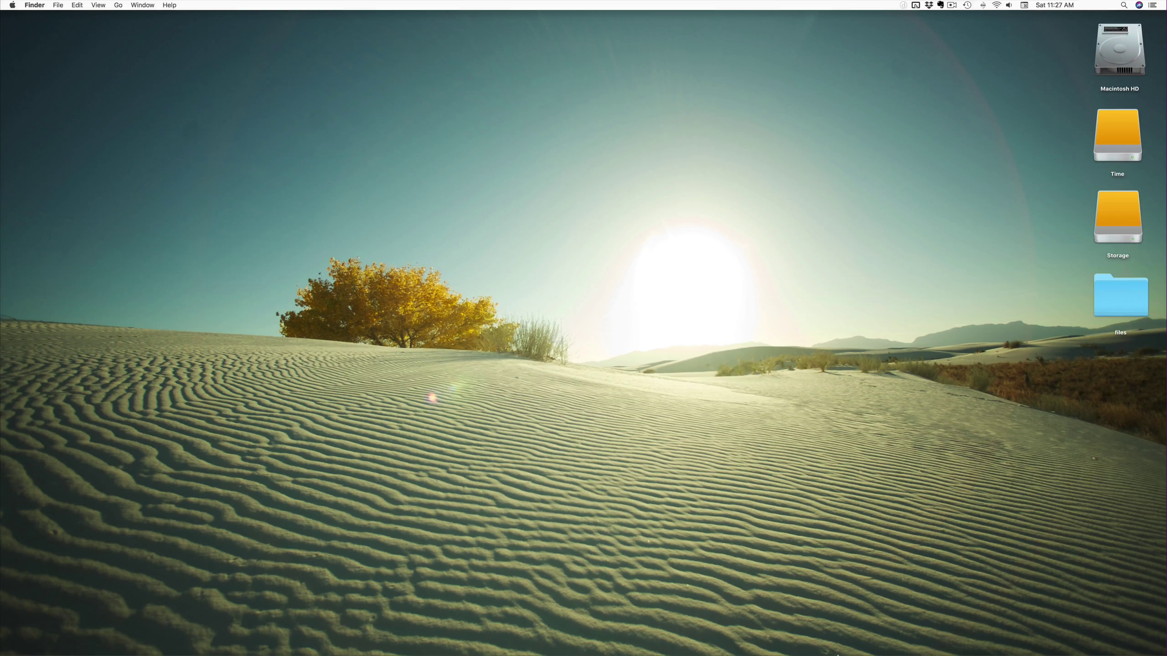
Step: Switch to Affinity Designer and create a new print document with the Letter (ANSI A) page preset
mouse_move(855, 646)
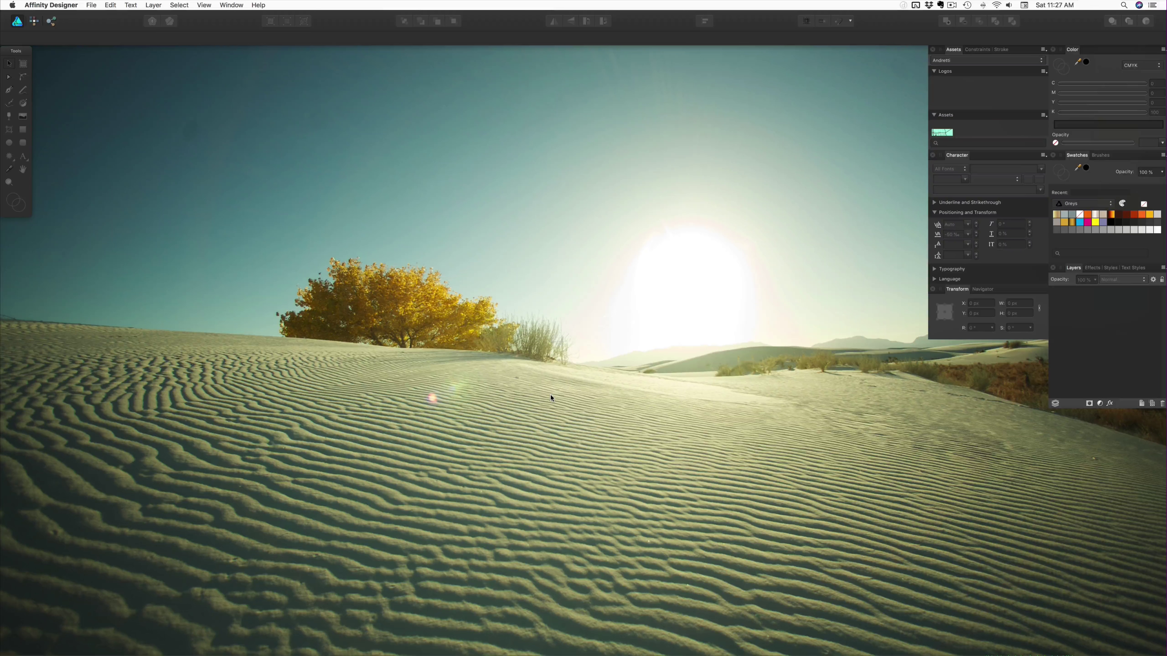
key("super+n")
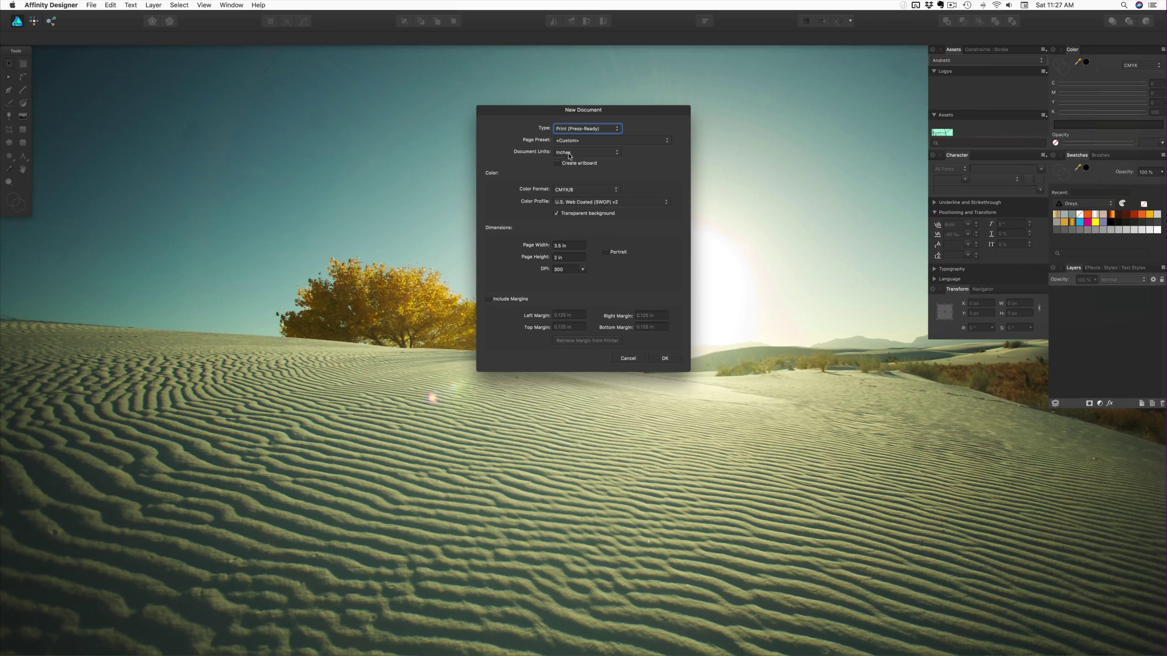
left_click(566, 141)
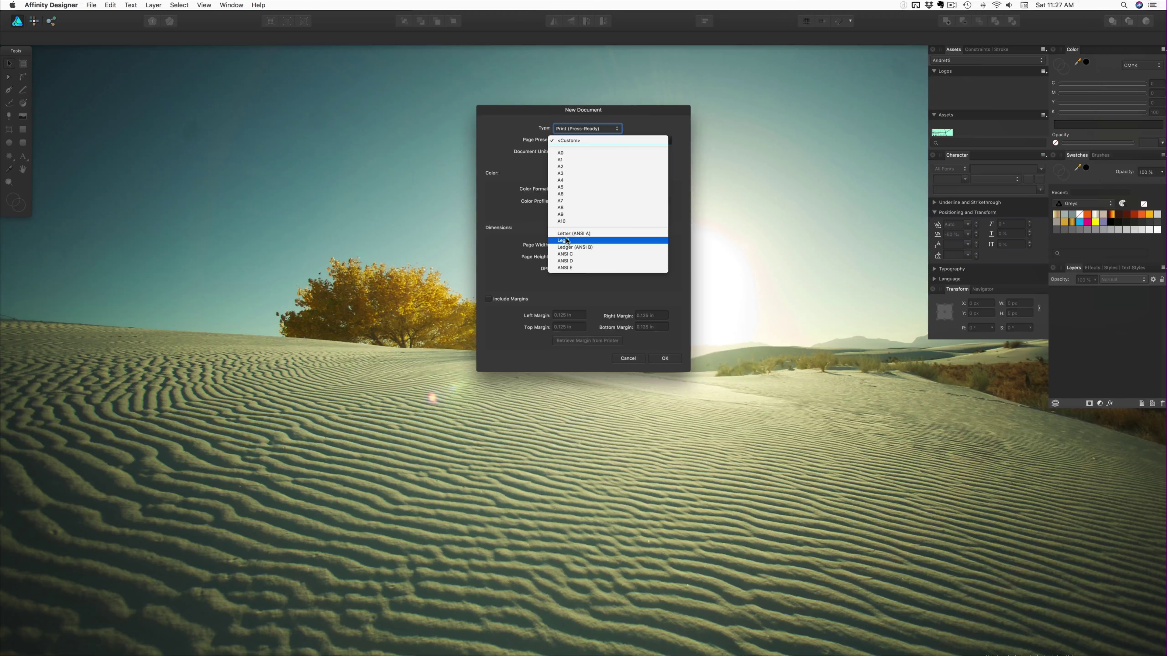
left_click(567, 234)
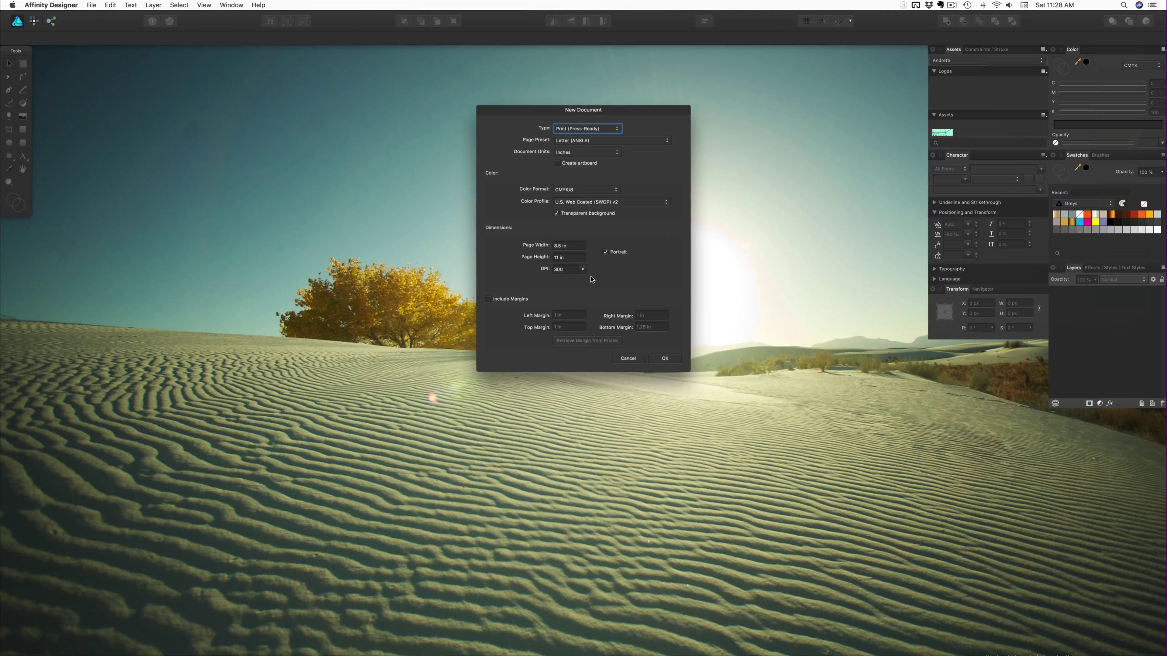
left_click(664, 358)
Step: Move and enlarge the document window to fill the free workspace, with the page shown at 100%
left_click_drag(381, 136, 328, 61)
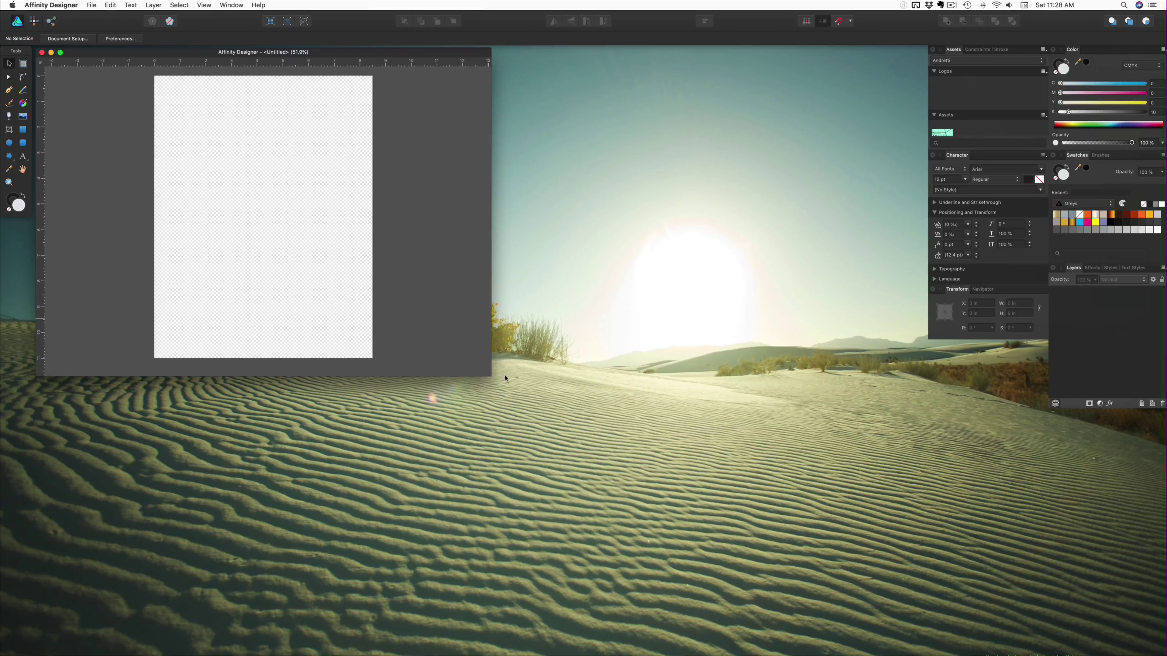
left_click_drag(491, 376, 926, 650)
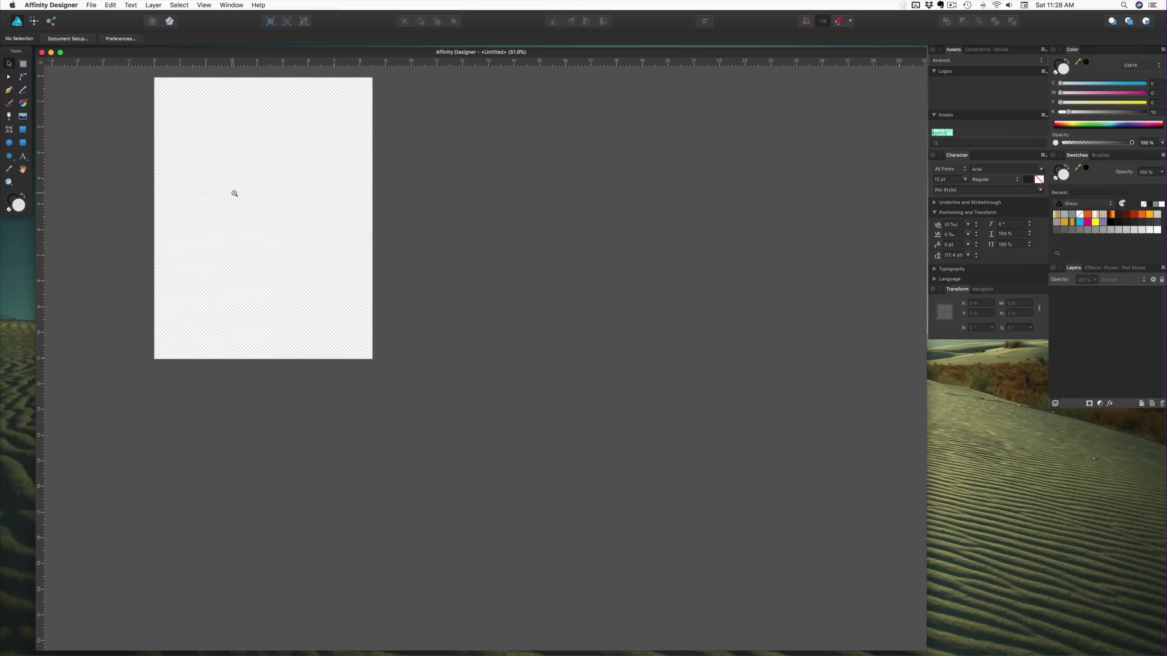
scroll(253, 200, "up", 3)
scroll(320, 245, "left", 5)
left_click(438, 286)
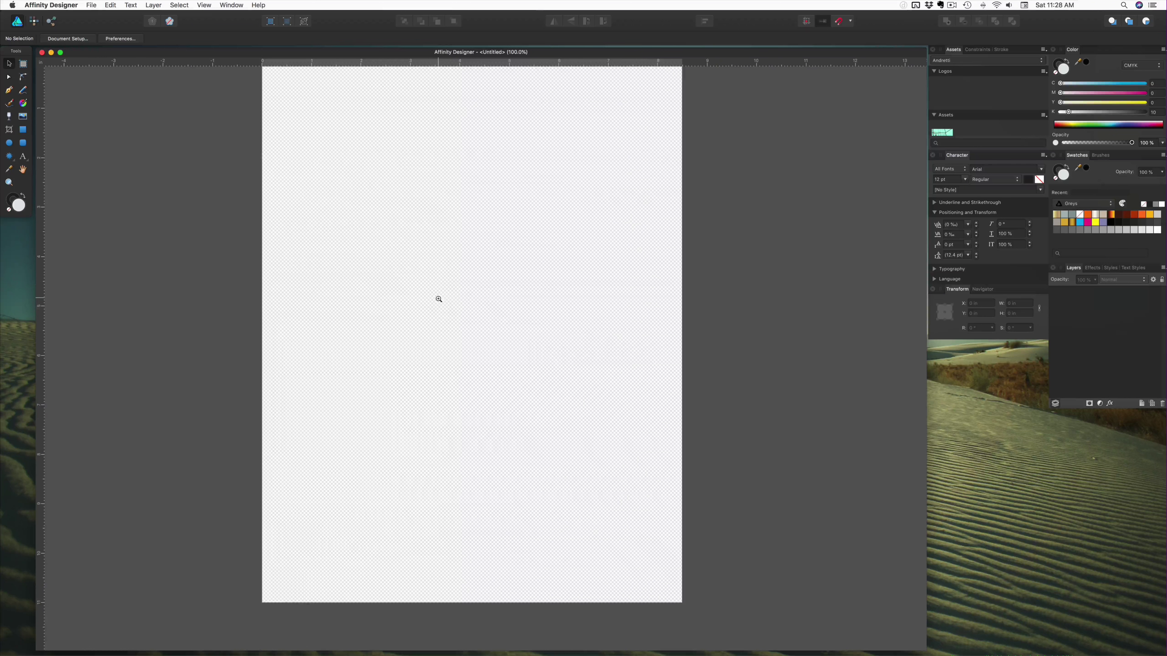
left_click_drag(435, 292, 442, 323)
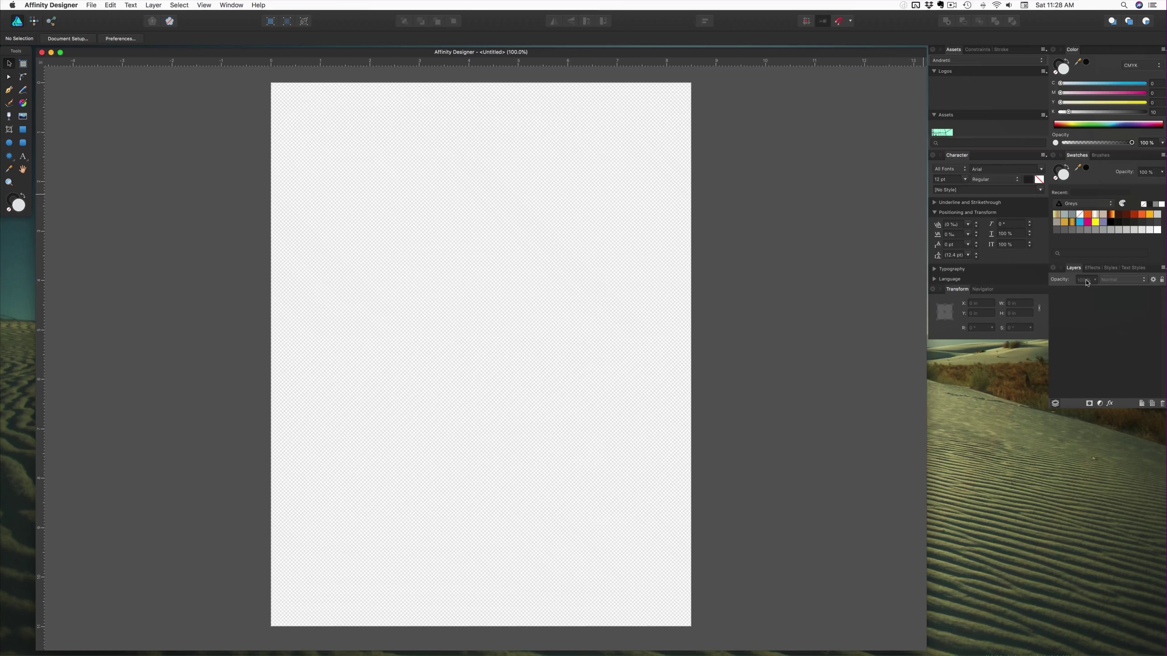
Step: Add a layer and place the sketch image IMG_4027 on it
left_click(1143, 404)
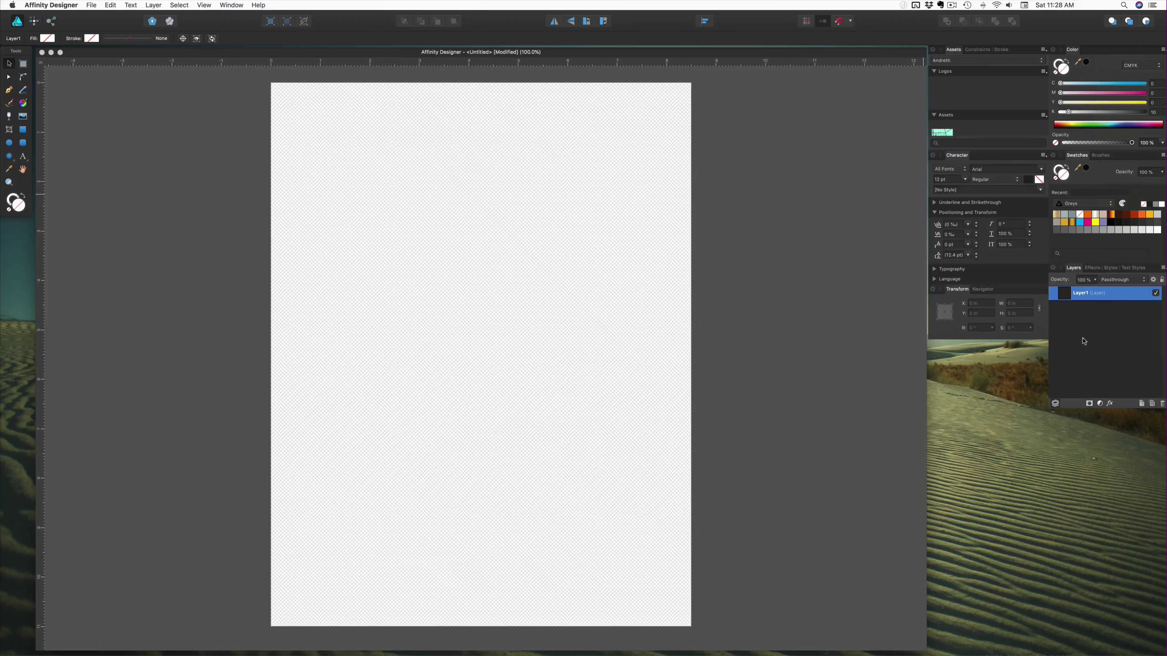
left_click(91, 5)
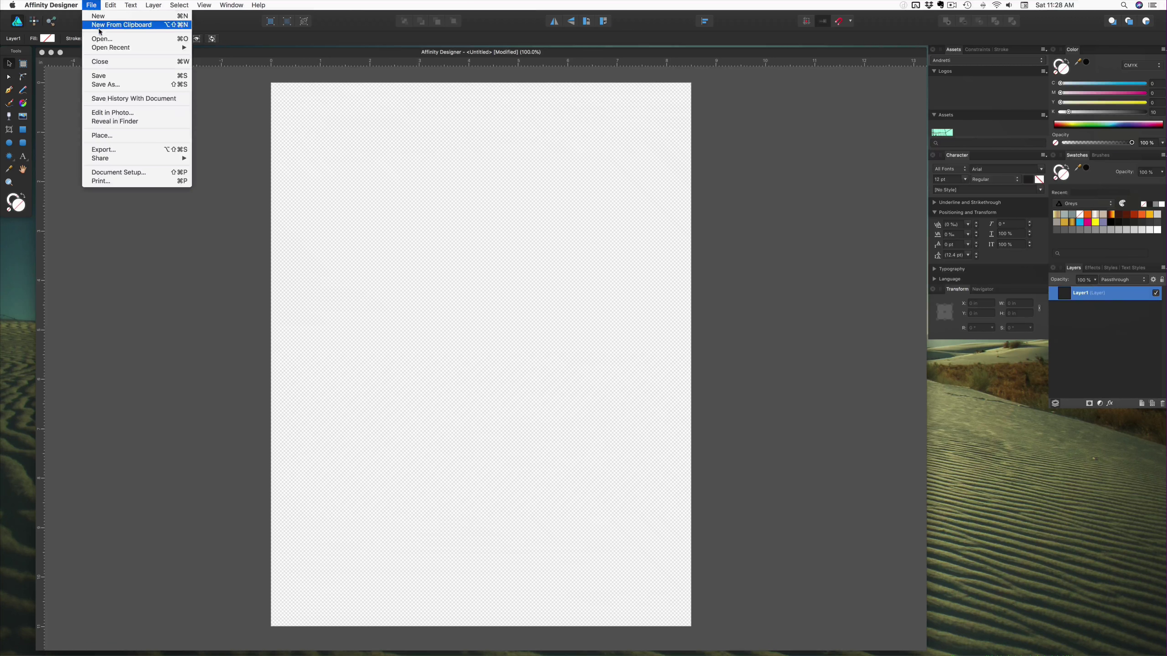
left_click(123, 134)
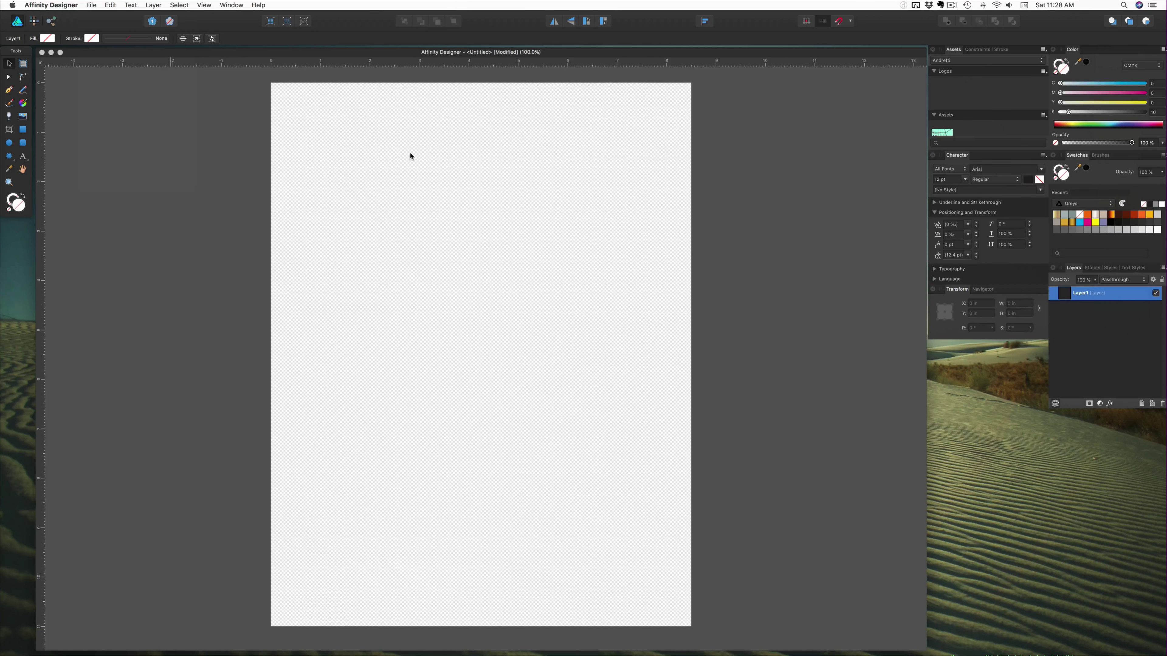
left_click(623, 339)
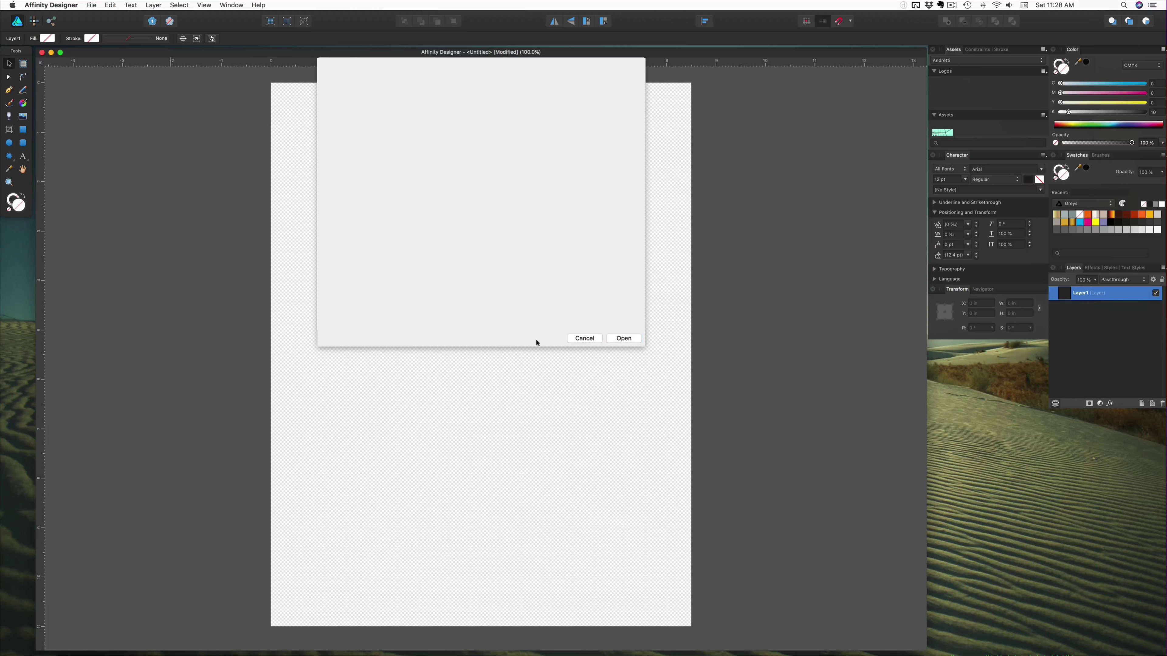
left_click(376, 218)
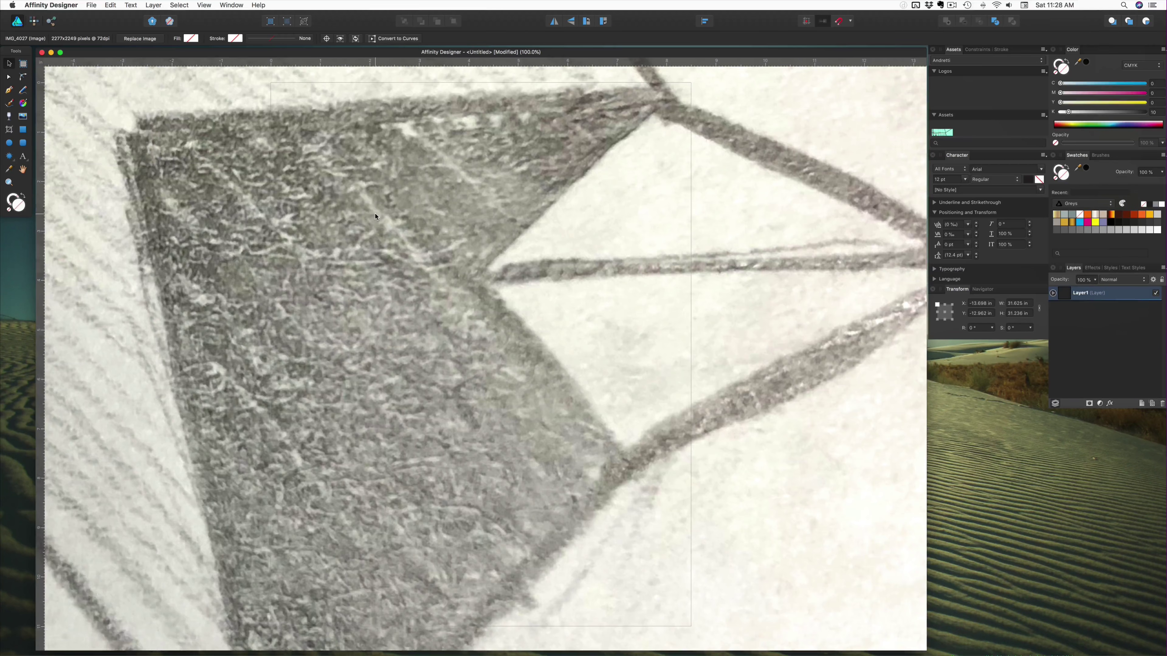
Step: Scale the placed sketch down to about 6.45 in wide so that it fits within the page
left_click(398, 240, "alt+super")
left_click(398, 240, "alt+super")
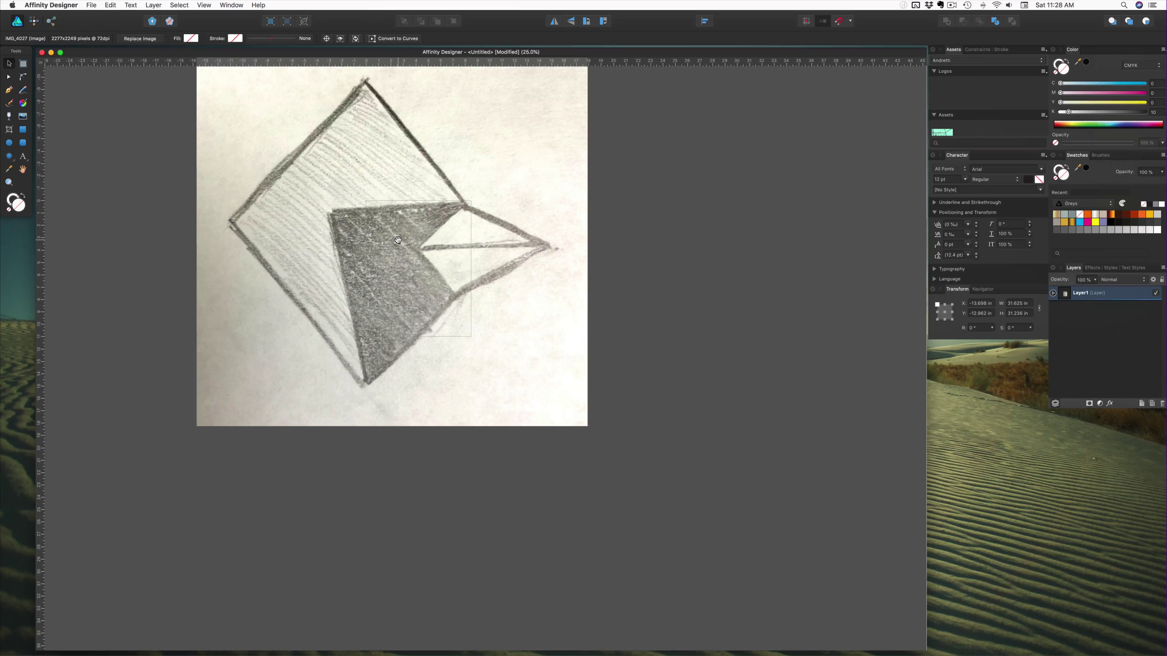
scroll(399, 244, "up", 3)
scroll(400, 244, "left", 3)
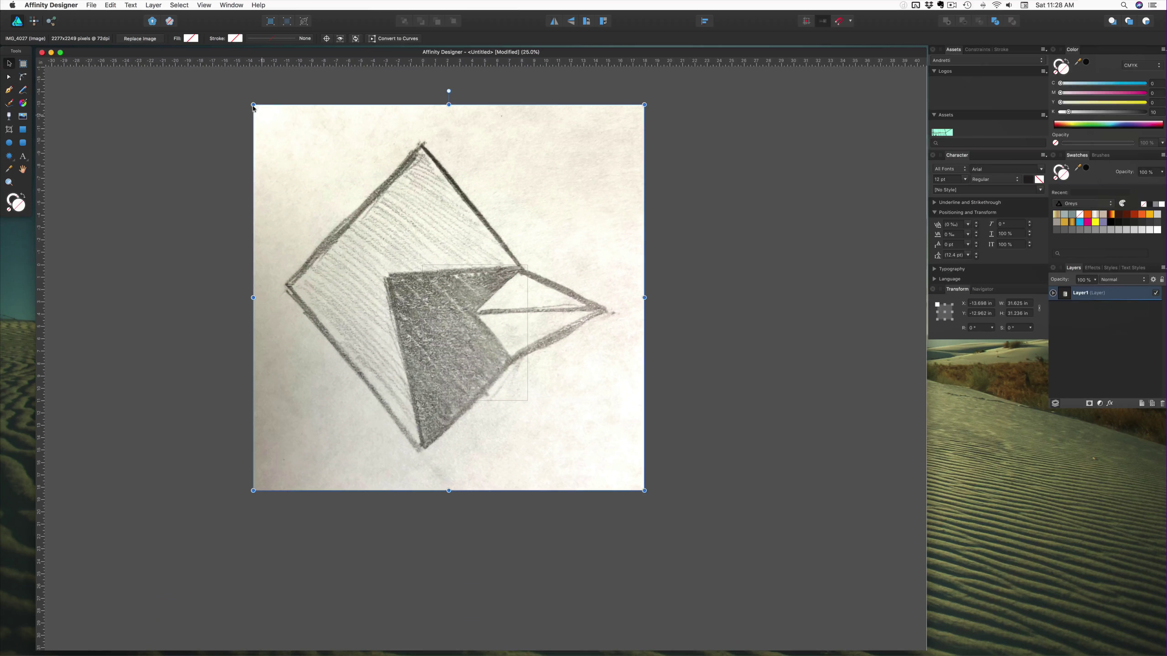
left_click_drag(254, 105, 544, 387)
mouse_move(645, 490)
left_mouse_down()
mouse_move(524, 390)
mouse_move(508, 353)
left_mouse_up()
key("z")
left_click(481, 325)
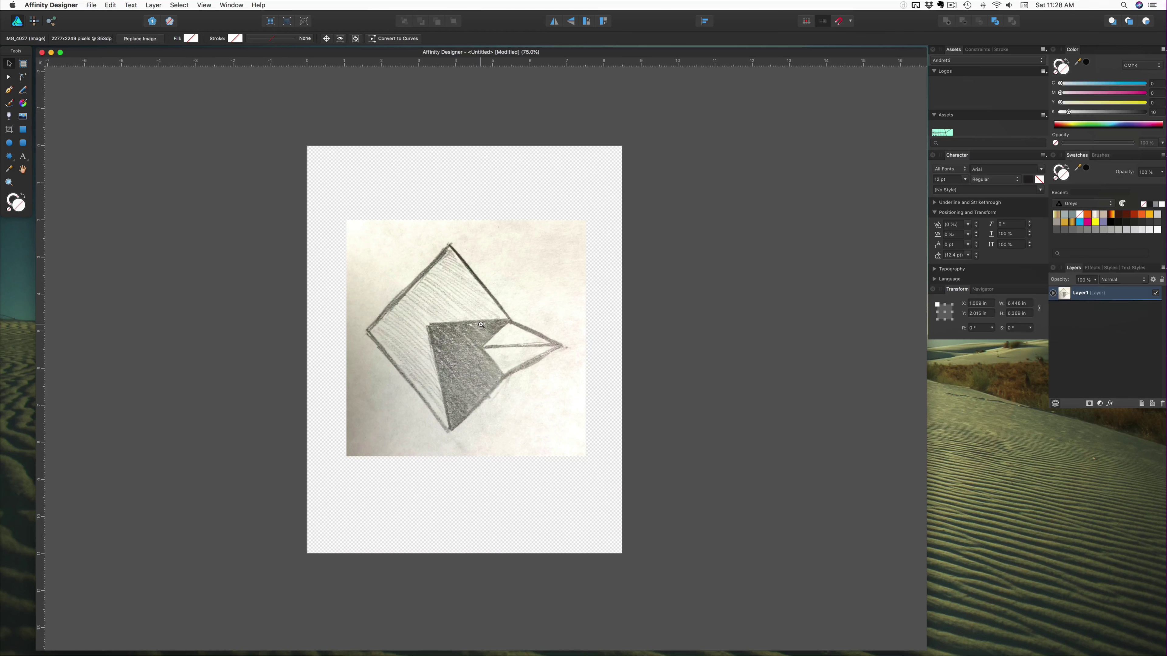
left_click(481, 324)
key("v")
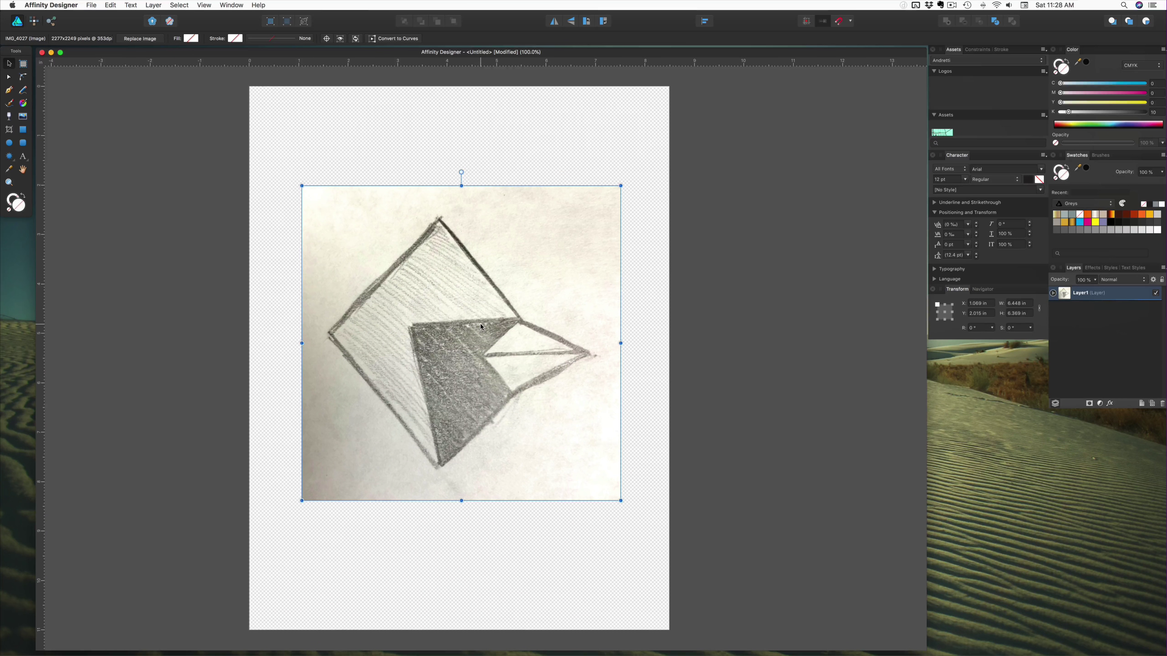
Step: Add a second layer, lock the sketch layer beneath it, and make the new layer active
left_click(1142, 404)
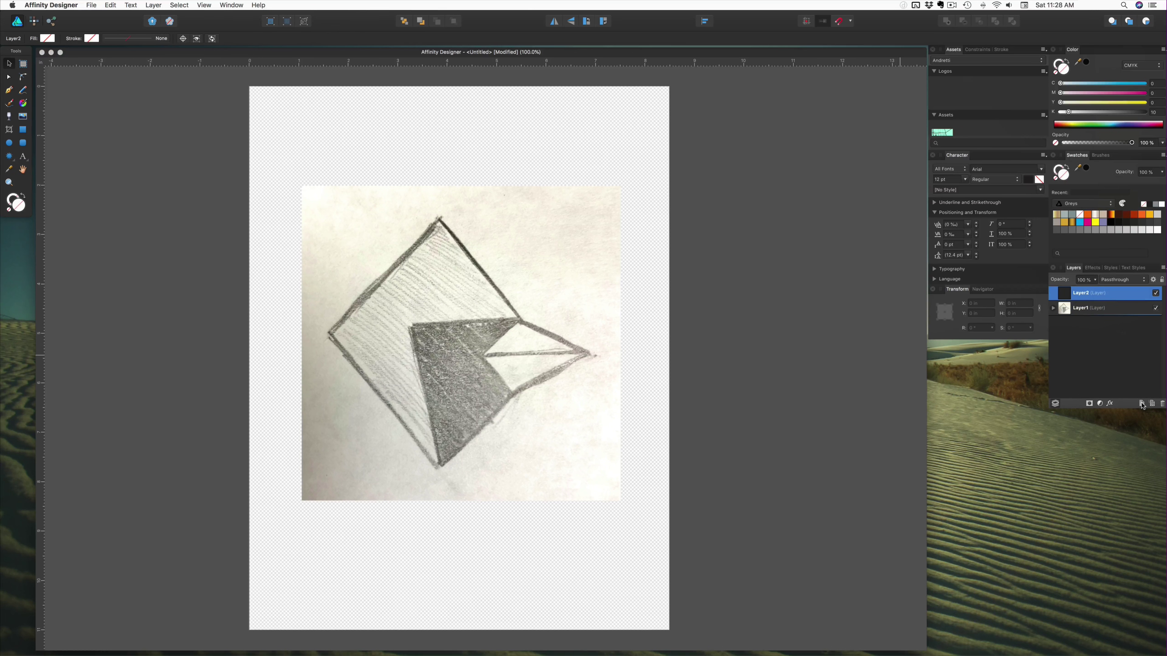
left_click(1135, 311)
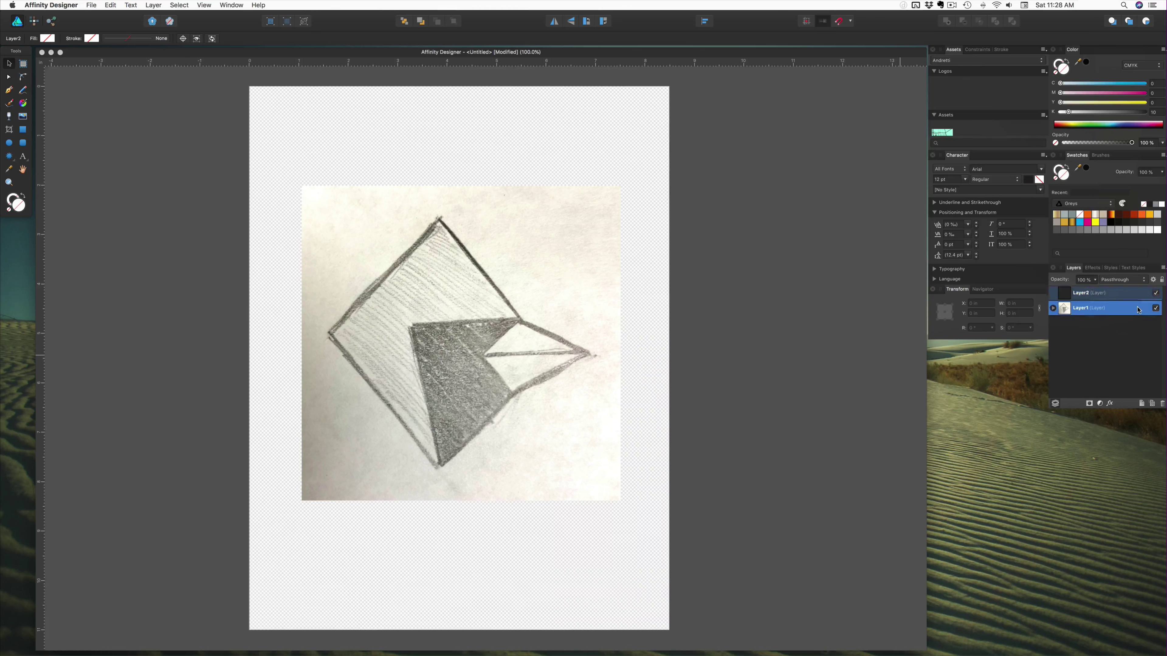
left_click(1161, 280)
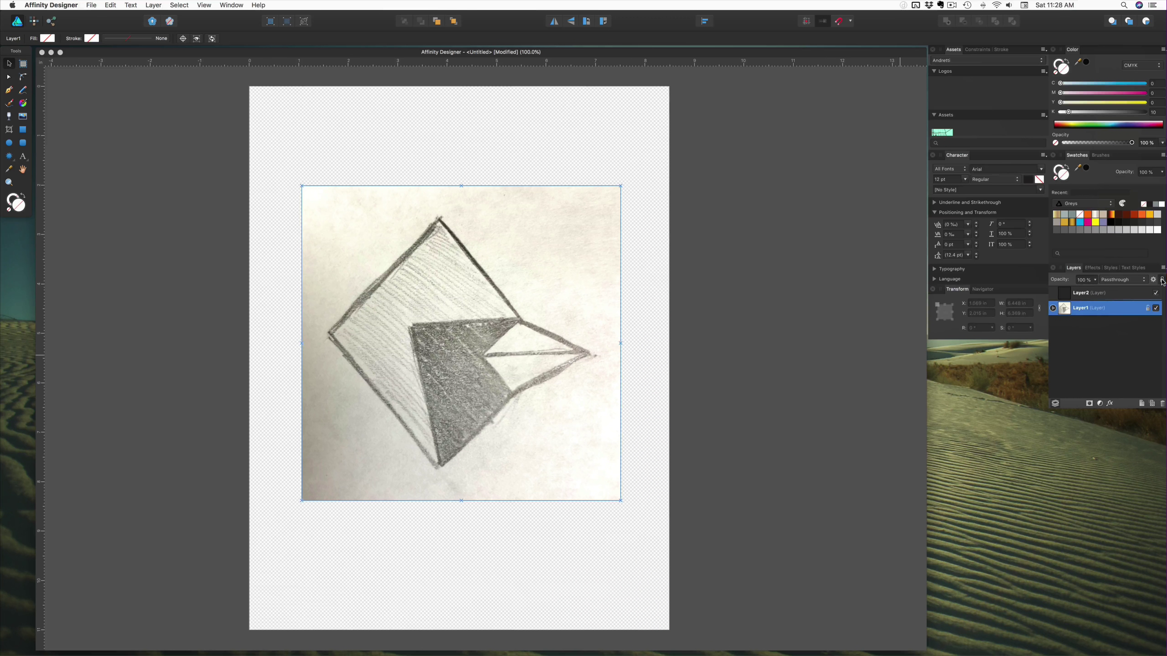
left_click(1119, 294)
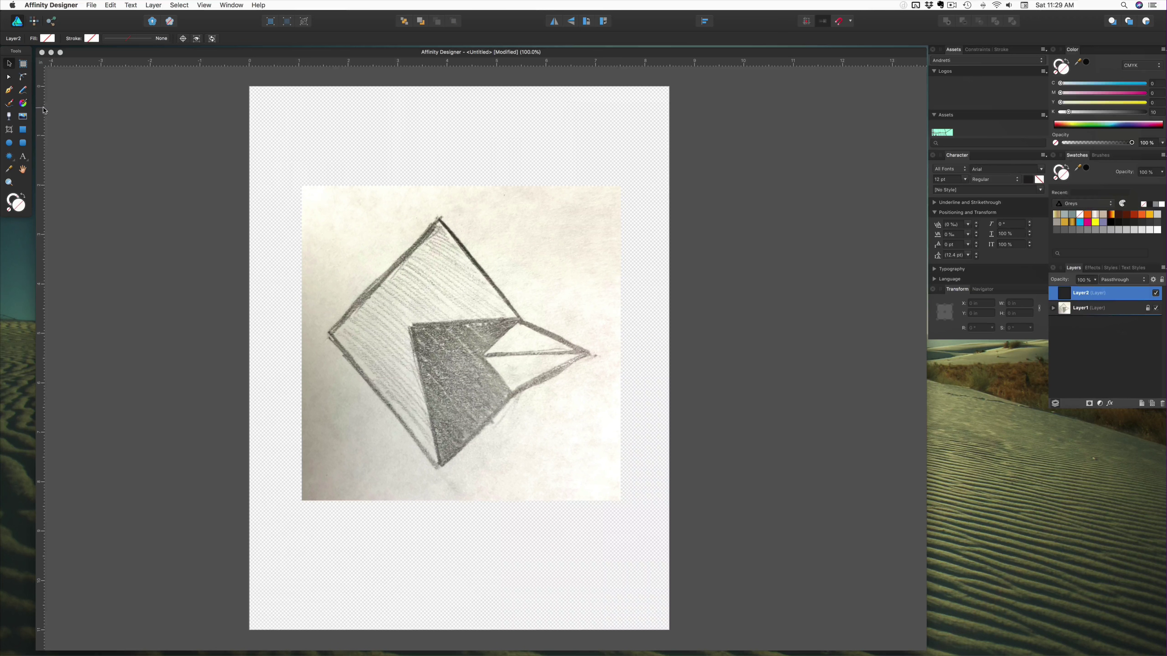
Step: Set up the Pen tool with an orange 1 pt stroke
key("p")
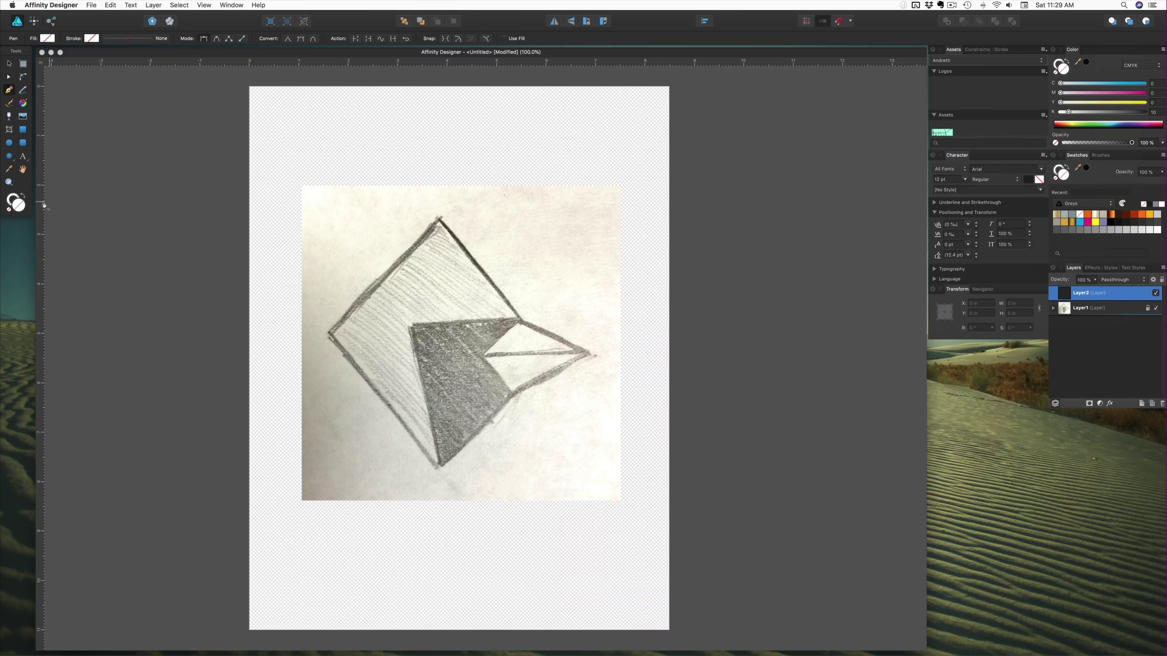
left_click(12, 201)
left_click_drag(1124, 113, 1161, 115)
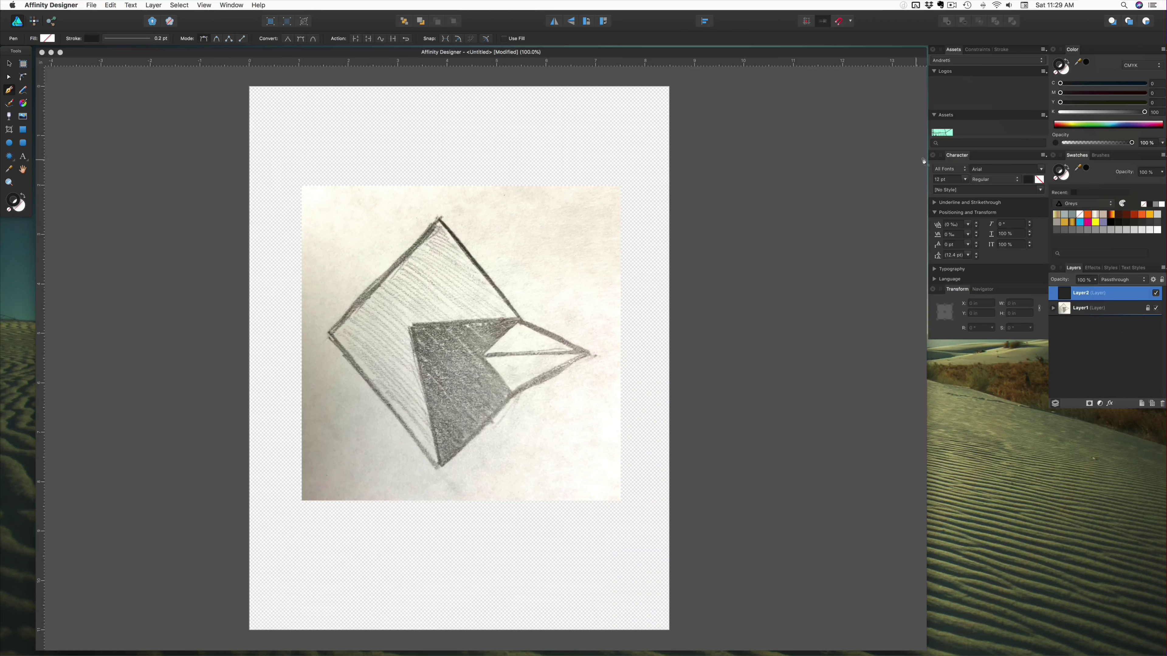
left_click(1060, 125)
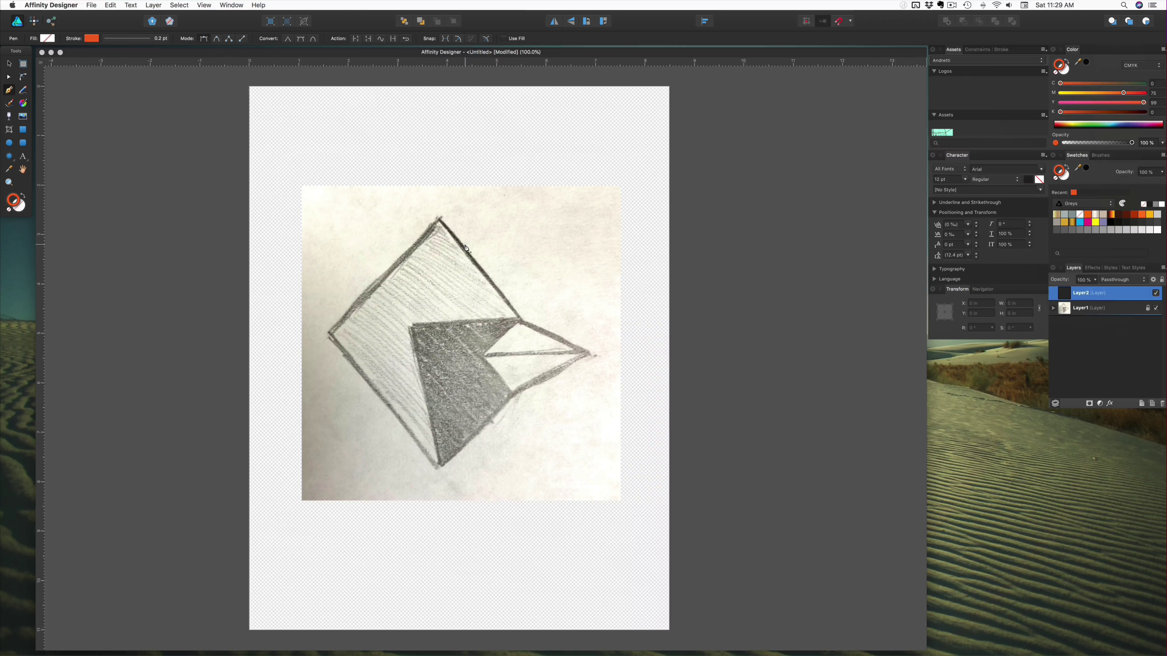
left_click(150, 40)
left_click_drag(104, 69, 115, 70)
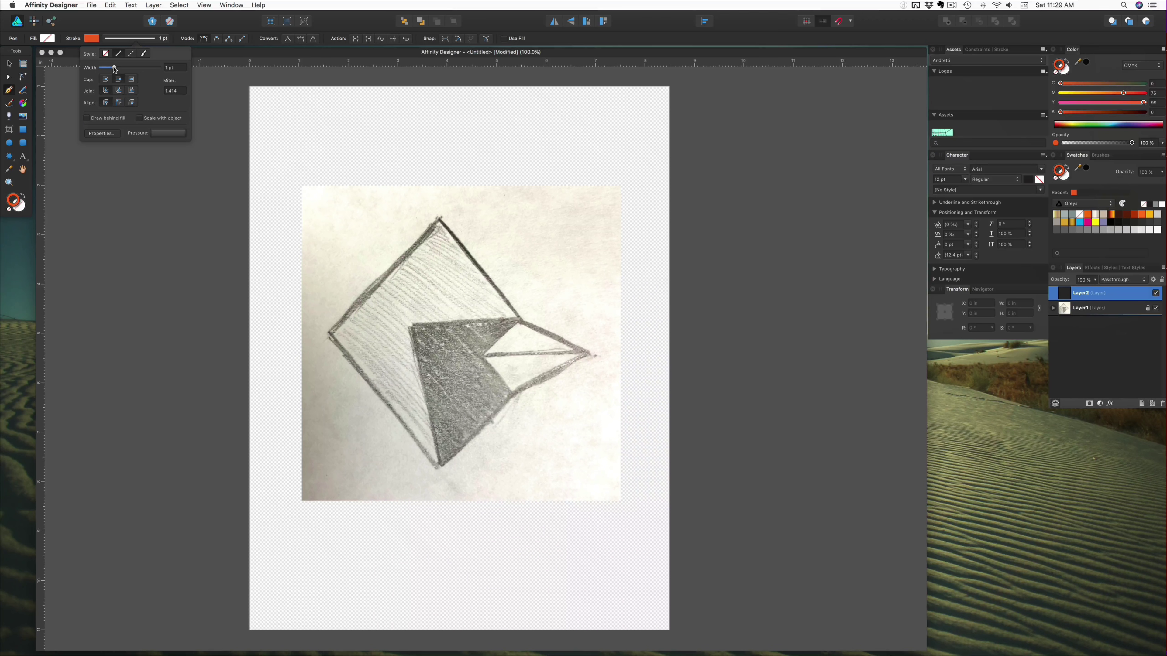
left_click(221, 94)
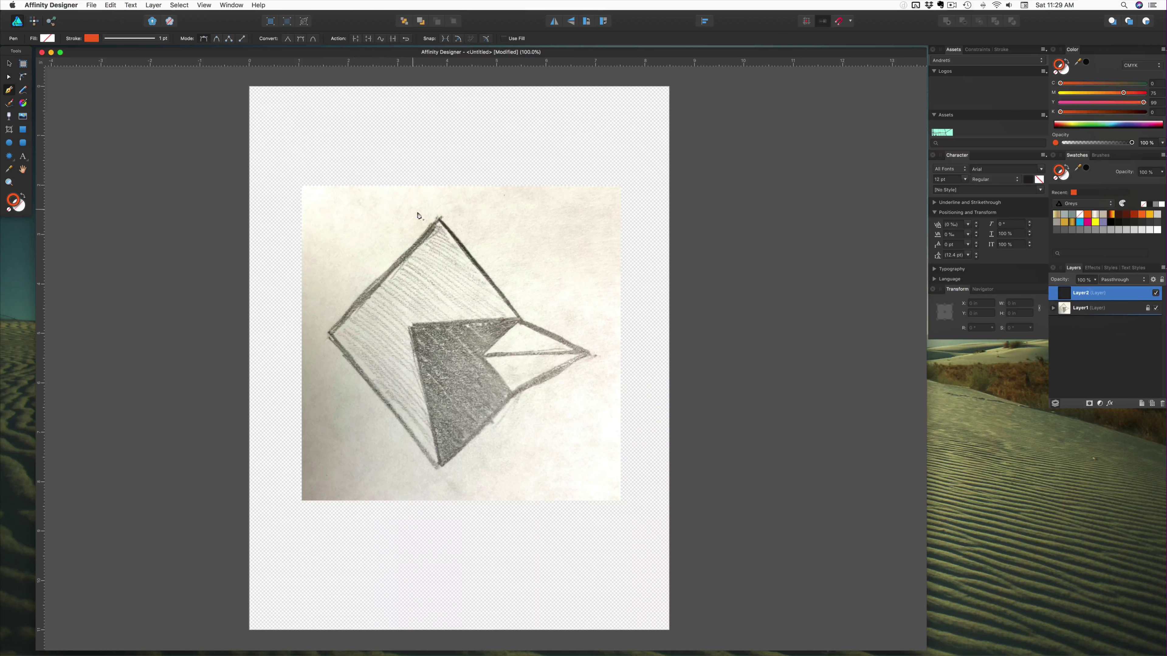
Step: Trace the bird head's outer outline as a closed five-corner path about 3.87 by 5.03 in, cutting straight across the beak's base
left_click(438, 220)
left_click(521, 320)
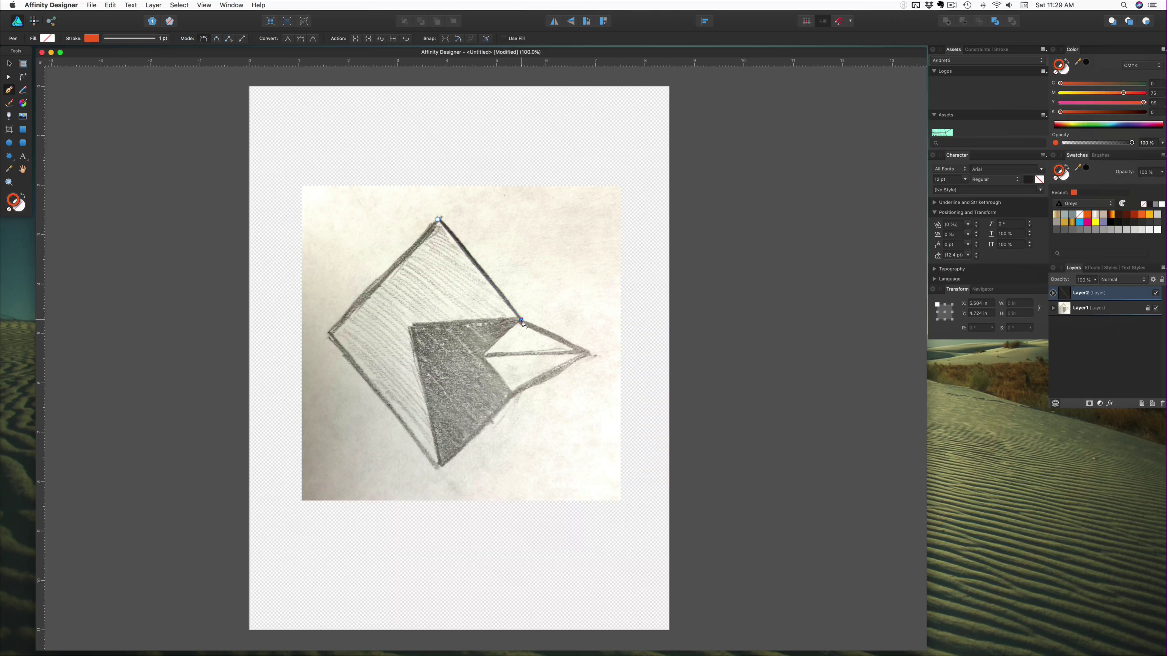
left_click(514, 394)
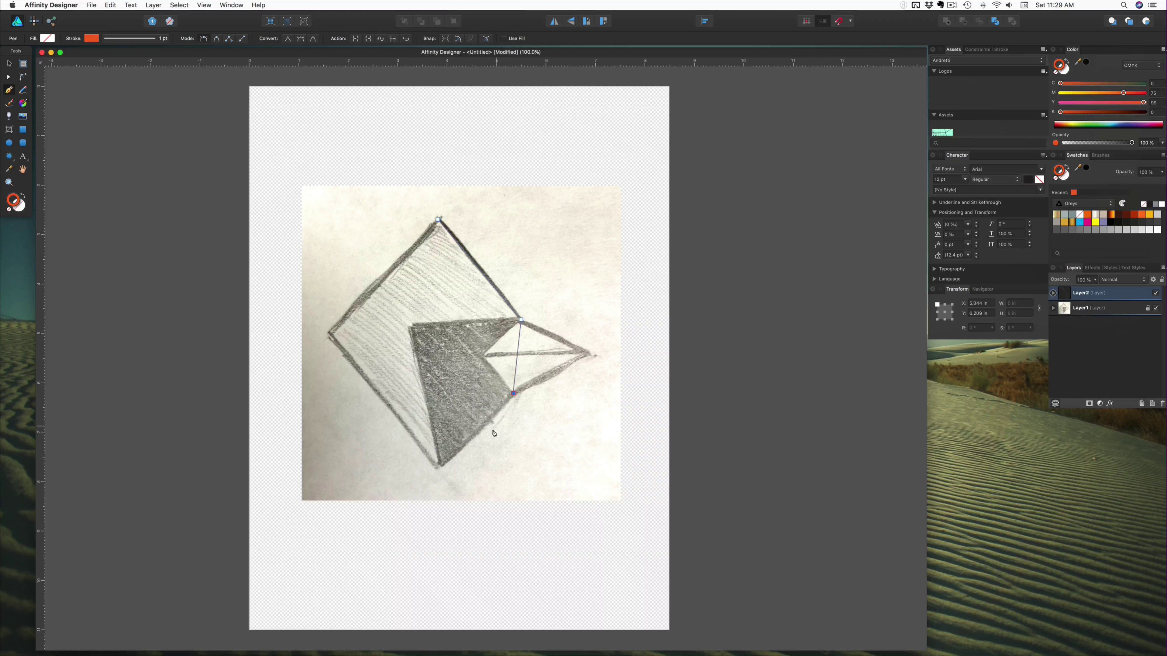
left_click(438, 469)
left_click(329, 334)
left_click(438, 220)
left_click(9, 64)
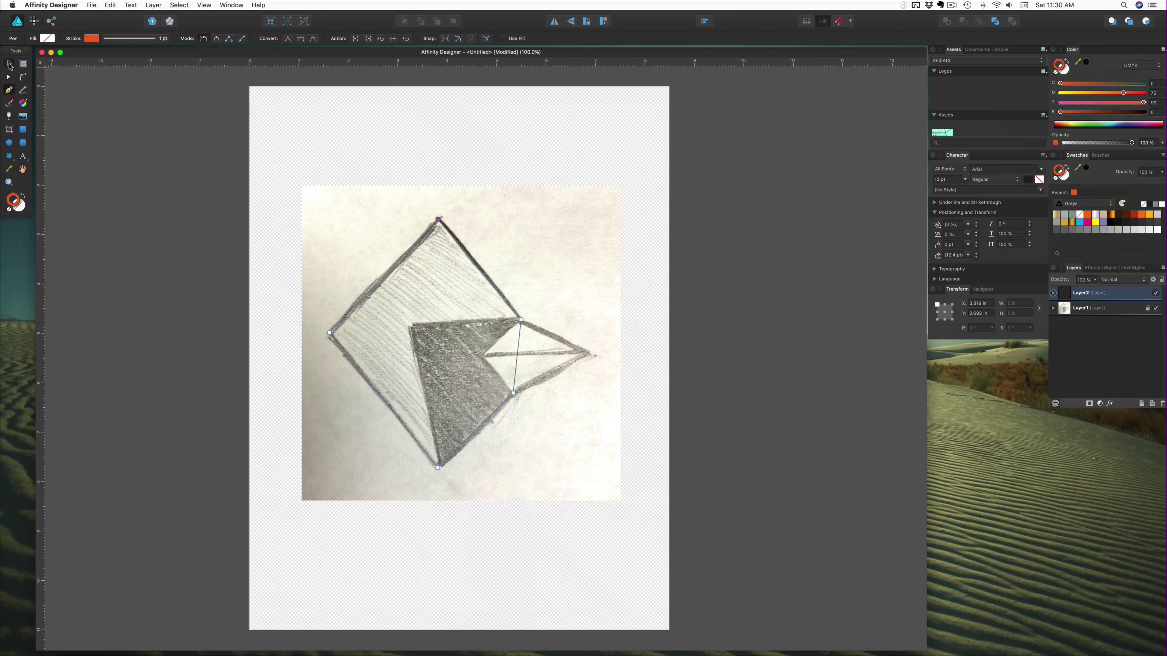
Step: Set the head outline's stroke width to 4 pt and deselect it
left_click(130, 42)
left_click_drag(116, 68, 119, 70)
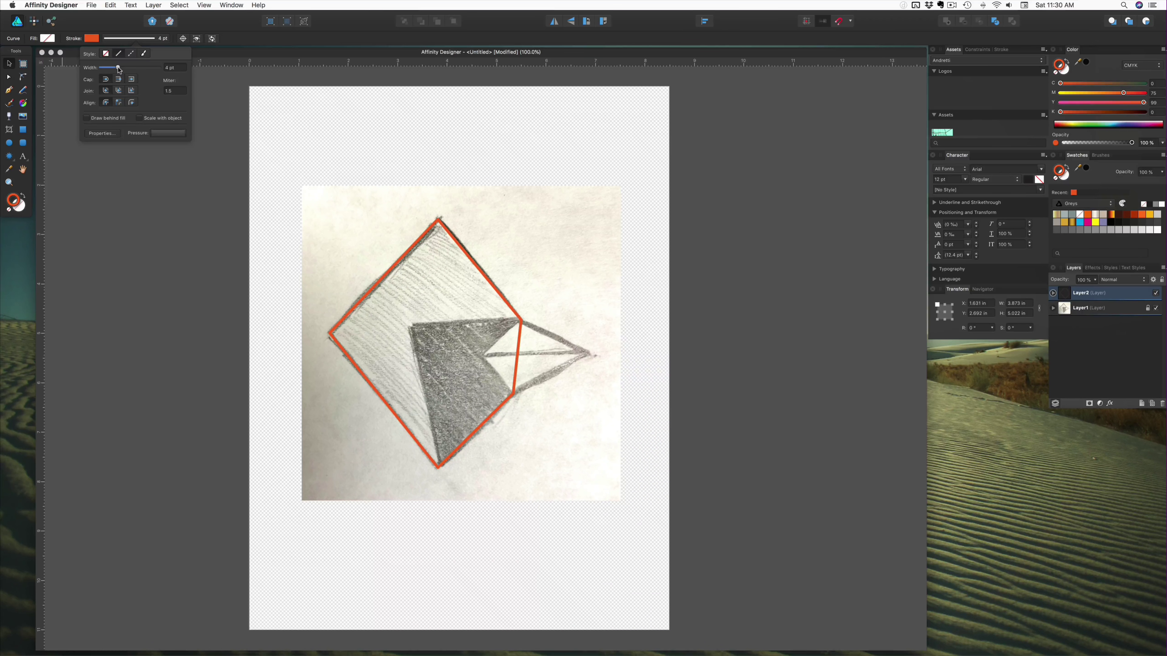
left_click_drag(119, 69, 119, 70)
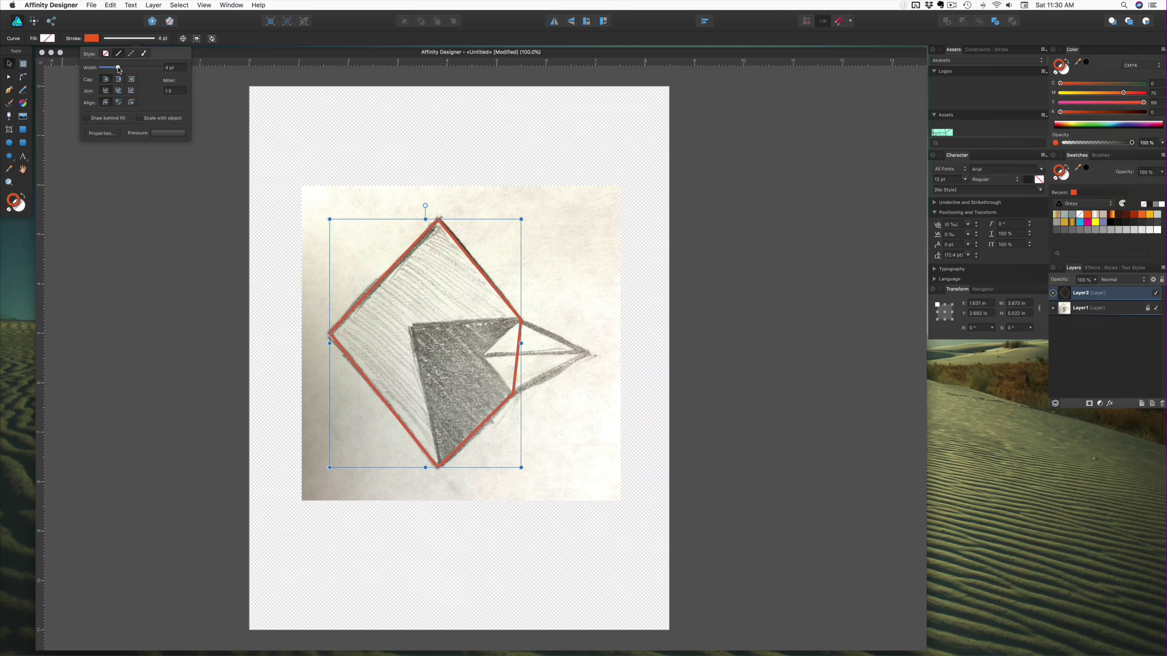
left_click(216, 111)
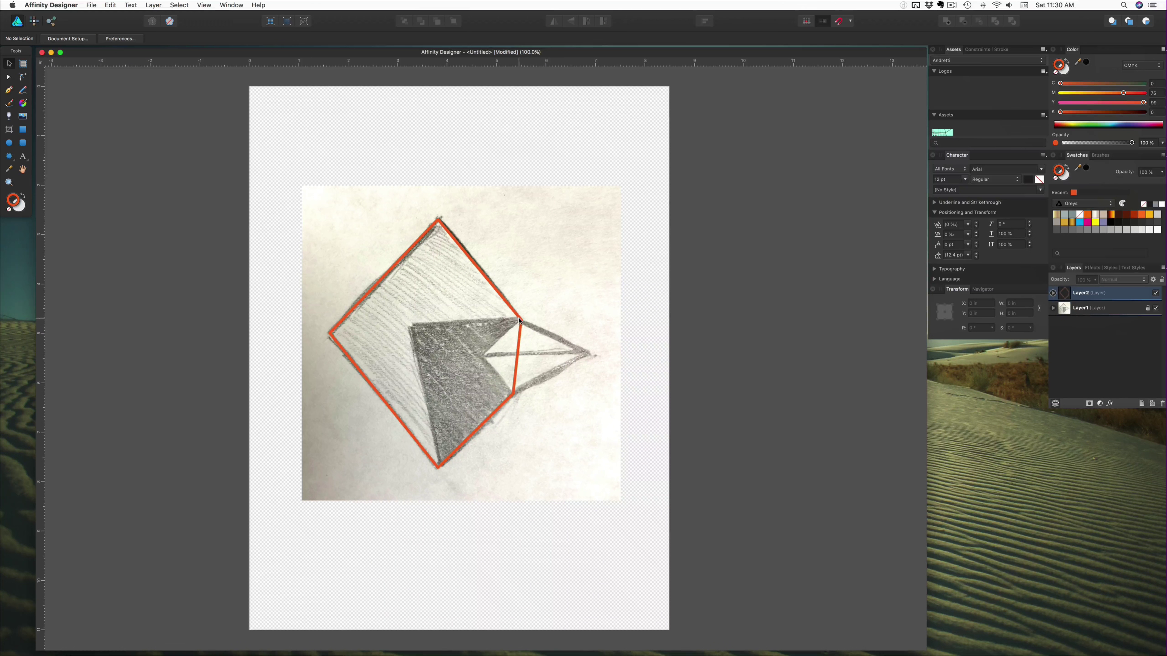
Step: Trace the dark area's inner edge with the Pen tool, from the beak's upper corner through the inner corner to the head's lowest point
key("p")
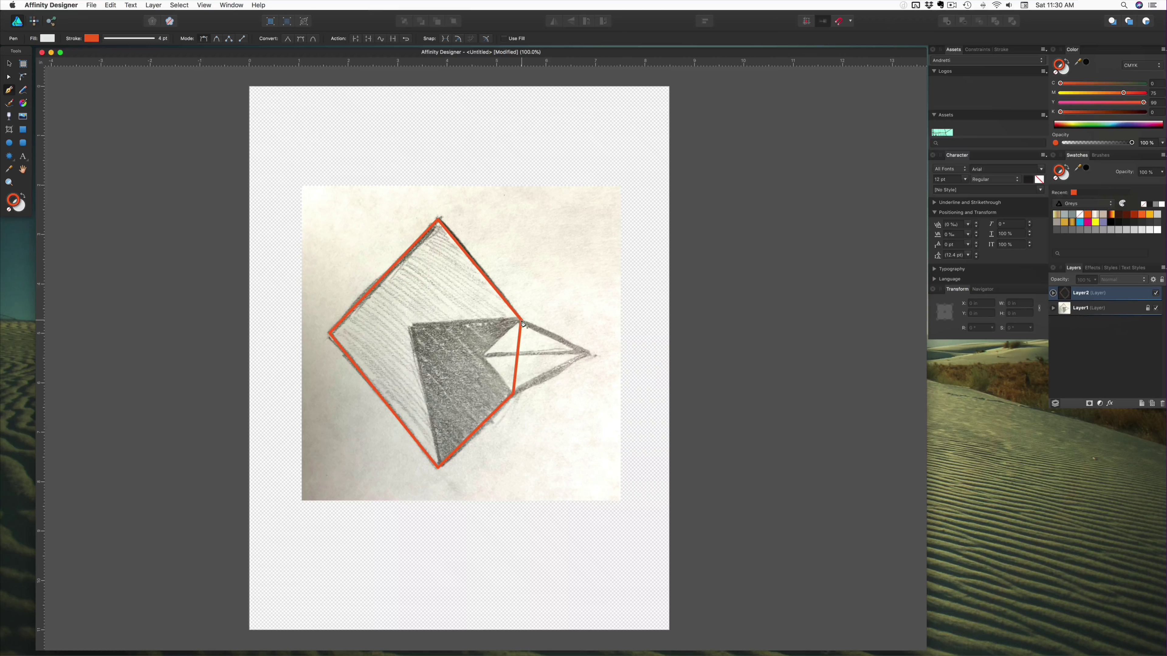
left_click(521, 321)
left_click(412, 324)
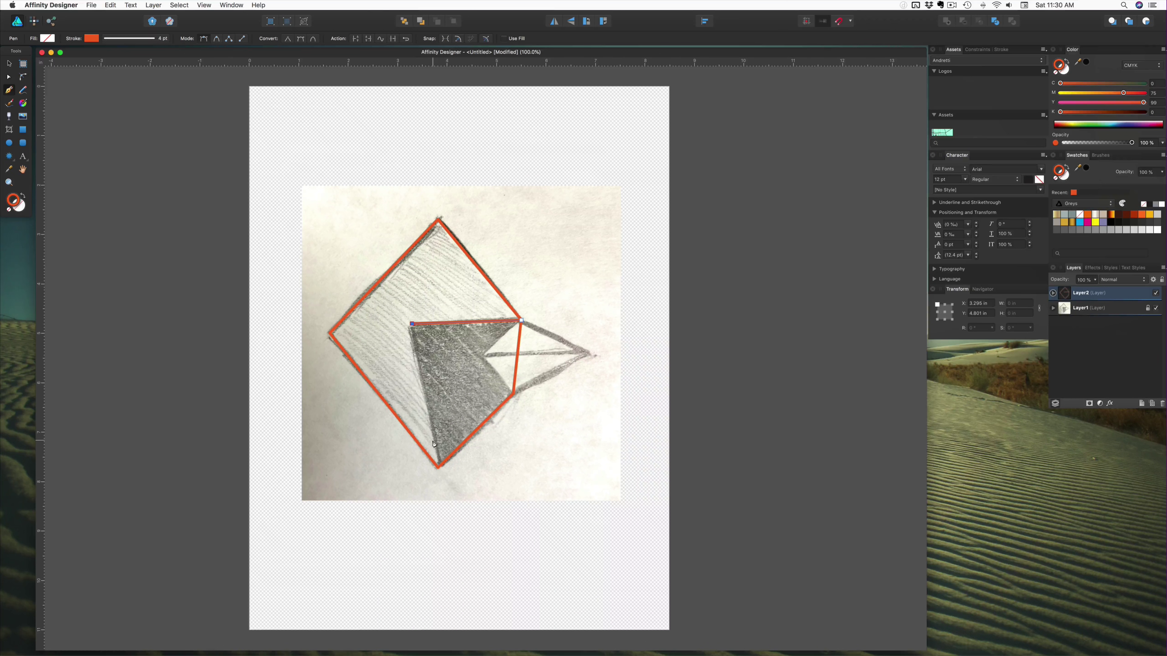
left_click(438, 469)
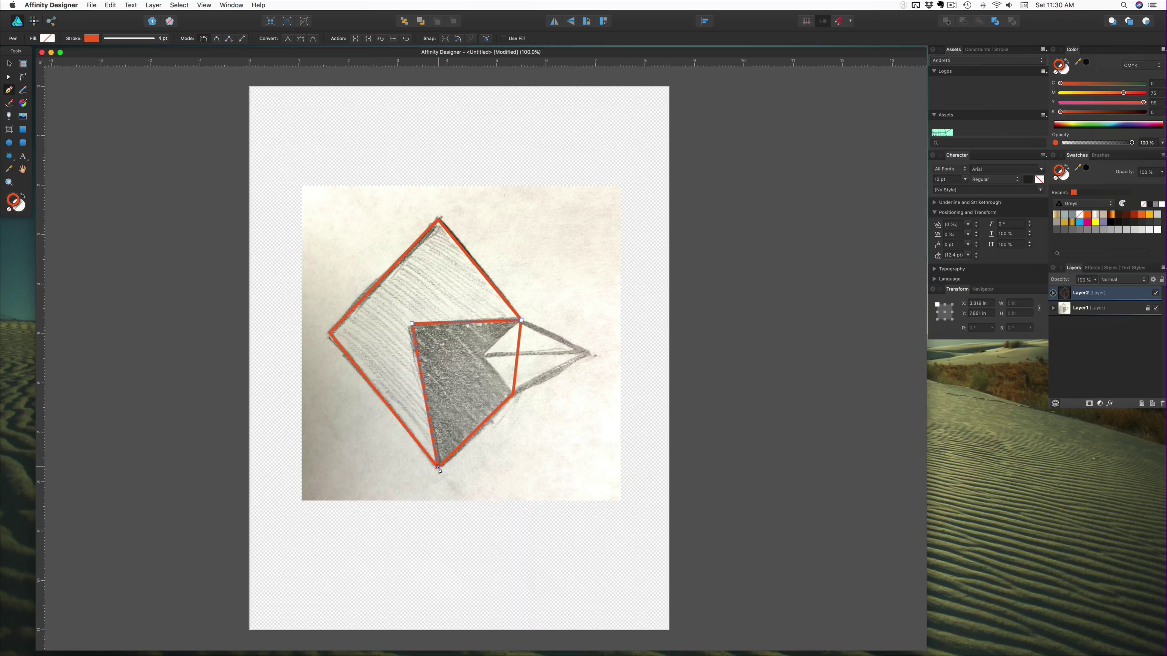
Step: Continue the dark area's path through the beak's lower corner, close it at the beak's upper corner, and deselect it
left_click(514, 394)
left_click(522, 322)
key("Escape")
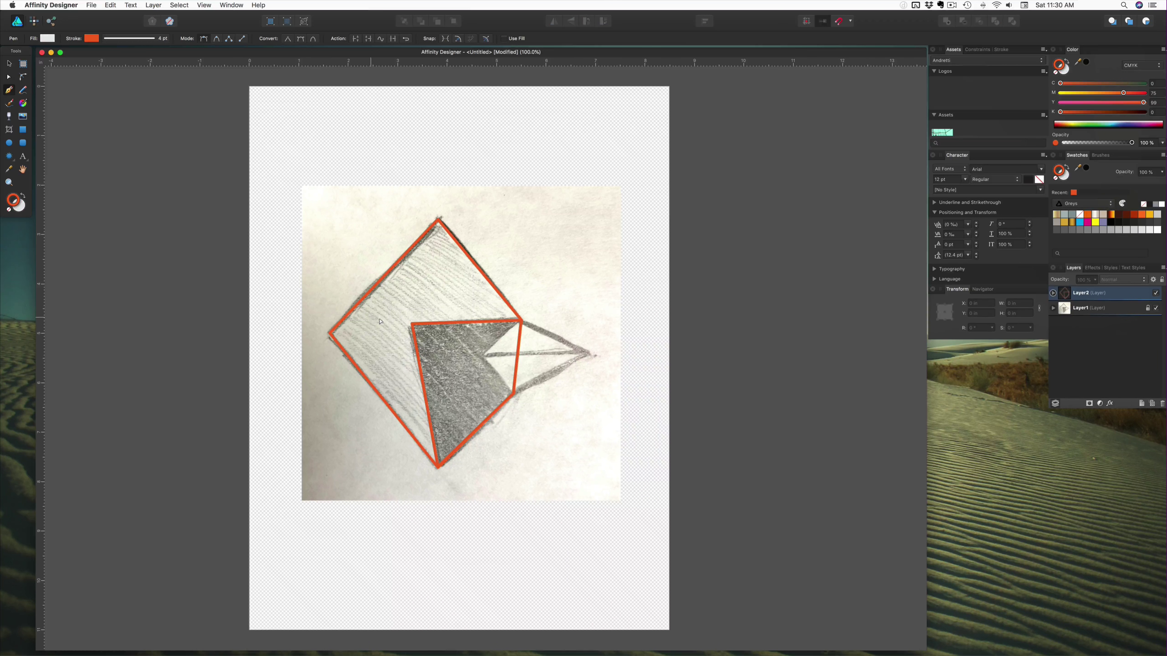
Step: Trace the beak as a closed four-corner path about 2.15 by 1.48 in, notching into the dark area, and deselect it
left_click(521, 321)
left_click(483, 356)
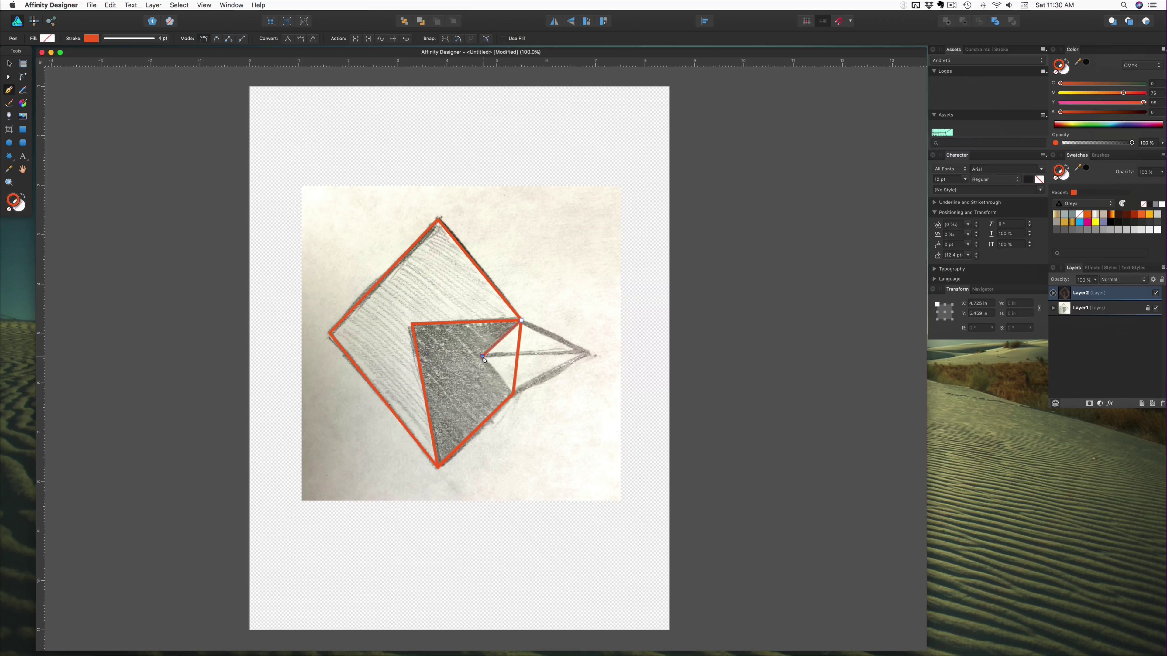
left_click(513, 394)
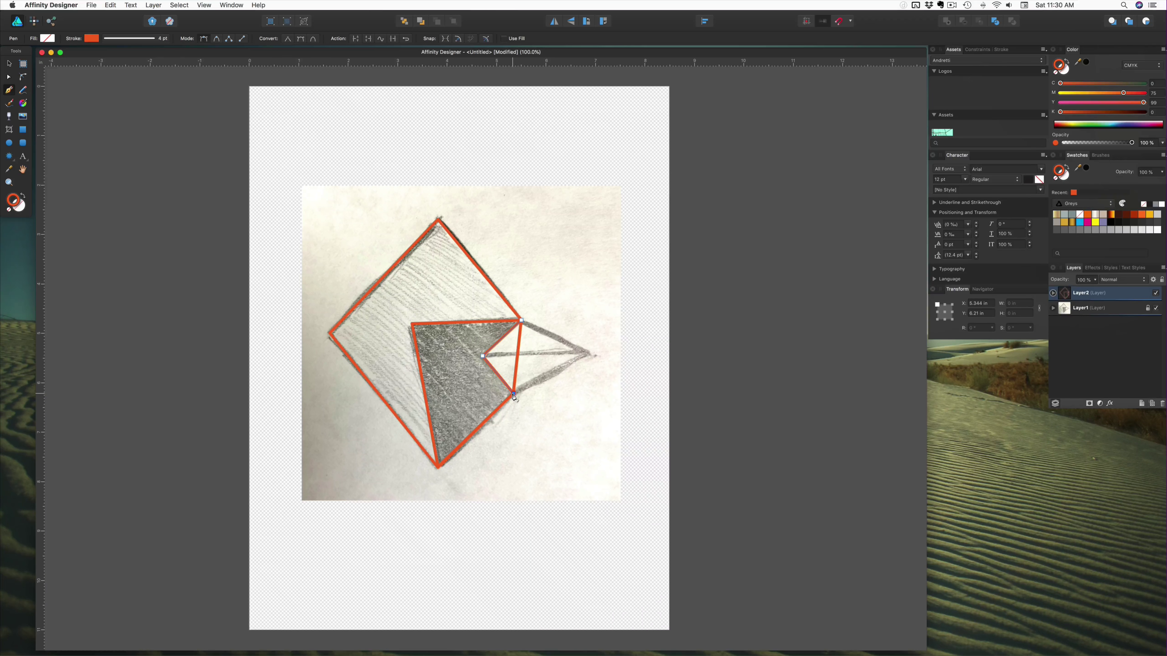
left_click(589, 354)
left_click(589, 353)
left_click(522, 320)
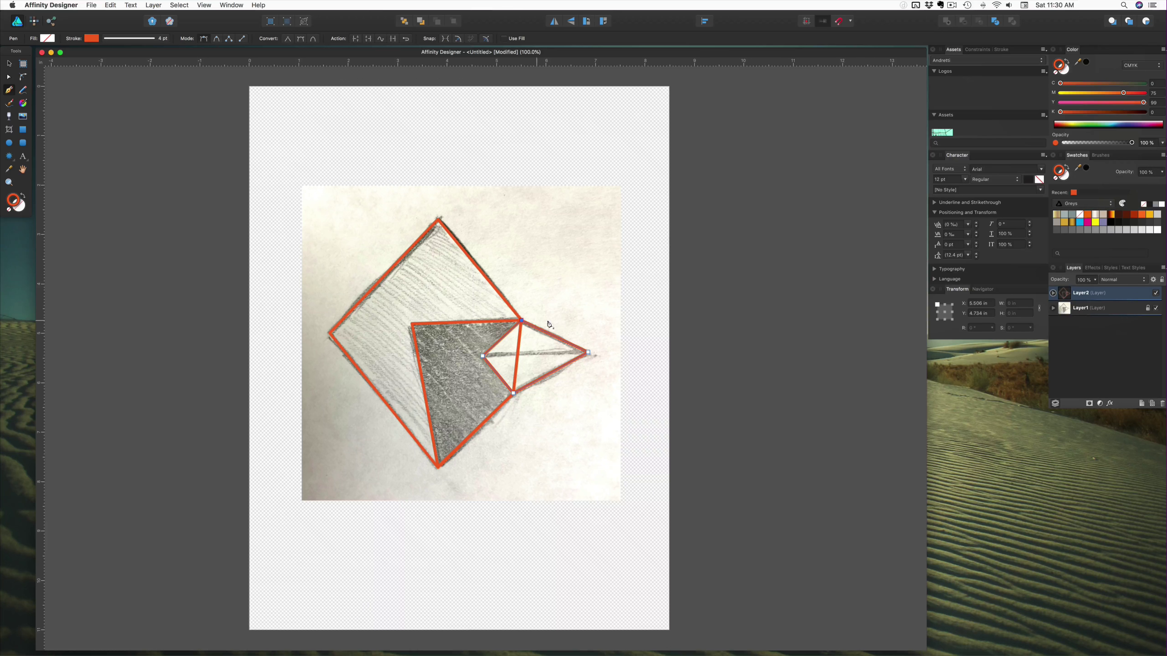
key("Escape")
Step: Draw the beak's centre line from its tip to its inner corner with the Pen tool, and deselect it
left_click(588, 353)
left_click(589, 353)
key("Escape")
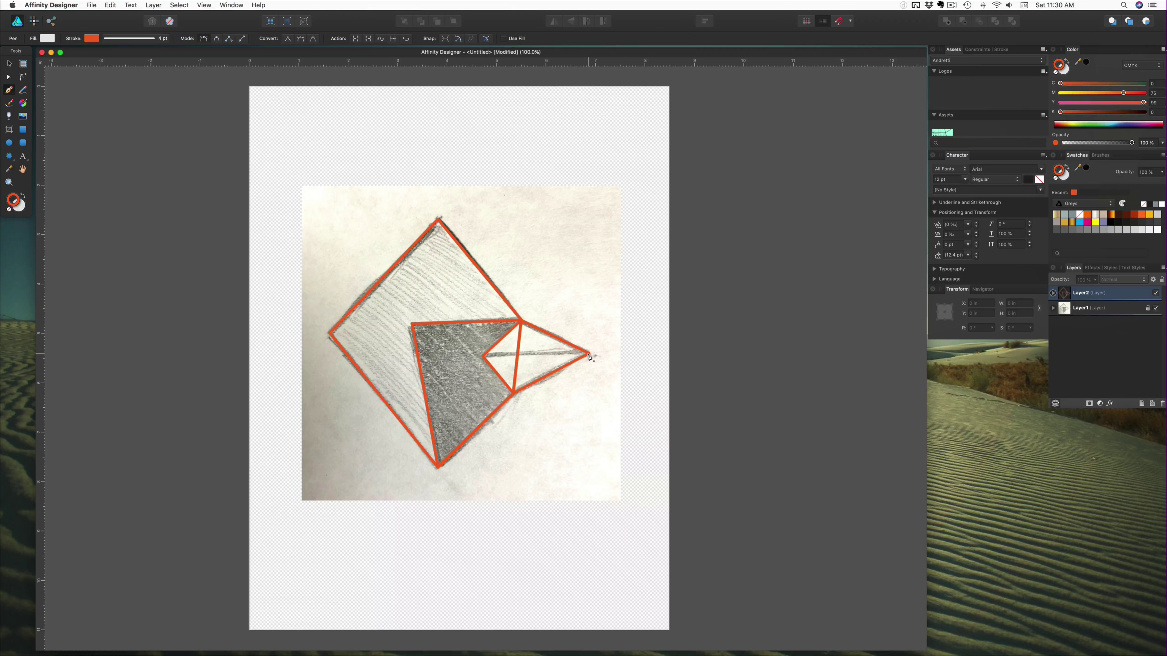
left_click(589, 354)
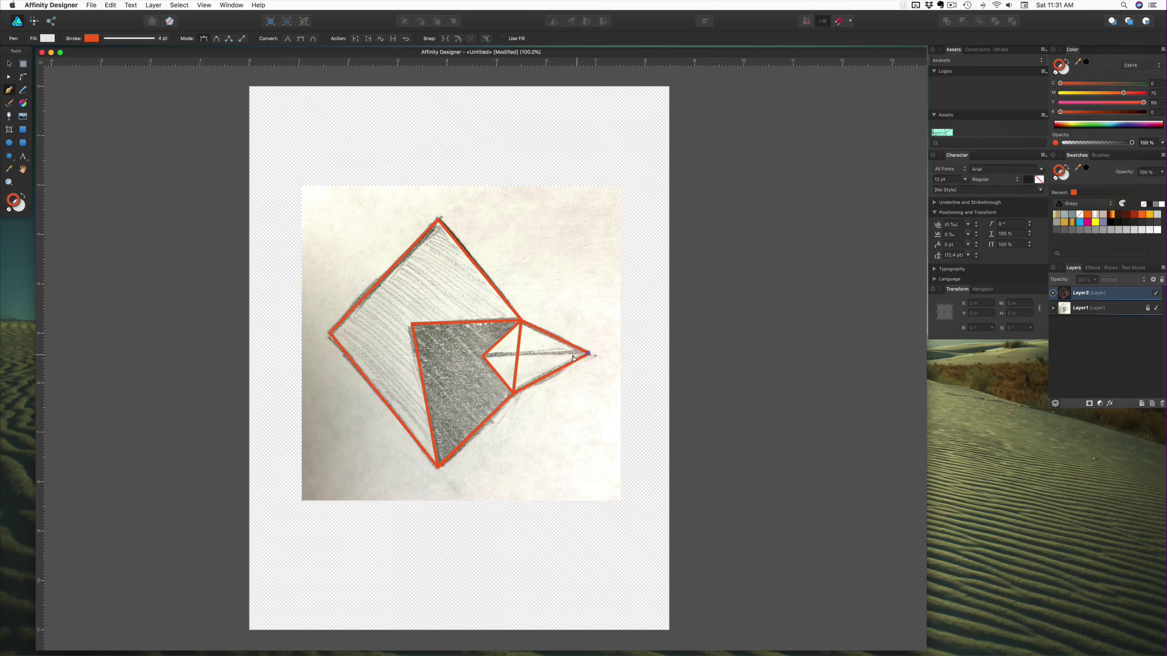
left_click(484, 356)
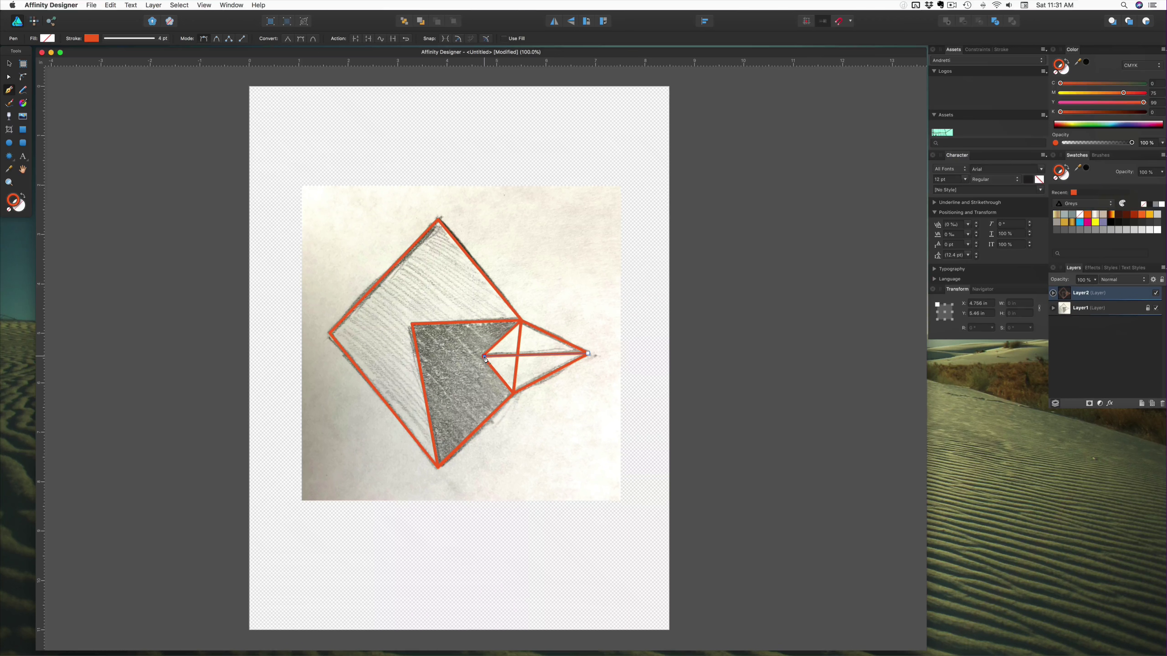
key("Escape")
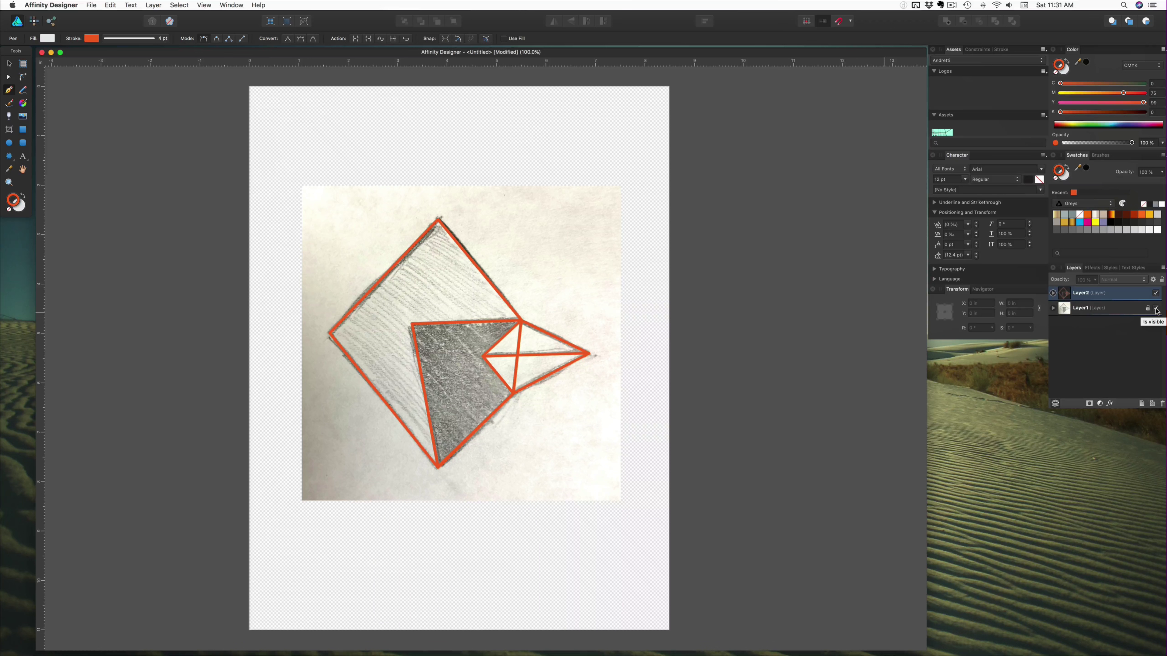
Step: Hide the sketch layer, expand Layer2, and name the head outline curve Head
left_click(1156, 309)
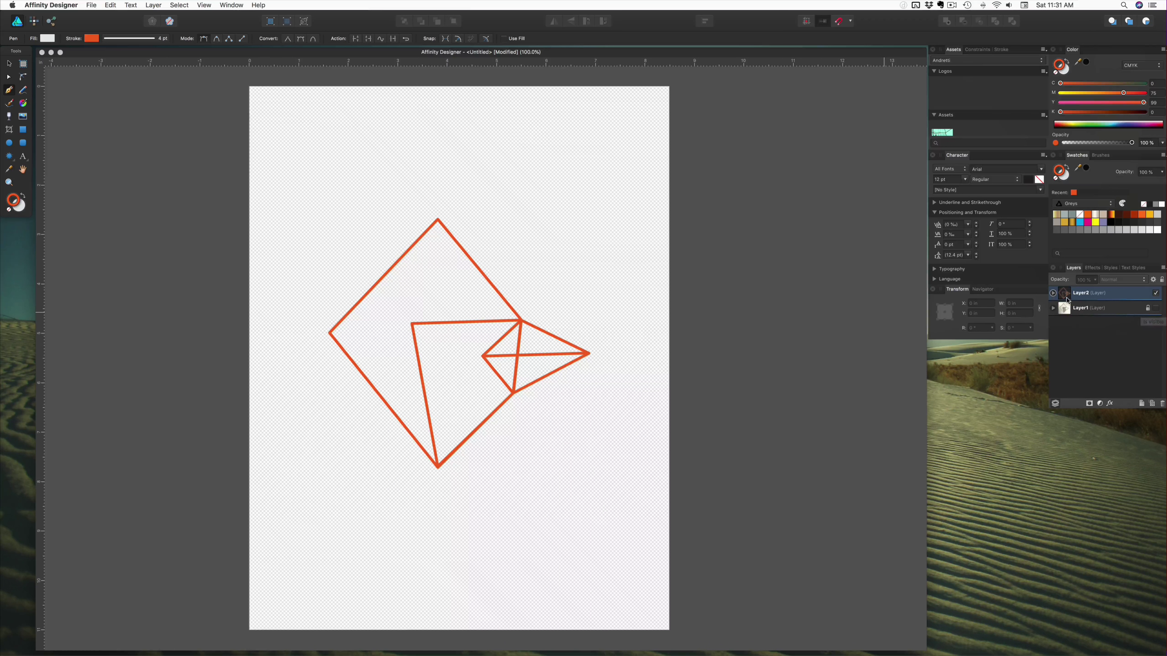
left_click(1054, 294)
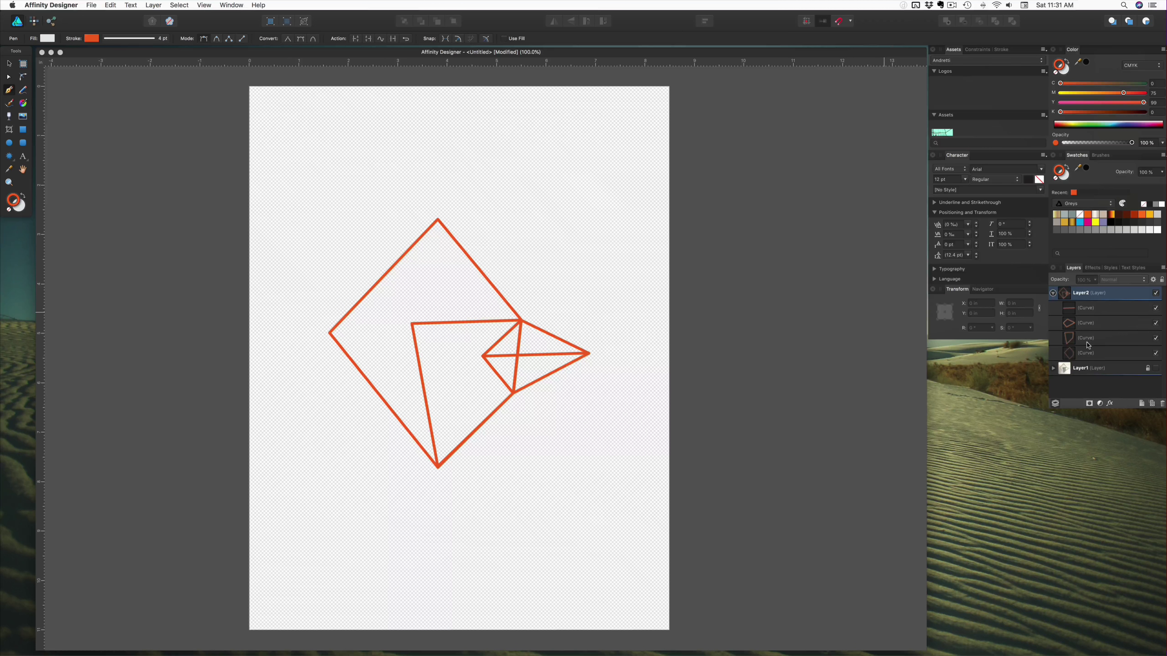
double_click(1090, 354)
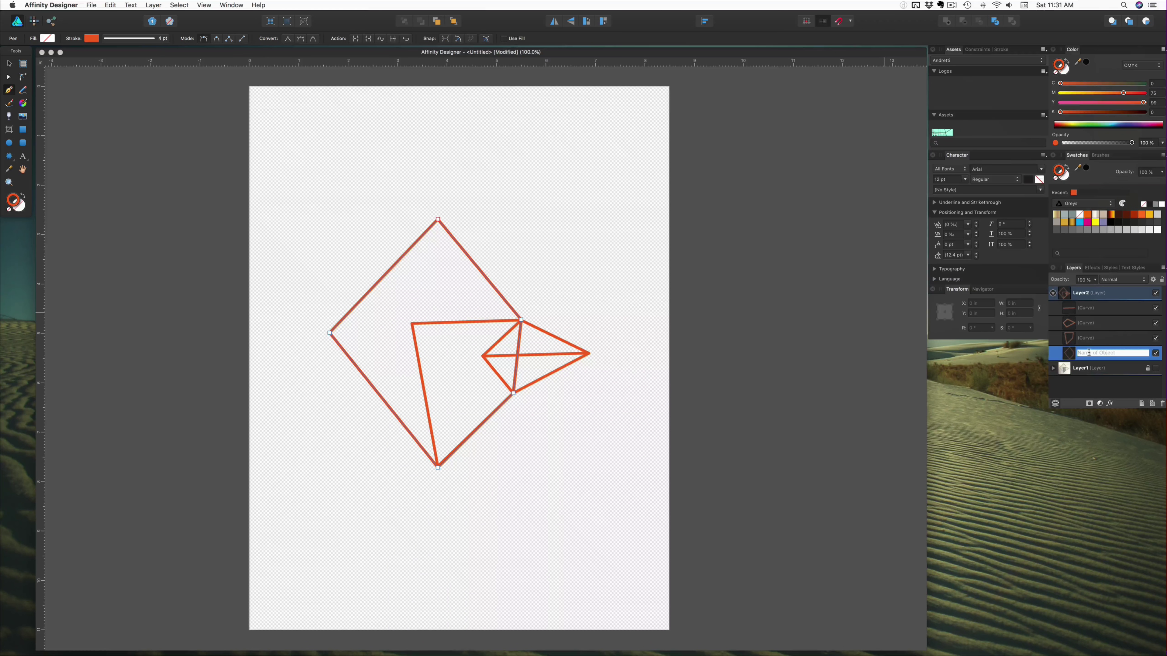
type("Head")
key("Return")
Step: Name the beak outline curve Beak and the dark area's curve Markings
double_click(1082, 323)
type("Beak")
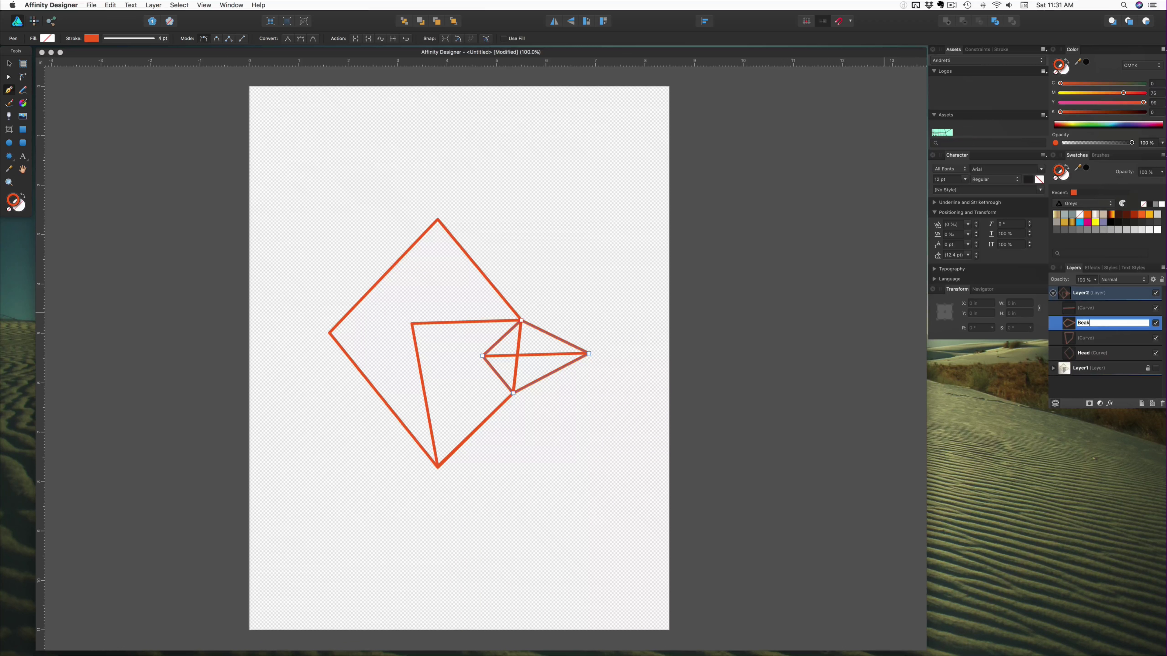
key("Return")
double_click(1086, 340)
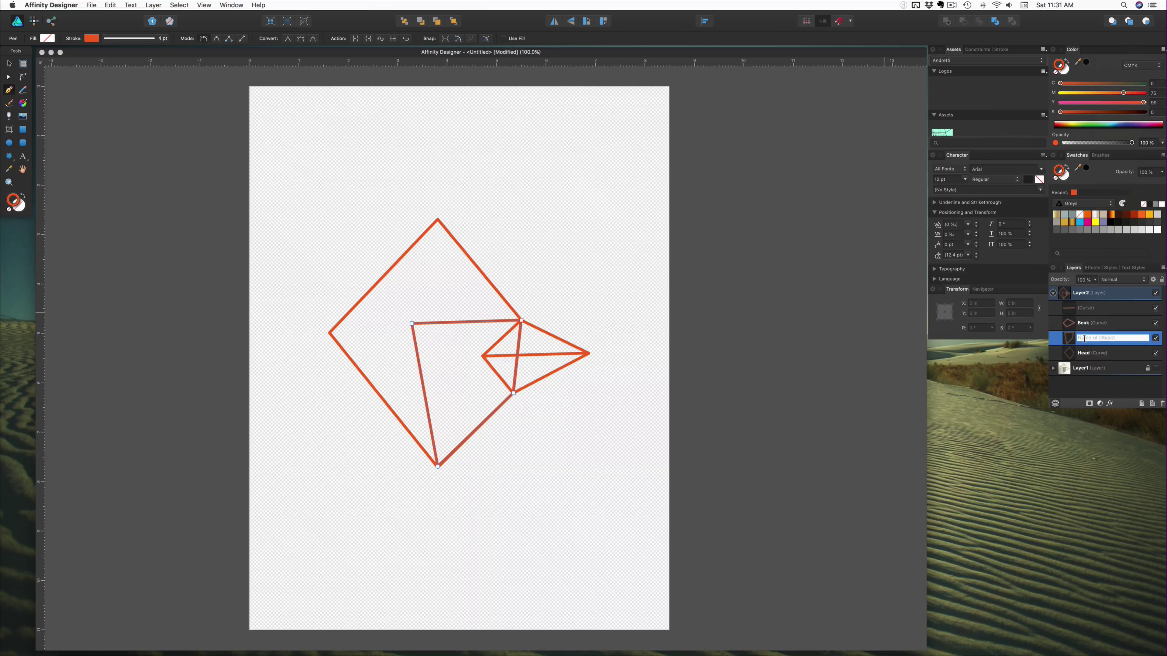
type("Marking")
key("Return")
key("Escape")
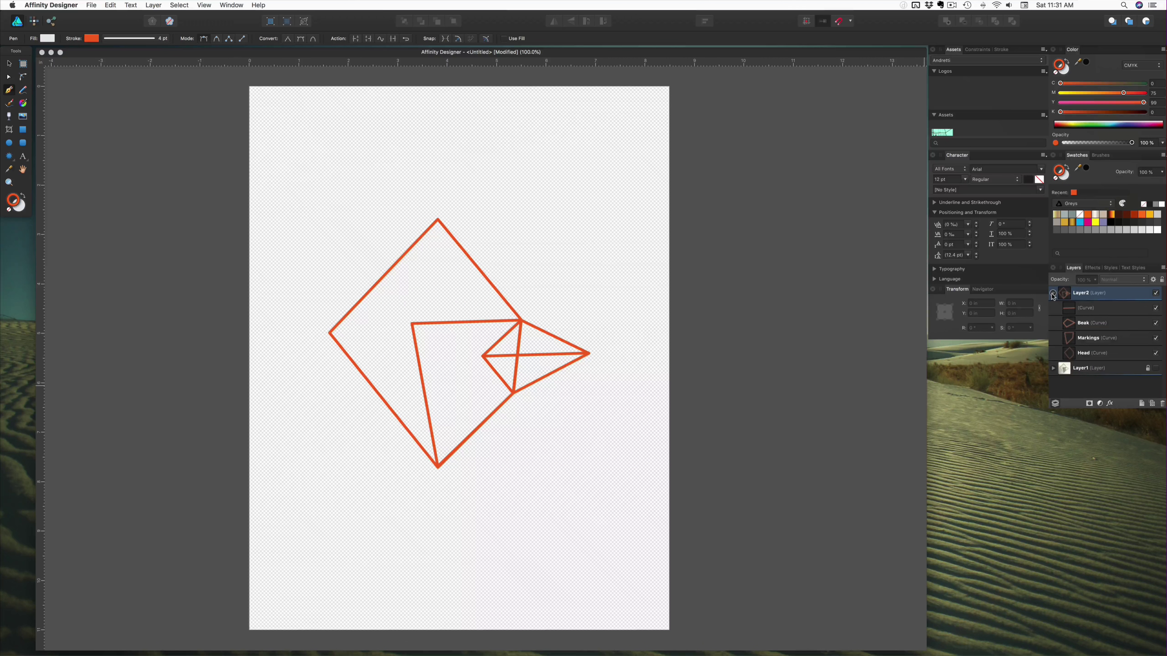
Step: Collapse Layer2, add a new layer between it and the sketch layer, and name it Back
left_click(1052, 293)
left_click(1141, 403)
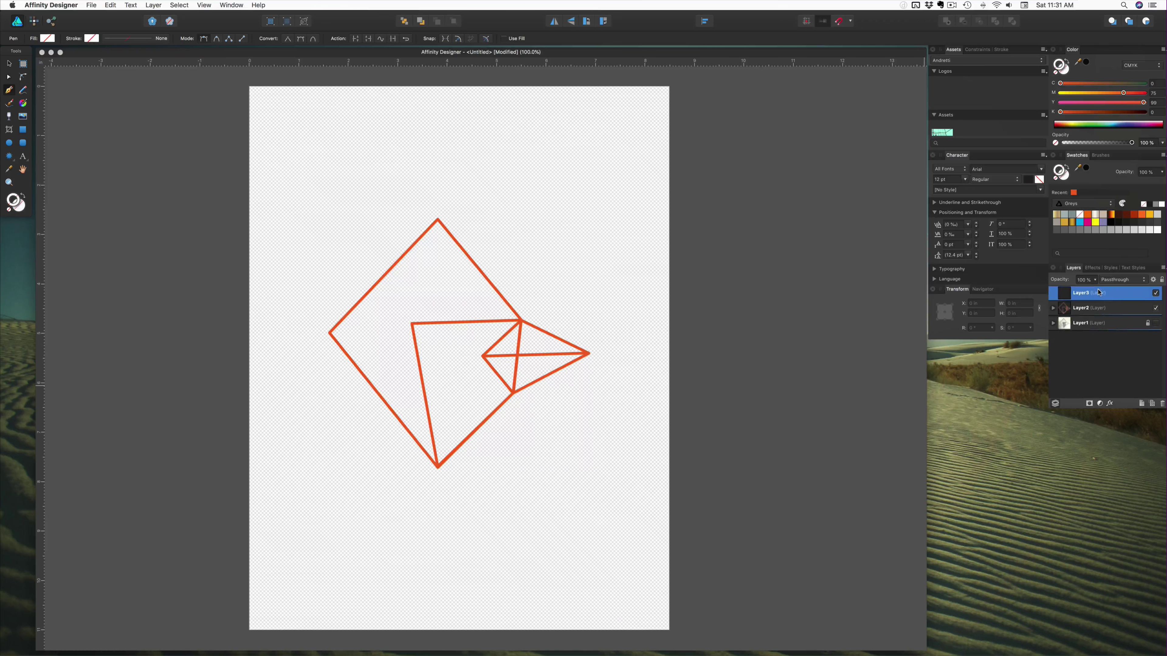
key("Delete")
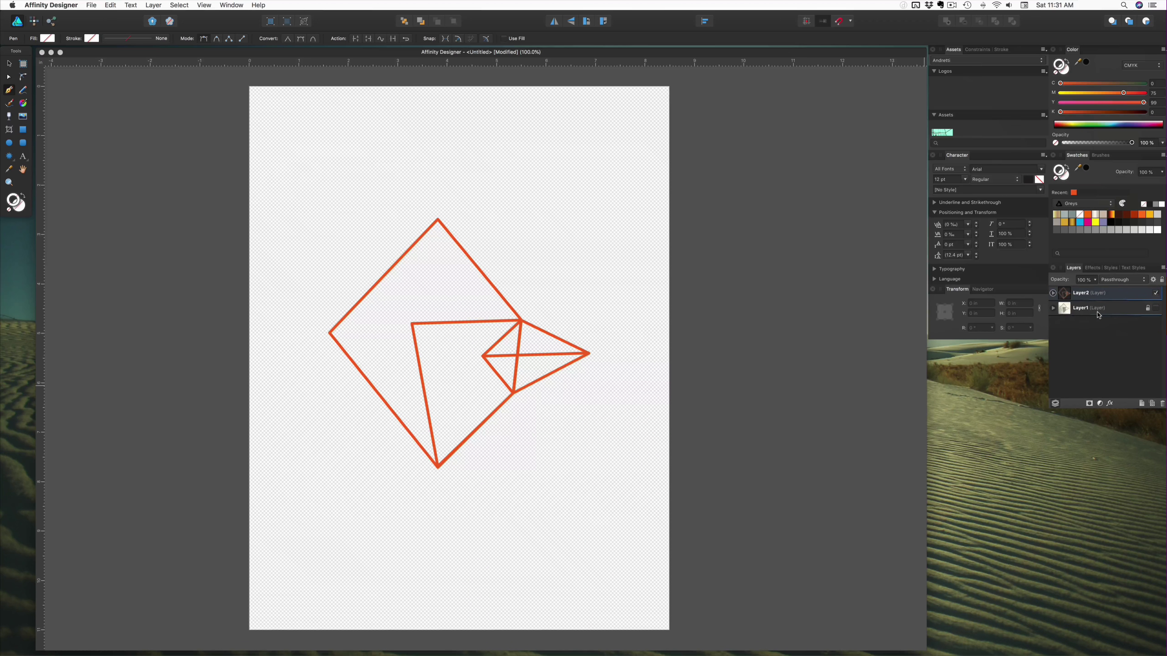
key("super+z")
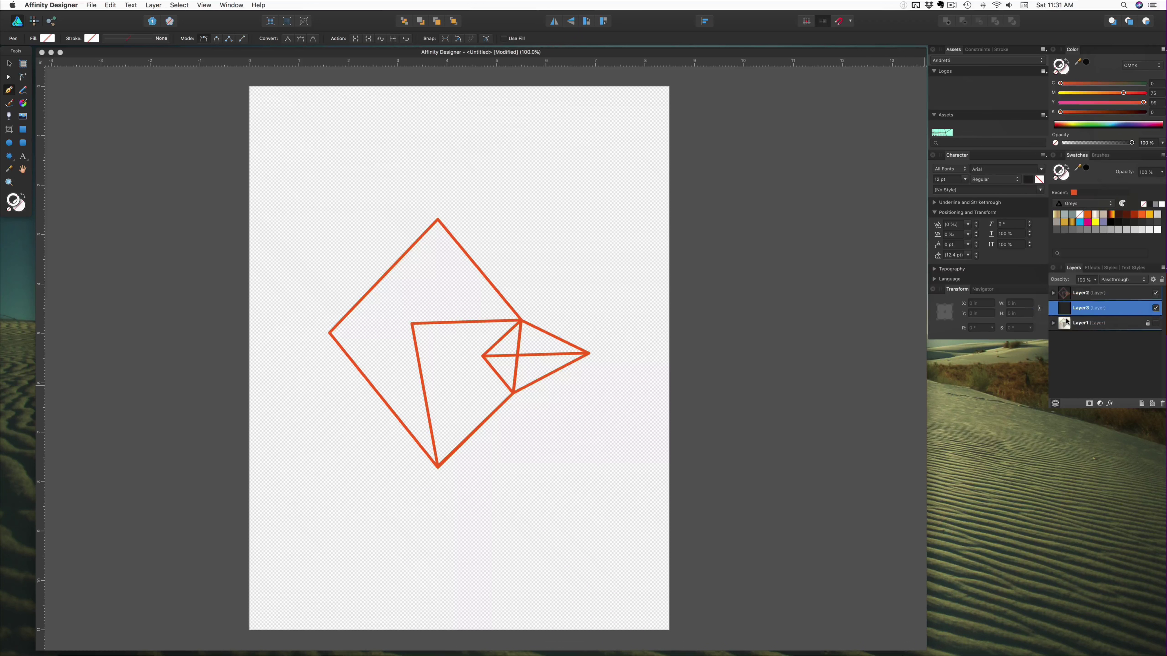
double_click(1081, 307)
type("Back")
key("Return")
Step: Draw a background rectangle about 7.30 by 7.64 in behind the bird, with no stroke and a 71% black fill
key("m")
mouse_move(279, 165)
left_mouse_down()
mouse_move(568, 492)
mouse_move(644, 547)
left_mouse_up()
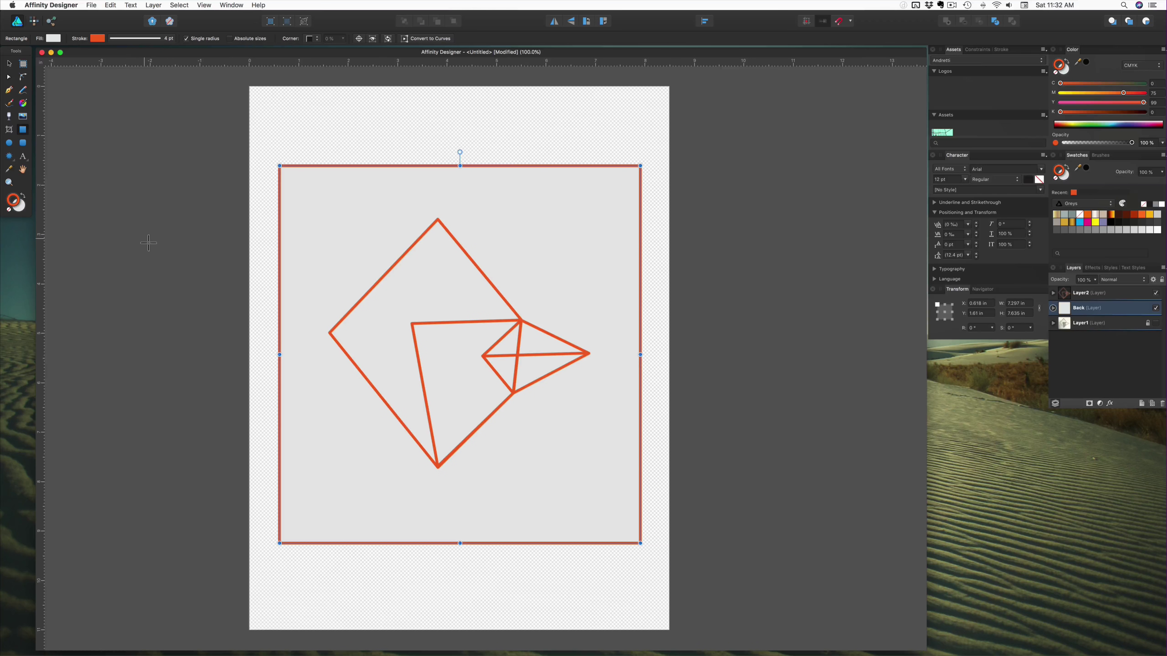
left_click(7, 211)
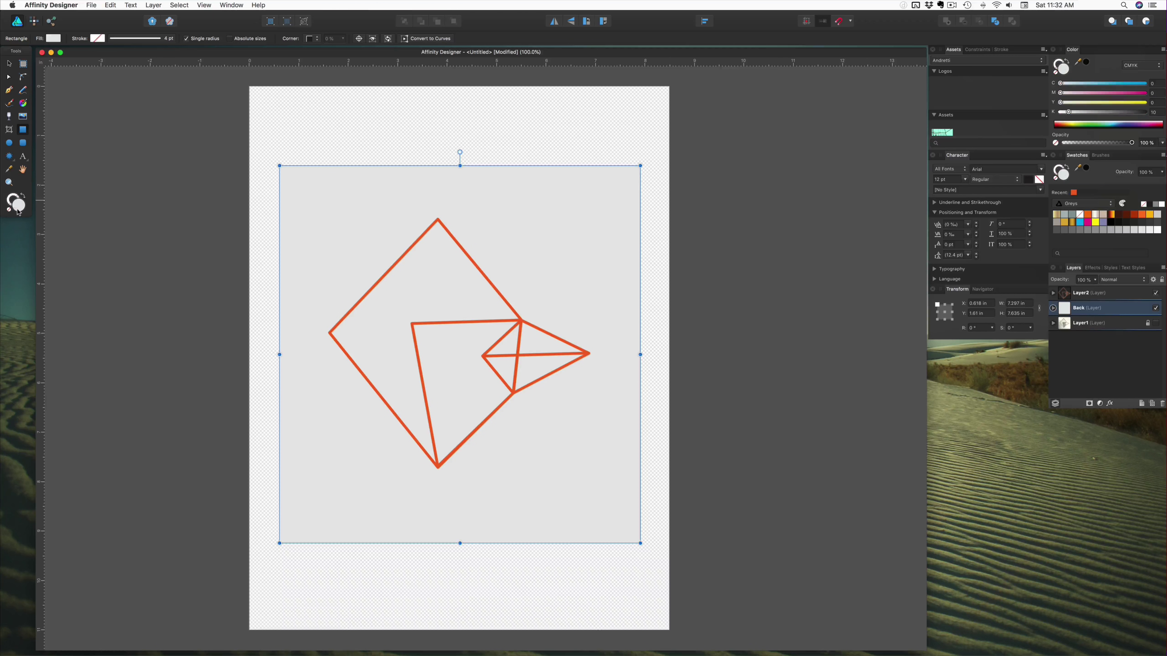
left_click_drag(1067, 113, 1122, 117)
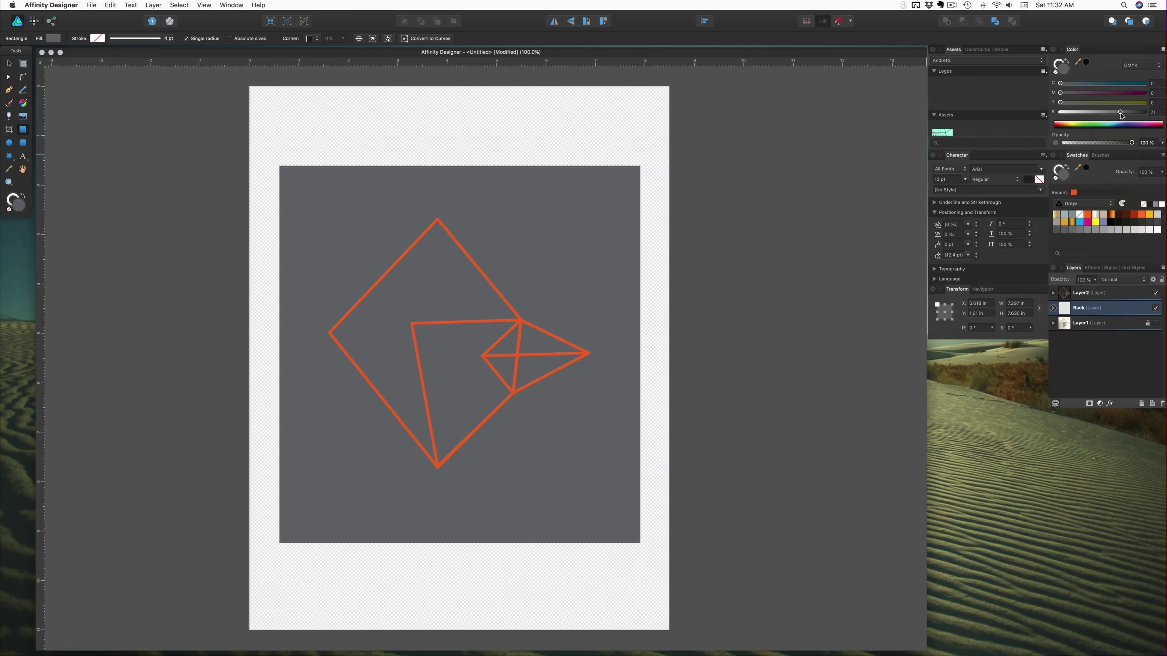
Step: Lock the Back layer and rename Layer2 as Bird
left_click(1130, 308)
key("a")
left_click(1162, 280)
left_click(1119, 297)
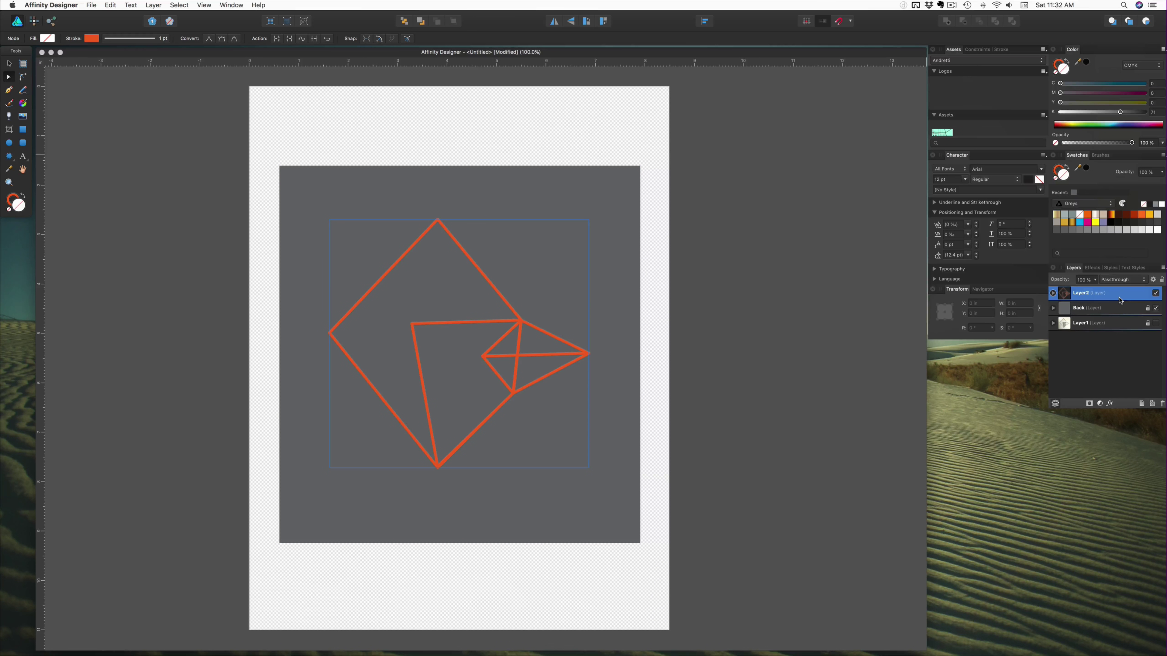
double_click(1084, 294)
type("Br")
key("Return")
left_click(300, 161)
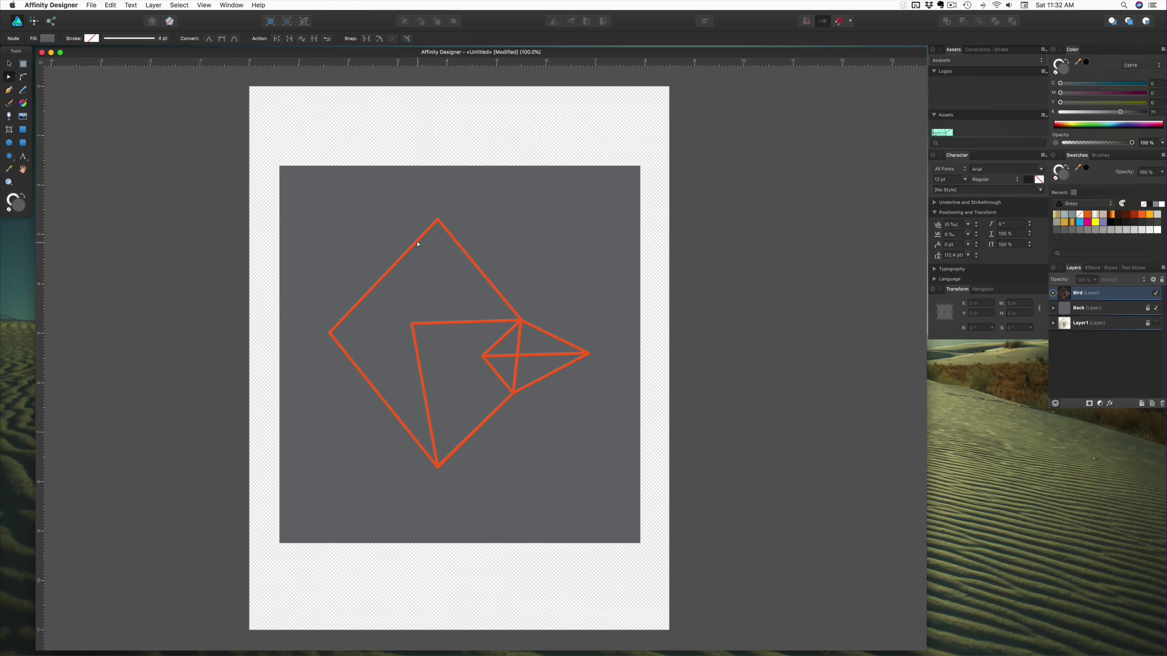
Step: Fill the head shape with a red of 100% magenta, about 90% yellow and 14% black
left_click(6, 63)
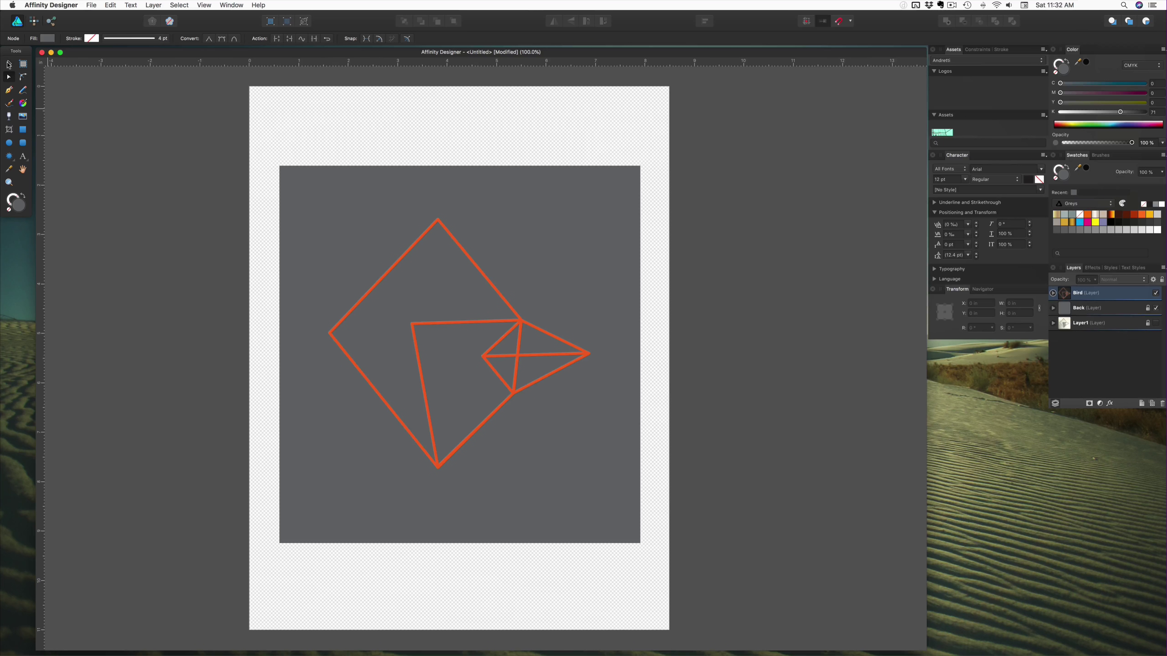
left_click(403, 261)
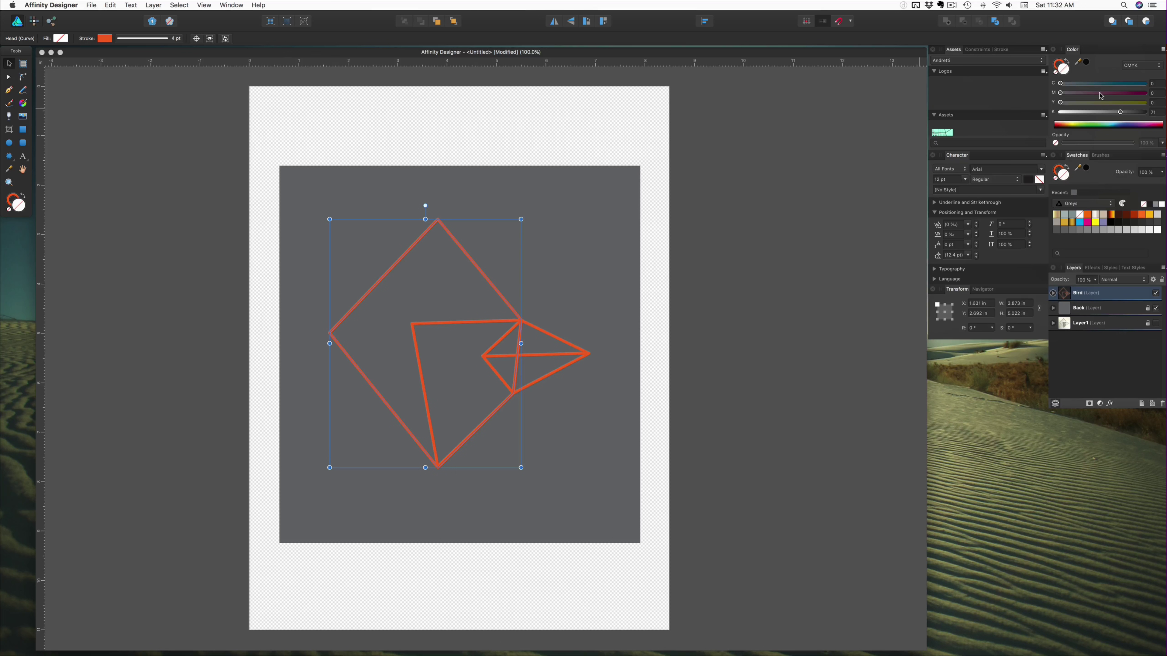
left_click(1094, 93)
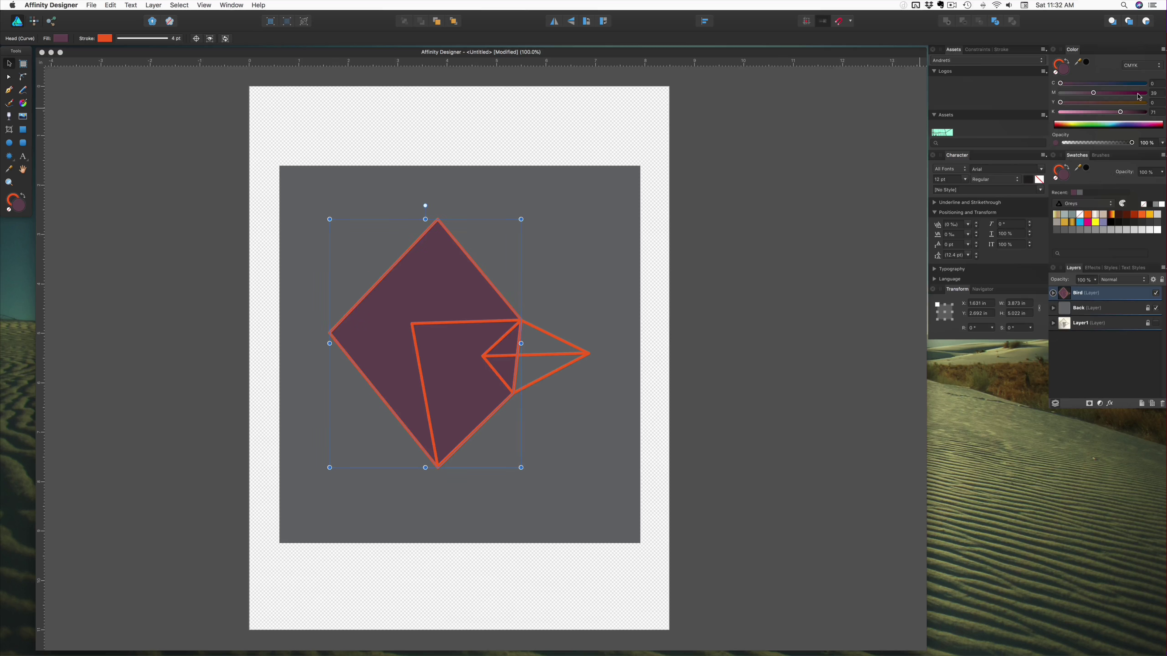
left_click_drag(1138, 96, 1146, 94)
left_click(1077, 112)
left_click_drag(1075, 114, 1138, 105)
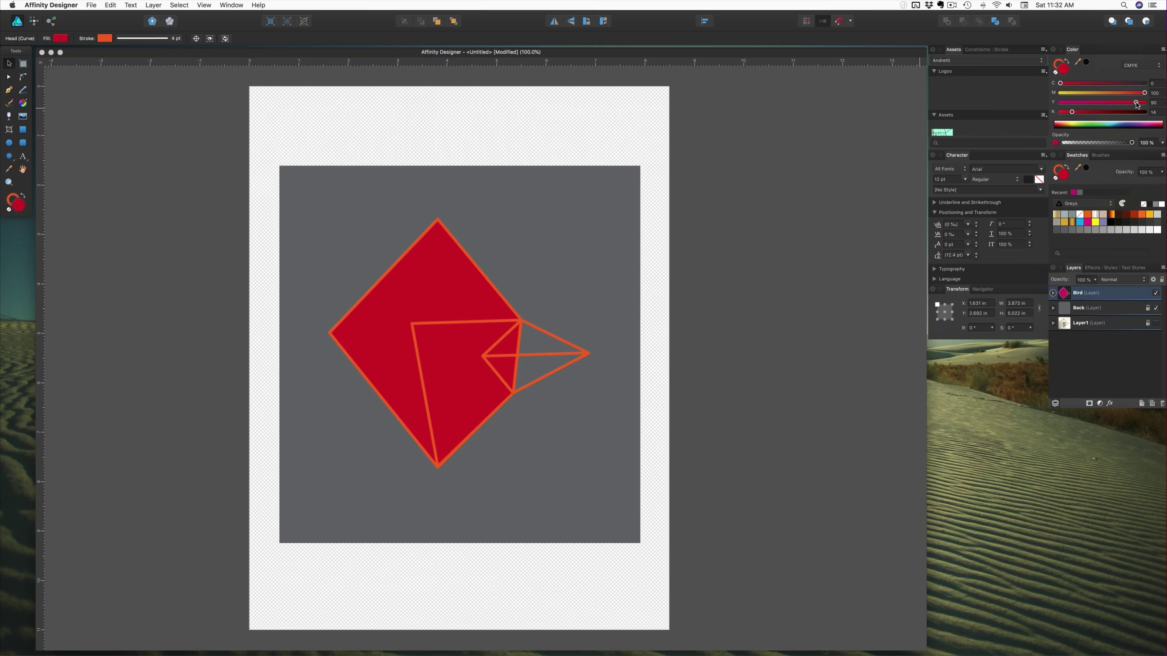
Step: Change the head's stroke to 100% black with no cyan, magenta or yellow
left_click(1064, 65)
left_click(1057, 74)
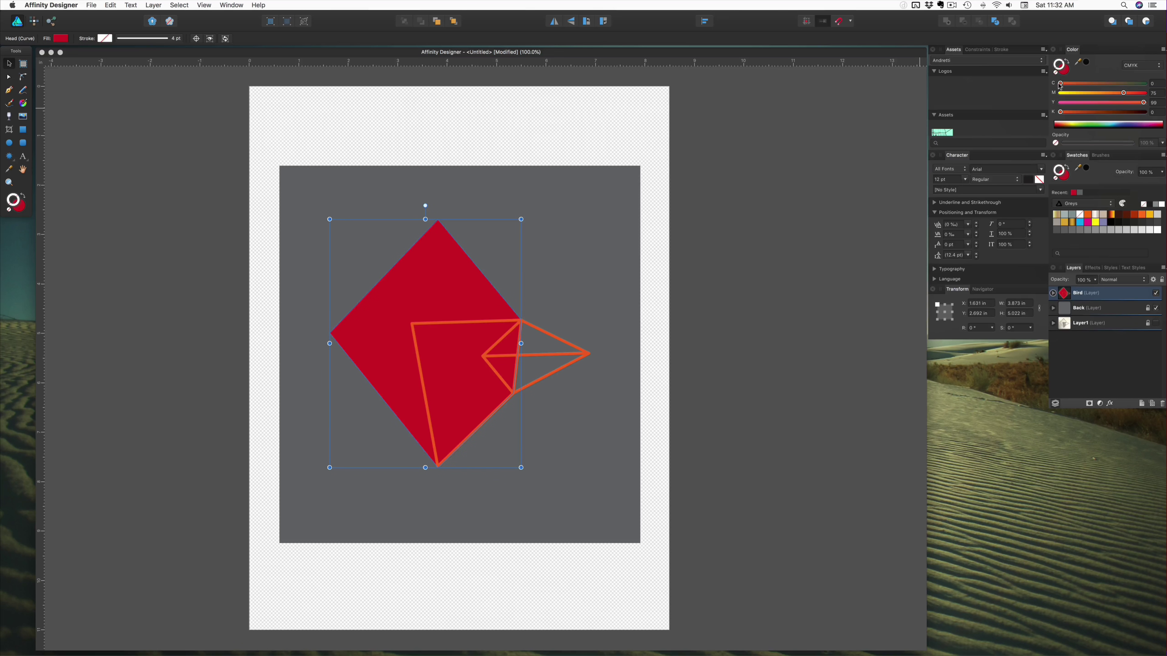
left_click(1060, 93)
left_click(1060, 103)
left_click_drag(1060, 112, 1156, 115)
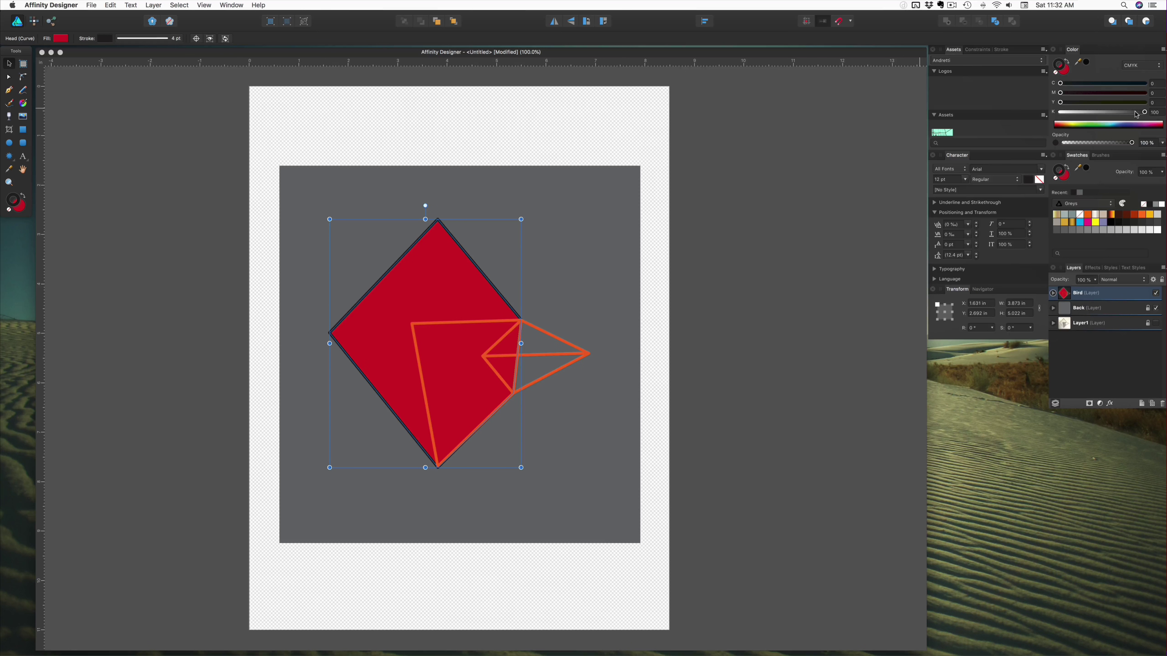
Step: Adjust the head's red fill to 100% yellow and 20% black, and deselect the shape
left_click(1067, 71)
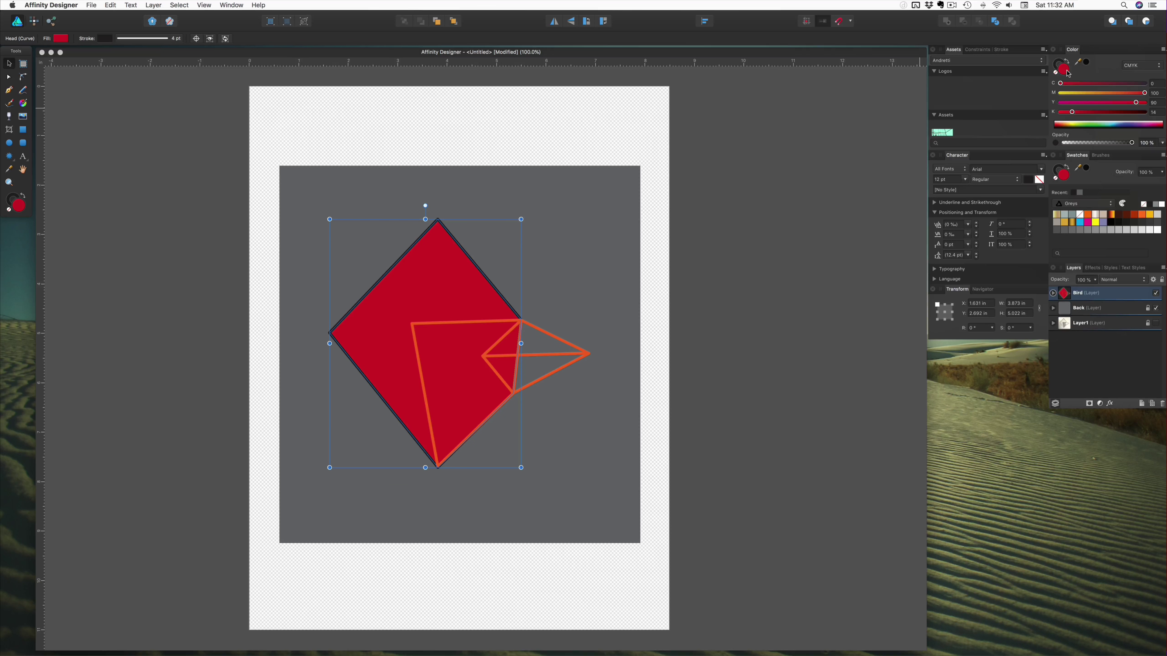
left_click_drag(1075, 113, 1155, 105)
left_click(726, 227)
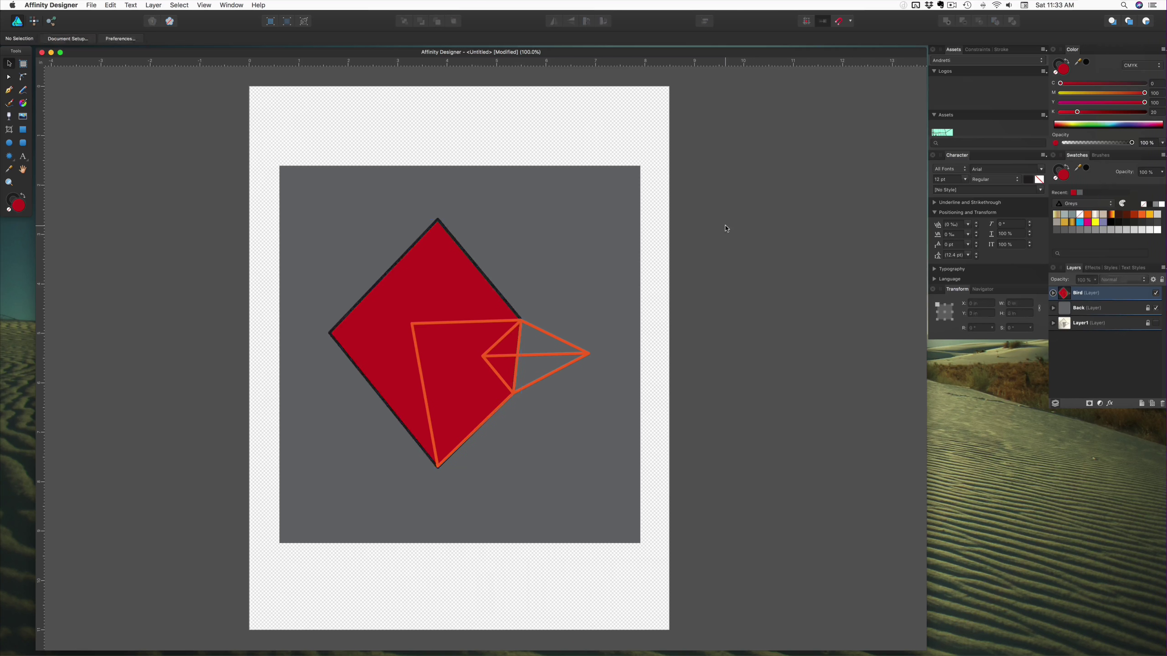
Step: Fill the Markings shape with black and remove its orange stroke
left_click(429, 324)
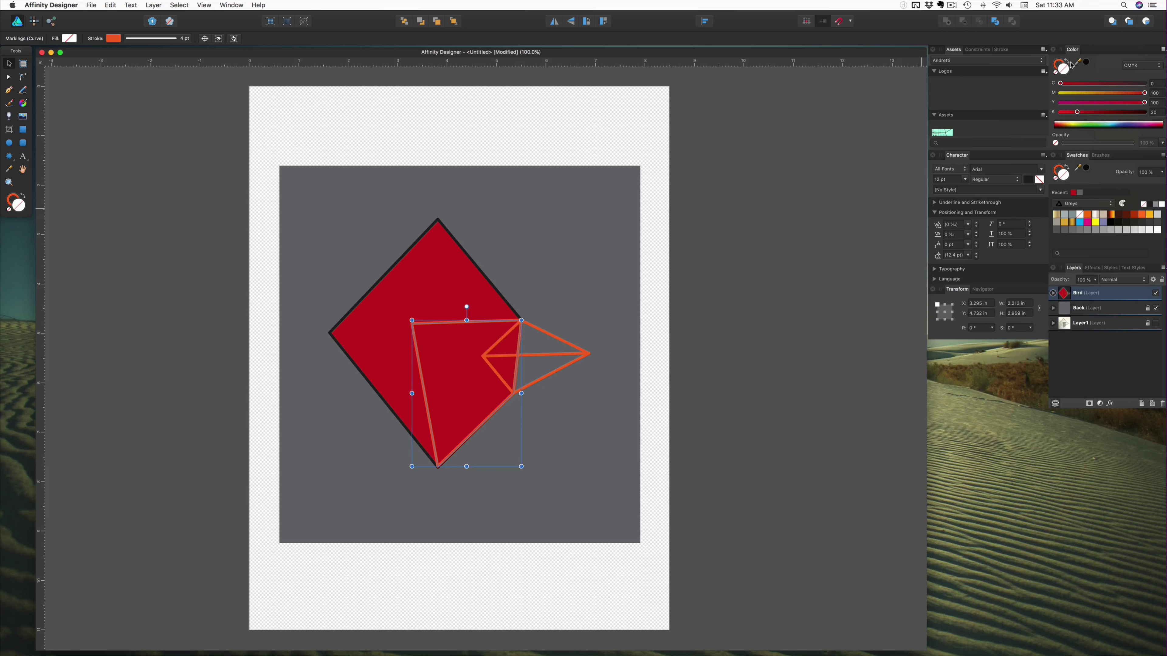
left_click(1087, 62)
left_click(1059, 63)
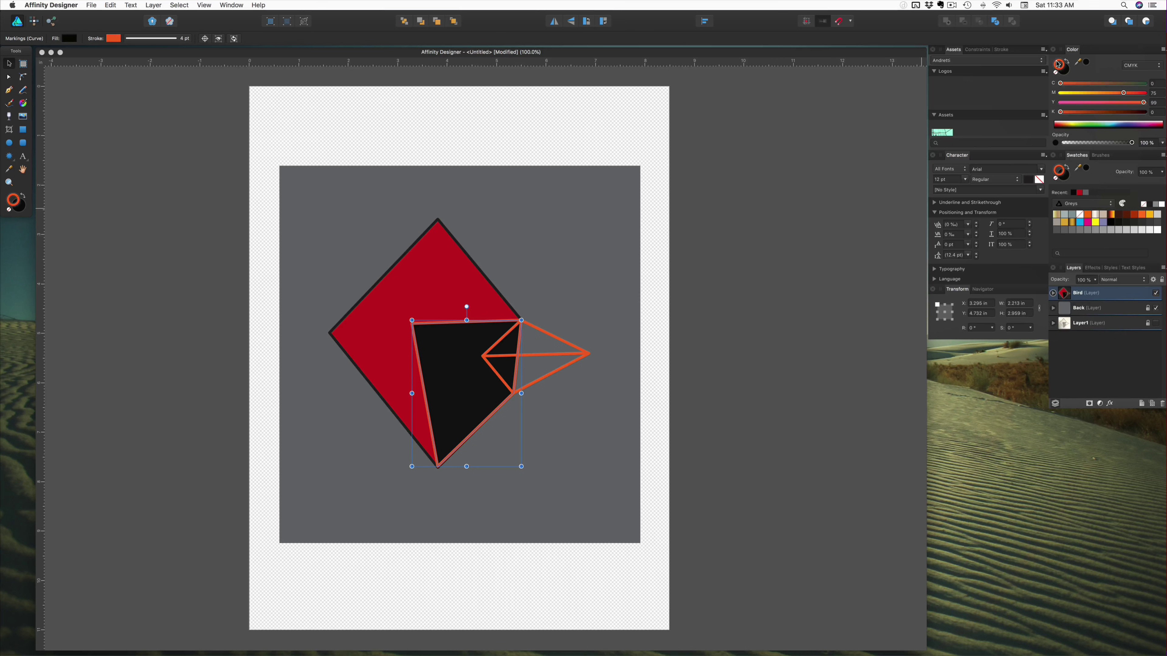
left_click(1057, 73)
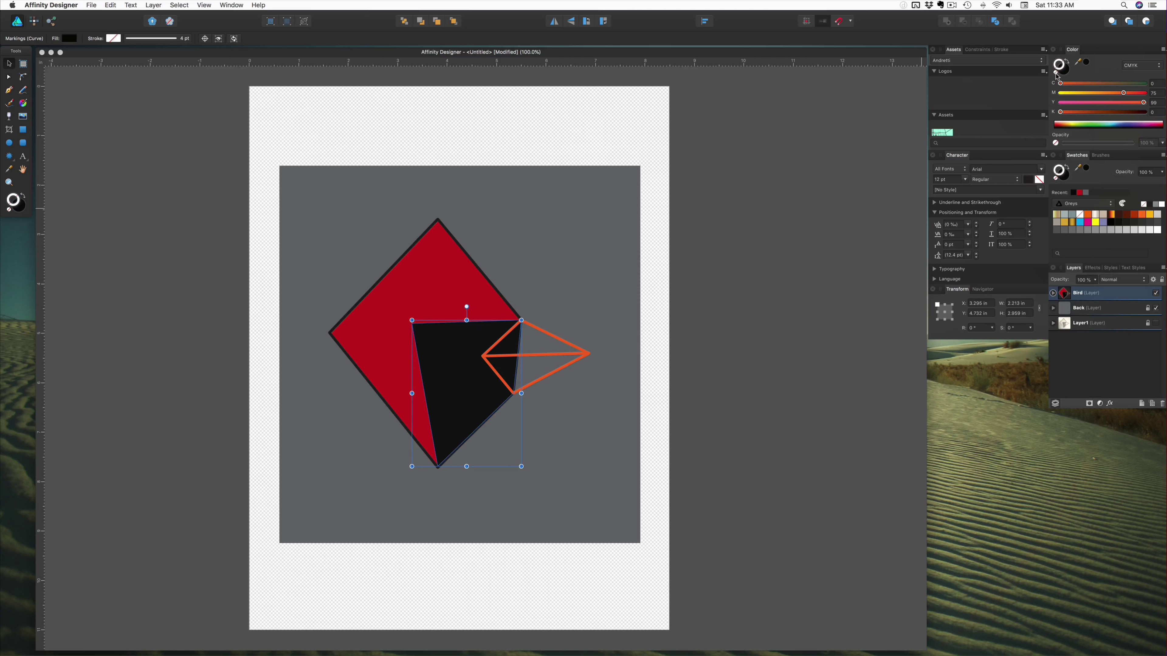
Step: Turn the Beak's orange stroke into its fill, darken the fill to 11% black, and select the line across the beak
left_click(549, 335)
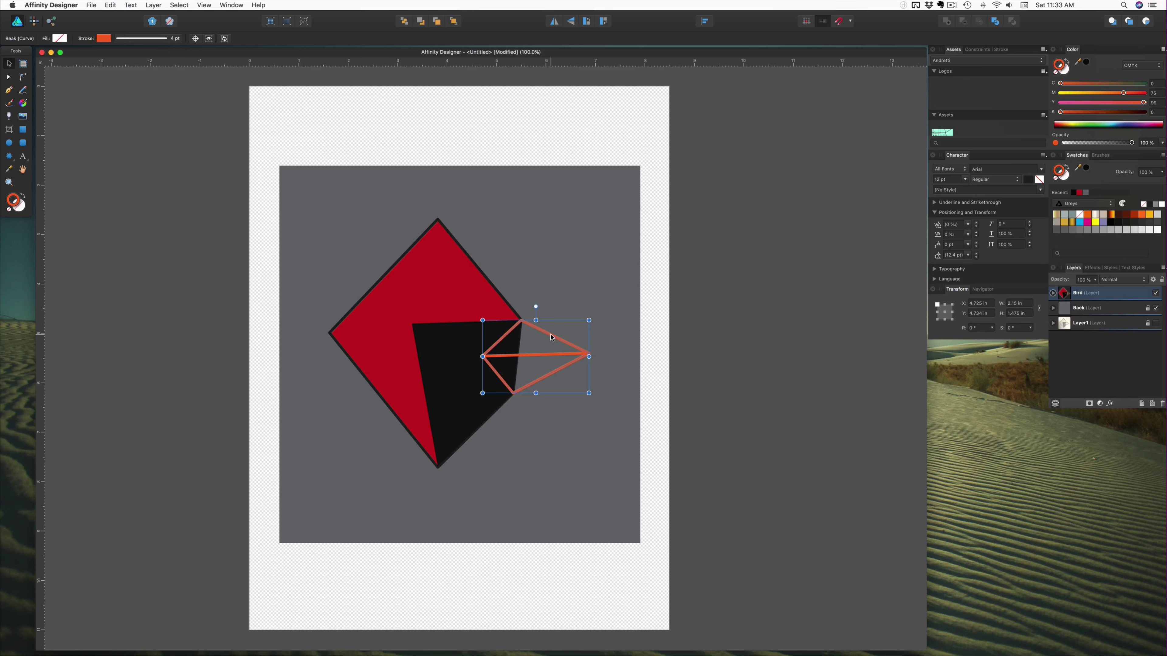
left_click(1067, 64)
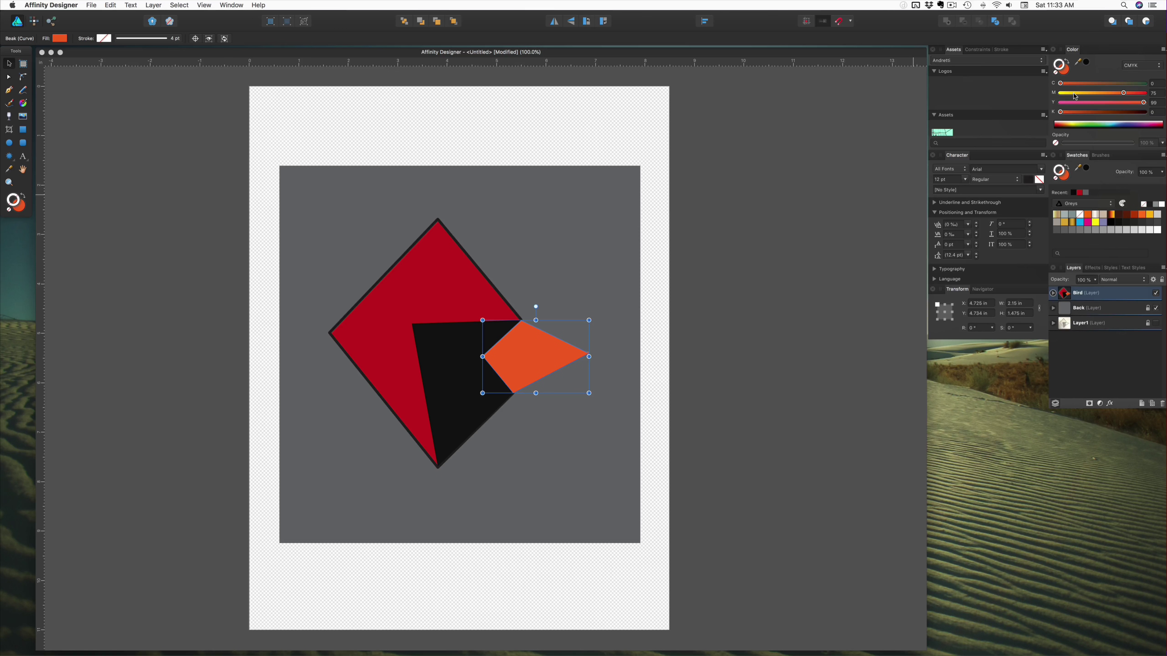
left_click(1064, 72)
left_click_drag(1060, 112, 1071, 115)
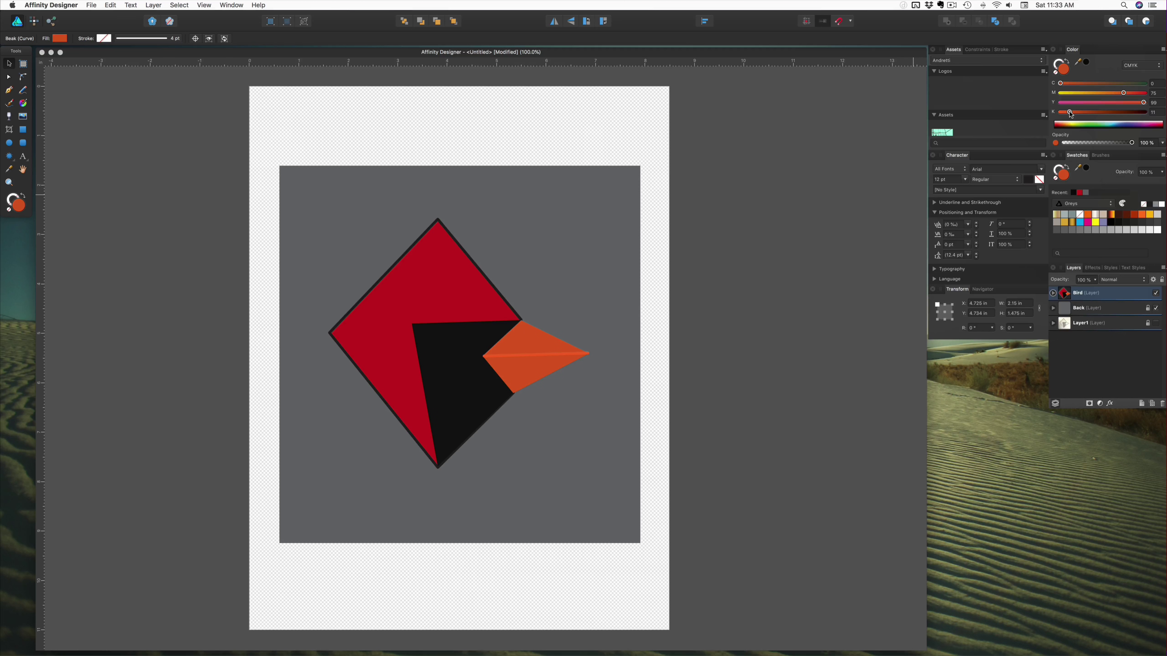
left_click_drag(1071, 114, 1072, 114)
left_click(532, 358)
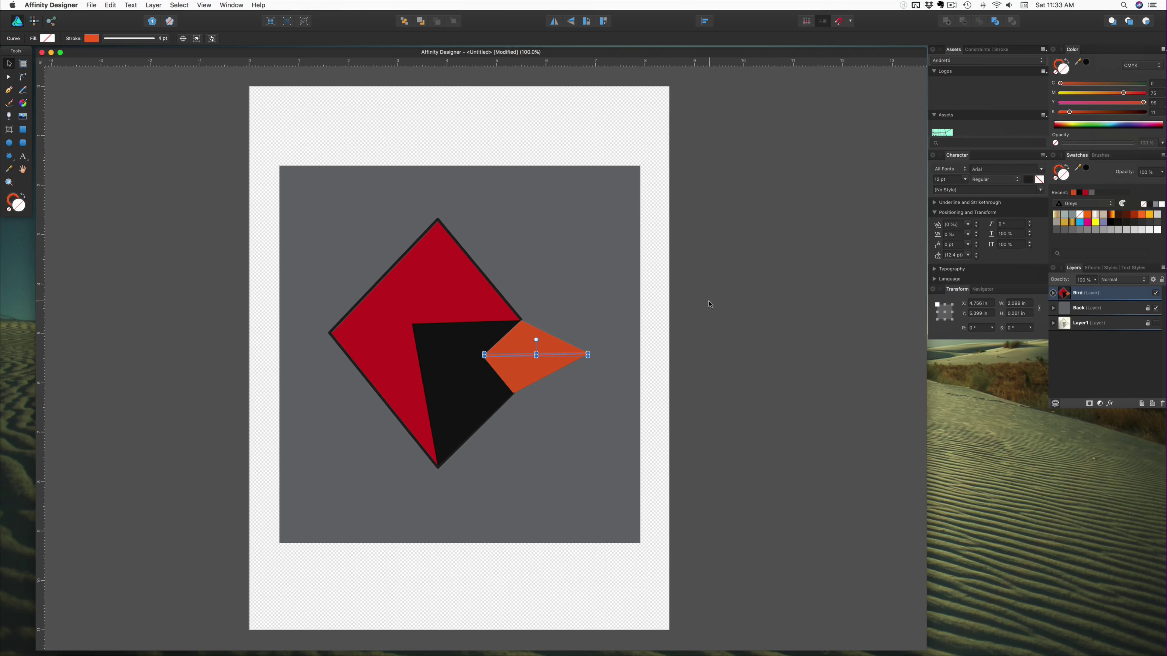
left_click(1068, 62)
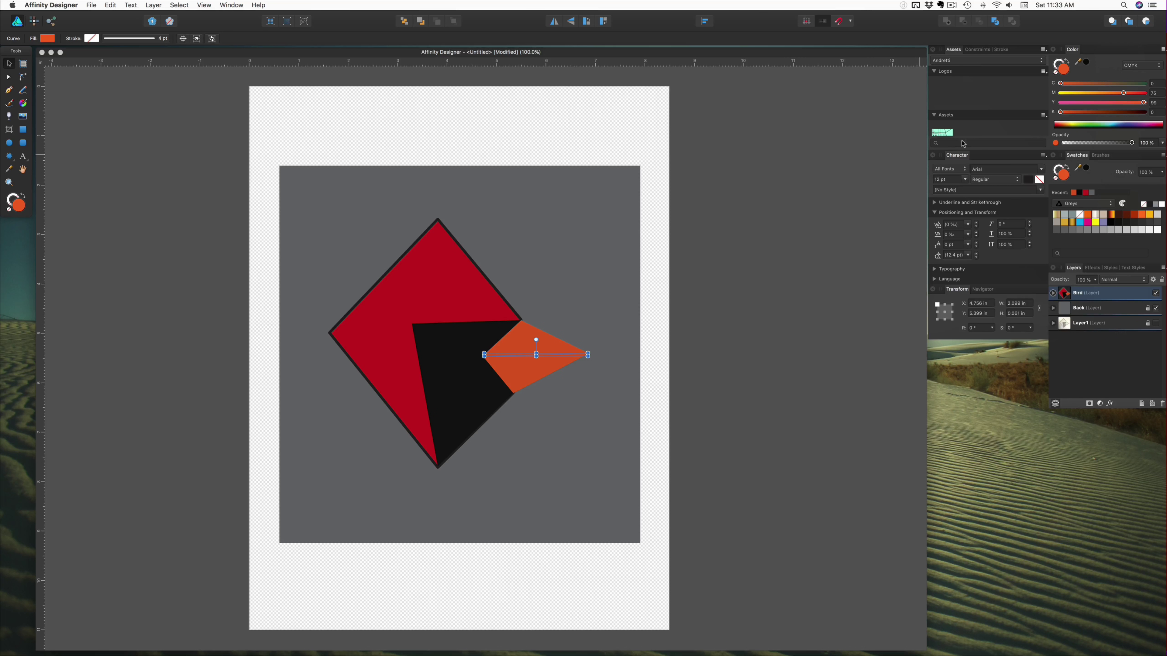
mouse_move(1063, 115)
left_mouse_down()
mouse_move(1098, 114)
mouse_move(1059, 114)
left_mouse_up()
left_click(1064, 68)
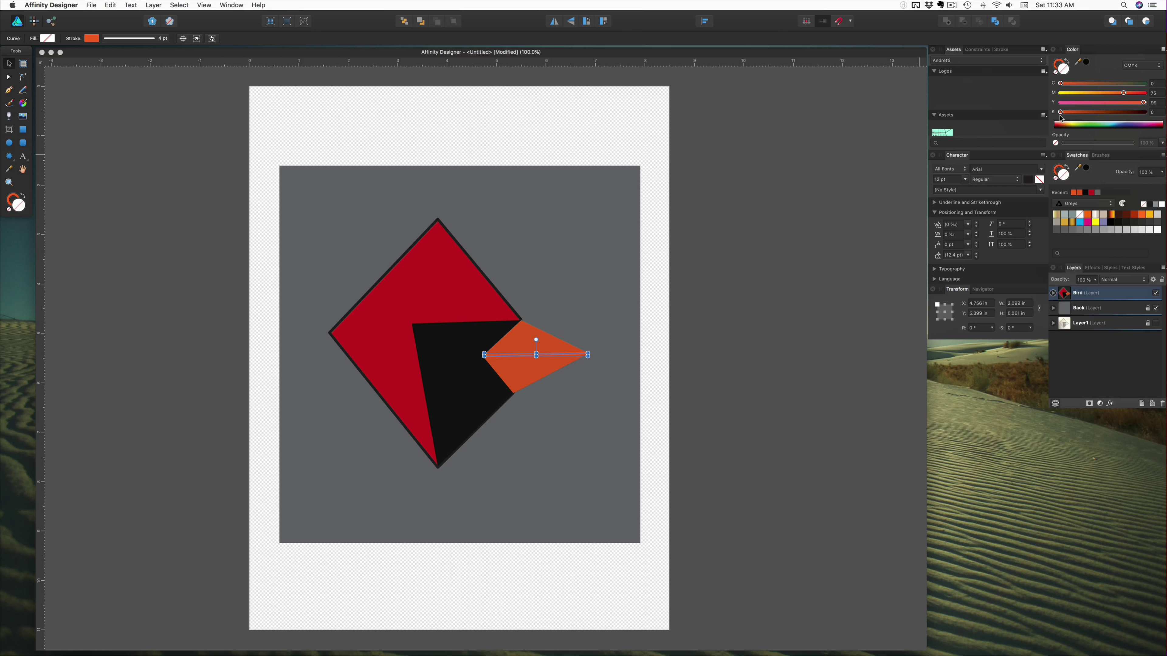
left_click_drag(1060, 115, 1095, 114)
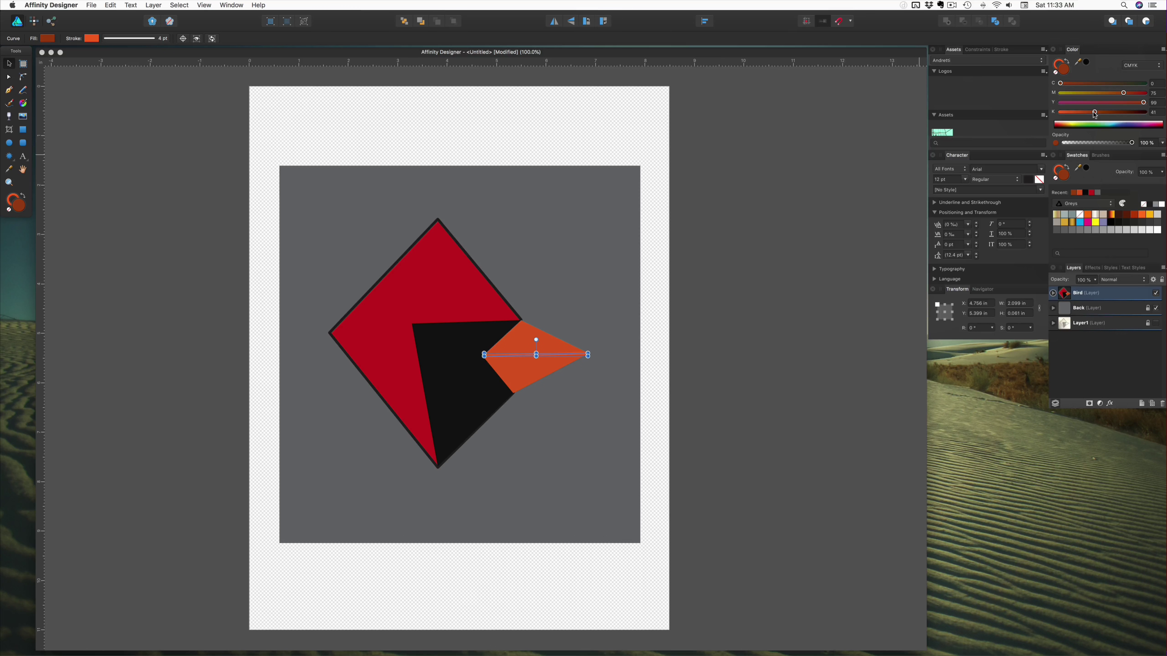
left_click(1056, 72)
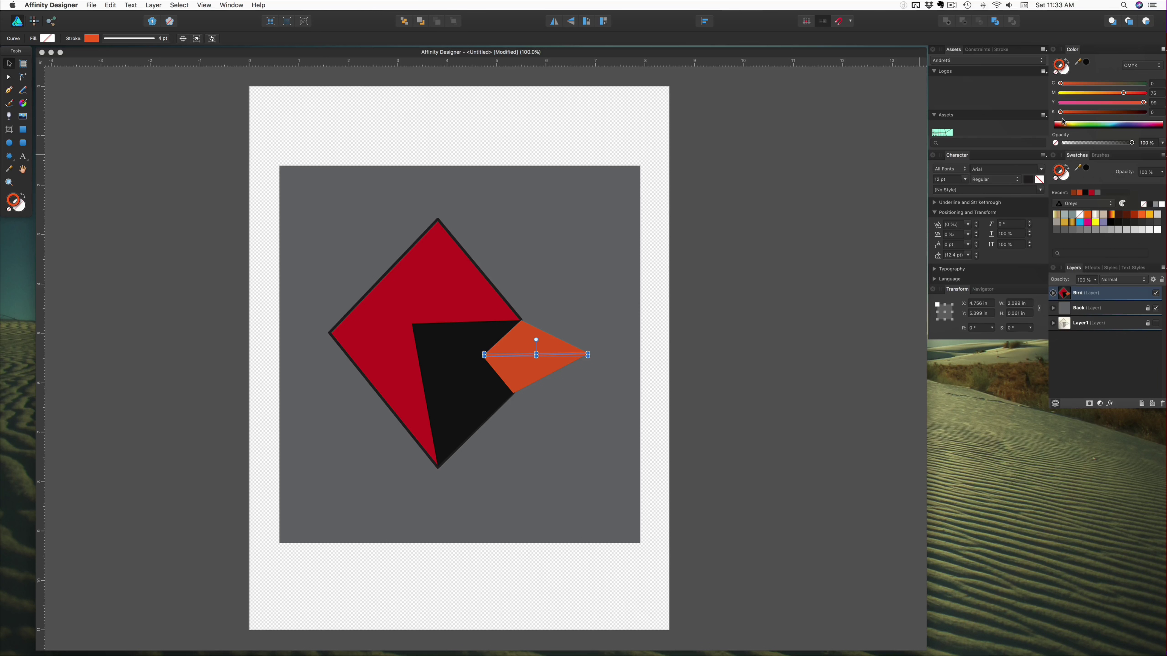
Step: Darken the stroke of the line across the beak to 16% black and deselect it
left_click_drag(1060, 112, 1079, 116)
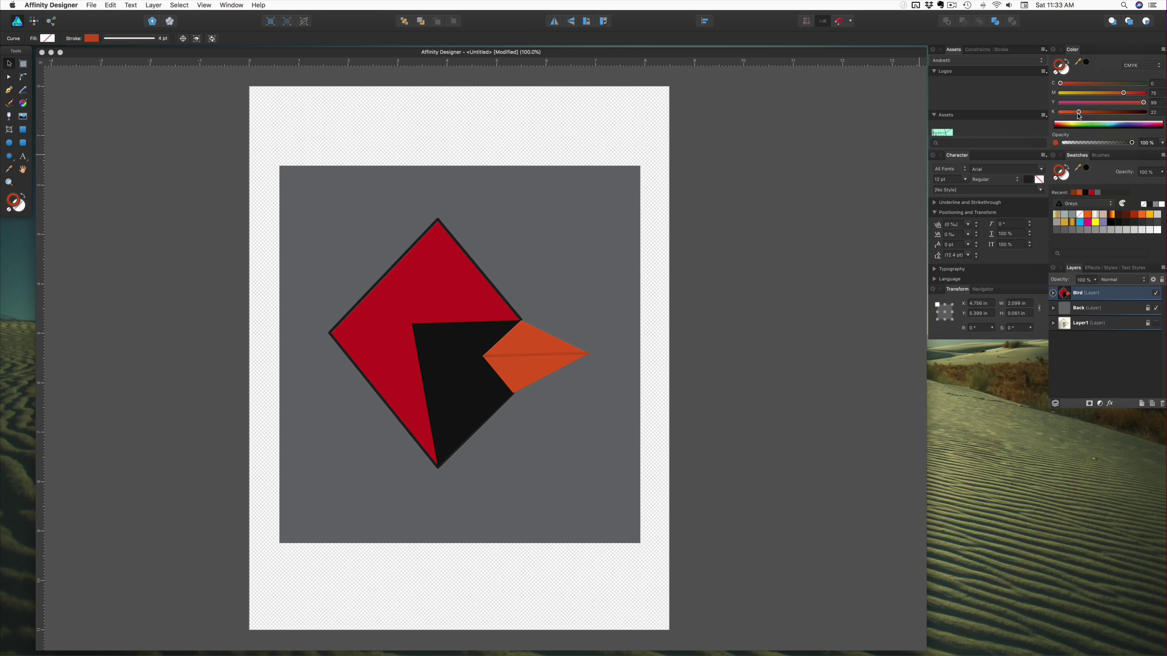
left_click_drag(1078, 116, 1075, 115)
left_click(235, 348)
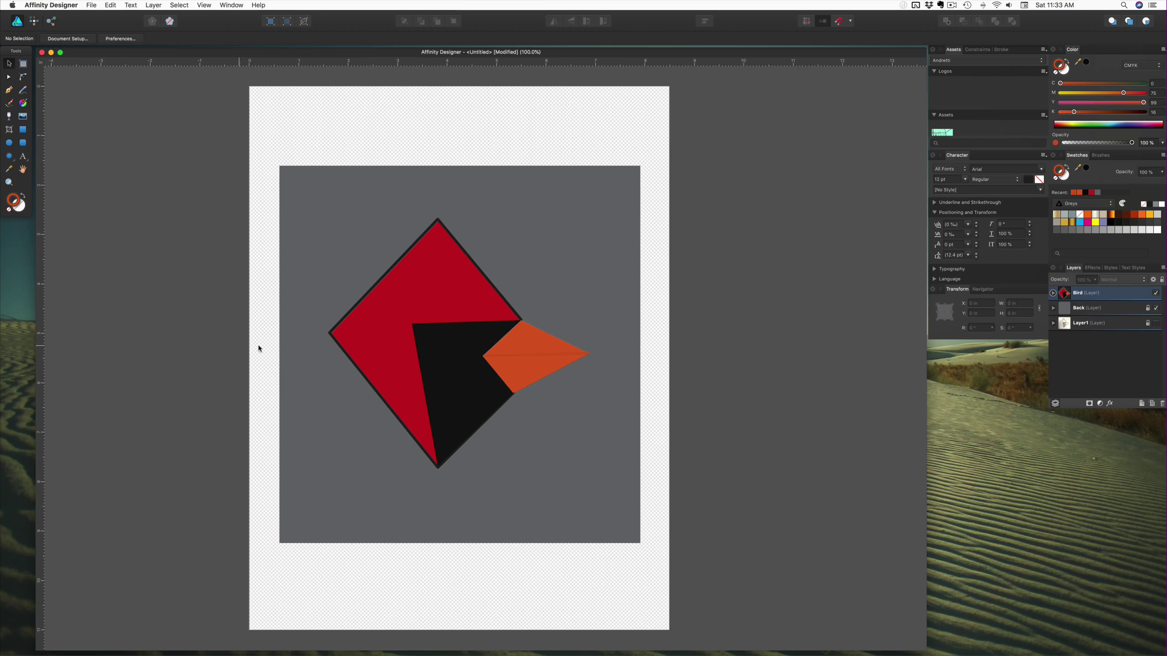
Step: Move the outer end node of the line across the beak to the beak's tip
left_click(533, 352)
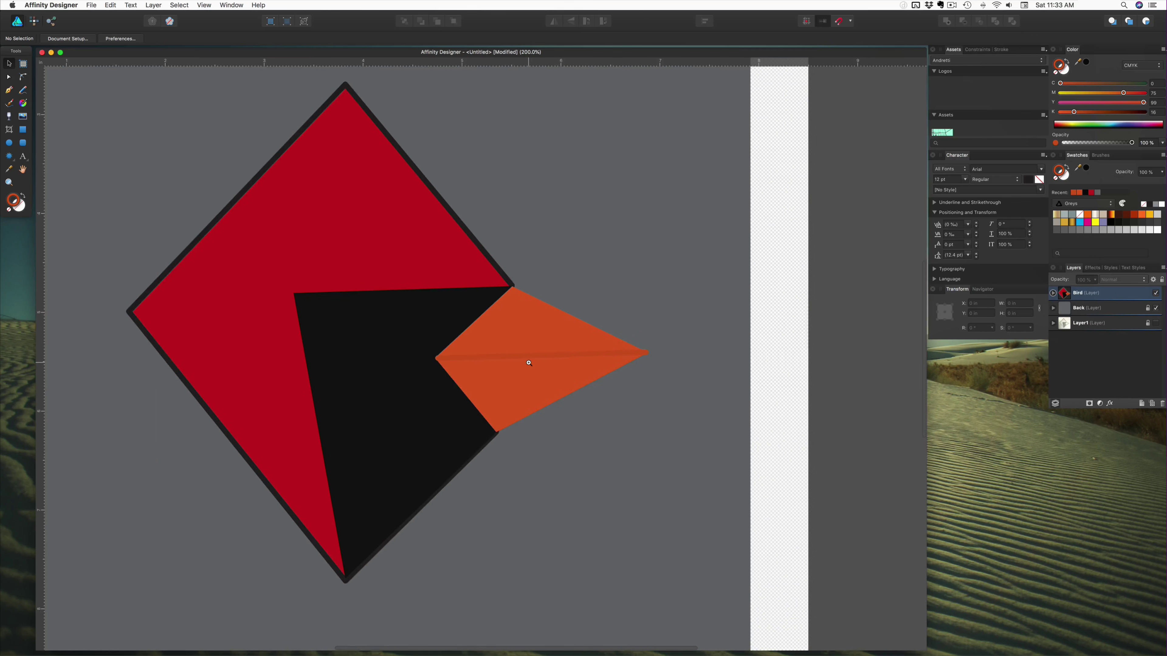
left_click(529, 360)
key("a")
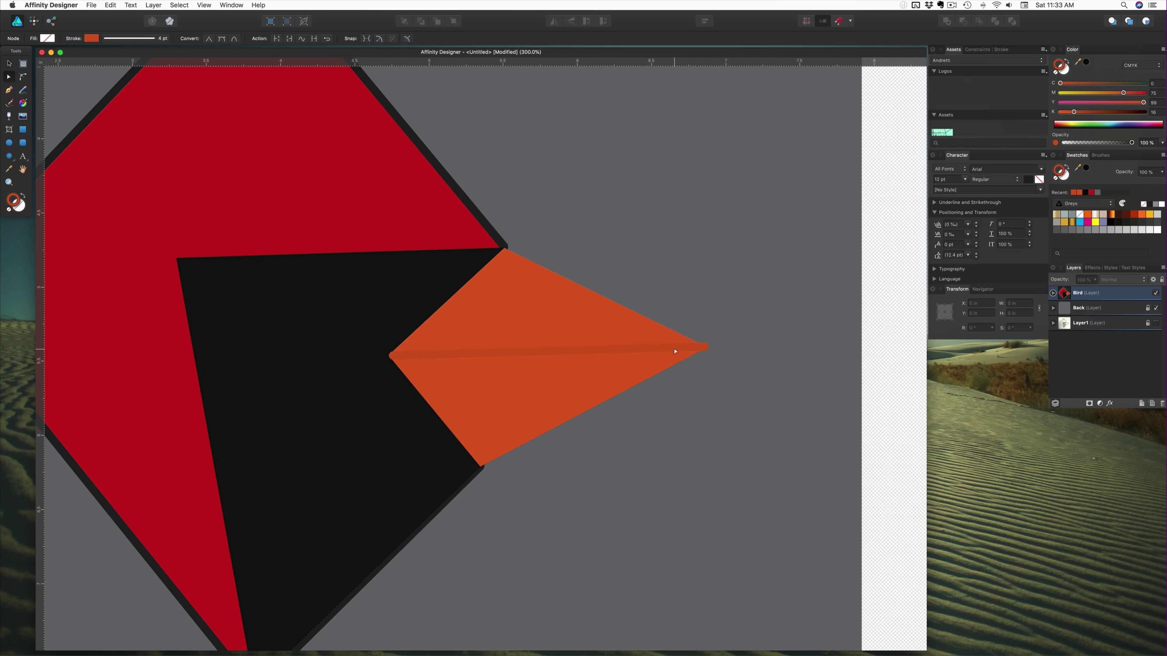
left_click(675, 352)
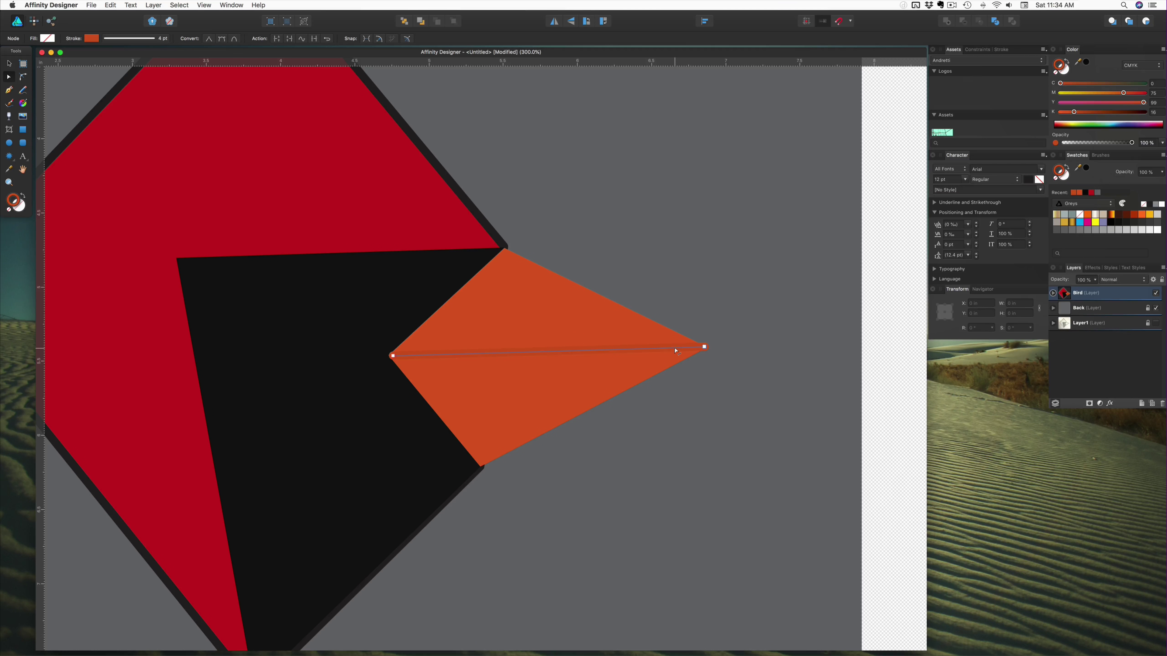
left_click(705, 348)
left_click(393, 356)
left_click_drag(401, 357, 393, 358)
left_click_drag(682, 351, 722, 349)
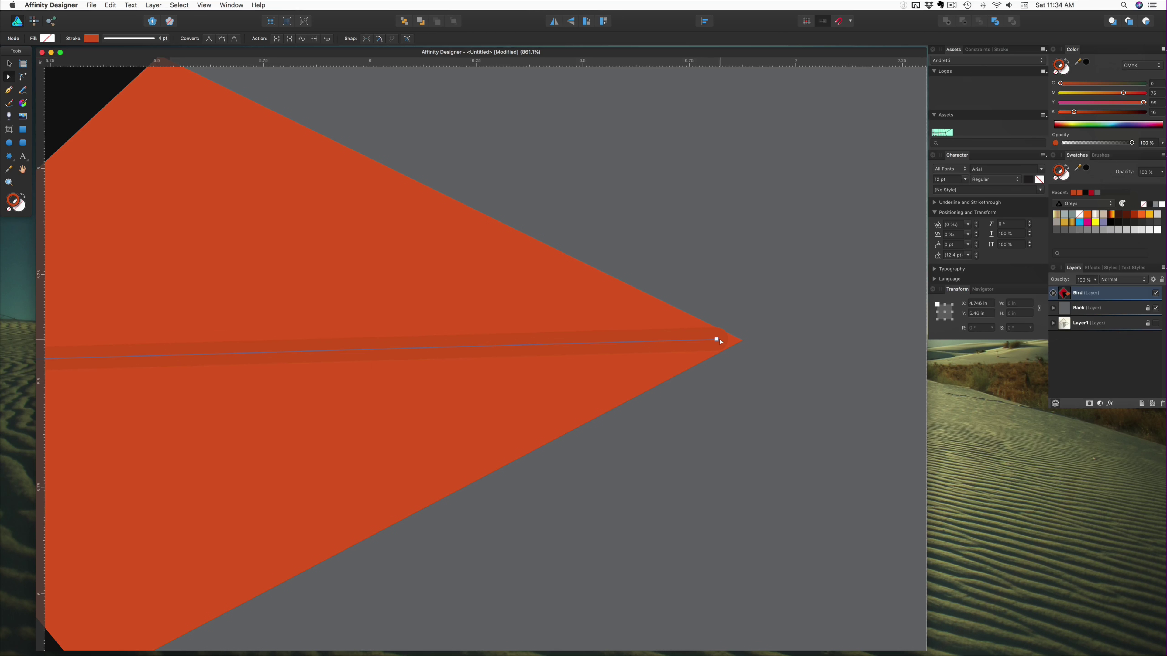
mouse_move(716, 340)
left_mouse_down()
mouse_move(740, 342)
mouse_move(714, 361)
mouse_move(740, 341)
left_mouse_up()
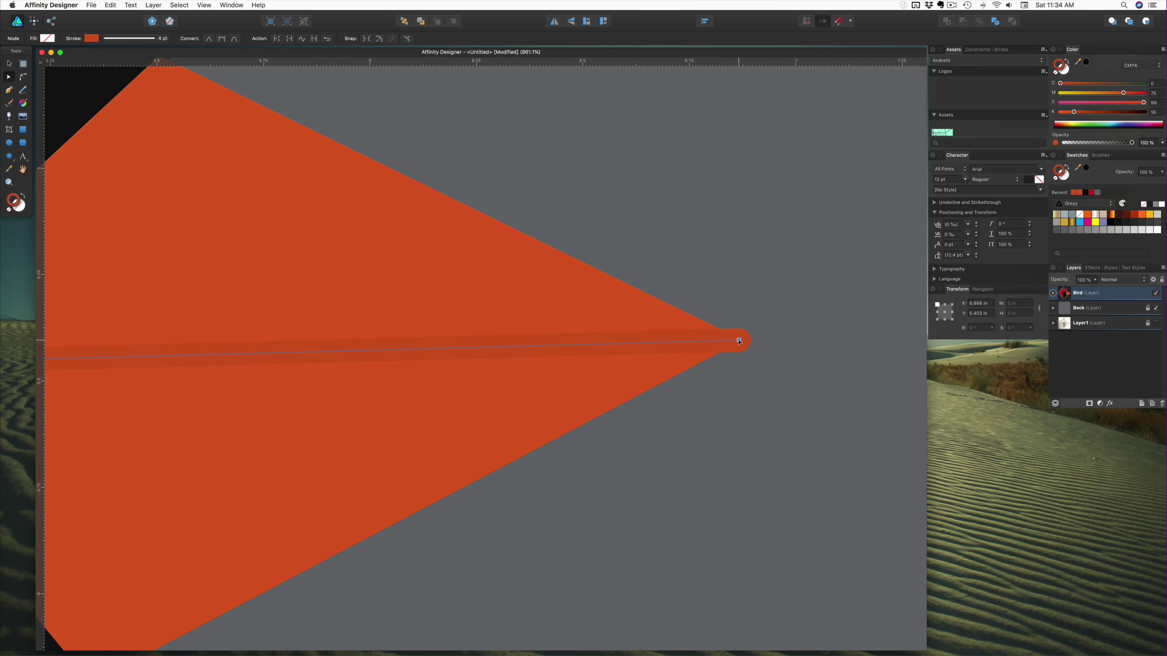
scroll(737, 341, "left", 5)
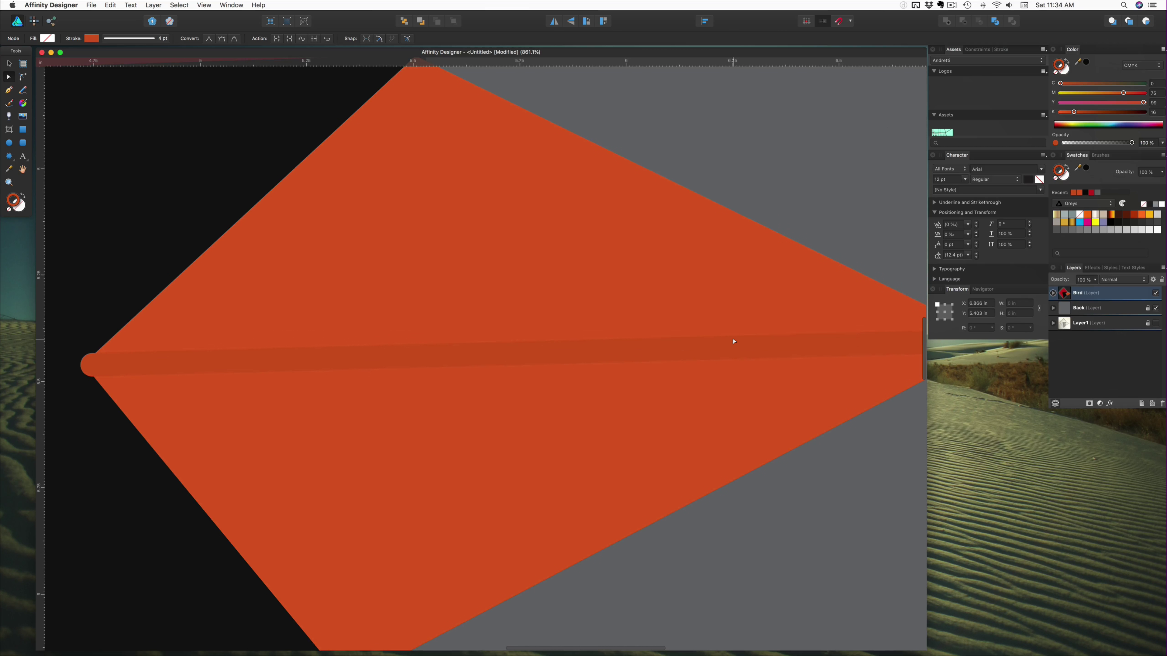
scroll(221, 382, "right", 1)
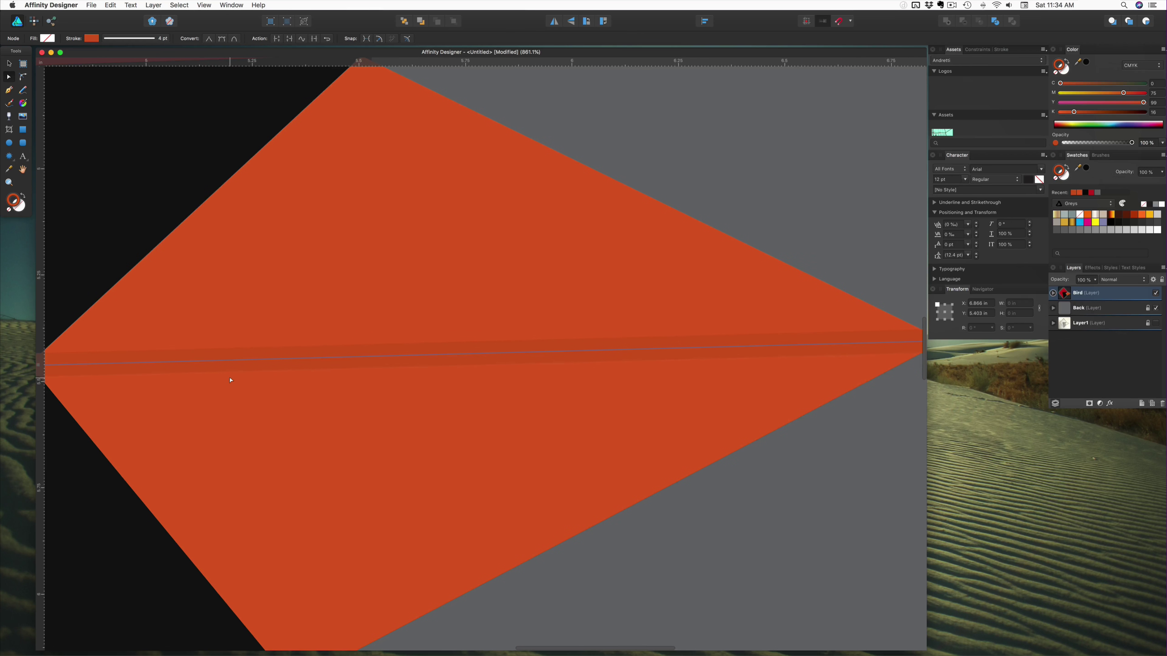
right_click(225, 363)
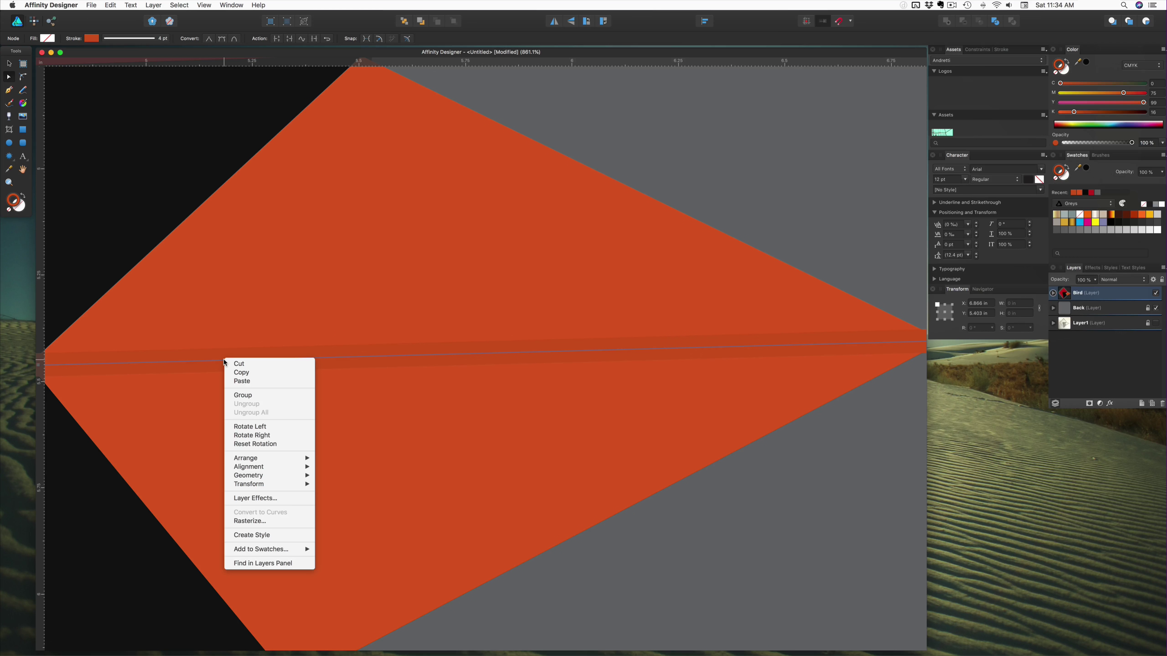
key("Escape")
scroll(224, 362, "left", 3)
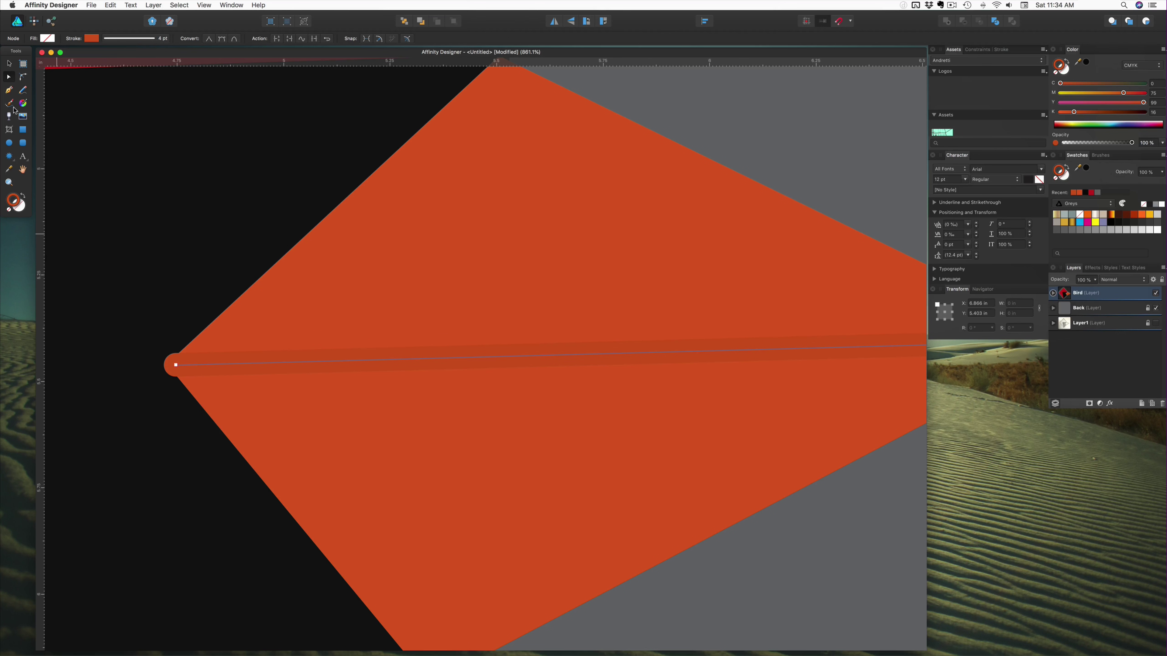
left_click(9, 89)
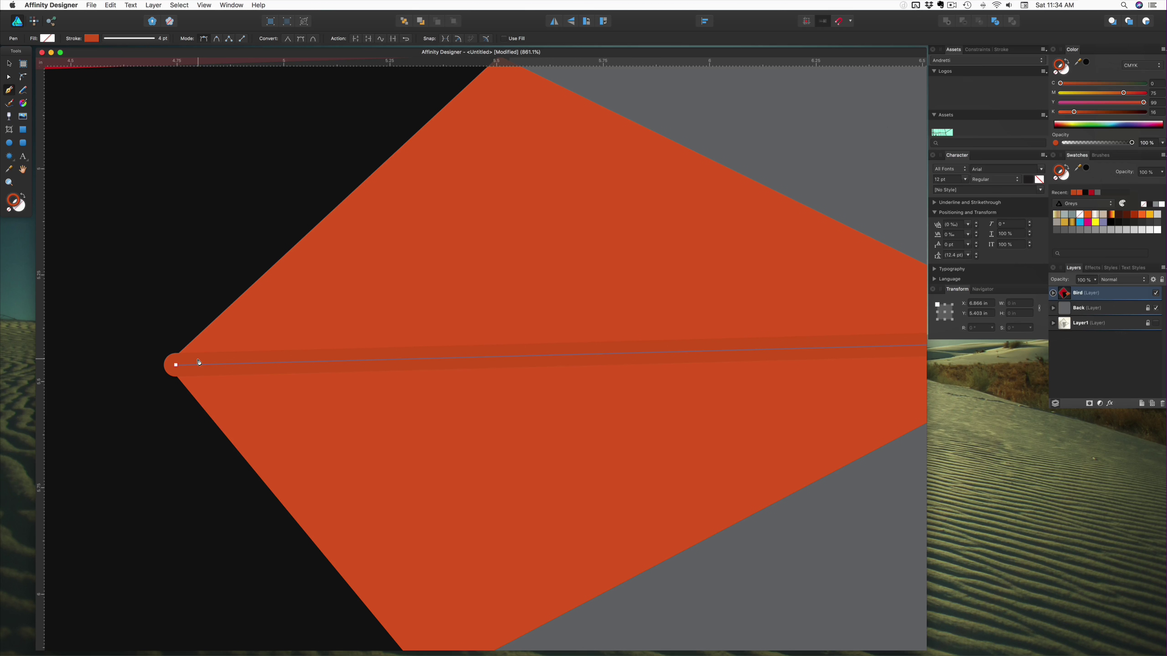
left_click(145, 40)
mouse_move(117, 69)
left_mouse_down()
mouse_move(108, 70)
mouse_move(117, 73)
left_mouse_up()
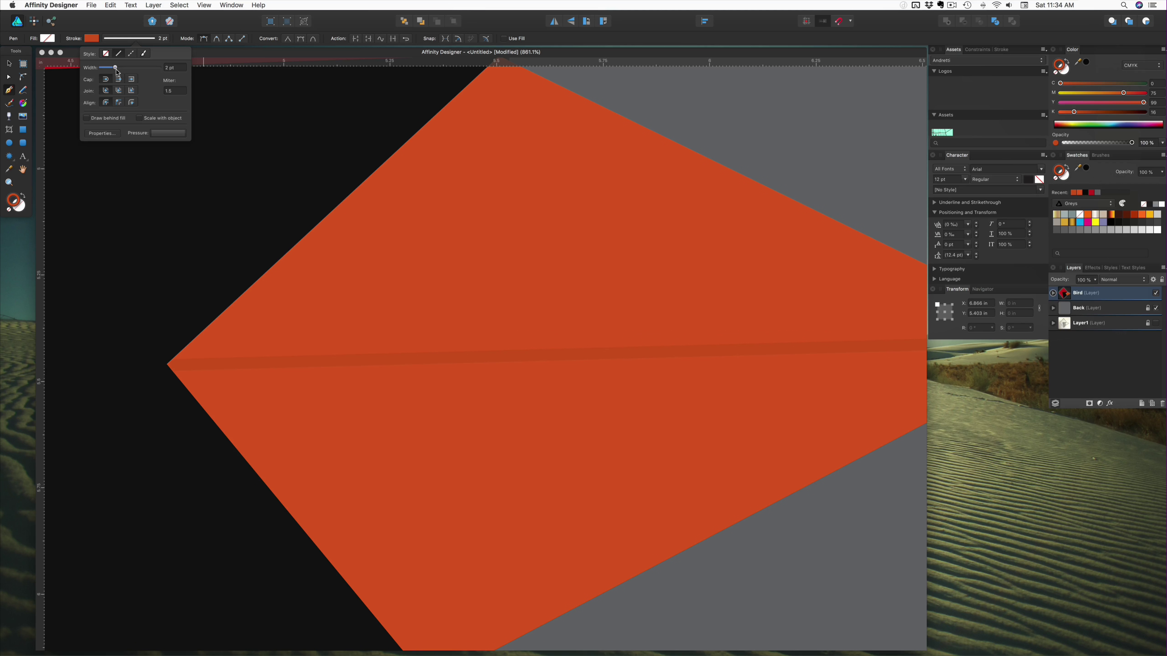
left_click_drag(119, 73, 120, 73)
key("Escape")
key("Escape")
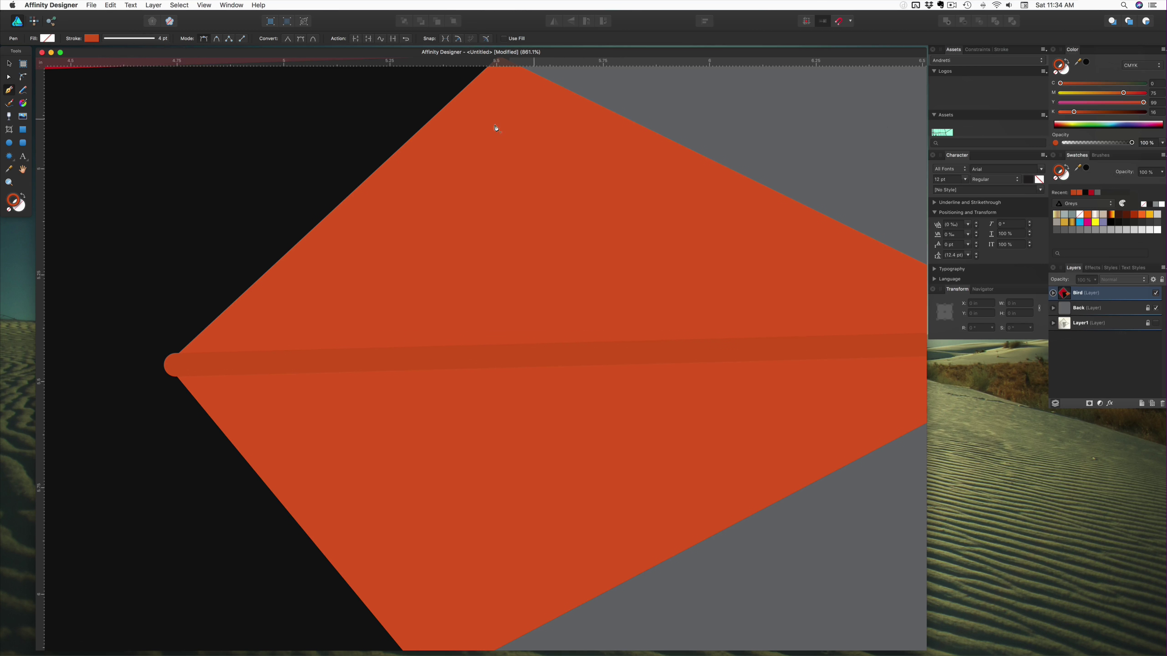
Step: Trace a closed Pen outline around the thick line across the beak, using a black 0.4 pt stroke without fill
left_click(120, 42)
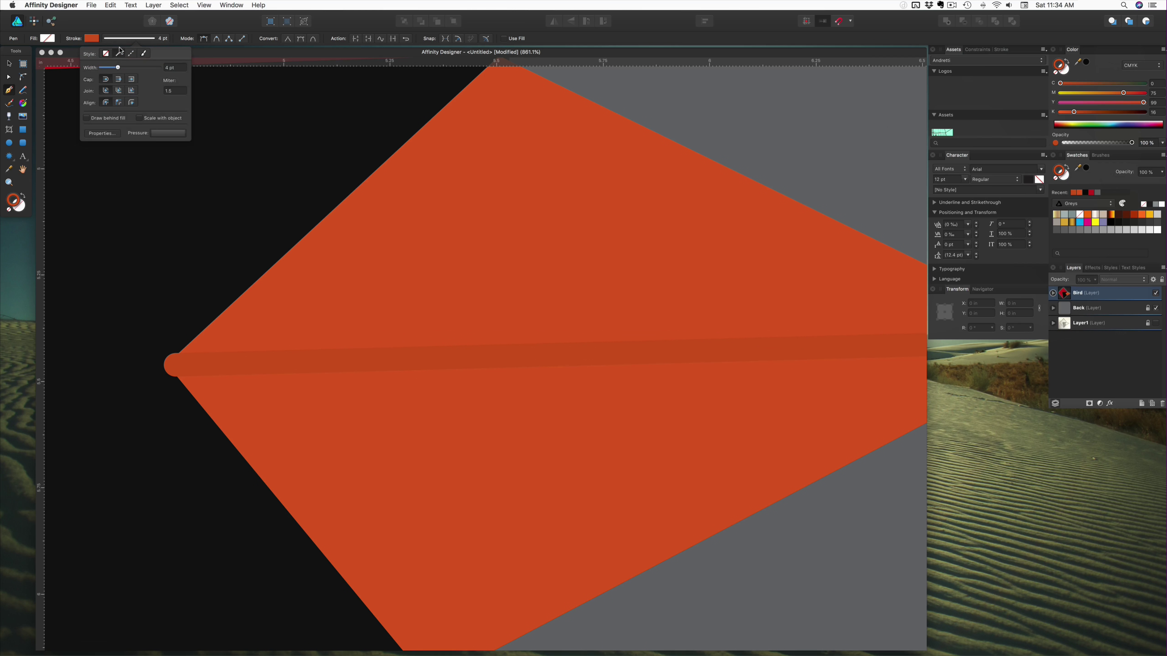
left_click_drag(120, 68, 107, 69)
left_click(1086, 62)
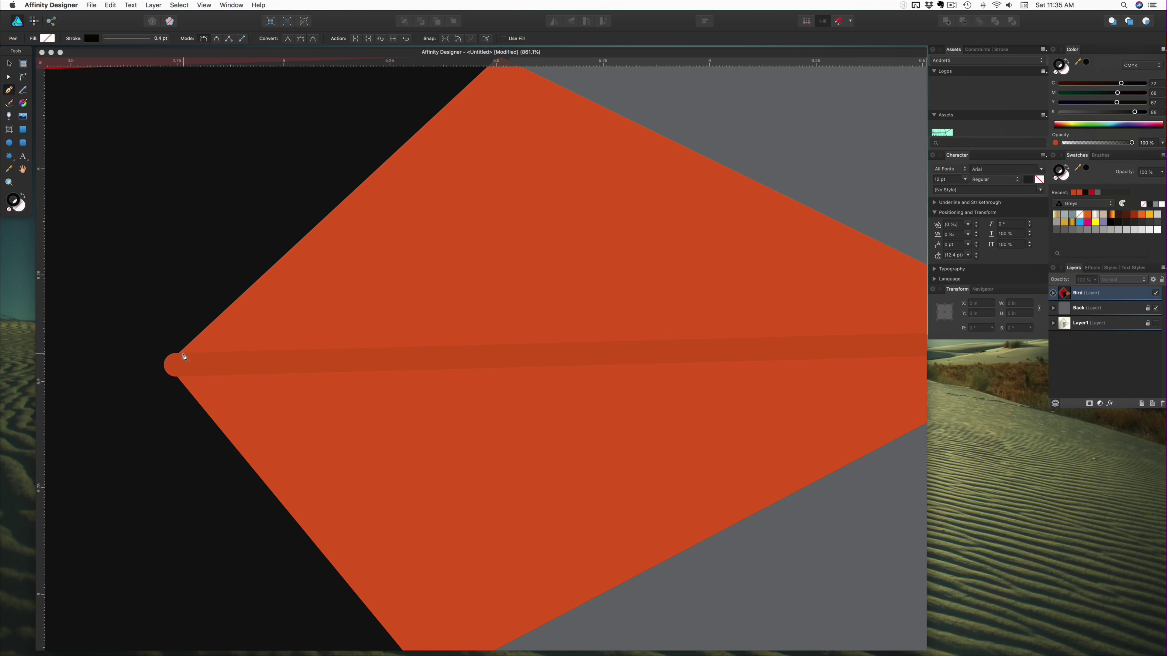
scroll(183, 358, "right", 5)
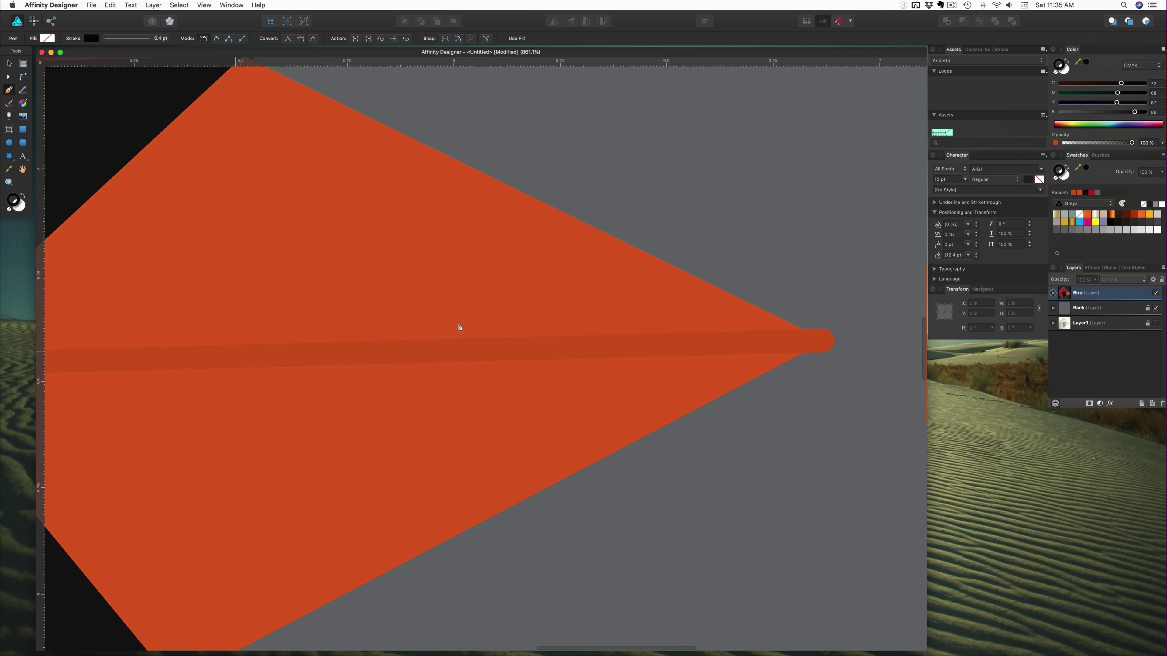
left_click(805, 332)
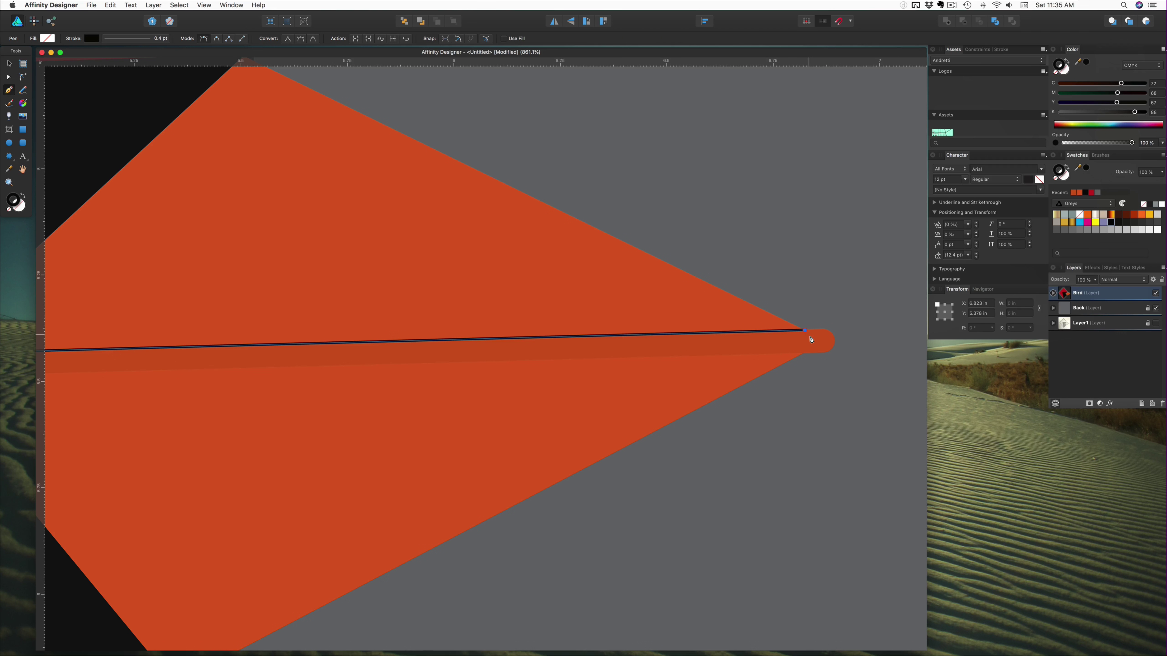
left_click(818, 342)
scroll(807, 340, "left", 5)
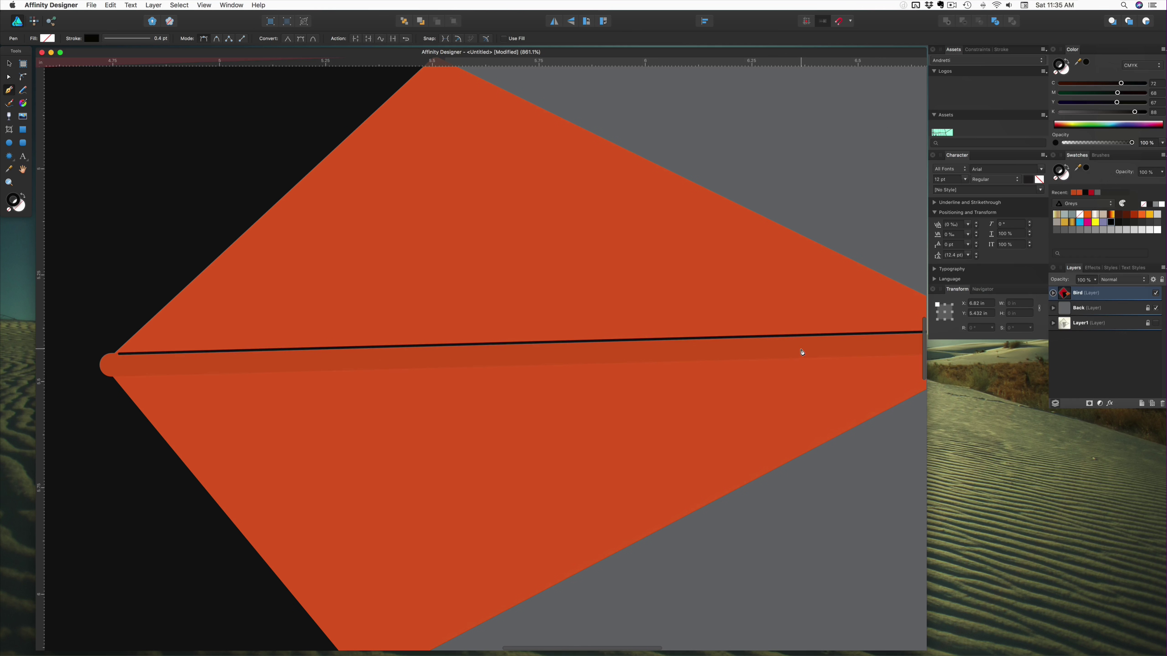
left_click(114, 377)
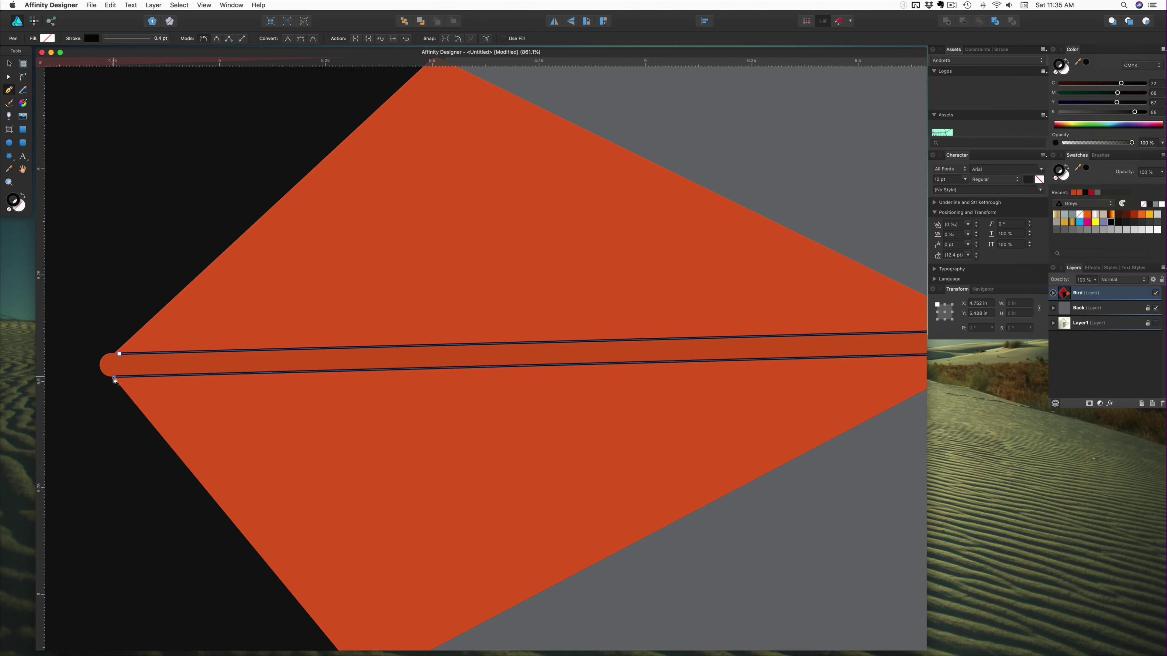
left_click(105, 365)
left_click(120, 355)
key("Escape")
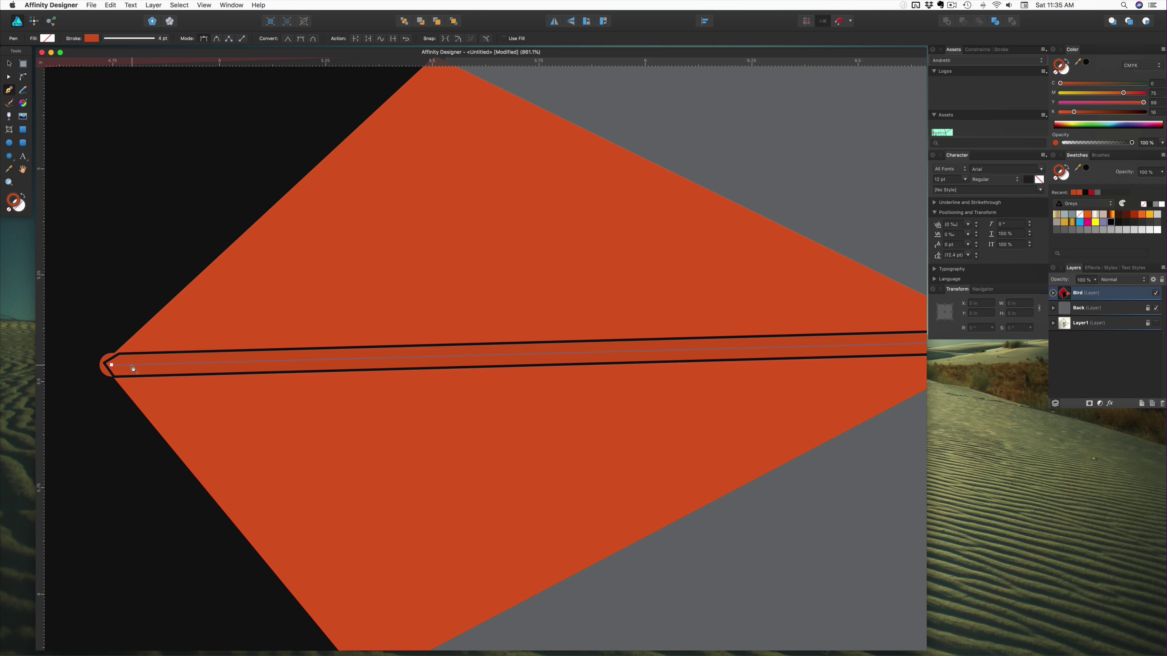
Step: Save the original beak line's dark orange as a swatch in the Greys palette and delete that line
left_click(1121, 204)
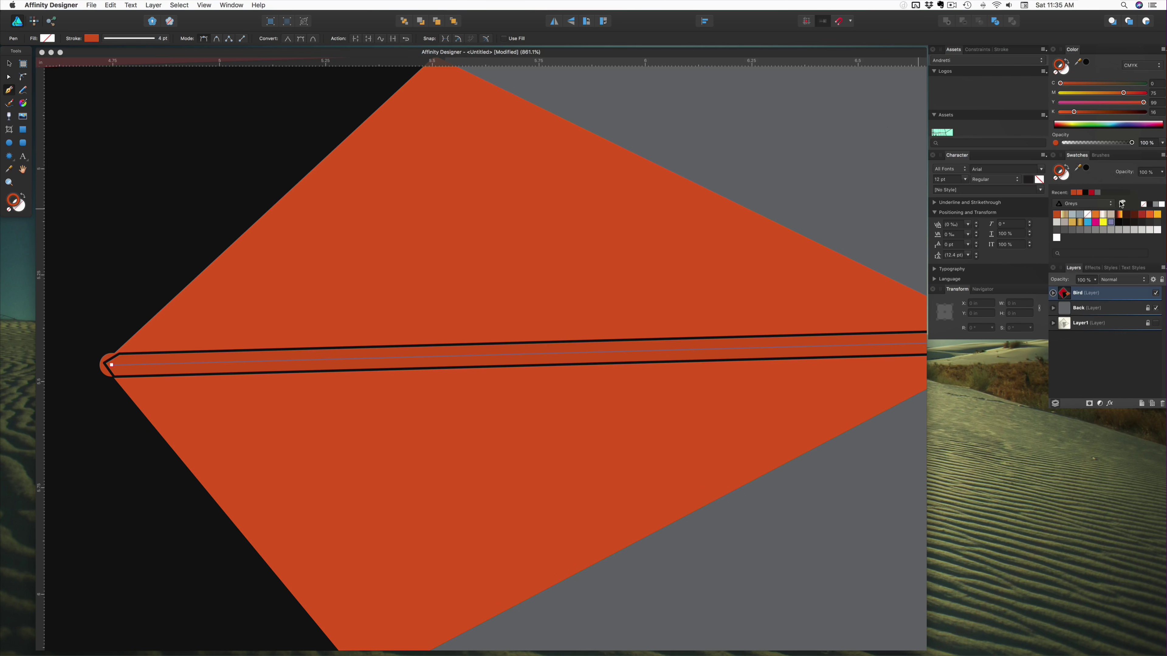
left_click(109, 366)
key("v")
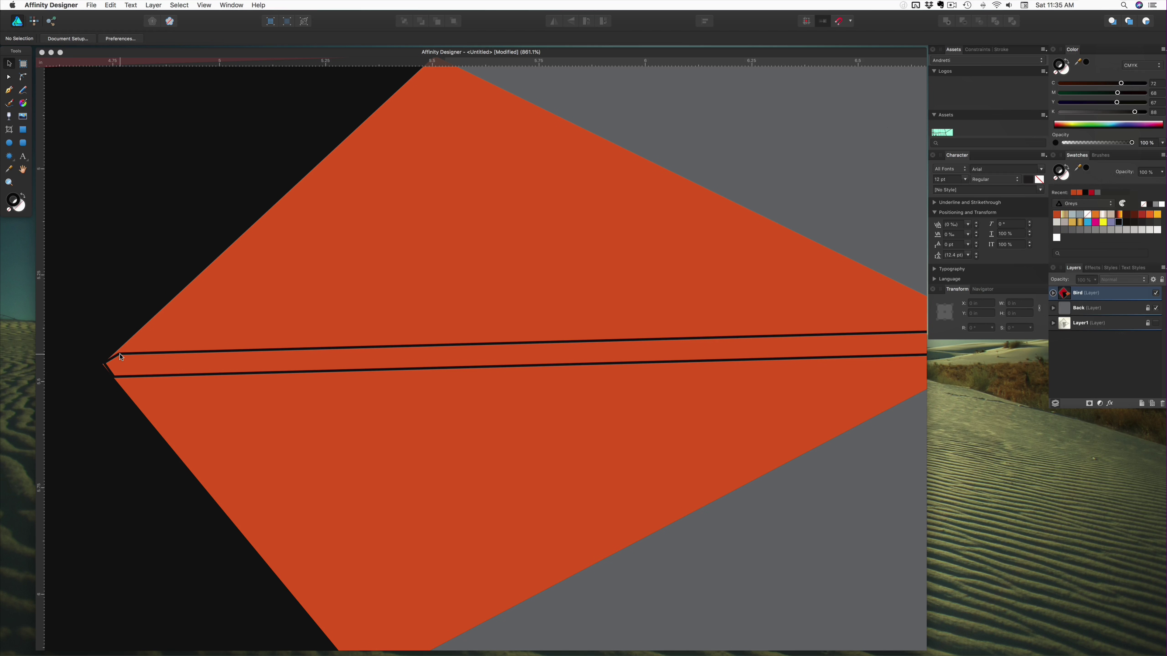
Step: Adjust the outlined stripe's end nodes to fit the beak's inner corner and outer tip, and deselect it
left_click(121, 357)
key("a")
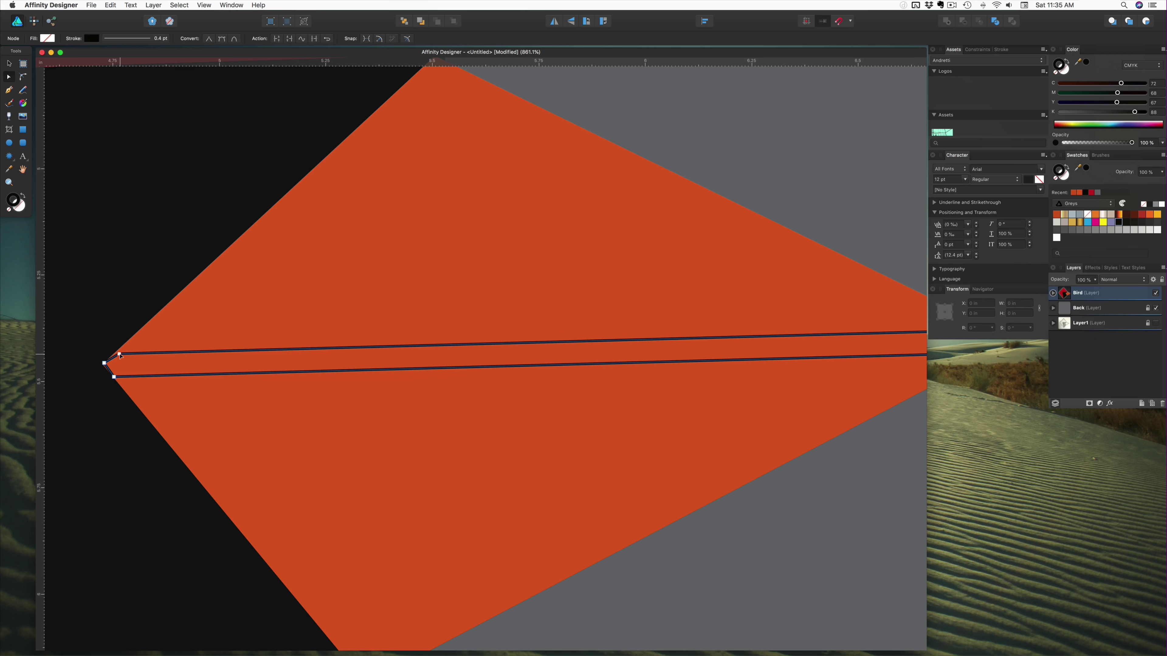
left_click(120, 355)
left_click(104, 364)
scroll(174, 362, "right", 5)
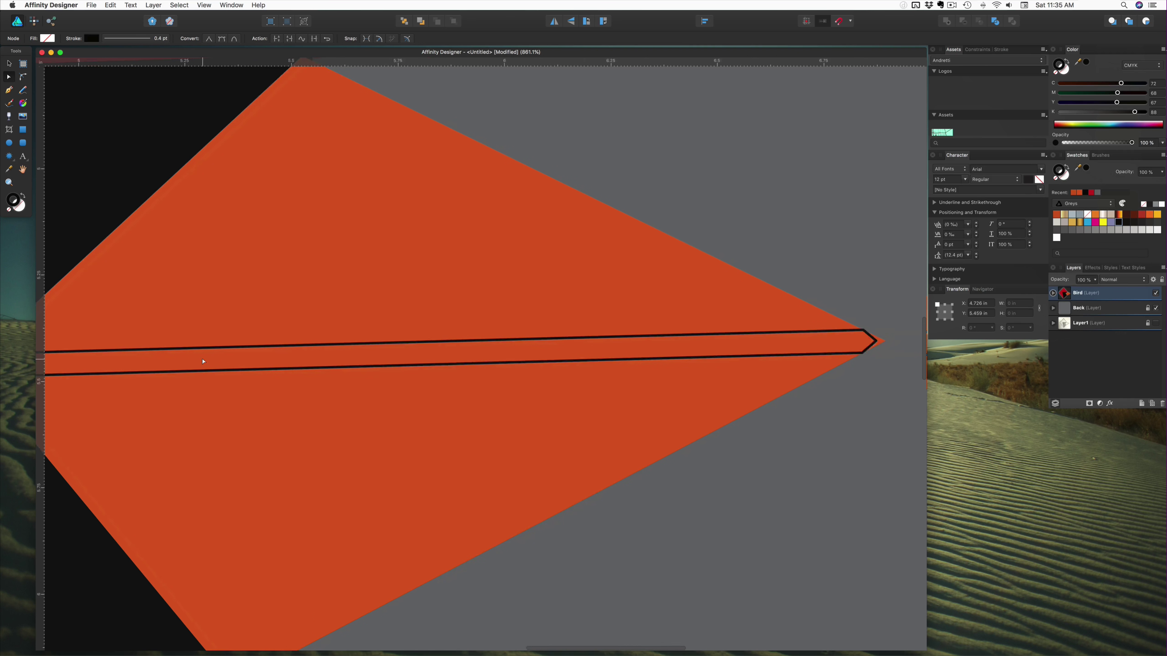
left_click_drag(858, 341, 867, 341)
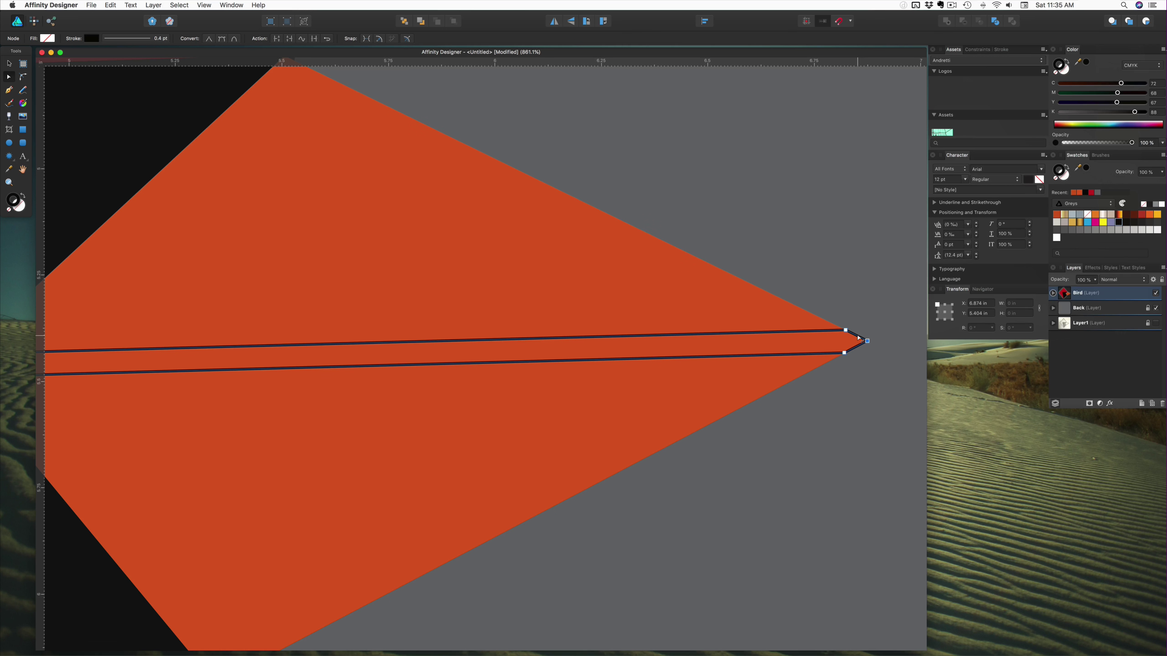
left_click(858, 319)
key("v")
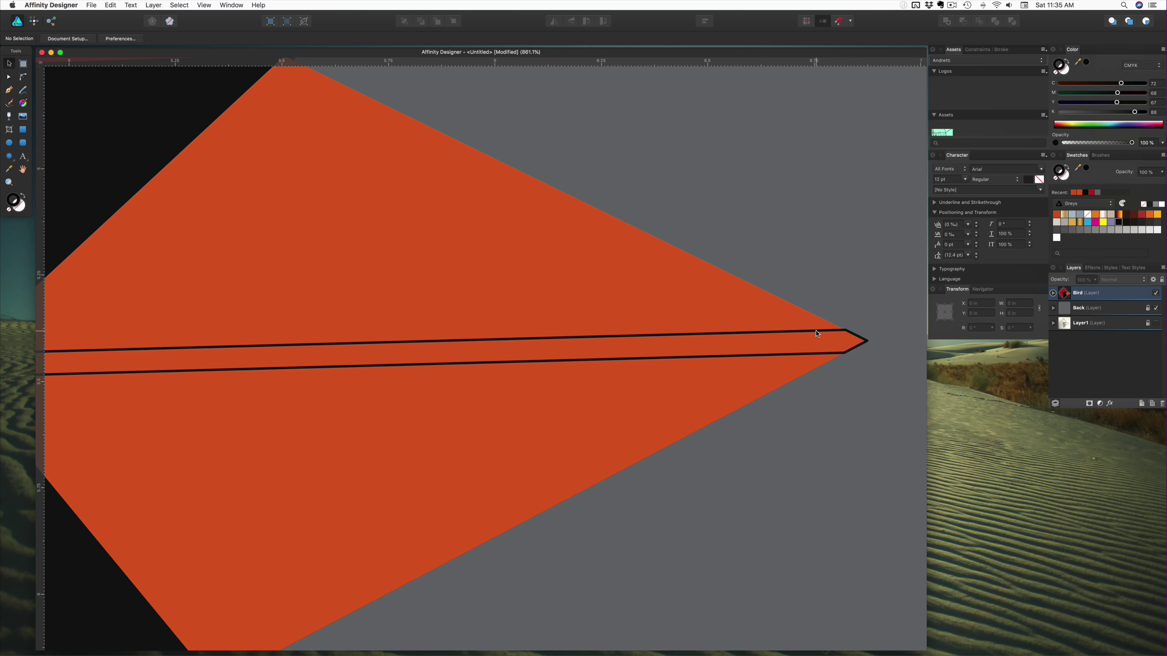
Step: Swap the beak stripe's black stroke into its fill, then fill it with the saved dark orange swatch and deselect it
left_click(819, 335)
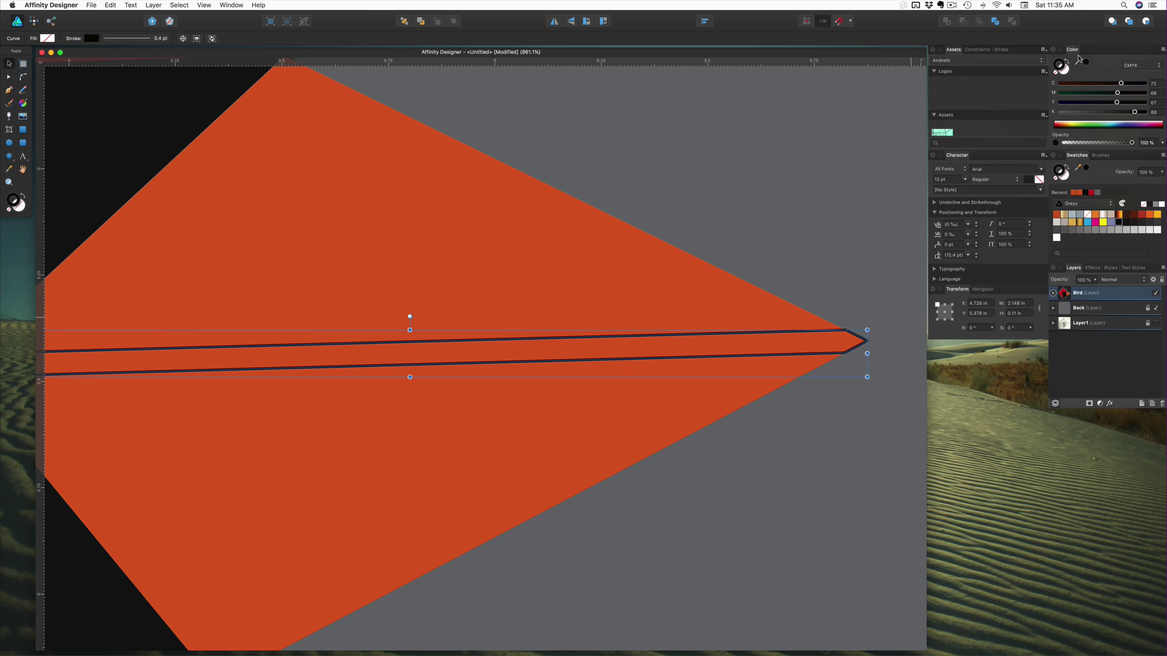
left_click(1069, 62)
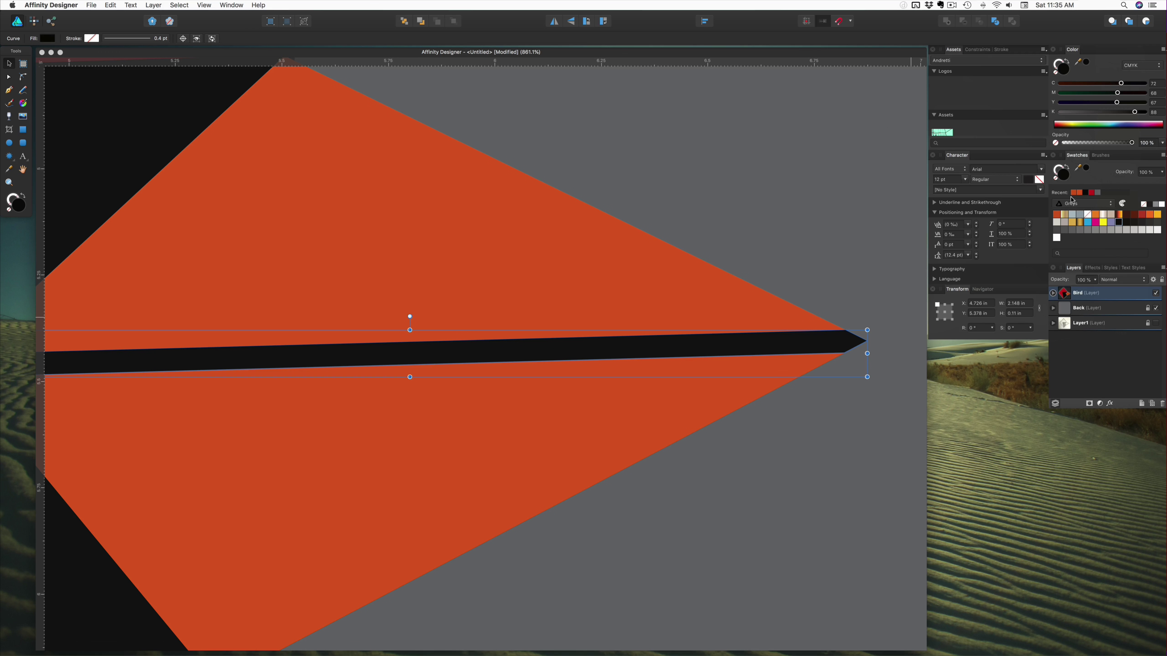
left_click(1057, 214)
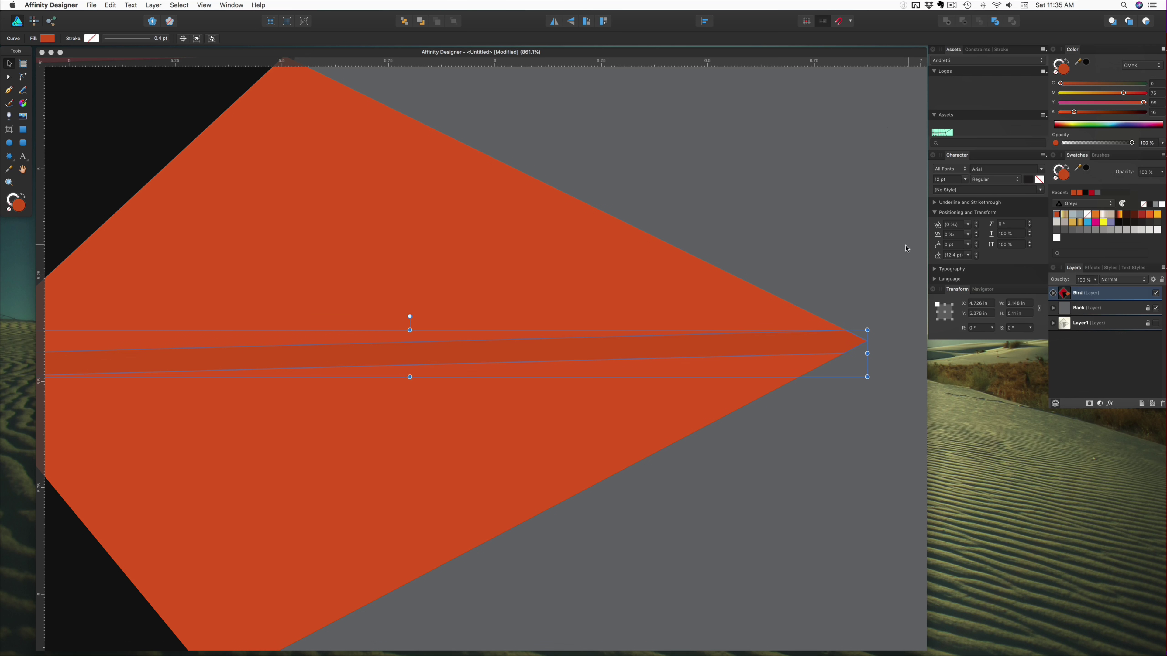
left_click(884, 253)
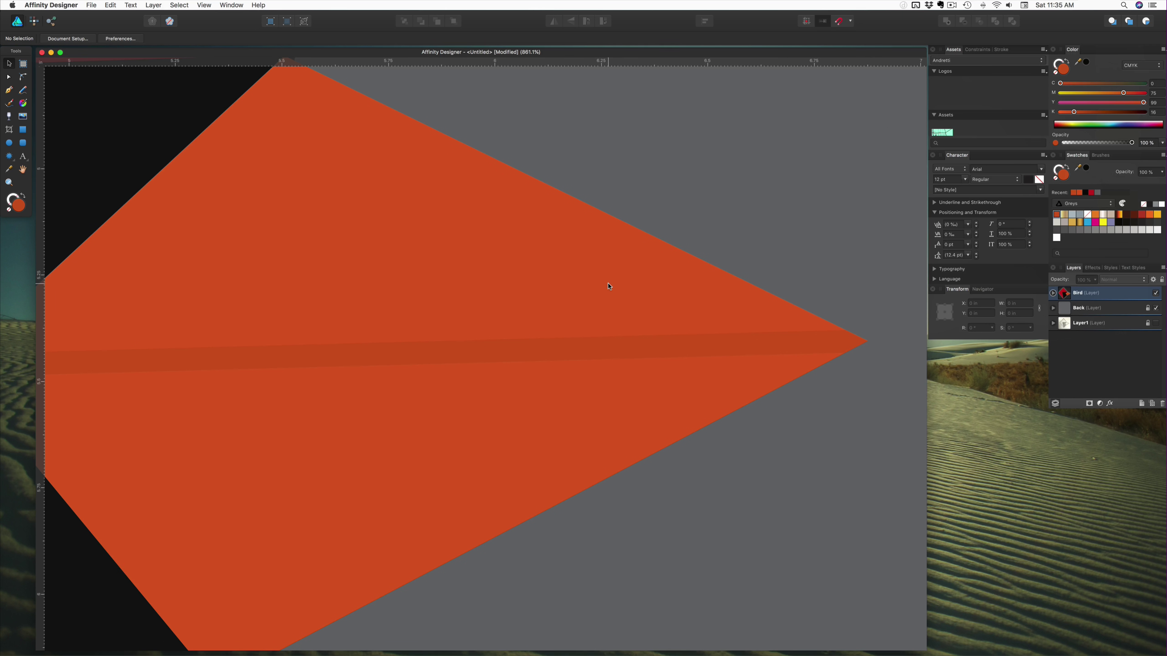
Step: Expand the Bird layer and nest the dark orange stripe inside the Beak shape
scroll(610, 286, "left", 5)
scroll(618, 283, "left", 2)
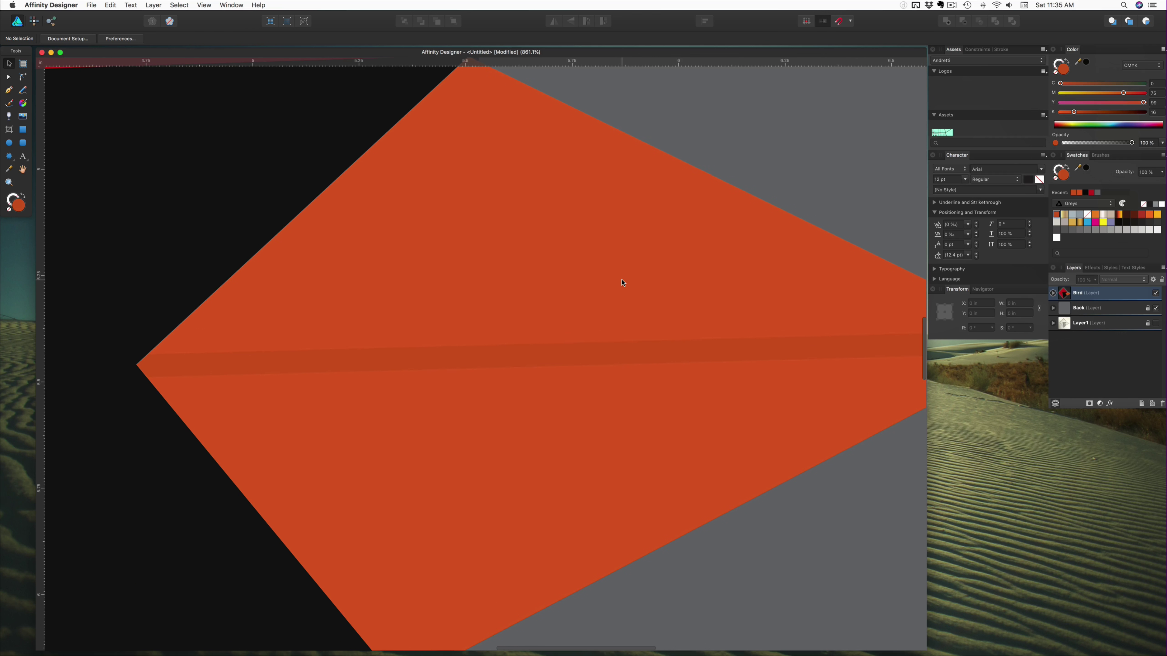
scroll(621, 281, "right", 5)
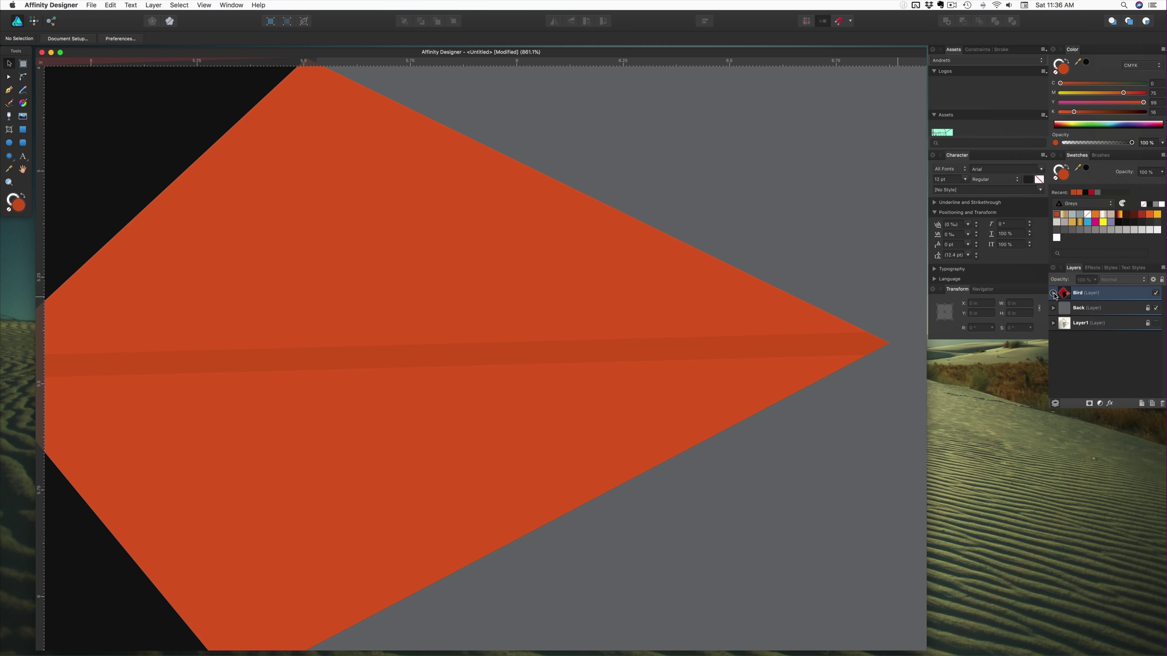
left_click(1053, 293)
left_click_drag(1093, 322, 1091, 328)
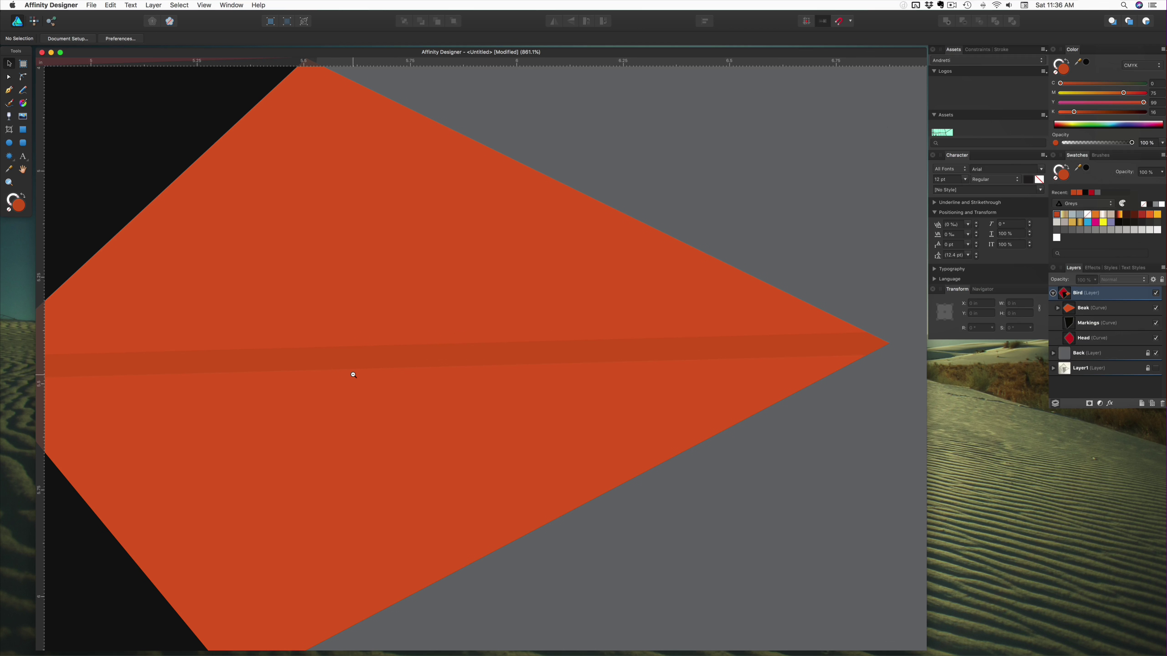
Step: Move the Head outline's corner node onto the beak's upper corner and check the outline's stroke join settings
scroll(353, 375, "down", 8)
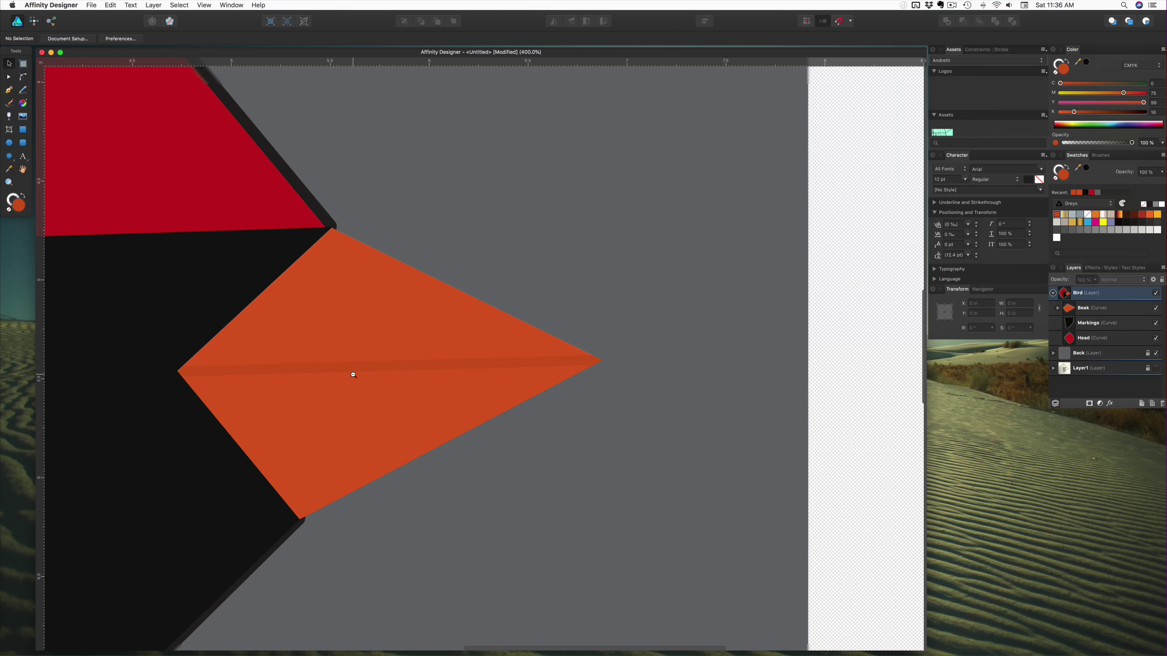
scroll(354, 375, "down", 6)
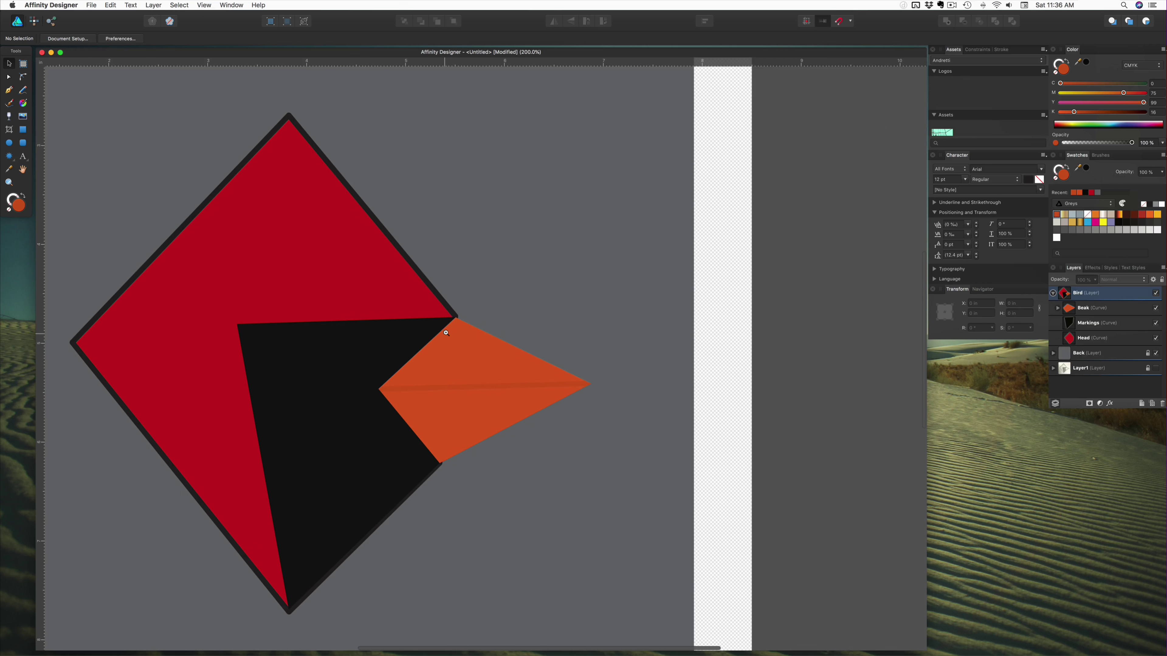
scroll(447, 333, "up", 6)
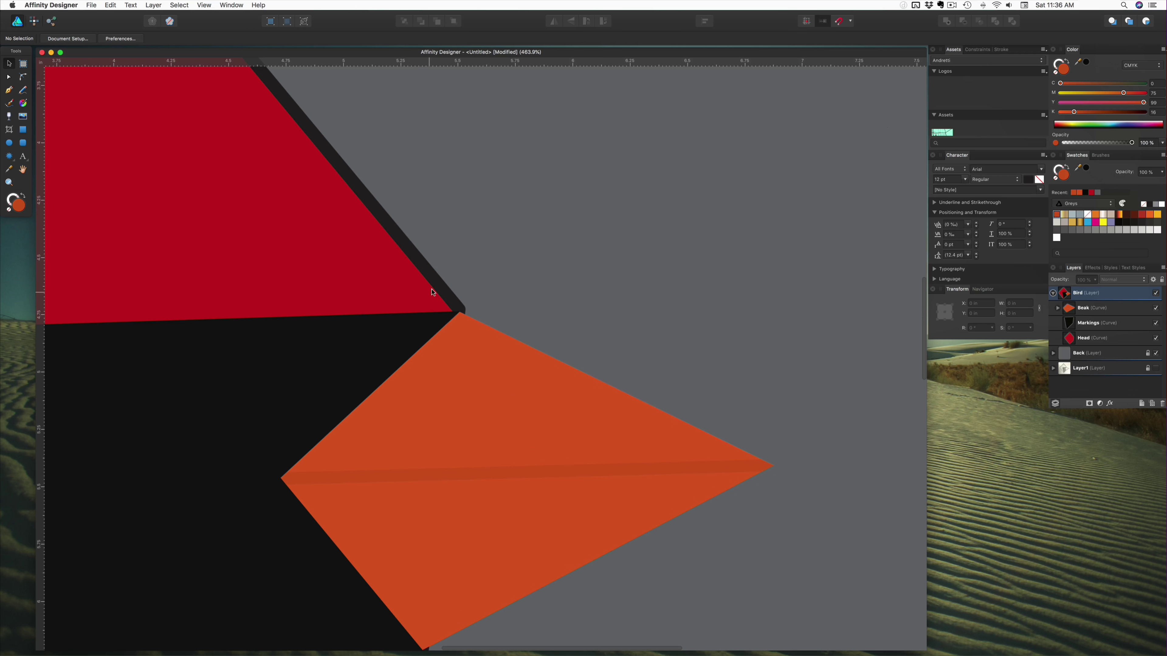
left_click(440, 289)
key("a")
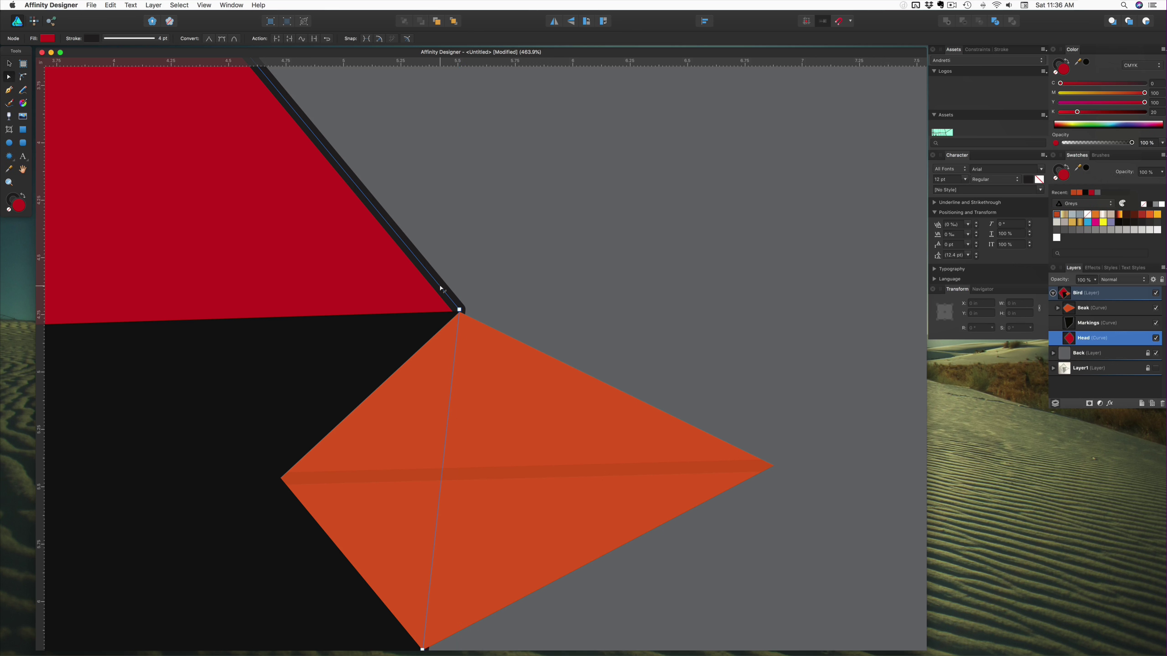
left_click_drag(459, 311, 459, 313)
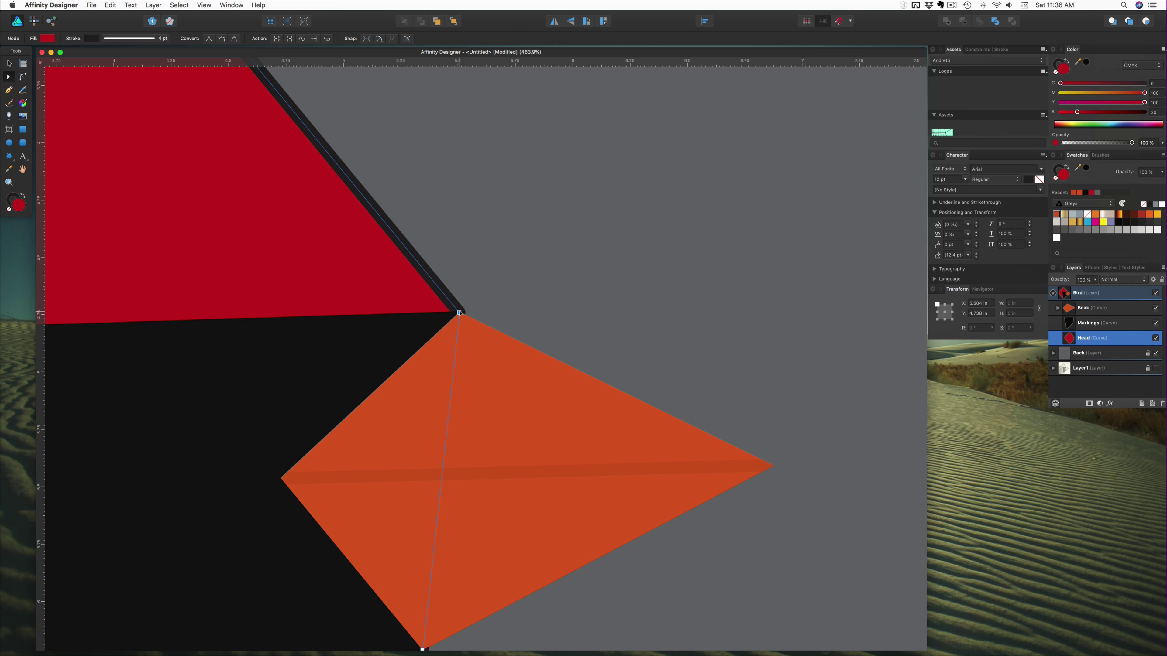
left_click(120, 42)
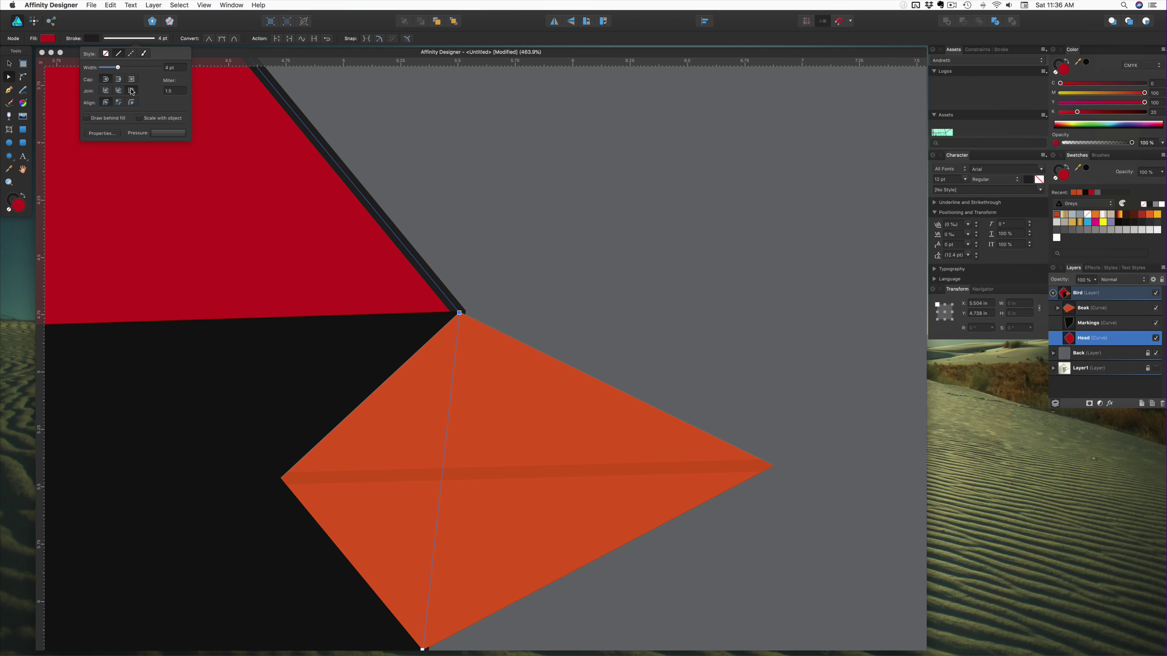
left_click(455, 207)
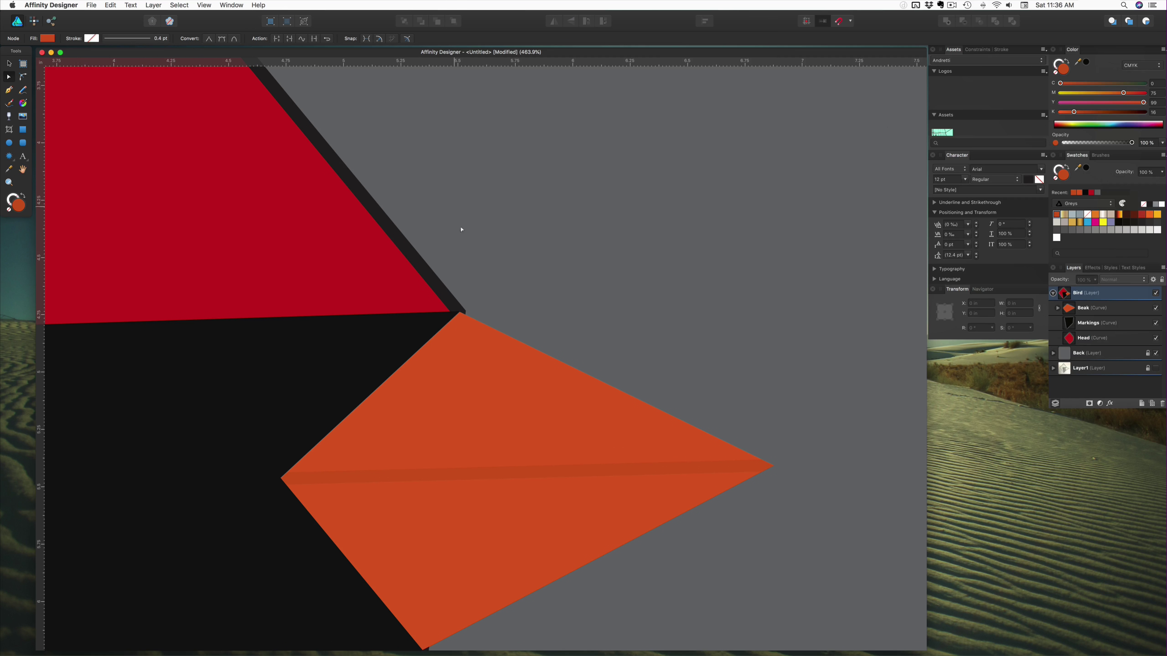
Step: Fine-tune the corner nodes of the Head and Markings shapes so their outer edges meet exactly at the beak's upper corner
left_click(447, 298)
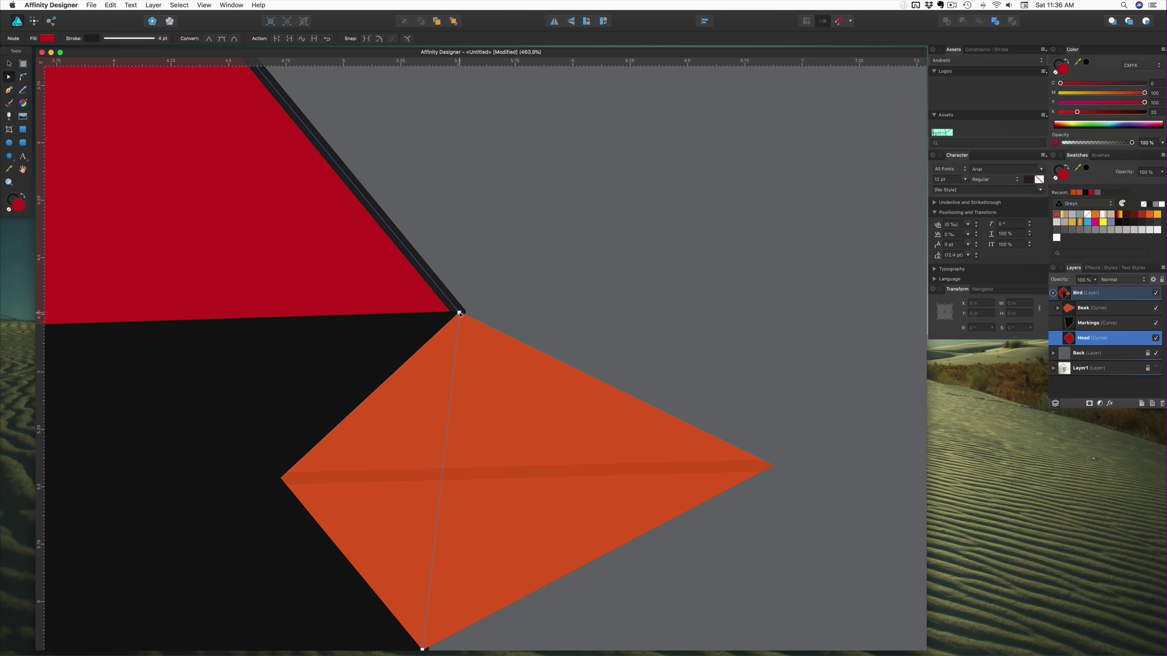
left_click(460, 314)
left_click_drag(462, 318, 458, 316)
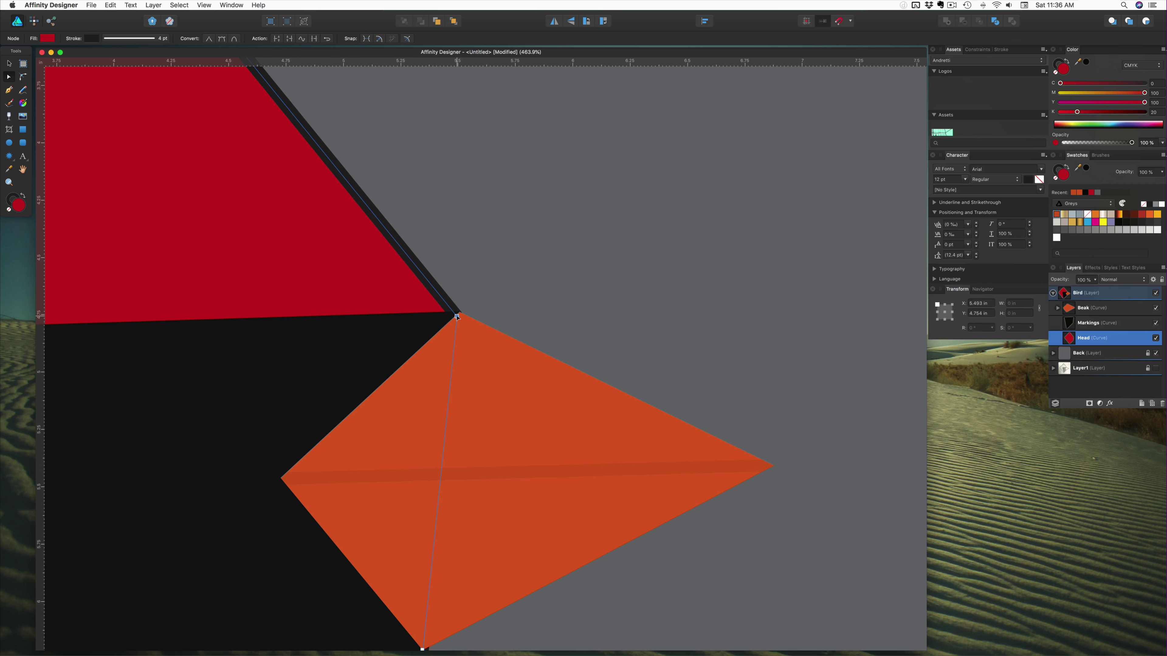
left_click_drag(456, 318, 638, 300)
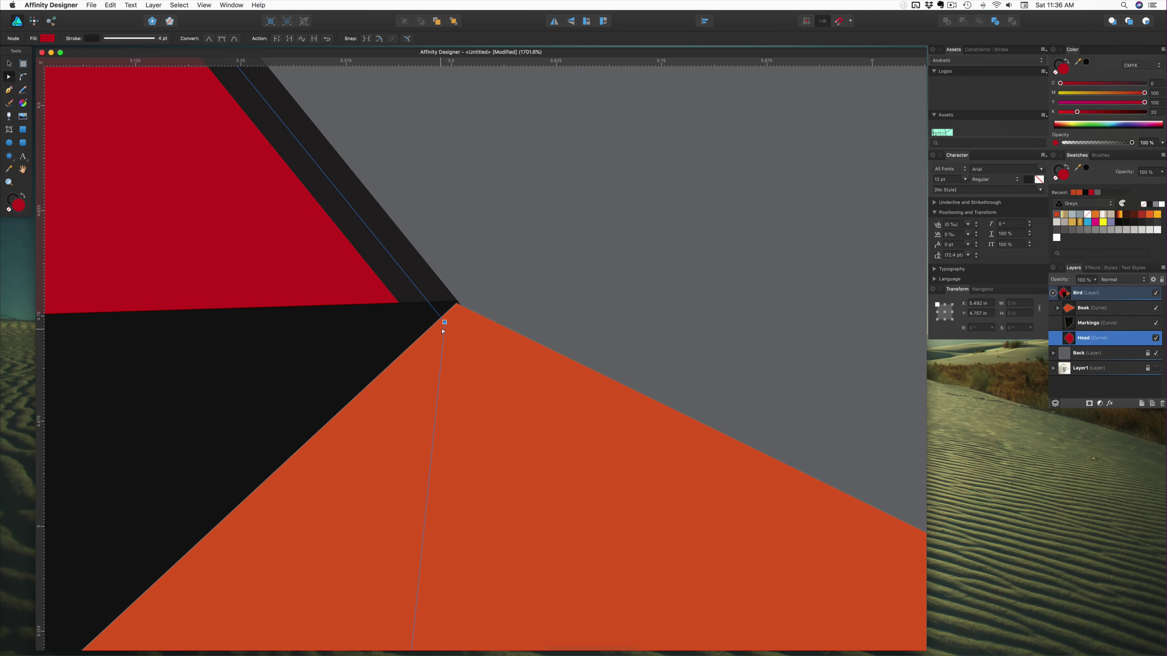
left_click_drag(444, 322, 456, 304)
left_click(372, 321)
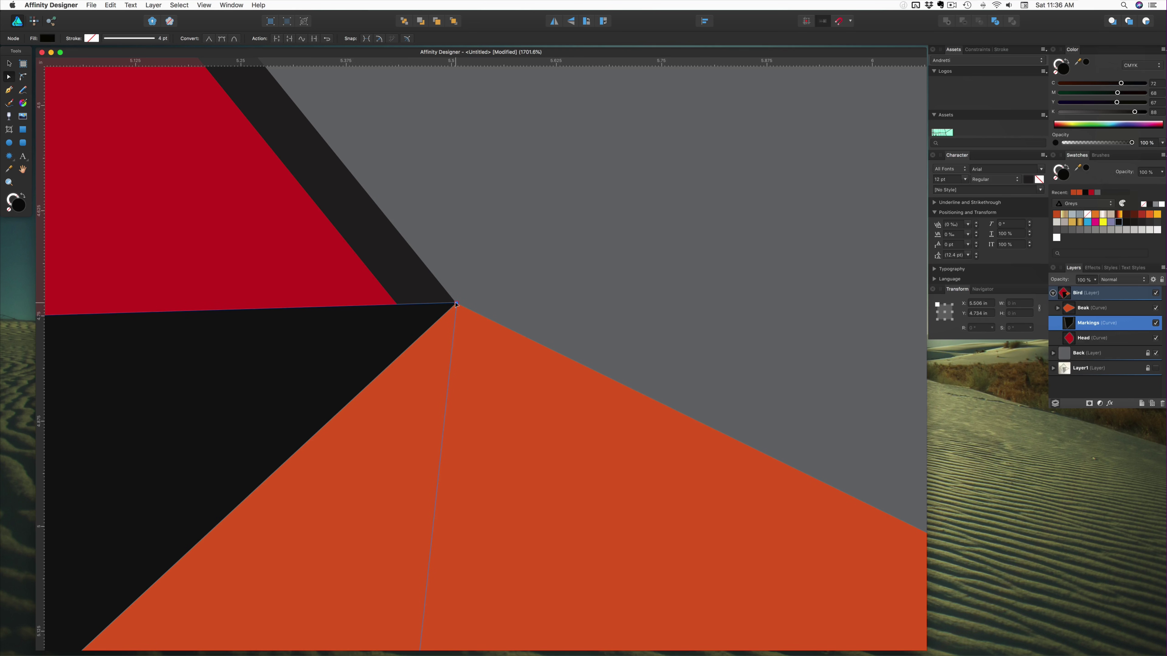
left_click(491, 297)
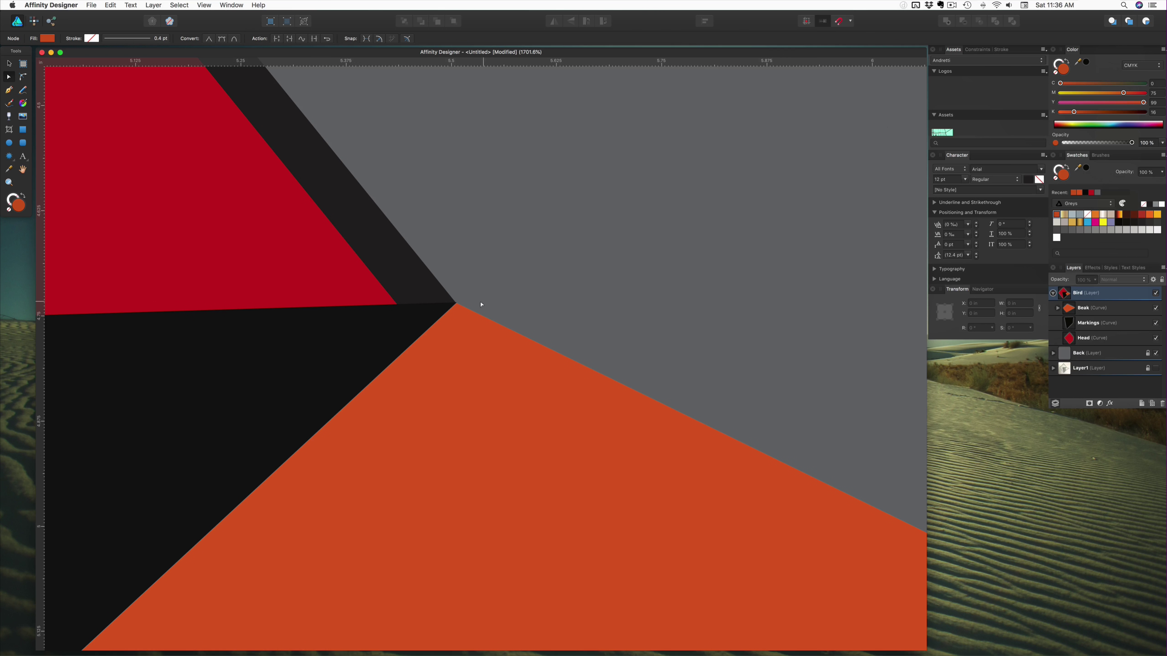
Step: Set the Markings fill's K to 100 and the Head stroke's colour to C 75, M 74, Y 74
left_click(403, 318)
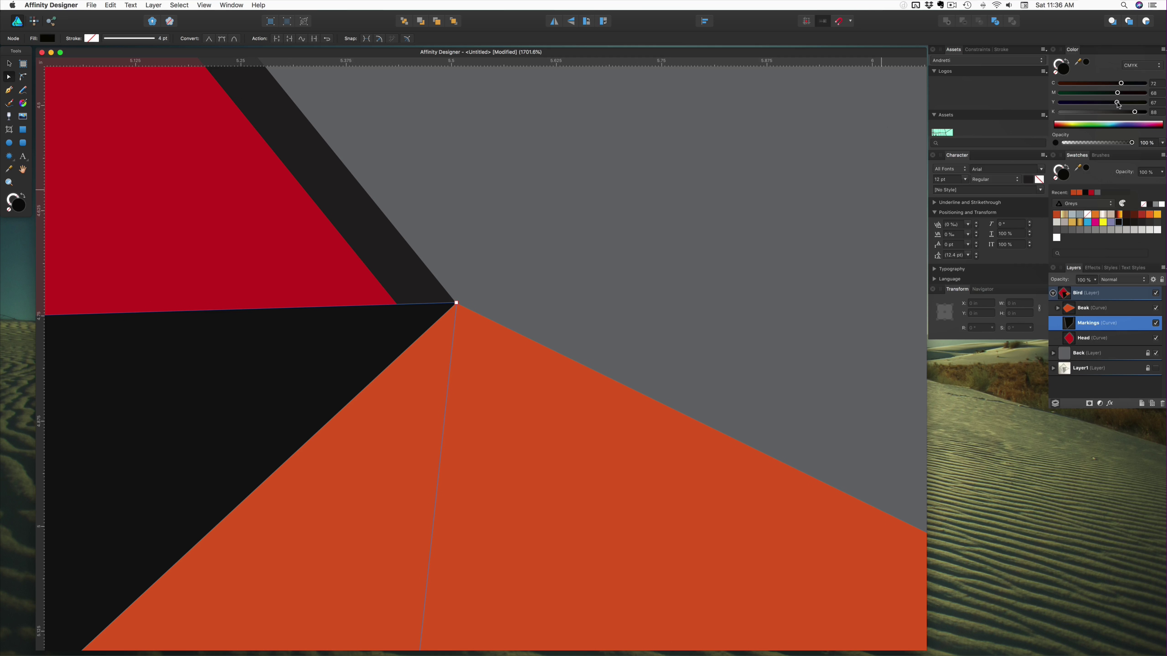
left_click_drag(1137, 113, 1162, 115)
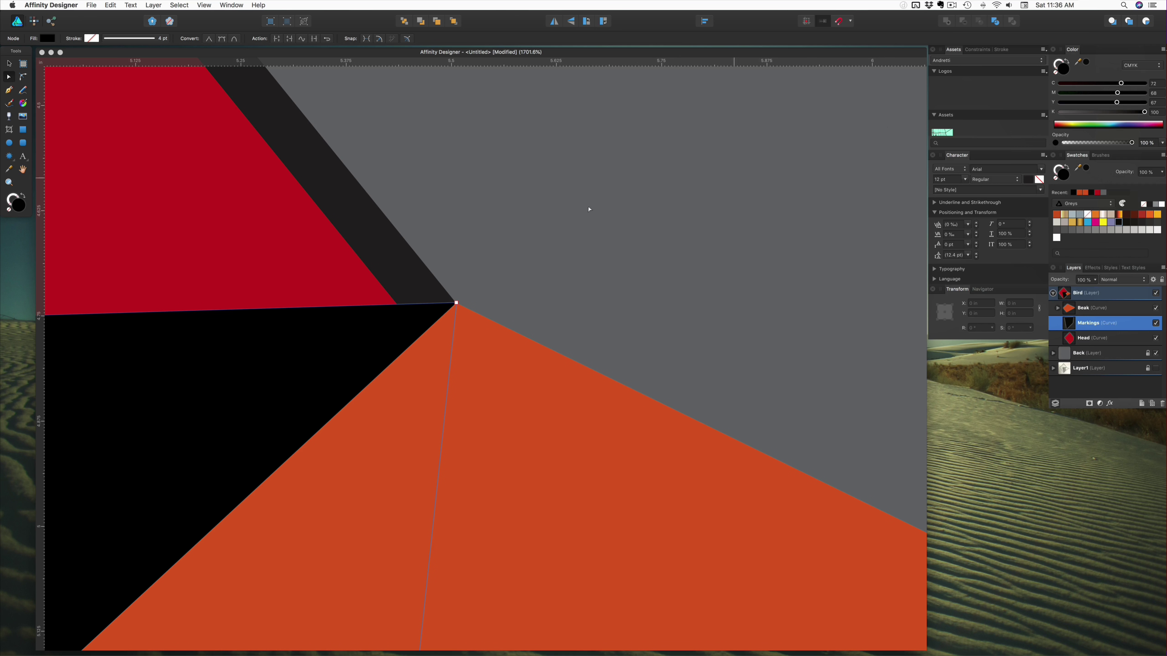
left_click(388, 254)
left_click(1061, 61)
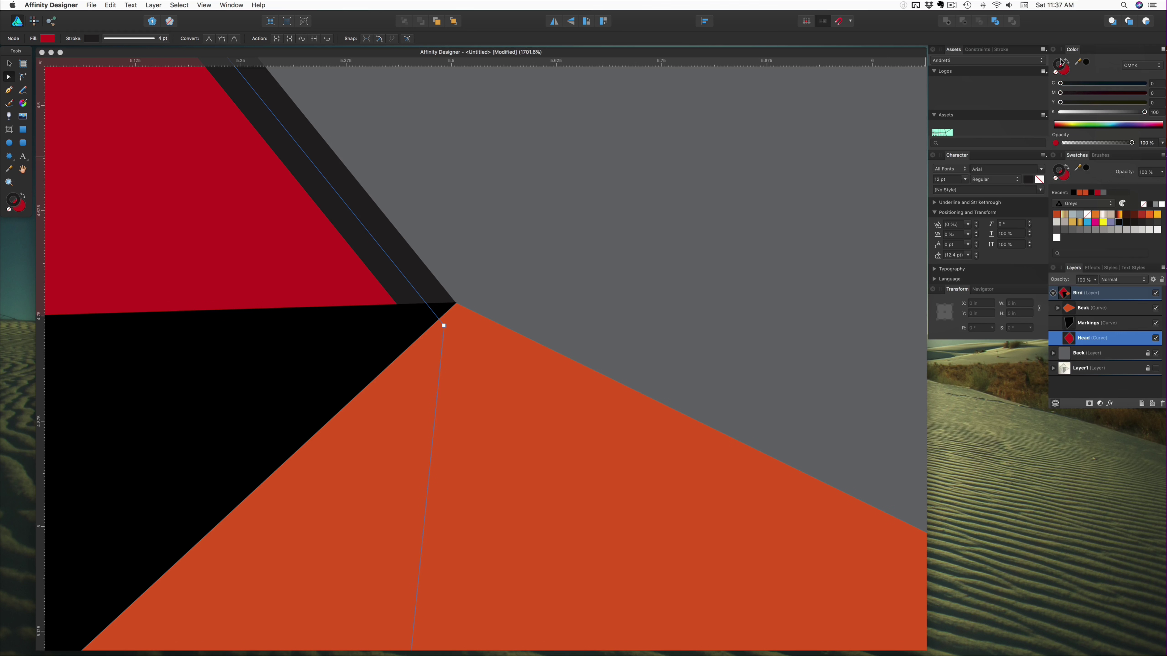
left_click(1124, 83)
left_click(1123, 93)
left_click(1123, 102)
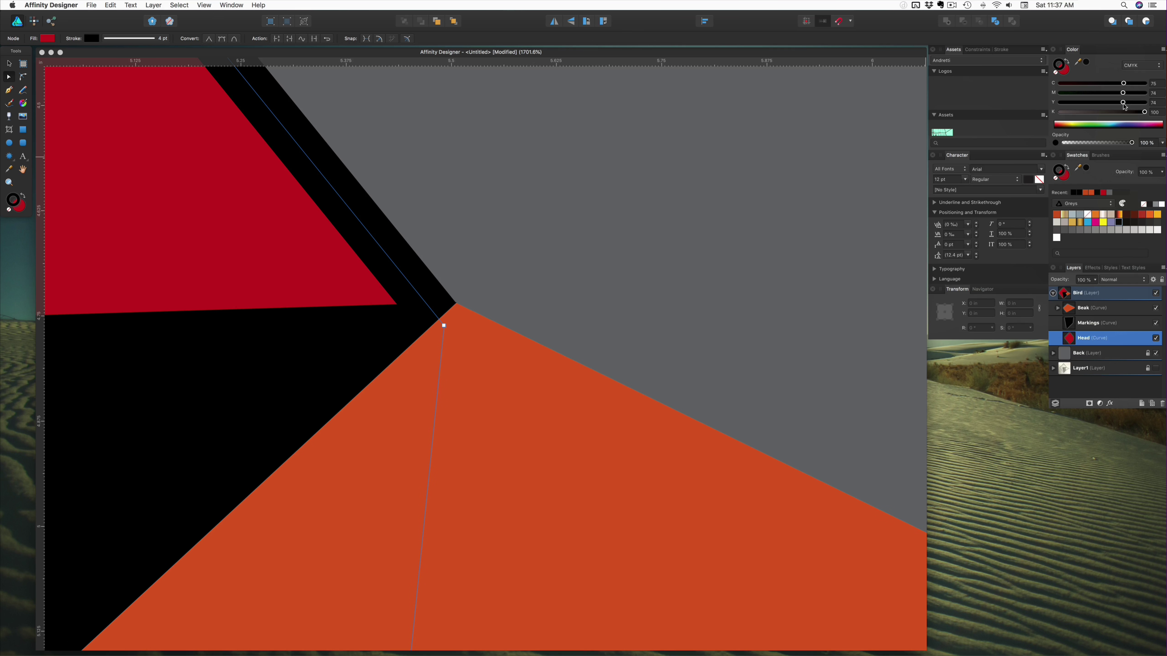
left_click(626, 226)
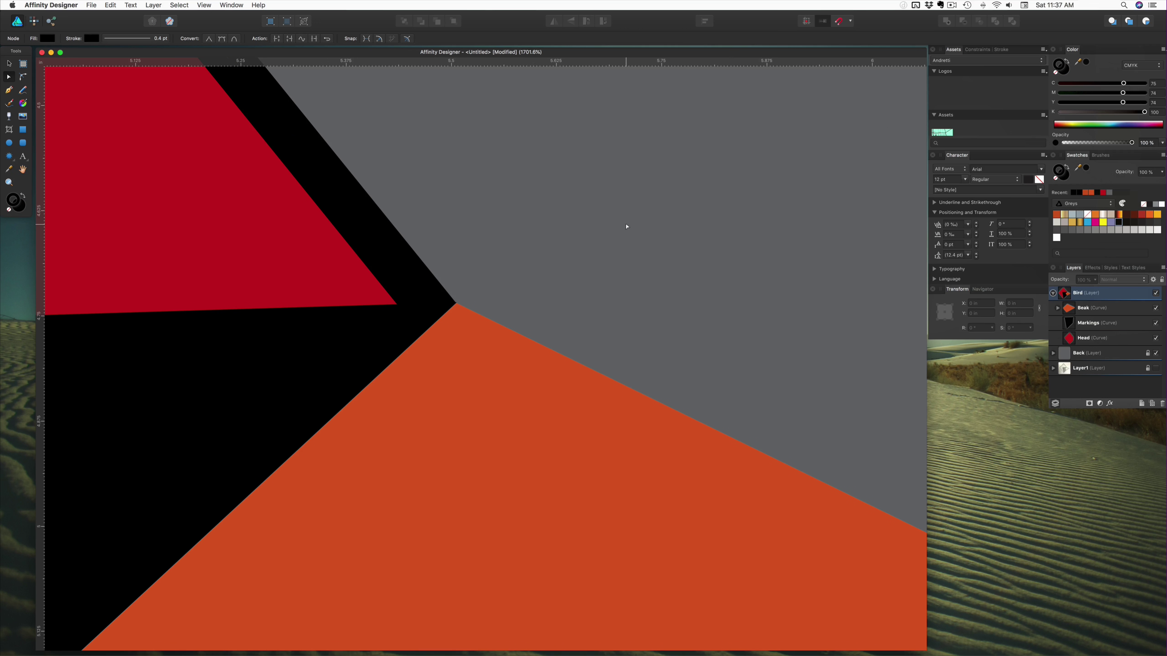
Step: Shift the top corner node of the Head outline slightly to the left
left_click_drag(443, 330, 369, 359)
scroll(369, 359, "down", 10)
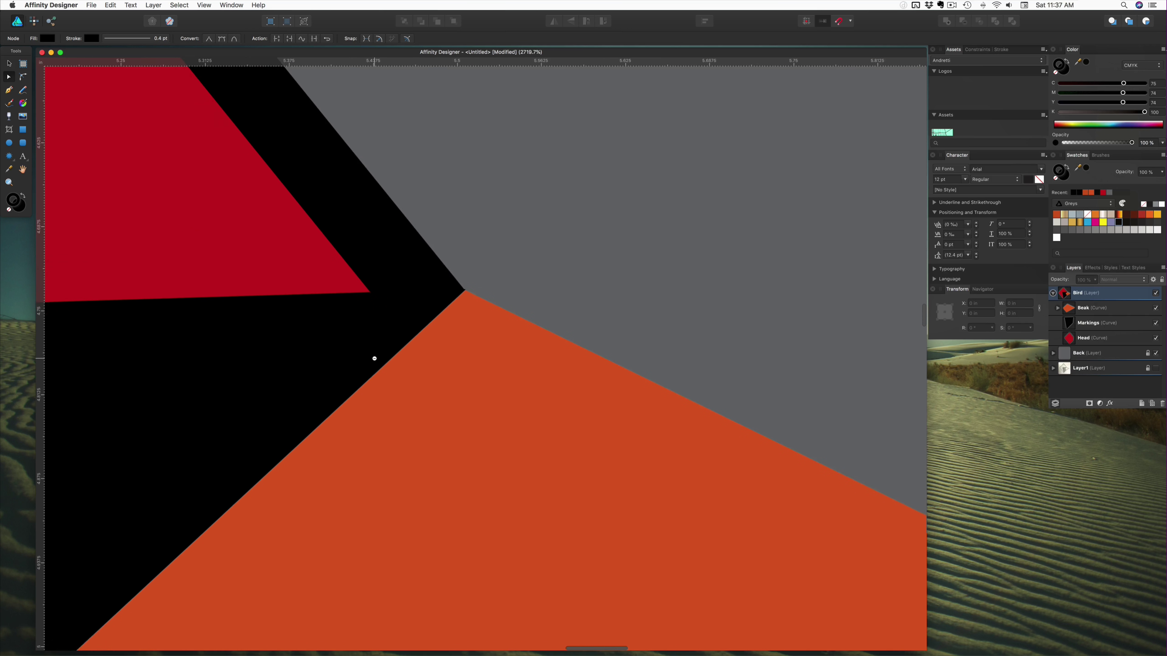
scroll(374, 358, "down", 5)
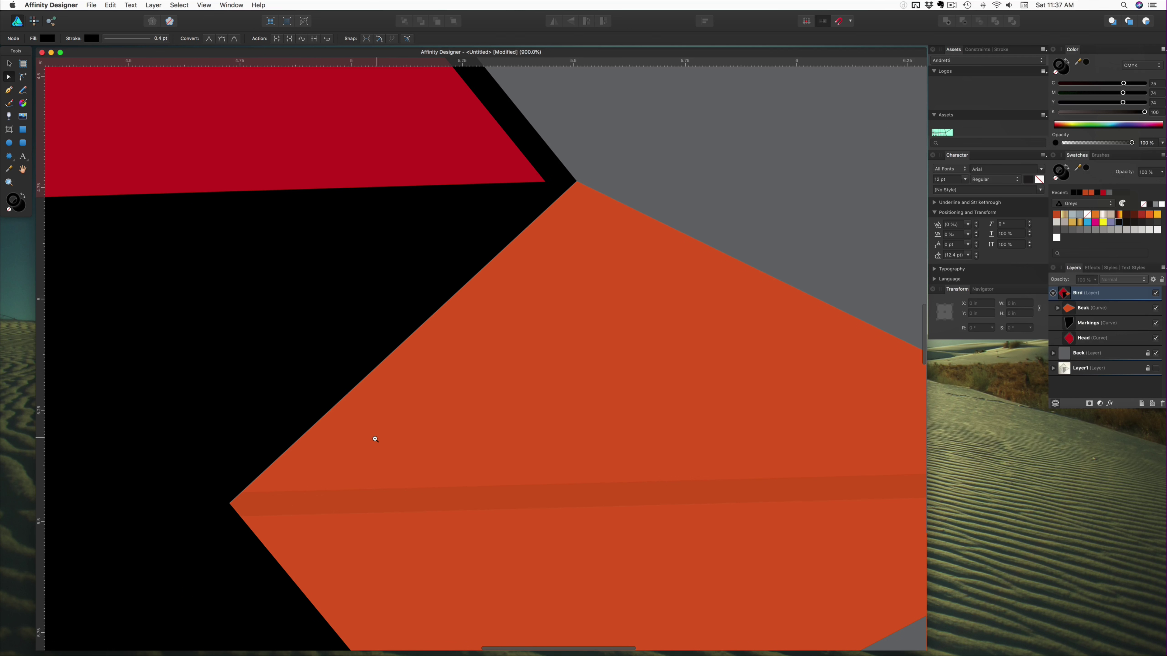
scroll(374, 438, "down", 6)
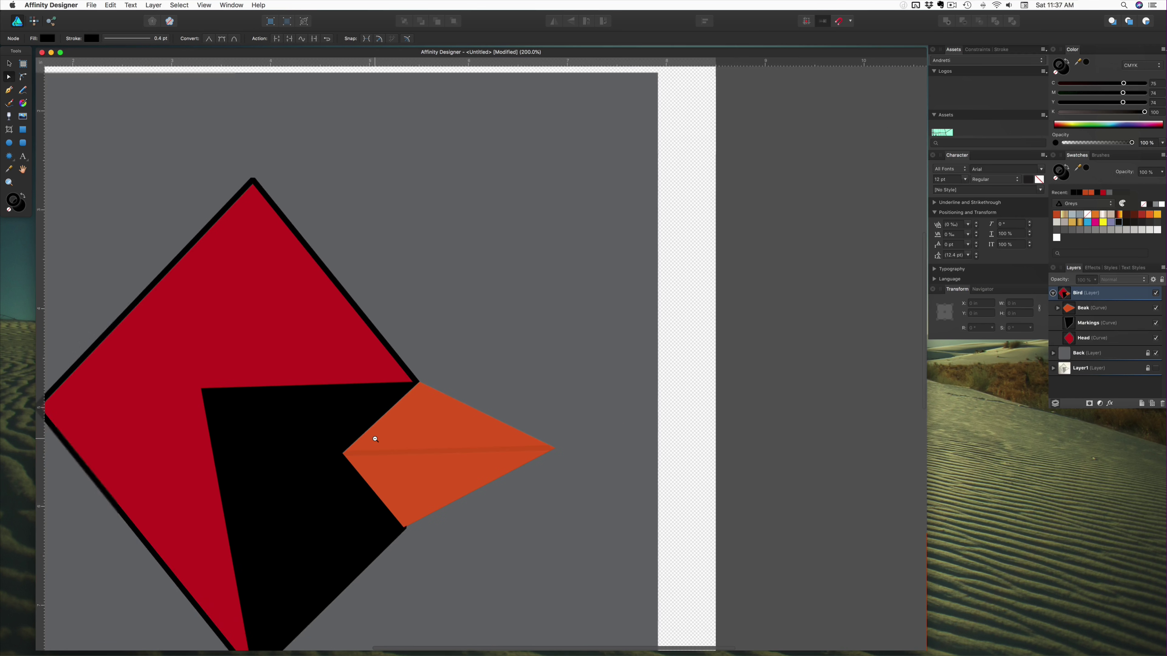
left_click_drag(372, 438, 573, 340)
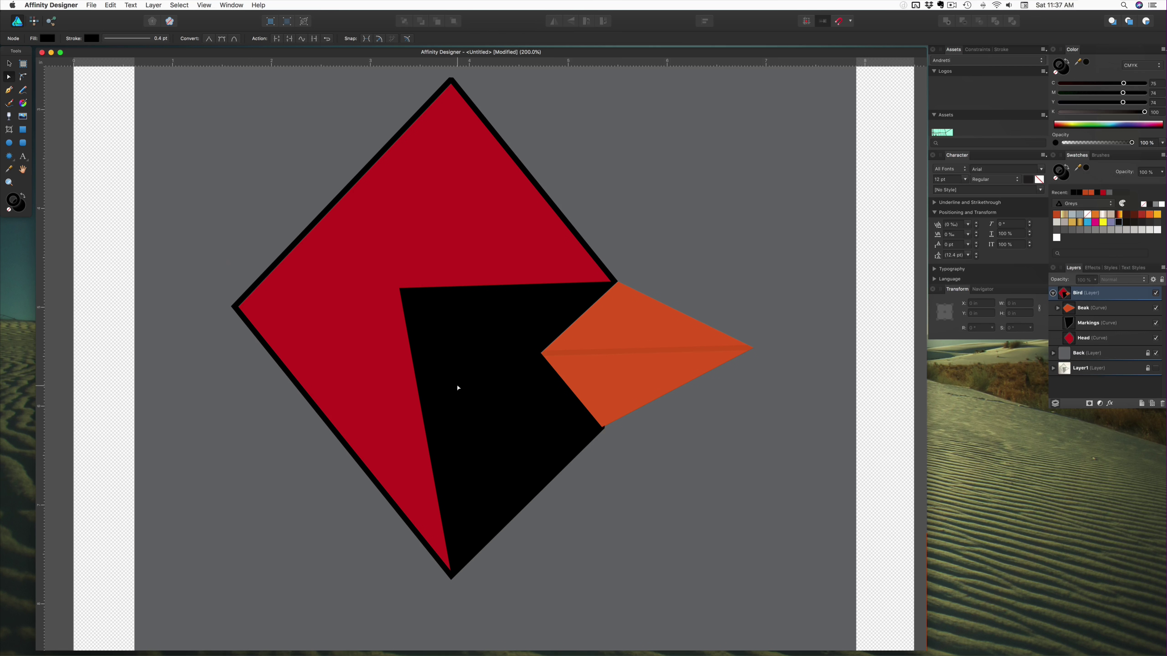
scroll(436, 88, "up", 6)
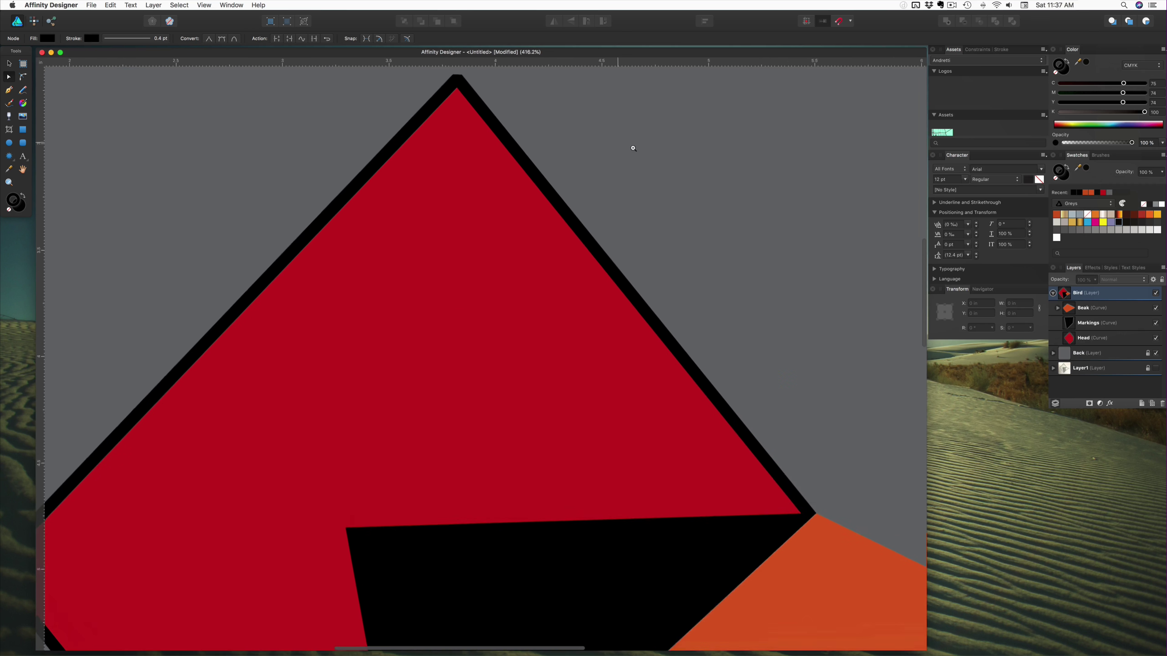
scroll(503, 104, "up", 3)
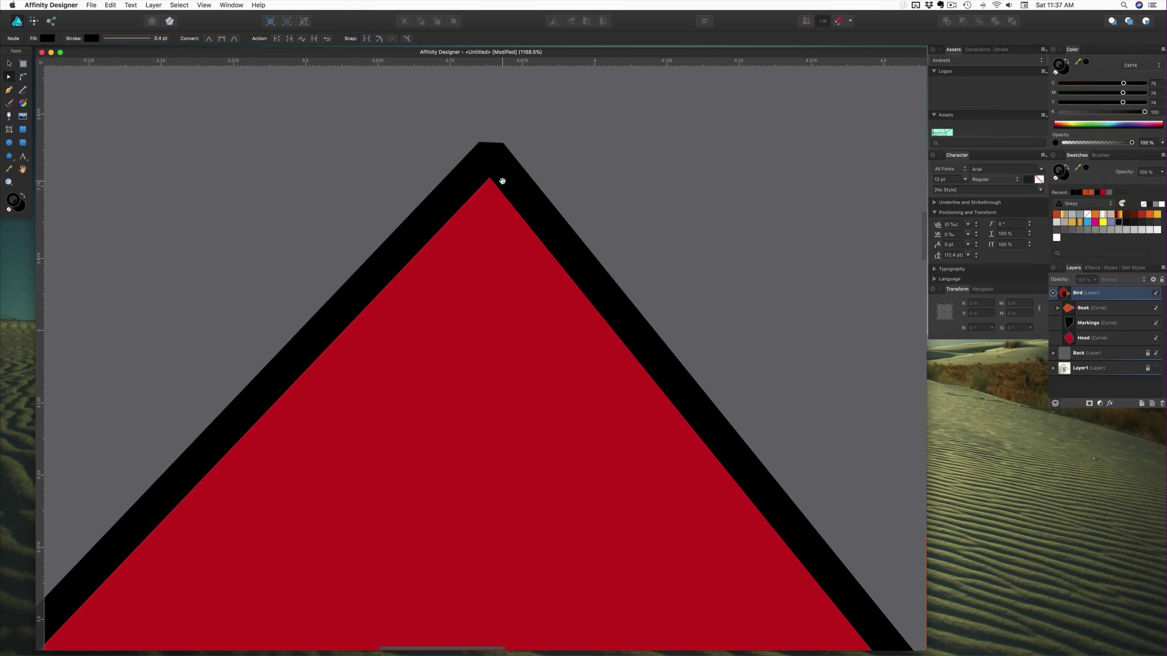
left_click(508, 176)
mouse_move(490, 157)
left_mouse_down()
mouse_move(504, 155)
mouse_move(453, 158)
mouse_move(476, 158)
left_mouse_up()
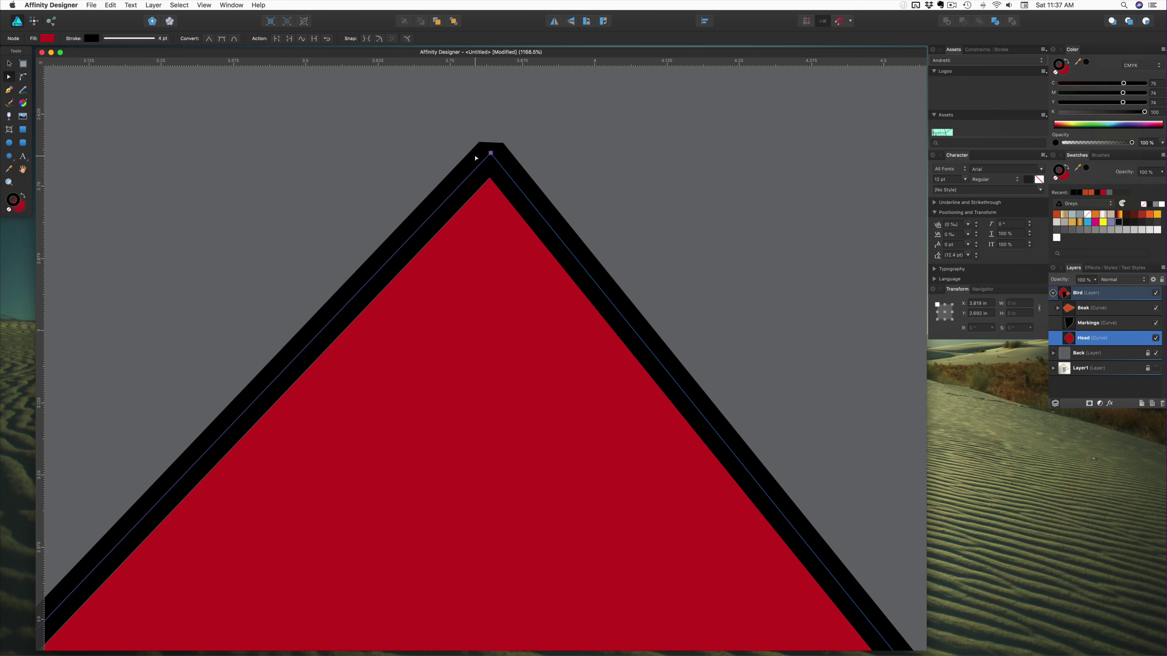
right_click(491, 154)
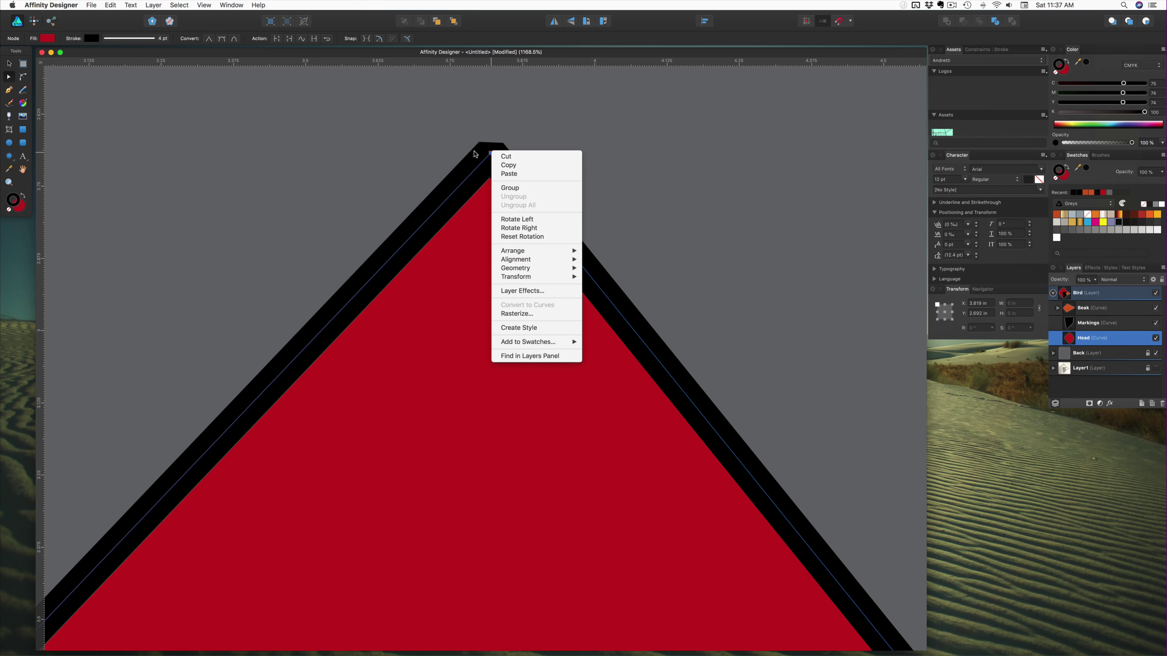
key("Escape")
key("p")
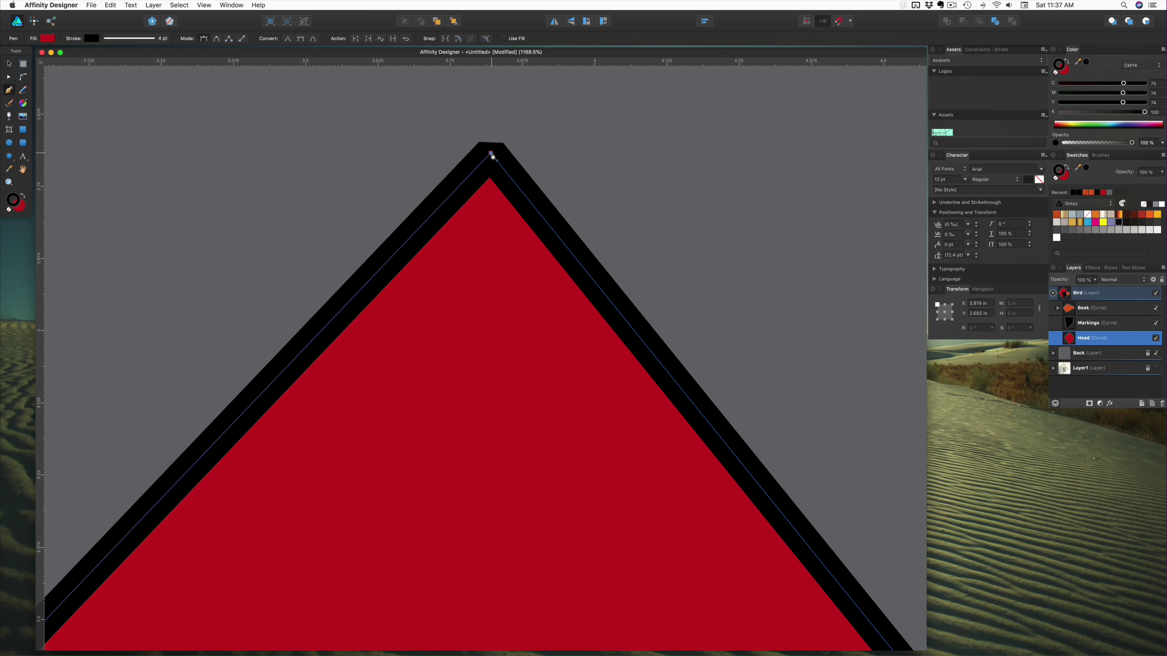
left_click(8, 78)
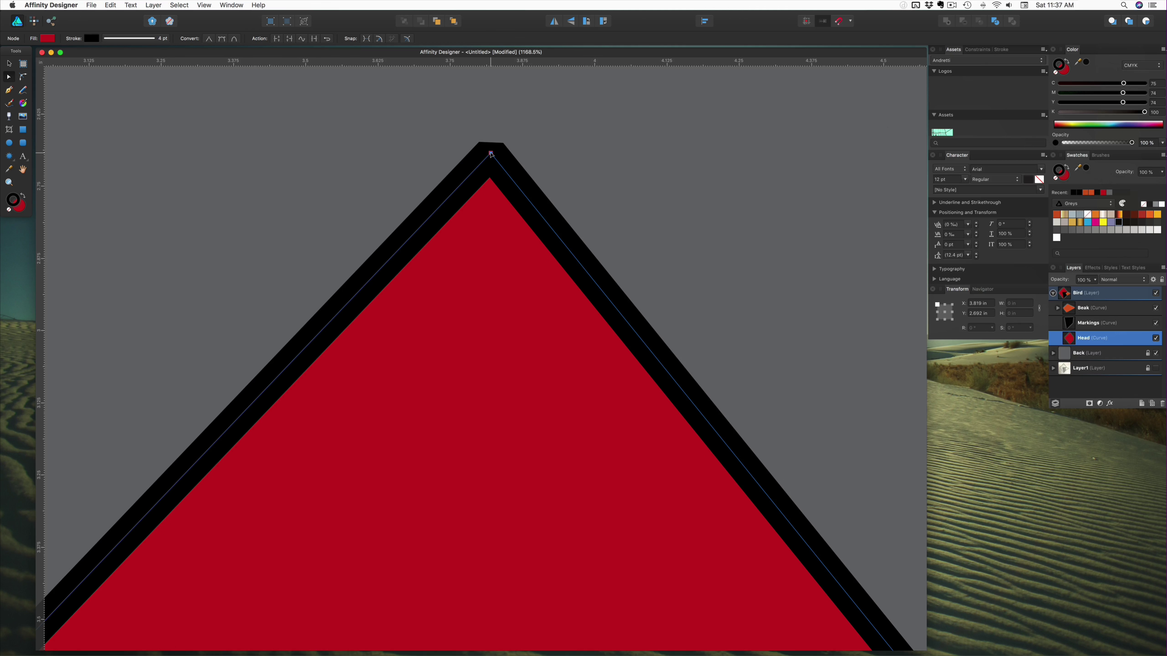
left_click_drag(491, 154, 471, 155)
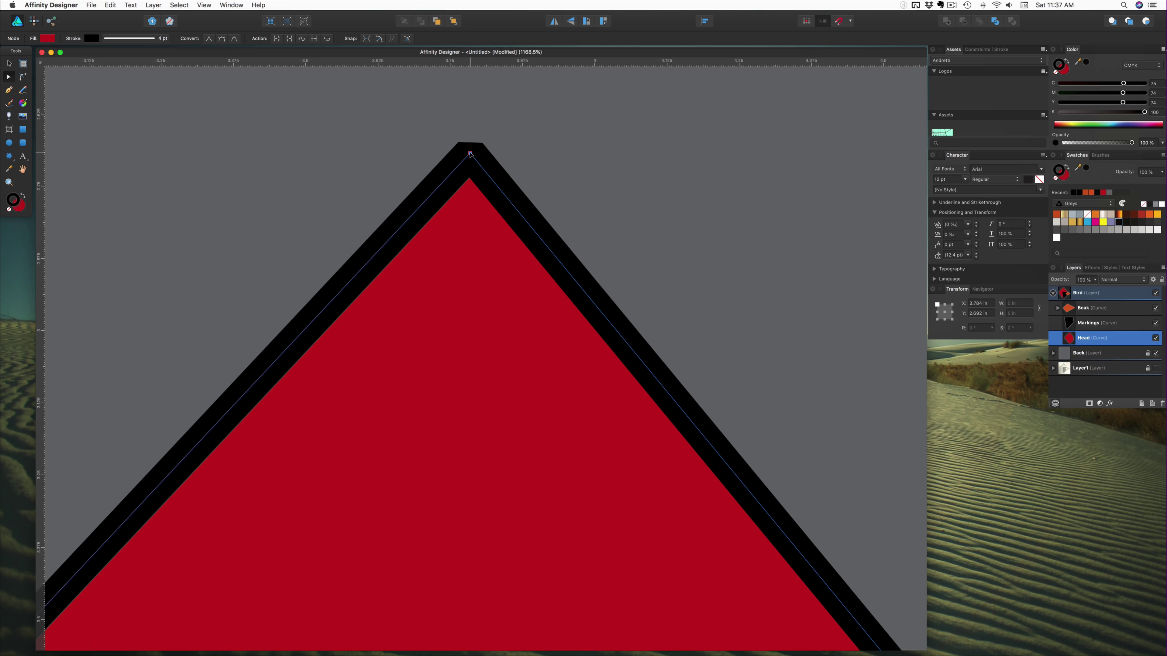
Step: Undo the last shift of the Head outline's top corner node and convert that node to a sharp corner
key("super+z")
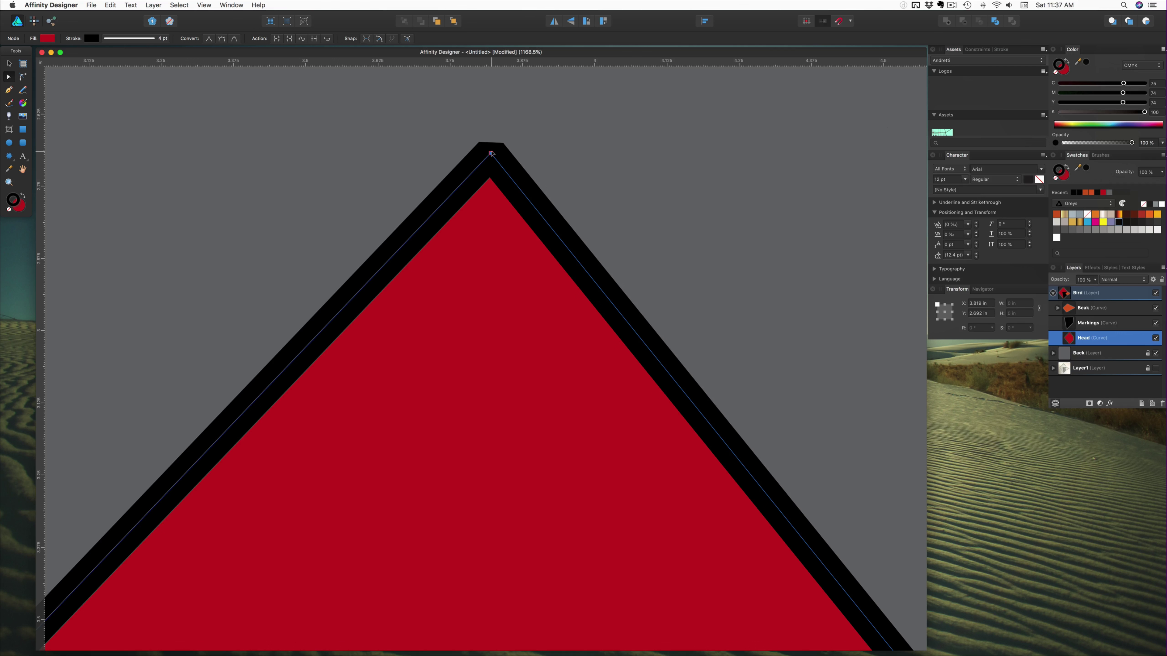
left_click_drag(491, 154, 475, 211)
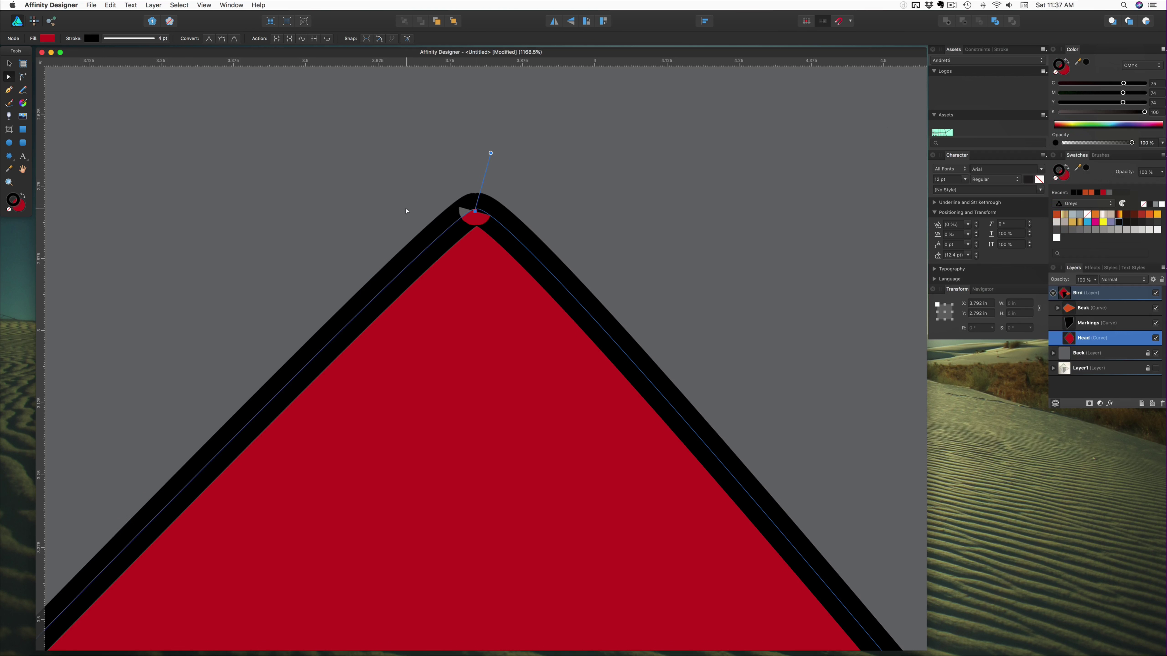
key("super+z")
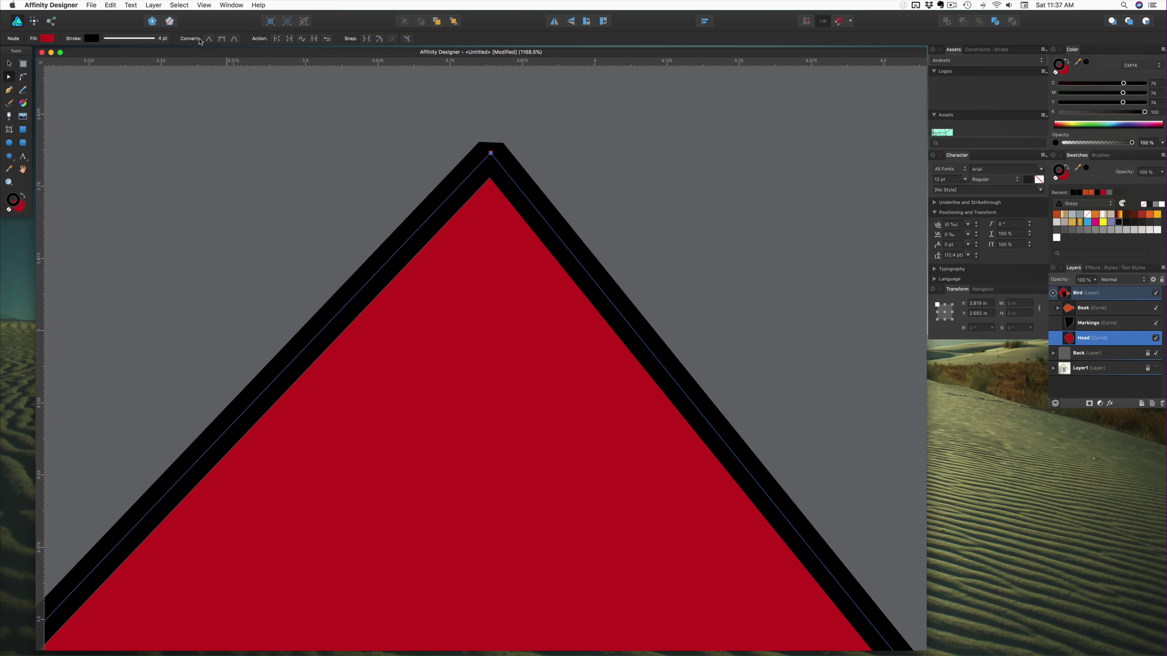
left_click(221, 38)
left_click(208, 39)
left_click(411, 125)
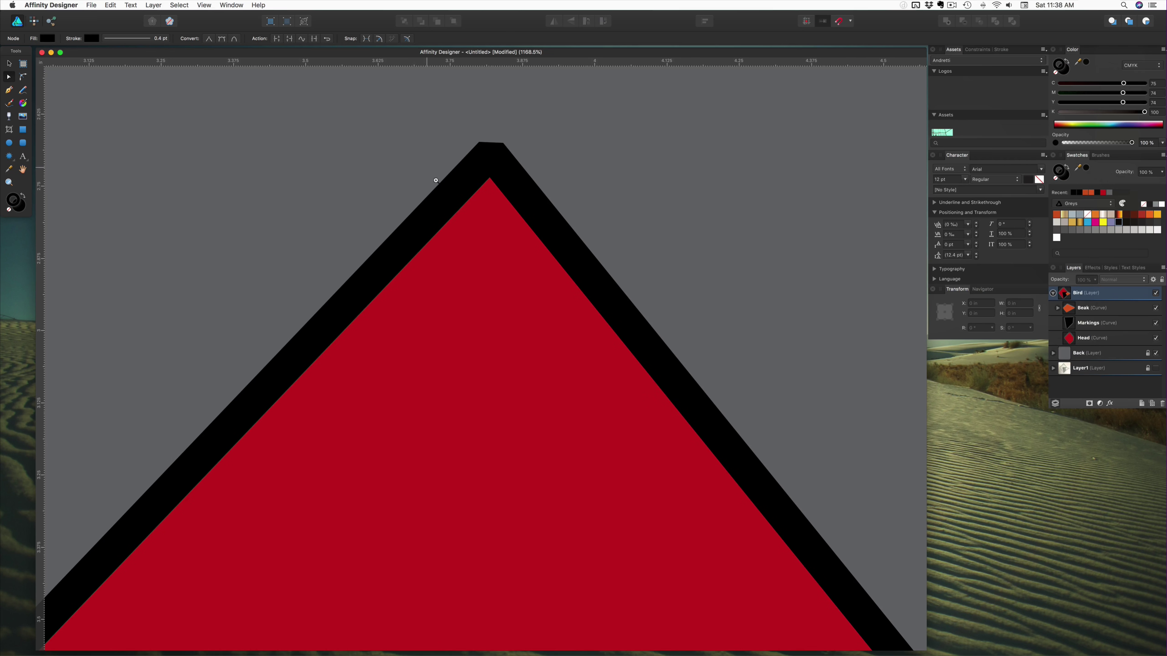
Step: Delete the thin stripe that runs across the middle of the beak
left_click_drag(485, 244, 400, 276)
scroll(399, 276, "down", 10)
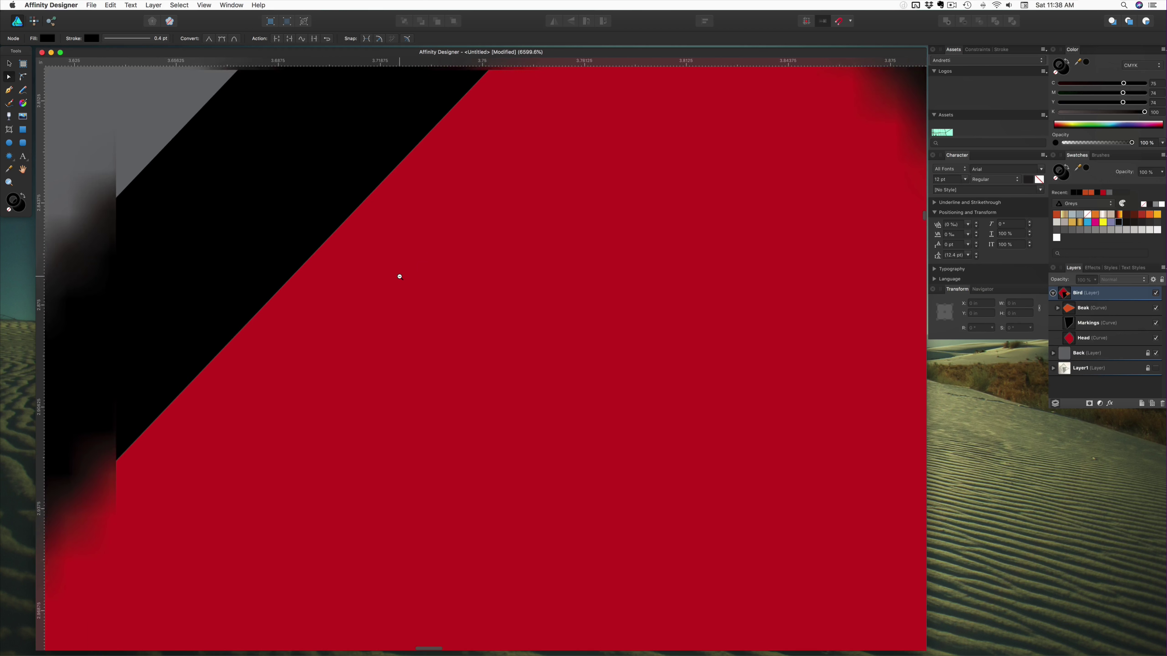
scroll(400, 276, "down", 5)
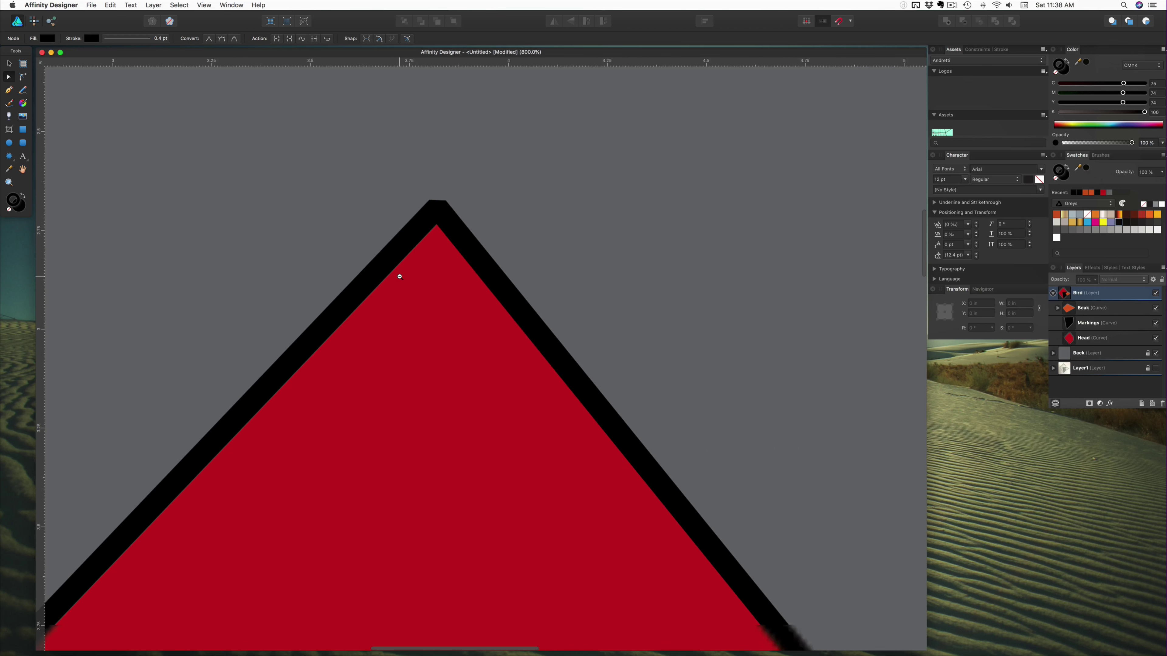
scroll(463, 149, "down", 5)
scroll(485, 438, "down", 10)
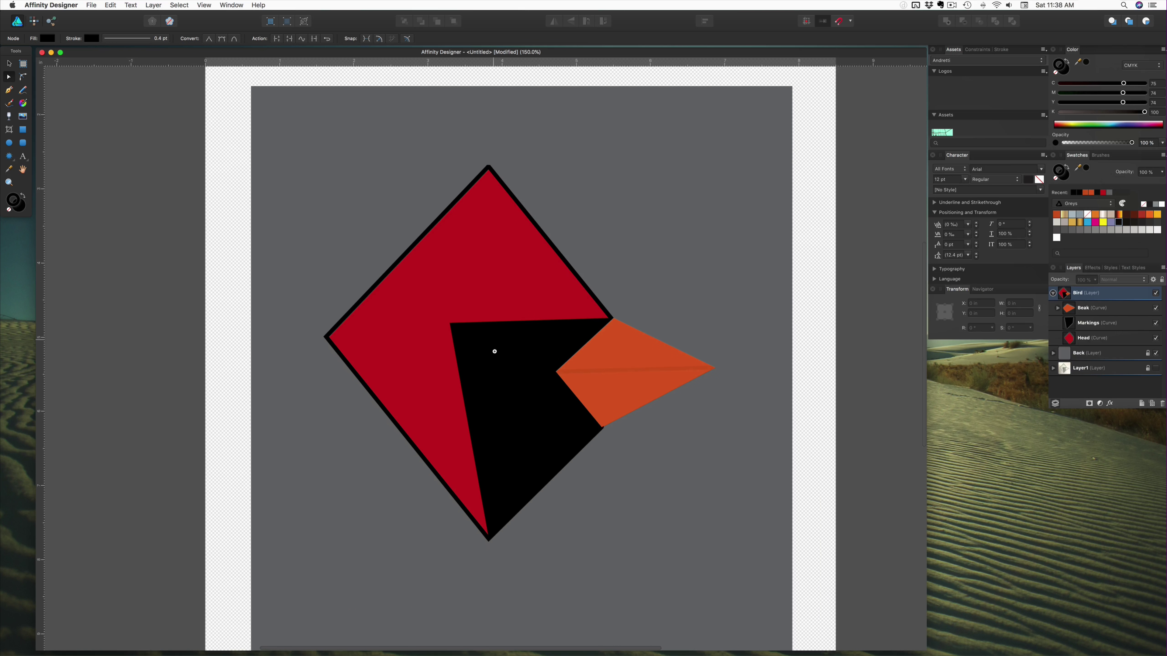
left_click(494, 352)
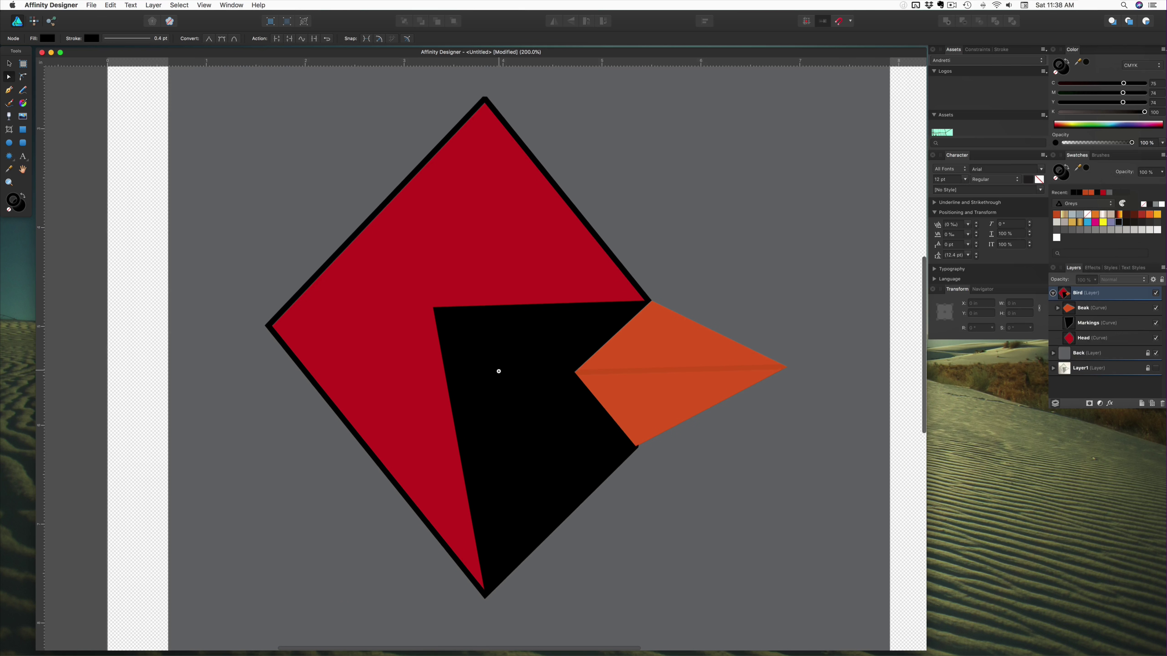
left_click_drag(495, 370, 460, 380)
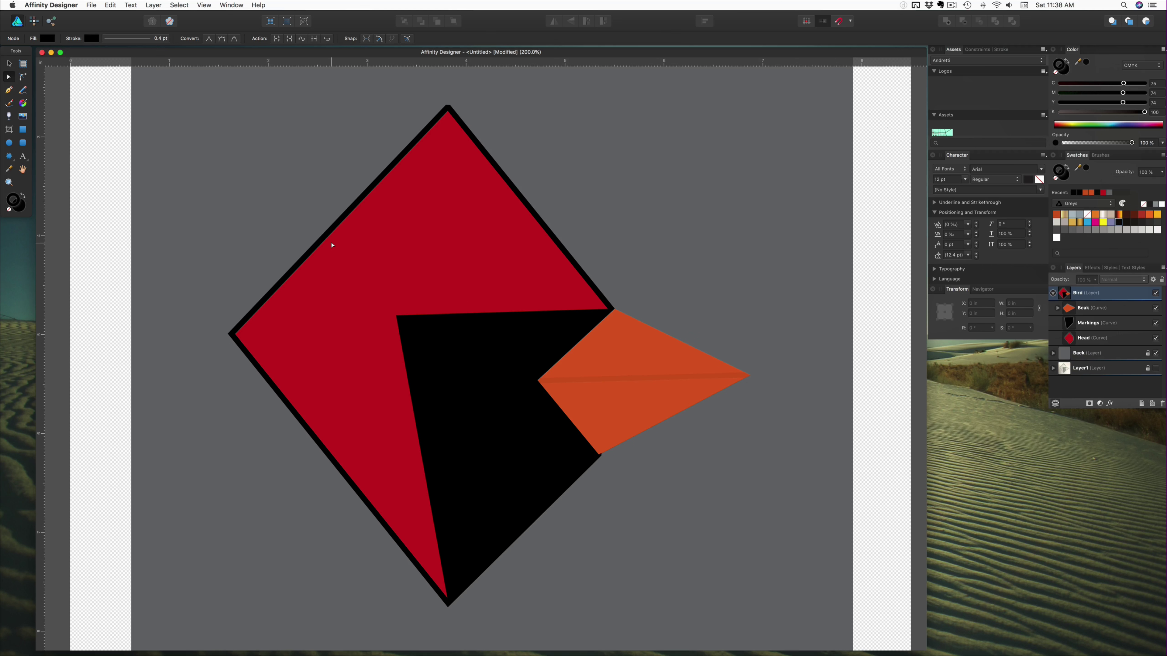
left_click(623, 382)
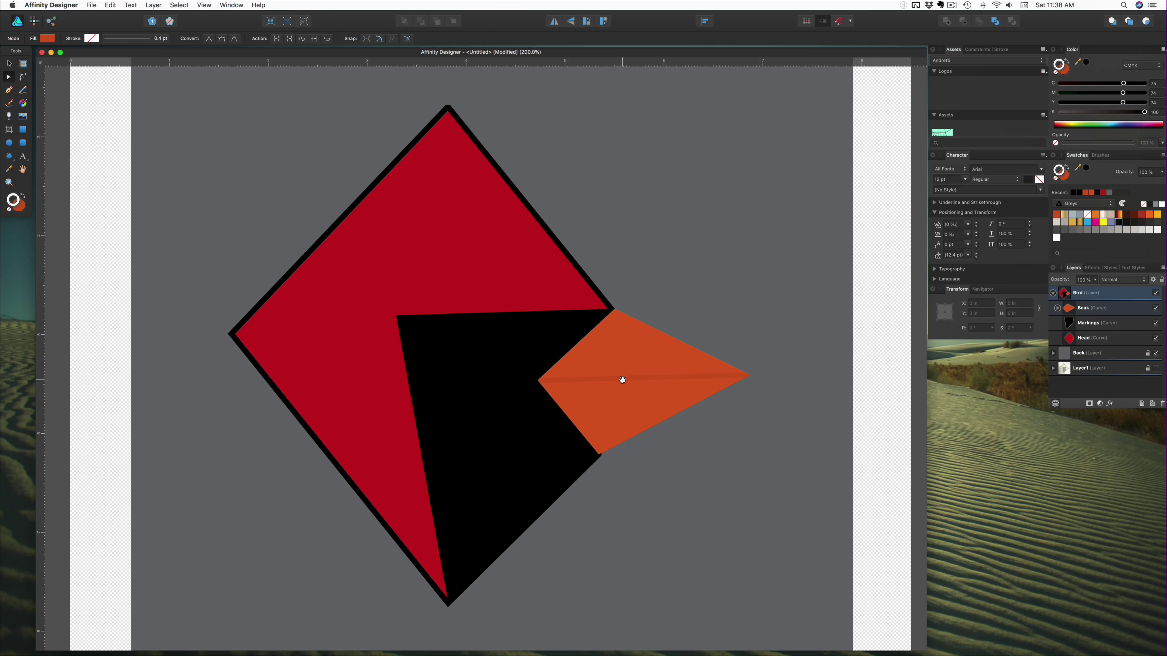
left_click(623, 381, "super")
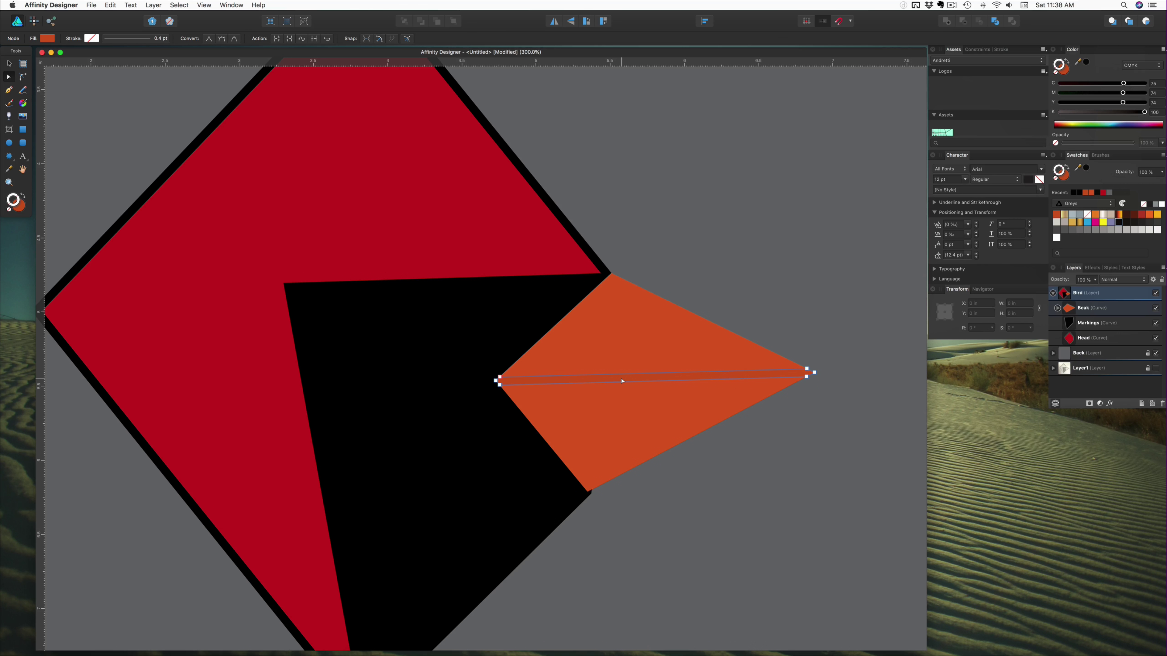
key("super+d")
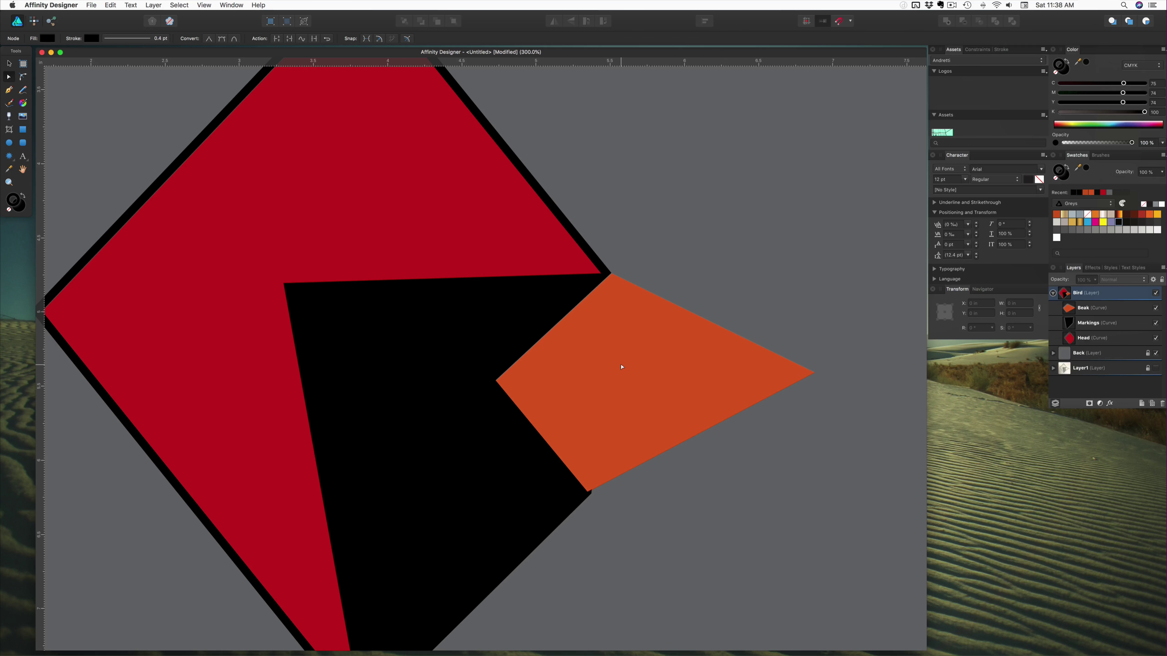
Step: Draw a closed Pen-tool triangle over the beak's lower half, from its tip to its inner corner, slightly overshooting the beak's edges
left_click(621, 367)
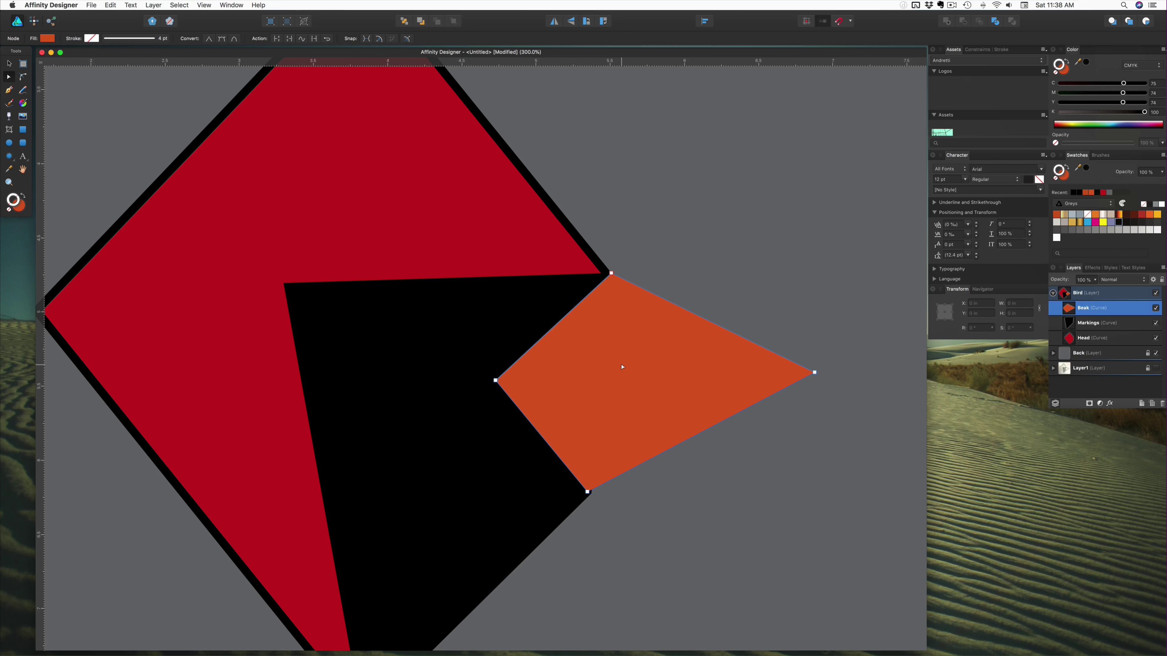
key("p")
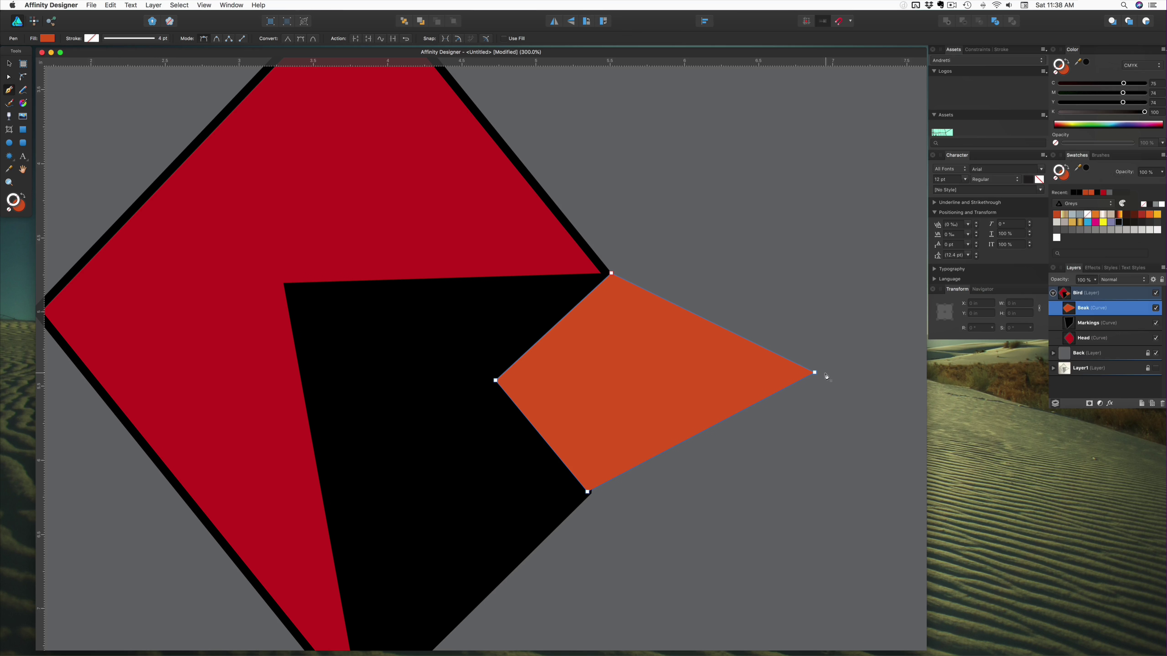
left_click(826, 373)
left_click(590, 508)
left_click(826, 374)
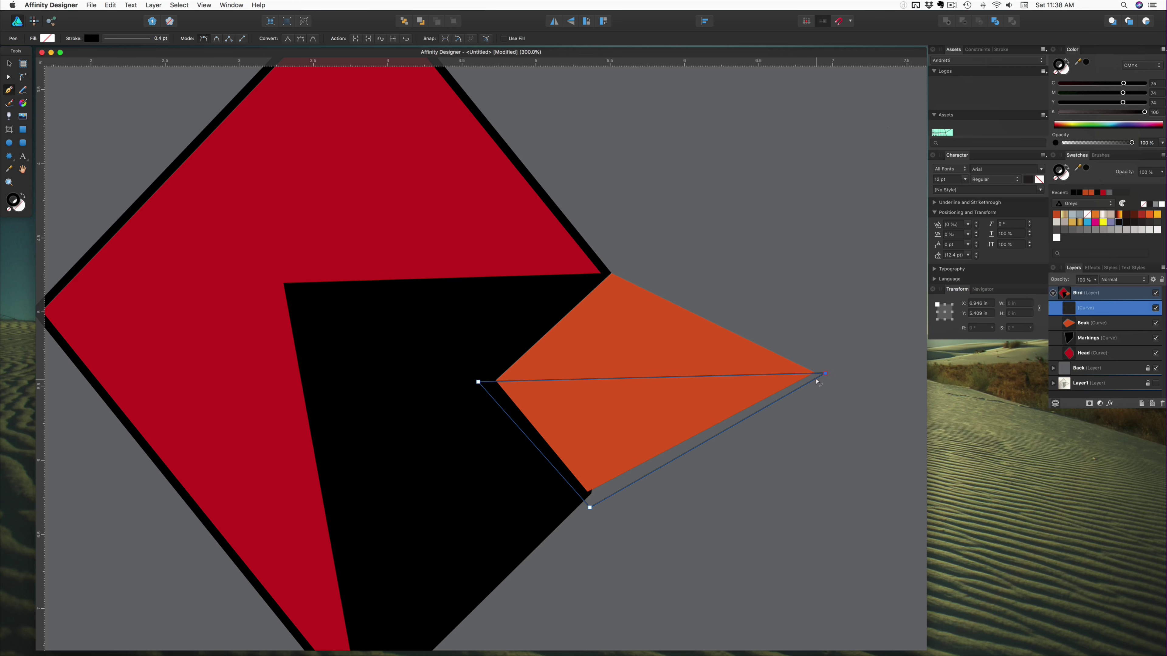
Step: Fill the new beak triangle with the darker orange swatch and leave it without a stroke
key("v")
left_click(793, 391)
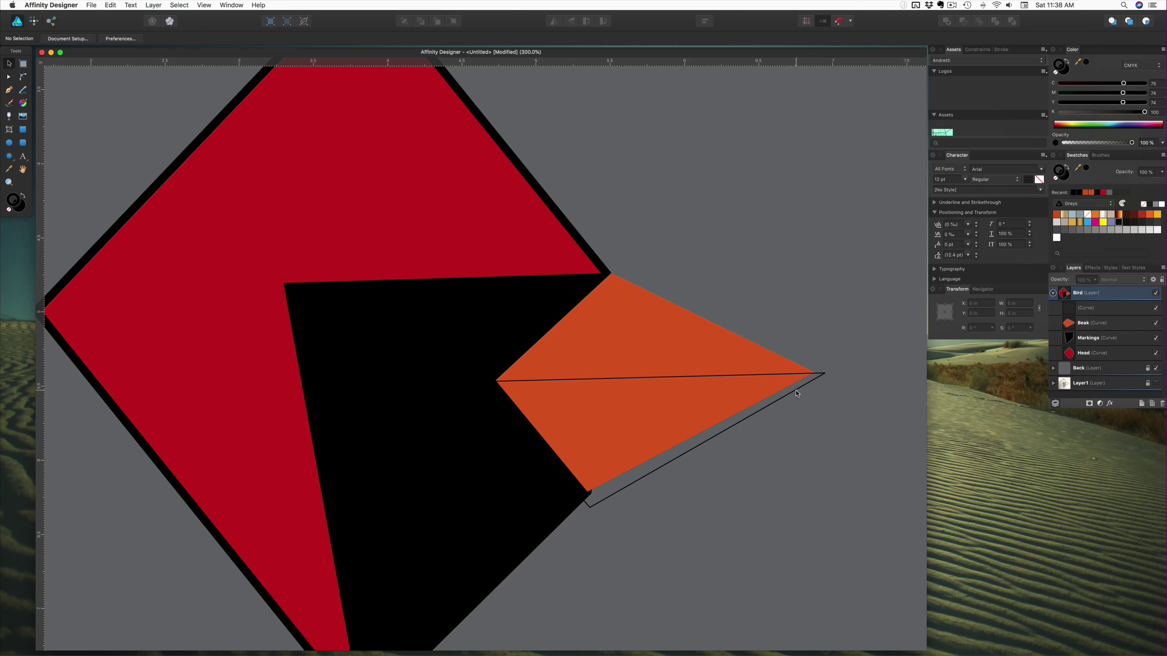
left_click(795, 392)
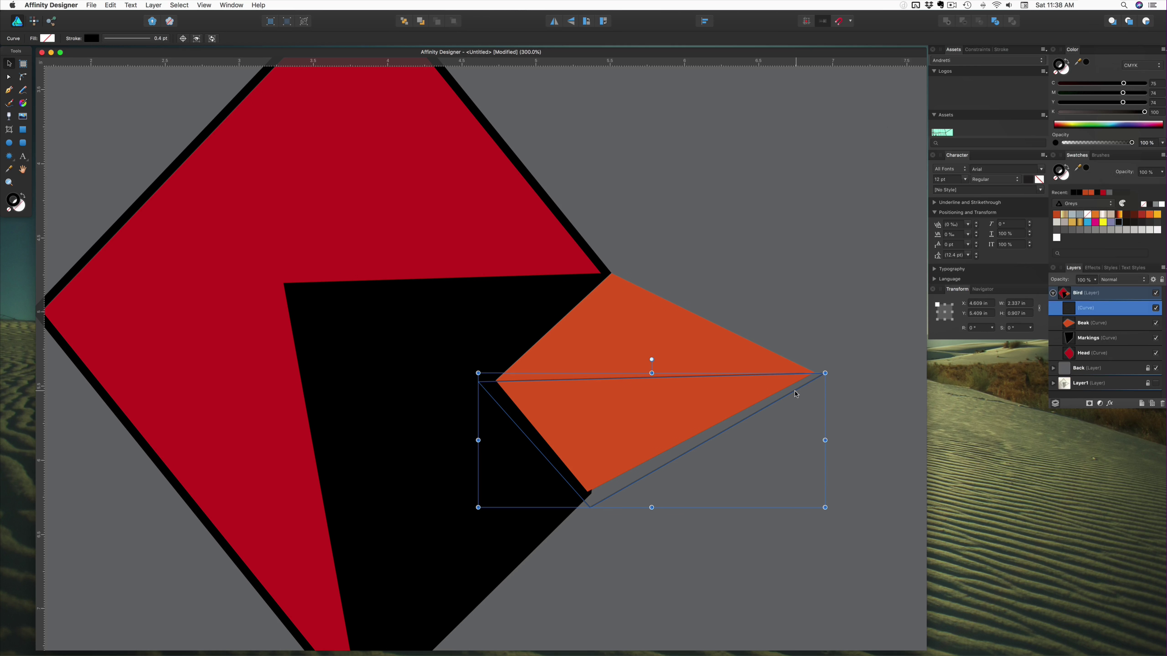
left_click(1068, 61)
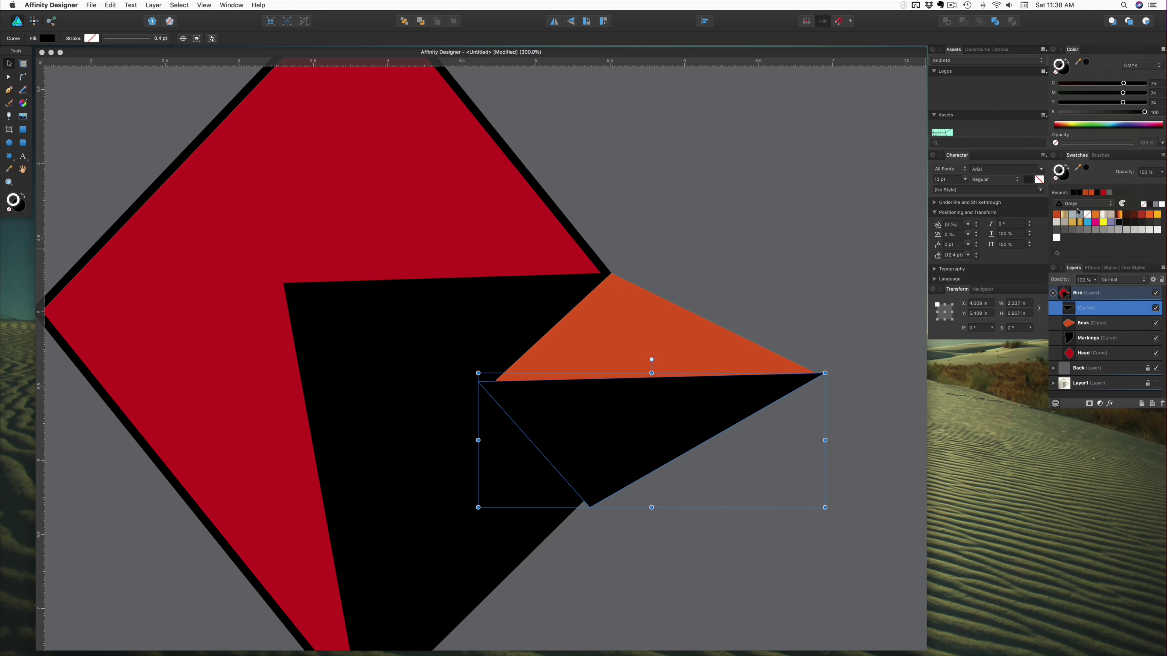
left_click(1069, 69)
left_click(1057, 215)
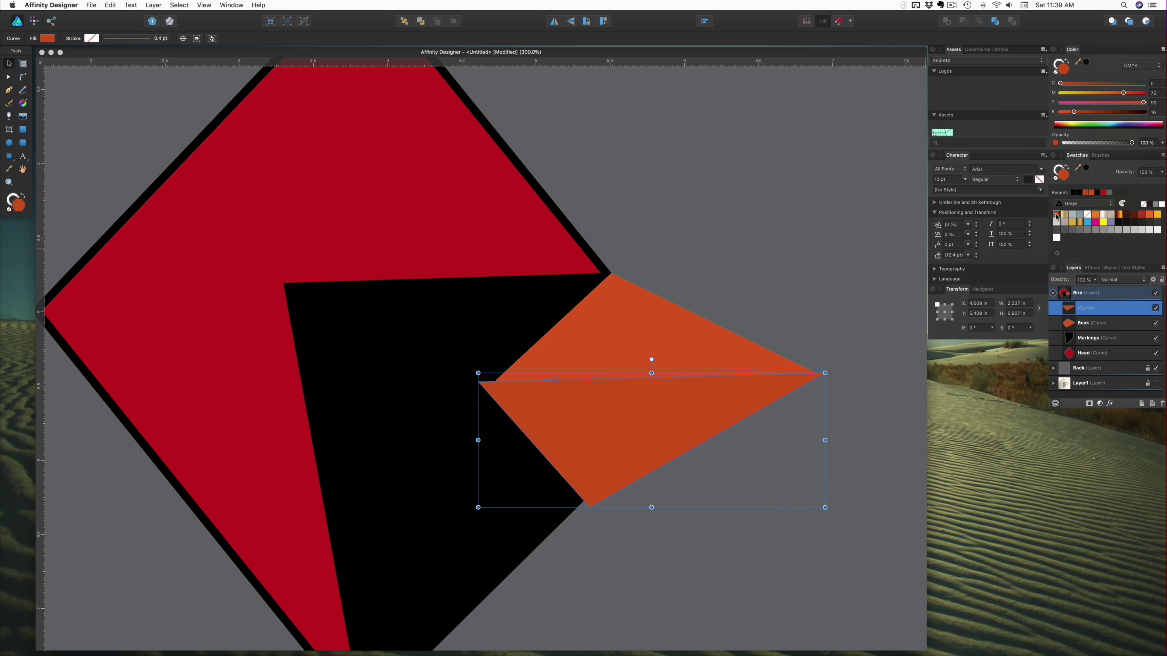
left_click(741, 301)
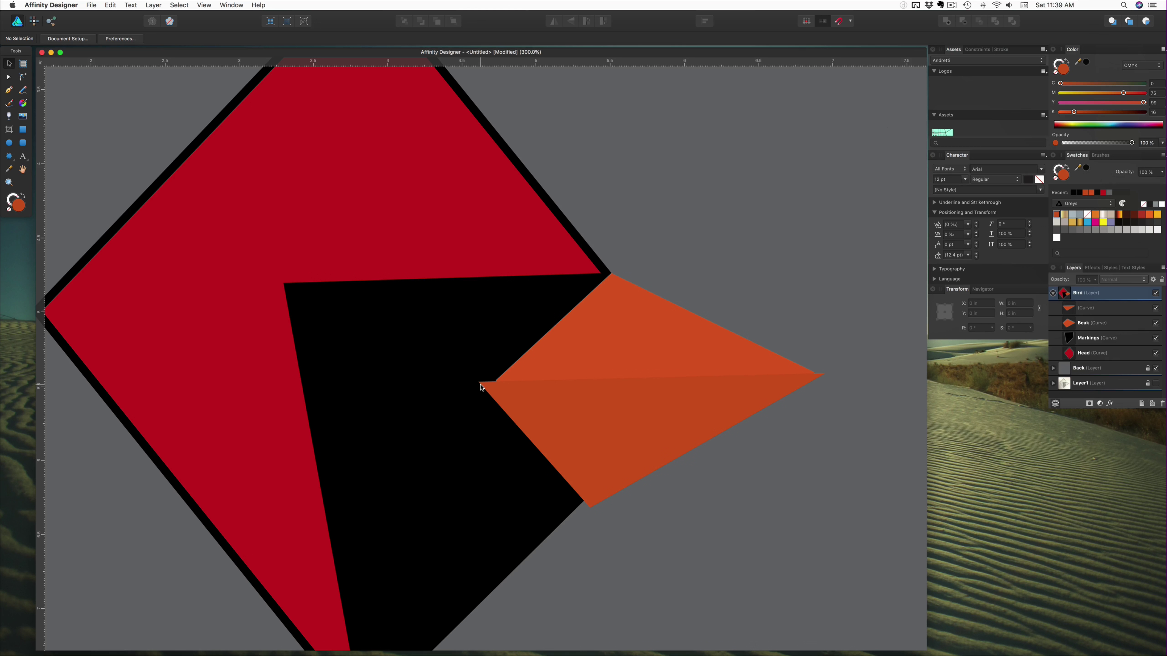
Step: Pull the triangle's inner corner node close to the beak's inner corner and clip the triangle inside the Beak curve
key("a")
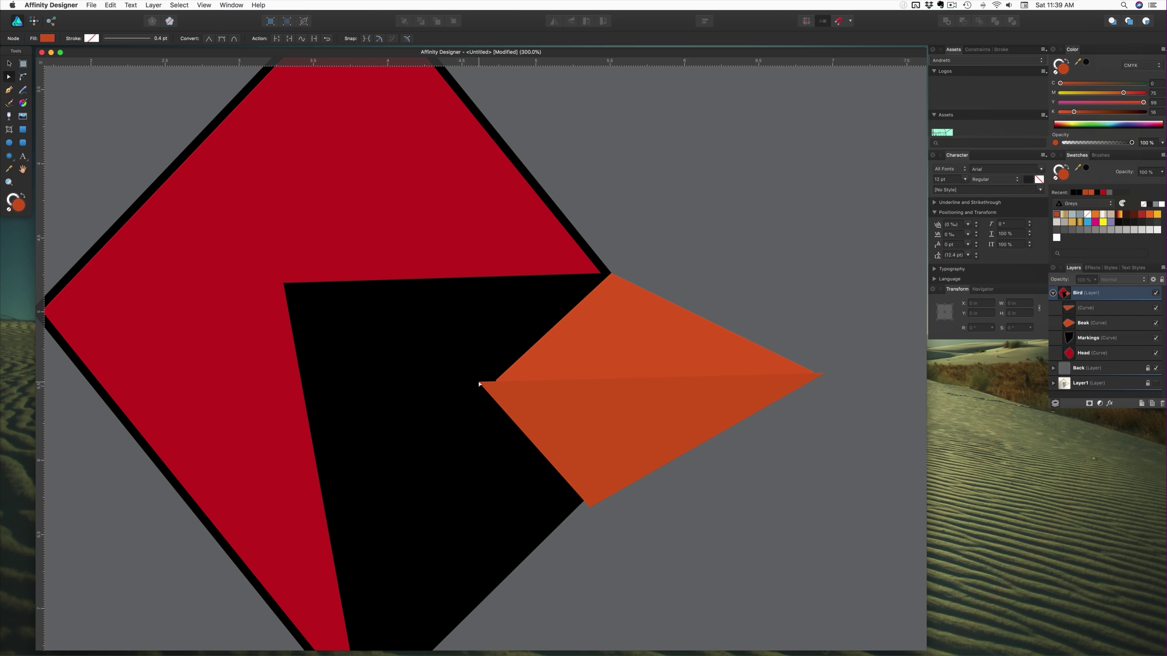
left_click_drag(482, 384, 752, 384)
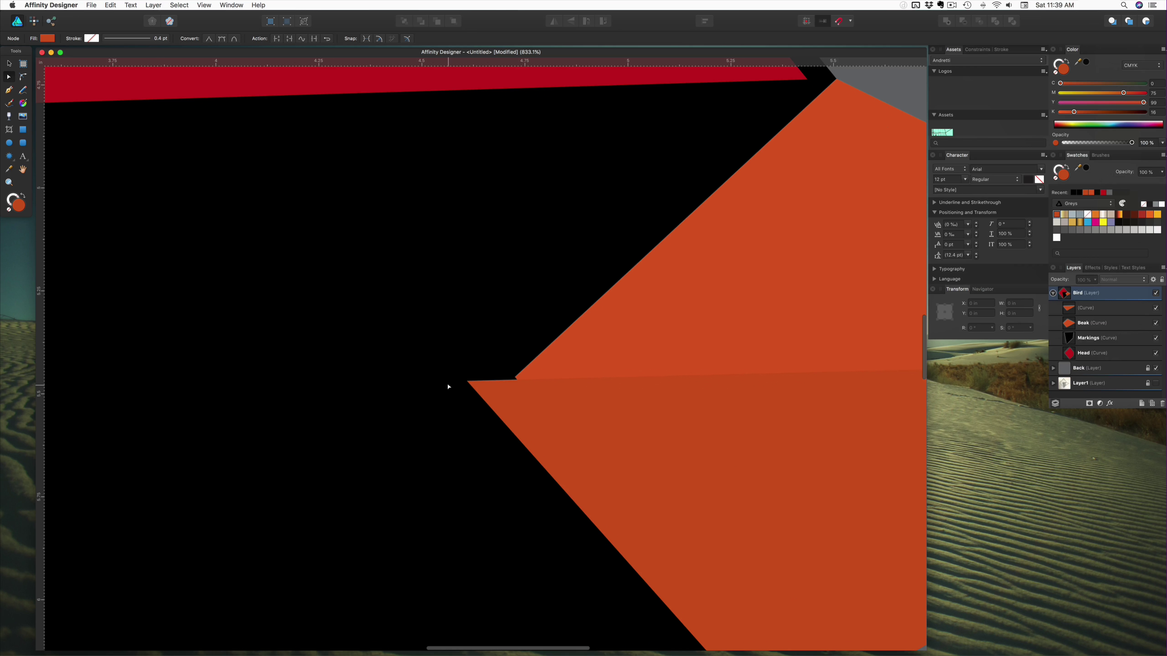
left_click(466, 382)
left_click_drag(468, 381, 501, 378)
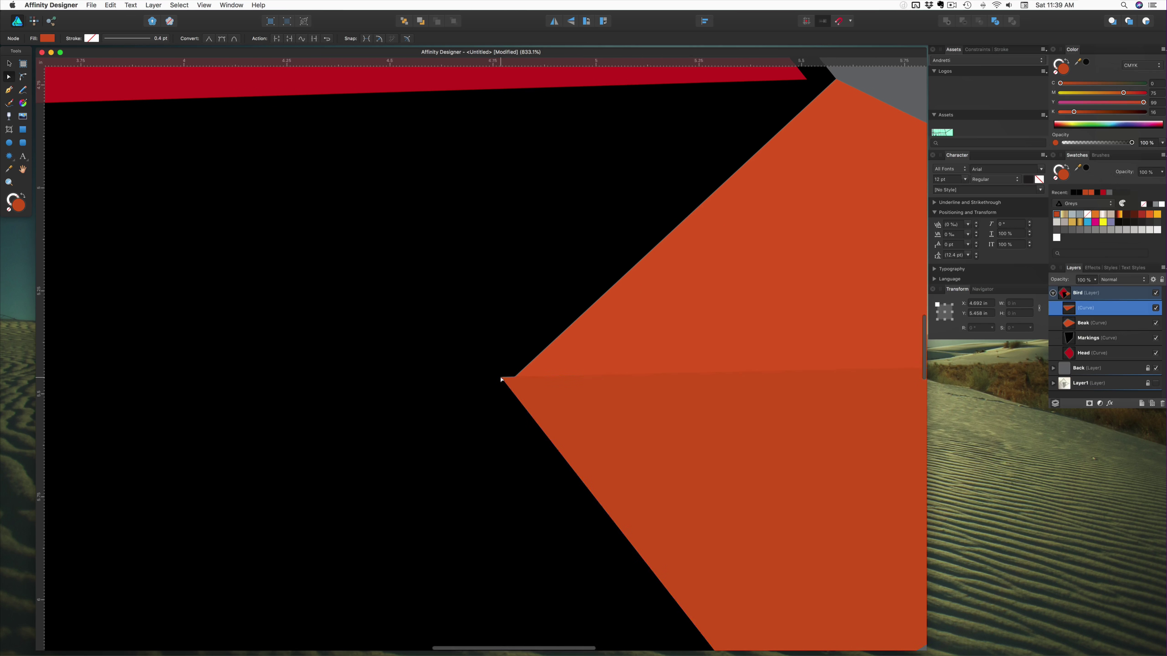
scroll(503, 380, "right", 10)
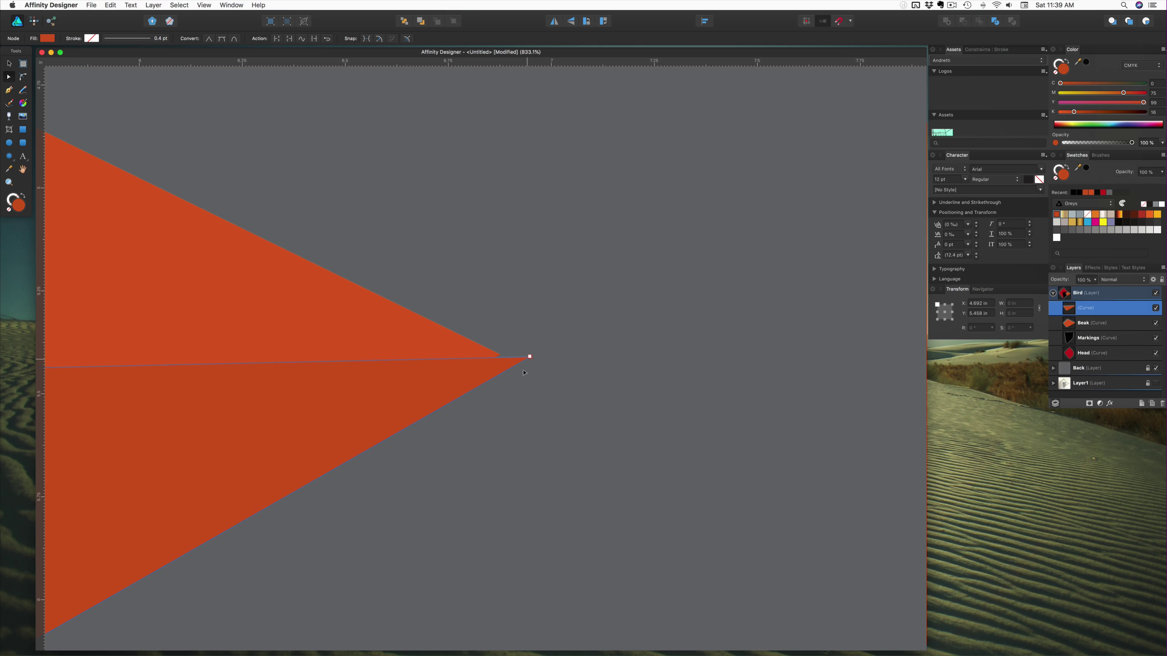
left_click_drag(520, 363, 520, 355)
left_click_drag(1078, 306, 1082, 330)
left_click(671, 350)
Step: Move the Head outline's rear corner node outward and upward, to about X 1.62 in
left_click(497, 359, "alt+super")
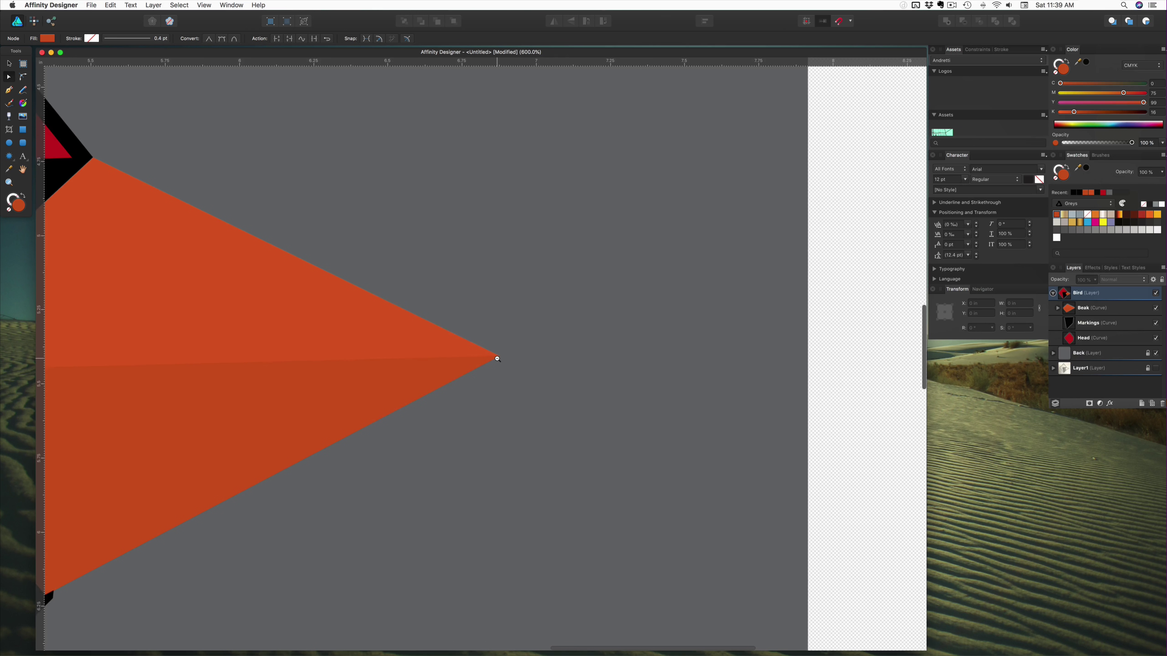
left_click(740, 323, "alt+super")
left_click(614, 325, "alt+super")
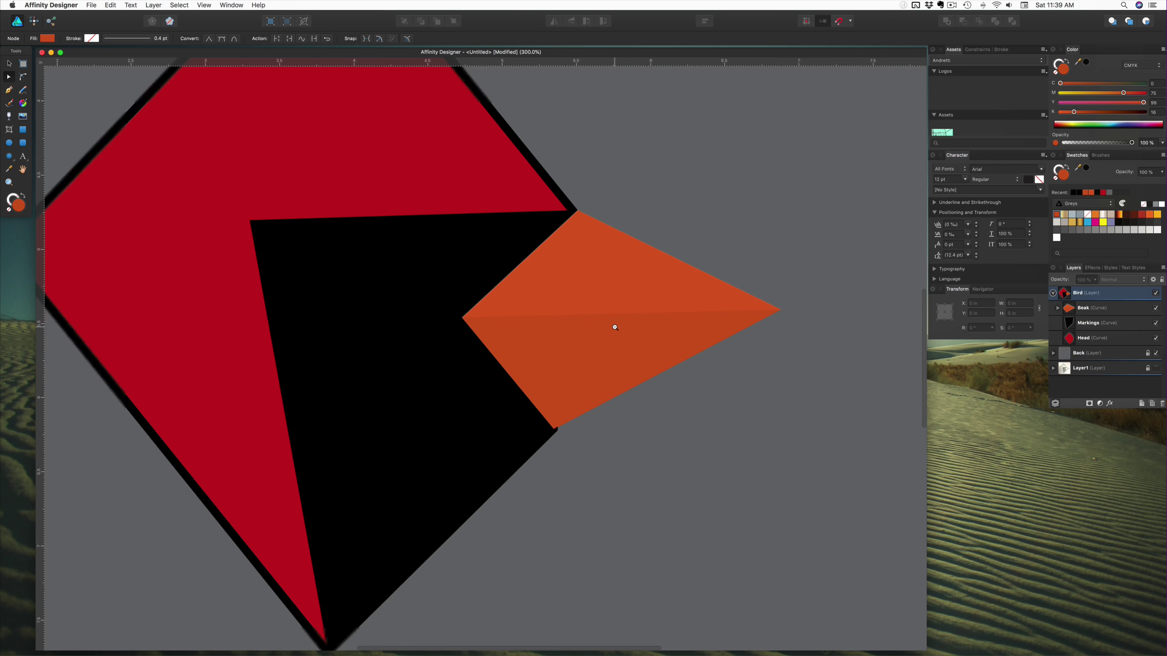
left_click(615, 327, "alt+super")
left_click_drag(615, 346, 631, 394)
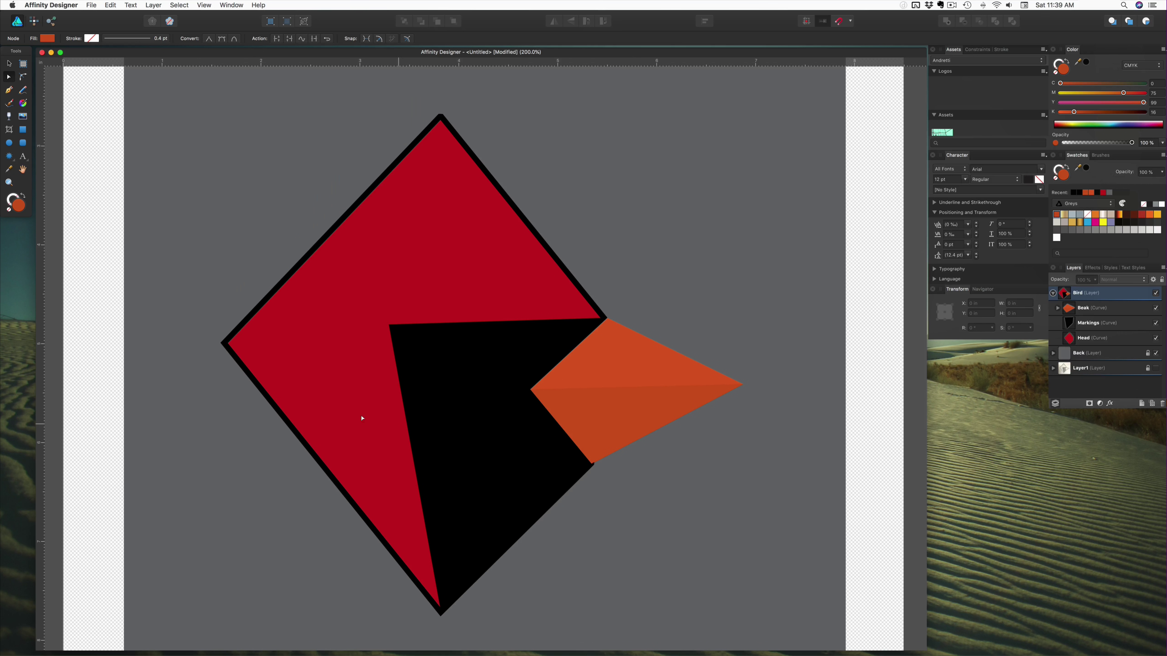
left_click(225, 345)
left_click_drag(224, 344, 203, 324)
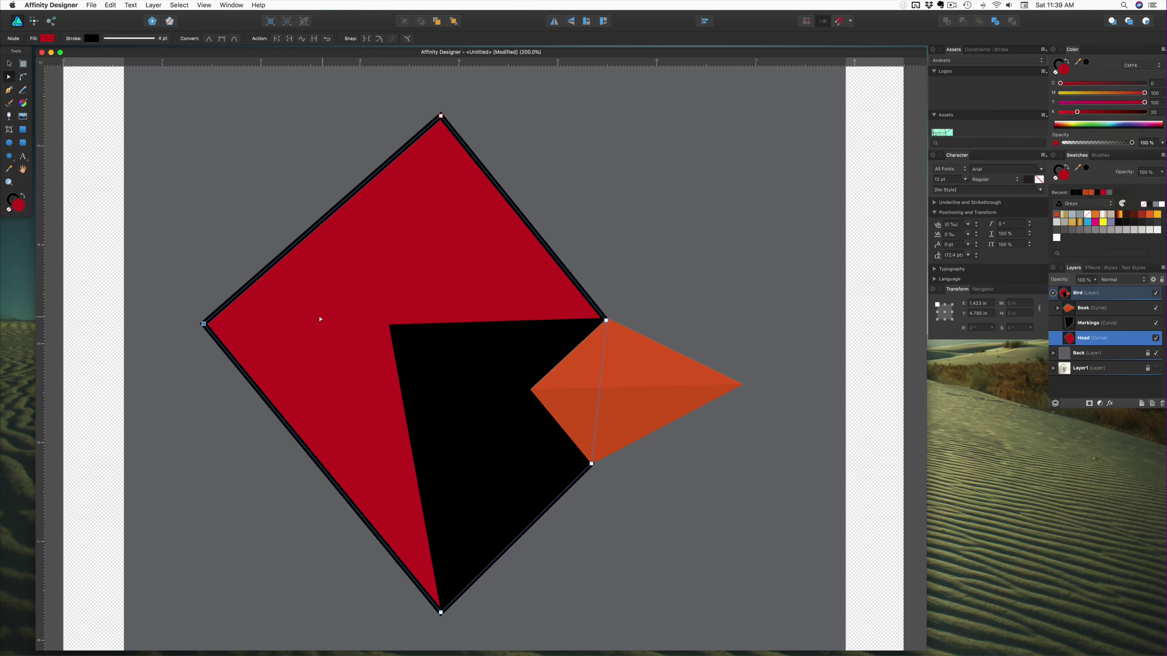
Step: Add a horizontal ruler guide level with the beak's upper corner
left_click(9, 63)
left_click_drag(202, 61, 278, 319)
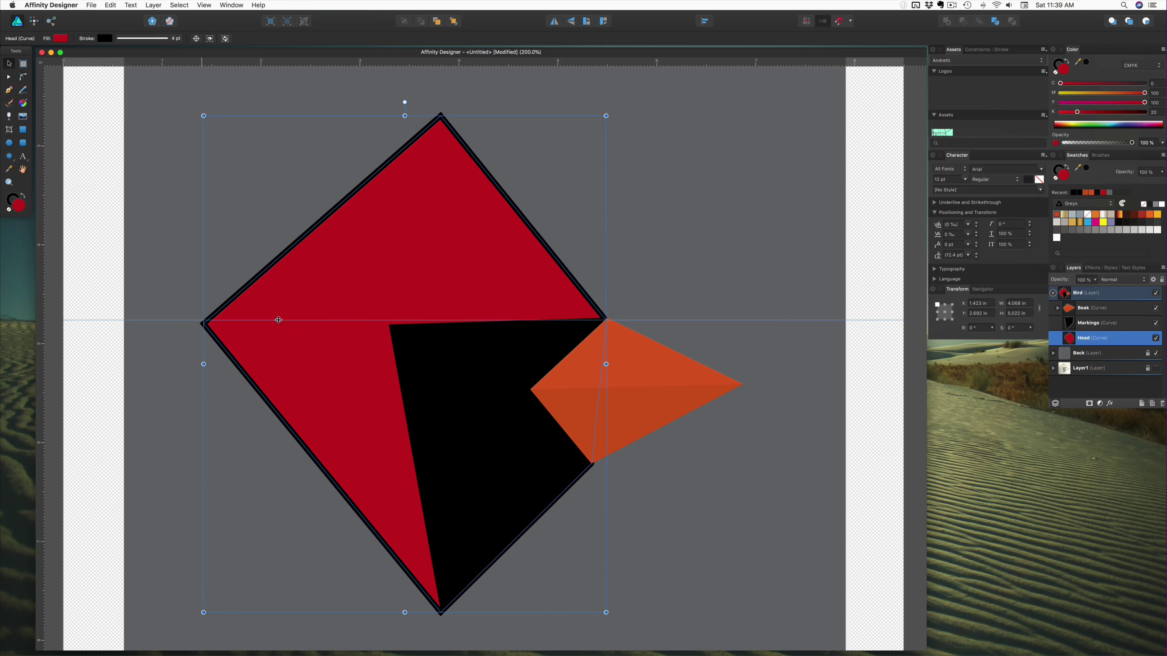
left_click_drag(278, 320, 278, 319)
left_click(204, 334)
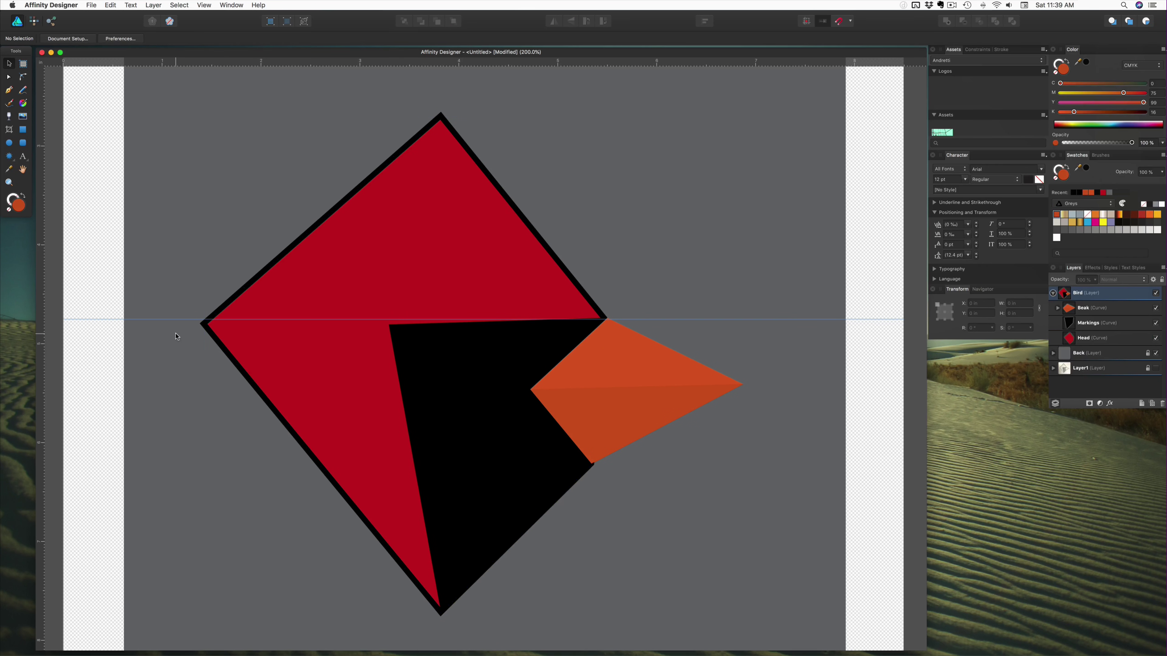
Step: Align the Head outline's rear corner node with the guide at about X 1.65 in, Y 4.76 in, and clear the guide
key("a")
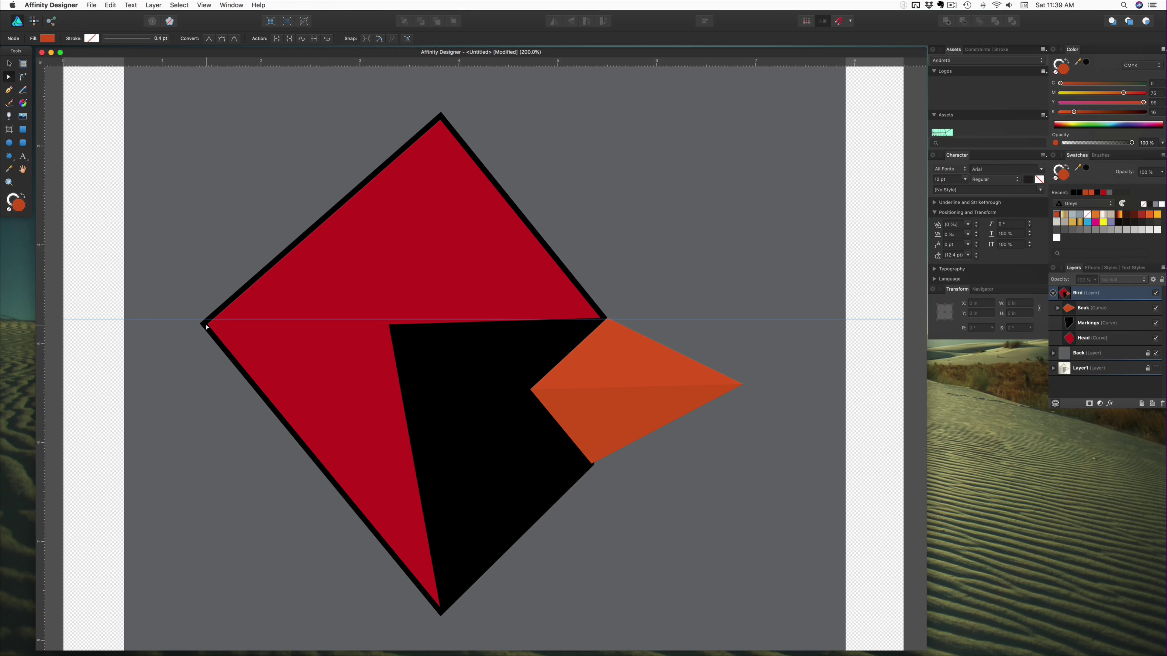
left_click(206, 328)
left_click(203, 320)
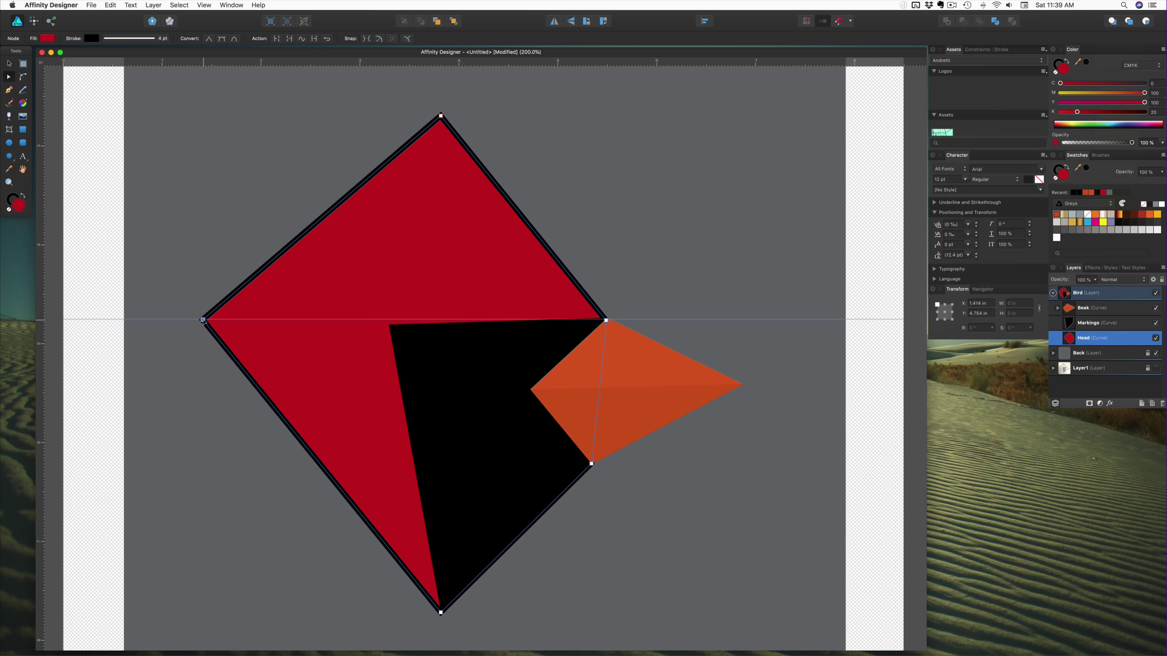
left_click_drag(203, 320, 207, 321)
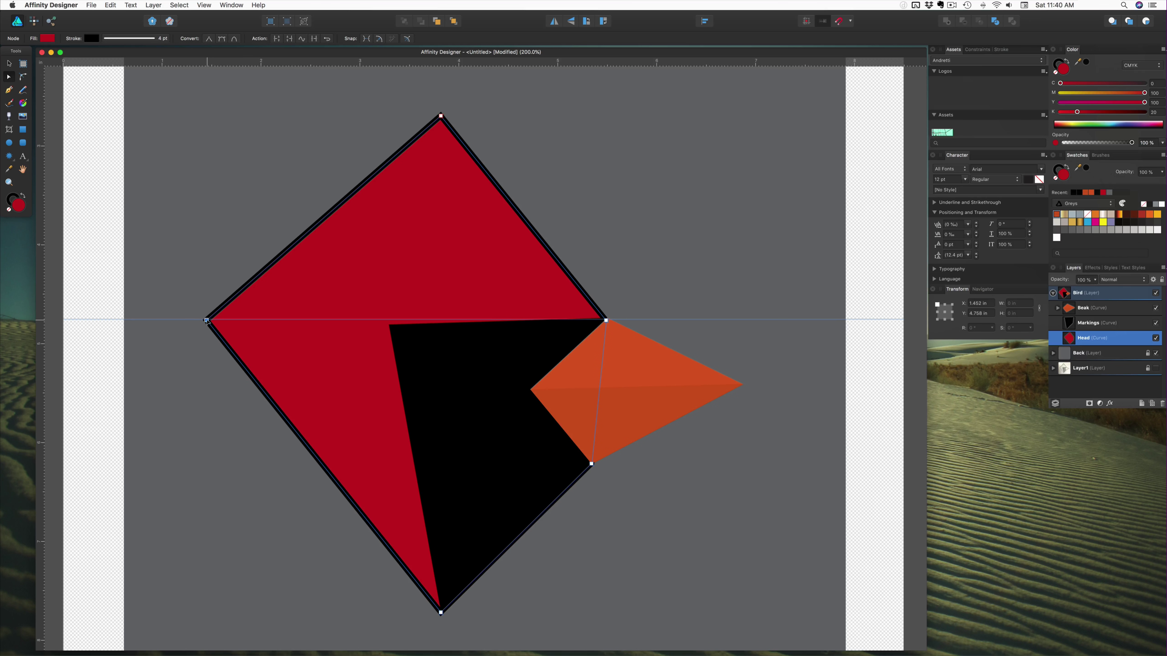
left_click(193, 399)
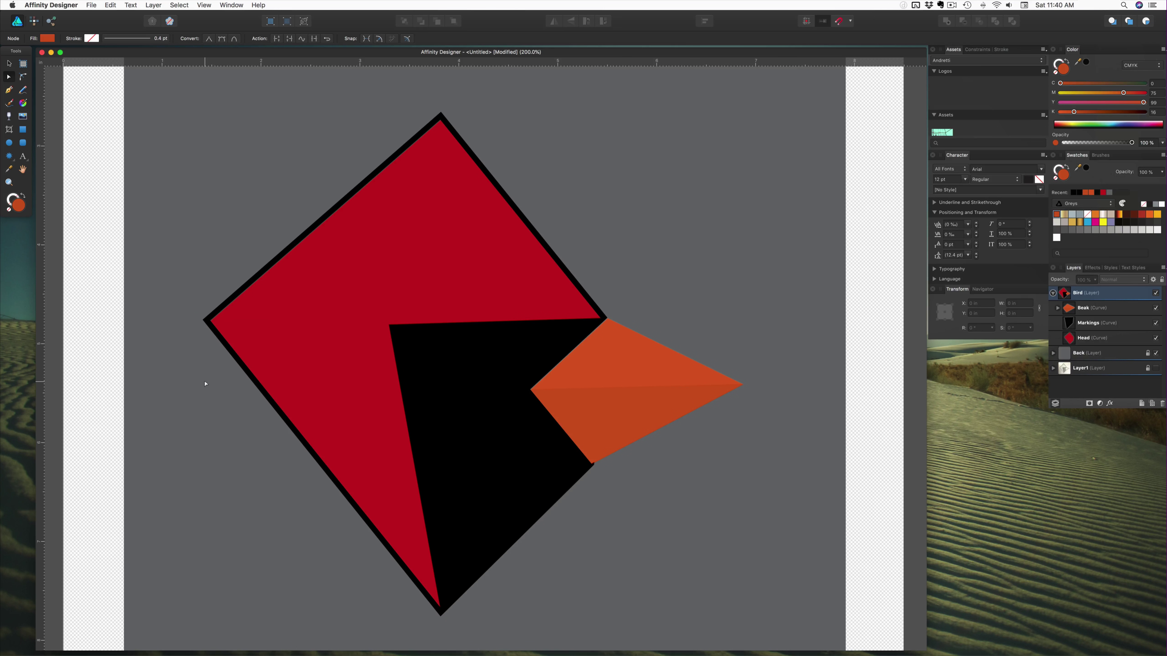
Step: Draw a square about 3.48 in wide, rotate it to about 38.1° and move it over the head's lower beak side
key("m")
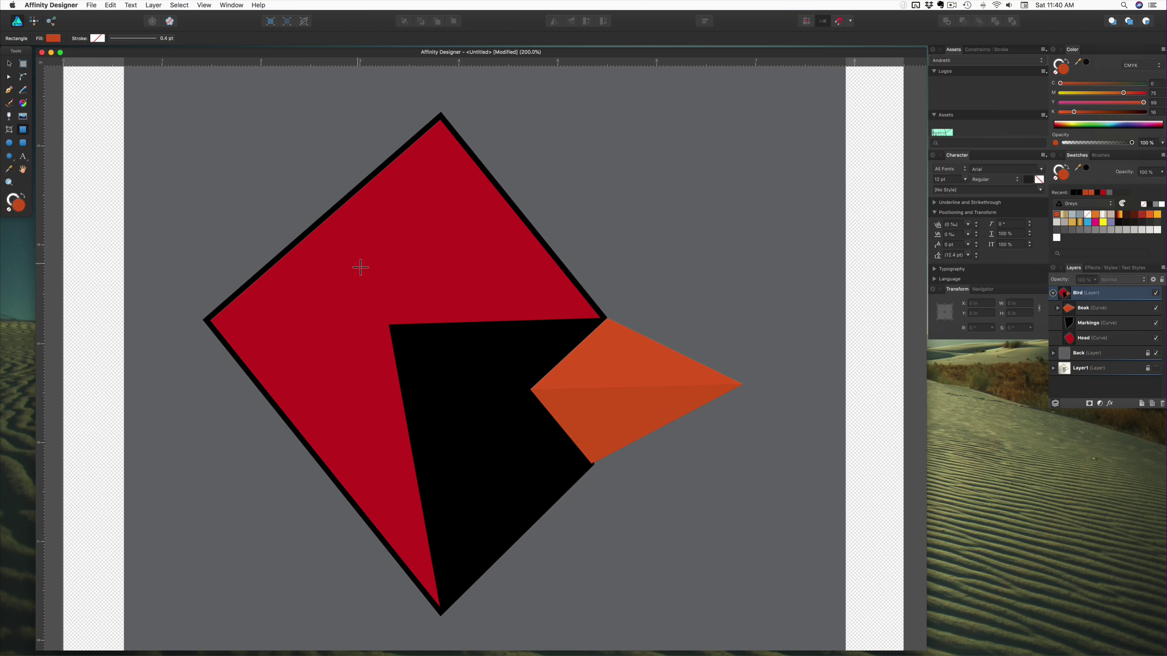
left_click_drag(386, 287, 757, 634)
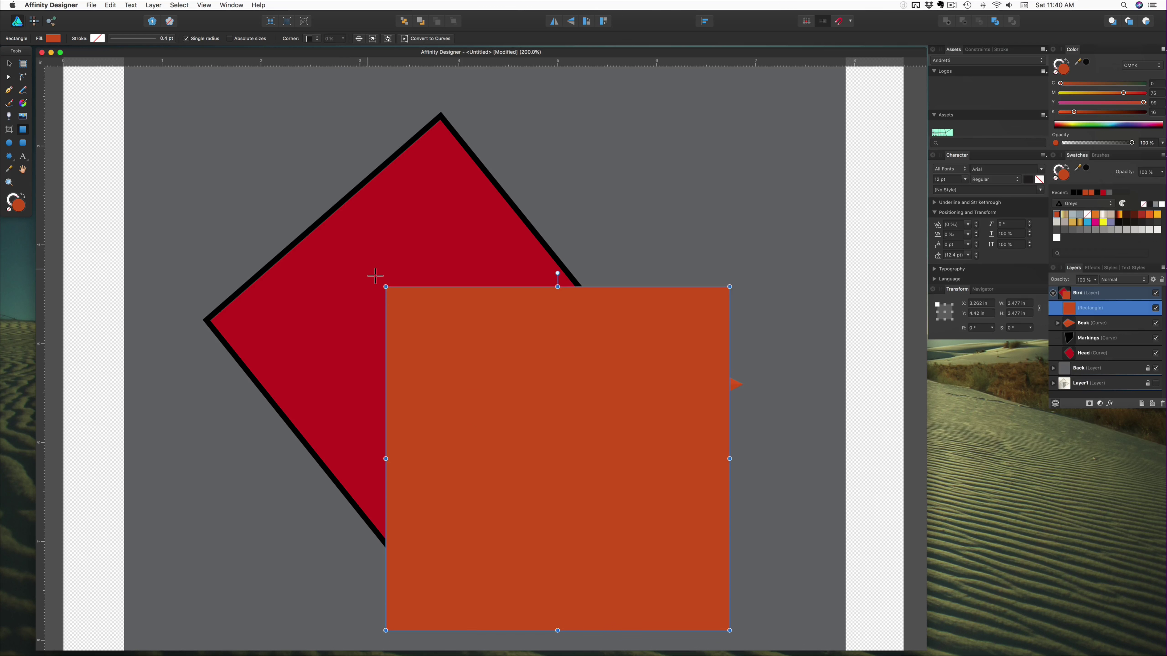
left_click_drag(373, 282, 318, 429)
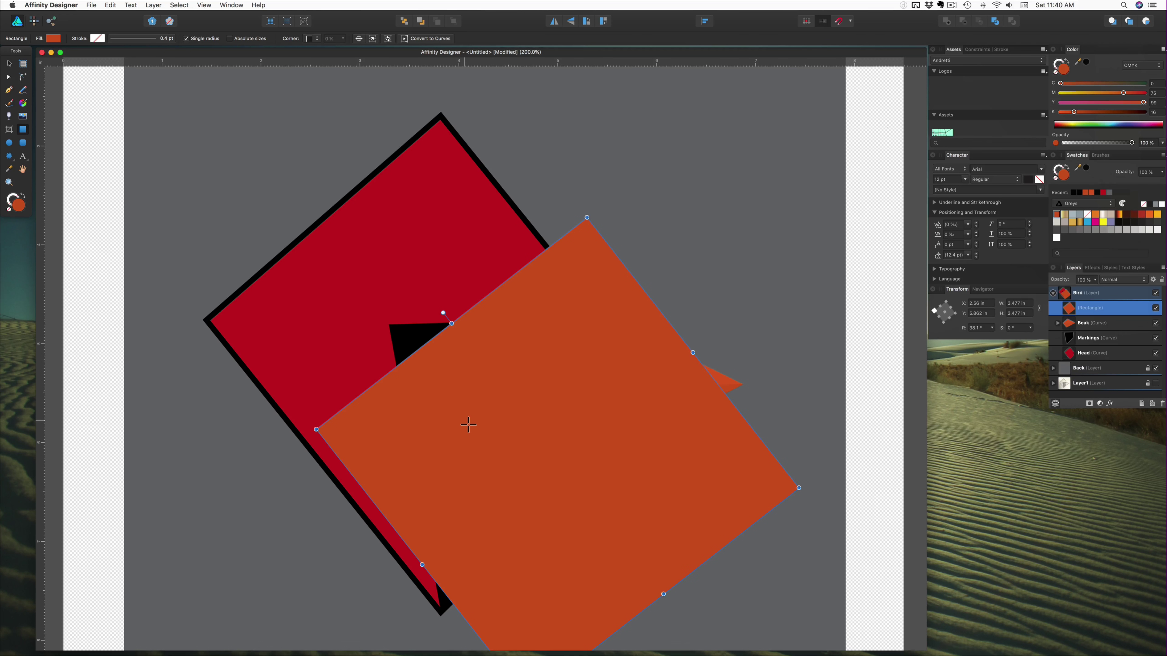
left_click_drag(469, 425, 592, 541)
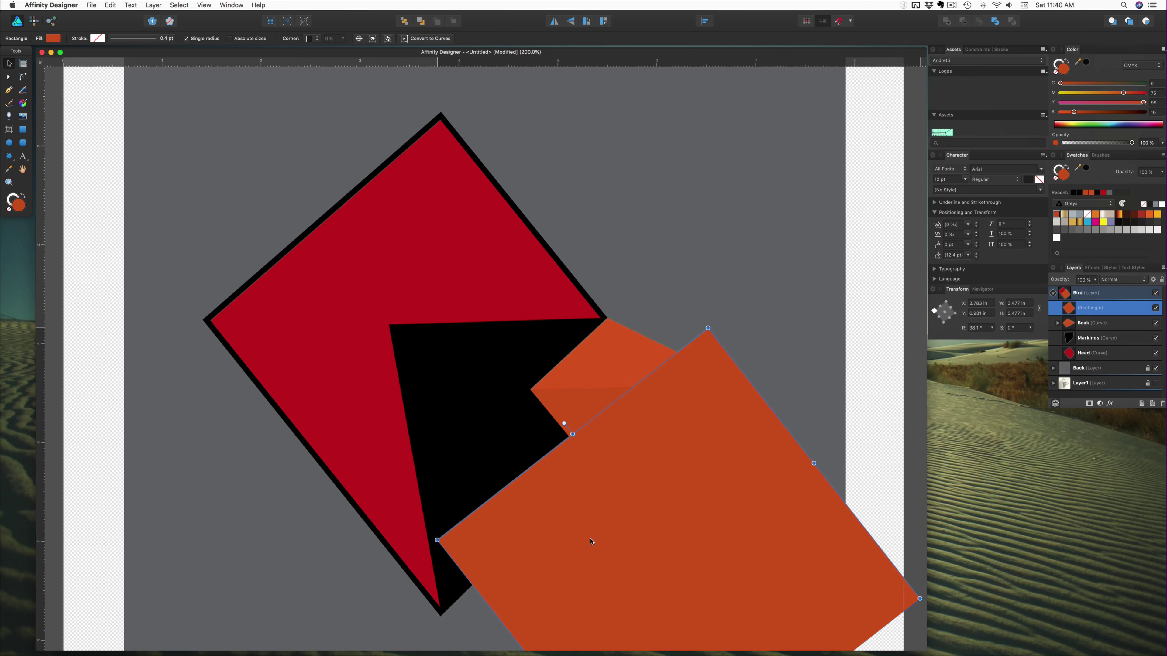
Step: Duplicate the Head curve, hide the upper copy and select the lower Head curve
left_click_drag(1108, 359, 1142, 402)
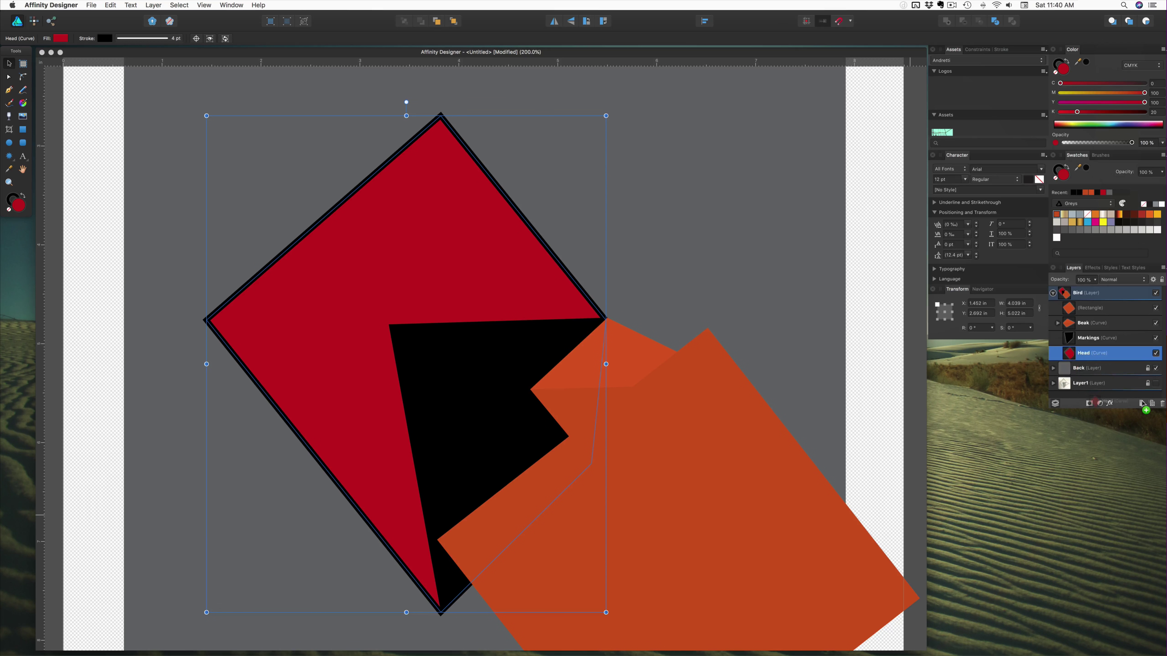
key("super+j")
left_click(1155, 353)
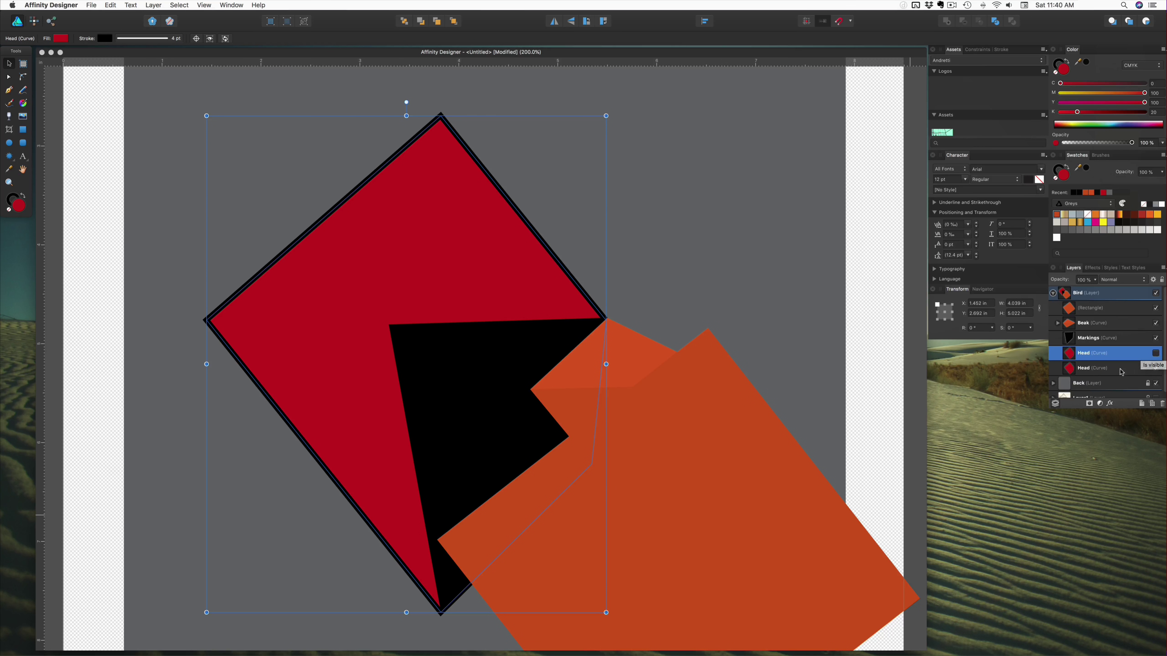
left_click(1139, 368)
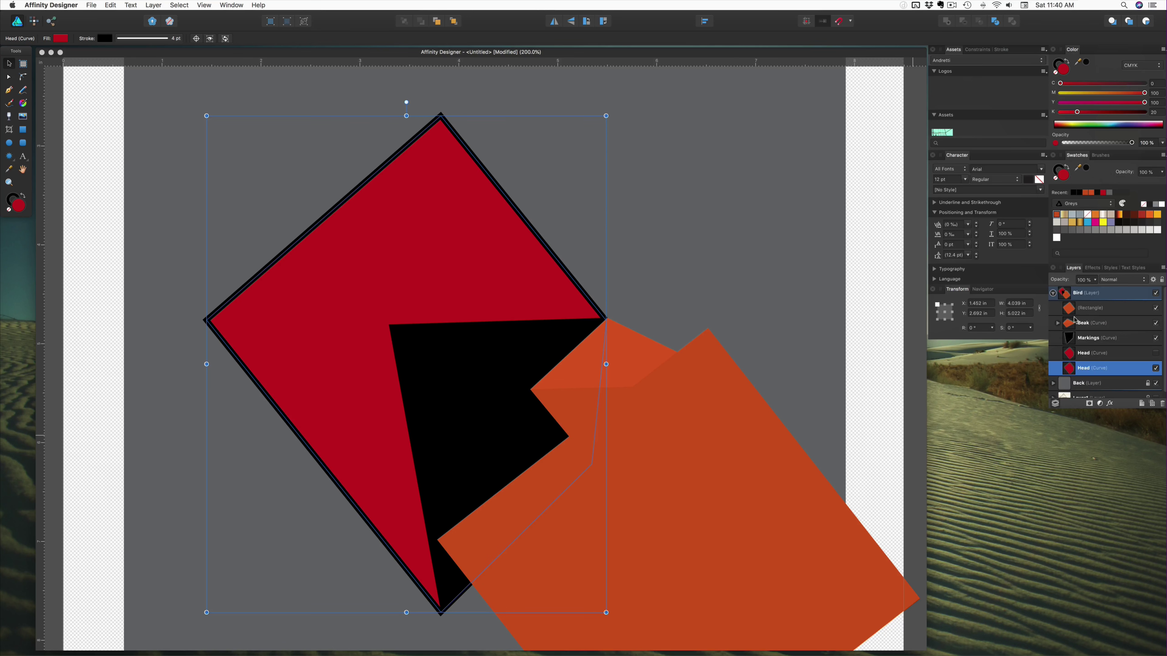
Step: Place the square behind both Head curves and recolour its fill blue
left_click_drag(1110, 311, 1056, 381)
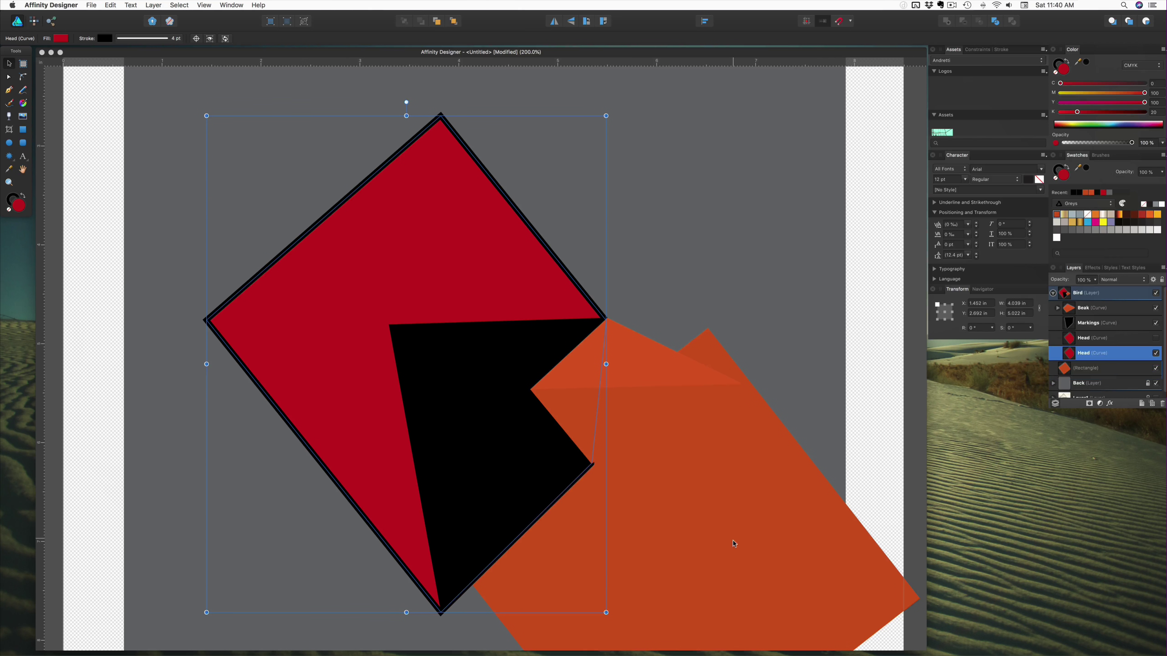
left_click_drag(731, 567, 477, 365)
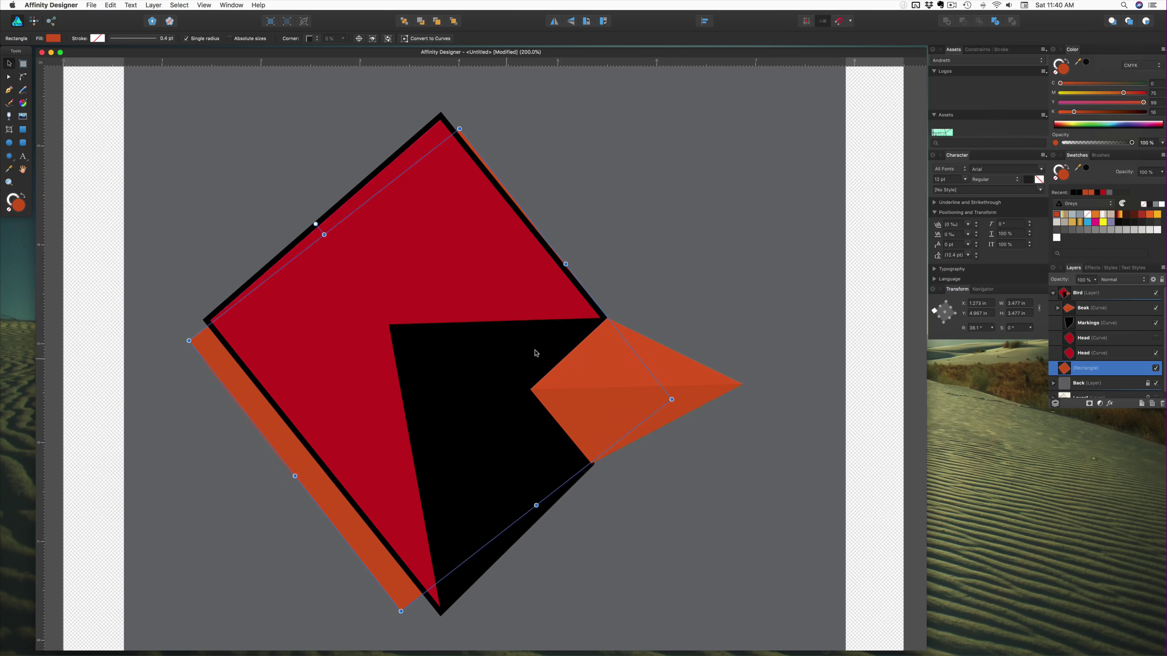
left_click(1135, 84)
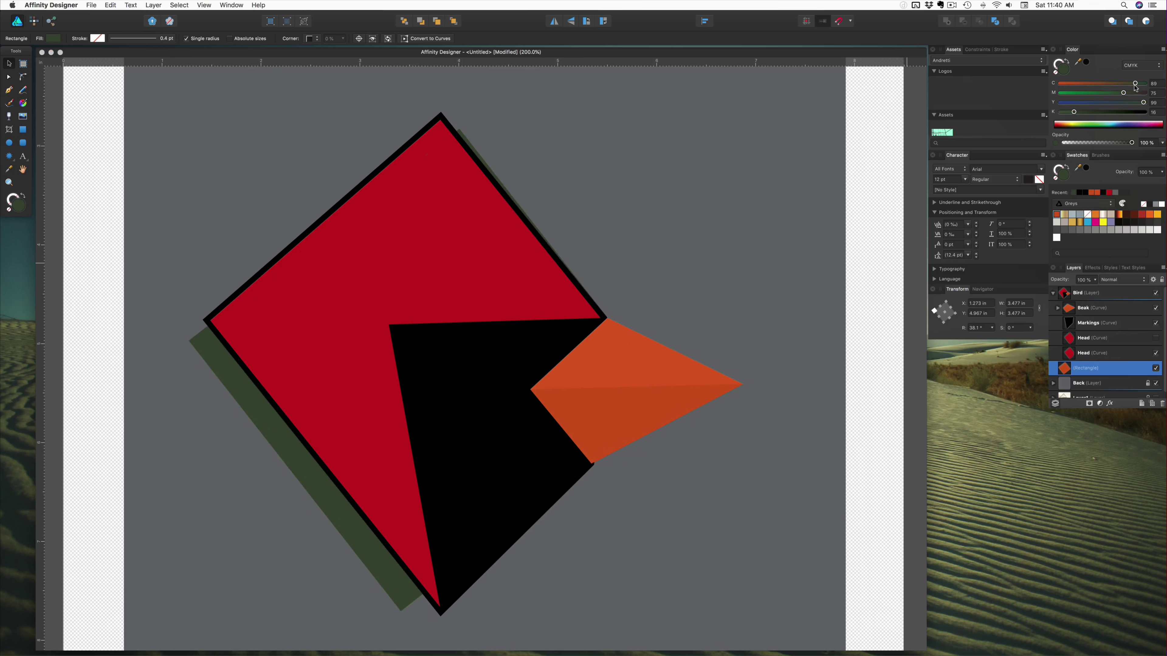
left_click(1082, 92)
left_click(1067, 103)
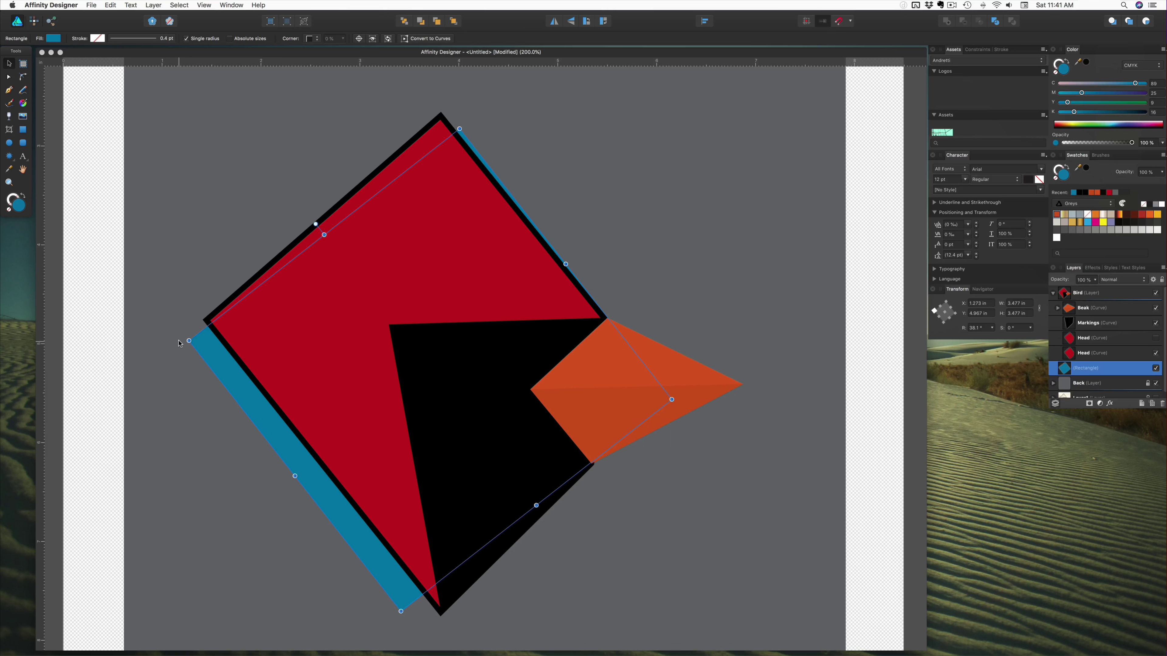
Step: Rotate the blue square to about 38.9° and align its upper corner with the head's top corner
left_click_drag(185, 340, 186, 344)
left_click_drag(259, 414, 243, 401)
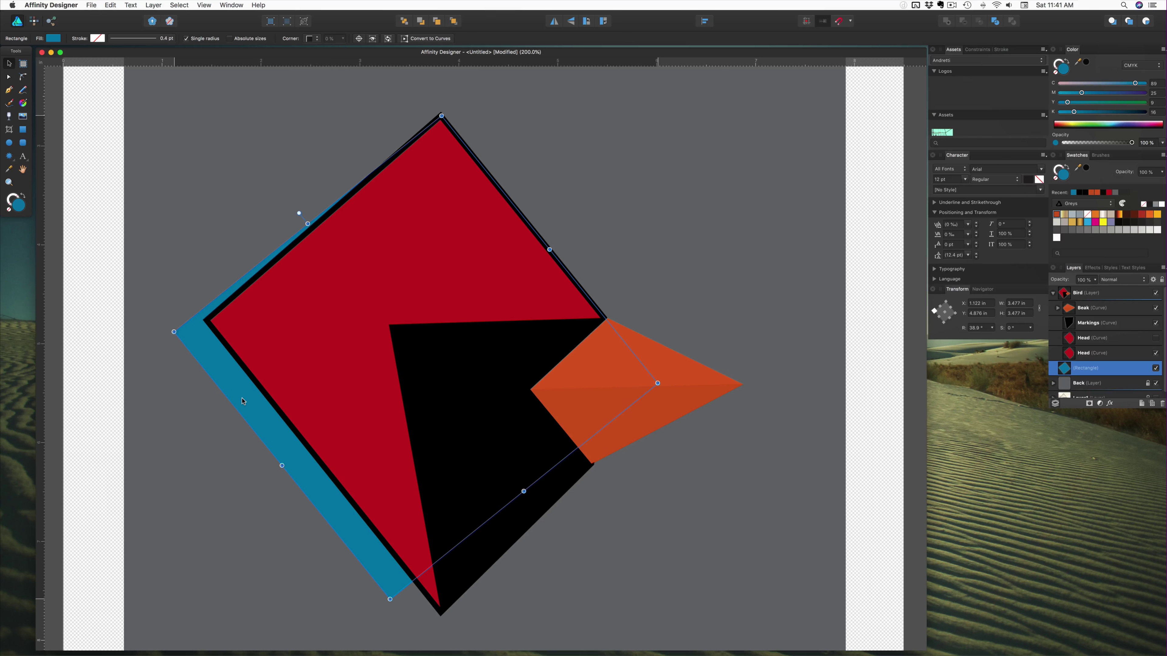
left_click_drag(243, 402, 243, 402)
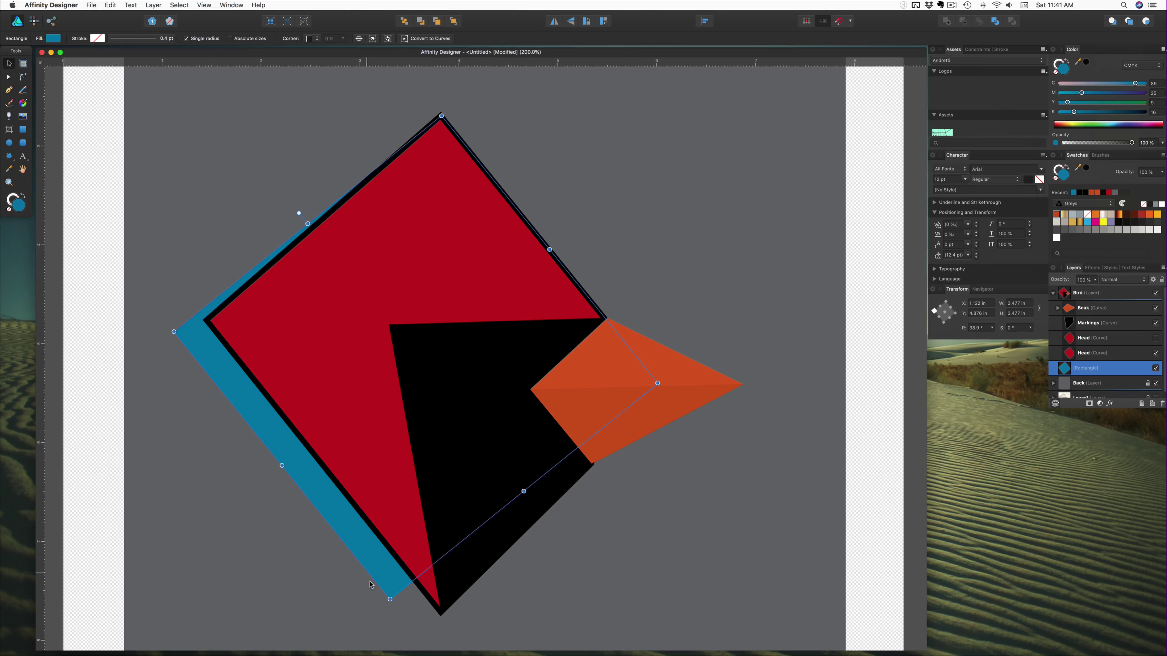
Step: Enlarge the blue square to about 3.83 in and rotate it to about 43.8°, aligned with the head's edge below the beak
scroll(388, 601, "down", 5)
left_click_drag(389, 476, 385, 532)
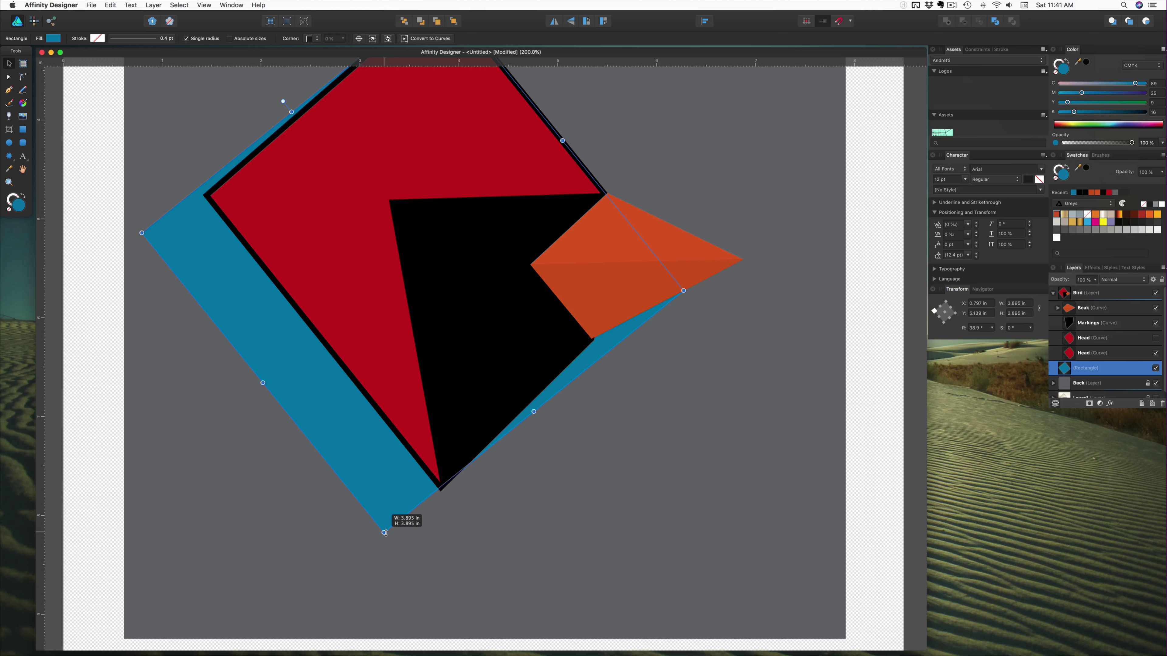
left_click_drag(385, 533, 384, 524)
left_click_drag(385, 531, 406, 532)
left_click_drag(349, 441, 337, 439)
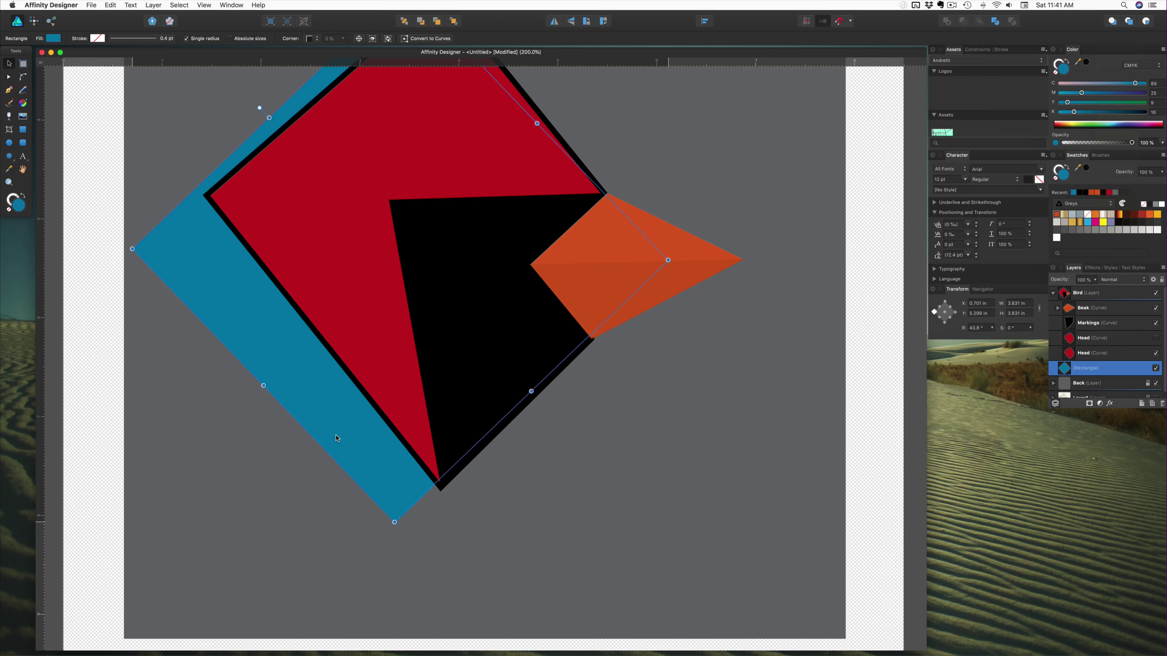
left_click_drag(337, 439, 340, 441)
Step: Move the visible Head curve's rear, bottom and top nodes onto the matching corners of the blue square
scroll(368, 448, "up", 5)
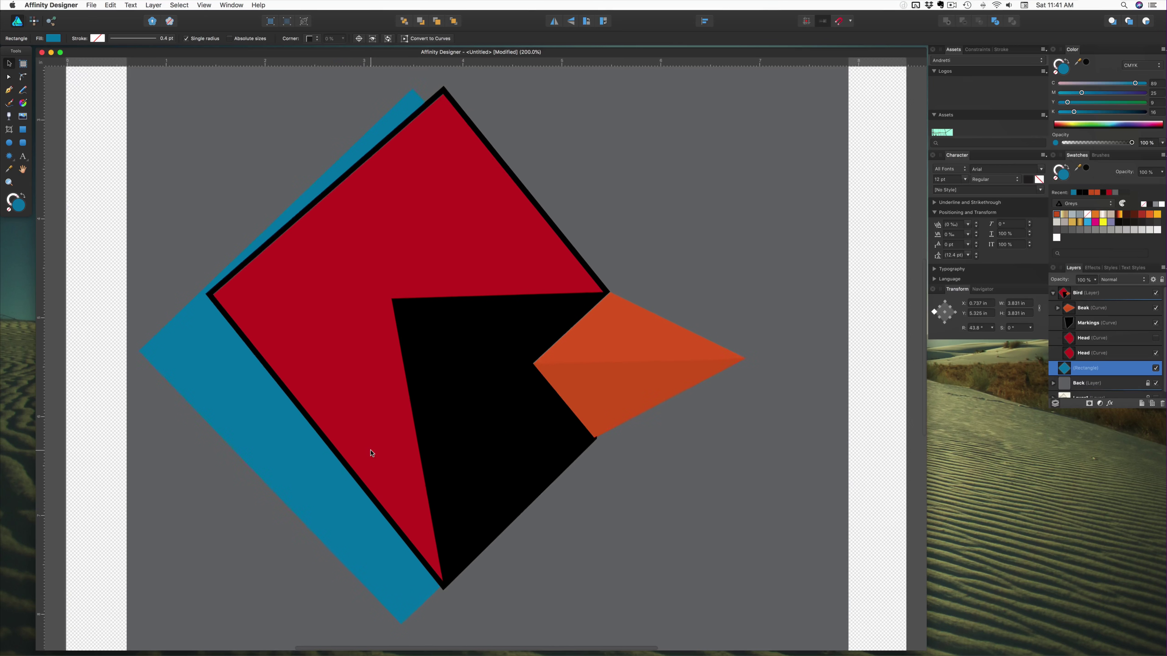
scroll(370, 450, "left", 2)
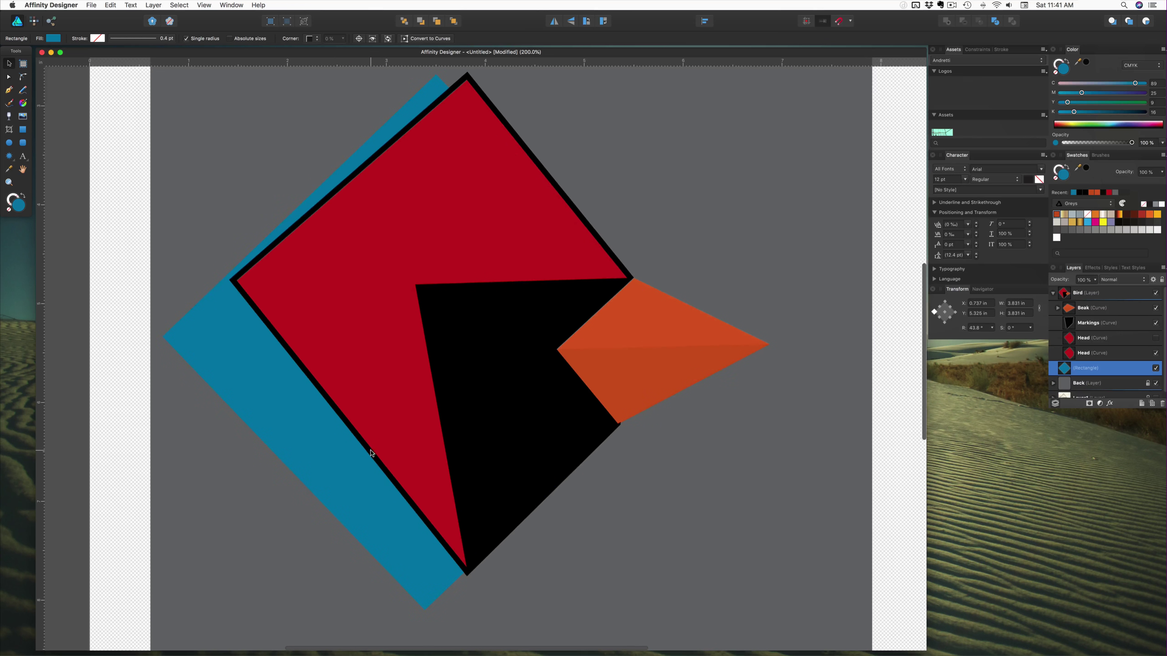
left_click(234, 284)
key("a")
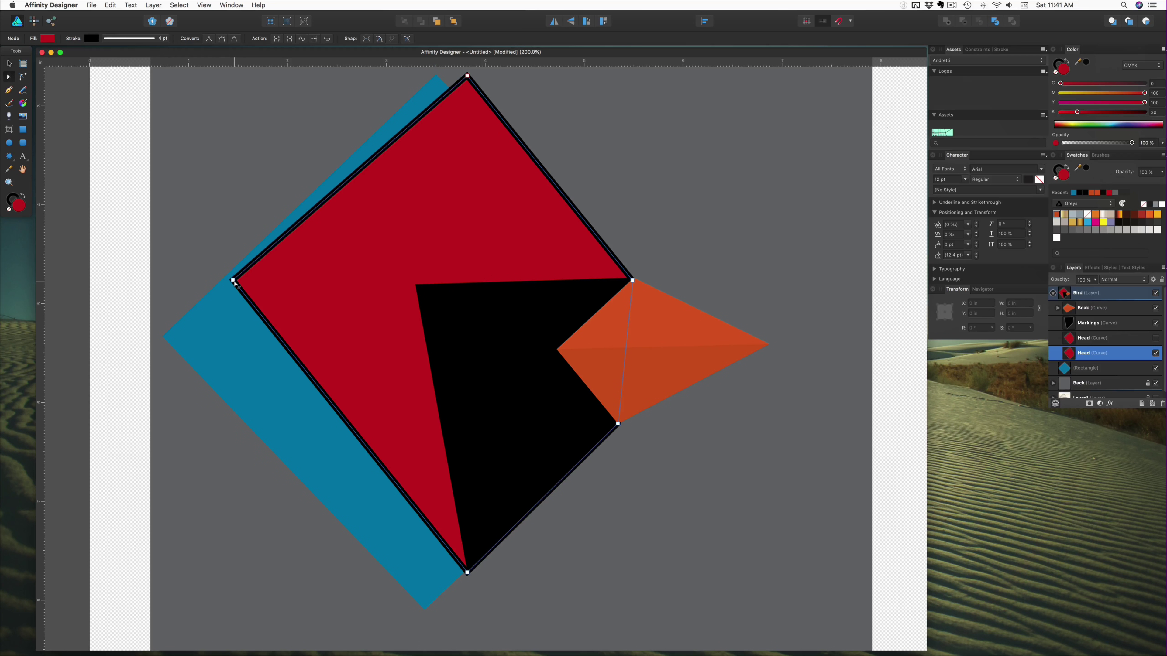
left_click_drag(233, 281, 162, 337)
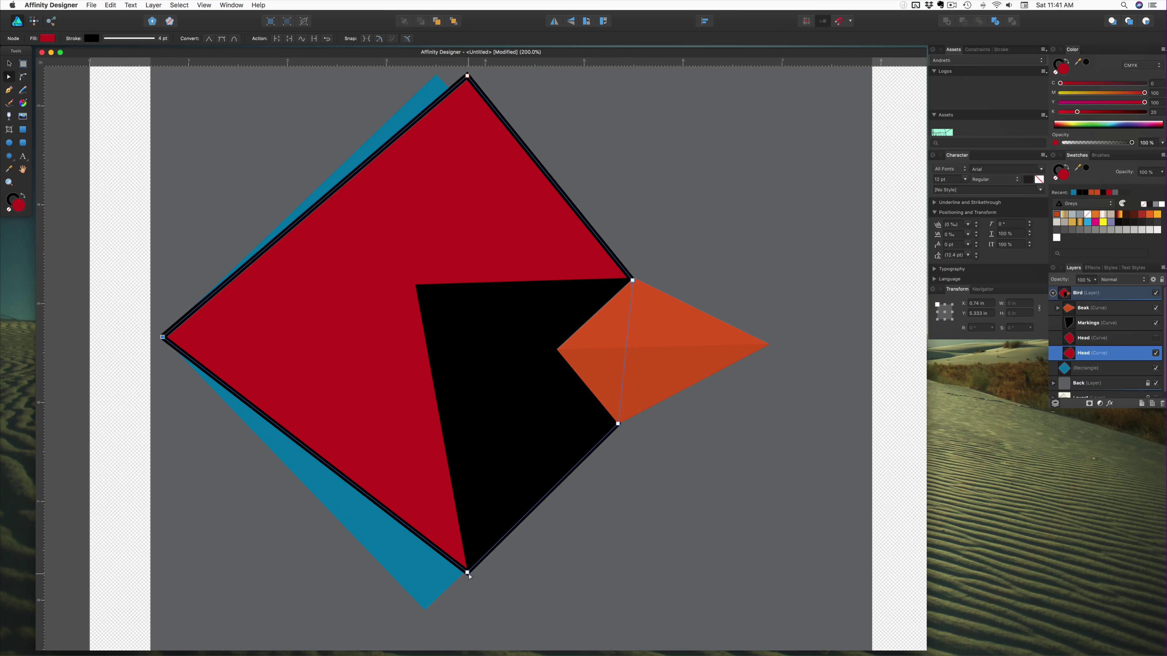
left_click_drag(467, 573, 425, 611)
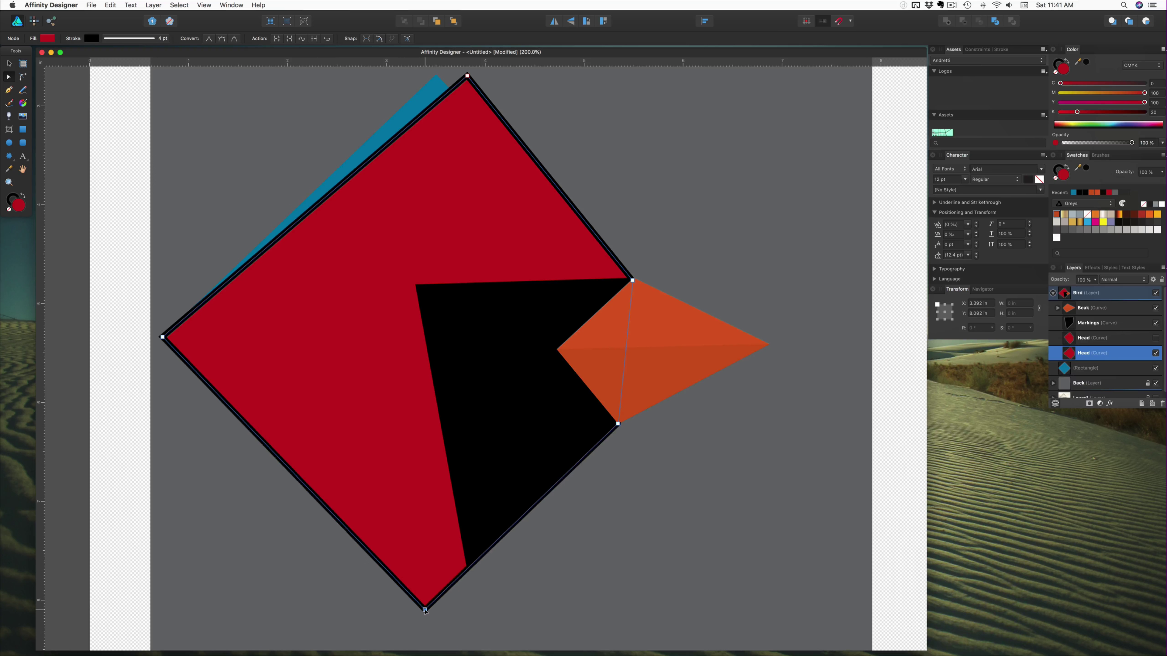
left_click_drag(464, 82, 437, 76)
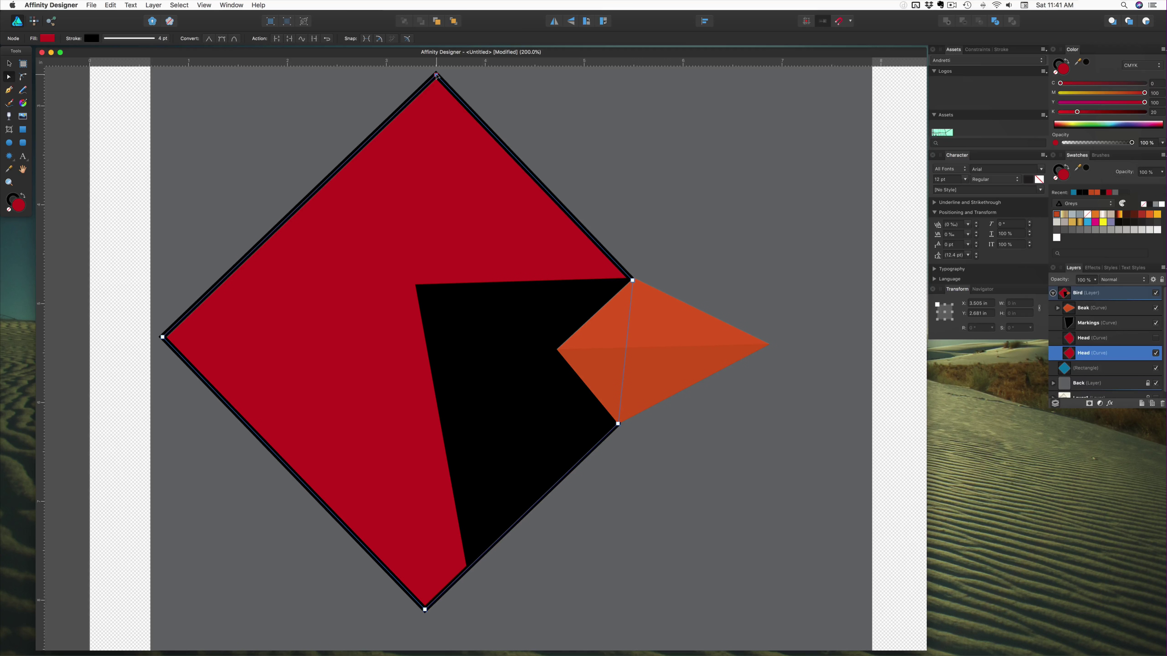
left_click(565, 104)
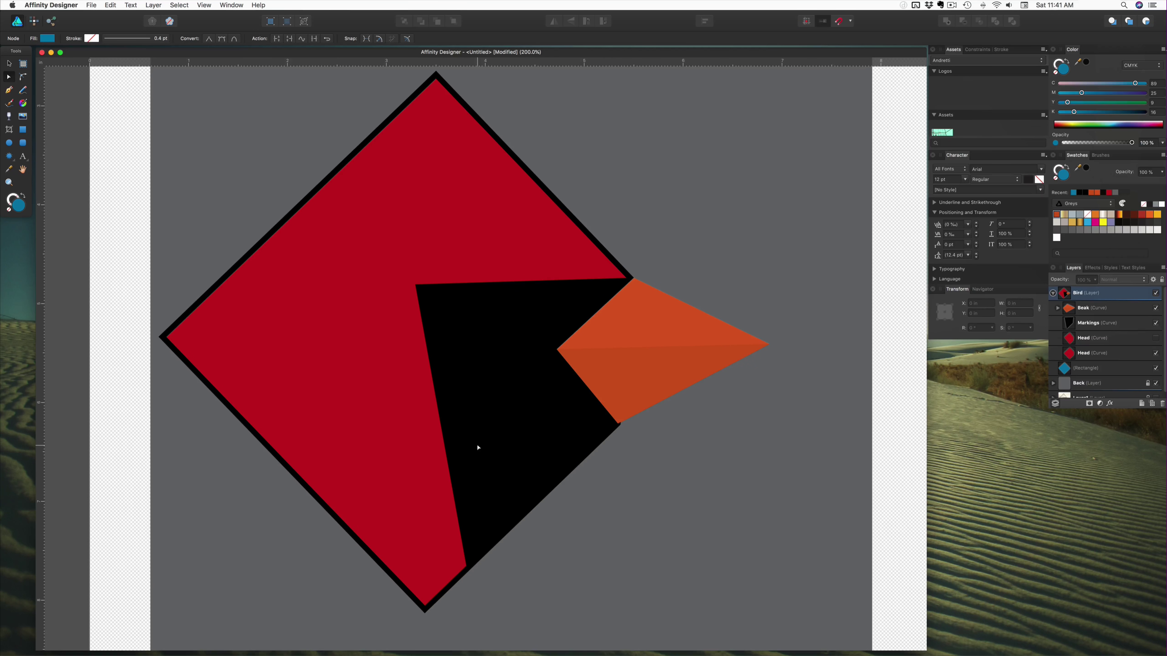
Step: Move the Markings curve's bottom node to the Head's bottom corner and its inner node rearward to about X 2.25 in, Y 4.84 in
left_click(450, 471)
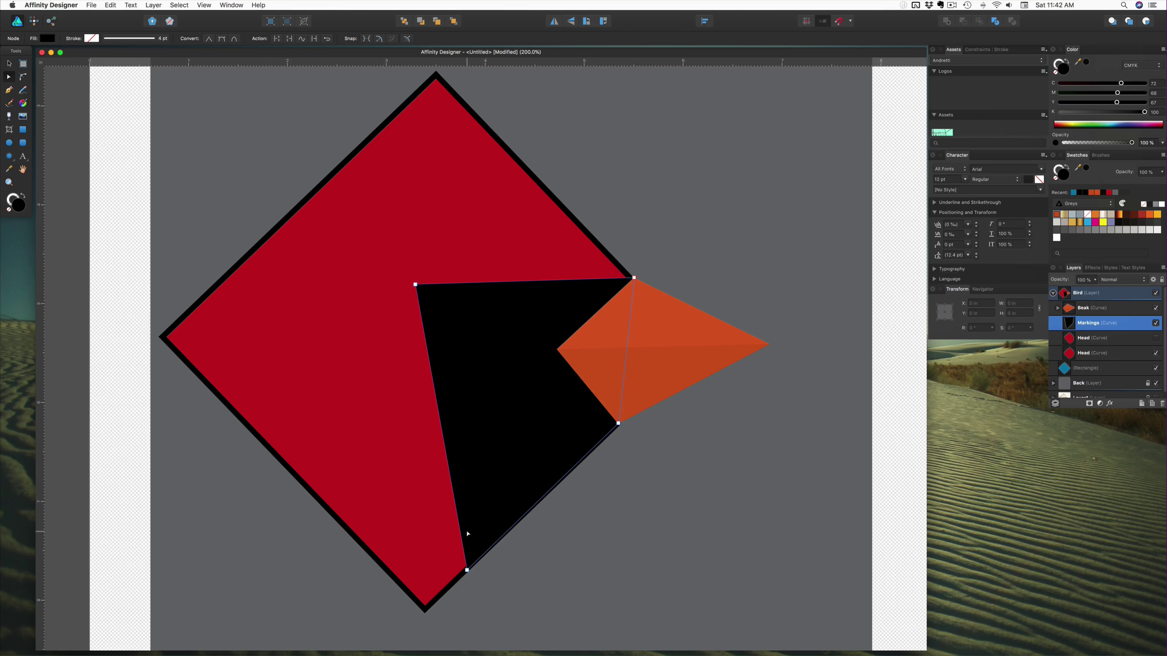
left_click_drag(465, 573, 427, 604)
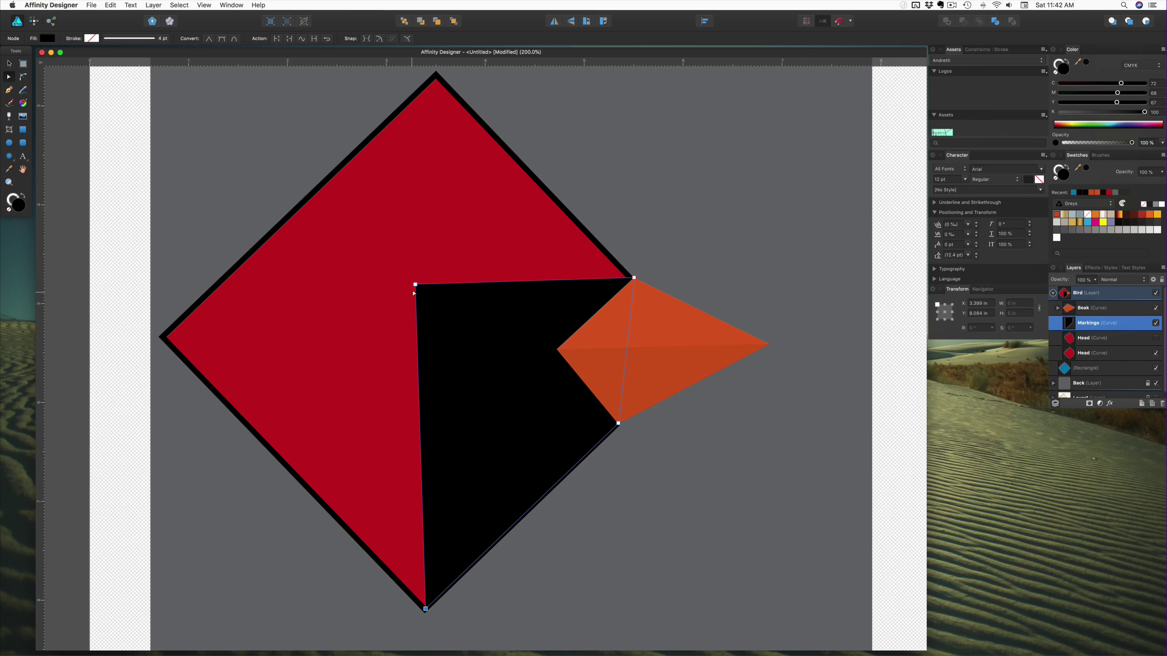
left_click_drag(415, 285, 312, 289)
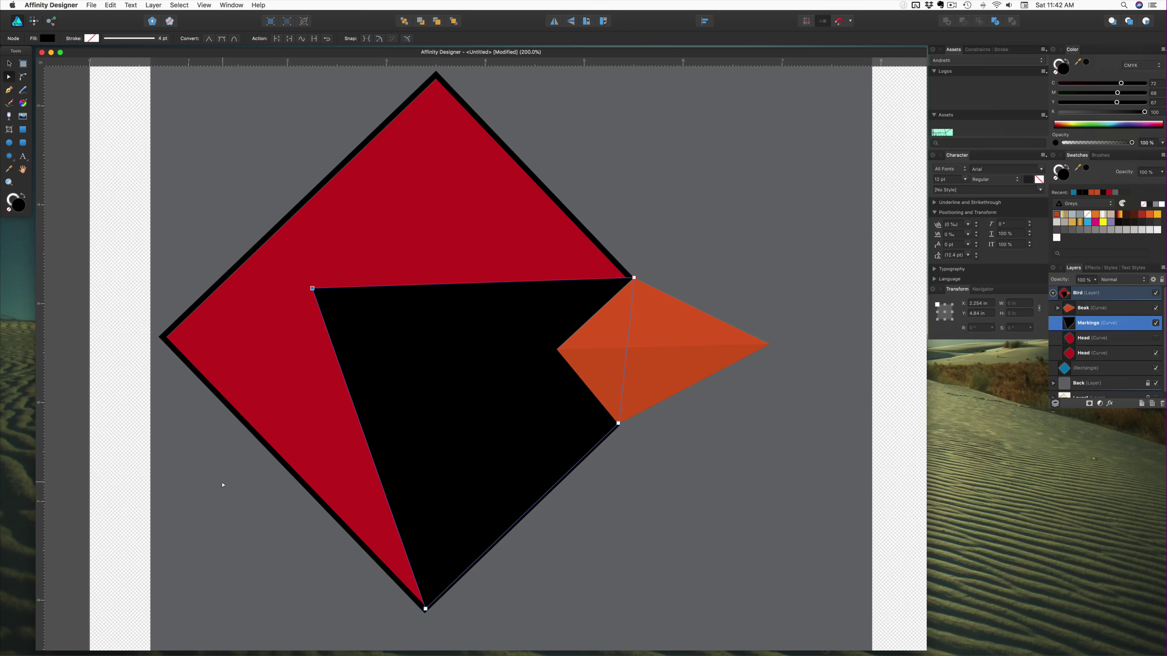
left_click(241, 496)
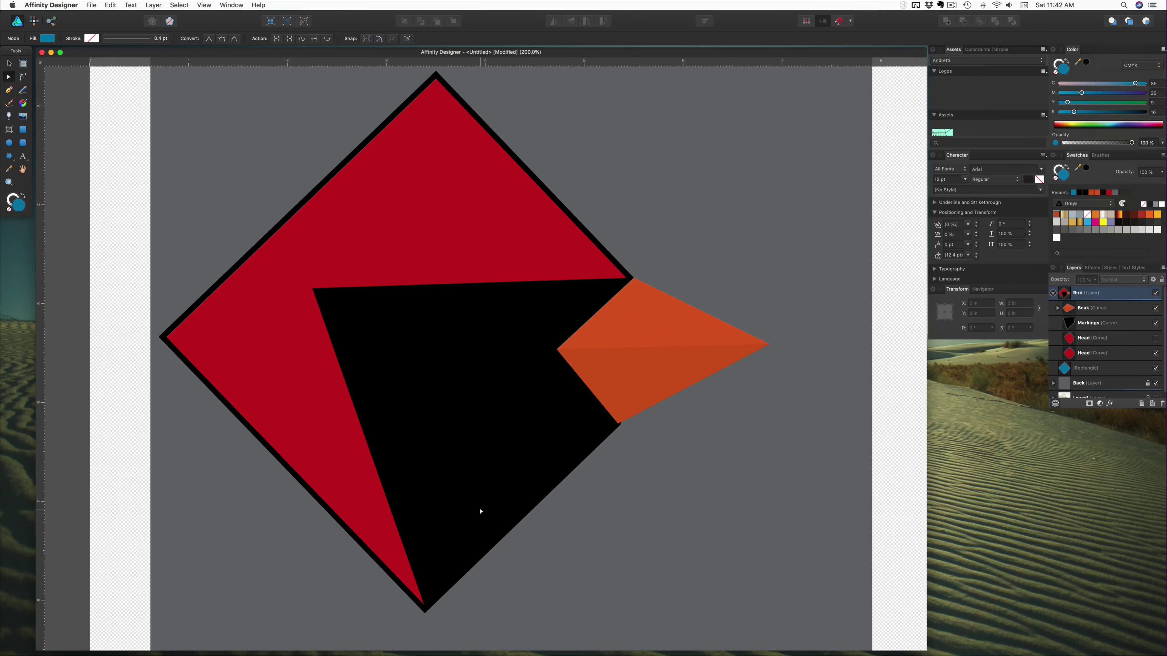
Step: Undo the Markings and Head node moves, remove the blue square, and delete the hidden Head duplicate
key("super+z")
key("super+z")
key("super+z")
key("super+z")
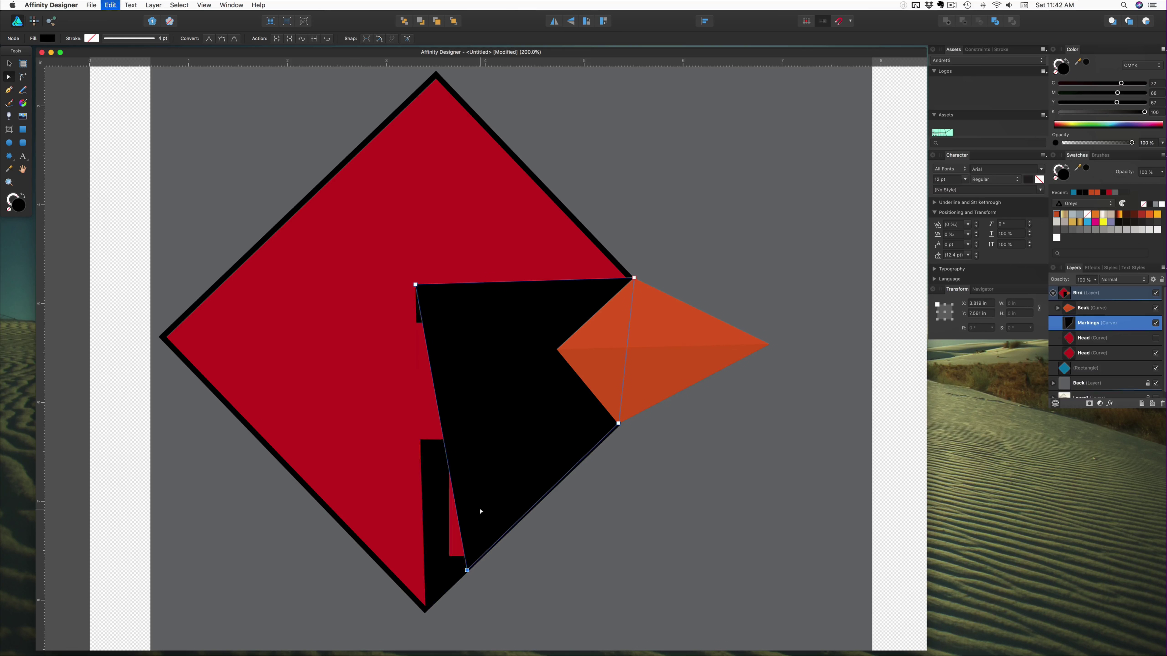
key("super+z")
key("super+z")
key("super+z")
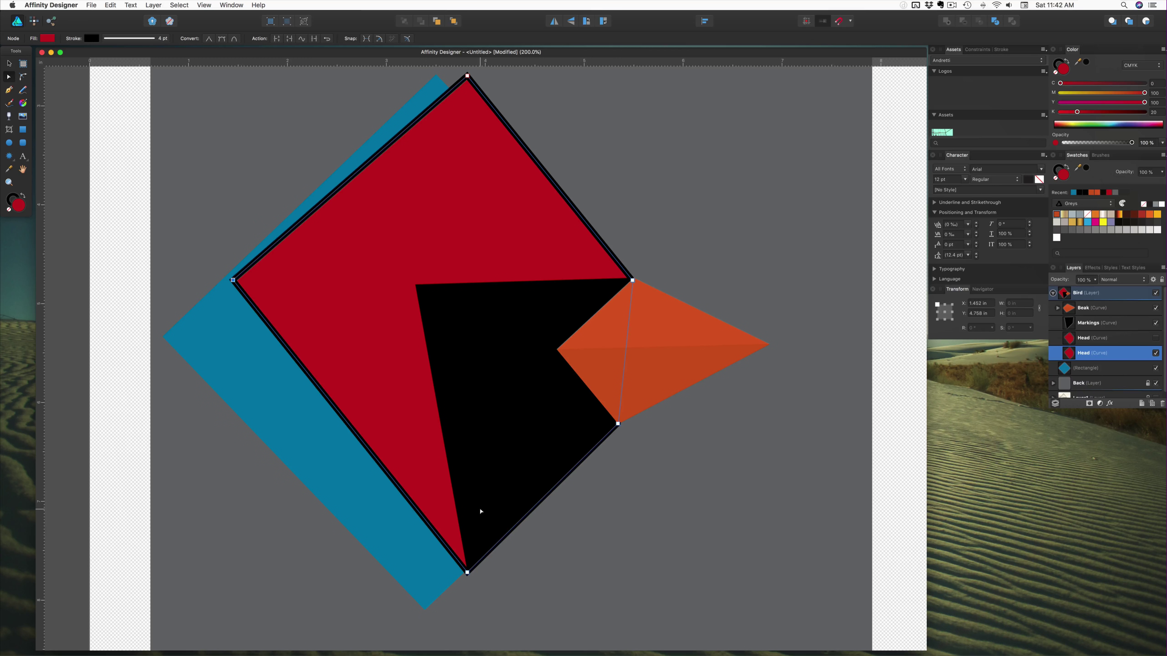
key("super+z")
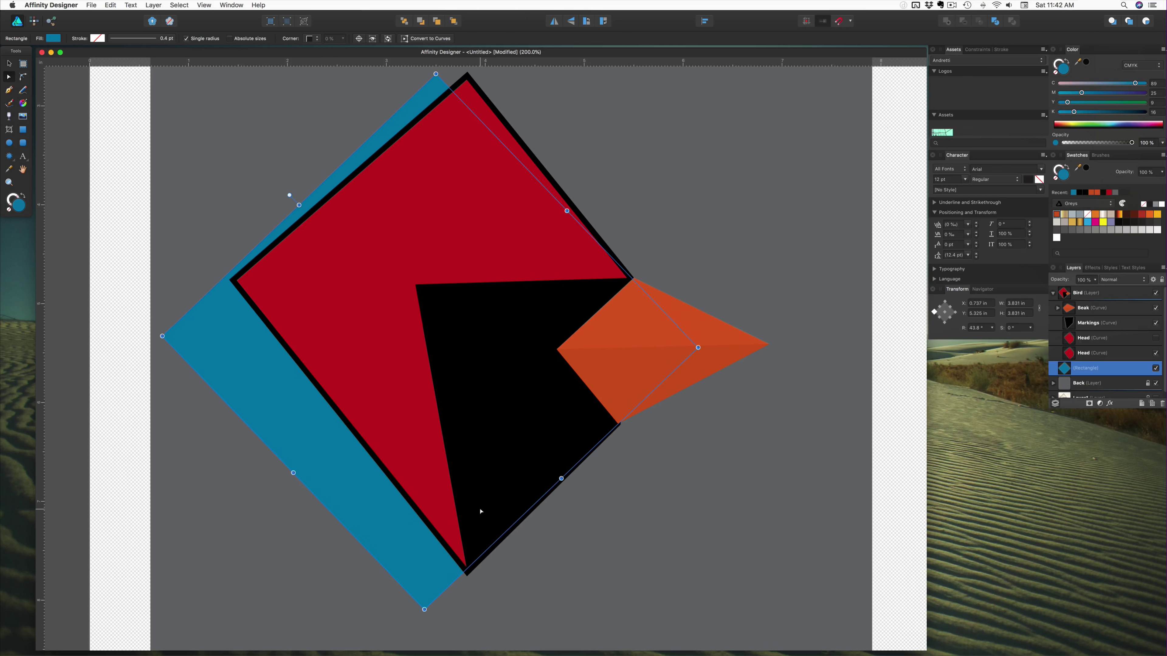
key("super+z")
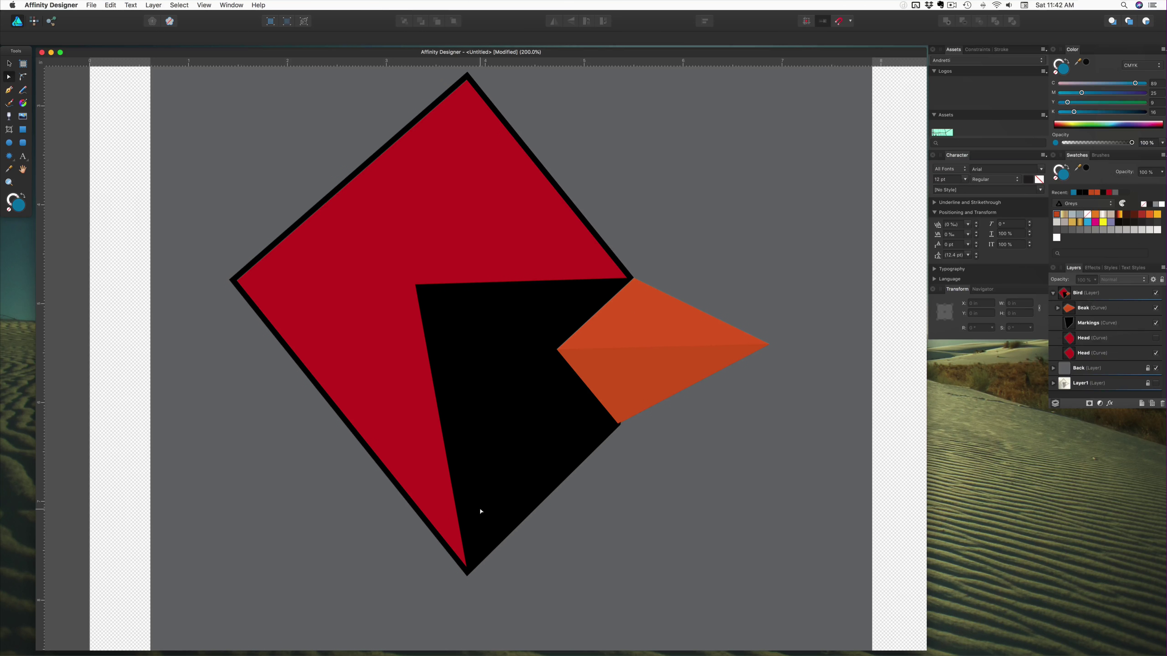
left_click(1114, 343)
left_click(1162, 403)
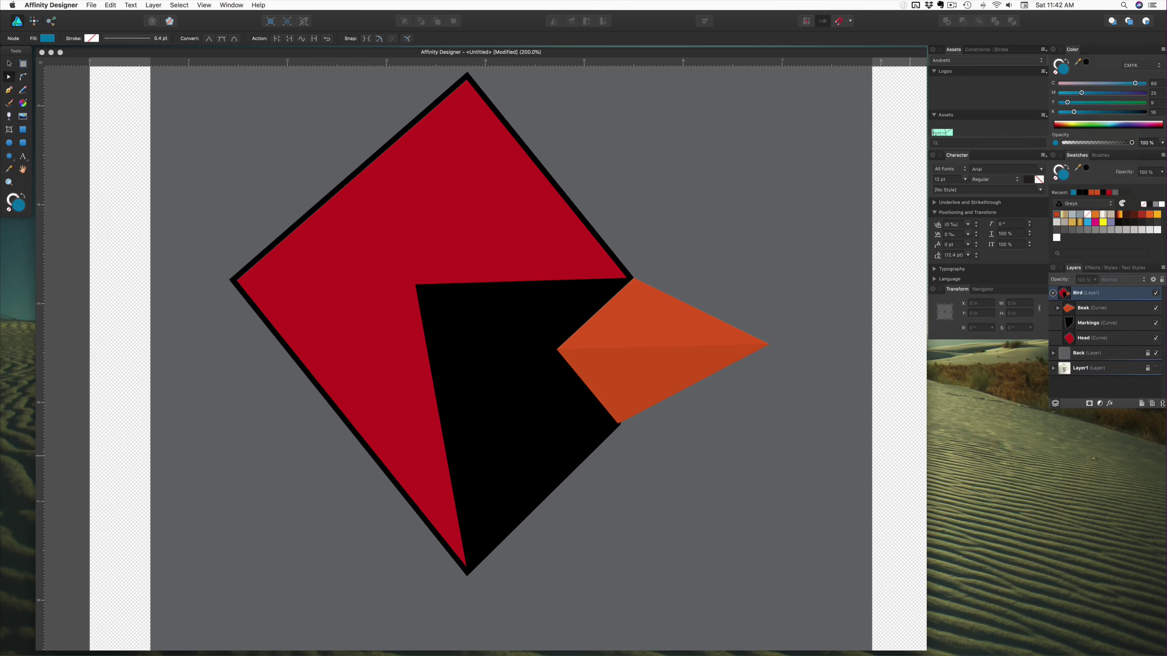
Step: Lower the Head curve's rear corner node slightly, to about X 1.63 in, Y 4.9 in
scroll(248, 399, "up", 2)
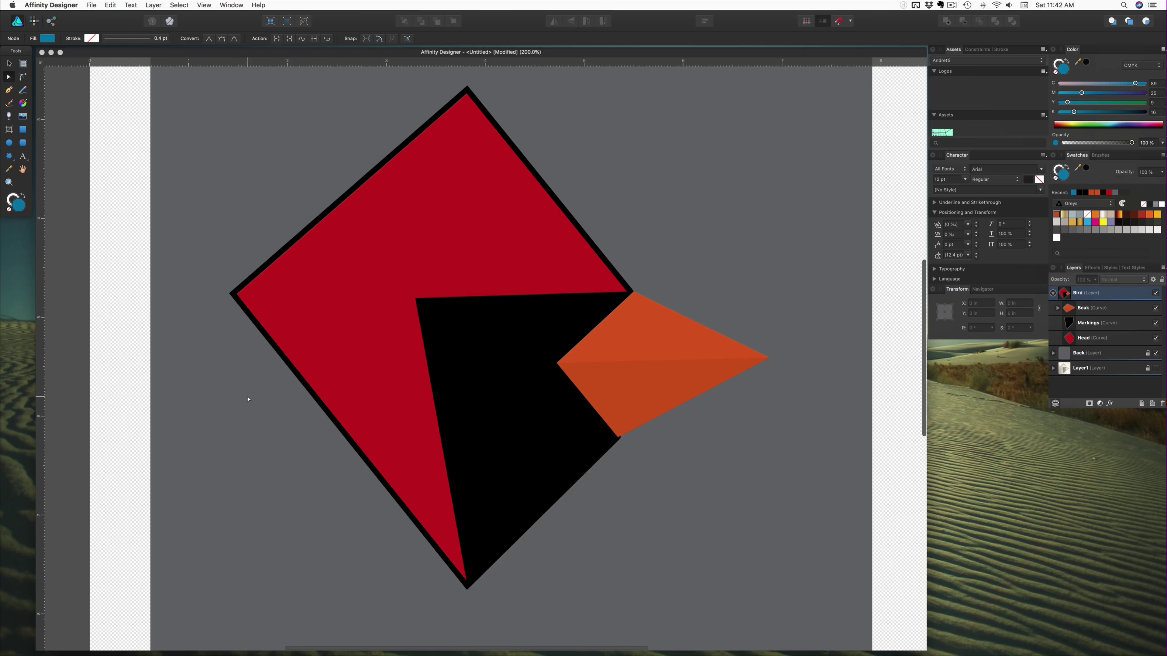
scroll(248, 399, "right", 3)
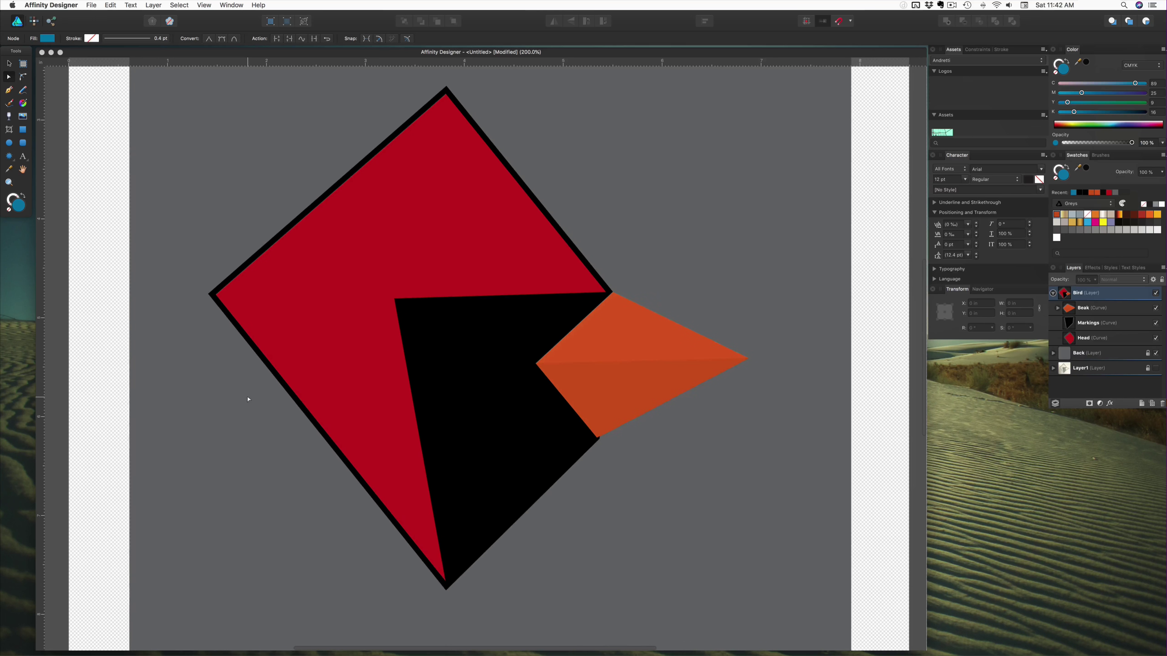
left_click(217, 302)
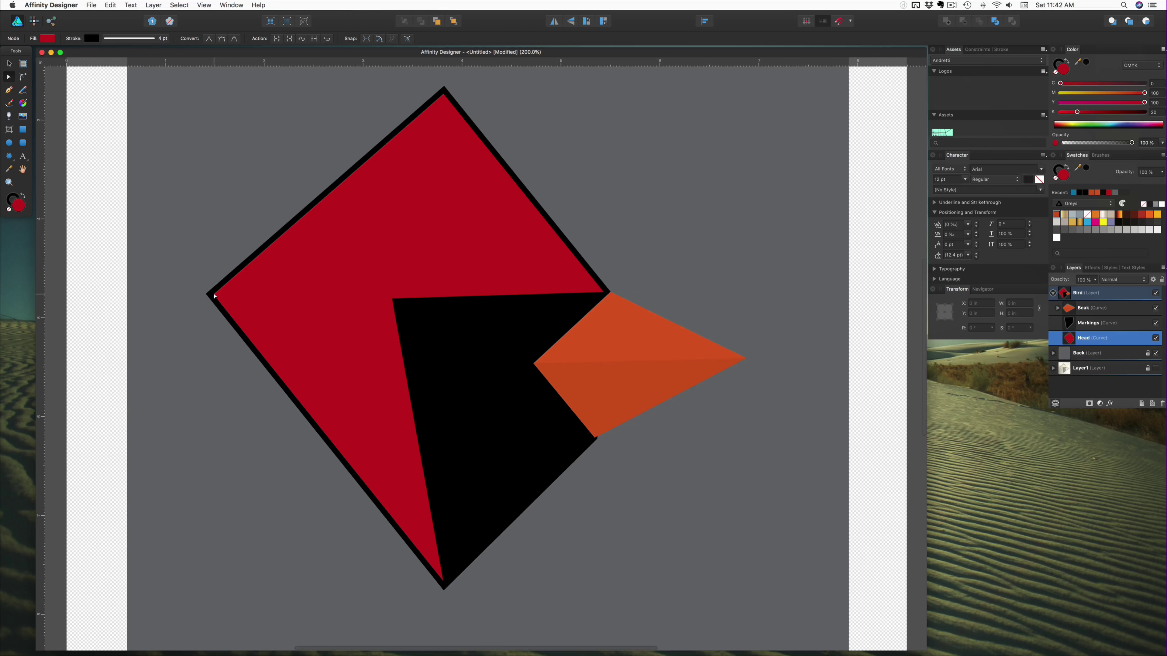
scroll(209, 295, "right", 2)
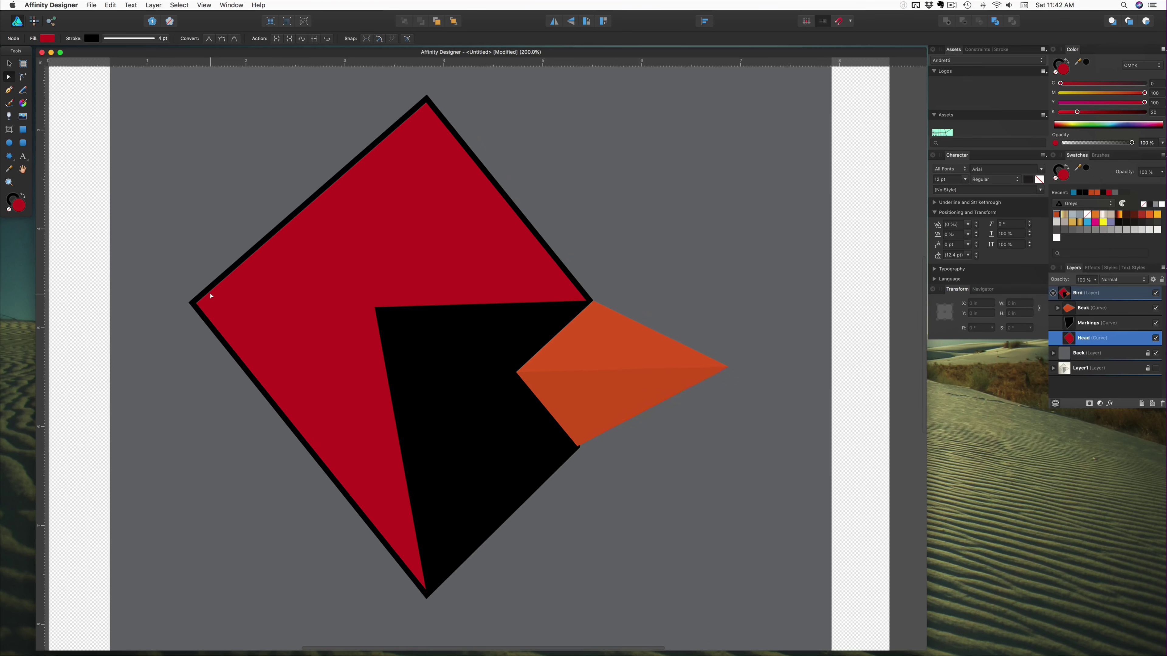
left_click(190, 314)
left_click(192, 306)
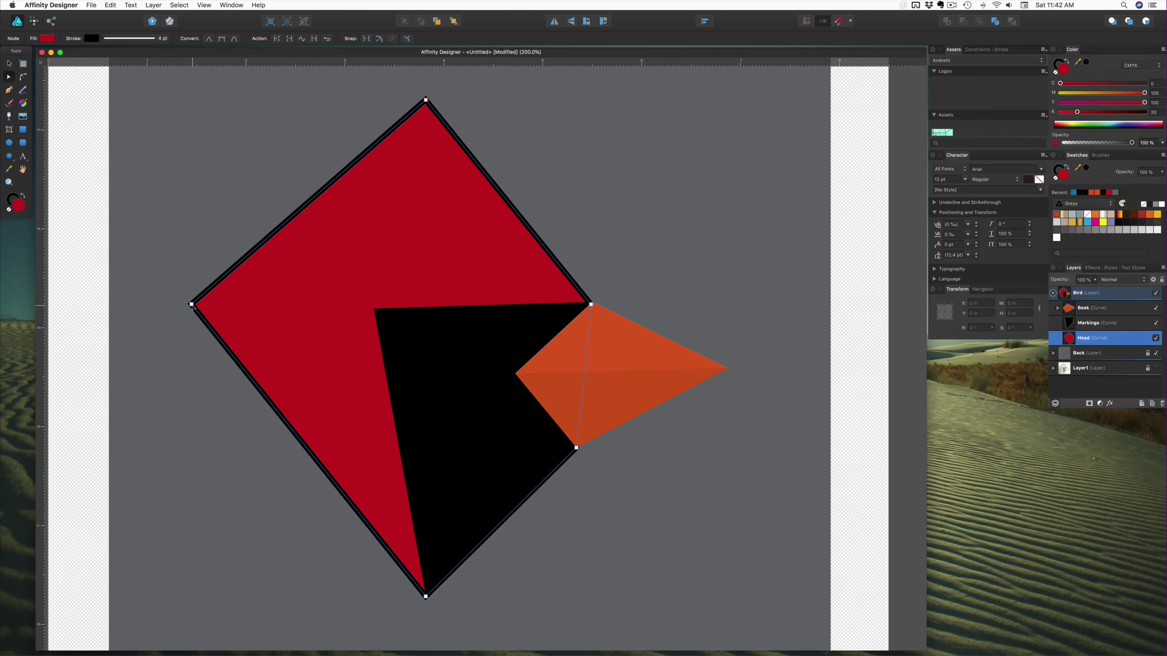
left_click_drag(192, 304, 190, 317)
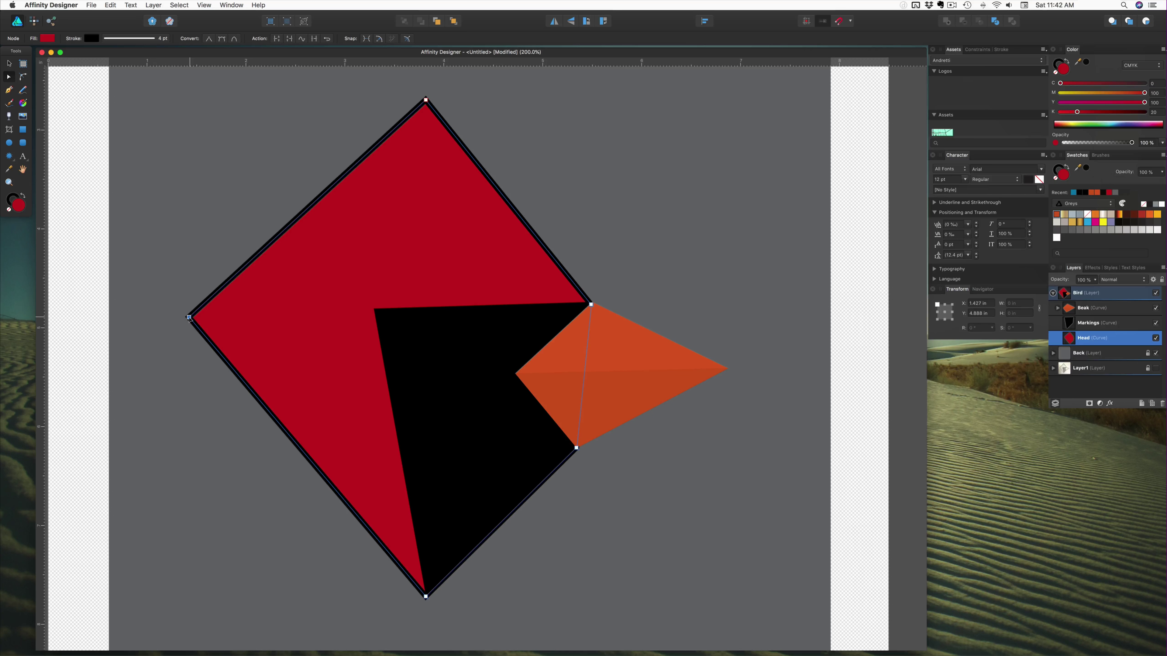
left_click(184, 362)
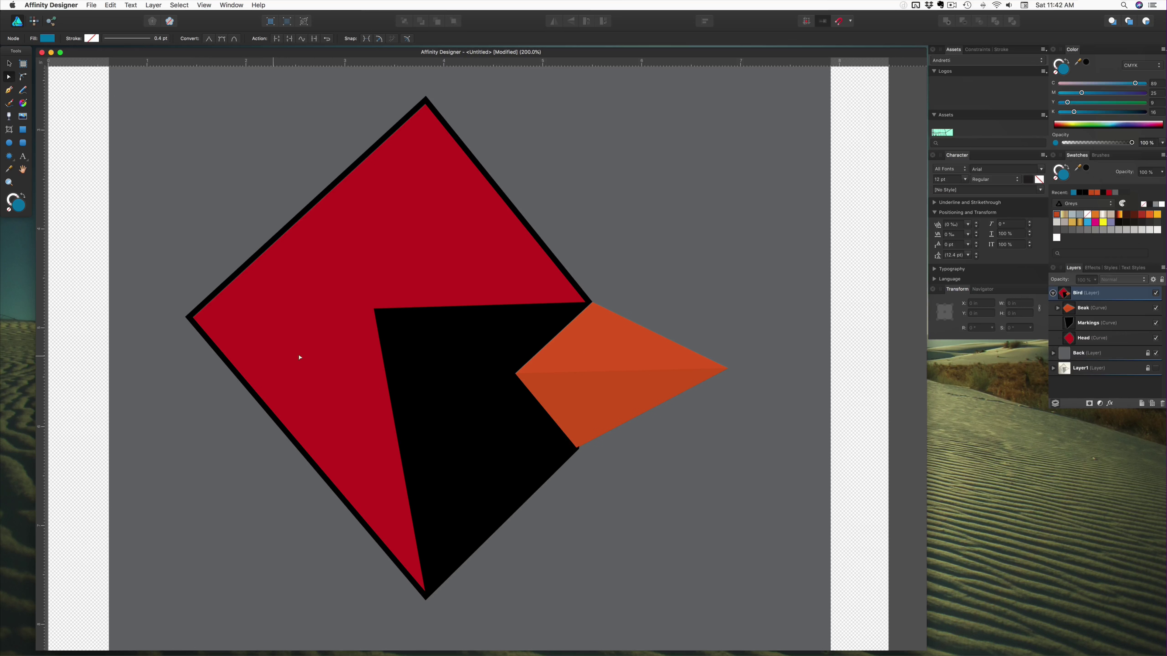
Step: Unlock the Back layer and stretch its grey rectangle to cover the whole page, about 8.53 by 11.08 in
left_click(351, 352)
left_click(351, 351, "alt+super")
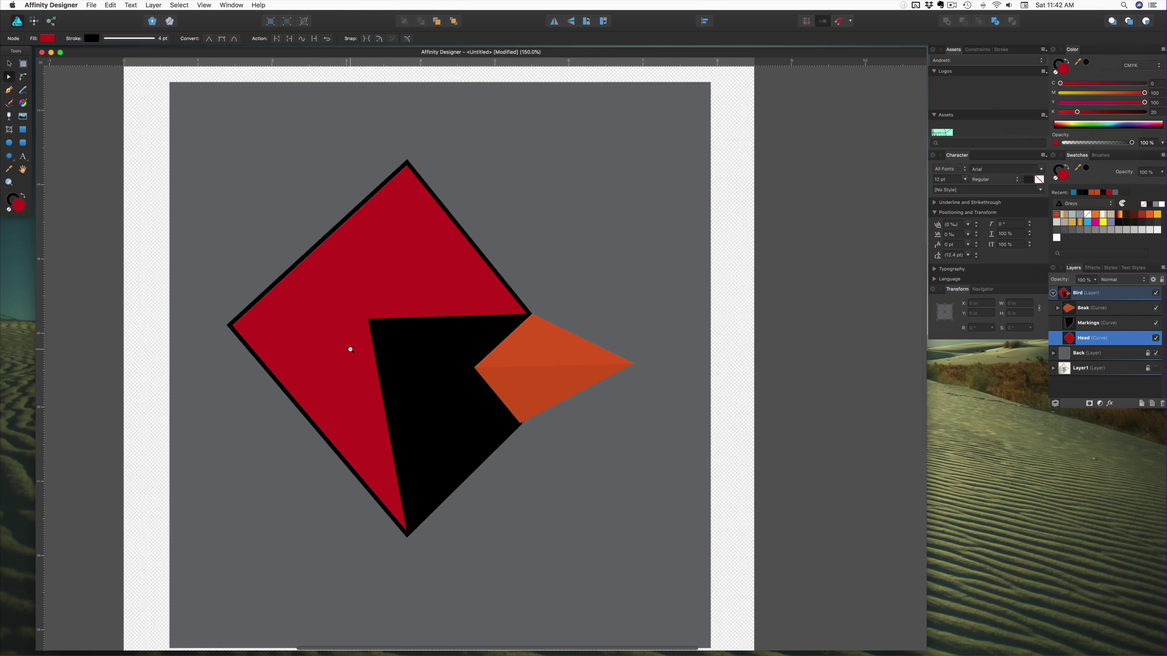
left_click(312, 204)
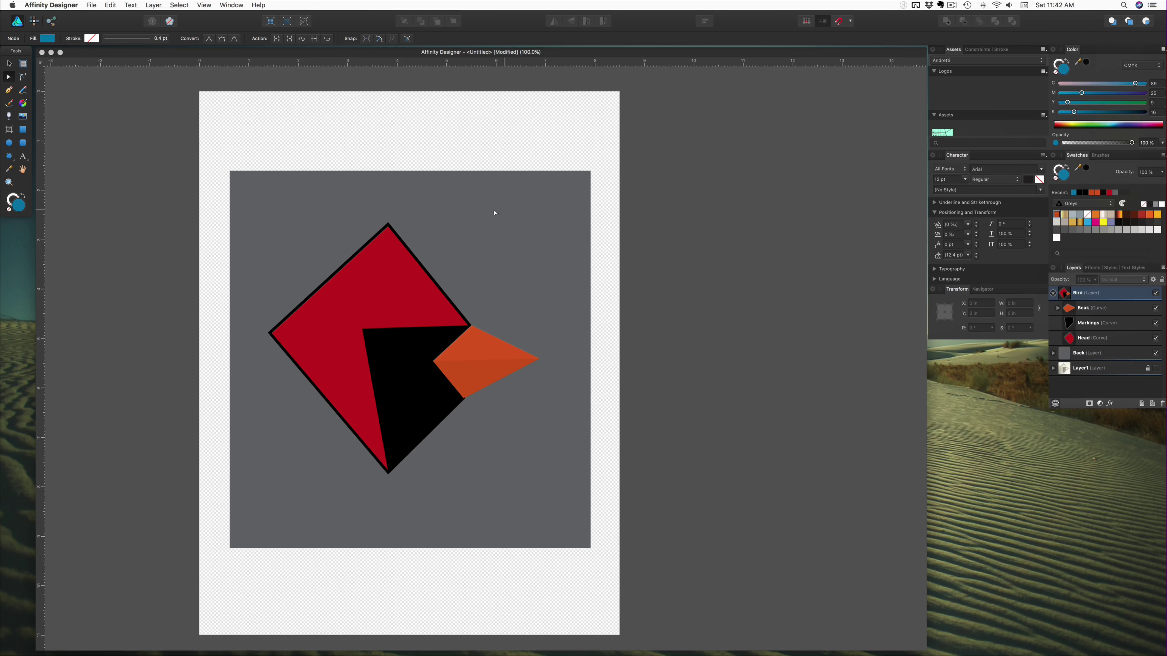
left_click(352, 173)
left_click_drag(410, 171, 408, 88)
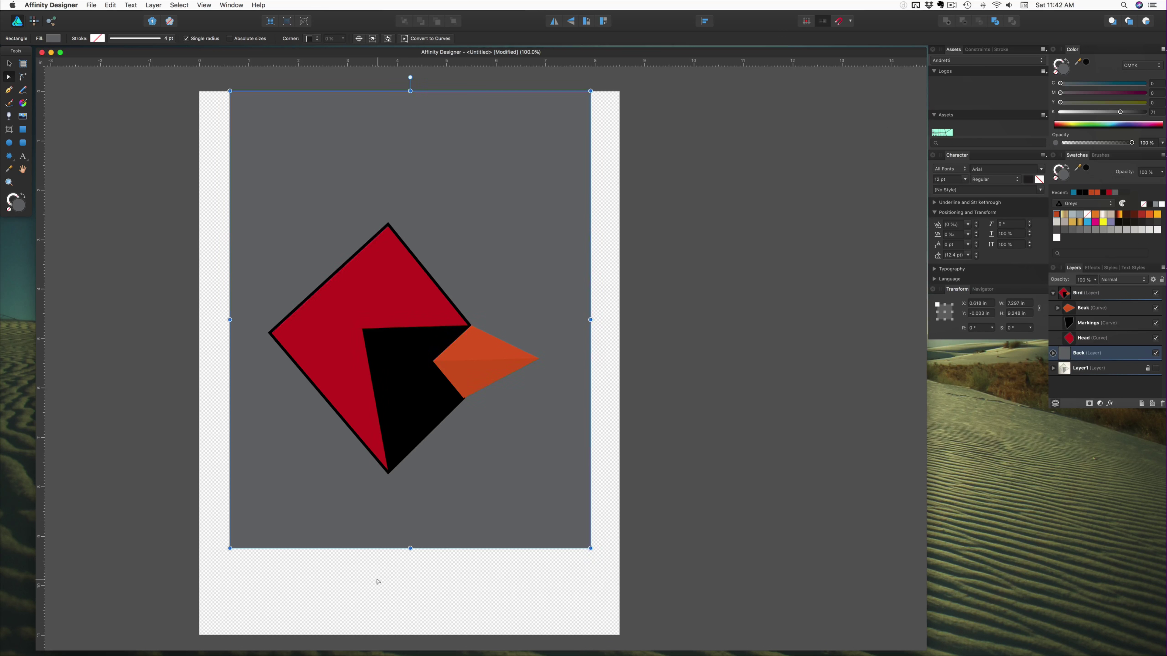
left_click_drag(410, 548, 410, 639)
left_click_drag(230, 361, 199, 361)
left_click_drag(591, 361, 621, 362)
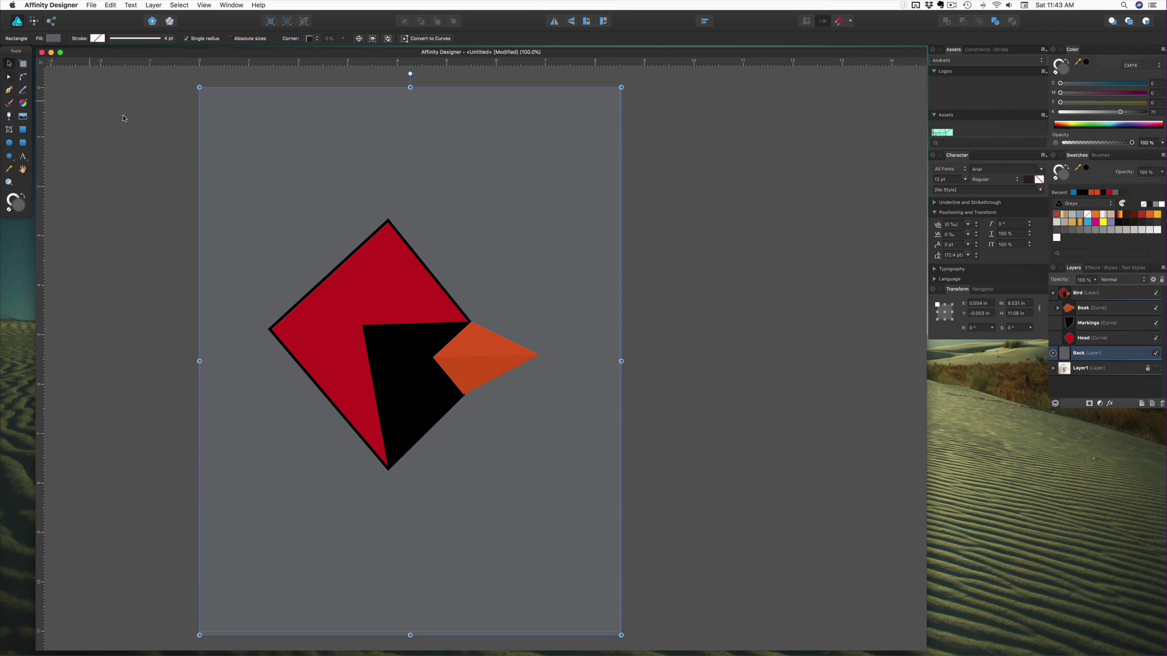
left_click(152, 224)
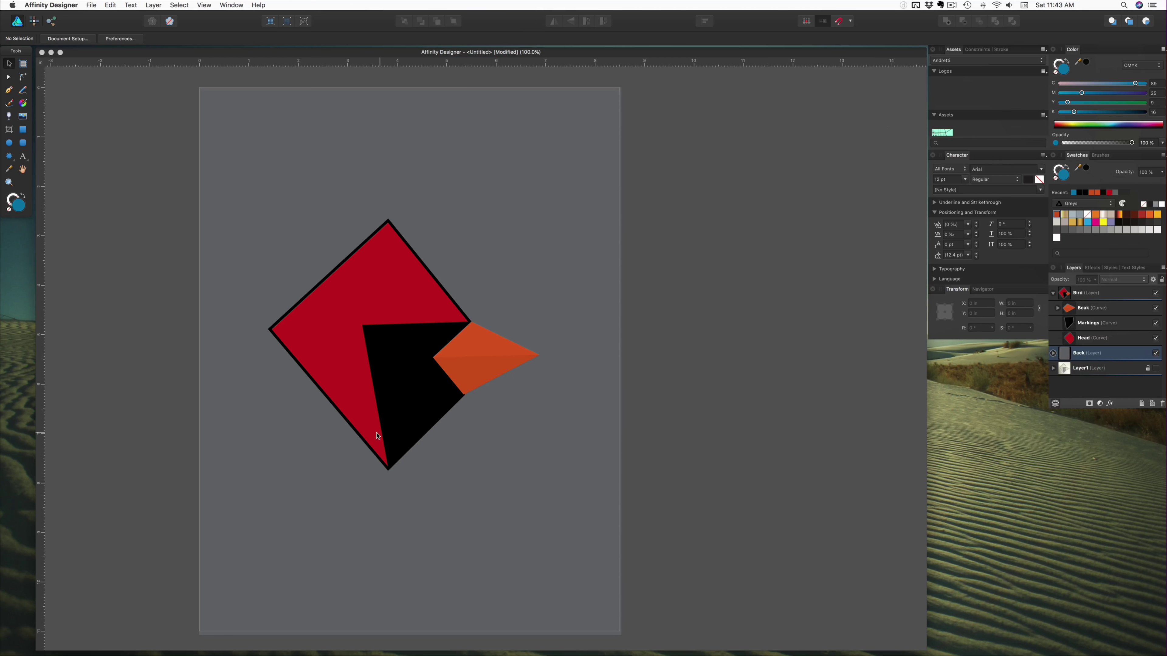
Step: Draw a closed Pen triangle over the Head's lower rear, joining its rear corner, bottom corner and a point just inside the Markings' inner corner
left_click(368, 348, "super")
left_click(368, 348, "super")
left_click_drag(368, 347, 389, 383)
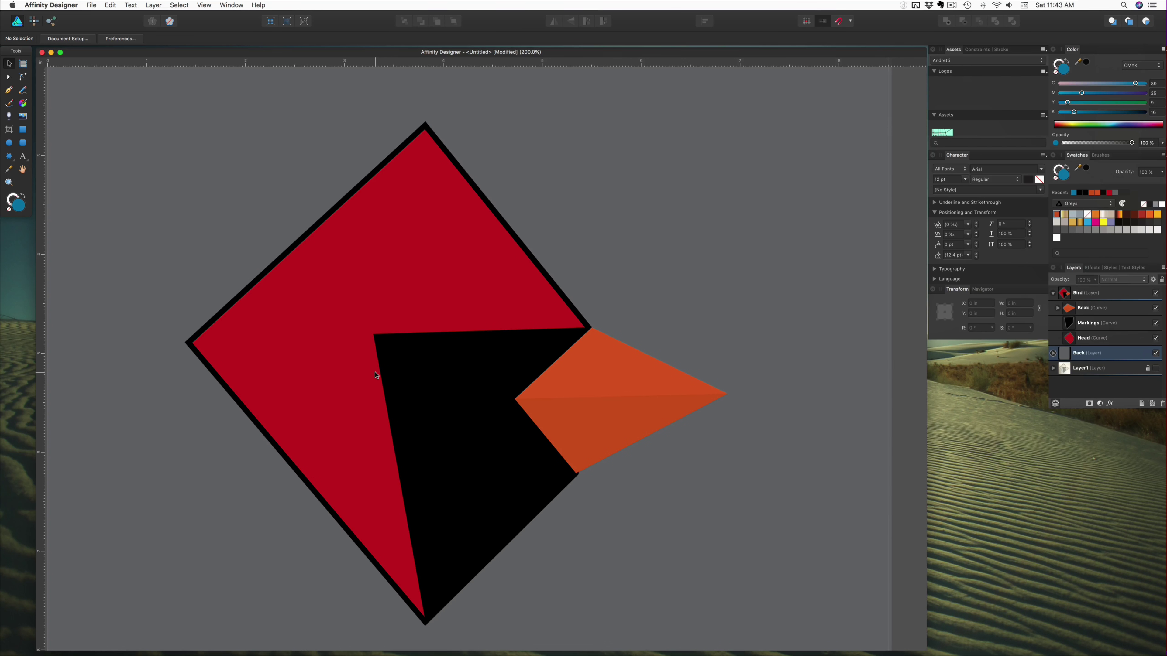
left_click(334, 366)
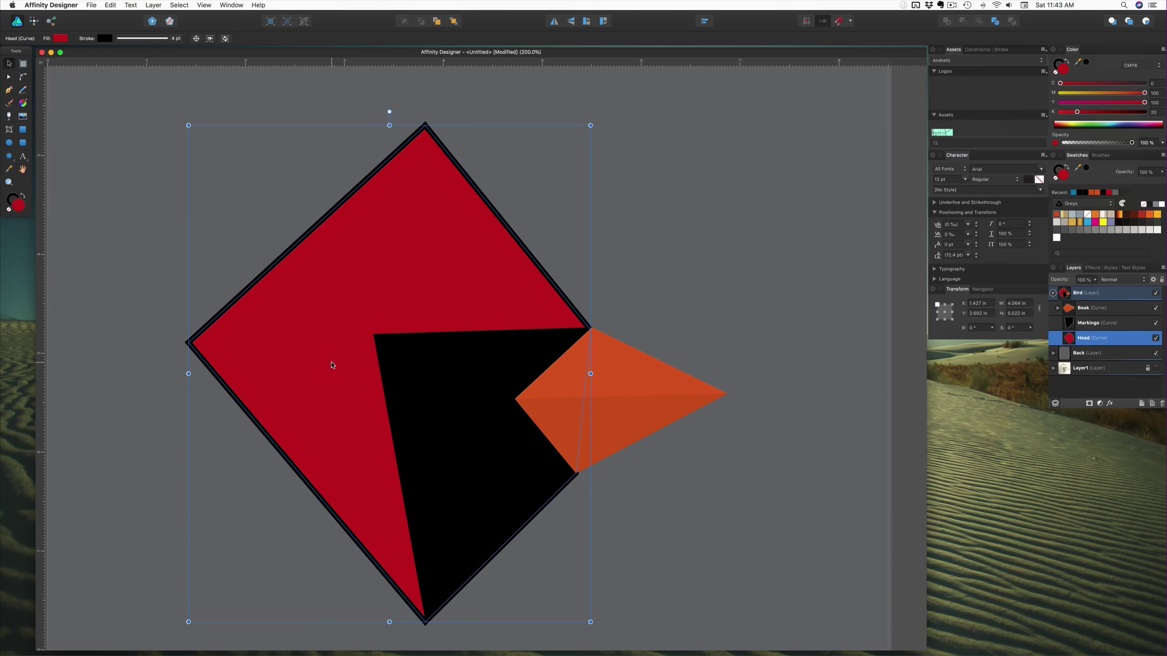
key("p")
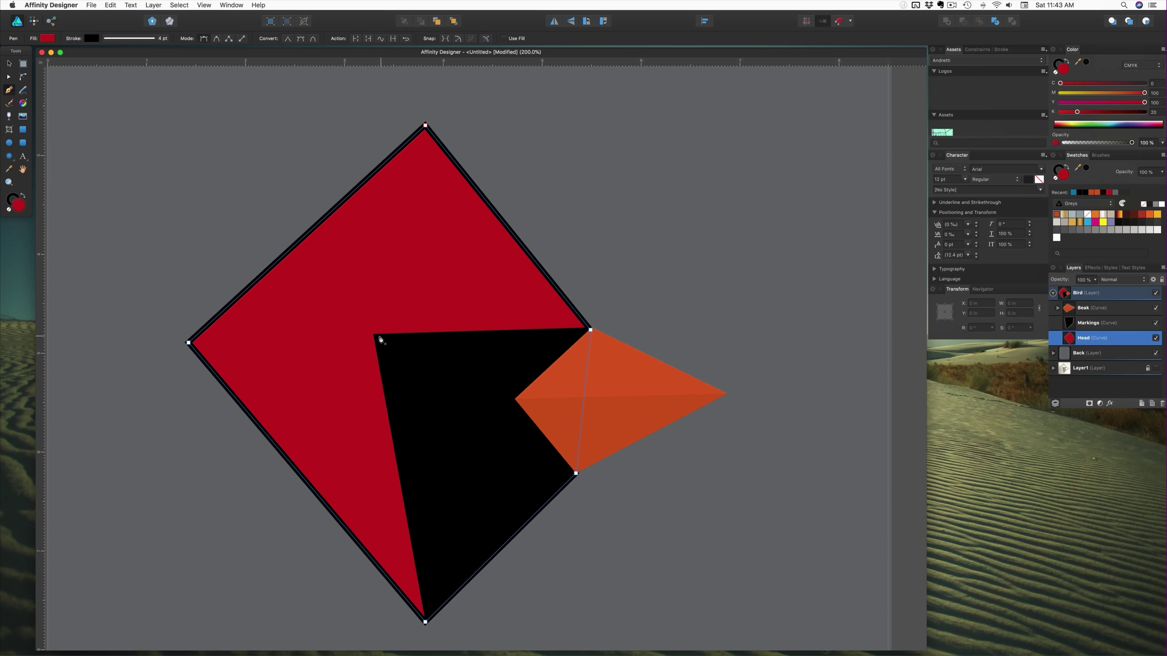
left_click(369, 335)
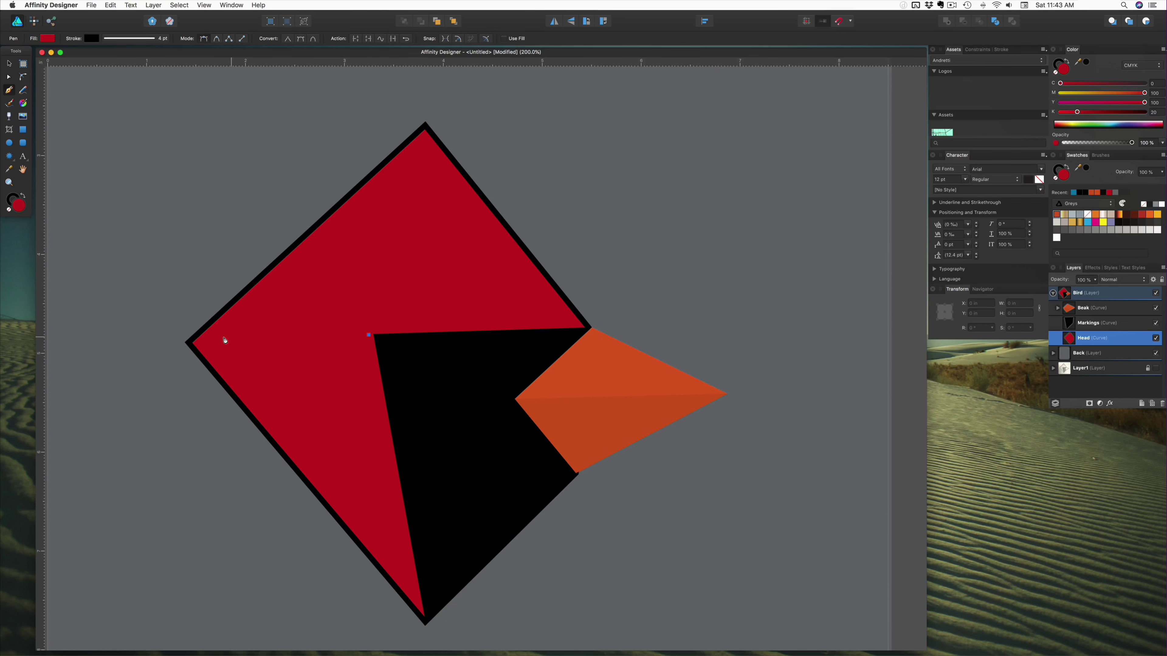
left_click(190, 343)
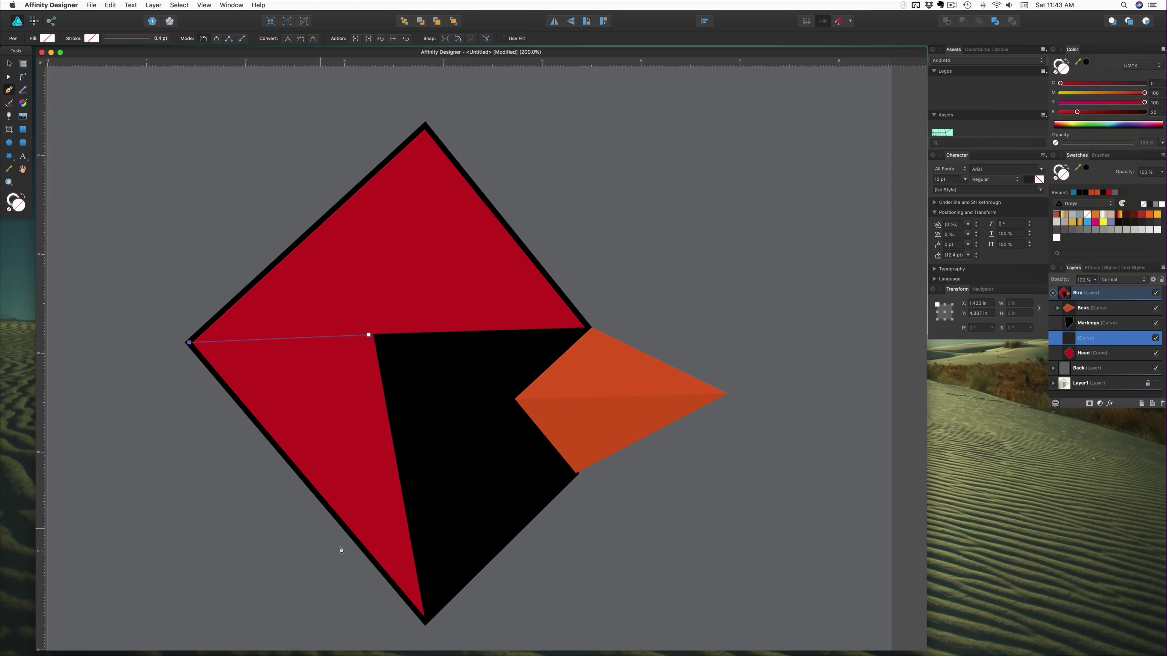
left_click(427, 626)
left_click(369, 336)
left_click_drag(371, 336, 383, 336)
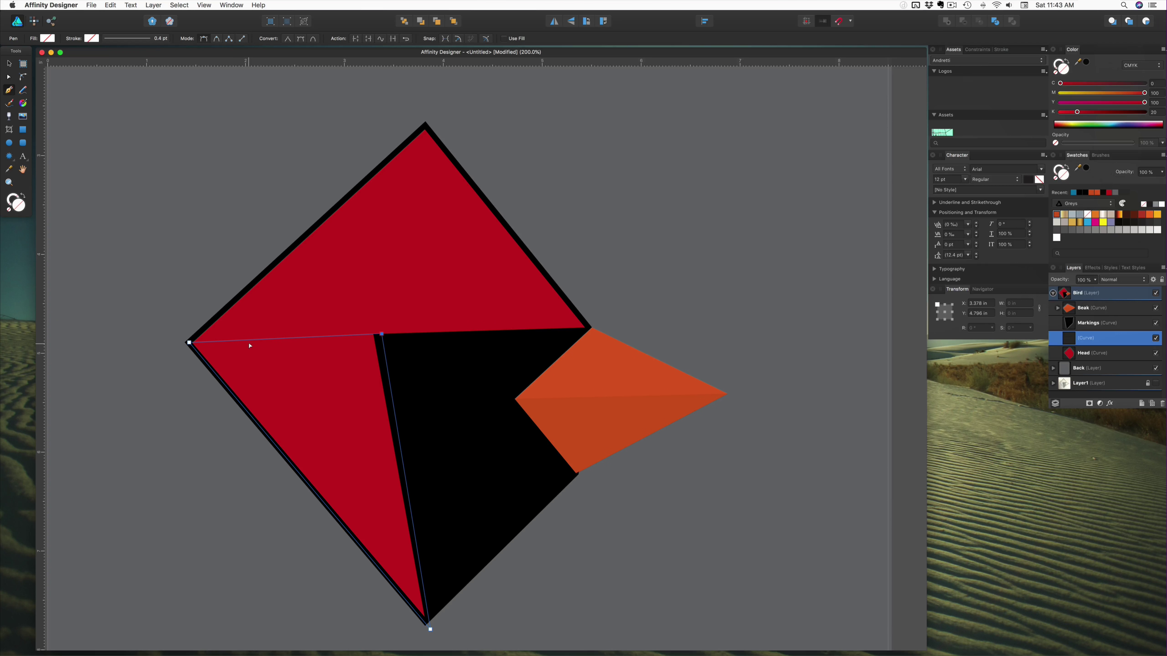
Step: Give the triangle a magenta trial fill and save the Head's red as a swatch
left_click(1087, 102)
left_click(332, 288)
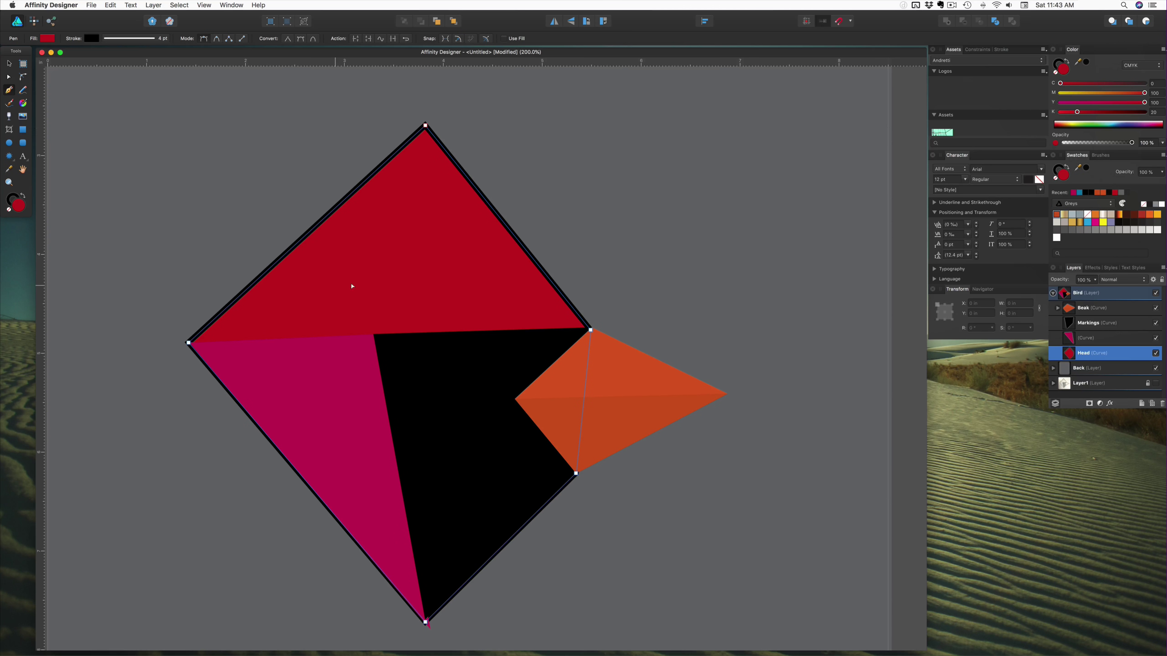
left_click(1122, 204)
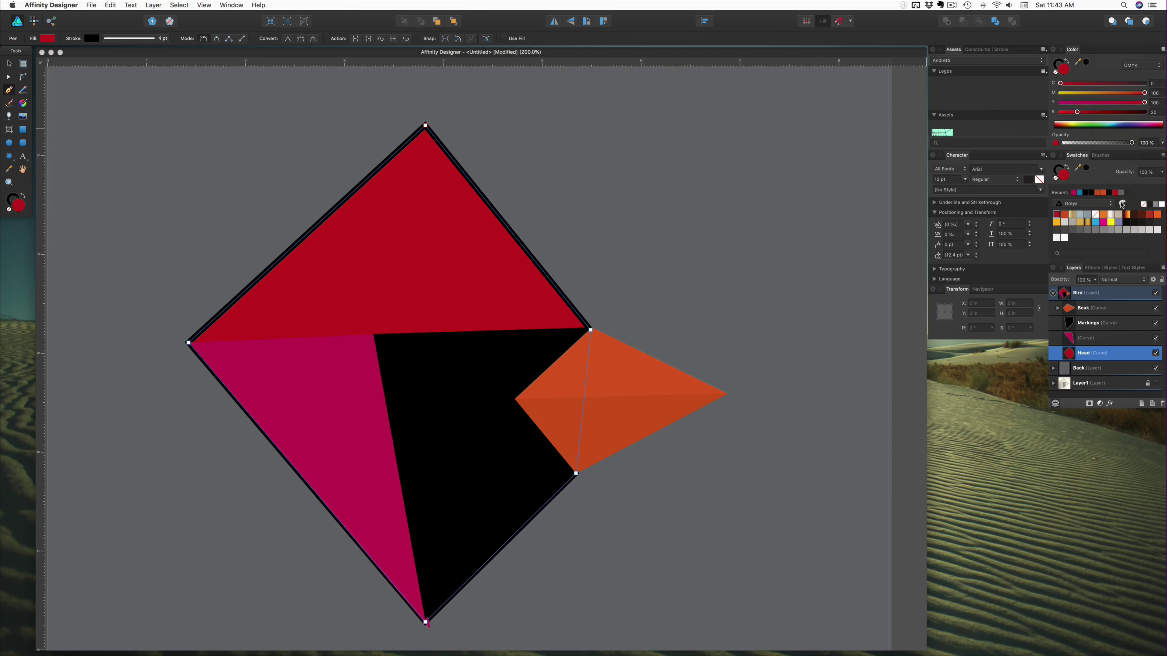
Step: Fill the triangle with the saved red darkened to 32% black, and clip it inside the Head curve
left_click(284, 409)
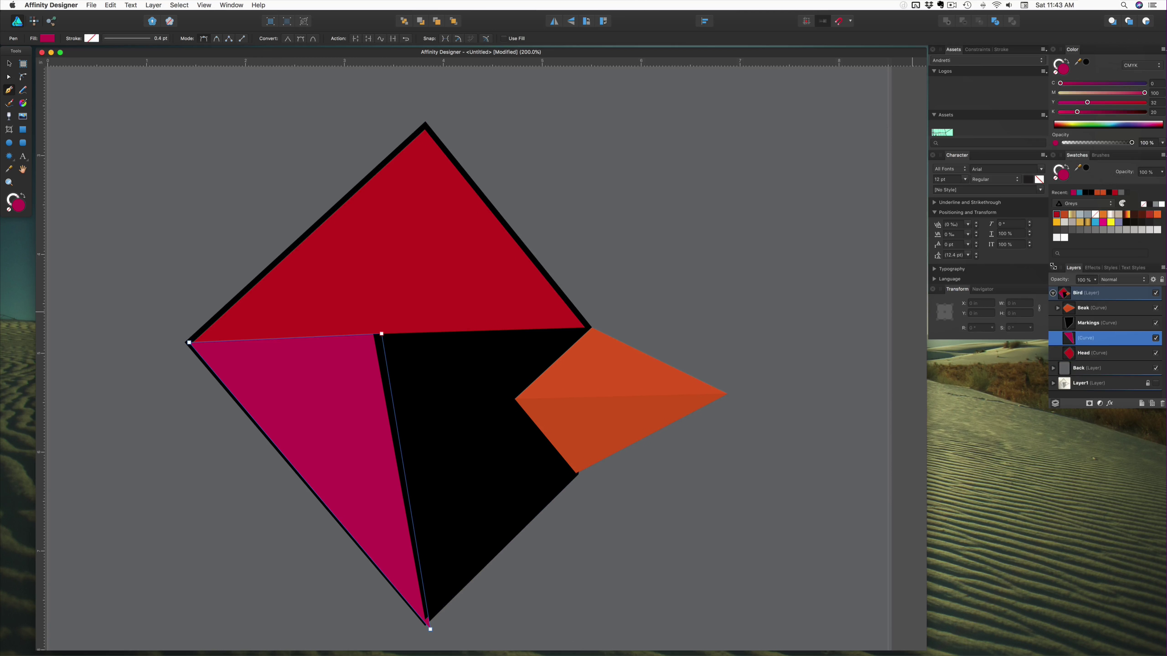
left_click(1056, 216)
left_click_drag(1078, 113, 1088, 116)
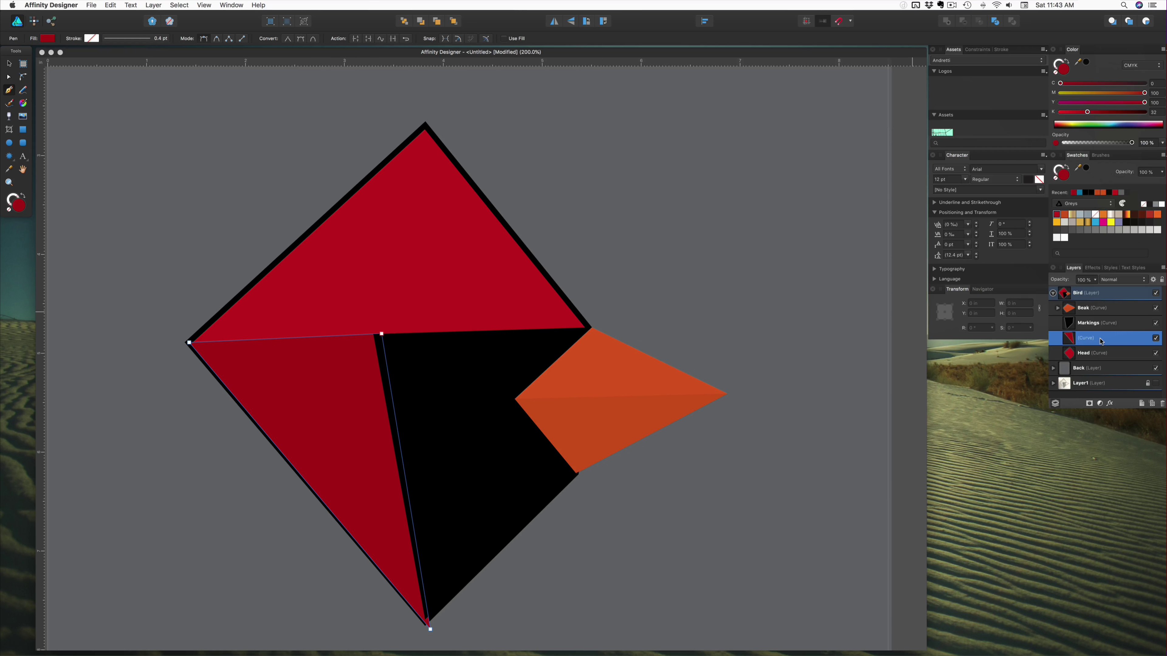
left_click_drag(1095, 339, 1101, 358)
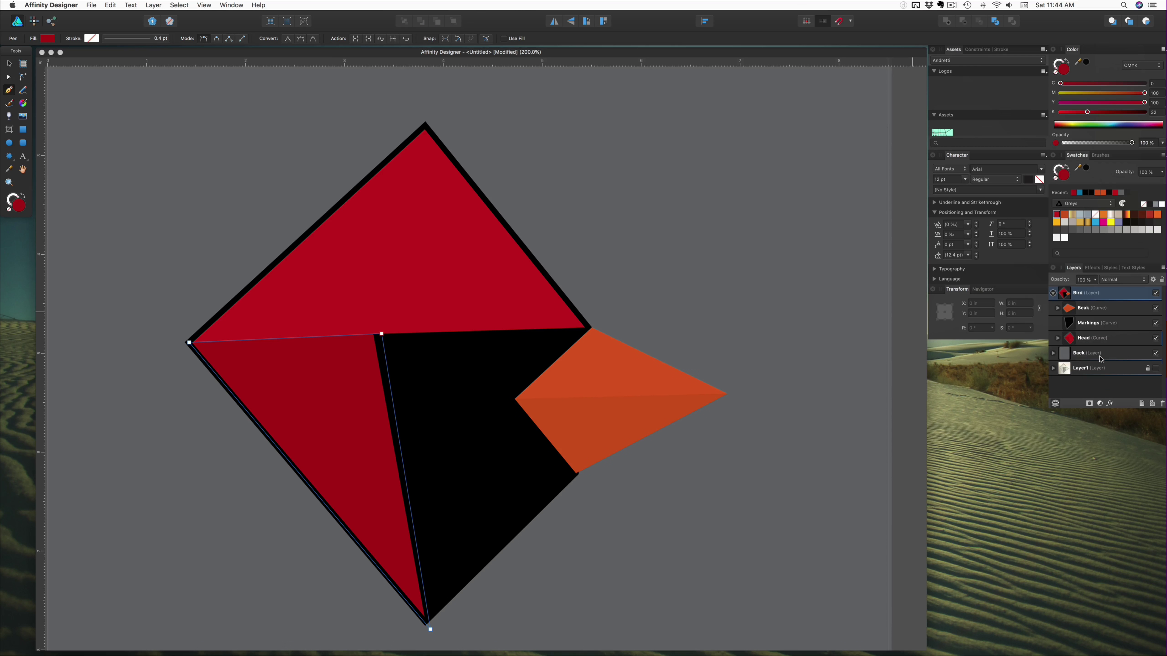
left_click(152, 431)
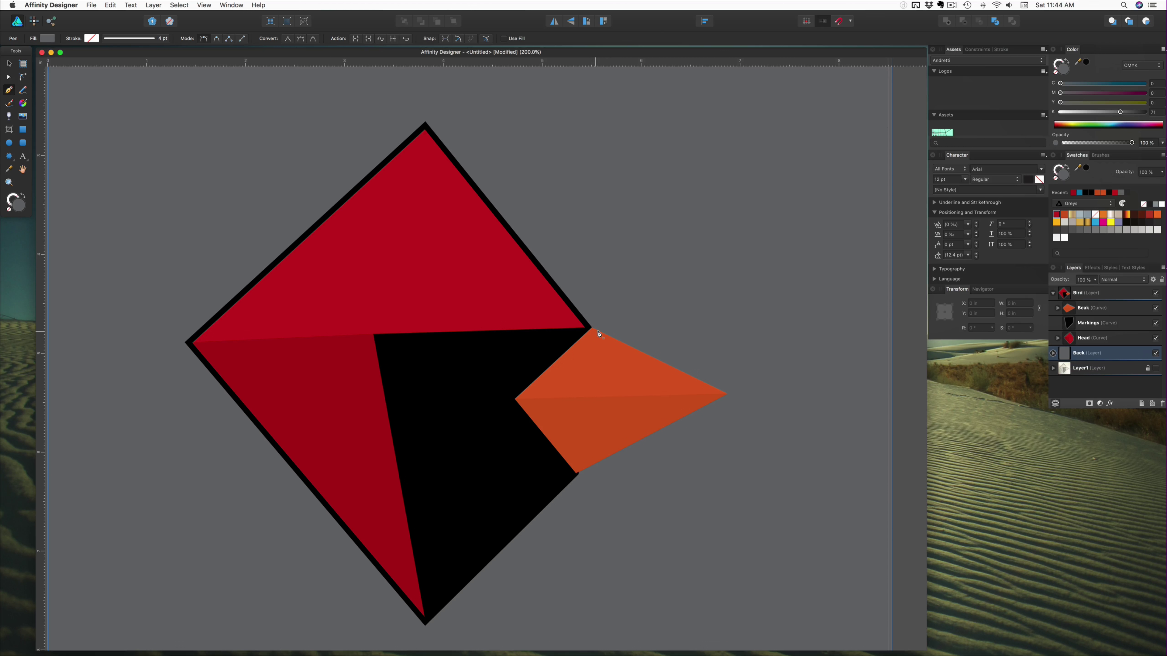
Step: Draw a thin black straight line about 4.5 in long from just beyond the beak's upper corner past the Head's rear corner
left_click(158, 348)
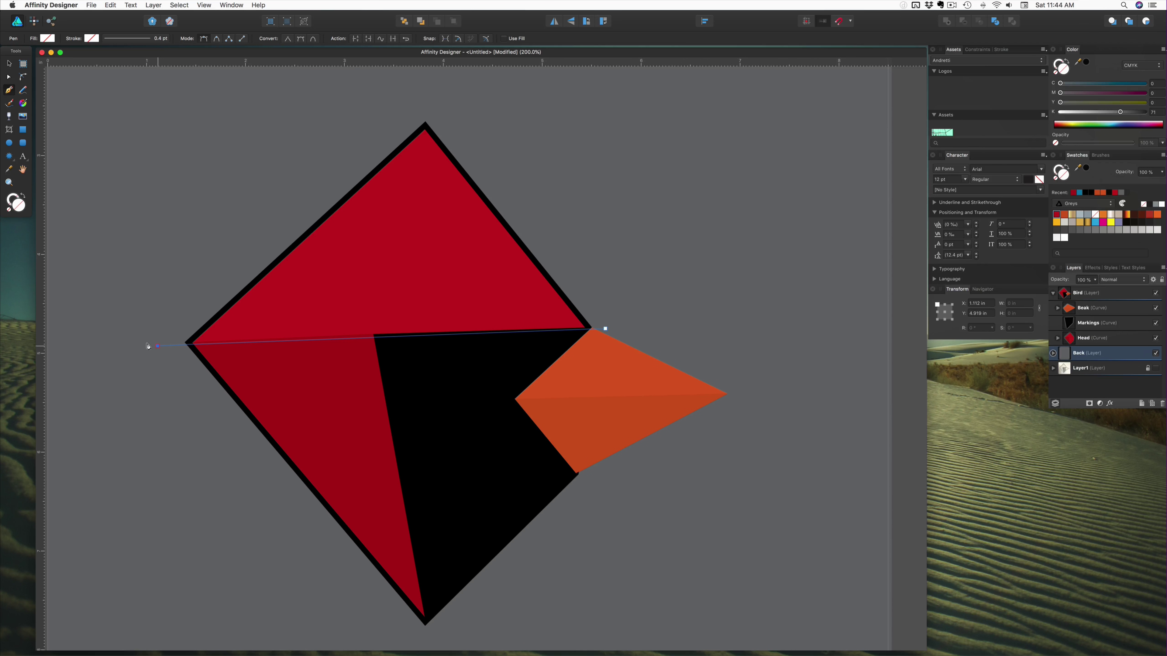
left_click(1060, 62)
left_click(1086, 62)
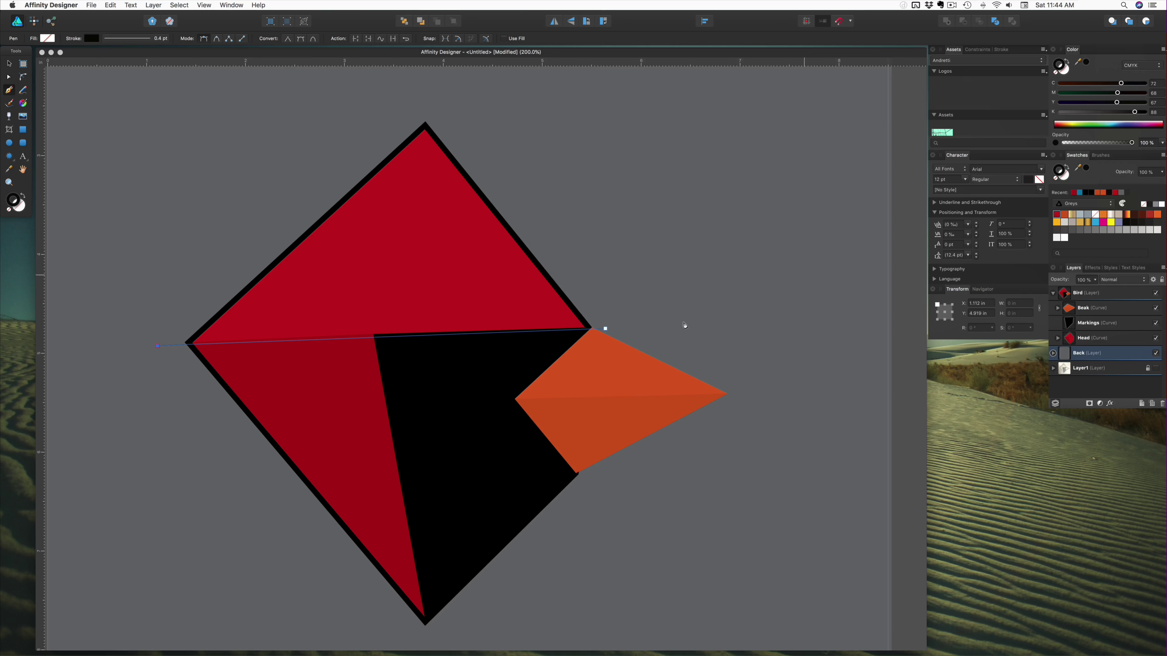
key("Escape")
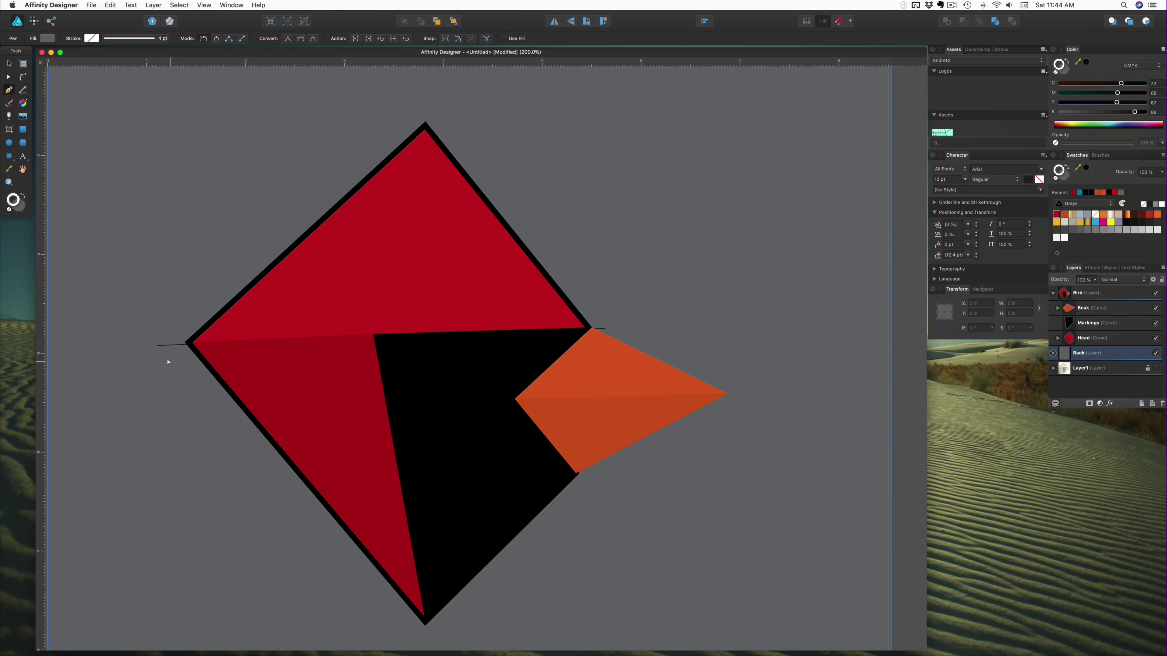
Step: Take the thin black line out of the Back layer and bring it to the front, above the Bird layer
left_click(164, 347)
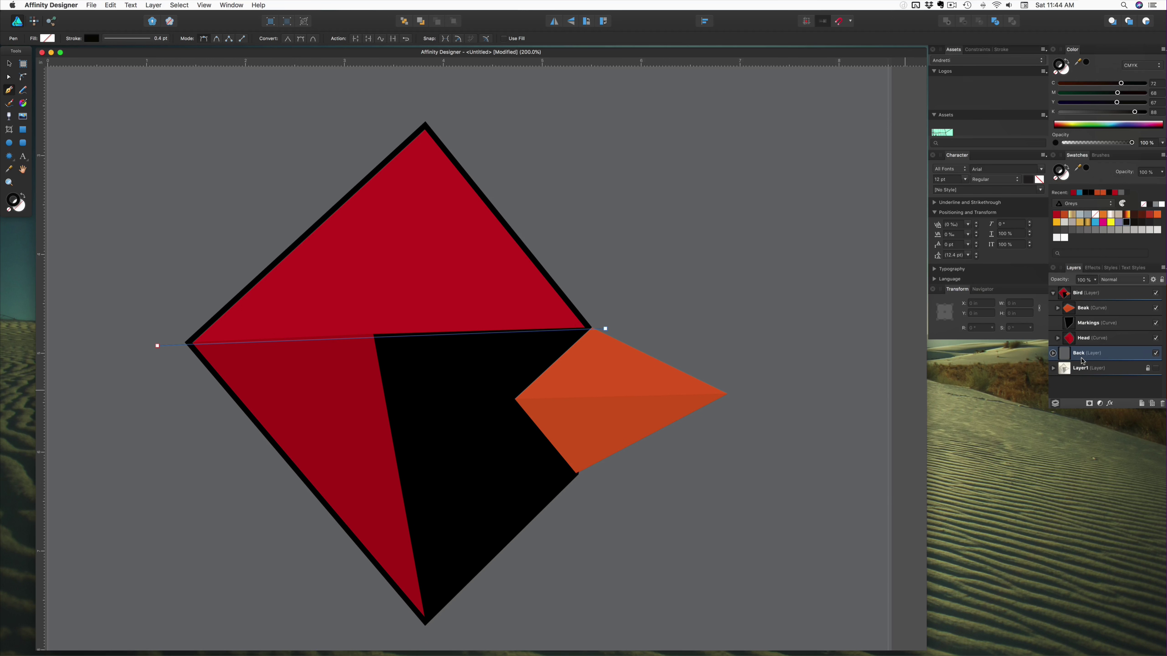
left_click(1053, 354)
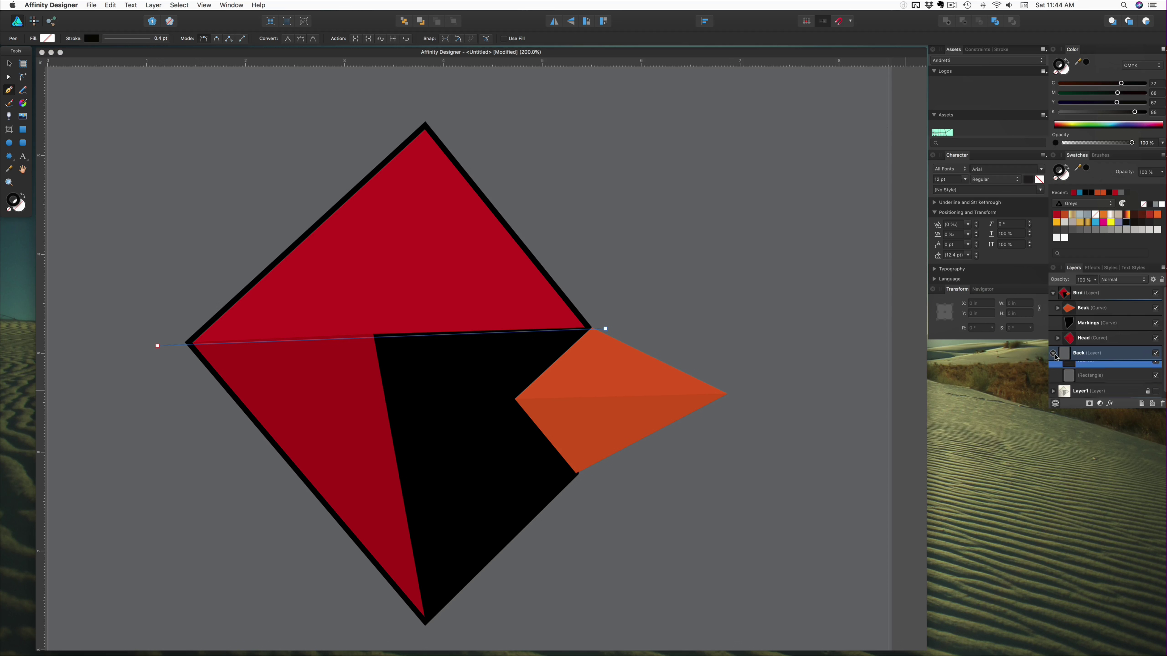
left_click_drag(1111, 372, 1062, 305)
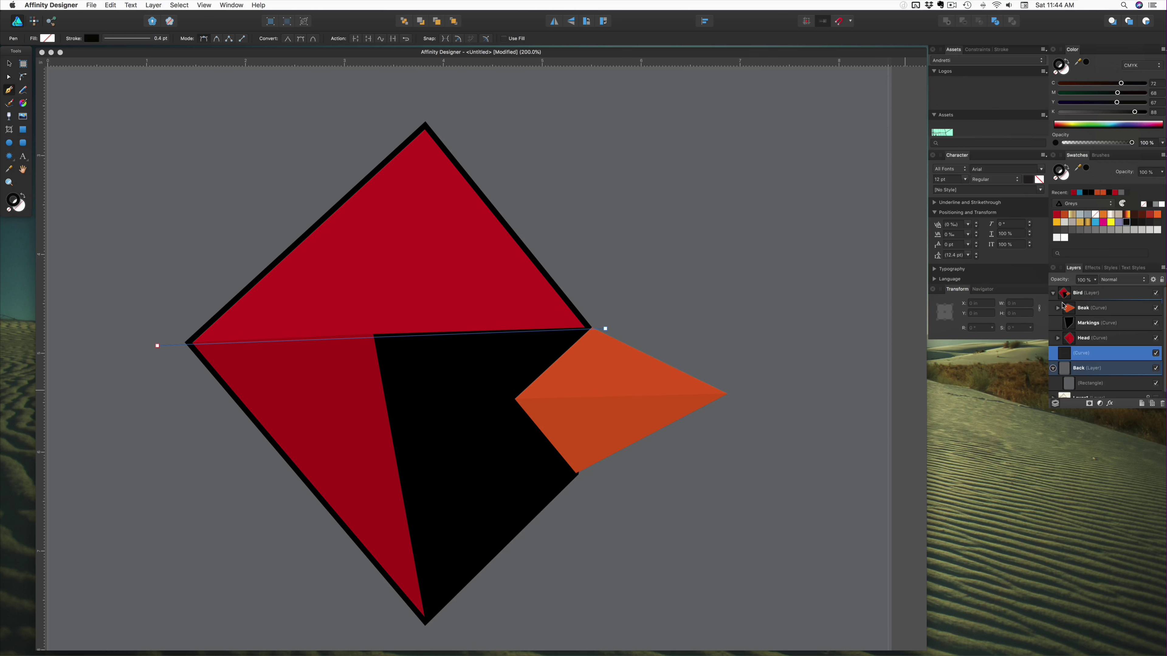
left_click(1054, 369)
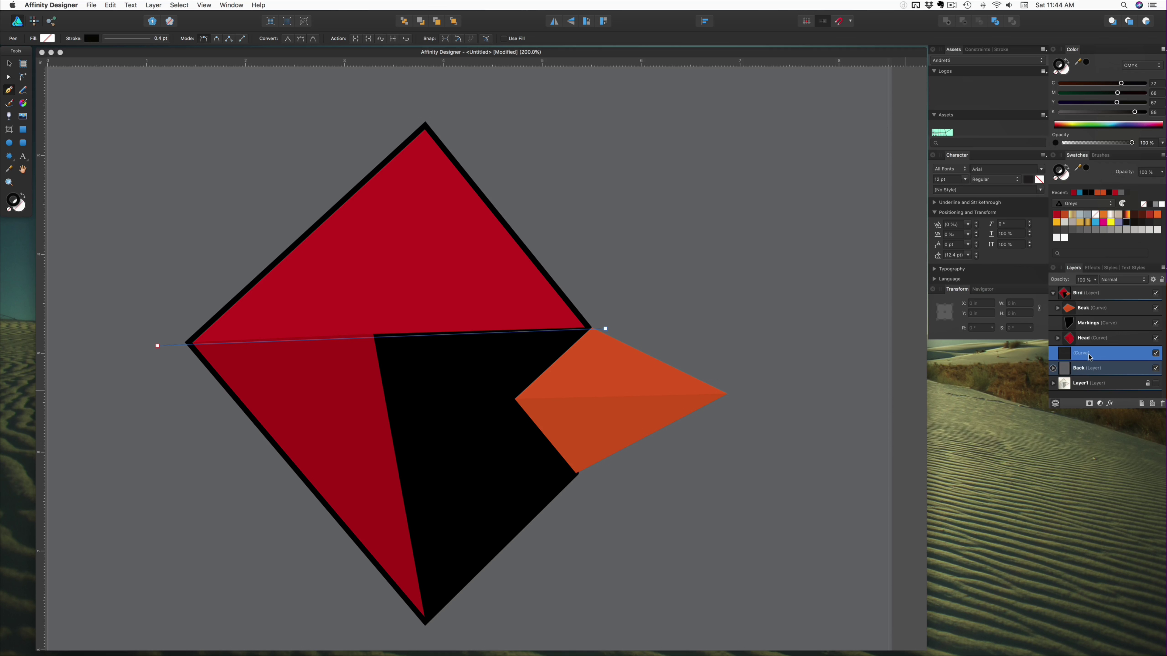
left_click(824, 395)
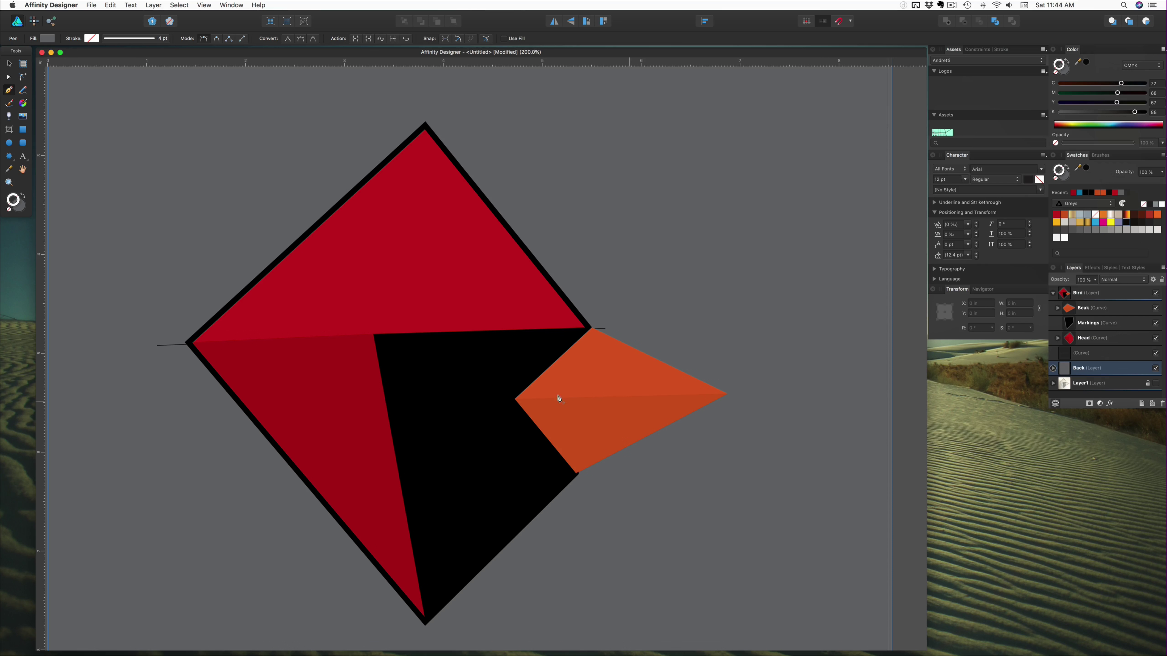
key("v")
left_click(176, 348)
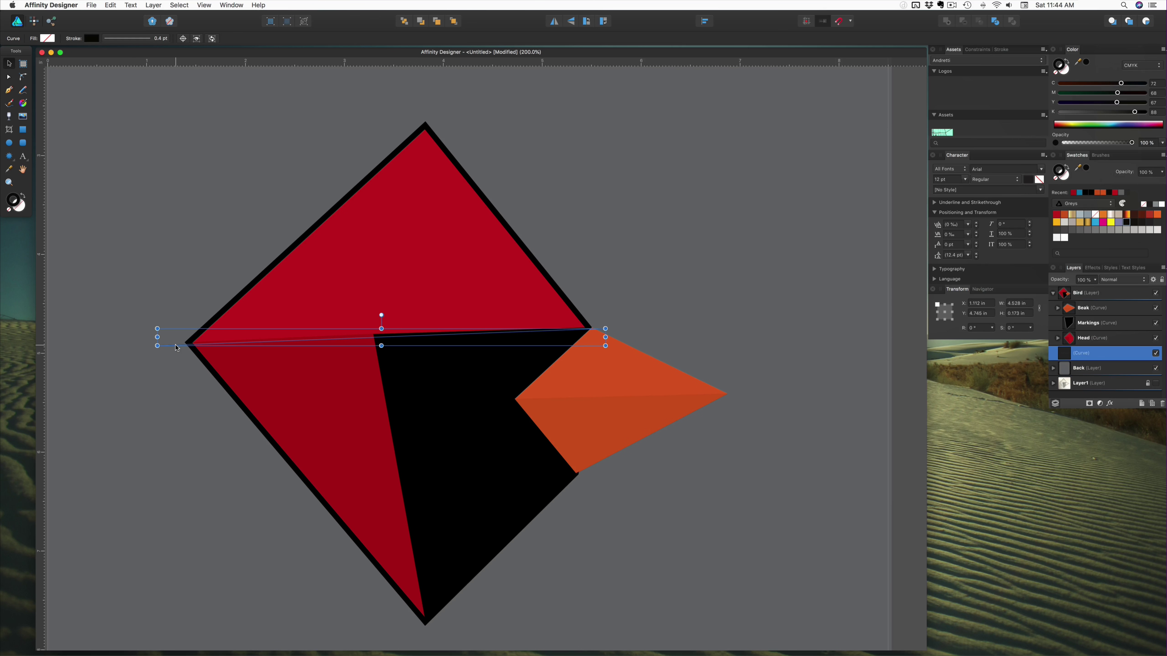
key("super+shift+bracketright")
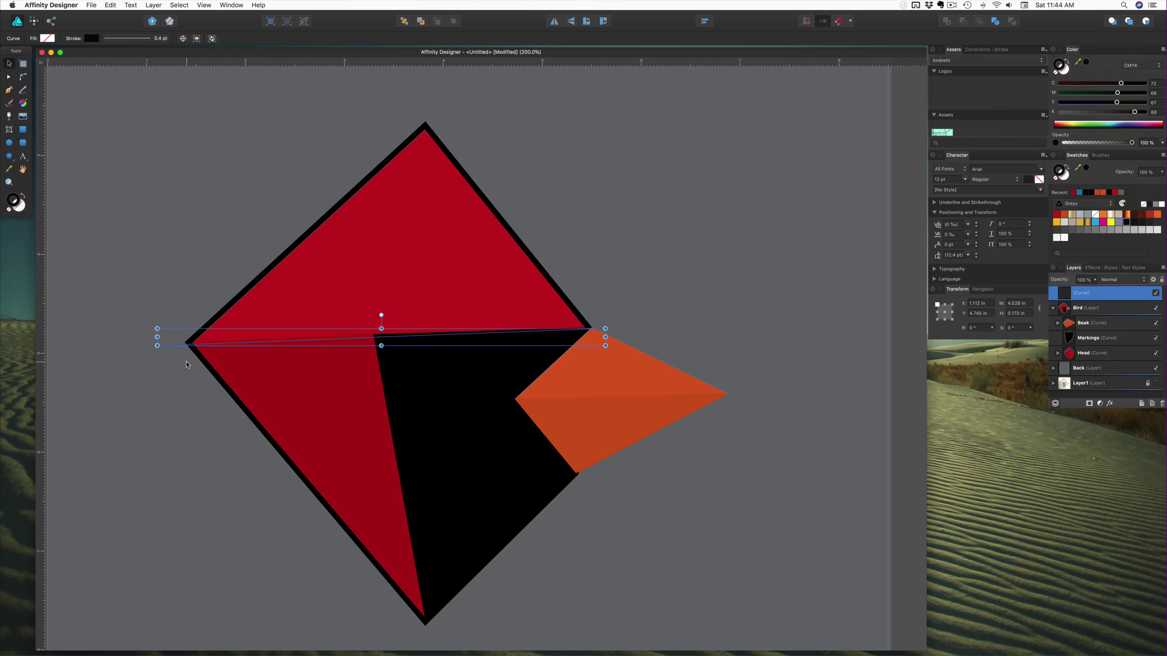
left_click(179, 364)
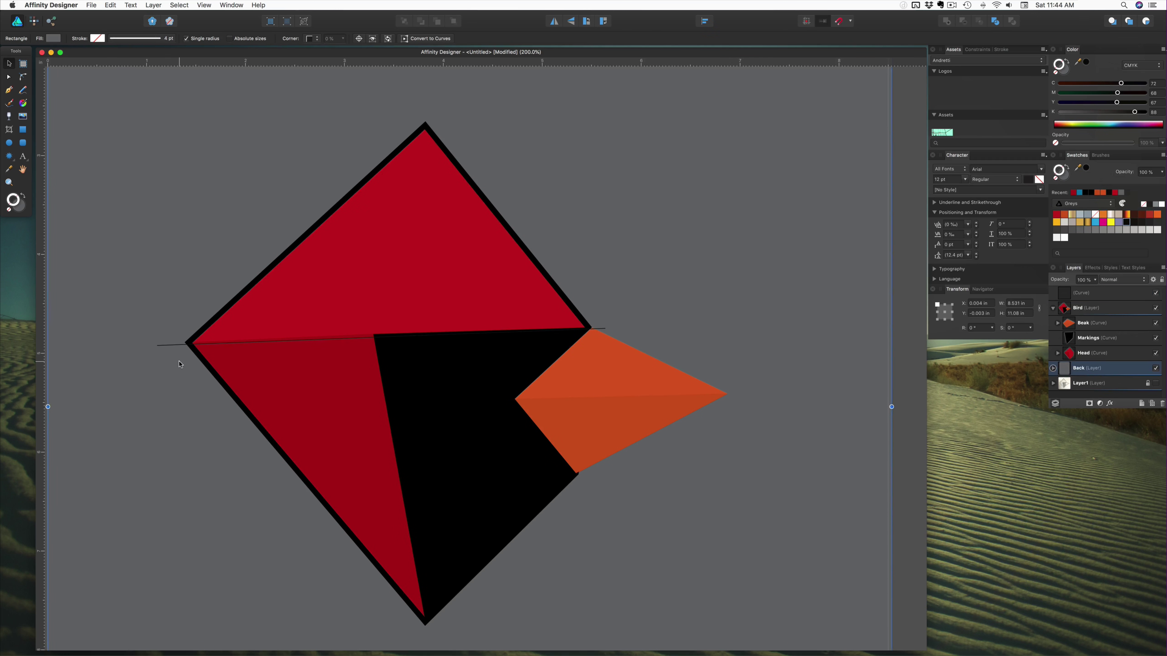
key("a")
left_click_drag(157, 348, 162, 350)
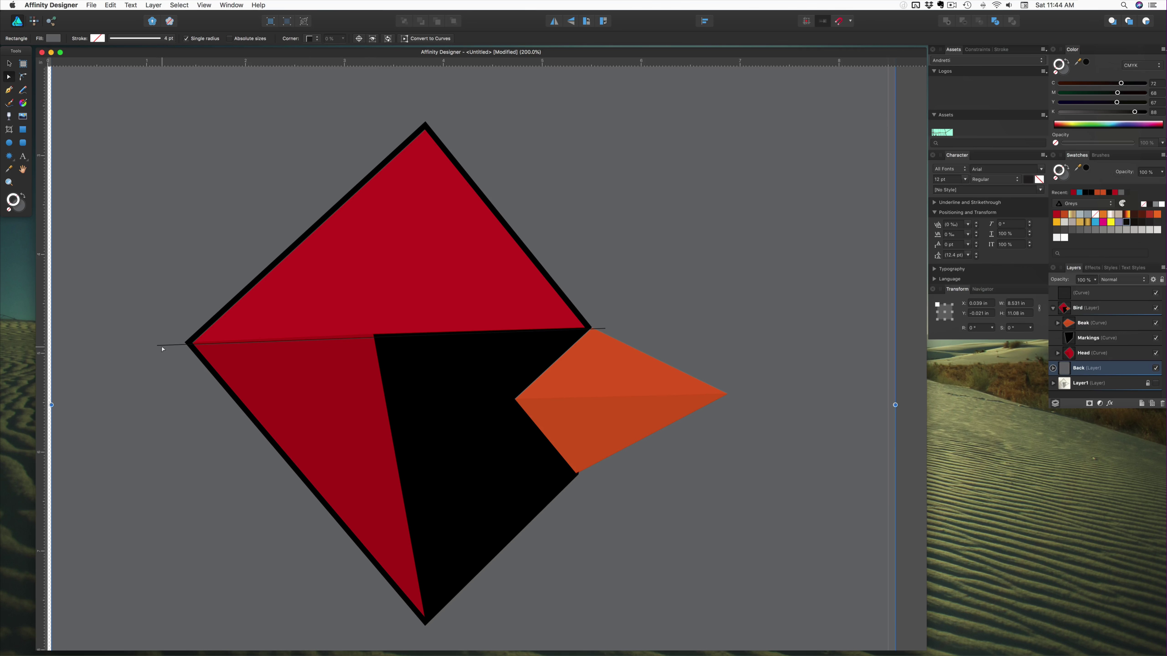
key("super+z")
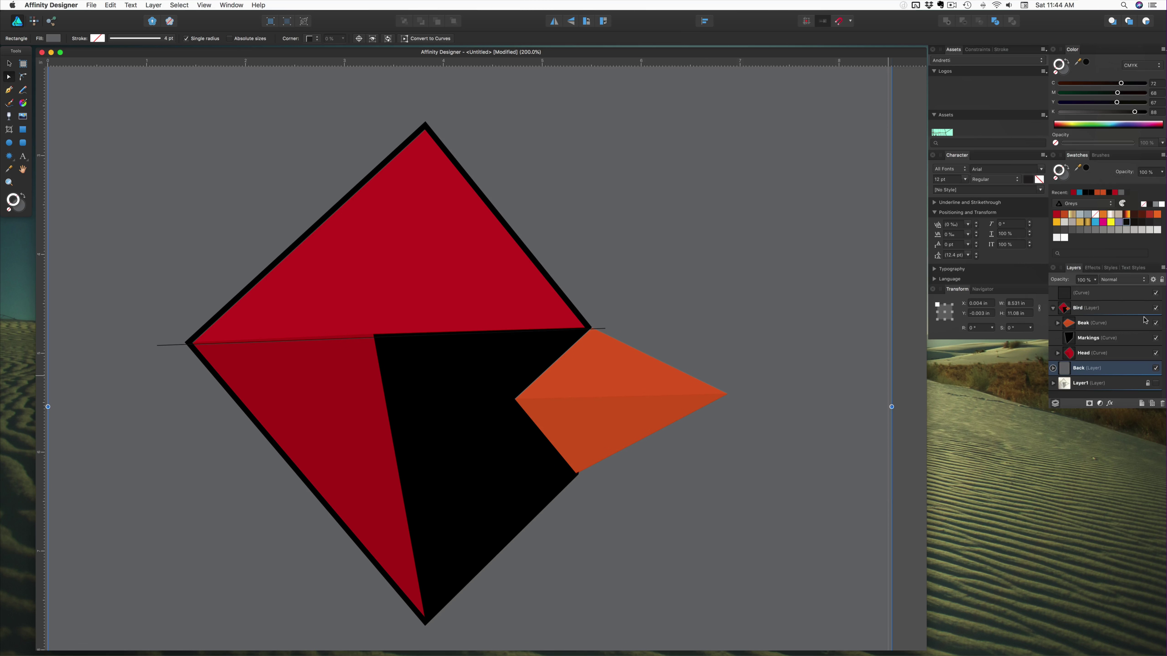
Step: Lock the grey background rectangle and shift both ends of the thin line to realign it across the Head's rear corner and beak's upper corner
left_click(1161, 281)
left_click(158, 345)
left_click_drag(158, 347, 167, 344)
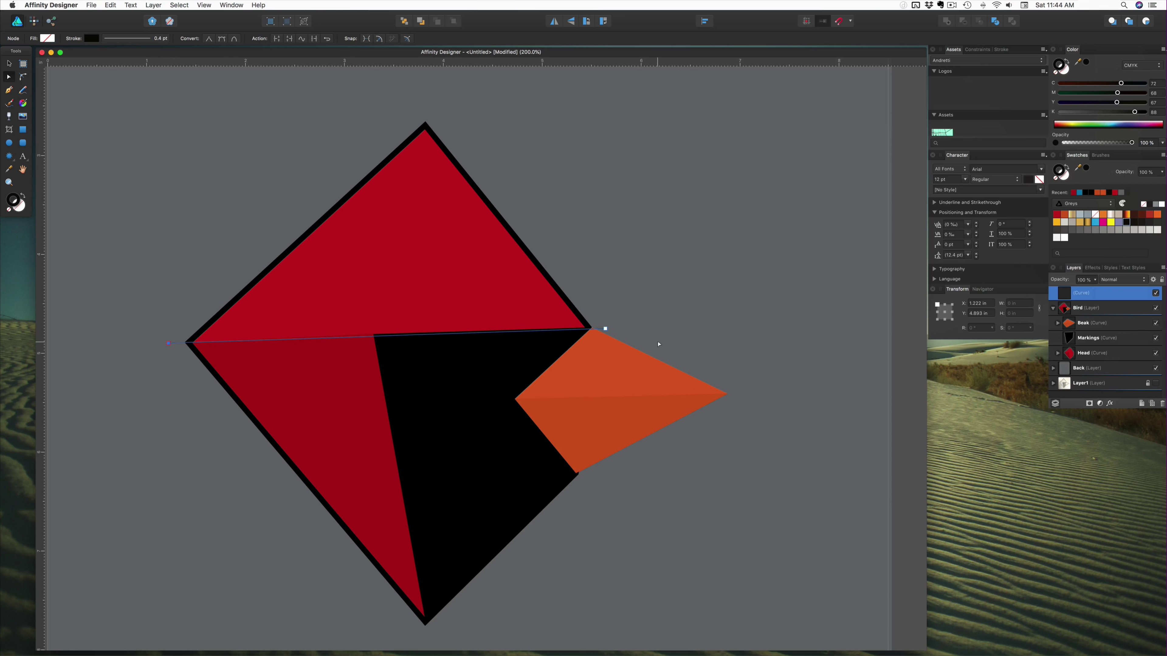
mouse_move(606, 329)
left_mouse_down()
mouse_move(616, 318)
mouse_move(625, 328)
left_mouse_up()
Step: Recolour the thin line's stroke green with CMYK values 72, 2, 67 and 20
left_click(379, 360)
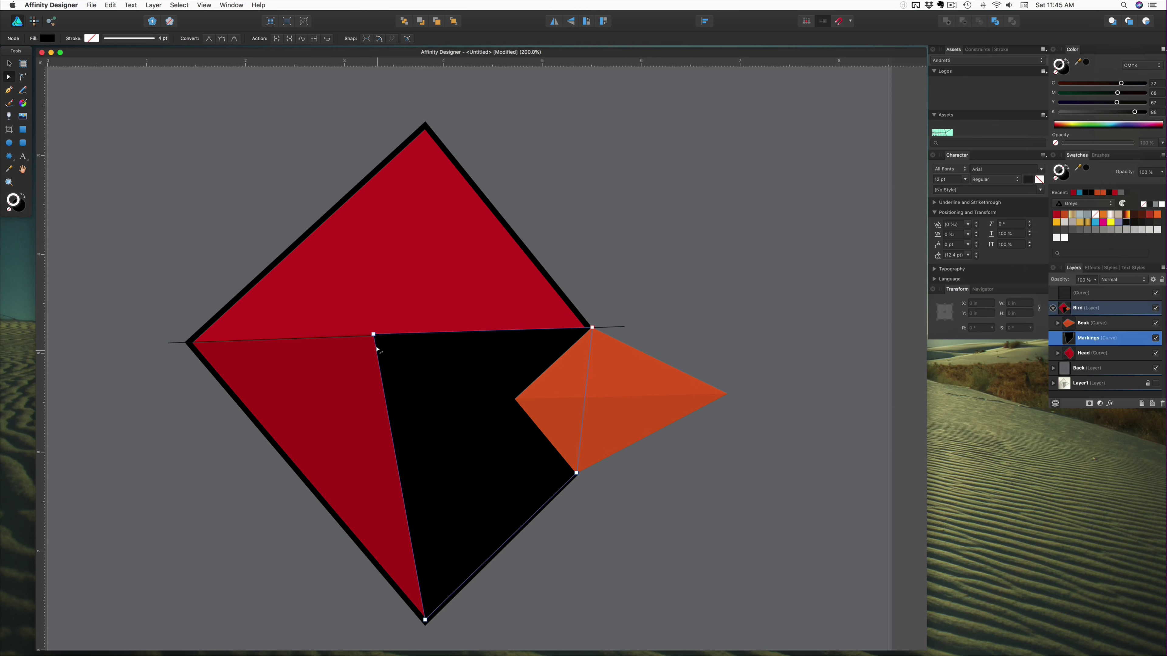
scroll(375, 337, "up", 2)
scroll(376, 337, "up", 3)
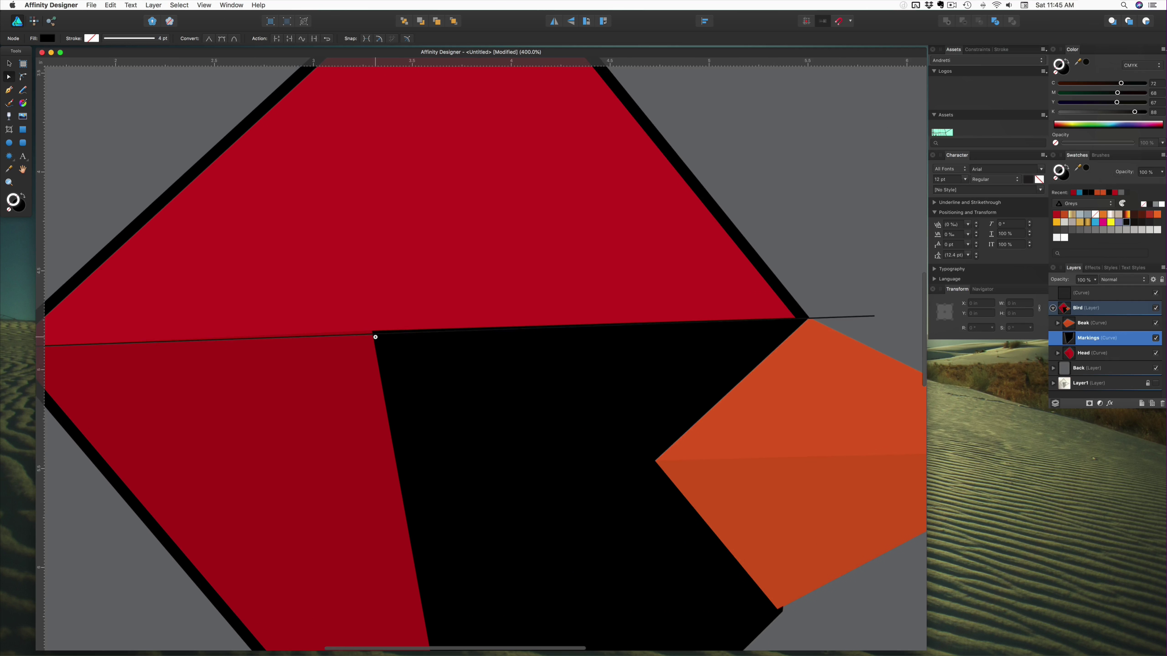
left_click(350, 336)
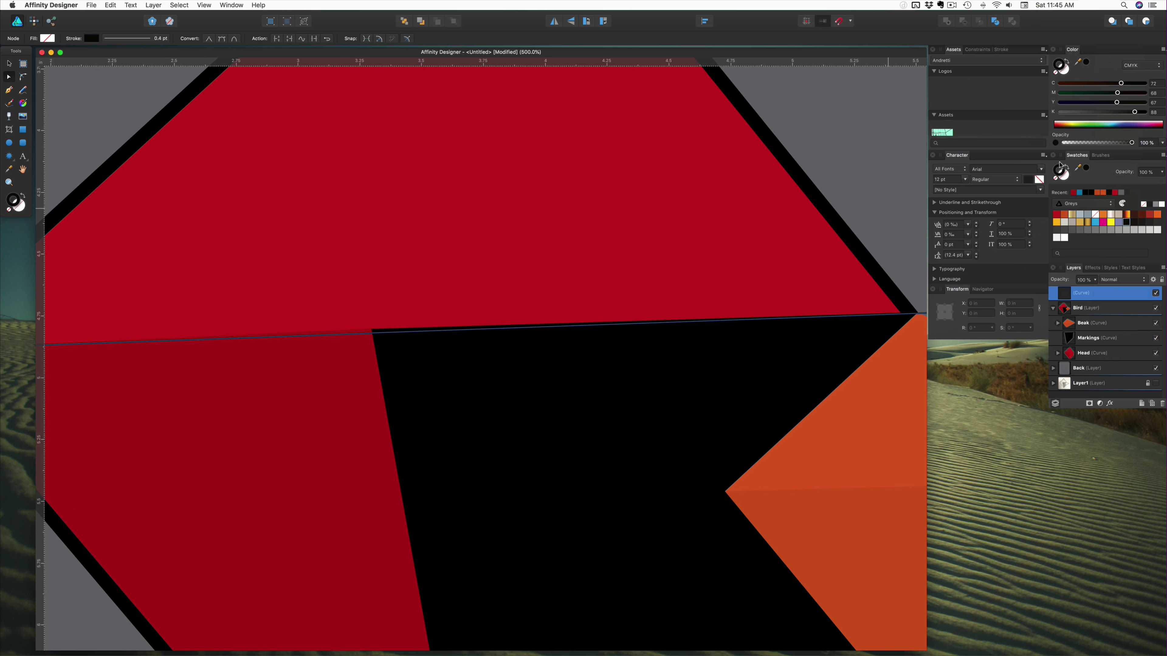
left_click(1081, 112)
left_click(1060, 93)
left_click(899, 198)
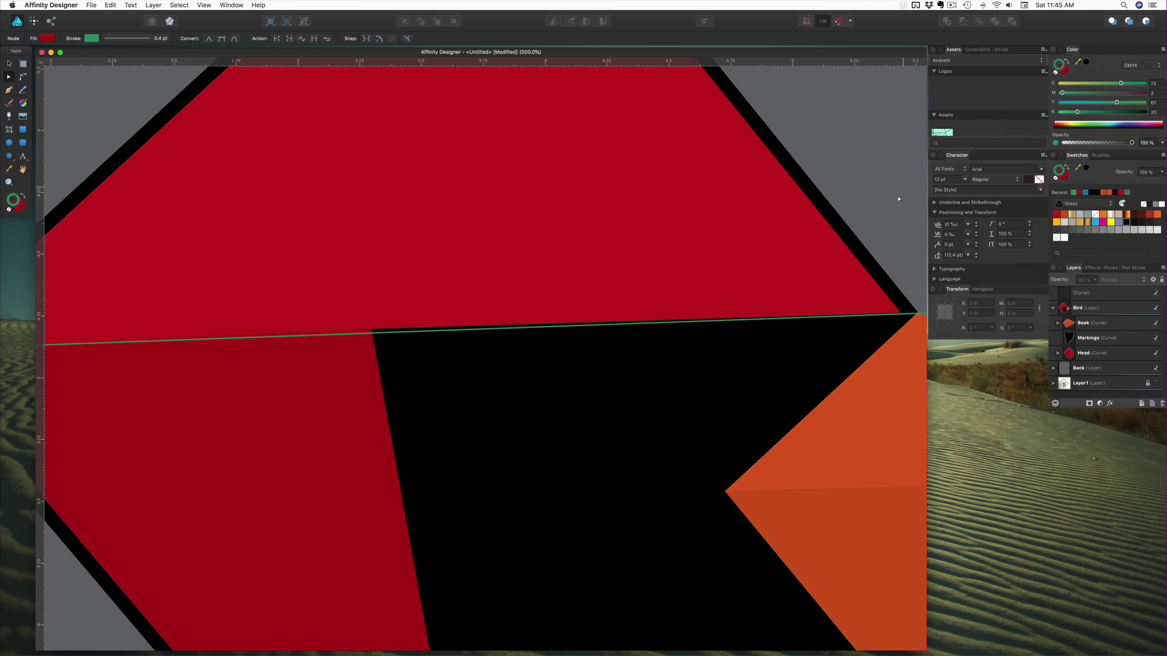
Step: Move the Markings' upper rear corner and the dark red shade's adjacent hidden corner onto the green line
left_click(373, 332)
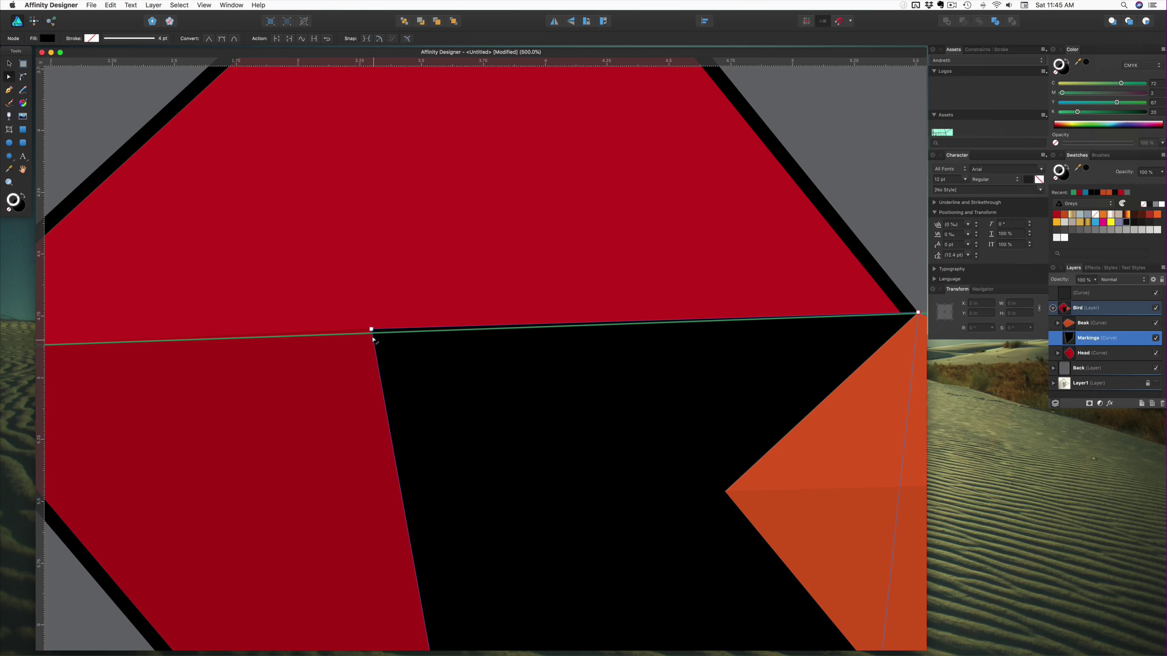
left_click_drag(372, 332, 373, 334)
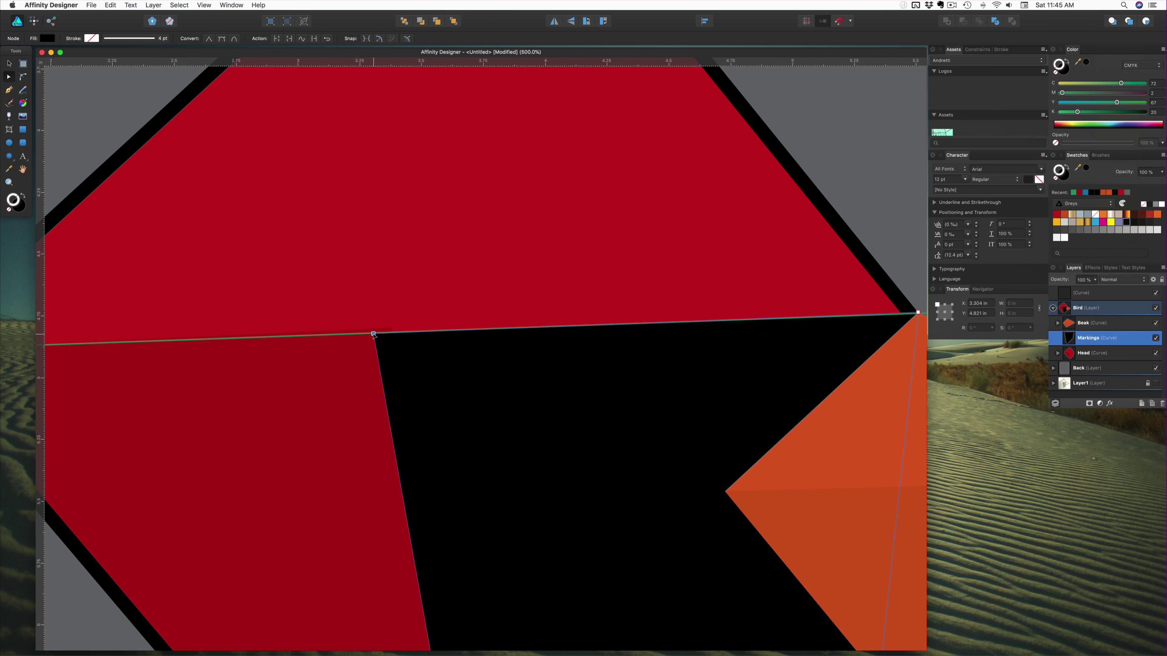
left_click(382, 330)
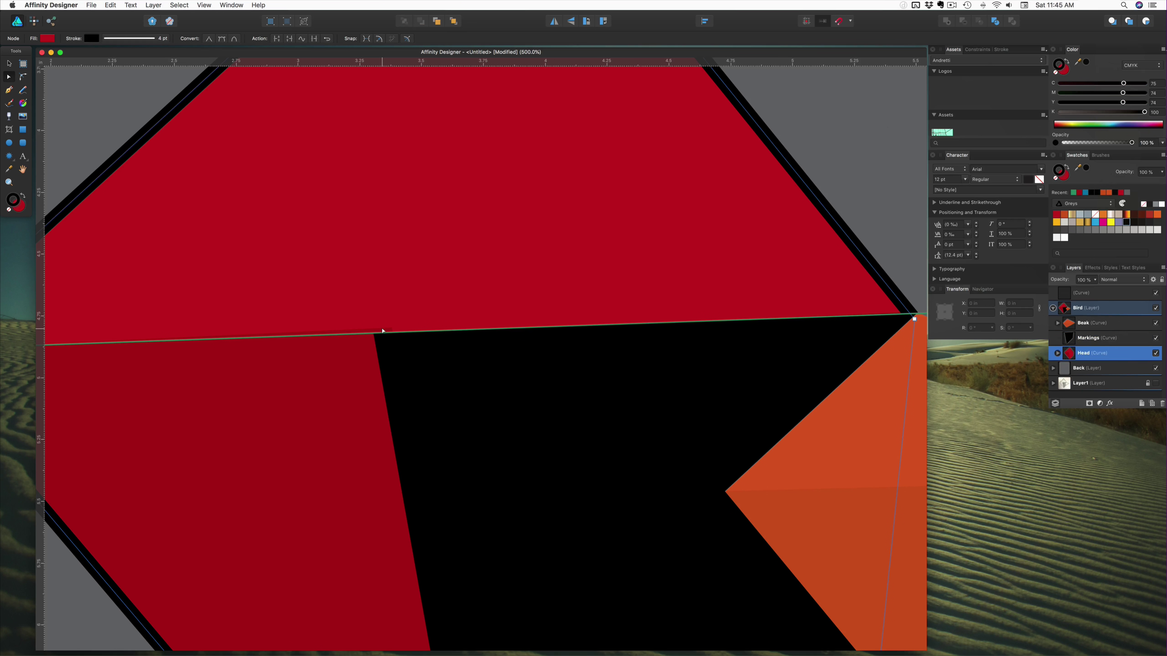
left_click(384, 331)
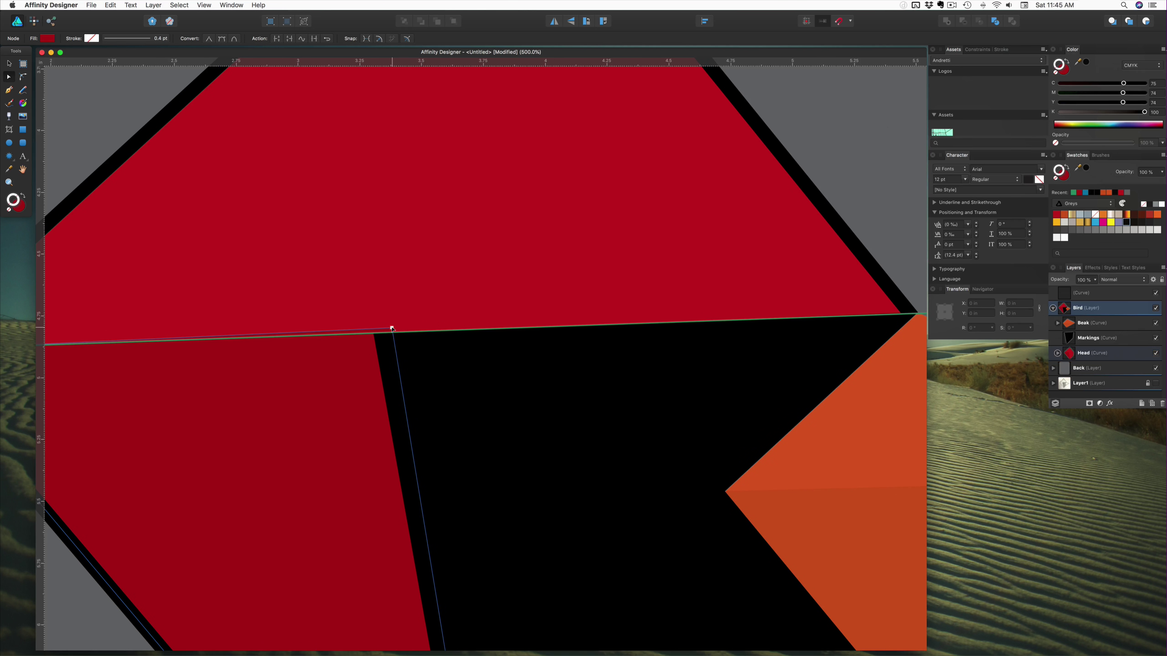
left_click(388, 333)
left_click_drag(388, 333, 385, 334)
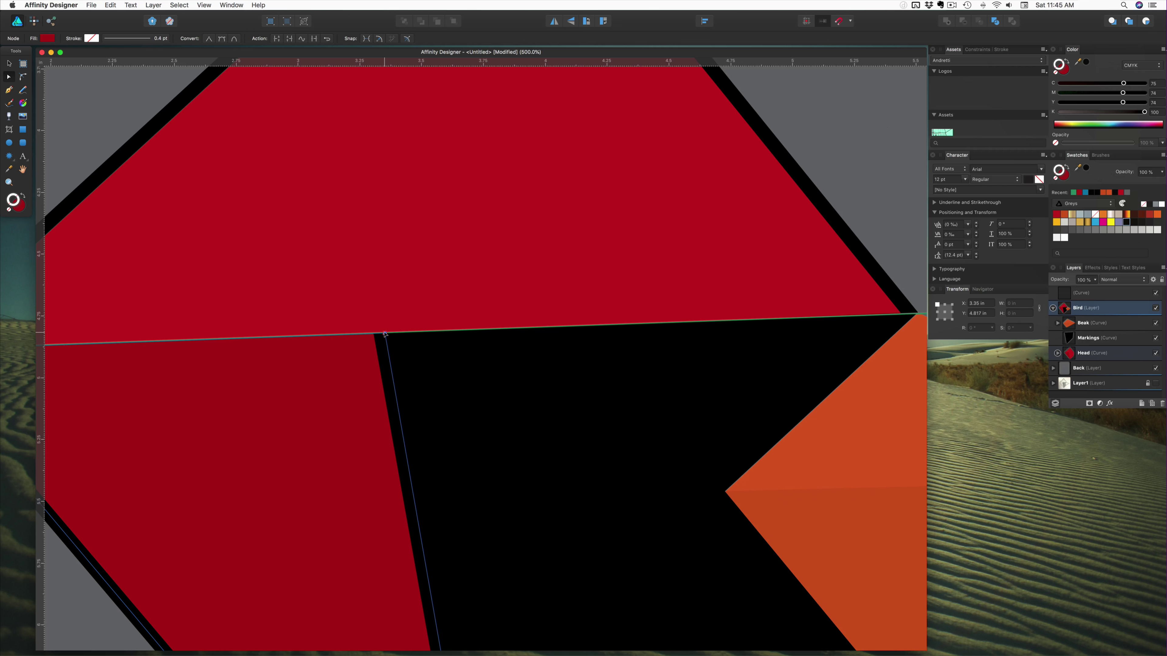
Step: Delete the green alignment line
left_click(728, 314)
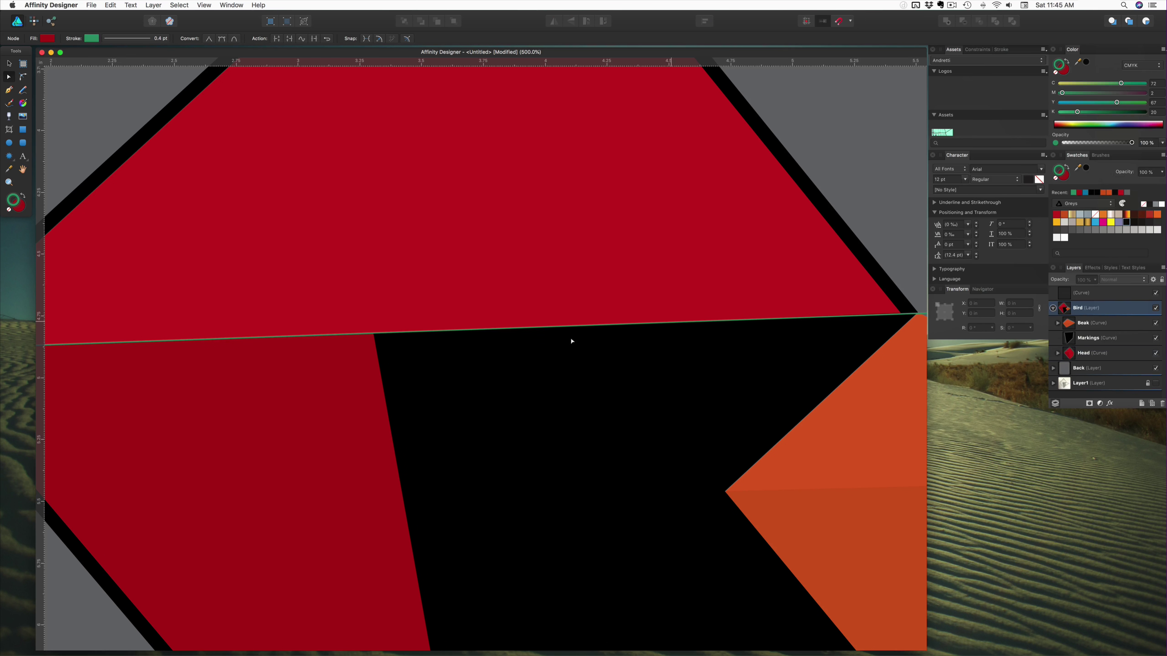
left_click(330, 337)
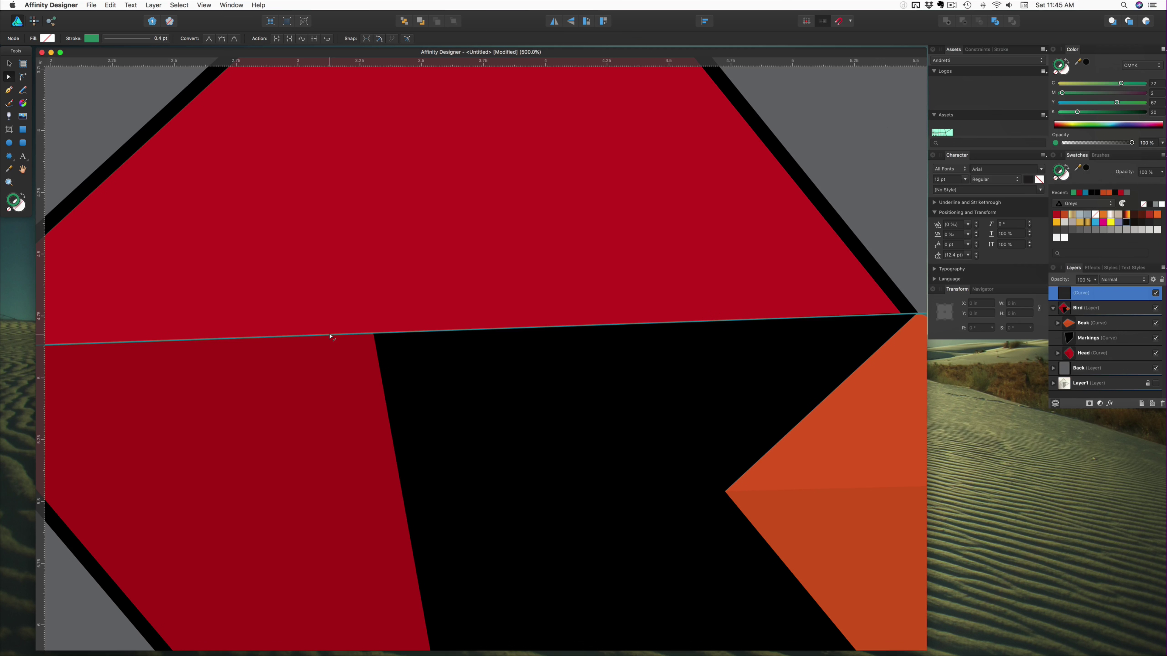
key("Delete")
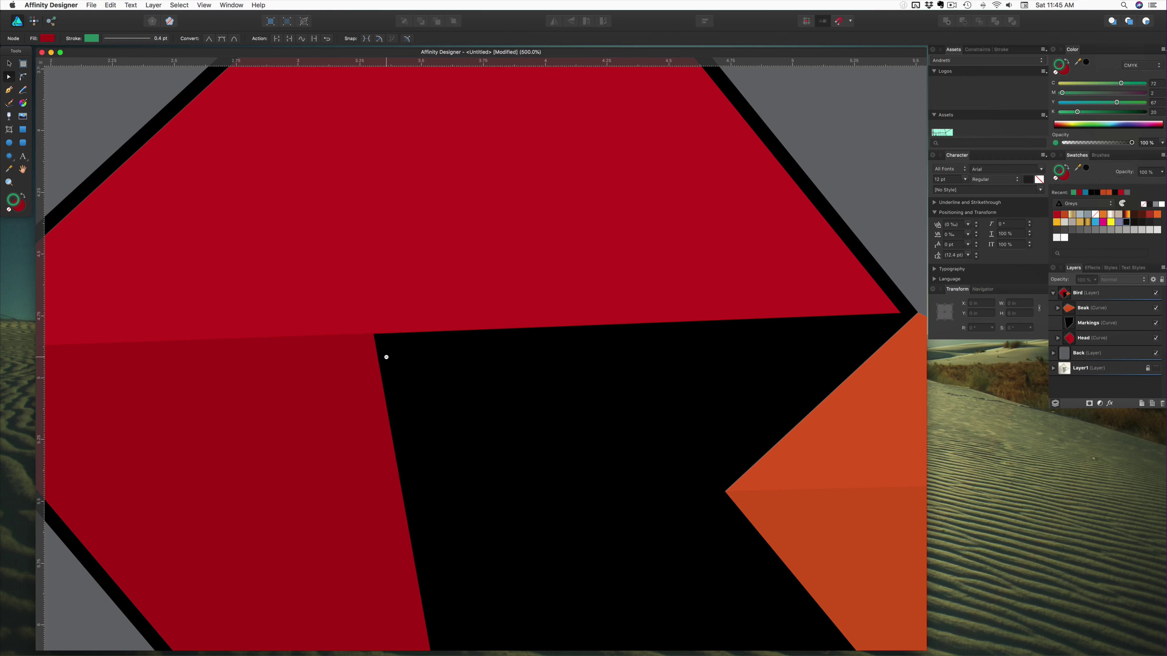
Step: Move the corner points of the Head and Markings curves near the beak's lower corner inward, tucking both just behind the beak
scroll(387, 359, "down", 5)
scroll(402, 299, "down", 3)
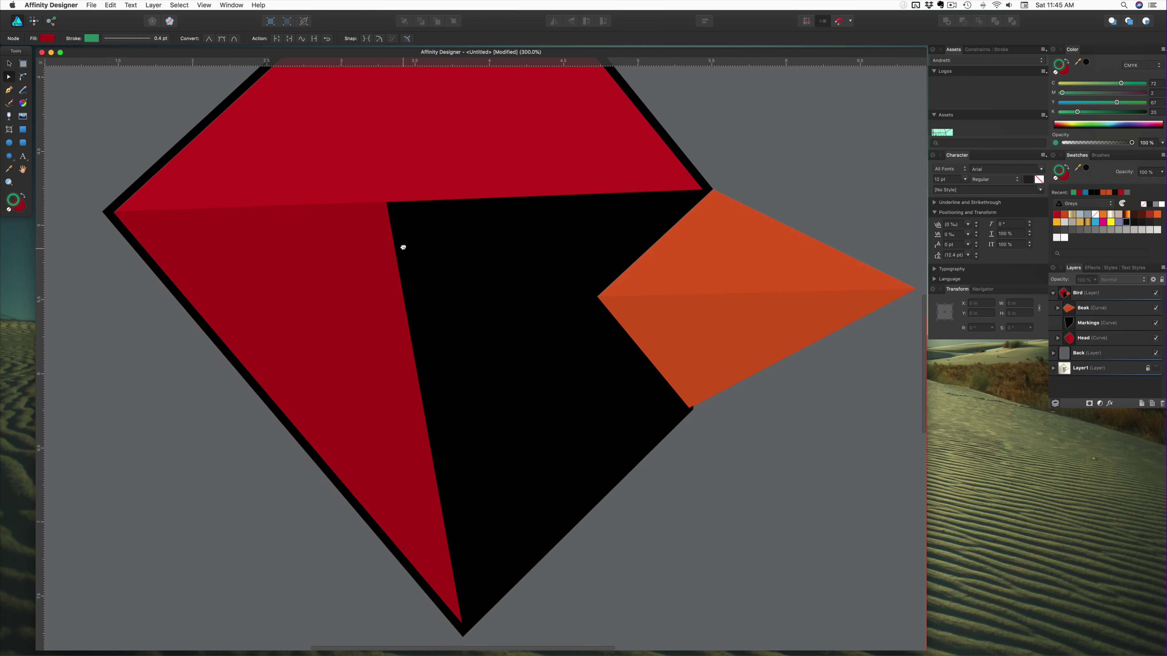
scroll(412, 448, "right", 3)
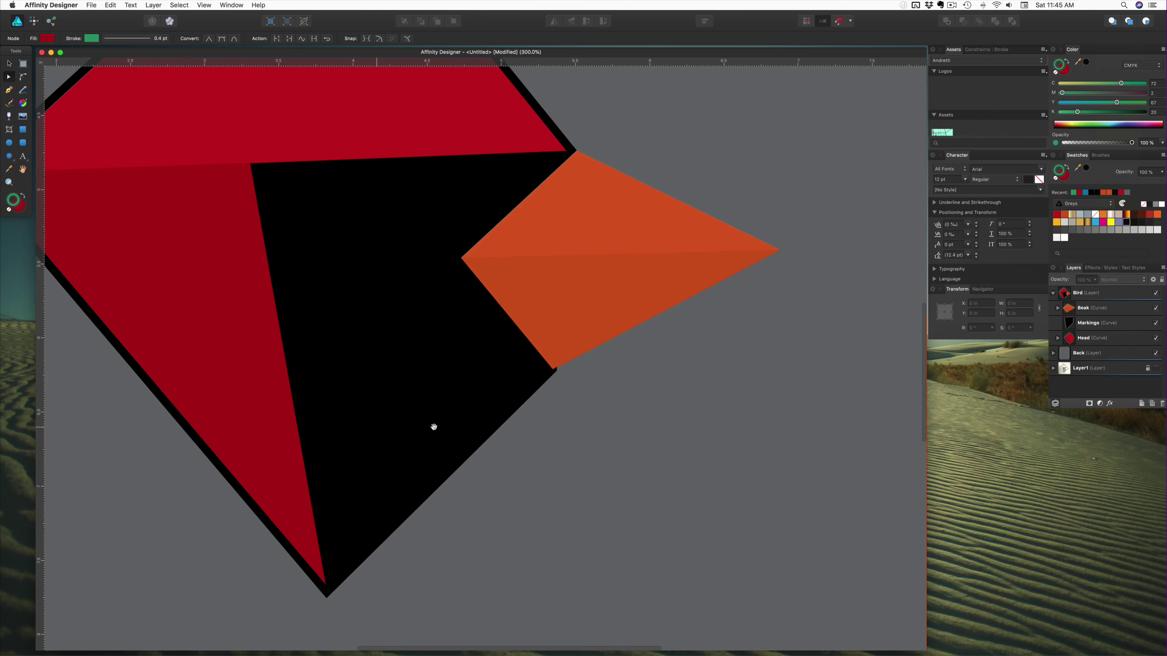
left_click(538, 387)
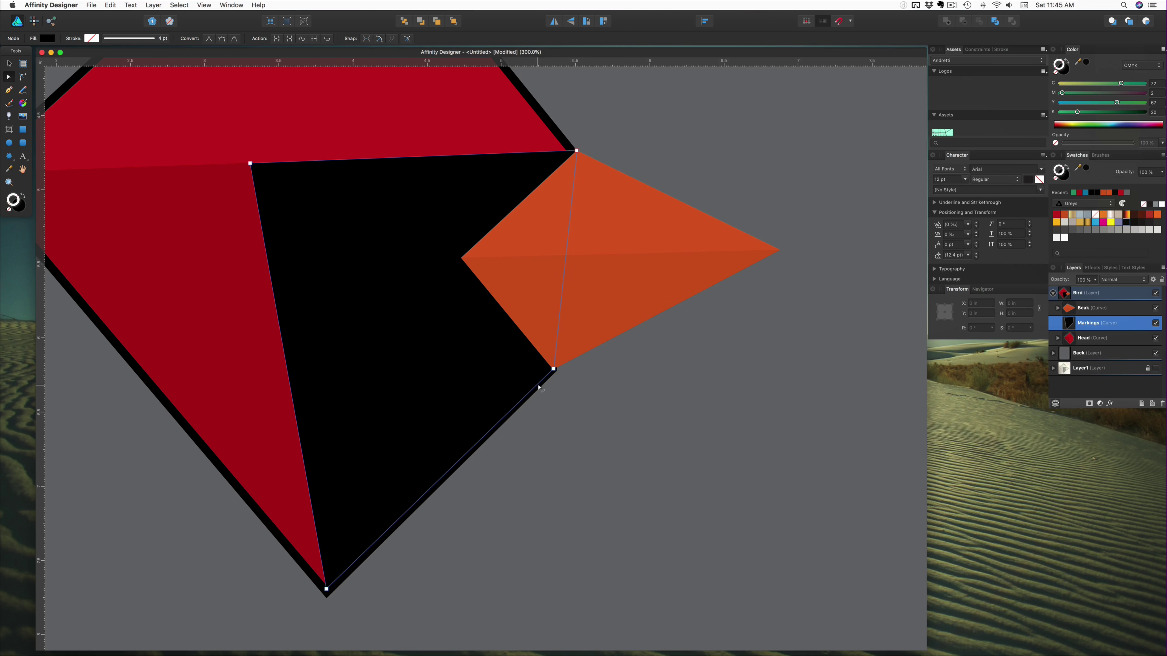
scroll(553, 373, "up", 5)
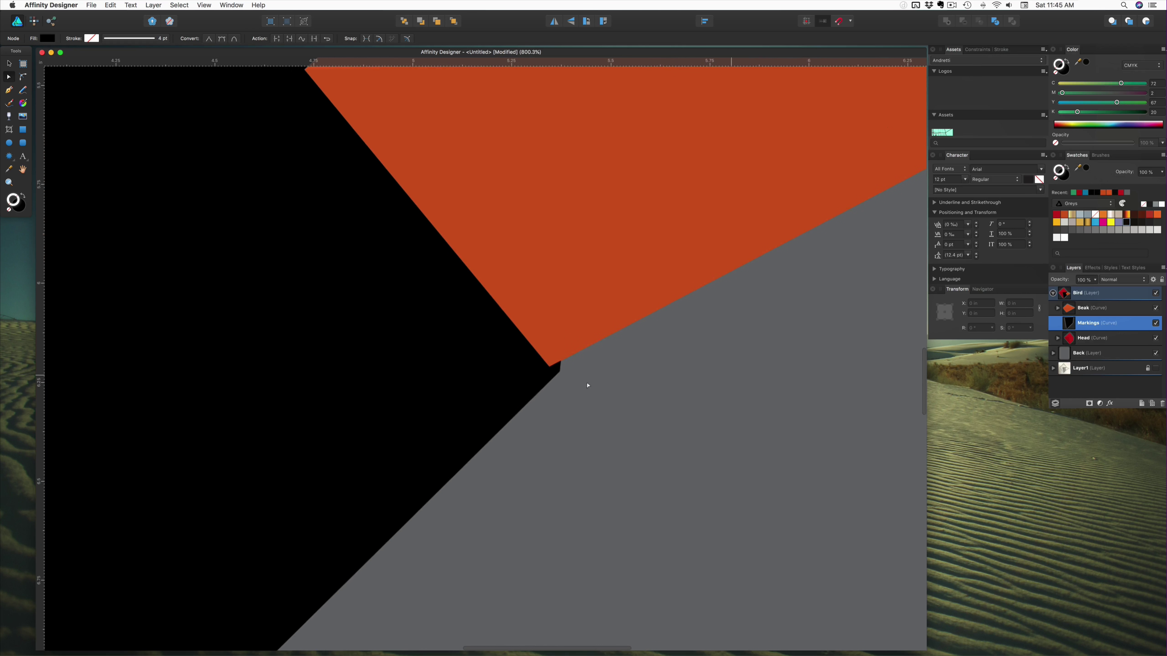
left_click_drag(552, 366, 538, 365)
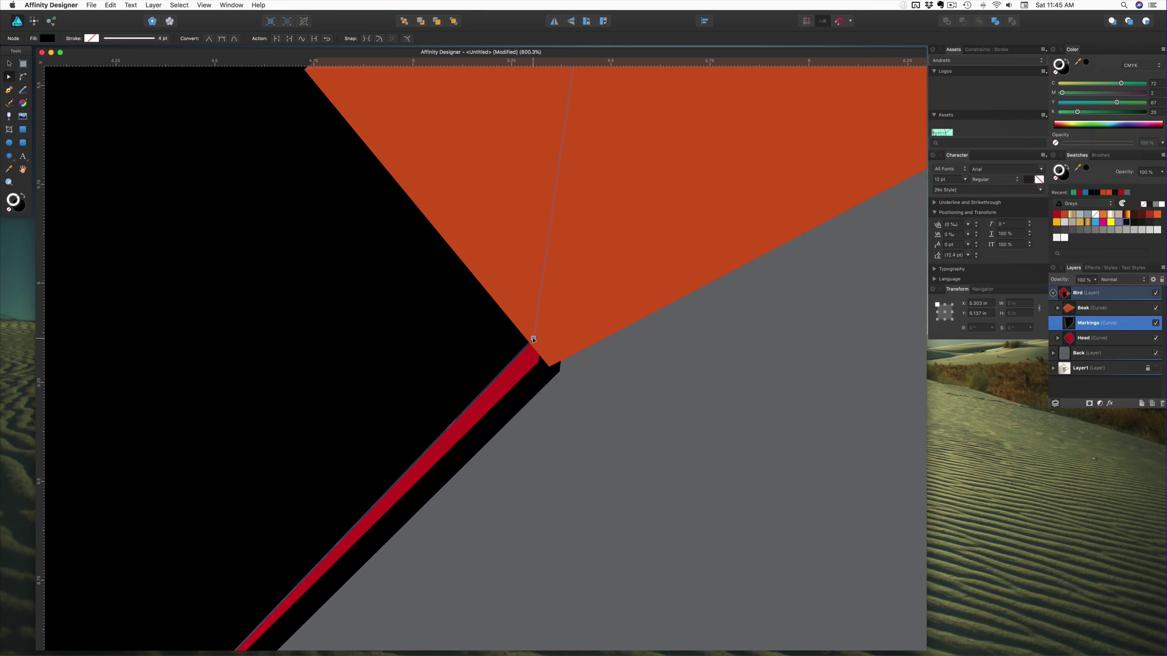
left_click(547, 372)
left_click_drag(550, 368, 547, 355)
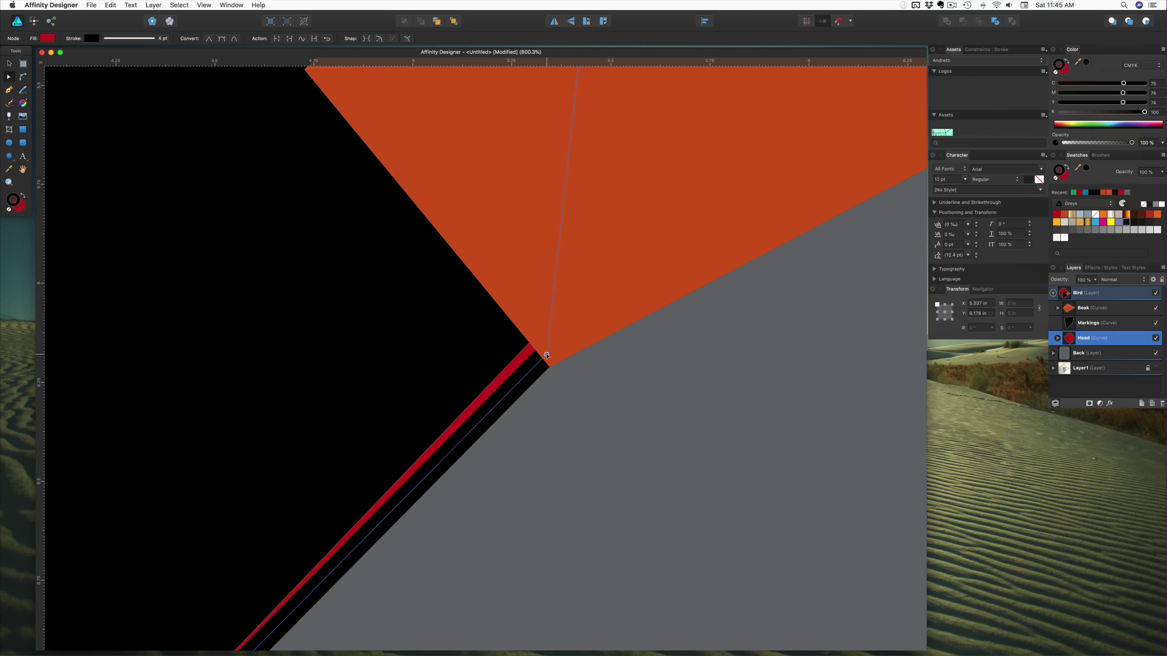
left_click(508, 362)
left_click_drag(533, 339, 546, 357)
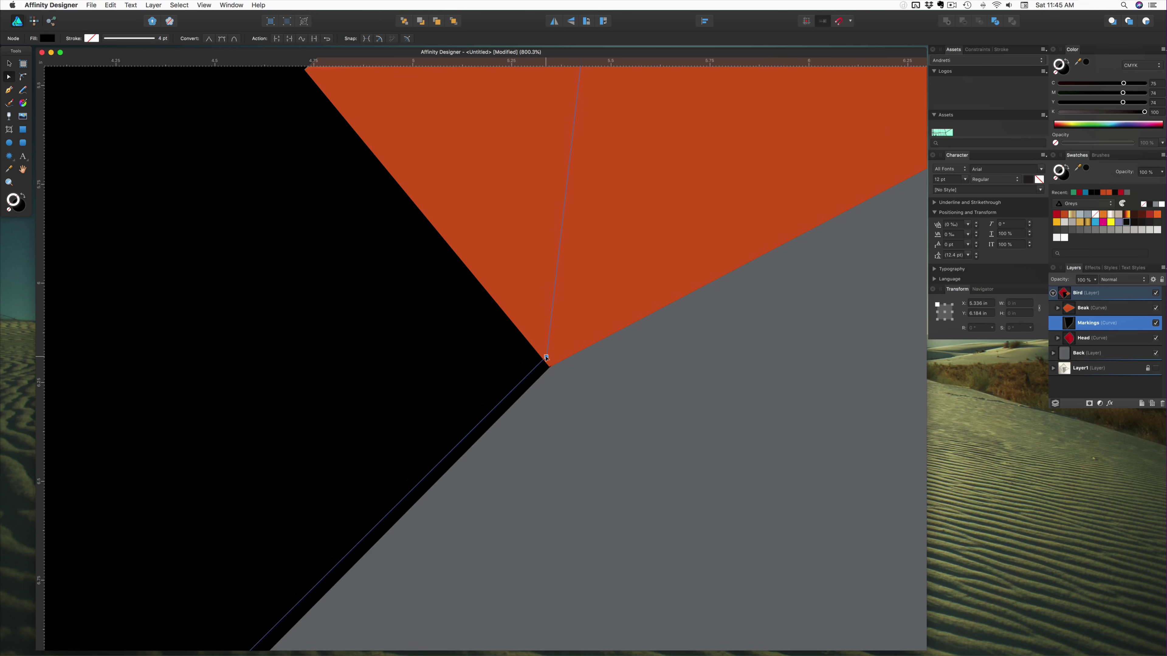
key("super+d")
Step: Unlock Layer1, which holds the original sketch, and delete it
scroll(351, 356, "down", 5)
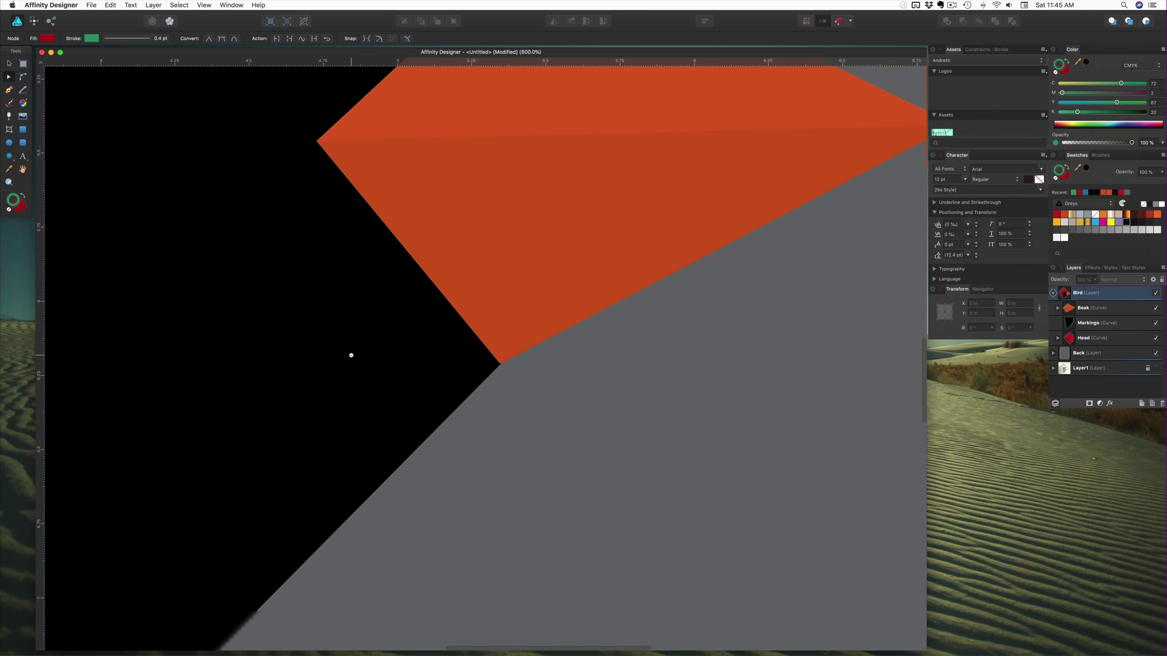
left_click_drag(350, 353, 534, 430)
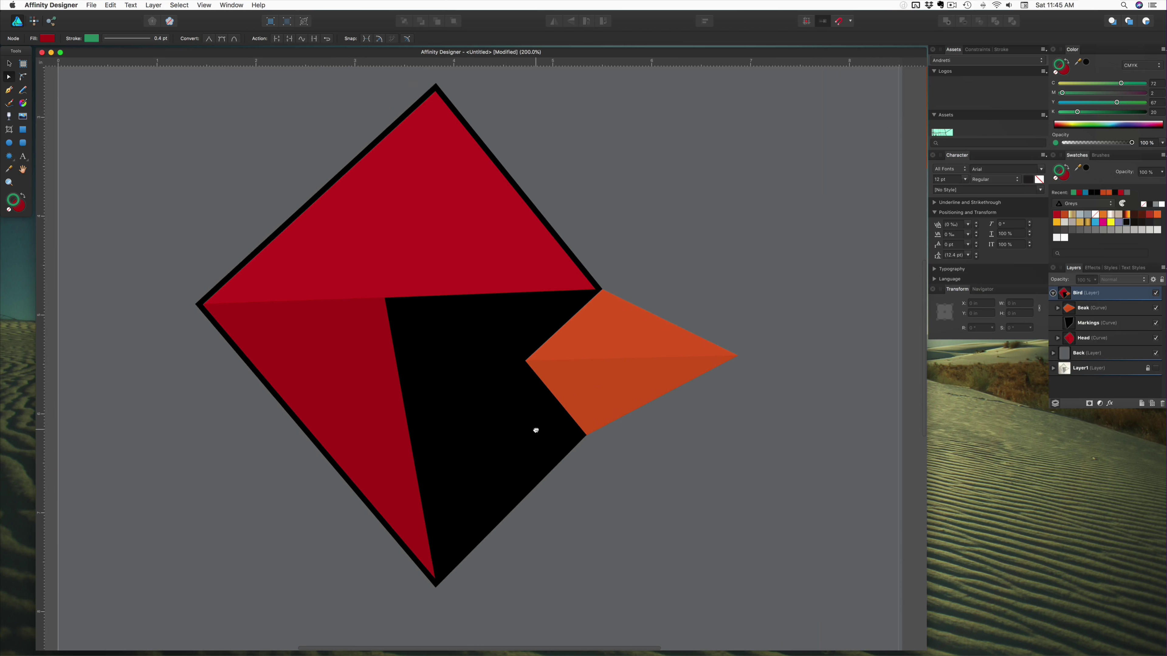
scroll(461, 386, "down", 1)
mouse_move(456, 383)
left_mouse_down()
mouse_move(468, 417)
mouse_move(456, 401)
left_mouse_up()
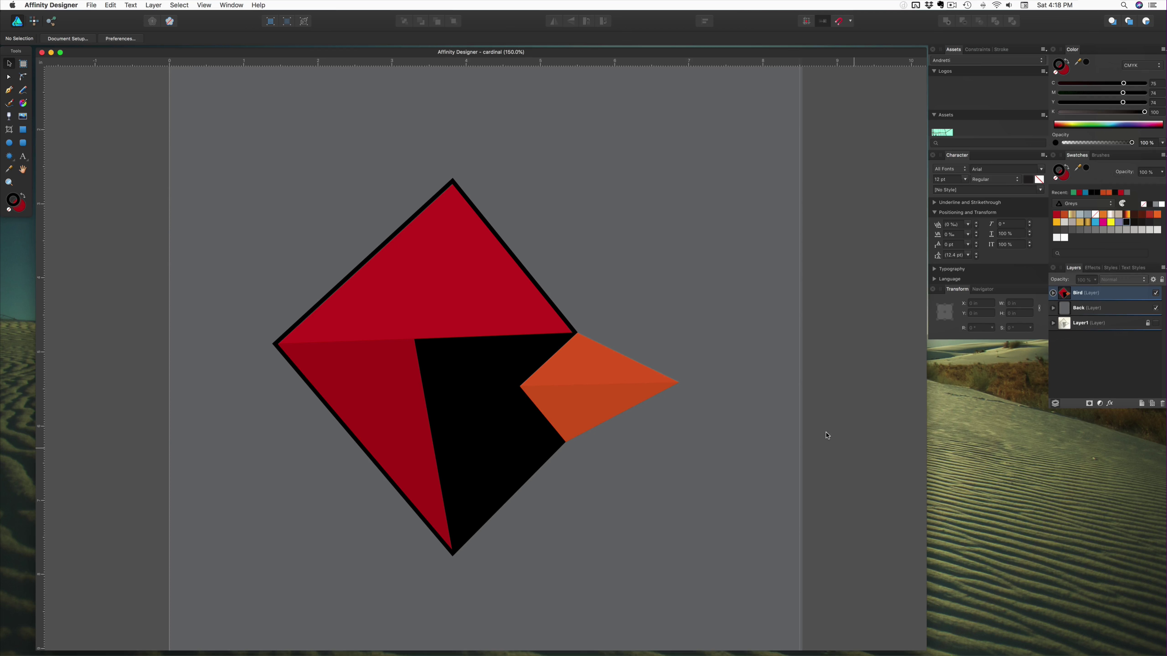
left_click(1153, 323)
left_click(1138, 327)
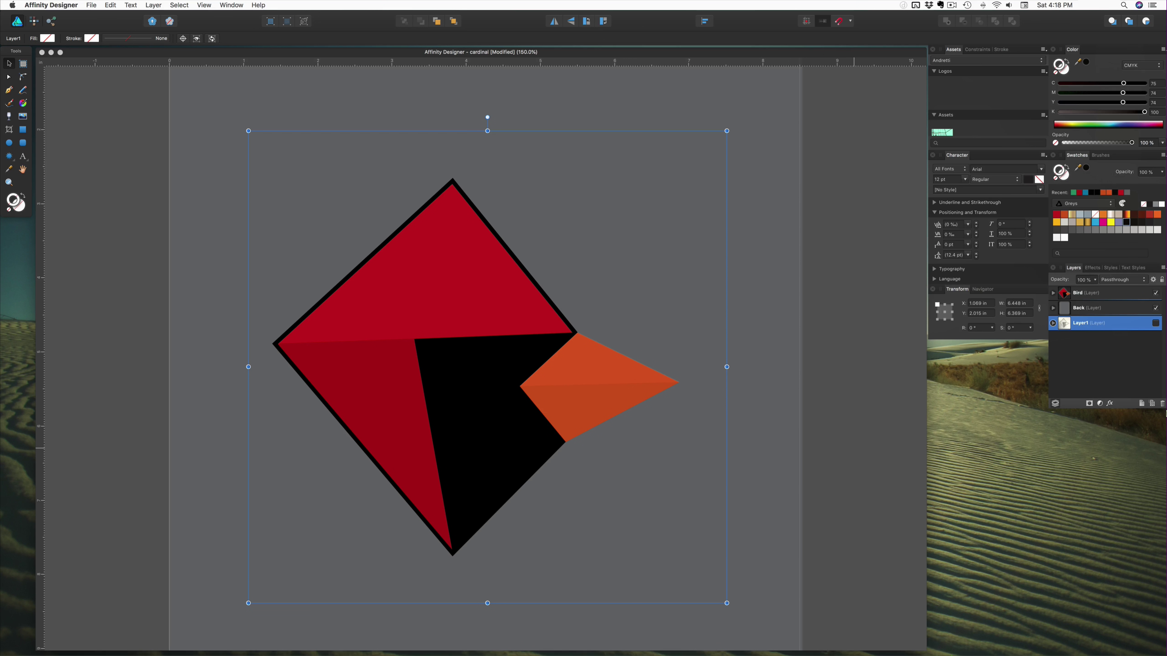
left_click(1163, 404)
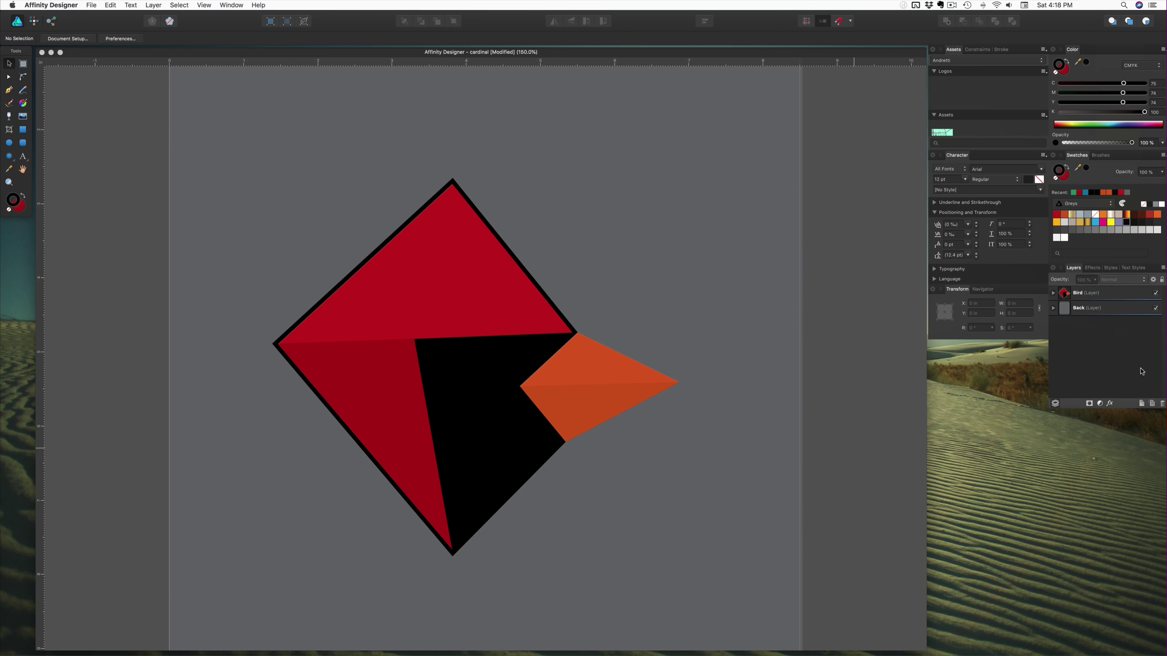
Step: Hide the Bird layer and add a new empty layer directly above the Back layer
left_click(1155, 294)
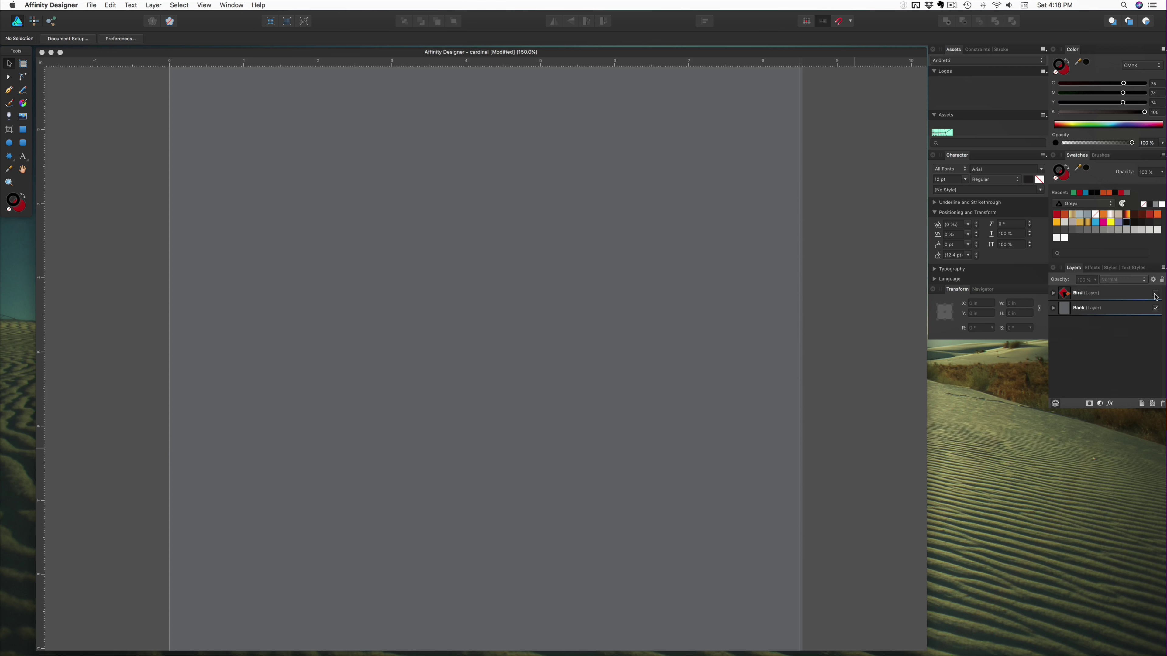
left_click(1137, 308)
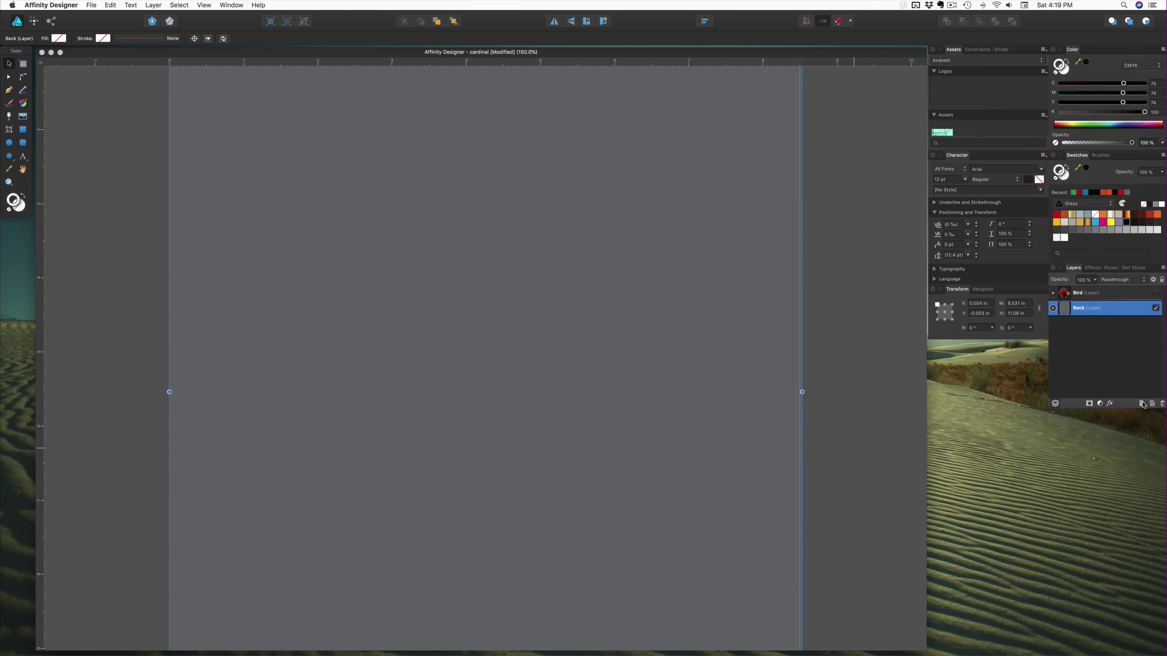
left_click(1143, 404)
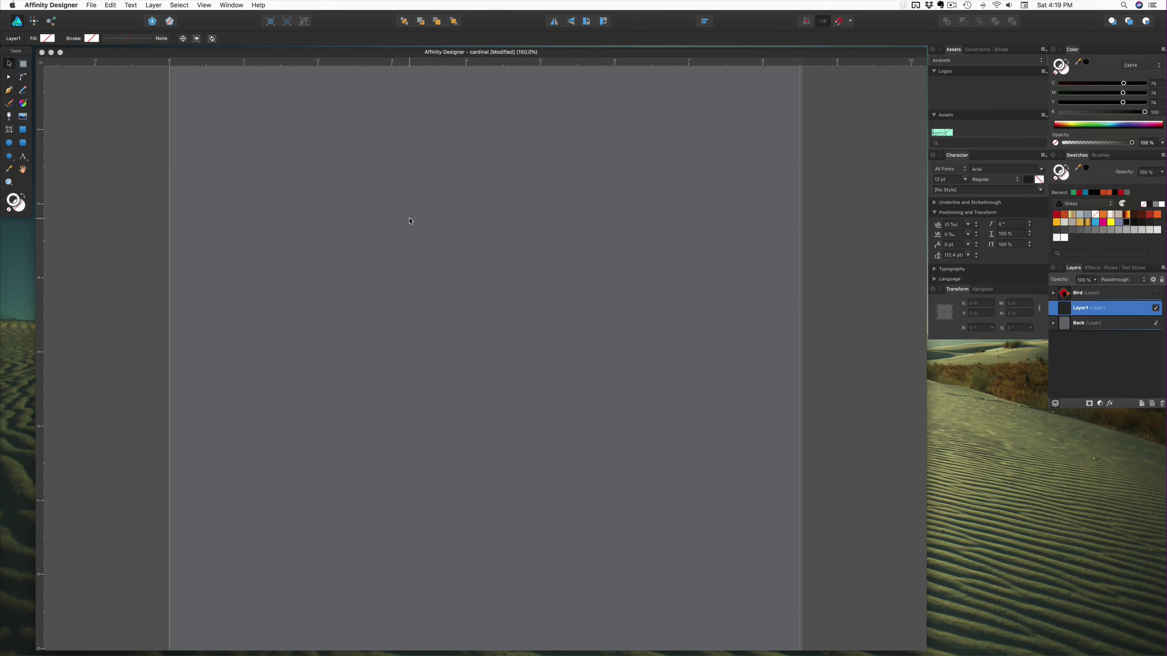
Step: Place the letters V, J and S as three separate Arial 12 pt text objects in a row on the new layer
key("t")
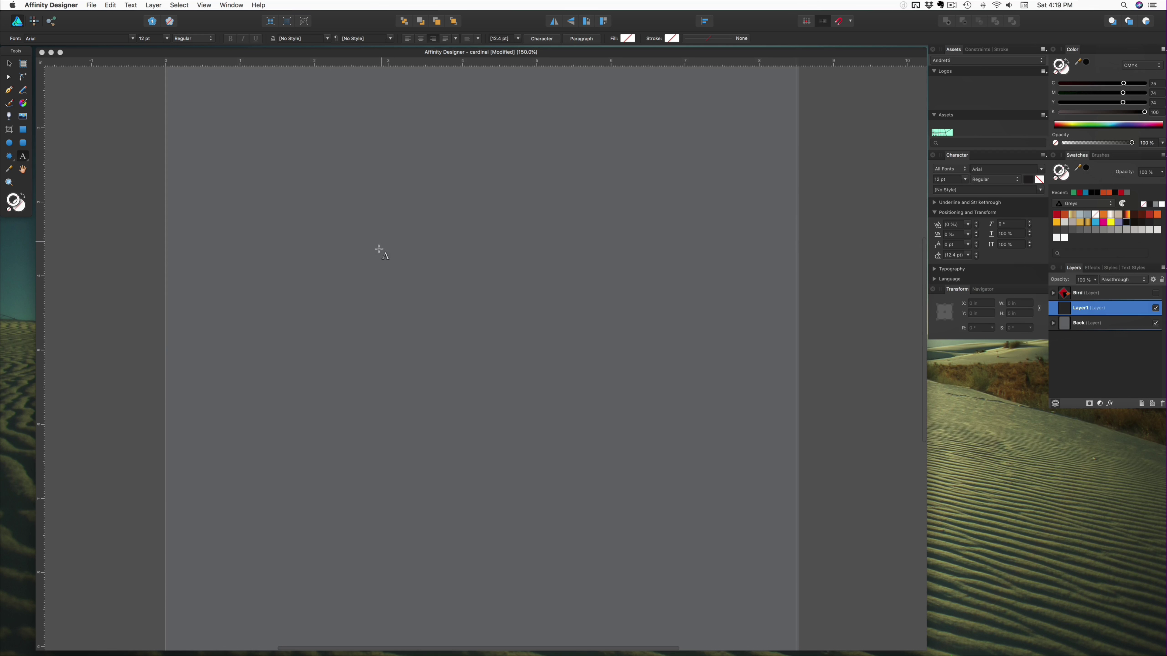
left_click(341, 327)
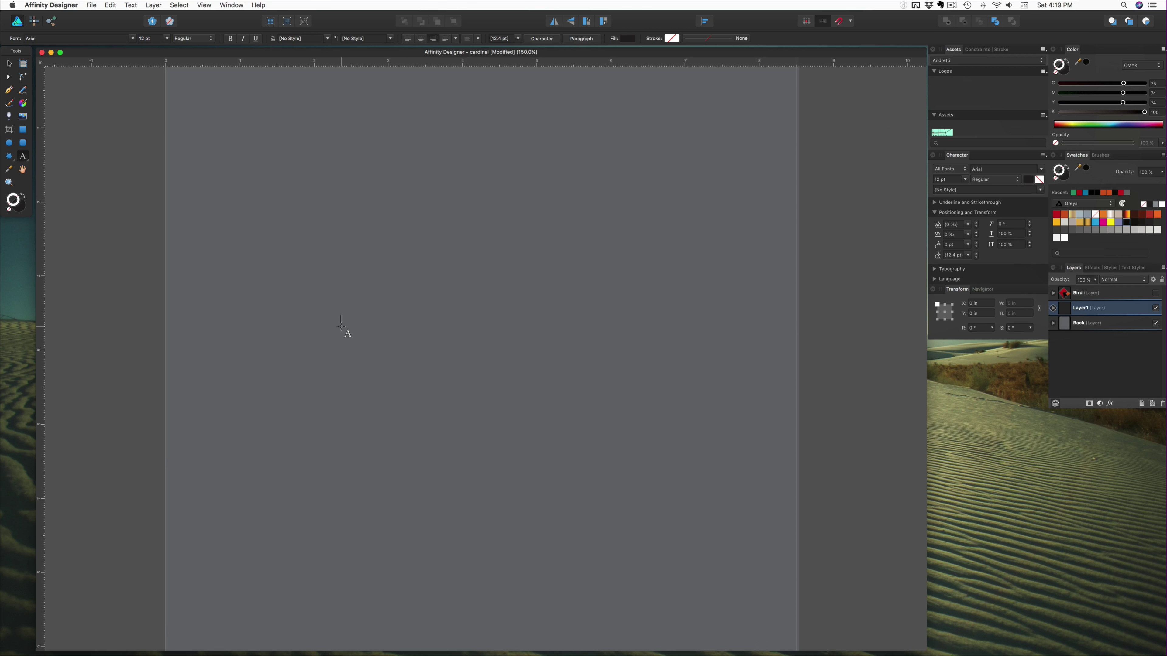
type("V")
key("Escape")
left_click(390, 329)
type("J")
key("Escape")
scroll(423, 334, "right", 1)
left_click(423, 330)
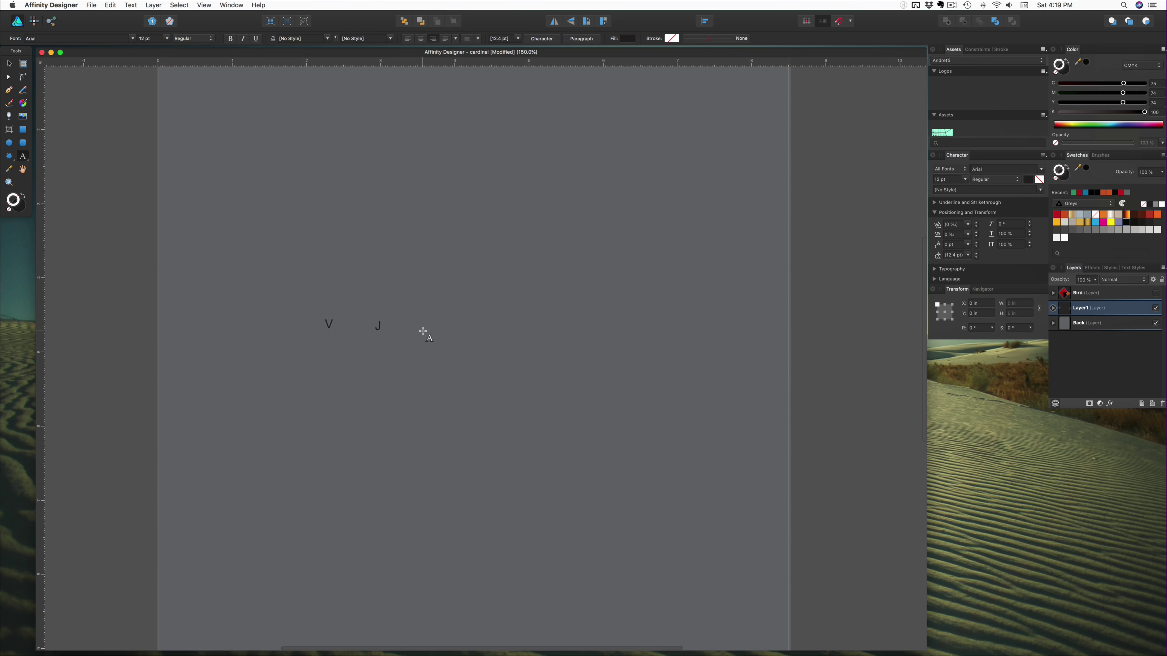
type("S")
Step: Scale the V, J and S text objects up together to about 49 pt and move the J closer to the V
left_click(10, 65)
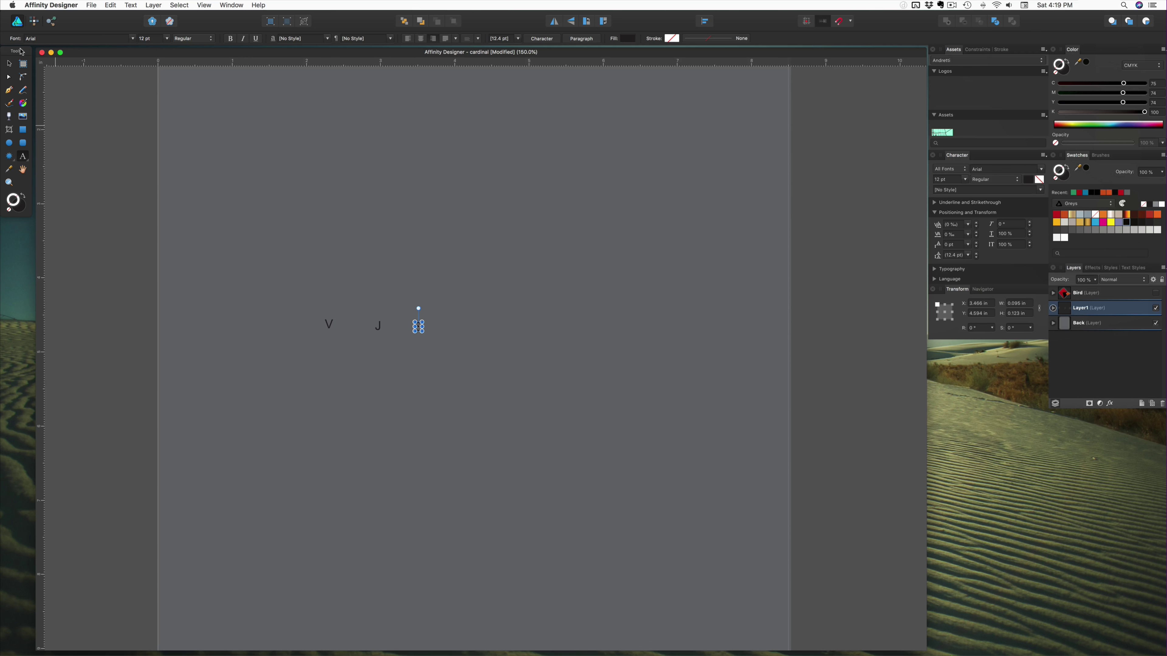
left_click(379, 326, "shift")
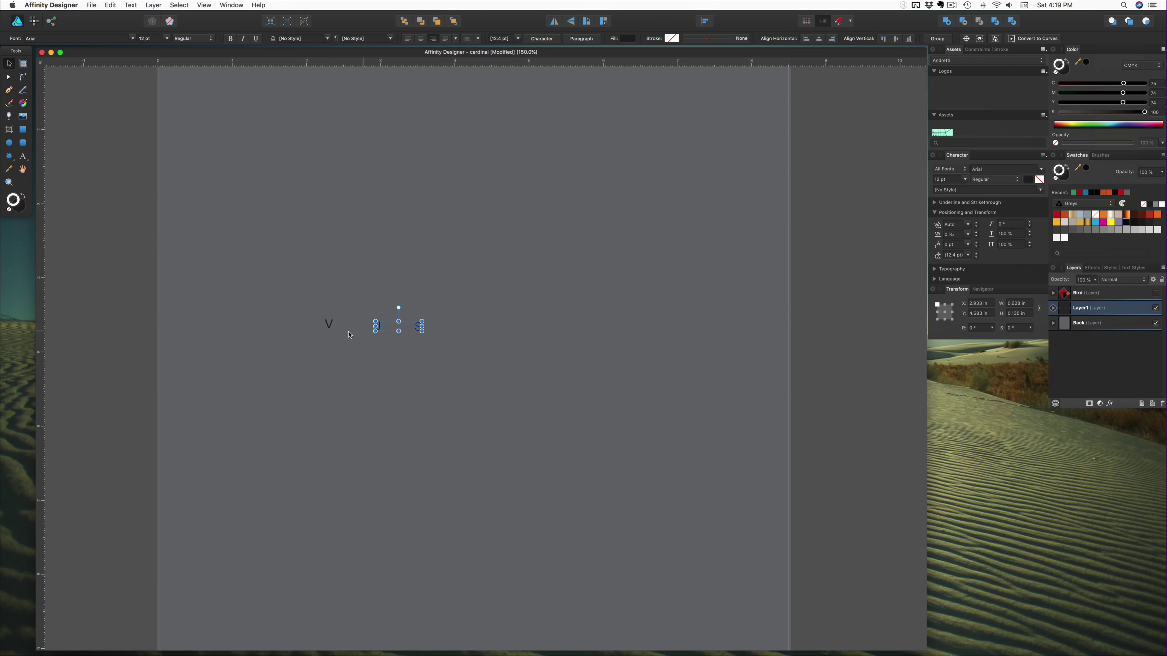
left_click(329, 330, "shift")
left_click_drag(422, 317, 717, 206)
left_click(407, 267)
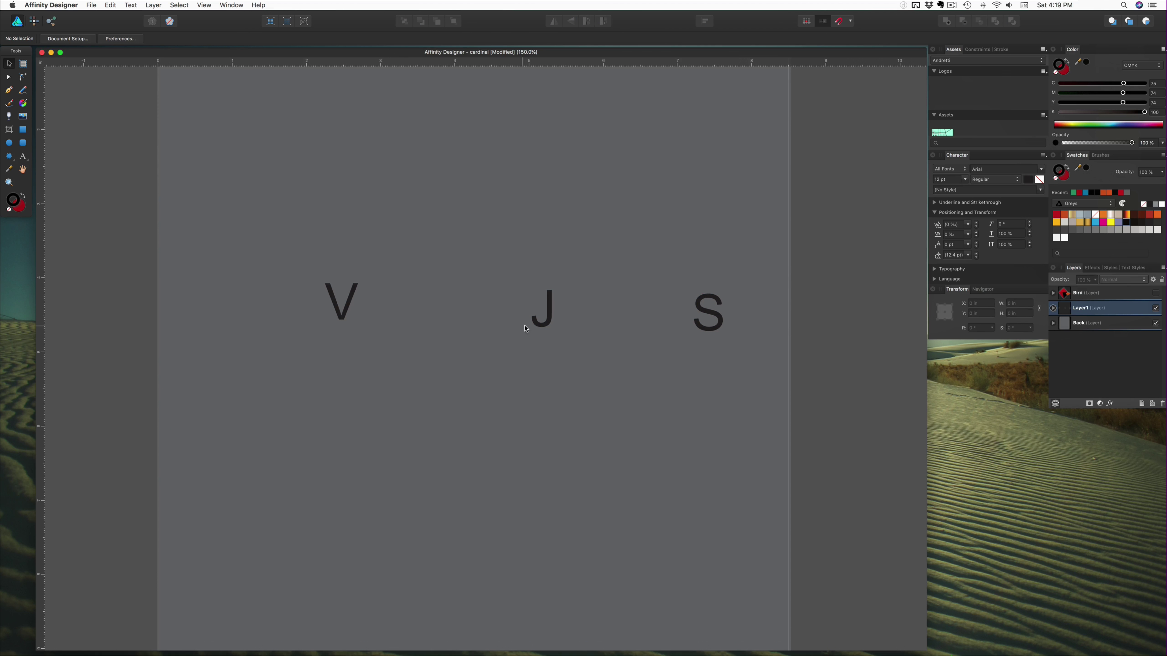
left_click_drag(543, 308, 461, 308)
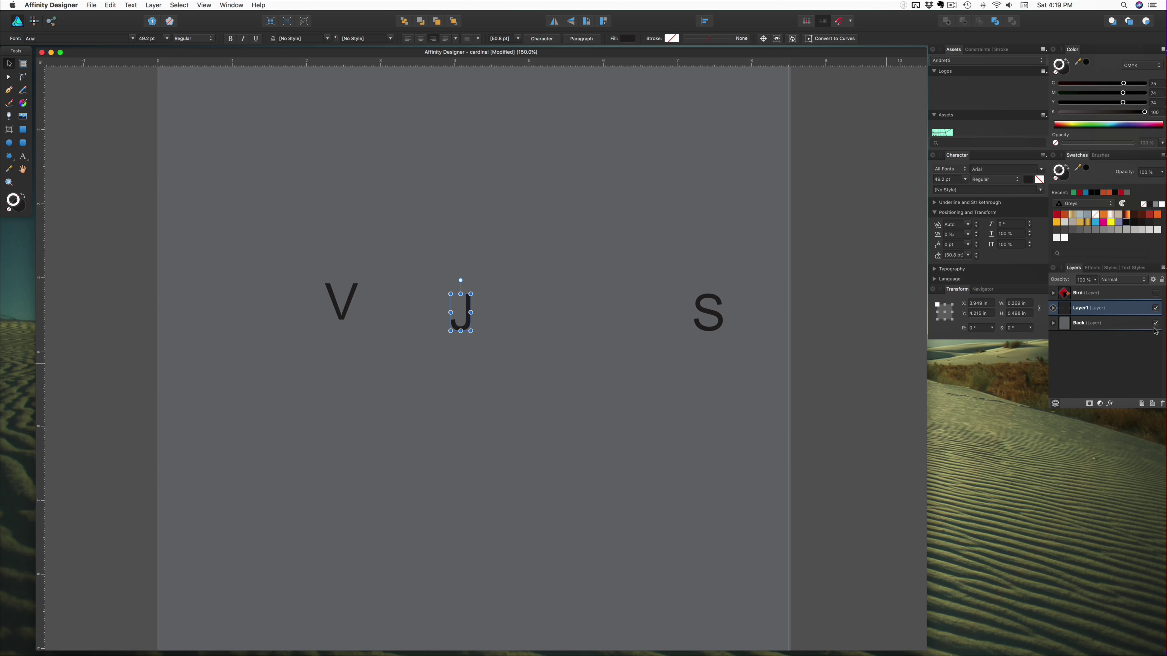
Step: Lock the Back layer and rename Layer1 as Letters
left_click(1143, 327)
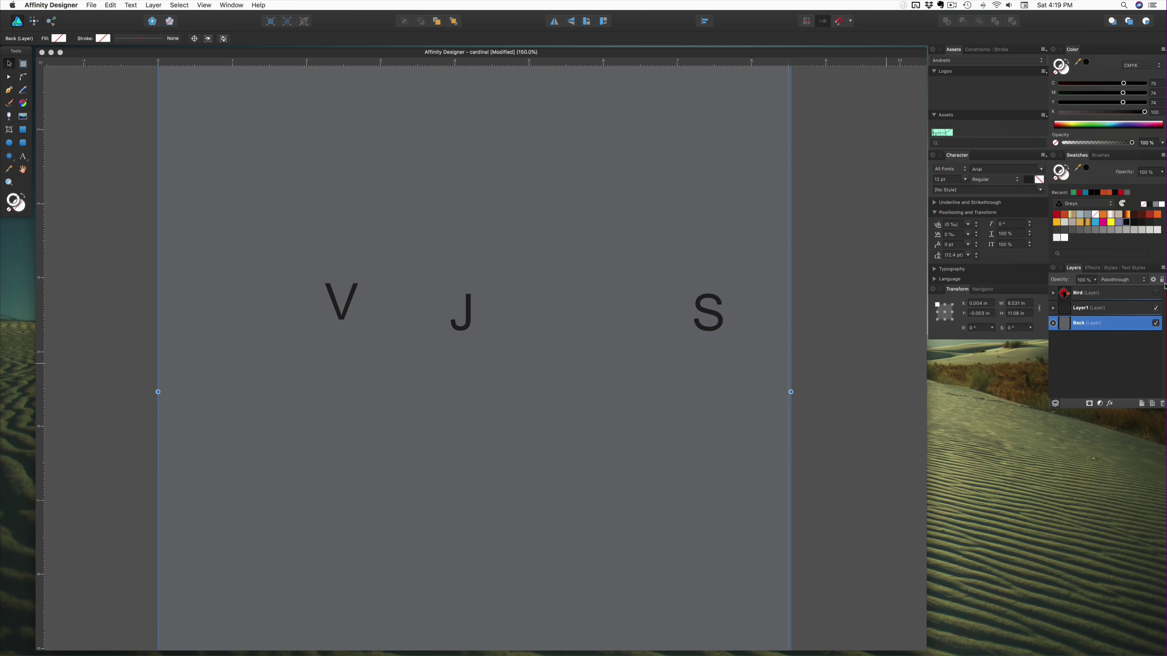
left_click(1133, 309)
double_click(1079, 311)
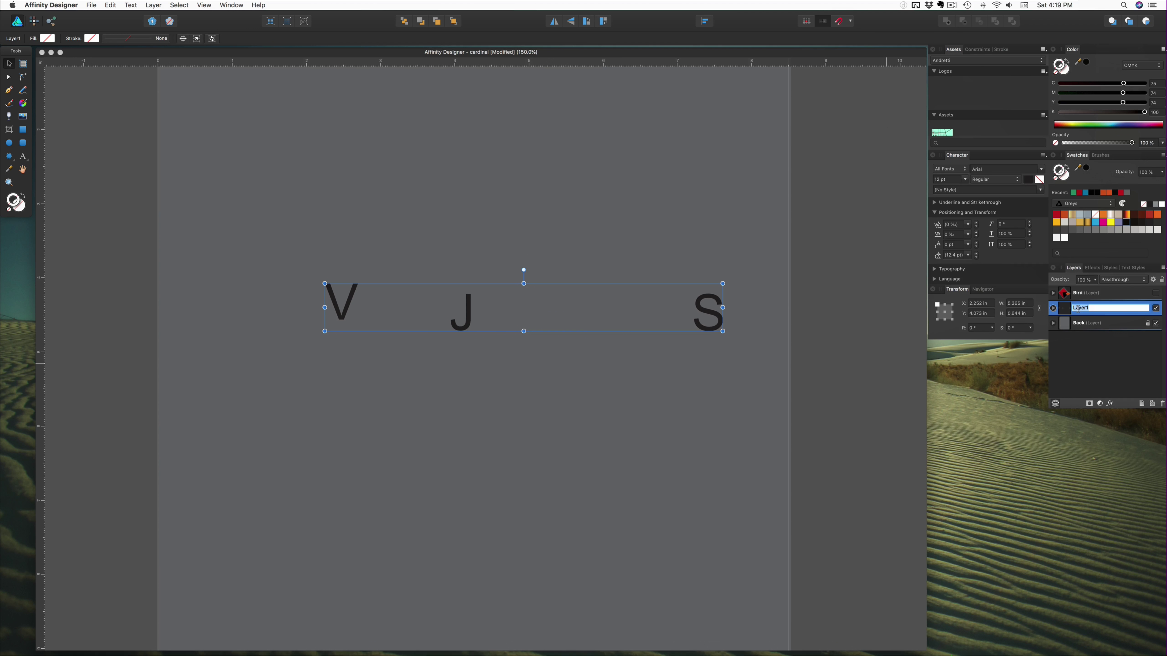
type("Letters")
key("Return")
Step: Move the S and the V inward so the three letters sit close together with the J in the middle
left_click(666, 364)
left_click_drag(699, 328, 473, 325)
left_click_drag(344, 316, 432, 326)
Step: Set the font size of all three letters to 288 pt
left_click(468, 327, "shift")
left_click(513, 328, "shift")
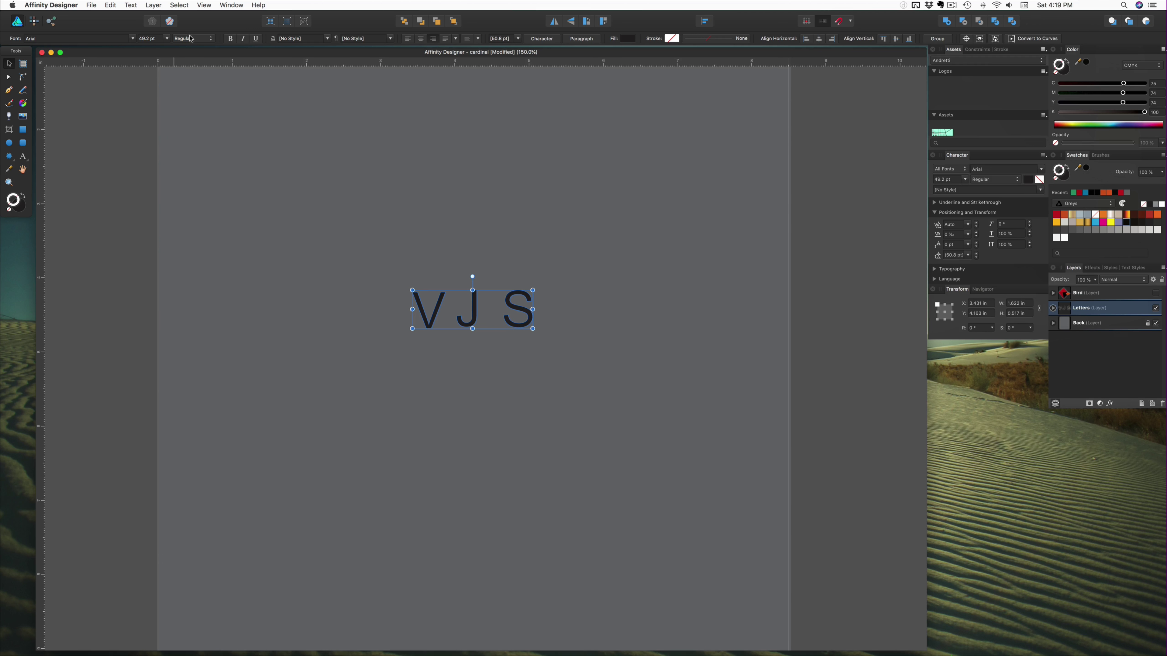
left_click(167, 39)
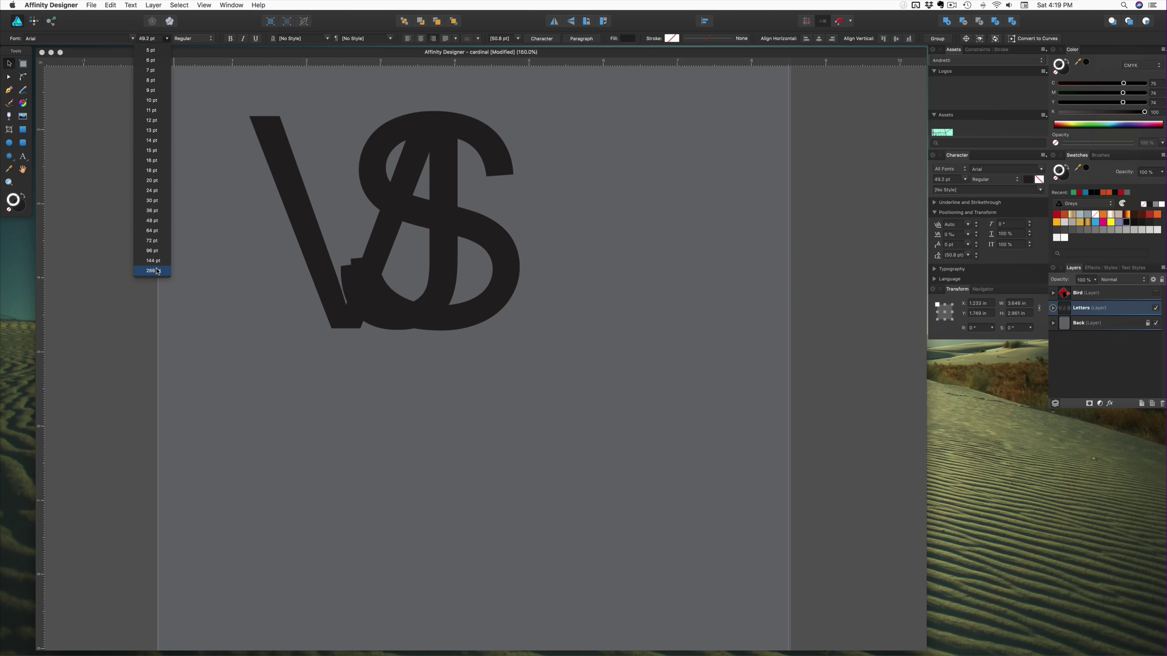
left_click(157, 271)
left_click(187, 266)
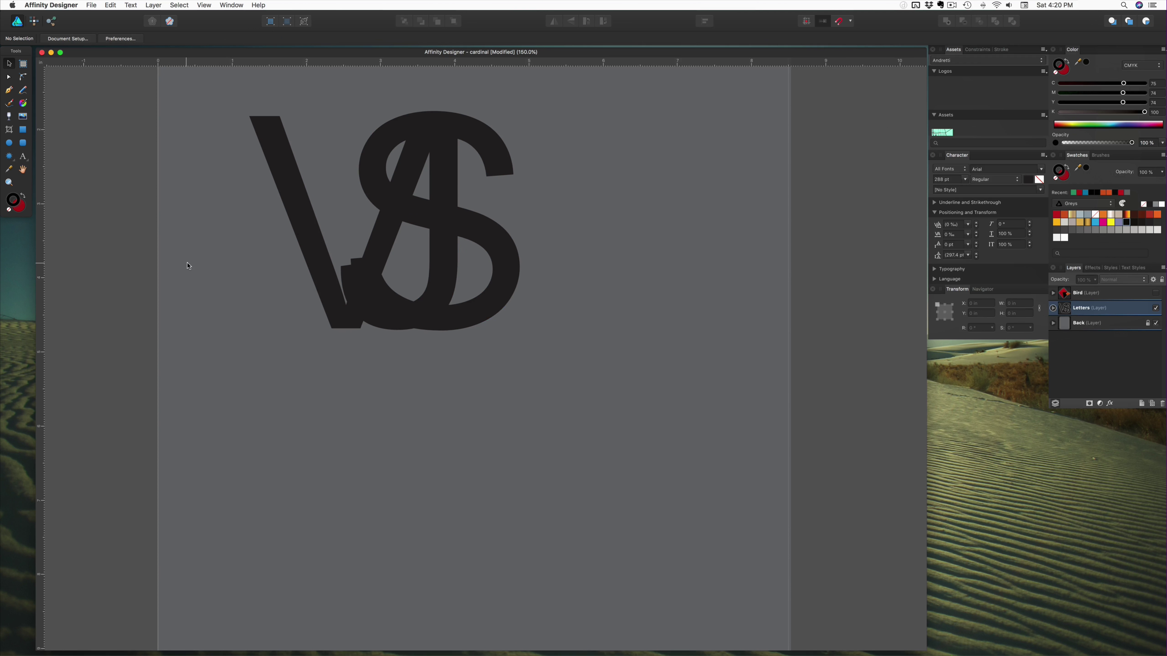
Step: Separate the overlapping letters, arranging V, J and S side by side in a row across the page
left_click_drag(496, 295, 662, 369)
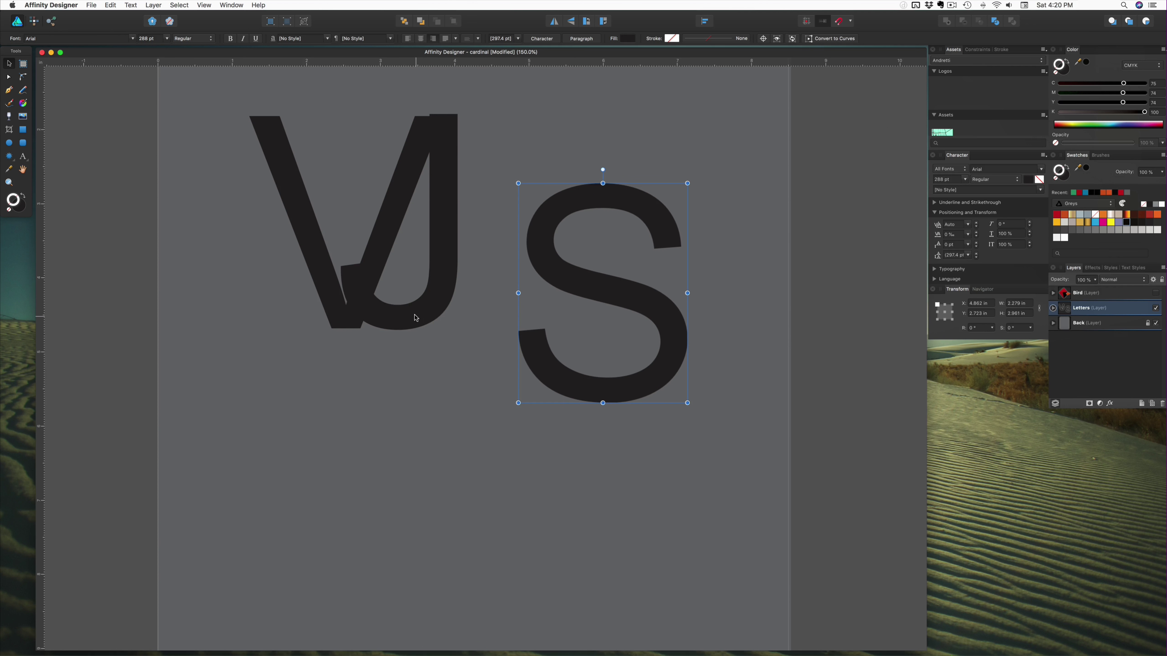
left_click_drag(417, 313, 456, 391)
left_click_drag(299, 391, 287, 425)
left_click_drag(569, 378, 619, 407)
left_click_drag(430, 399, 459, 417)
left_click_drag(318, 404, 328, 405)
Step: Preview typefaces on all three letters and set them in Big Caslon
left_click(524, 396, "shift")
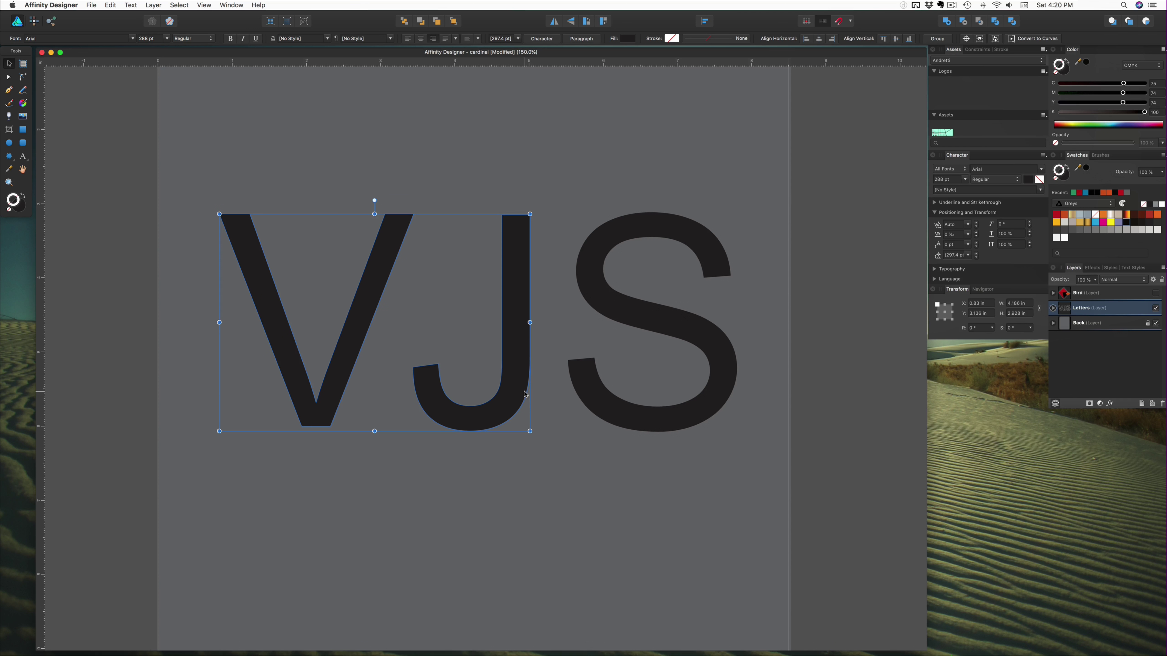
left_click(605, 399, "shift")
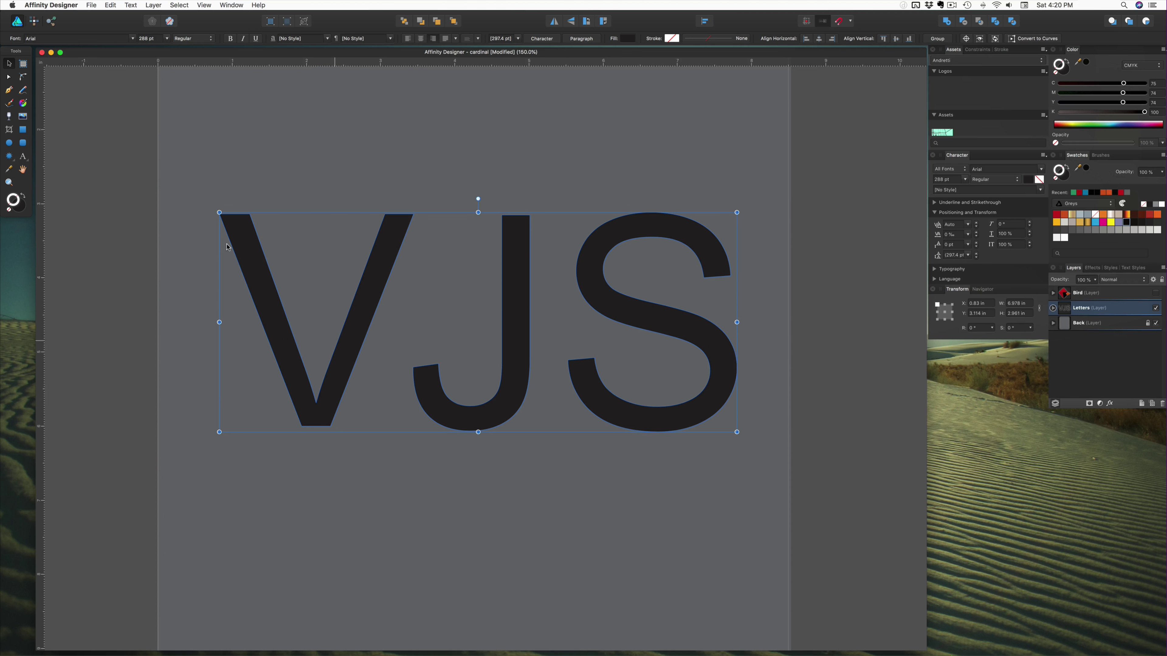
left_click(133, 39)
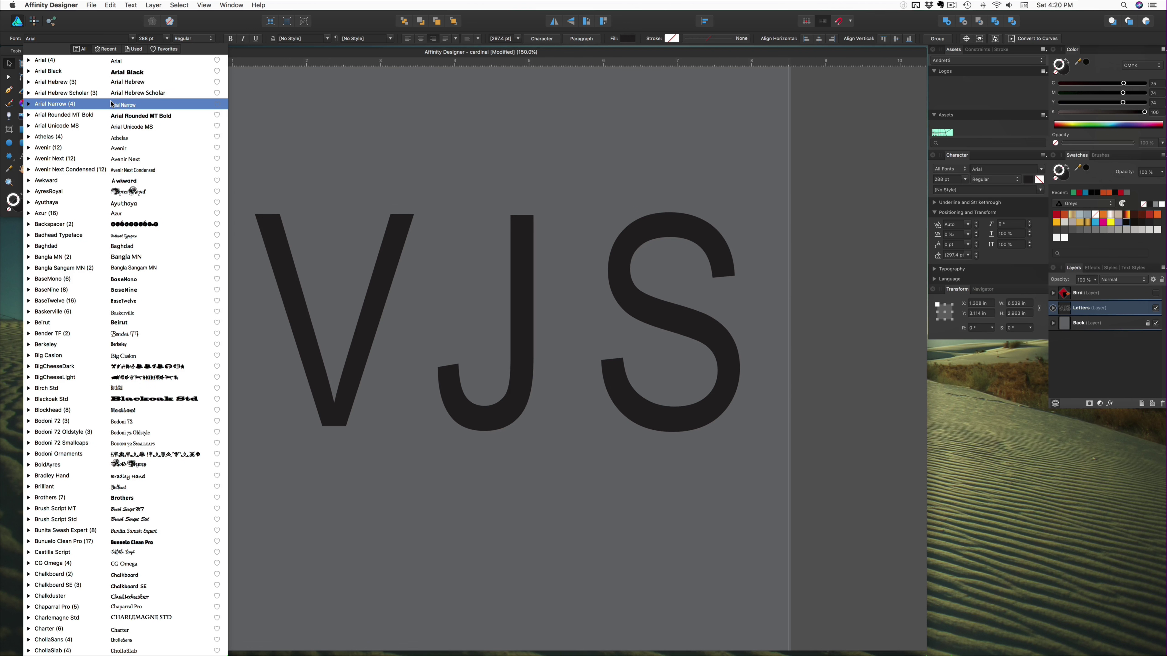
scroll(116, 148, "down", 1)
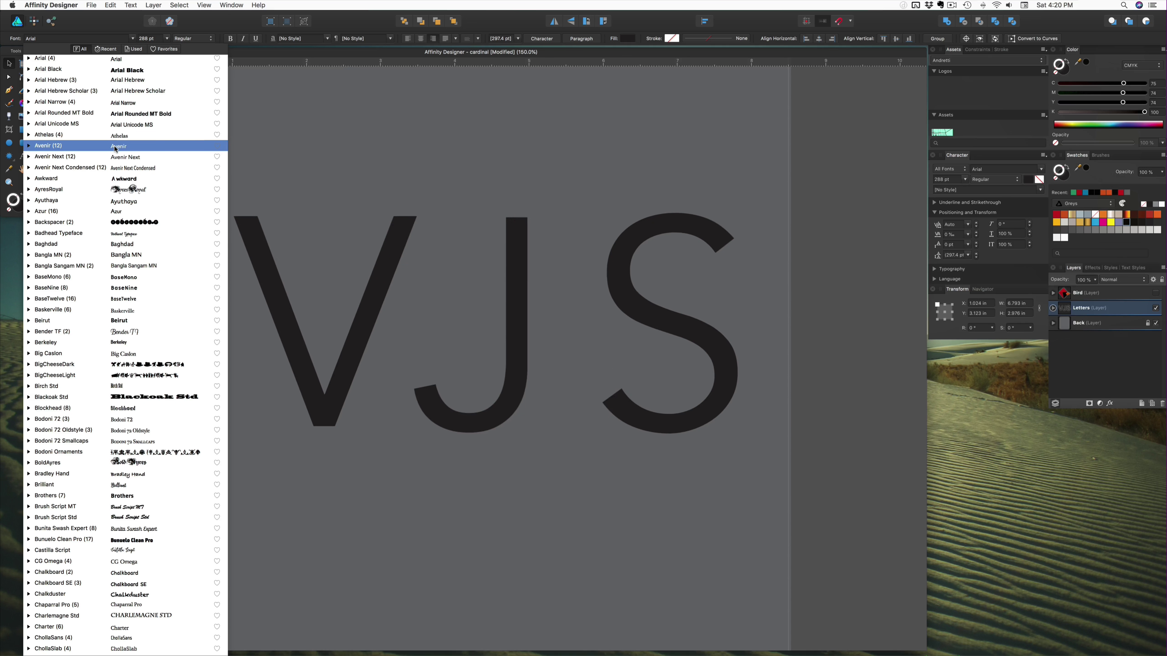
left_click(29, 135)
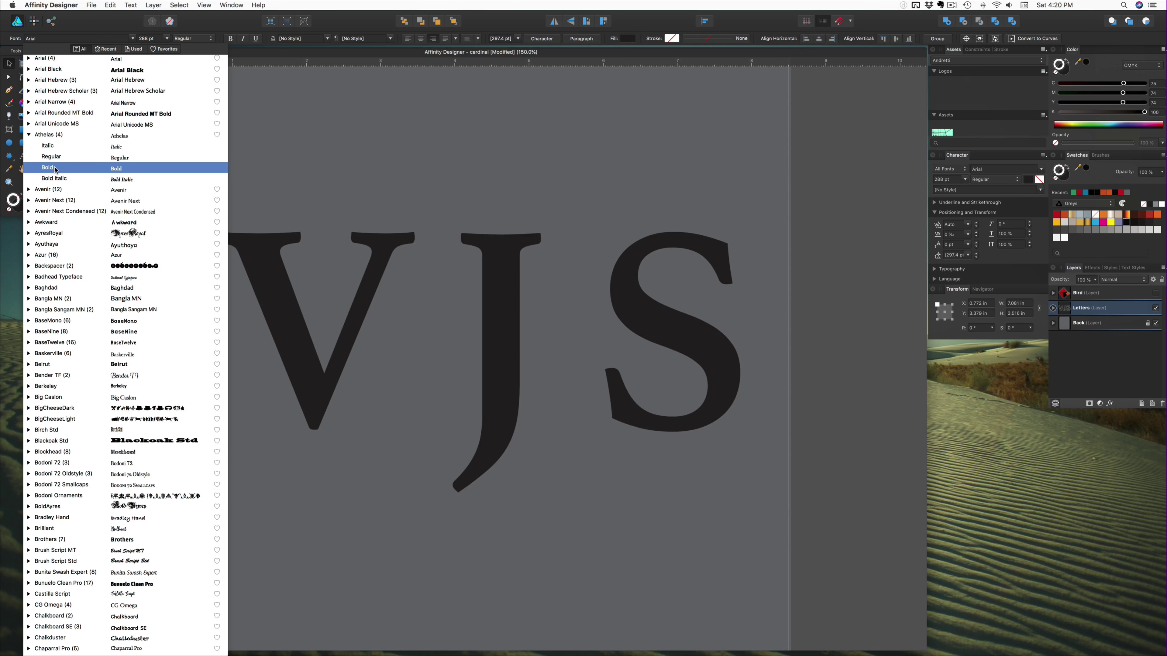
left_click(29, 135)
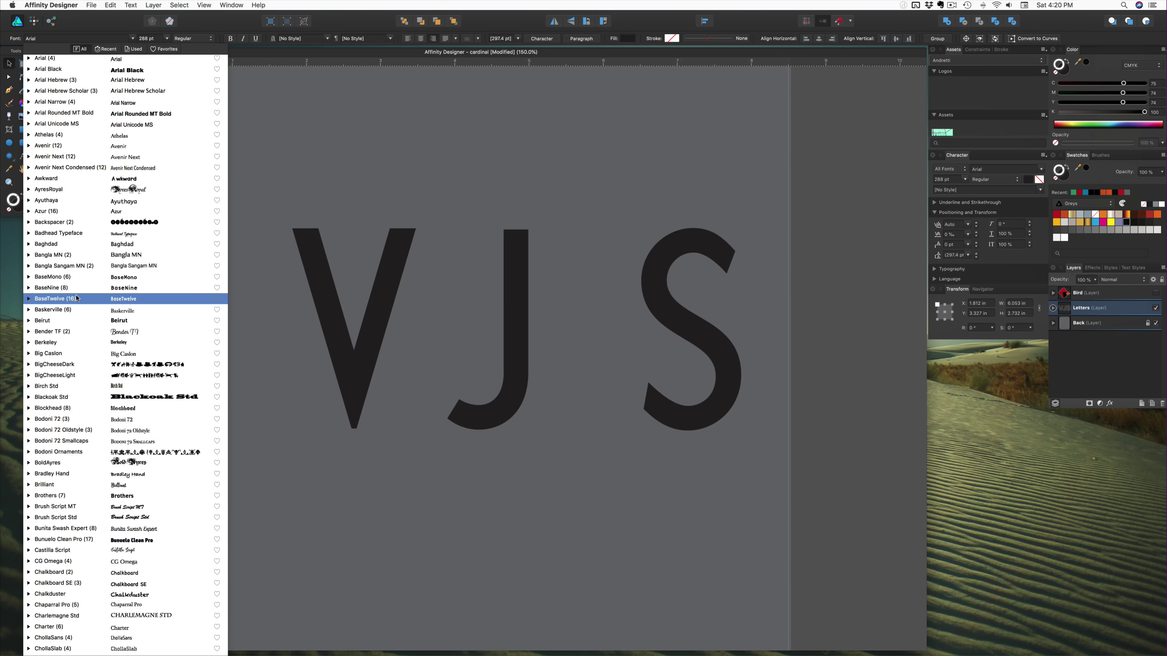
scroll(79, 317, "down", 1)
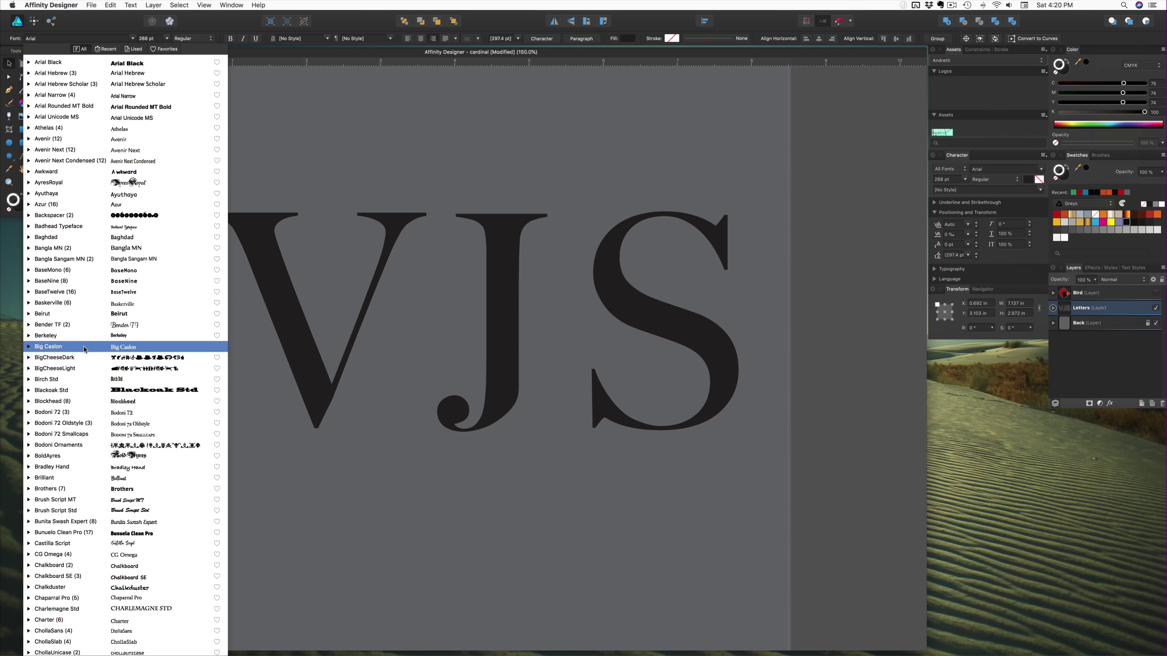
left_click(85, 348)
Step: Shrink the Big Caslon letters to about 150 pt and place them in the page's upper-right corner
left_click_drag(209, 212, 396, 289)
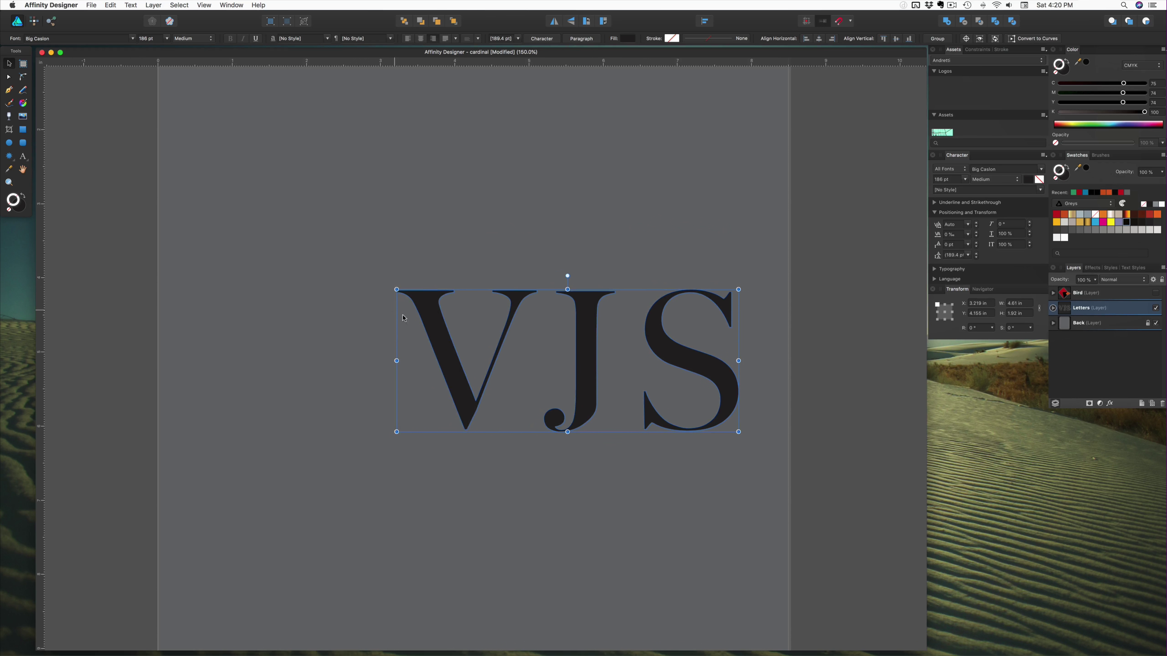
left_click_drag(445, 342, 477, 152)
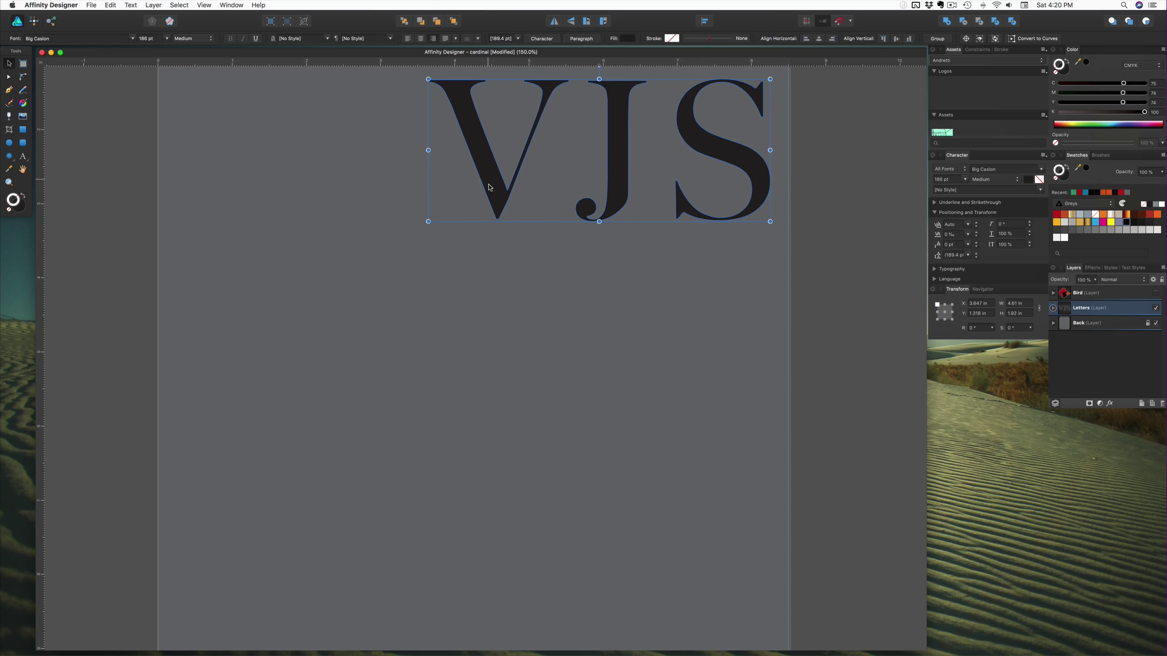
scroll(487, 189, "up", 5)
scroll(490, 190, "down", 2)
left_click_drag(497, 224, 501, 146)
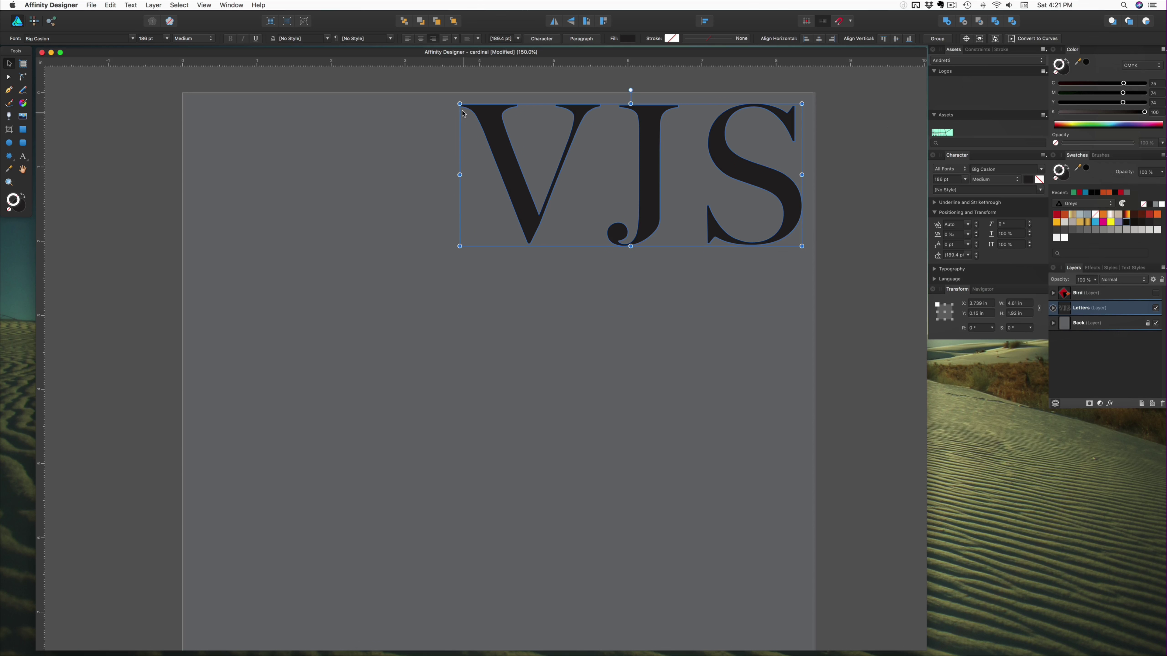
left_click_drag(457, 105, 526, 131)
Step: Duplicate the three letters to the left of the Big Caslon set and set the copy in Council
left_click_drag(571, 193, 251, 171)
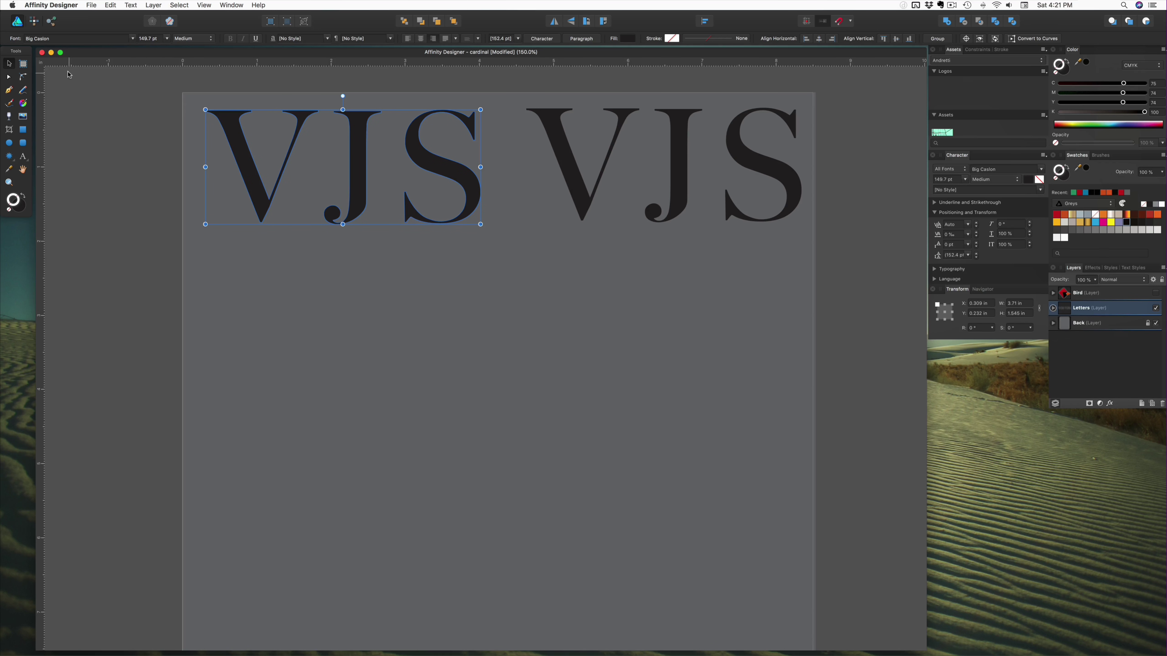
left_click(131, 39)
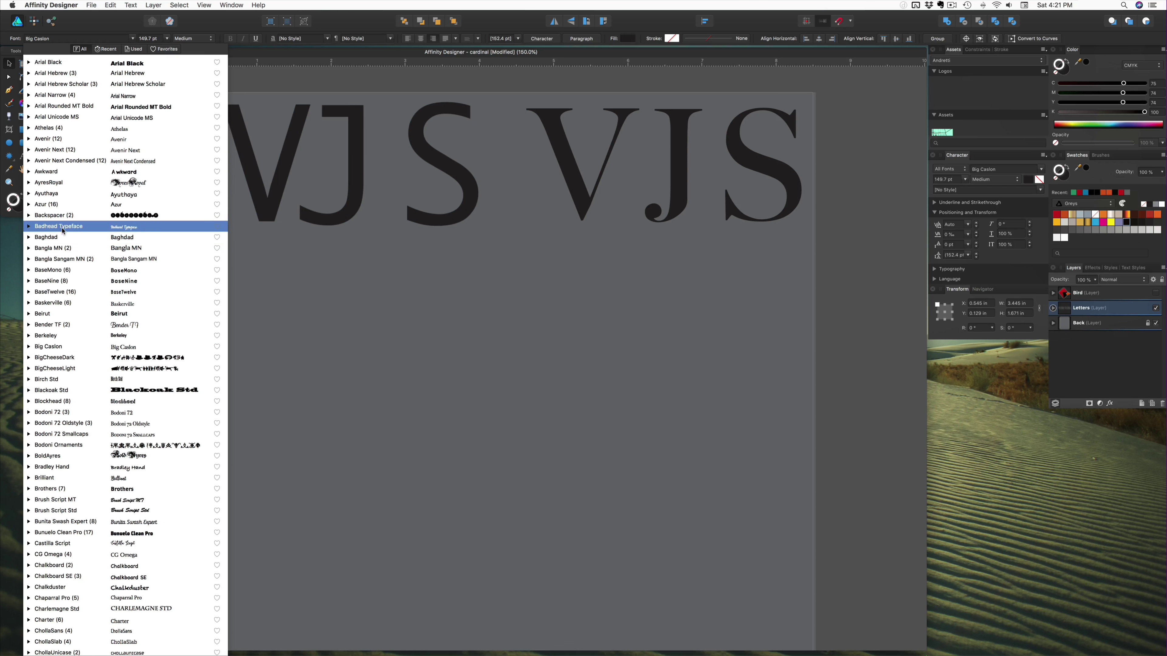
scroll(57, 233, "down", 3)
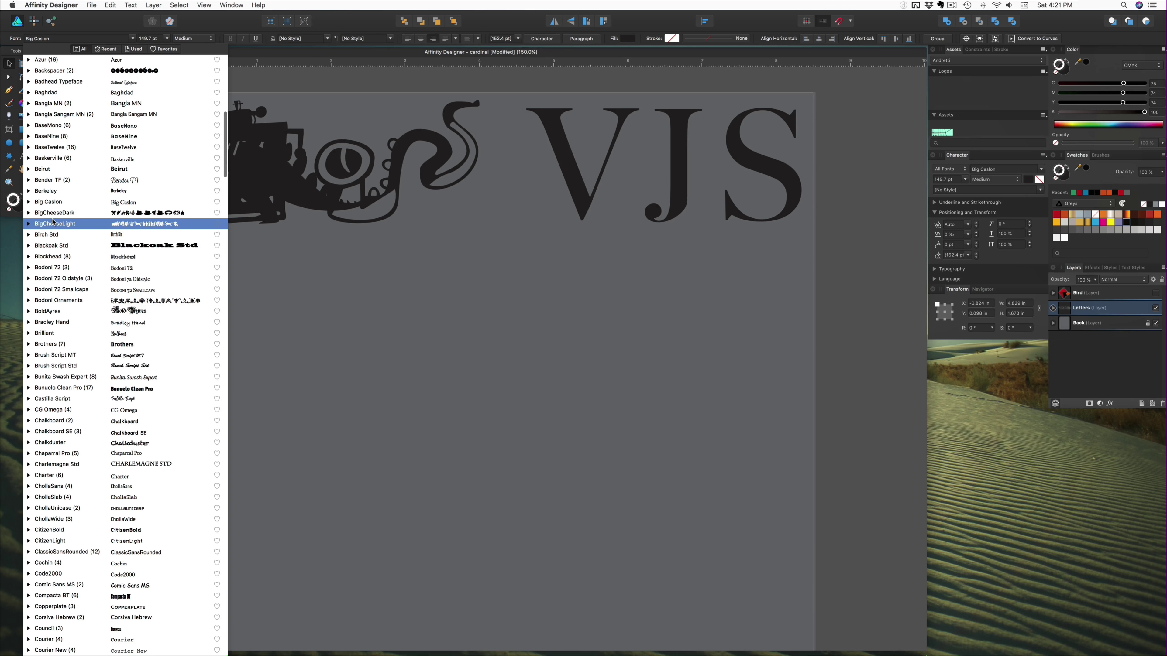
scroll(298, 214, "left", 5)
scroll(298, 214, "left", 3)
scroll(297, 214, "up", 3)
scroll(298, 213, "right", 2)
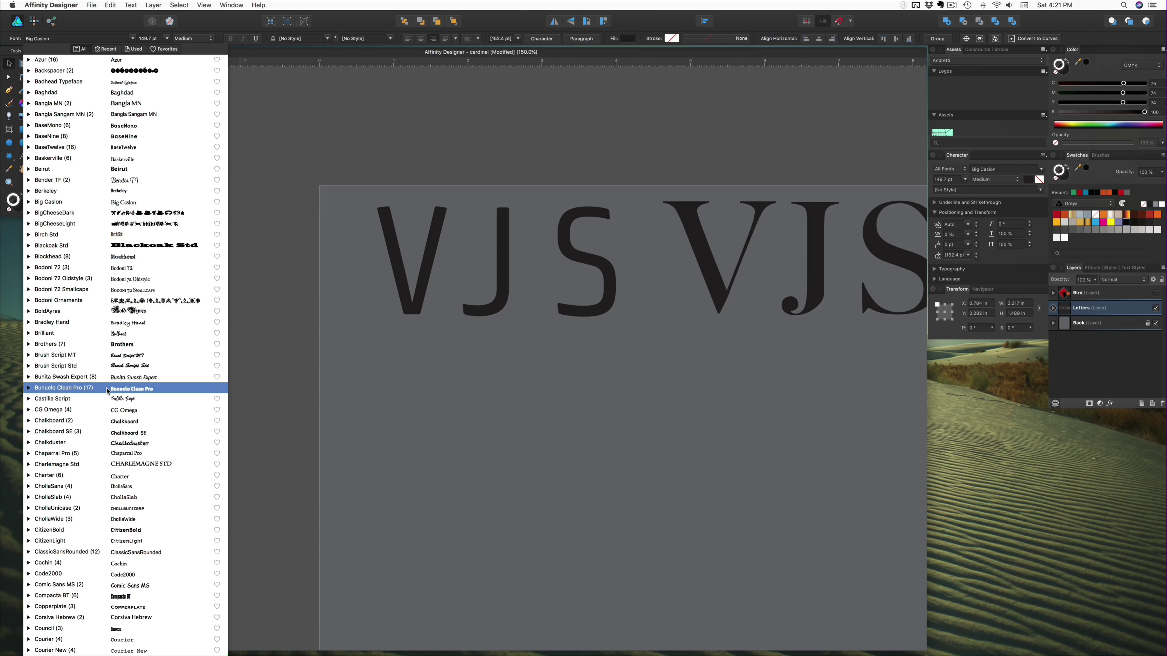
scroll(107, 392, "down", 2)
scroll(107, 392, "down", 3)
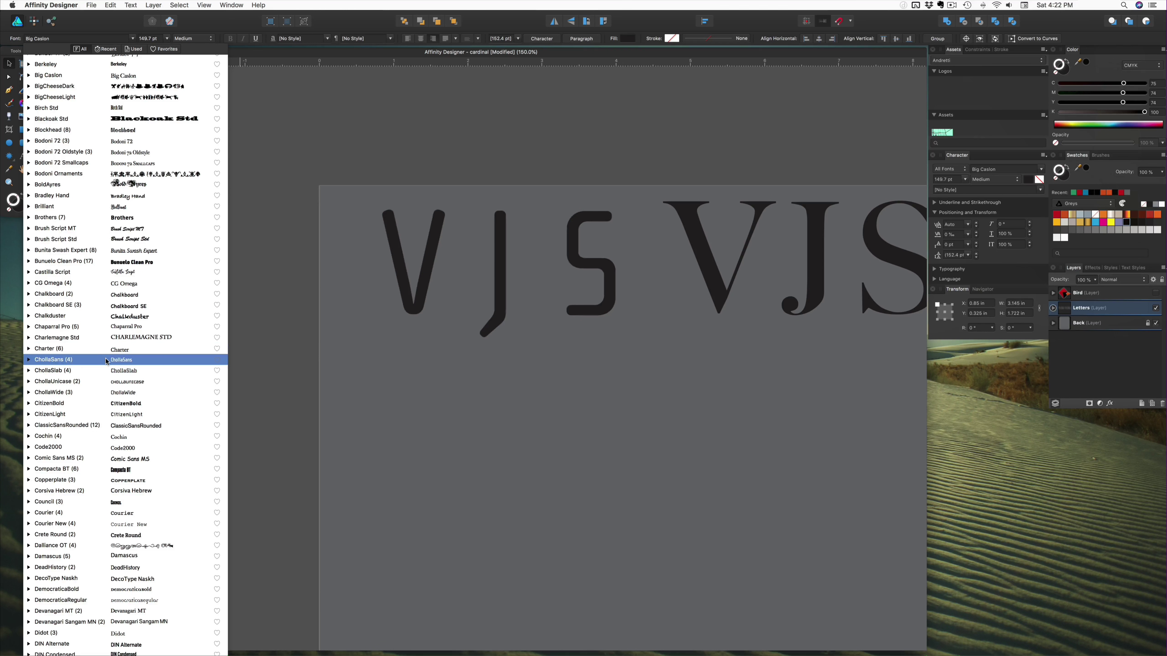
scroll(121, 253, "down", 5)
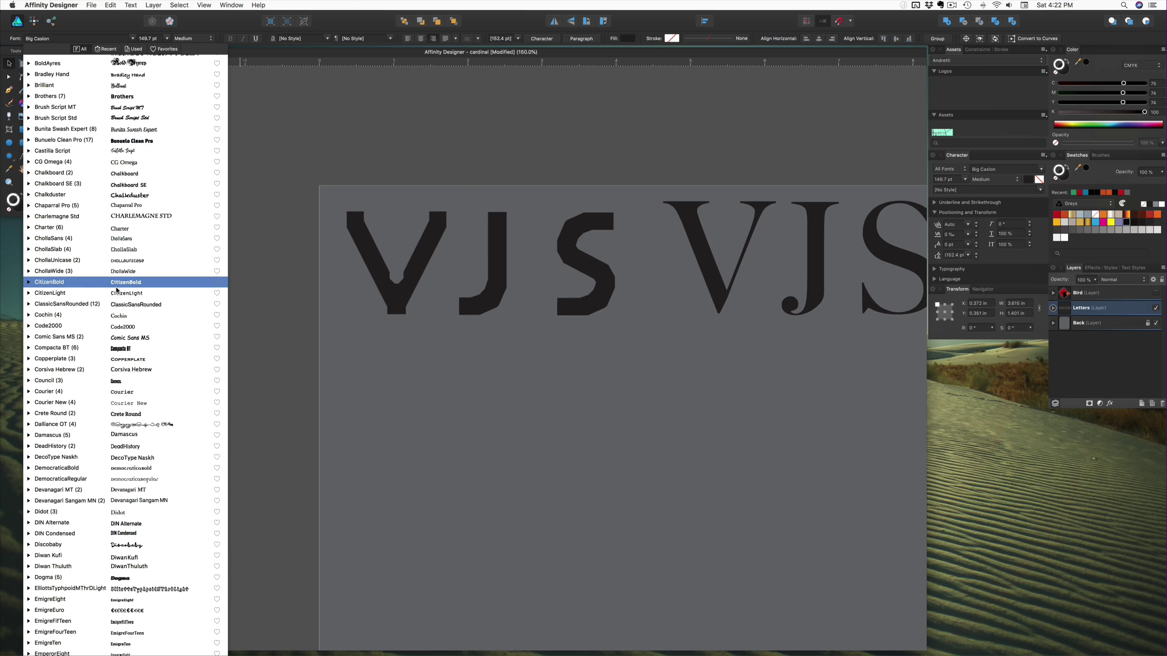
scroll(119, 306, "down", 2)
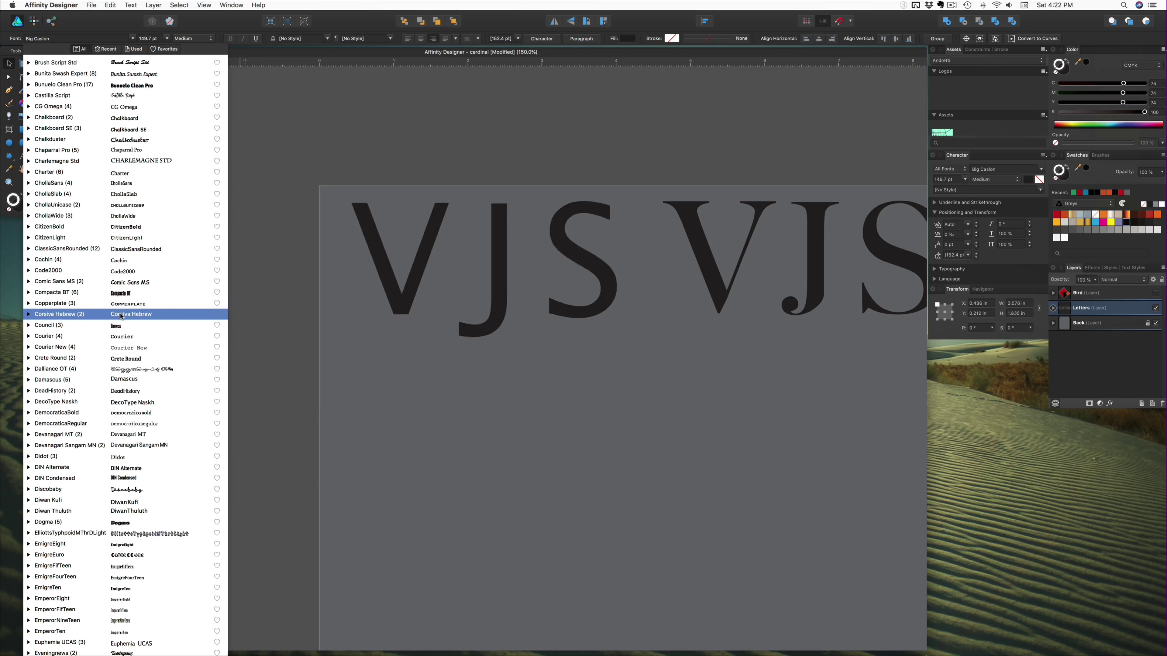
scroll(123, 326, "down", 3)
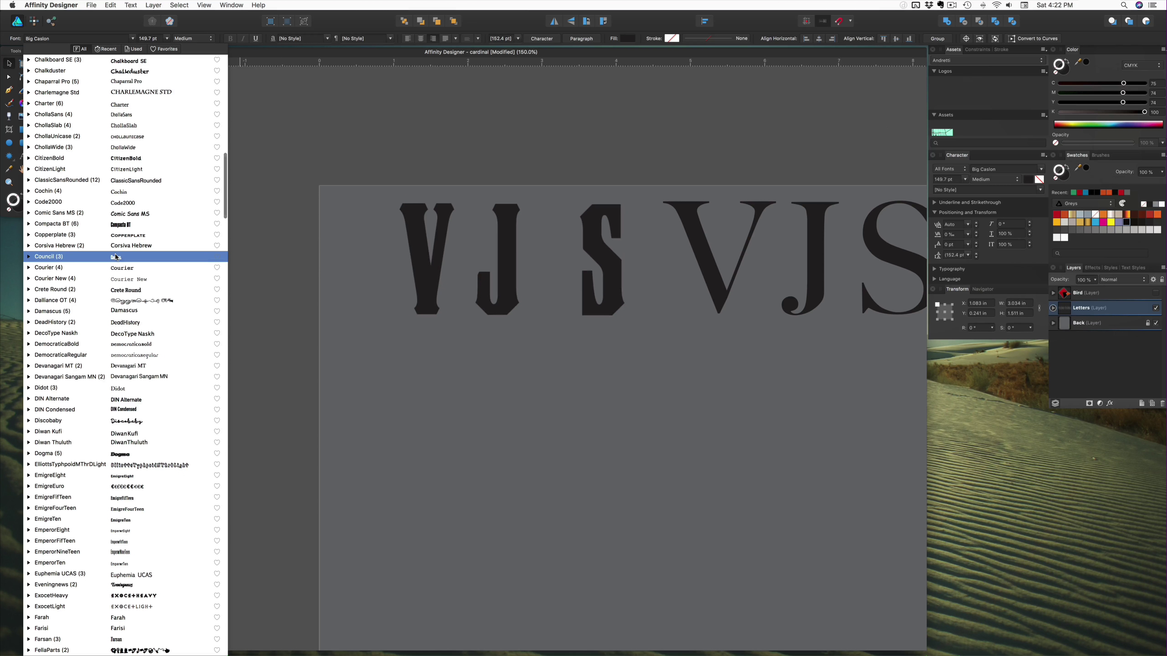
left_click(116, 257)
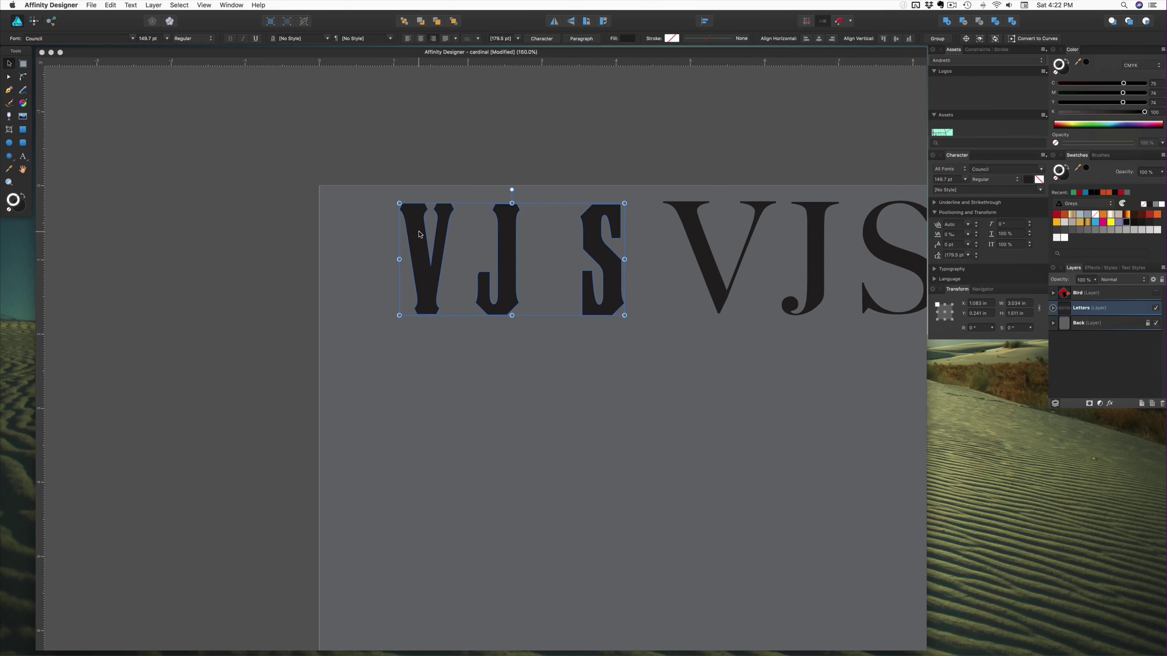
Step: Place a copy of the Council letters below the Big Caslon set and reselect the three Council letters near the page's upper-left corner
left_click_drag(419, 235, 832, 392)
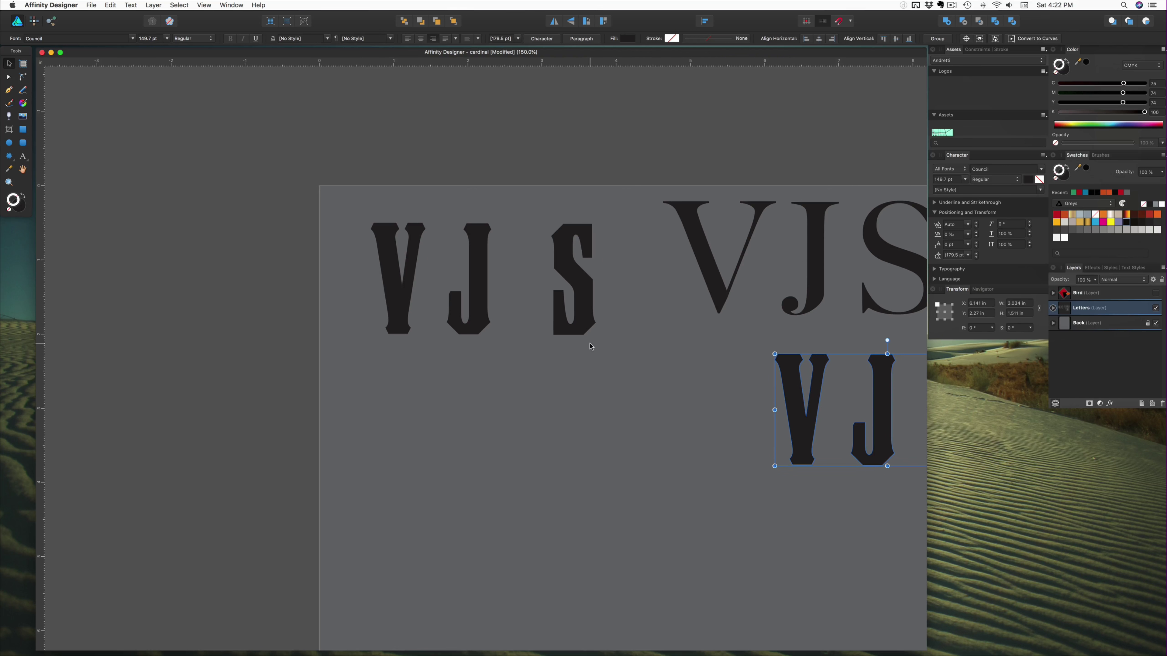
left_click(574, 335)
left_click(463, 329, "shift")
left_click(408, 326, "shift")
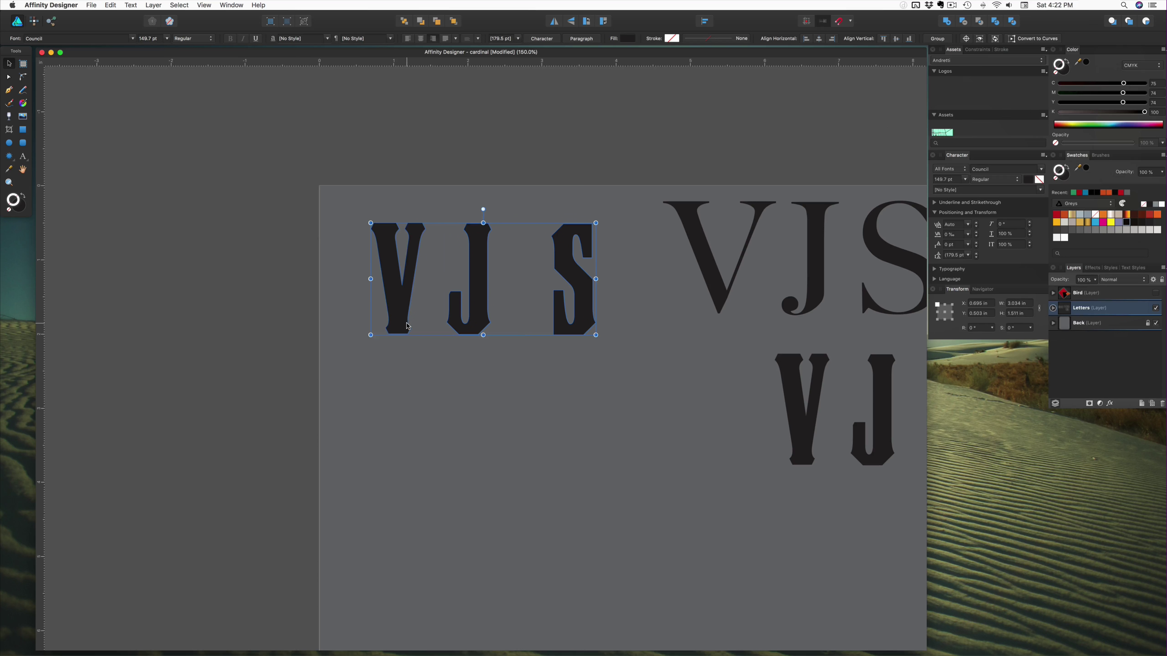
Step: Preview further typefaces on the three selected Council letters and set them in Filosofia Regular
left_click(133, 38)
scroll(68, 257, "down", 3)
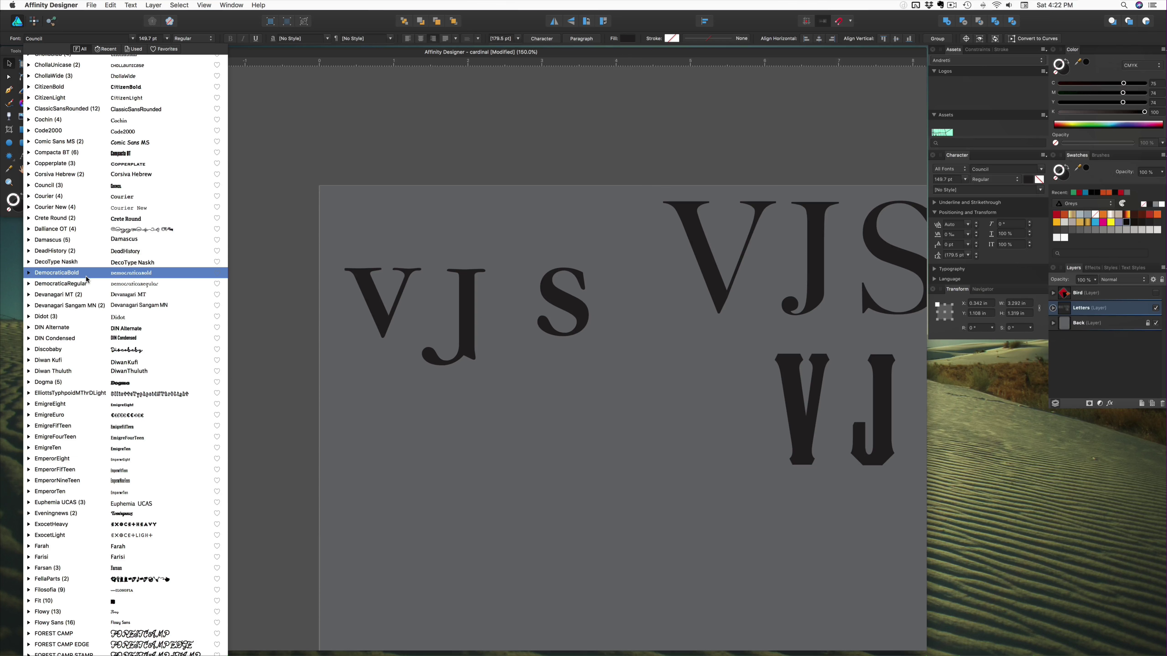
scroll(87, 279, "down", 5)
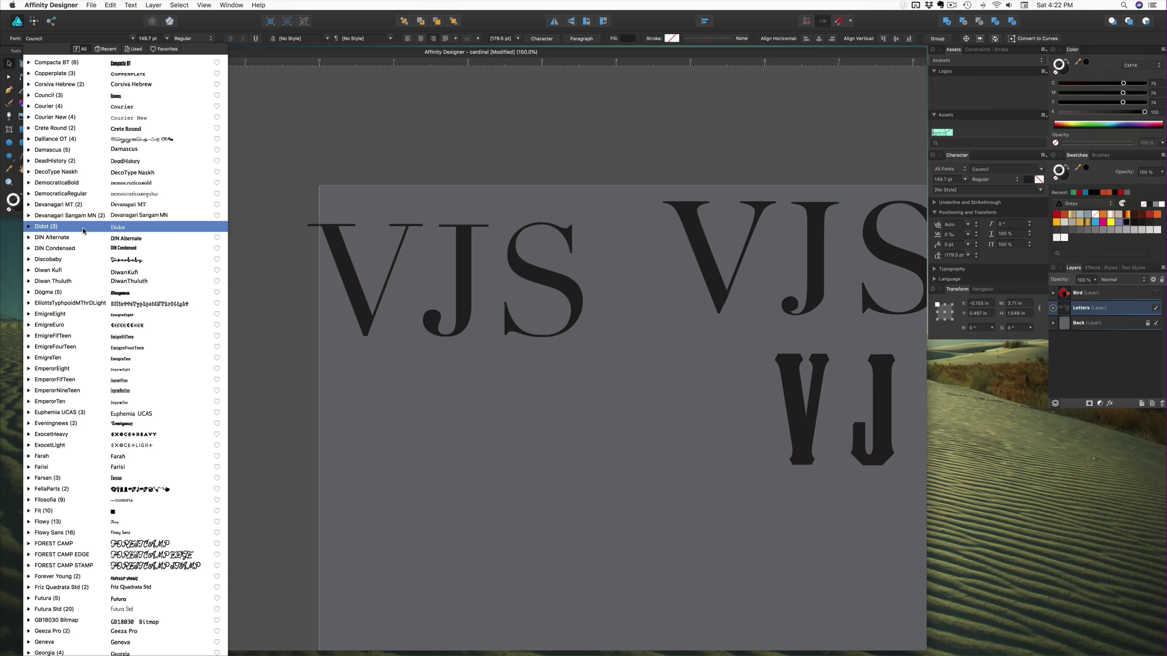
scroll(84, 237, "down", 1)
scroll(84, 237, "down", 1)
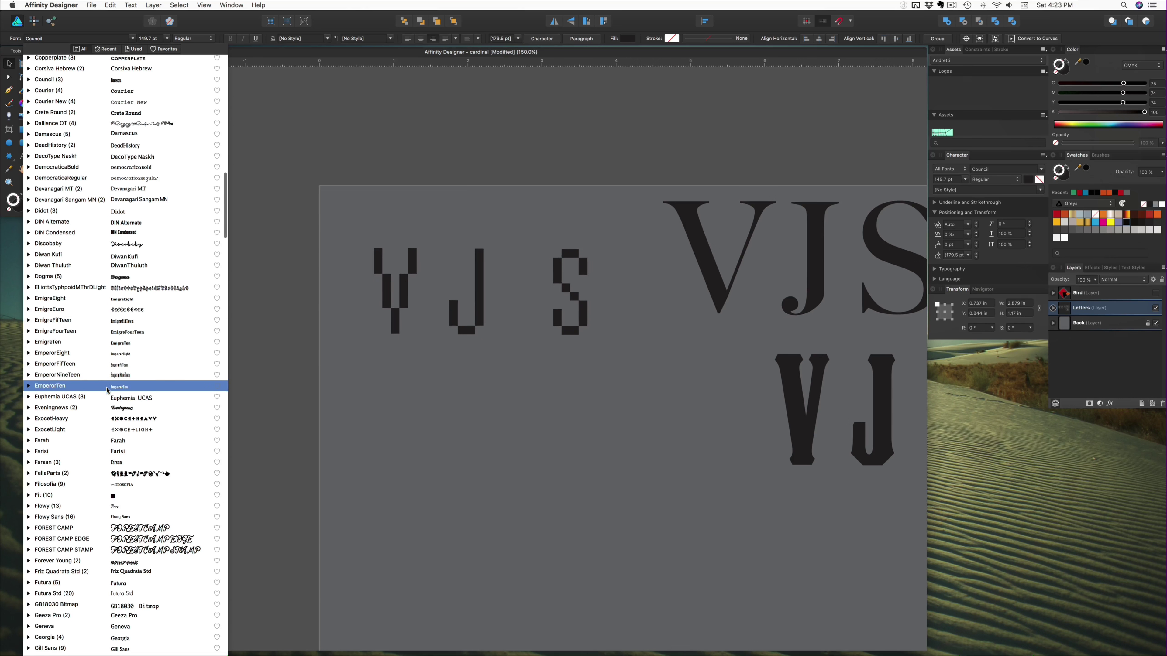
scroll(109, 399, "down", 7)
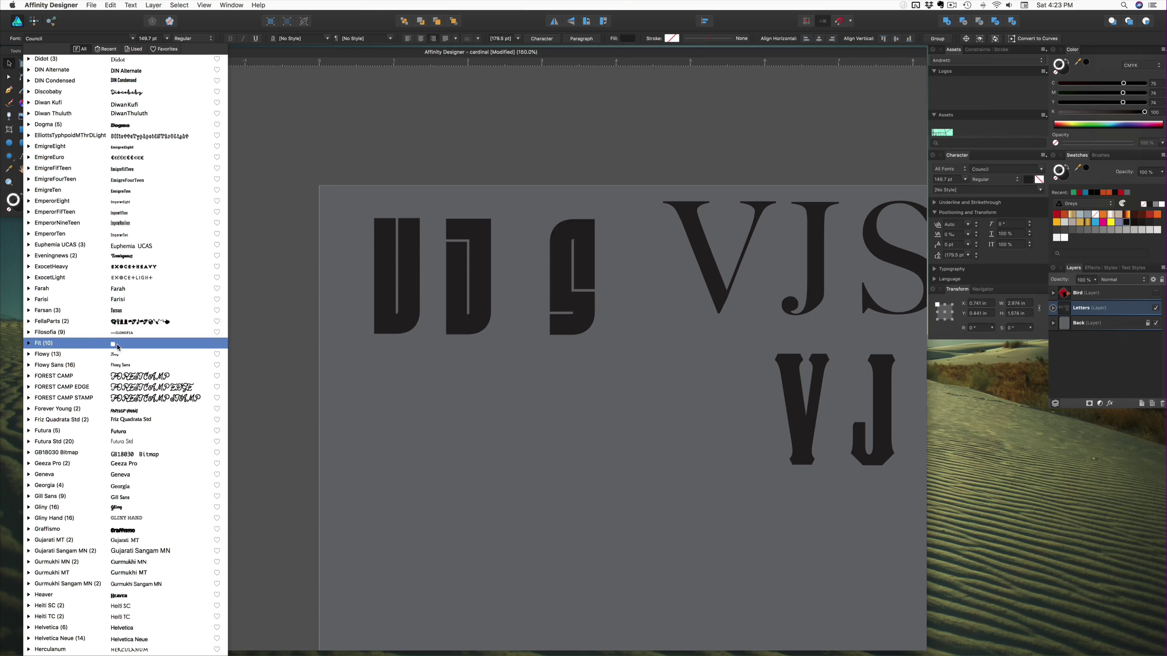
left_click(28, 332)
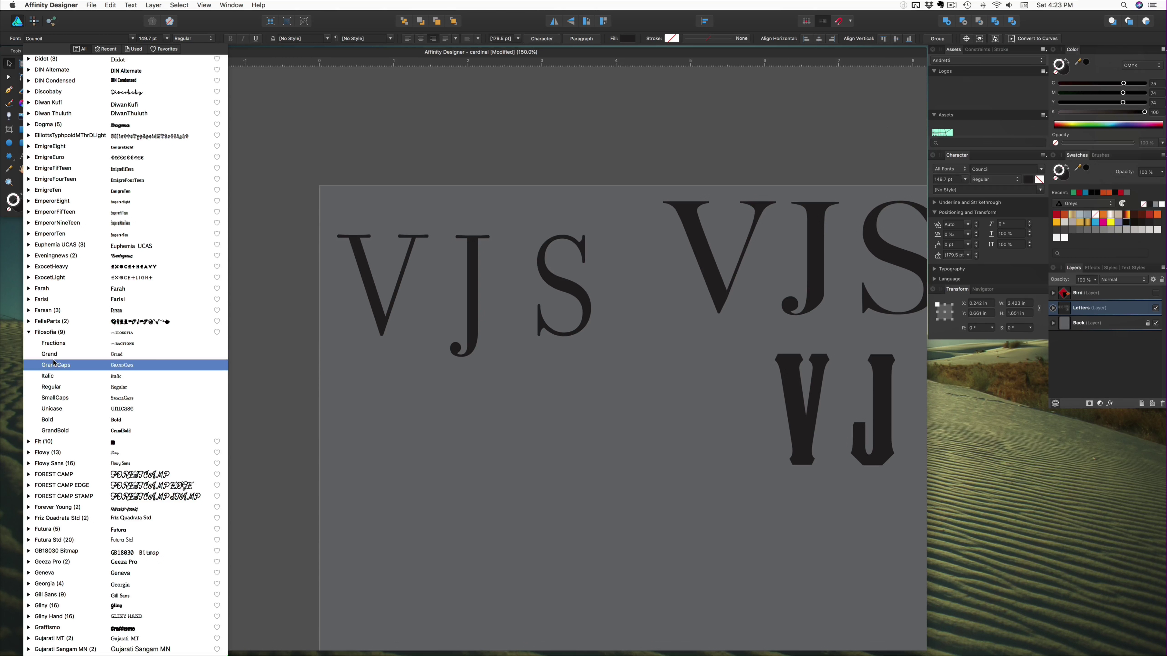
left_click(59, 390)
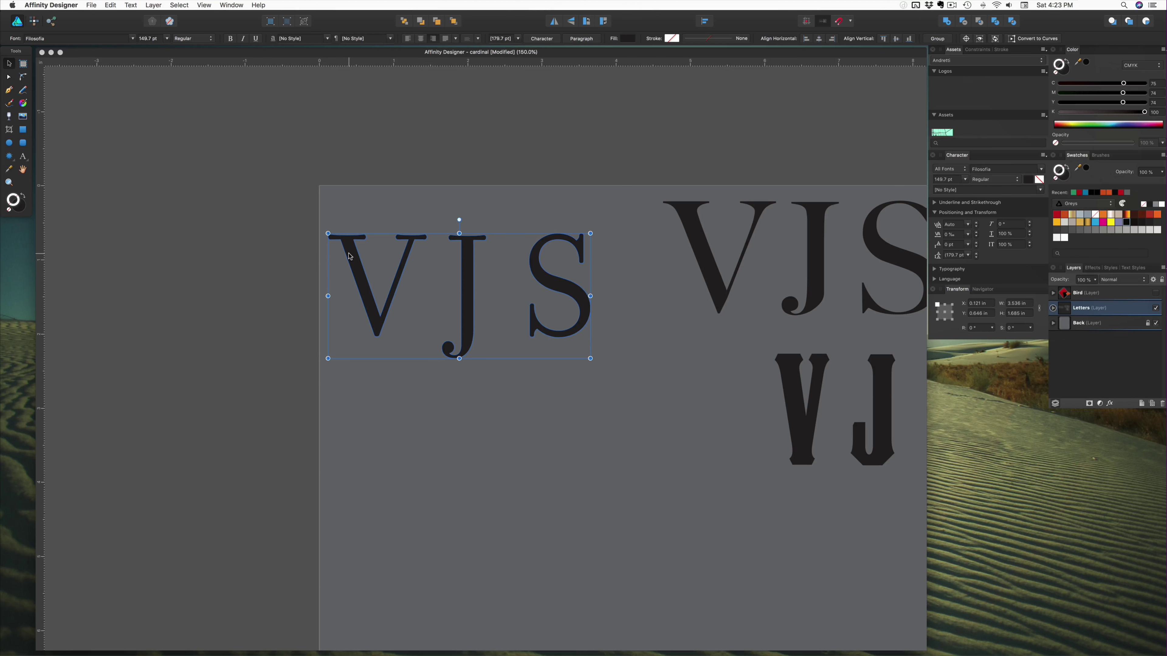
Step: Place a copy of the Filosofia letters below the Council copy and reselect the three original letters near the page's upper-left corner
left_click_drag(372, 276, 831, 569)
left_click(411, 277)
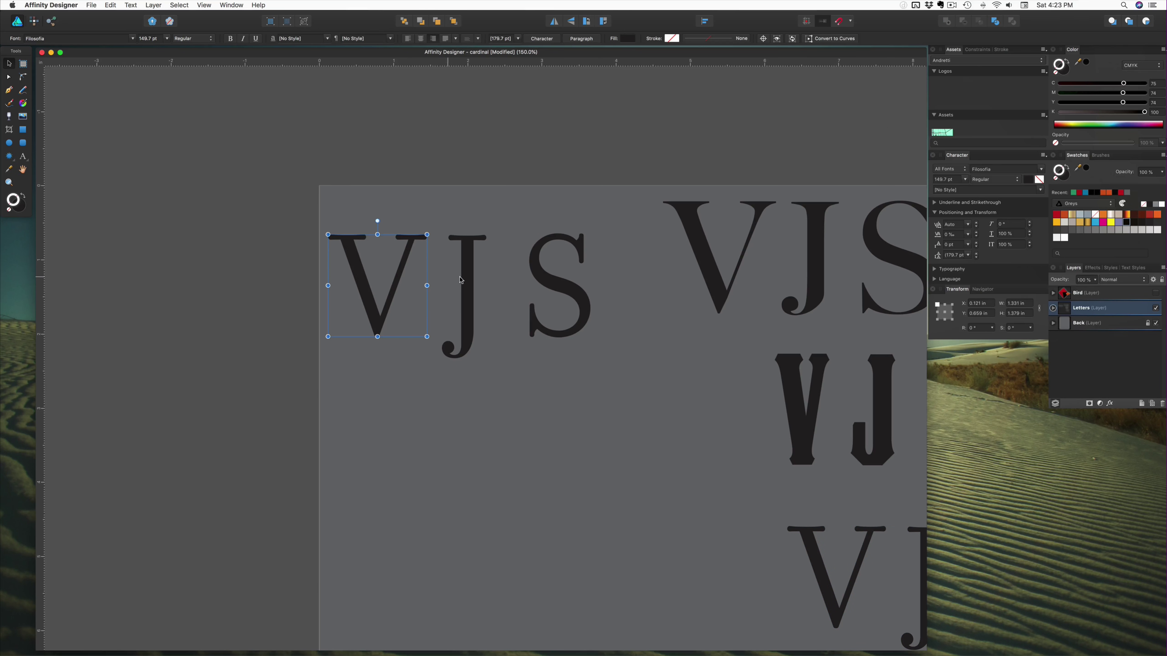
left_click(475, 281, "shift")
left_click(564, 276, "shift")
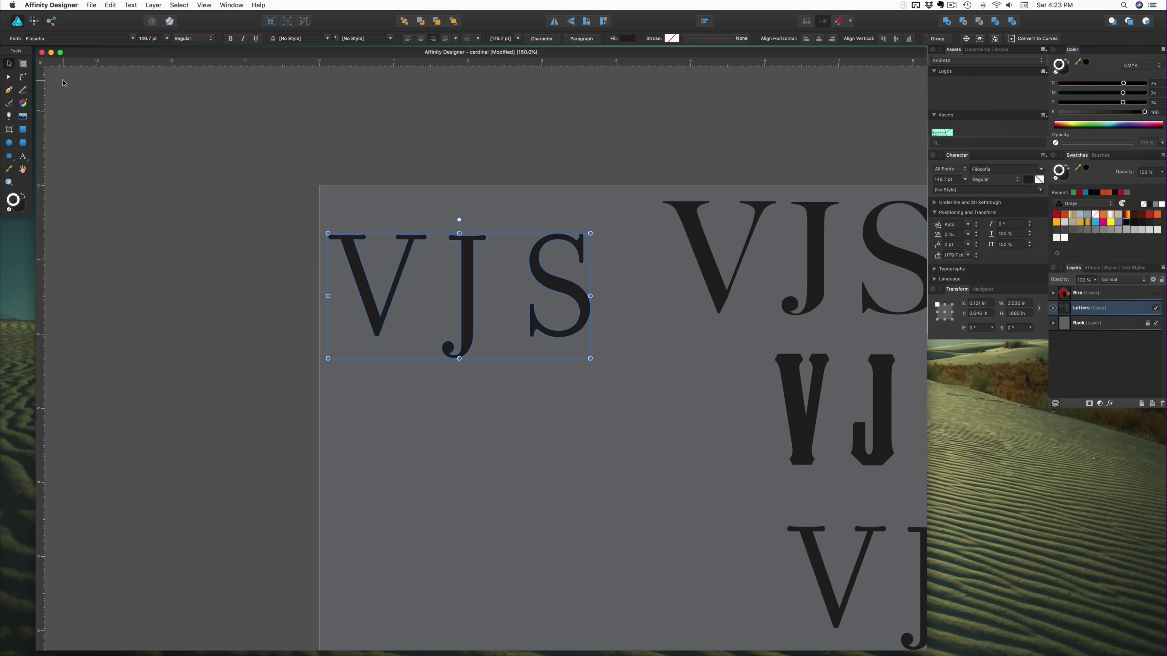
Step: Preview the Fit styles and other typefaces on the three selected letters and set them in FOREST CAMP EDGE
left_click(134, 38)
scroll(85, 170, "down", 2)
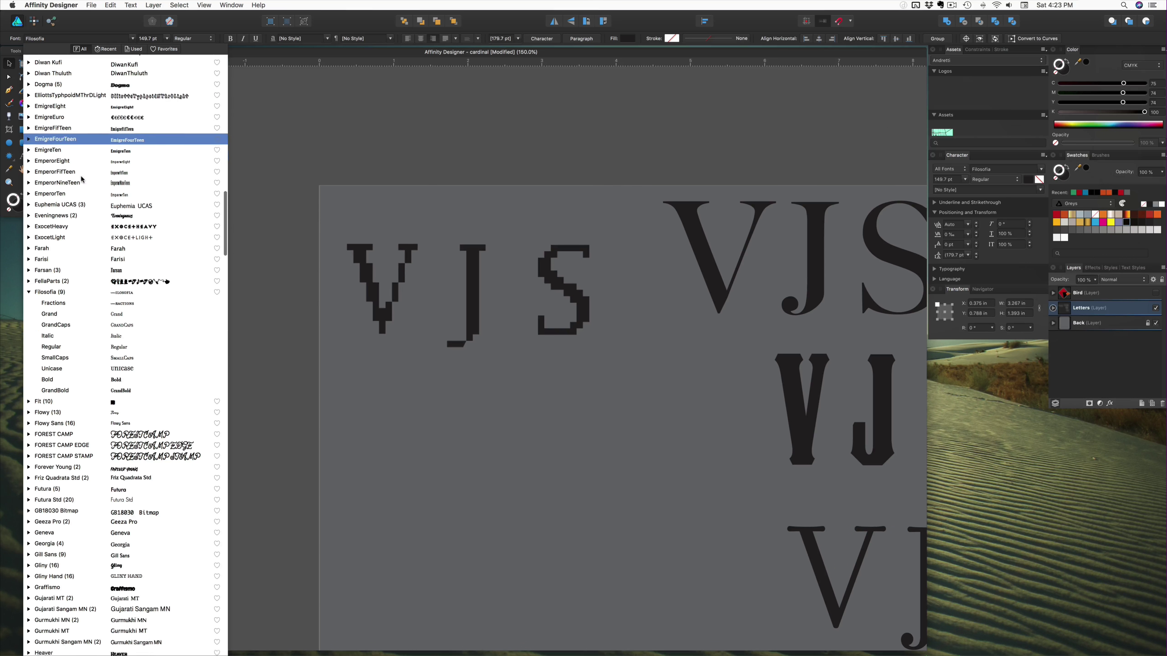
left_click(29, 152)
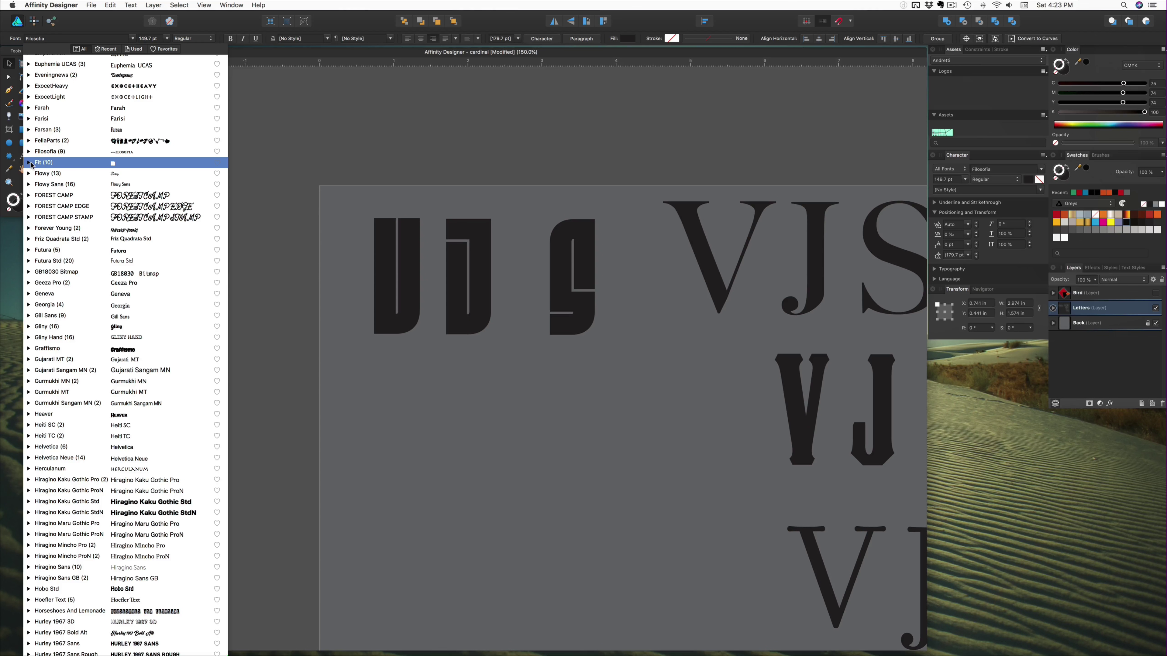
left_click(29, 162)
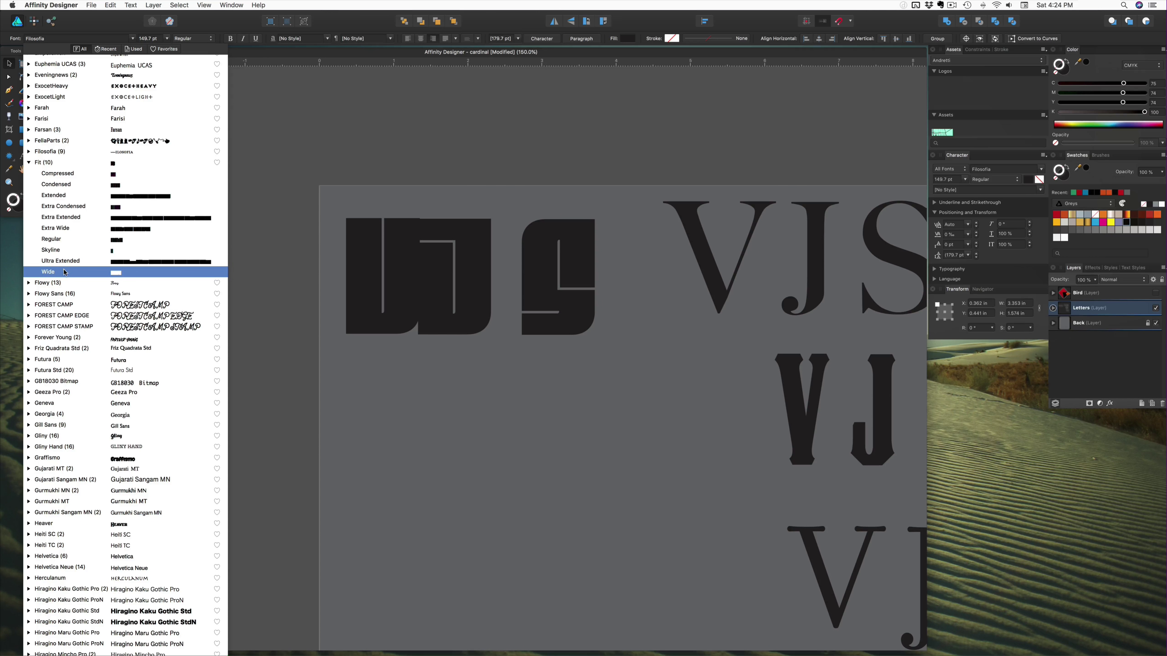
left_click(51, 163)
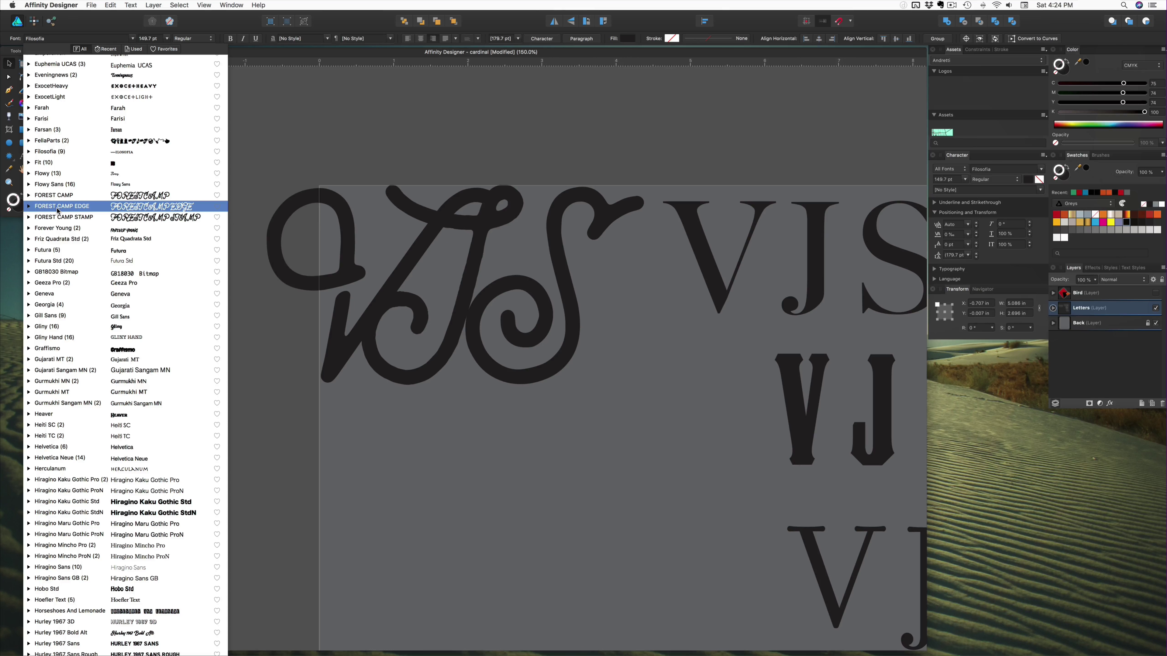
left_click(58, 210)
scroll(275, 228, "right", 10)
scroll(275, 228, "down", 6)
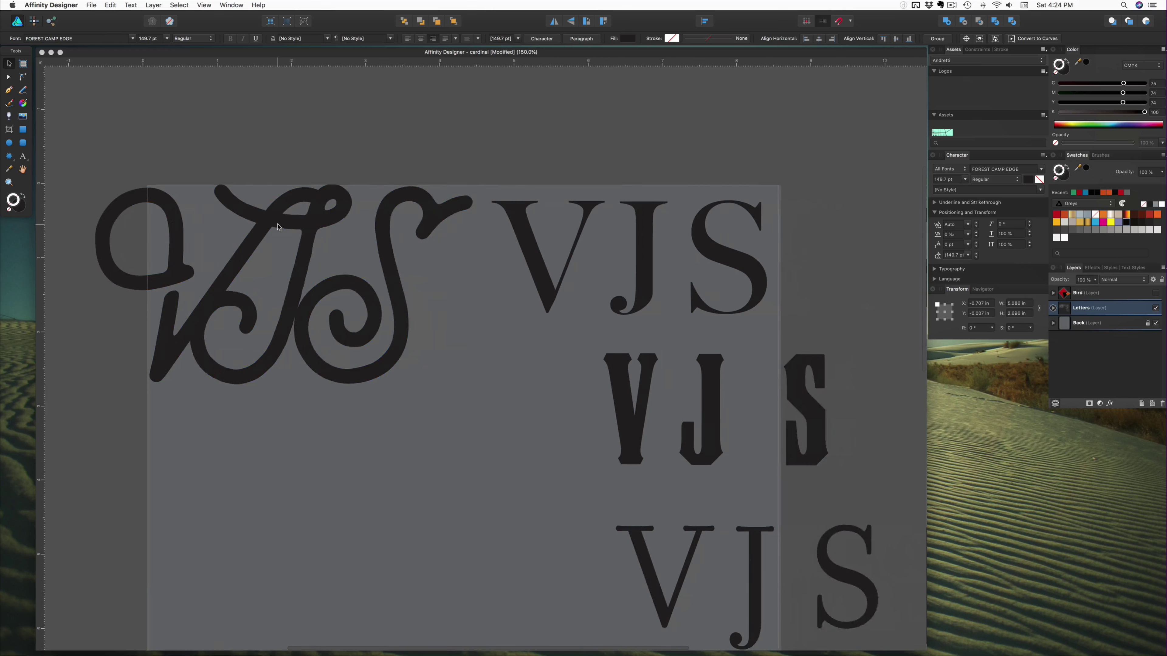
Step: Place a copy of the Forest Camp Edge VJS letters below the lowest VJS sample on the artboard's right side
left_click(207, 179)
left_click_drag(167, 120, 673, 597)
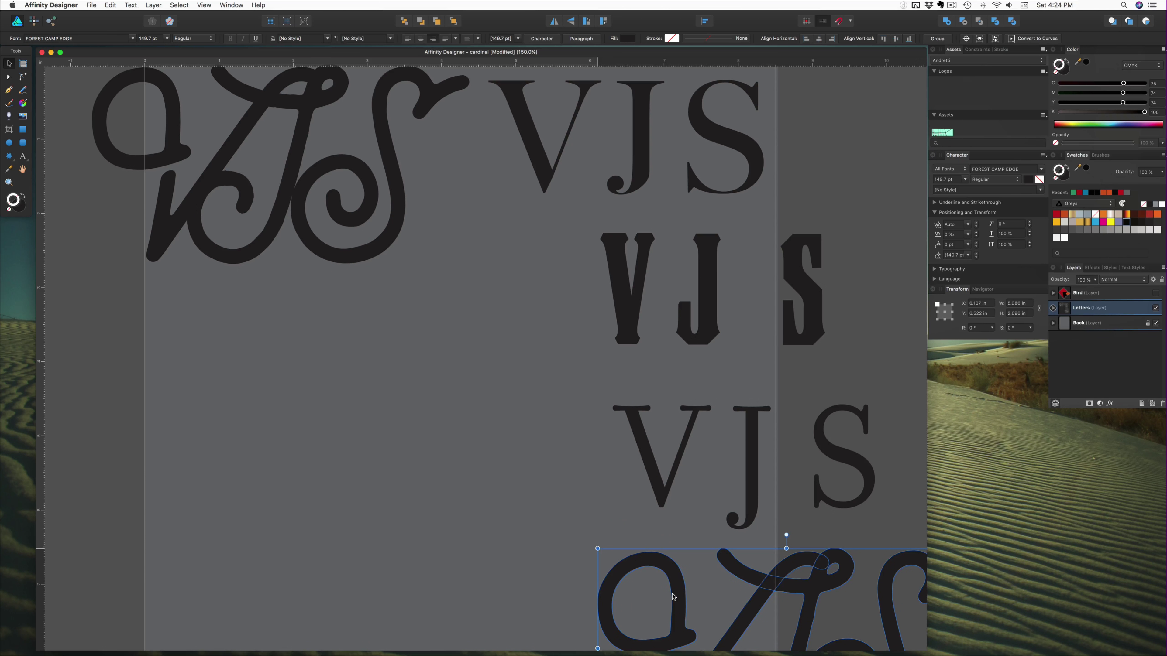
Step: Change the font of the original V, J and S near the artboard's top-left corner to Georgia Regular
left_click(183, 190)
left_click(295, 224, "shift")
left_click(372, 233, "shift")
scroll(131, 92, "left", 10)
scroll(131, 92, "up", 2)
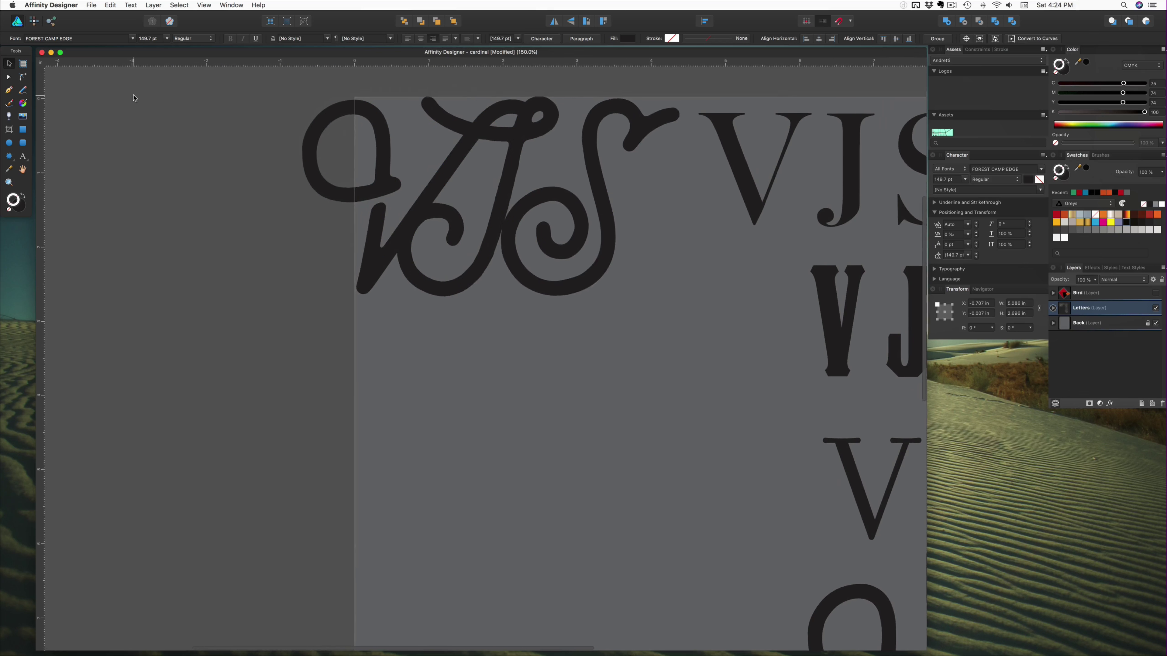
left_click(130, 41)
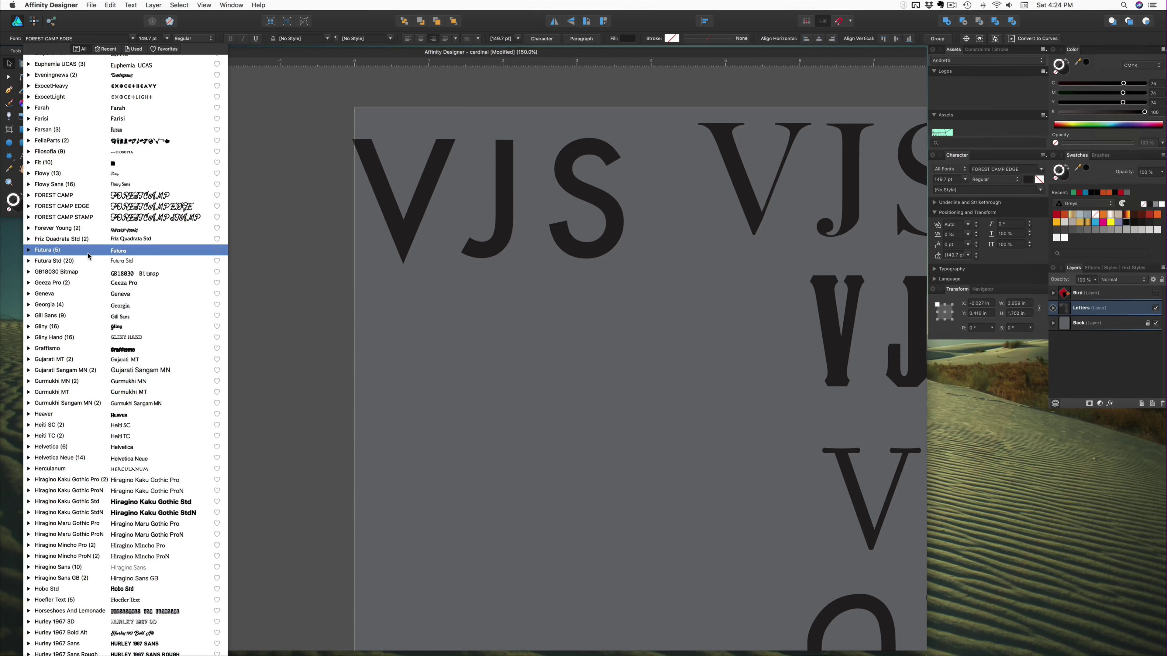
scroll(88, 258, "down", 3)
scroll(89, 261, "down", 2)
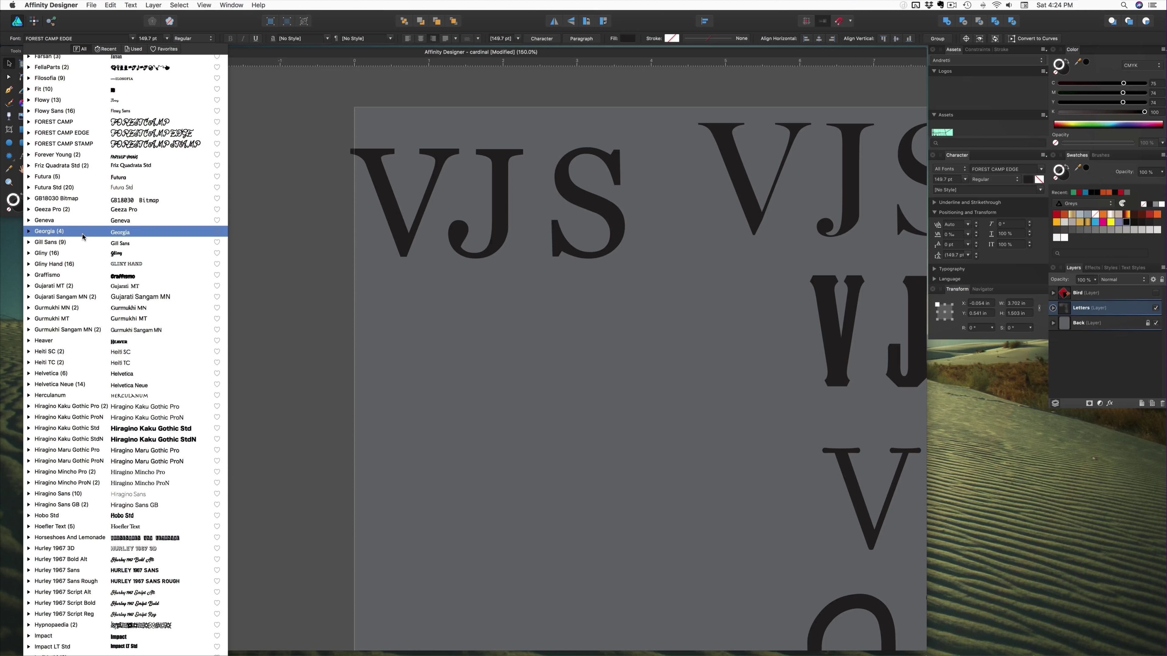
left_click(28, 232)
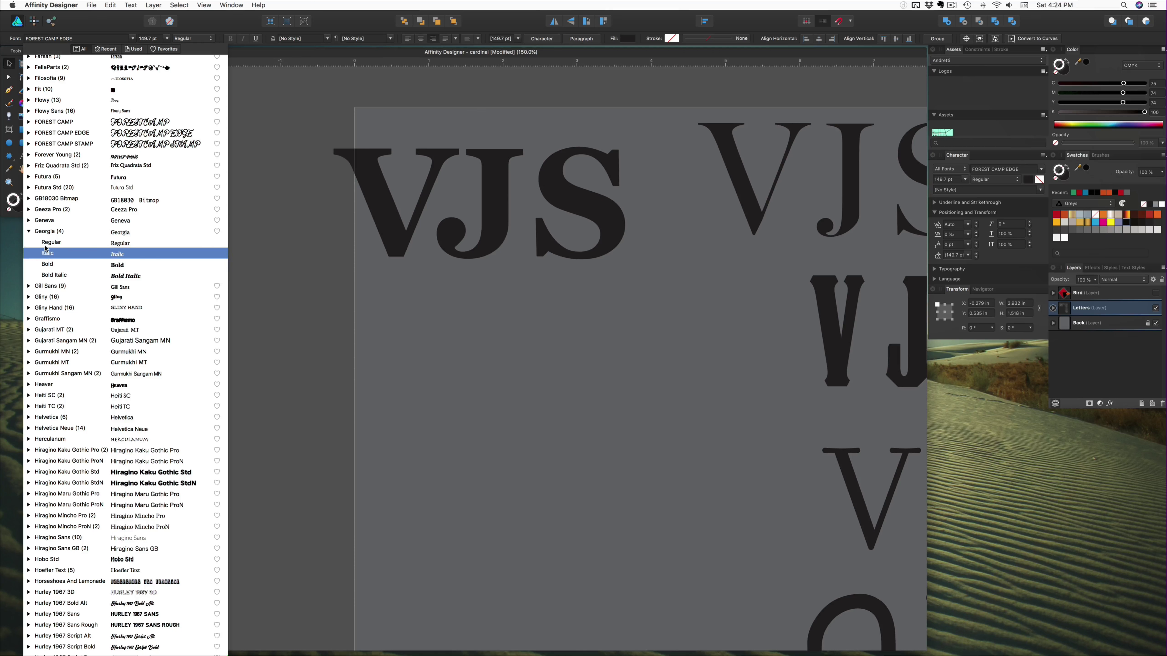
left_click(44, 239)
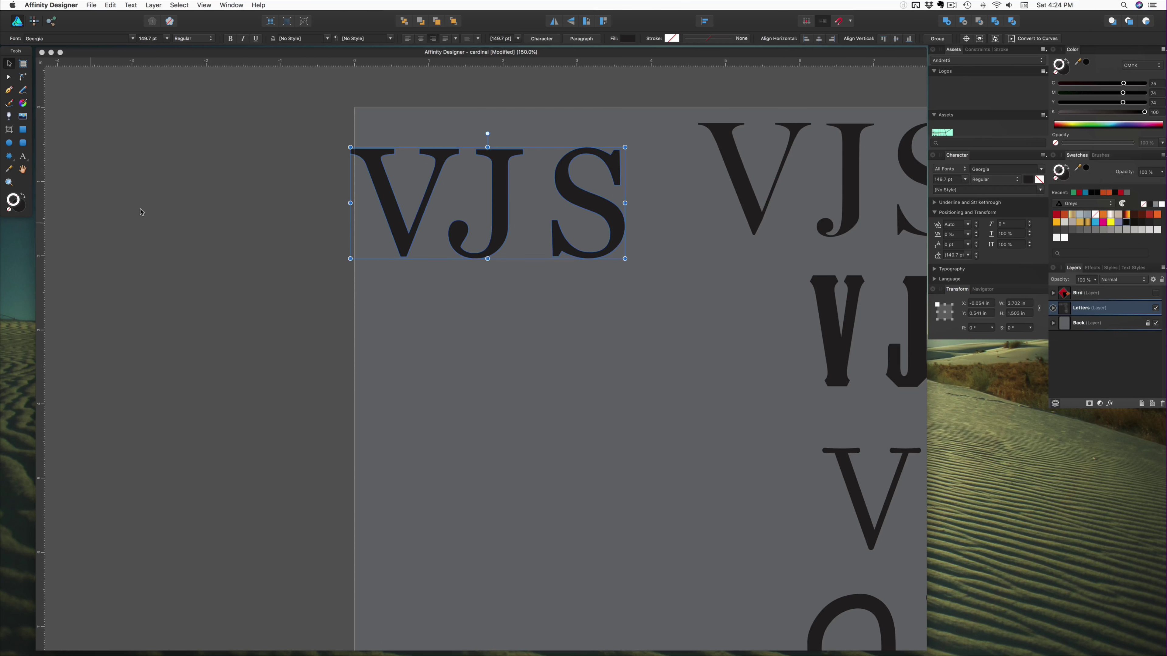
Step: Place a copy of the Georgia VJS letters near the artboard's bottom edge, below the Forest Camp Edge copy
scroll(303, 193, "up", 5)
scroll(303, 193, "right", 3)
scroll(313, 191, "down", 5)
scroll(312, 191, "right", 2)
left_click(270, 154)
left_click_drag(271, 154, 345, 566)
scroll(345, 565, "down", 10)
left_click_drag(336, 276, 603, 512)
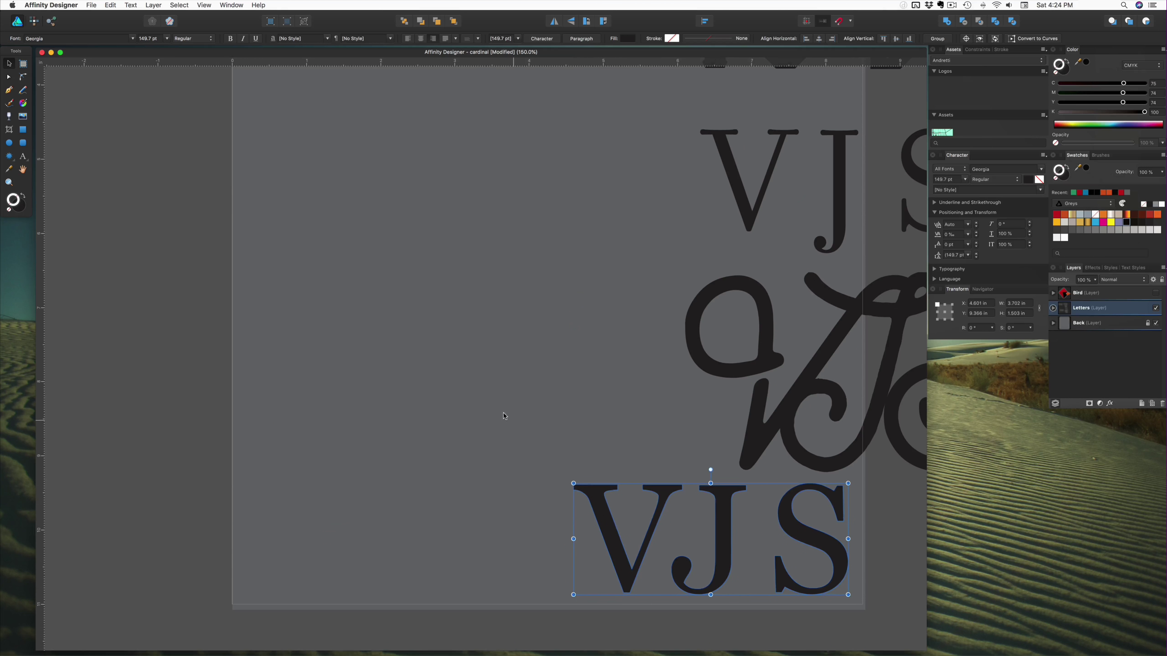
Step: Preview fonts on the original V, J and S near the artboard's top-left corner and apply Iowan Old Style
scroll(505, 416, "up", 10)
scroll(476, 396, "right", 3)
scroll(476, 395, "left", 5)
scroll(477, 396, "right", 3)
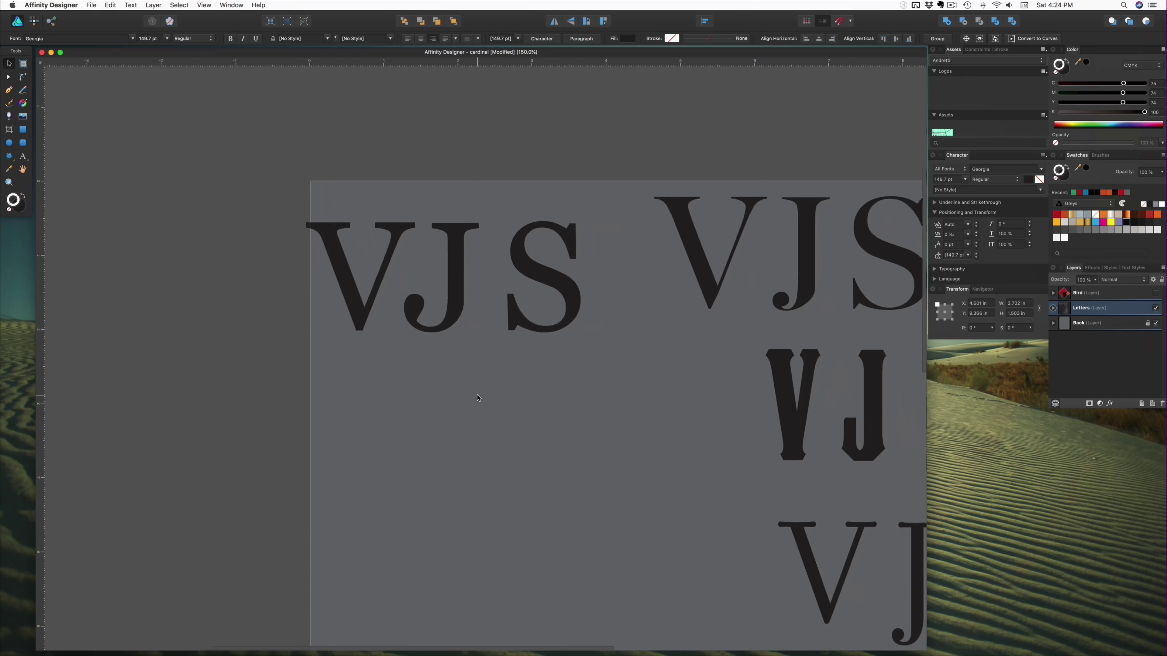
scroll(478, 398, "left", 2)
left_click(385, 323)
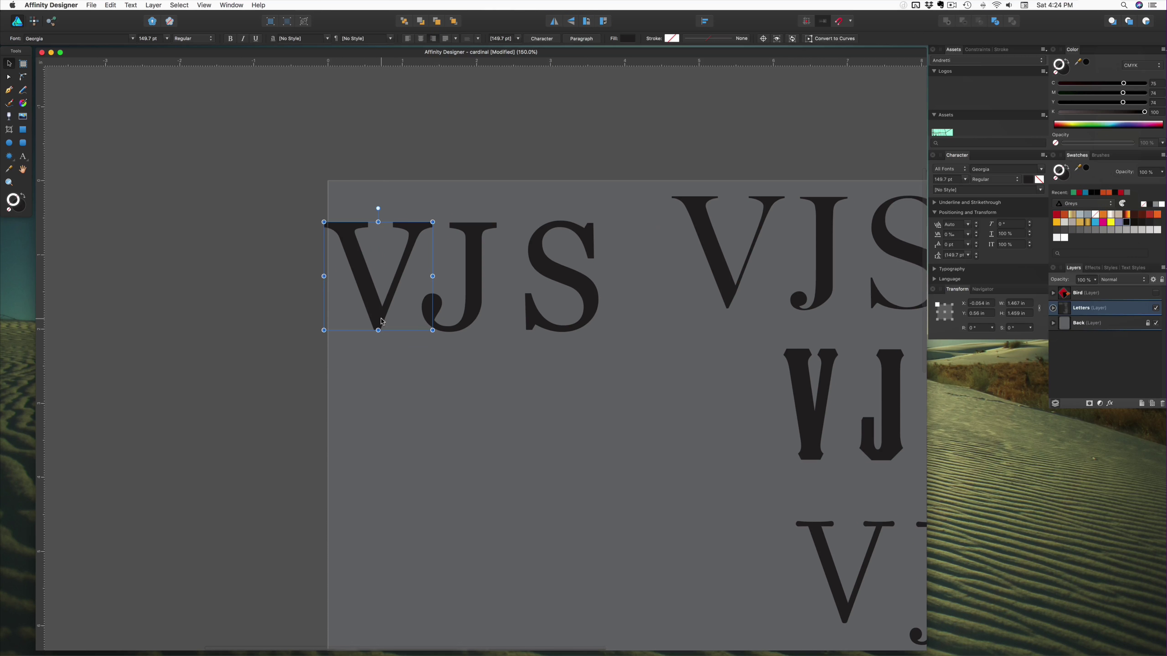
left_click(476, 313, "shift")
left_click(592, 309, "shift")
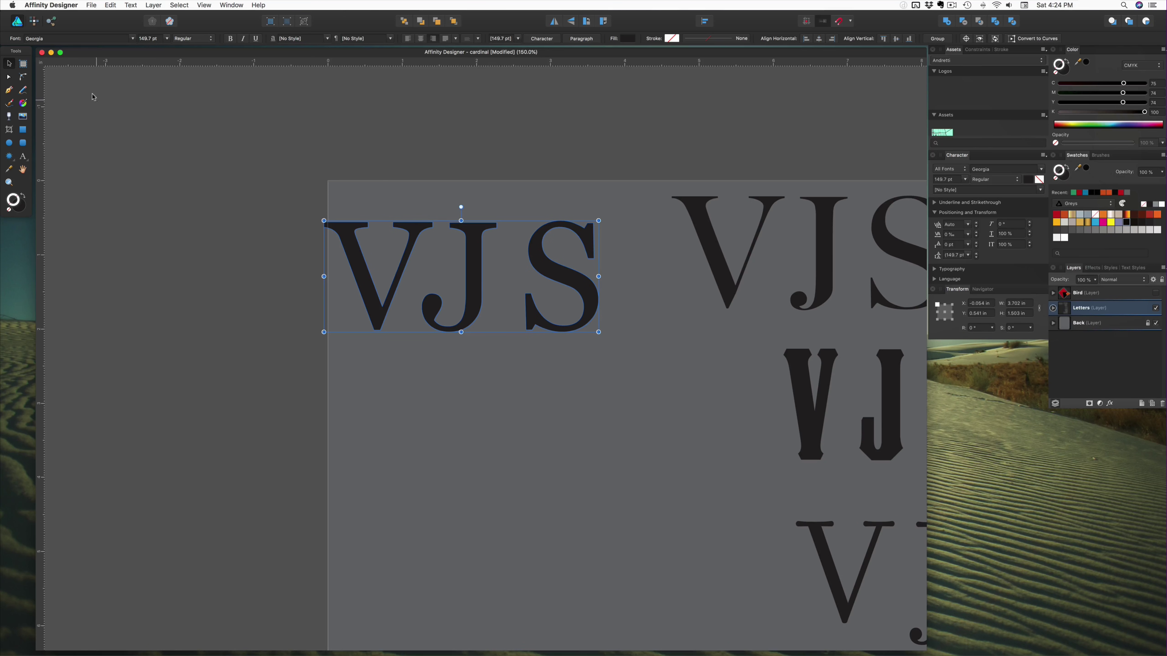
left_click(133, 38)
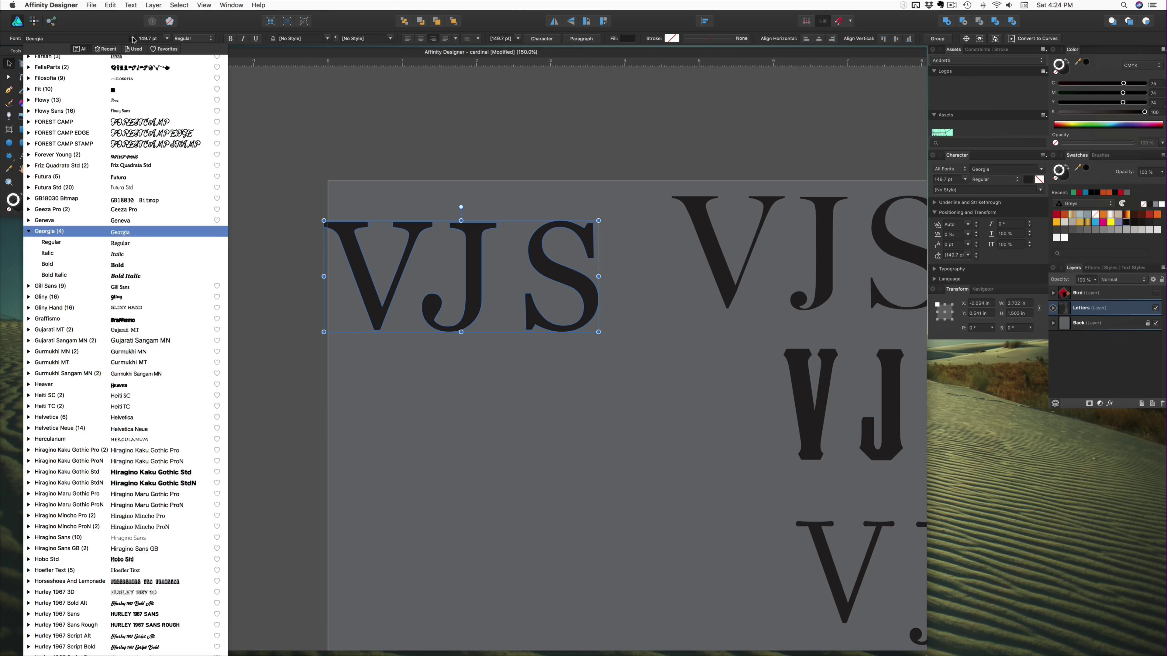
left_click(29, 231)
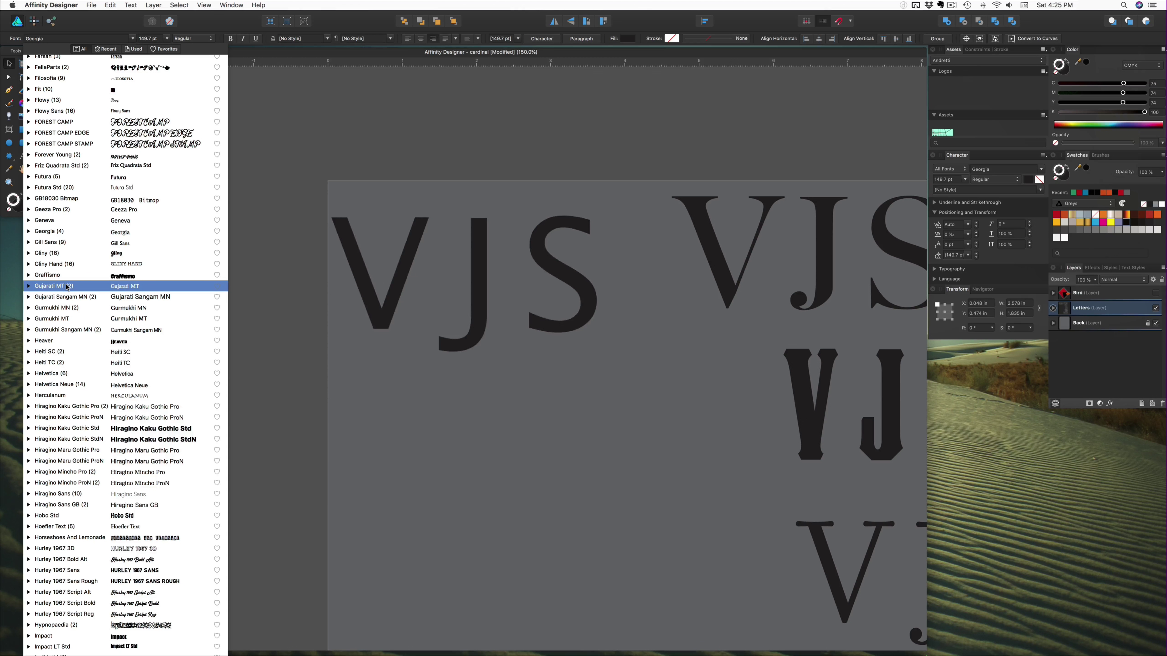
scroll(73, 285, "down", 3)
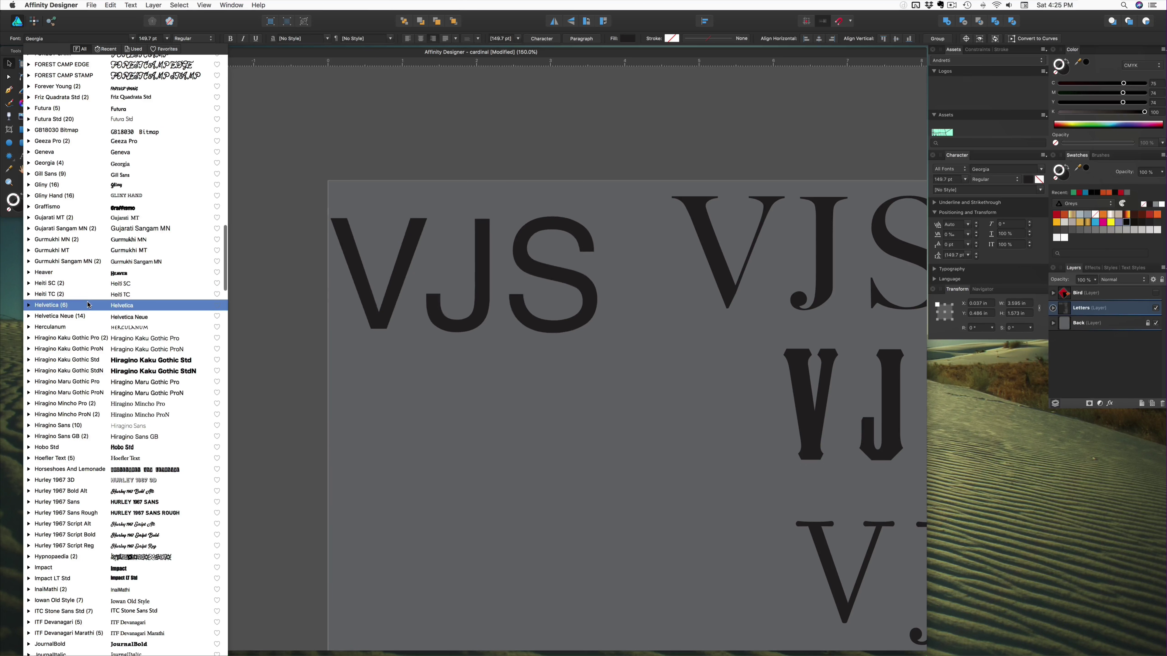
scroll(92, 322, "down", 1)
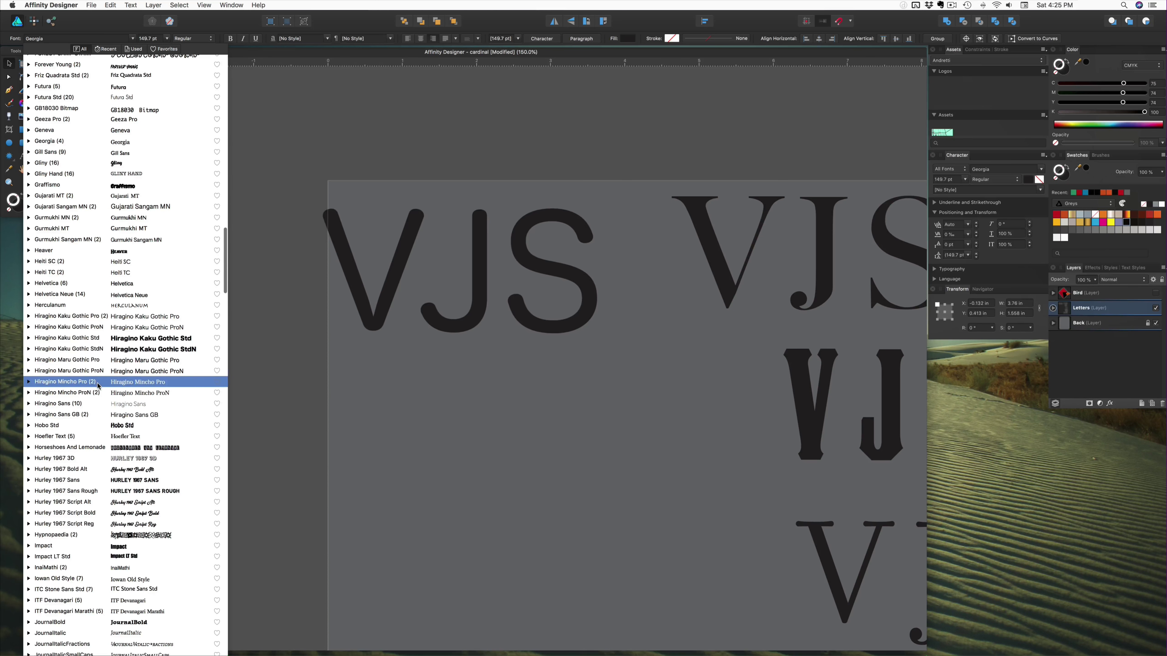
scroll(98, 386, "down", 1)
scroll(98, 387, "down", 5)
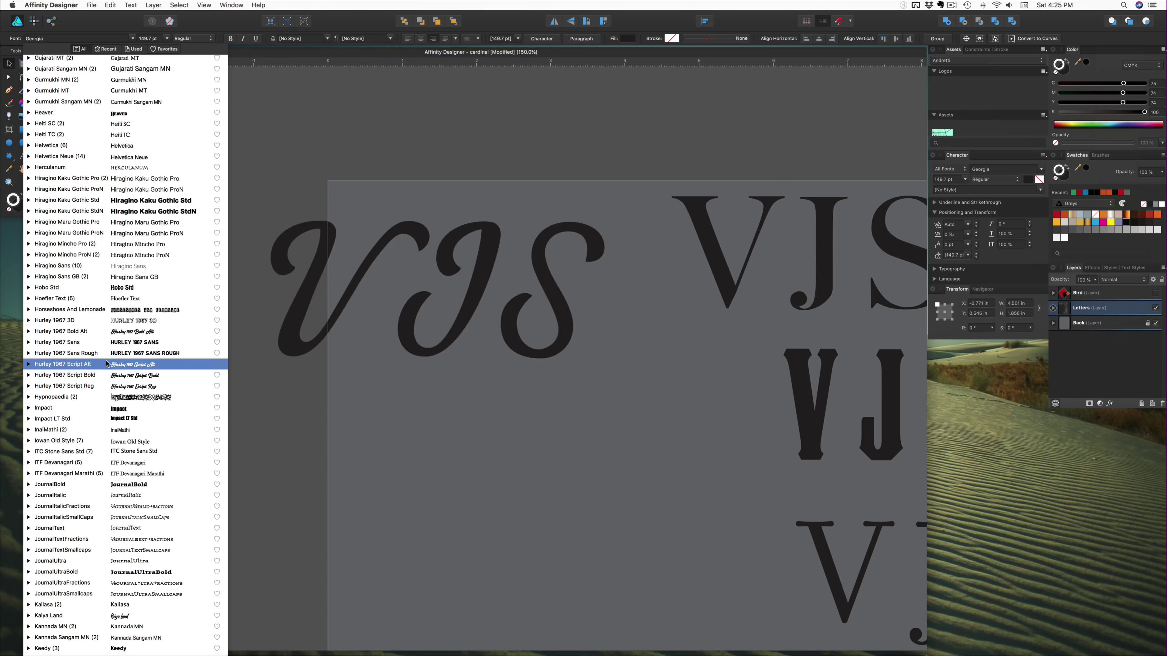
scroll(106, 366, "down", 3)
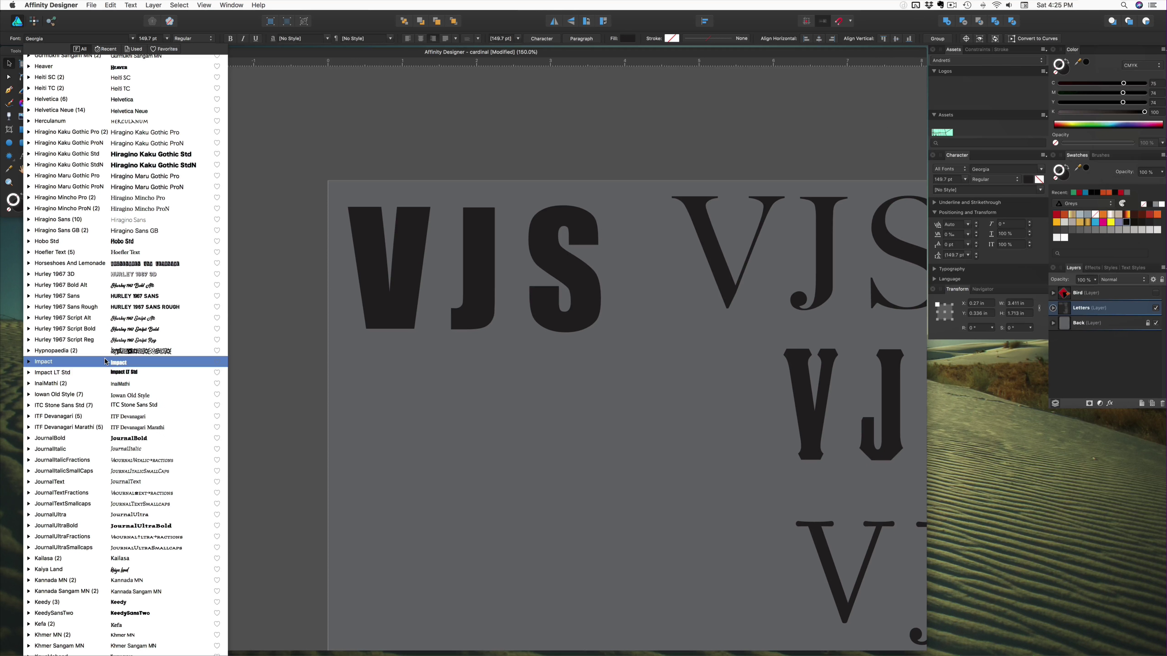
scroll(106, 362, "down", 6)
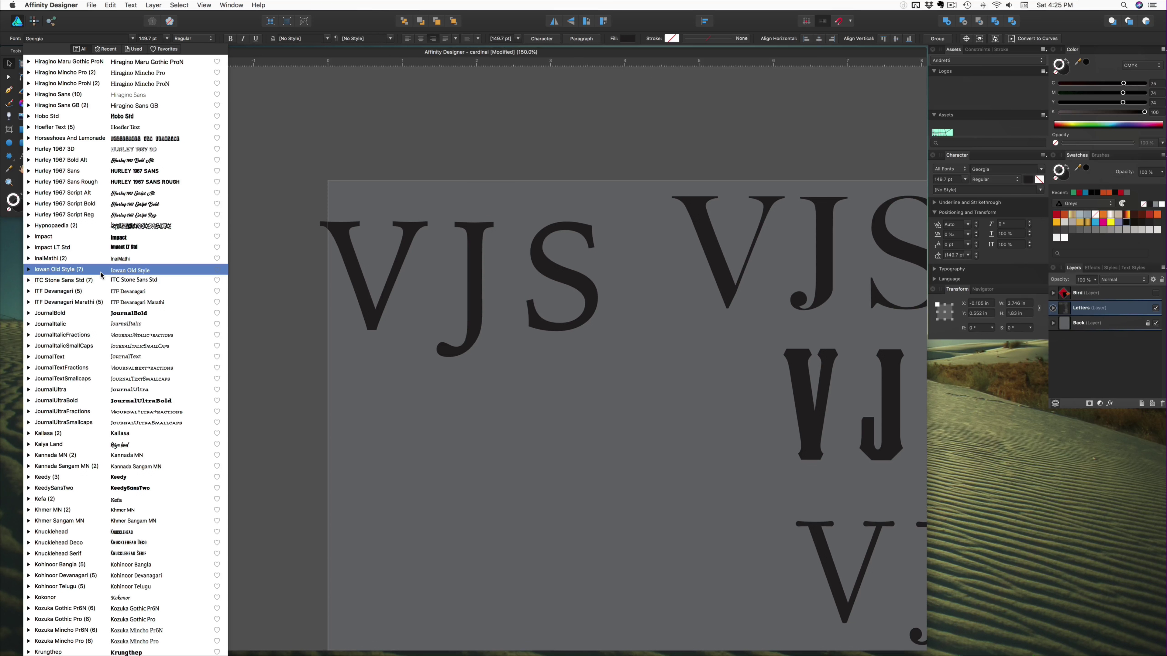
left_click(68, 270)
Step: Place a copy of the Iowan Old Style VJS letters at the artboard's bottom-left corner, beside the Georgia copy
scroll(492, 310, "down", 10)
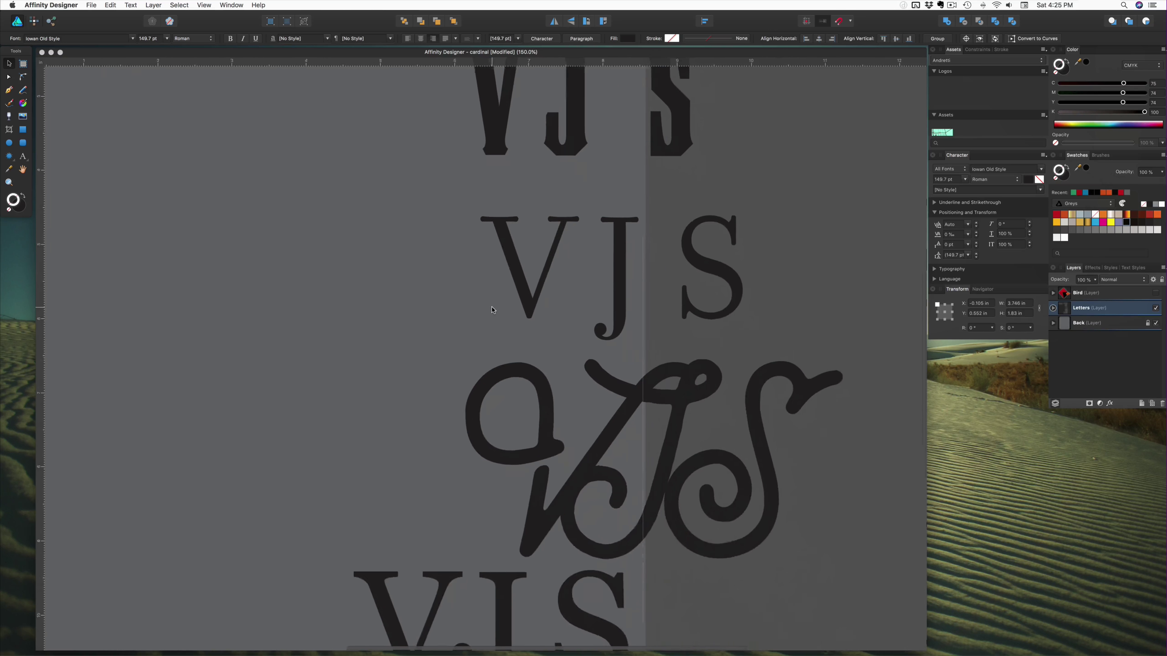
scroll(492, 310, "left", 10)
scroll(492, 310, "up", 5)
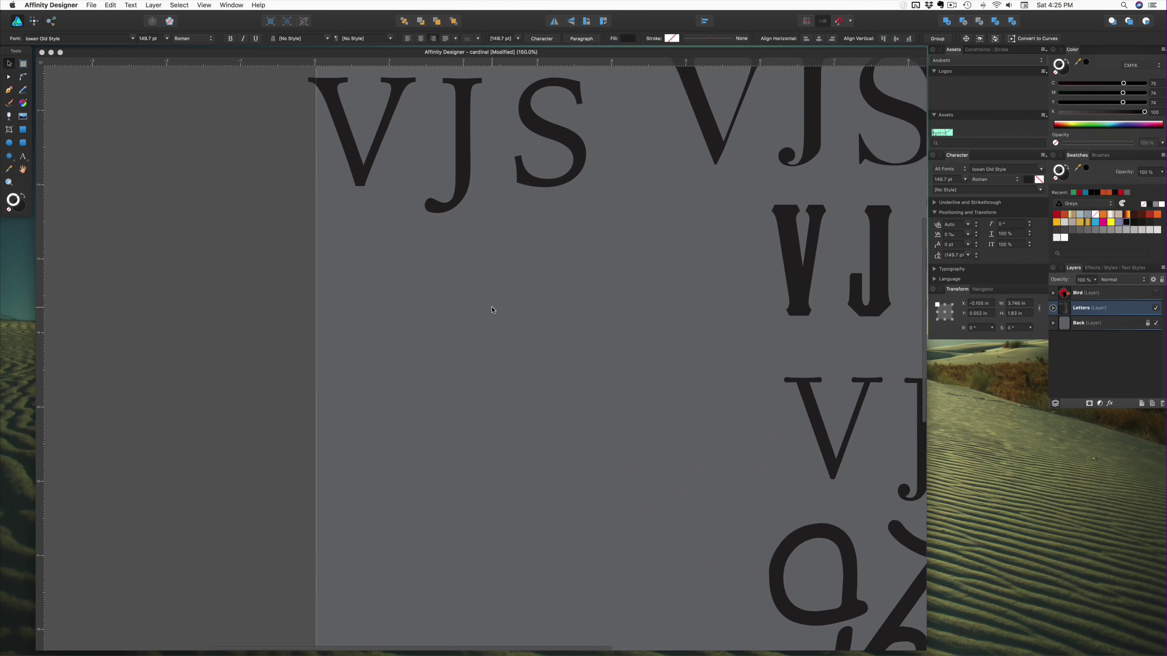
scroll(492, 310, "up", 1)
scroll(492, 310, "right", 1)
left_click_drag(514, 128, 546, 531)
scroll(546, 532, "down", 5)
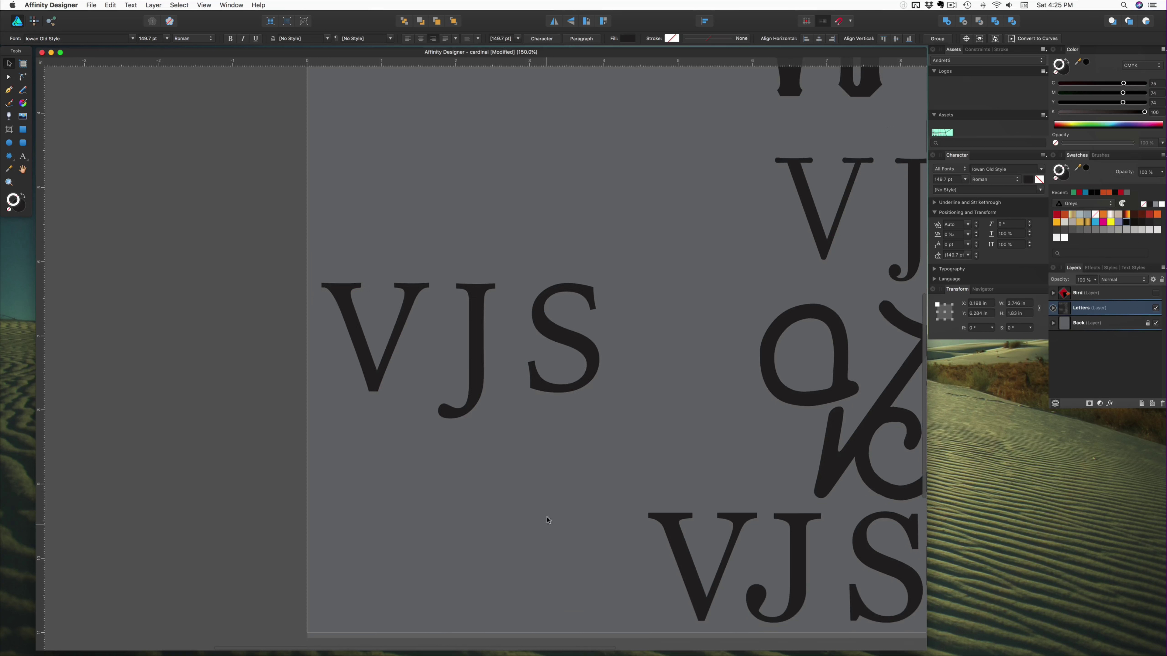
left_click_drag(542, 334, 541, 557)
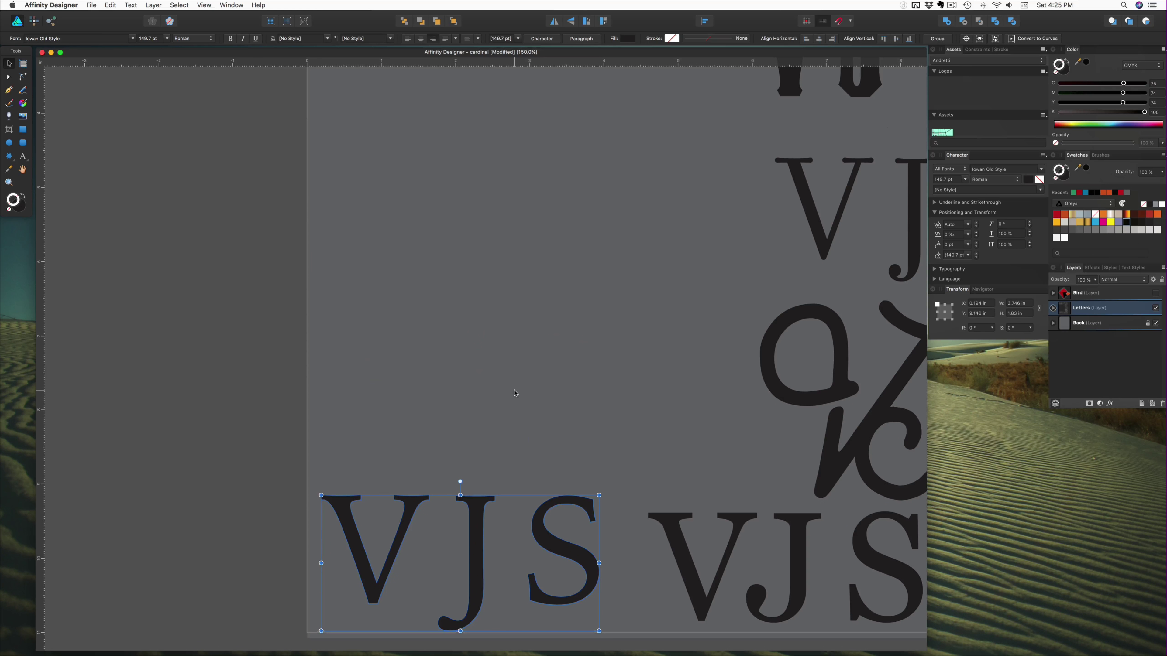
Step: Preview the fonts following Iowan Old Style on the original V, J and S, and check the available styles of Knucklehead Deco
scroll(485, 351, "down", 7)
scroll(485, 351, "left", 2)
scroll(485, 351, "up", 1)
scroll(484, 351, "left", 1)
left_click(464, 282)
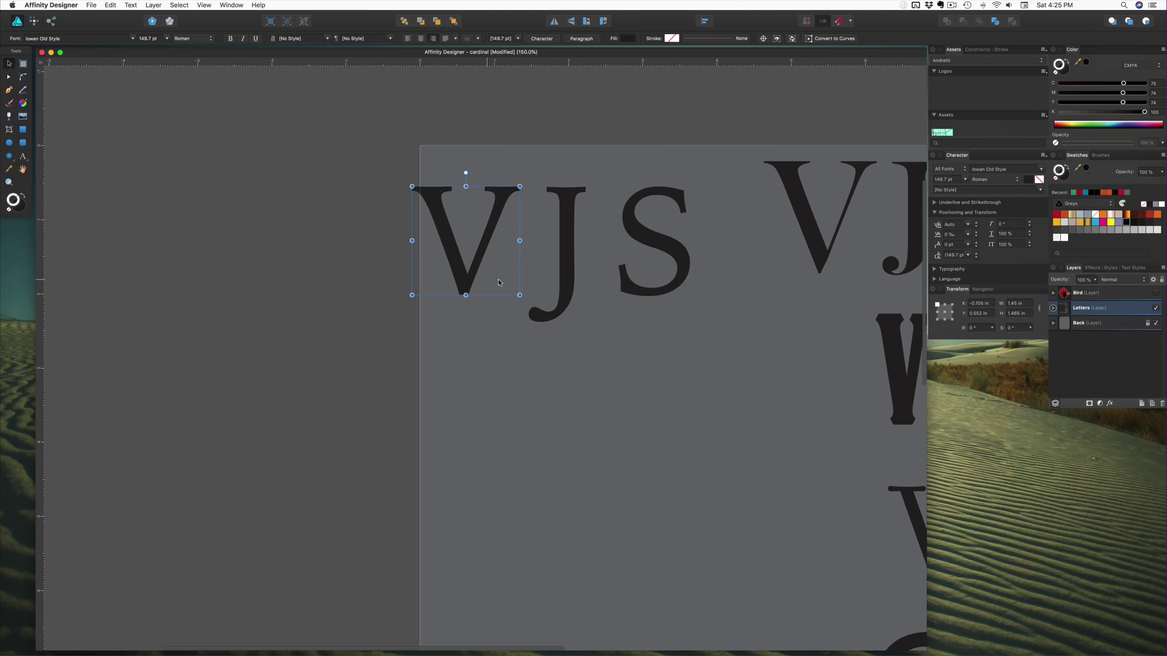
left_click(659, 285, "shift")
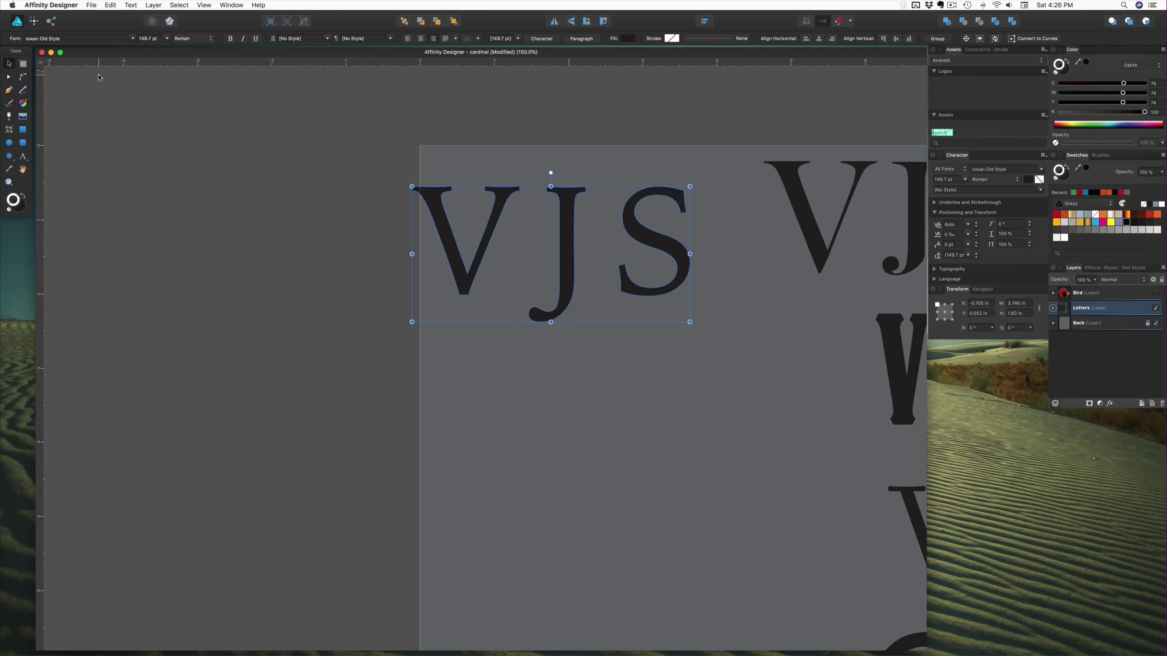
left_click(133, 39)
scroll(105, 208, "down", 3)
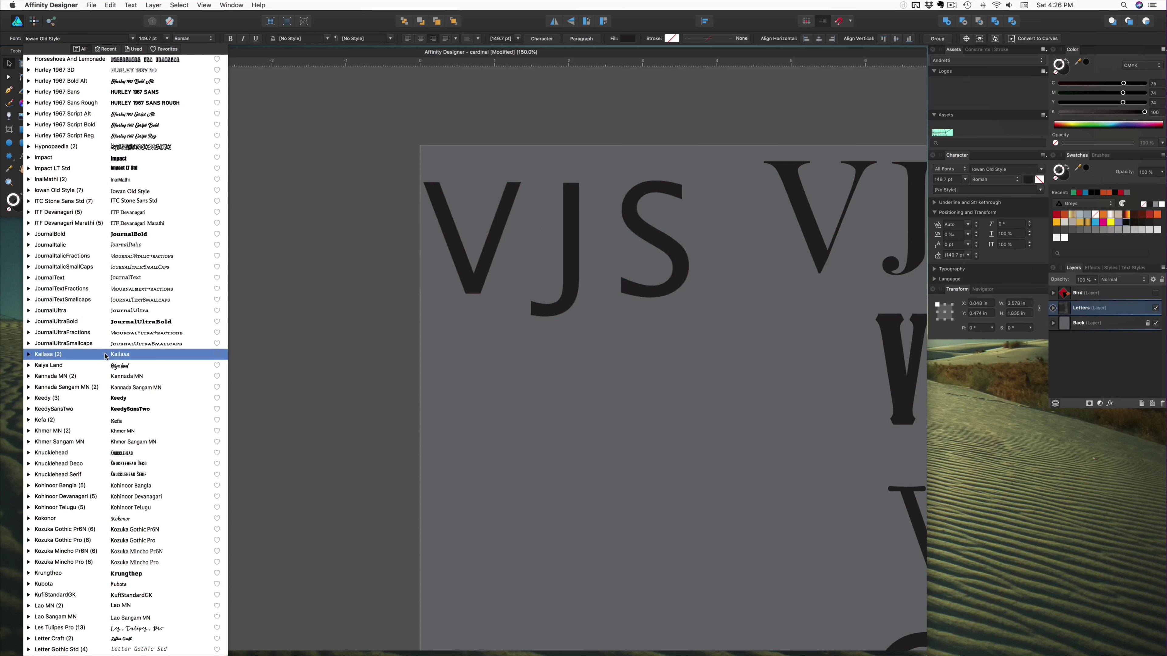
scroll(106, 356, "down", 10)
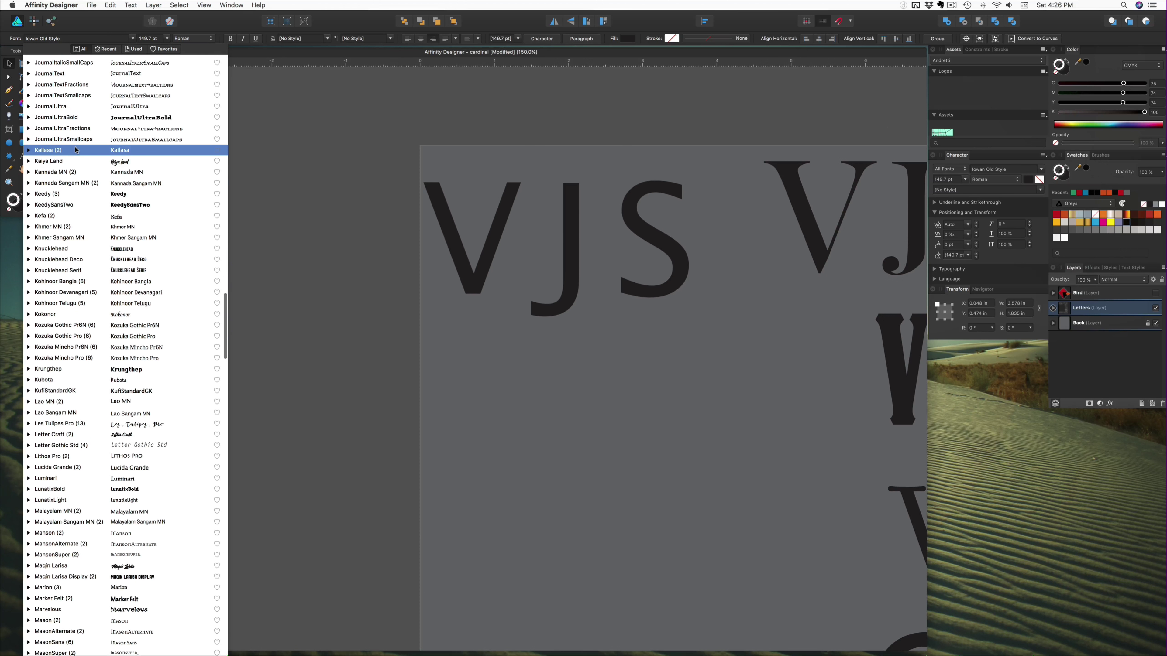
scroll(76, 155, "up", 1)
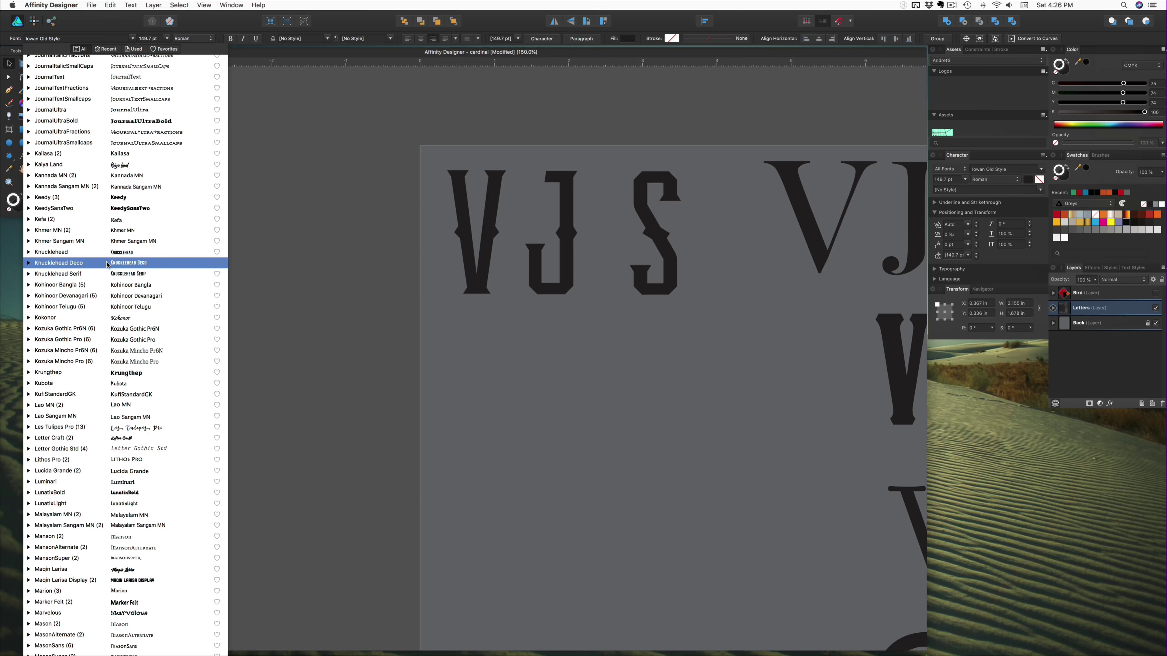
left_click(29, 264)
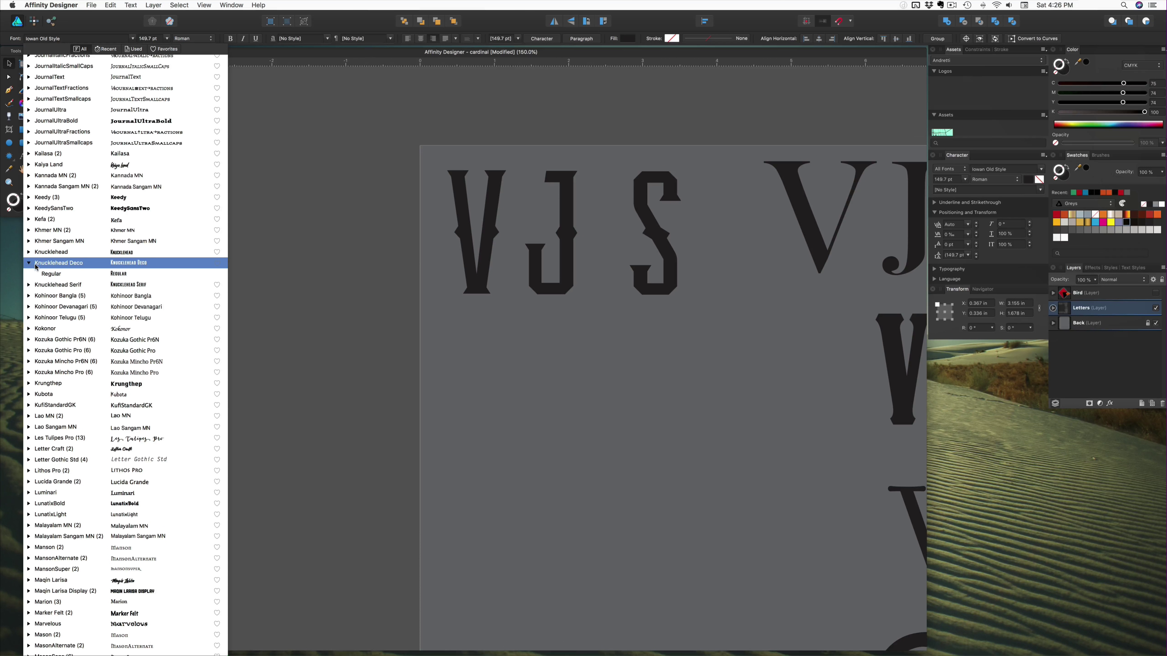
left_click(29, 264)
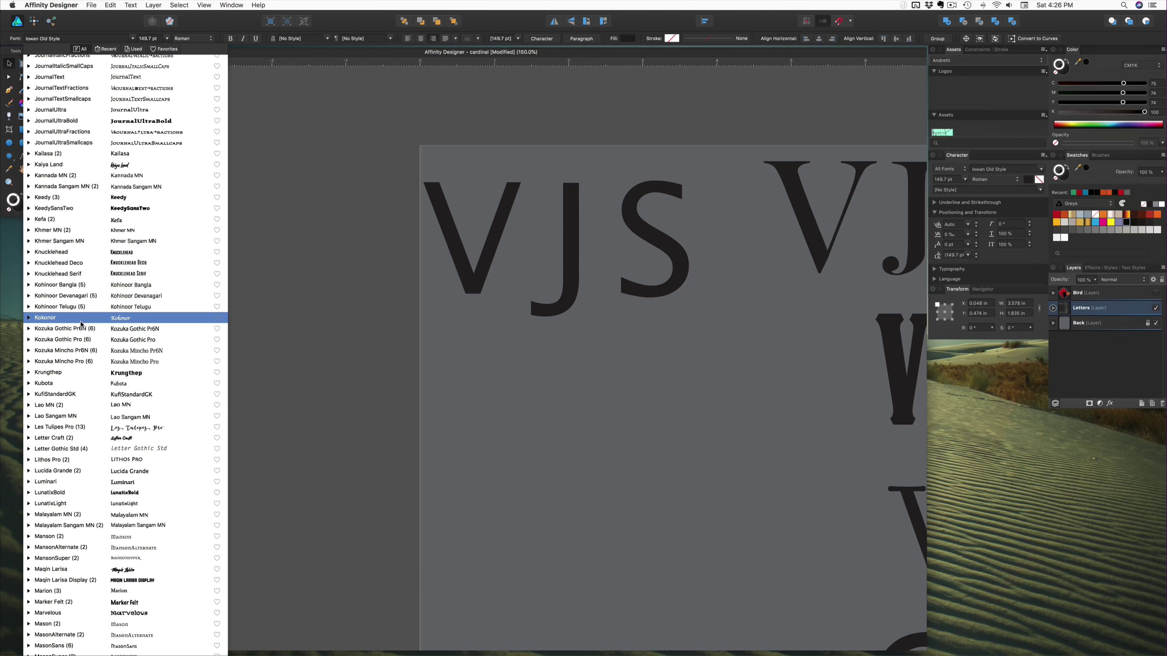
Step: Preview the fonts from Kokonor through MrsEaves on the original V, J and S near the artboard's top-left corner
scroll(86, 318, "down", 4)
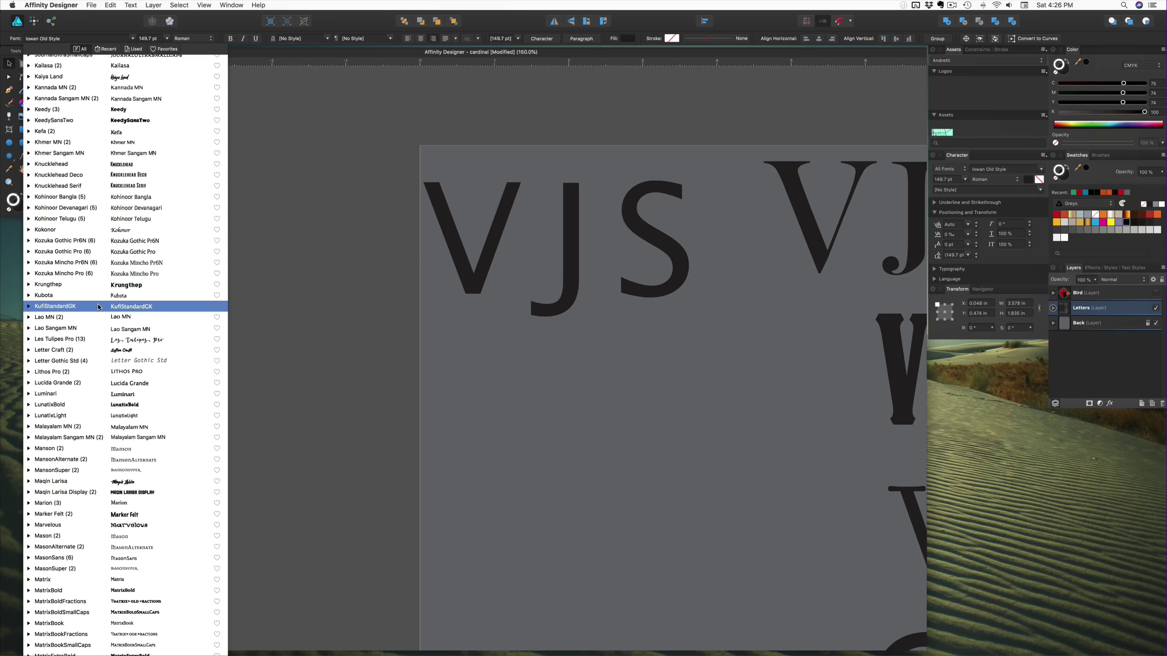
scroll(98, 307, "down", 3)
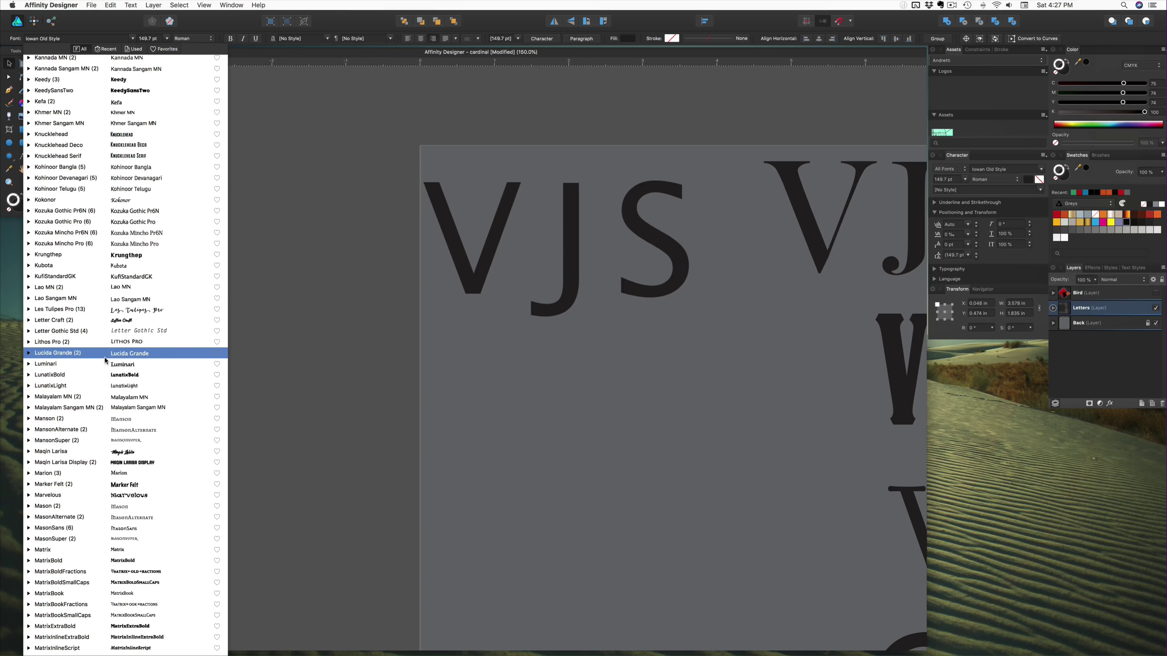
scroll(105, 368, "down", 5)
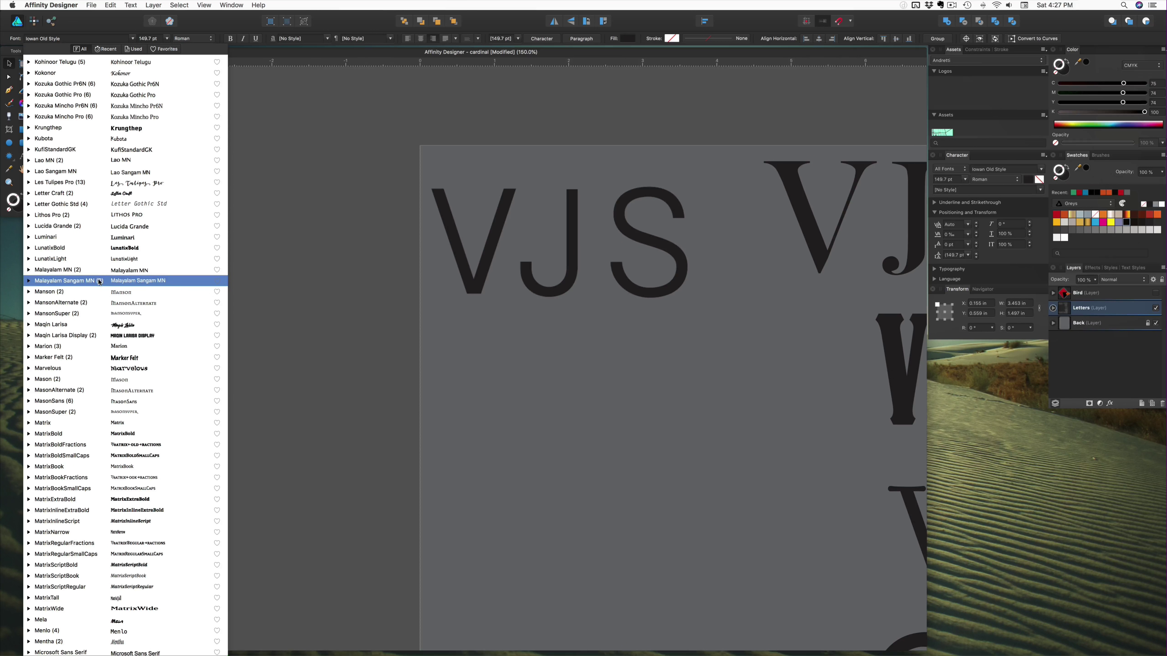
scroll(101, 318, "down", 1)
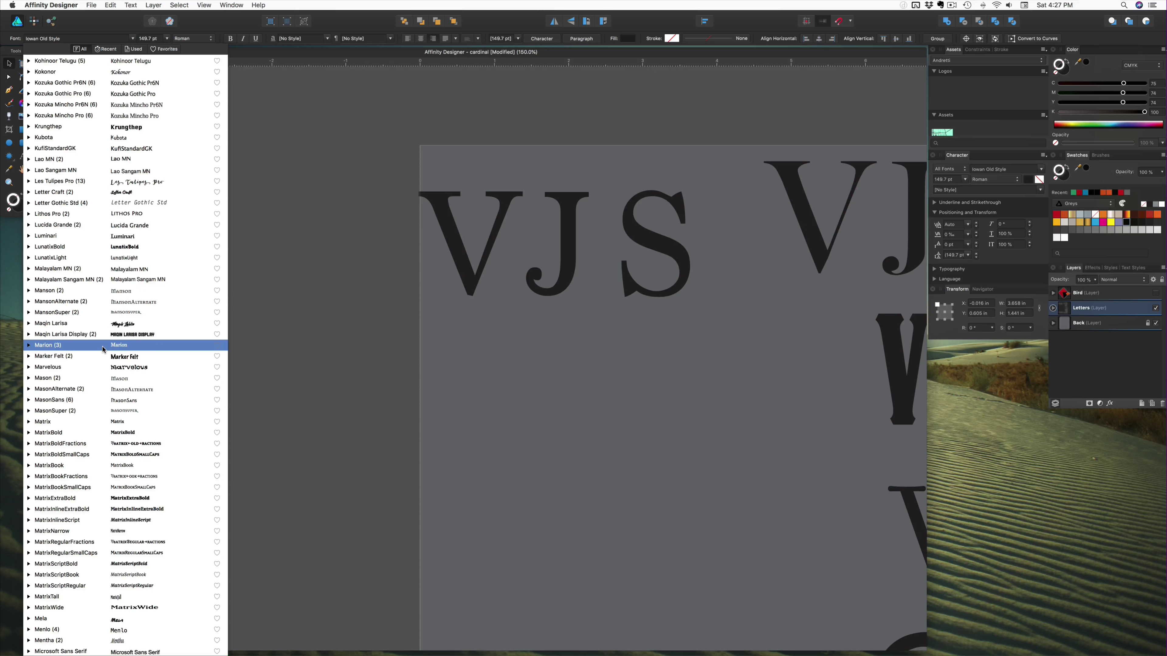
scroll(106, 365, "down", 2)
scroll(107, 368, "down", 5)
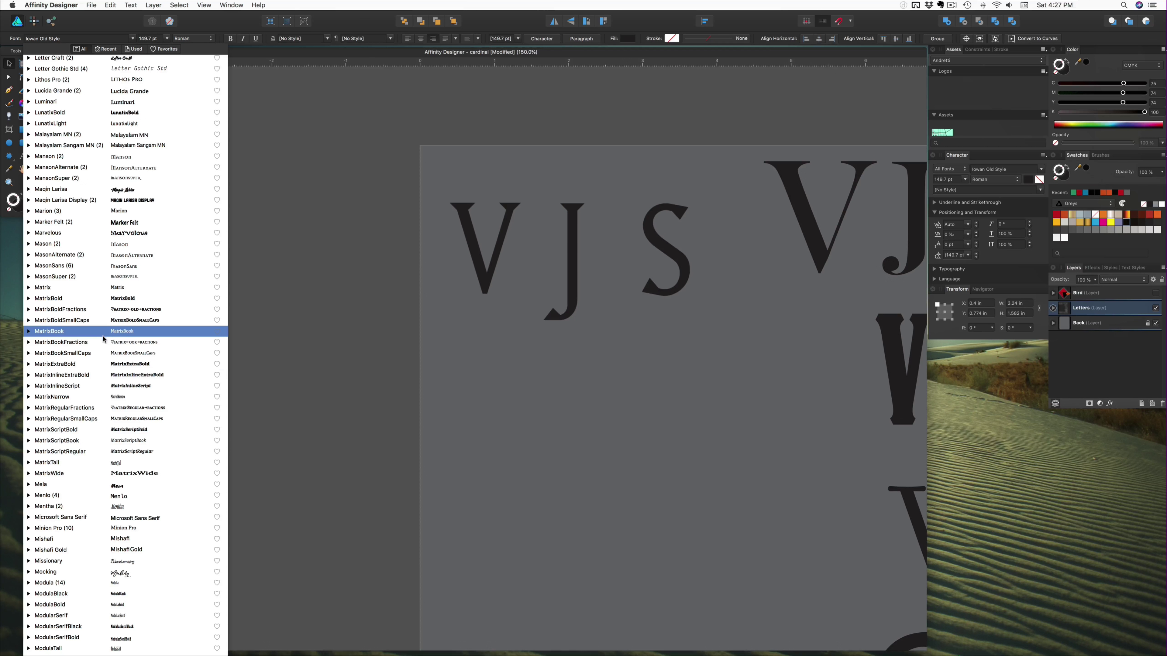
scroll(99, 385, "down", 2)
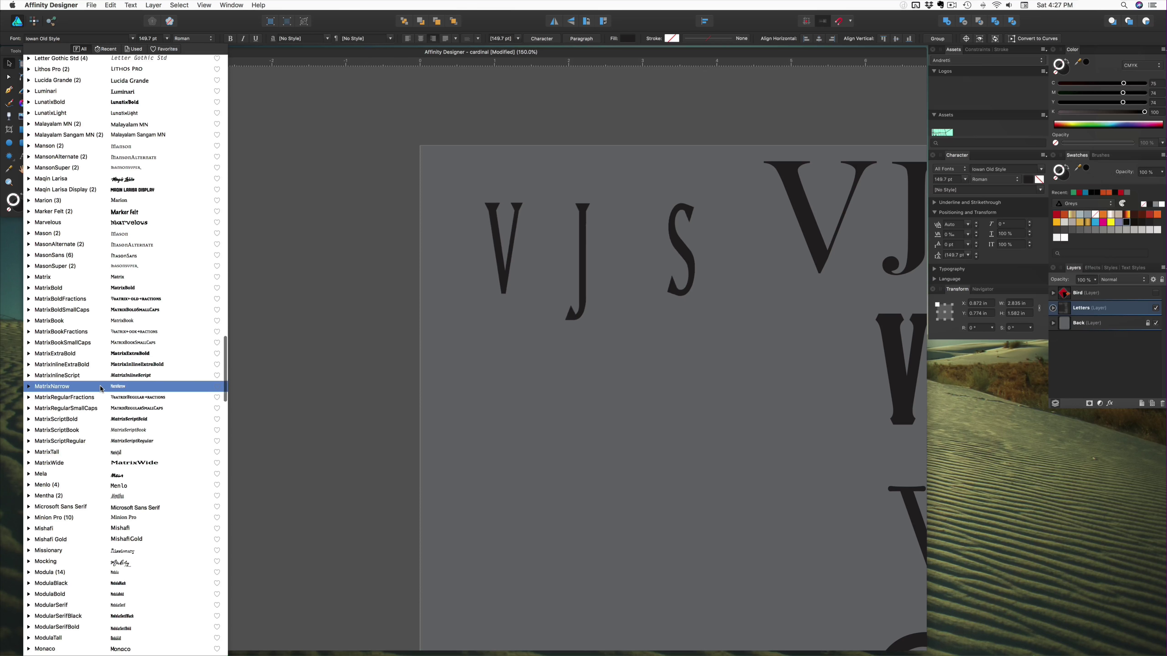
scroll(101, 389, "down", 5)
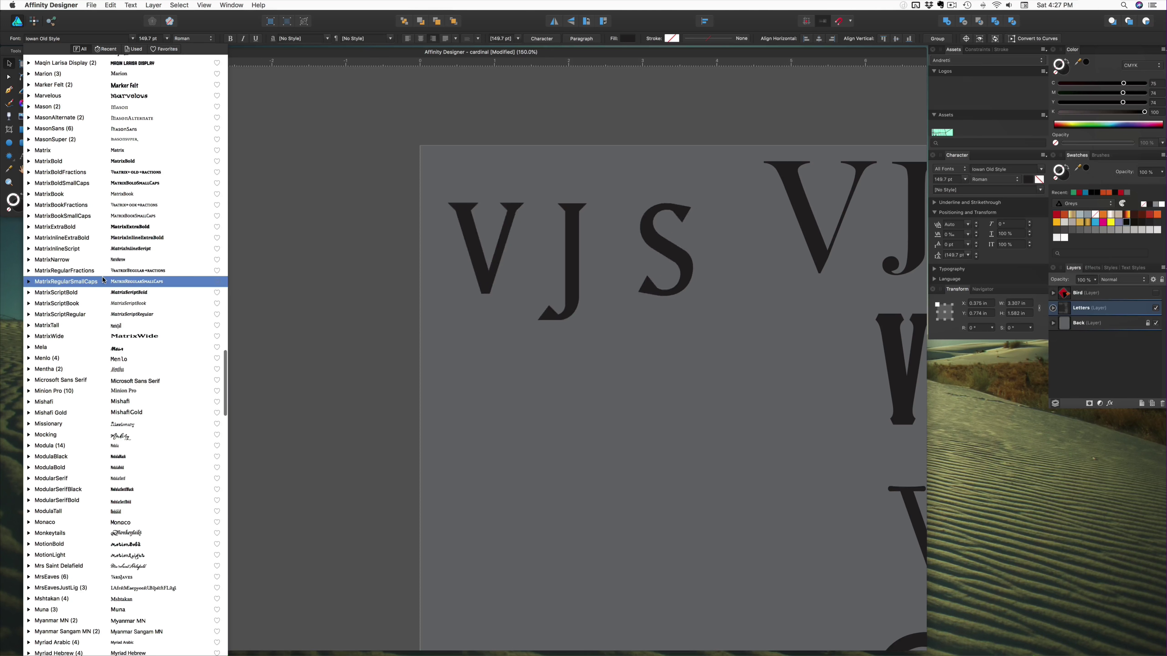
scroll(104, 306, "down", 2)
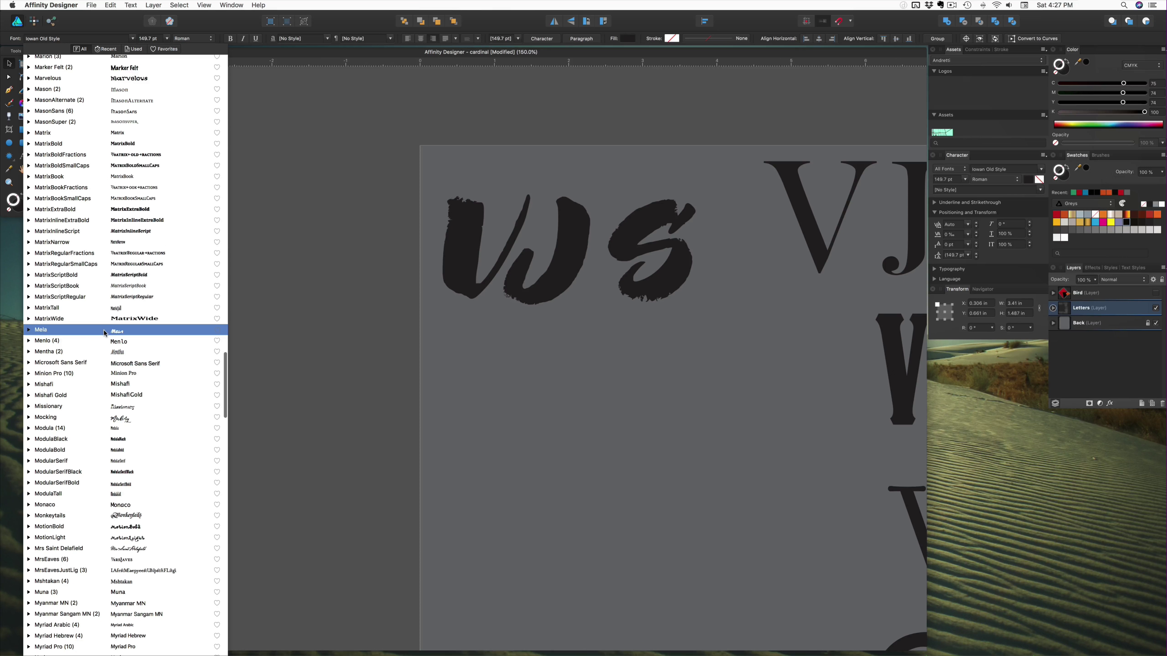
scroll(105, 352, "down", 3)
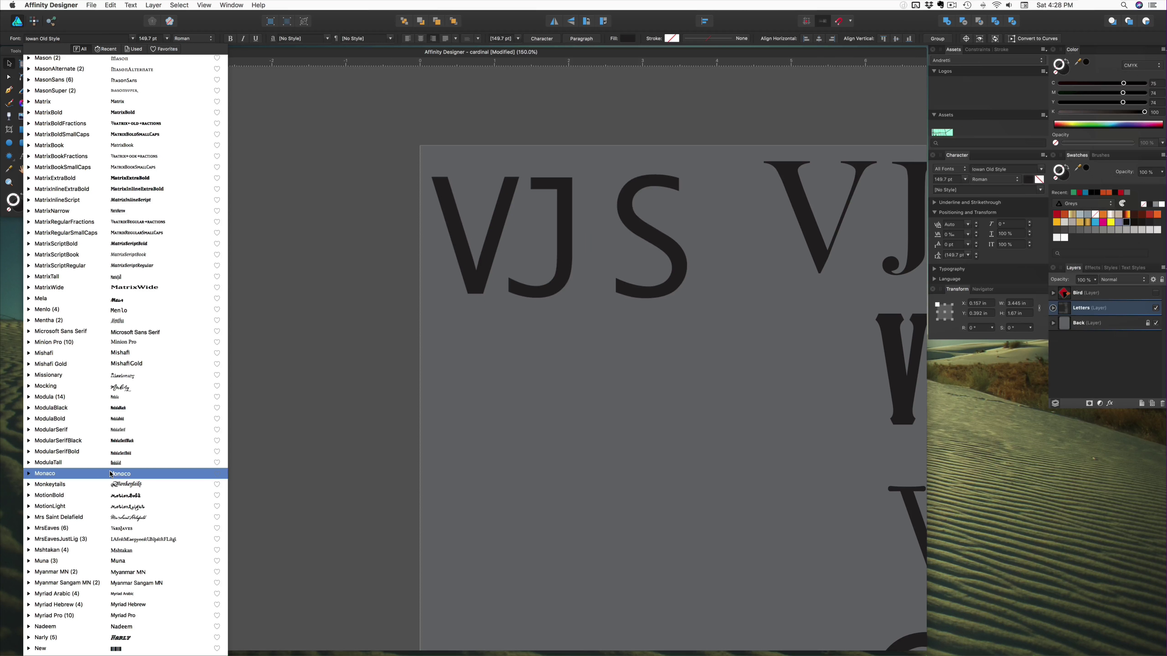
scroll(112, 405, "down", 5)
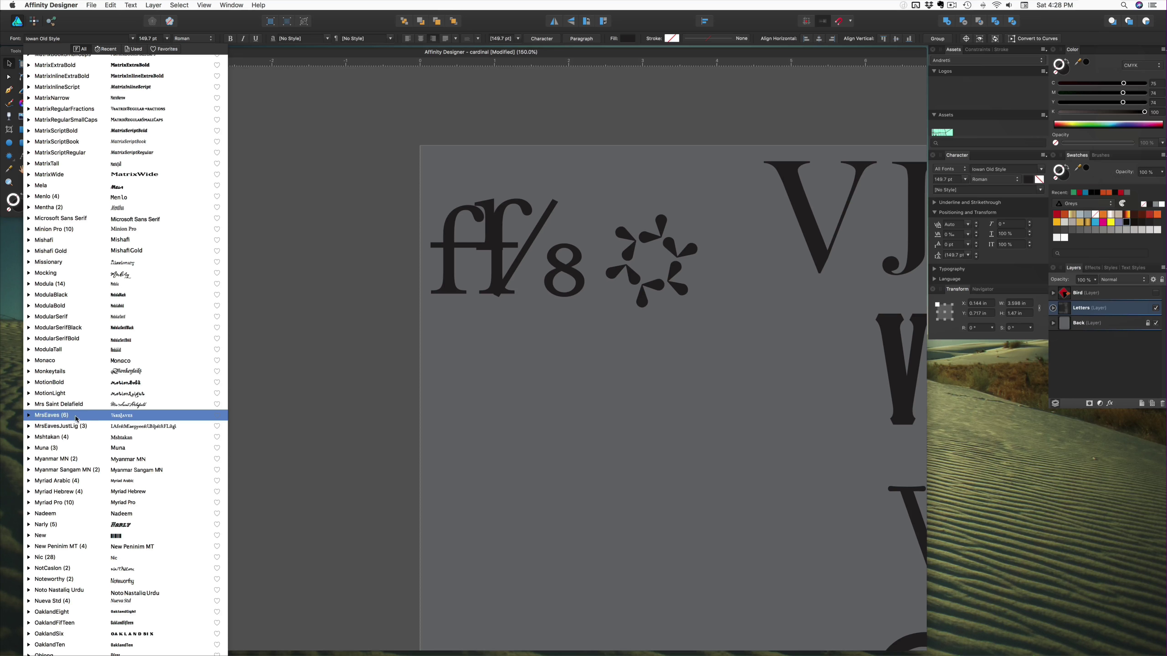
Step: Apply MrsEaves Roman to the original VJS letters and place a copy directly above the Iowan Old Style copy
left_click(28, 416)
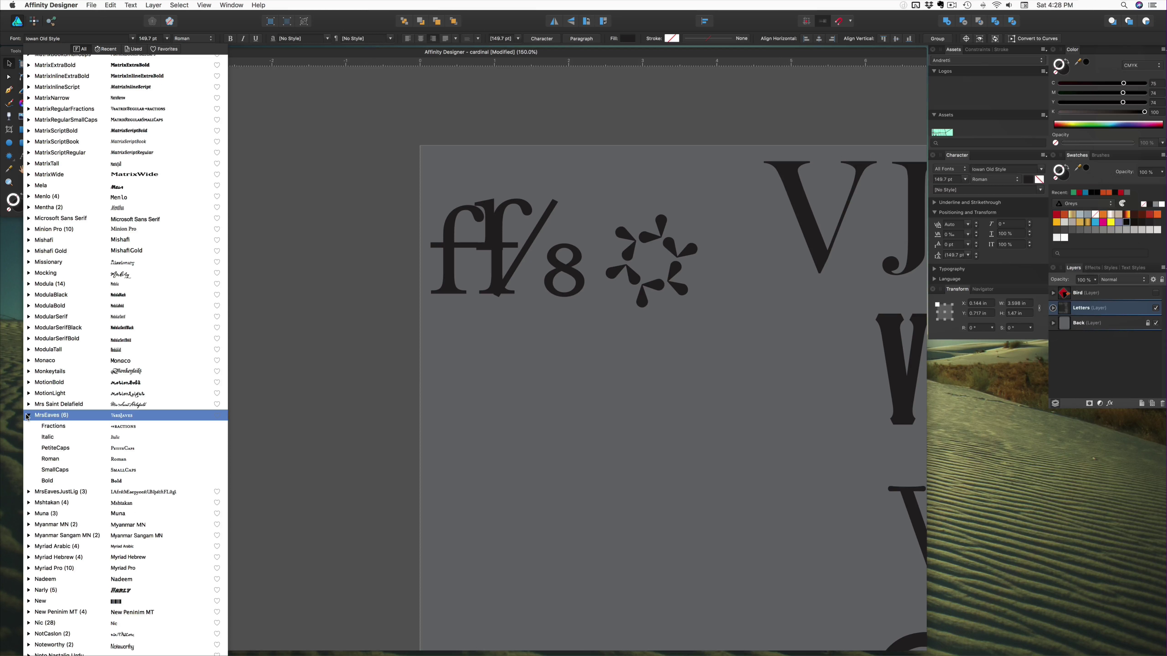
left_click(65, 460)
scroll(386, 308, "right", 10)
scroll(385, 308, "down", 5)
left_click(227, 146)
left_click_drag(227, 146, 248, 404)
scroll(284, 504, "down", 5)
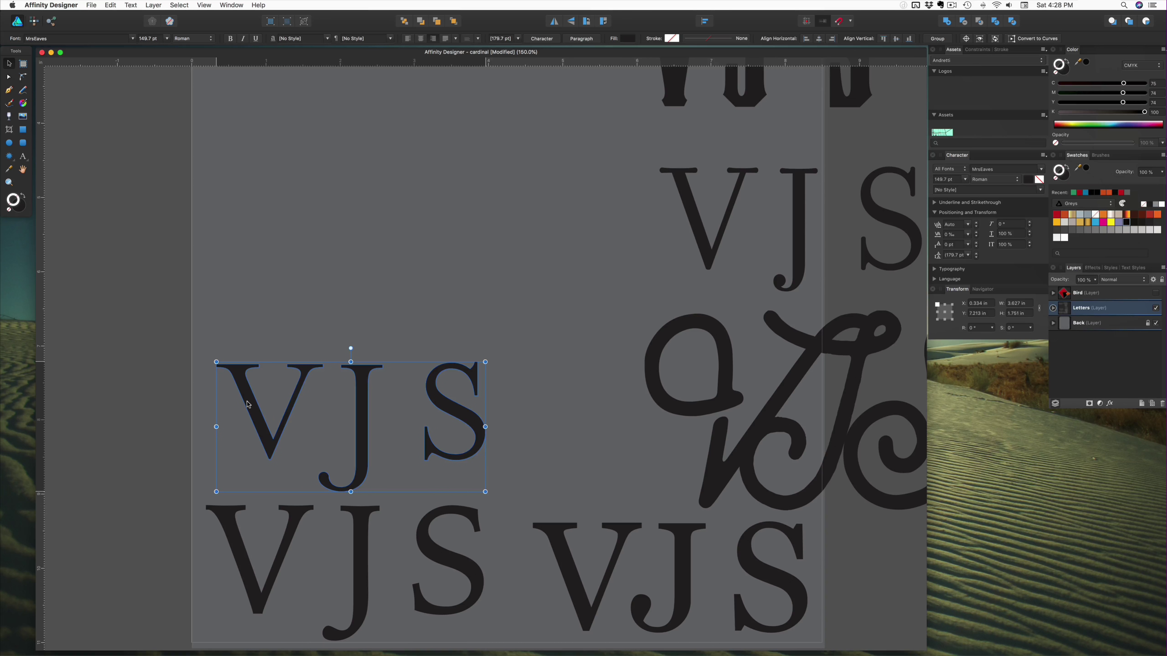
Step: Apply Plantagenet Cherokee to the original VJS letters and place a copy of them above the MrsEaves copy
scroll(257, 368, "up", 10)
scroll(258, 368, "left", 4)
left_click(342, 209)
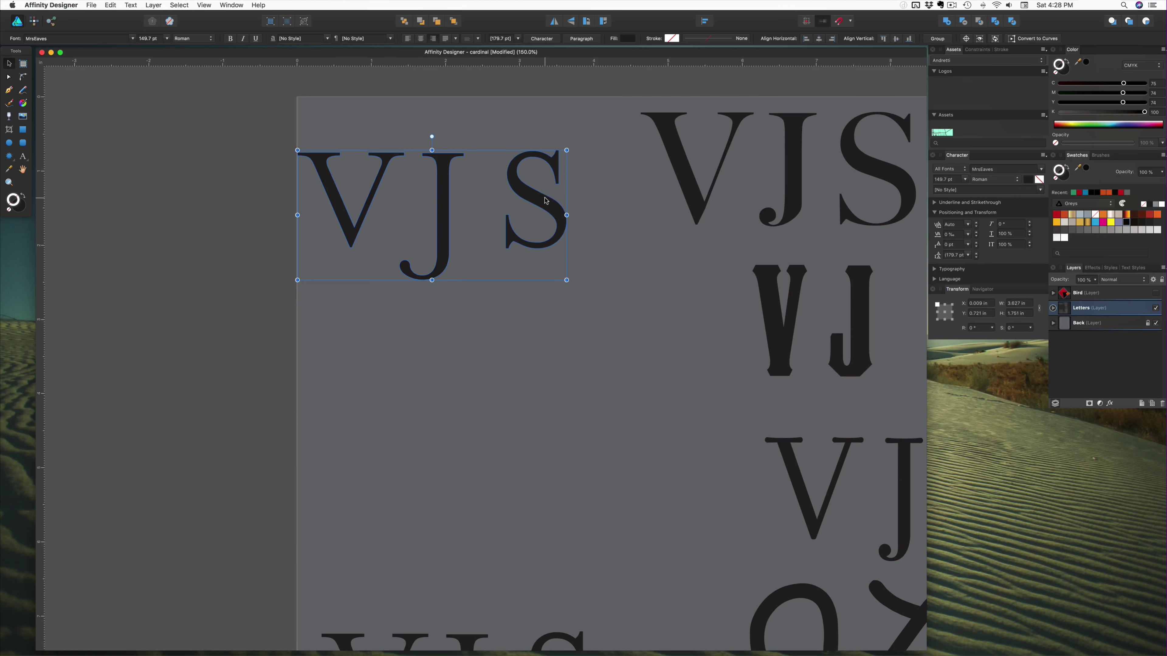
left_click(131, 39)
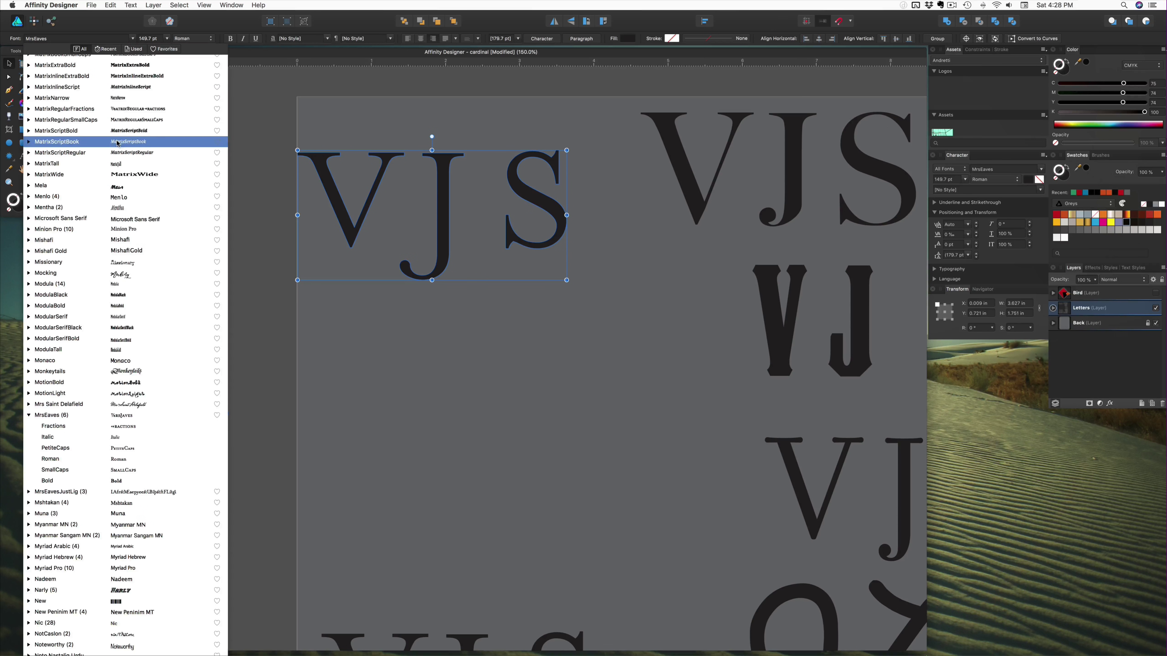
scroll(119, 138, "down", 10)
left_click(29, 143)
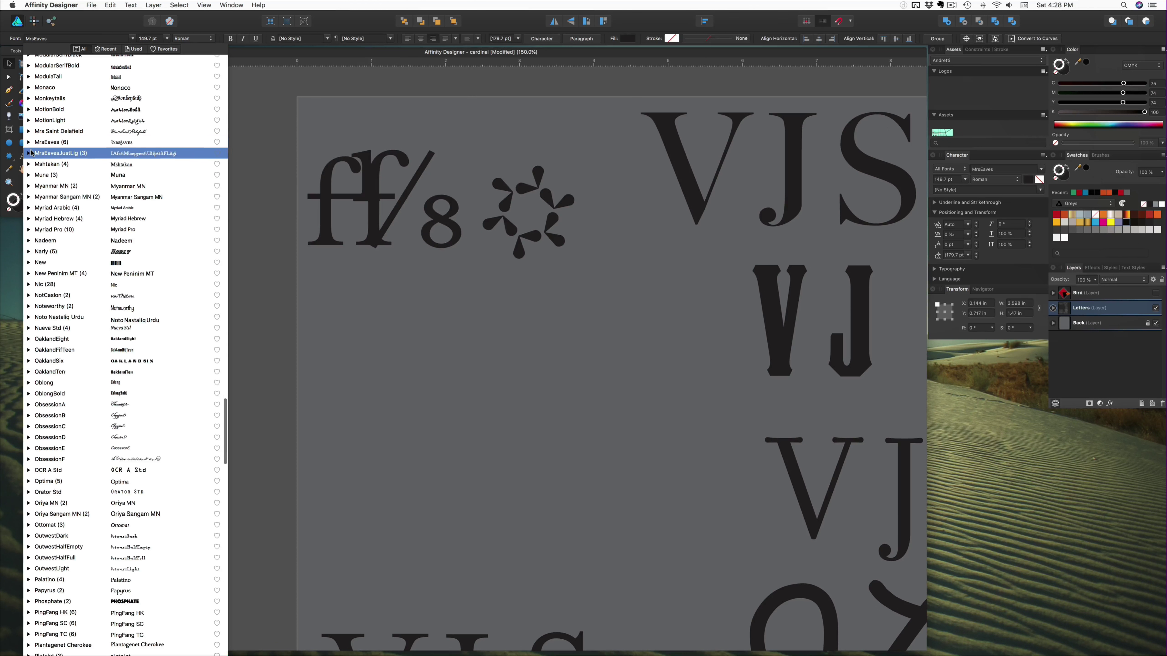
scroll(41, 166, "up", 1)
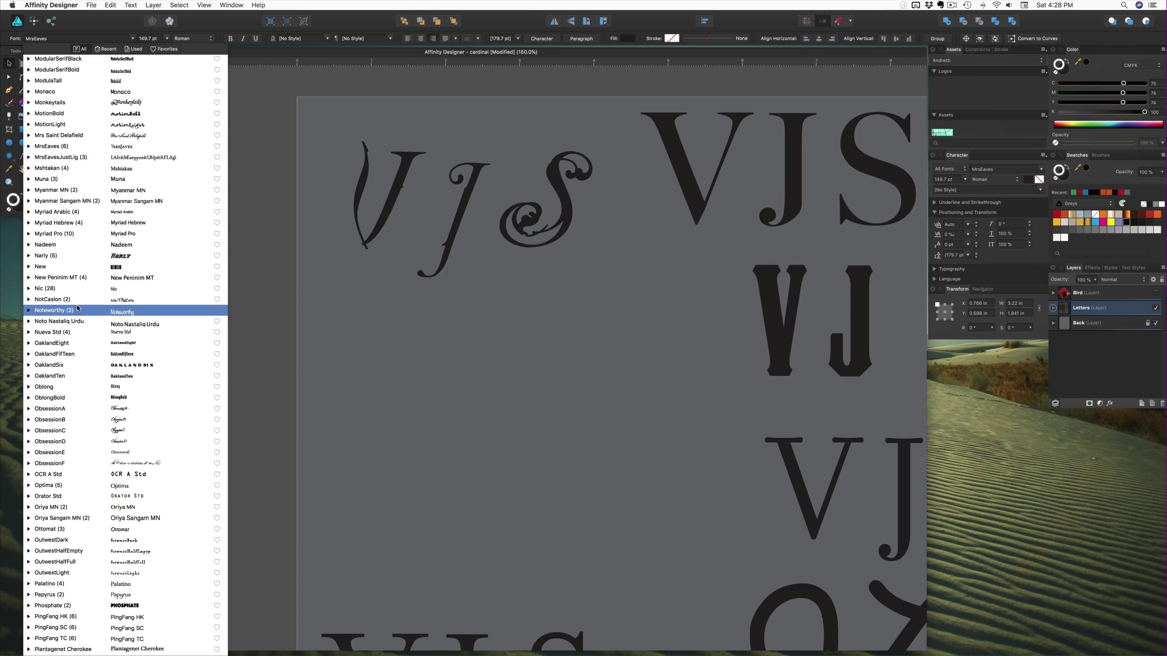
scroll(78, 304, "down", 2)
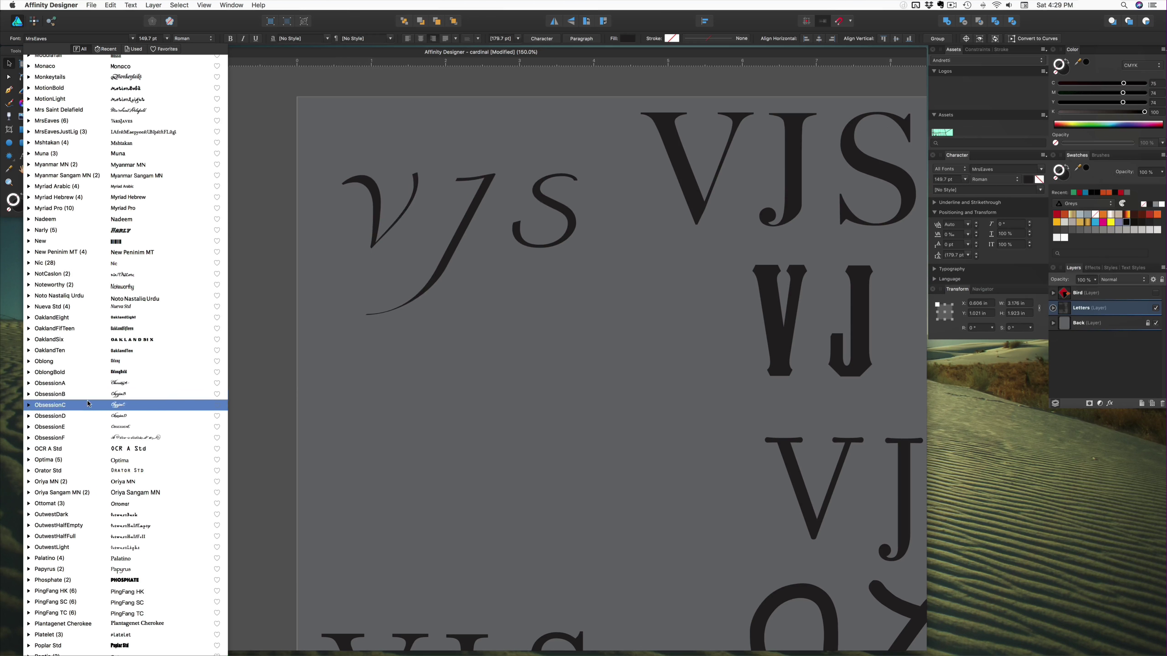
scroll(92, 414, "down", 5)
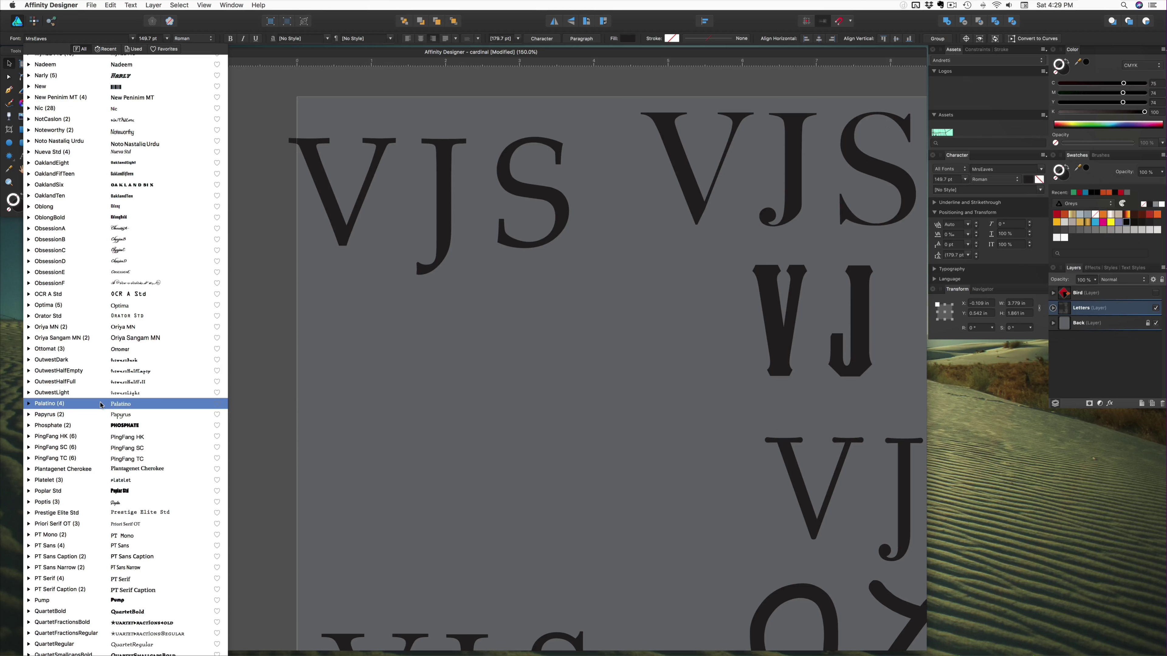
scroll(99, 405, "down", 6)
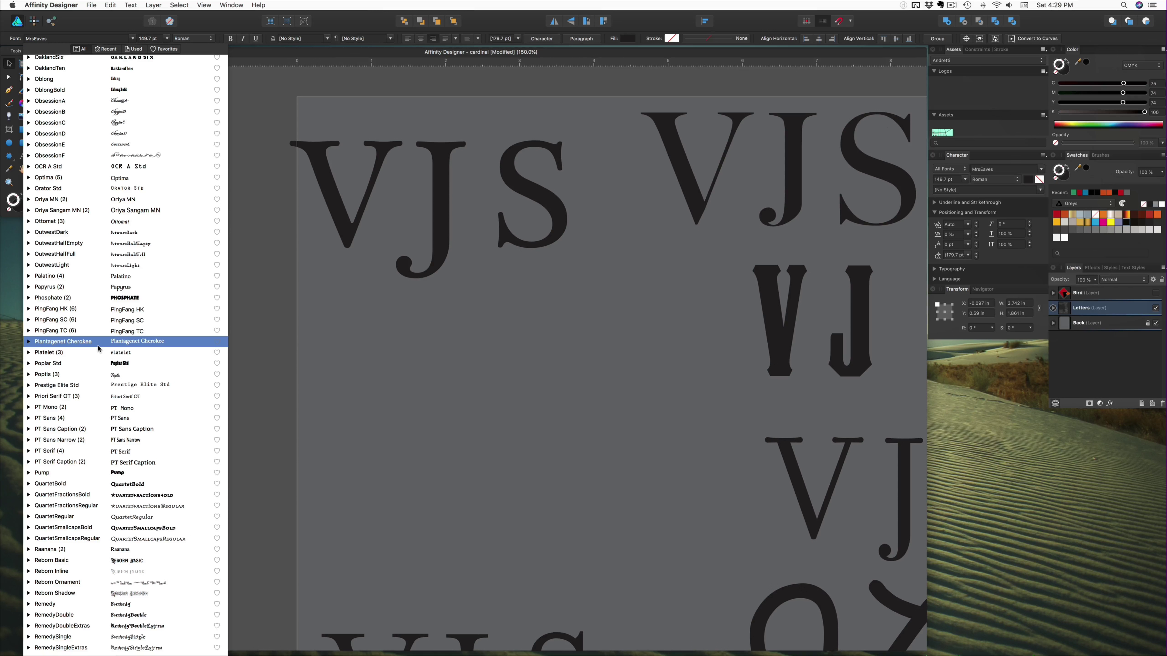
left_click(98, 345)
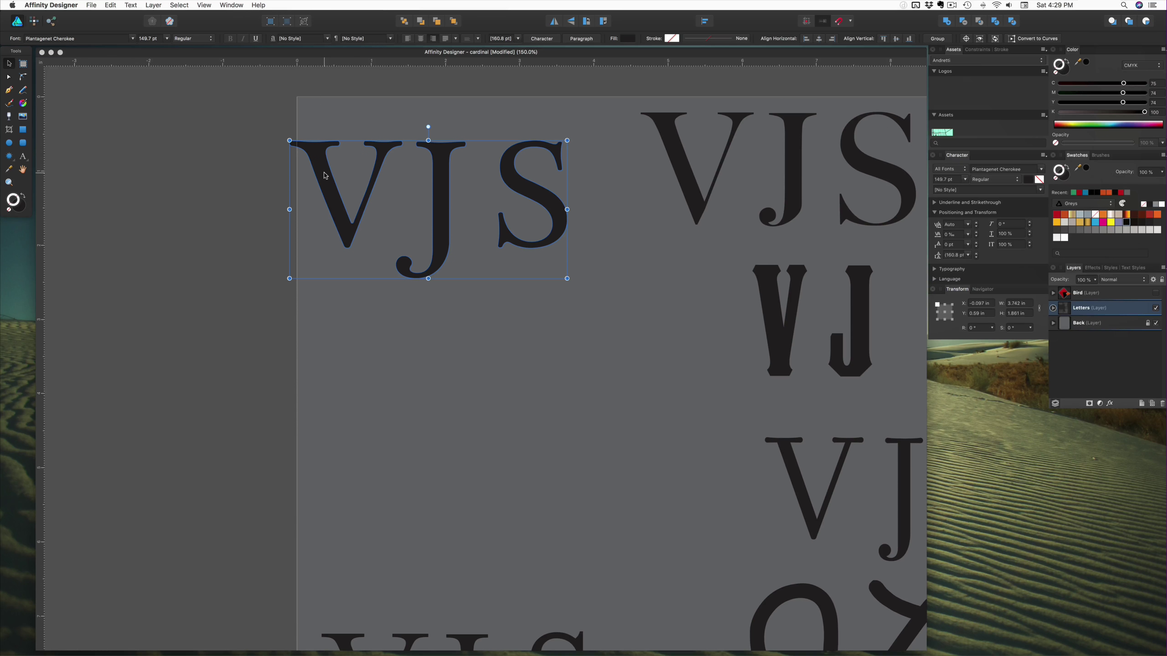
left_click_drag(325, 175, 366, 505, "alt")
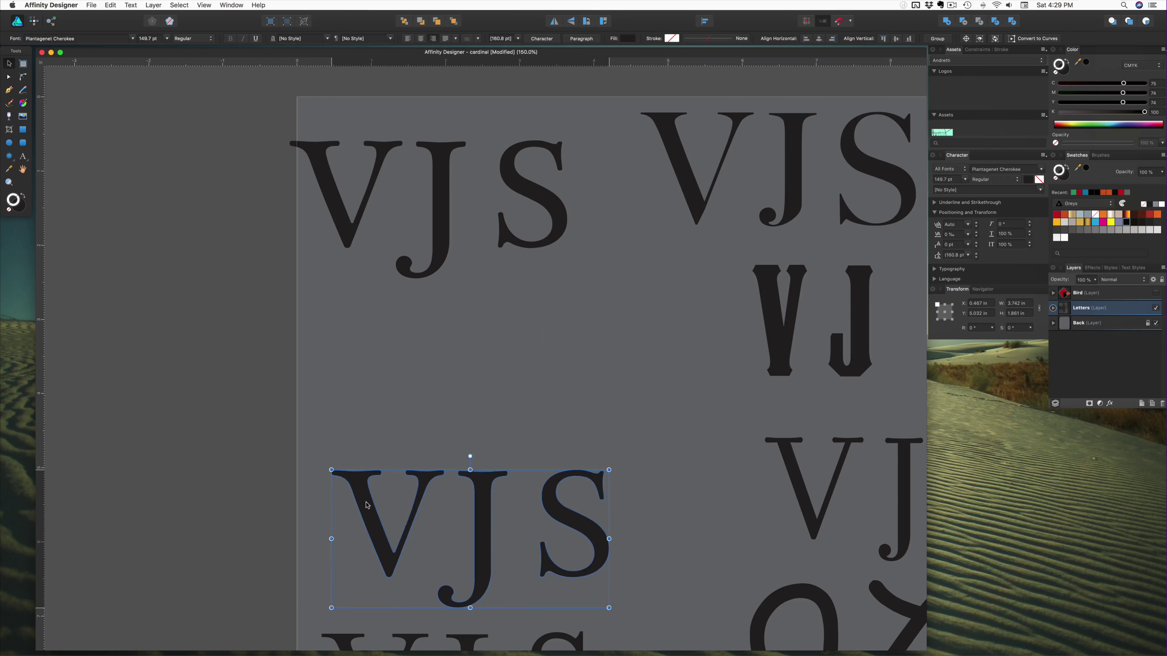
Step: Apply Rockwell to the original VJS letters and place a copy of them above the Plantagenet Cherokee copy
left_click(317, 177)
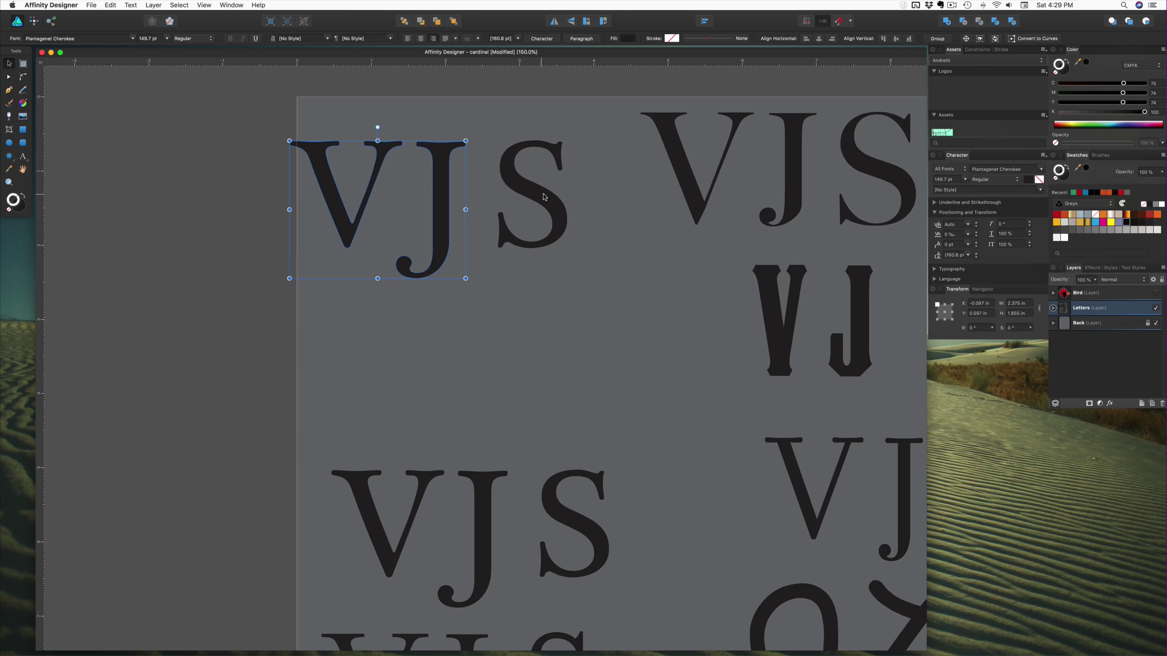
left_click(133, 39)
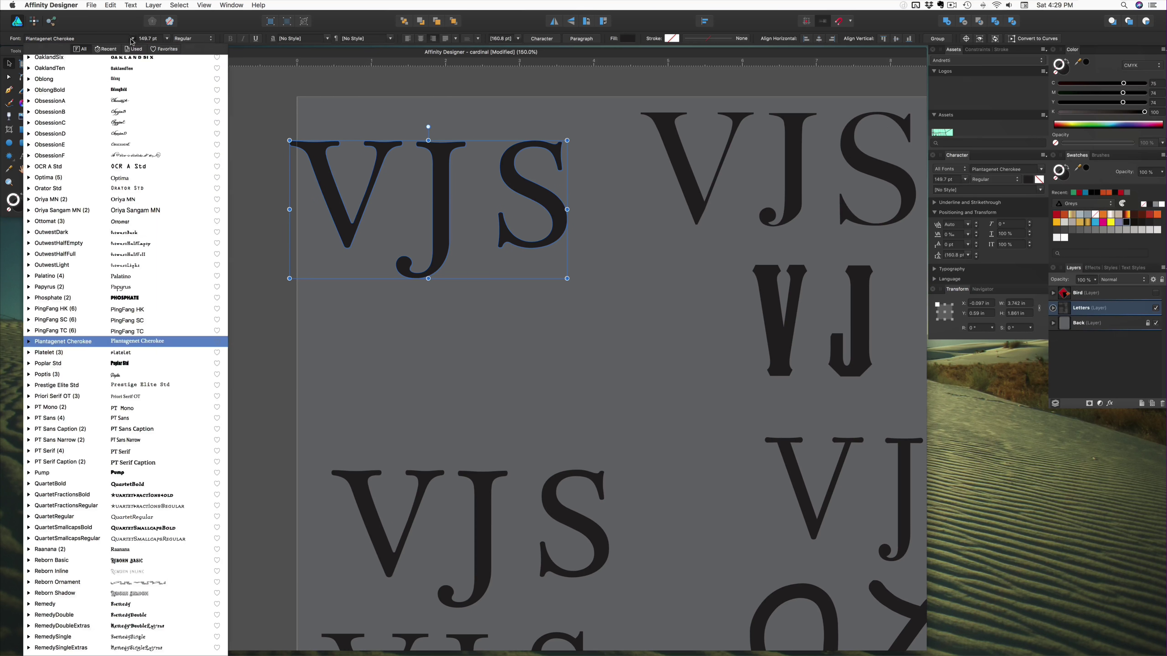
scroll(143, 97, "down", 2)
scroll(133, 138, "down", 3)
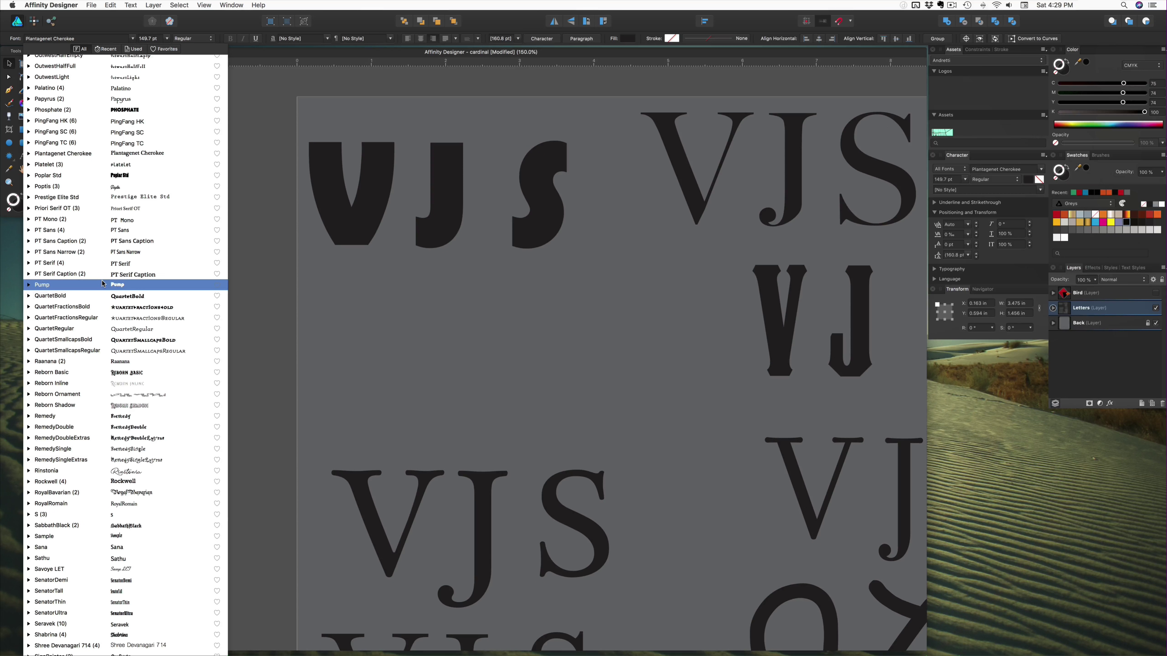
scroll(103, 284, "down", 2)
scroll(96, 285, "down", 3)
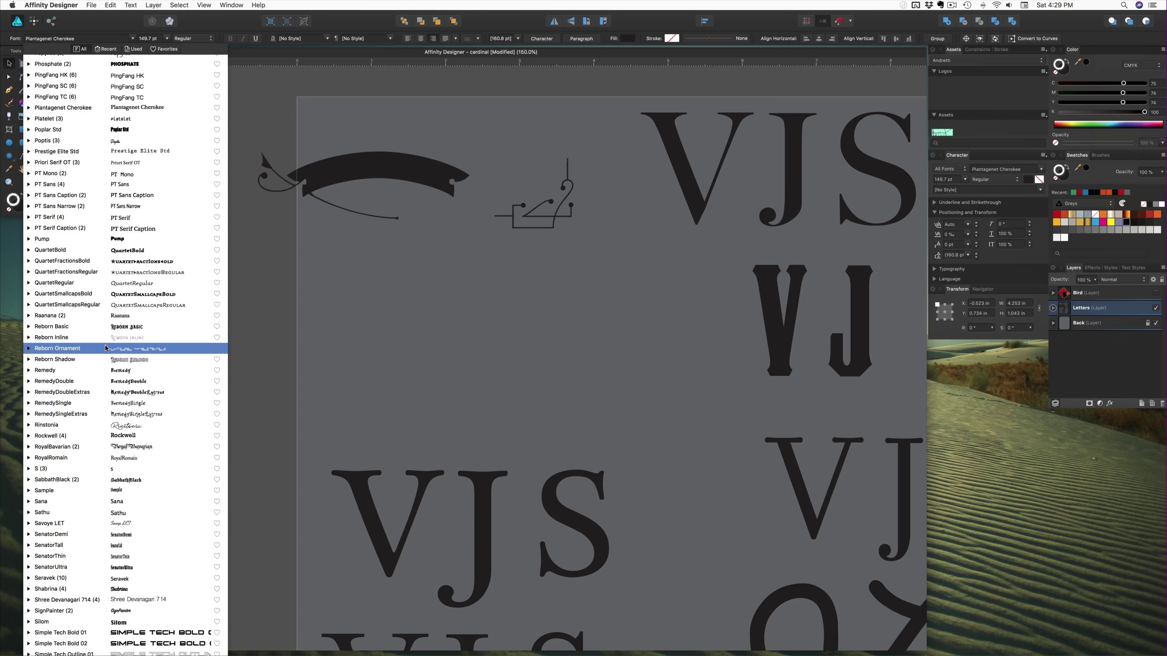
scroll(106, 357, "down", 3)
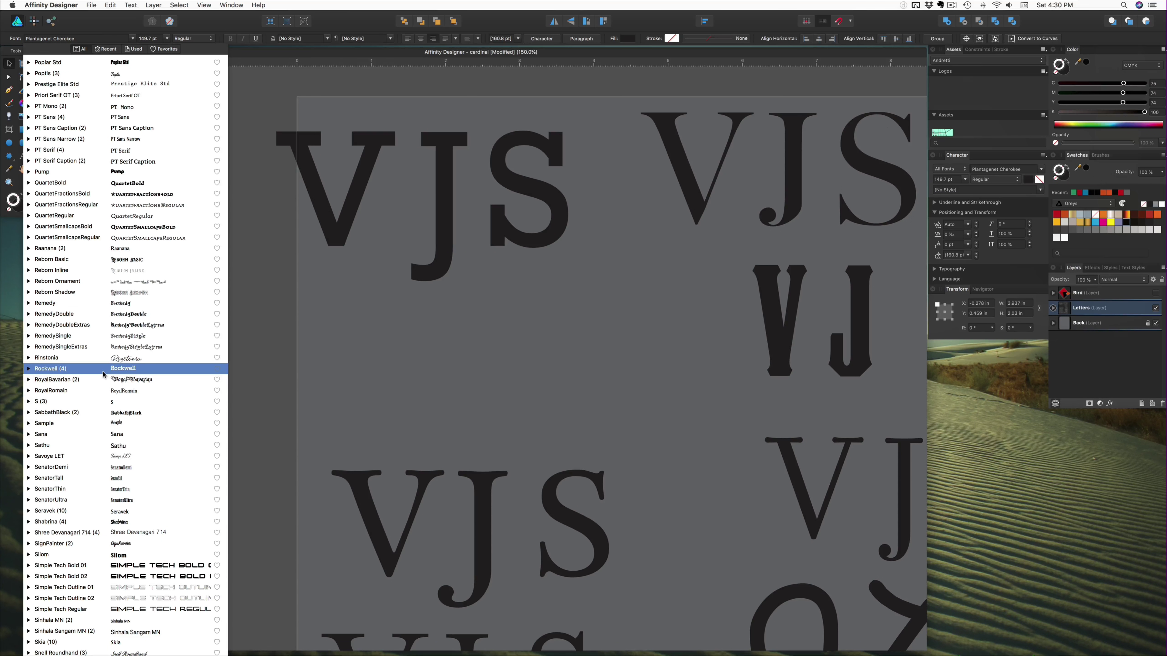
left_click(57, 371)
left_click_drag(327, 226, 381, 407)
Step: Apply Strangerland to the original V, J and S and move them down to sit just above the Rockwell copy
left_click(393, 211)
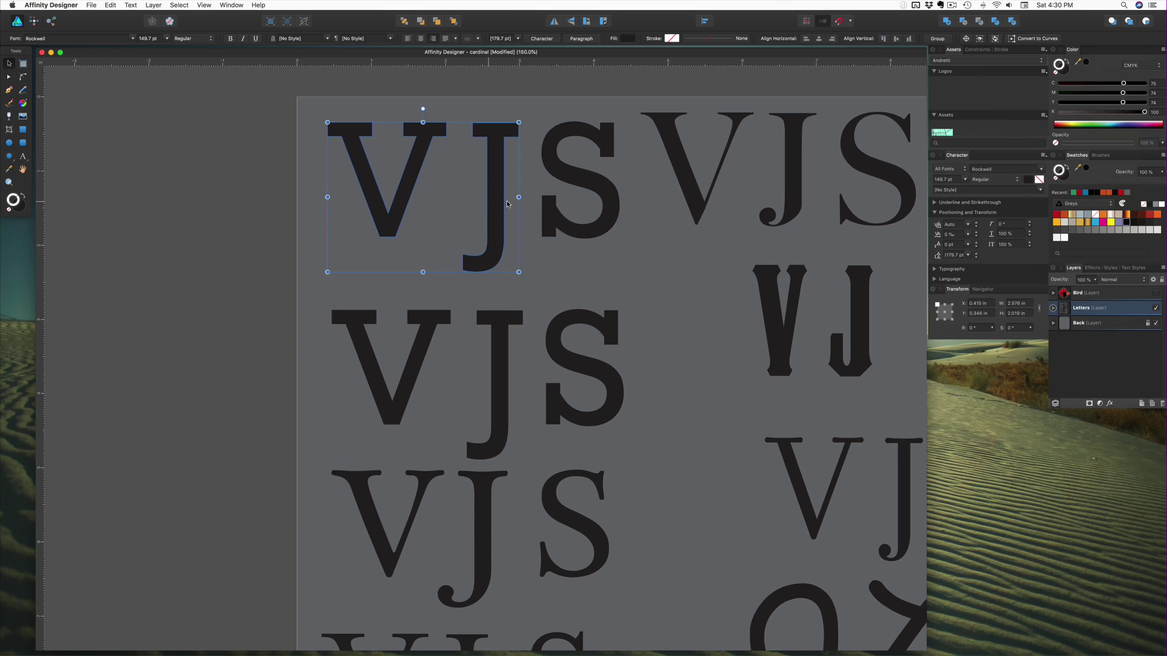
left_click(608, 199, "shift")
left_click(132, 38)
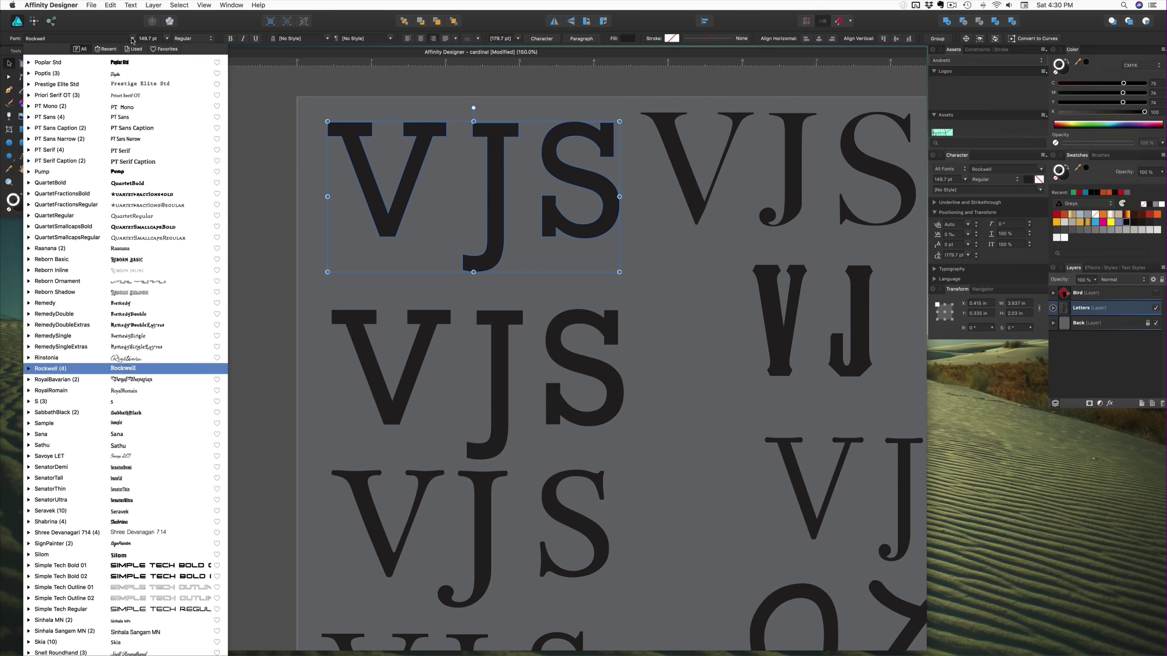
scroll(105, 232, "down", 5)
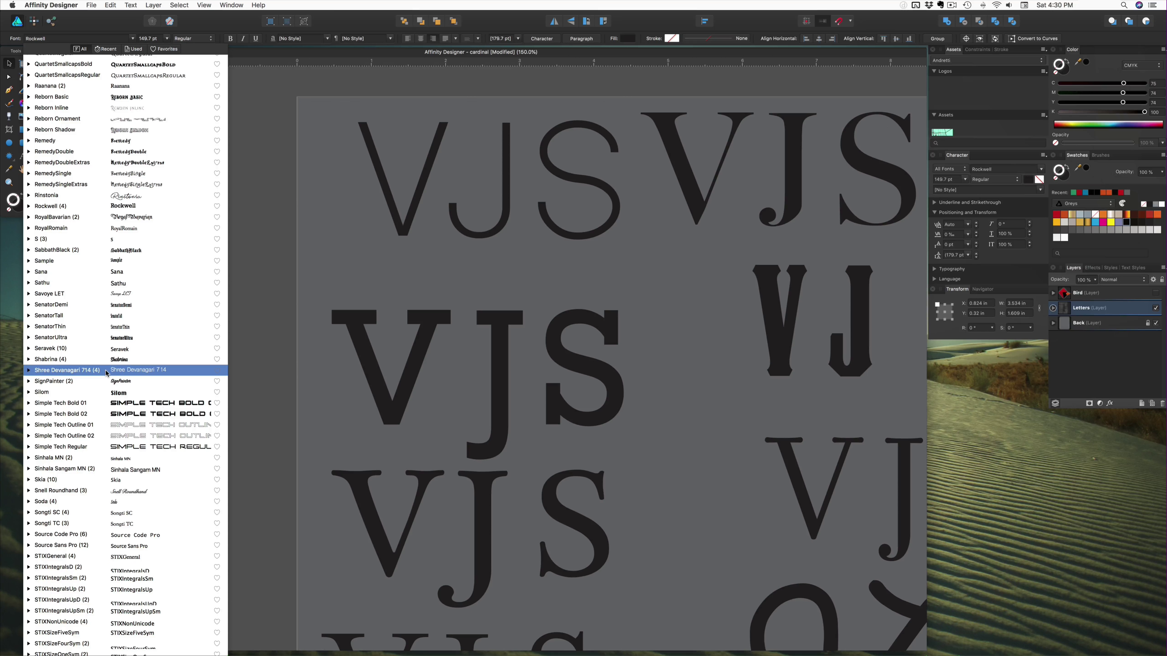
scroll(106, 381, "down", 4)
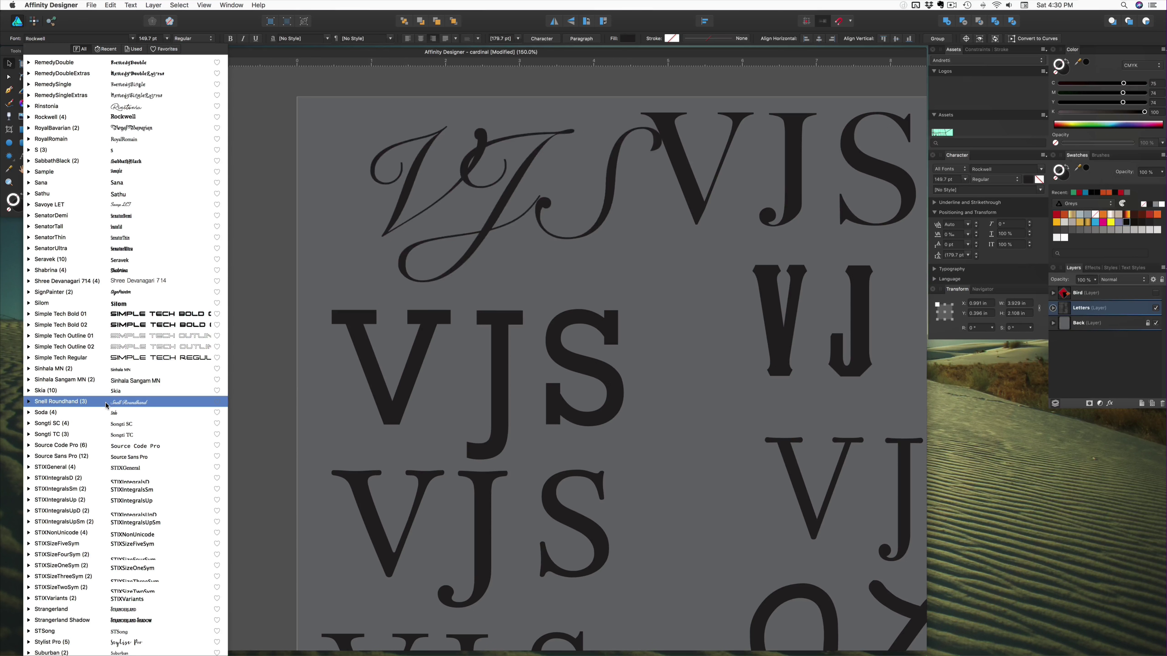
scroll(106, 404, "down", 3)
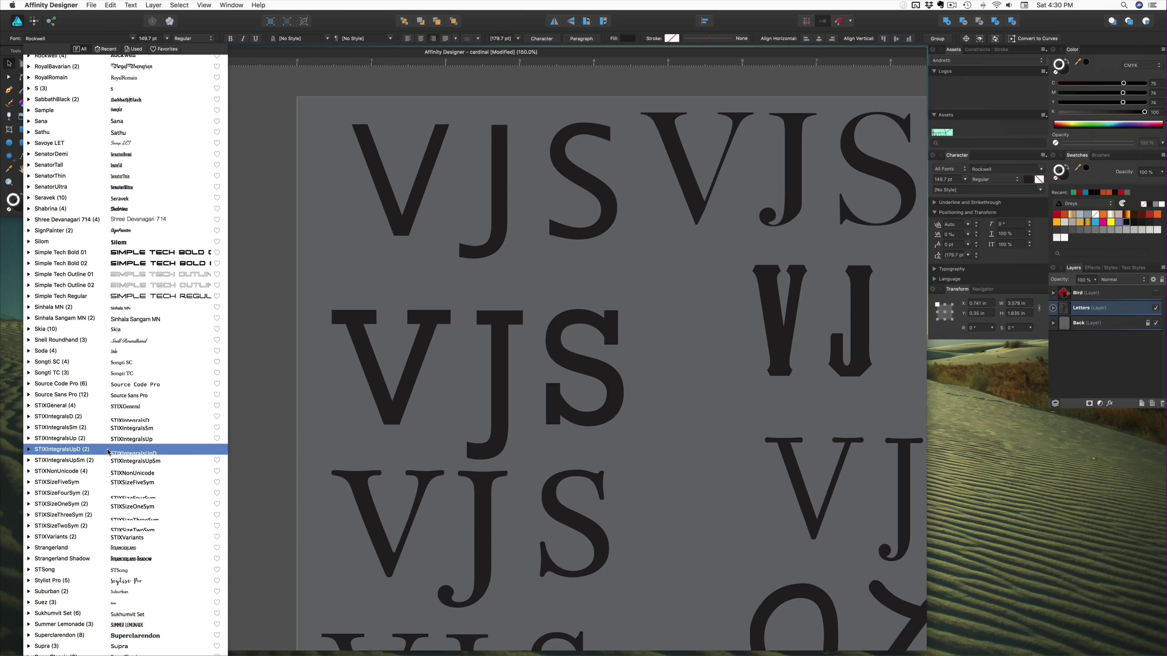
scroll(105, 505, "down", 5)
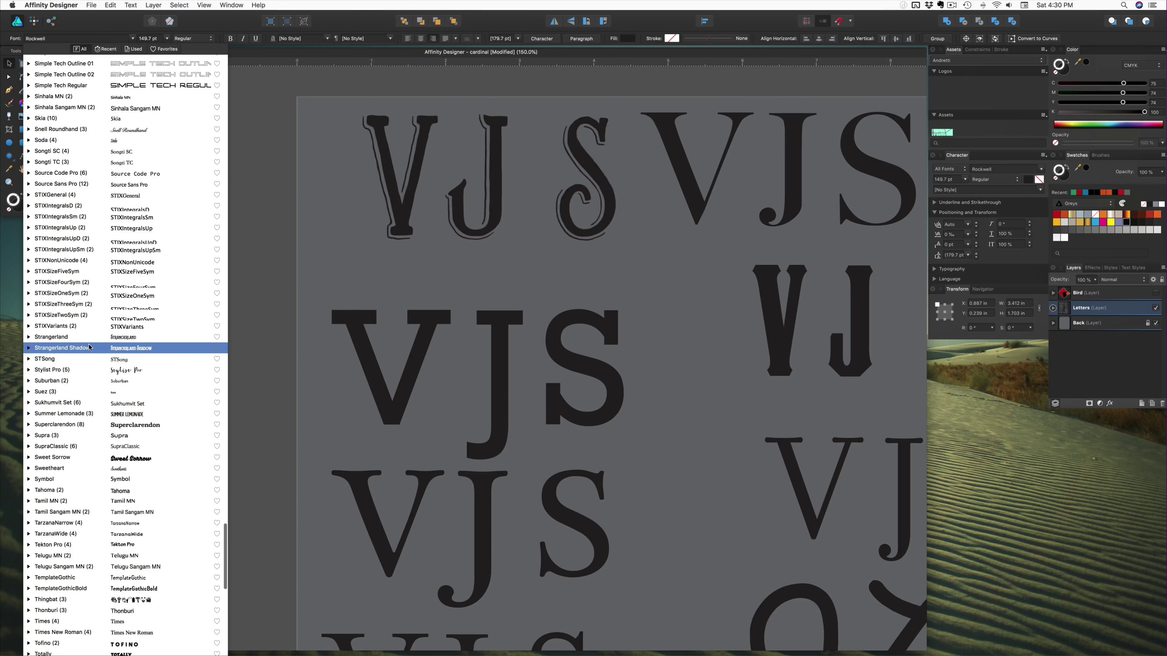
left_click(29, 338)
left_click(29, 338)
left_click(29, 338)
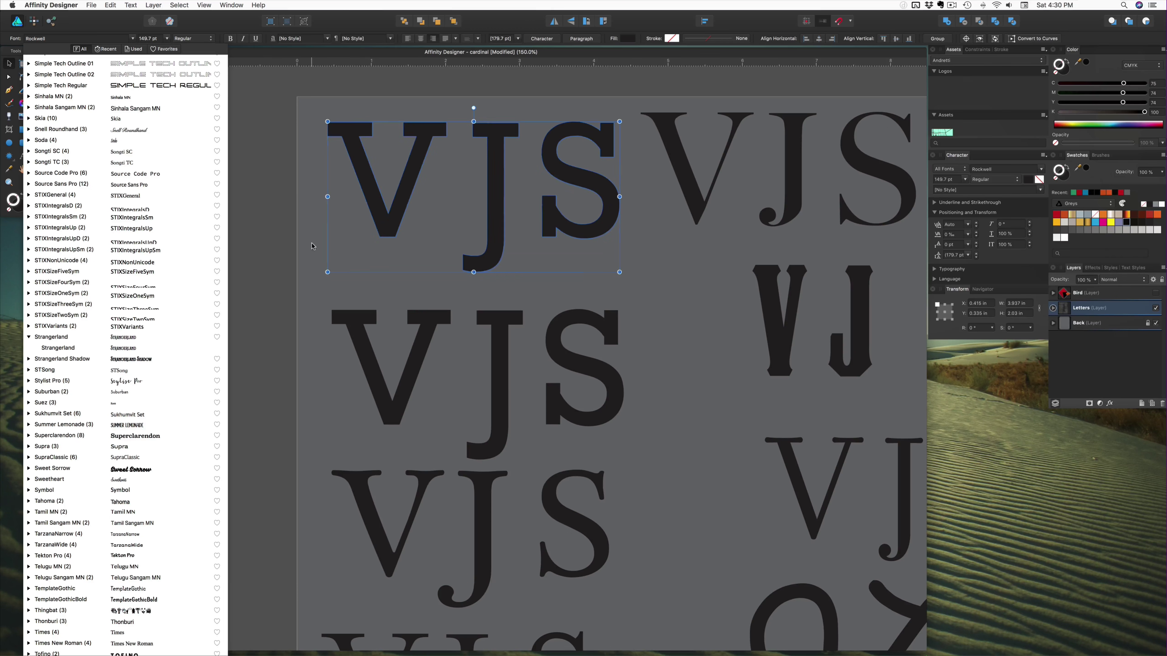
left_click(51, 342)
left_click_drag(407, 204, 386, 253)
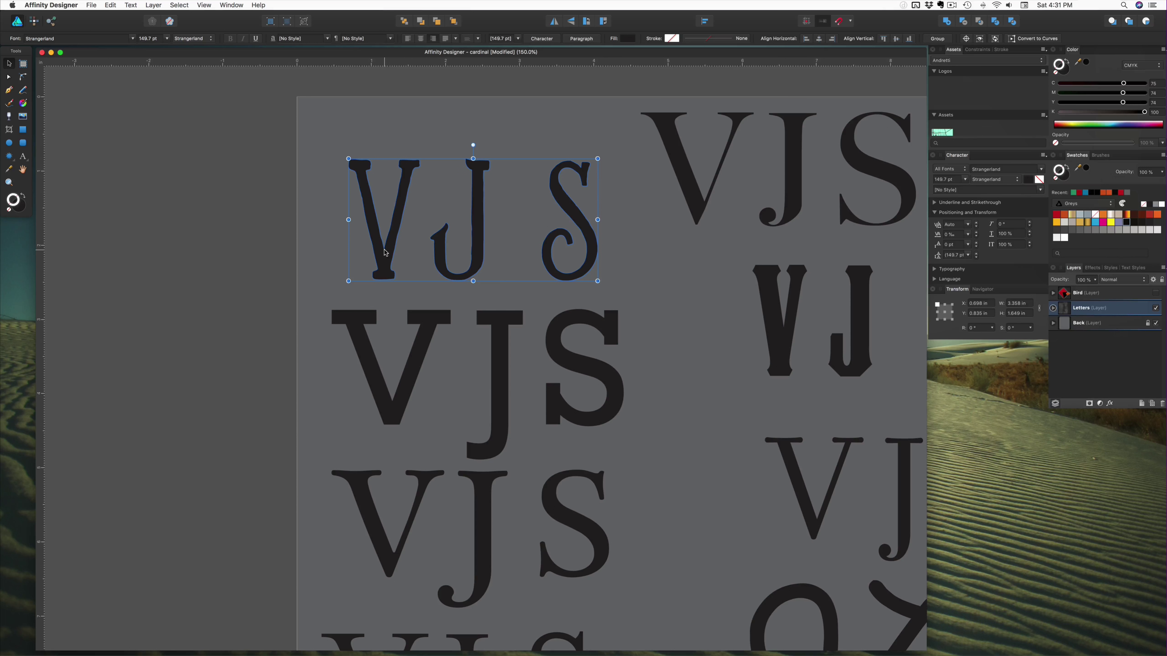
Step: Select the script V, J and S set in FOREST CAMP EDGE and scale them down to fit the artboard's right column
scroll(386, 253, "down", 1)
left_click_drag(443, 262, 346, 128)
left_click(597, 395)
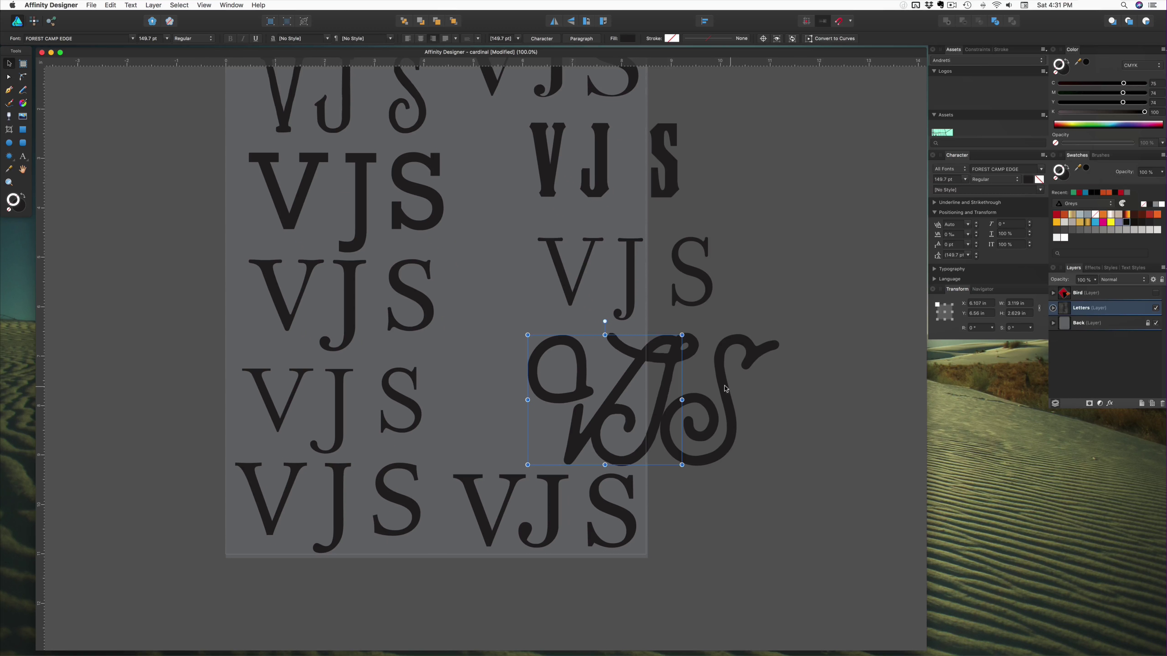
left_click(659, 396, "shift")
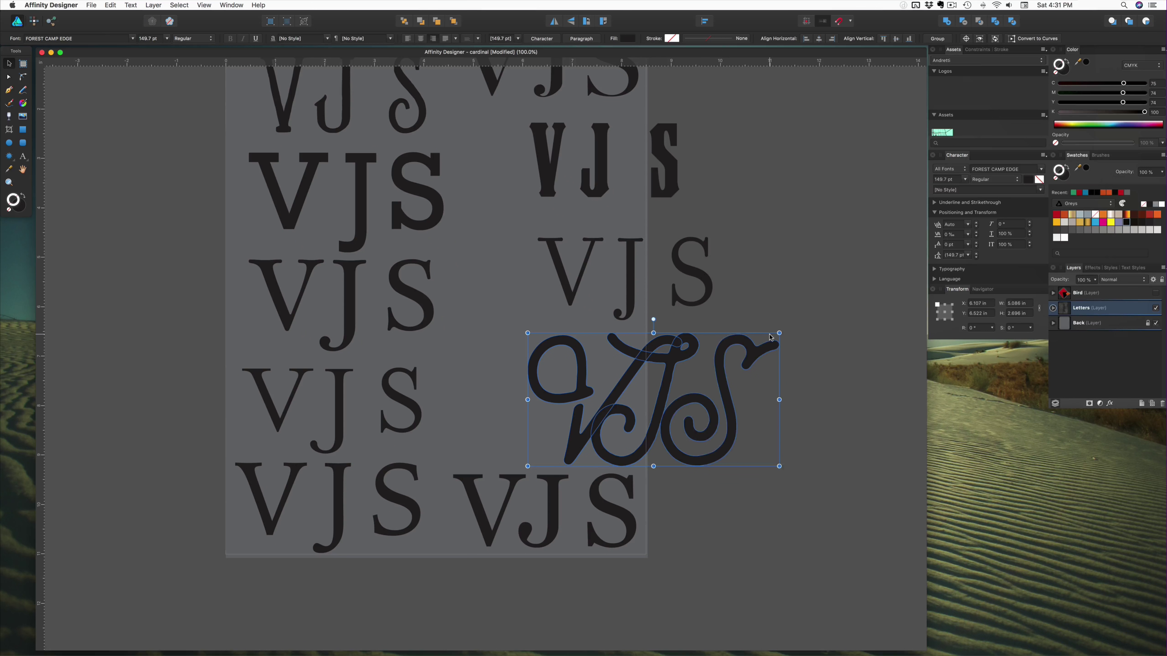
left_click_drag(780, 332, 609, 388)
Step: Move the light serif and Council VJS copies onto the artboard's right column, stacked above the script copy
left_click_drag(746, 241, 498, 331)
left_click_drag(736, 168, 506, 255)
Step: Move the upper-right serif VJS copy down above the Council copy and place a copy of the Strangerland letters above it
scroll(505, 254, "up", 10)
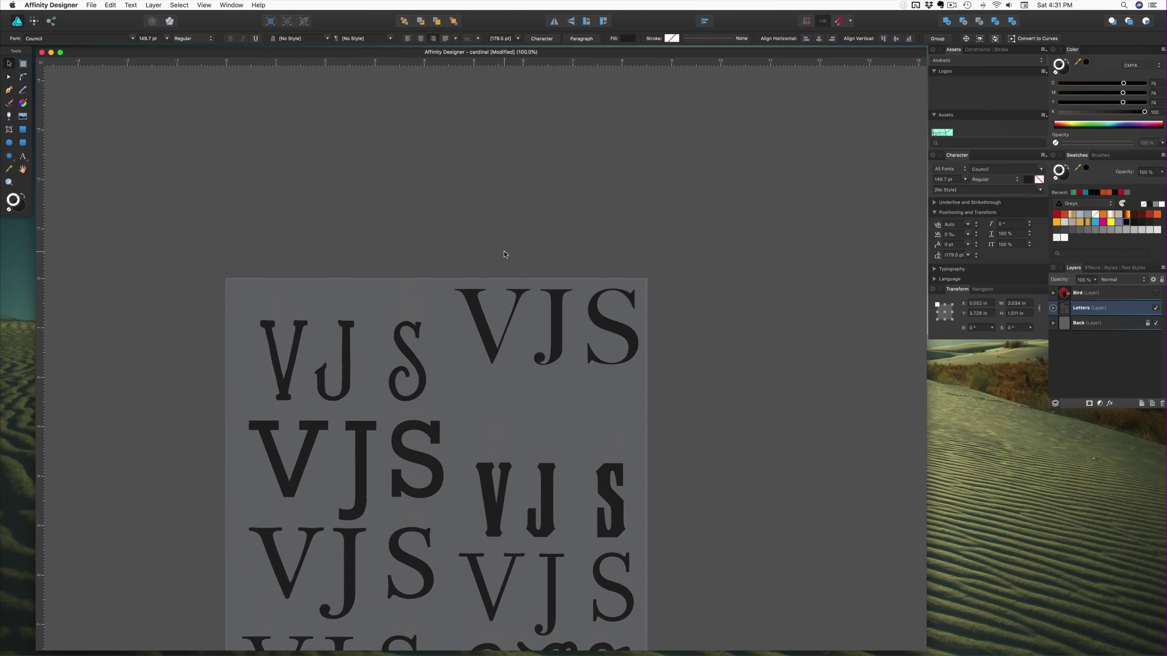
left_click_drag(664, 290, 487, 429)
left_click_drag(427, 319, 476, 359)
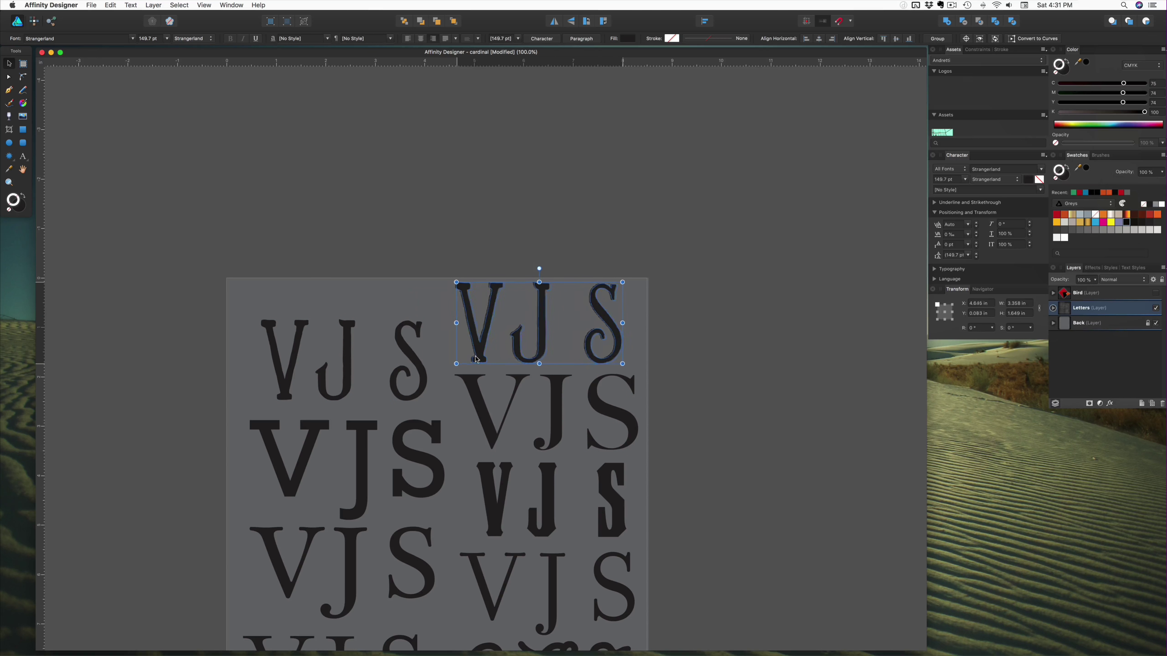
key("super+d")
Step: Select the original Strangerland V, J and S and preview further fonts on them, such as Songti TC, Tahoma, Tekton Pro and Tofino
left_click(332, 356)
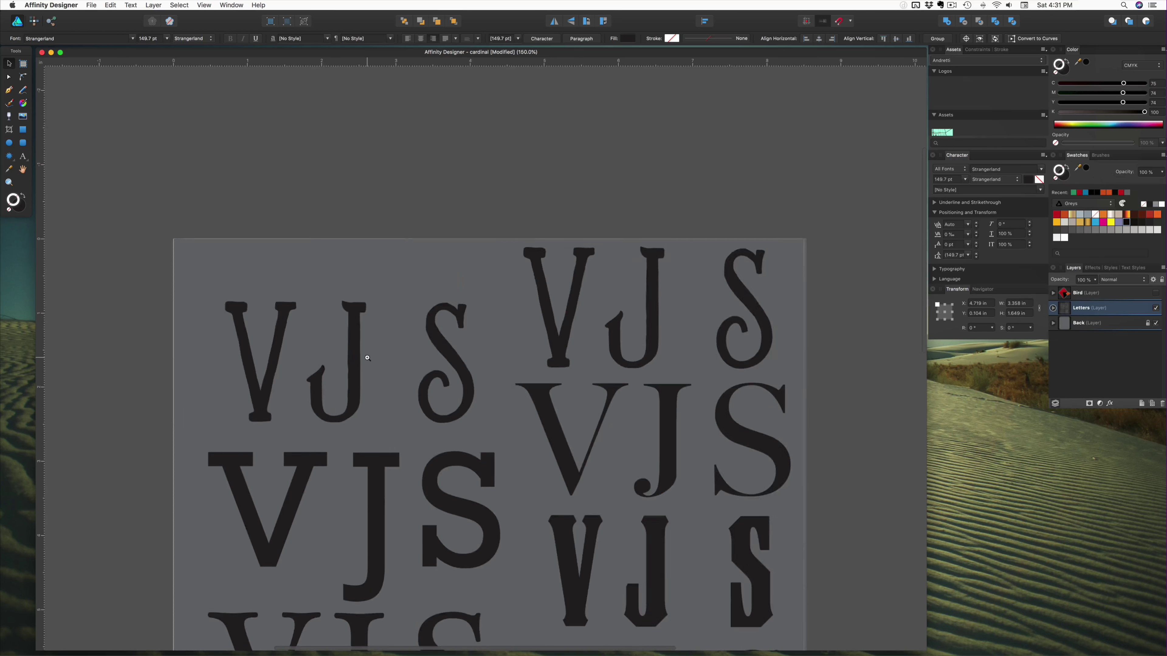
left_click(367, 357)
scroll(460, 321, "left", 5)
left_click(427, 299)
left_click(556, 328, "shift")
left_click(694, 299, "shift")
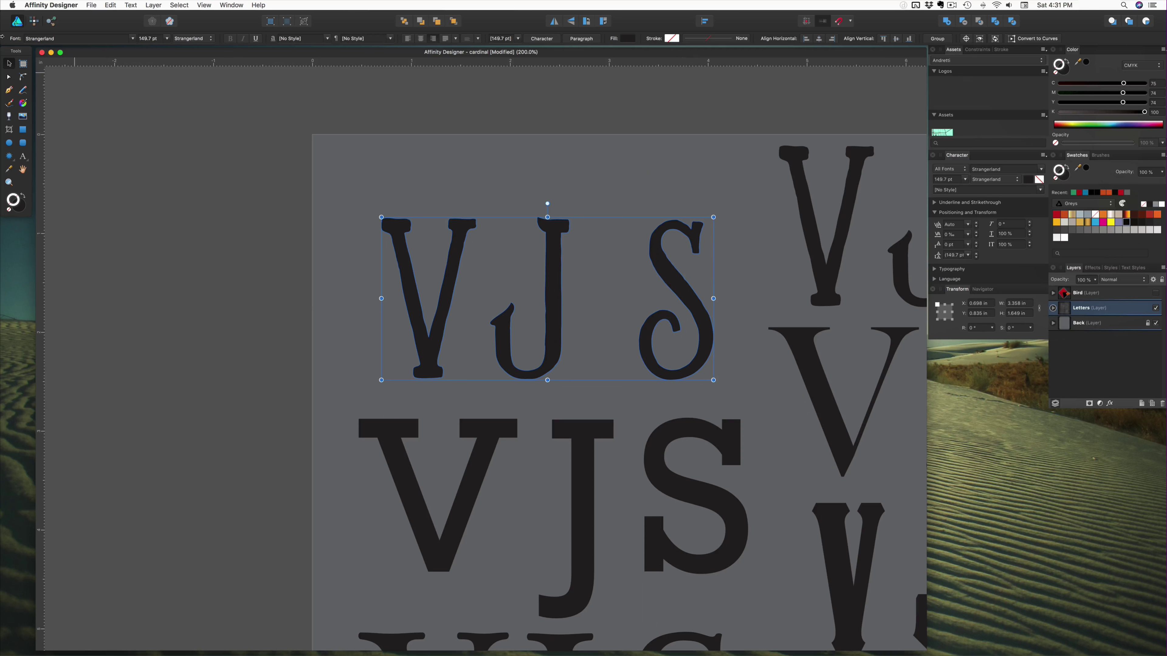
left_click(133, 38)
scroll(50, 163, "down", 5)
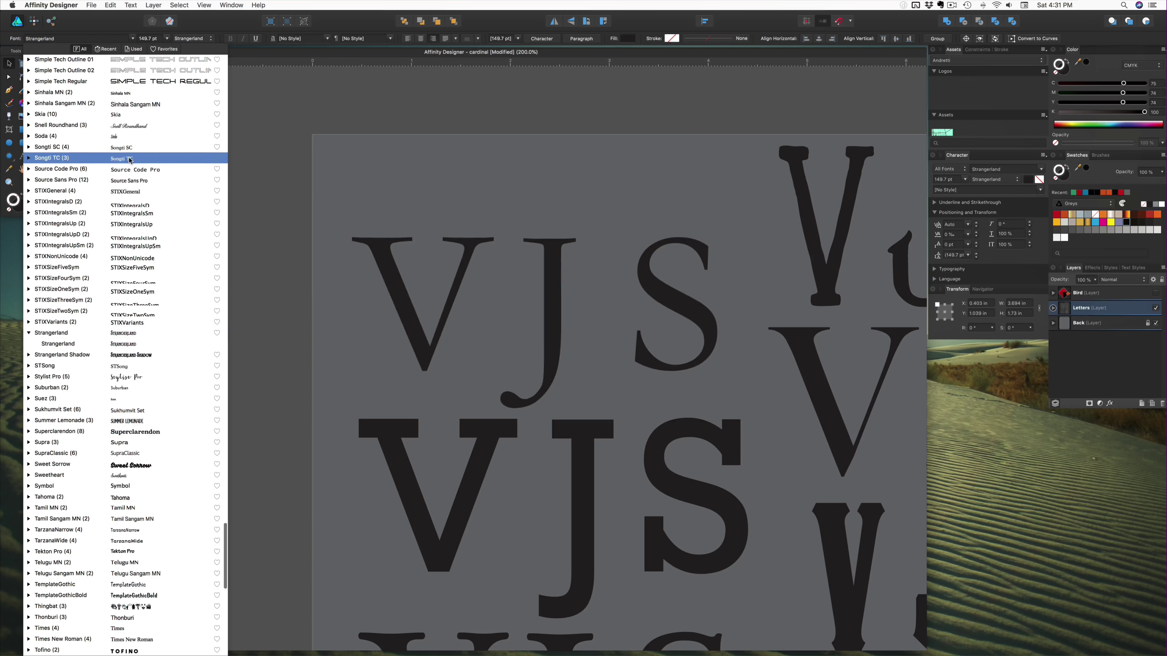
left_click(31, 156)
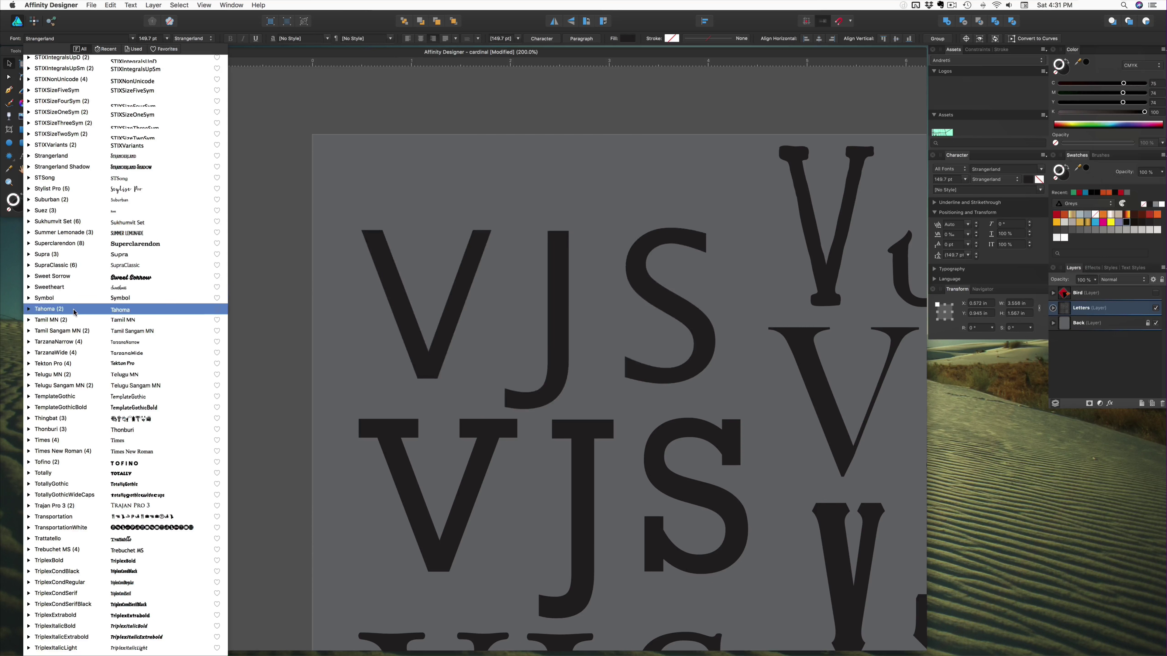
scroll(76, 313, "down", 3)
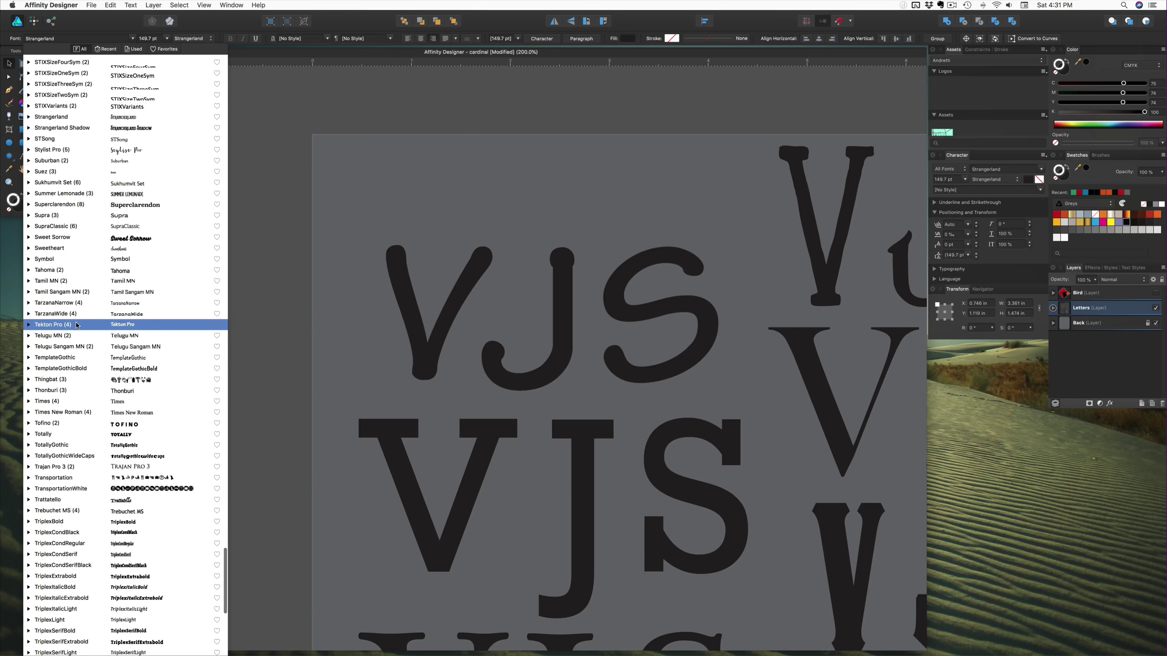
scroll(94, 298, "down", 5)
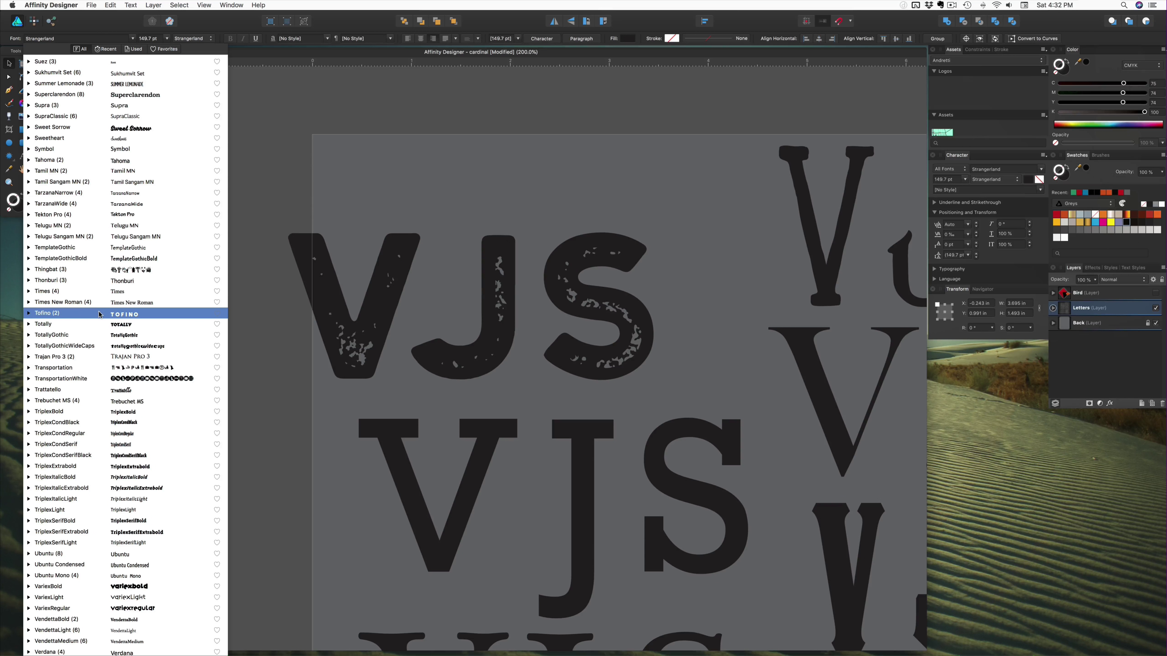
Step: Preview Tofino Regular and the remaining fonts down to Zenith on the original letters without applying any
left_click(28, 314)
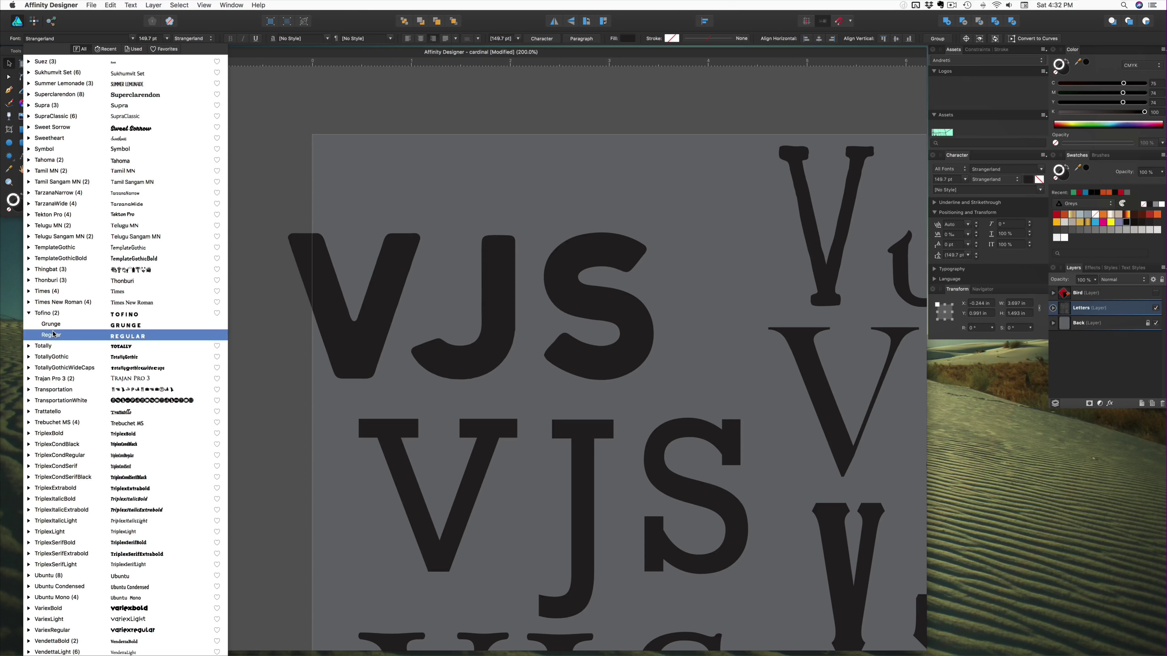
left_click(28, 314)
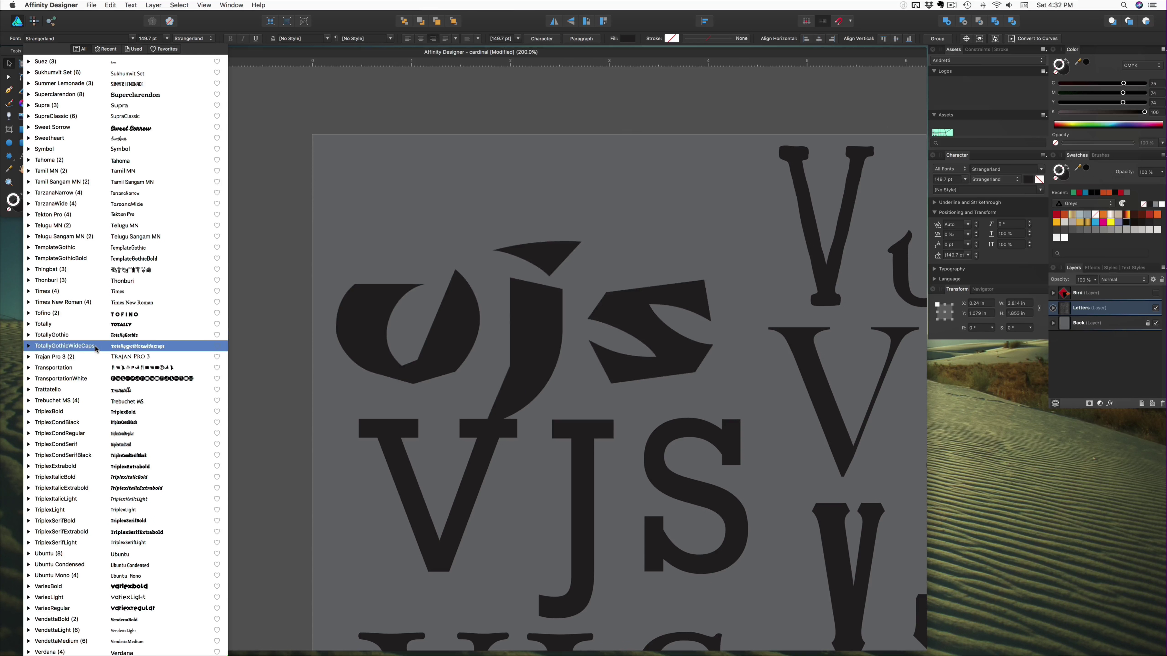
scroll(99, 326, "down", 4)
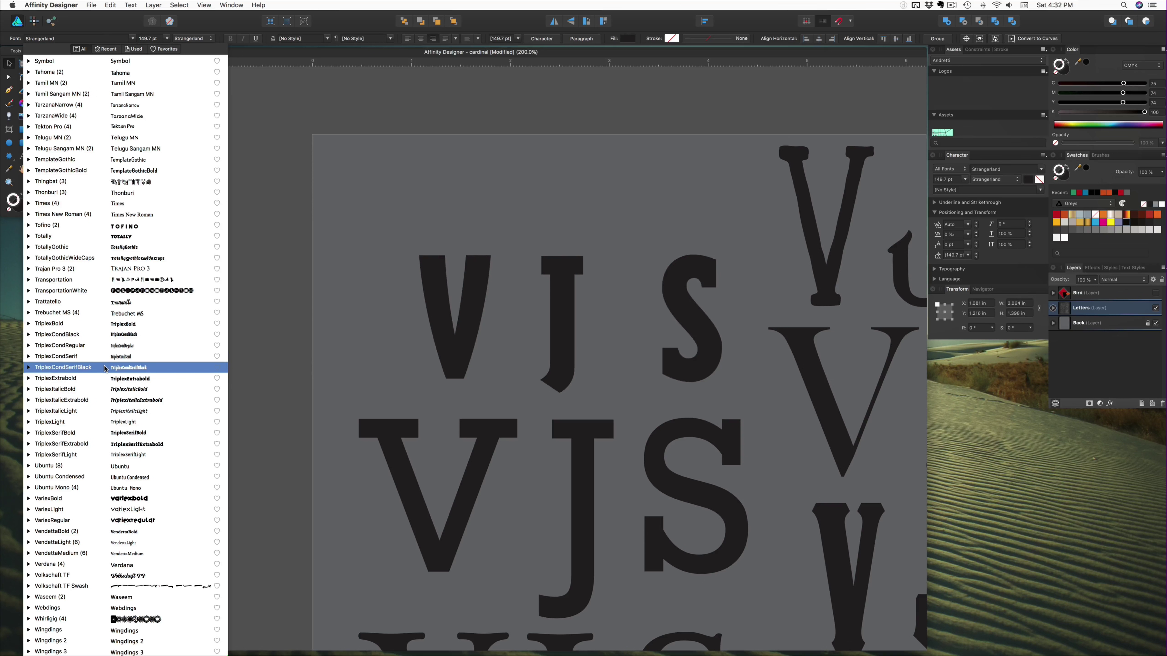
scroll(106, 412, "down", 4)
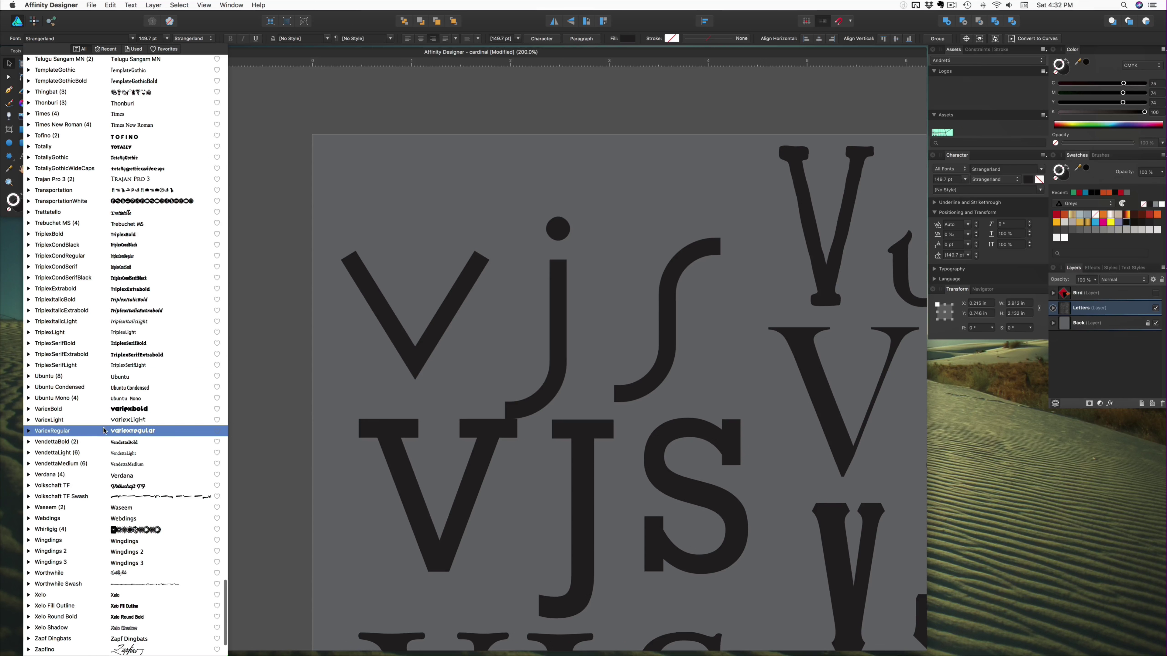
scroll(102, 441, "down", 3)
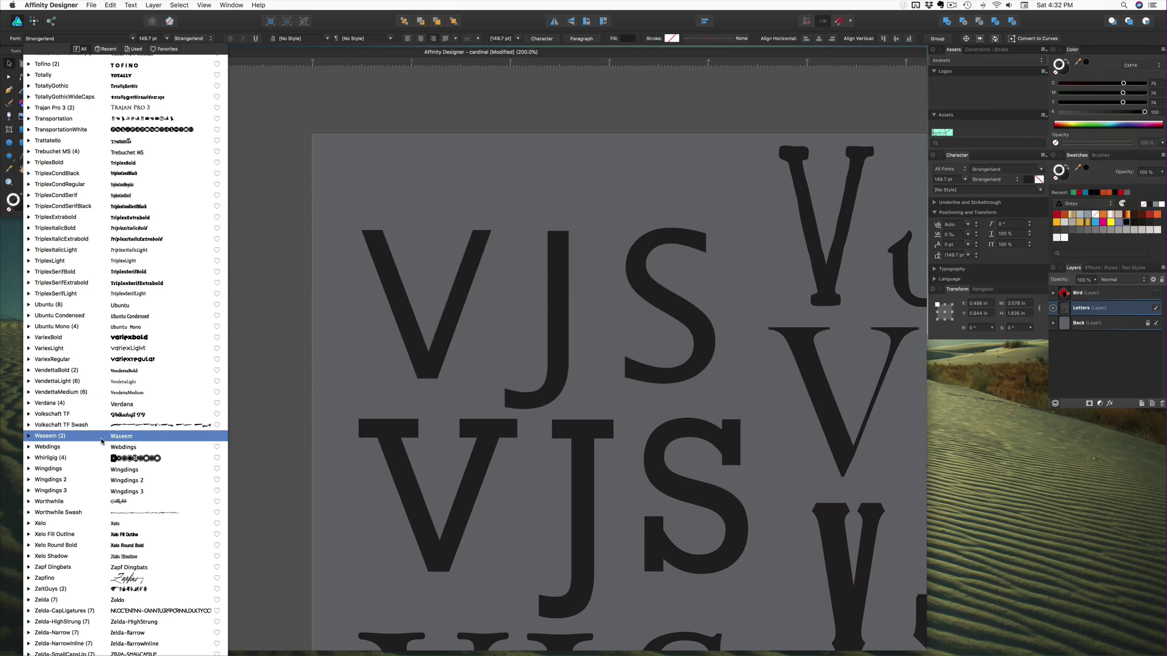
scroll(100, 462, "down", 1)
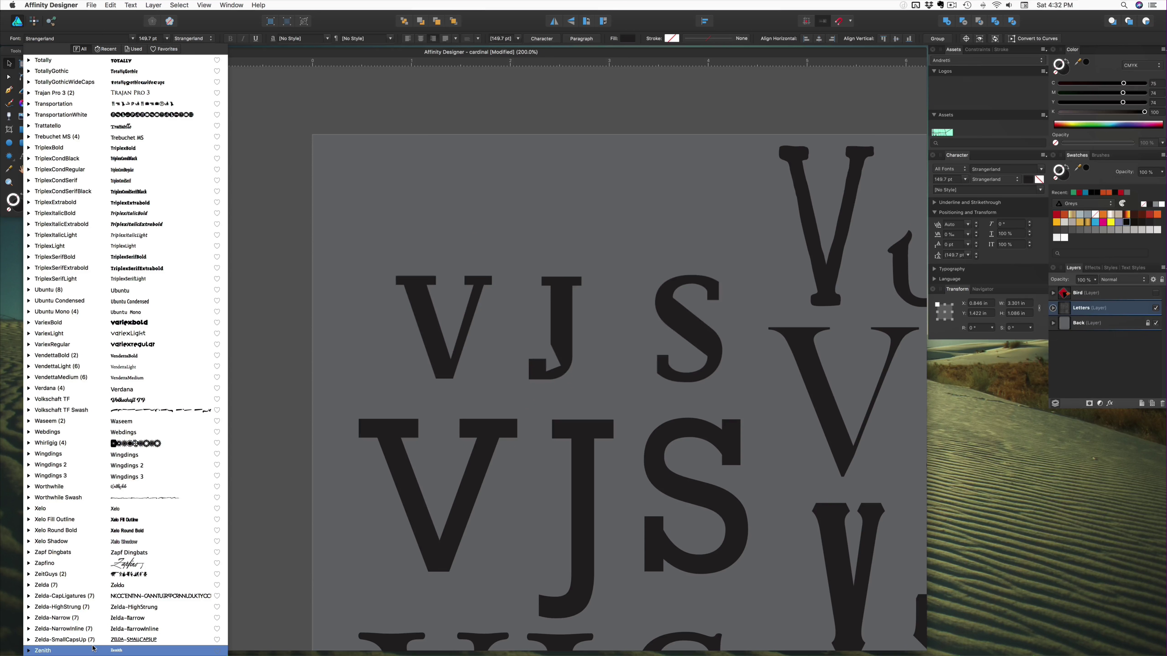
left_click(256, 322)
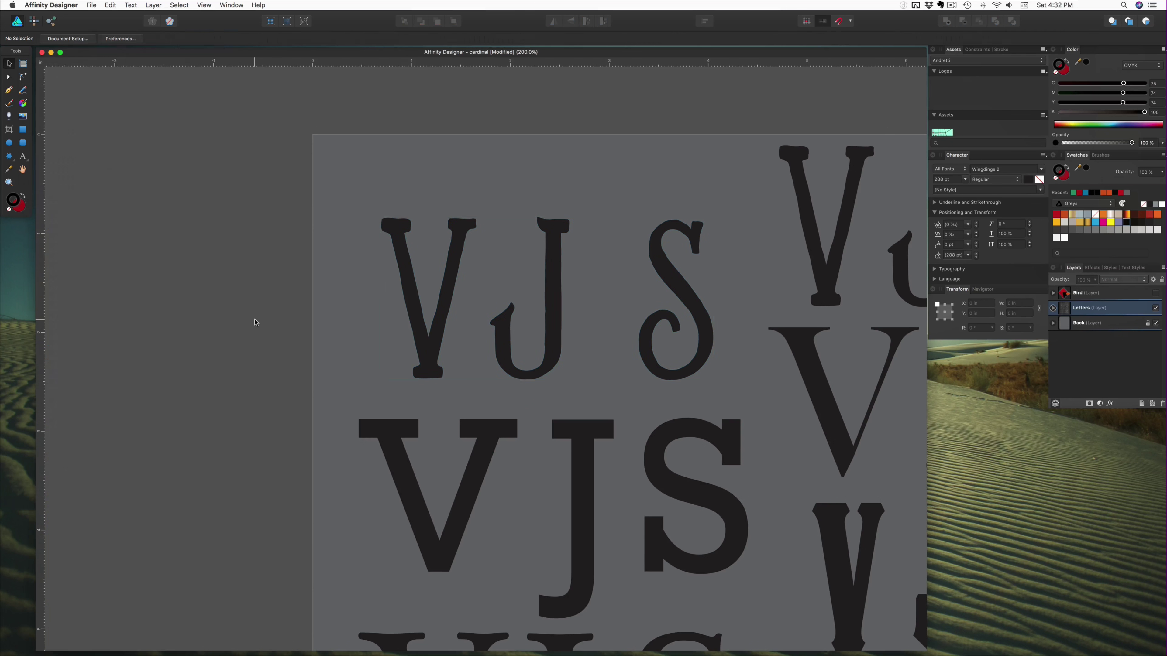
Step: Delete the original Strangerland V, J and S above the Rockwell copy
scroll(276, 322, "right", 1)
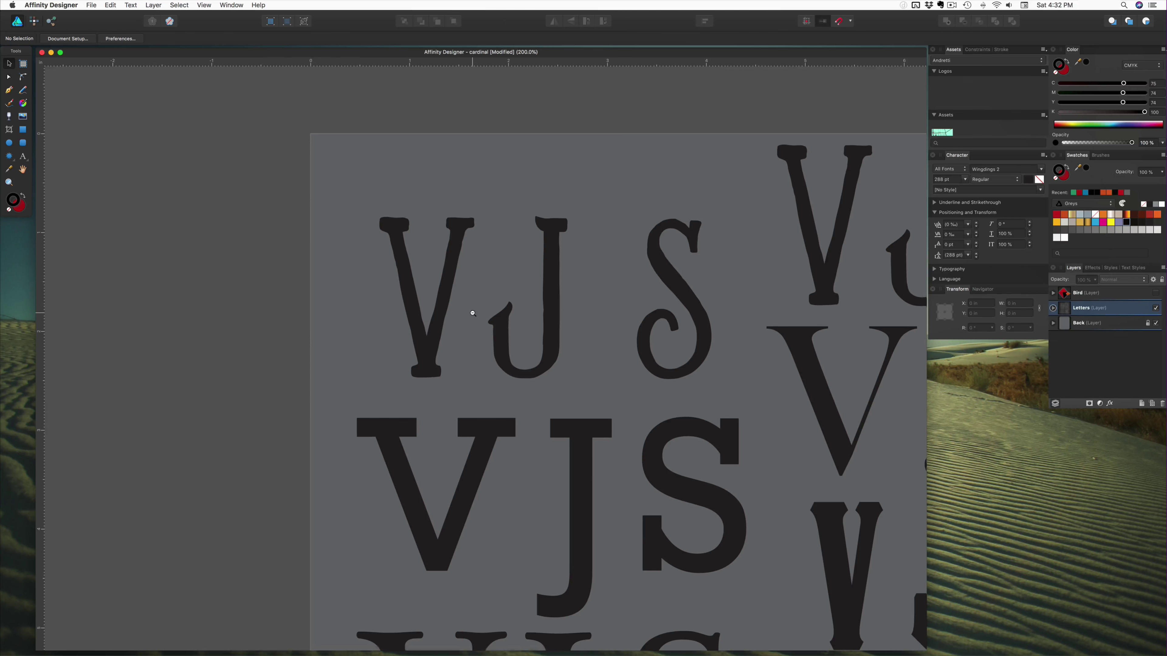
scroll(471, 315, "down", 3)
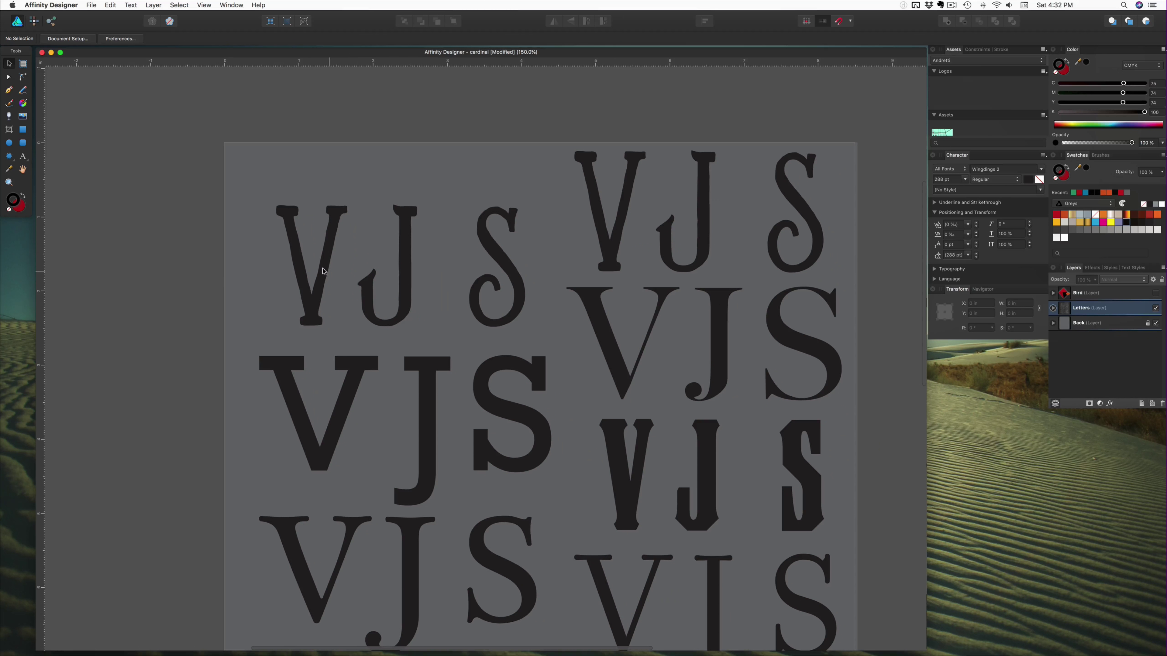
left_click_drag(324, 271, 286, 241)
left_click(390, 256, "shift")
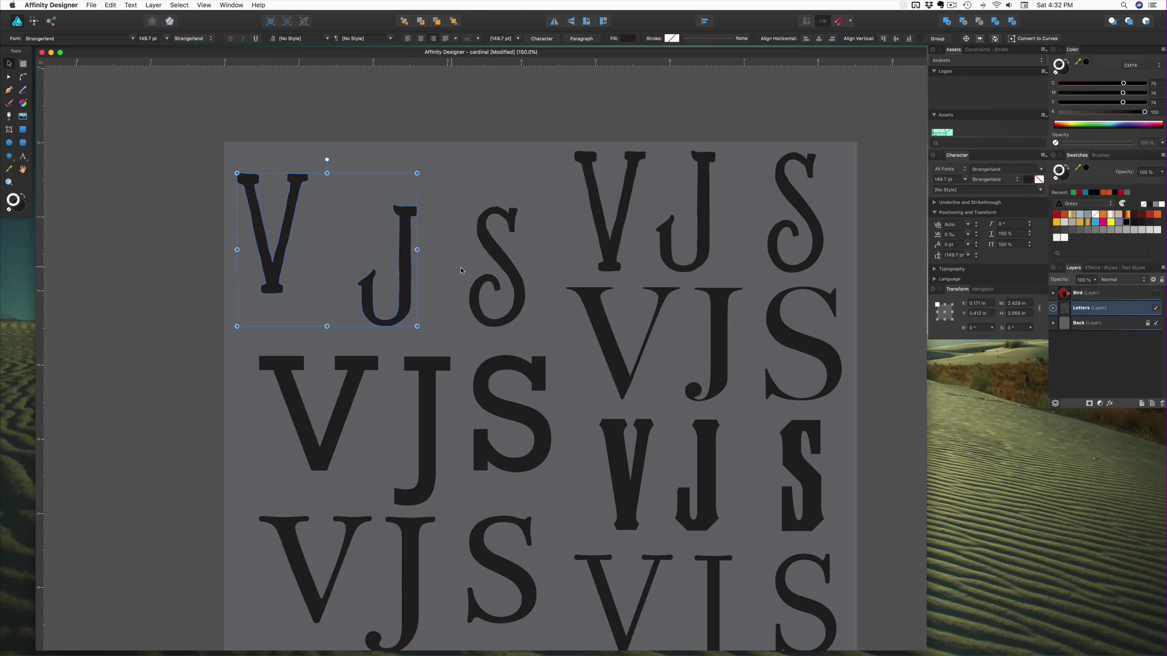
key("BackSpace")
left_click(458, 274, "alt")
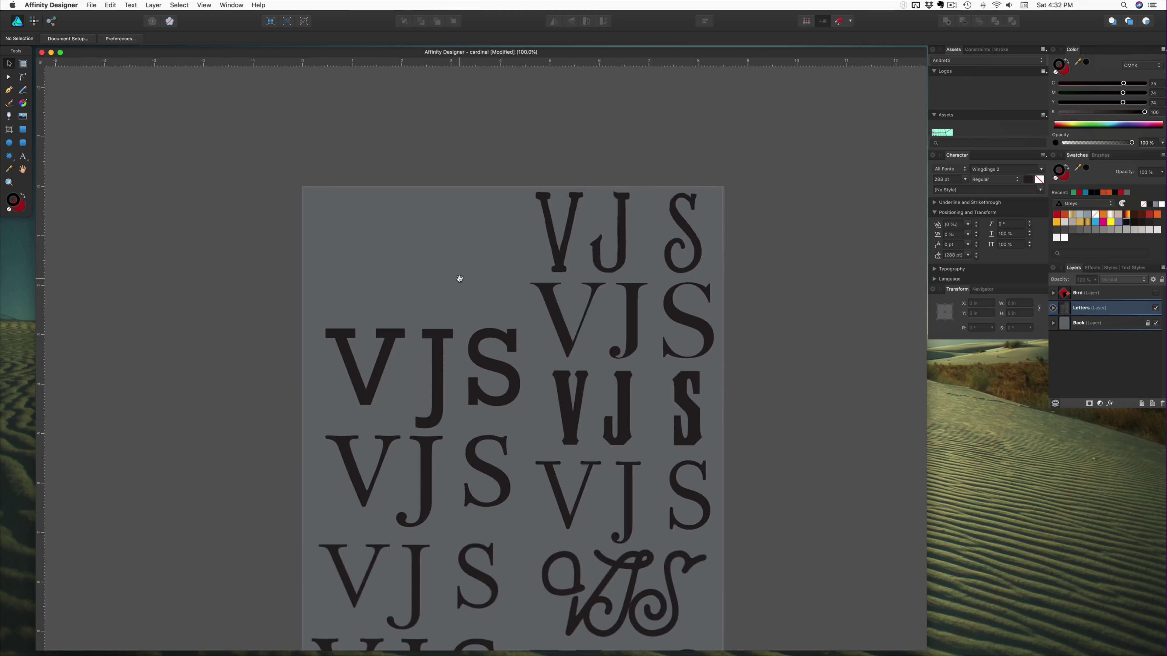
Step: Select all six VJS copies in the artboard's right column and move them off the artboard to its right side
scroll(441, 226, "right", 5)
scroll(441, 225, "down", 4)
left_click_drag(581, 106, 382, 637)
left_click_drag(471, 604, 728, 605)
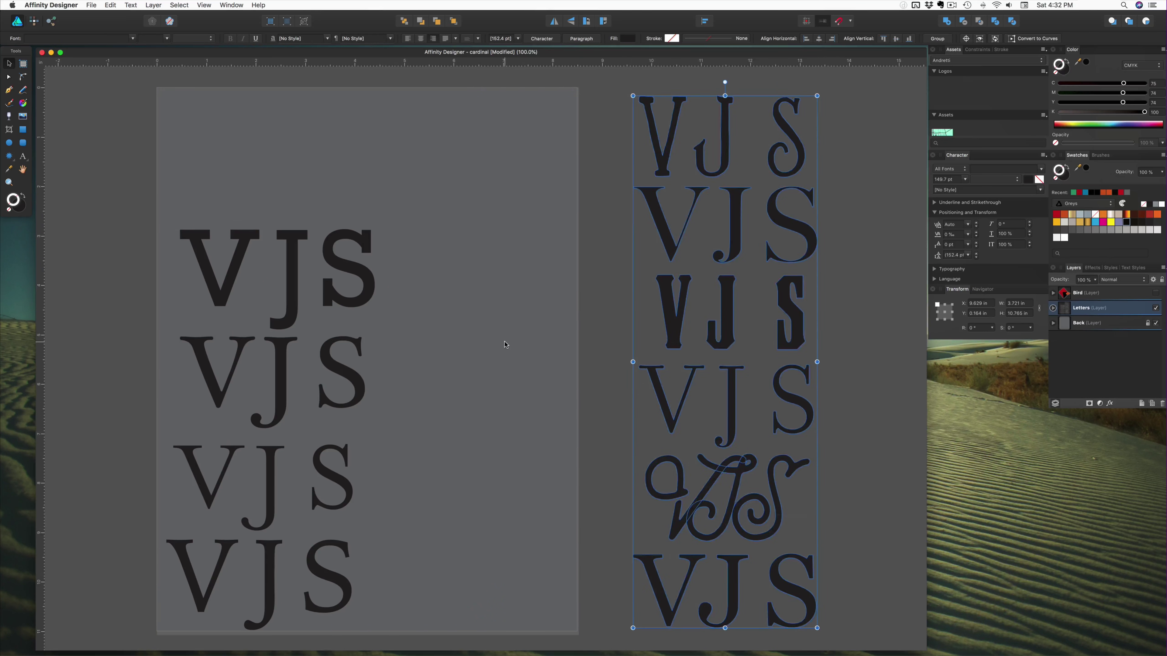
Step: Move the Rockwell, Plantagenet Cherokee and MrsEaves copies off the artboard's left side and place the Iowan Old Style copy near its centre
scroll(529, 321, "left", 5)
left_click_drag(577, 213, 308, 478)
left_click_drag(476, 404, 215, 379)
left_click_drag(533, 510, 425, 362)
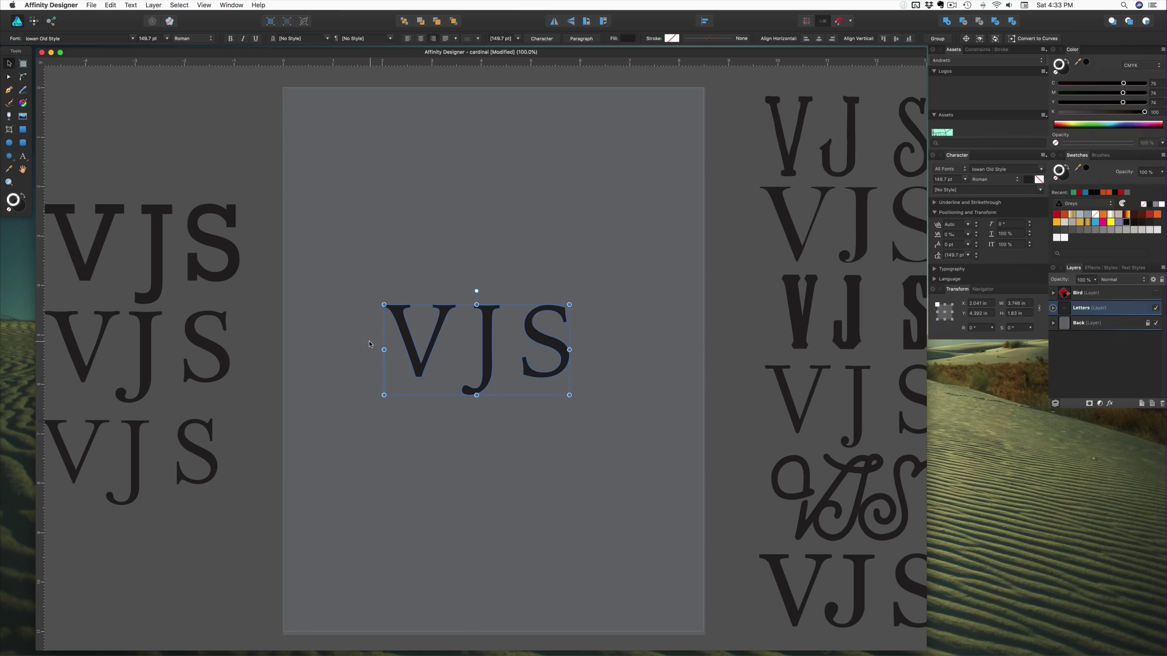
Step: Enlarge the Iowan Old Style J to about 285.6 pt and position it between the V and the S
left_click(380, 343)
left_click(462, 341)
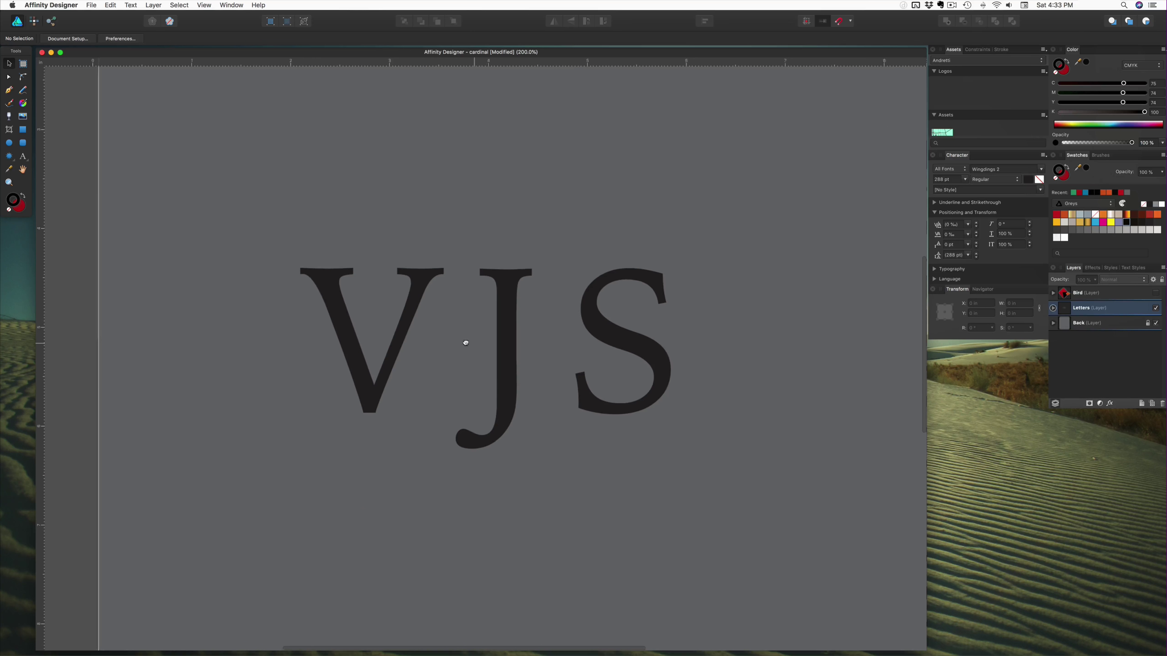
scroll(450, 342, "right", 3)
left_click(454, 336)
left_click_drag(392, 267, 290, 110)
left_click_drag(409, 189, 429, 261)
Step: Move the V close to the large J's stem and align the V and S vertically along their bottom edges
left_click_drag(299, 335, 423, 323)
left_click(533, 312, "shift")
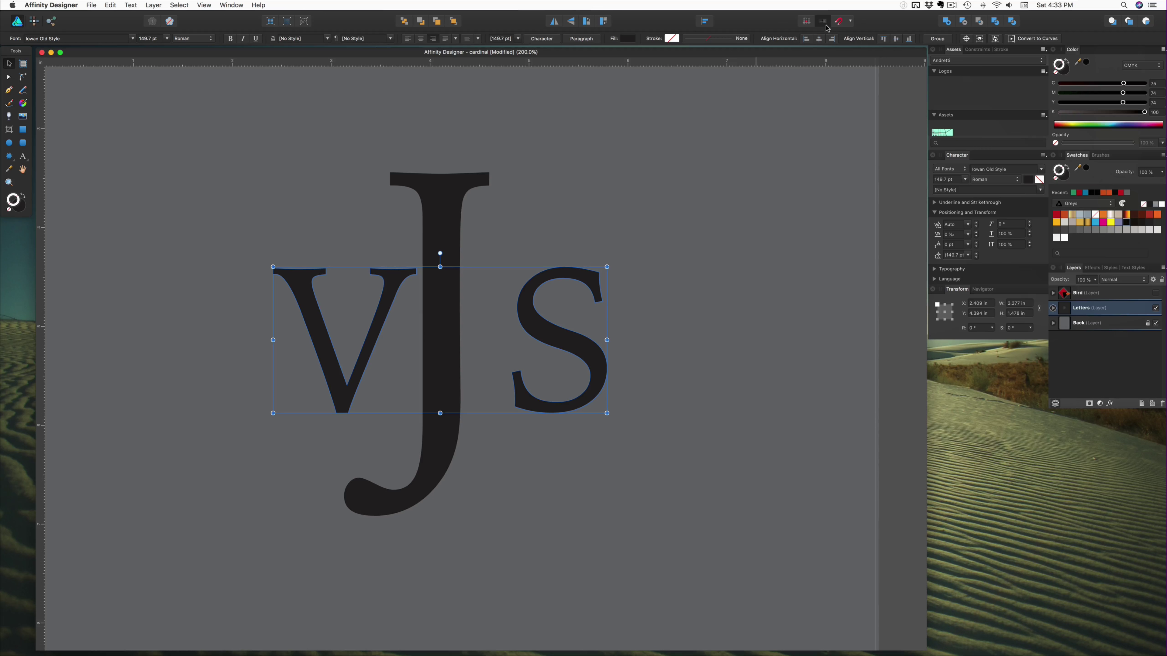
left_click(705, 21)
left_click(736, 101)
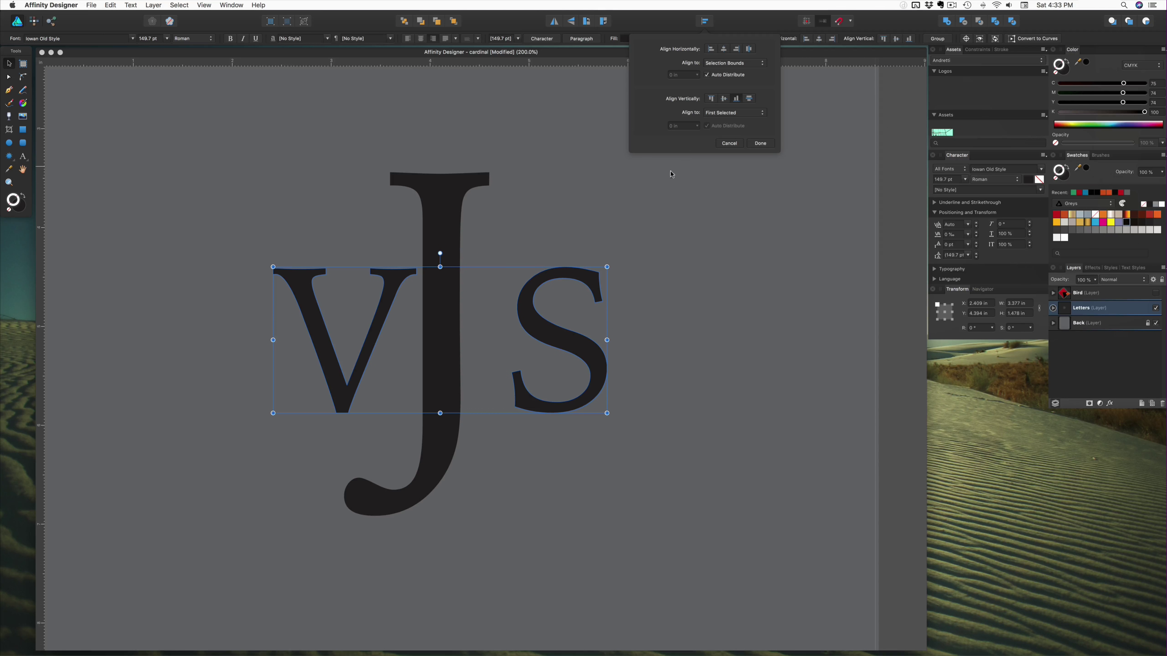
left_click(634, 197)
Step: Move the S inward so it sits close beside the large J's stem
left_click(541, 326)
left_click_drag(540, 326, 509, 328)
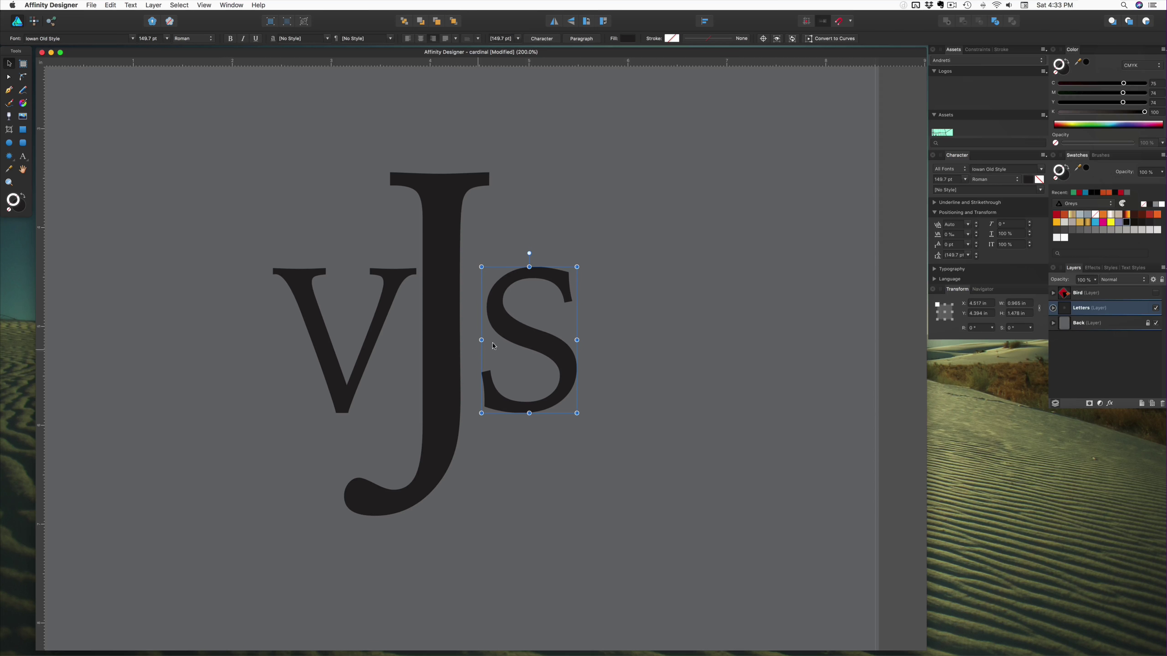
left_click(678, 269)
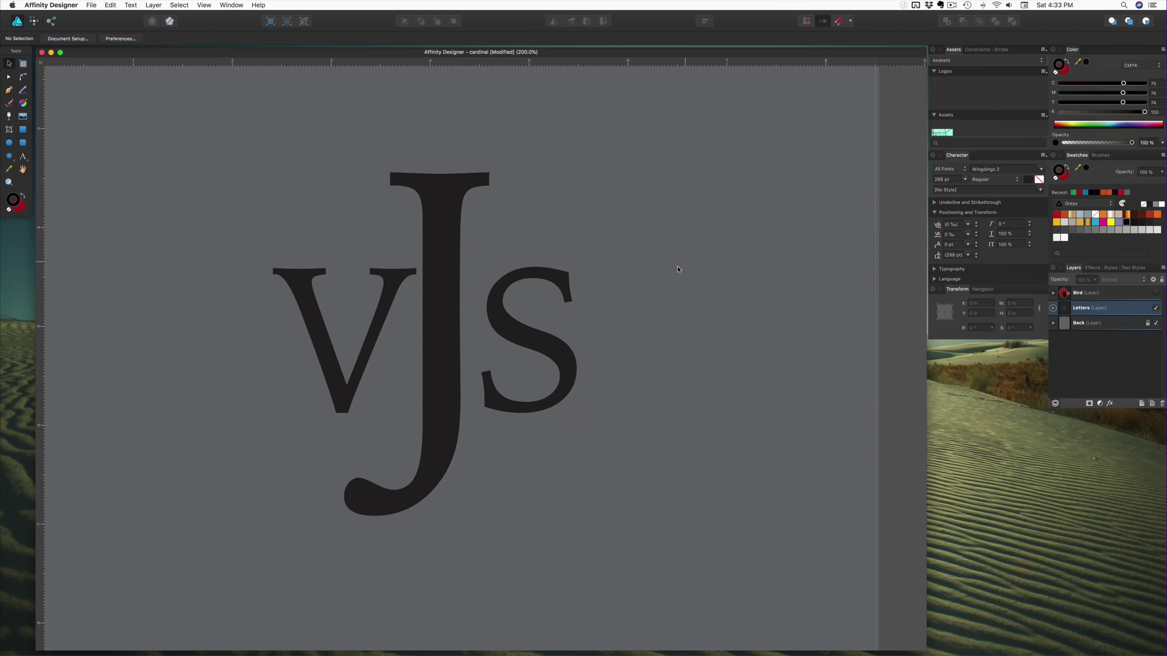
Step: Scale the V and S down together to about 118.8 pt and widen them horizontally to about 119%
left_click(333, 410)
left_click(519, 329, "shift")
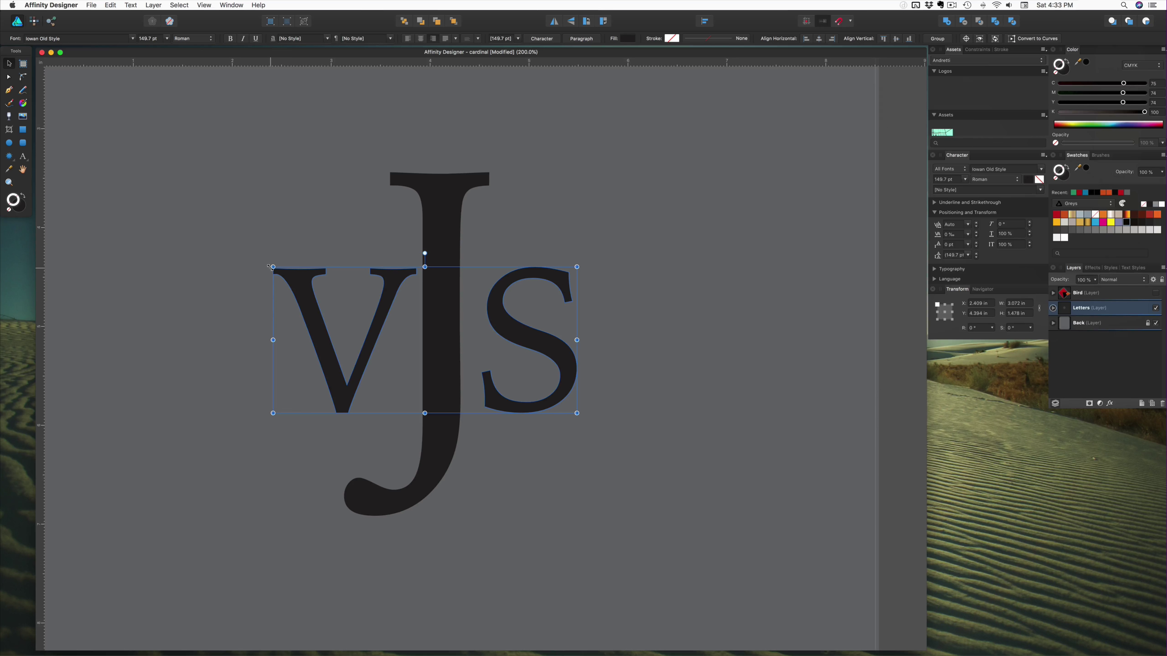
left_click_drag(272, 267, 285, 282)
left_click(281, 341)
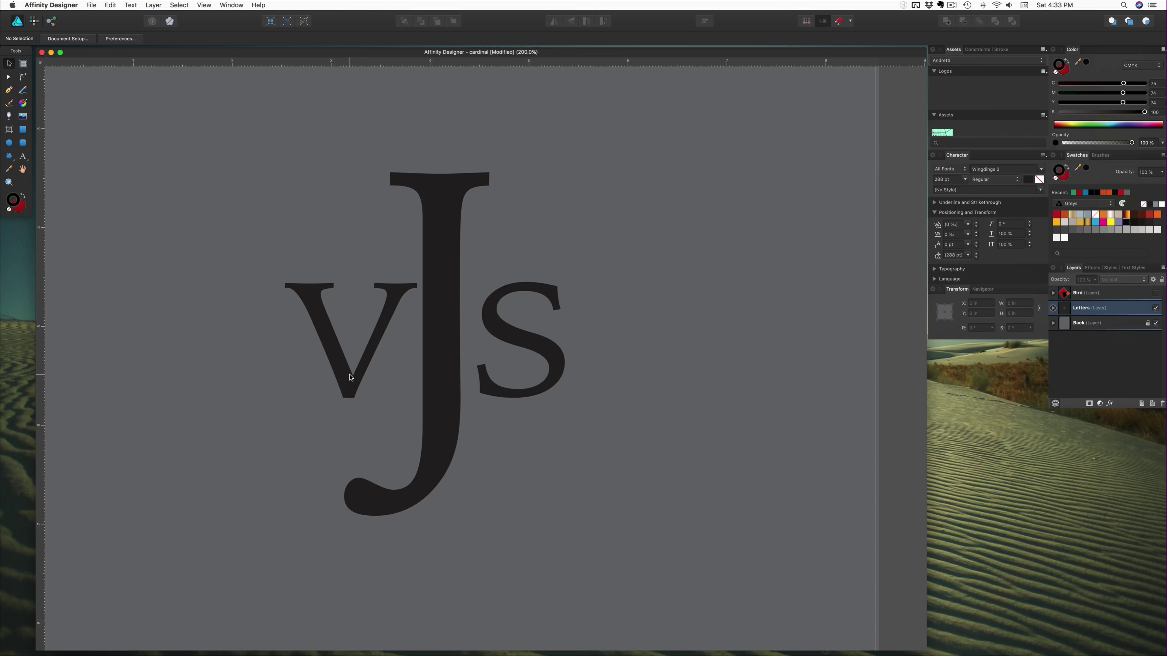
Step: Move the small V and S up together so they flank the upper part of the J's stem
left_click(444, 351, "alt")
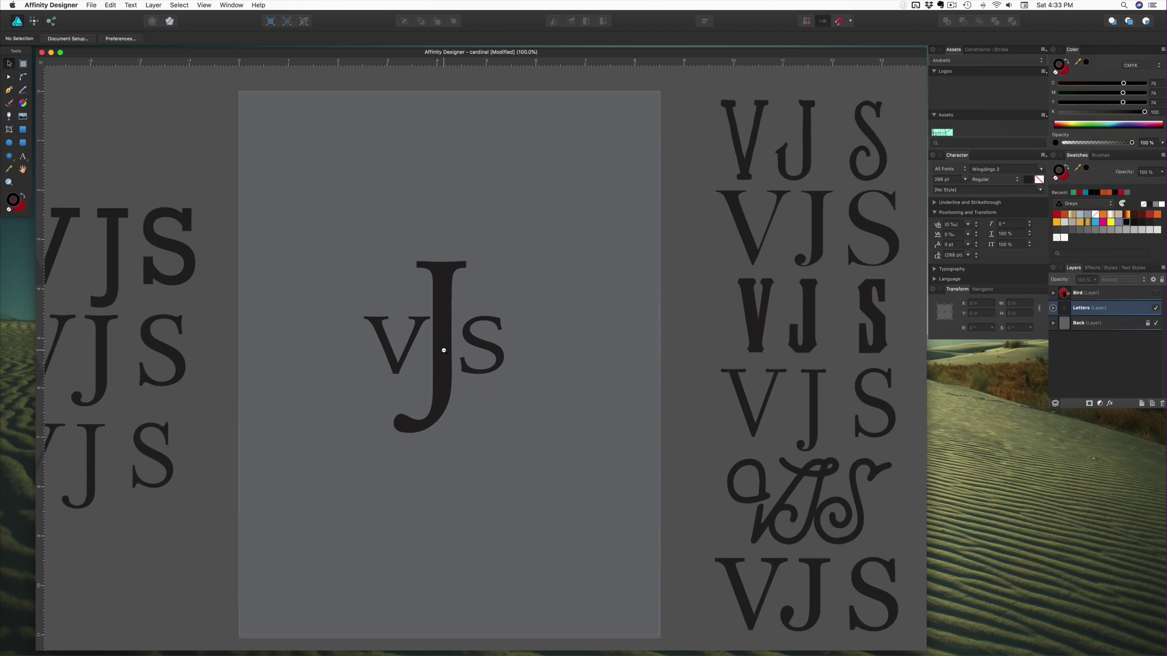
left_click(444, 350, "alt")
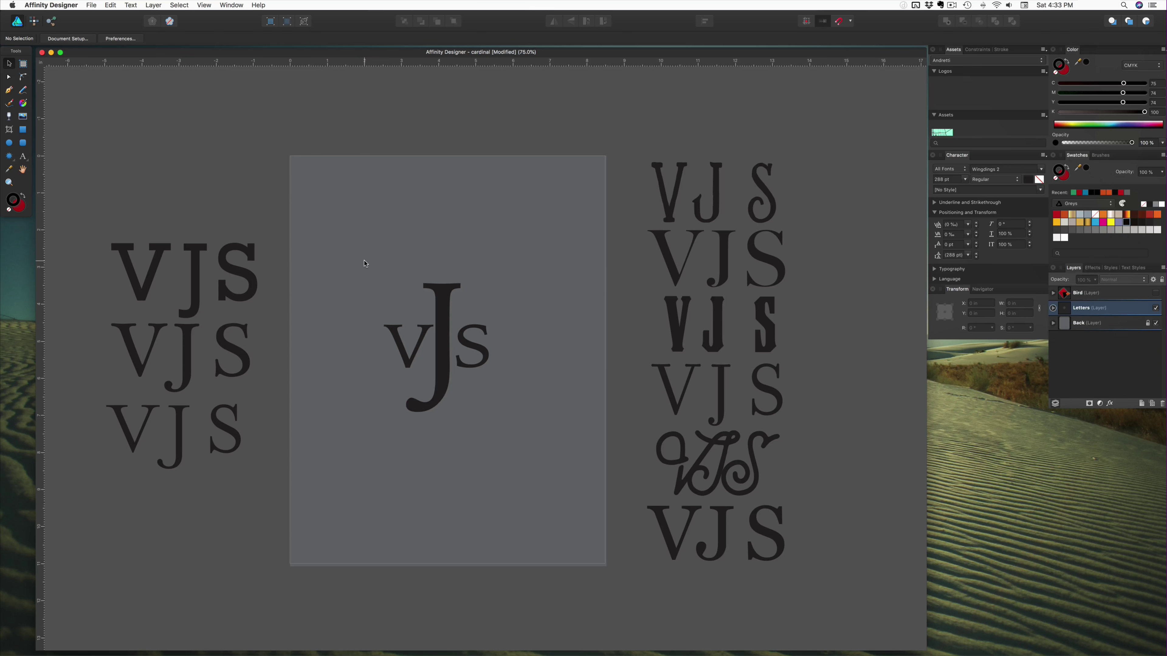
left_click(408, 366)
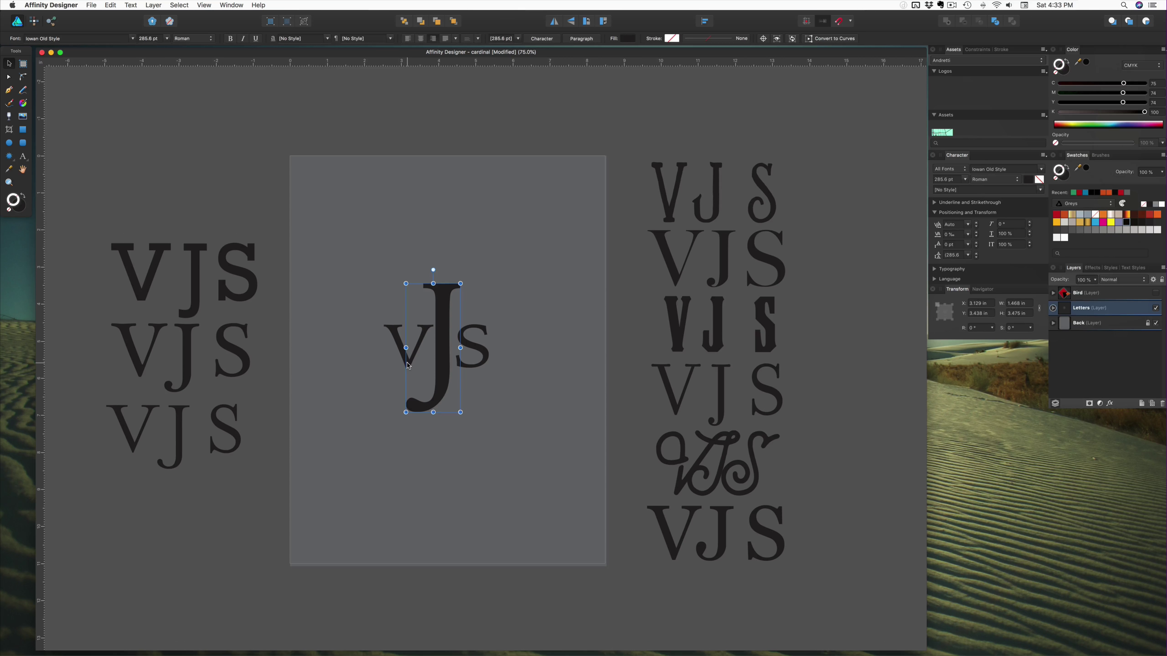
left_click(460, 342)
left_click(387, 340, "shift")
left_click_drag(387, 341, 390, 313)
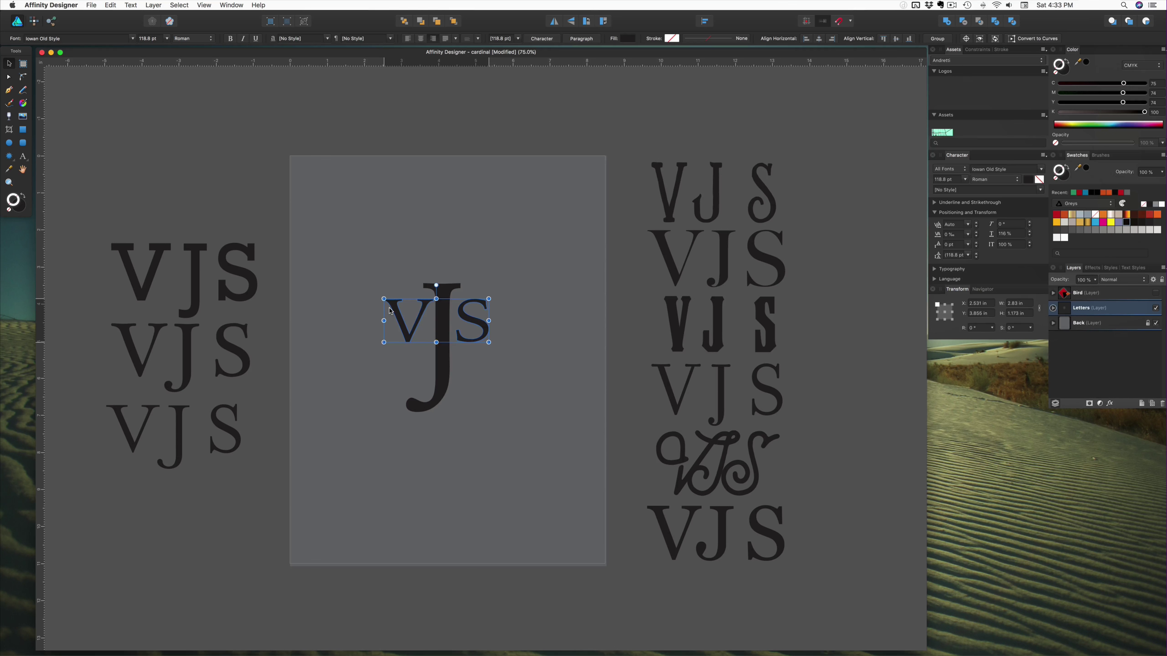
left_click(355, 344)
left_click(406, 341)
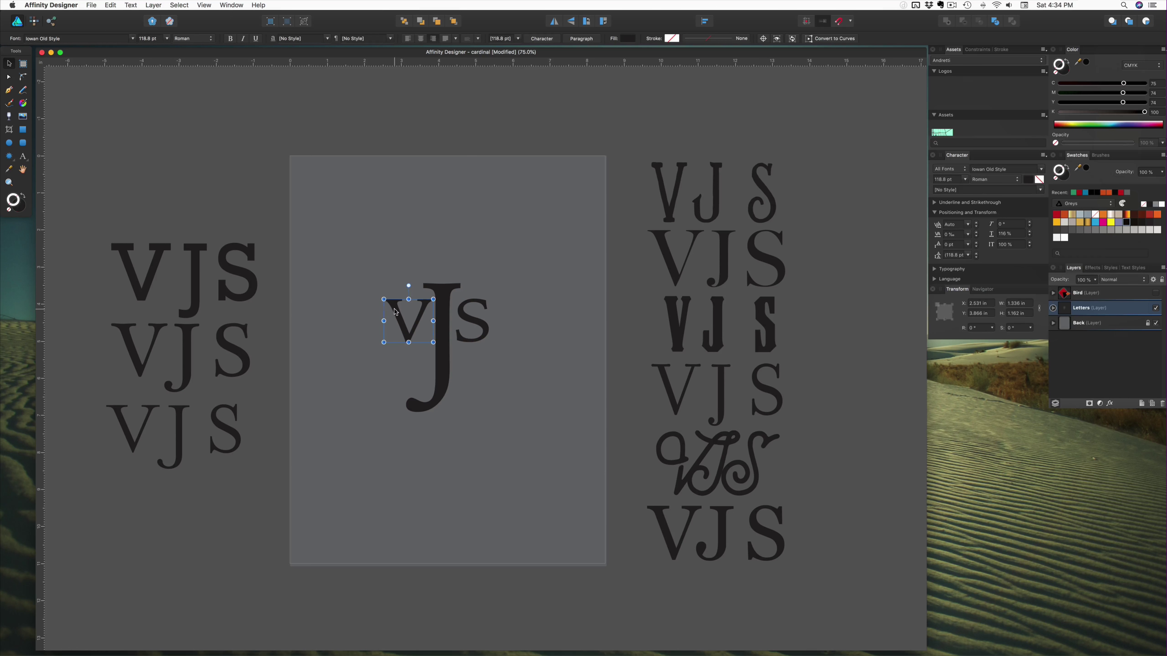
Step: Lower the small V and S along the large J's stem and move the whole monogram to the artboard's upper part
mouse_move(486, 314)
left_mouse_down()
mouse_move(487, 358)
mouse_move(488, 327)
left_mouse_up()
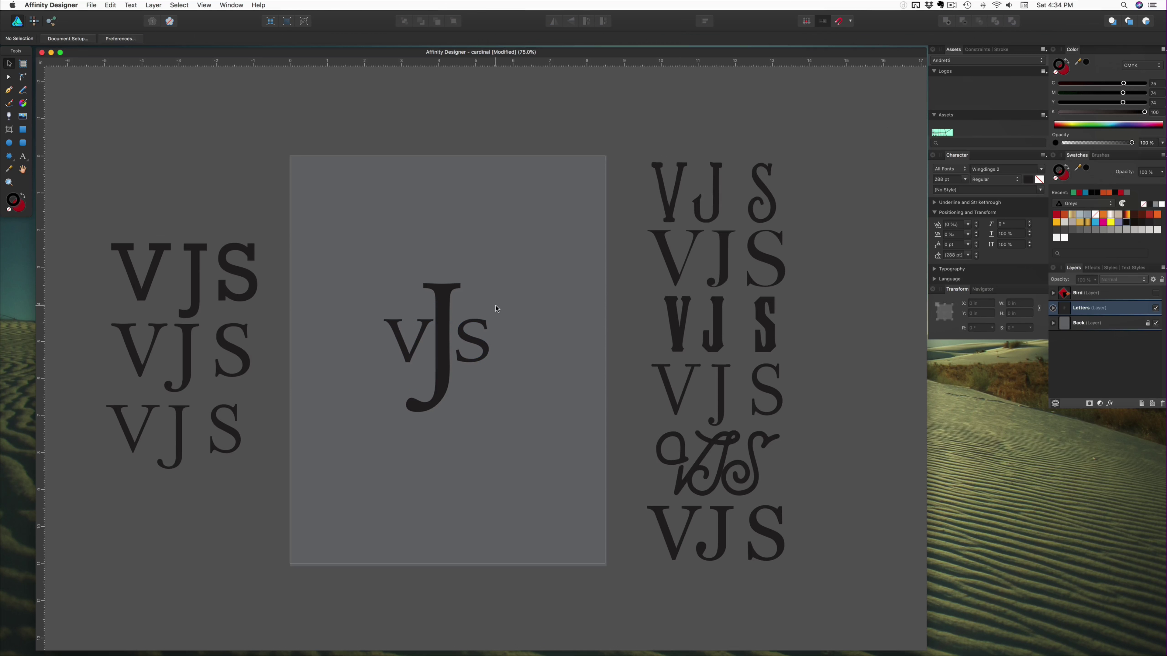
left_click(412, 406, "shift")
left_click_drag(412, 406, 445, 290)
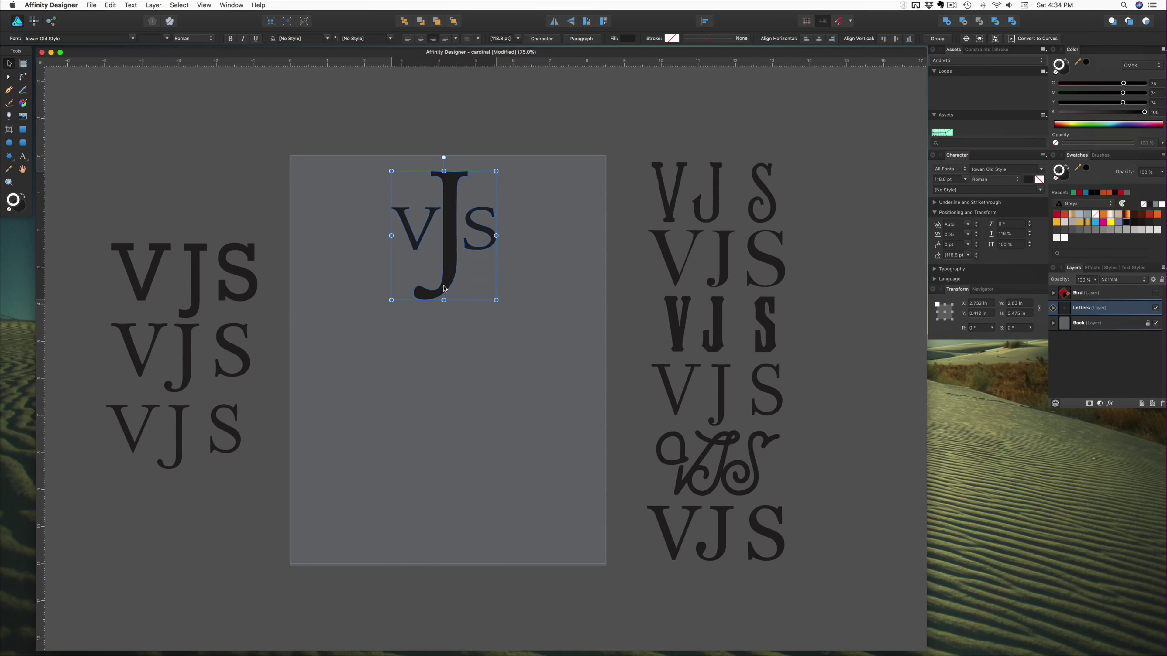
left_click(636, 329)
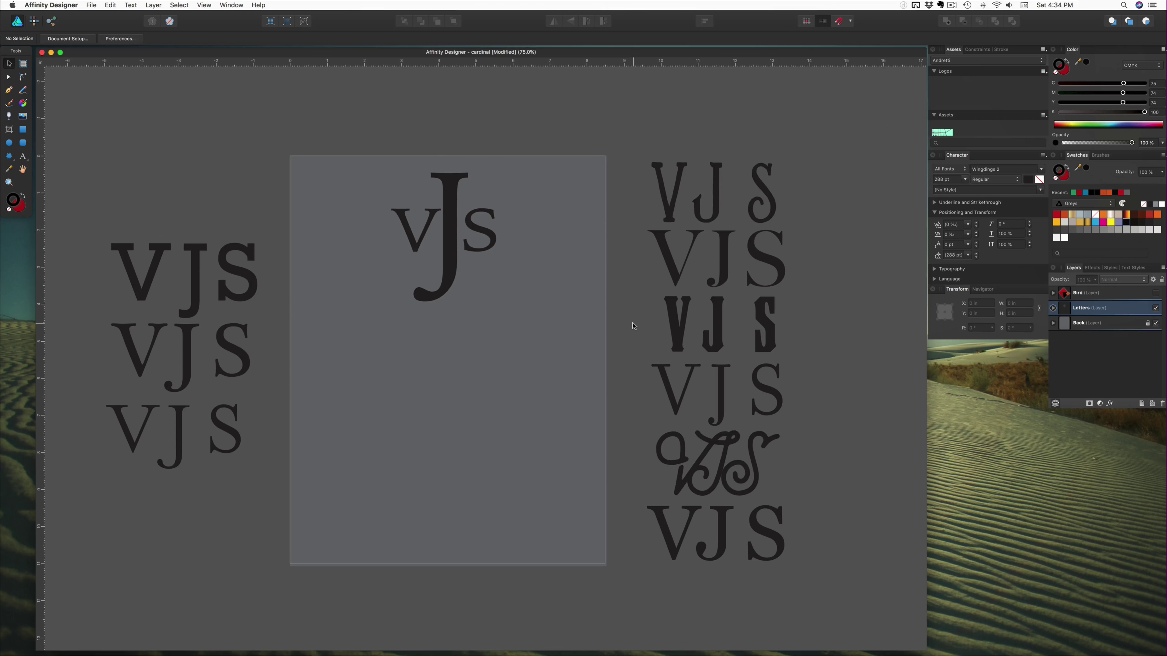
Step: Arrange the bold Council letters as a second monogram low on the artboard, with the J enlarged to about 341.6 pt between V and S
left_click(685, 351)
left_click_drag(685, 351, 438, 451)
double_click(439, 418)
left_click_drag(422, 399, 394, 328)
left_click_drag(436, 378, 414, 432)
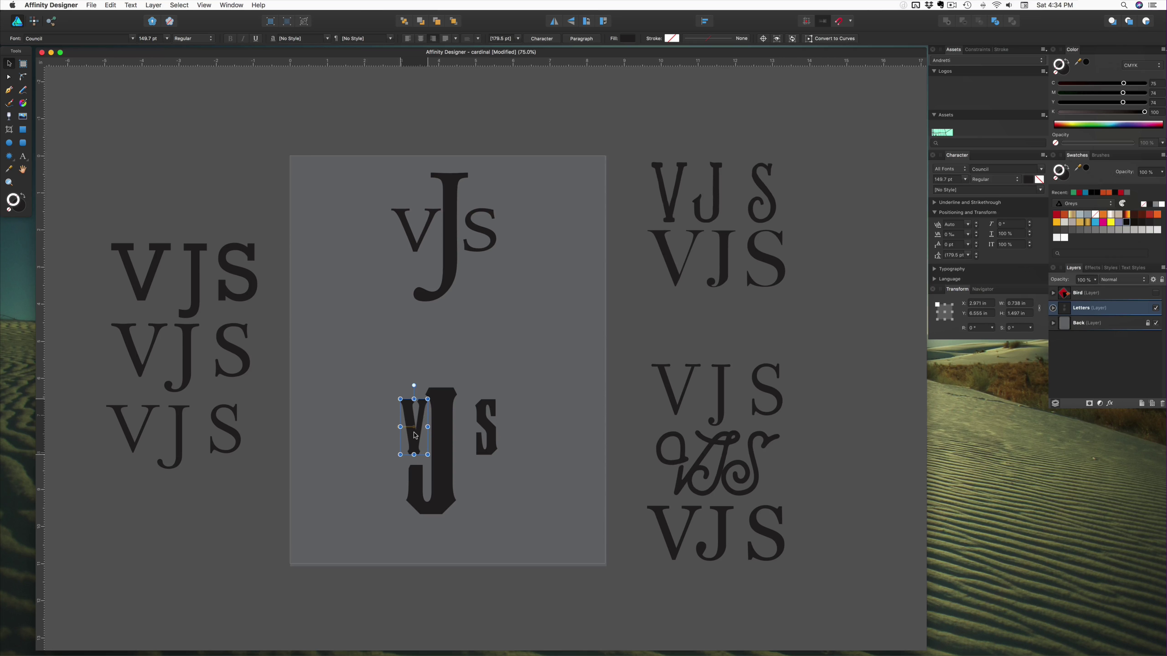
left_click_drag(490, 431, 473, 430)
Step: Move the small Council V and S down slightly together along the J's stem
left_click(416, 429, "shift")
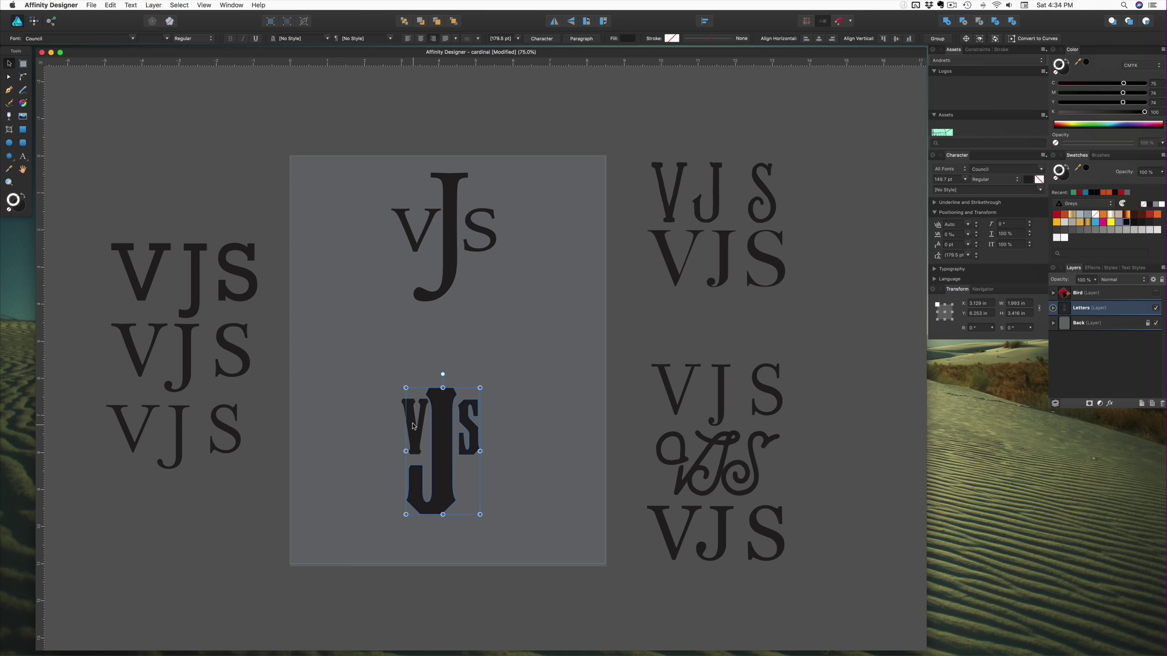
left_click(406, 410, "shift")
left_click(440, 420, "shift")
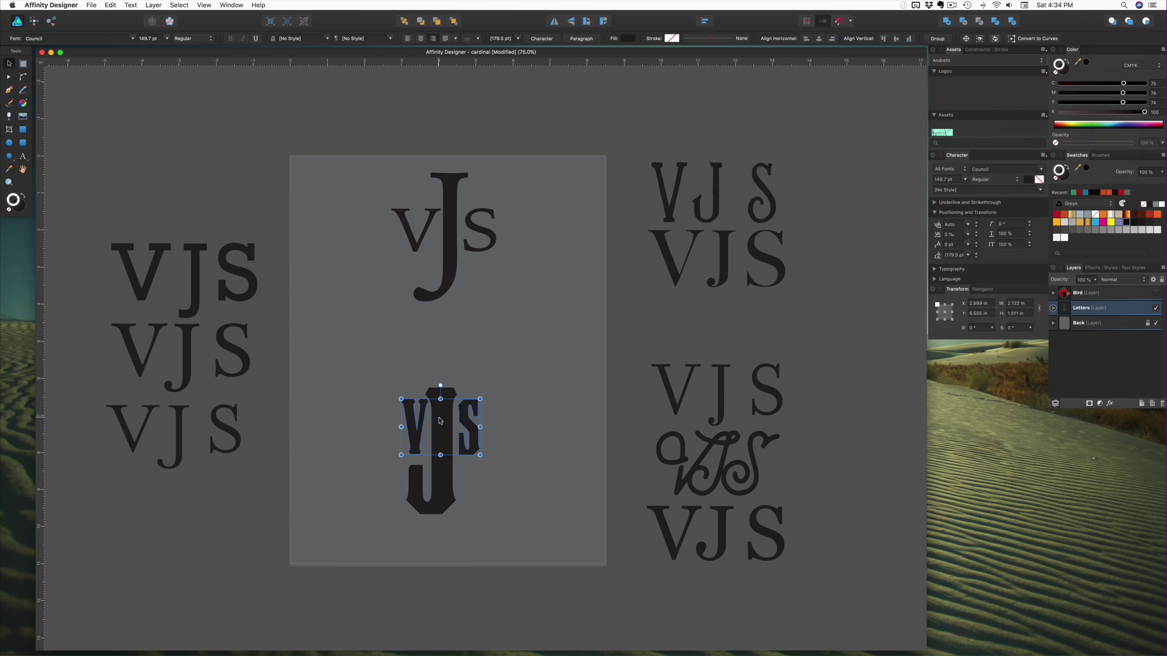
left_click_drag(442, 422, 442, 423)
key("Down")
key("Down")
key("Down")
key("Down")
key("Down")
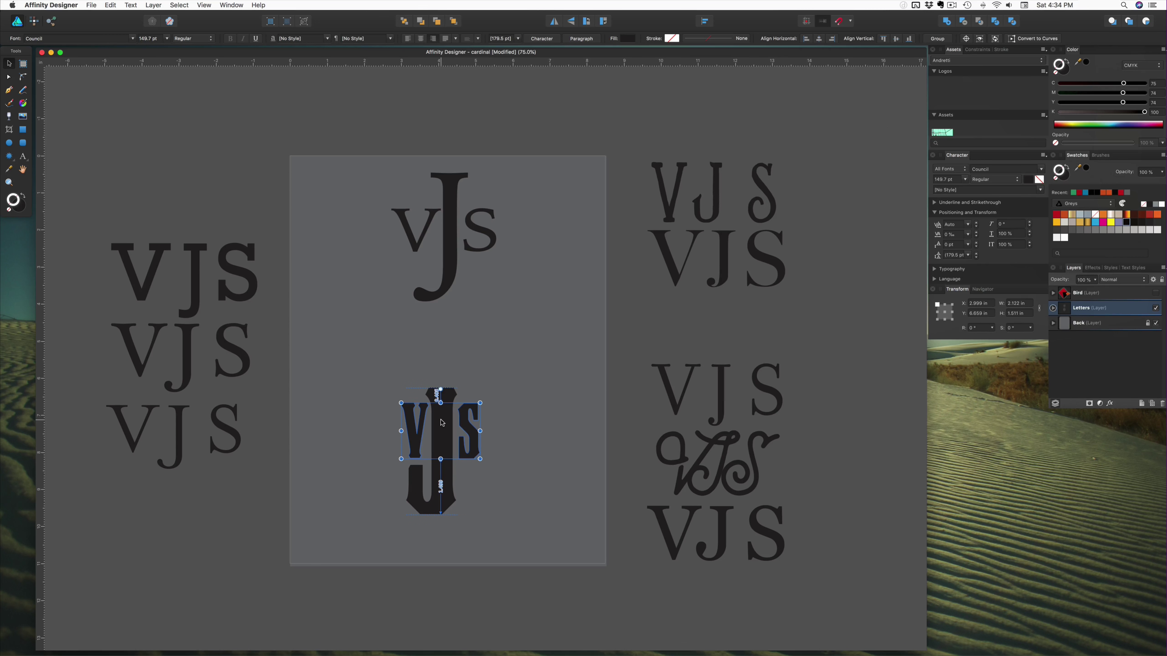
left_click(387, 428)
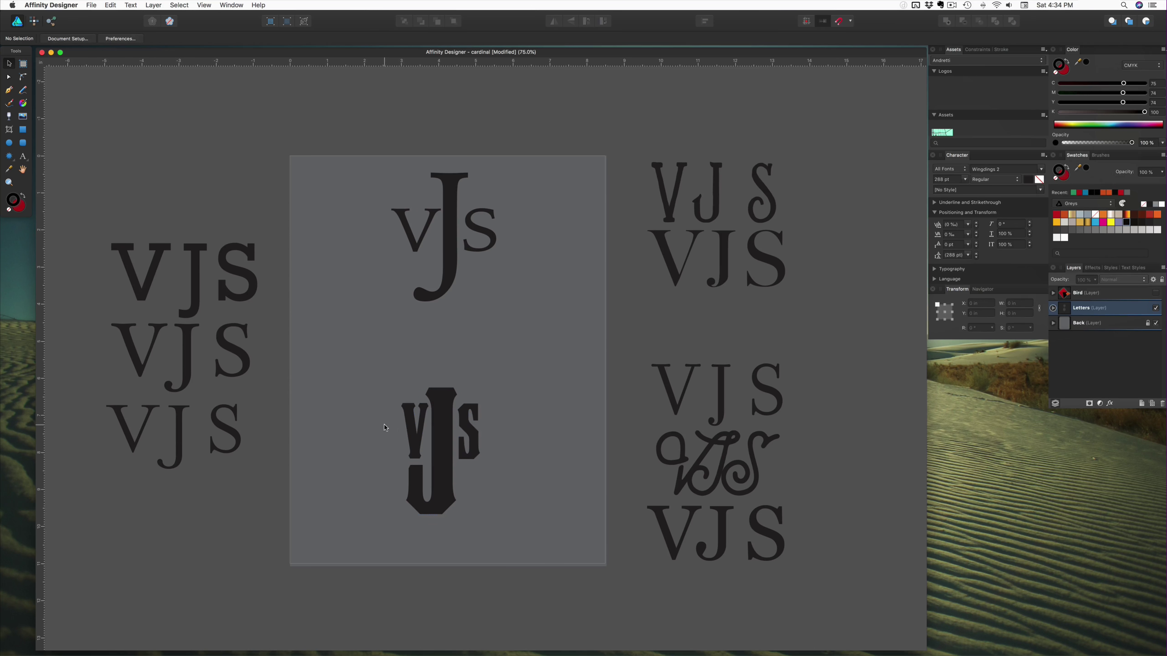
Step: Fine-tune the horizontal gaps between the Council J and its flanking V and S
left_click(411, 433)
left_click(440, 434)
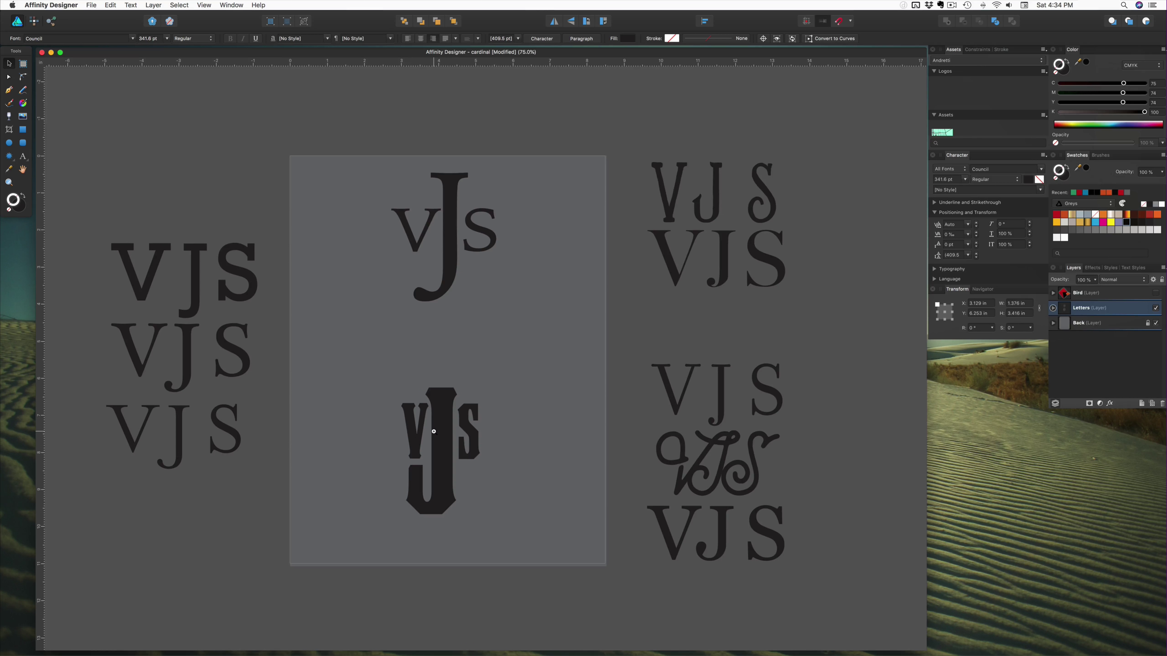
scroll(436, 434, "up", 1)
scroll(437, 433, "up", 1)
scroll(443, 439, "up", 1)
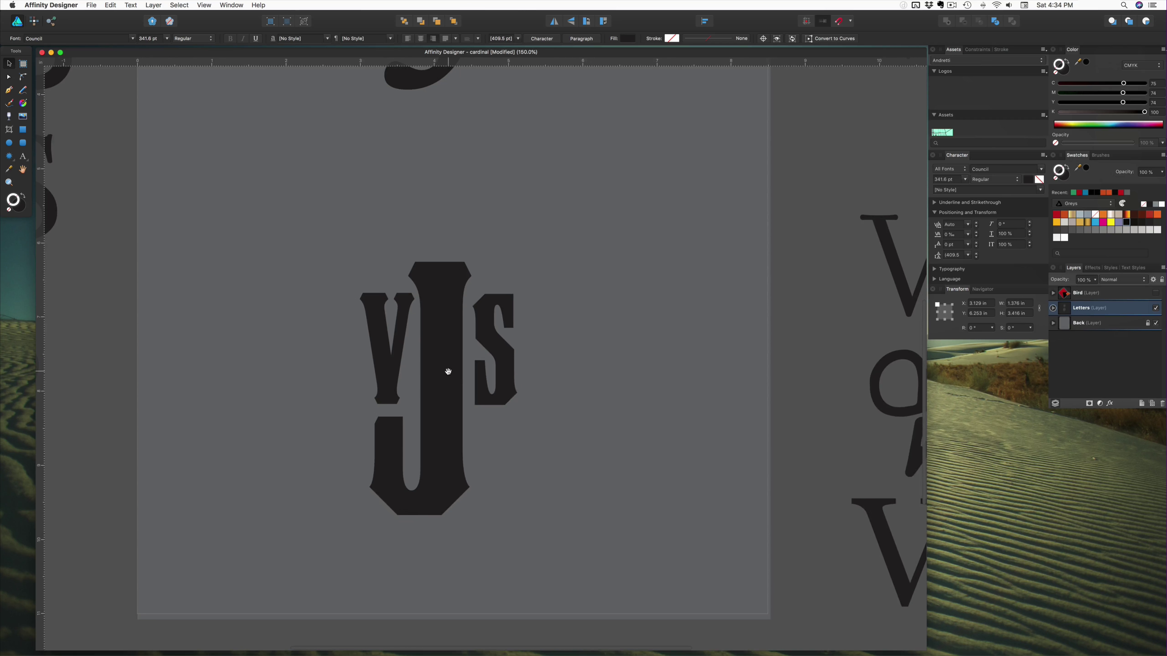
left_click(363, 339)
left_click_drag(363, 339, 363, 339)
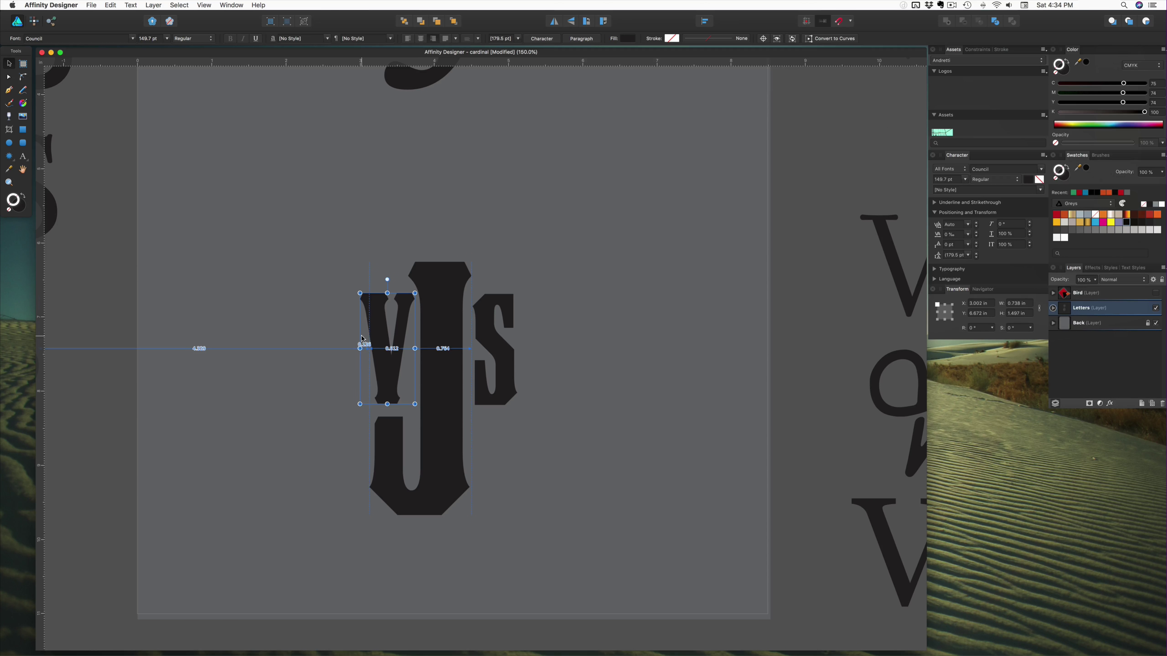
left_click_drag(488, 339, 485, 339)
left_click(567, 334)
Step: Move the complete Council monogram to the artboard's upper-left corner, beside the Iowan Old Style monogram
scroll(450, 344, "down", 5)
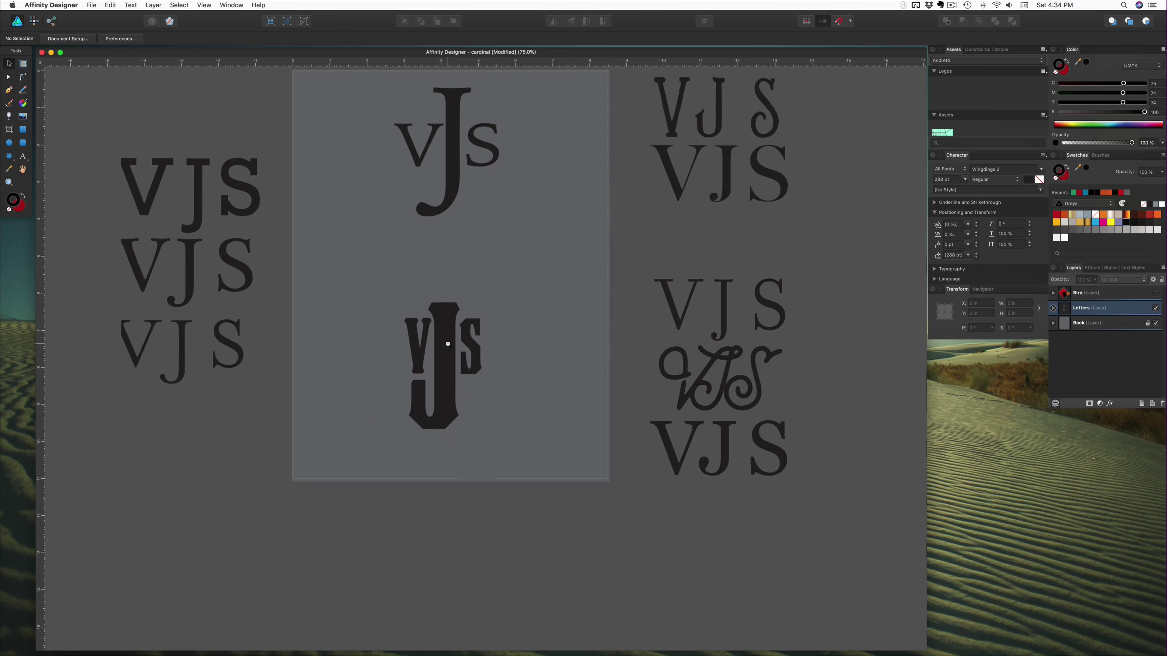
left_click_drag(479, 340, 480, 414)
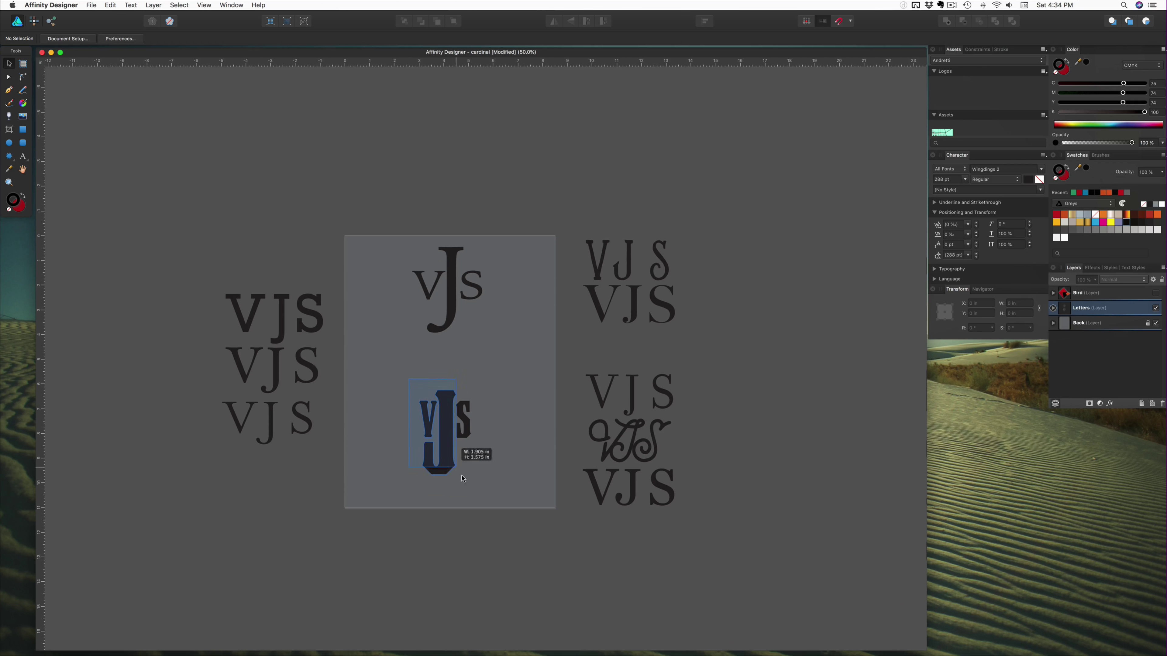
left_click(448, 469)
left_click_drag(448, 469, 382, 326)
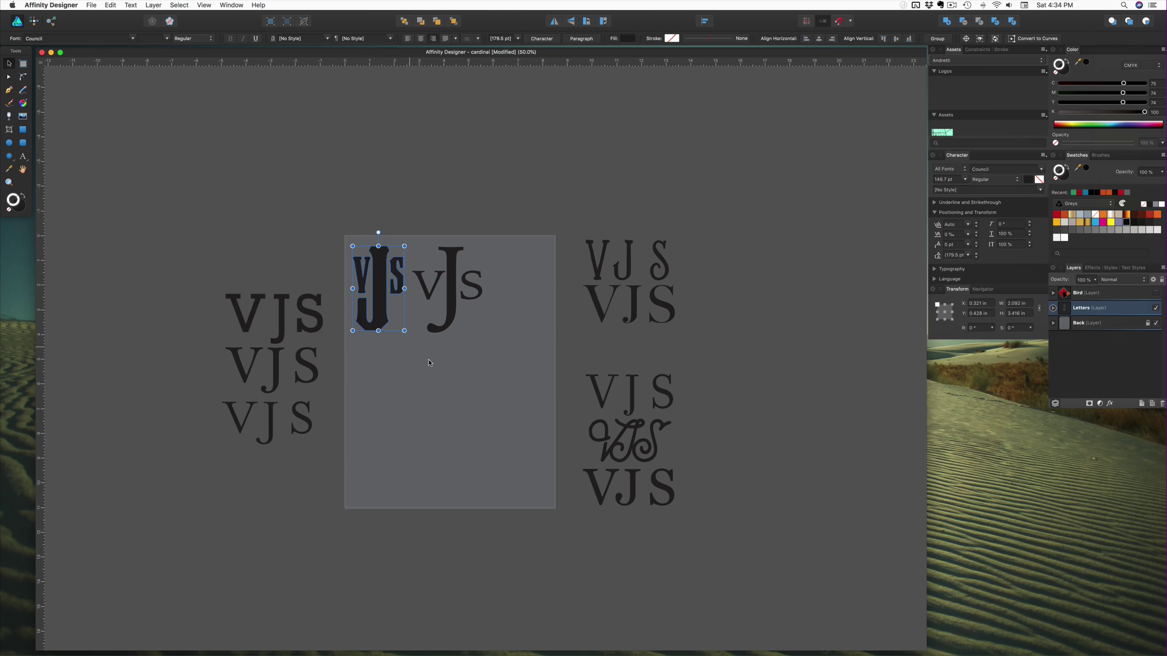
left_click(499, 394)
Step: Delete the script-style V, J and S sample letters to the right of the artboard
left_click(609, 437)
key("Delete")
left_click(625, 440)
key("Delete")
left_click(613, 439)
key("Delete")
left_click(652, 441)
key("Delete")
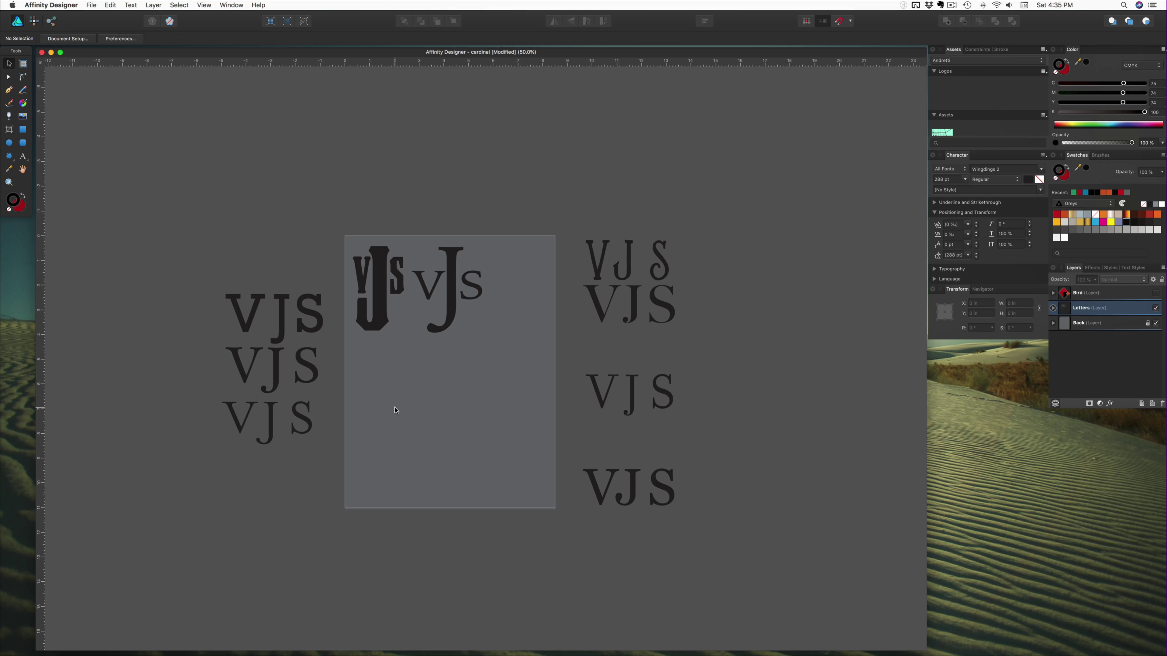
Step: Add the artistic text "Timber" and move it across the lower part of the artboard
key("t")
left_click(372, 403)
type("S`dwvi")
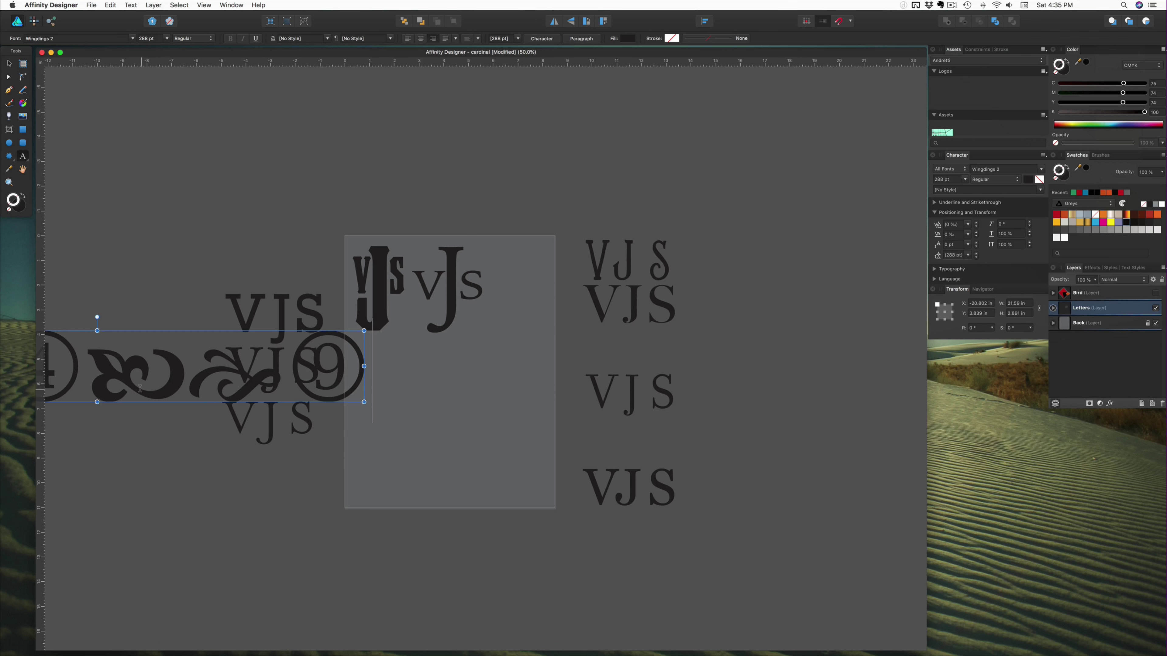
left_click(7, 62)
left_click_drag(140, 380, 477, 436)
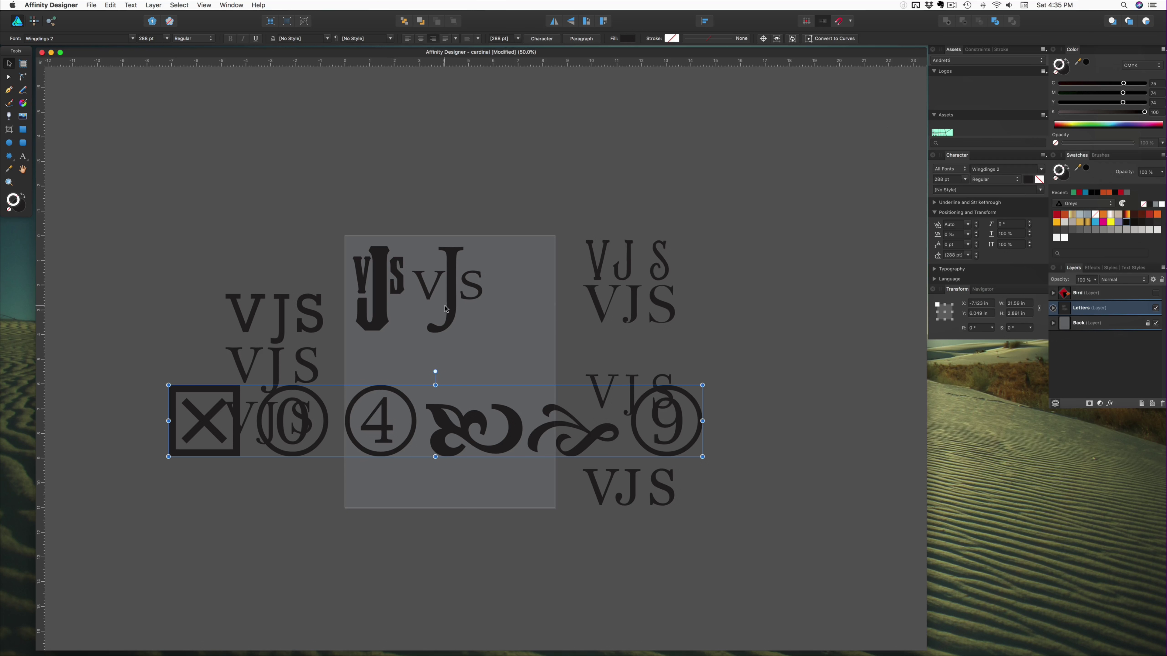
Step: Set the font of the Timber text to Council
left_click(371, 329)
left_click(339, 420)
left_click(81, 38)
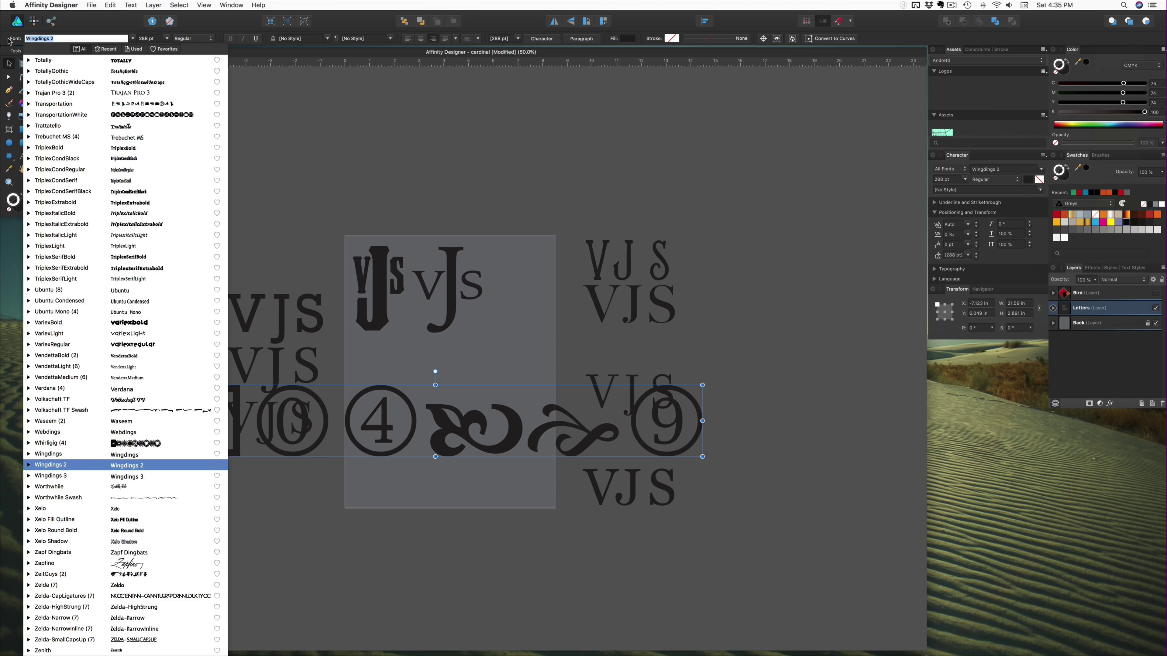
type("Coun")
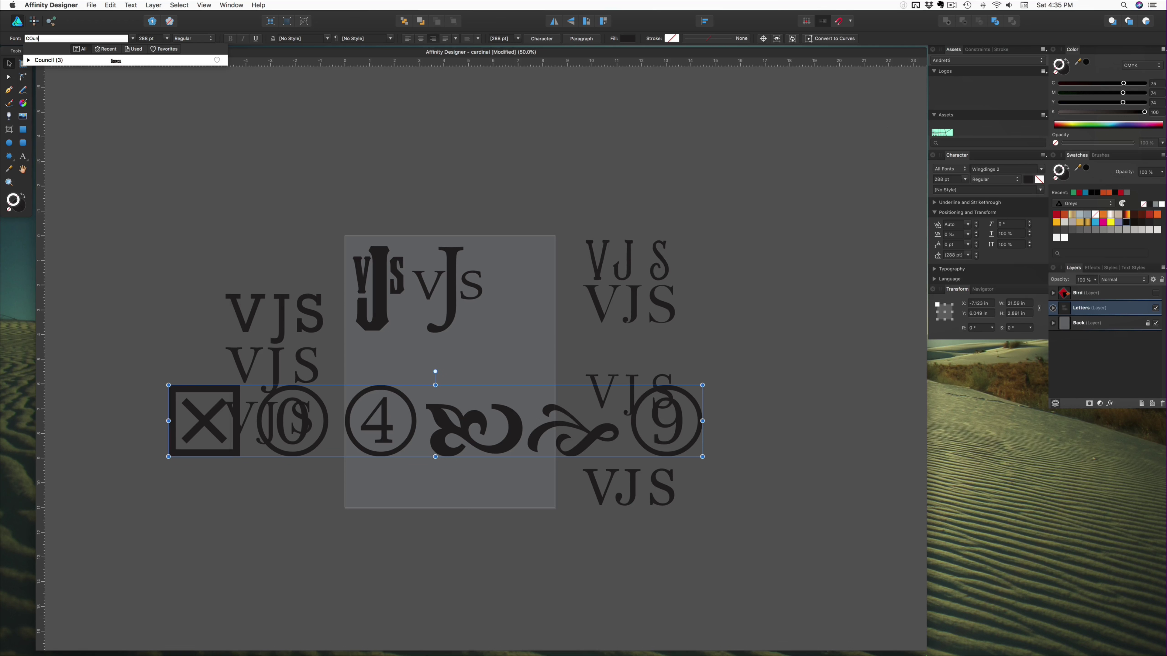
key("Return")
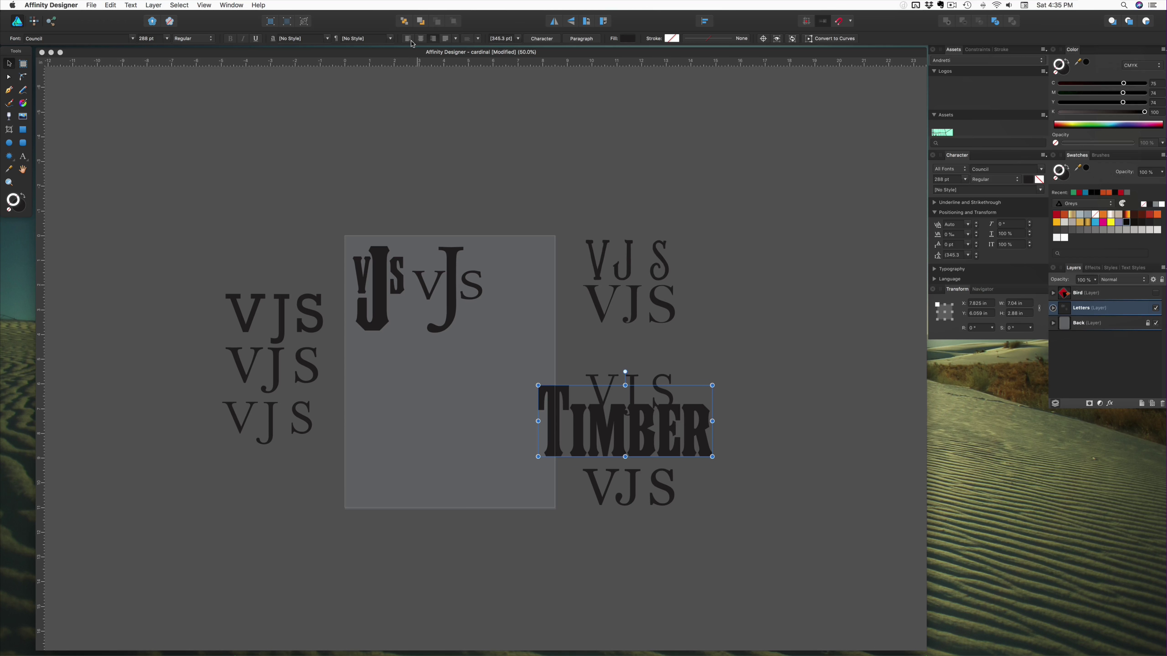
Step: Scale the Timber text to about 153.2 pt beneath the monograms and place a duplicate to its right
left_click_drag(551, 415, 373, 394)
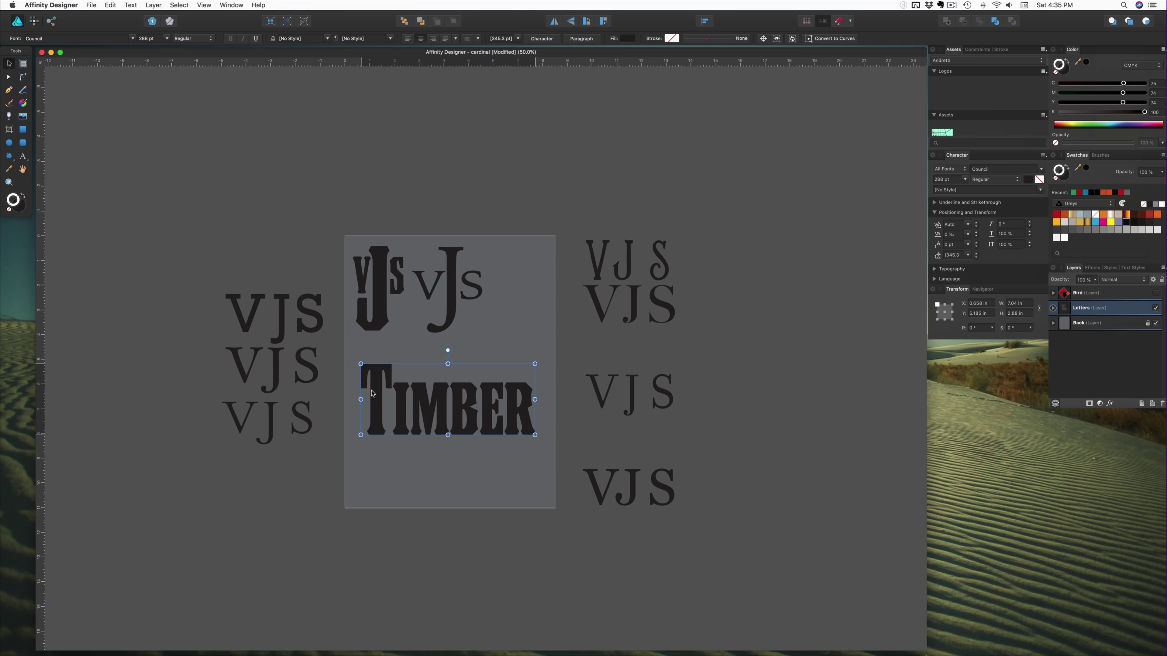
left_click_drag(374, 393, 374, 394)
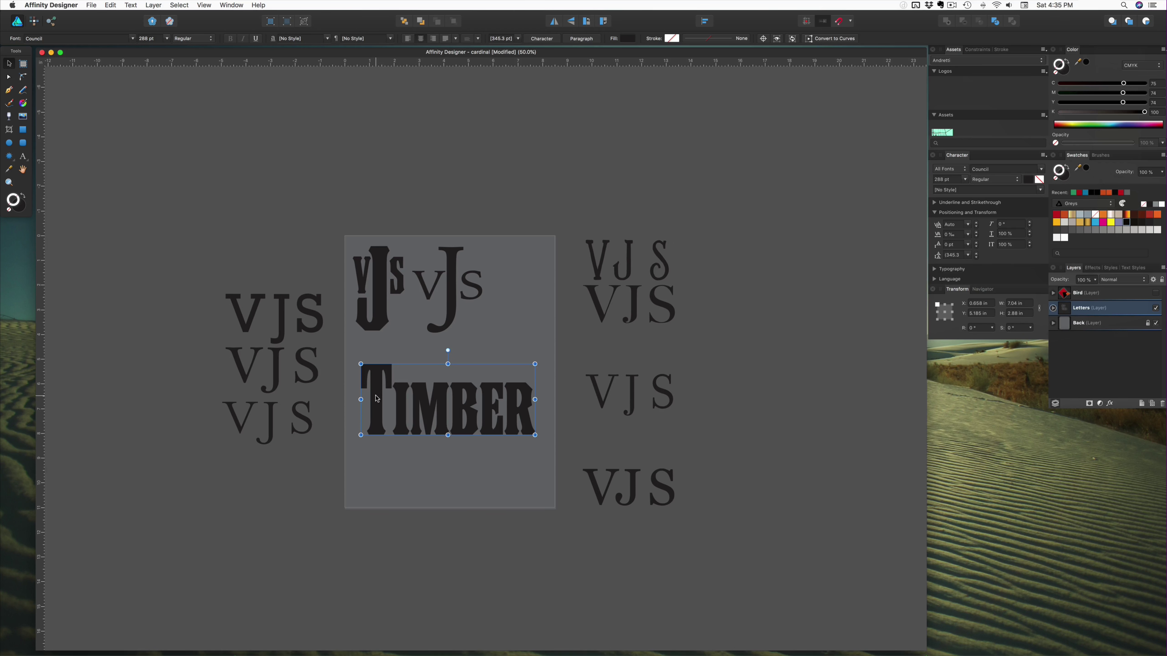
left_click_drag(360, 366, 495, 366)
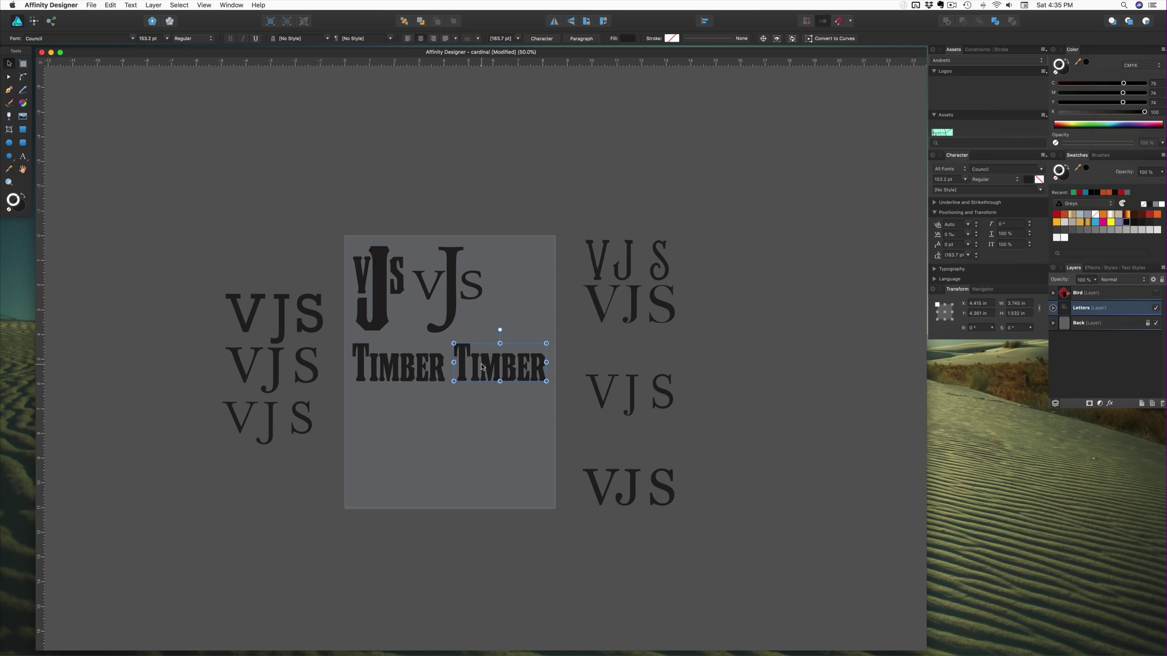
left_click(10, 170)
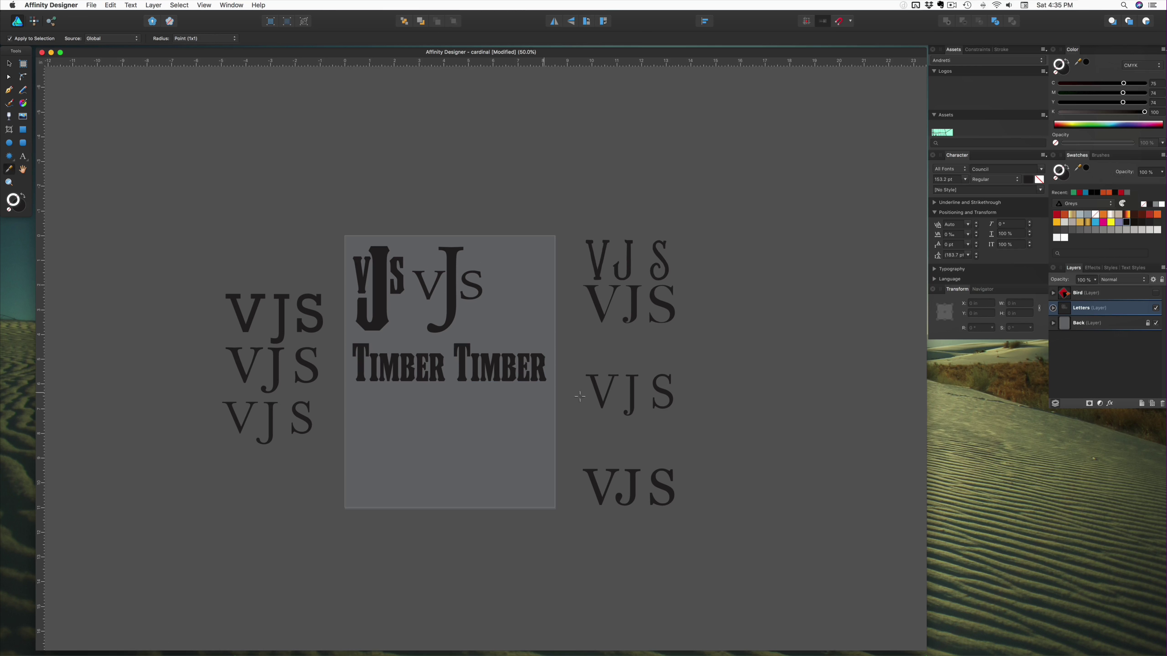
left_click(600, 396)
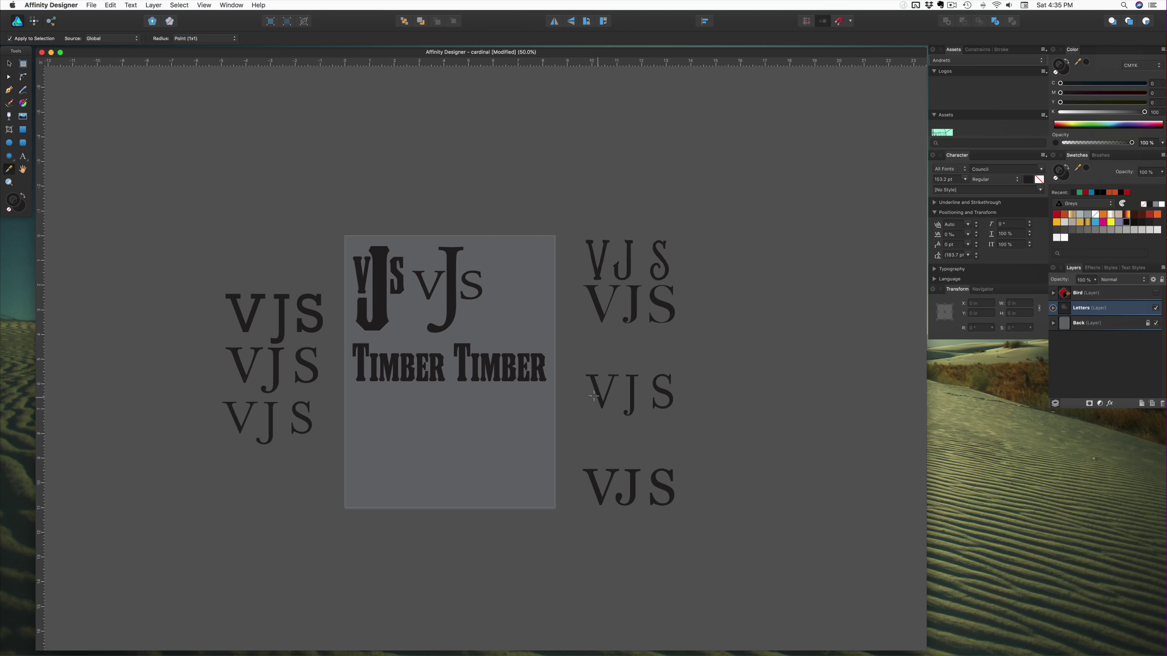
key("x")
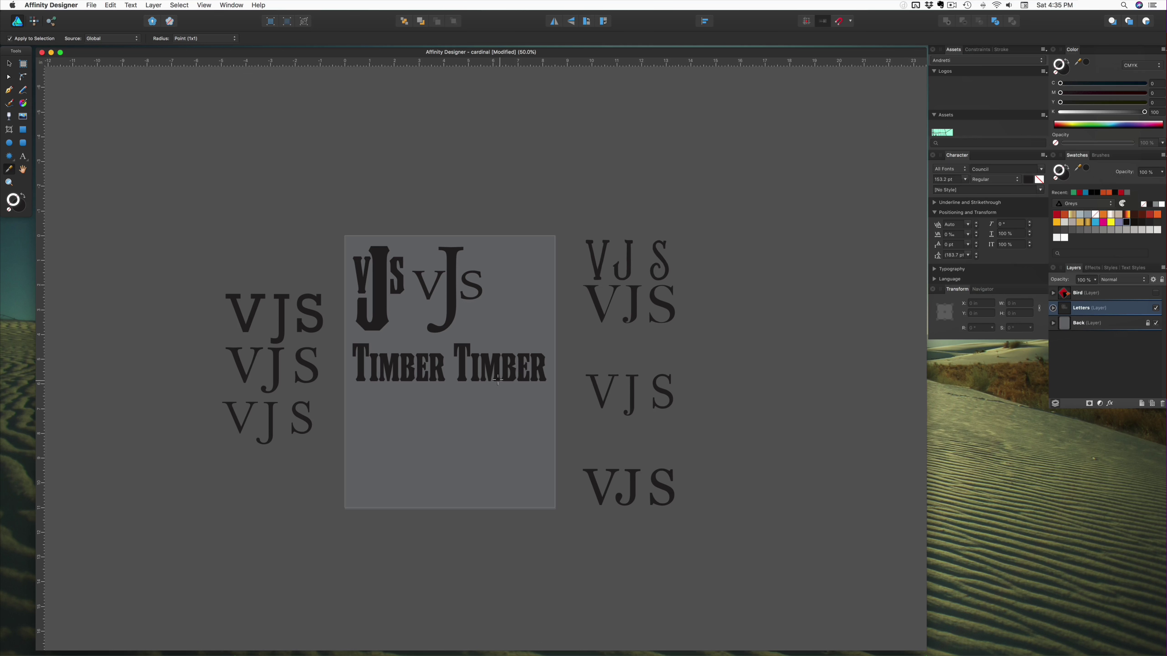
left_click(9, 64)
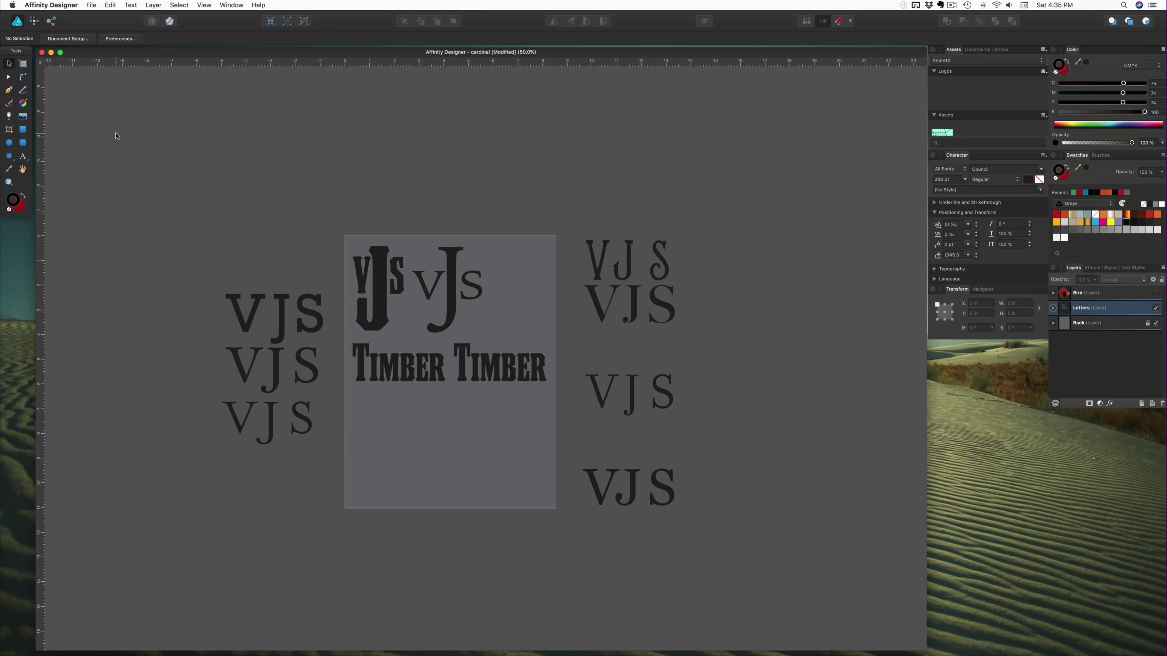
Step: Set the duplicate Timber text to Iowan Old Style at about 92.7 pt and place it directly beneath the Council version
left_click(449, 295)
left_click(497, 358)
left_click(26, 37)
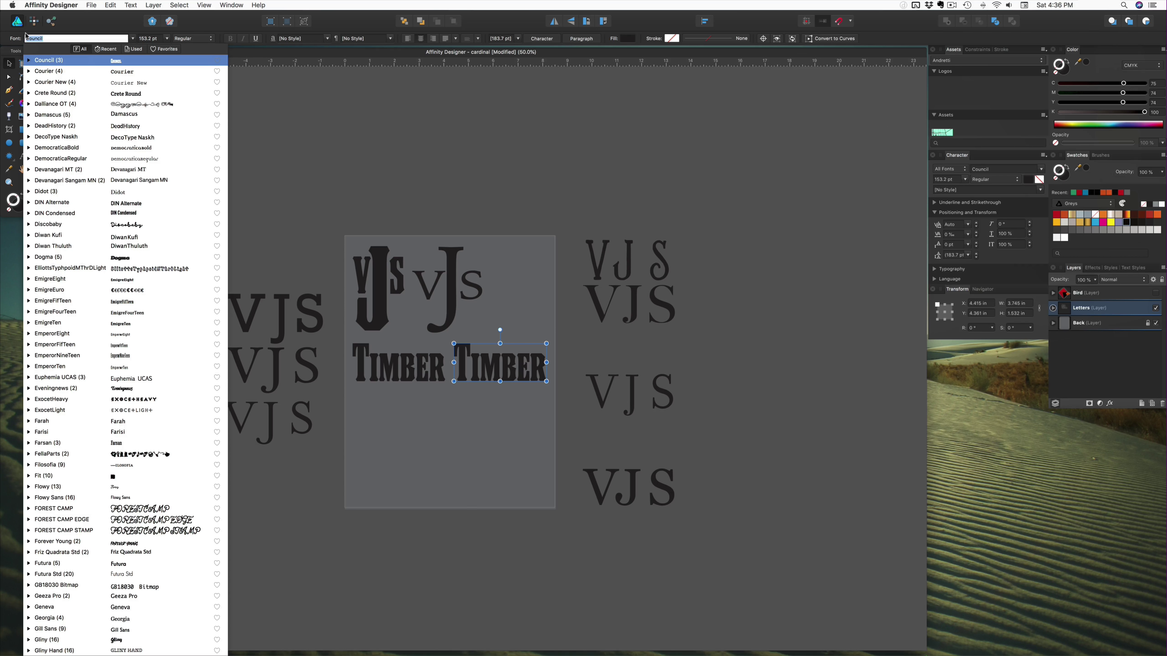
type("Io")
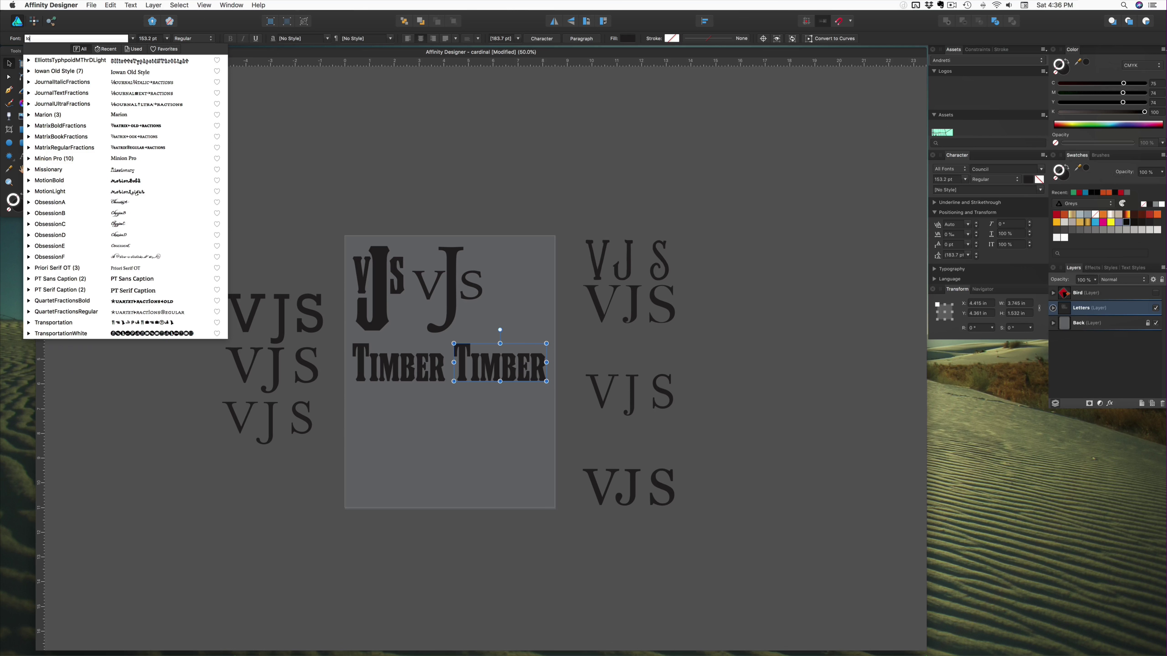
type("w")
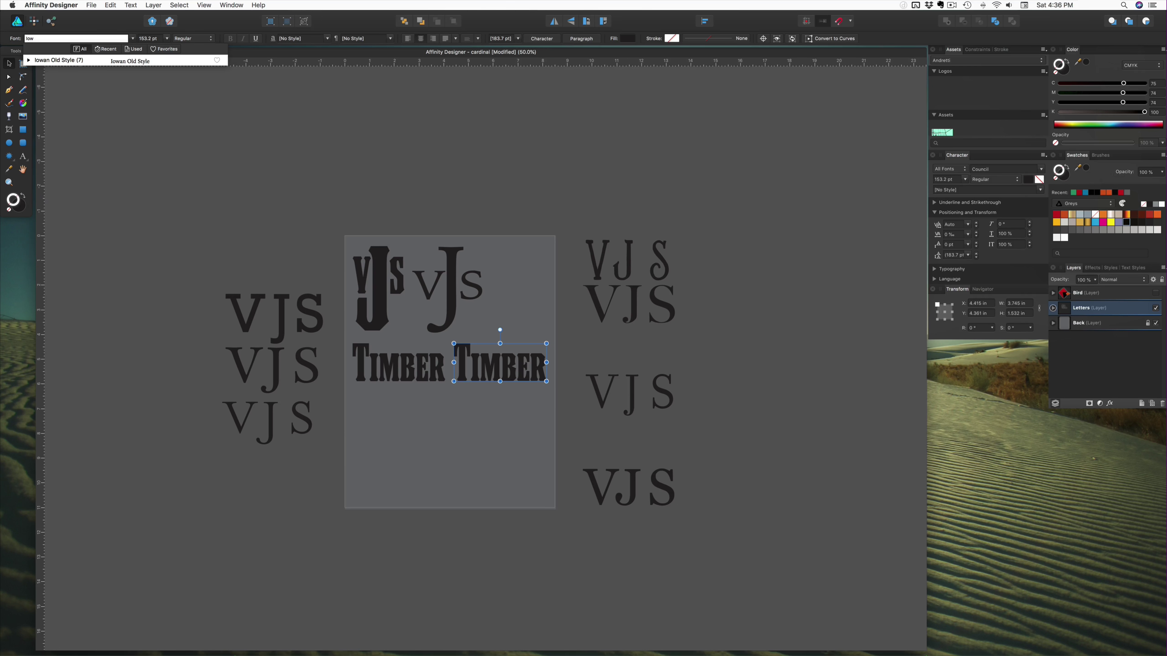
left_click(50, 63)
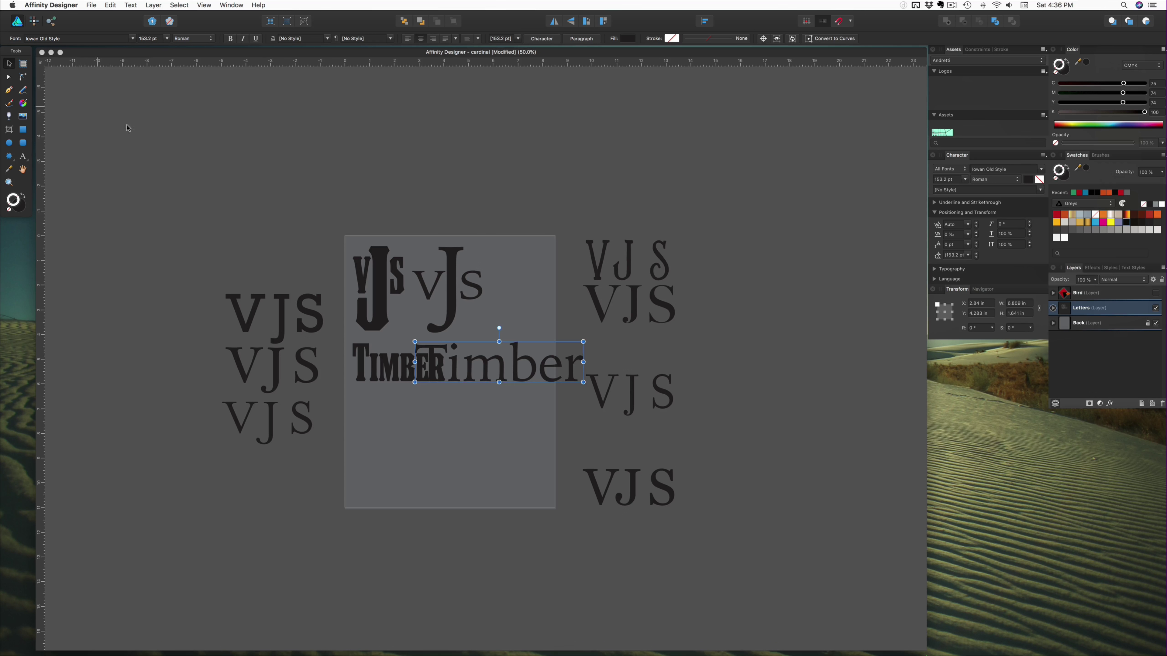
left_click_drag(481, 372, 391, 404)
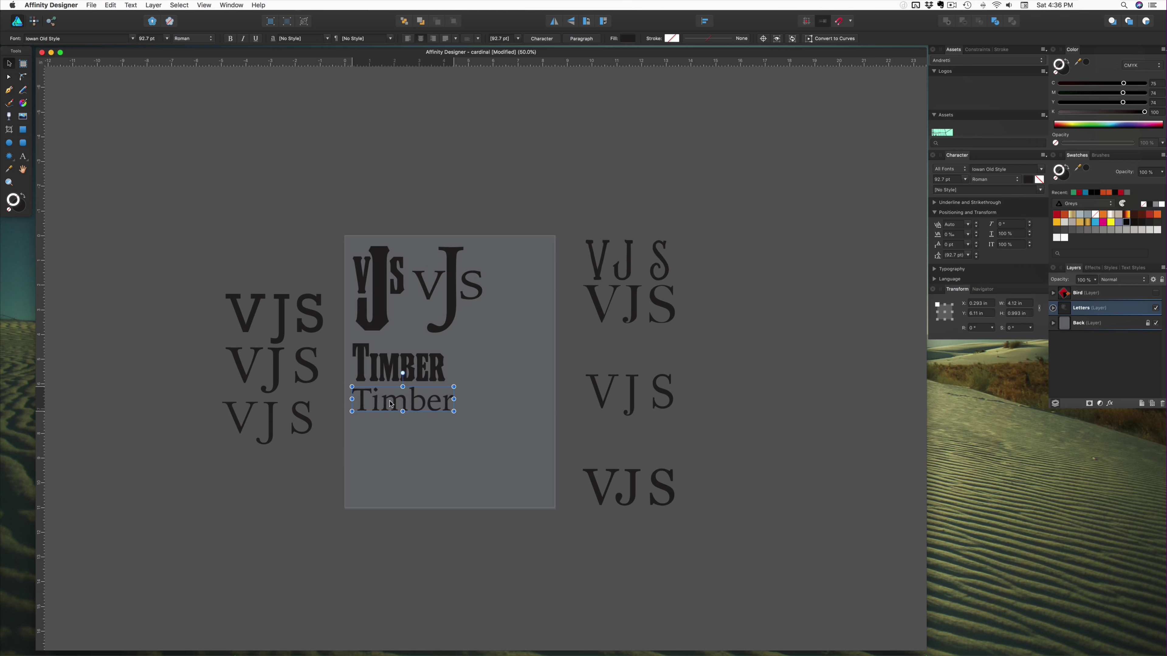
left_click(508, 408)
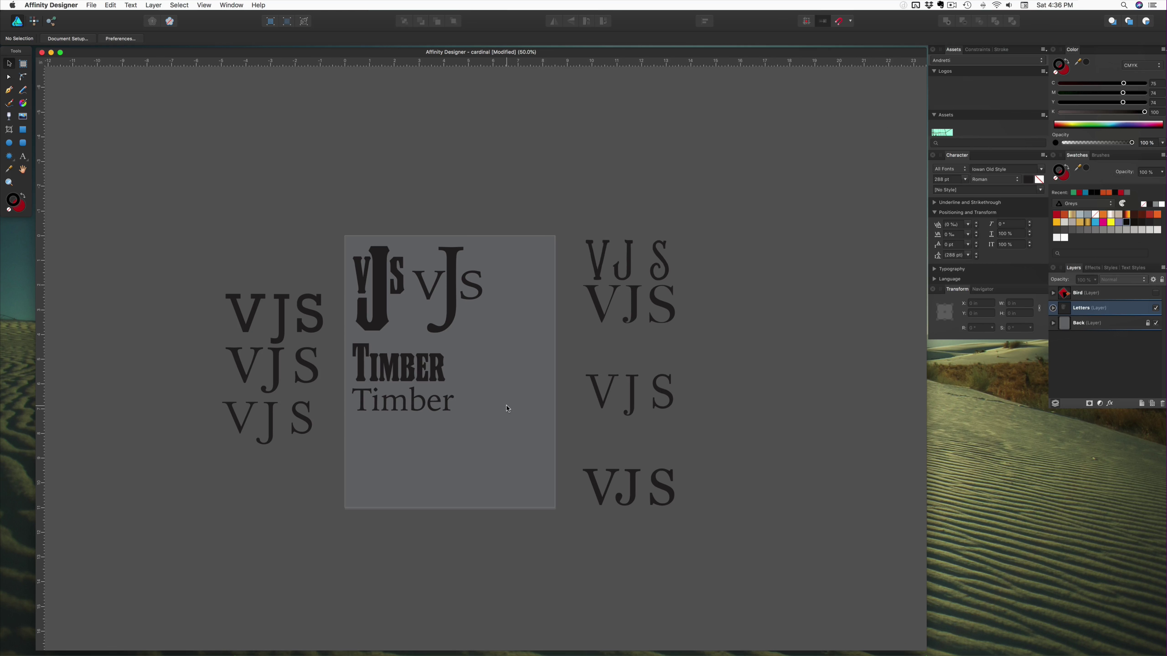
Step: Duplicate the Iowan Old Style Timber text, set the copy's font to FOREST CAMP and place it beside the Council wordmark
left_click(422, 408)
left_click_drag(422, 408, 454, 458)
left_click(40, 37)
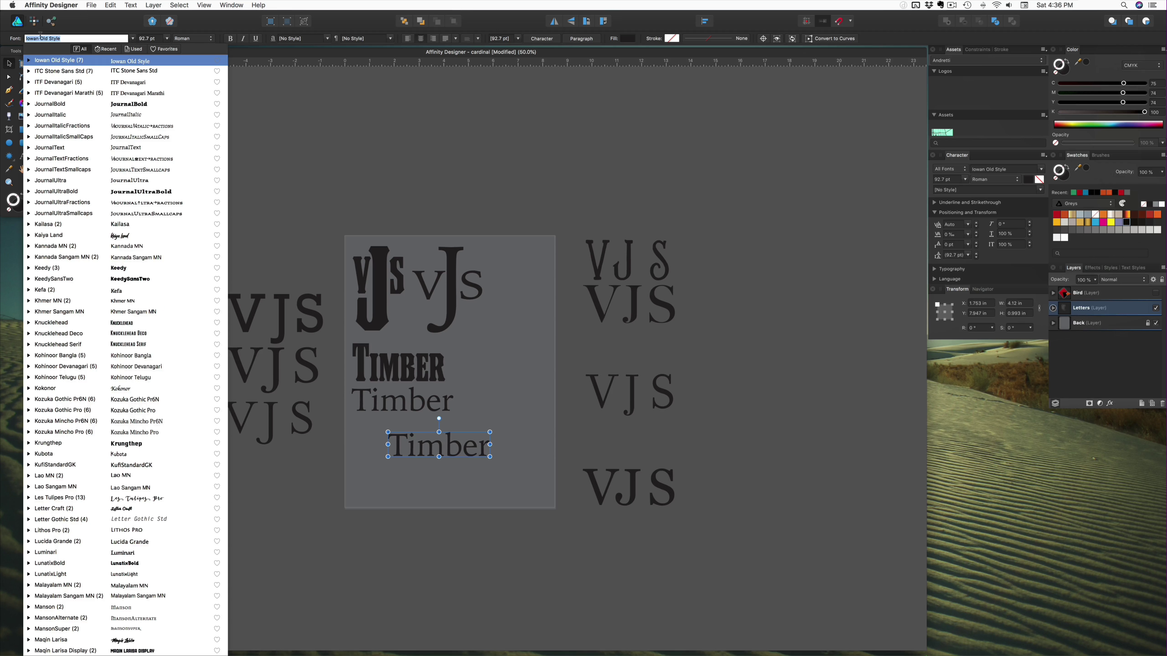
type("For")
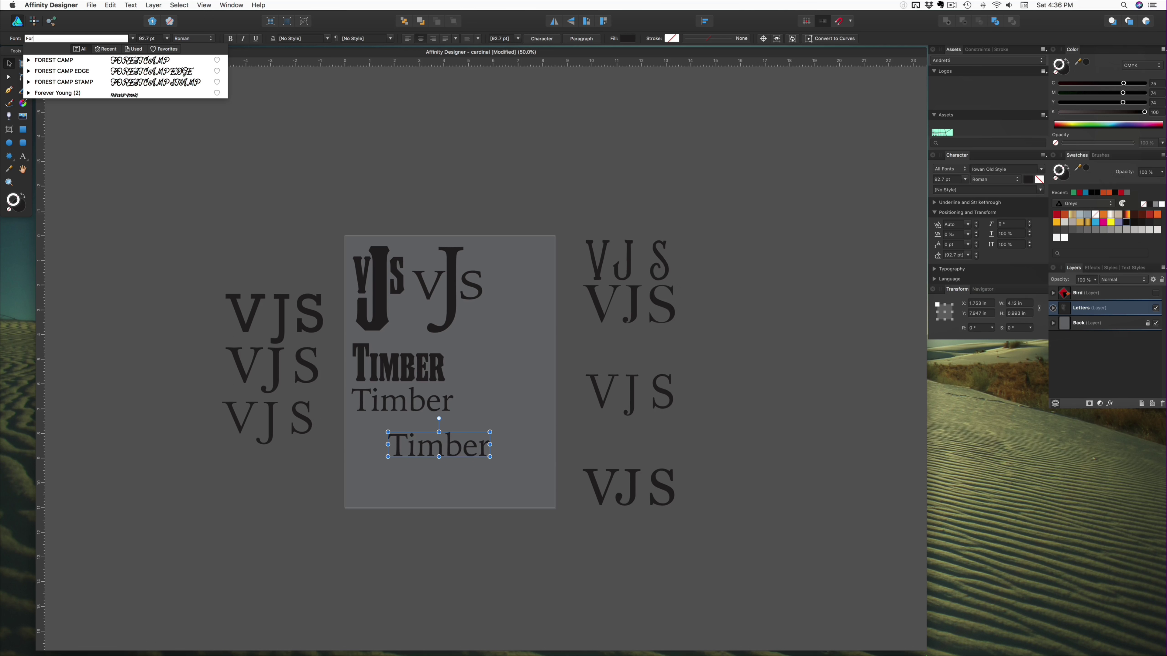
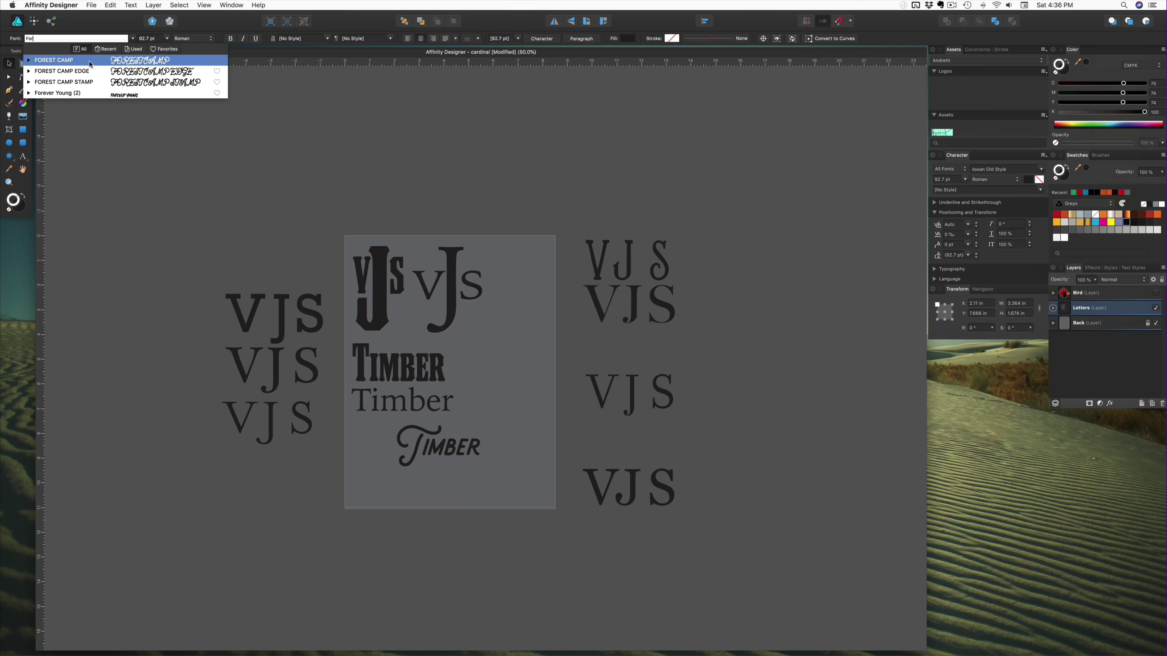
left_click(91, 64)
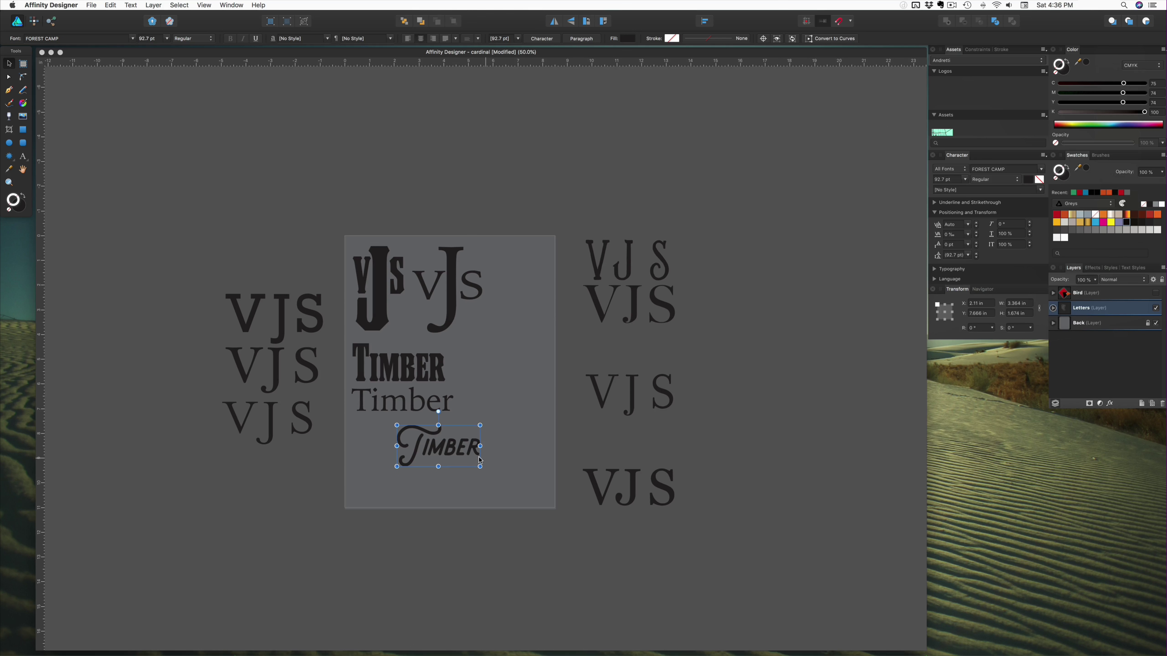
left_click_drag(440, 455, 503, 373)
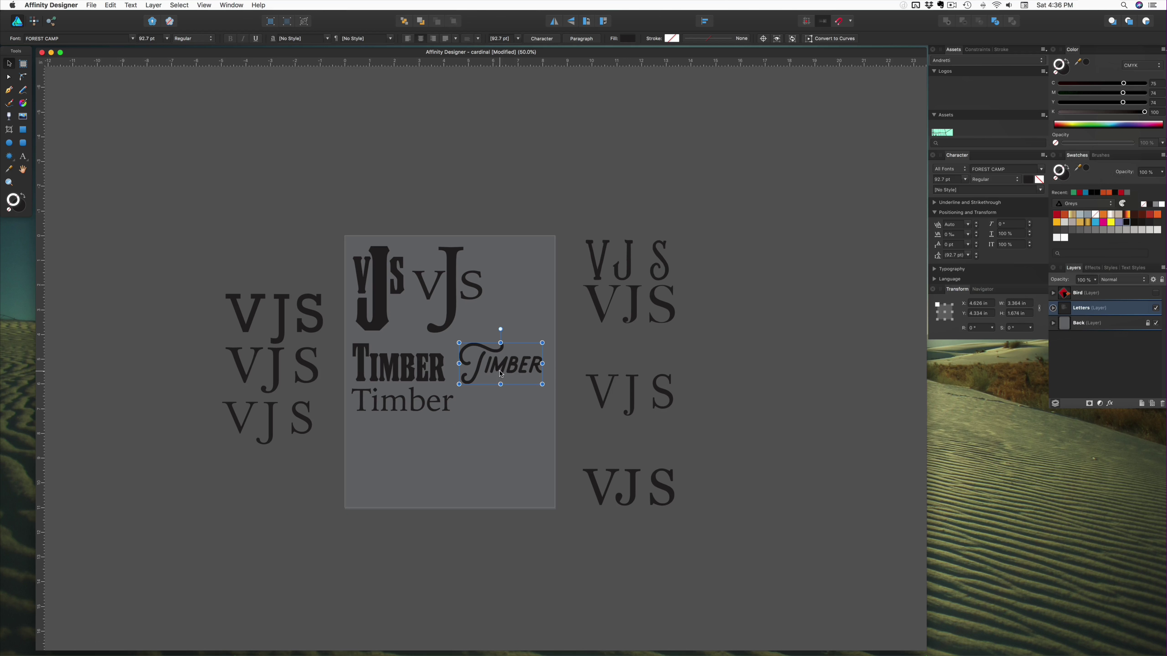
Step: Duplicate the FOREST CAMP Timber text, set the copy to MrsEaves Roman and place it beneath the Iowan Old Style wordmark
left_click_drag(500, 375, 454, 463)
left_click(305, 422)
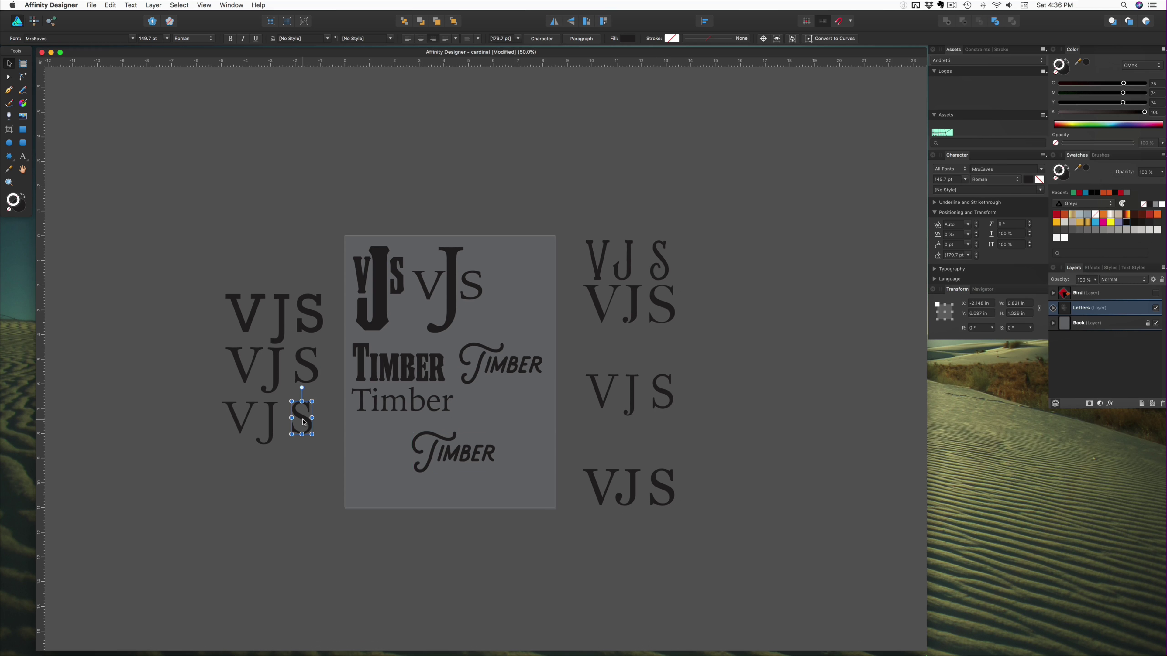
left_click(442, 453)
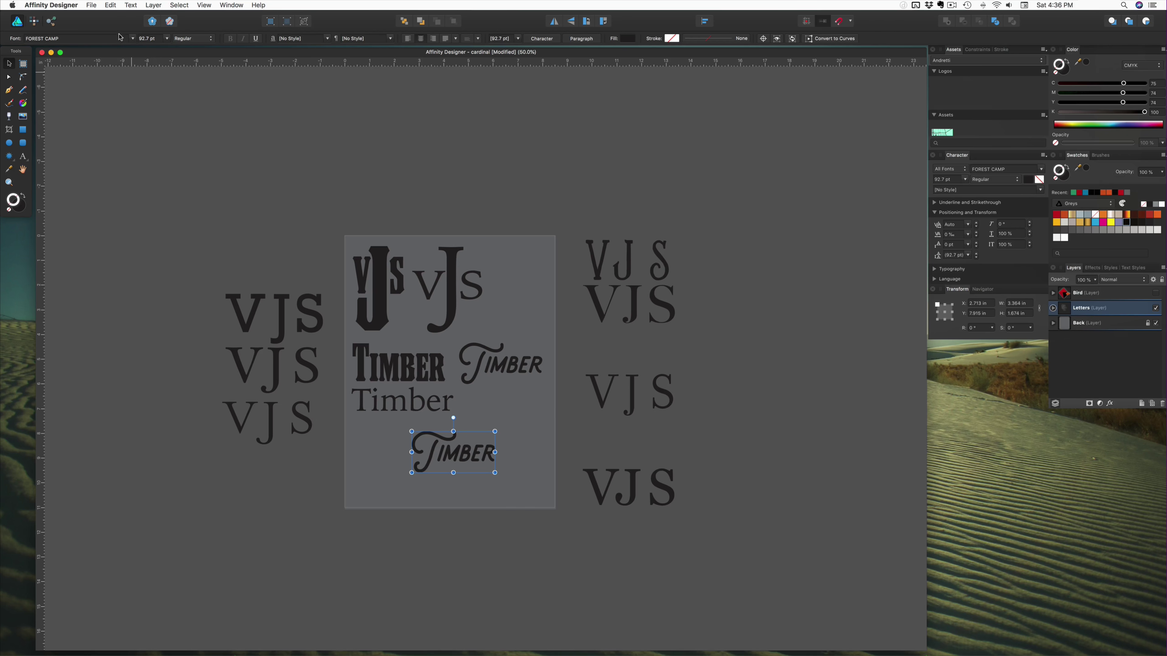
left_click(70, 40)
type("Mrs")
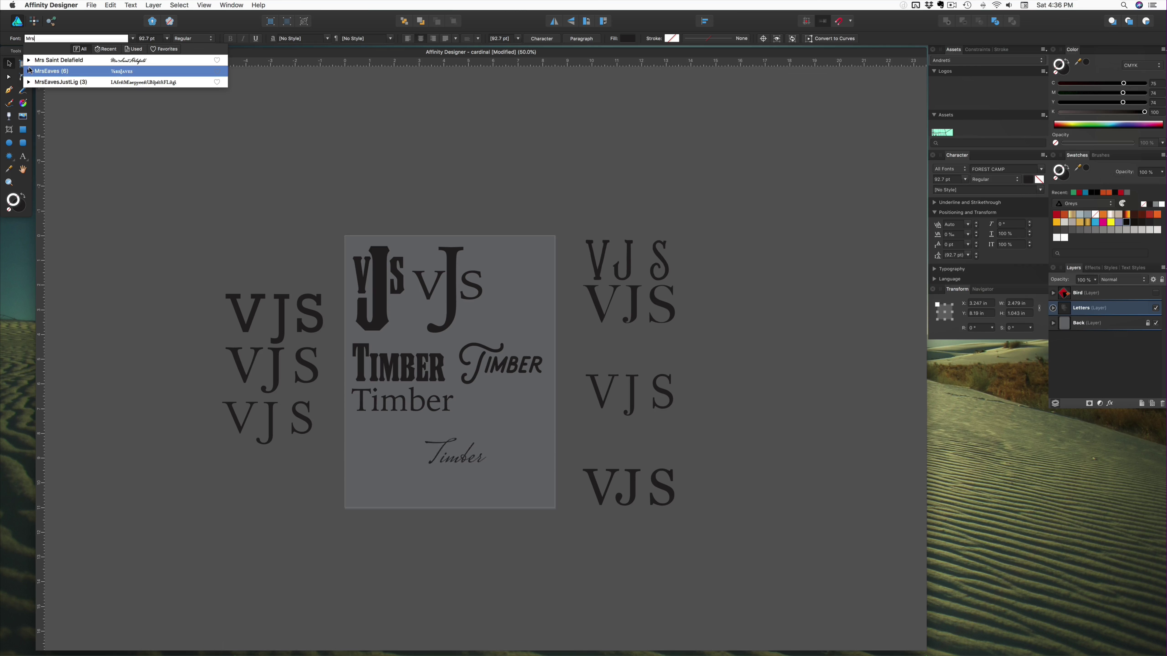
left_click(29, 71)
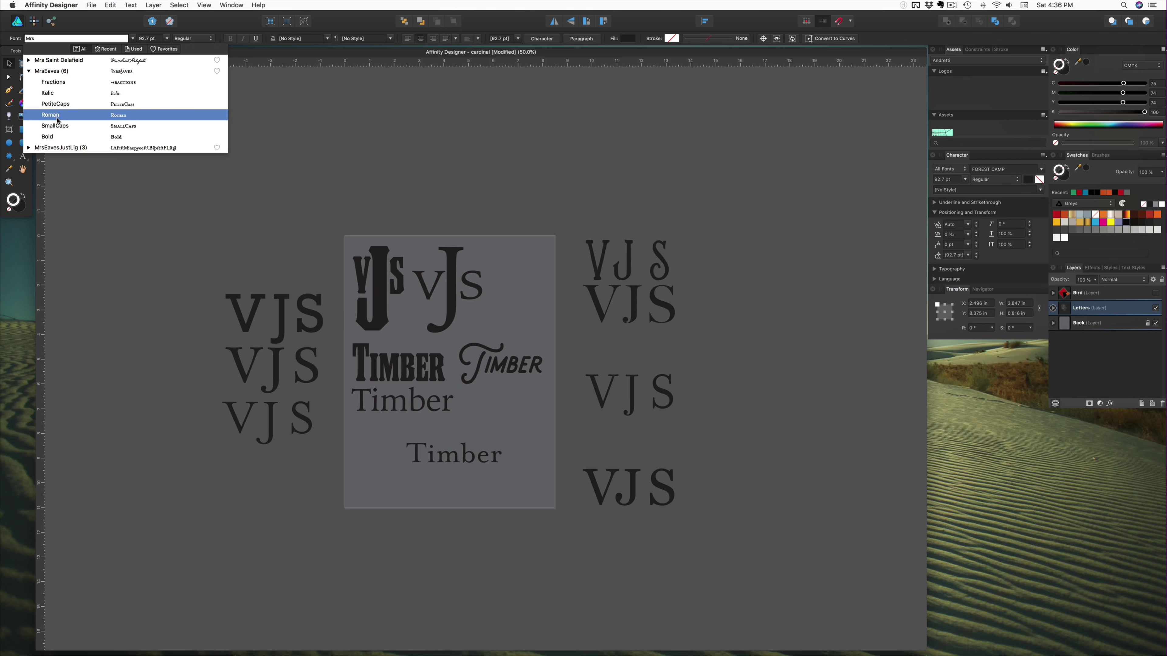
left_click(54, 115)
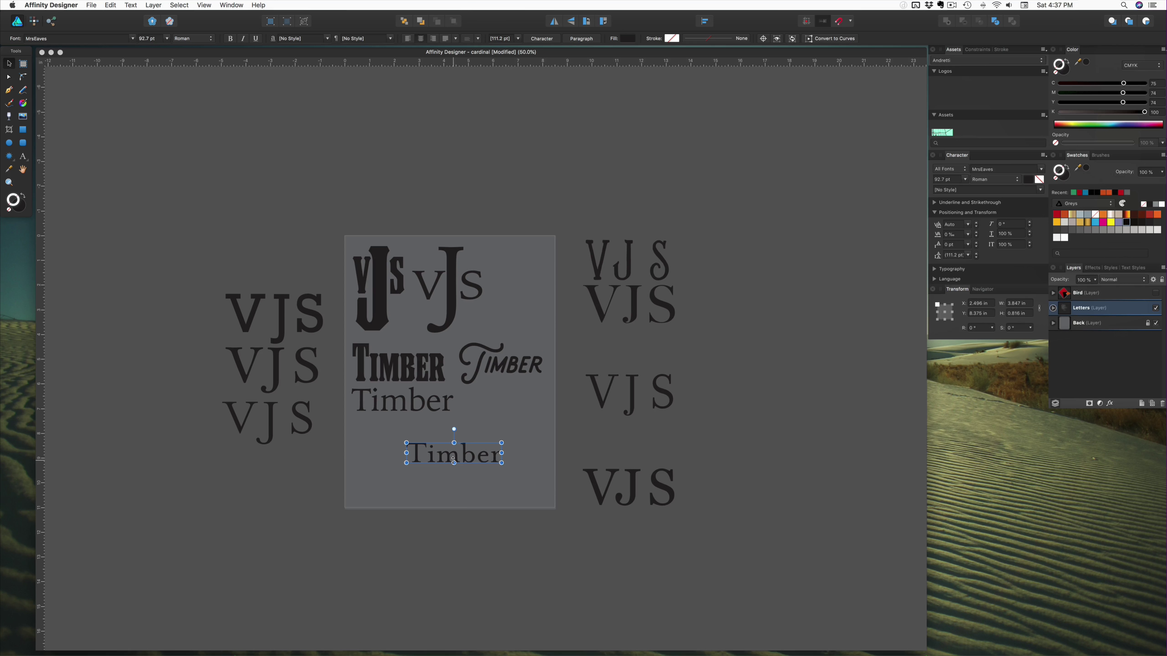
left_click_drag(446, 458, 393, 434)
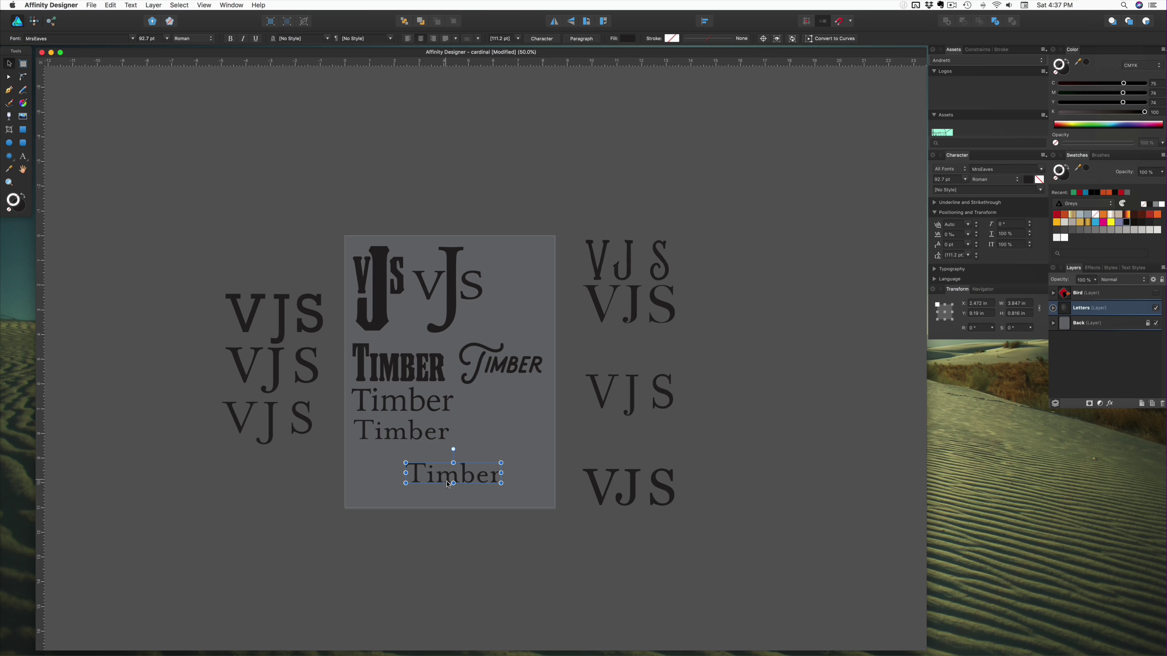
Step: Set another Timber copy to Plantagenet Cherokee, matching the middle VJS set left of the artboard, and place it beneath the MrsEaves wordmark
left_click(275, 368)
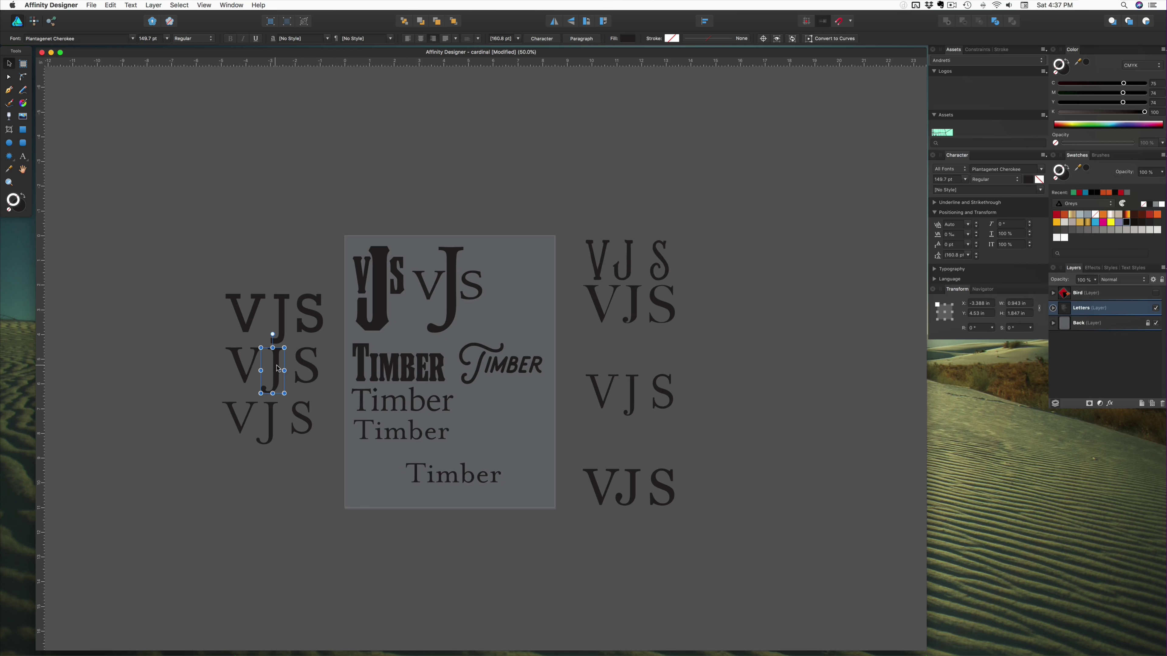
left_click(436, 480)
left_click(59, 39)
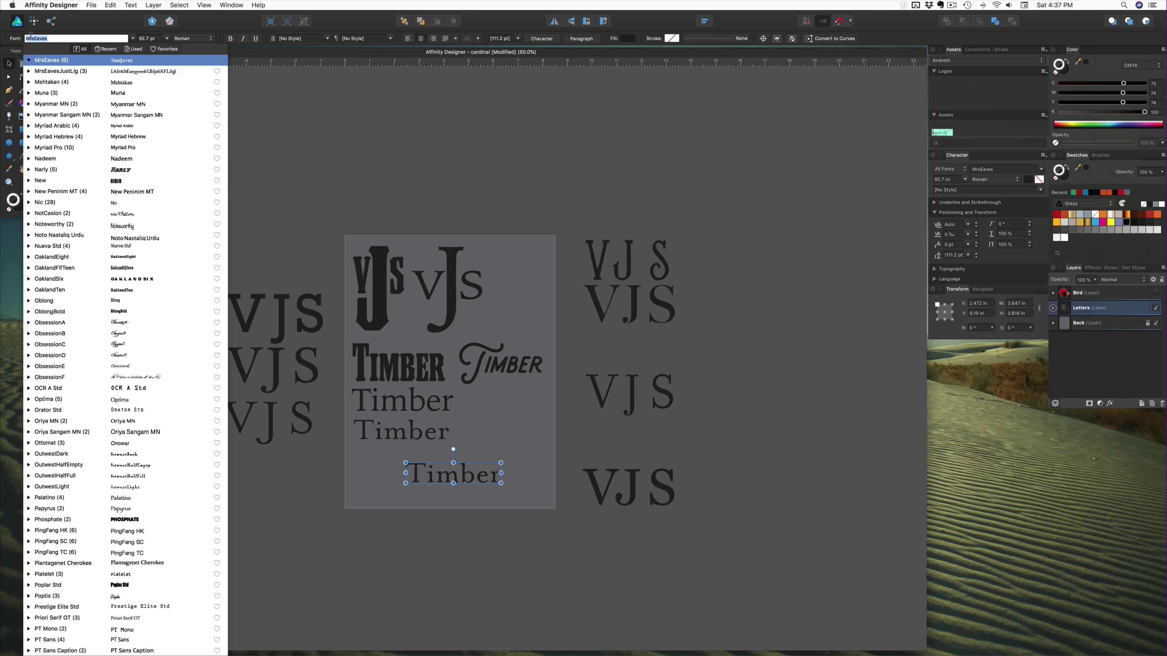
type("Plant")
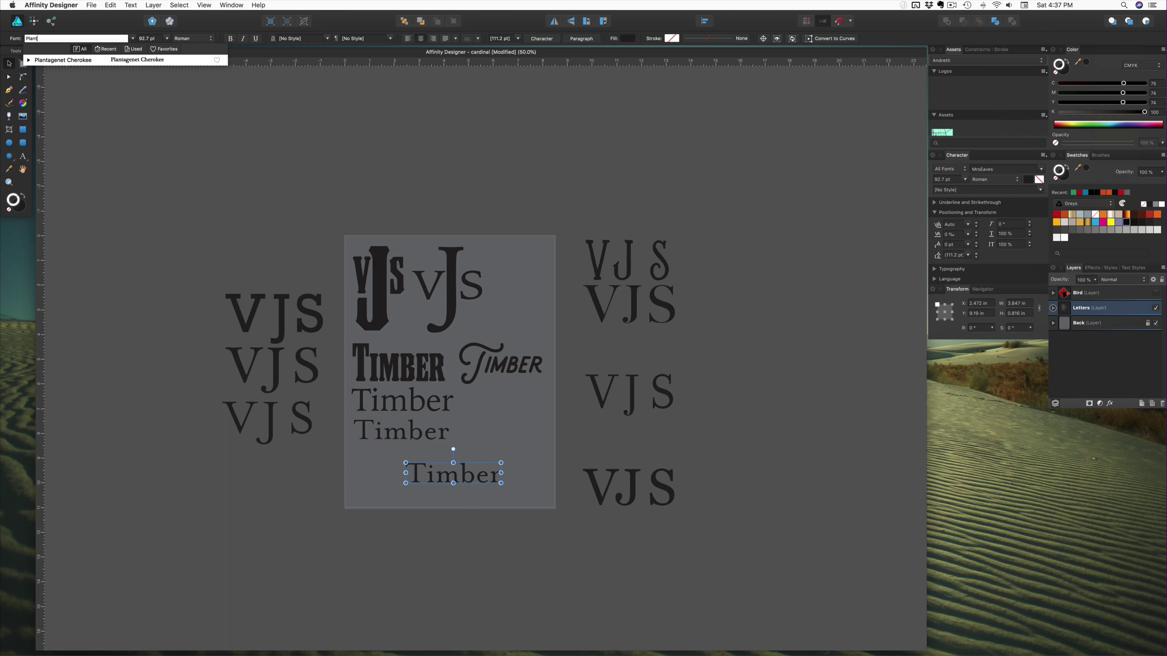
left_click(61, 60)
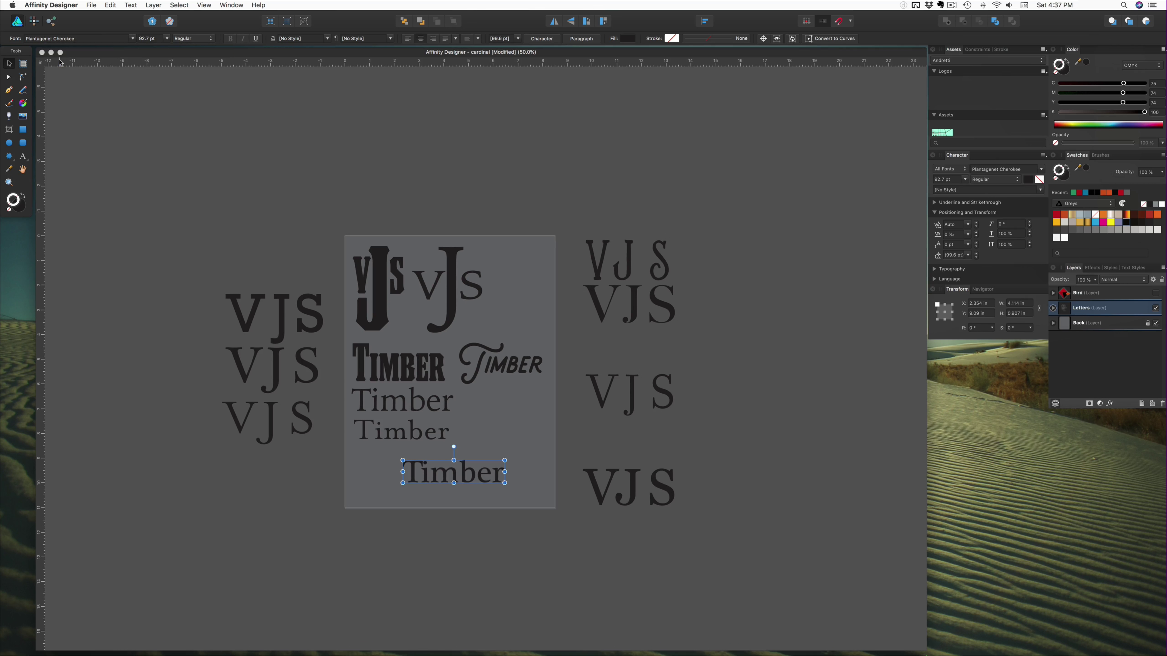
mouse_move(420, 474)
left_mouse_down()
mouse_move(369, 459)
mouse_move(426, 494)
left_mouse_up()
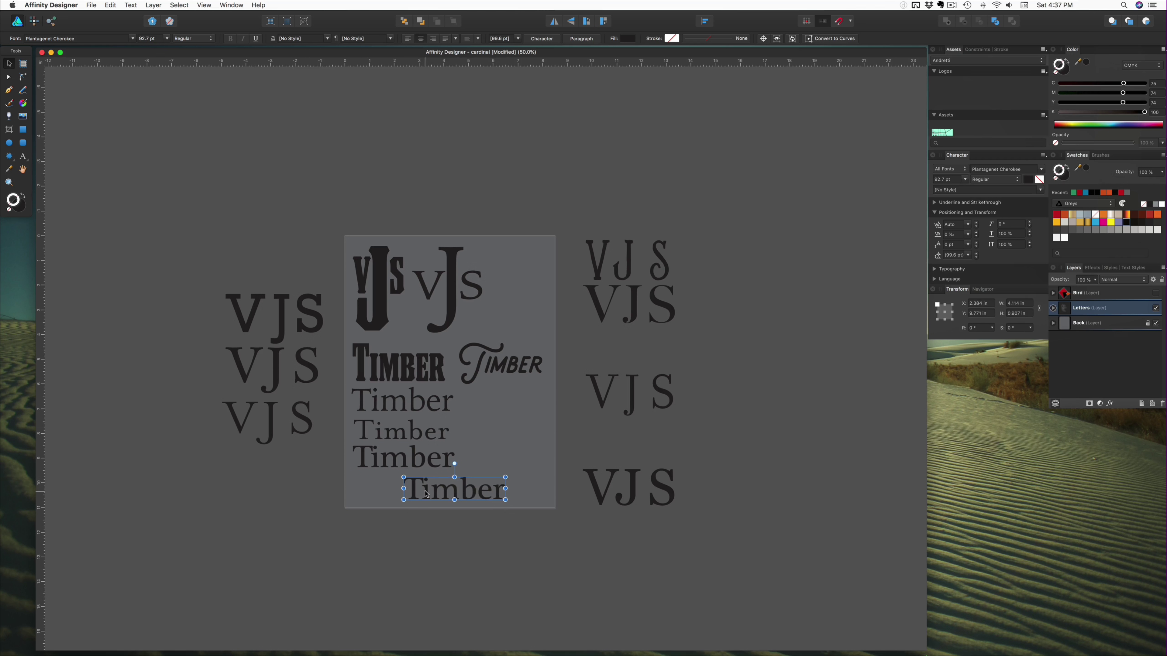
Step: Set the next Timber copy to Strangerland Shadow and move it to the right of the Iowan Old Style wordmark
left_click(597, 250)
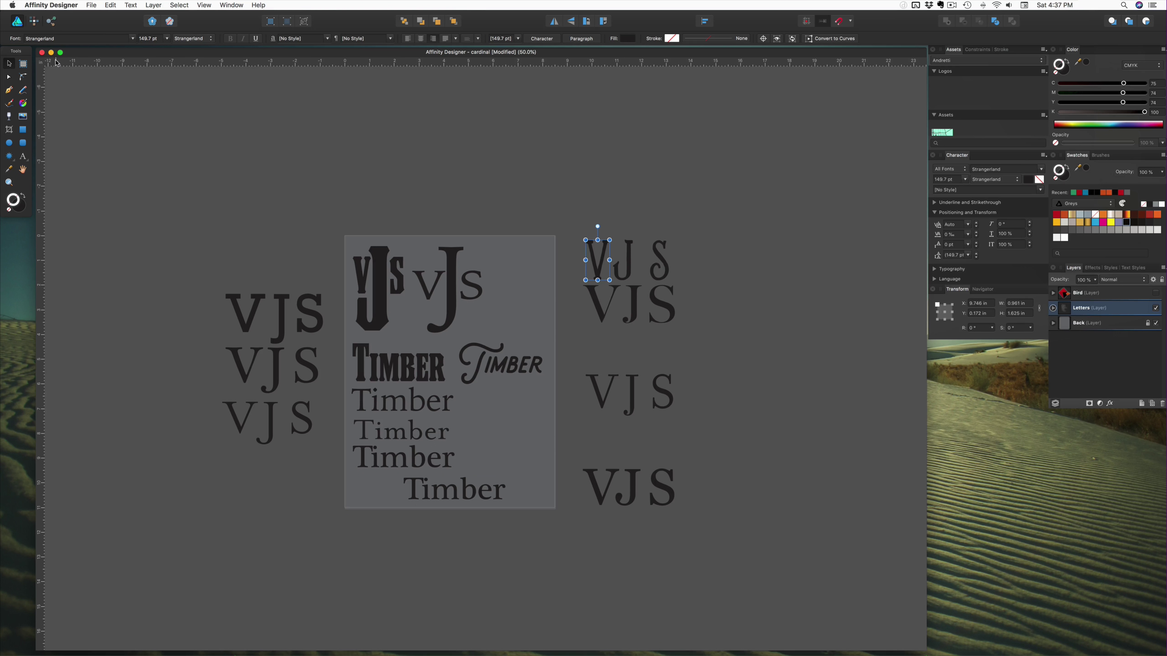
left_click(462, 502)
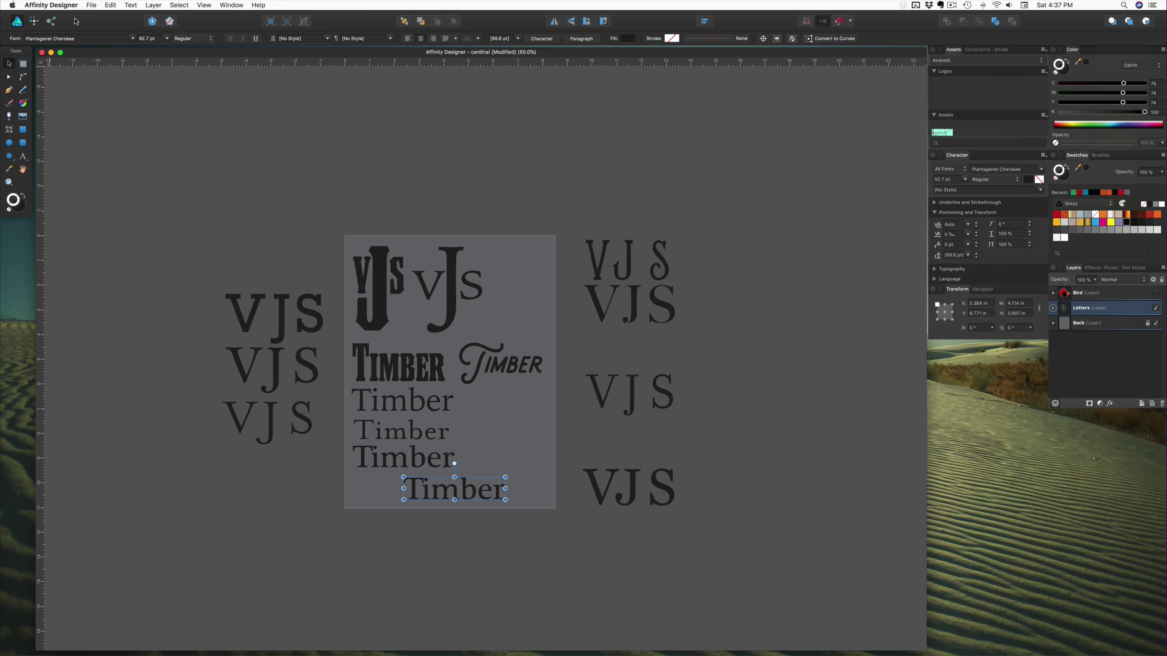
left_click(86, 38)
type("Strang")
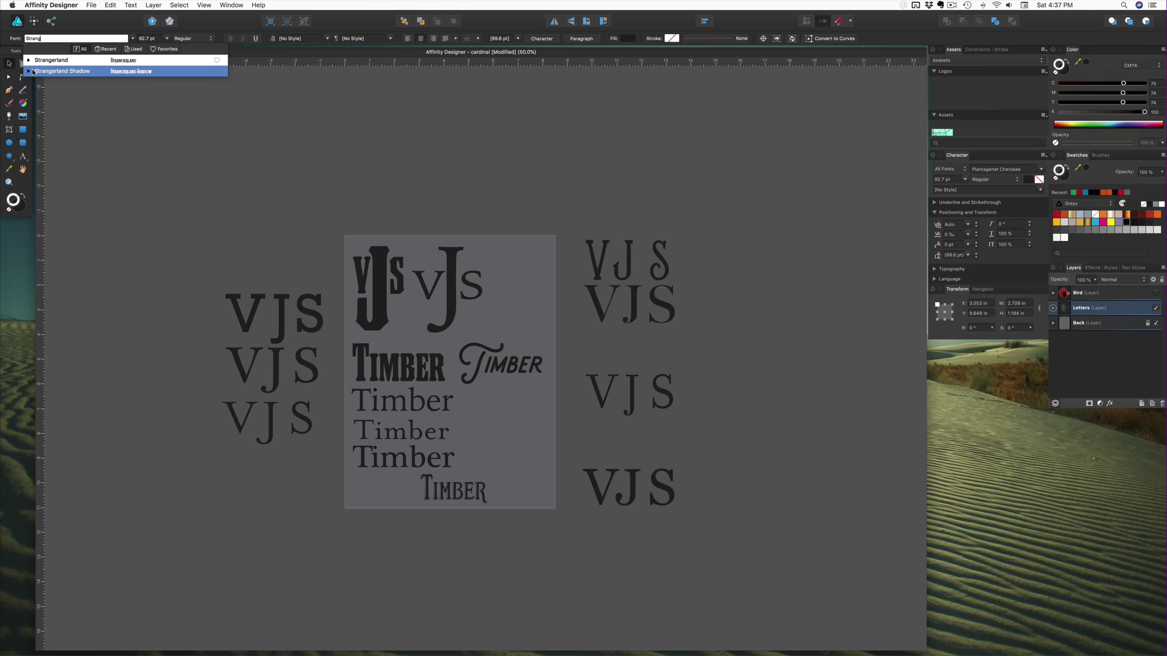
left_click(36, 72)
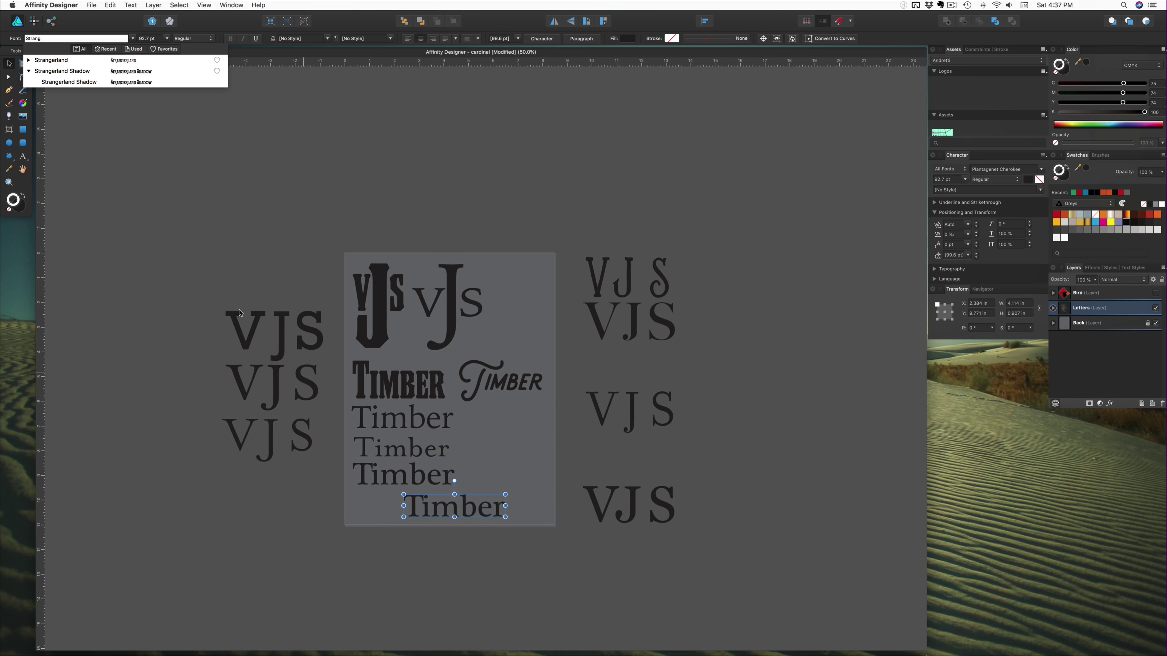
left_click(82, 84)
left_click_drag(467, 507, 512, 421)
Step: Duplicate the Strangerland Shadow Timber text, set the copy to Filosofia Regular and align it beside the Iowan Old Style wordmark
left_click(598, 422)
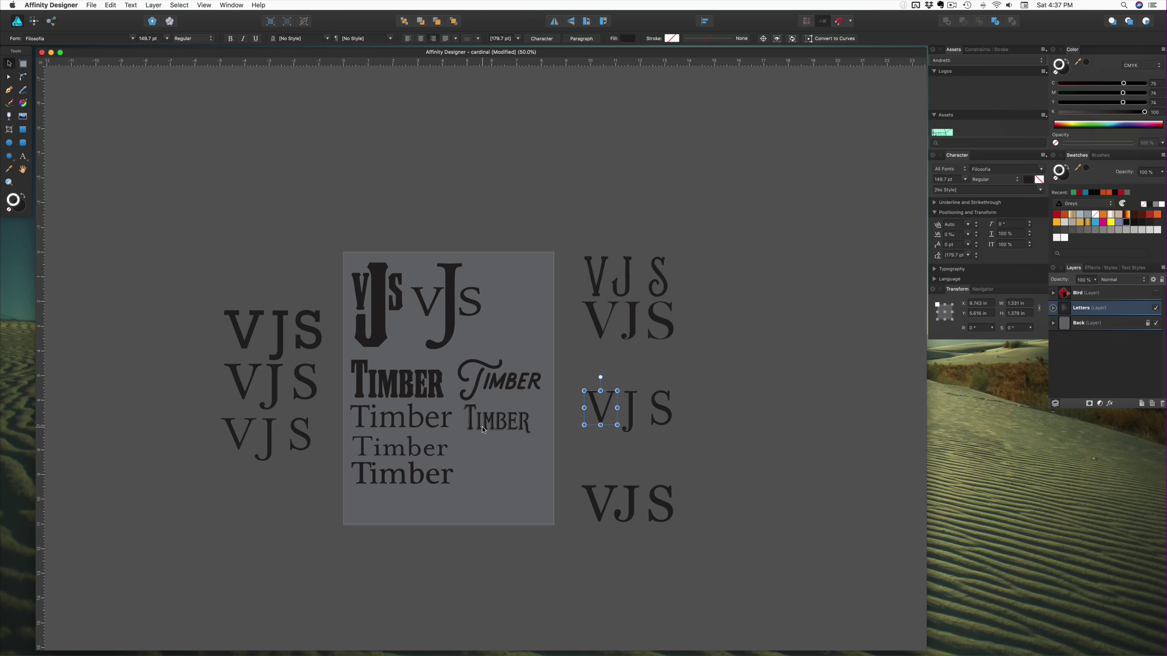
mouse_move(497, 432)
left_mouse_down()
mouse_move(492, 472)
mouse_move(503, 351)
mouse_move(502, 452)
left_mouse_up()
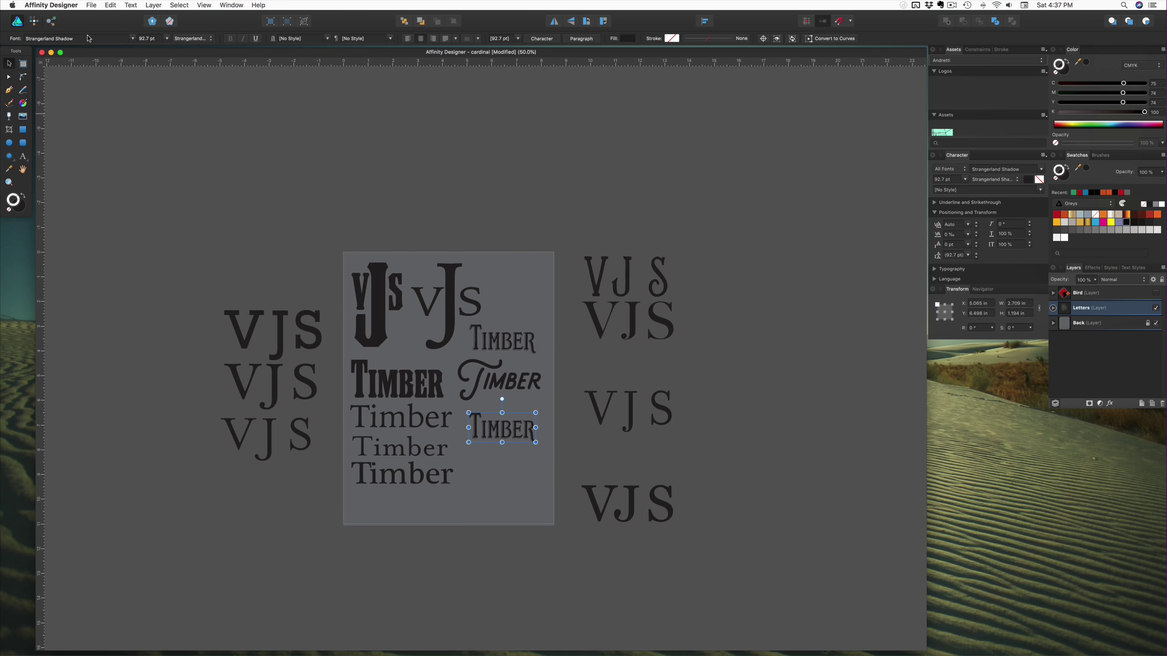
left_click(29, 37)
type("Fil")
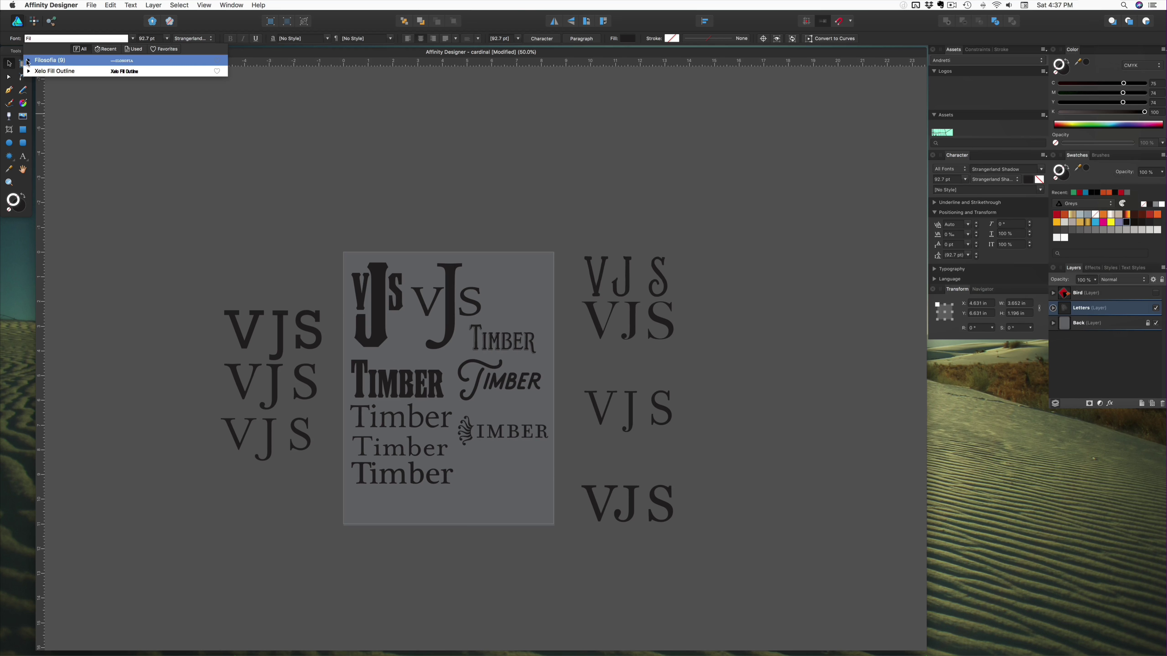
left_click(29, 60)
left_click(58, 113)
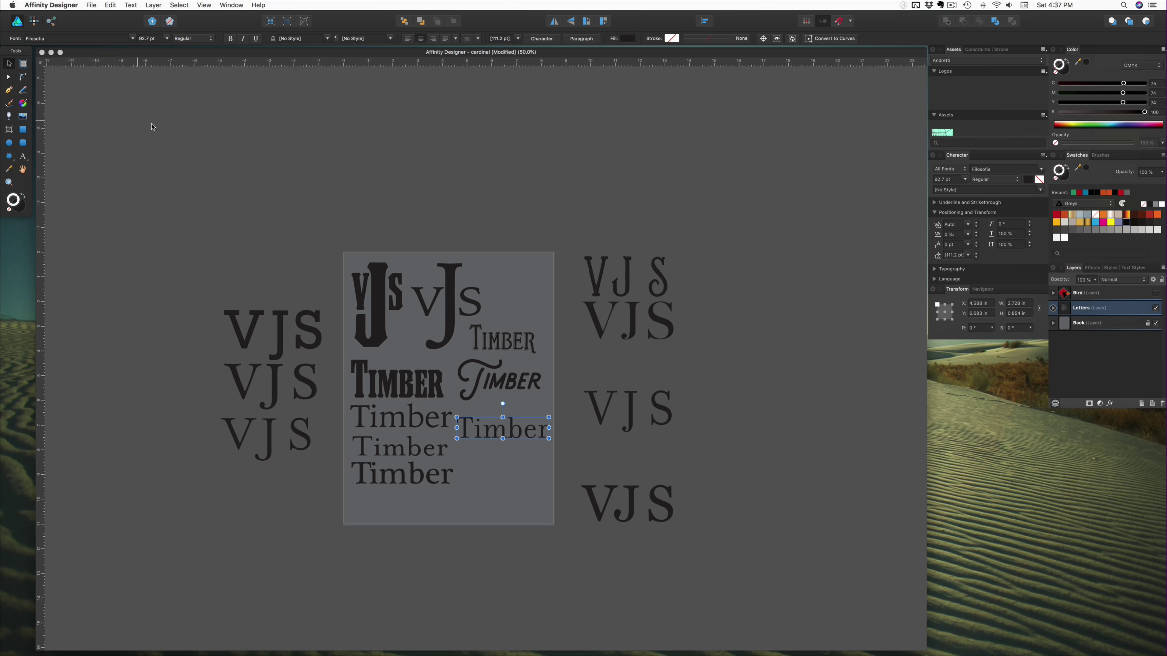
scroll(182, 136, "down", 2)
left_click_drag(486, 399, 487, 394)
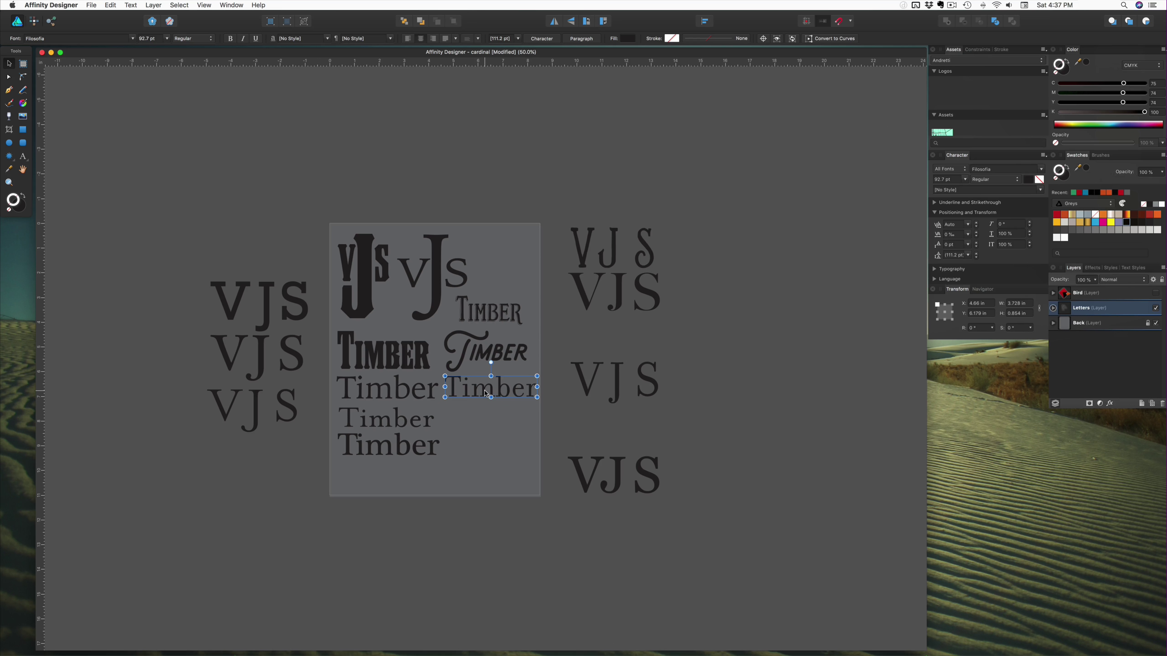
Step: Duplicate the Filosofia Timber text, set the copy to Rockwell and place it beneath the Plantagenet Cherokee wordmark
left_click(272, 321)
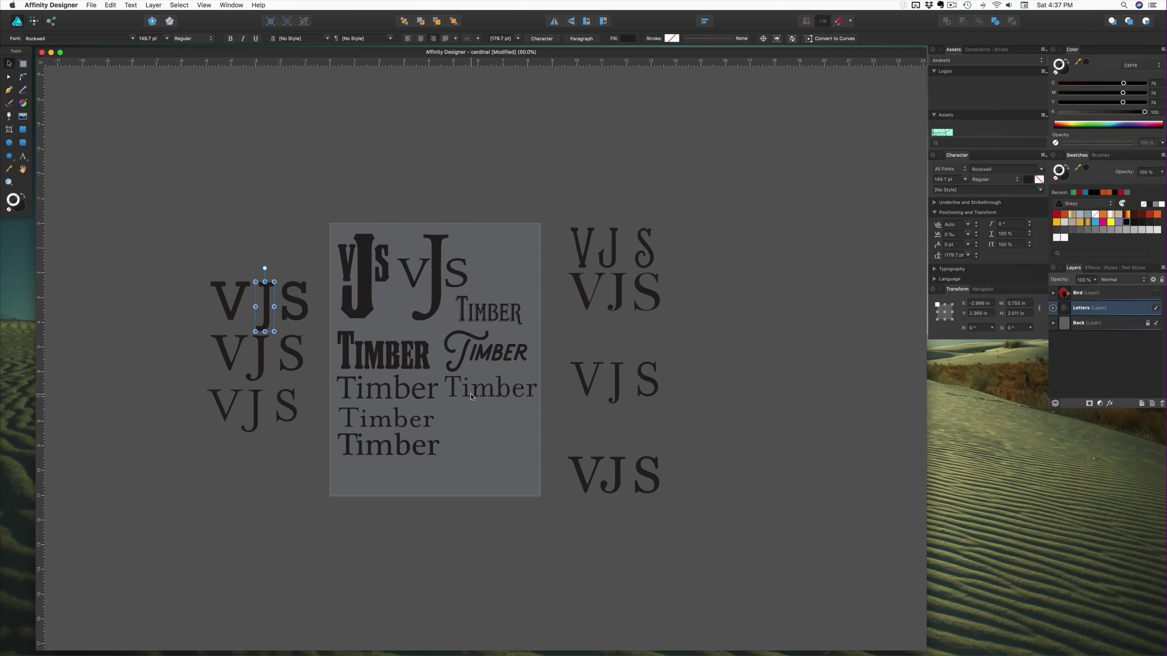
left_click_drag(472, 397, 473, 429)
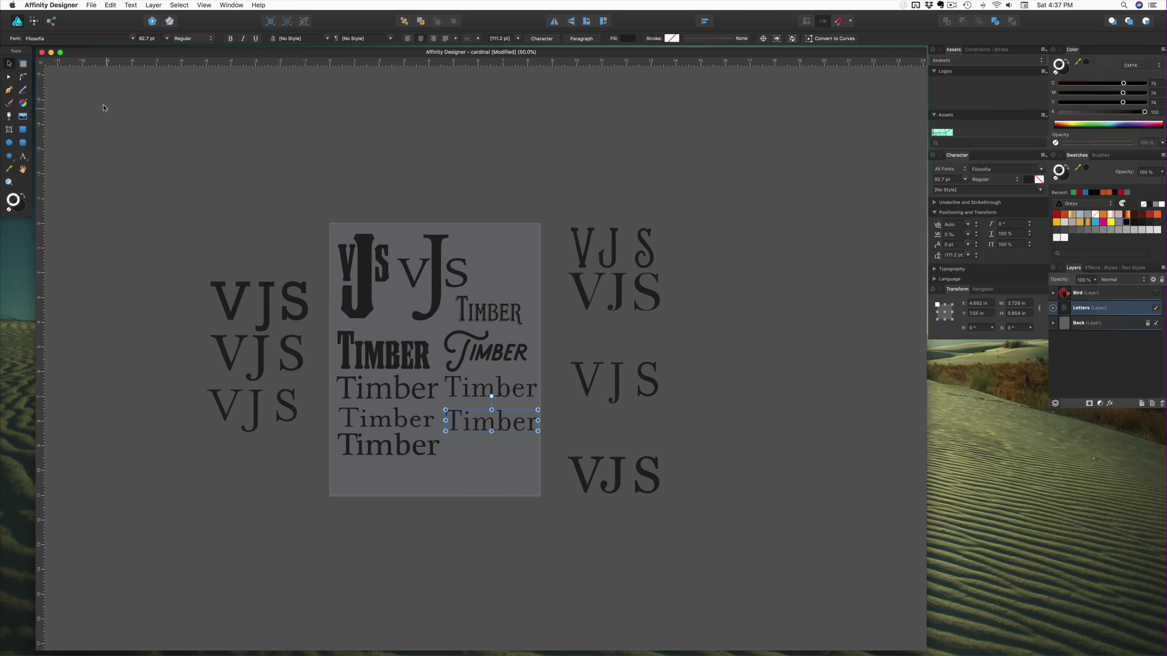
left_click(33, 36)
type("Roc")
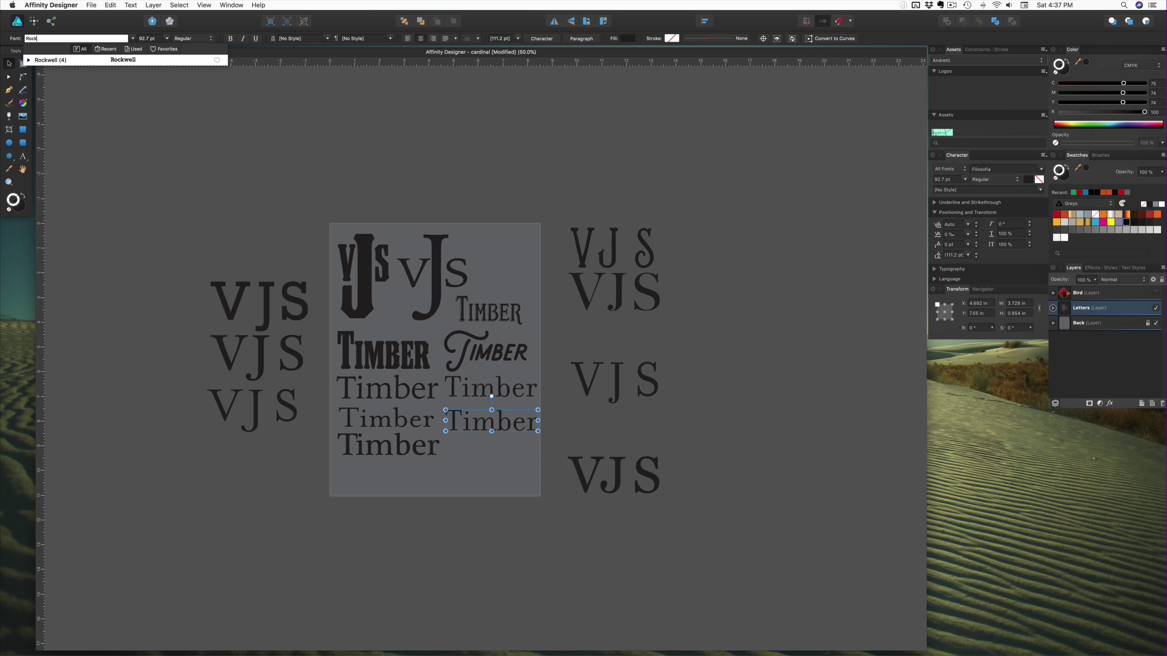
type("k")
left_click(49, 61)
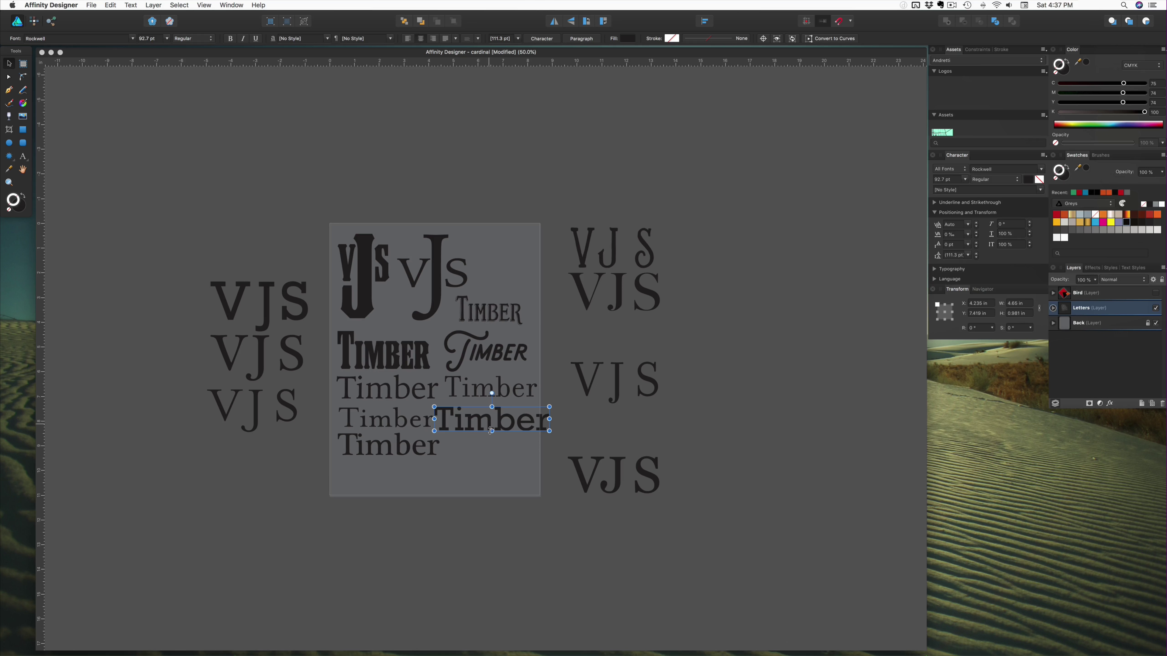
left_click_drag(492, 429, 373, 504)
key("super+z")
Step: Set a duplicate of the Rockwell Timber text to Big Caslon and place it directly beneath the Filosofia wordmark
mouse_move(467, 430)
left_mouse_down()
mouse_move(363, 481)
mouse_move(484, 438)
left_mouse_up()
left_click(594, 384)
left_click(592, 308)
left_click(490, 438)
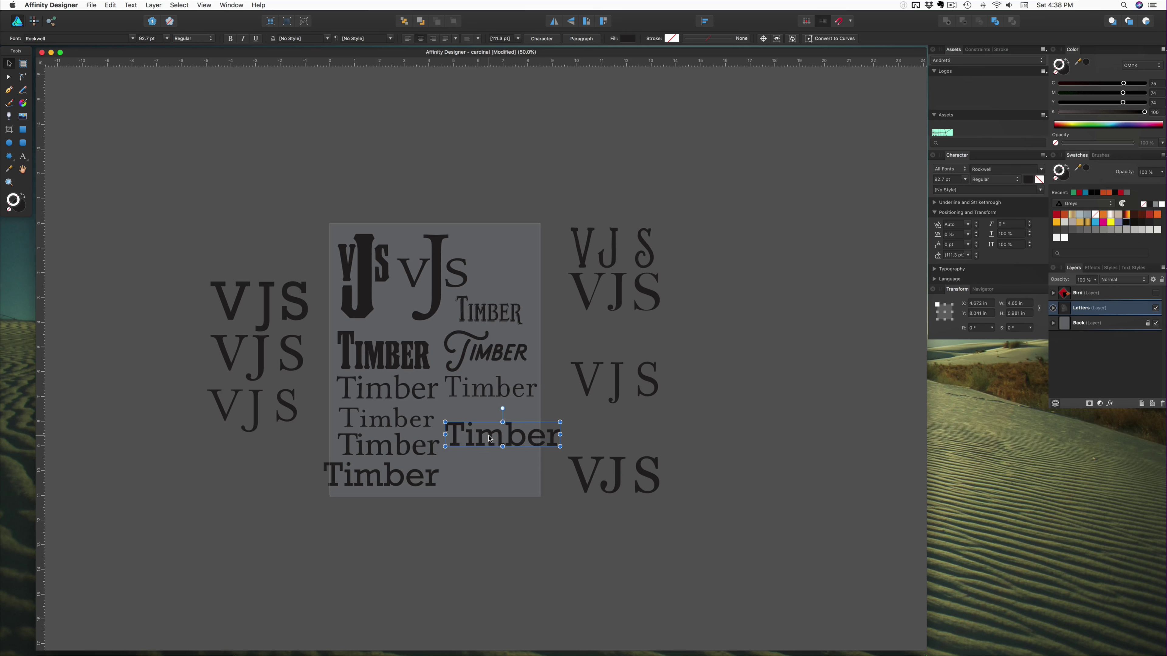
left_click(52, 39)
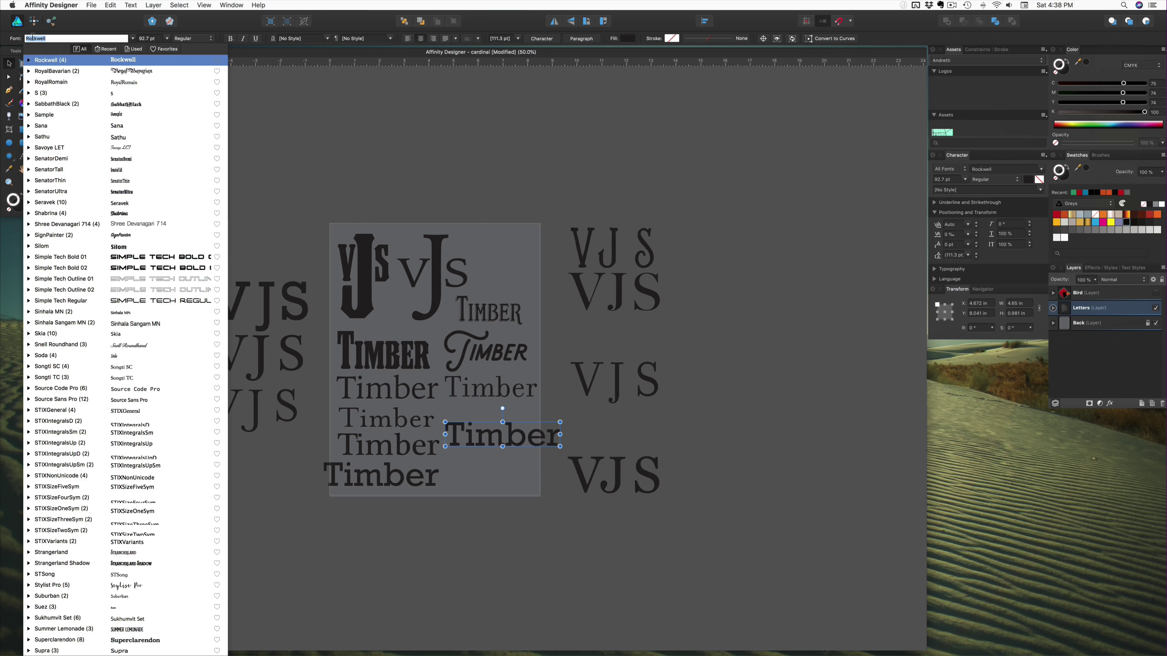
type("Big")
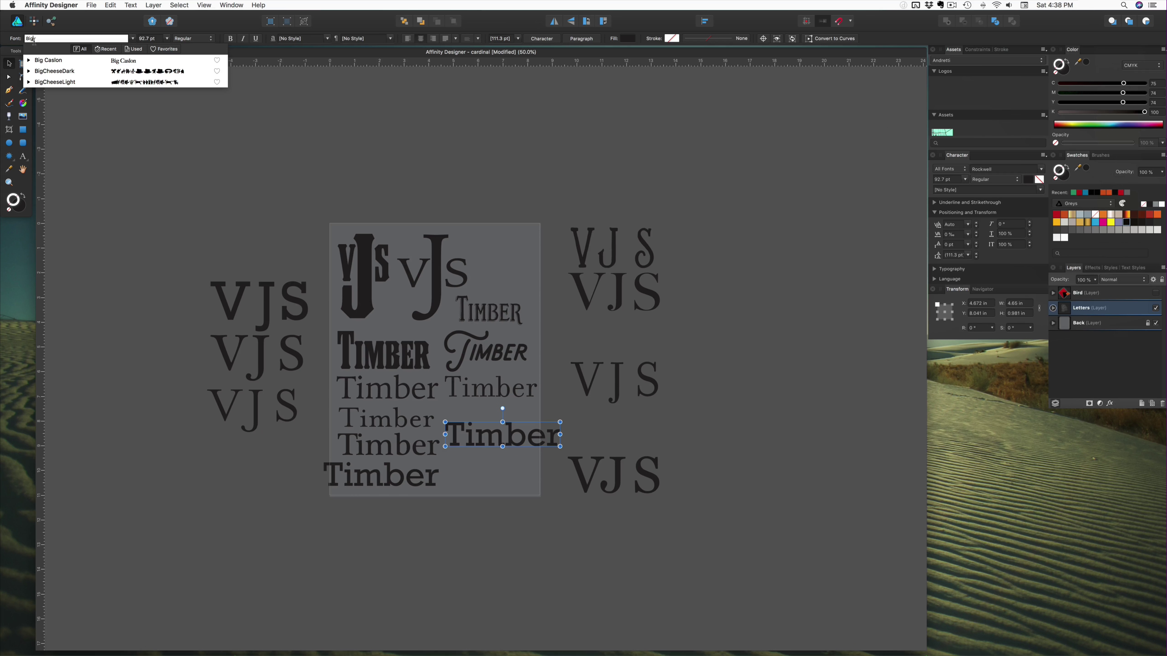
left_click(60, 63)
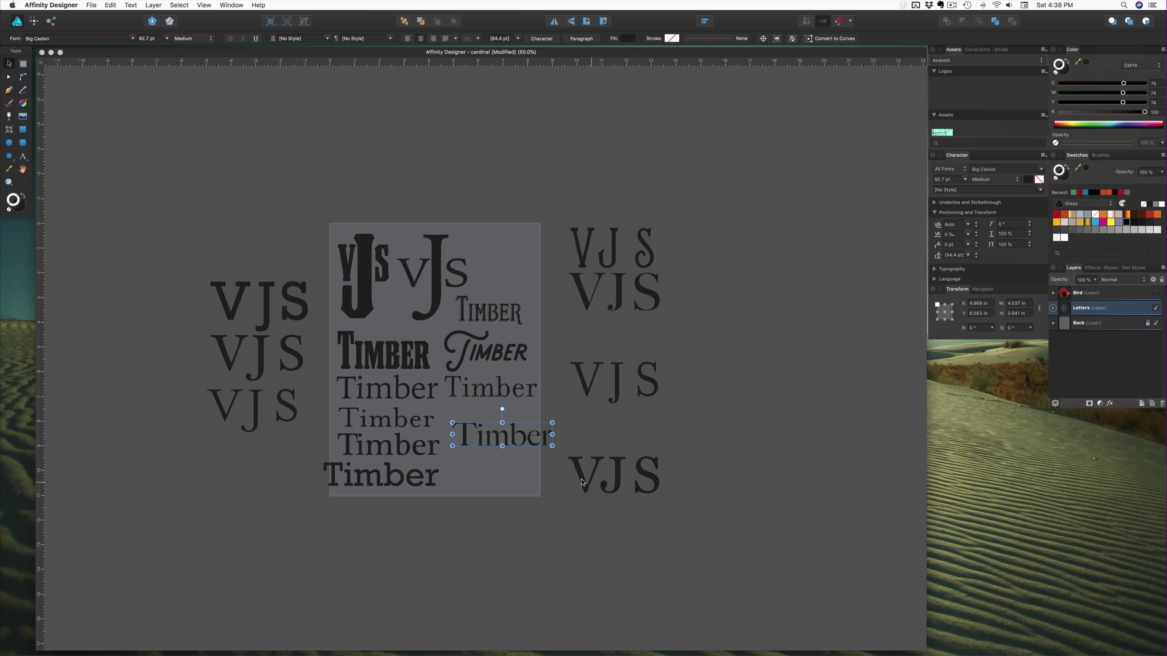
left_click_drag(500, 443, 493, 424)
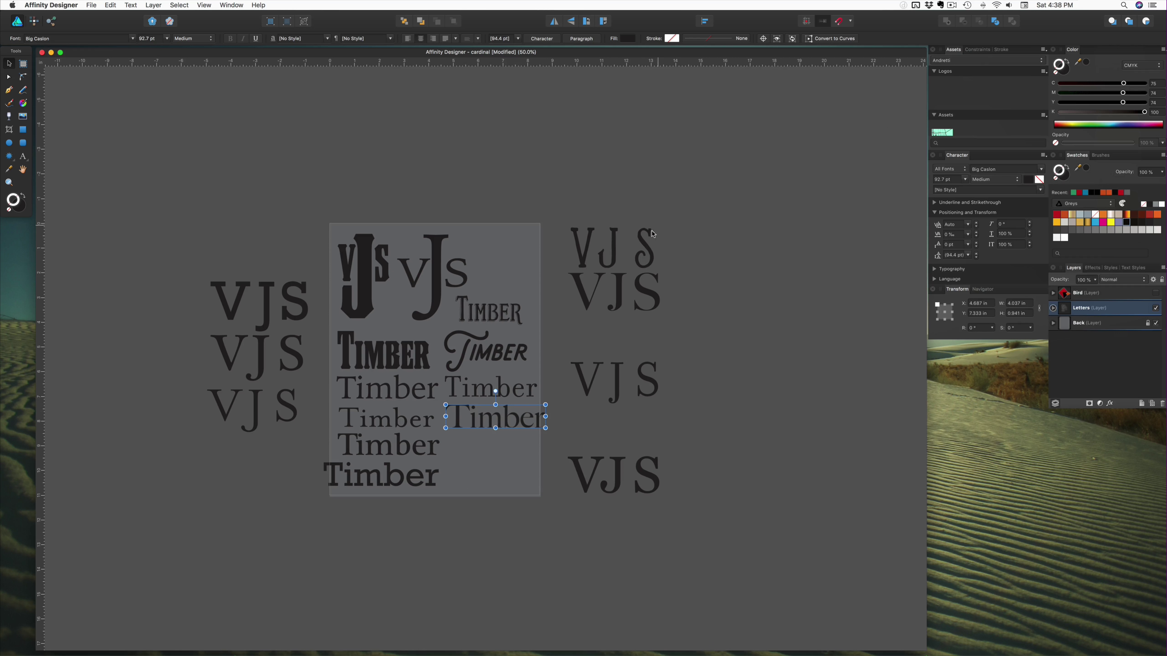
left_click(630, 468)
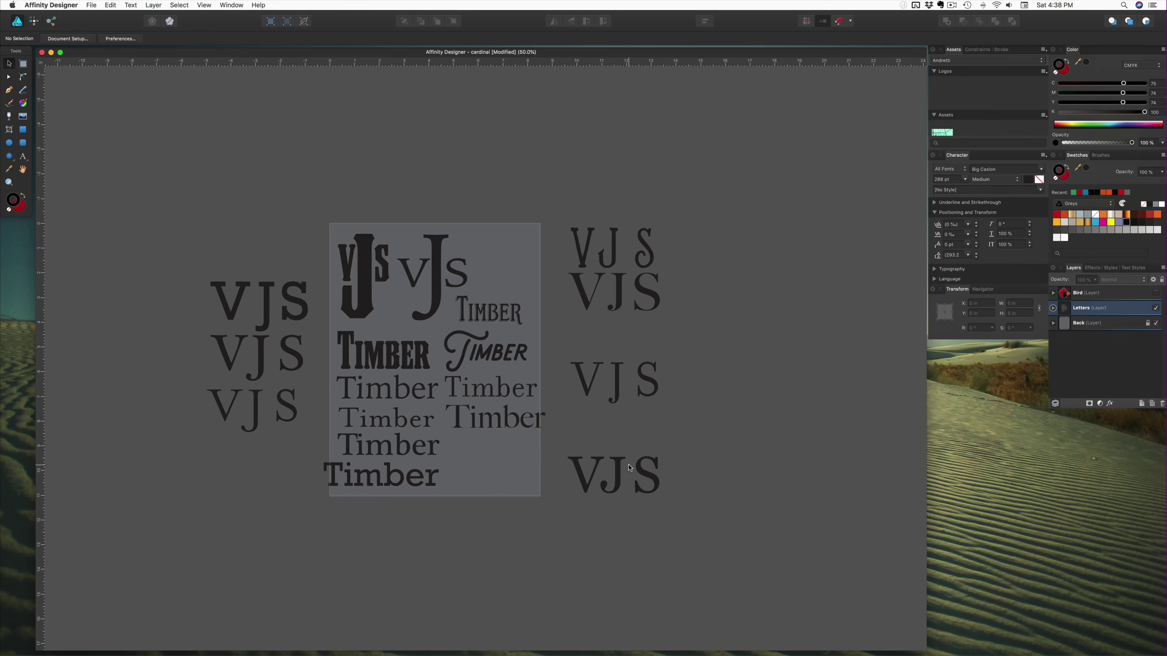
Step: Duplicate the Big Caslon Timber text directly beneath itself and set the copy to Georgia
left_click(626, 469)
left_click(499, 415)
left_click_drag(499, 418, 497, 452)
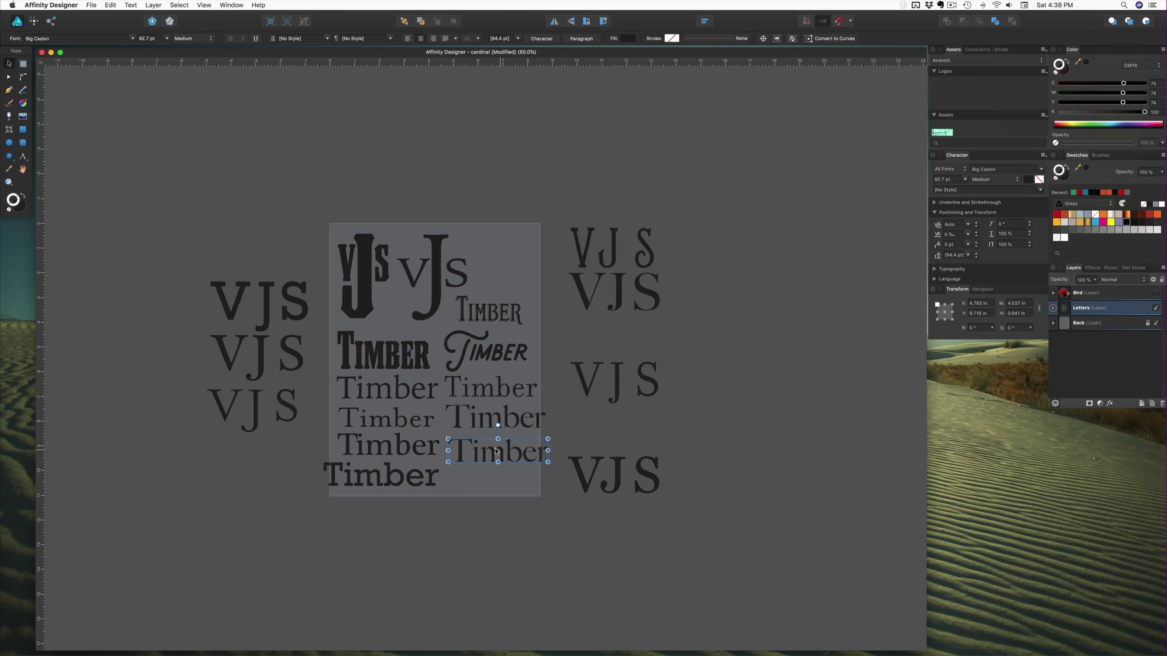
left_click(36, 38)
type("Geor")
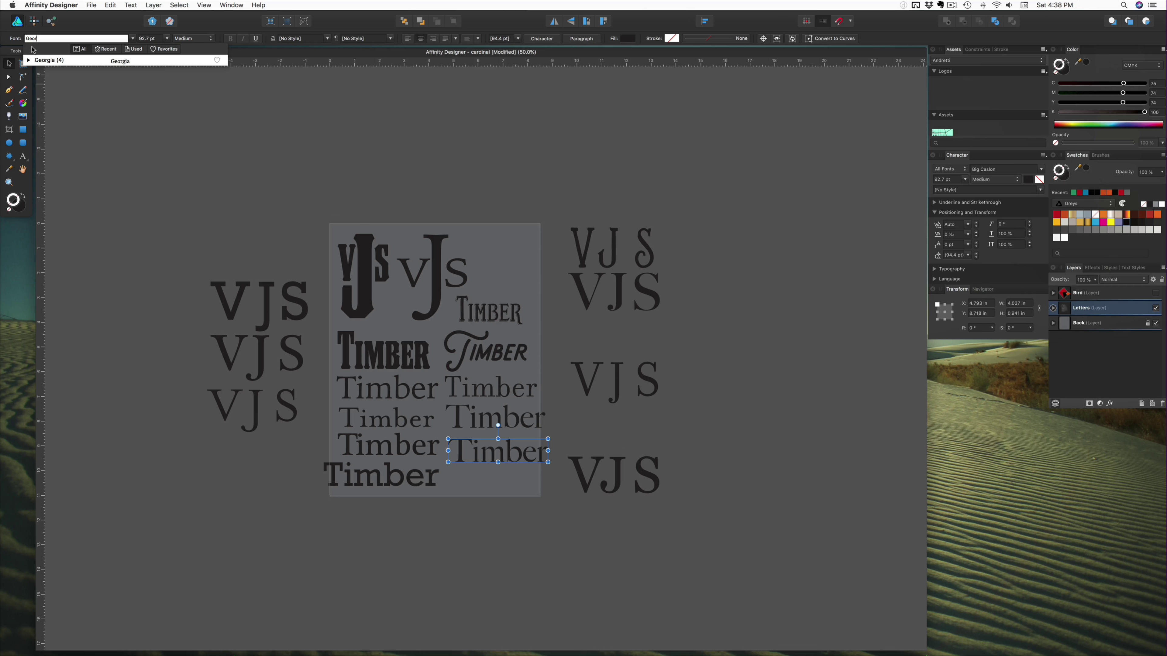
key("Return")
left_click(186, 248)
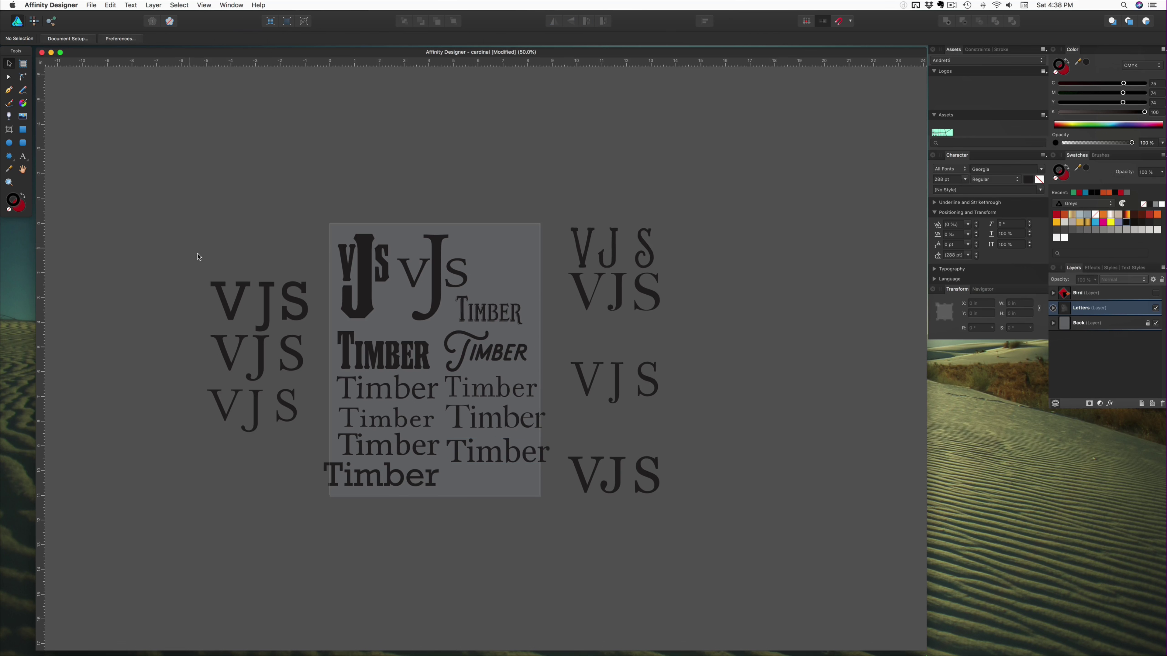
left_click(243, 303)
left_click(241, 337)
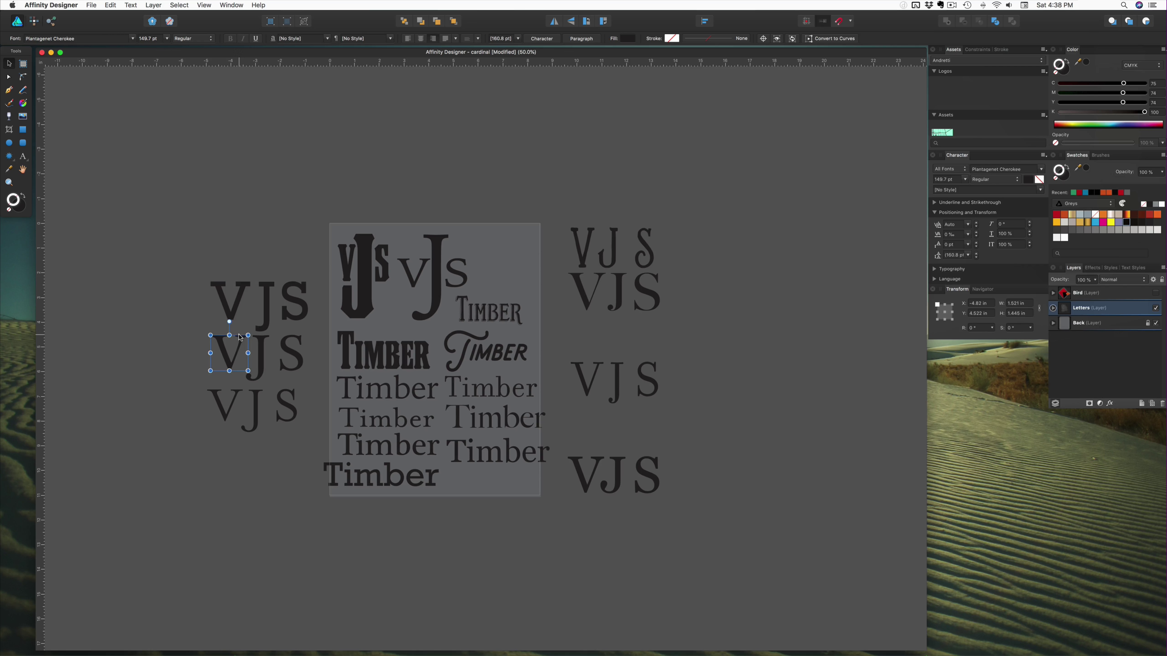
left_click(242, 377)
left_click(248, 394)
key("Escape")
Step: Move the two VJS monograms off the artboard and place the Council Timber wordmark at the artboard's upper left corner
left_click(431, 377)
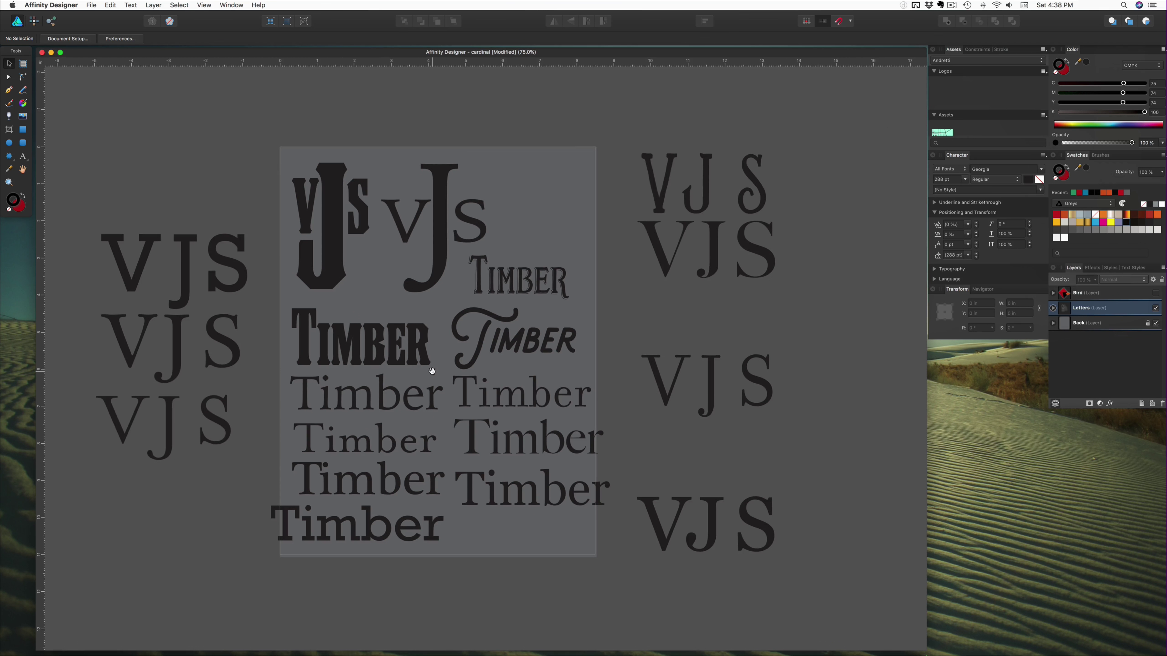
scroll(432, 372, "left", 2)
left_click_drag(309, 185, 287, 176)
left_click_drag(427, 354, 425, 209)
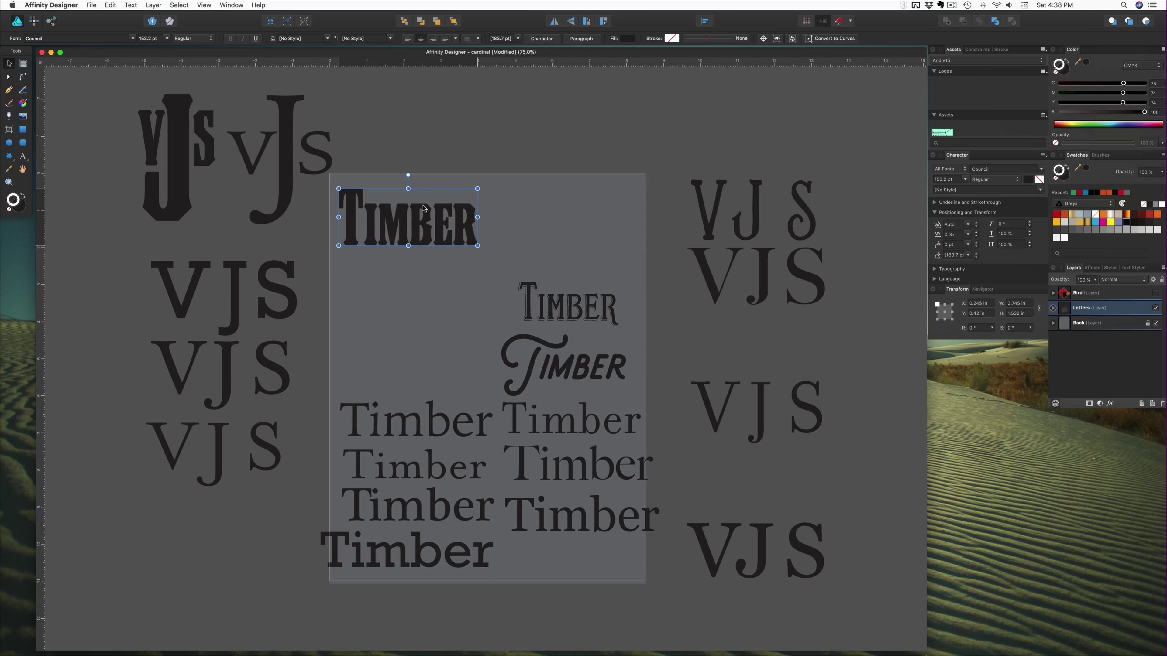
left_click(285, 193)
Step: Place the Iowan Old Style Timber beside the Council wordmark and shrink the Council text to about 134 pt
left_click(379, 415)
left_click_drag(381, 417, 532, 220)
left_click(461, 242)
left_click_drag(478, 246, 449, 233)
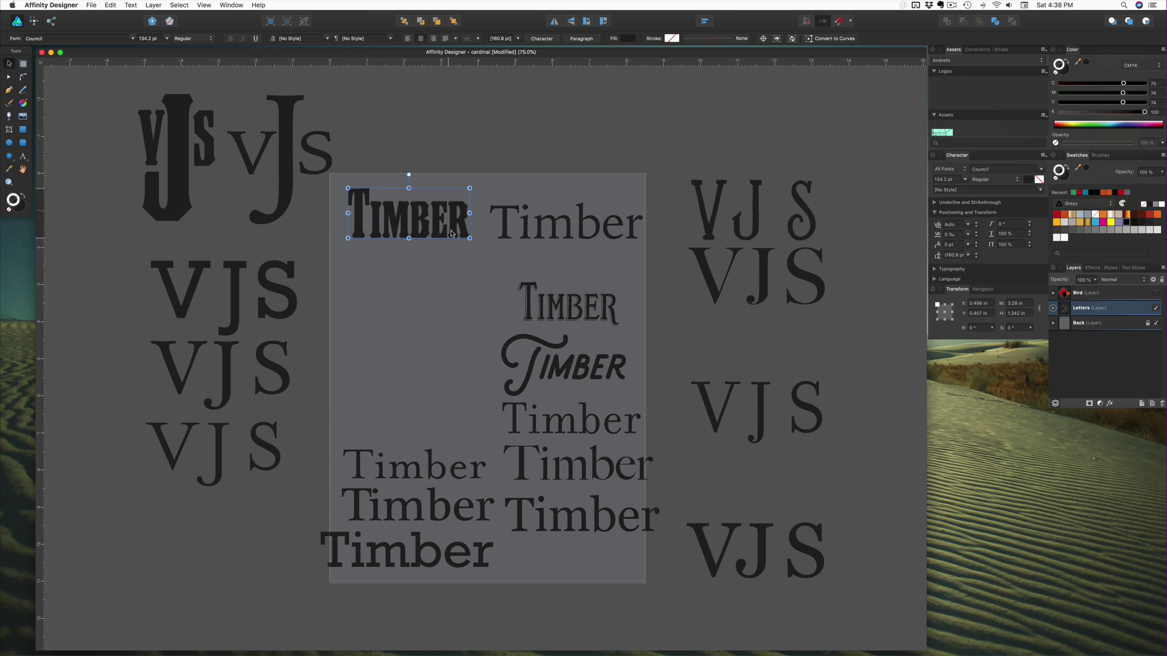
Step: Arrange the script and Strangerland Shadow wordmarks as a second row and move the Filosofia wordmark up beneath Strangerland Shadow
left_click_drag(535, 301, 533, 280)
left_click_drag(537, 350, 381, 272)
left_click_drag(531, 421, 527, 360)
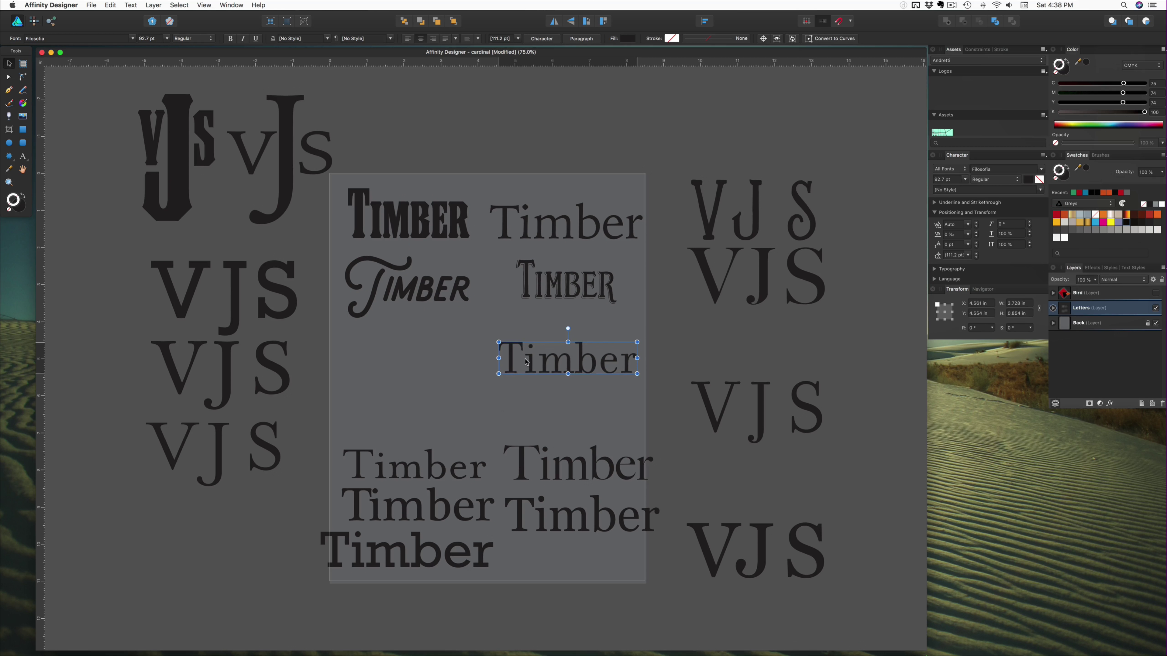
Step: Place MrsEaves Timber beside Filosofia and space the Plantagenet Cherokee, Big Caslon and Rockwell wordmarks in rows below
left_click(435, 418)
left_click(423, 477)
left_click_drag(424, 477, 418, 374)
left_click_drag(422, 524, 410, 465)
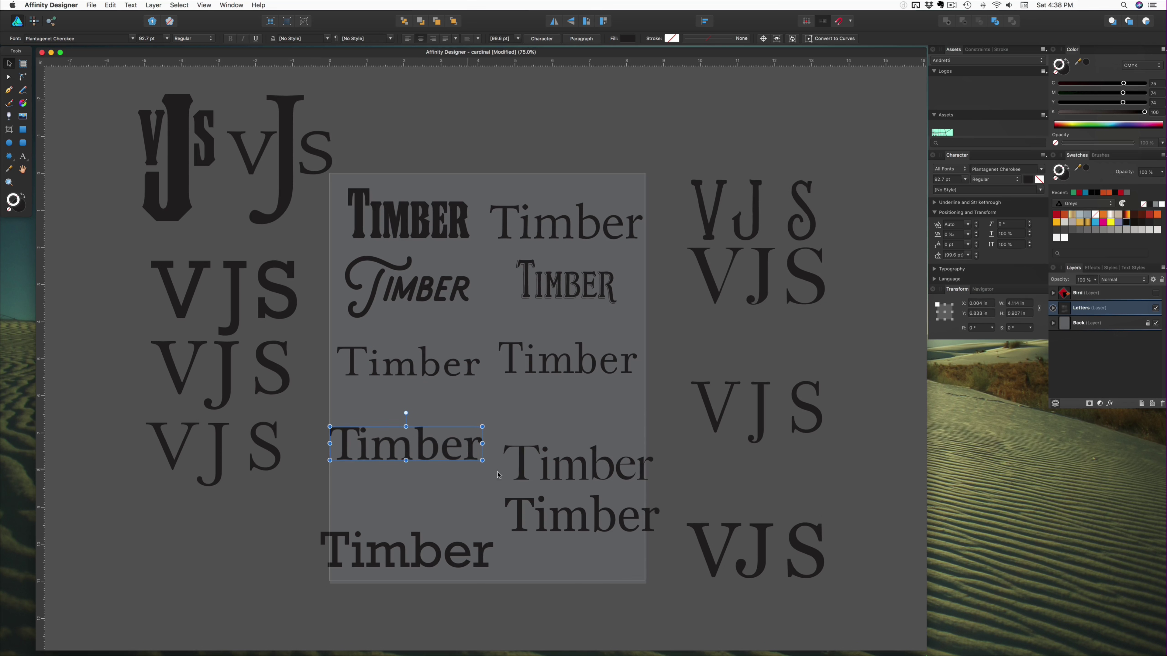
left_click_drag(565, 474, 556, 447)
left_click_drag(455, 561, 450, 525)
left_click(473, 556)
Step: Delete the Big Caslon Timber wordmark and the second VJS letter set to the right of the artboard
left_click(522, 453)
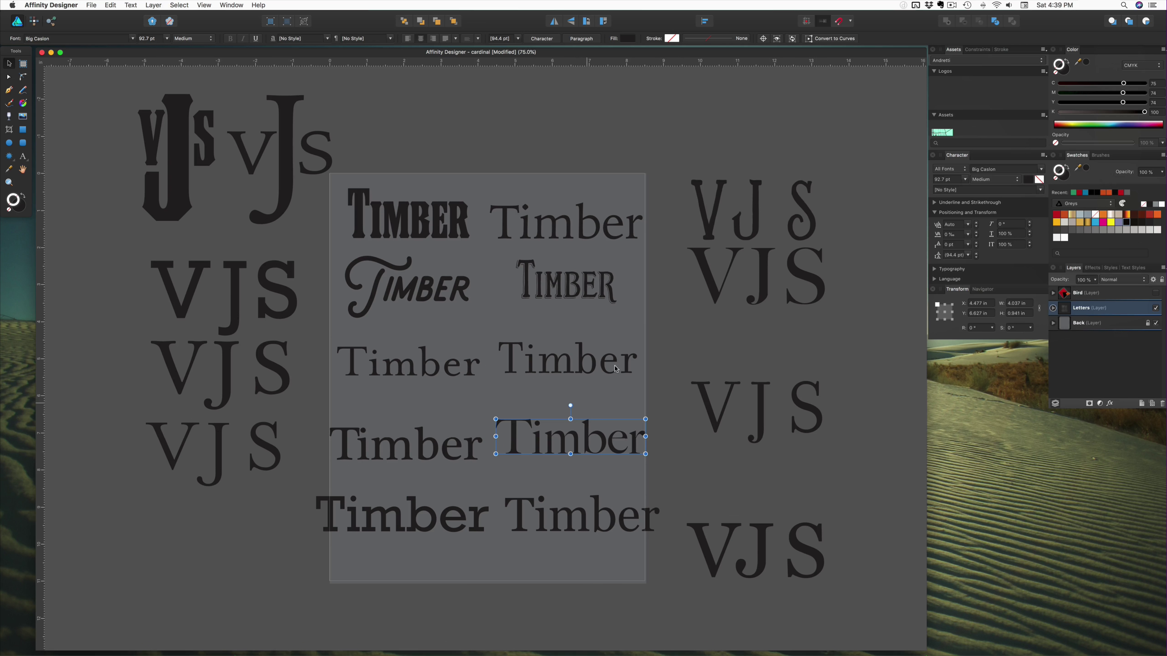
left_click(721, 279)
left_click(770, 324)
left_click_drag(826, 340, 701, 249)
key("Delete")
left_click(586, 431)
key("Delete")
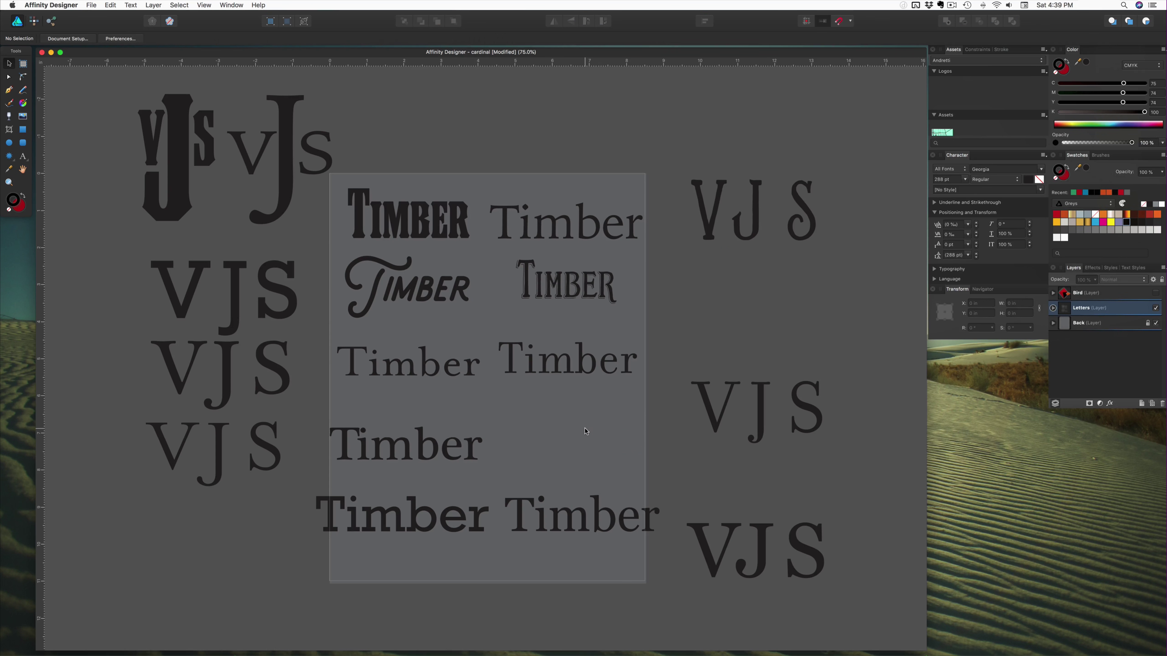
Step: Align the Georgia wordmark beside Plantagenet Cherokee and centre the Rockwell wordmark near the artboard's lower edge
left_click_drag(578, 516, 574, 443)
left_click_drag(432, 541, 500, 579)
left_click(433, 446)
left_click(575, 444)
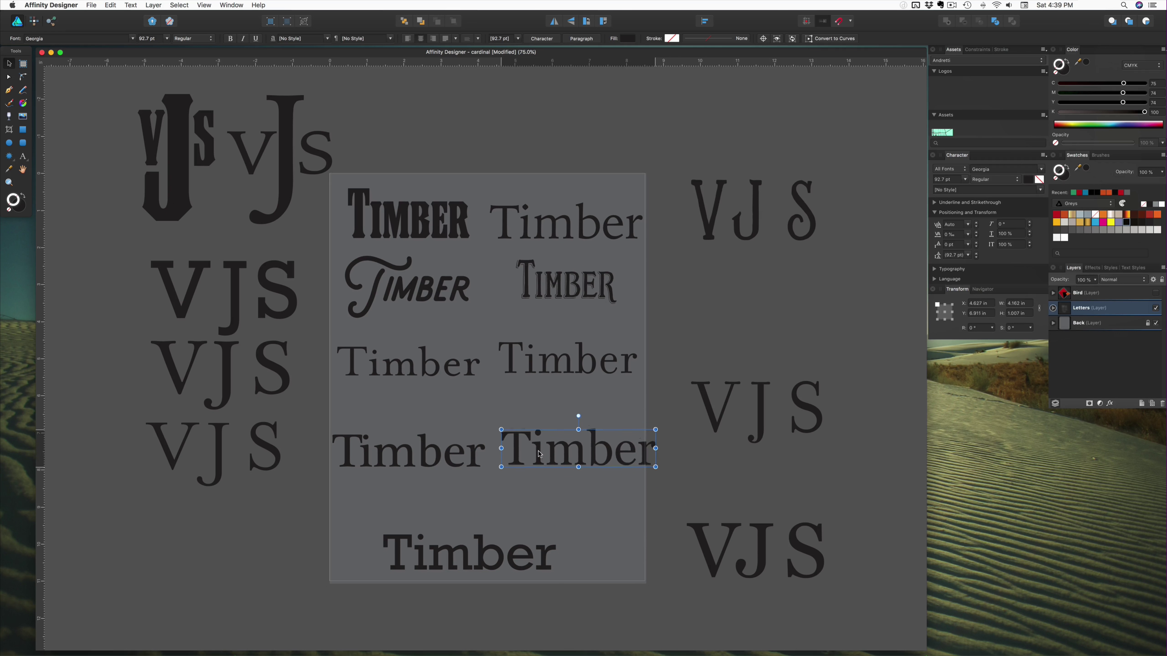
left_click_drag(574, 443, 568, 449)
left_click(526, 480)
Step: Stack the MrsEaves, Plantagenet Cherokee and Georgia wordmarks in one centred column above the Rockwell wordmark
key("z")
left_click(496, 448)
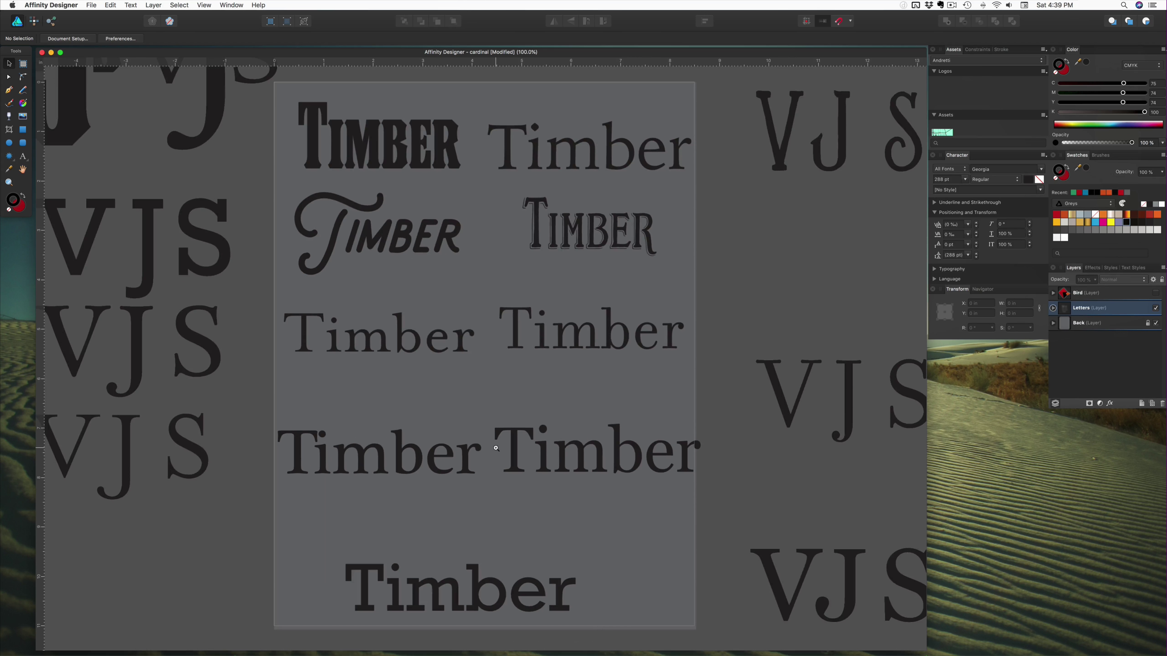
left_click(496, 448)
key("space")
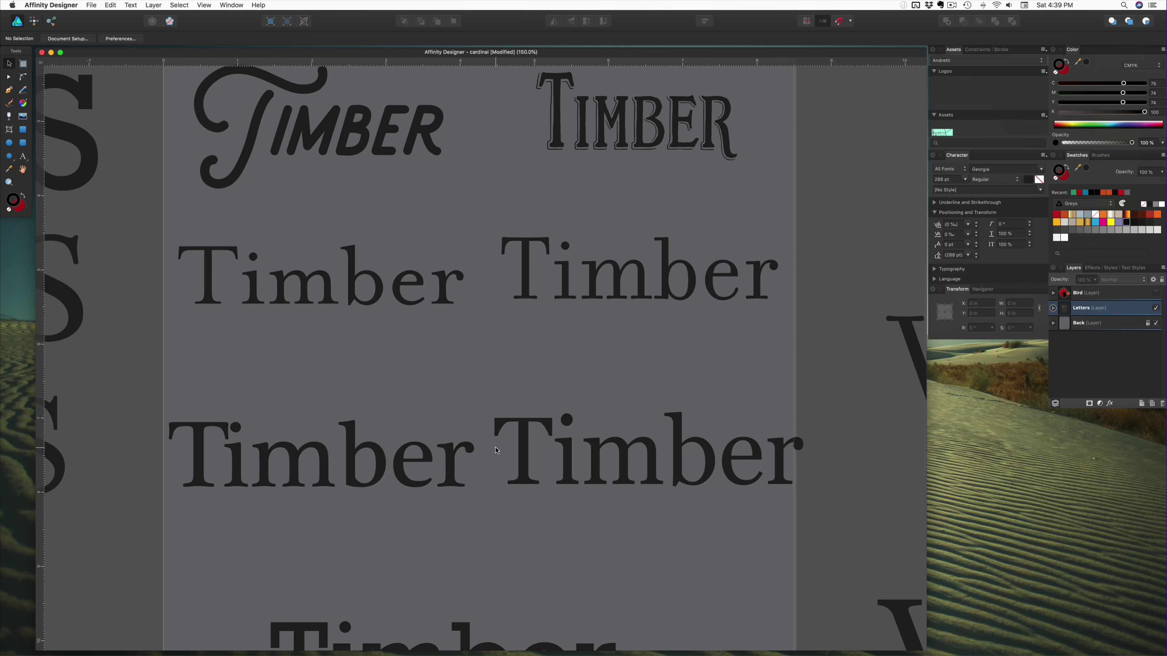
left_click(431, 464)
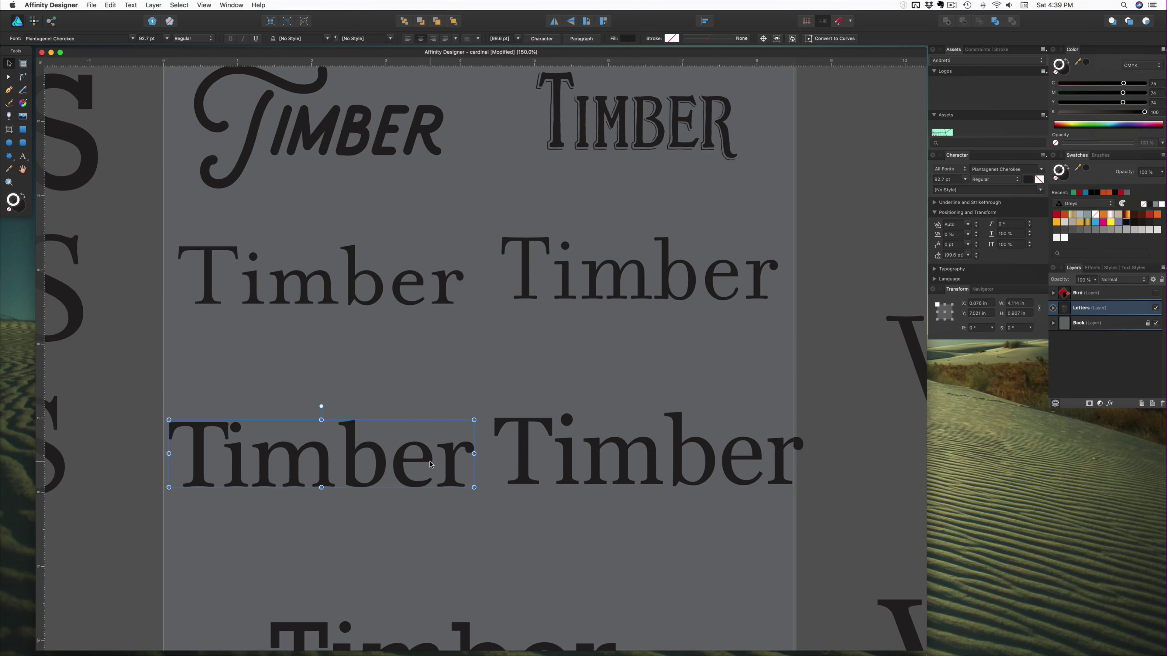
left_click(527, 463)
left_click_drag(527, 463, 459, 488)
left_click(340, 309)
left_click_drag(340, 308, 479, 390)
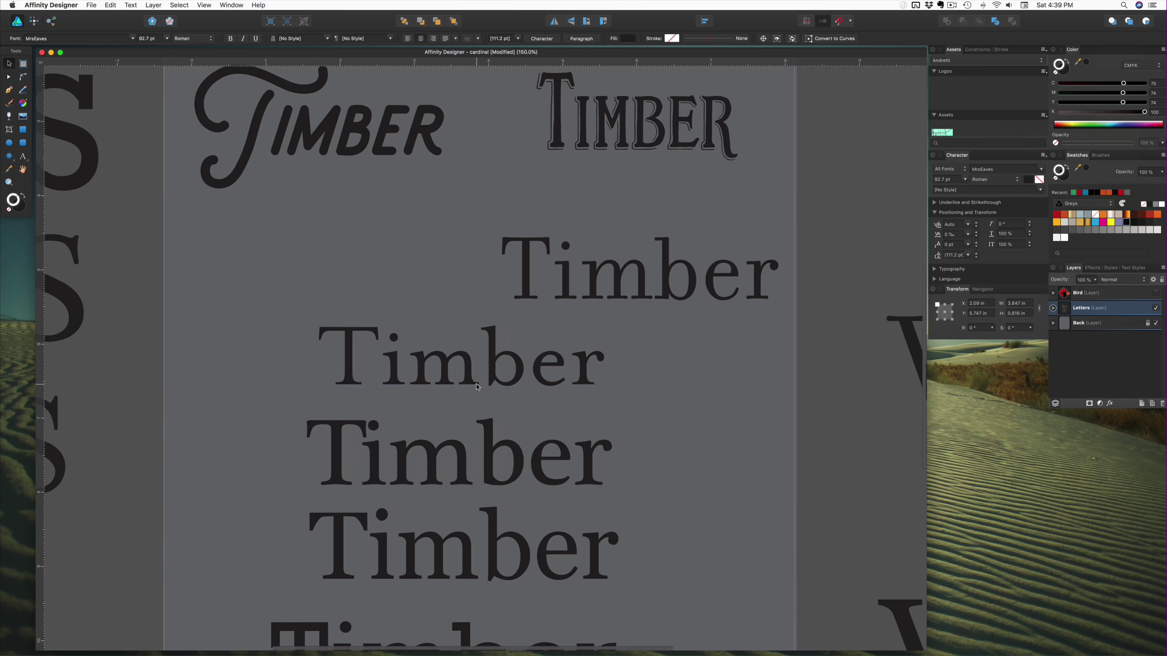
Step: Delete the lowest VJS letter set left of the artboard and the MrsEaves Timber wordmark
scroll(388, 408, "left", 5)
left_click(228, 438)
key("Delete")
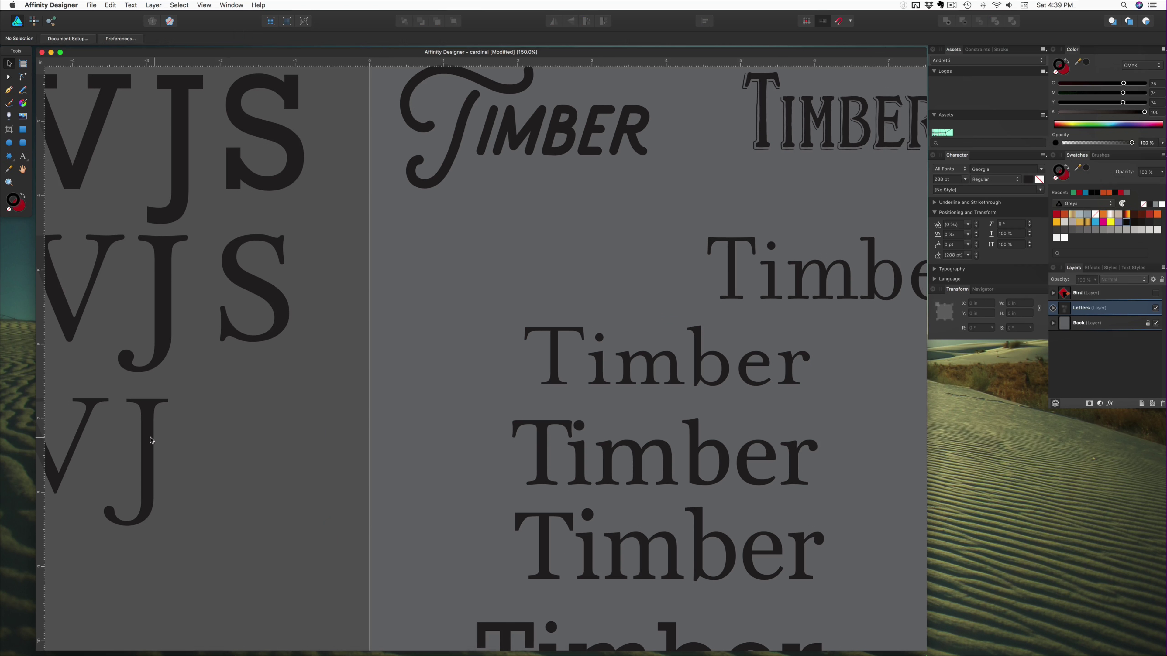
key("Delete")
key("Delete")
left_click(666, 363)
key("Delete")
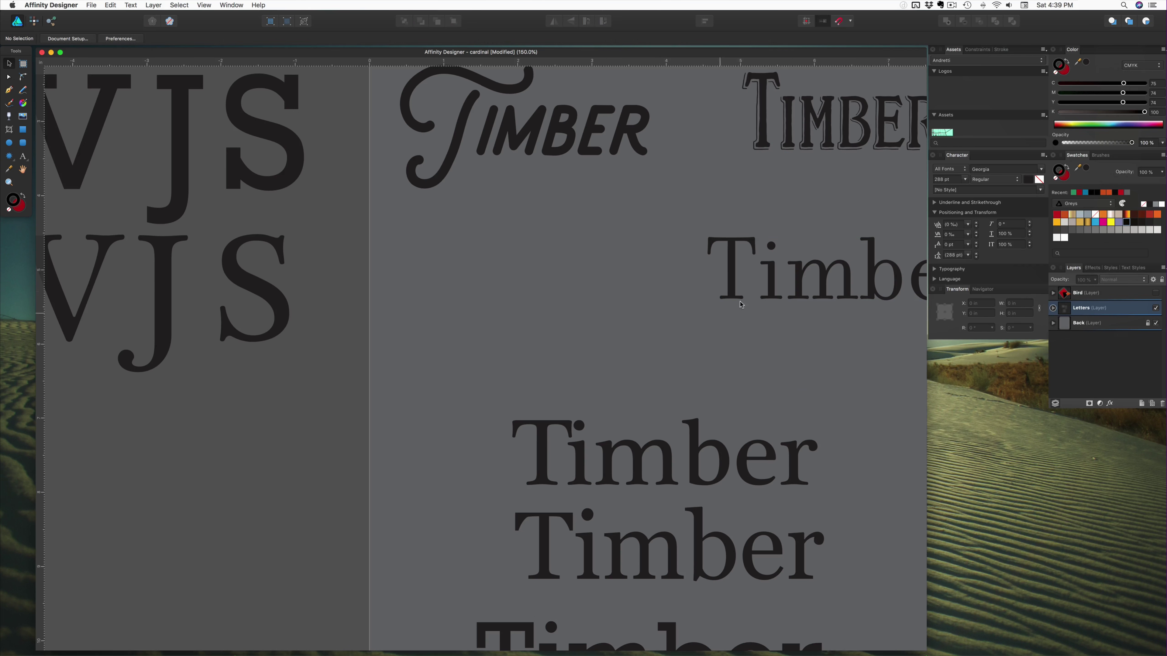
Step: Move the Filosofia Timber directly above the Plantagenet Cherokee wordmark and compare the letterforms up close
left_click(764, 294)
left_click_drag(764, 294, 470, 285)
left_click(489, 340)
left_click(547, 377)
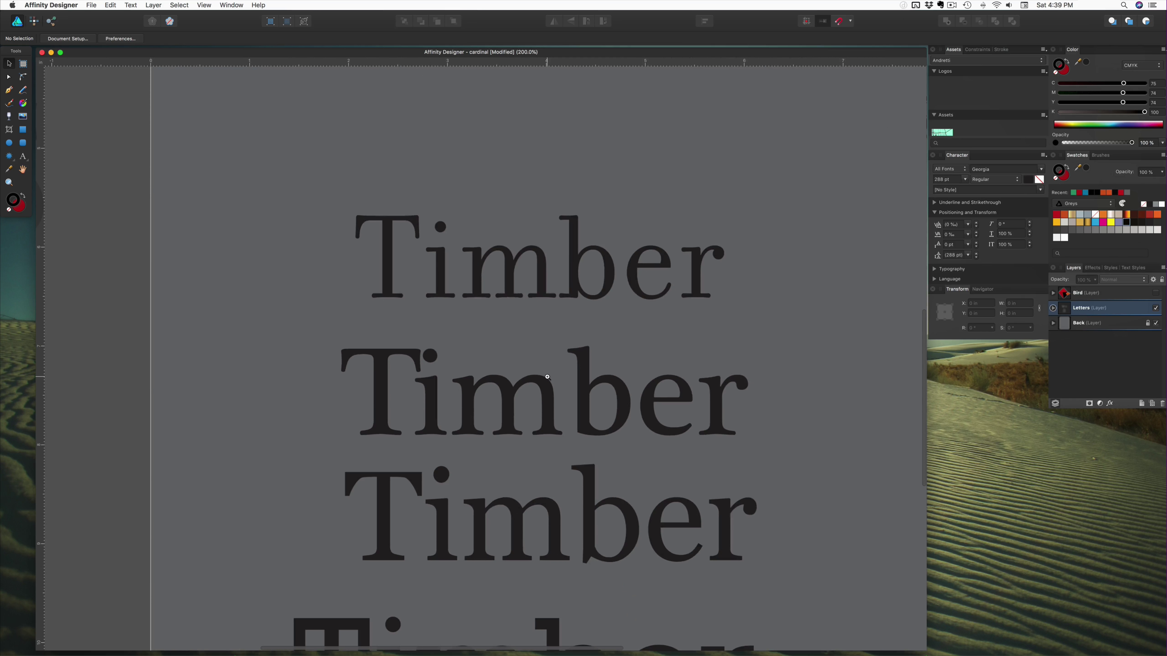
left_click_drag(548, 377, 501, 311)
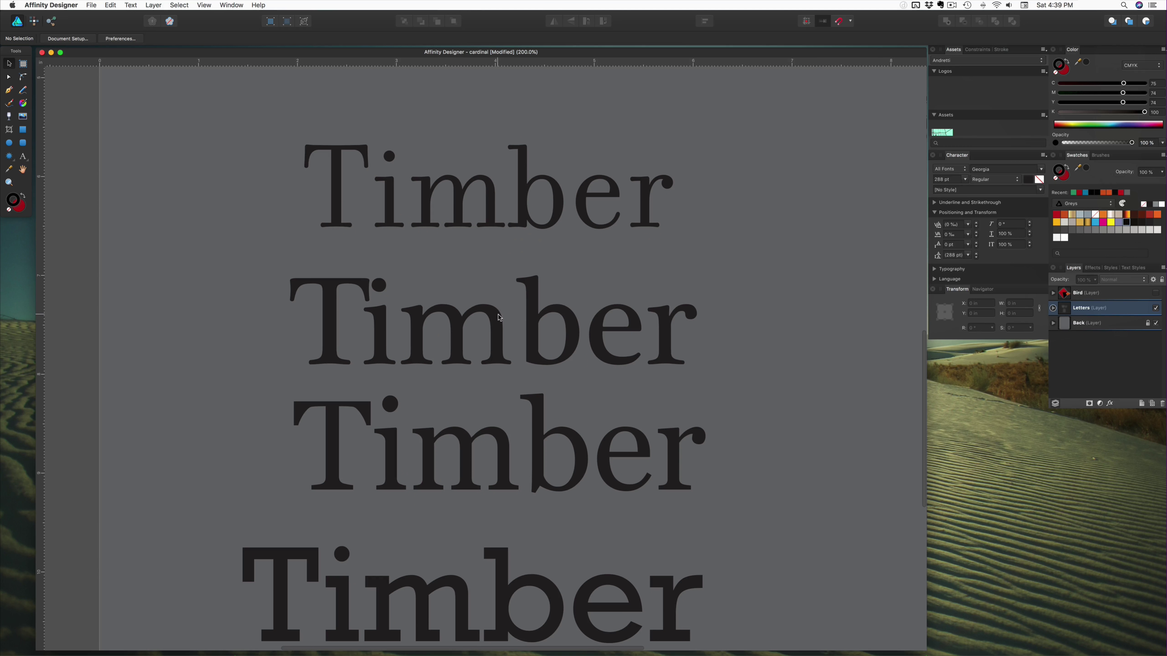
Step: Delete the Filosofia Timber wordmark and the middle VJS letter set to the right of the artboard
left_click(466, 216)
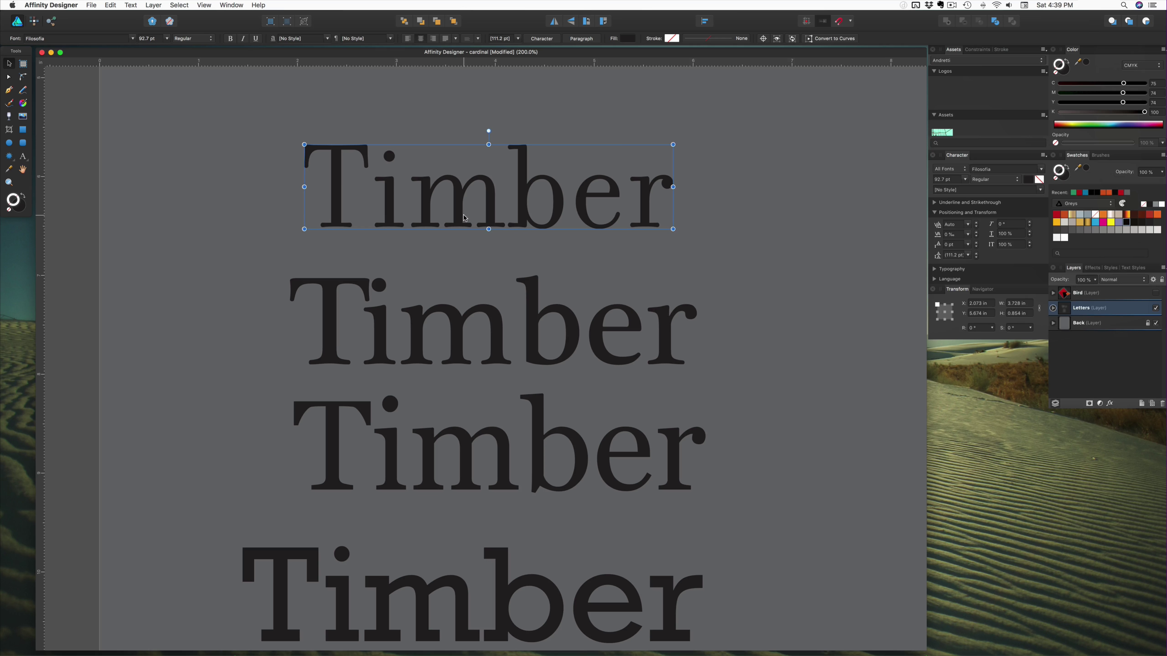
key("Delete")
scroll(467, 229, "down", 5)
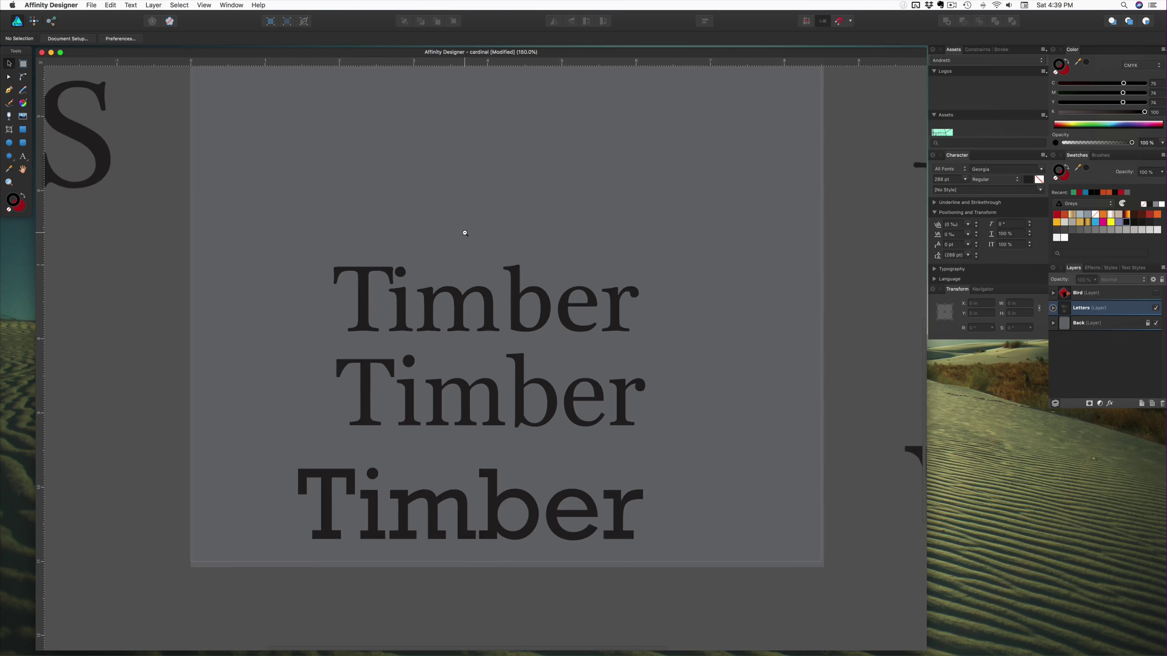
left_click_drag(465, 275, 460, 377)
left_click(783, 324)
key("Delete")
left_click(851, 322)
key("Delete")
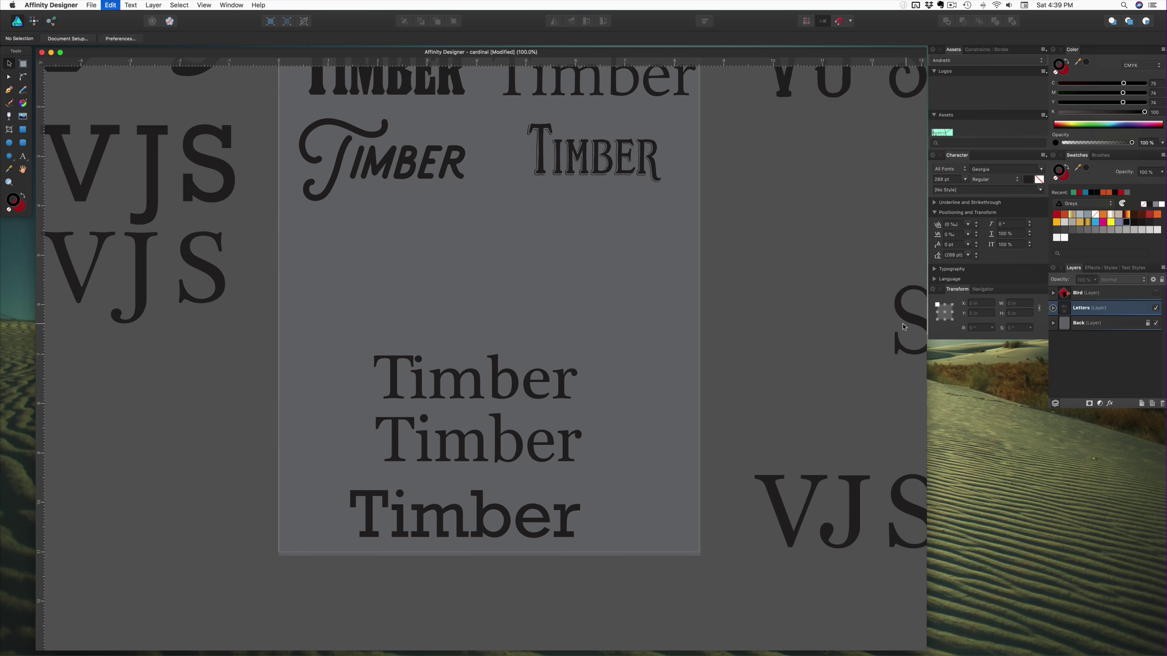
left_click(904, 326)
key("Delete")
Step: Move the Iowan Old Style wordmark above Plantagenet Cherokee and space the column of four Timber wordmarks evenly
left_click_drag(590, 69, 473, 262)
left_click_drag(474, 377, 474, 327)
left_click_drag(475, 436, 477, 389)
left_click_drag(440, 507, 455, 471)
left_click(368, 333)
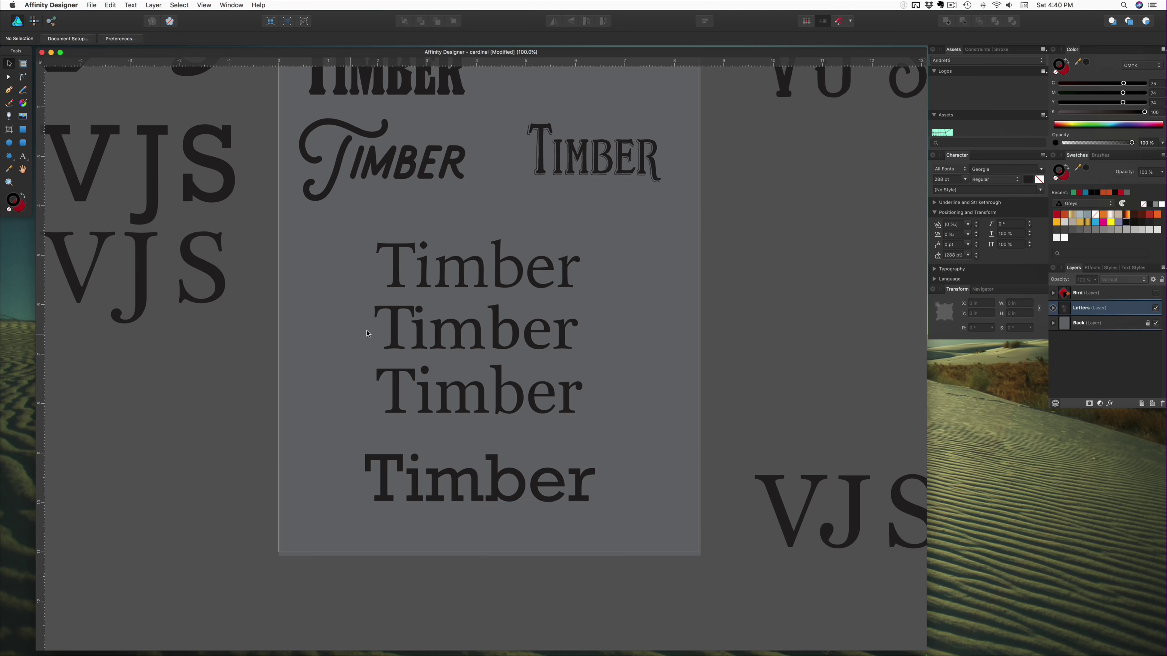
Step: Compare the stacked serif wordmarks up close and delete the Iowan Old Style Timber
key("z")
left_click(461, 308)
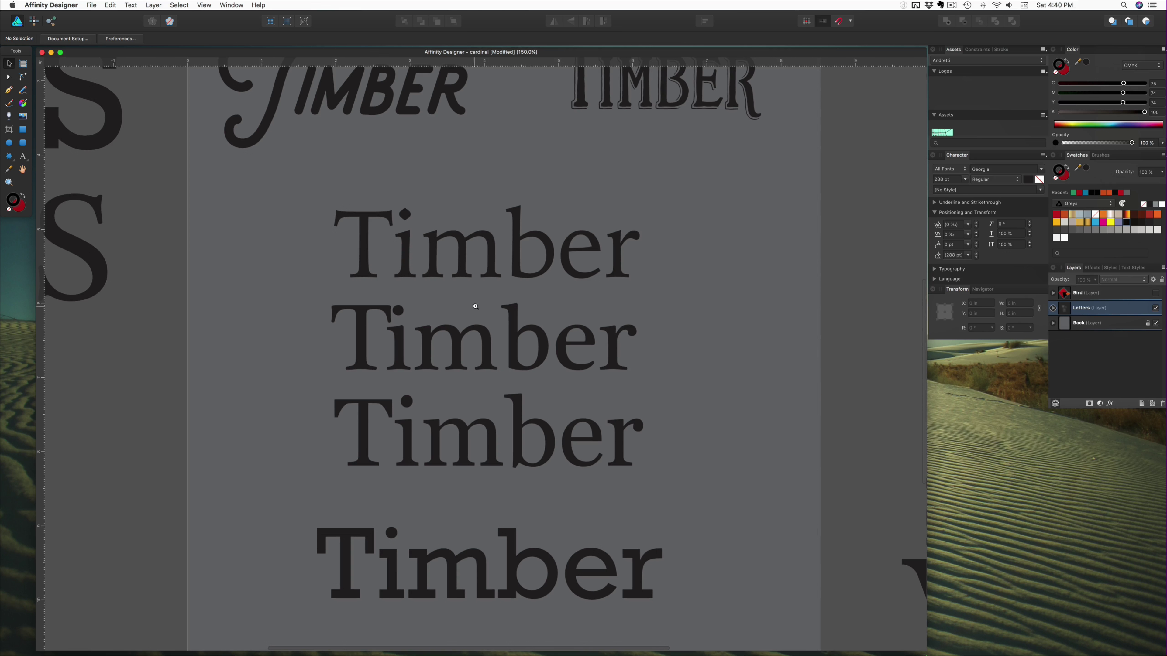
left_click(480, 273)
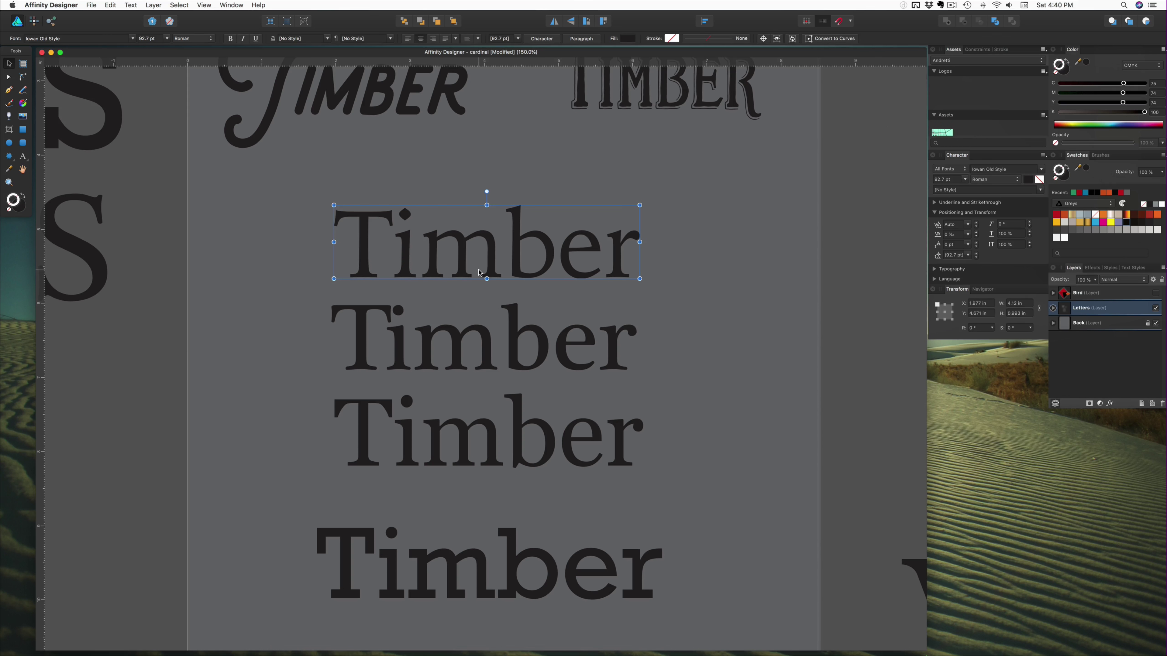
left_click(310, 342)
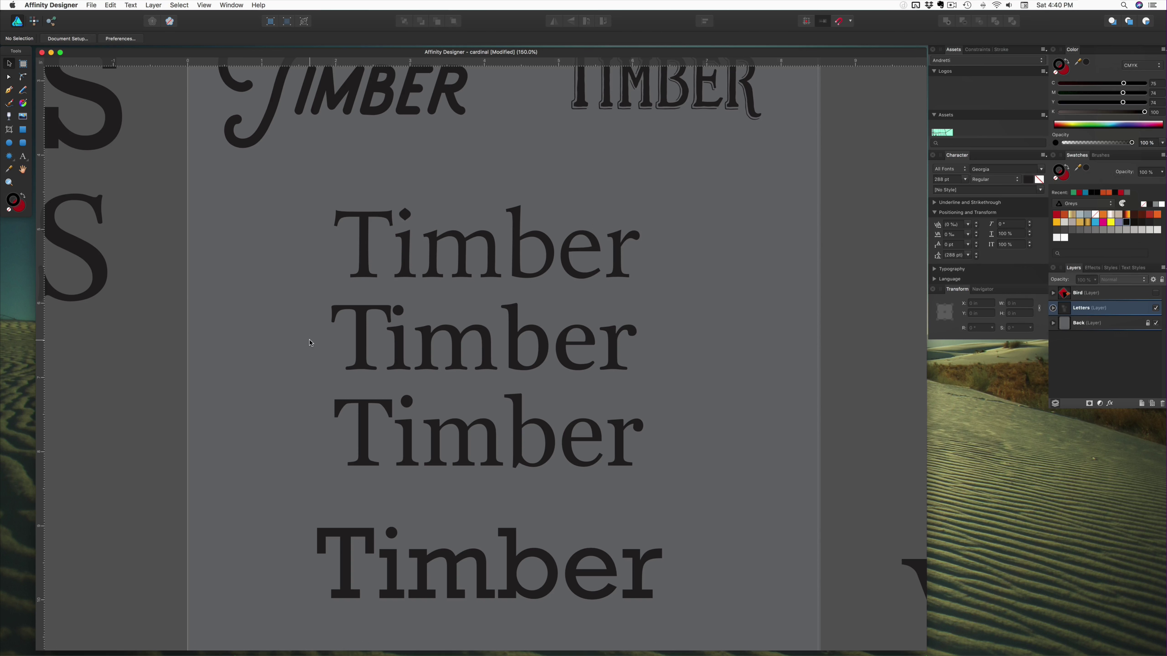
scroll(461, 307, "up", 5)
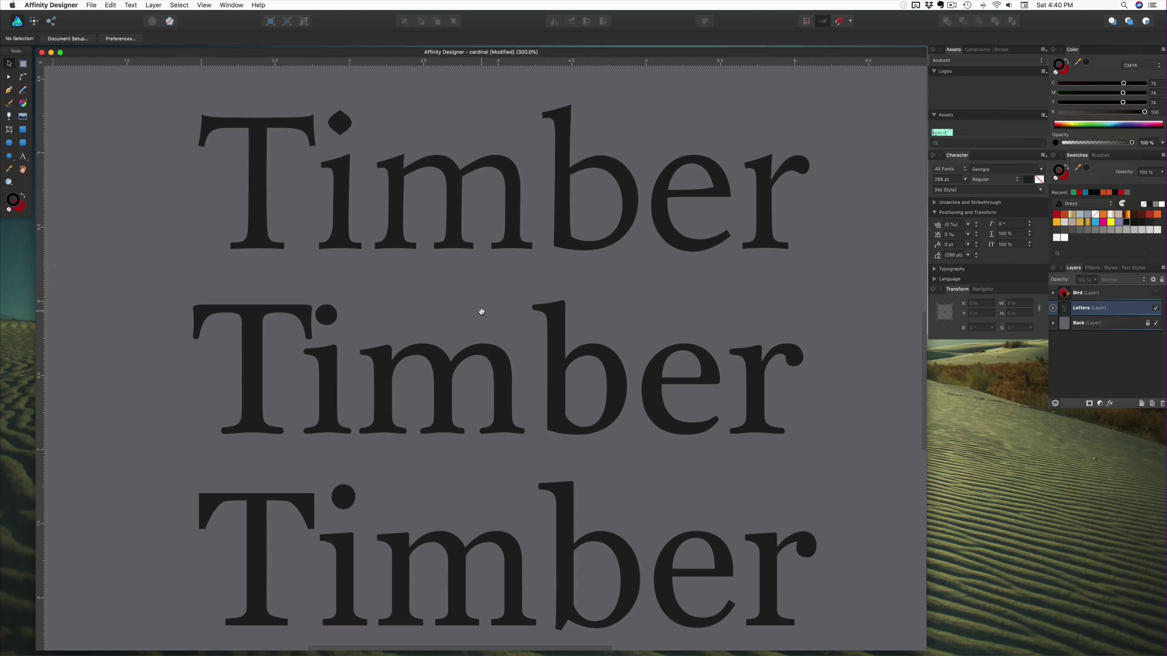
left_click_drag(477, 248, 466, 260)
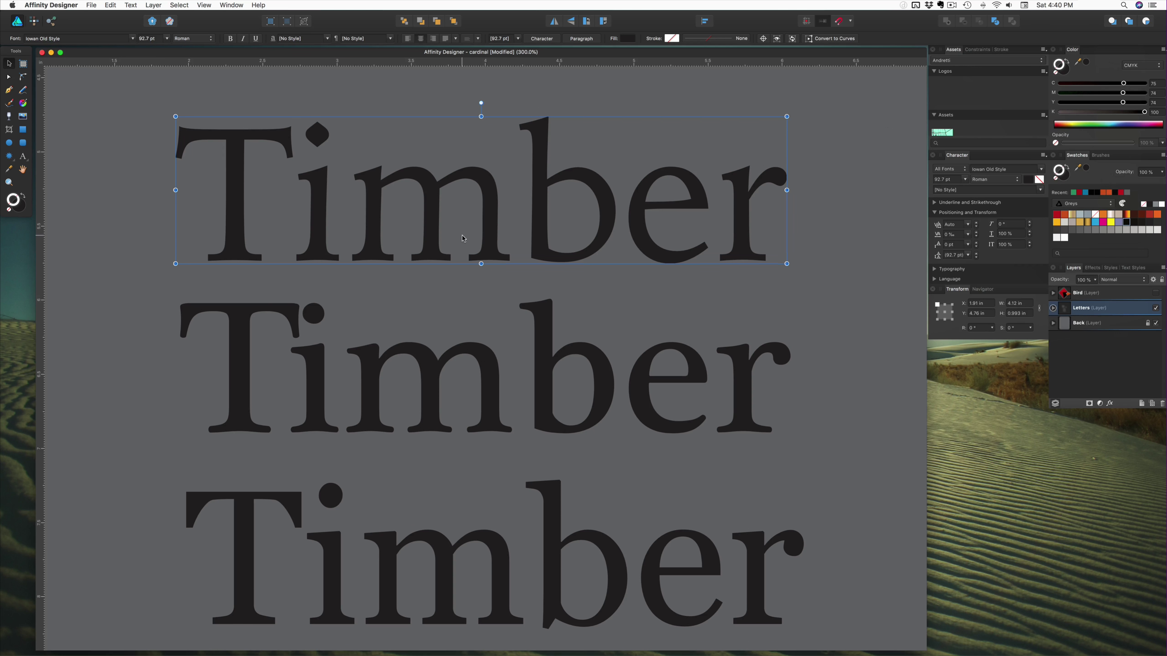
key("Delete")
left_click(464, 246, "alt+super")
left_click(464, 246, "alt+super")
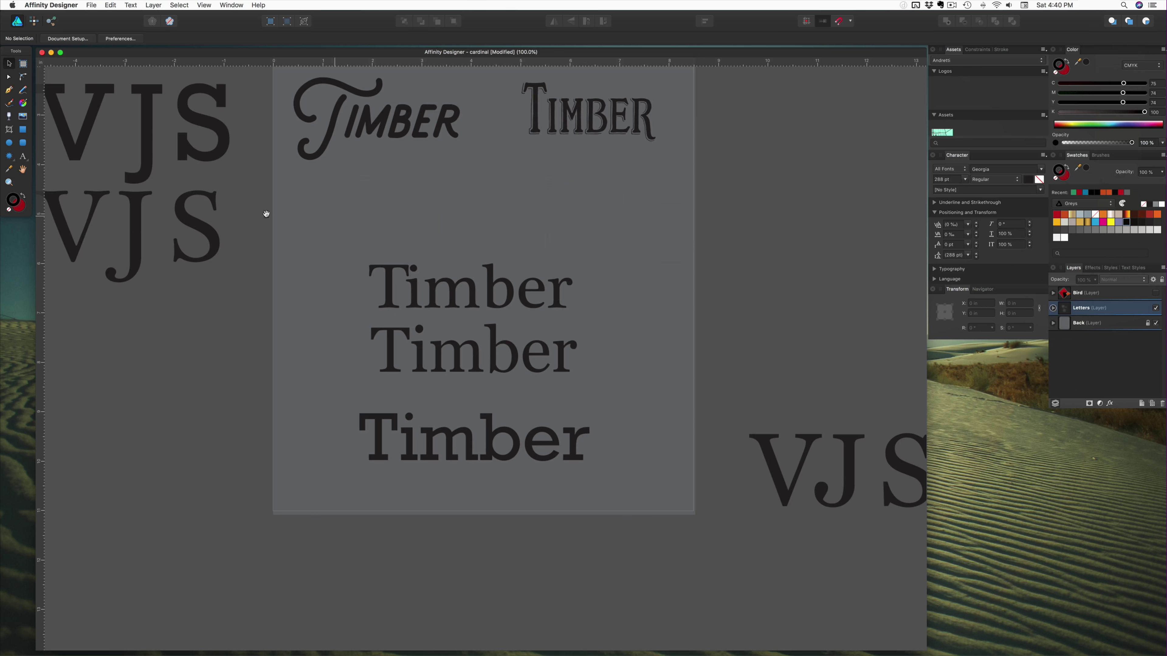
Step: Move the decorative VJS set right of the artboard downward and place the Georgia VJS set directly beneath it
left_click(187, 221)
scroll(190, 222, "right", 5)
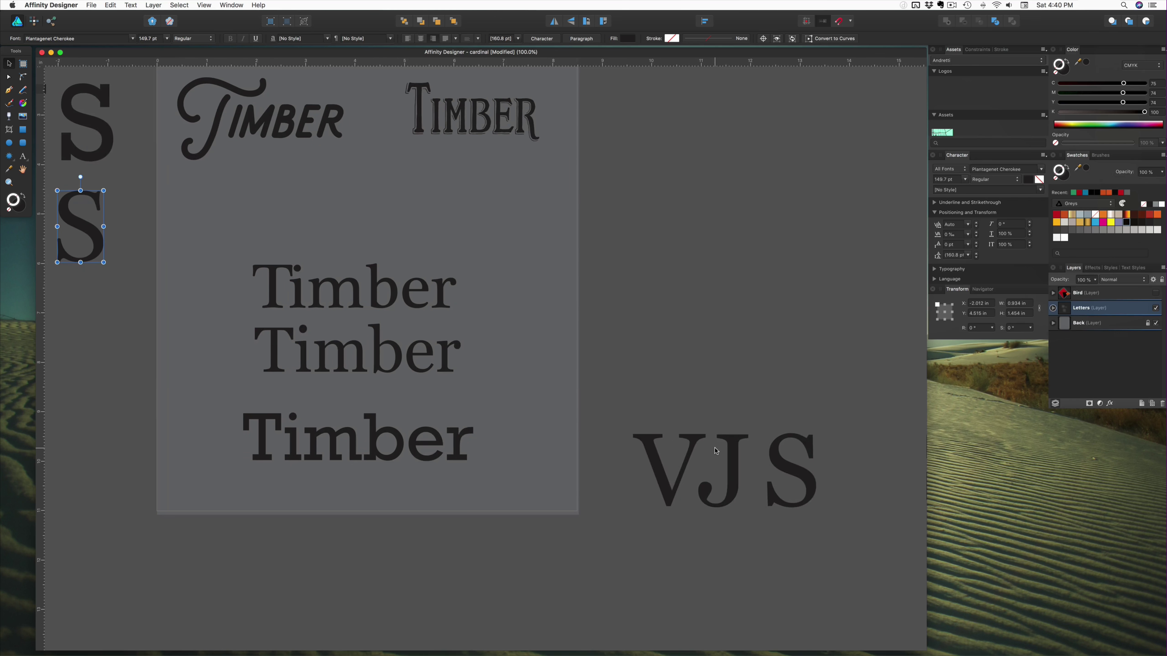
scroll(641, 412, "up", 5)
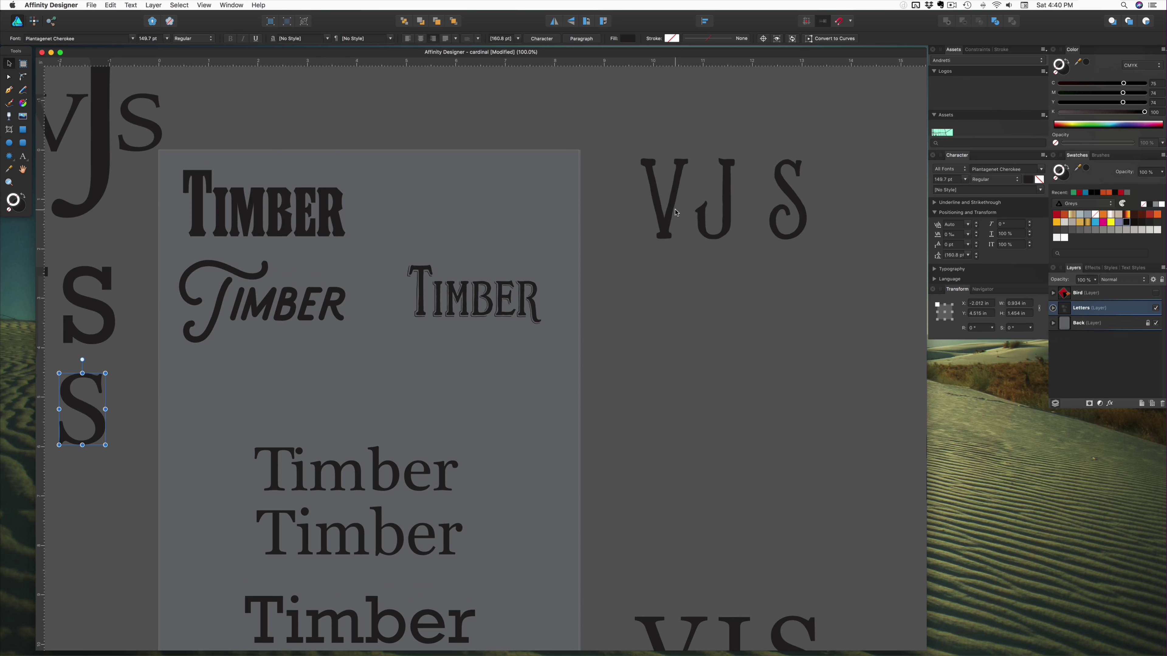
left_click(652, 203)
left_click_drag(716, 197, 674, 380)
scroll(735, 501, "down", 3)
scroll(731, 503, "left", 3)
left_click_drag(710, 507, 869, 617)
left_click_drag(781, 589, 740, 419)
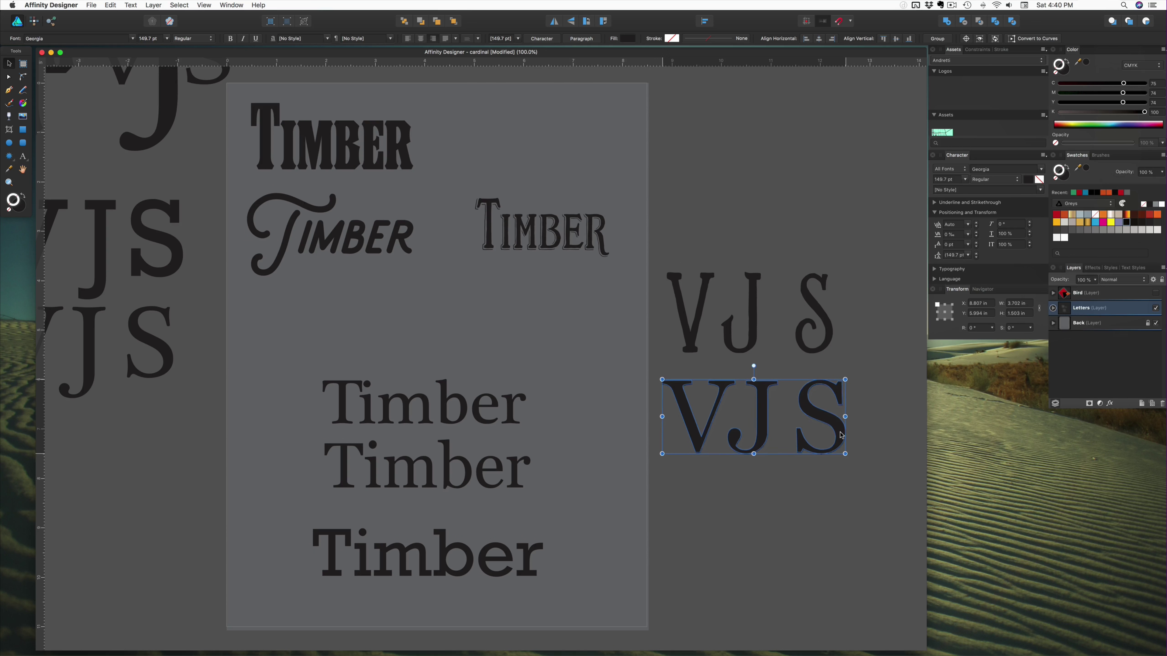
left_click(538, 315)
Step: Compare the fonts of the VJS letter sets beside the artboard with the matching serif Timber wordmarks
scroll(533, 321, "up", 3)
scroll(533, 322, "left", 5)
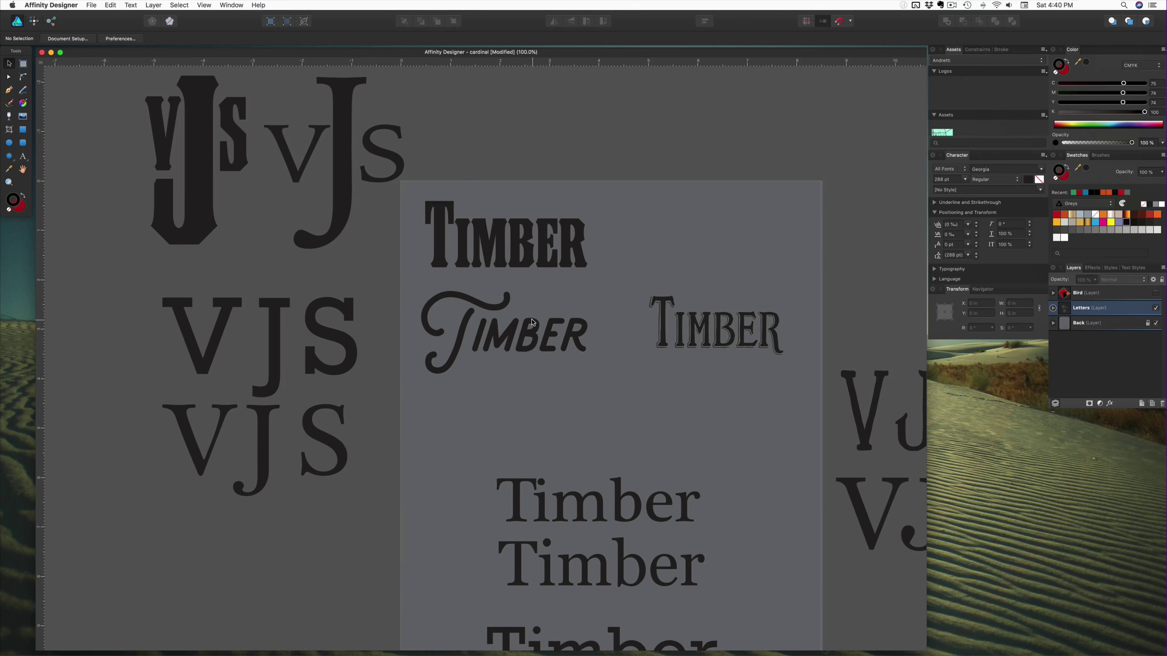
left_click(336, 182)
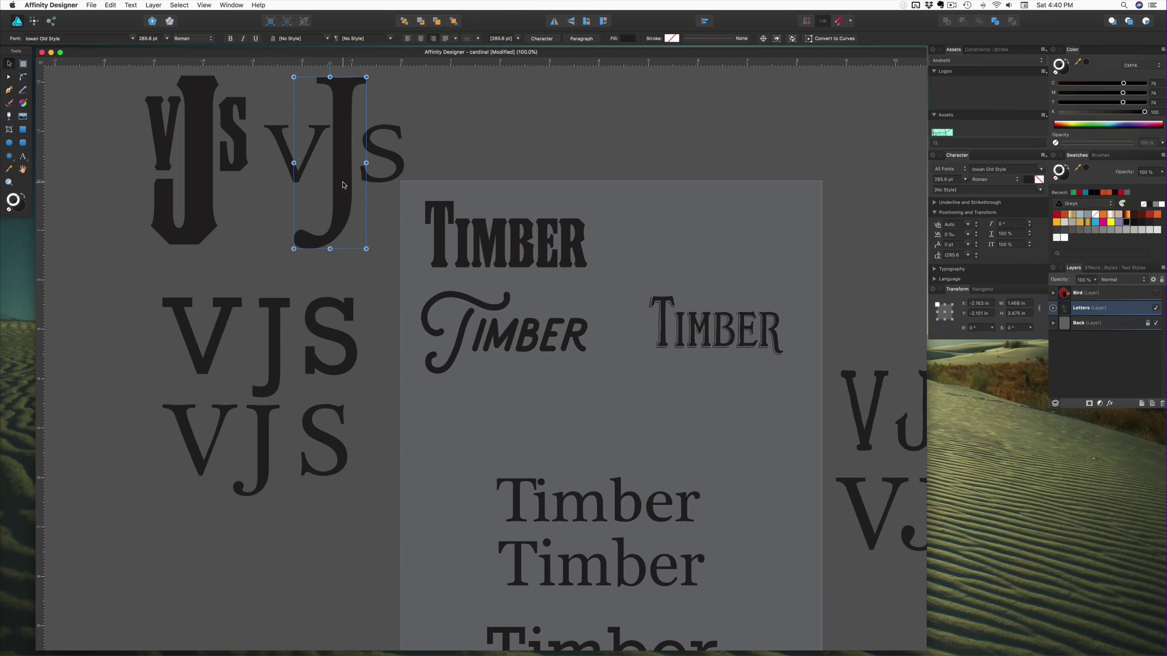
left_click(475, 141)
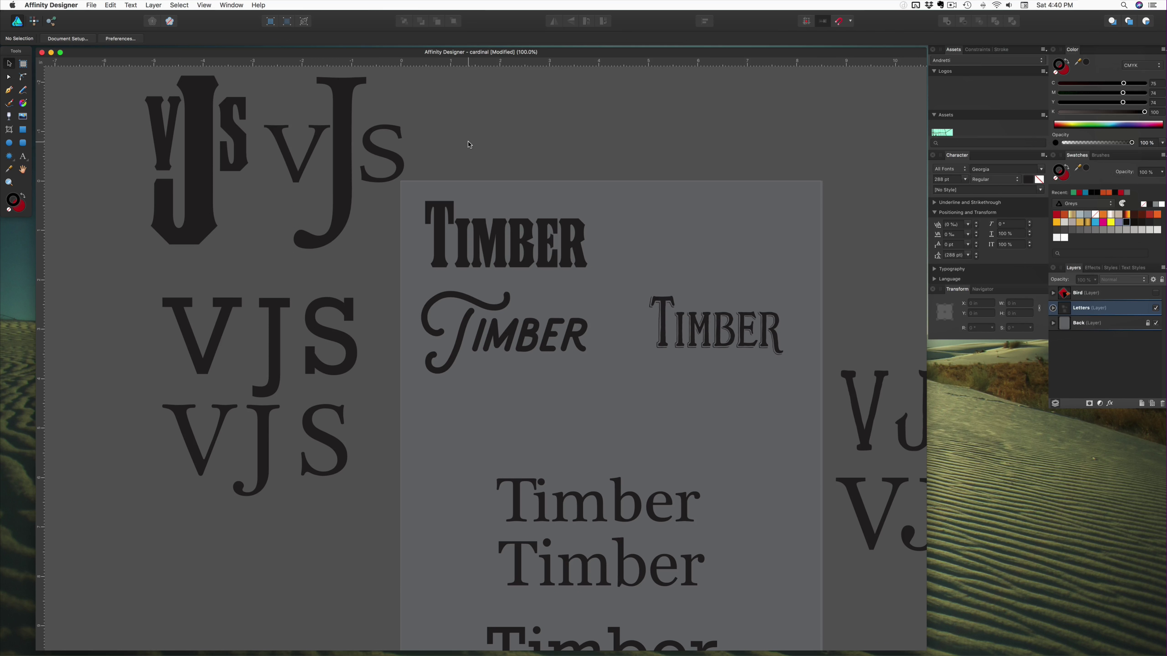
left_click(256, 467)
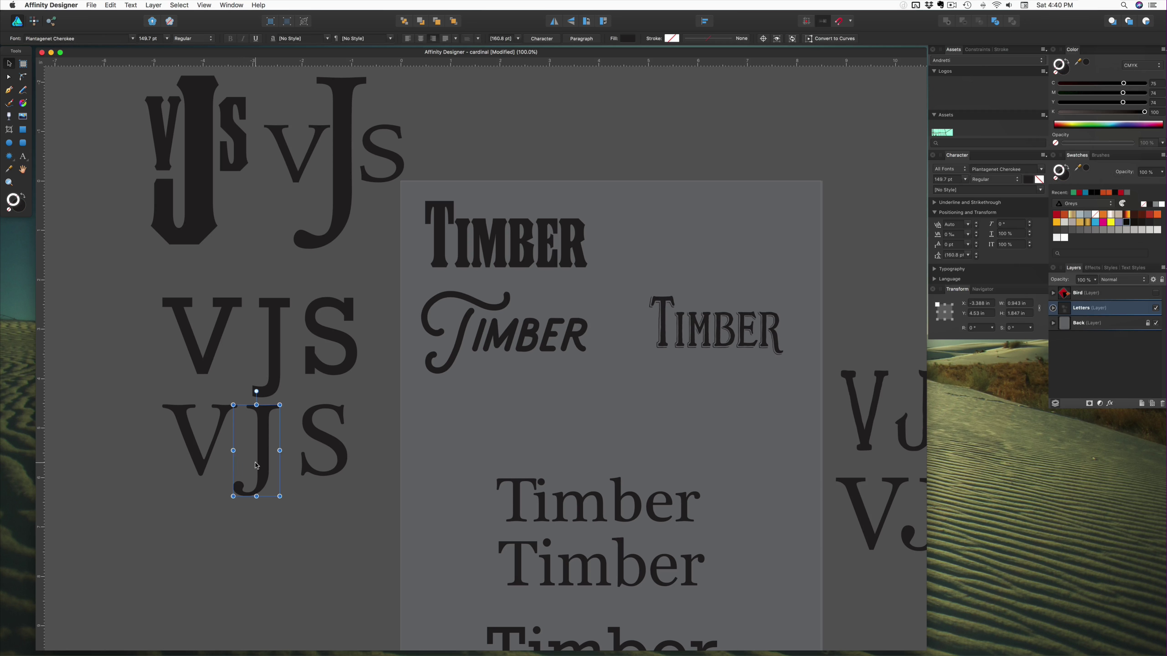
left_click(549, 520)
left_click(550, 560)
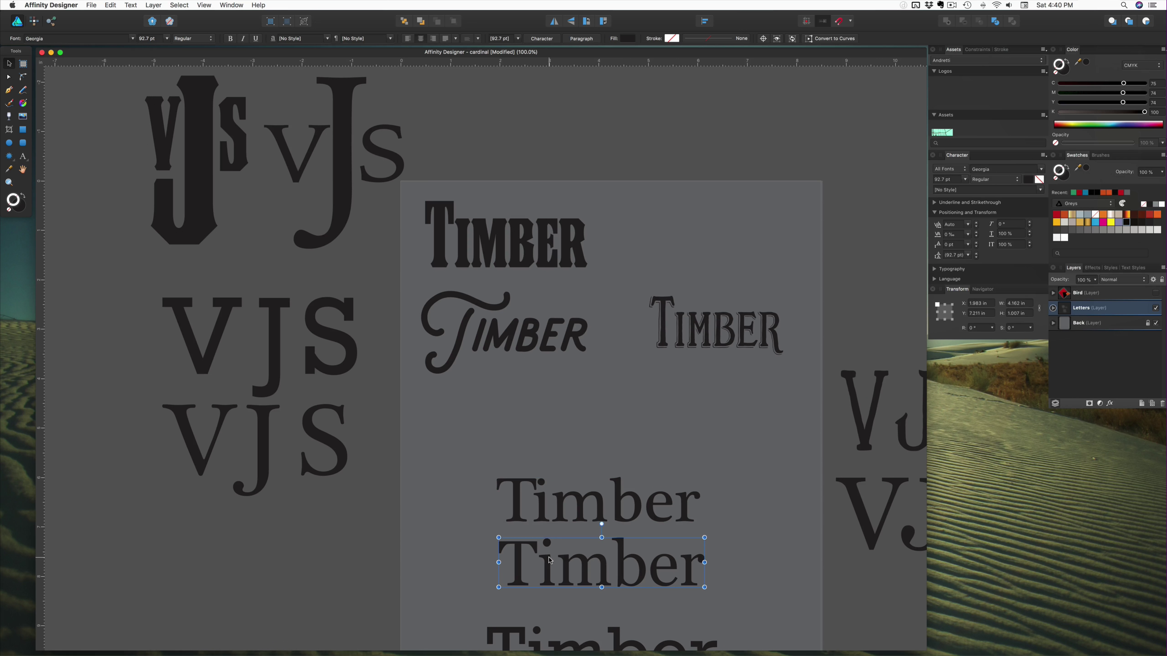
left_click(467, 510)
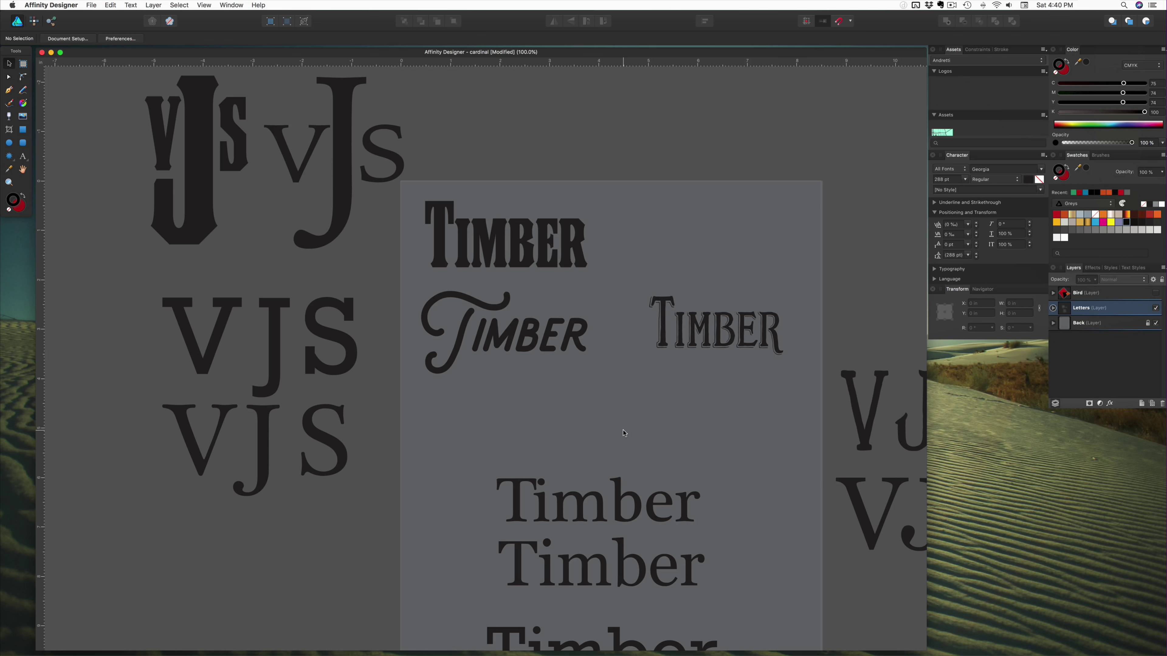
Step: Move the Georgia VJS set up above the decorative VJS set beside the artboard
scroll(624, 433, "right", 3)
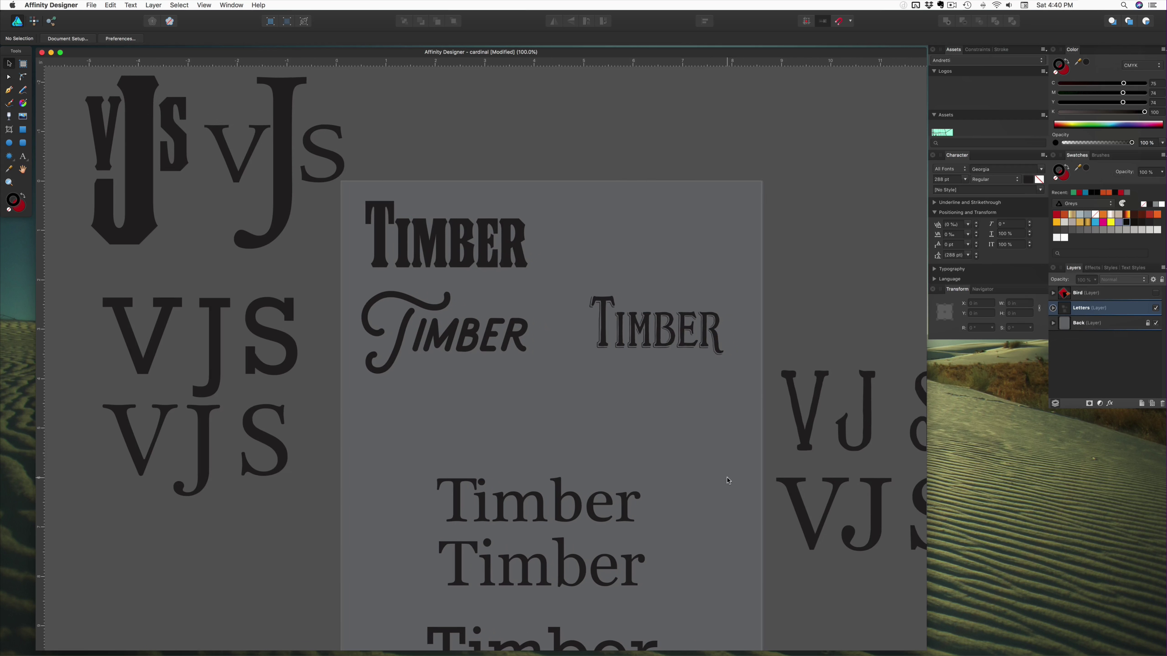
scroll(728, 481, "right", 4)
left_click(834, 495)
left_click(745, 505, "shift")
left_click(724, 506, "shift")
left_click_drag(725, 506, 713, 181)
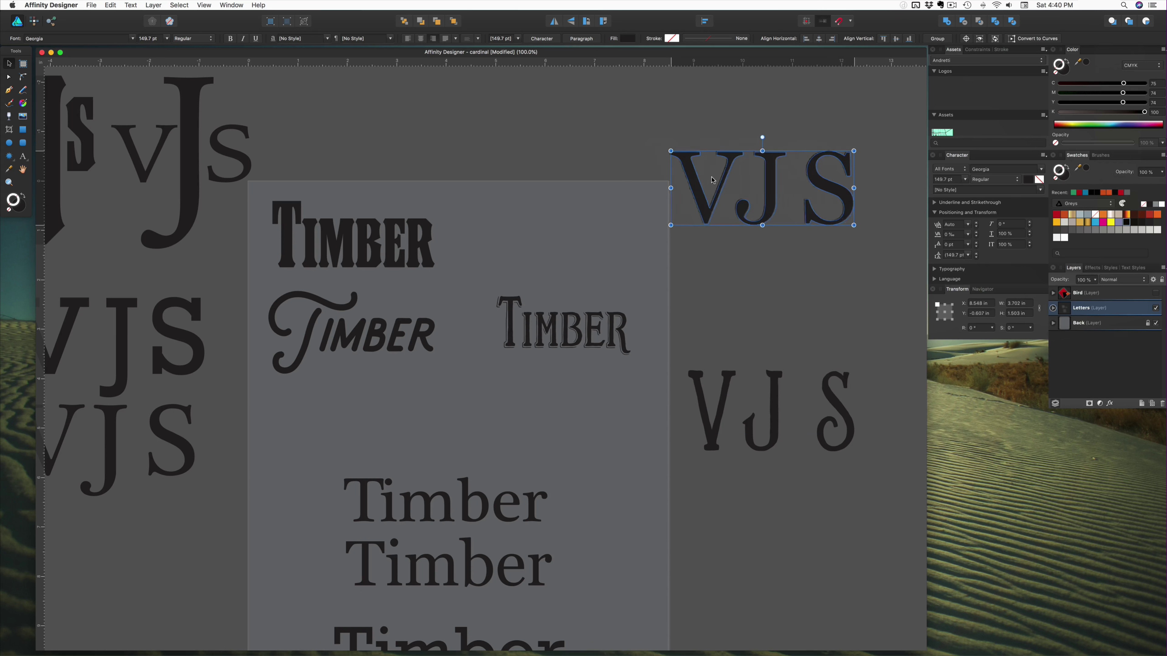
scroll(687, 224, "right", 6)
left_click(667, 260)
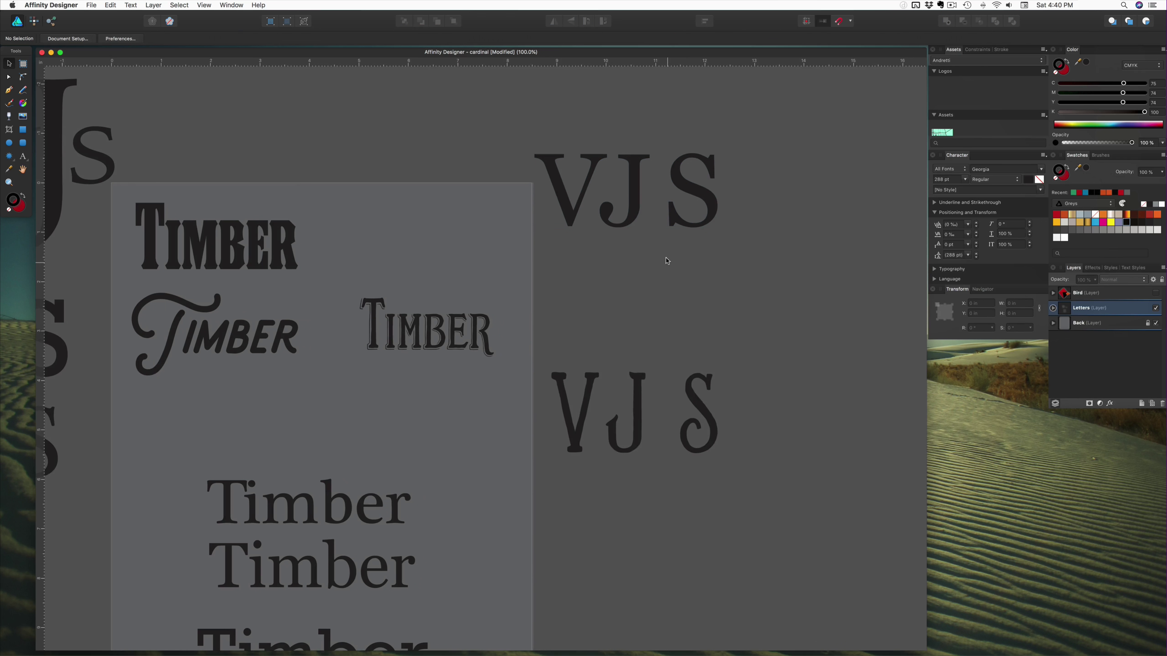
Step: Enlarge the Georgia J to about 324 pt and fit the V and S closely on either side of it
left_click(636, 209)
left_click_drag(601, 153, 561, 77)
left_click_drag(596, 128, 595, 220)
left_click(559, 207)
left_click(686, 213, "shift")
mouse_move(686, 212)
left_mouse_down()
mouse_move(706, 235)
mouse_move(693, 234)
left_mouse_up()
left_click(815, 227)
left_click(585, 243)
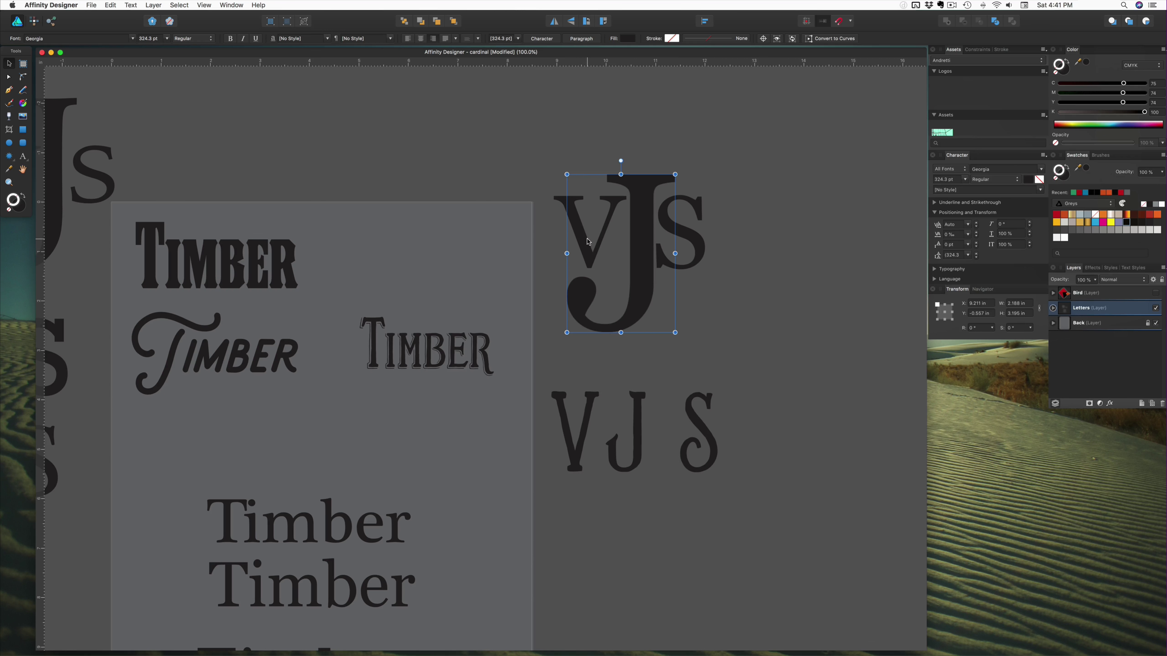
left_click_drag(588, 242, 586, 241)
left_click(556, 202)
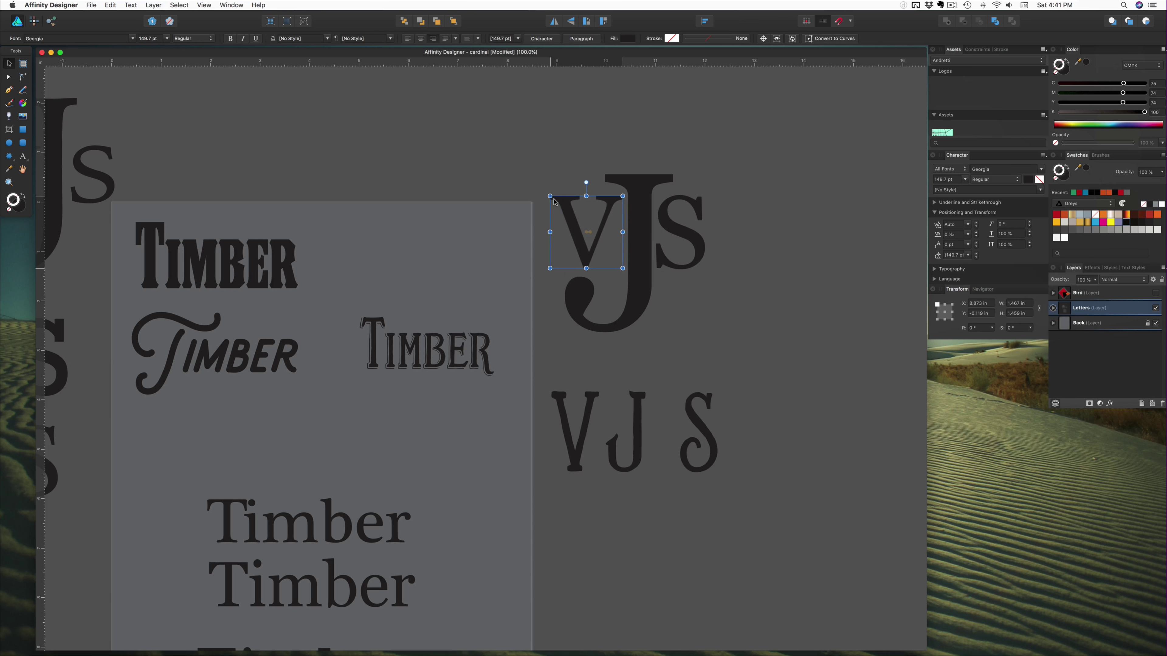
left_click(717, 173)
Step: Place the Iowan Old Style VJS monogram above the artboard and the Georgia monogram beside it
scroll(737, 220, "left", 5)
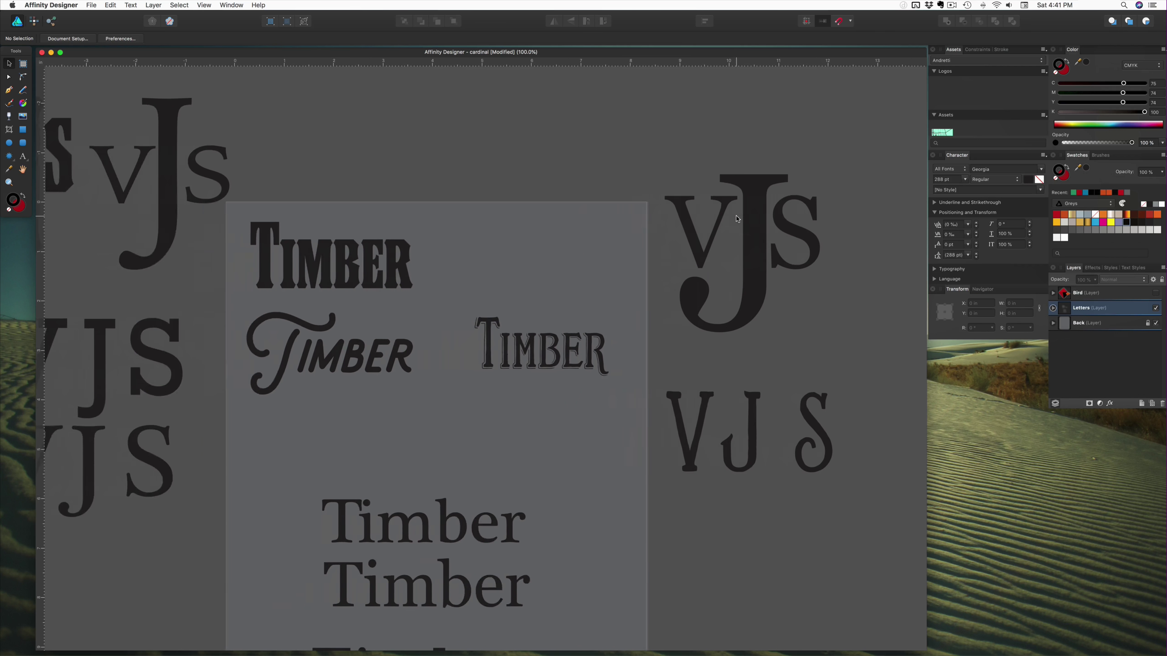
scroll(649, 244, "up", 2)
left_click_drag(304, 206, 396, 160)
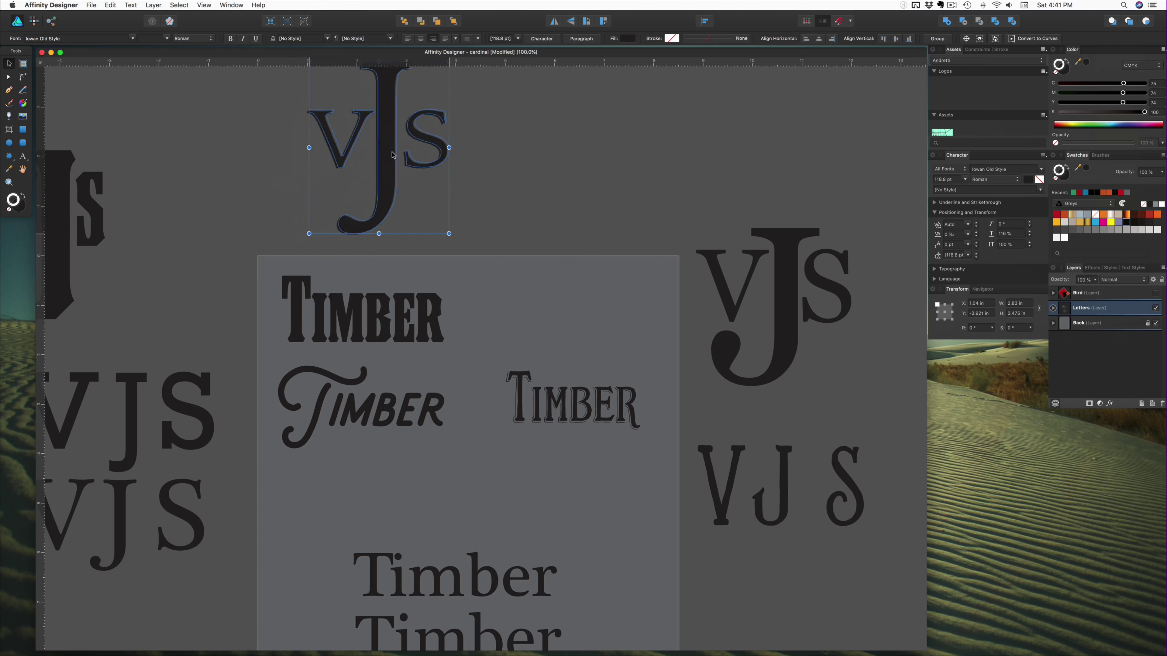
left_click_drag(797, 335, 598, 193)
left_click(688, 209)
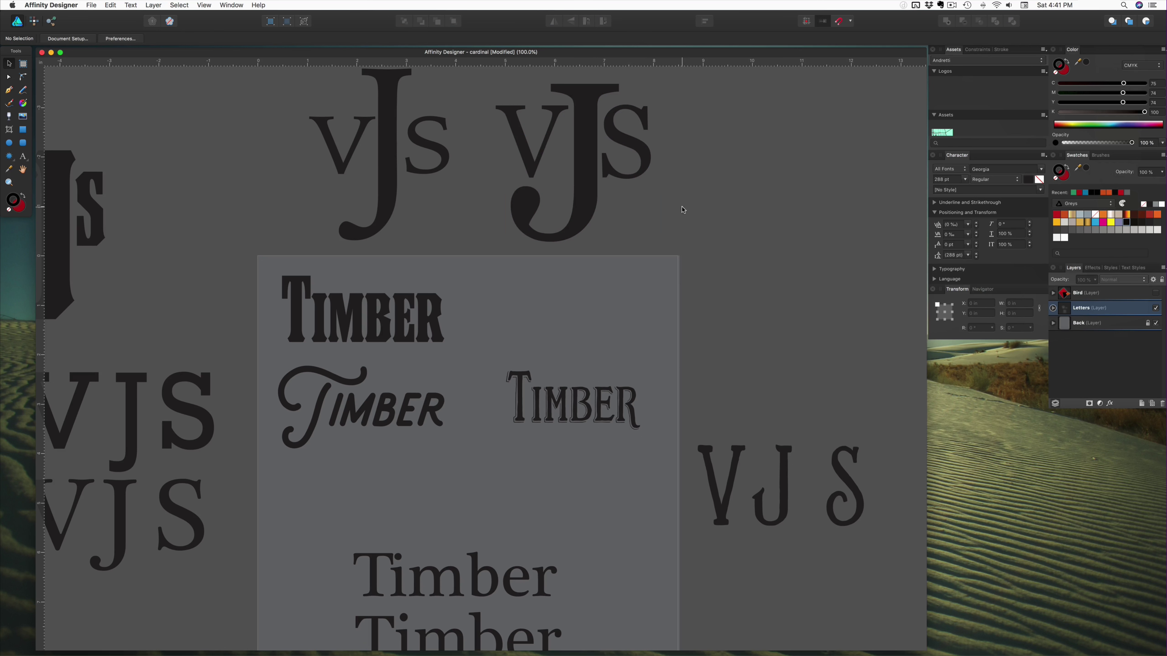
Step: Move the Rockwell VJS set up above the condensed VJS monogram
scroll(689, 211, "left", 5)
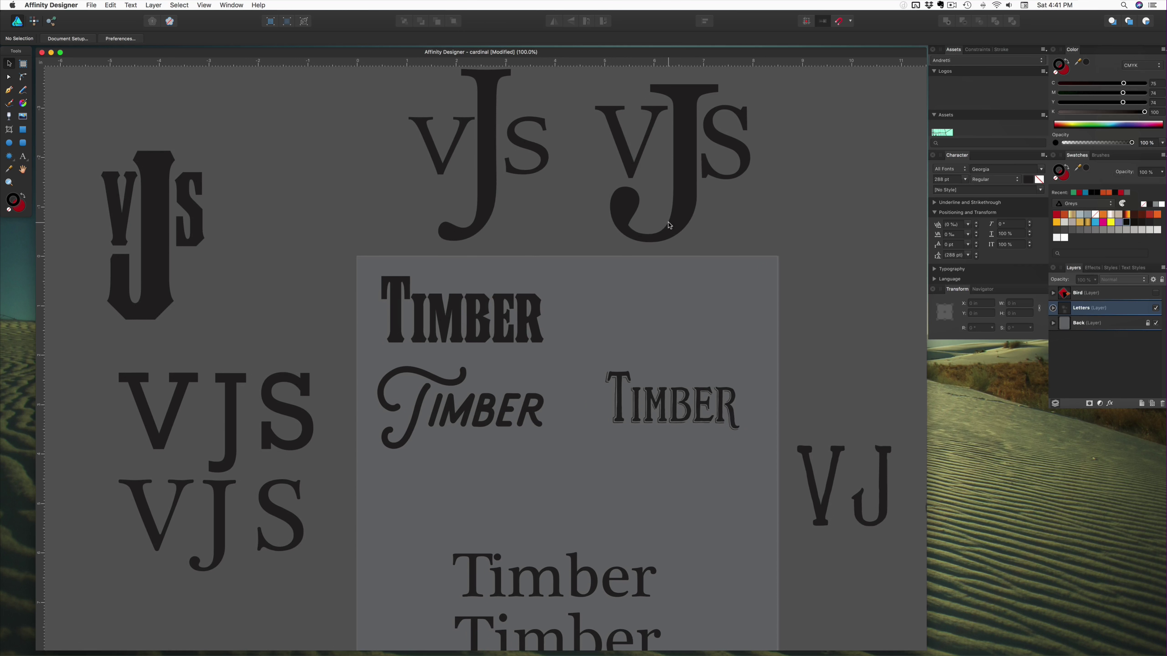
scroll(682, 219, "left", 4)
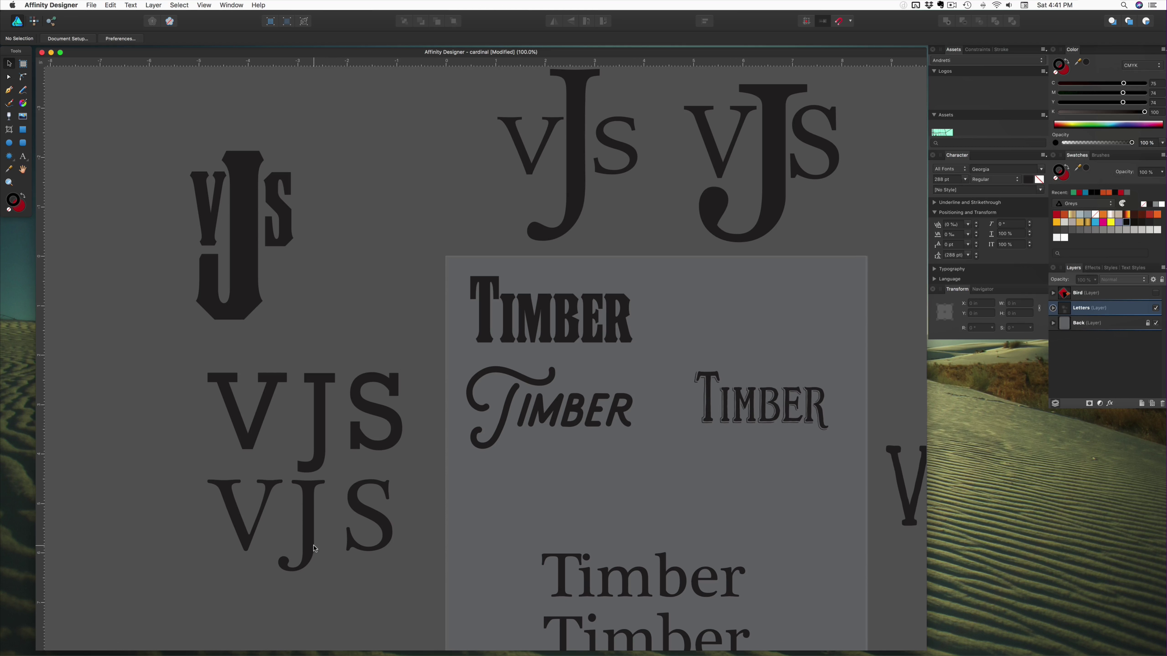
left_click(276, 409)
left_click_drag(368, 448, 341, 131)
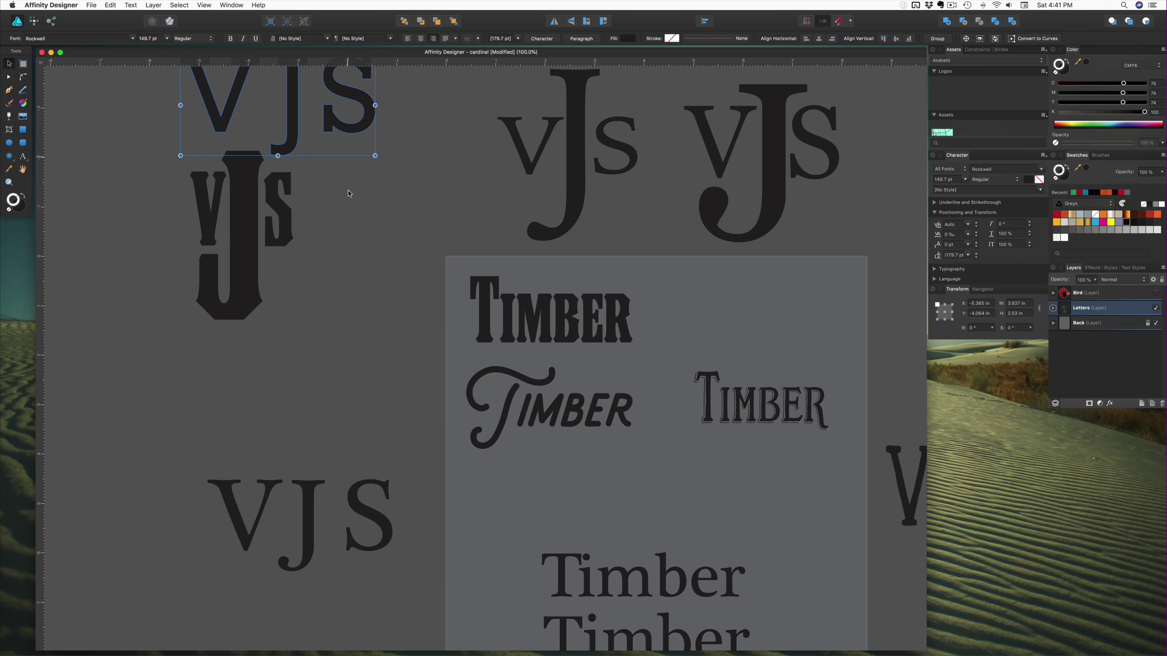
Step: Enlarge the J of the Plantagenet Cherokee VJS set and bring the V and S in tight against its stem
left_click(315, 549)
left_click_drag(276, 481, 231, 387)
left_click_drag(294, 433, 312, 481)
left_click_drag(231, 502, 245, 504)
left_click_drag(359, 509, 344, 510)
left_click(388, 498)
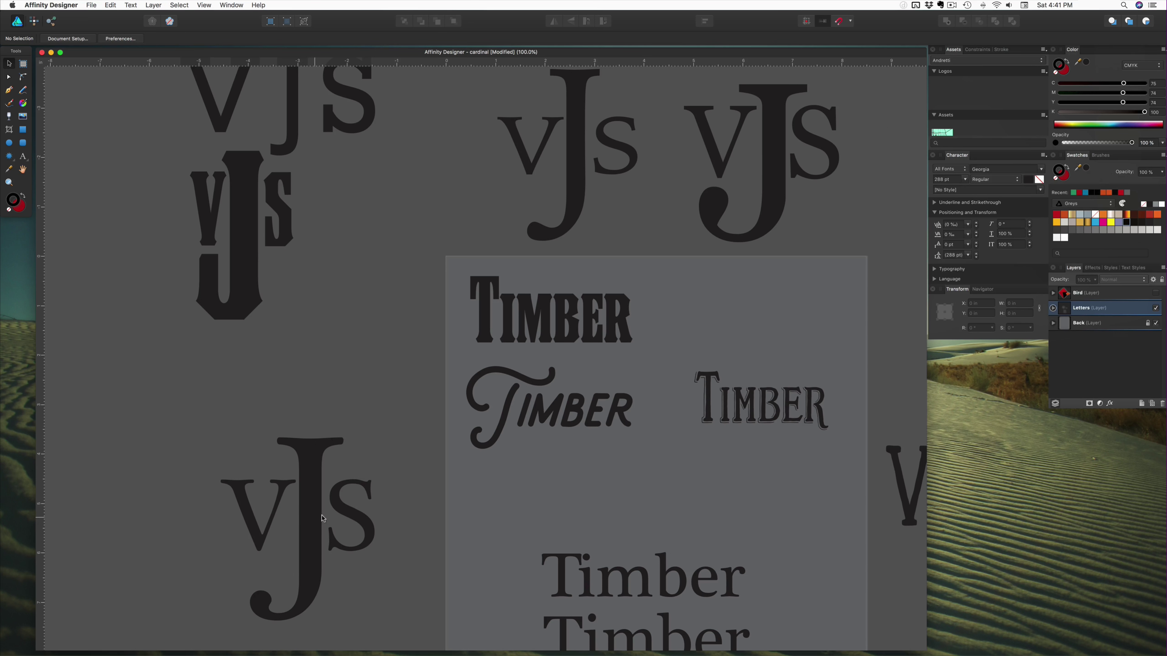
Step: Place the Plantagenet Cherokee monogram beside the Georgia one, move all three monograms further above the artboard and compare them up close
left_click_drag(403, 489, 768, 251)
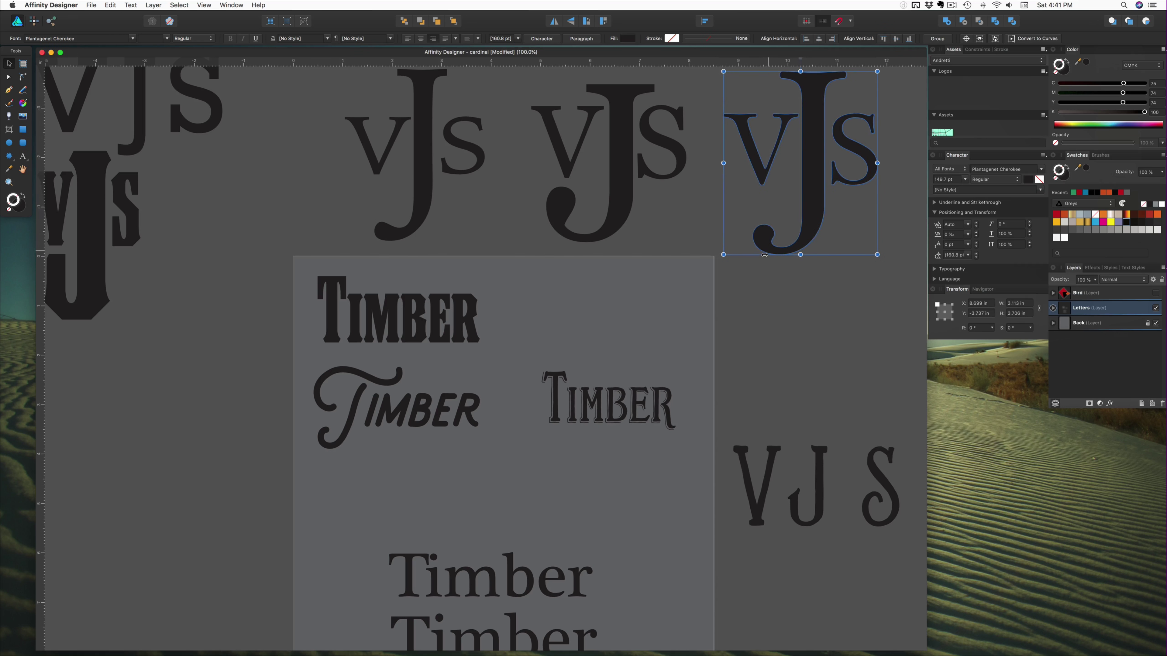
scroll(768, 251, "up", 8)
scroll(793, 233, "right", 7)
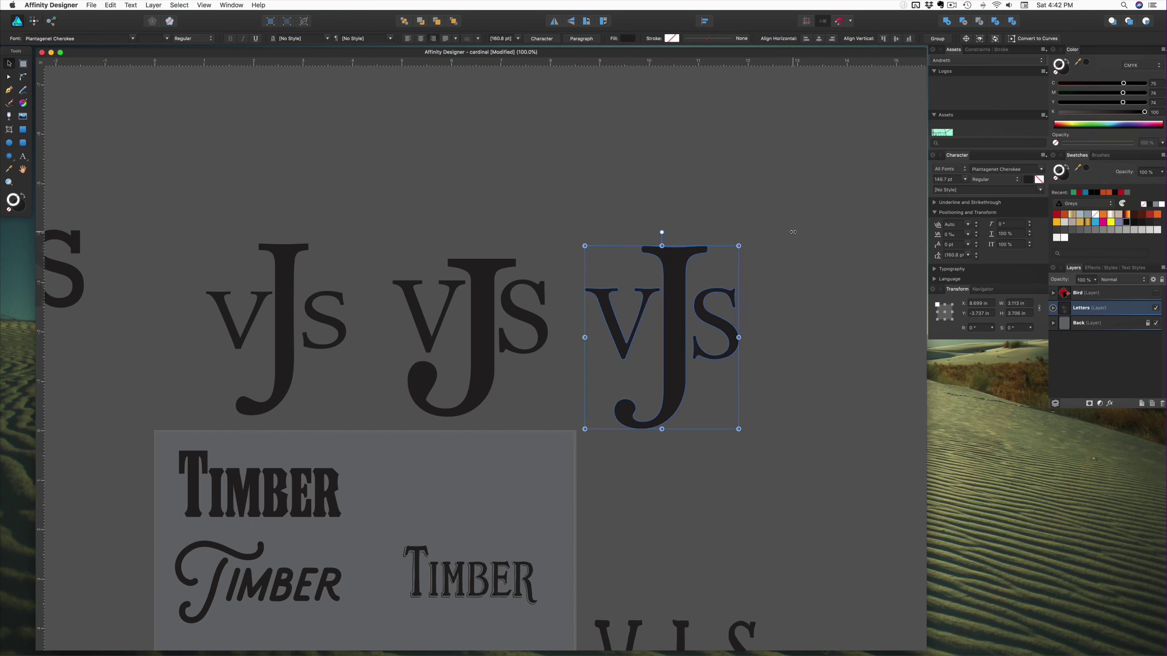
left_click_drag(828, 204, 186, 431)
left_click_drag(485, 389, 501, 305)
double_click(476, 286)
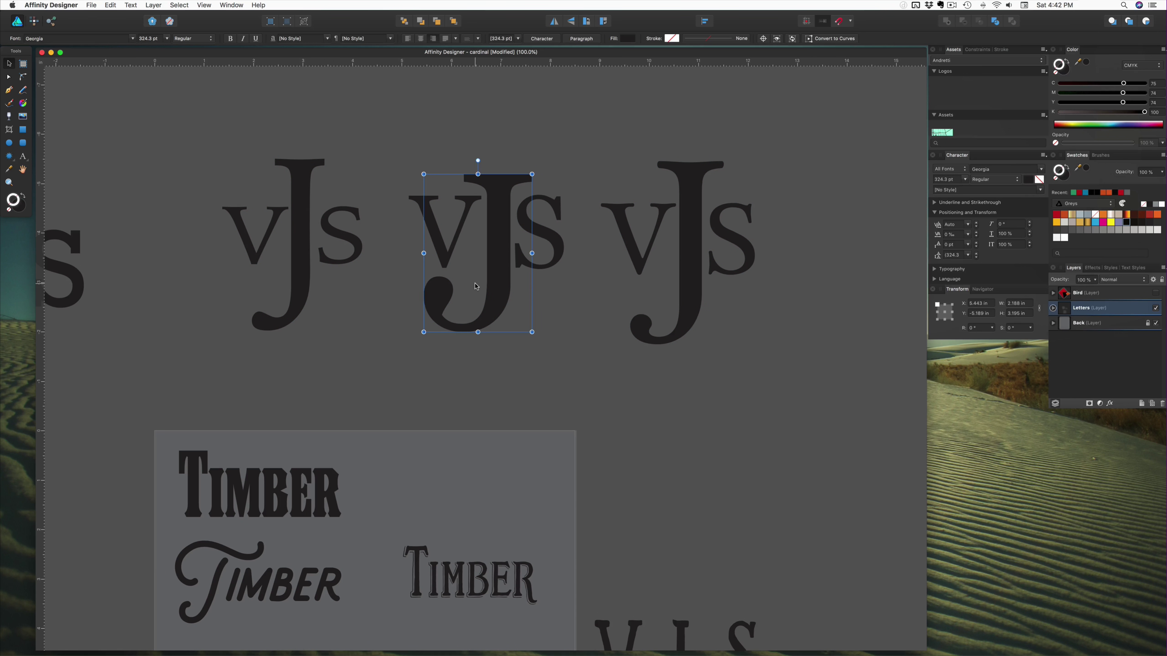
scroll(385, 362, "up", 5)
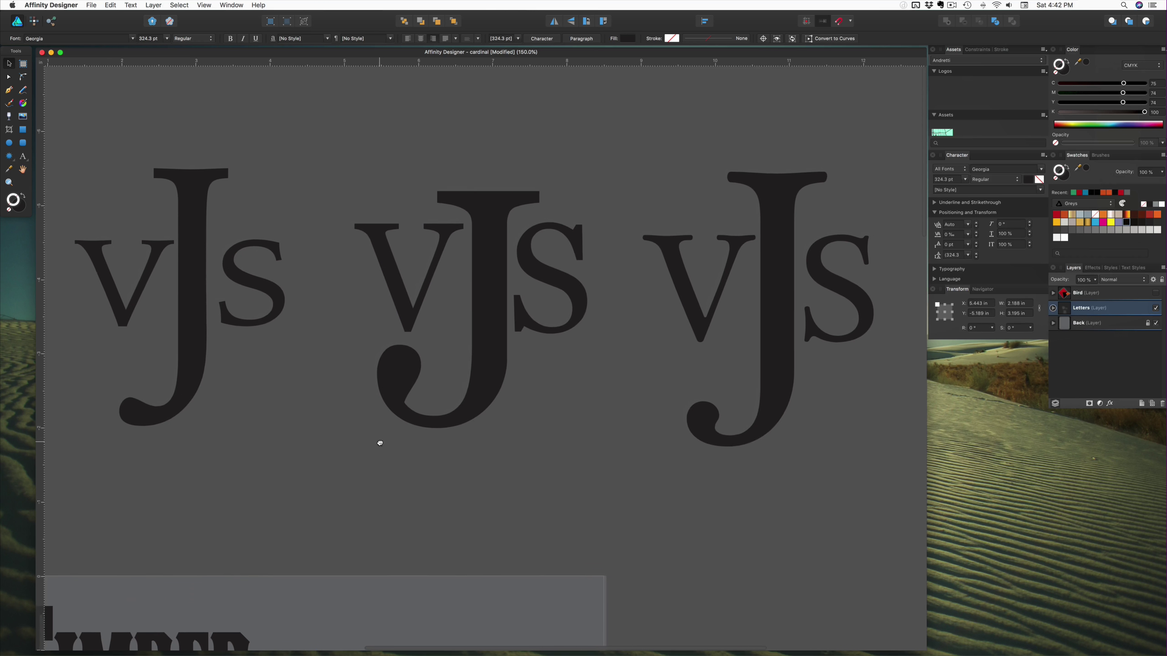
left_click(465, 502)
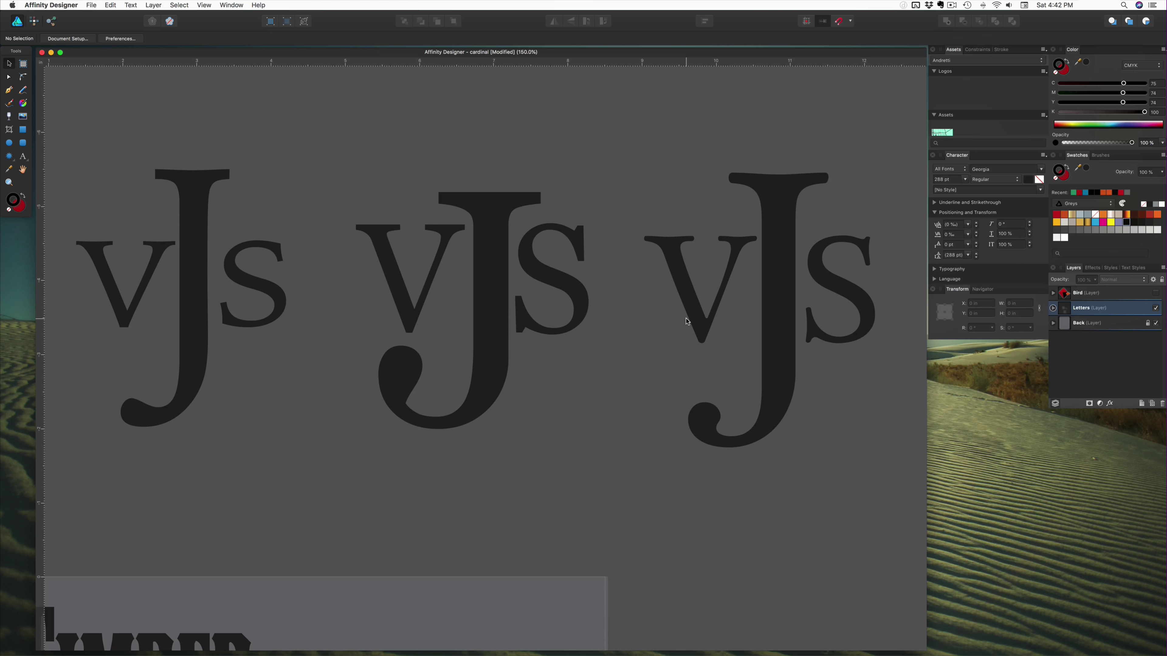
Step: Shrink the Plantagenet Cherokee V and S to 122 pt and reposition them around the large J
left_click(688, 304)
left_click(836, 293)
left_click(769, 213)
key("super+bracketleft")
left_click(711, 260)
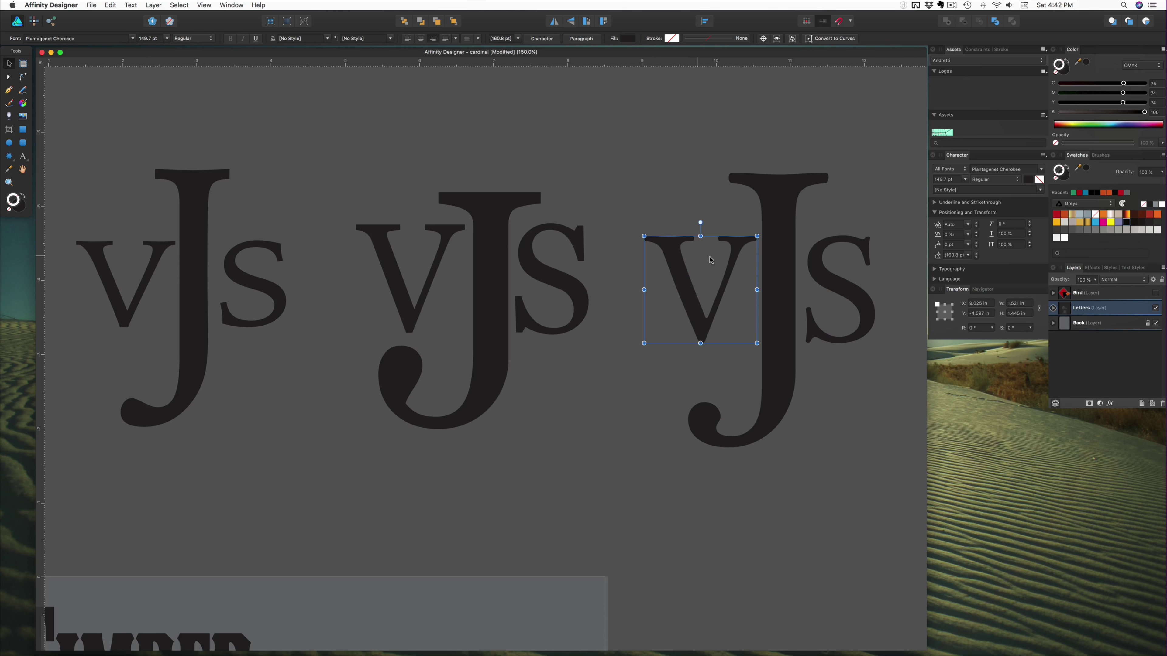
left_click(835, 281, "shift")
left_click_drag(644, 236, 682, 250)
left_click_drag(833, 281, 816, 268)
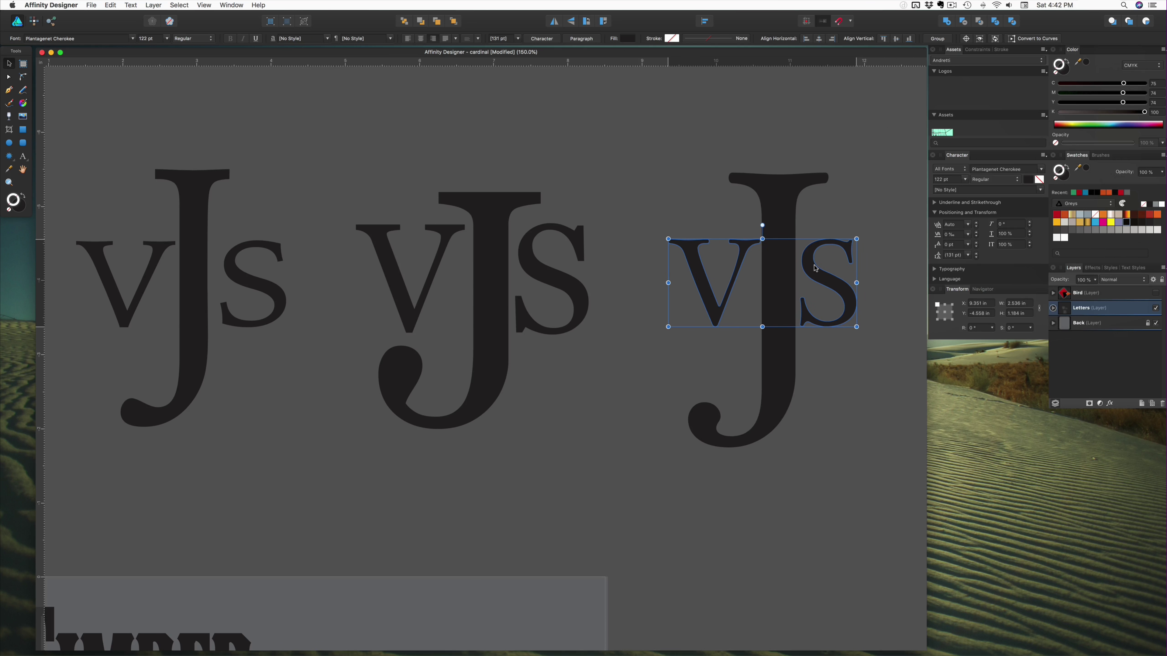
Step: Nudge the V of the Plantagenet Cherokee monogram slightly away from the J
left_click(740, 219)
left_click(686, 247)
left_click_drag(686, 247, 680, 246)
left_click(687, 340)
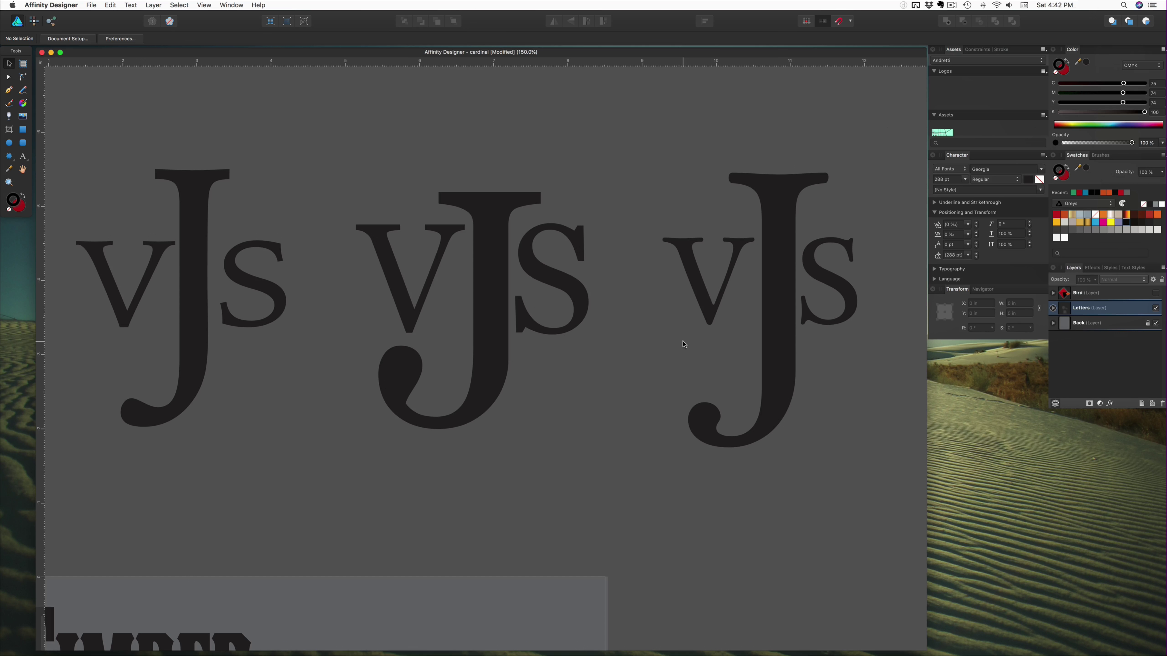
Step: Delete the middle Georgia monogram and move the Plantagenet Cherokee monogram next to the Iowan Old Style one
left_click_drag(406, 173, 569, 443)
key("Delete")
left_click_drag(639, 191, 847, 382)
left_click_drag(773, 373, 456, 380)
left_click(633, 377)
Step: Move the Iowan Old Style and Plantagenet Cherokee monograms together down to just above the artboard
left_click(355, 452, "alt")
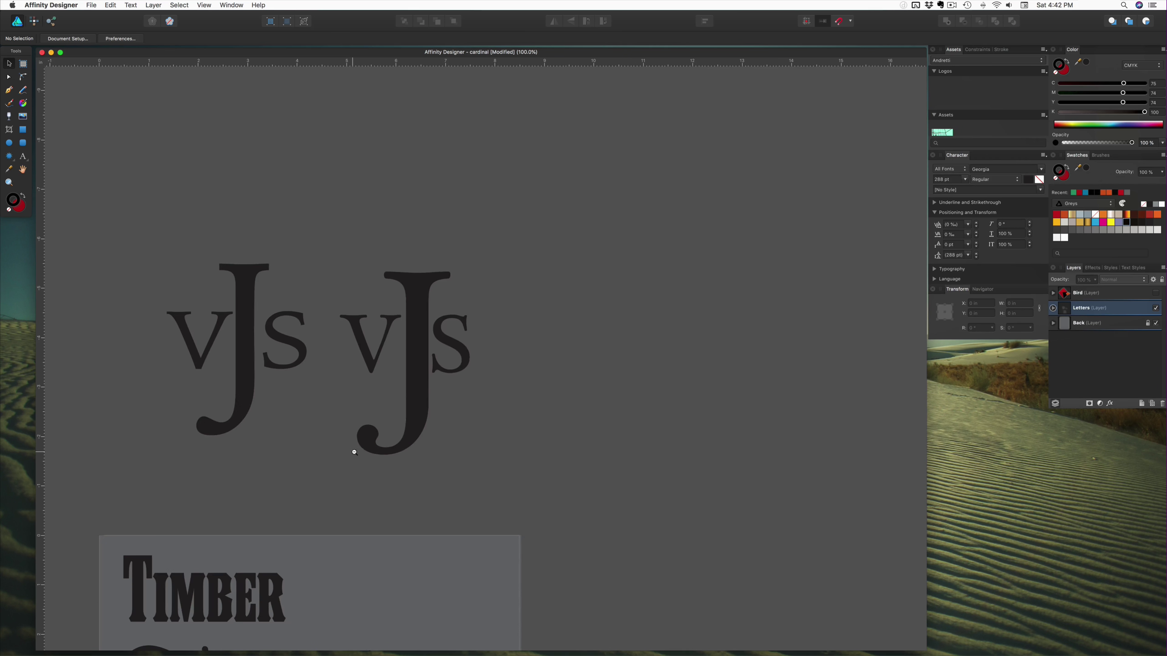
left_click(354, 452, "alt")
left_click_drag(359, 448, 571, 282)
left_click_drag(408, 119, 627, 248)
left_click_drag(628, 195, 616, 252)
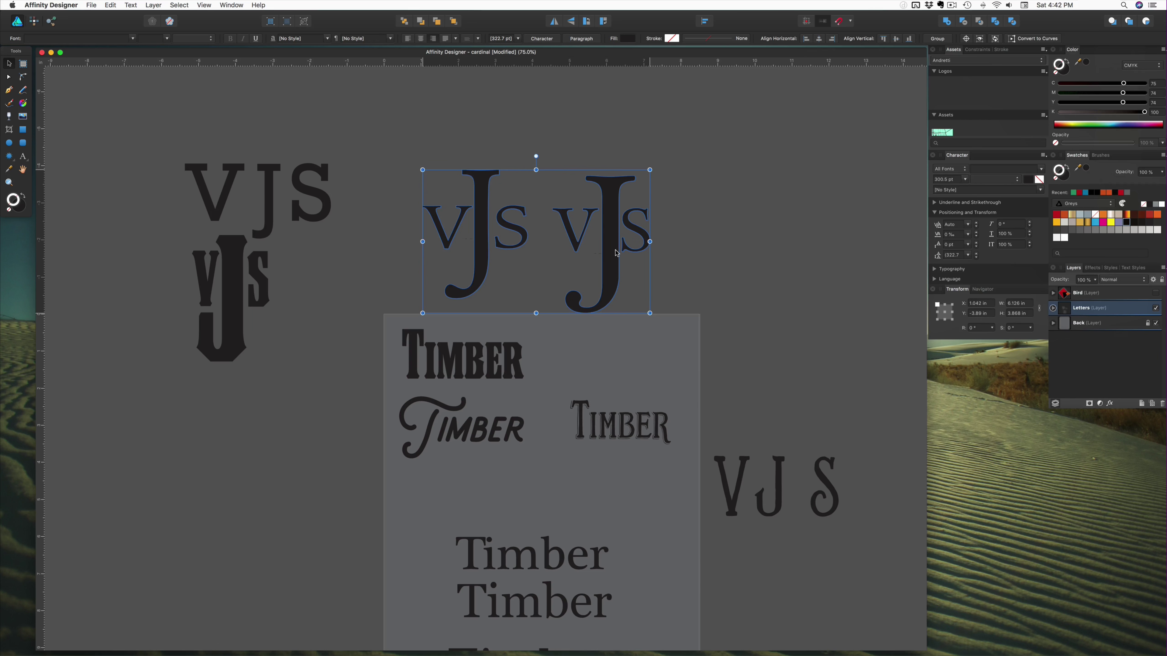
key("super+d")
left_click(646, 239)
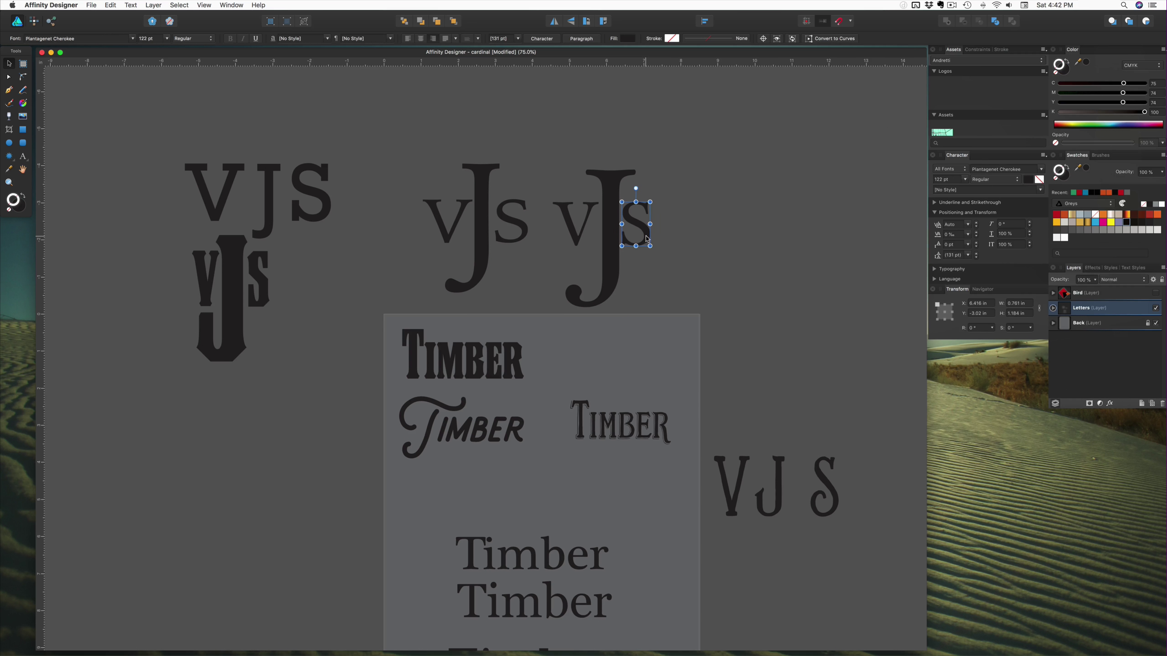
left_click(681, 238)
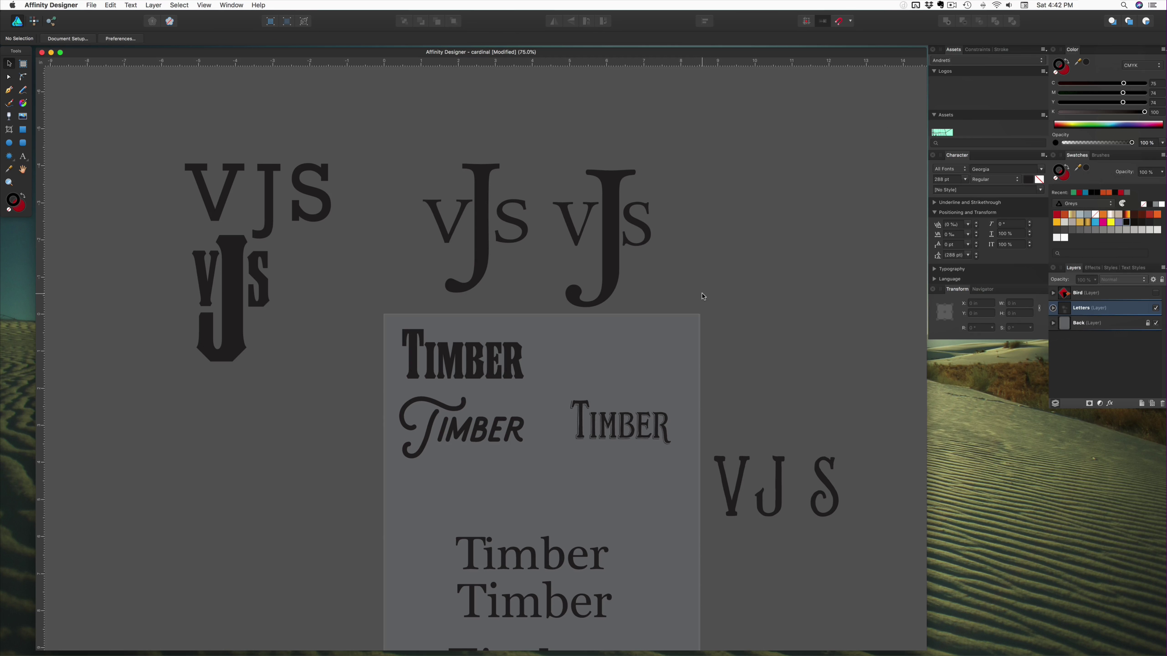
Step: Build a Strangerland monogram with an enlarged J between the V and S and place it right of the Plantagenet Cherokee one
left_click(776, 497)
left_click_drag(754, 446, 710, 372)
left_click_drag(769, 421, 734, 474)
left_click_drag(826, 481, 815, 481)
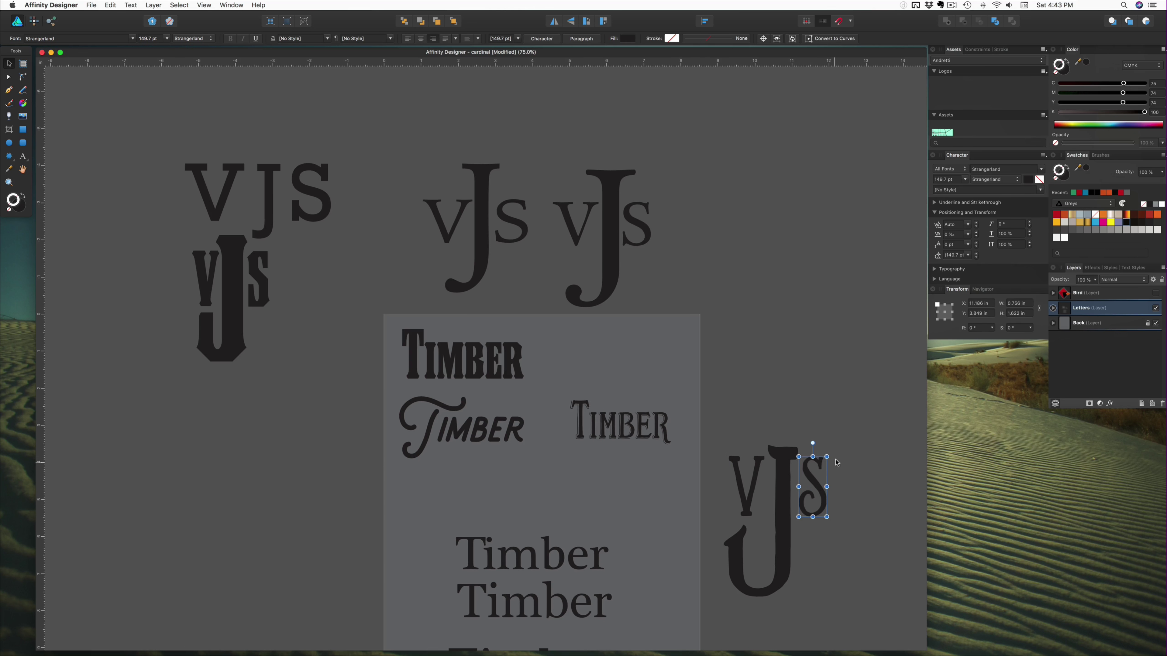
mouse_move(850, 439)
left_mouse_down()
mouse_move(730, 598)
mouse_move(721, 329)
mouse_move(704, 299)
left_mouse_up()
Step: Move the Rockwell VJS set to the right of the artboard and enlarge its J
left_click_drag(311, 192, 838, 481)
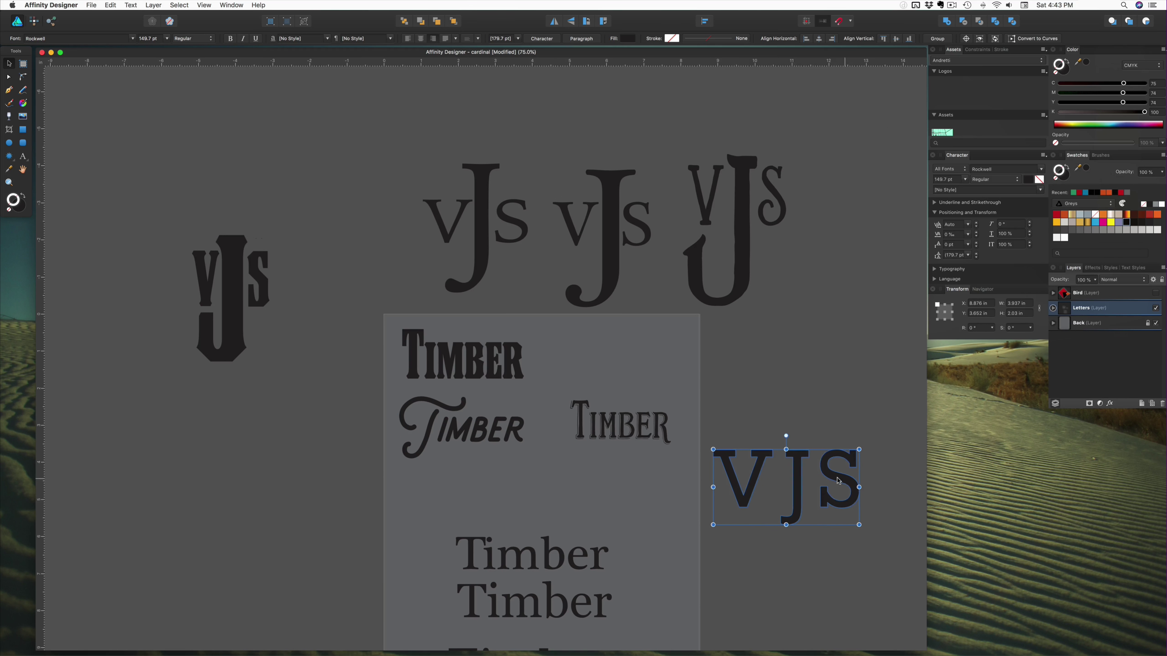
scroll(808, 478, "right", 10)
left_click(565, 452)
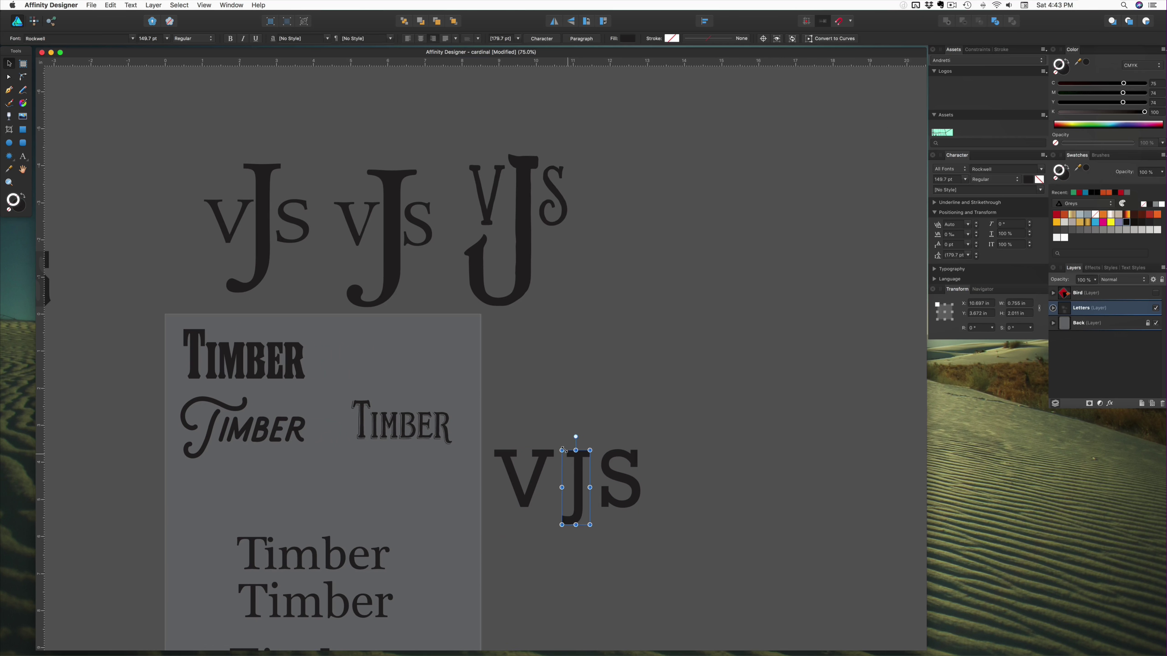
left_click_drag(562, 451, 541, 363)
Step: Raise the Rockwell V and S and bring them in close on either side of the enlarged J
left_click(508, 460)
left_click(620, 477, "shift")
left_click_drag(619, 478, 616, 435)
left_click(641, 437)
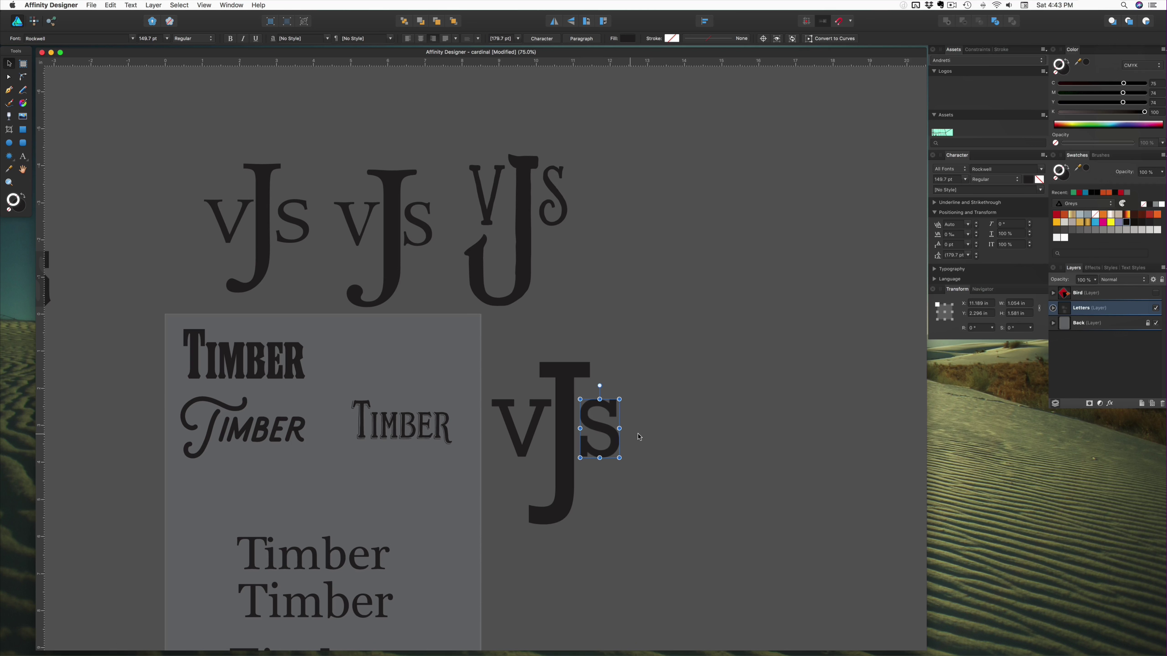
left_click(654, 443)
Step: Place the Rockwell monogram left of the Iowan Old Style monogram above the artboard
mouse_move(652, 374)
left_mouse_down()
mouse_move(524, 527)
mouse_move(217, 394)
left_mouse_up()
left_click_drag(135, 301, 126, 301)
scroll(411, 172, "left", 10)
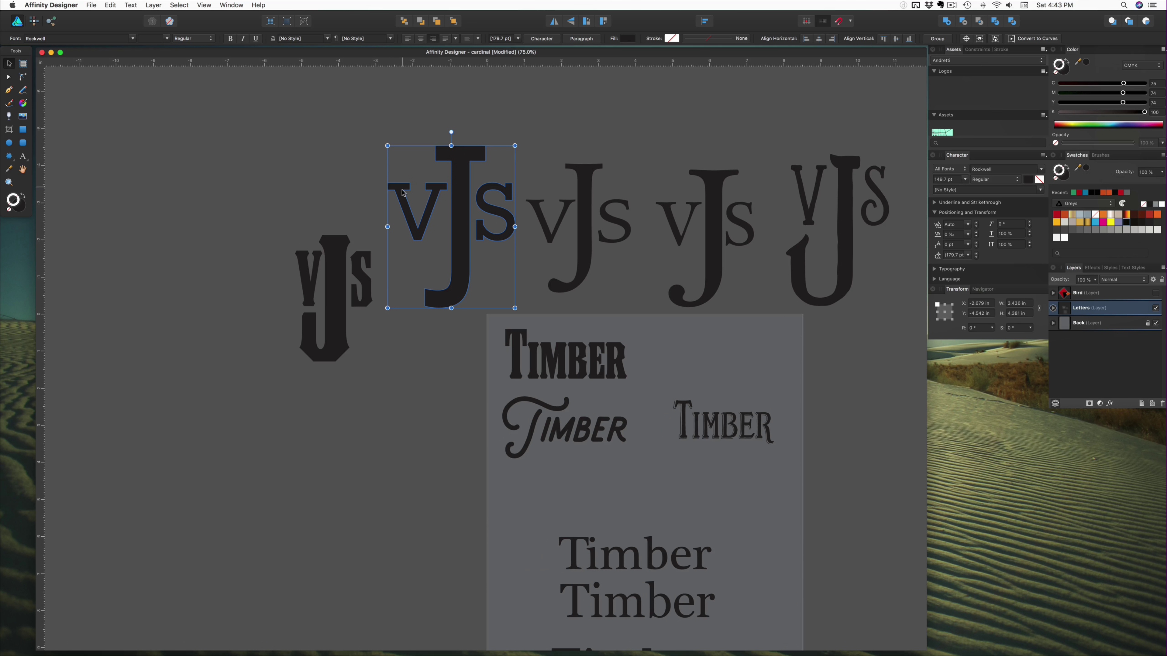
Step: Shrink the Rockwell monogram slightly, then raise the leftmost block-letter monogram level with the row and enlarge it to match
left_click_drag(387, 145, 396, 161)
left_click_drag(461, 250, 463, 244)
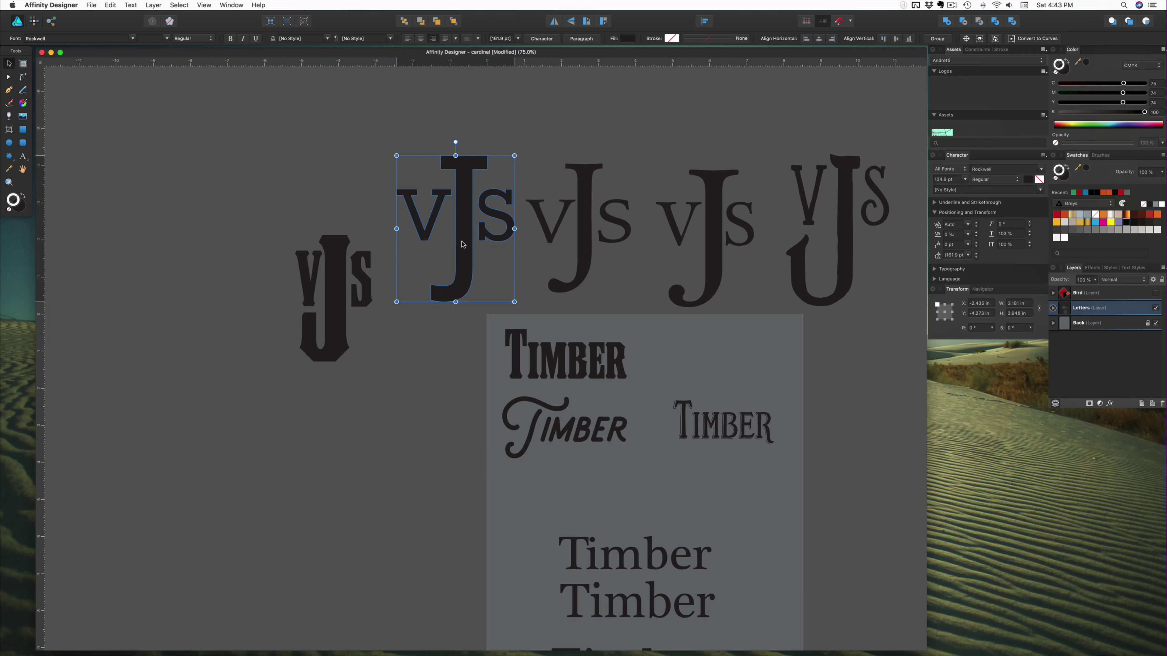
left_click_drag(273, 222, 404, 377)
left_click_drag(340, 357, 346, 290)
left_click_drag(302, 165, 285, 138)
left_click_drag(345, 166, 307, 181)
Step: Space the Rockwell, Iowan Old Style and Plantagenet Cherokee monograms evenly in a row above the artboard and save the document
left_click_drag(386, 152, 446, 272)
left_click_drag(542, 155, 579, 264)
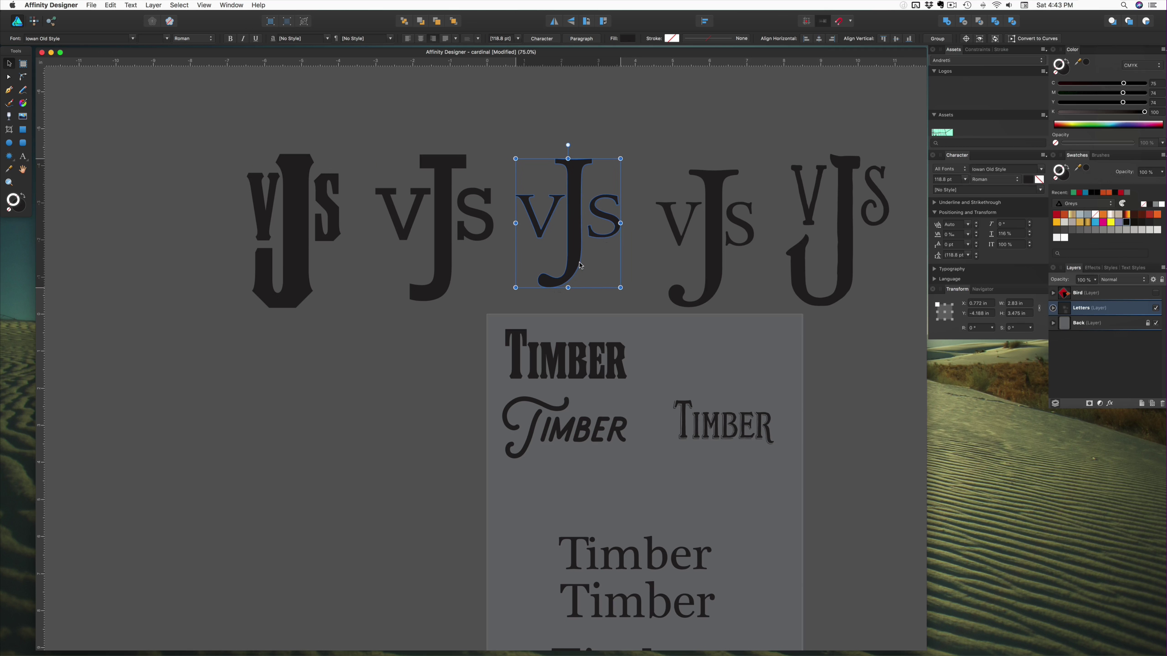
left_click_drag(650, 161, 711, 277)
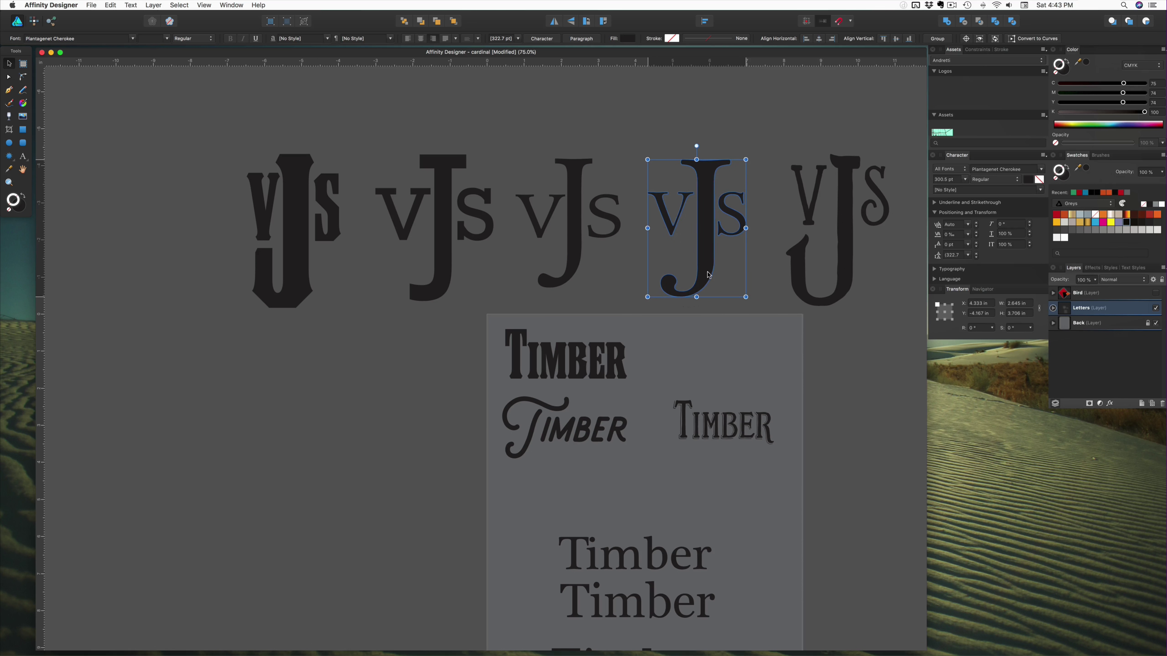
left_click(767, 246)
scroll(707, 274, "right", 2)
scroll(708, 274, "right", 10)
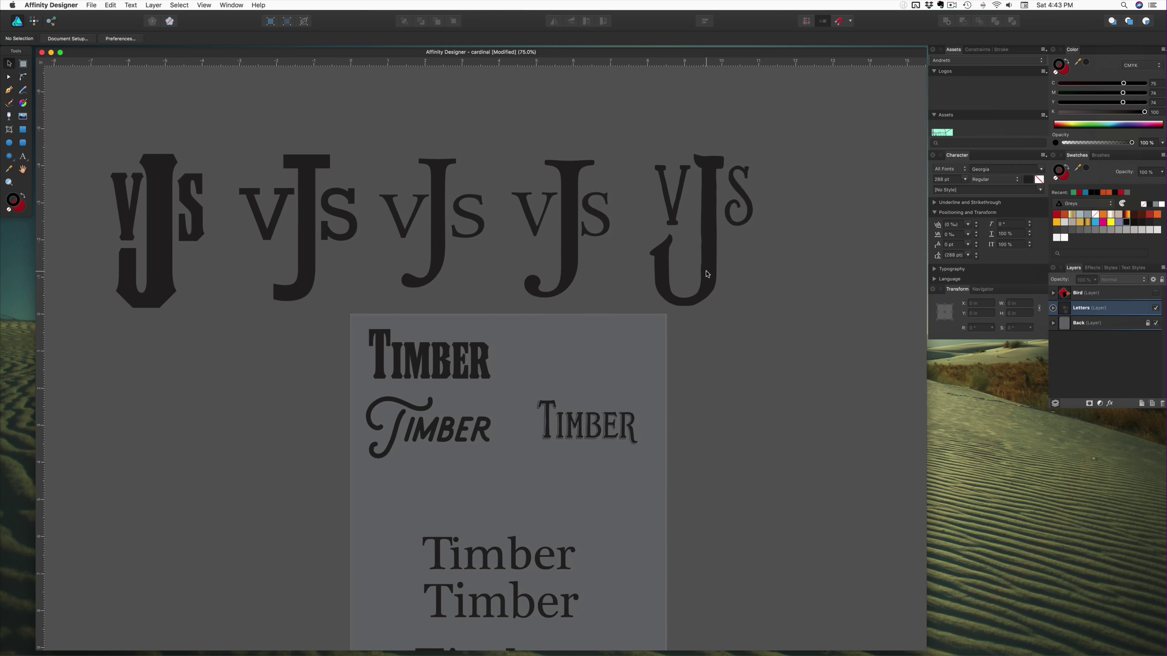
scroll(708, 274, "left", 2)
scroll(707, 274, "down", 2)
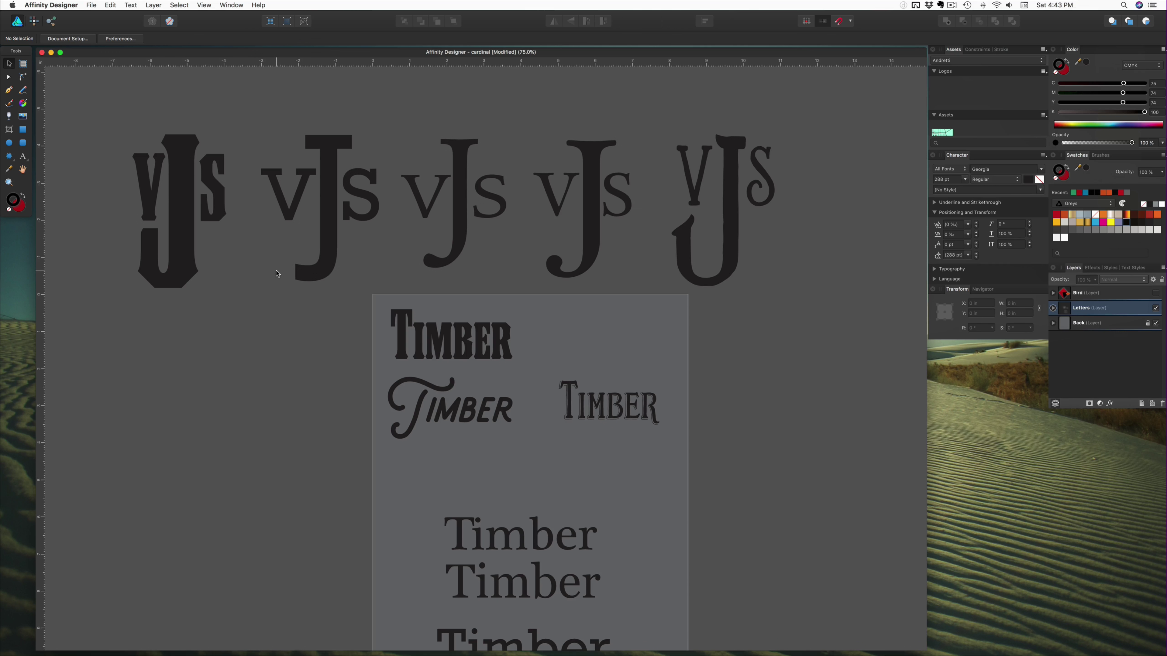
key("super+s")
Step: Change the font of the shadowed Timber wordmark from Strangerland Shadow to plain Strangerland
scroll(278, 275, "down", 3)
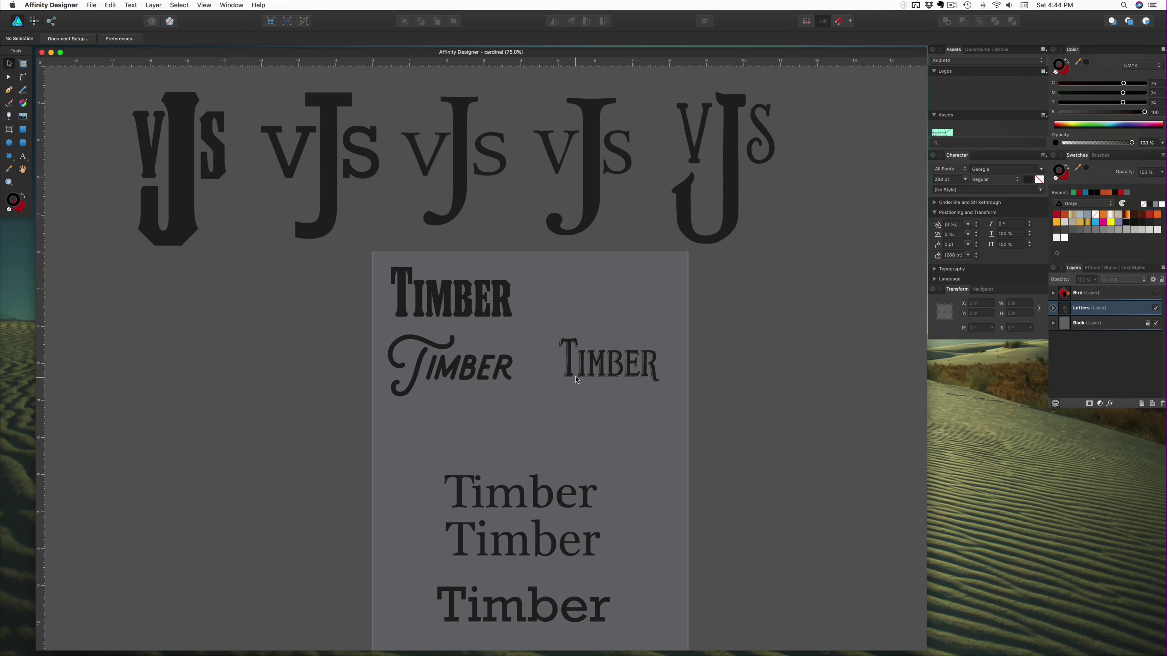
scroll(547, 345, "up", 5)
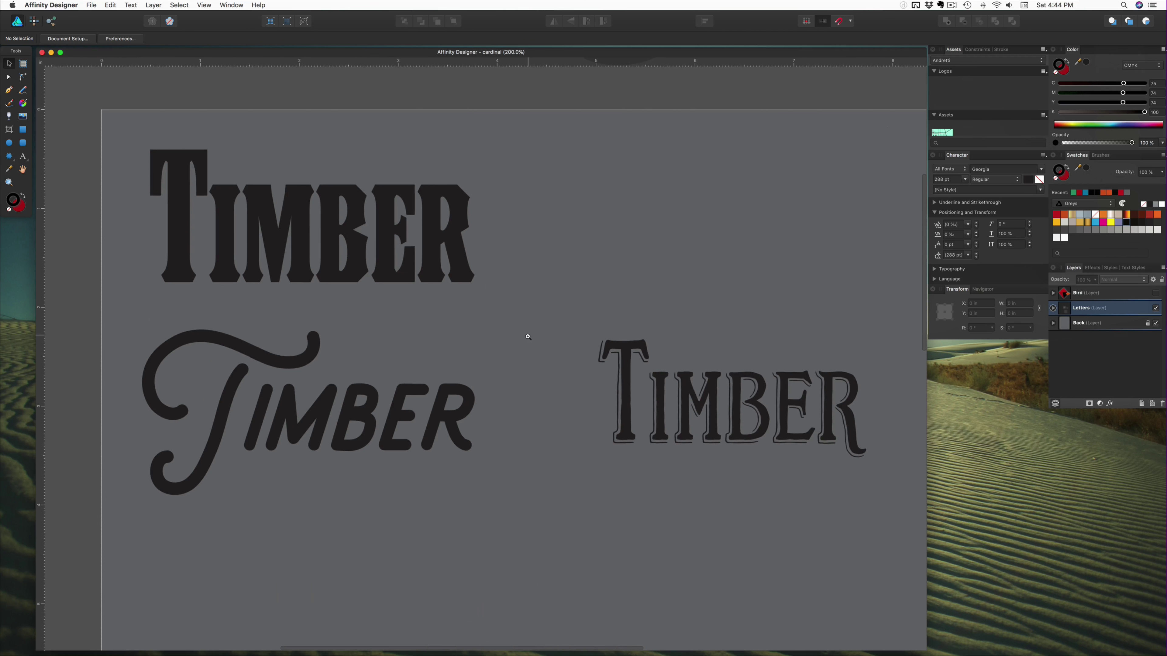
left_click_drag(527, 340, 495, 337)
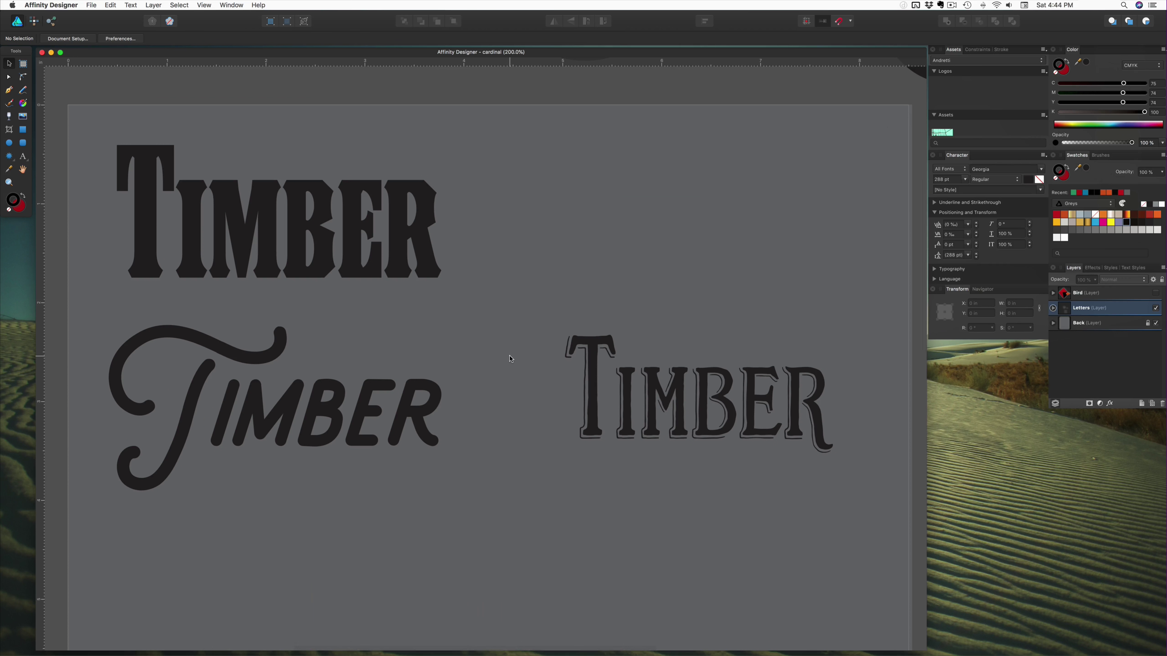
left_click(607, 381)
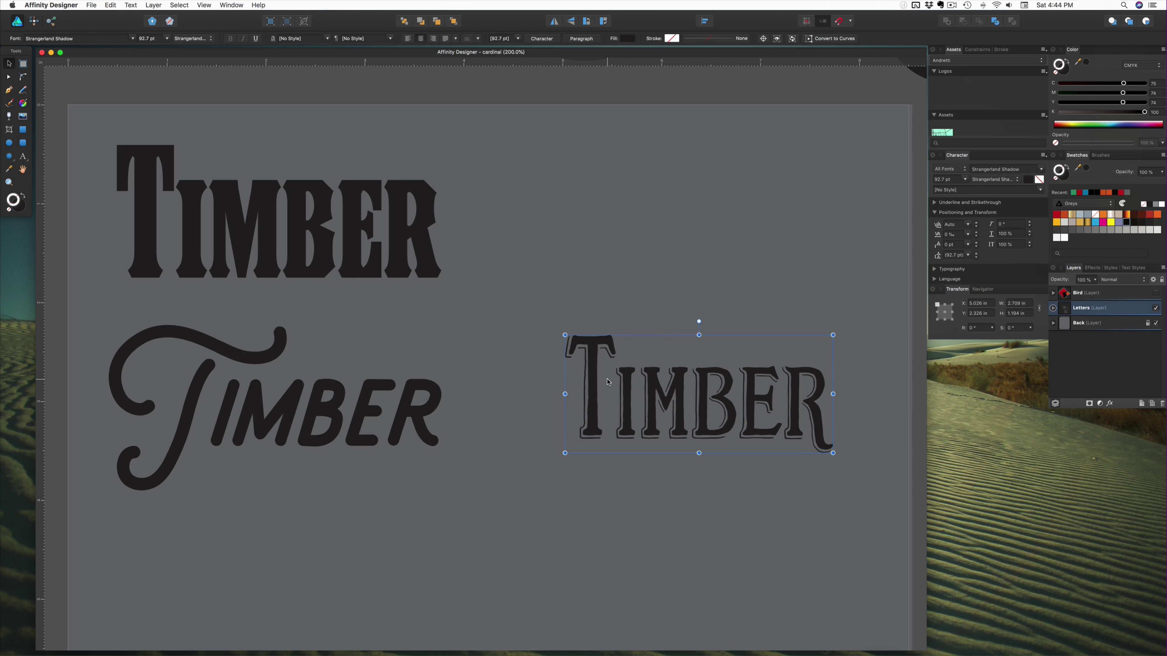
left_click(196, 42)
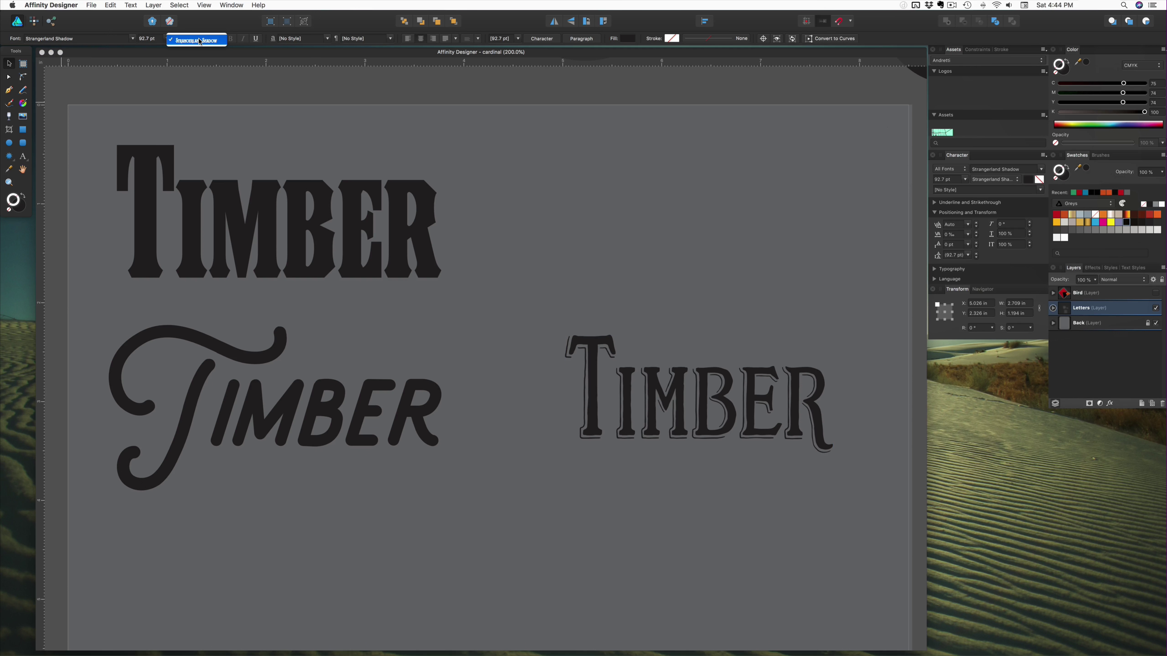
left_click(200, 41)
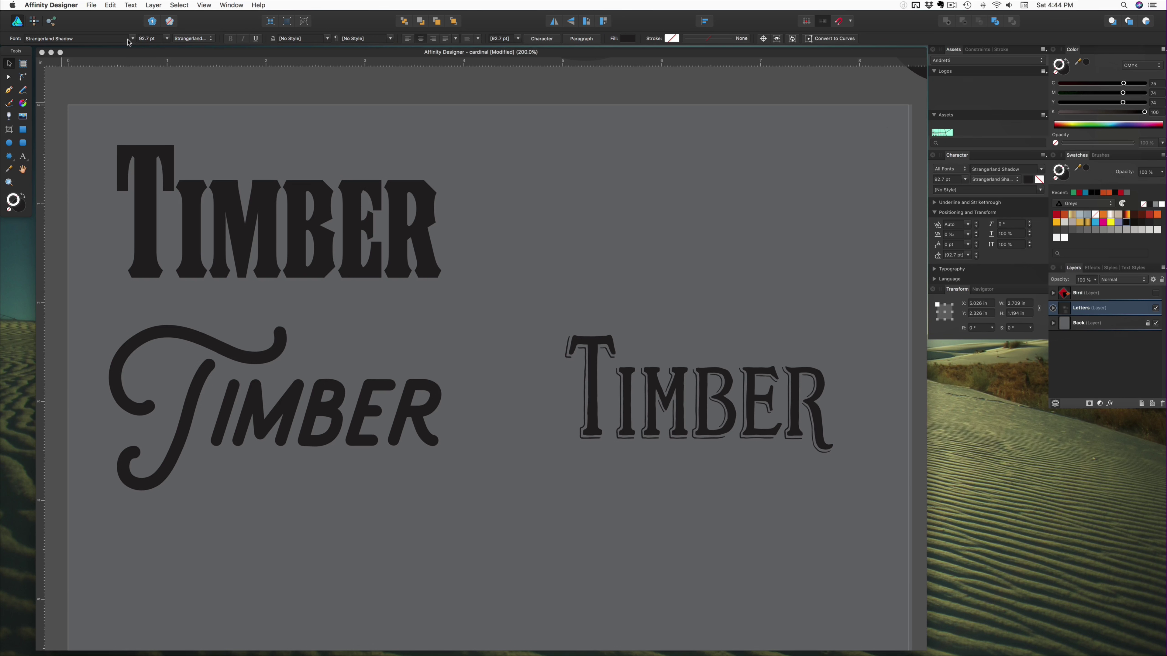
left_click(132, 39)
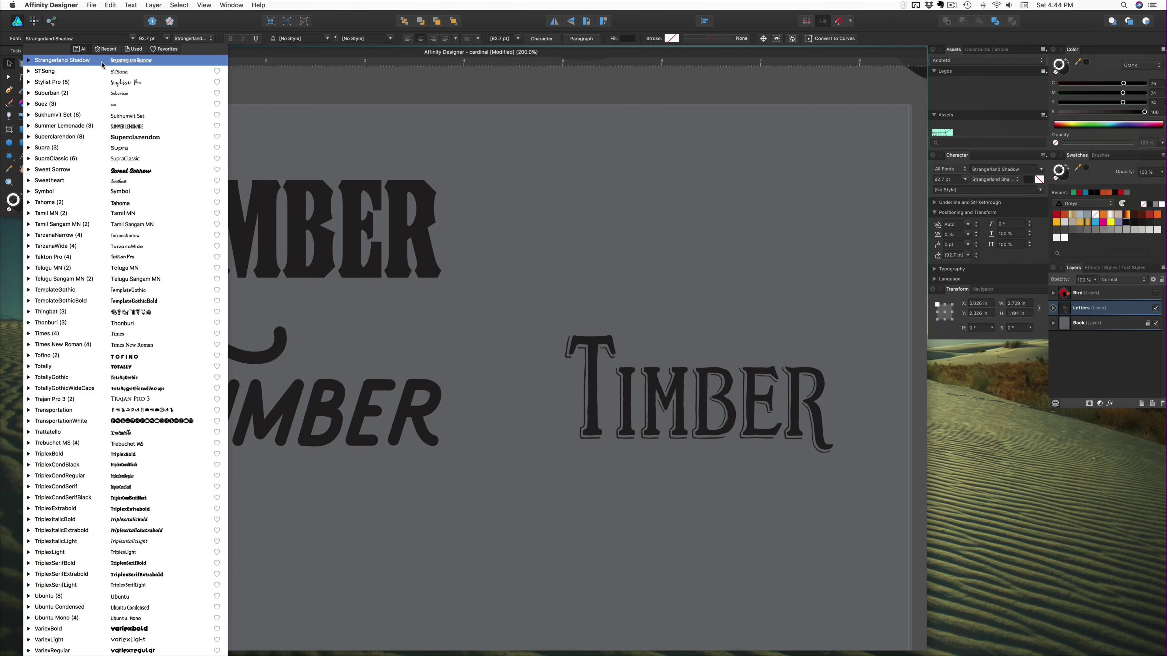
scroll(103, 65, "up", 1)
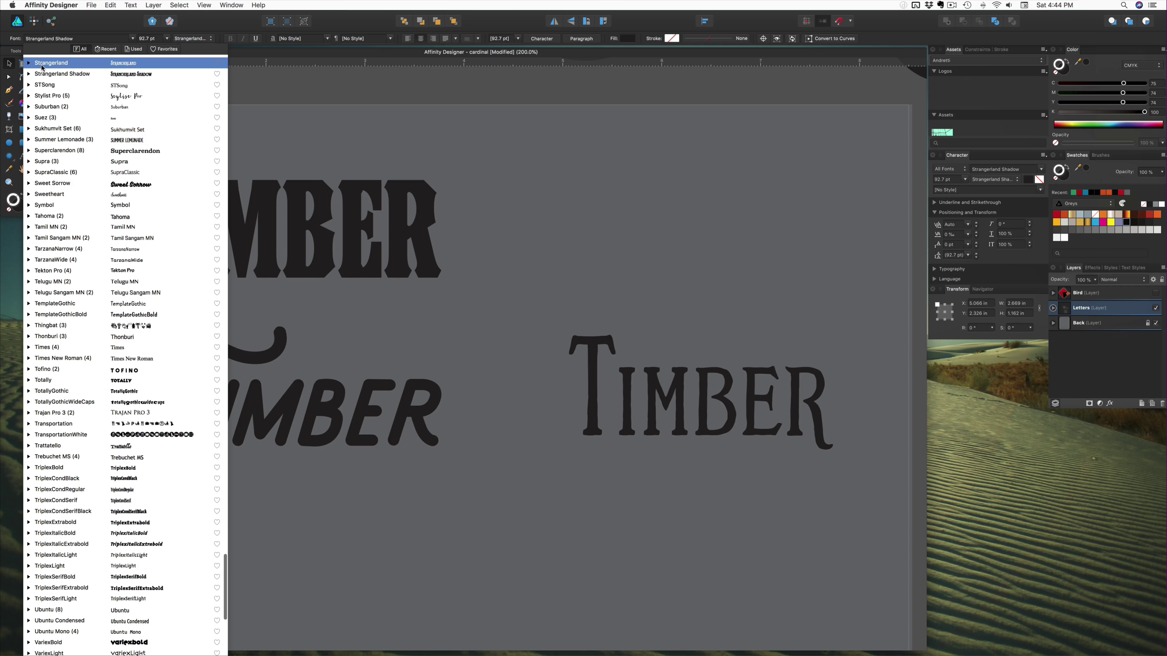
left_click(42, 65)
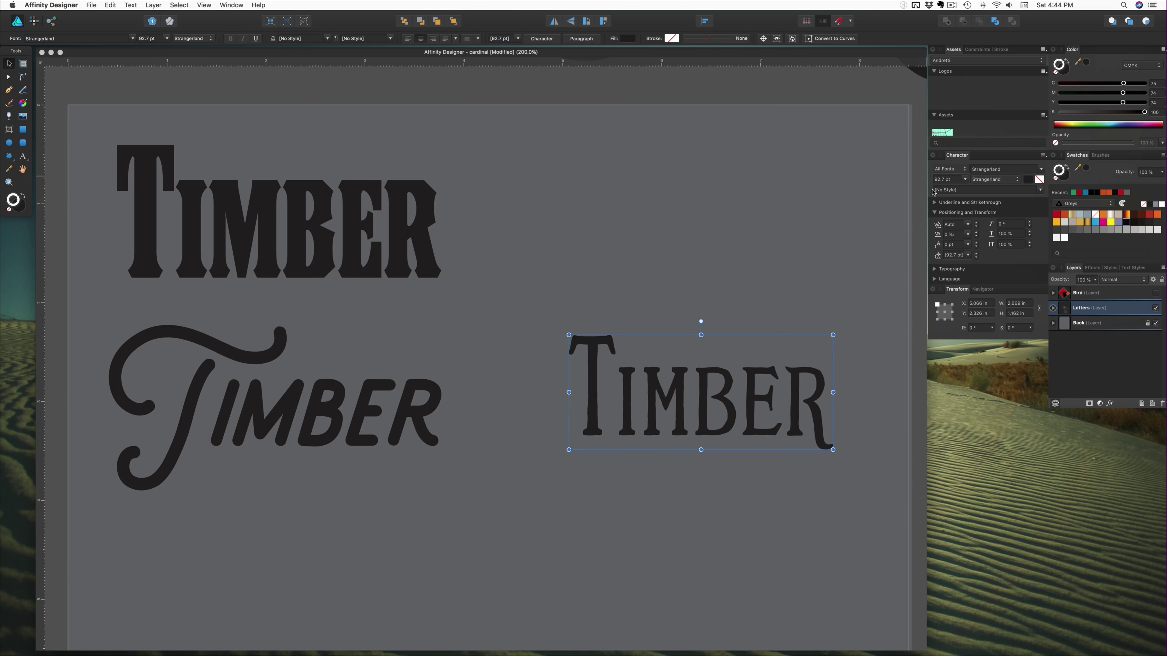
Step: Set the Strangerland Timber wordmark's font size to 100 pt
left_click(139, 39)
type("100")
key("Return")
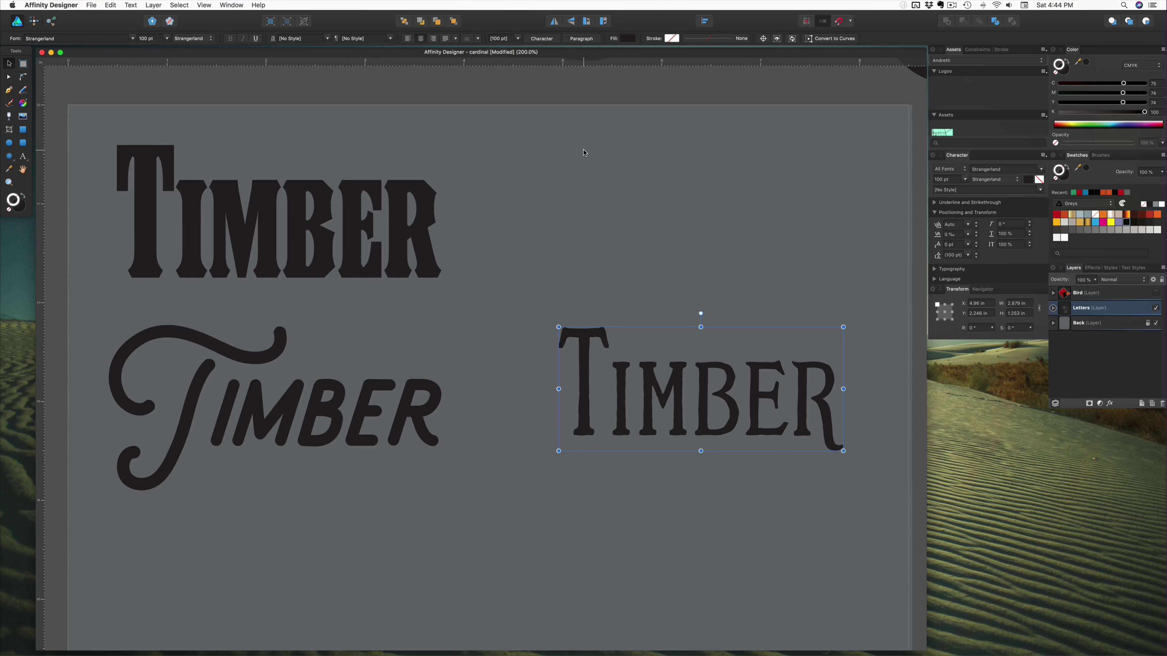
Step: Set the Strangerland wordmark's kerning to Auto and its tracking to -40‰
left_click(972, 226)
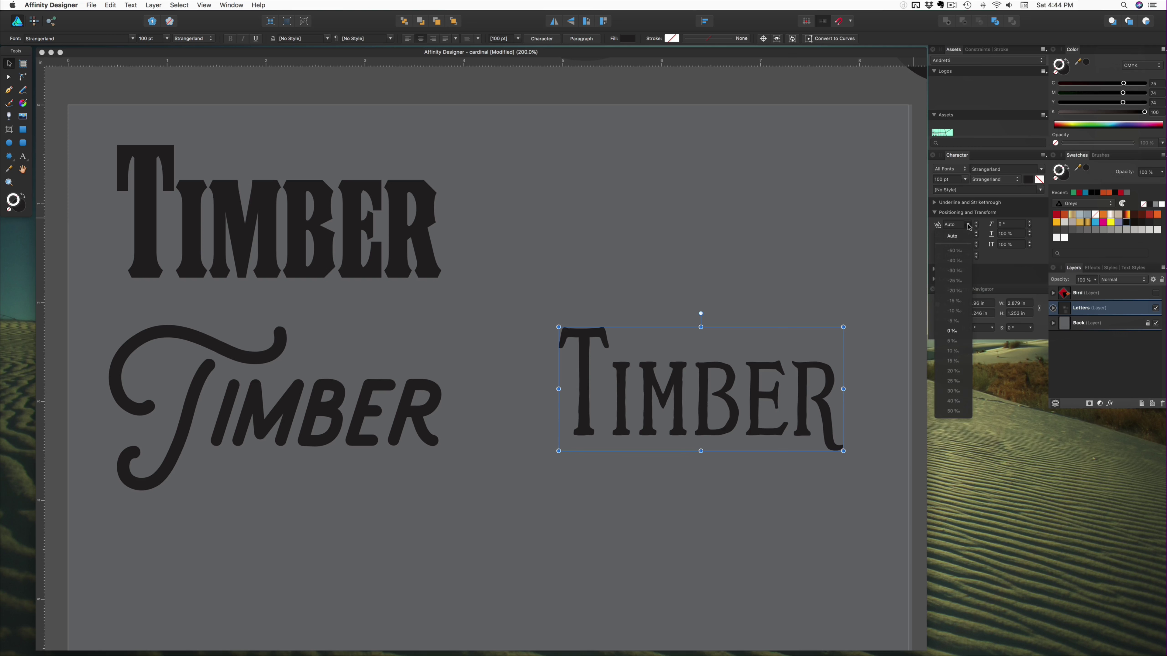
left_click(979, 226)
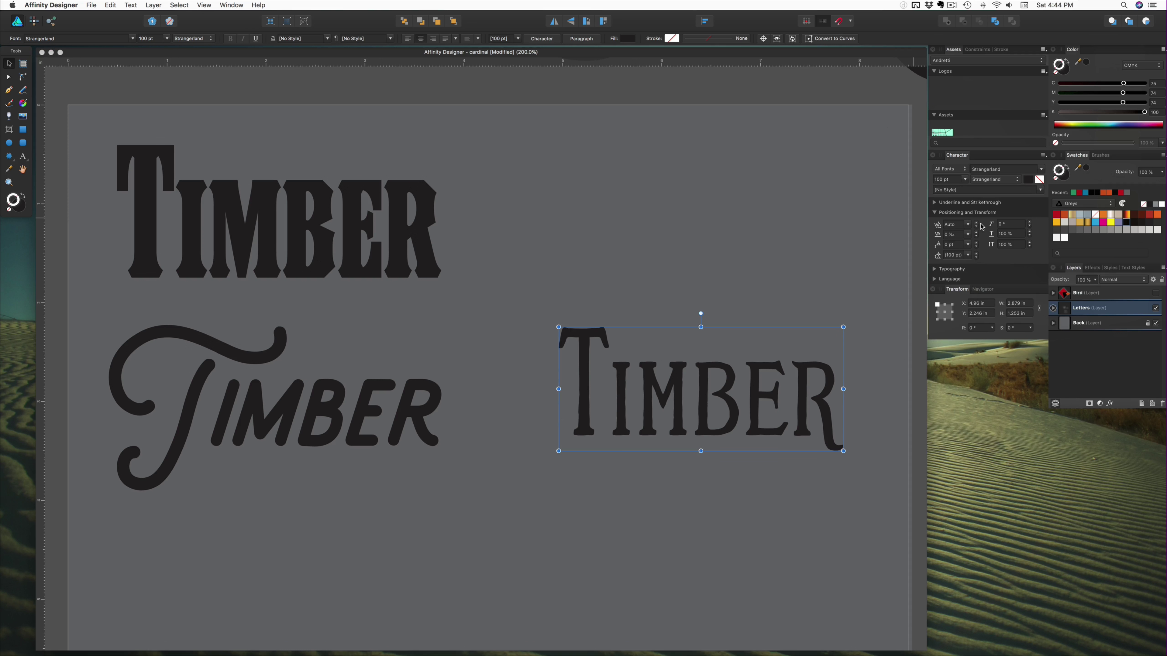
double_click(725, 363)
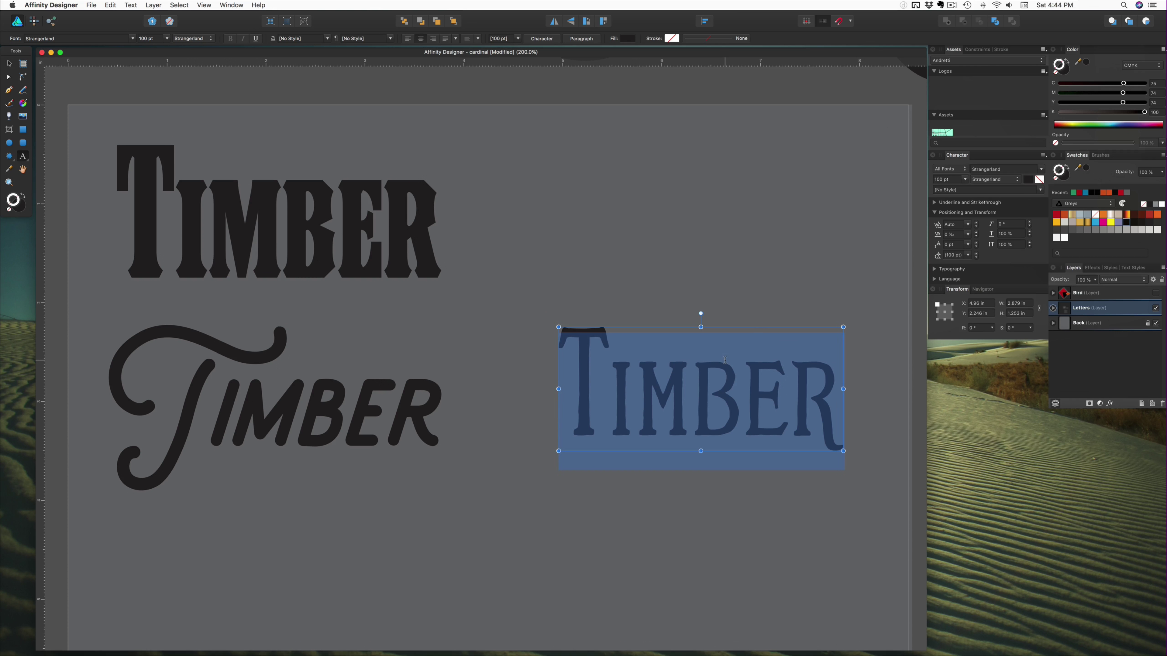
left_click(977, 229)
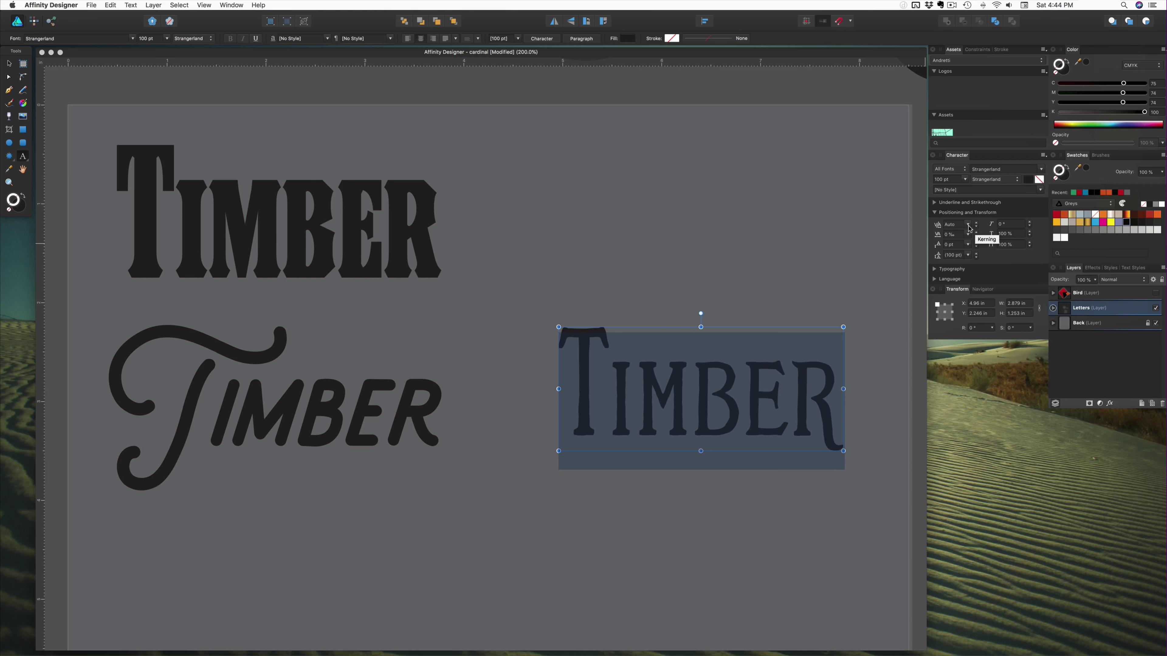
left_click(968, 225)
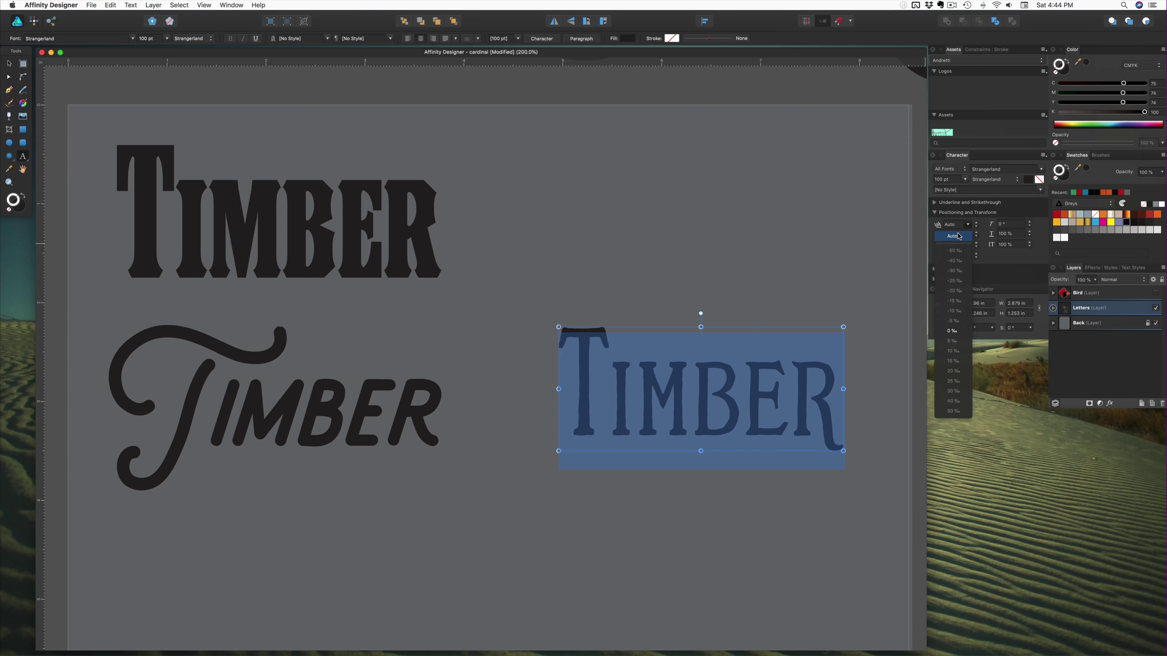
left_click(959, 236)
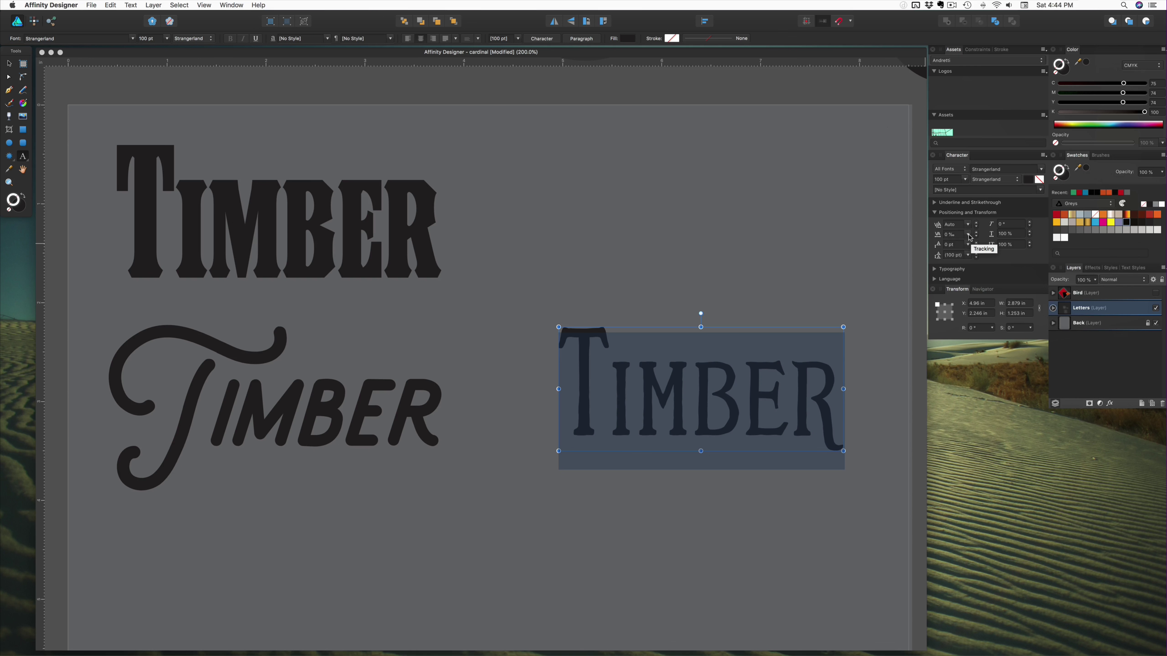
left_click(969, 236)
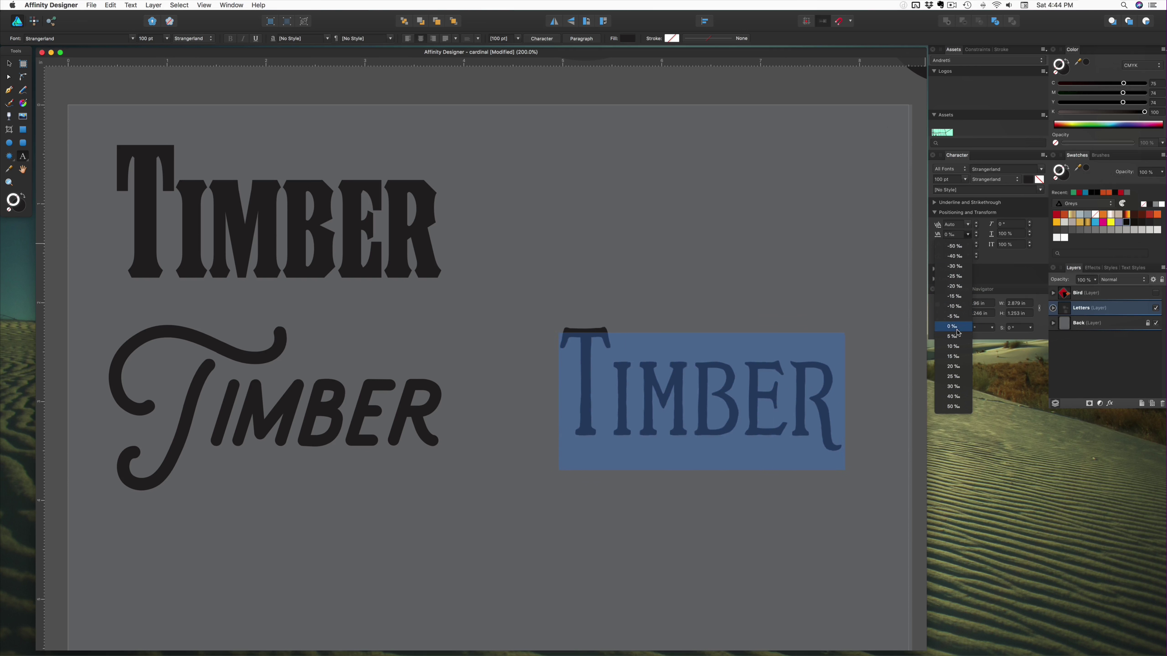
left_click(963, 256)
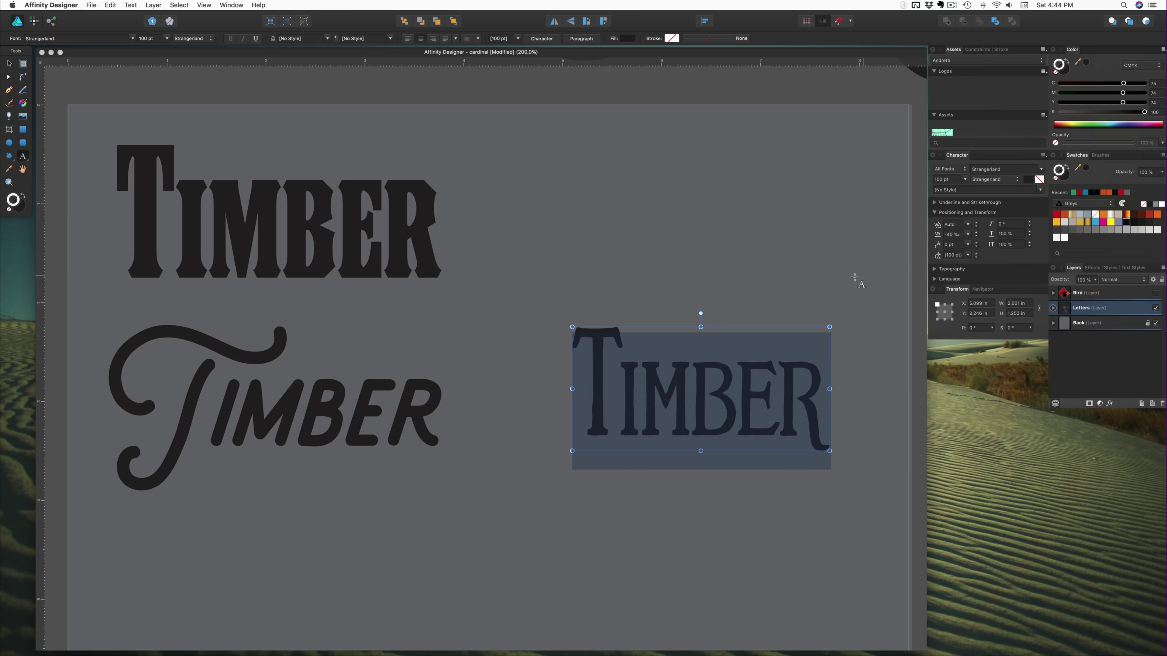
left_click(842, 278)
key("Escape")
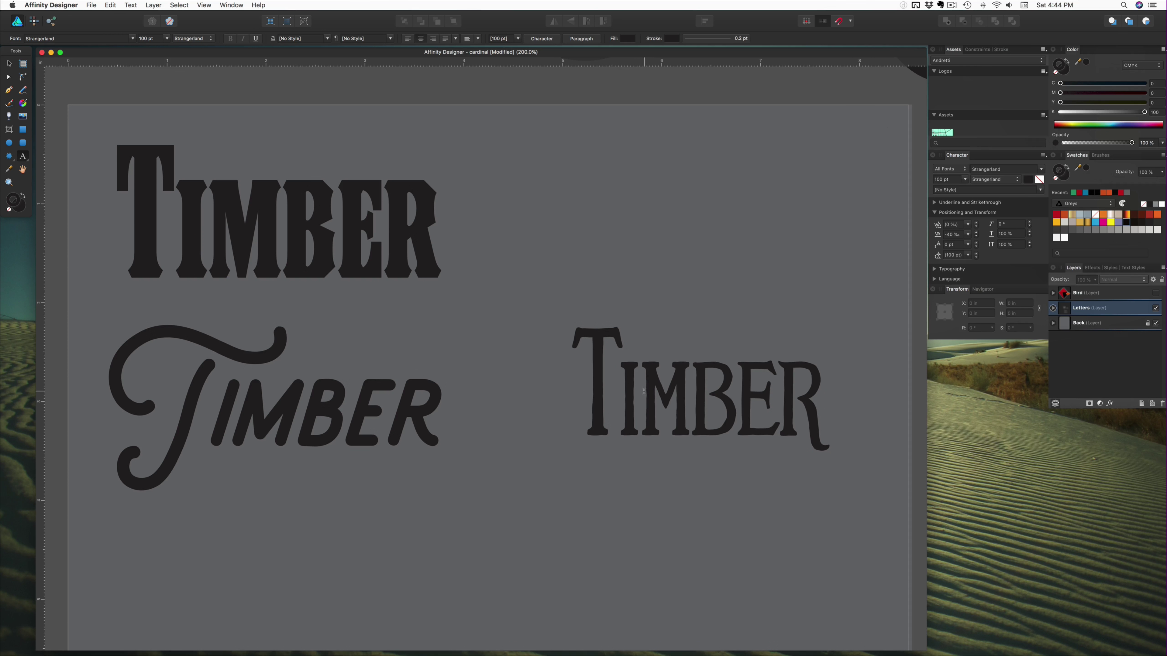
Step: Move the Strangerland wordmark up beside the heavy block-letter Timber at the top of the artboard
left_click(8, 65)
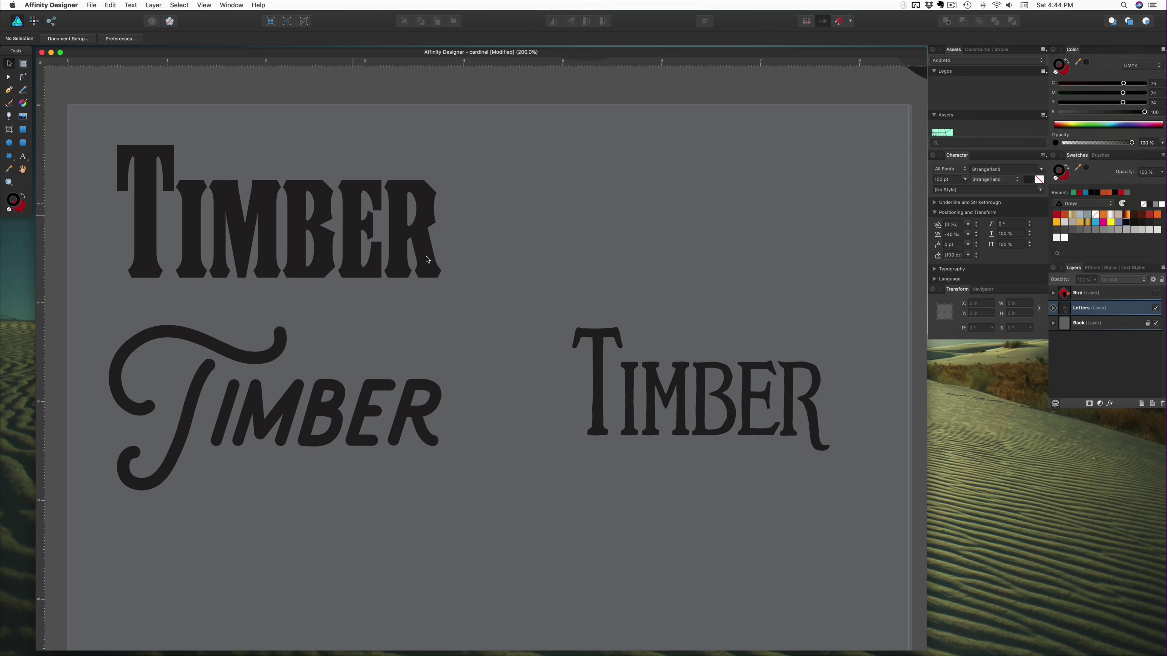
left_click_drag(629, 345, 588, 185)
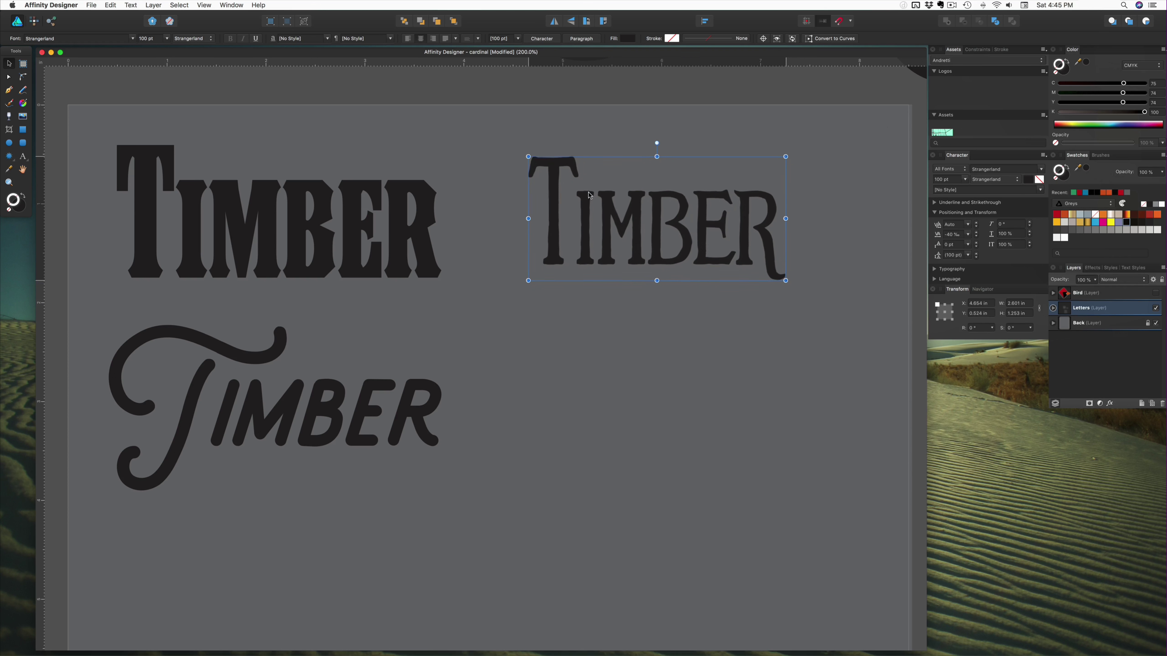
left_click(595, 337)
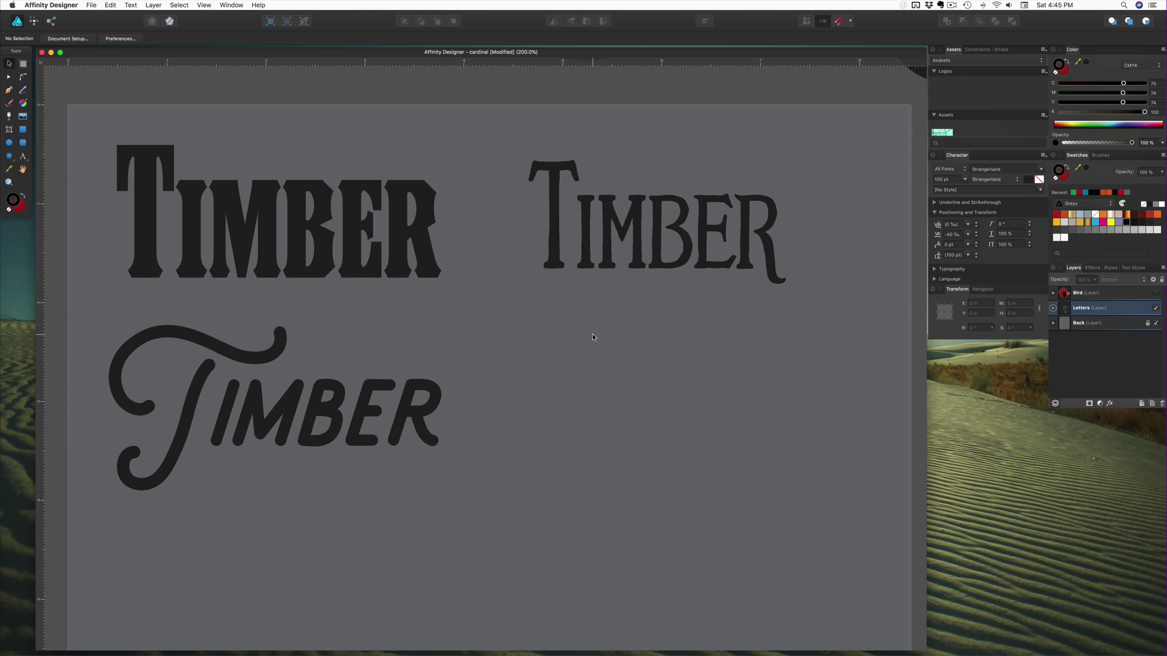
Step: Move the three mixed-case serif Timber wordmarks up beside the script one and scale them down together to about 77 pt
scroll(595, 338, "down", 10)
scroll(595, 338, "down", 2)
left_click_drag(641, 269, 261, 594)
scroll(349, 446, "down", 3)
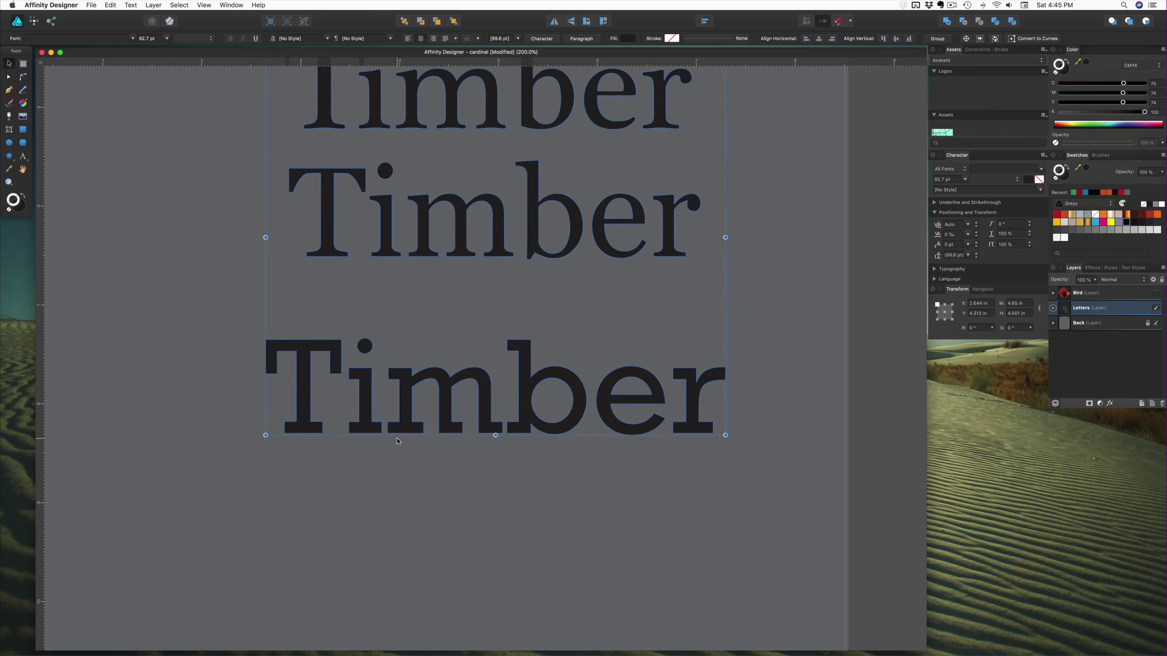
scroll(367, 414, "up", 4)
left_click_drag(419, 392, 561, 272)
scroll(546, 322, "up", 6)
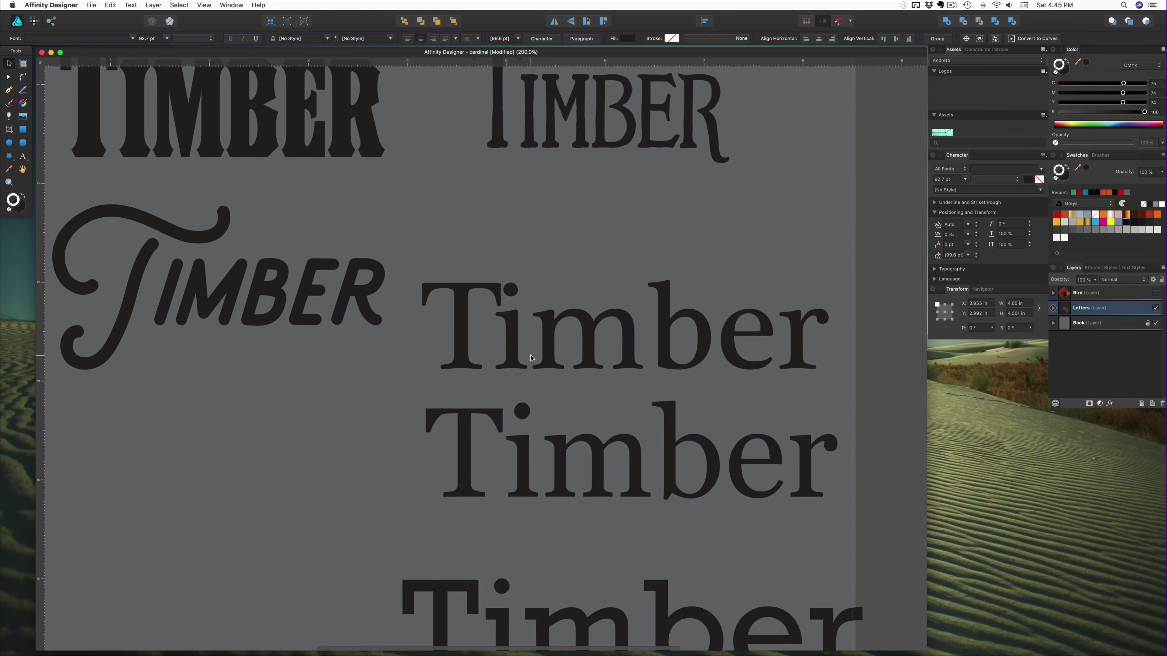
left_click_drag(534, 366, 525, 307)
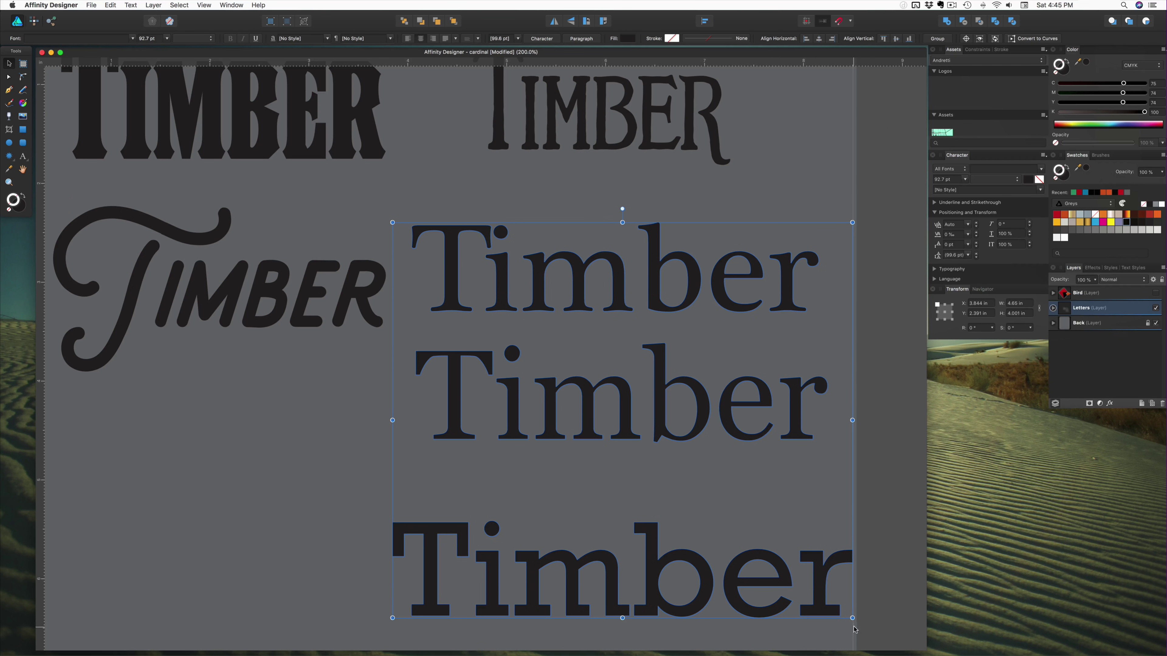
left_click_drag(852, 618, 786, 538)
left_click_drag(610, 351, 629, 380)
Step: Place the Georgia Timber below the script wordmark and the Rockwell Timber to its right, forming a two-column grid
left_click(349, 421)
left_click_drag(544, 401, 199, 446)
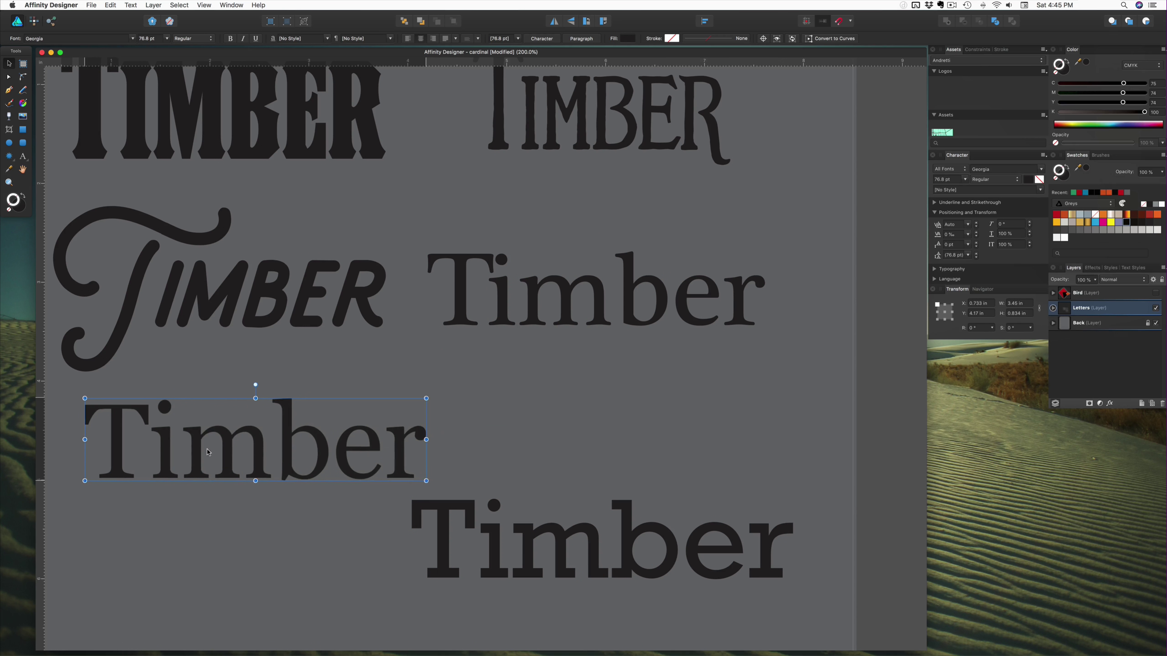
left_click_drag(490, 550, 533, 447)
scroll(509, 489, "left", 5)
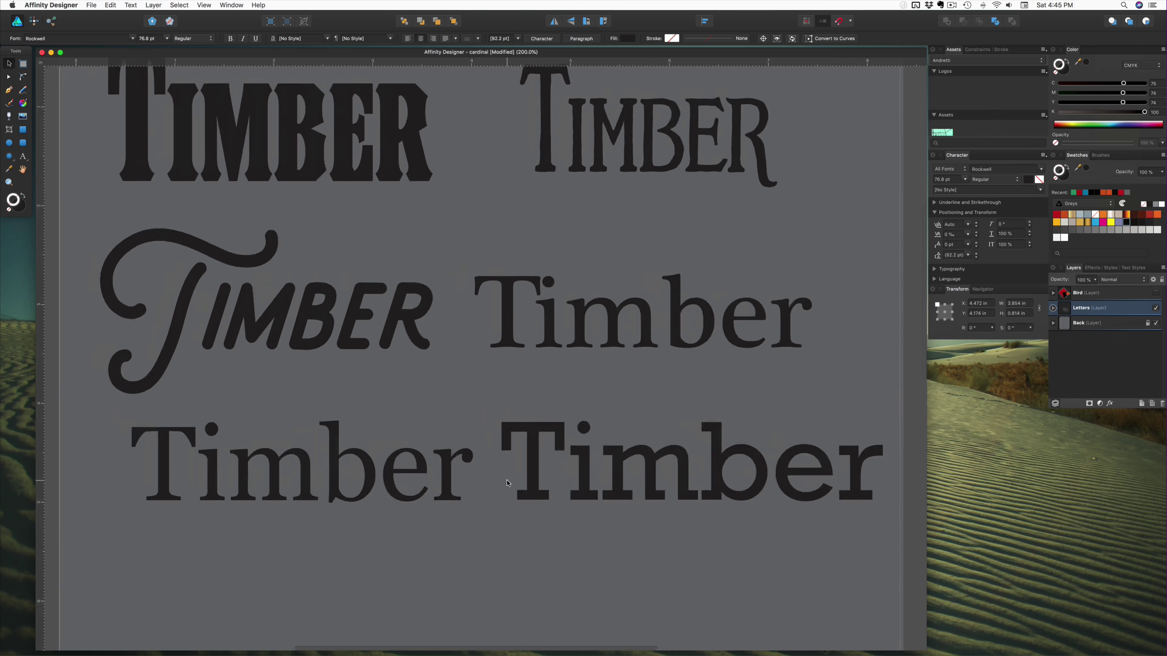
left_click(534, 436)
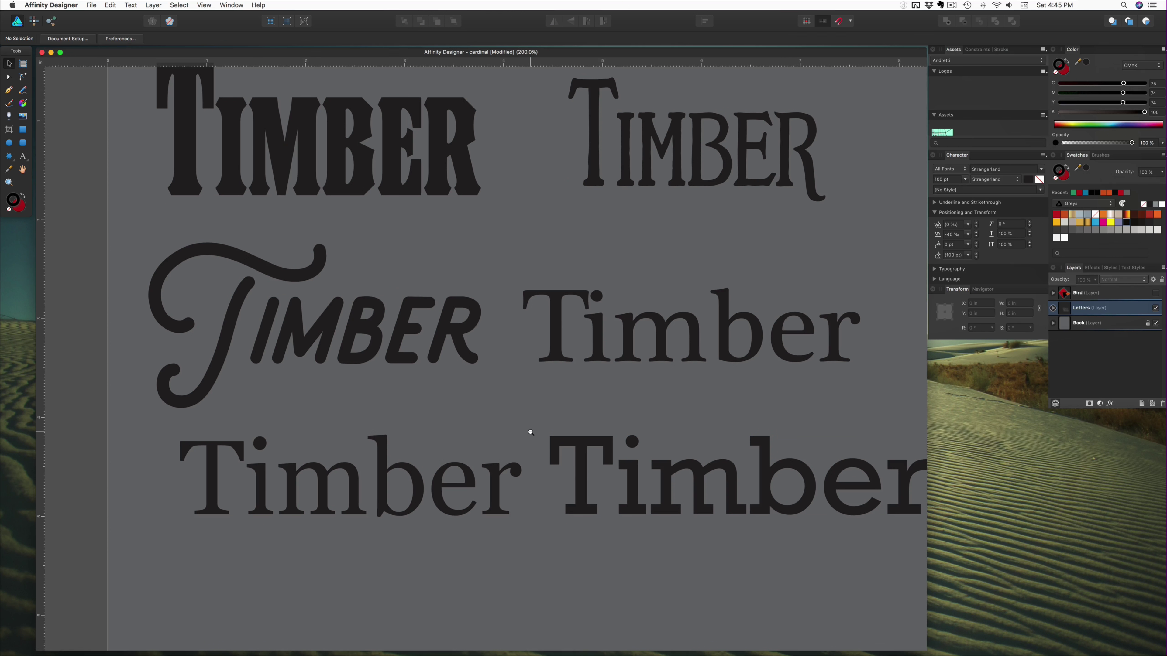
Step: Delete the Rockwell Timber wordmark and the matching slab-serif V, J and S monogram letters
scroll(528, 432, "down", 2)
left_click_drag(529, 433, 538, 499)
scroll(510, 460, "down", 2)
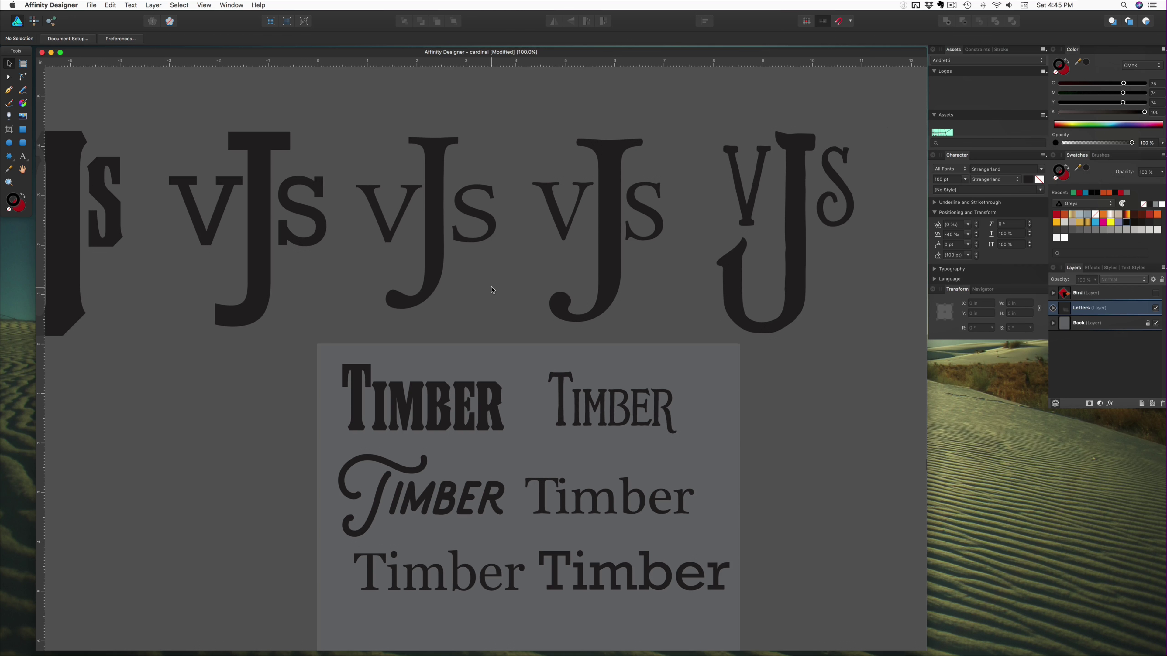
left_click(547, 538)
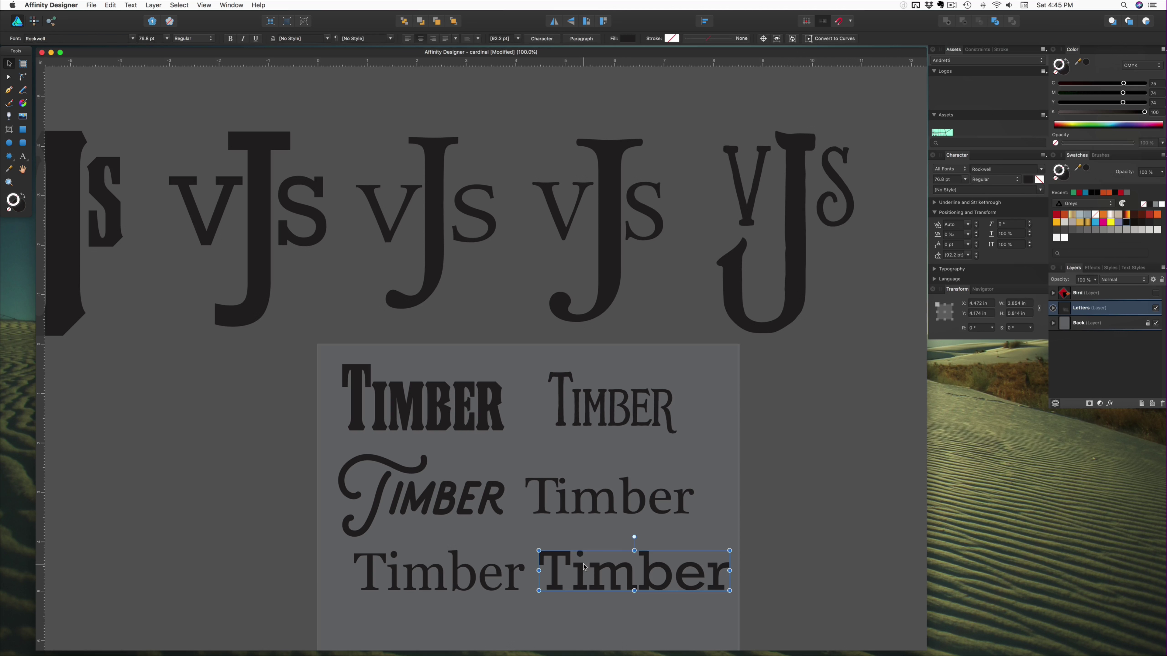
key("BackSpace")
left_click(234, 228)
key("super+c")
key("BackSpace")
left_click(234, 227)
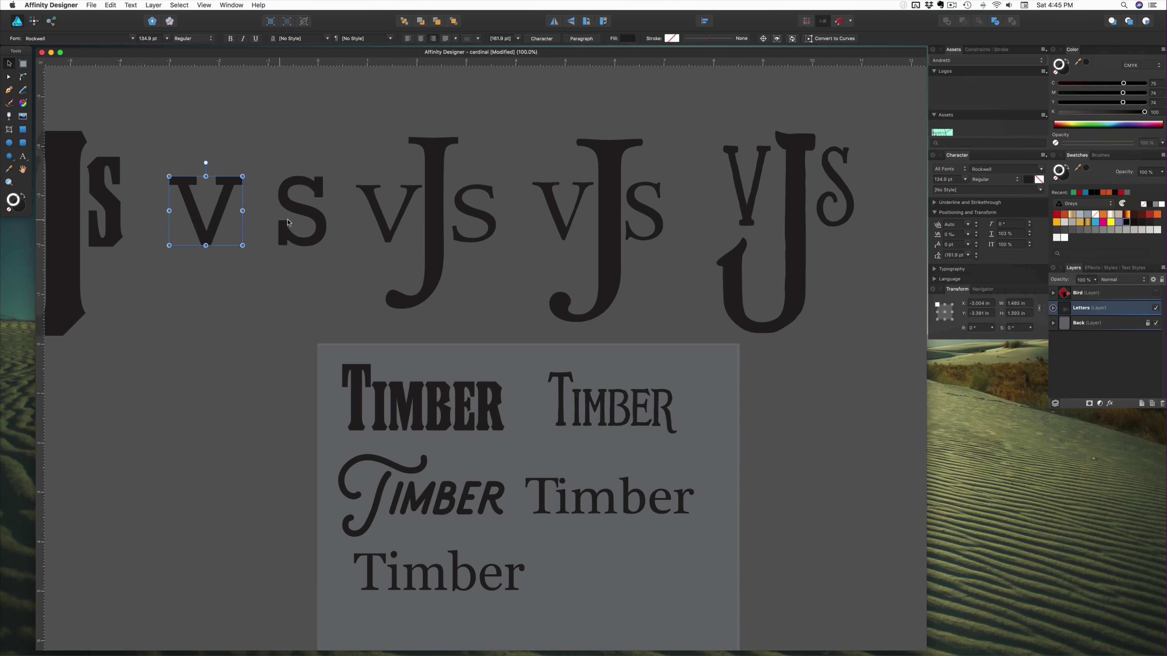
key("BackSpace")
left_click(307, 224)
key("BackSpace")
Step: Move the heavy block-letter VJS monogram into the gap beside the serif monograms above the artboard
scroll(303, 224, "left", 5)
right_click(341, 110)
key("Escape")
left_click(232, 323)
left_click_drag(231, 323, 455, 322)
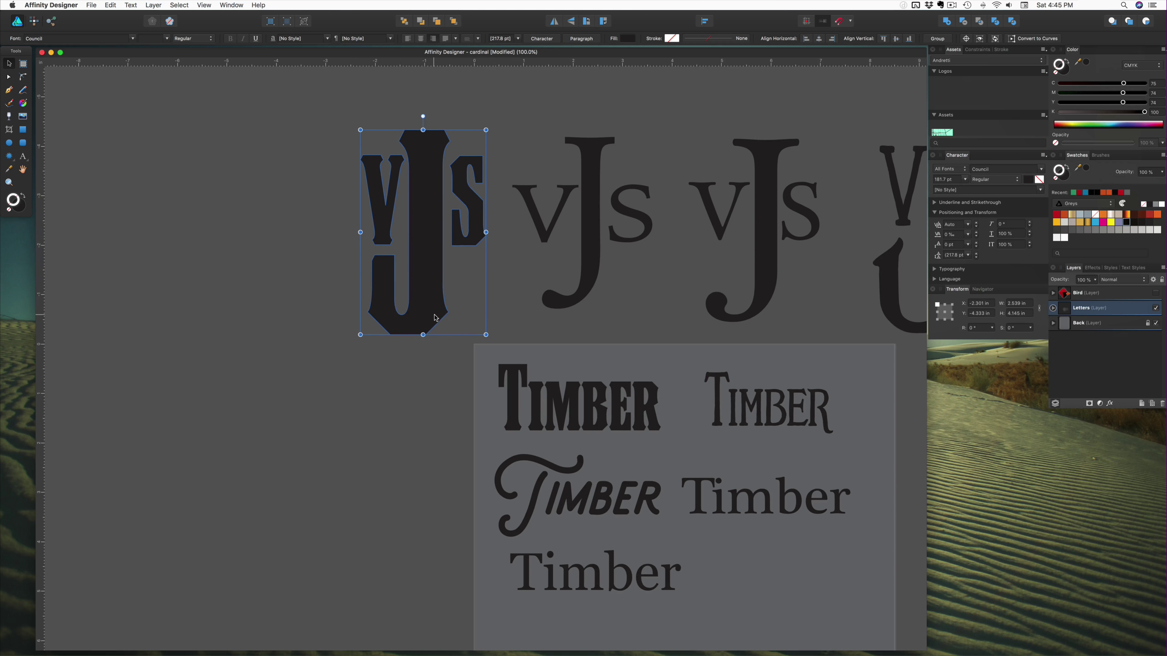
key("Escape")
scroll(478, 331, "right", 5)
scroll(479, 331, "right", 3)
key("ctrl+z")
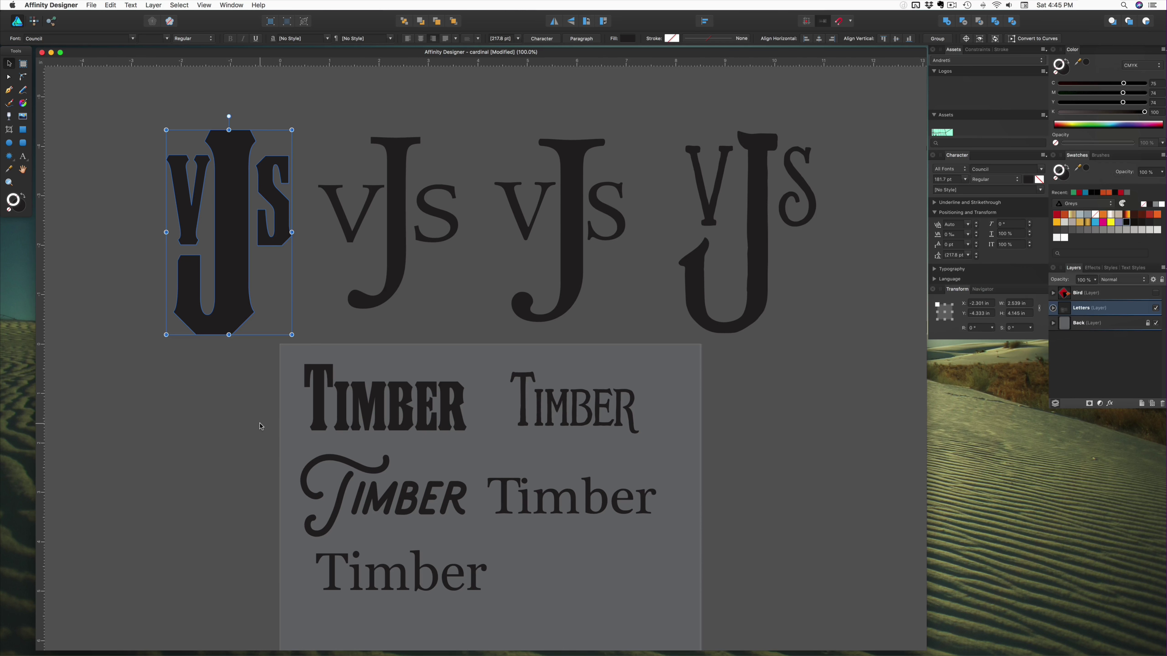
key("Escape")
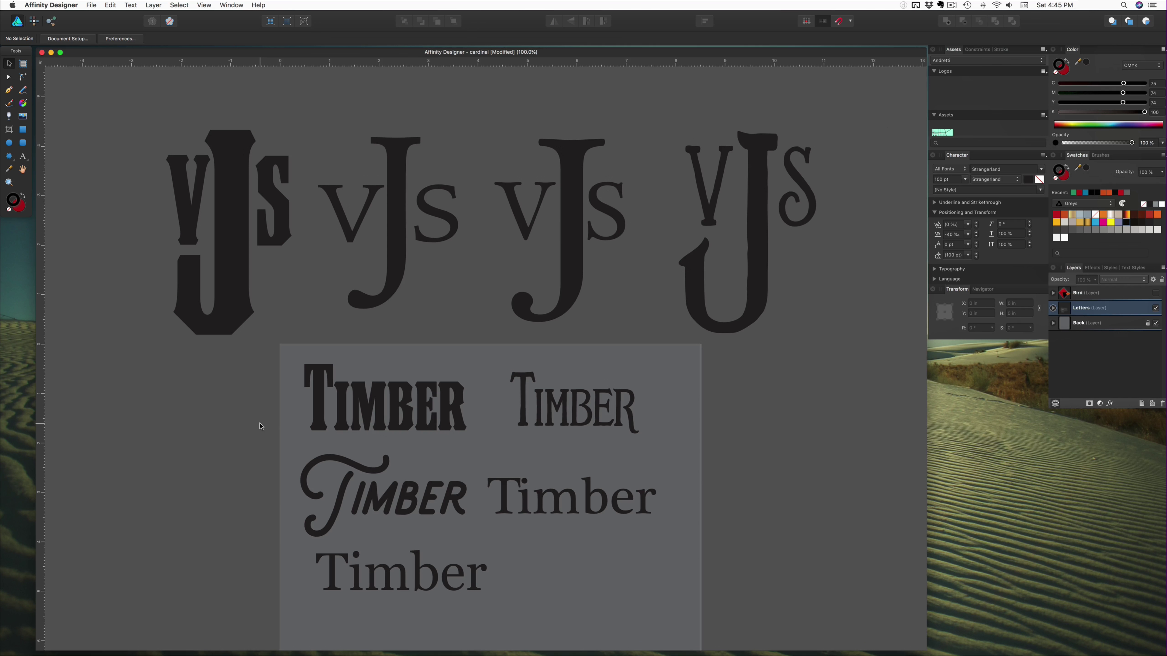
Step: Delete the script Timber wordmark and move the Georgia Timber up into its place
left_click(338, 478)
key("Delete")
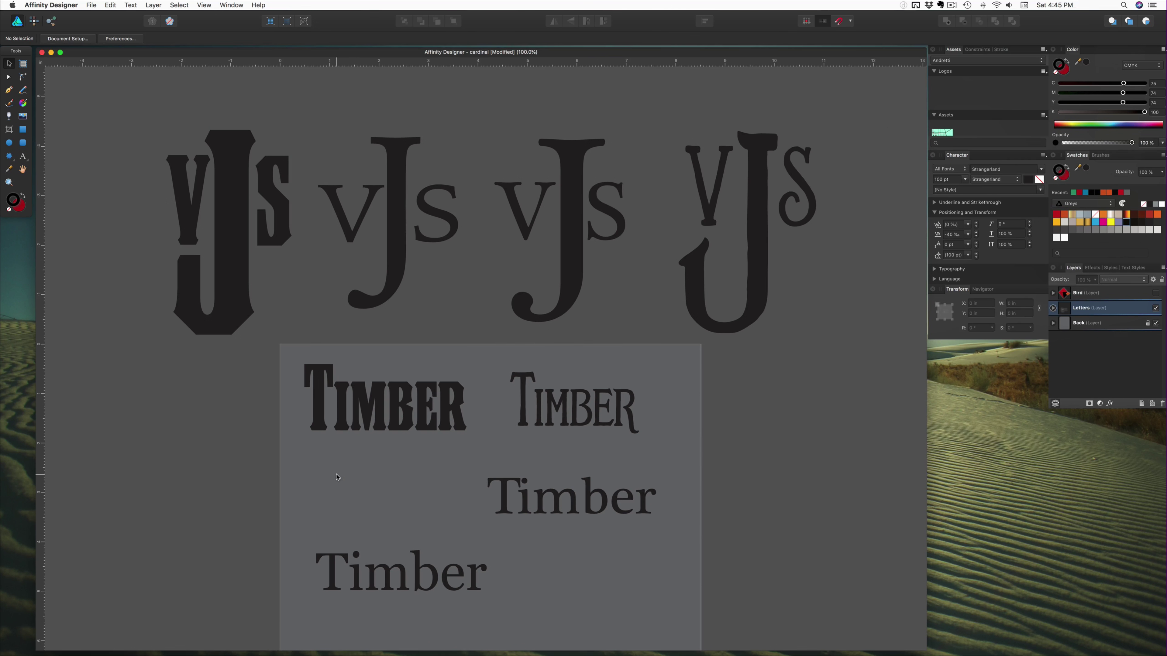
left_click_drag(366, 575, 356, 494)
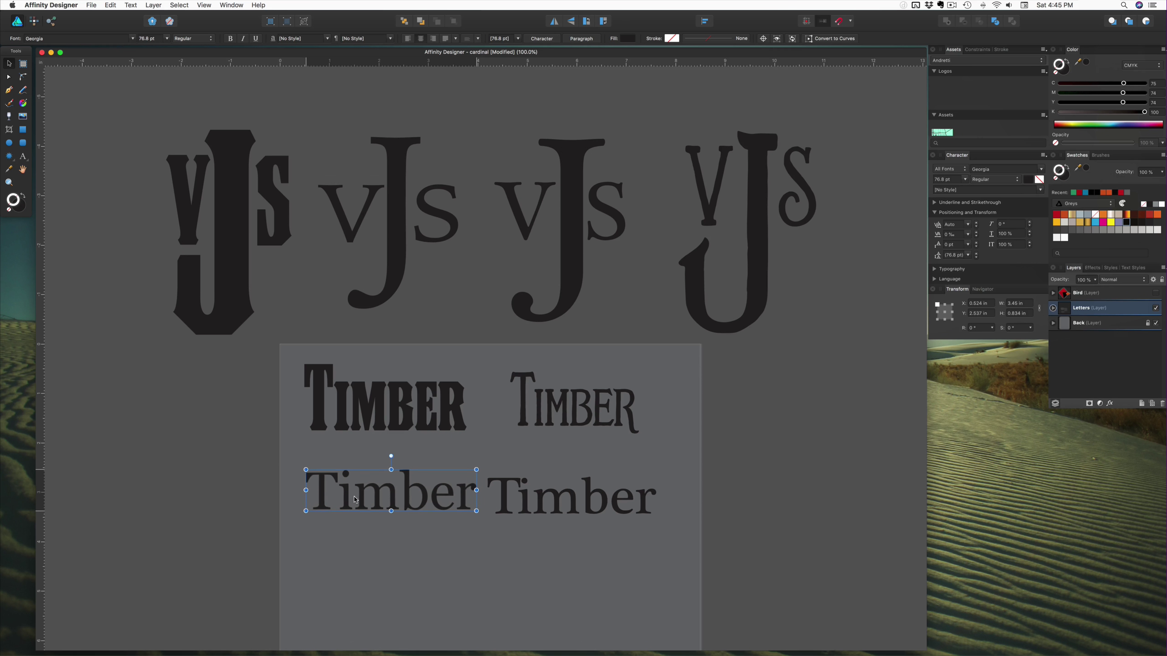
left_click(237, 483)
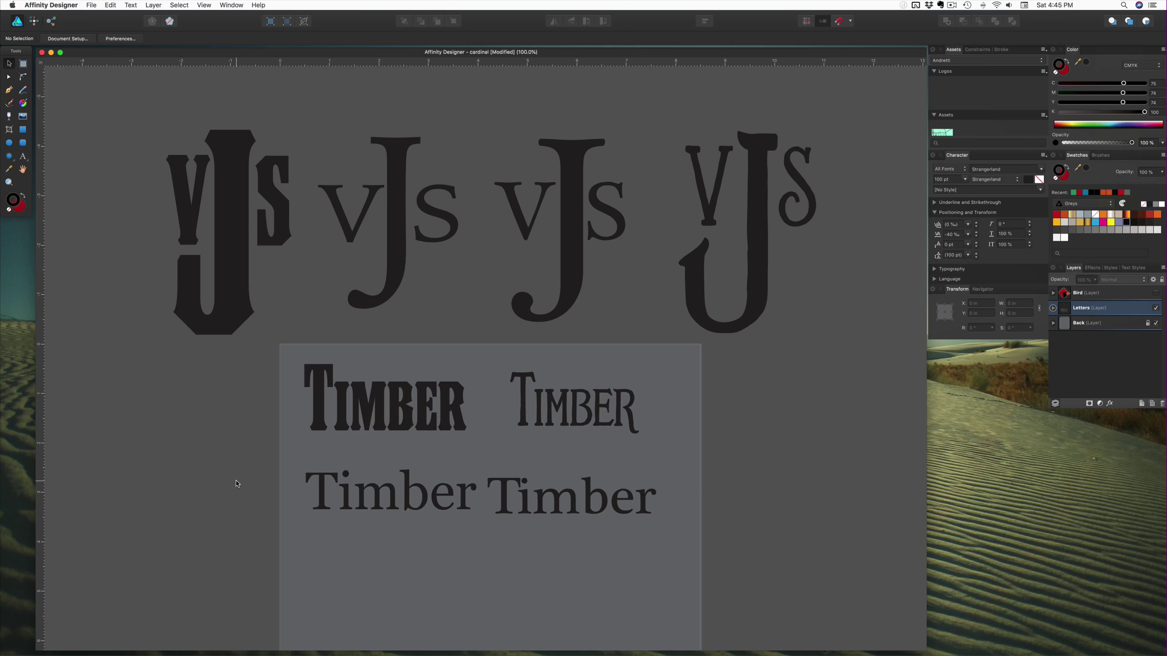
Step: Move the four remaining Timber wordmarks together down to the lower part of the artboard
scroll(264, 479, "down", 3)
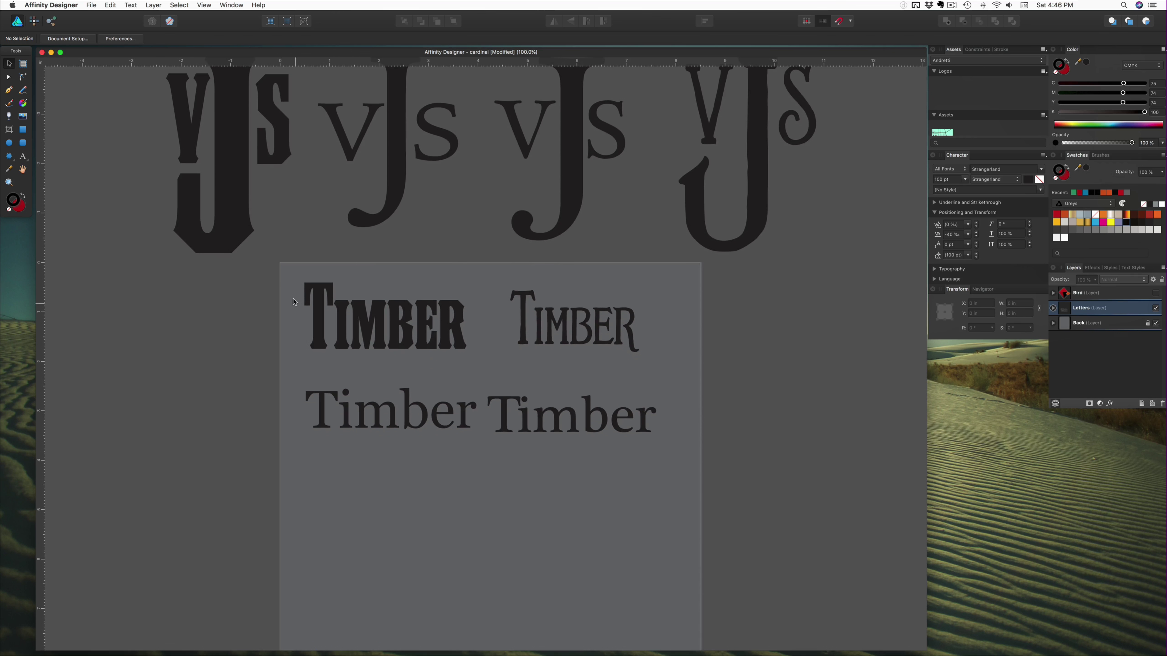
key("super+a")
left_click_drag(559, 352, 561, 604)
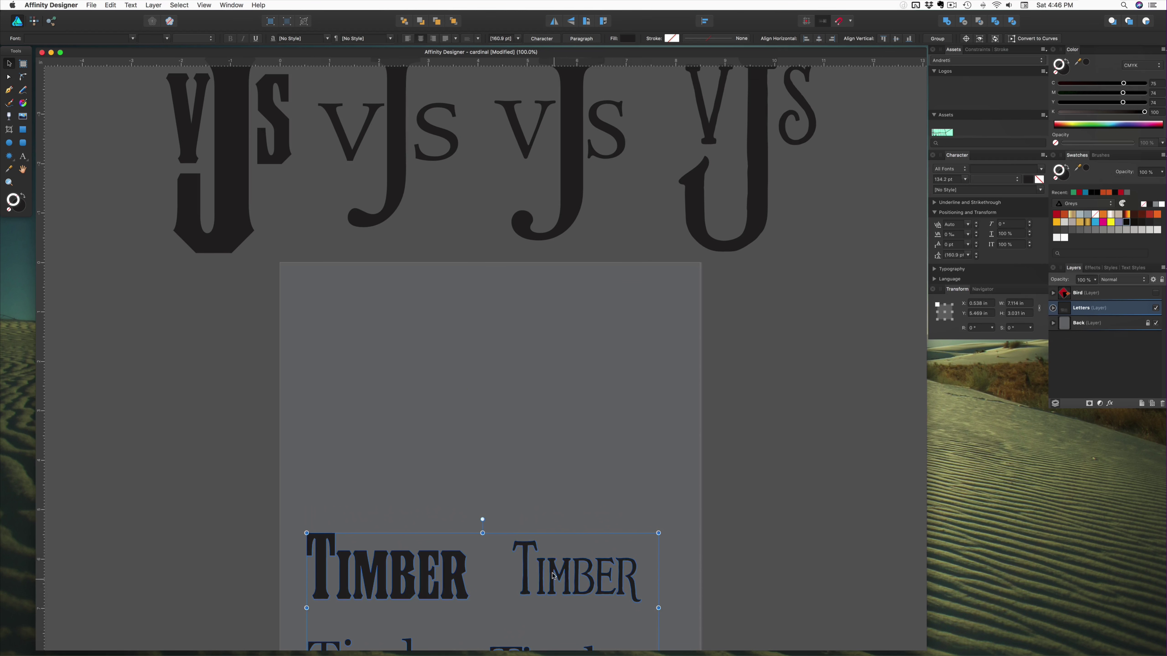
scroll(573, 459, "down", 6)
left_click_drag(573, 380, 579, 475)
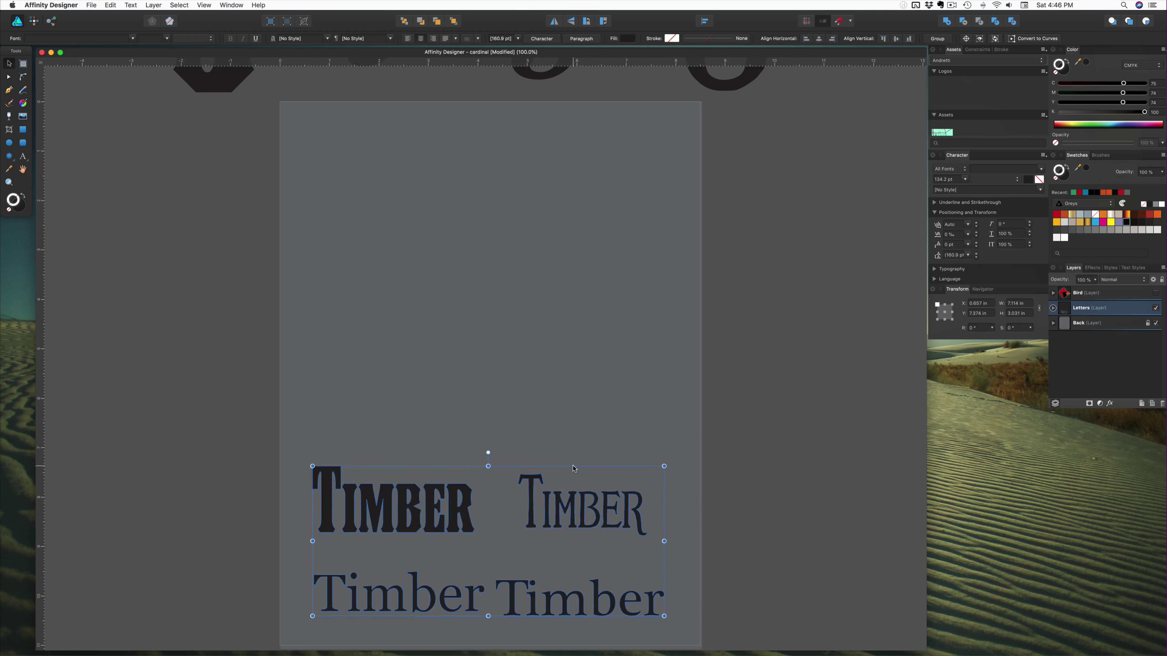
scroll(528, 425, "down", 3)
scroll(521, 361, "up", 12)
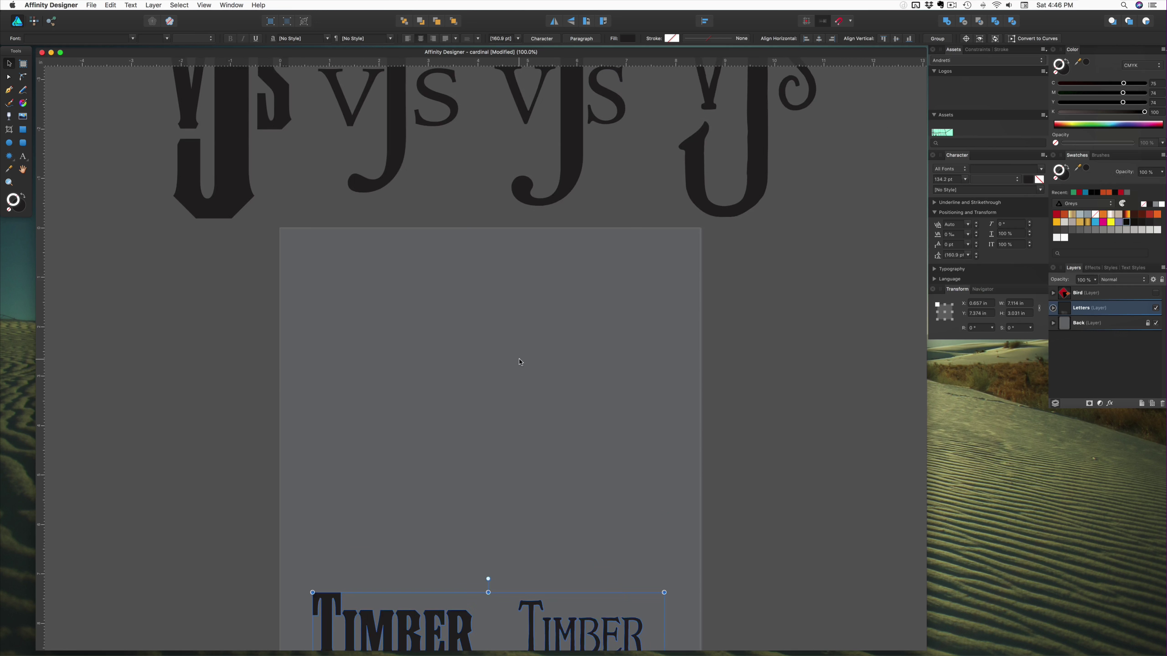
Step: Scale the four VJS monograms down together to about 8.9 in wide and place them across the upper part of the artboard
left_click_drag(139, 142, 822, 388)
left_click_drag(166, 176, 357, 459)
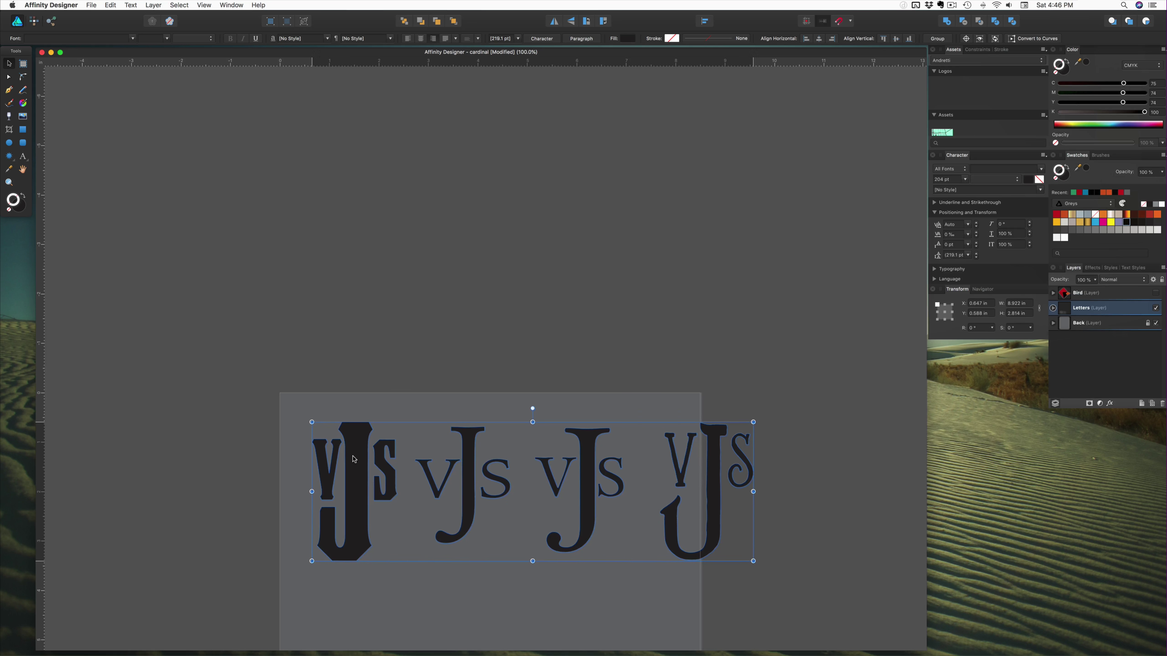
left_click(373, 443)
scroll(373, 443, "down", 5)
scroll(374, 443, "down", 1)
key("super+z")
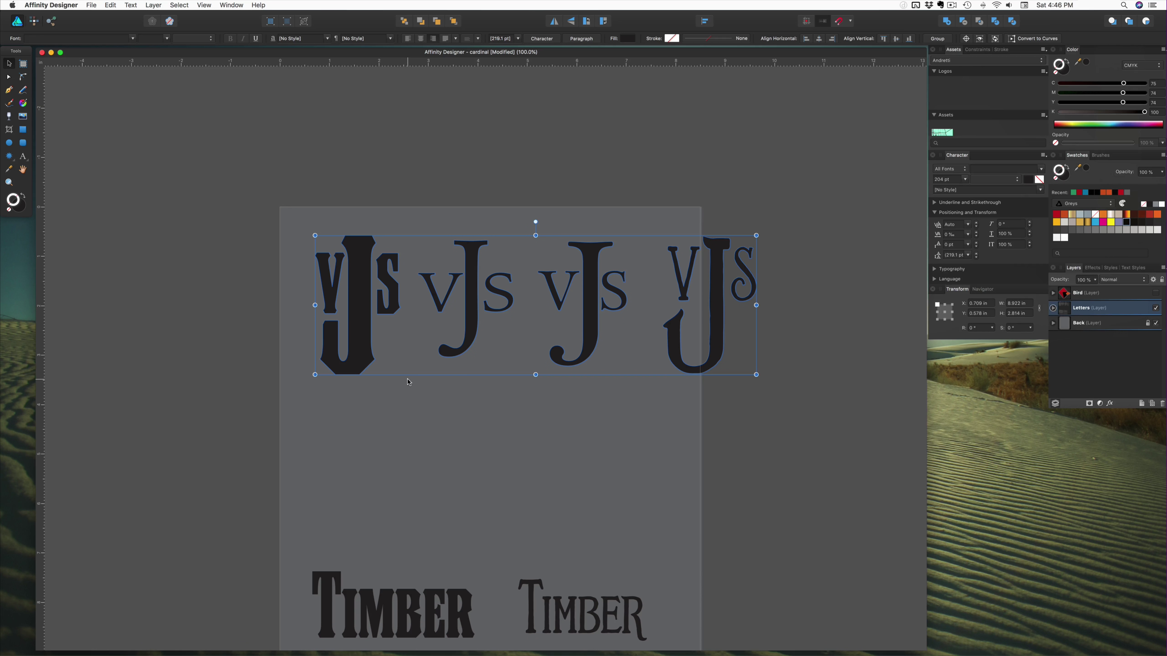
left_click(412, 392)
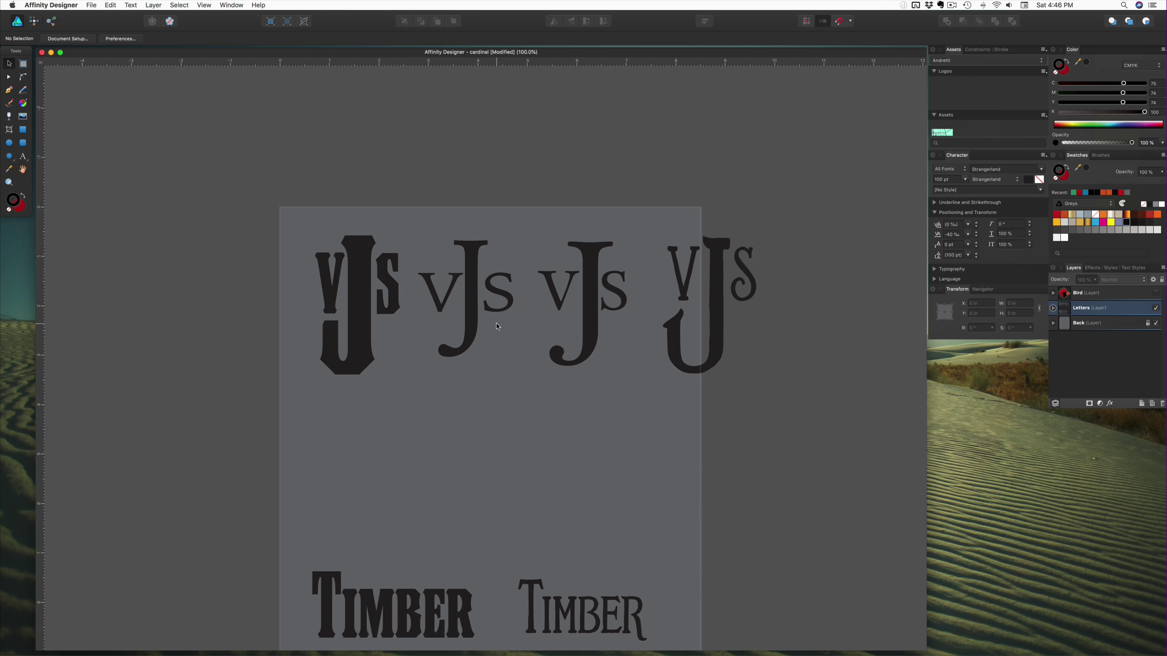
Step: Space out the block-letter and Iowan Old Style monograms along the artboard's upper edge and park the other two monograms outside its left edge
left_click_drag(418, 224, 758, 387)
left_click_drag(716, 347, 831, 354)
left_click_drag(879, 240, 689, 397)
left_click_drag(827, 312, 226, 458)
Step: Place the block-letter Timber below its monogram and the Plantagenet Cherokee Timber below the Iowan Old Style one, with the Strangerland Timber farther down
left_click_drag(365, 608, 351, 422)
left_click_drag(563, 616, 554, 428)
scroll(555, 428, "down", 8)
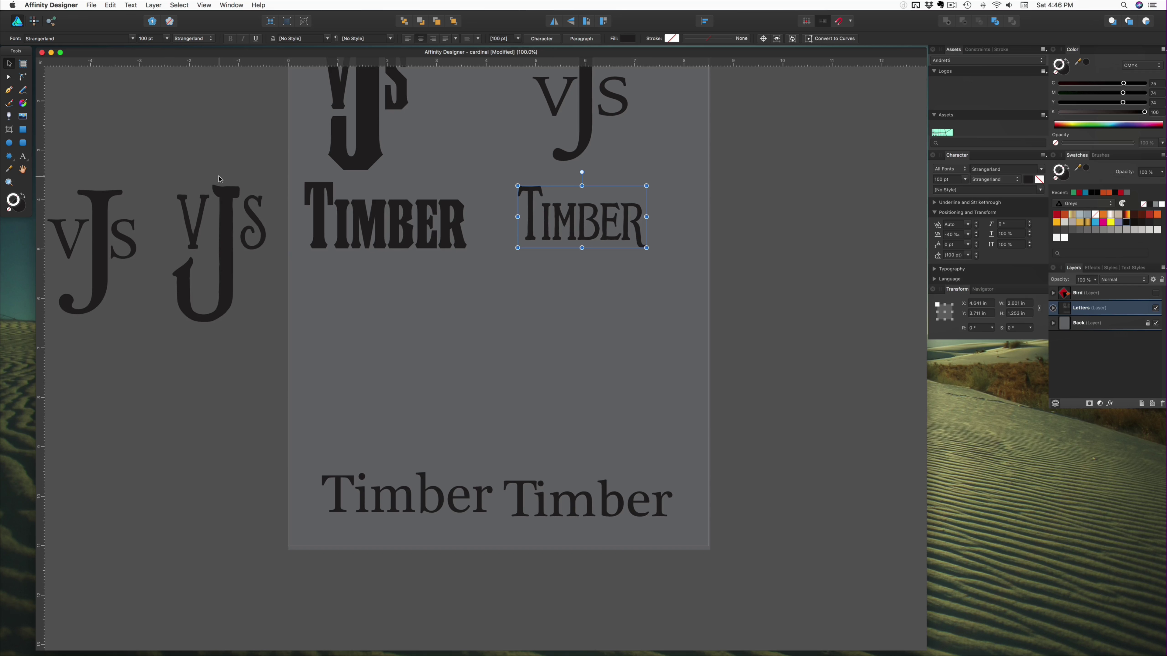
left_click_drag(536, 223, 308, 379)
left_click(588, 101)
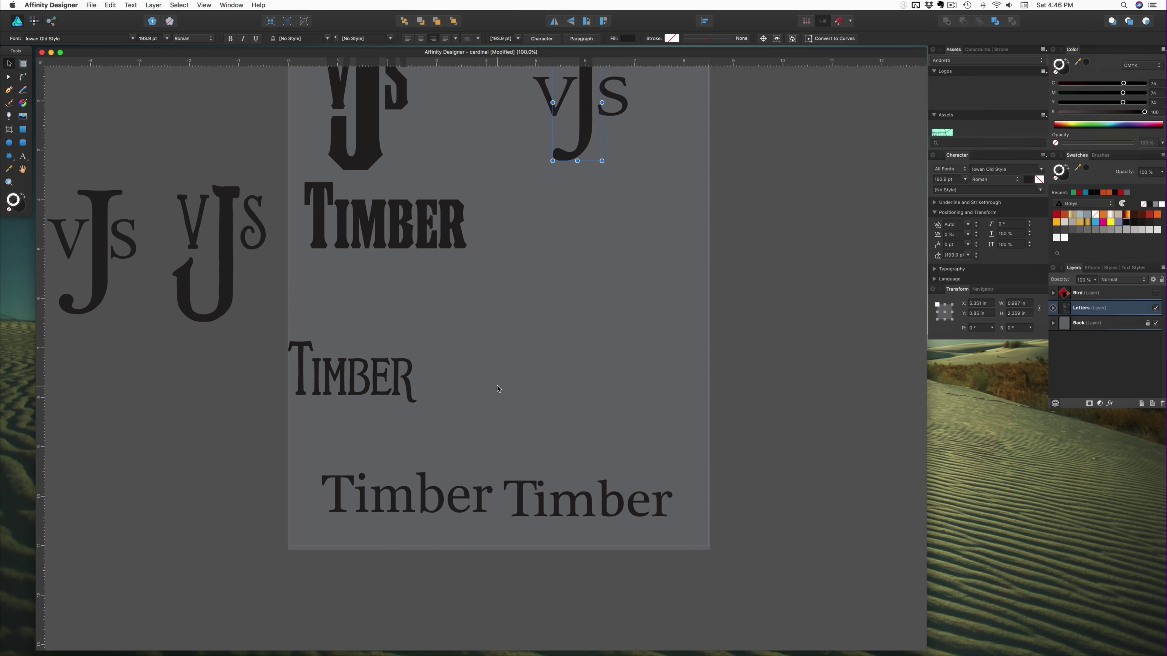
left_click(467, 503)
left_click(521, 502)
left_click_drag(540, 502, 548, 225)
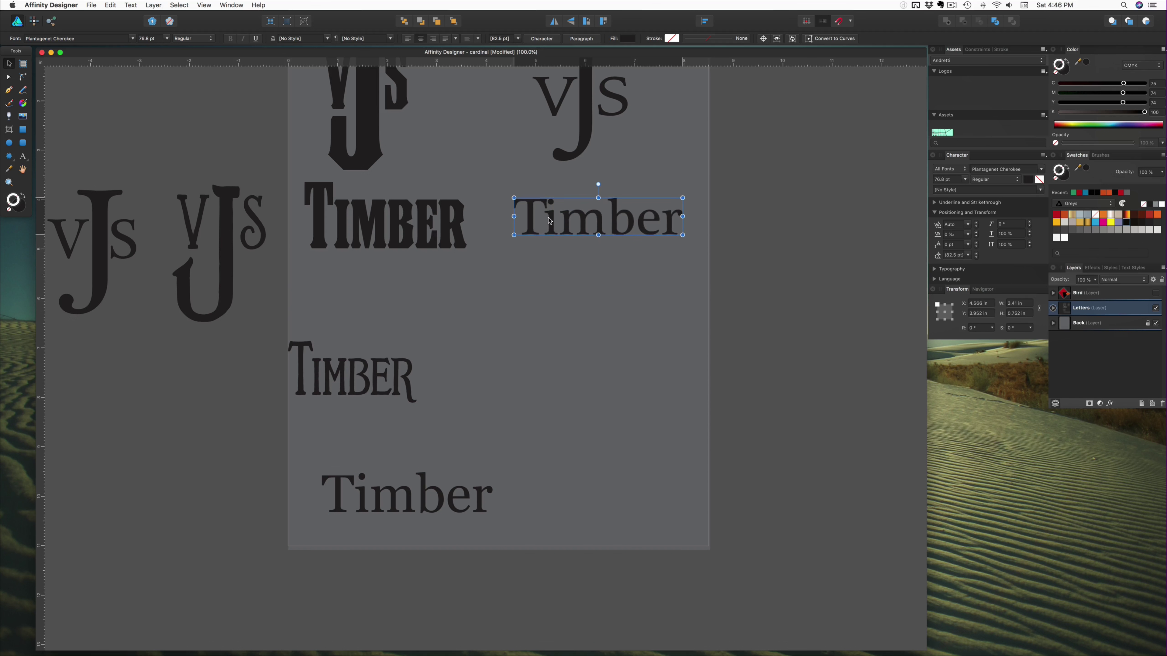
Step: Place the Georgia Timber at the artboard's lower right and the Strangerland Timber level with it at the lower left
left_click_drag(391, 522, 618, 448)
left_click_drag(428, 516, 608, 486)
left_click_drag(391, 393, 414, 470)
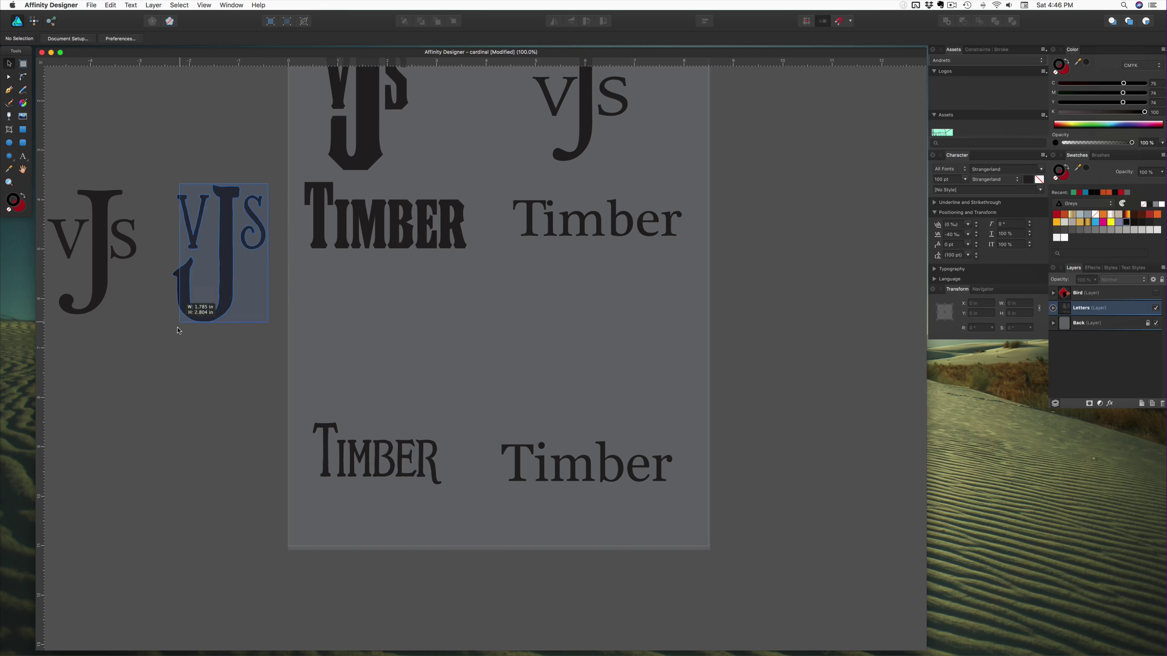
Step: Move the Strangerland monogram above its Timber wordmark and the Plantagenet Cherokee monogram above the lower-right Timber
left_click_drag(225, 298, 392, 398)
left_click(96, 259)
left_click_drag(101, 274, 604, 382)
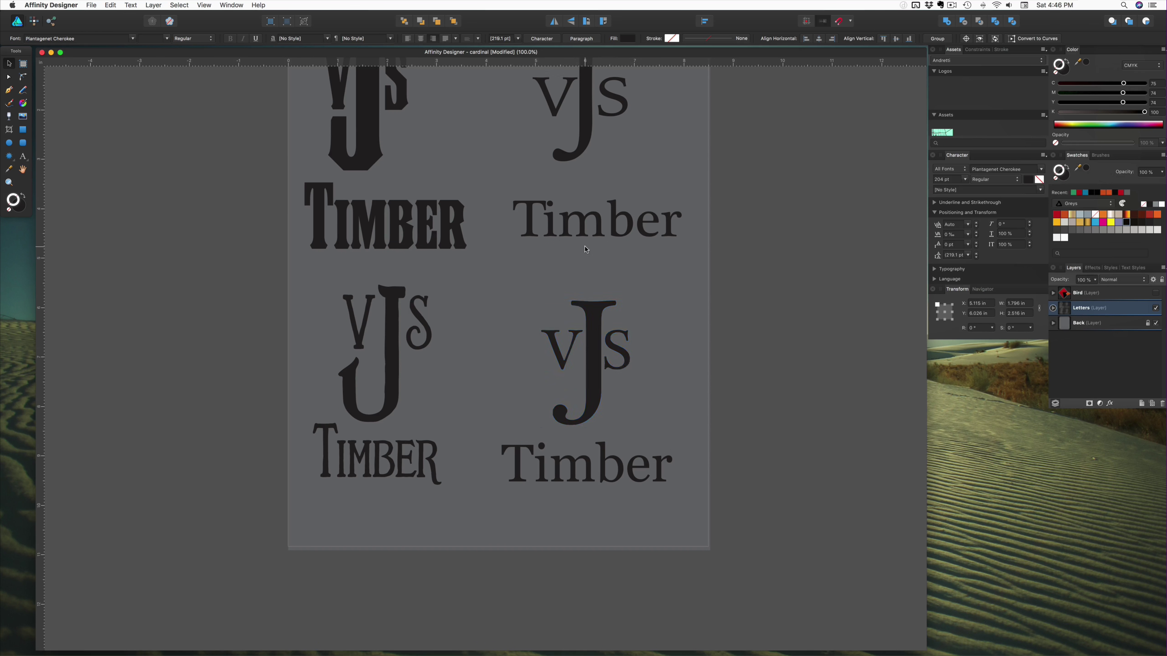
Step: Change the upper-right Timber wordmark's font to Iowan Old Style and save the document
scroll(588, 251, "up", 5)
left_click(591, 264)
left_click(571, 430)
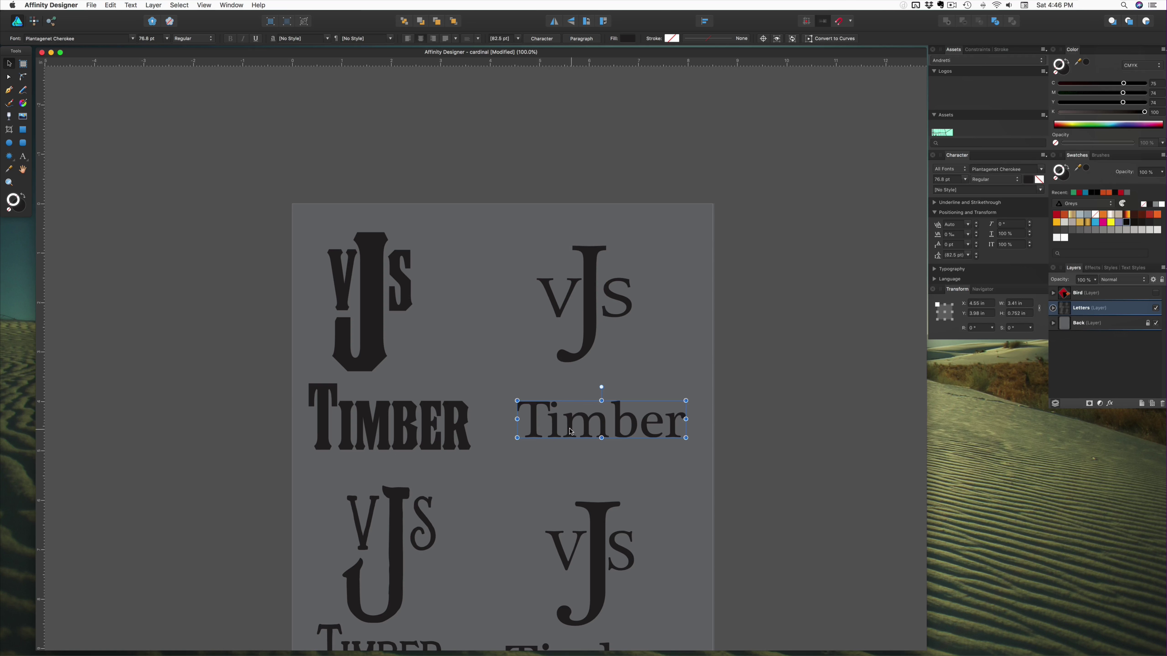
left_click(46, 39)
type("Iow")
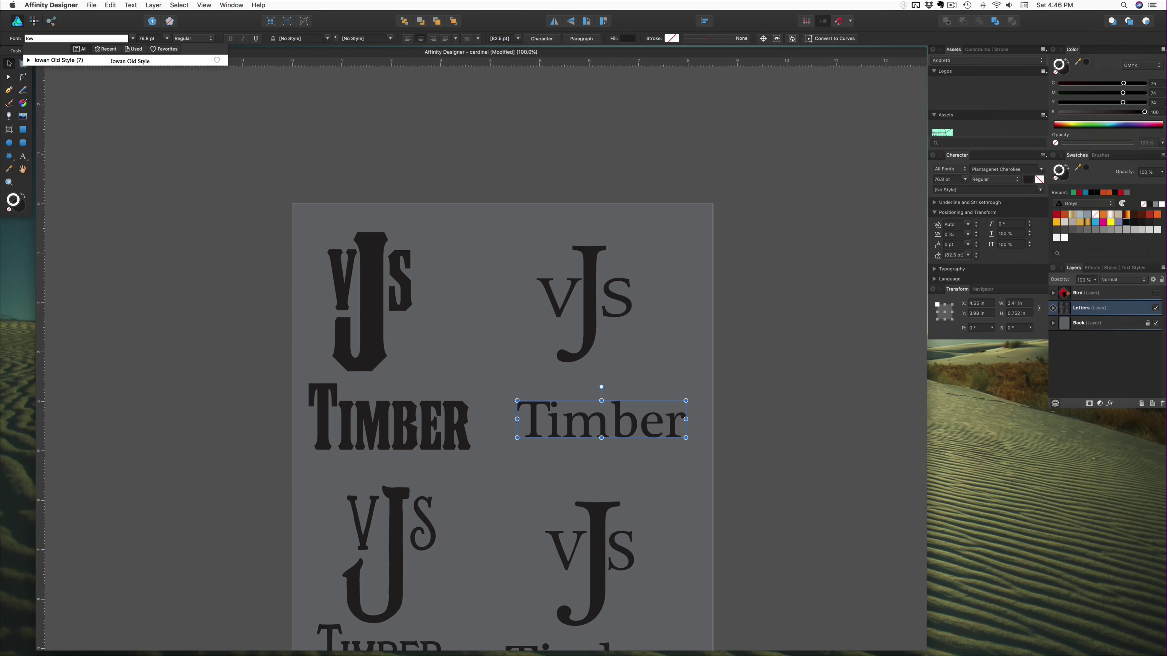
left_click(53, 60)
left_click(229, 264)
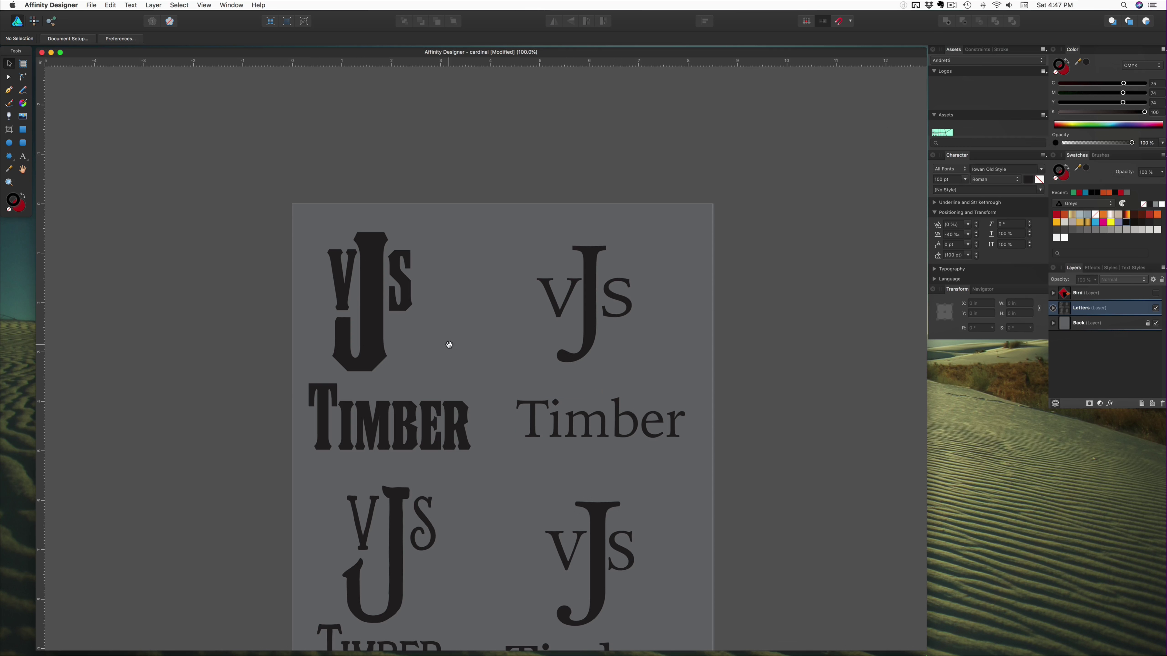
key("super+plus")
key("super+s")
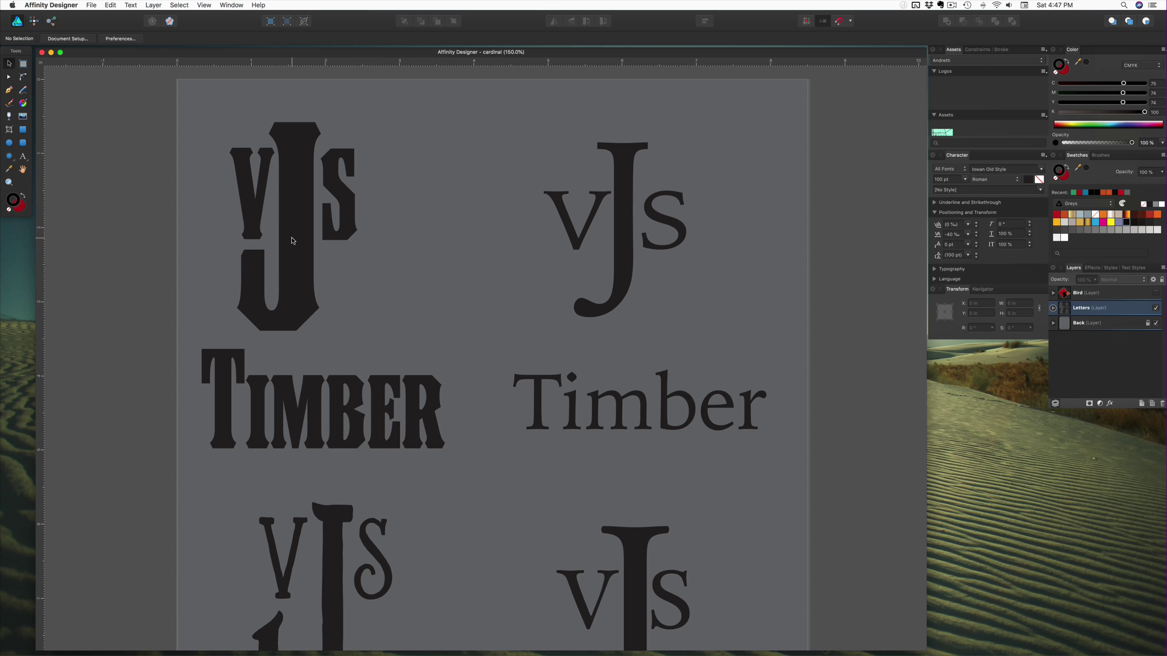
Step: Compare the four VJS monogram and Timber wordmark pairings across the artboard
scroll(393, 252, "down", 10)
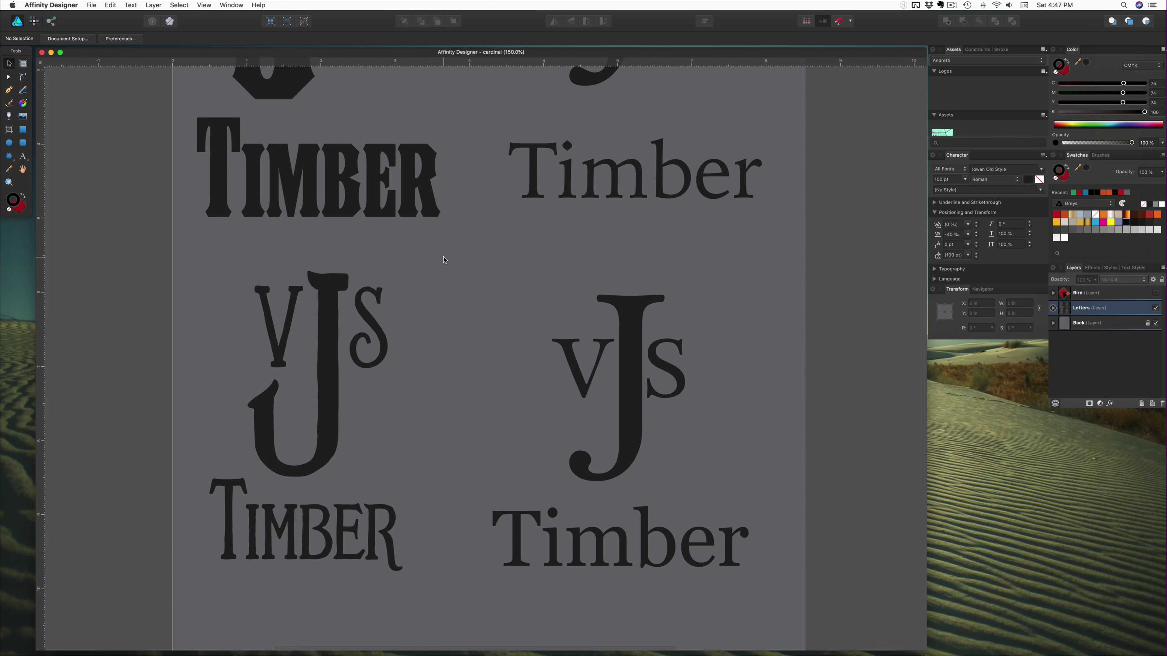
scroll(444, 259, "up", 5)
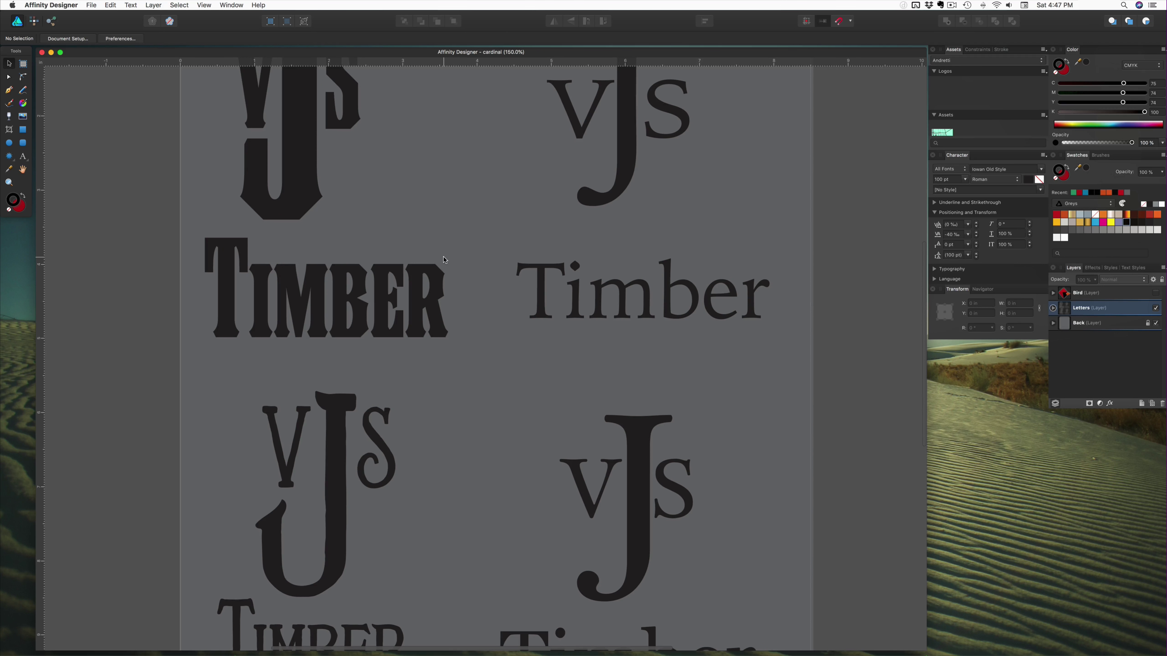
scroll(444, 260, "down", 5)
scroll(445, 260, "right", 3)
scroll(444, 260, "up", 7)
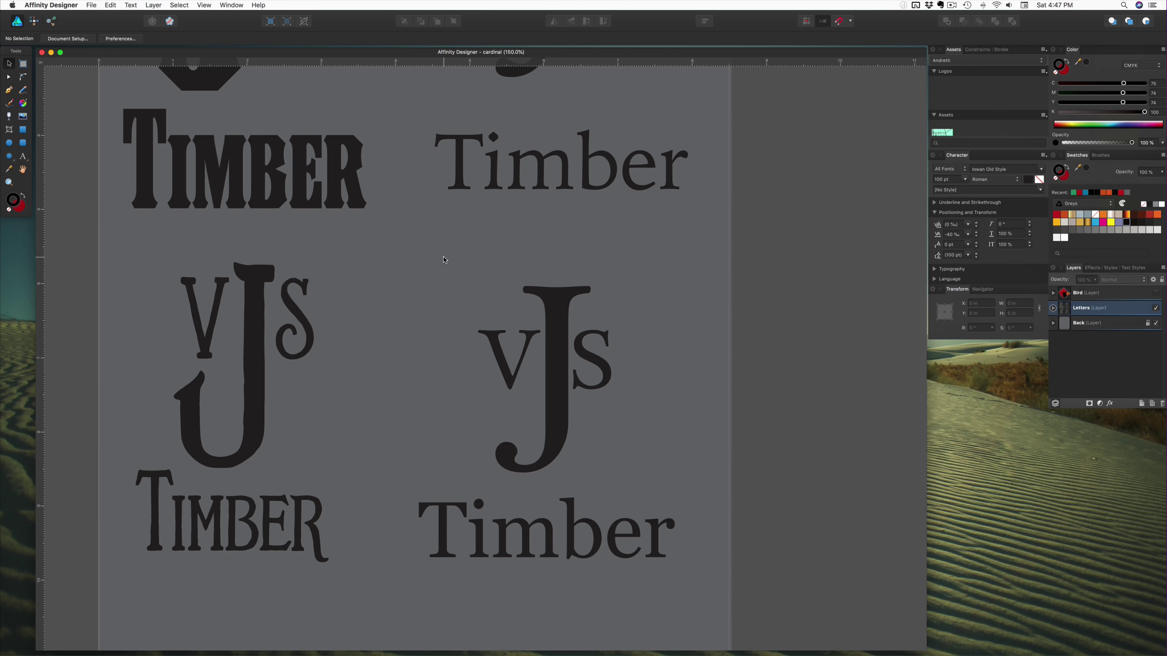
scroll(445, 259, "left", 1)
scroll(445, 260, "up", 4)
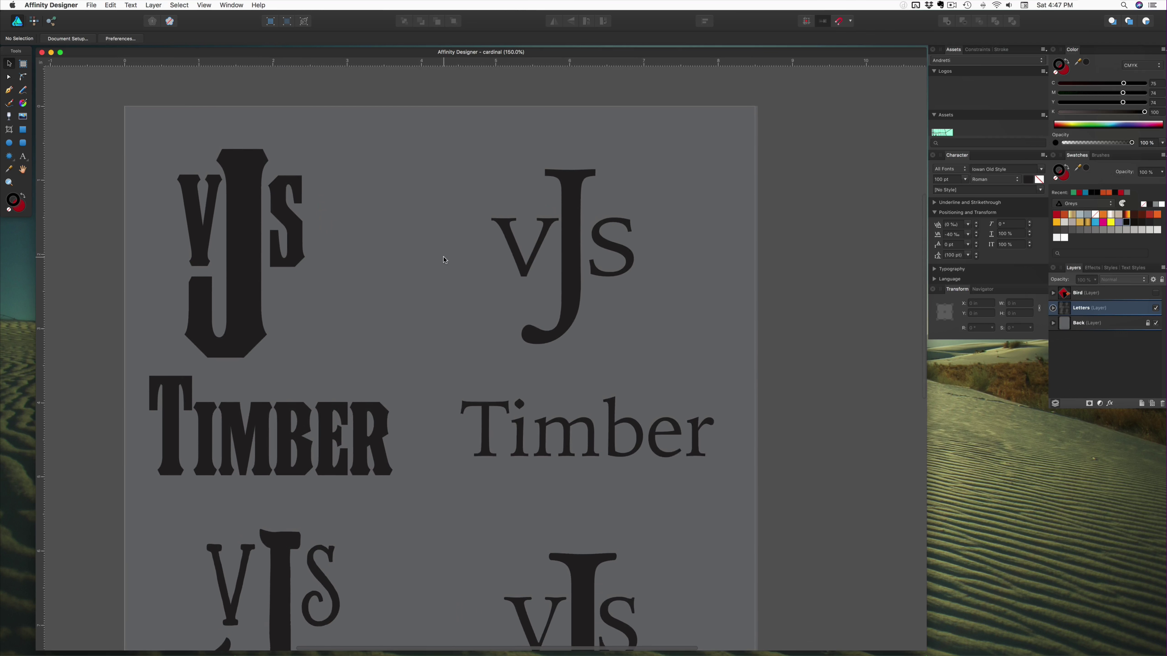
scroll(445, 259, "down", 3)
scroll(445, 259, "left", 2)
scroll(444, 260, "left", 1)
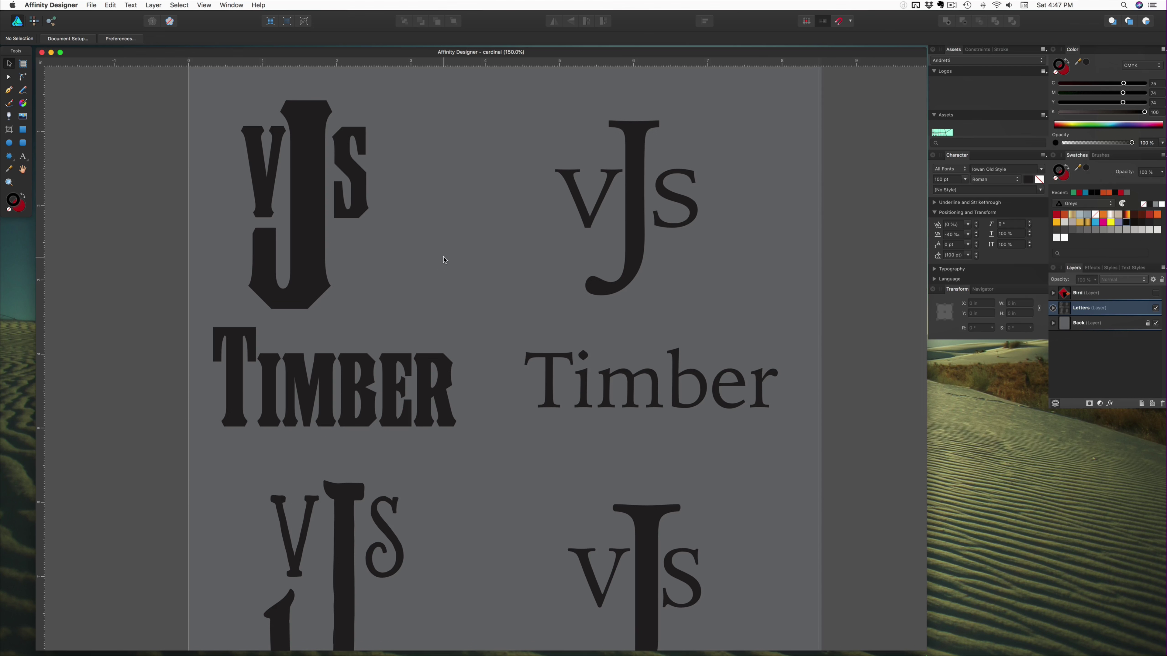
scroll(445, 260, "left", 4)
scroll(445, 260, "down", 10)
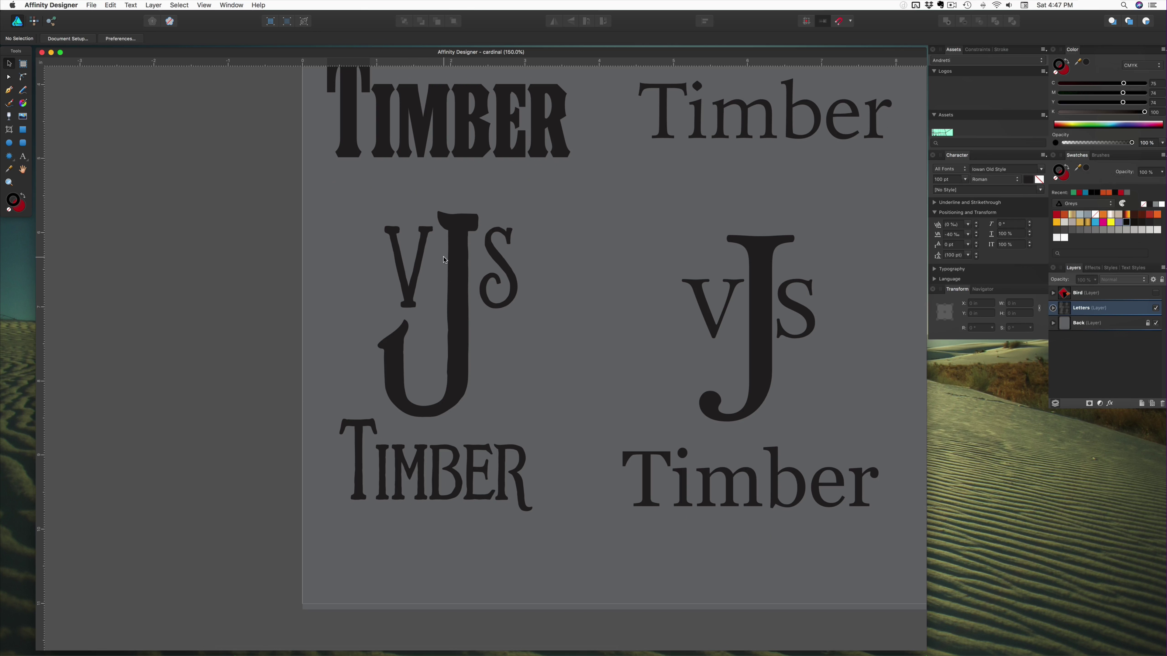
scroll(445, 260, "right", 5)
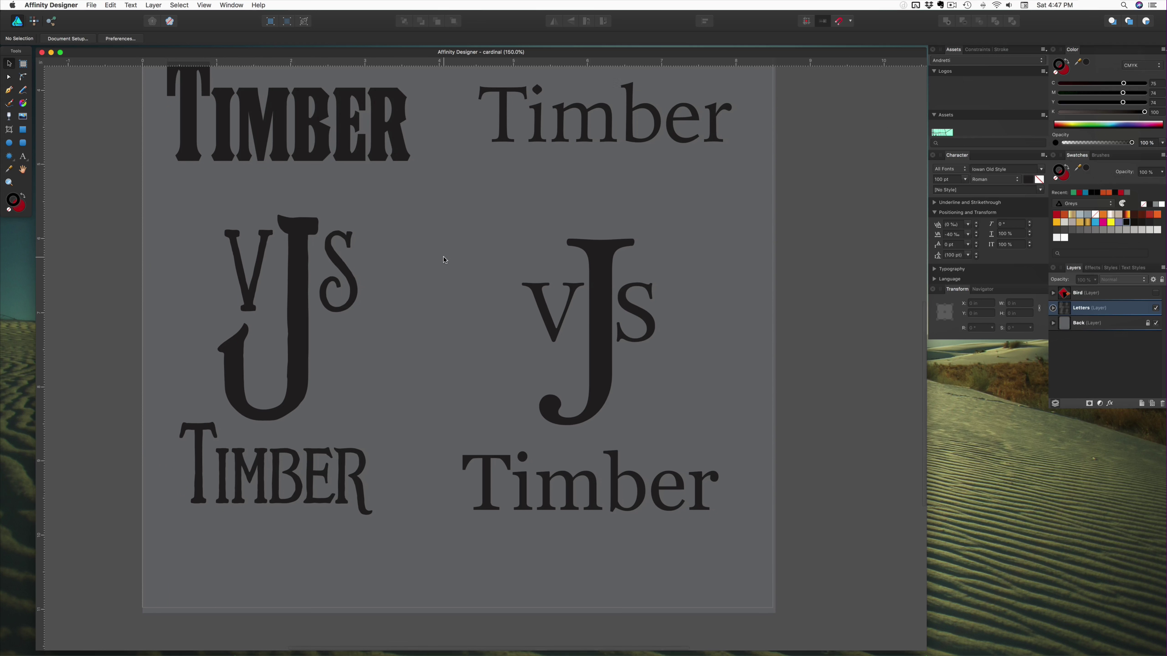
scroll(445, 259, "up", 3)
scroll(445, 260, "left", 1)
scroll(445, 260, "up", 5)
scroll(444, 260, "left", 1)
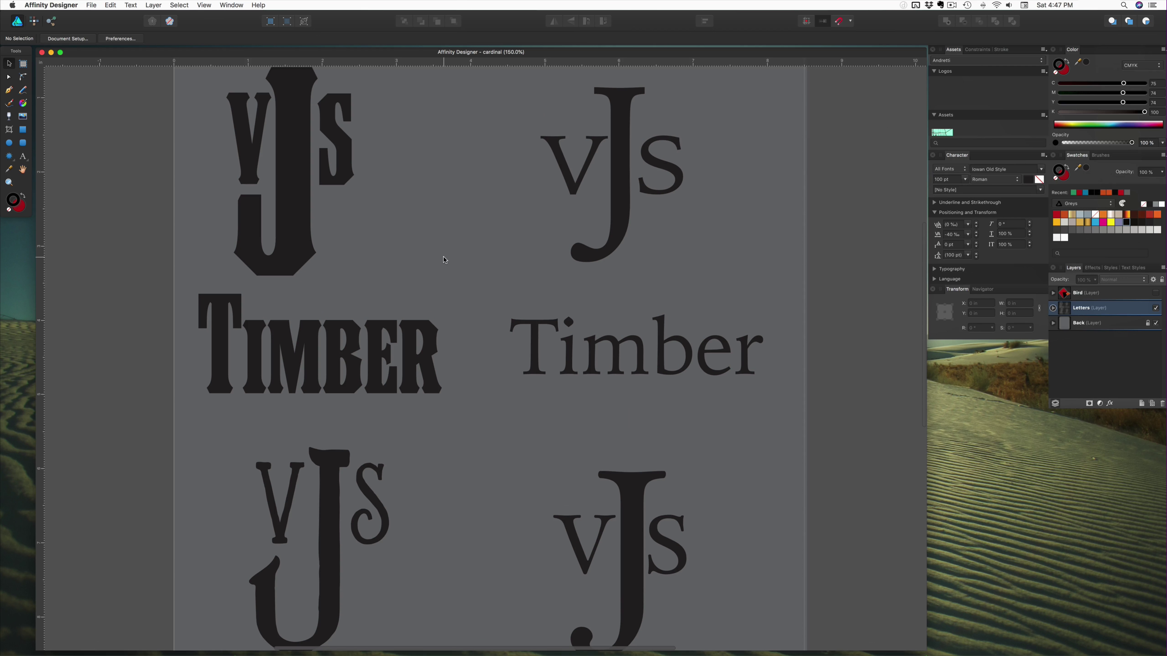
scroll(445, 260, "down", 1)
scroll(445, 259, "up", 3)
scroll(444, 259, "left", 1)
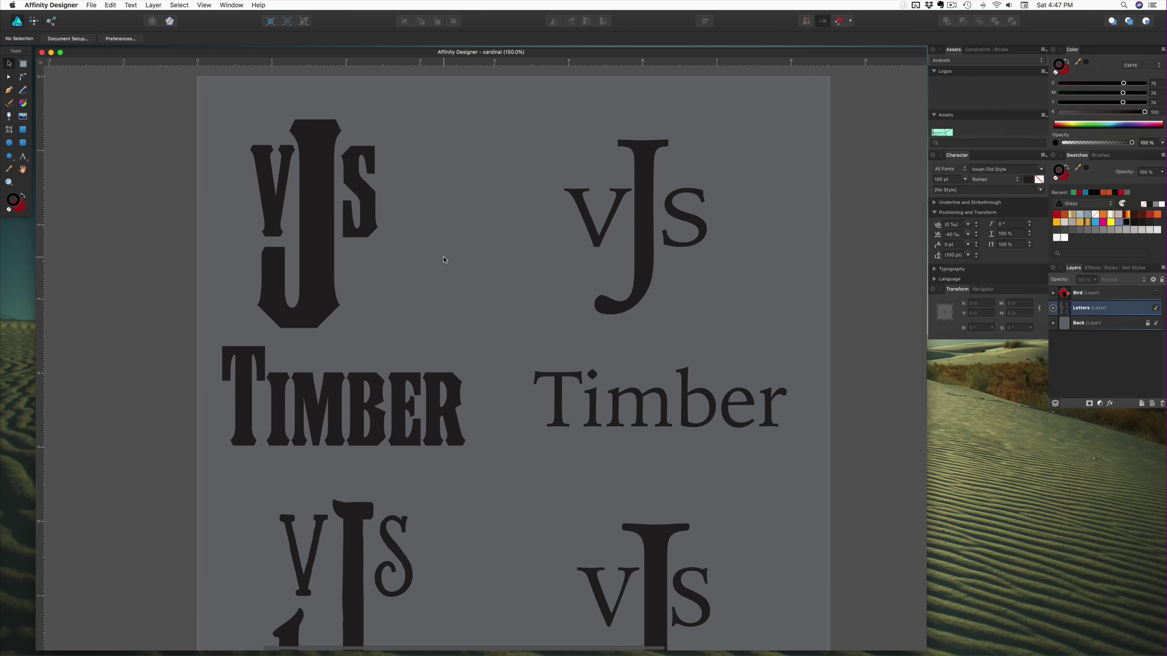
scroll(444, 260, "right", 2)
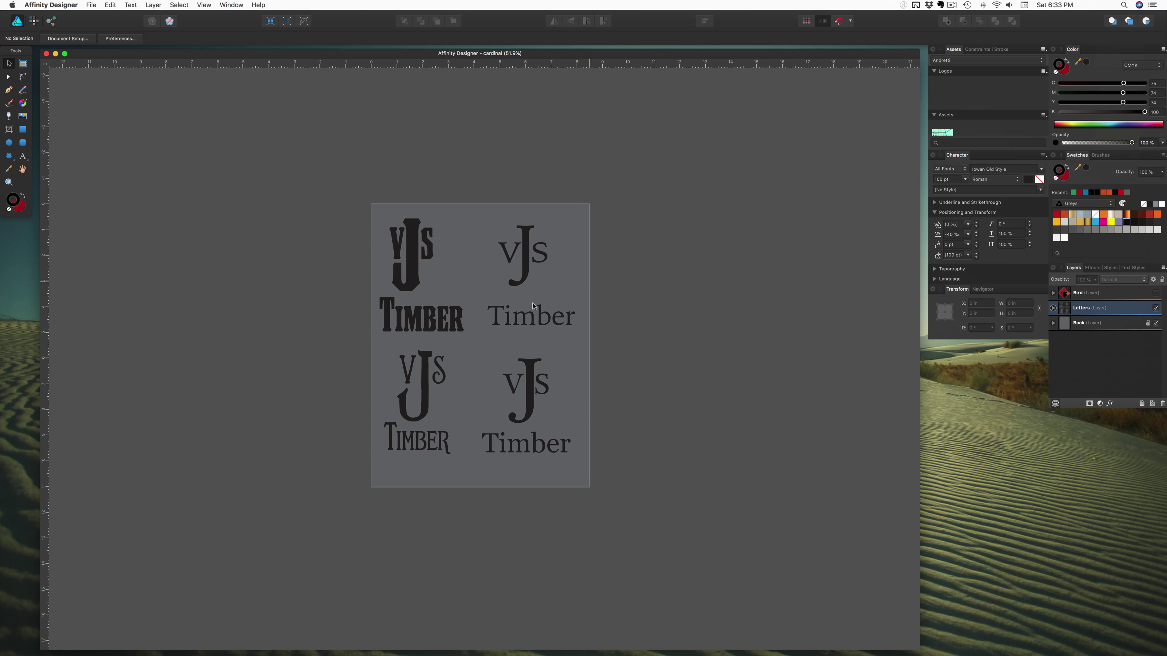
Step: Show the Bird layer and move the bird up into the upper half of the artboard
left_click(488, 321)
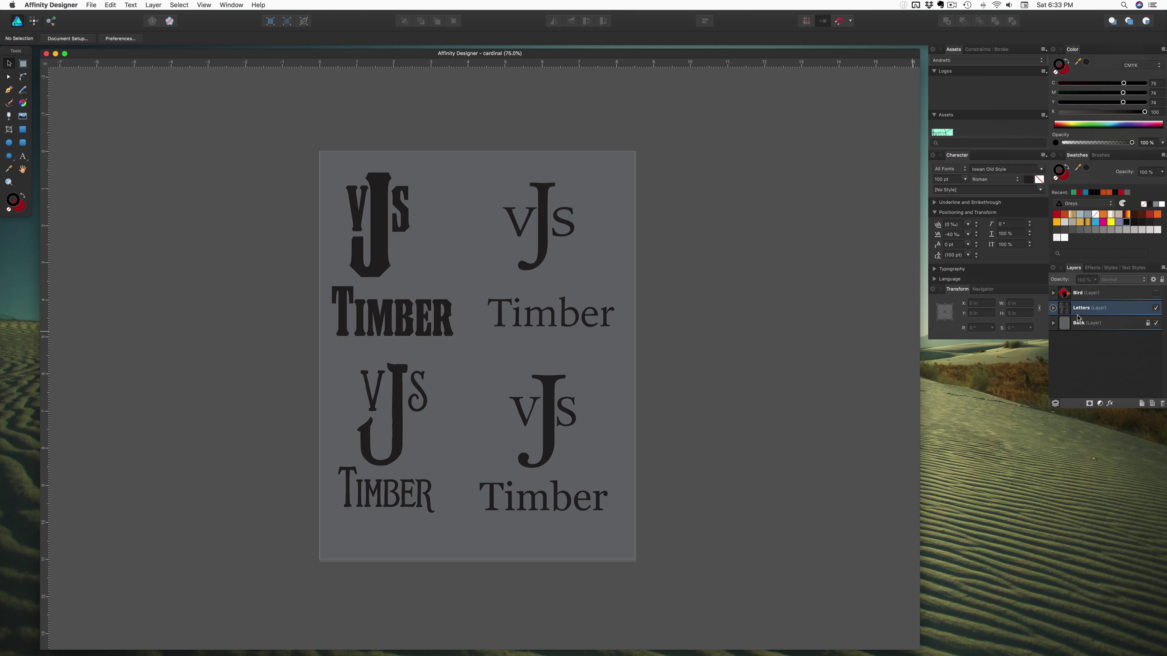
left_click(1156, 293)
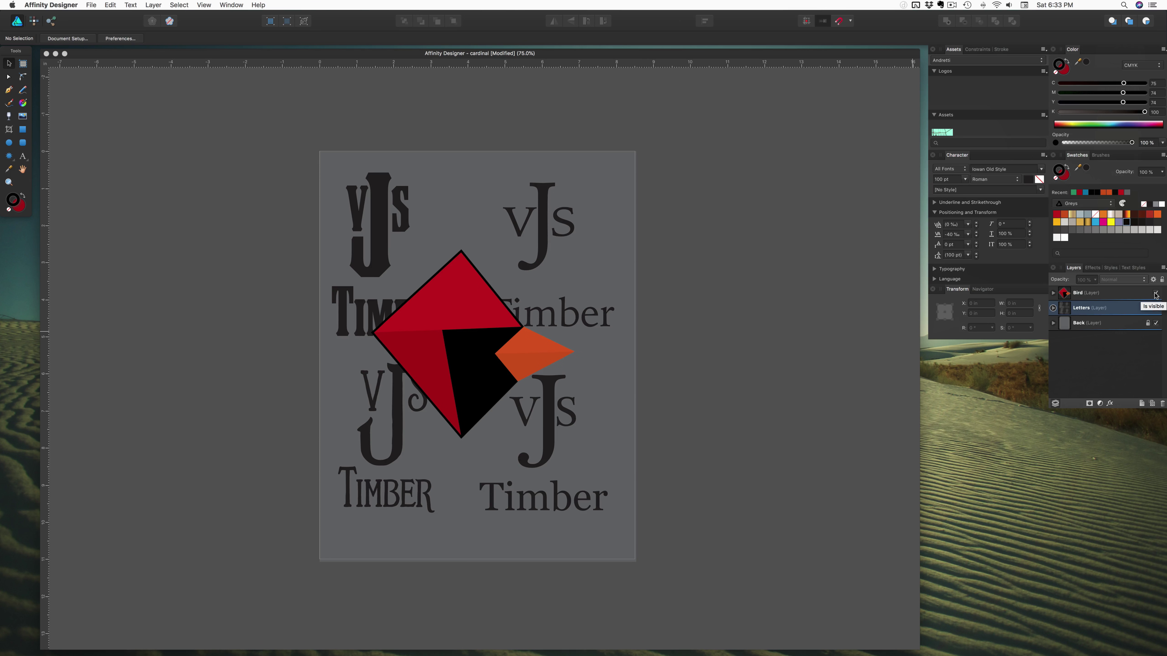
left_click(1100, 297)
left_click_drag(481, 395, 493, 300)
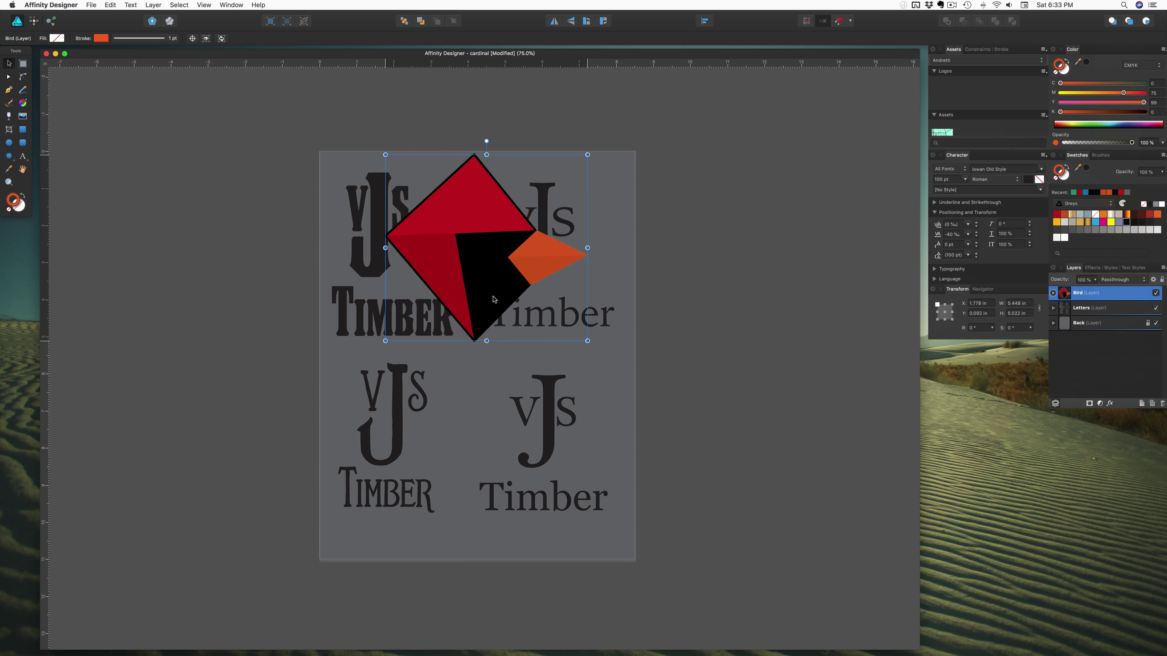
Step: Hide the Bird layer and move all four VJS monogram and Timber wordmark pairings off the artboard to its right side
left_click(1156, 294)
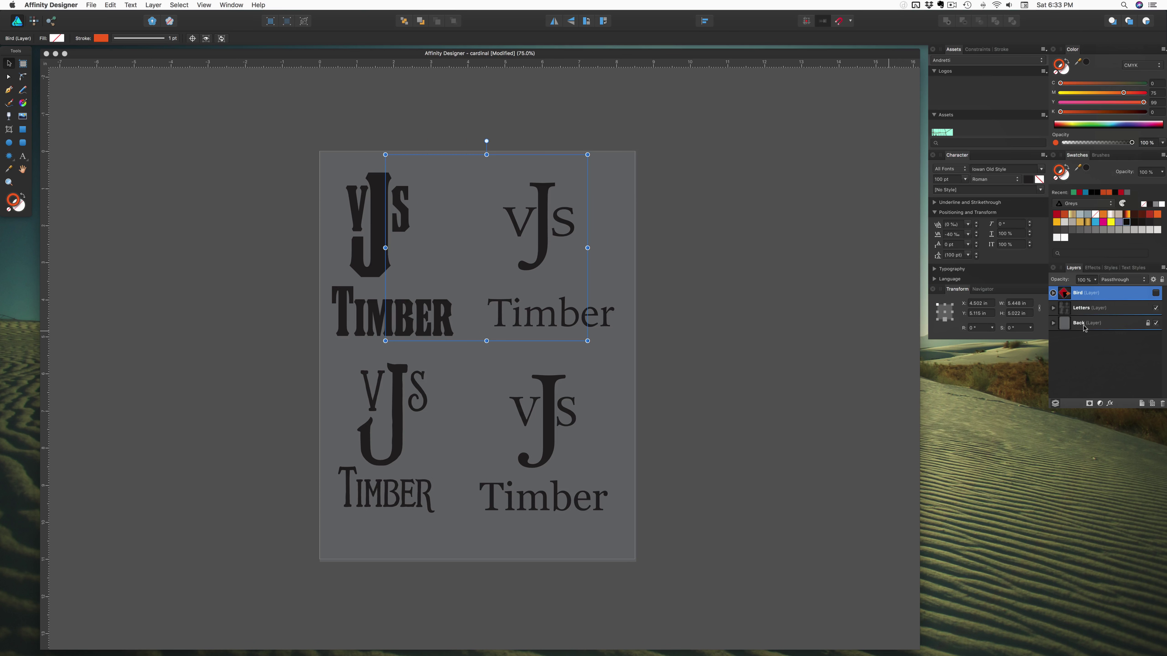
left_click(863, 318)
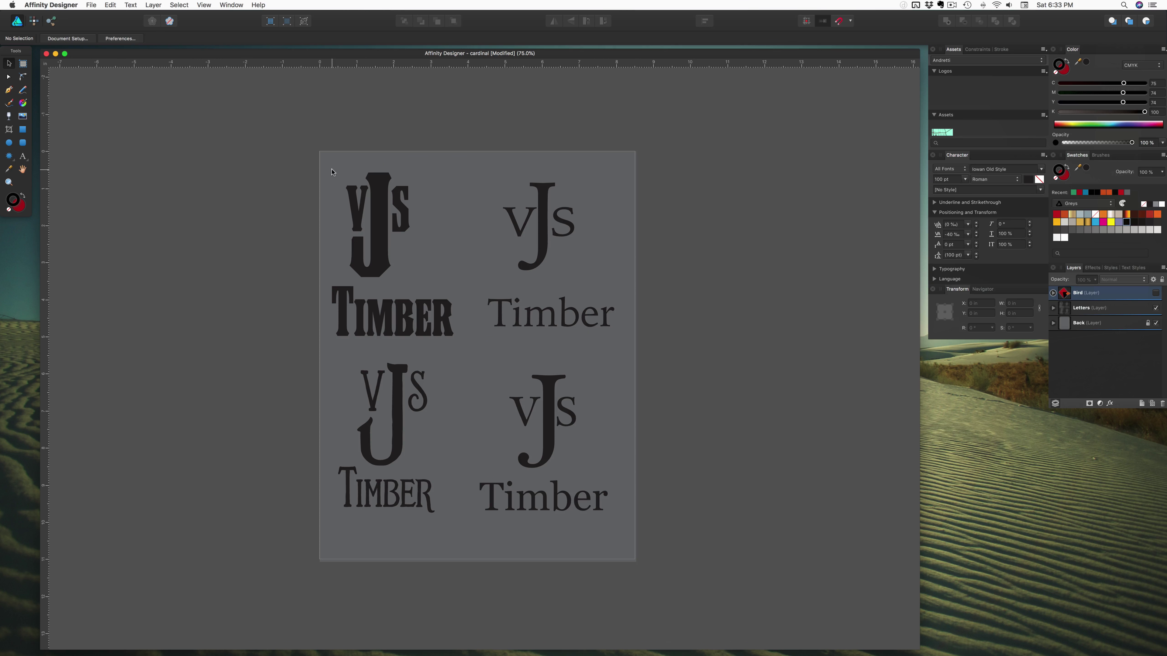
left_click_drag(332, 170, 617, 515)
left_click_drag(398, 432, 720, 449)
left_click(196, 314)
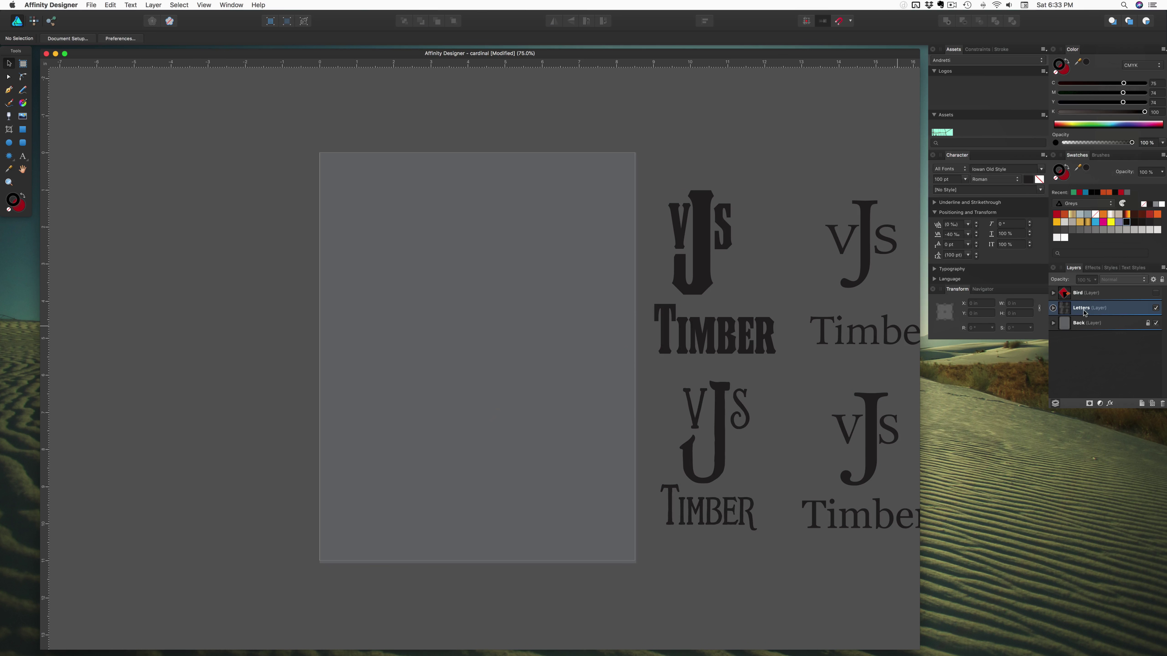
Step: Show the Bird layer, scale the bird to about 4.34 × 4.00 in and place it in the artboard's upper middle
left_click(1156, 293)
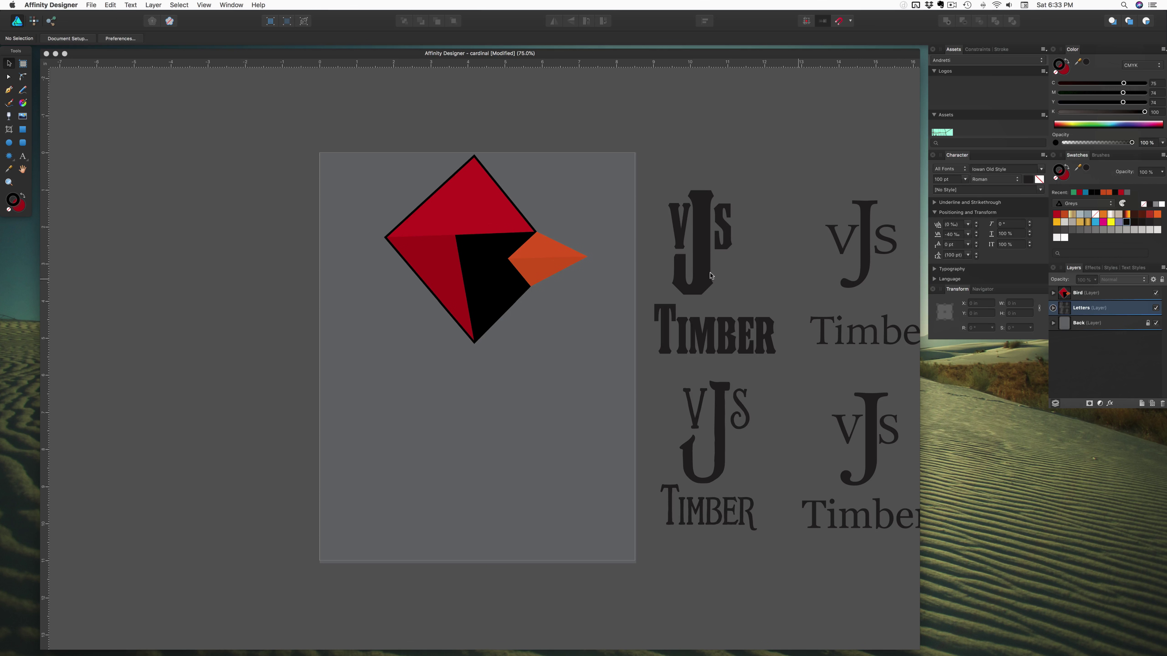
left_click(442, 227)
left_click(432, 257)
left_click(287, 243)
left_click(1108, 291)
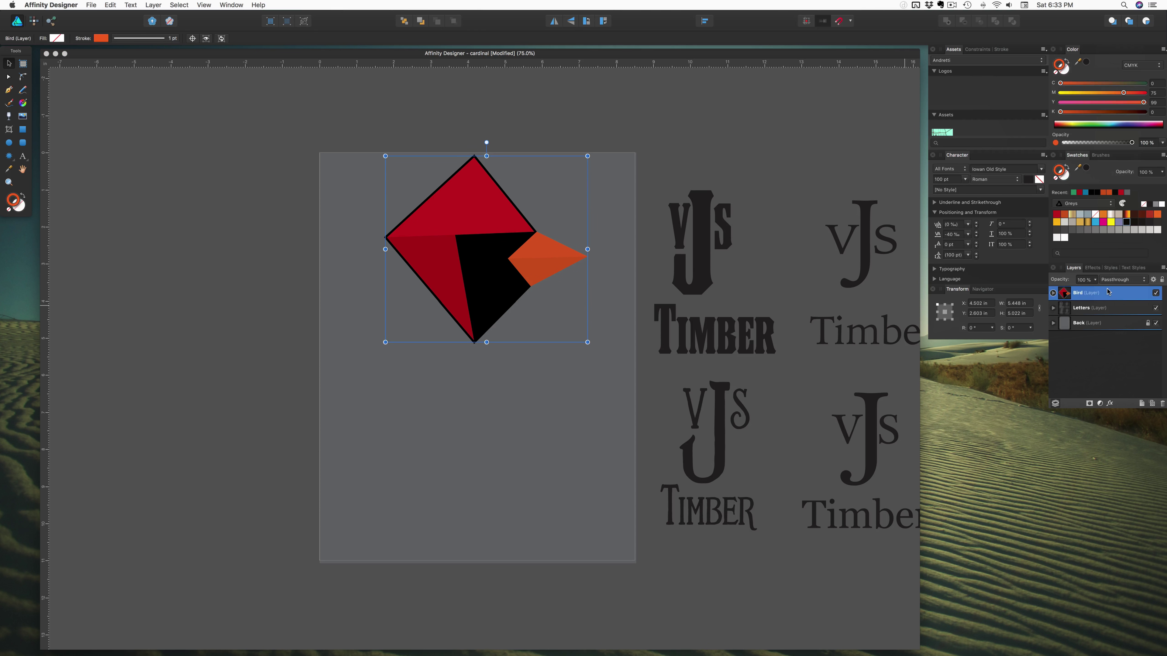
left_click_drag(507, 222, 501, 262)
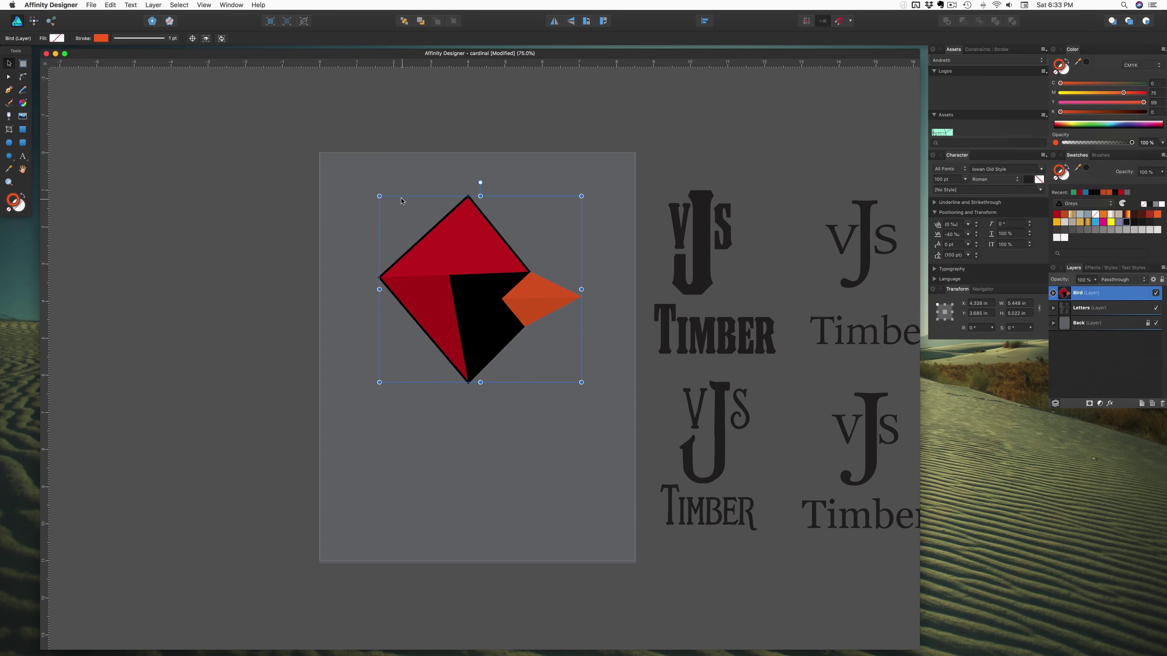
left_click_drag(378, 194, 400, 215)
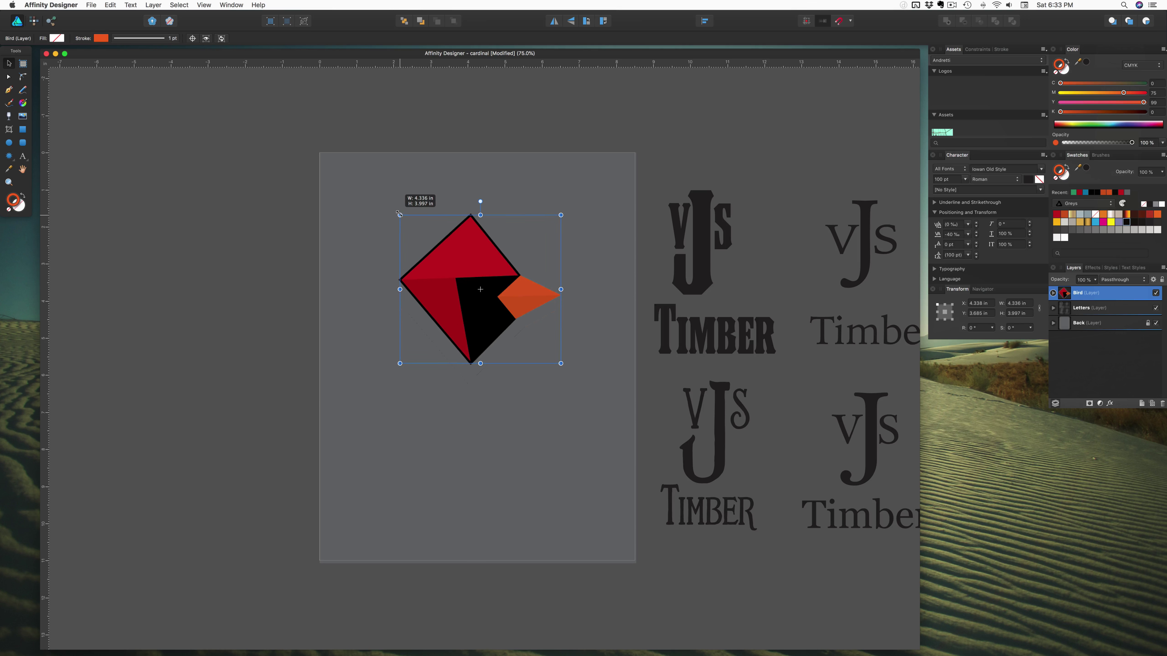
left_click_drag(466, 255, 470, 231)
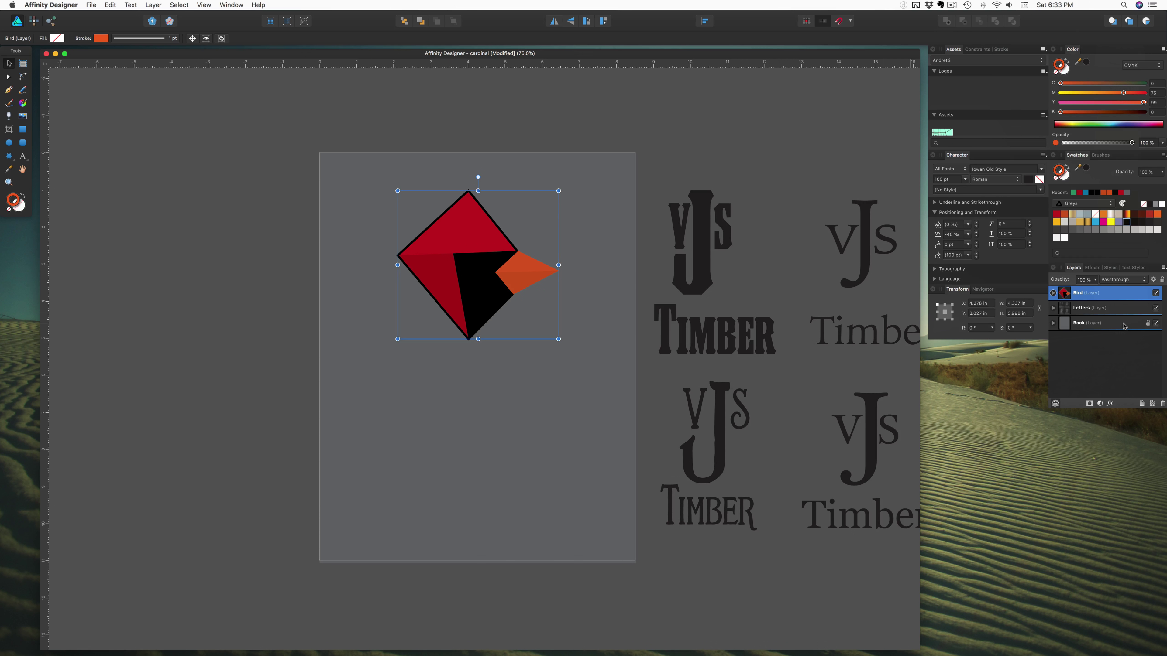
Step: Add a new layer directly above Back and draw a circle about 4.3 in across on it behind the bird
left_click(1124, 326)
left_click(1142, 405)
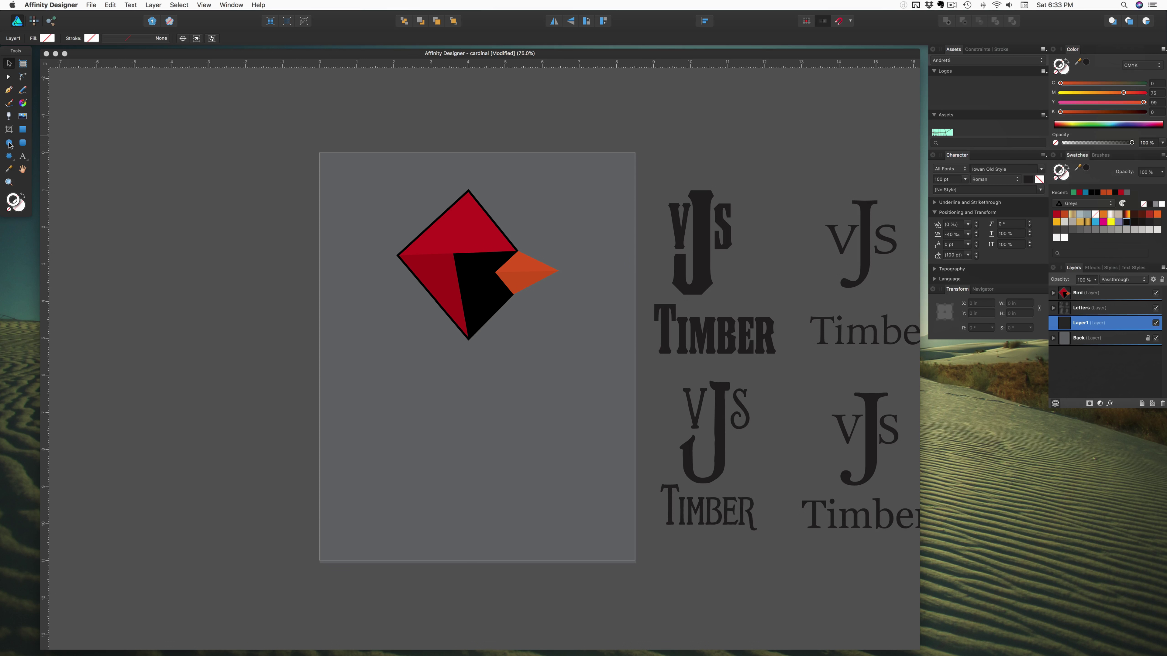
left_click(9, 144)
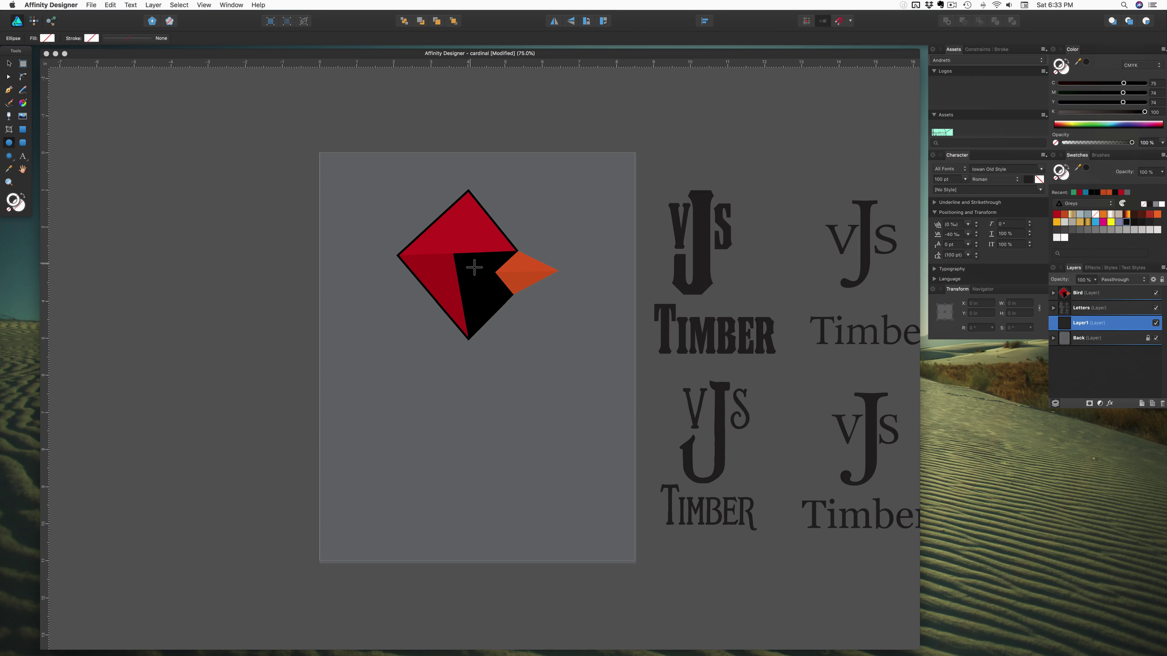
left_click_drag(474, 267, 554, 355)
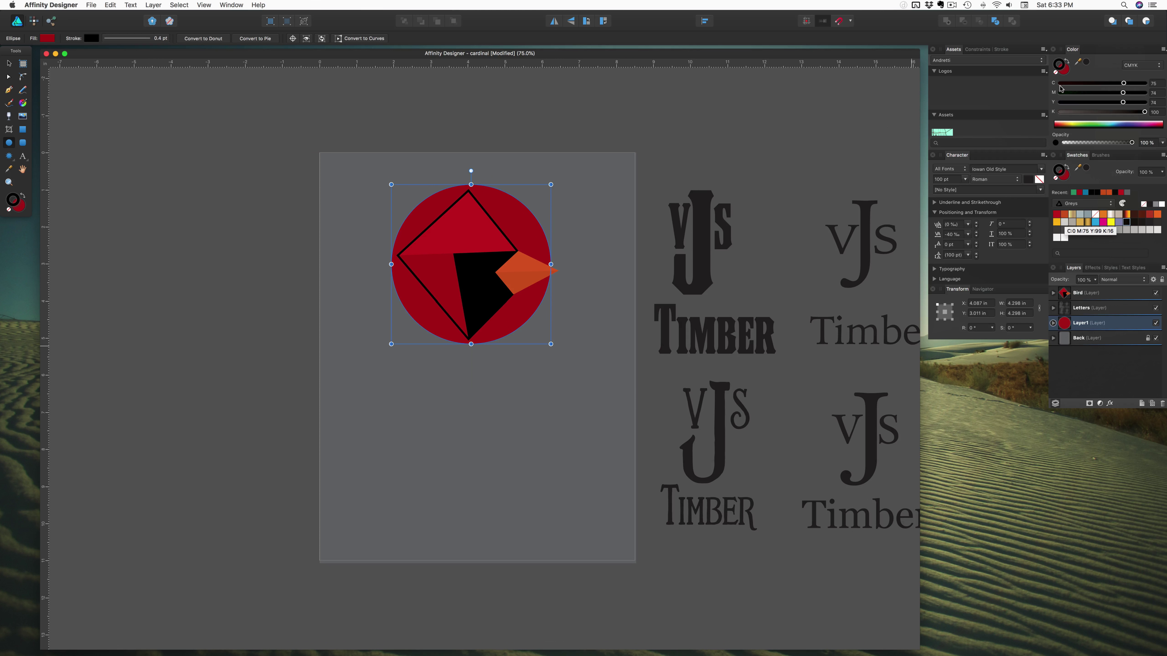
Step: Fill the circle behind the bird with white, then centre it on the head and enlarge it to about 4.48 in
left_click(1065, 75)
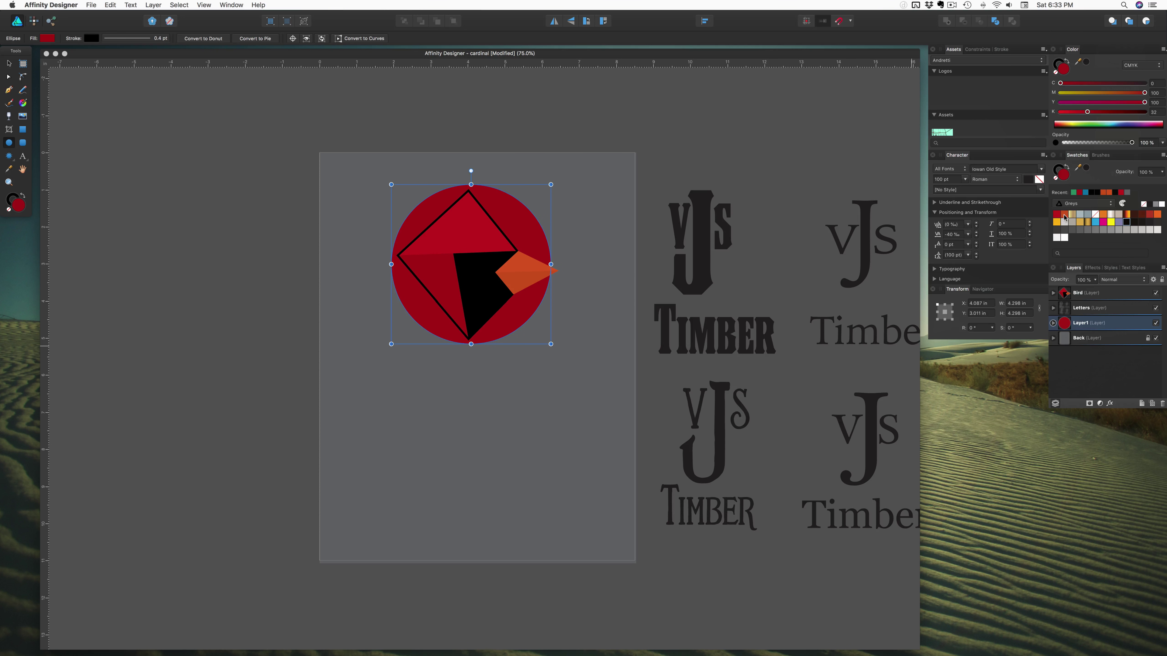
left_click(1064, 238)
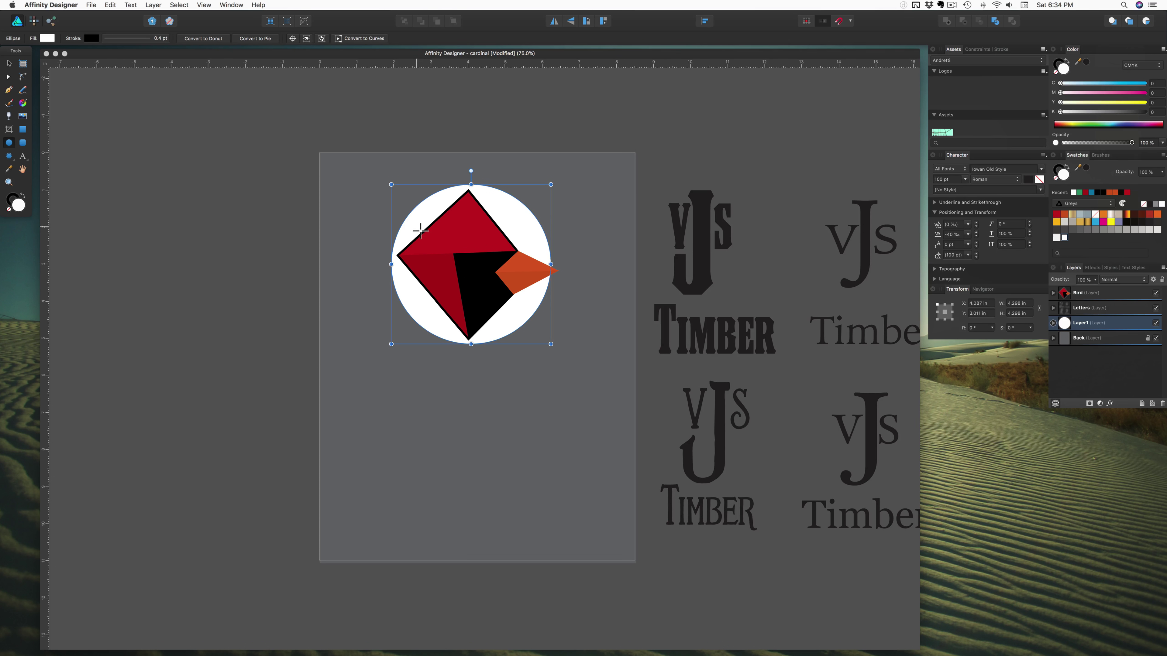
key("v")
left_click_drag(431, 215, 427, 214)
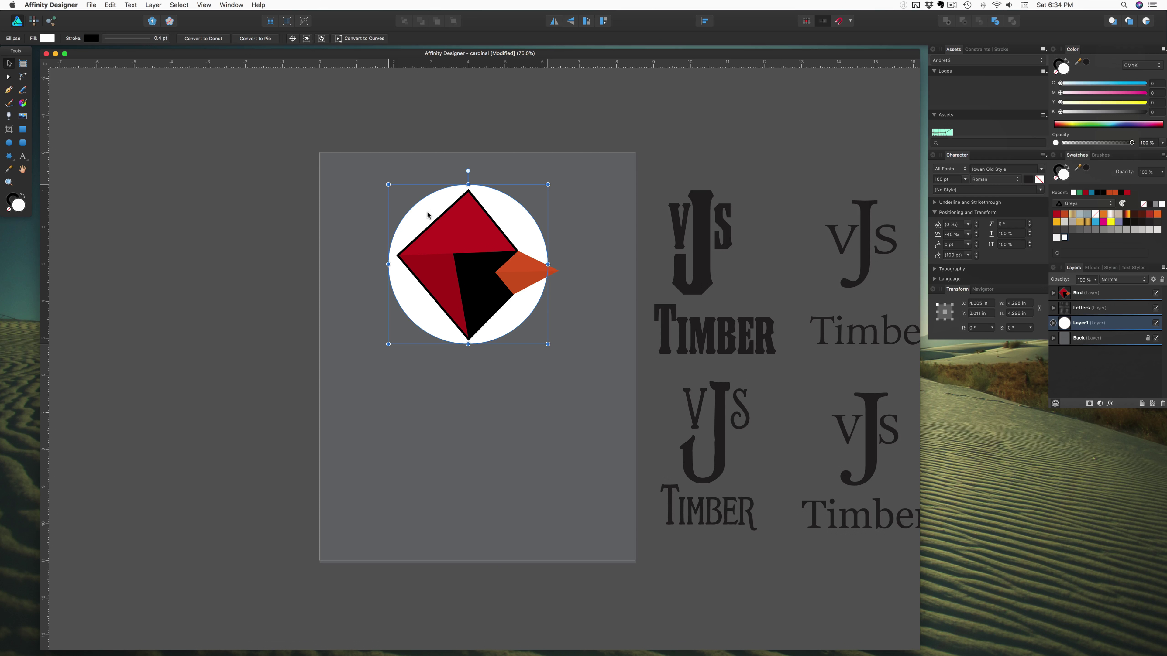
left_click_drag(427, 214, 386, 183)
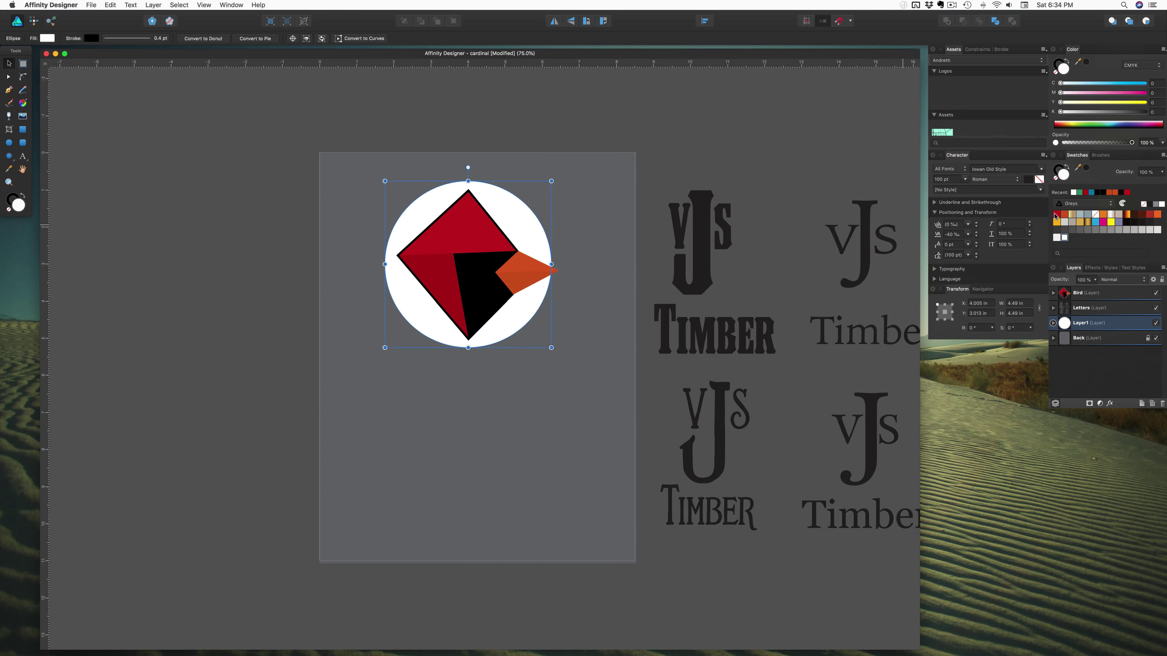
Step: Recolour the circle's fill with the bright red swatch (C 0, M 100, Y 100, K 20)
left_click(1056, 214)
left_click(233, 251)
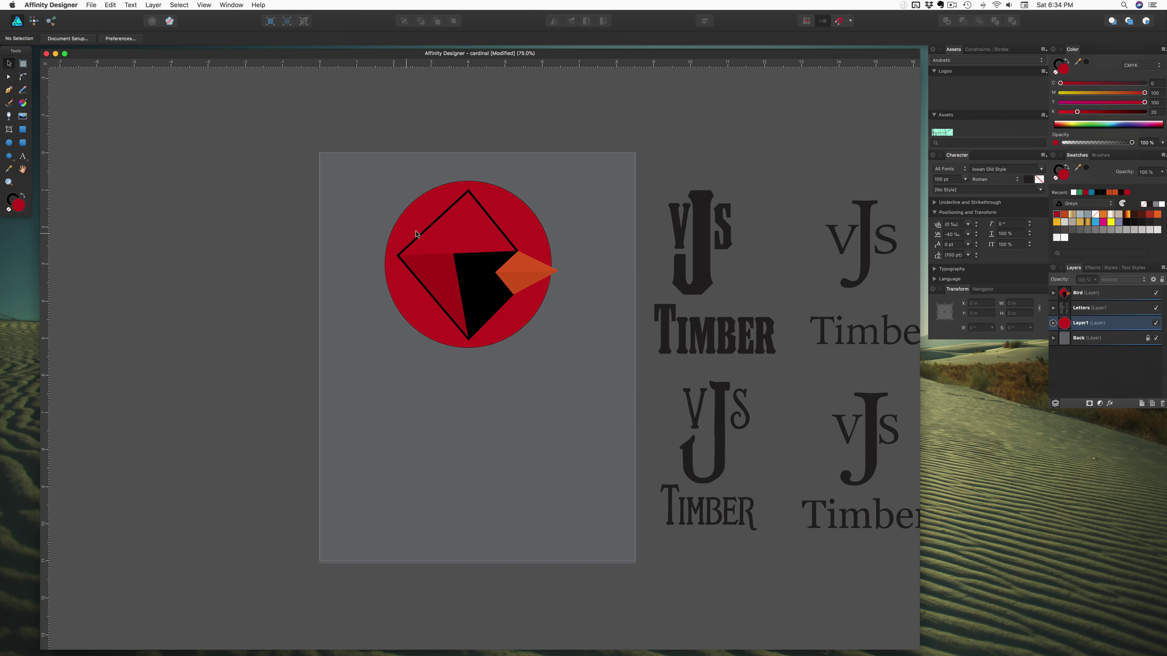
Step: Try removing the black outline from the bird's head over the red circle, and undo the change
left_click(446, 231)
left_click(1068, 167)
left_click(1055, 179)
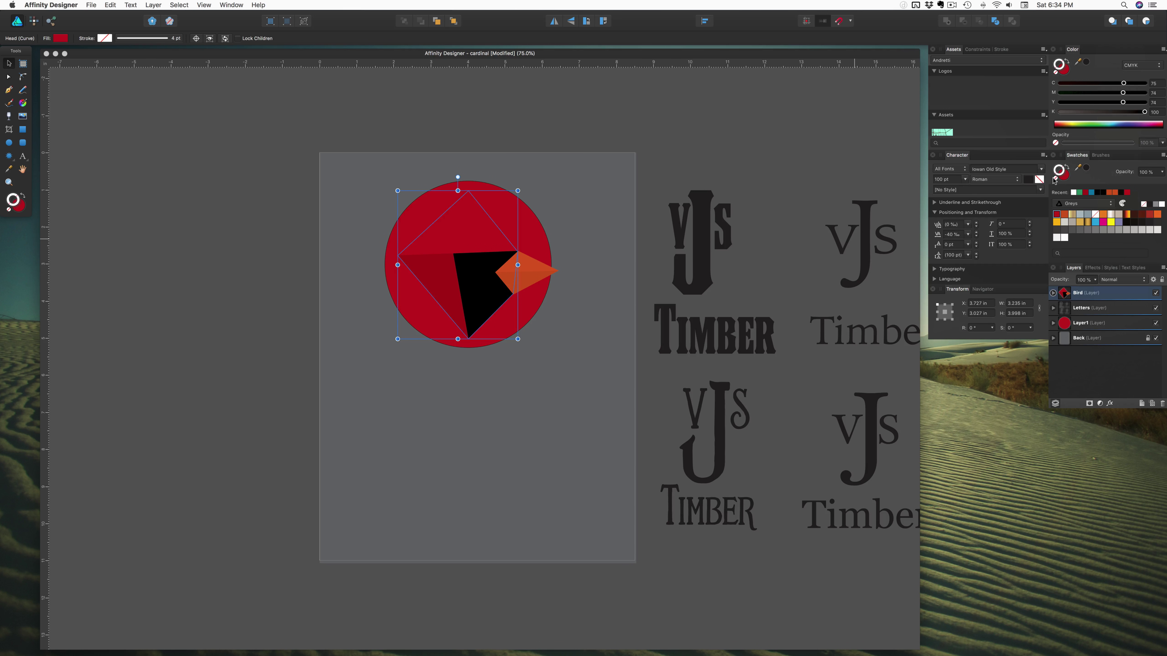
left_click(271, 294)
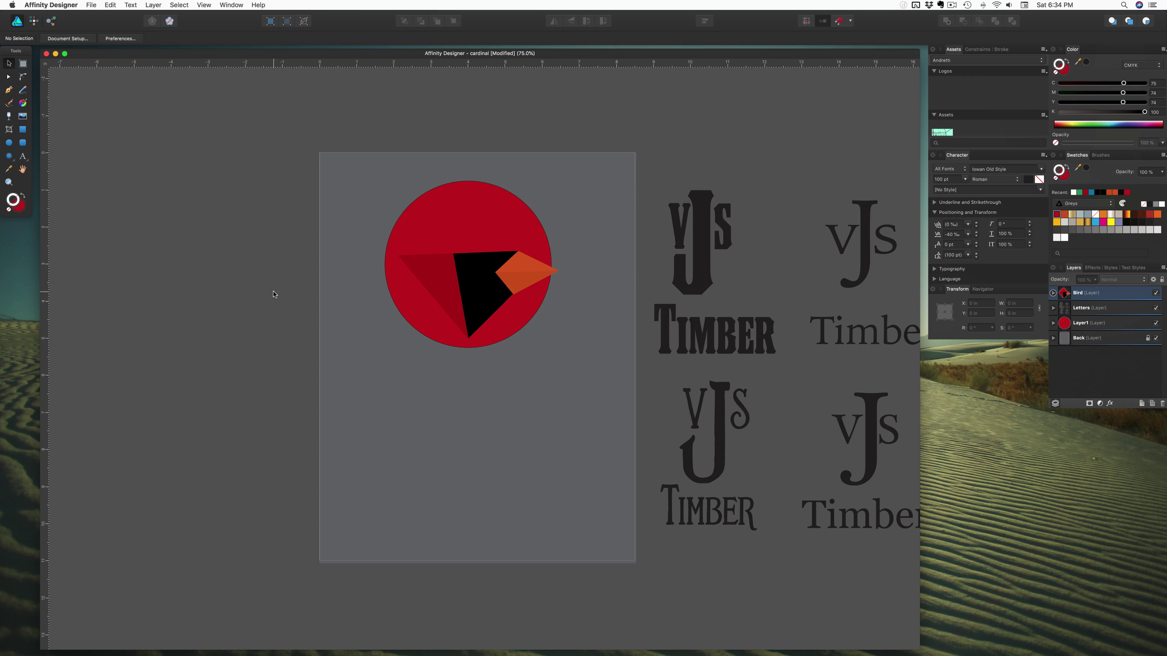
key("super+z")
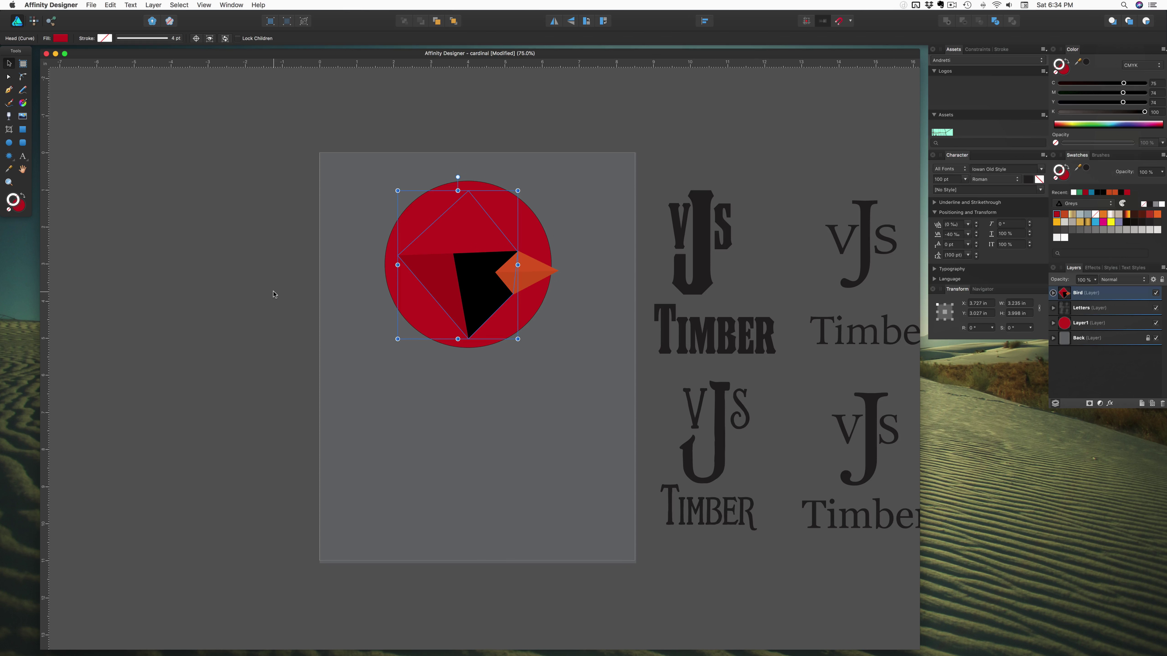
key("super+z")
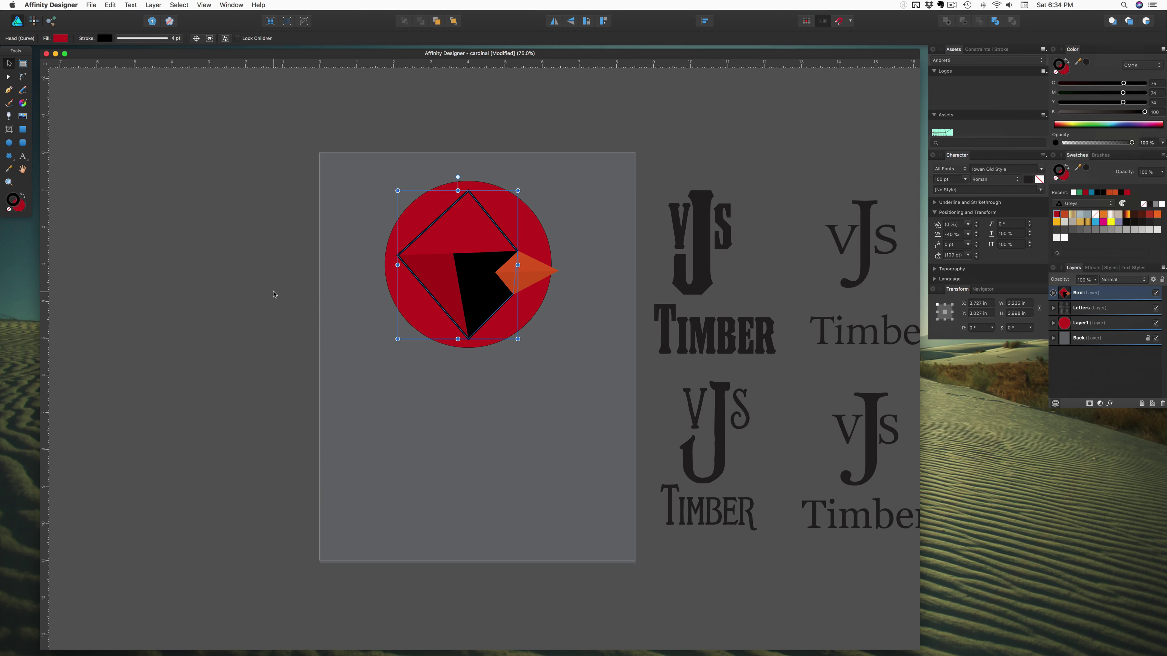
left_click(276, 292)
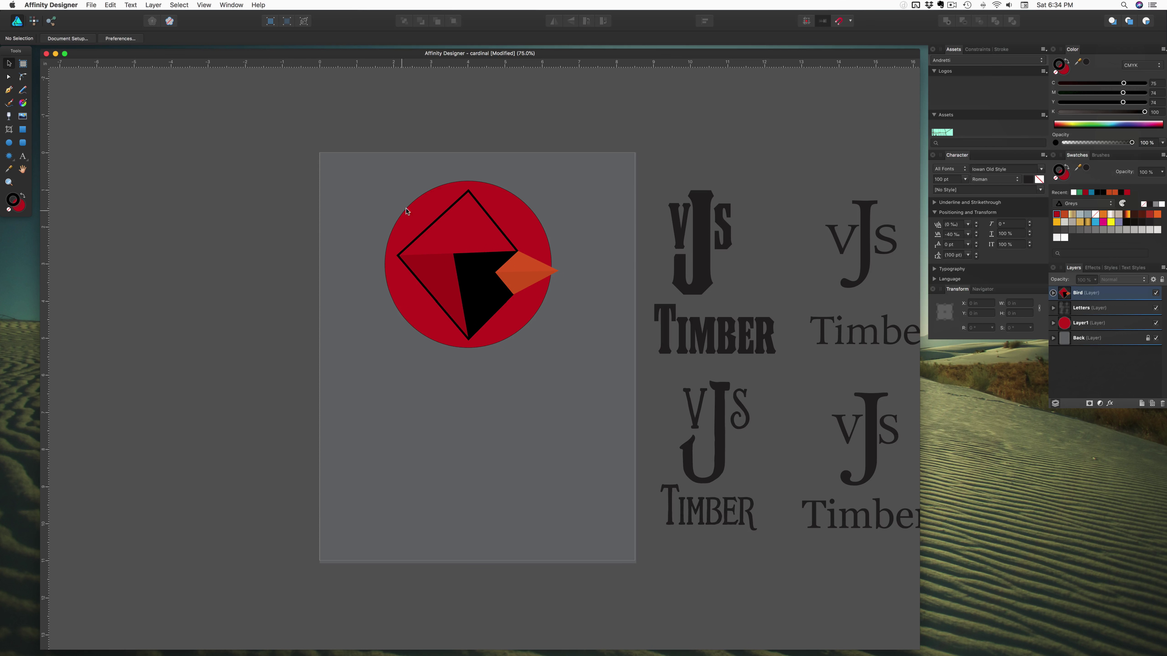
Step: Remove the circle's fill and set its black stroke width to 15 pt
left_click(418, 213)
left_click(1067, 67)
left_click(1056, 73)
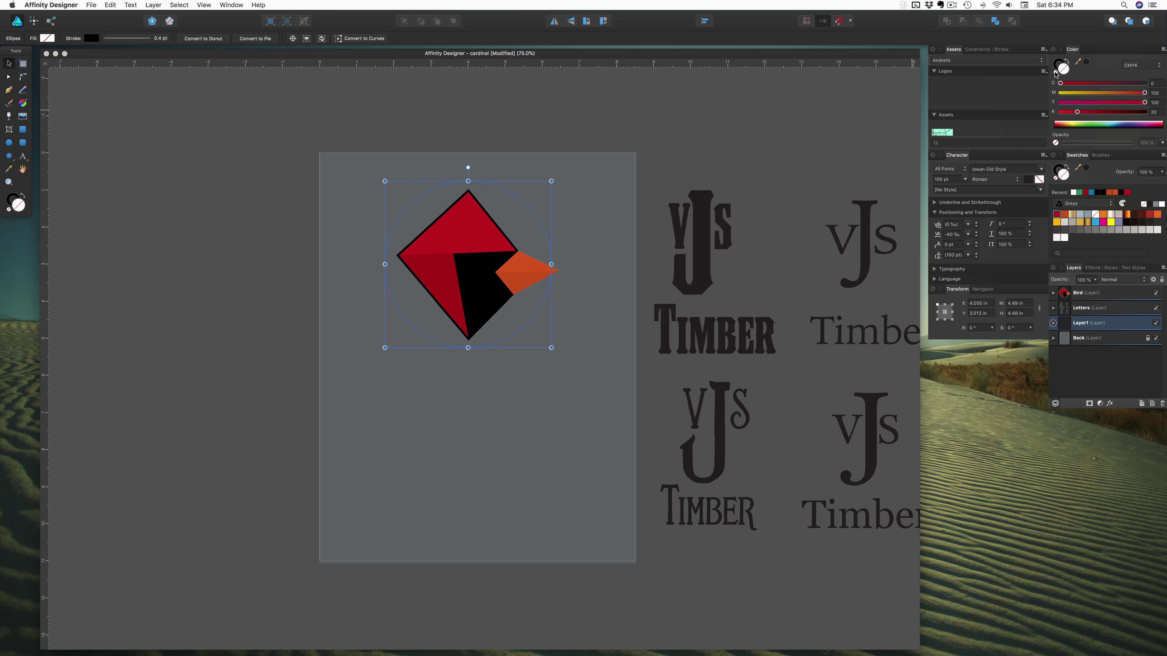
left_click(115, 39)
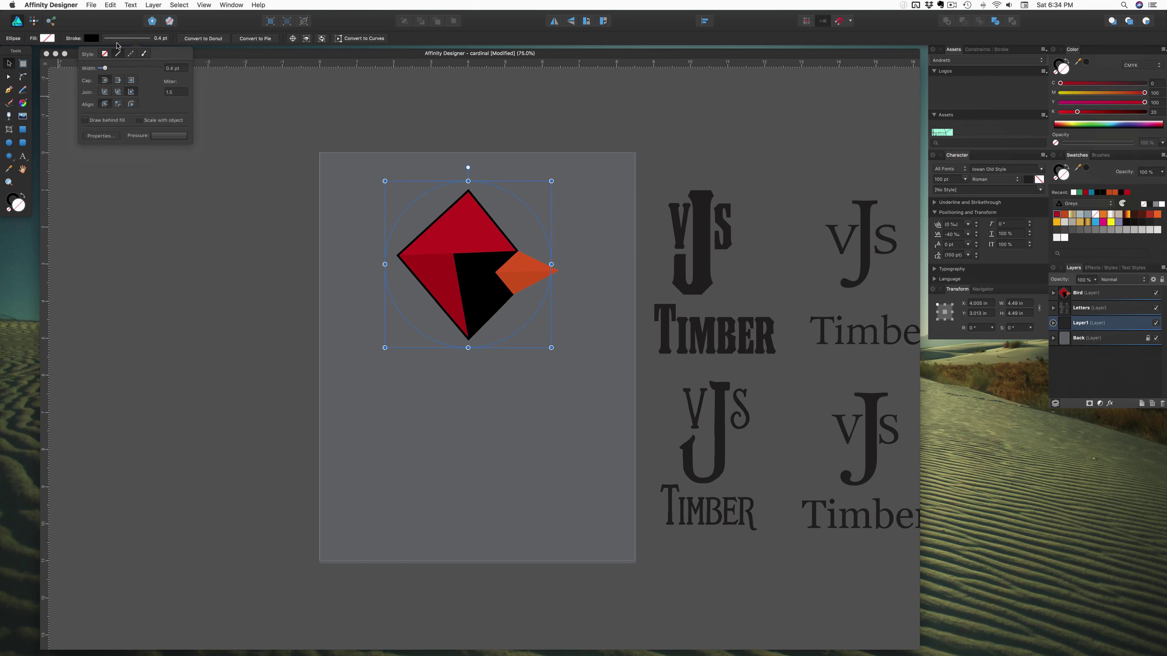
left_click_drag(108, 68, 131, 72)
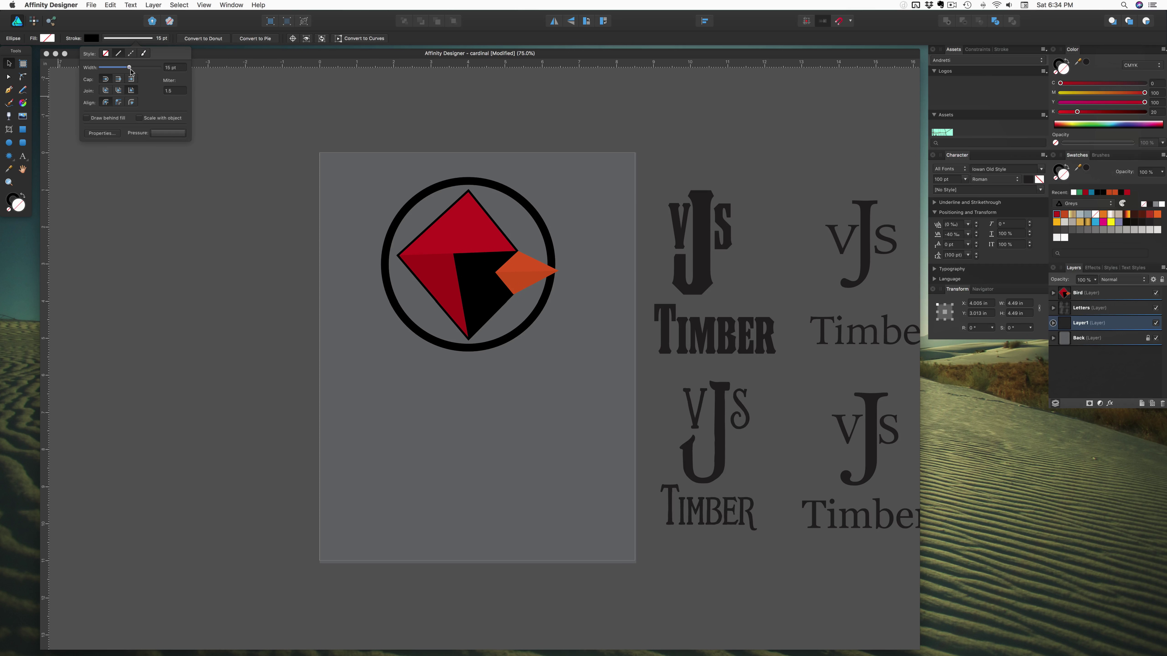
left_click(229, 105)
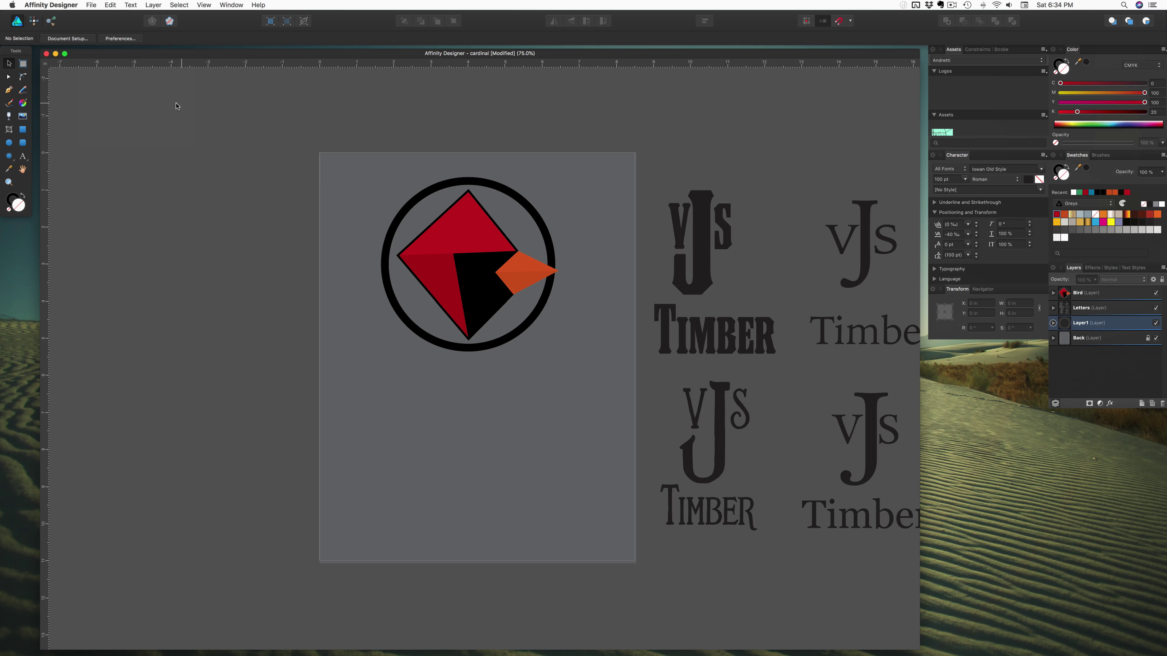
Step: Move the ring below the bird and frame the bird with a new outlined square about 3.8 in wide, rotated 45°
left_click_drag(431, 196, 432, 375)
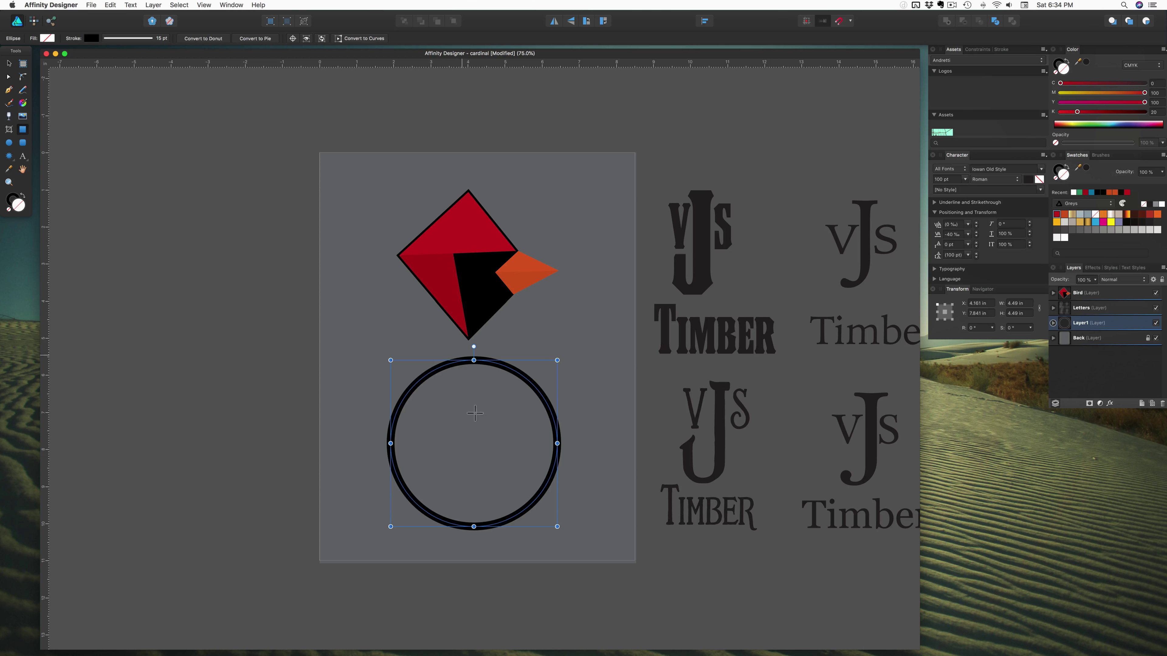
left_click_drag(482, 451, 574, 522)
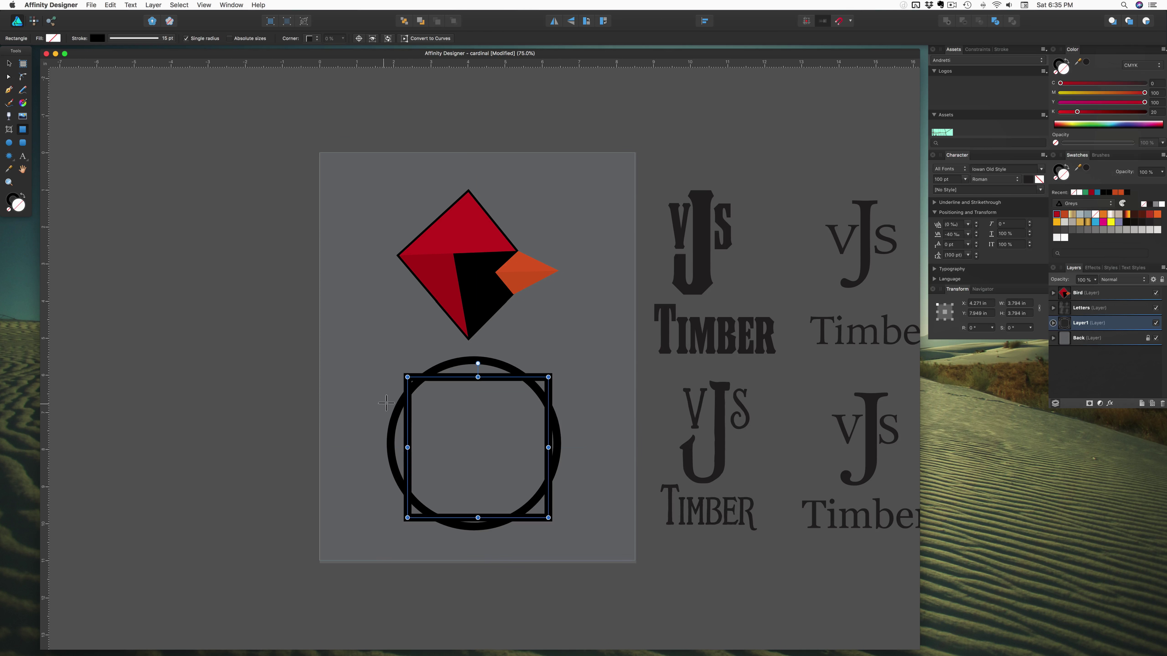
left_click_drag(390, 391, 373, 454)
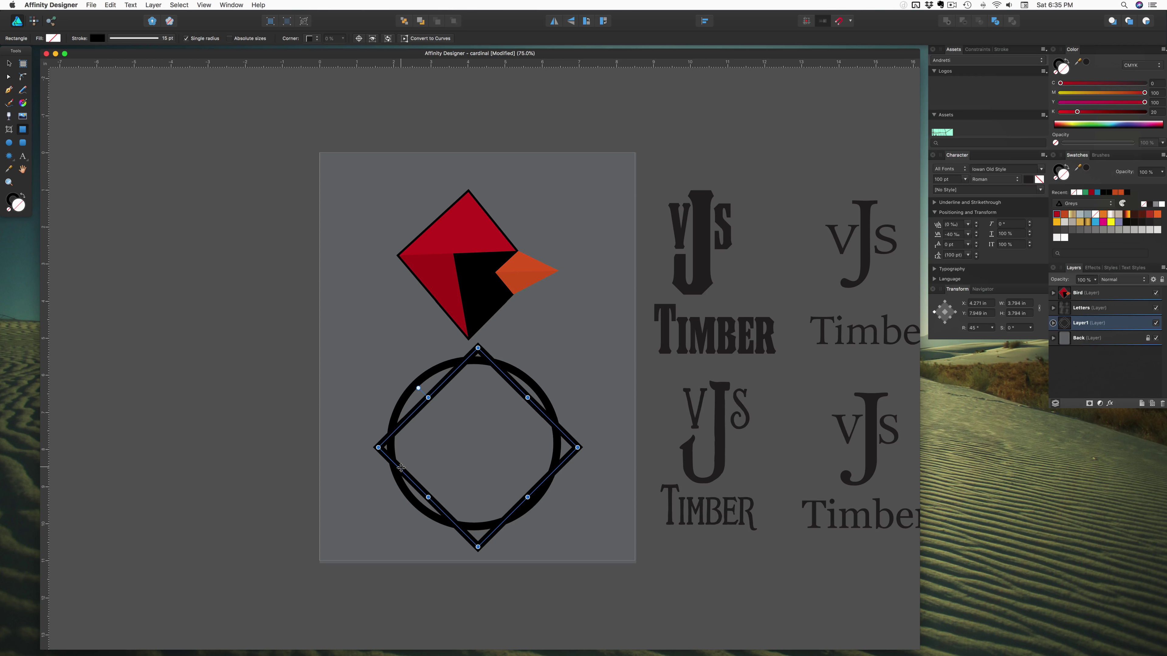
left_click_drag(400, 470, 391, 289)
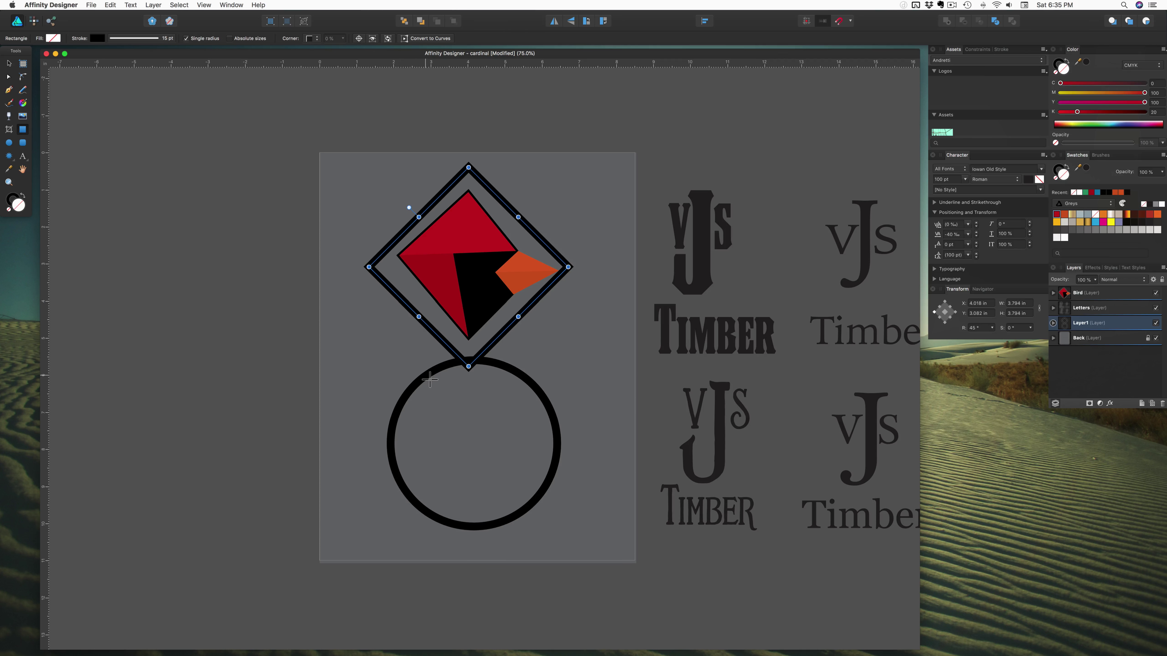
Step: Delete the black ring below the bird
left_click(9, 64)
left_click(427, 377)
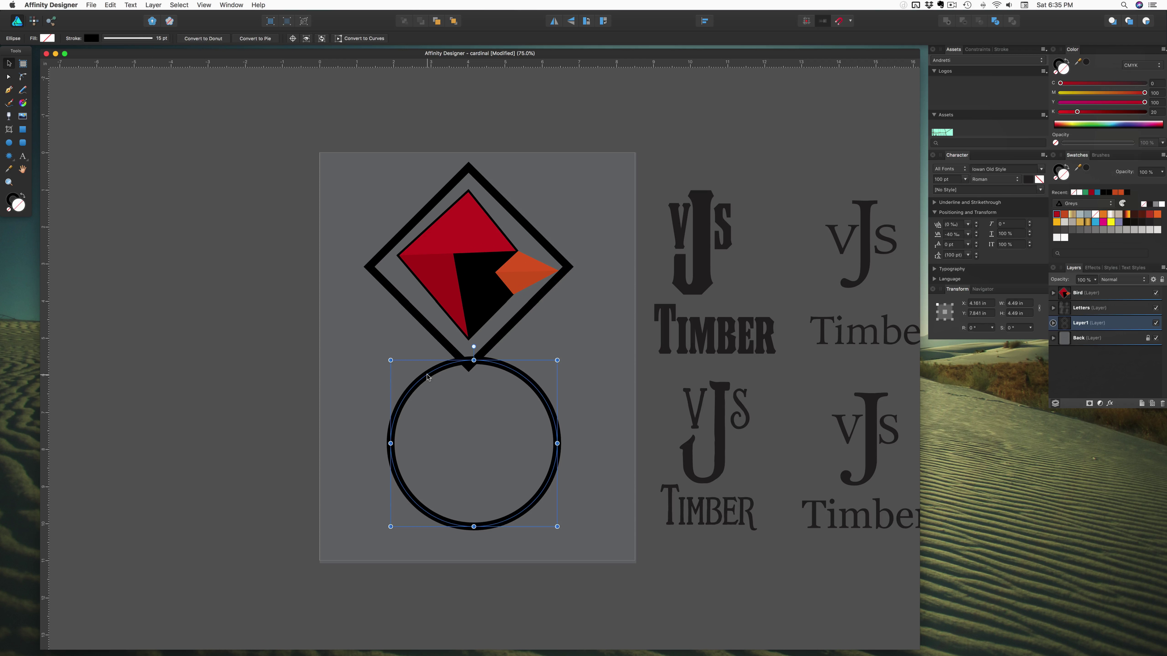
key("Delete")
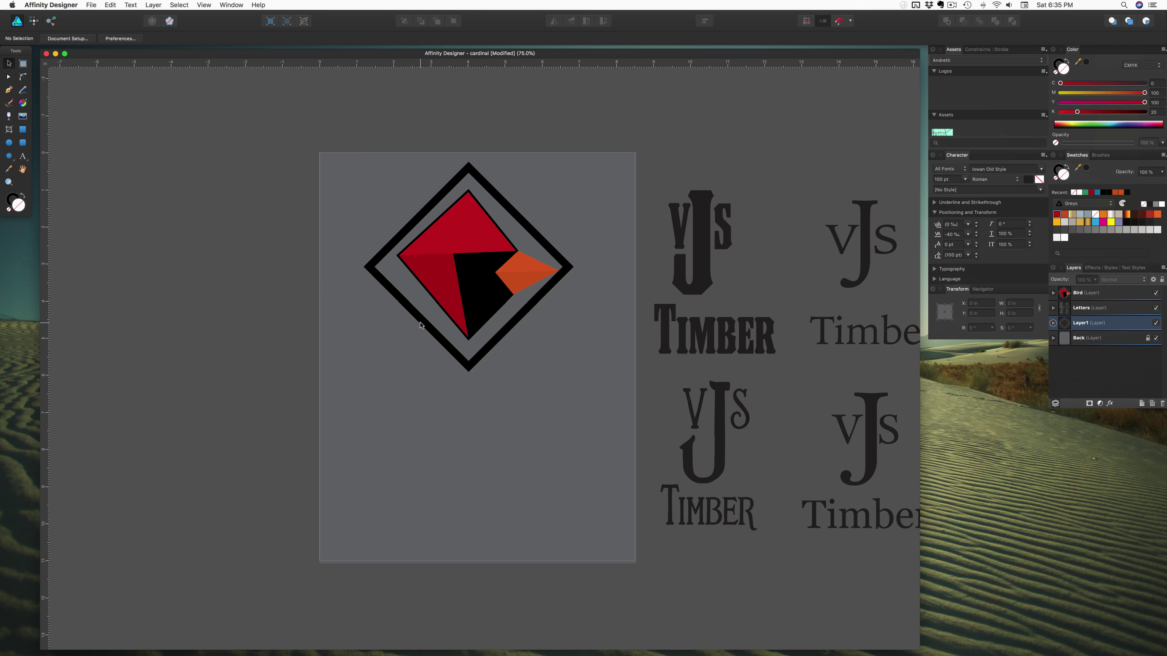
Step: Rotate the diamond frame to an upright 90° square and shrink it to about 3.2 in, centred behind the bird's head
left_click(419, 323)
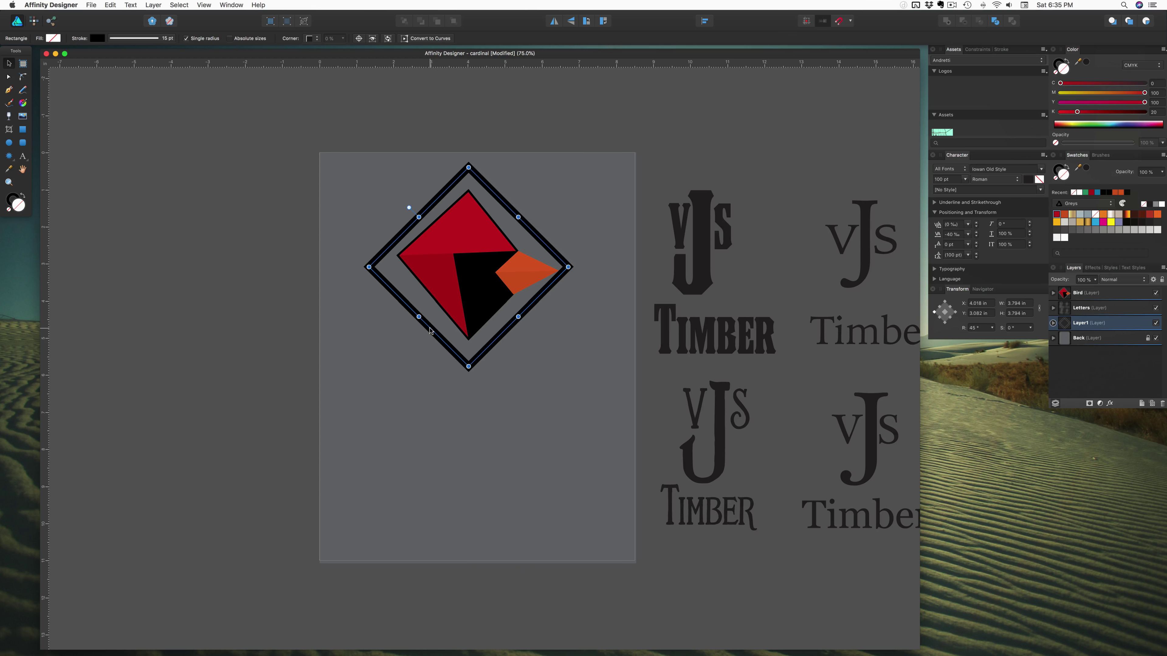
left_click_drag(431, 335, 430, 334)
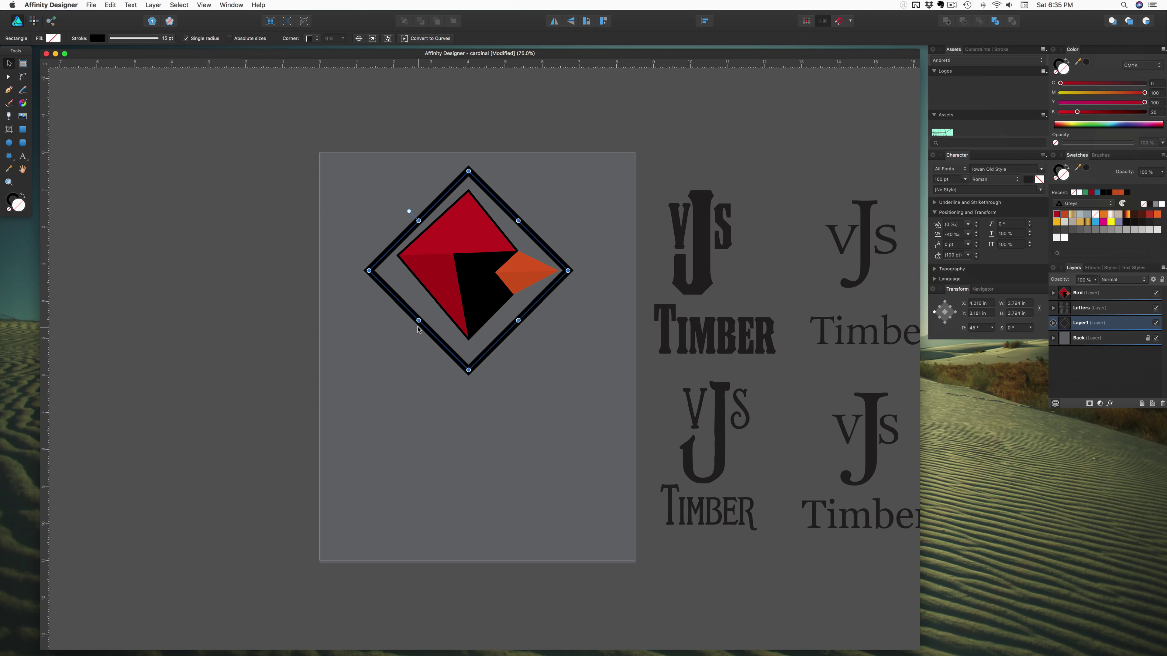
left_click_drag(420, 317, 424, 321)
left_click_drag(364, 269, 365, 268)
left_click_drag(400, 304, 424, 316)
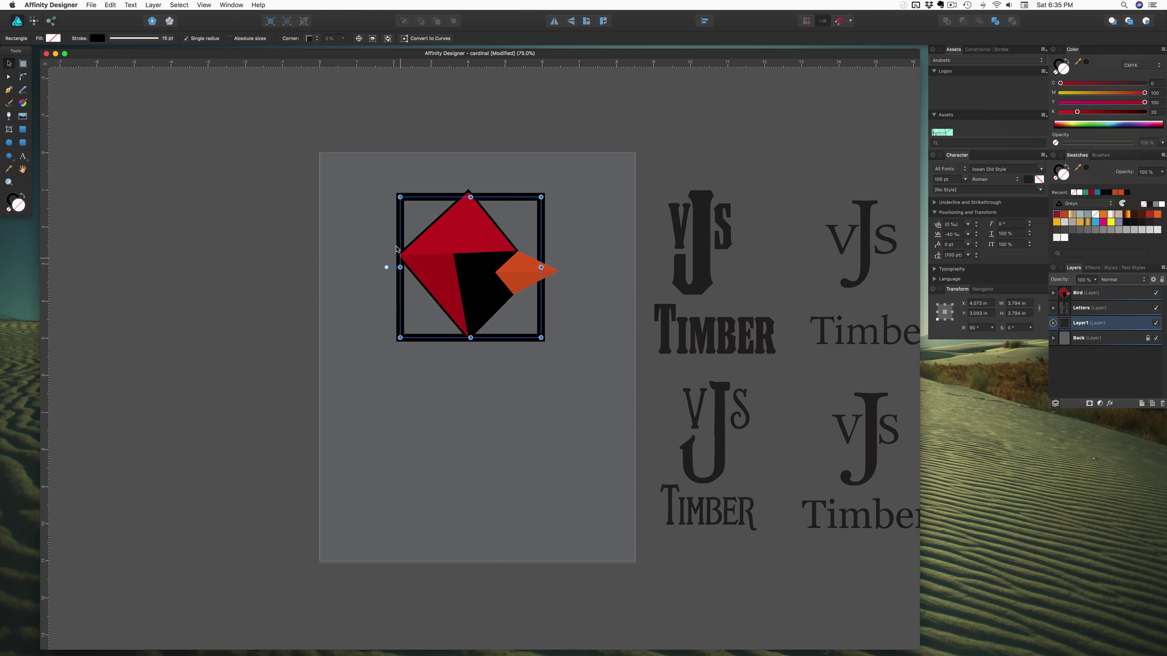
left_click_drag(399, 196, 429, 210)
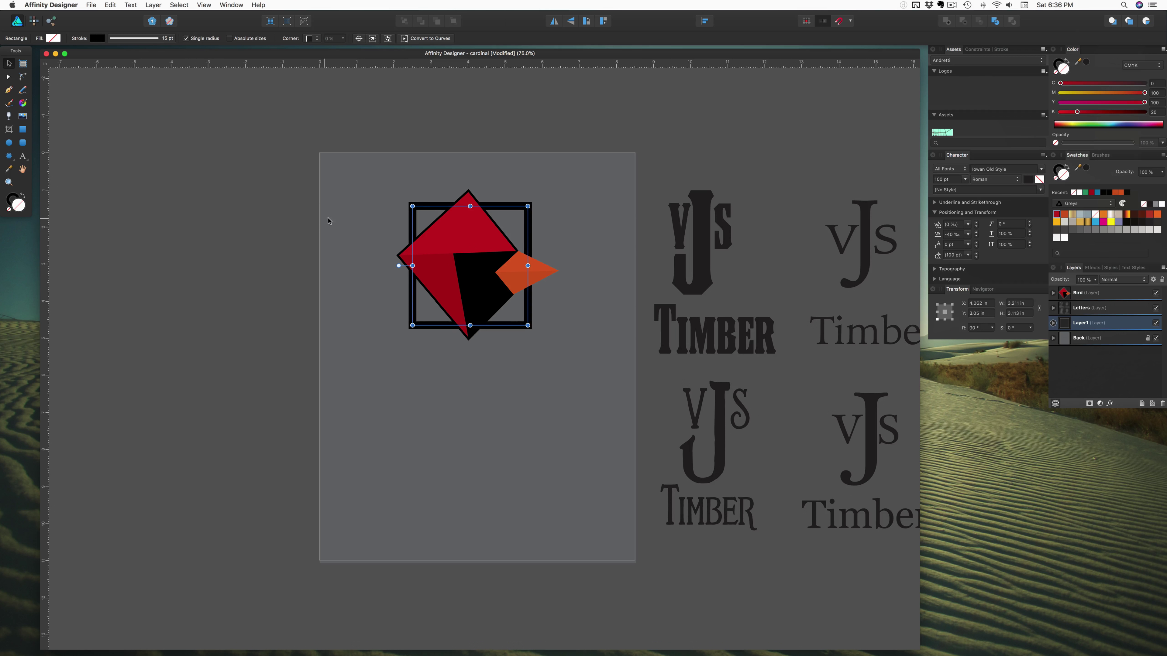
left_click(335, 221)
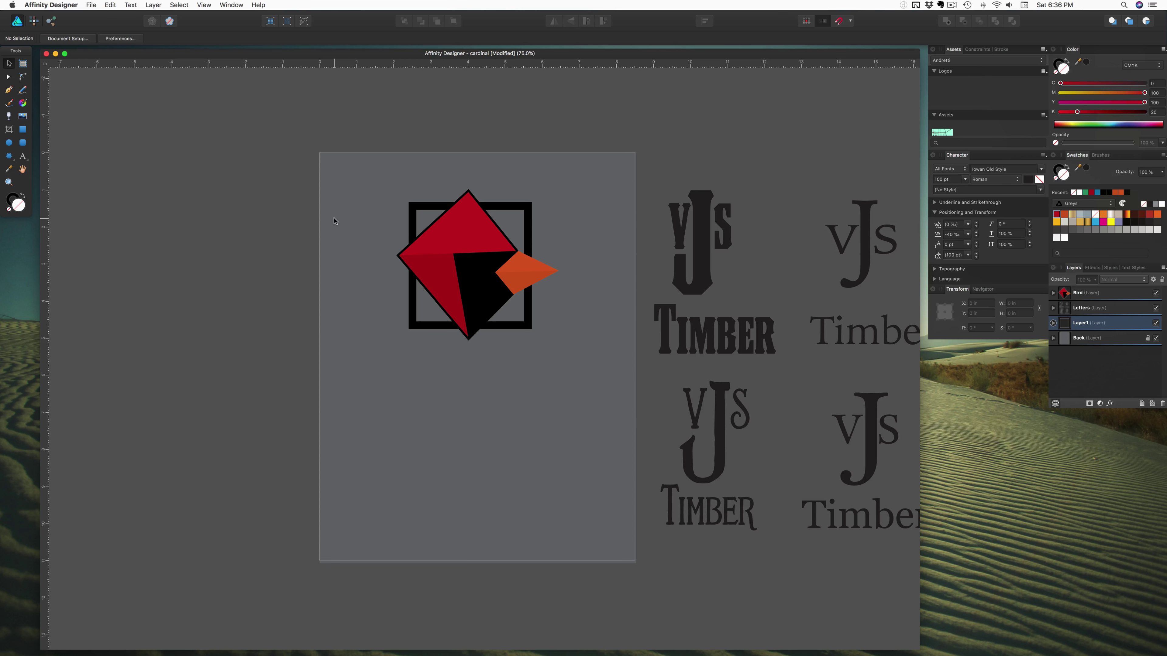
Step: Remove the black outline stroke from the bird's head shape
left_click(449, 223)
left_click(1061, 63)
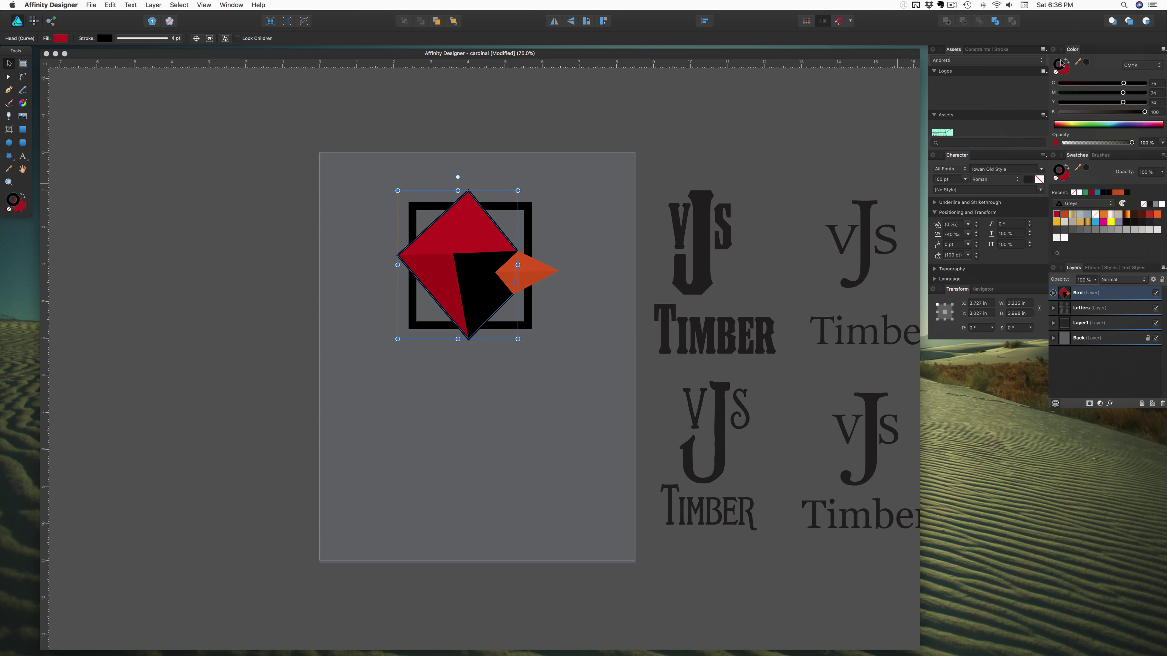
left_click(1057, 73)
left_click(610, 185)
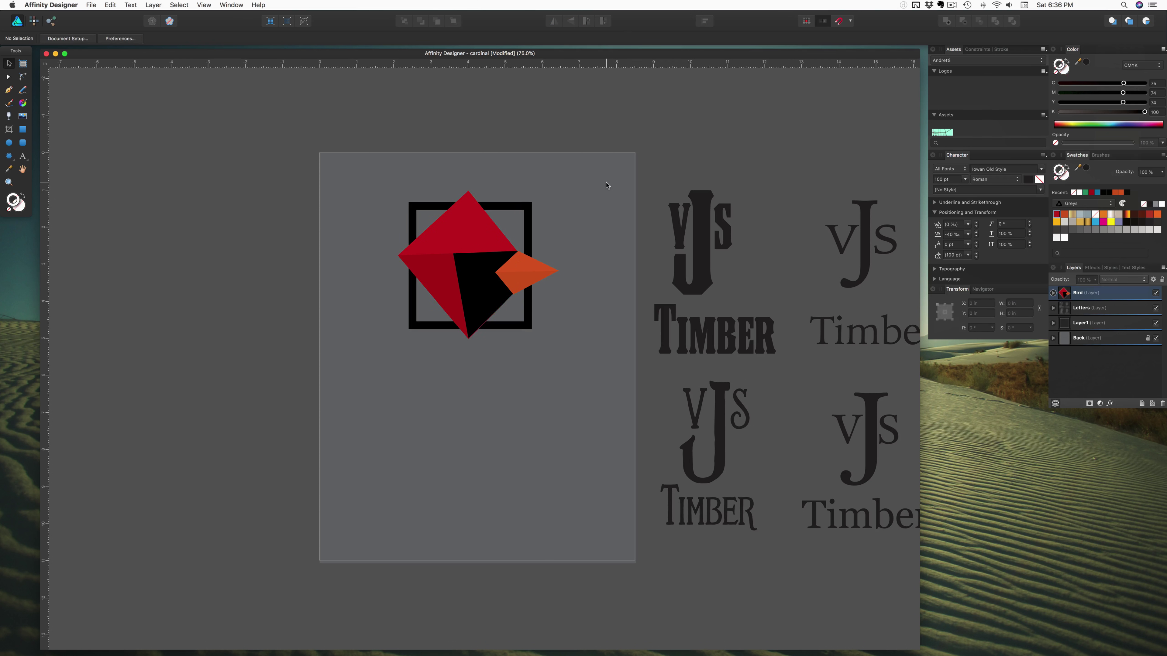
Step: Move the lowest node of the black face shape down to the head's bottom tip to cover the red sliver
key("z")
left_click_drag(472, 337, 662, 342)
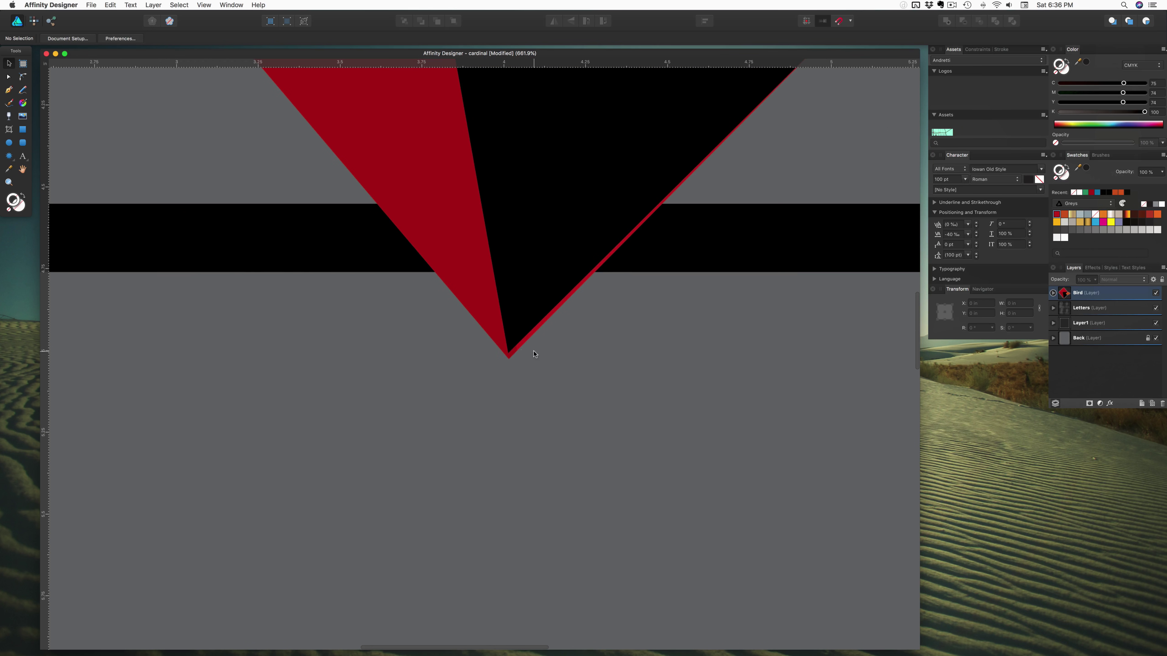
key("a")
left_click(508, 353)
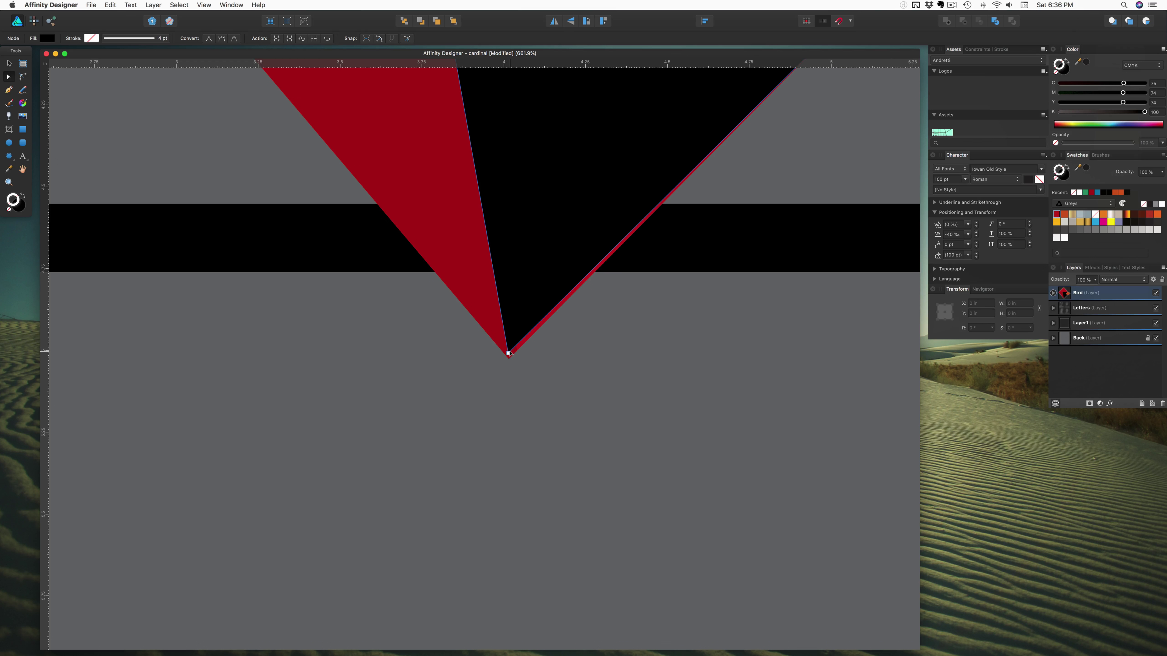
left_click_drag(509, 354, 509, 361)
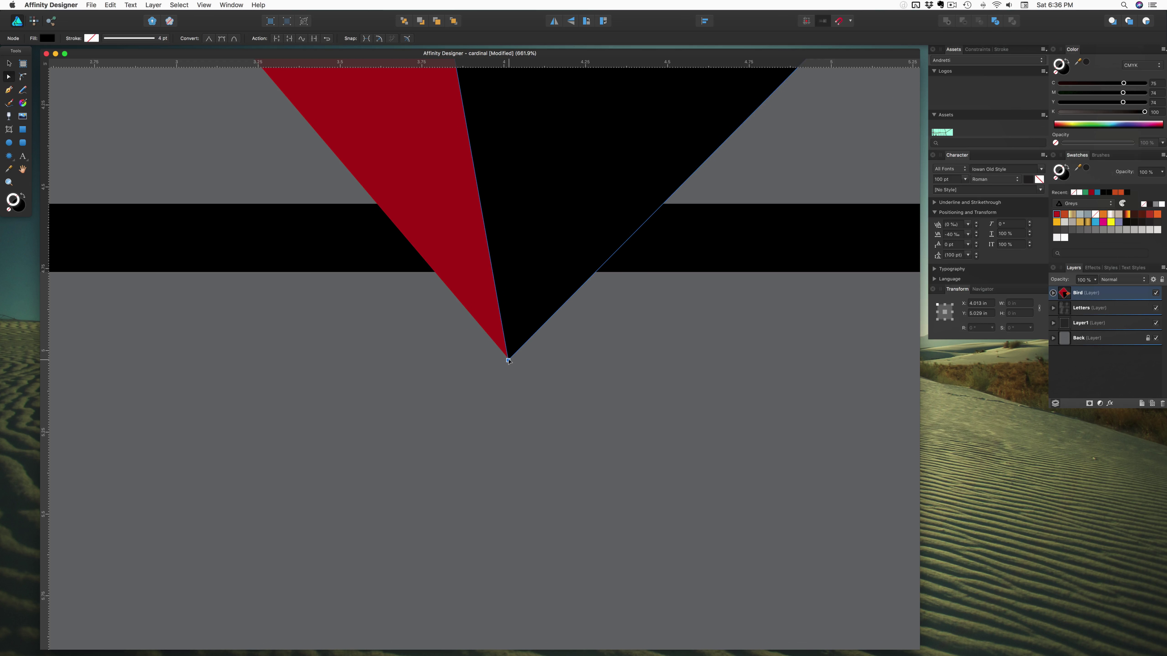
left_click(468, 370)
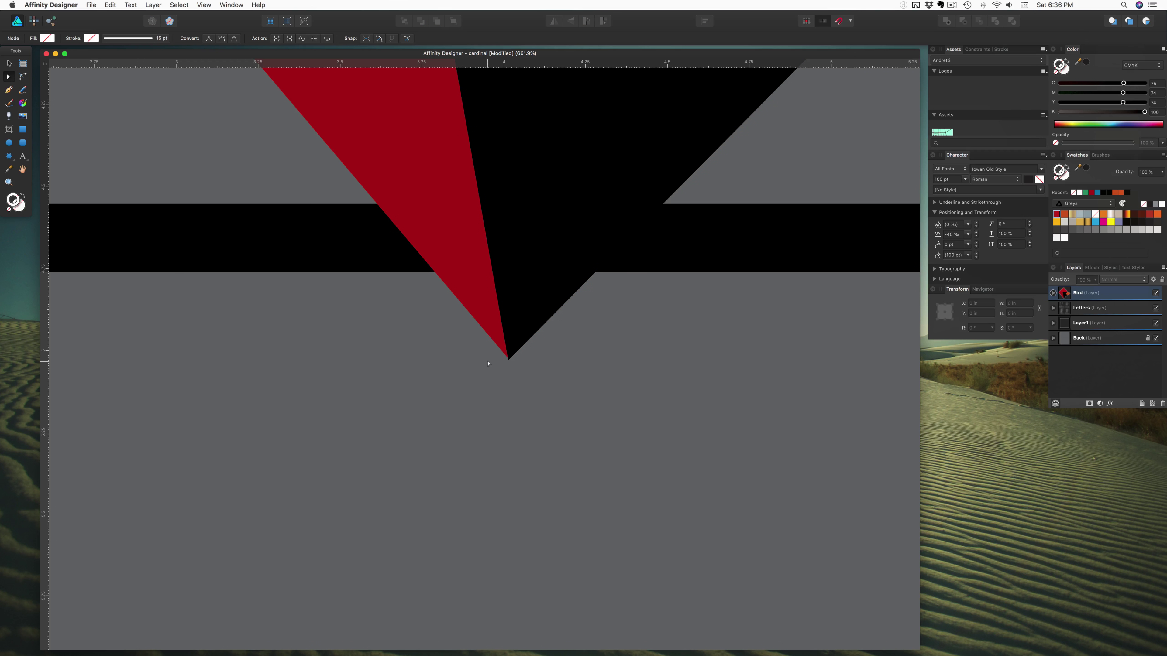
left_click_drag(511, 356, 369, 375)
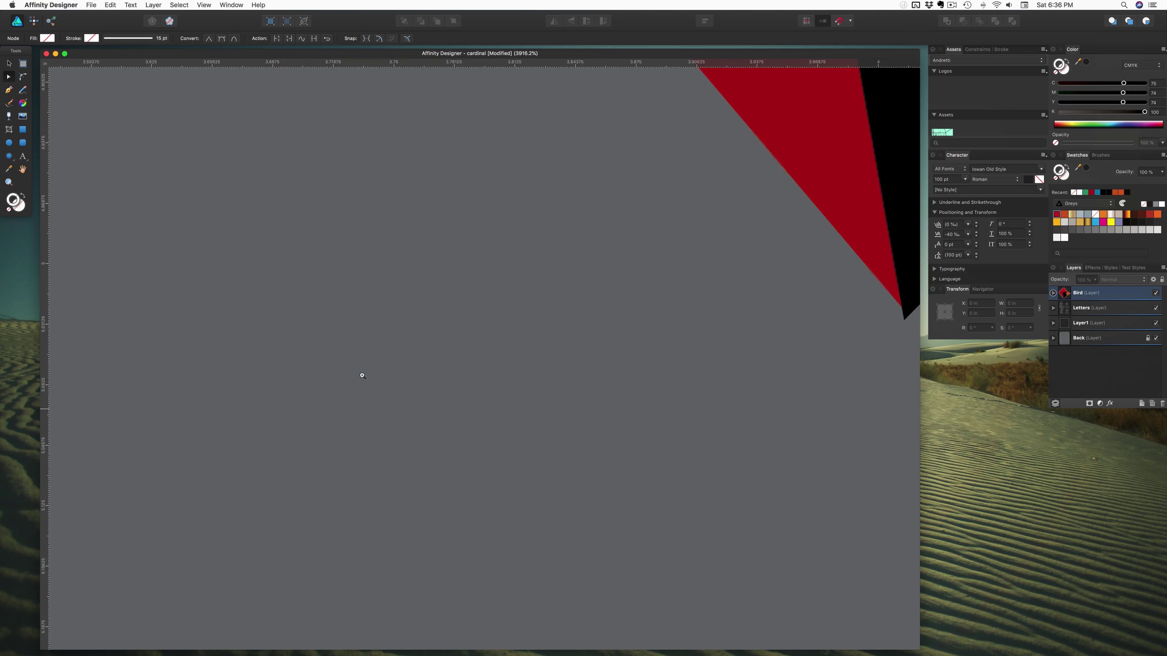
scroll(714, 221, "down", 8)
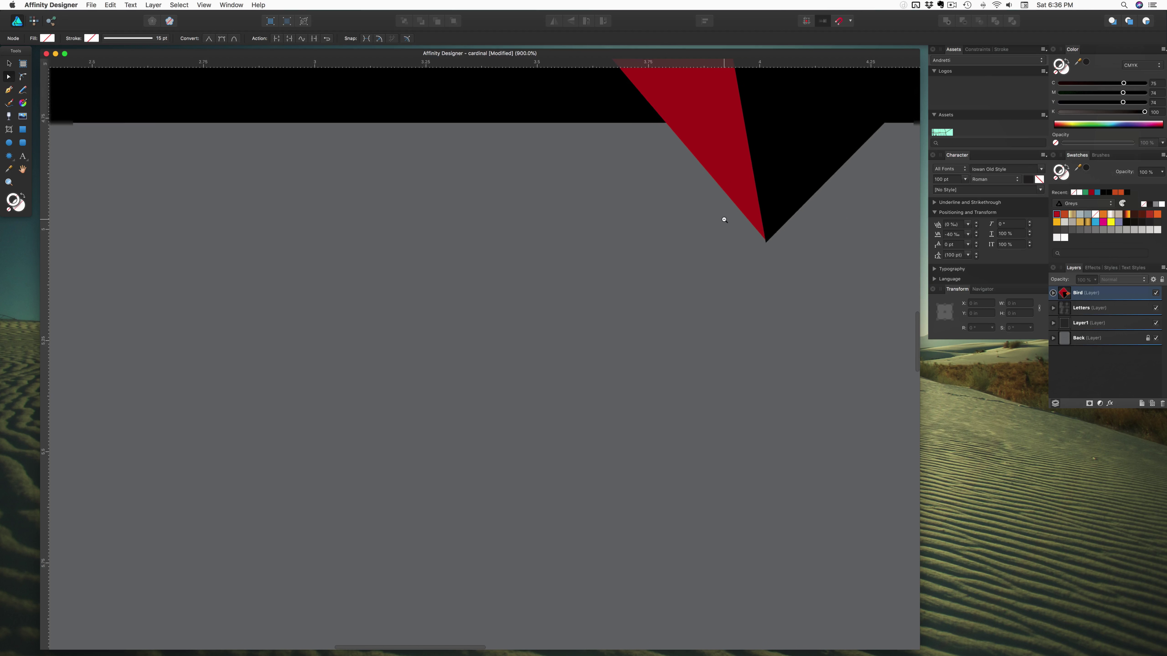
scroll(724, 220, "down", 8)
left_click_drag(725, 219, 494, 324)
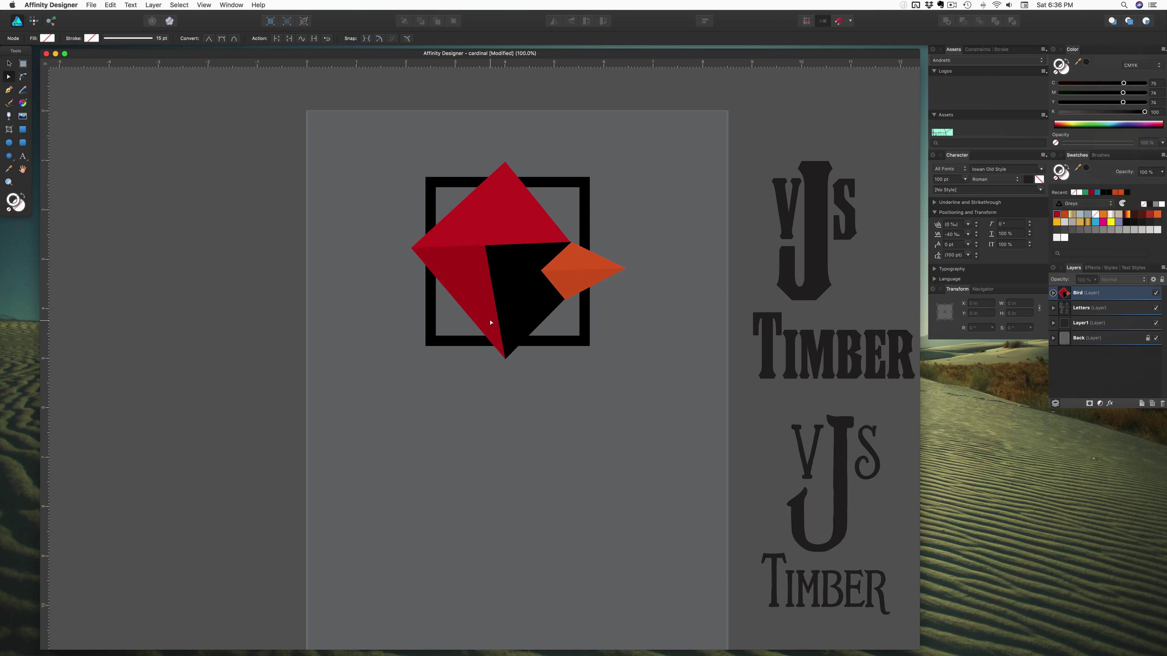
scroll(531, 309, "right", 1)
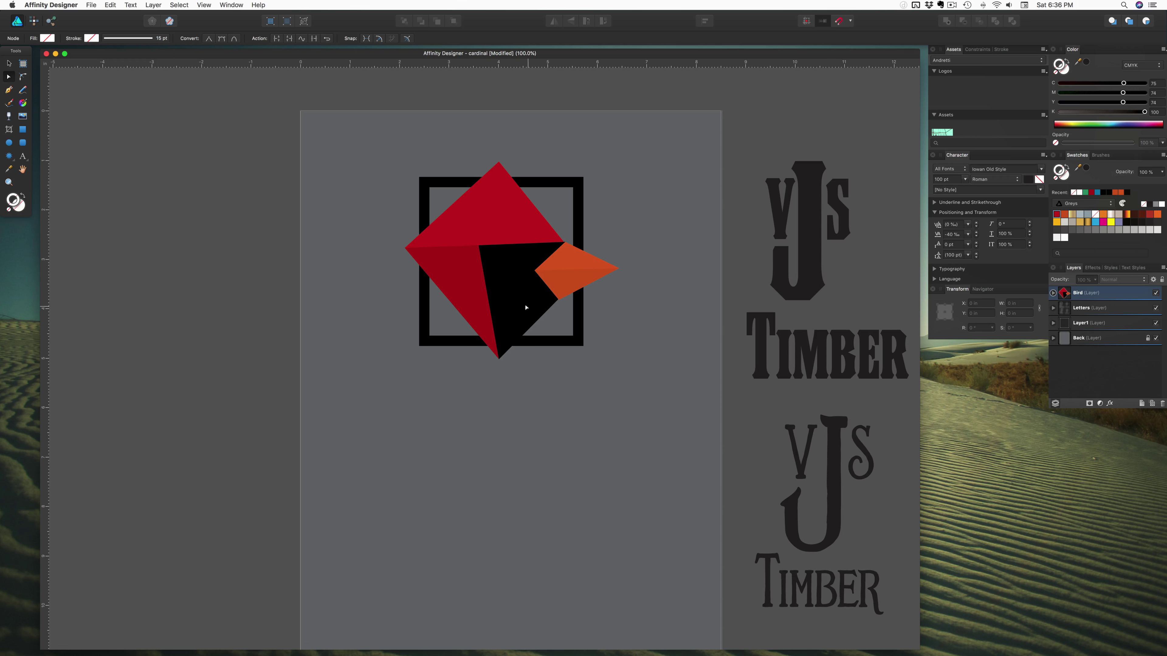
Step: Move the bold slab-serif VJS monogram from beside the page to directly below the bird's head
left_click(502, 298, "alt")
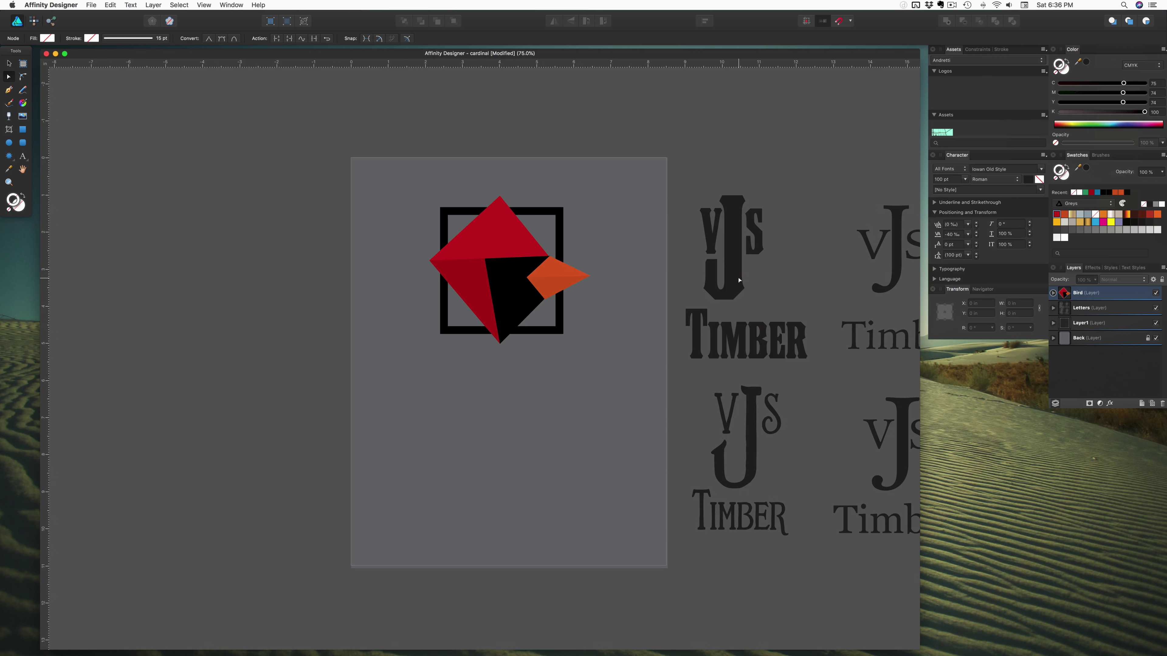
left_click(716, 232)
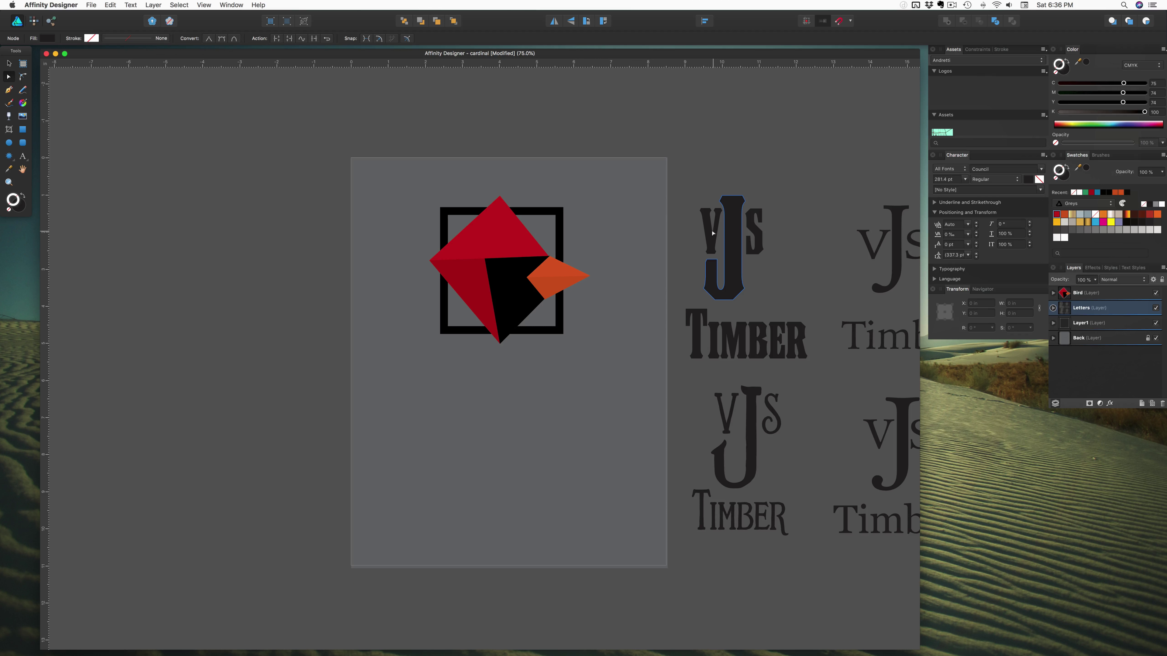
left_click(703, 218)
key("v")
left_click_drag(688, 182, 807, 279)
left_click_drag(726, 271, 502, 427)
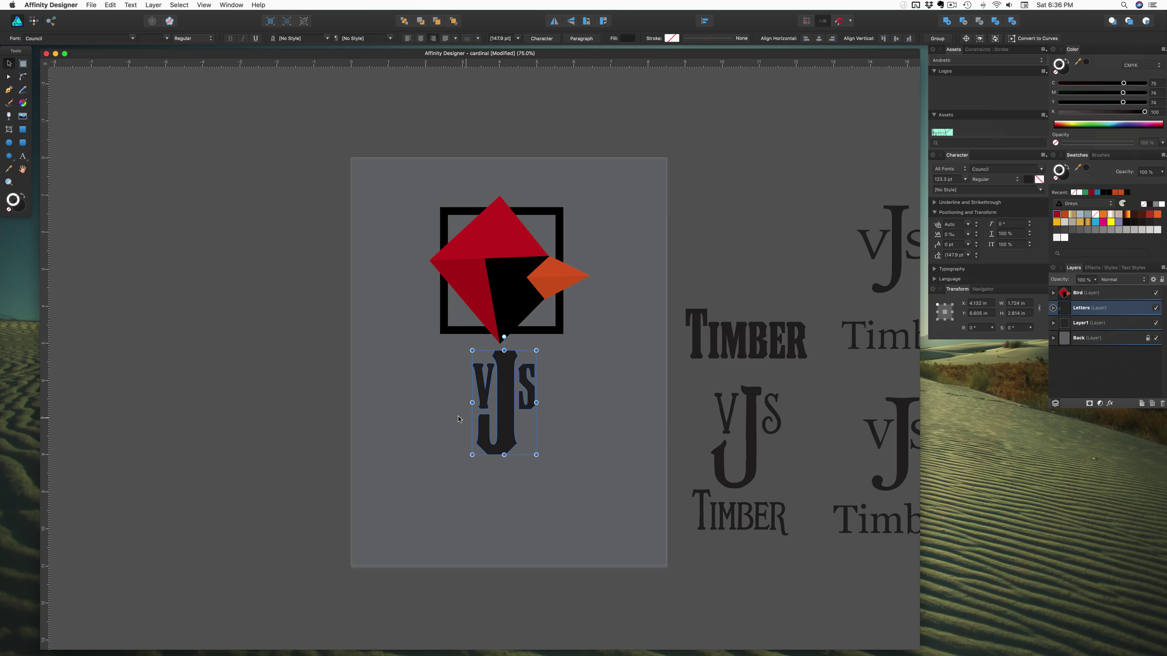
left_click(456, 417)
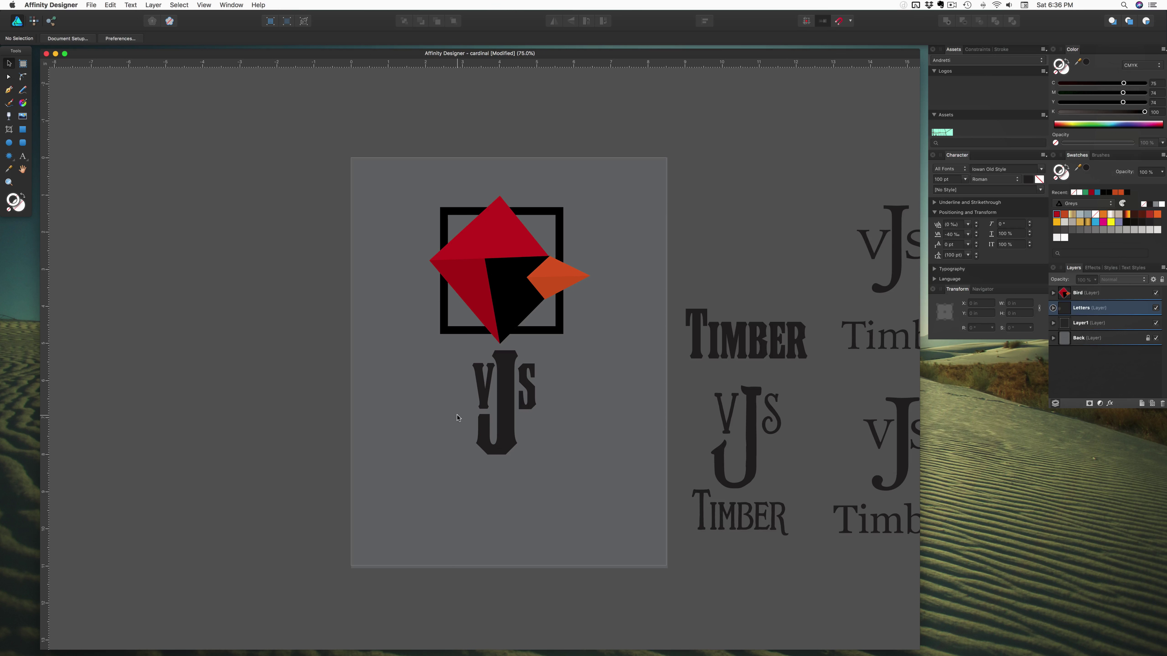
Step: Recolour all the VJS and Timber lettering to a rich black fill: C 84, M 84, Y 85, K 100
left_click_drag(461, 345, 563, 465)
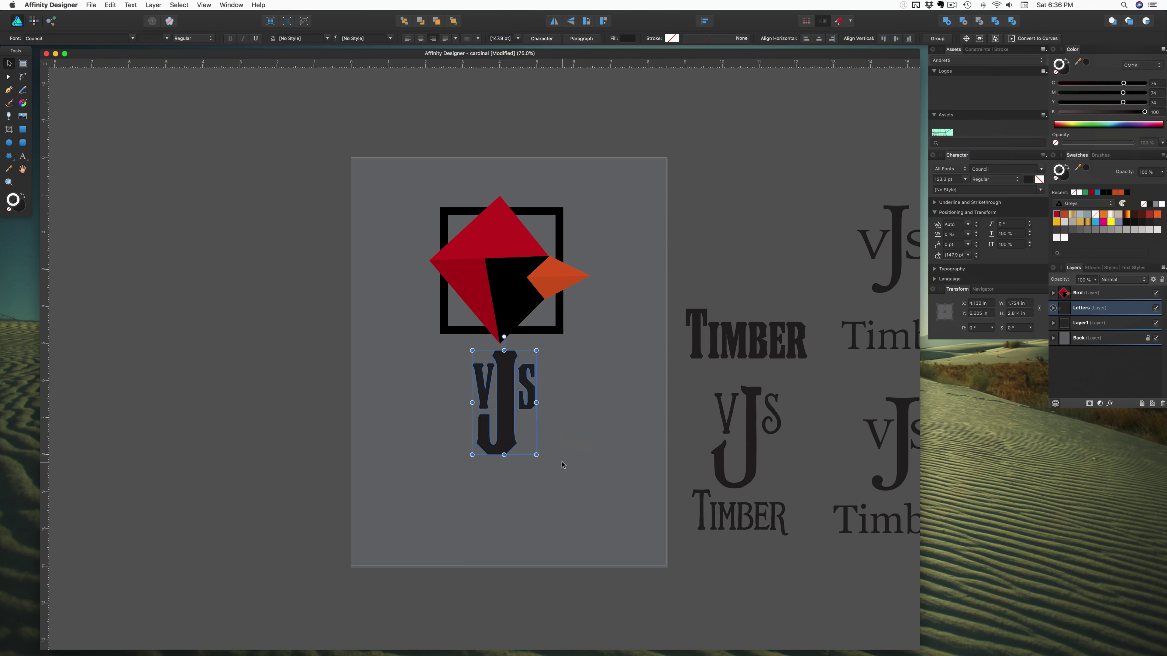
scroll(588, 443, "down", 1)
scroll(524, 430, "right", 3)
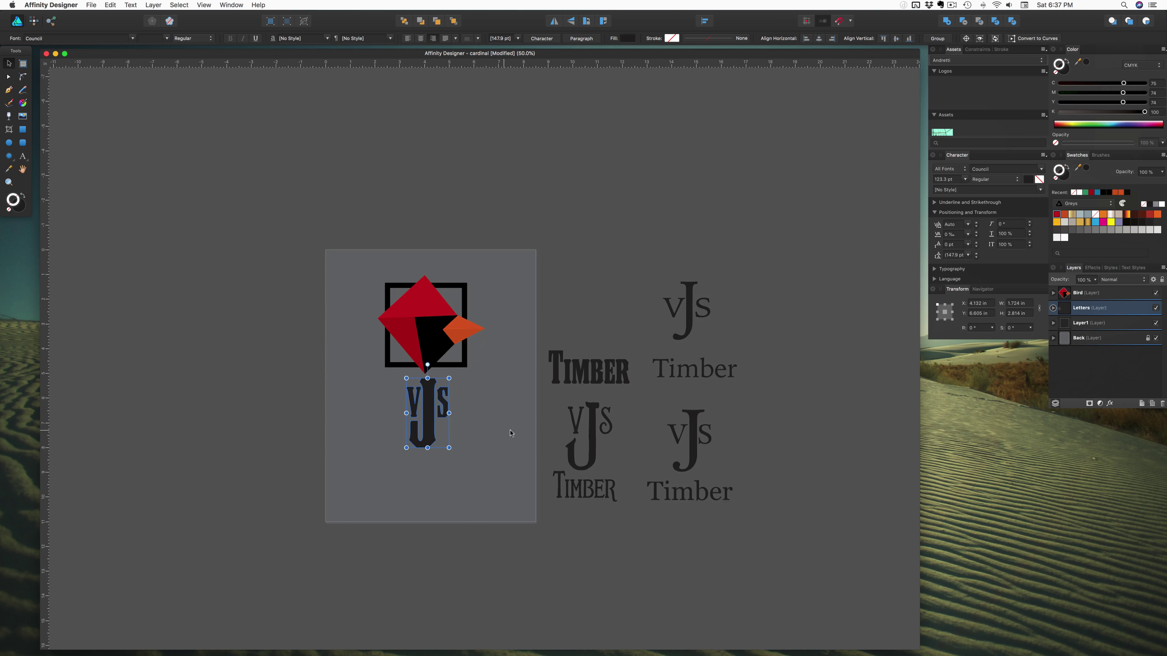
left_click_drag(776, 517, 327, 381)
left_click_drag(566, 262, 724, 380)
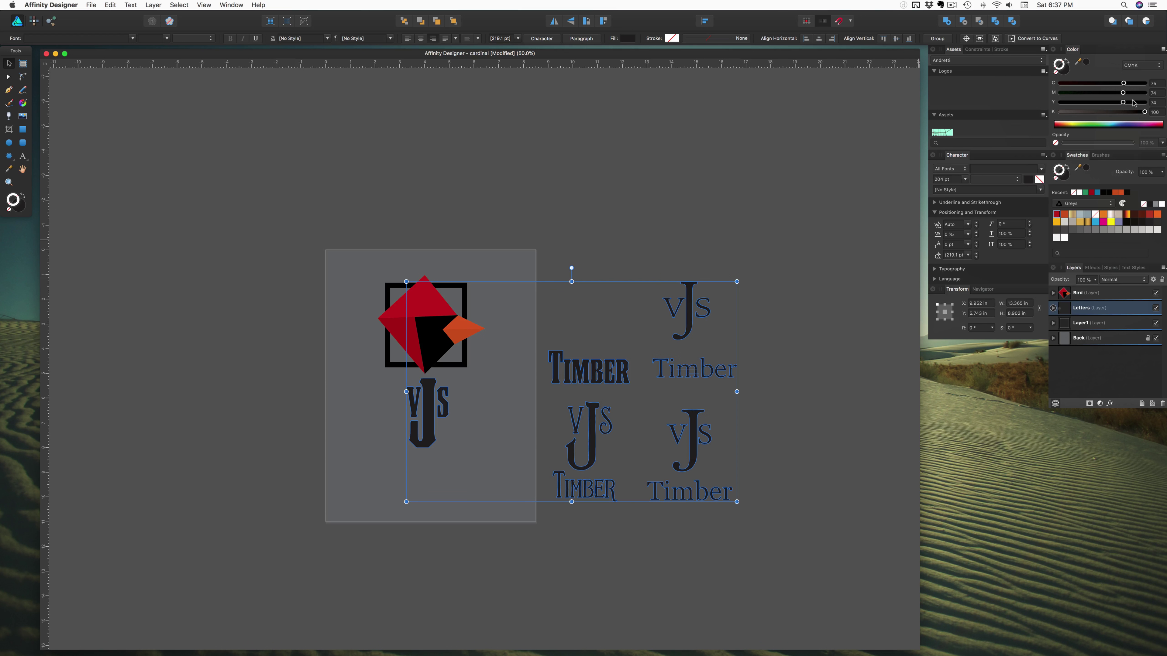
left_click(1066, 70)
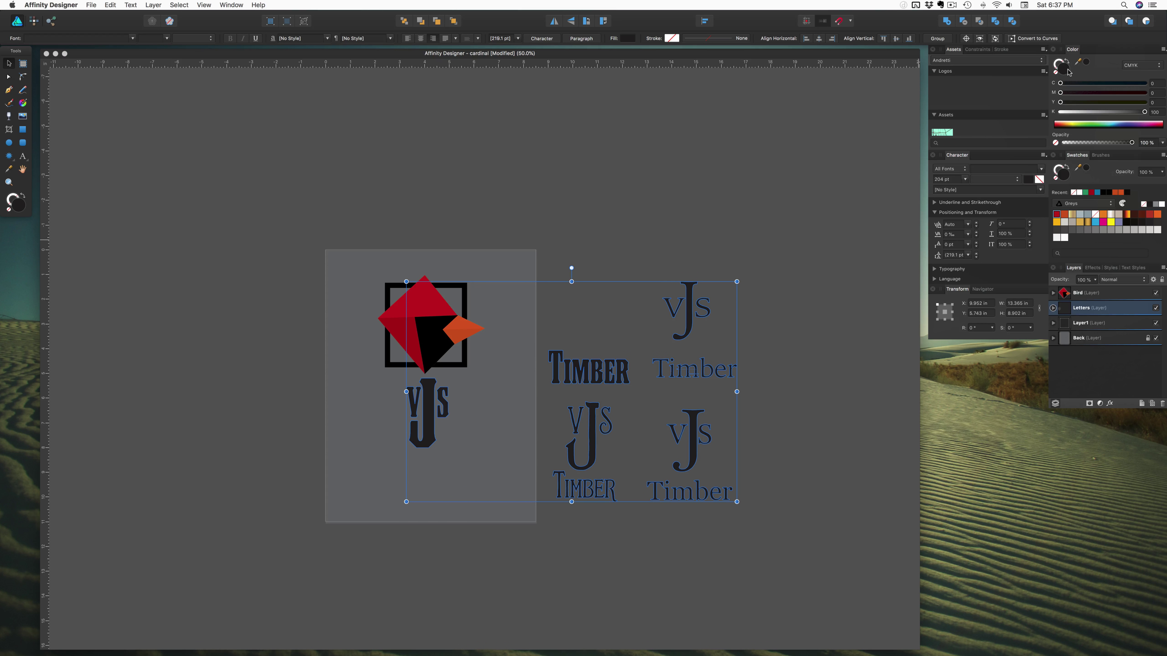
left_click(1131, 83)
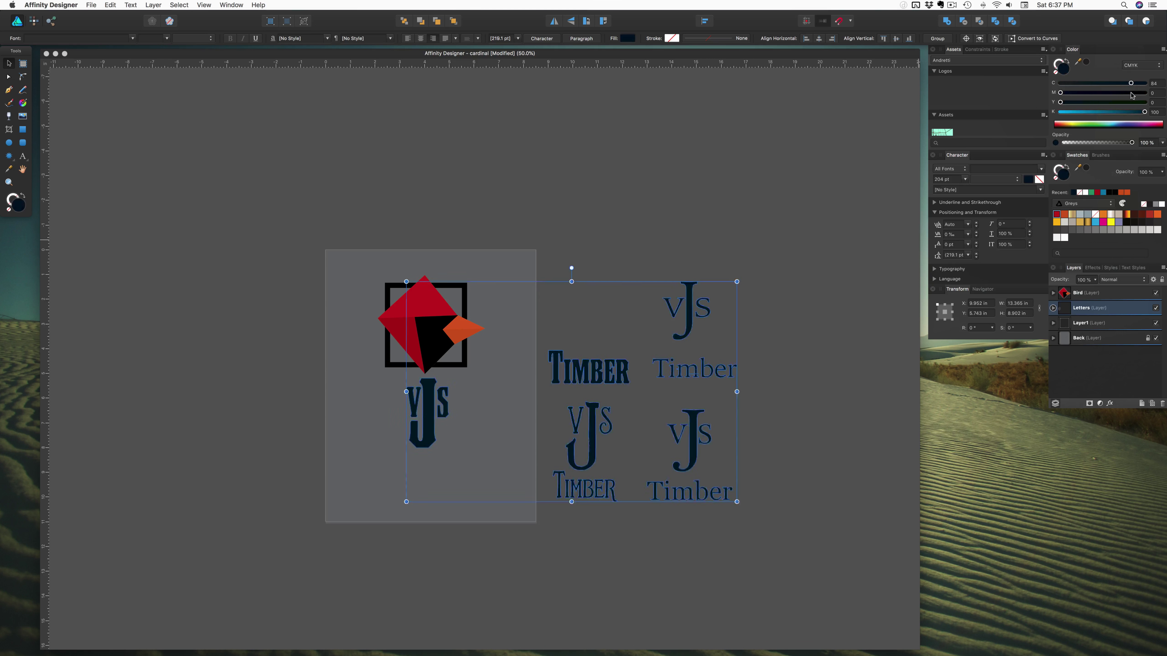
left_click(1131, 93)
left_click(1132, 102)
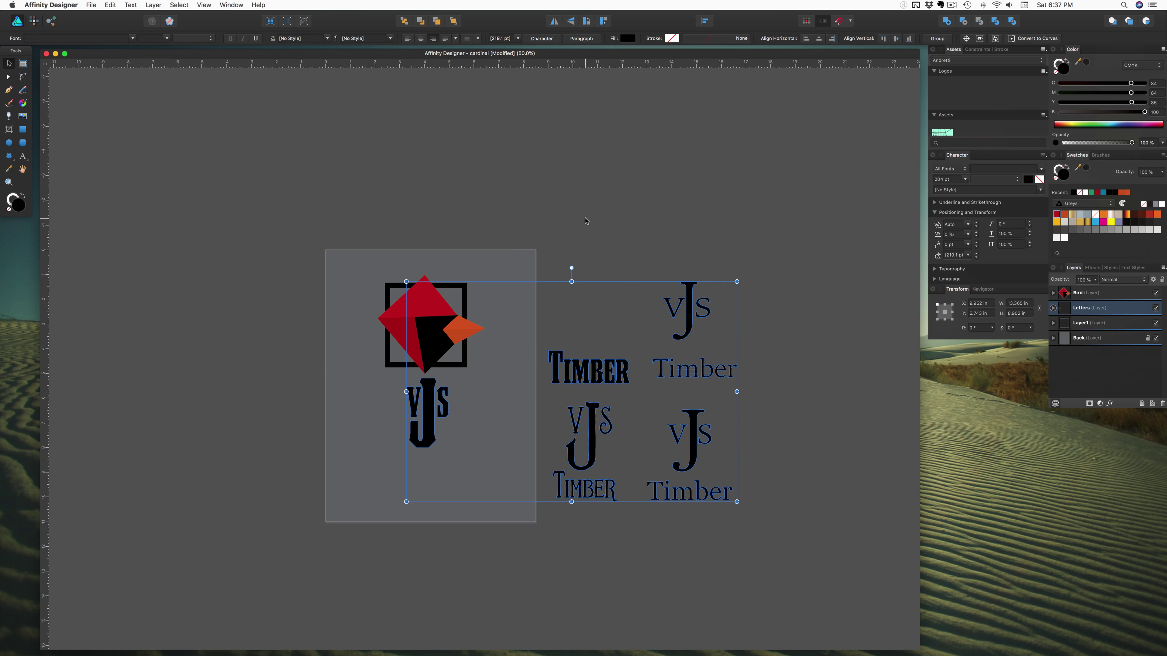
left_click(579, 230)
Step: Duplicate the black square frame straight down so the copy surrounds the VJS monogram
scroll(433, 364, "up", 2)
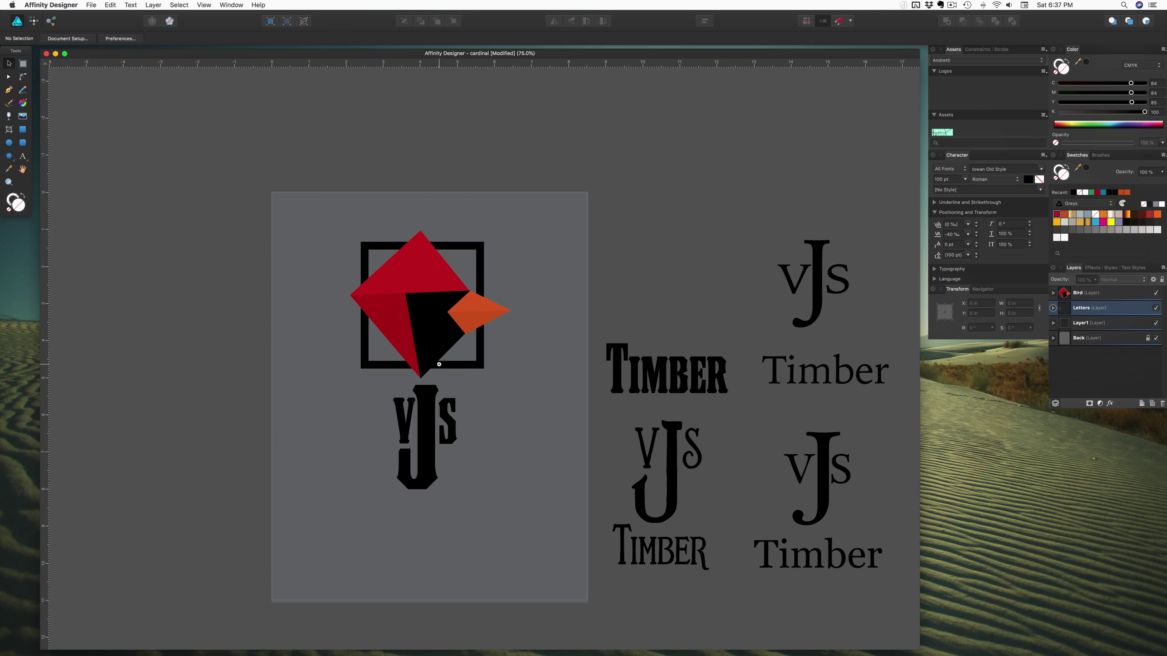
scroll(443, 364, "up", 2)
left_click_drag(463, 326, 458, 327)
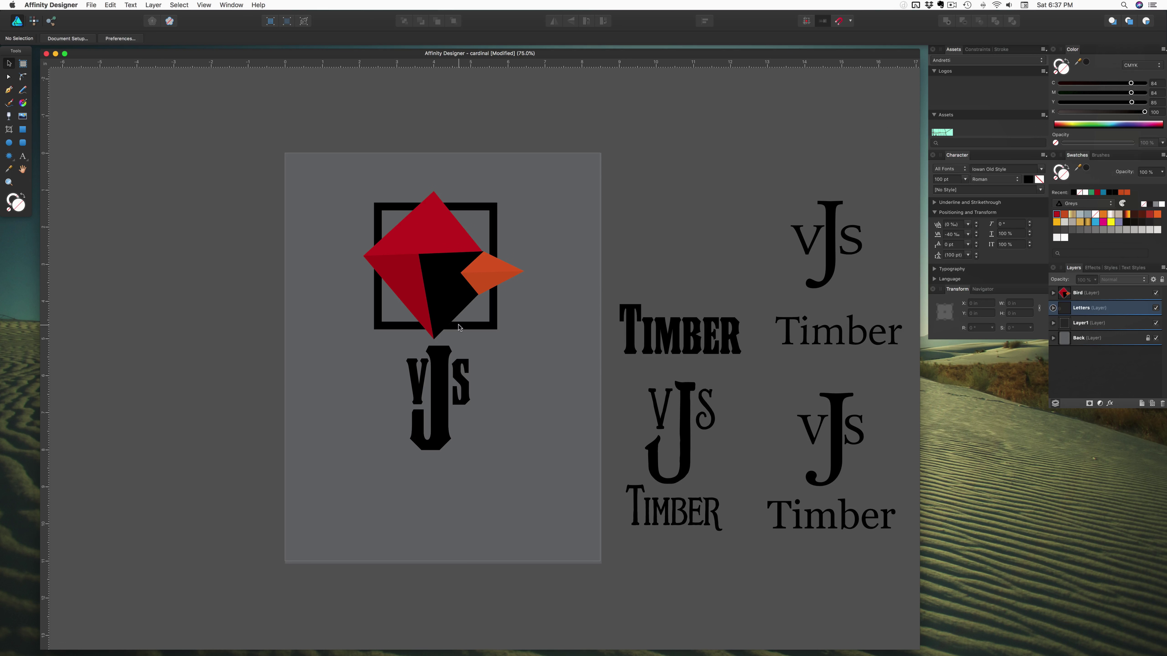
left_click(458, 328)
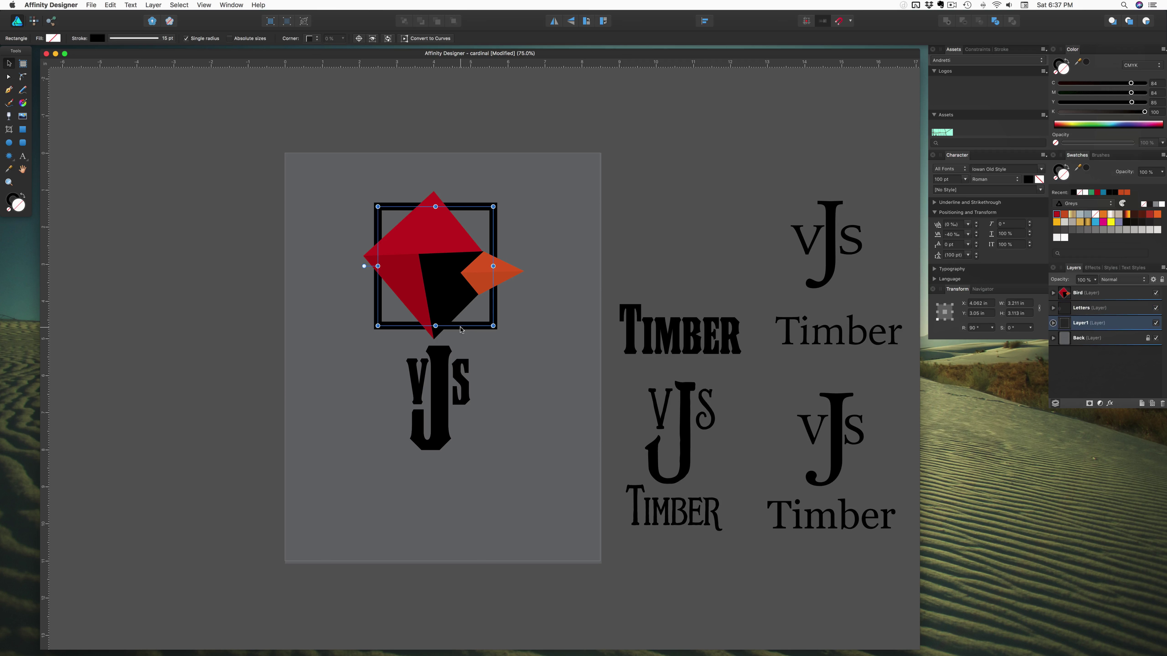
left_click_drag(458, 328, 468, 461)
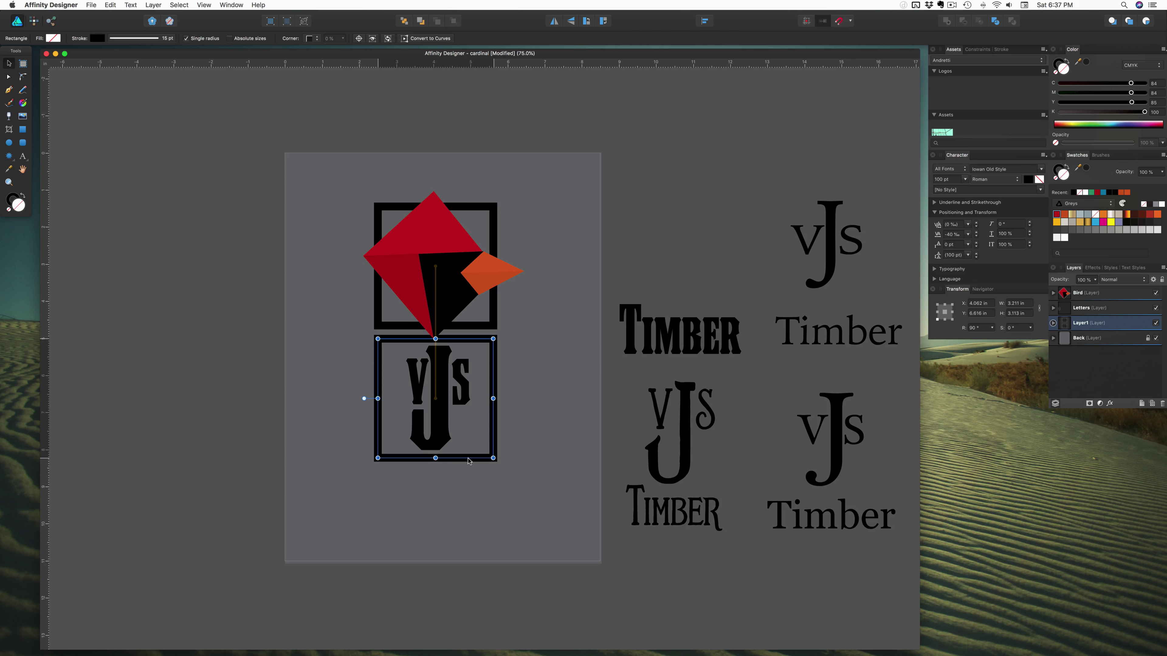
left_click(312, 351)
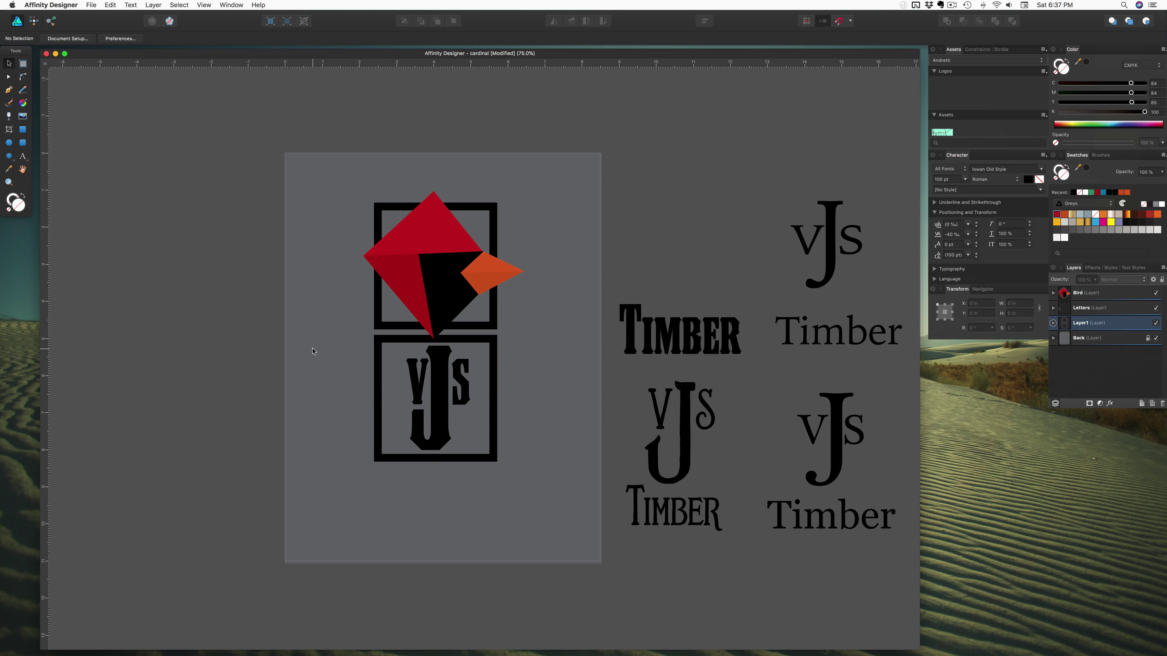
Step: Swap the framed slab monogram for the lower classic-serif VJS, parking the slab version beside the page
left_click(416, 387)
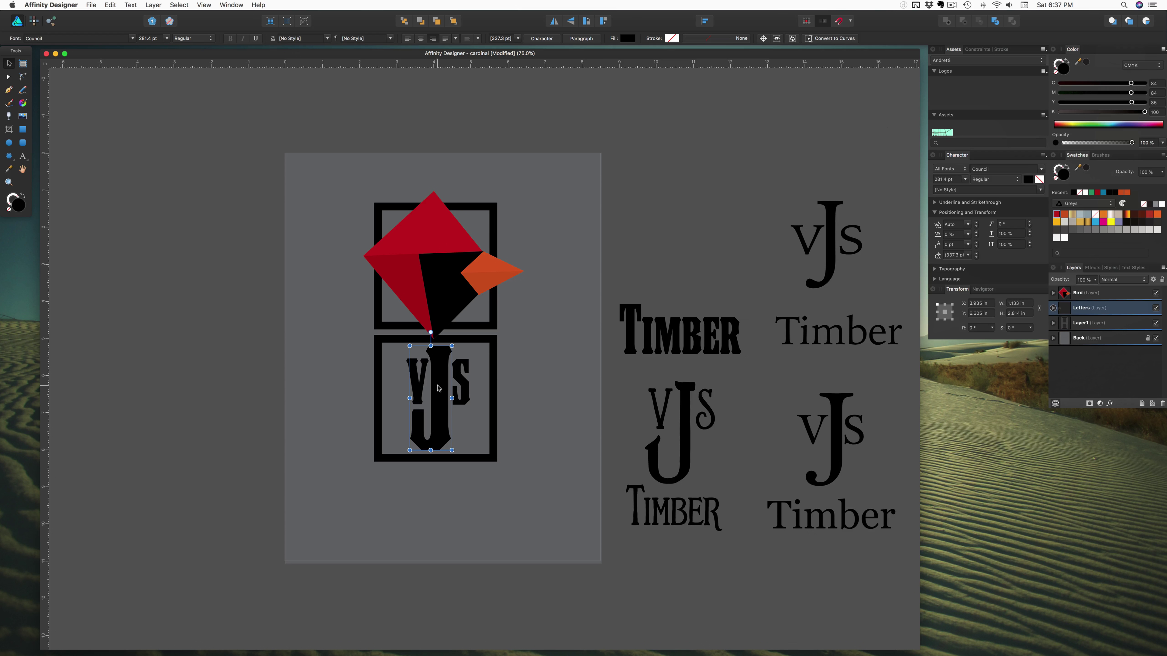
left_click(416, 375, "shift")
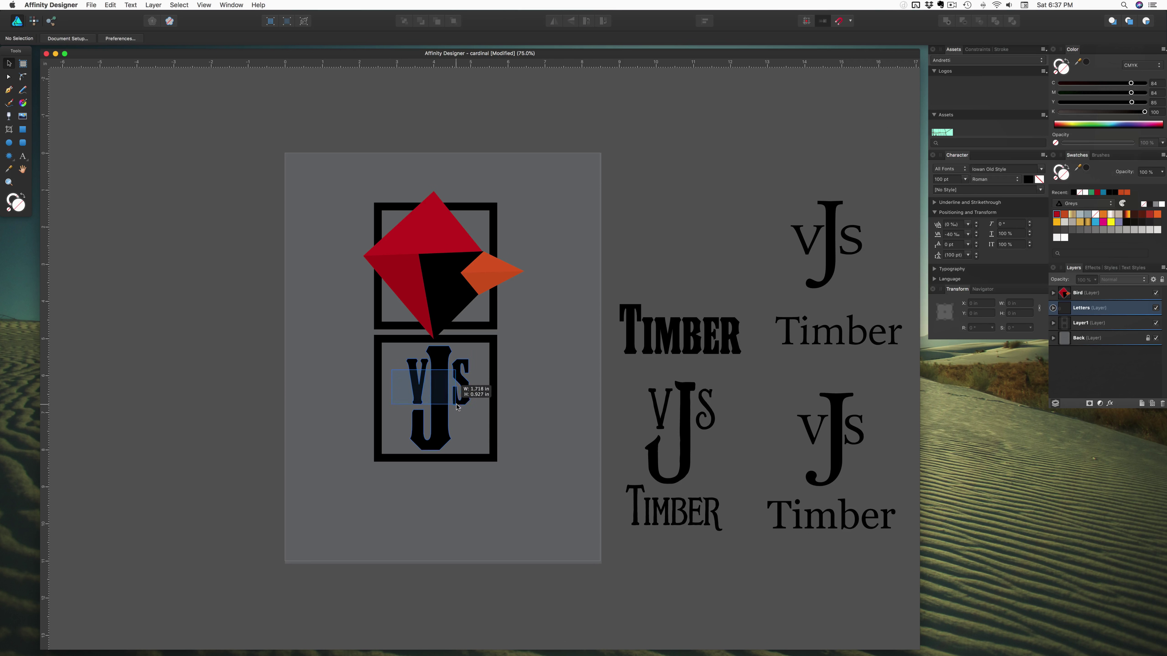
left_click(461, 384, "shift")
left_click_drag(445, 412, 201, 388)
left_click_drag(838, 443, 440, 402)
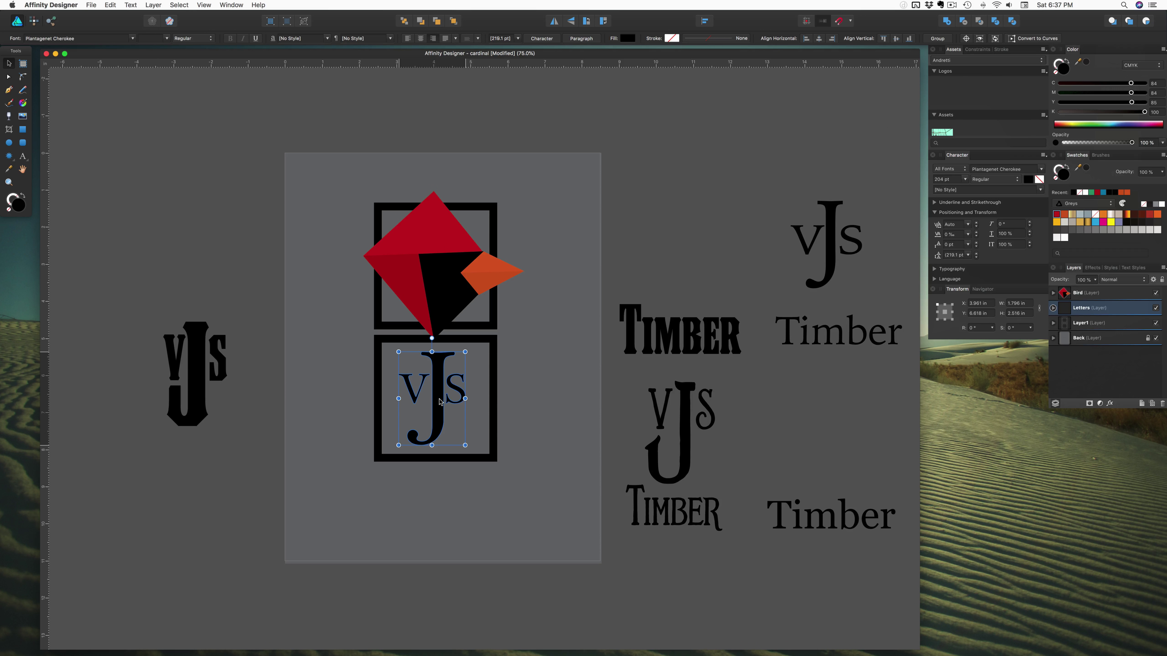
left_click(315, 413)
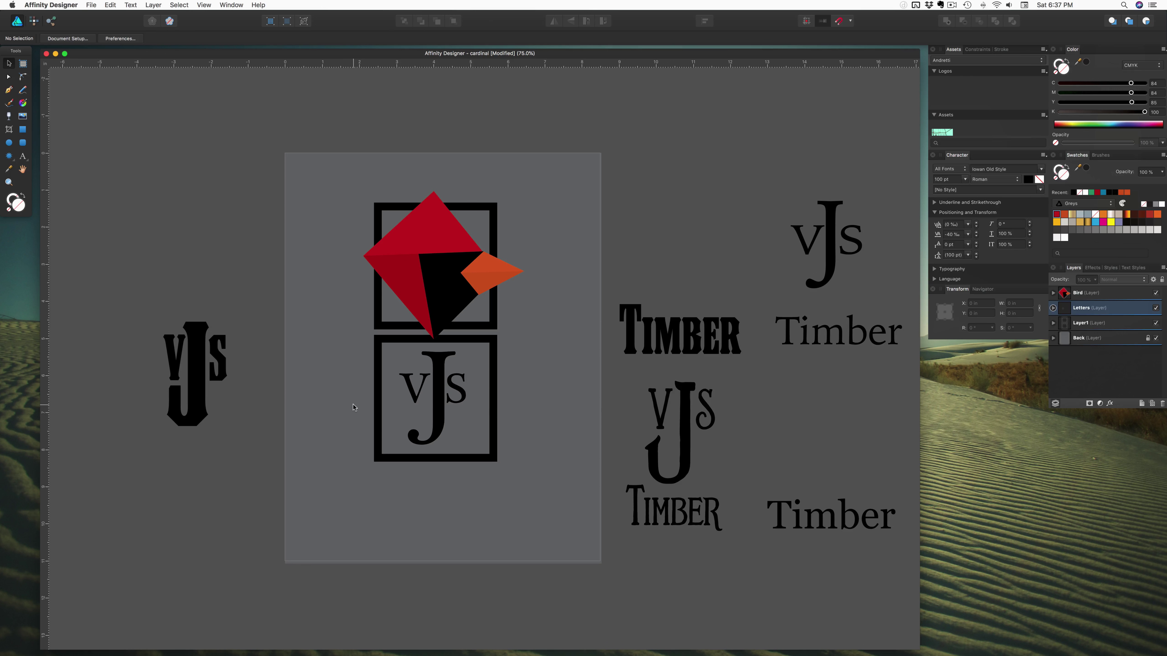
Step: Try the bird without a frame by moving its square off the page
left_click(384, 327)
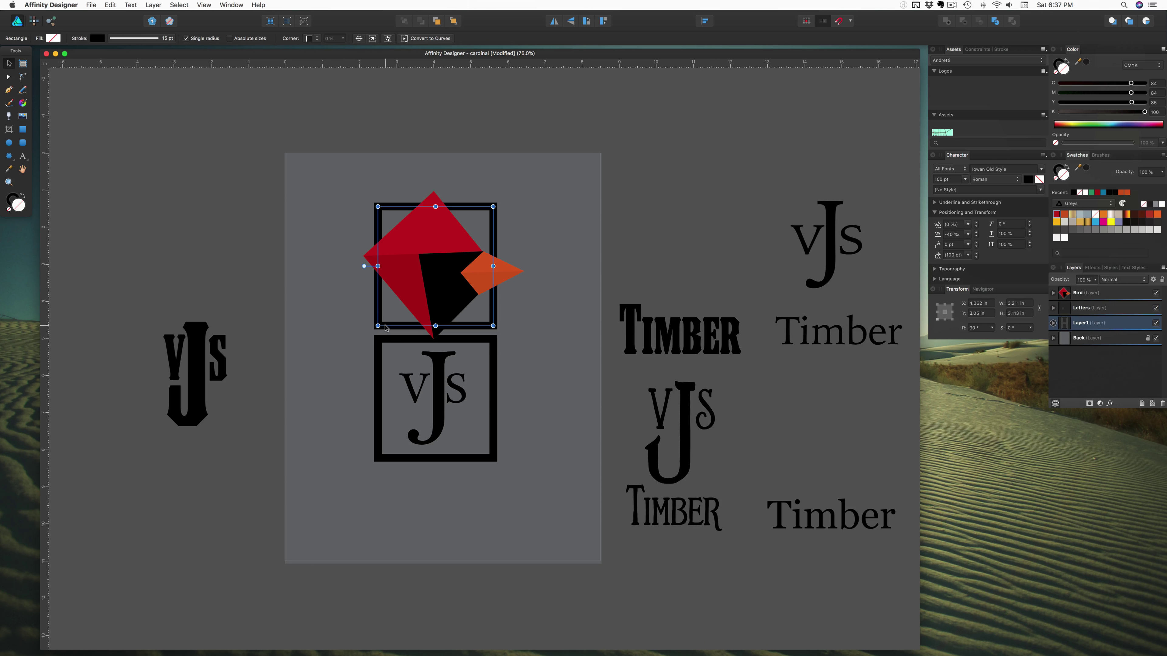
left_click_drag(385, 327, 179, 299)
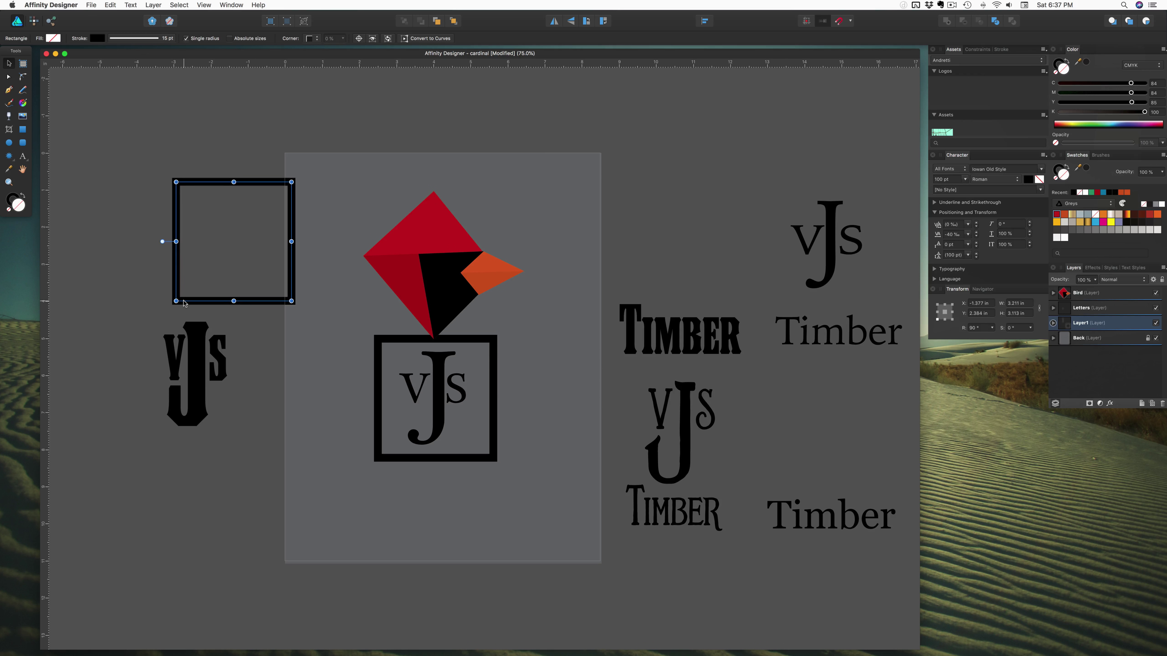
key("super+z")
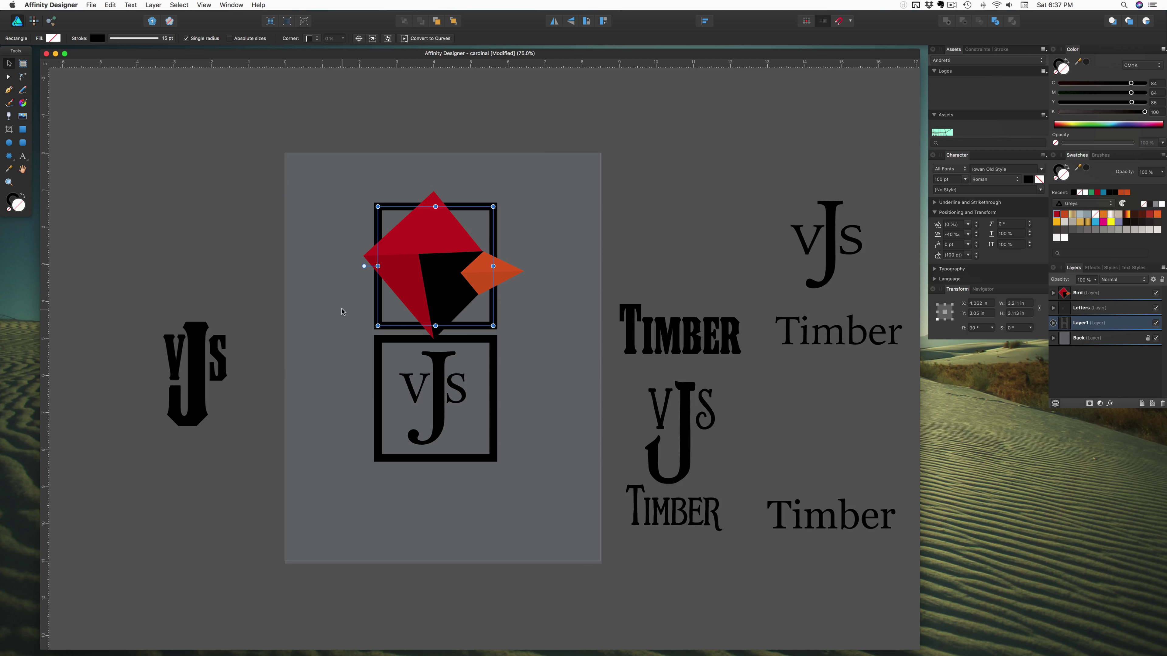
left_click(342, 311)
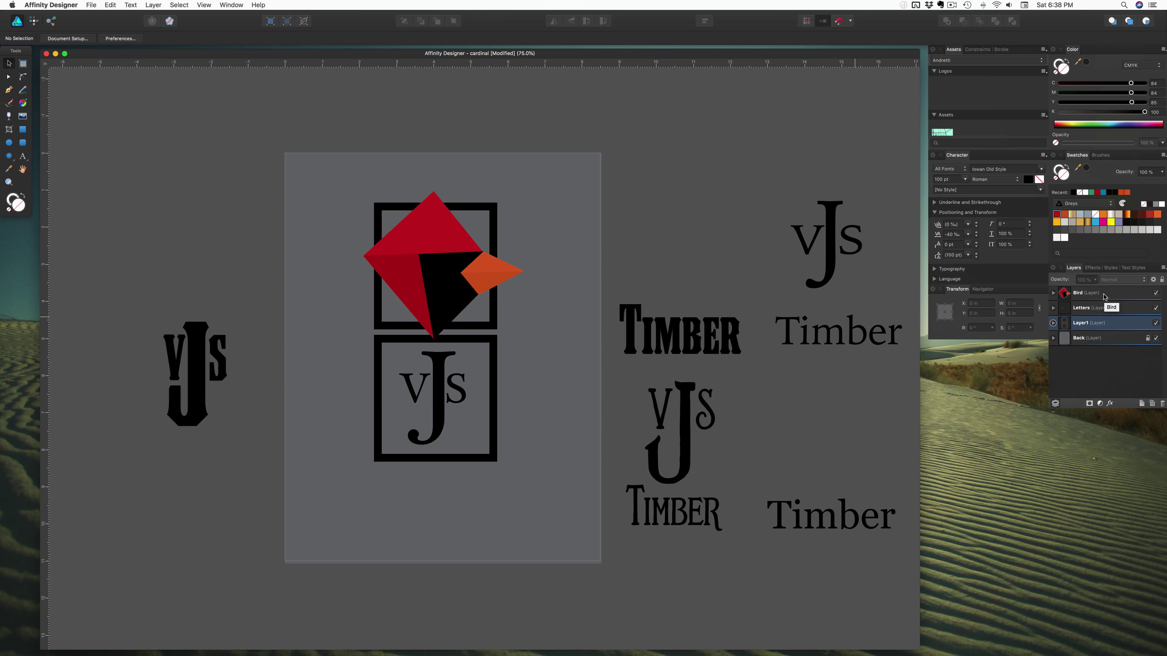
Step: Move the parked slab-serif VJS monogram back above the bold Timber wordmark
left_click(201, 409)
left_click_drag(201, 409, 692, 270)
left_click(623, 283)
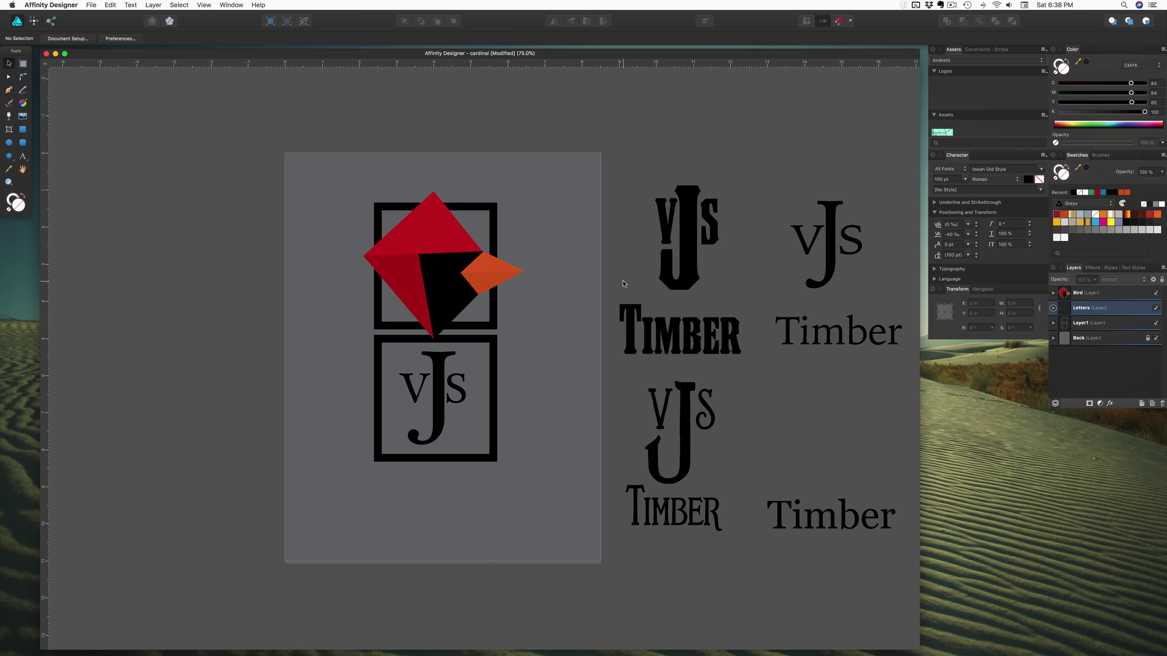
Step: Draw a portrait artboard about 6.9 in wide and 10.9 in tall beside the page, on the side away from the lettering
scroll(623, 284, "left", 5)
left_click(22, 63)
left_click_drag(142, 156, 396, 559)
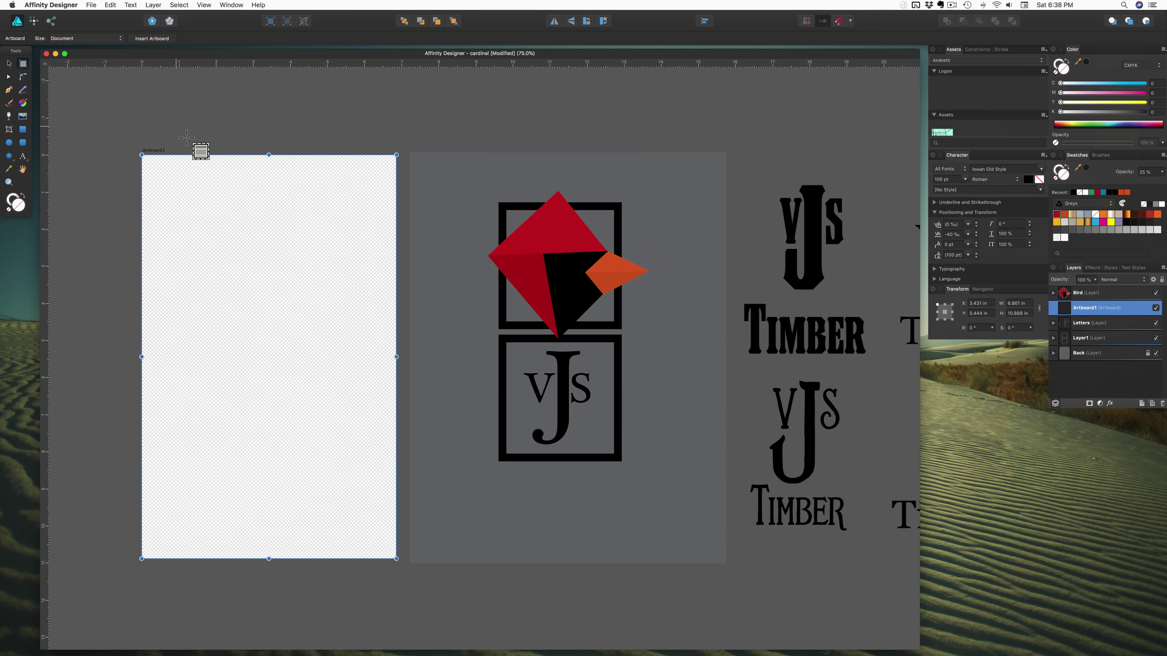
Step: Keep the artboard's Document size preset and widen the artboard to about 7.7 in, away from the page
left_click(82, 38)
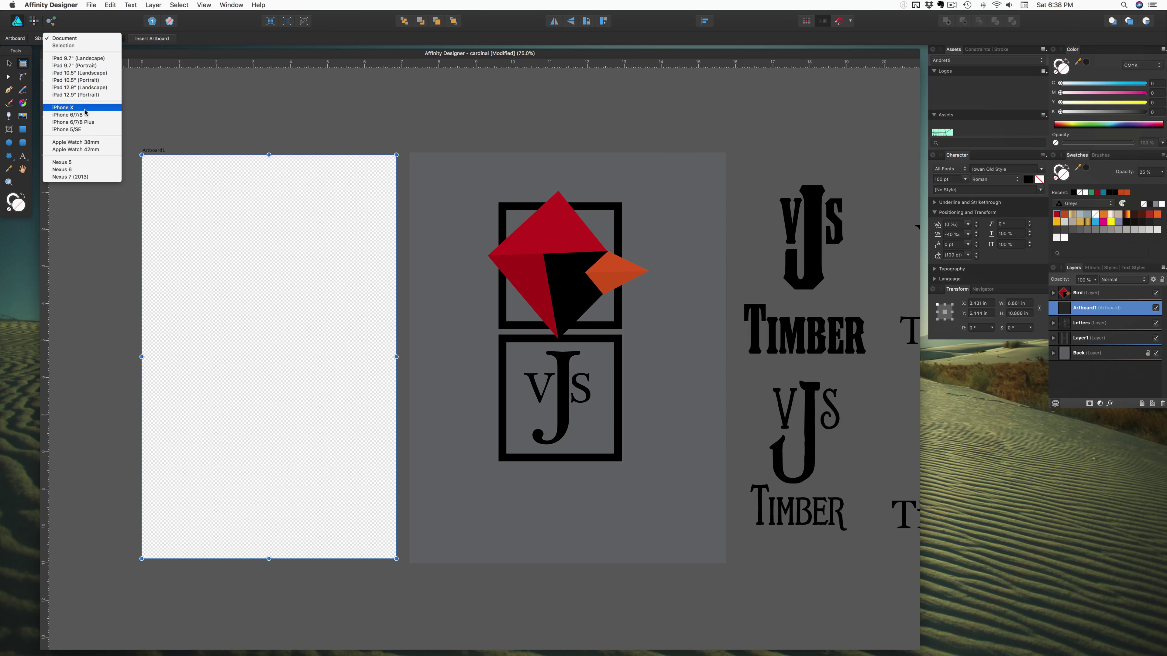
left_click(90, 39)
left_click(91, 41)
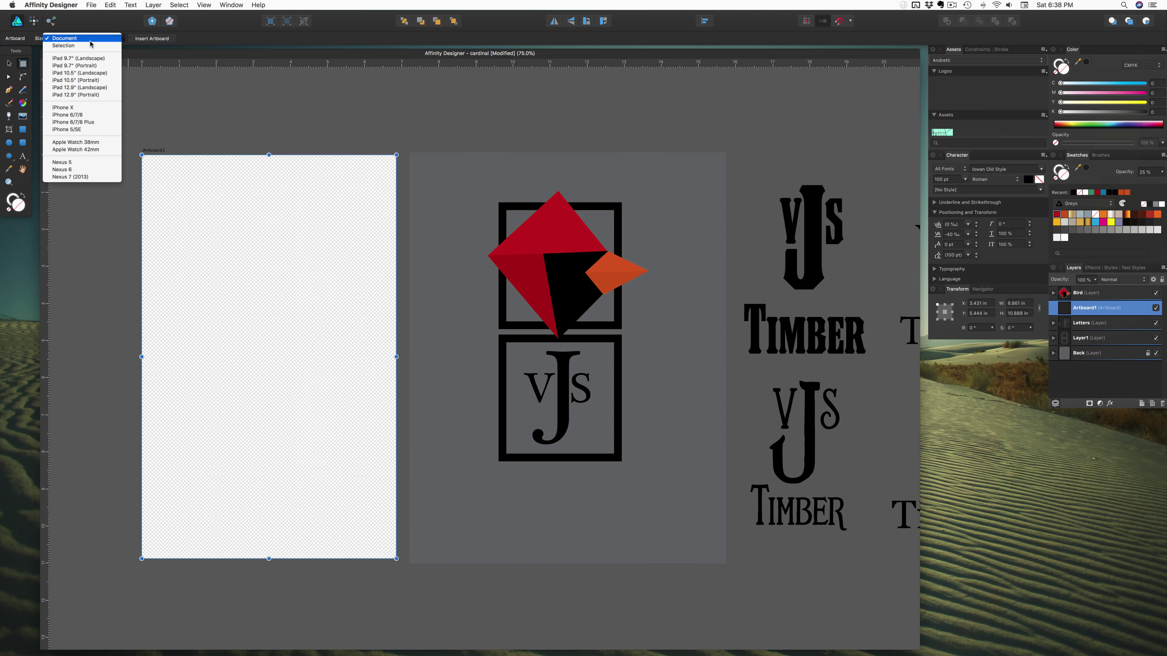
left_click(90, 40)
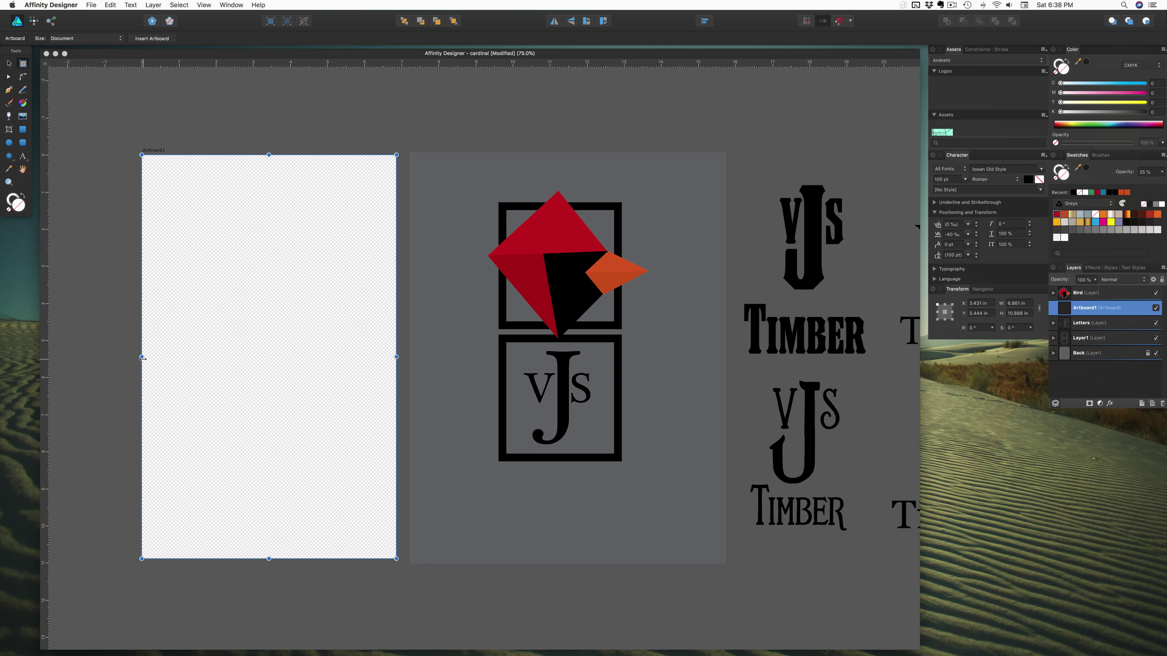
left_click_drag(142, 357, 110, 357)
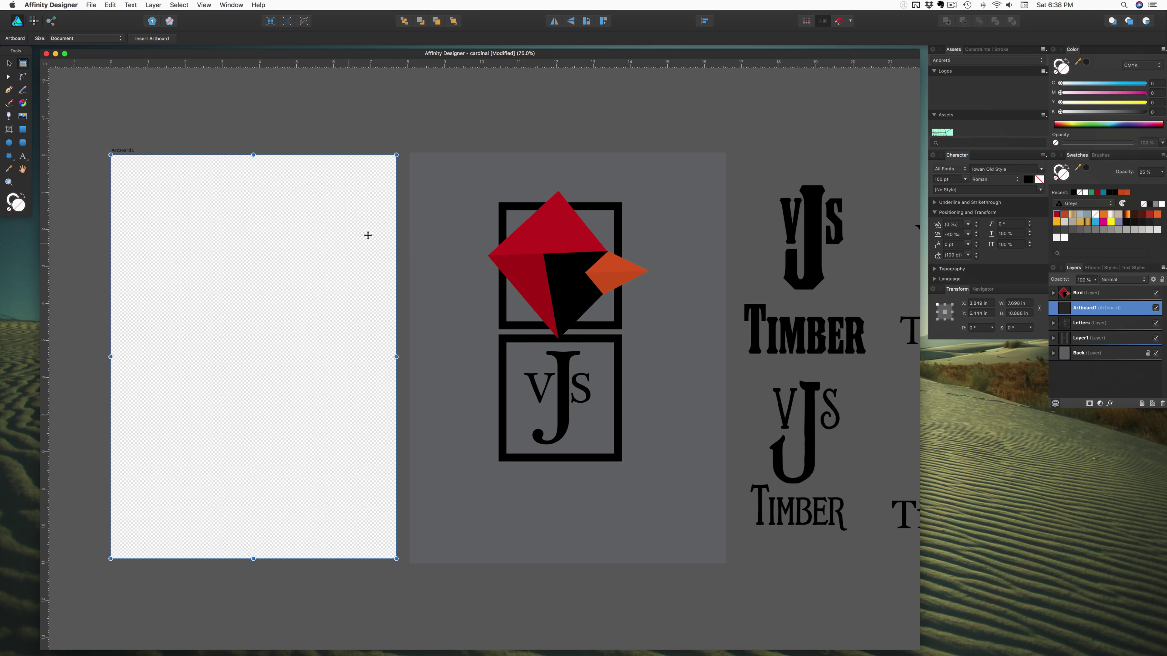
key("v")
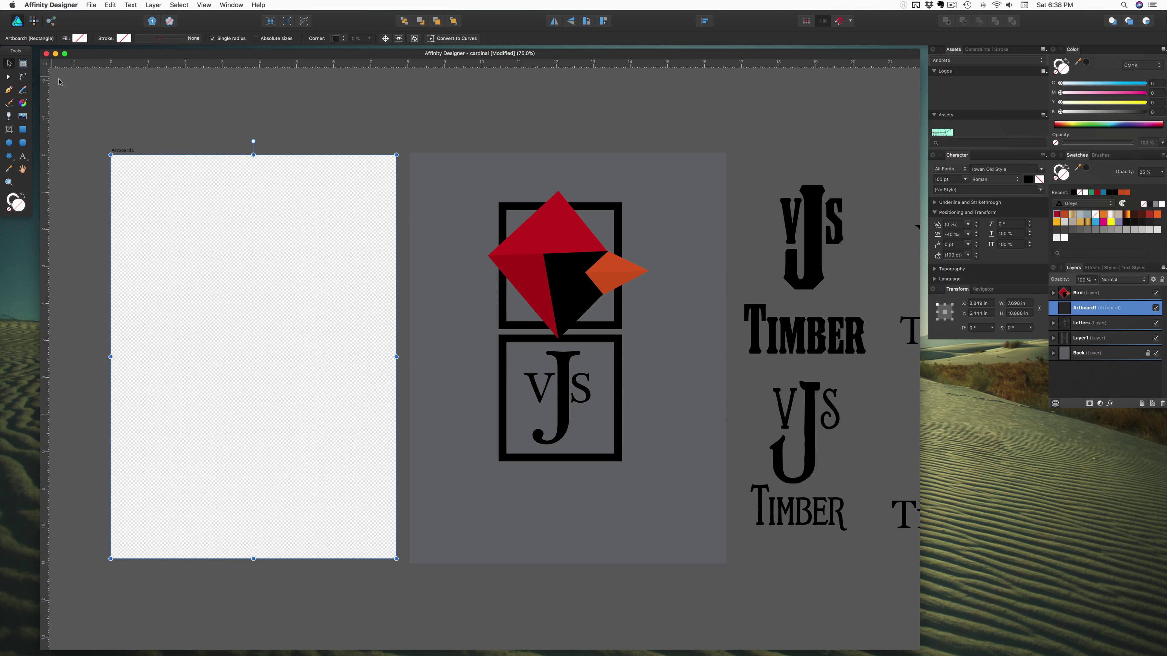
left_click(418, 239)
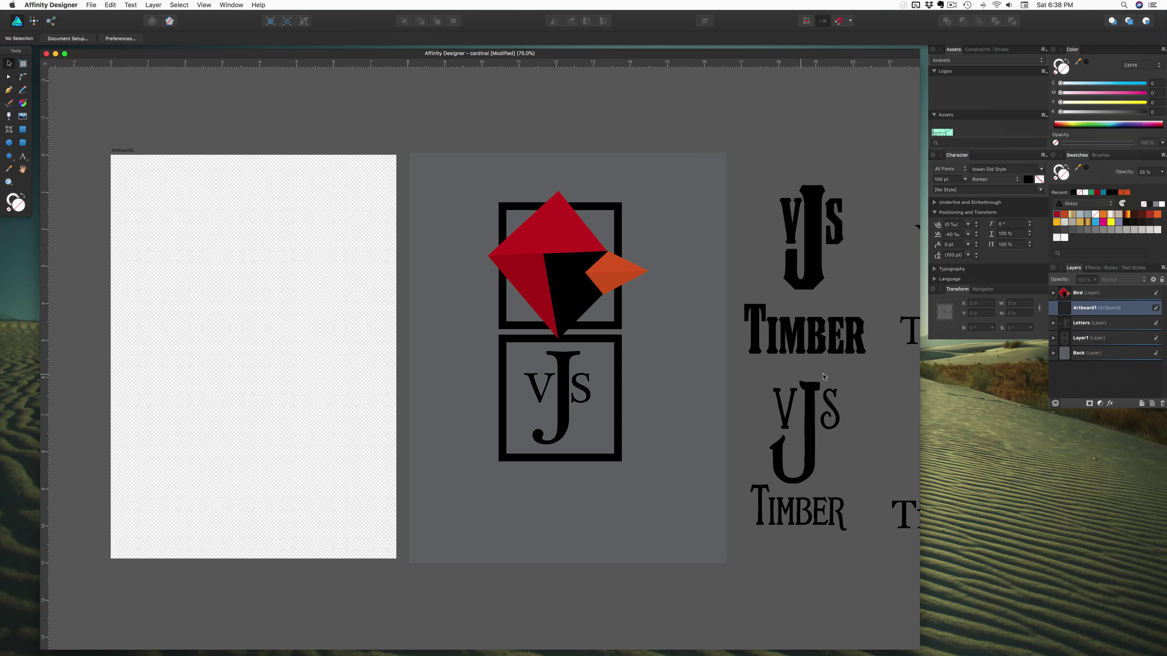
Step: Copy the grey Back layer over the new artboard so it fills the artboard's background
left_click(1106, 352)
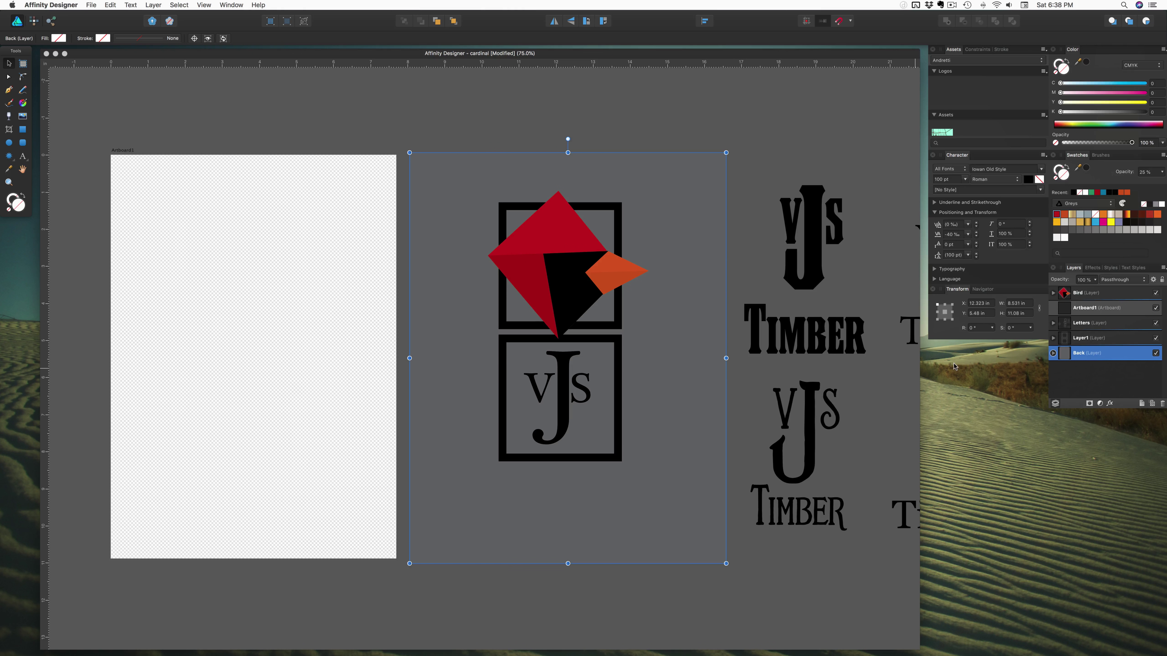
left_click_drag(706, 423, 391, 423, "alt")
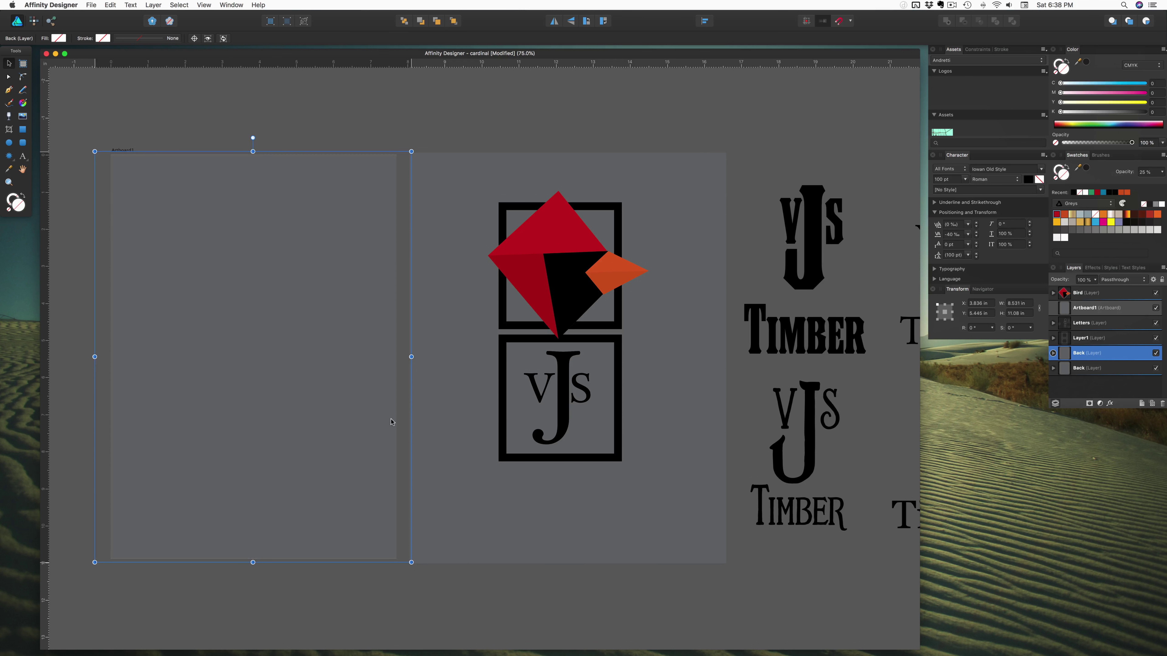
scroll(400, 420, "left", 4)
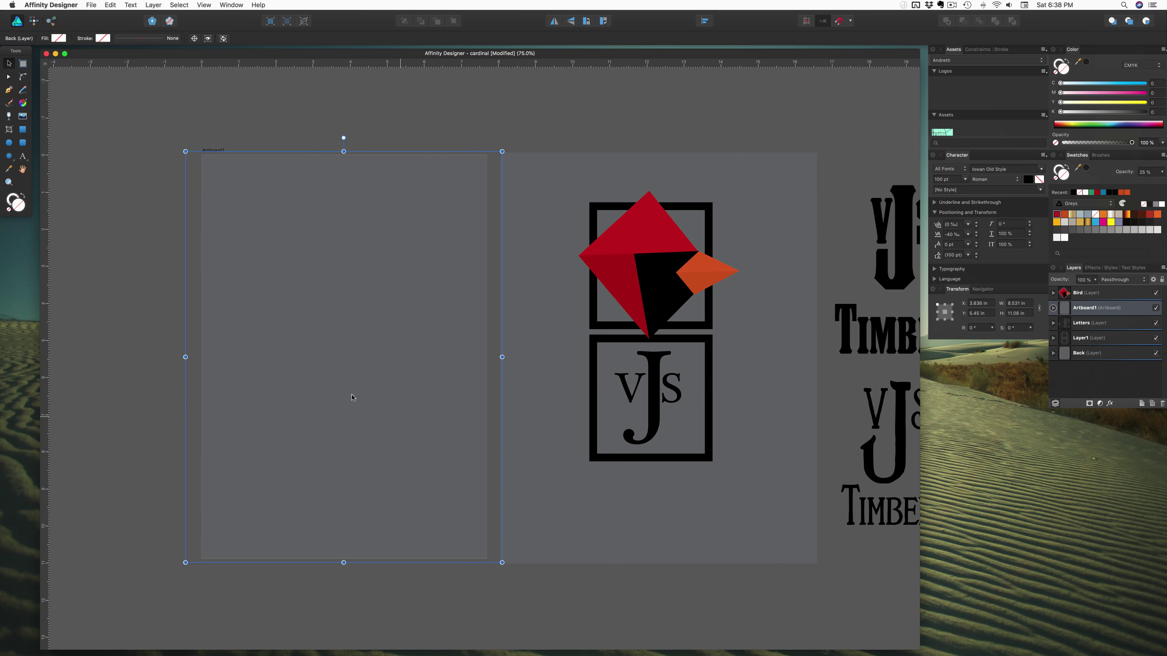
left_click(111, 224)
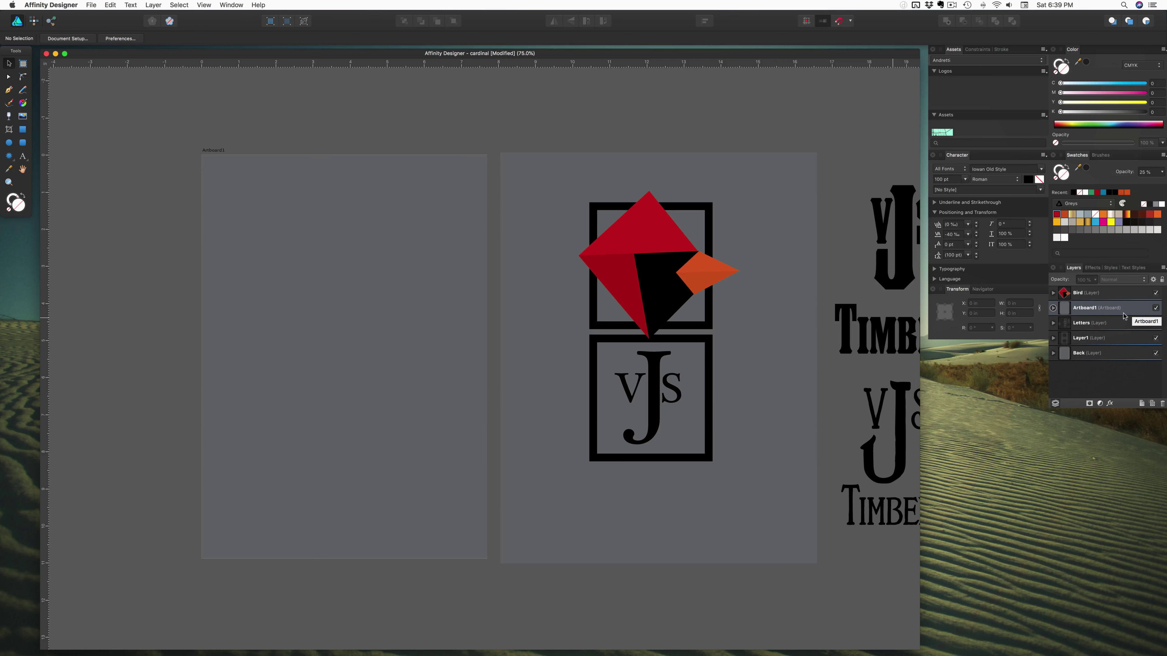
Step: Copy the upper square frame and the Bird layer onto the new artboard, and enlarge the bird copy to about 5.5 in wide
left_click(600, 327)
left_click_drag(606, 327, 300, 353)
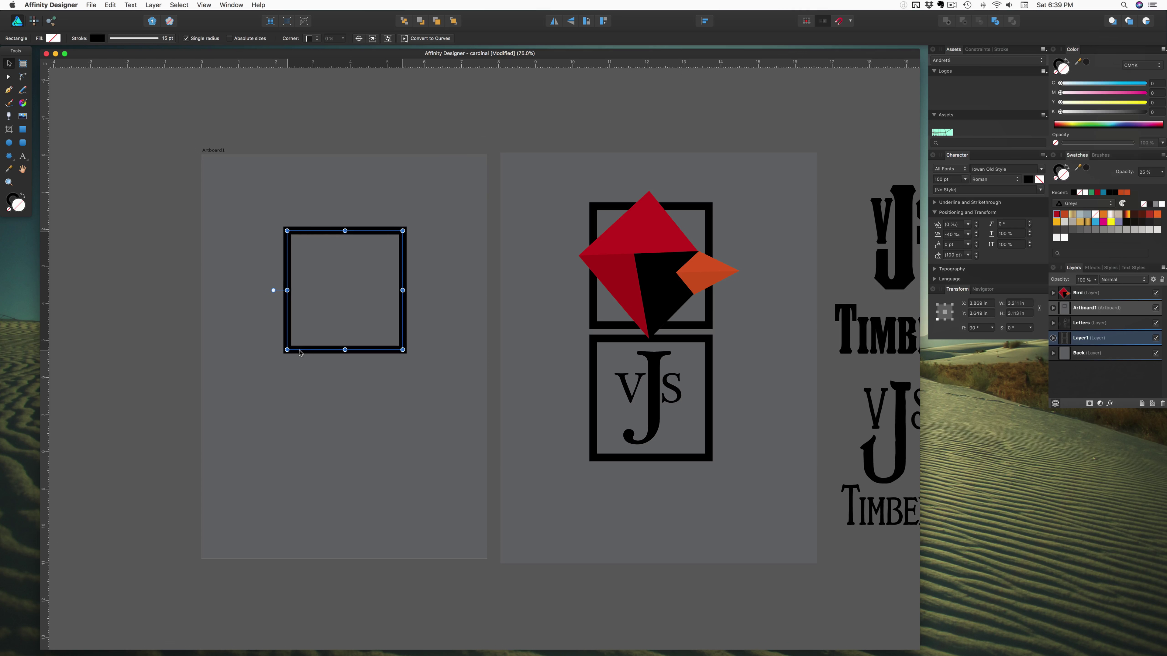
left_click(1125, 294)
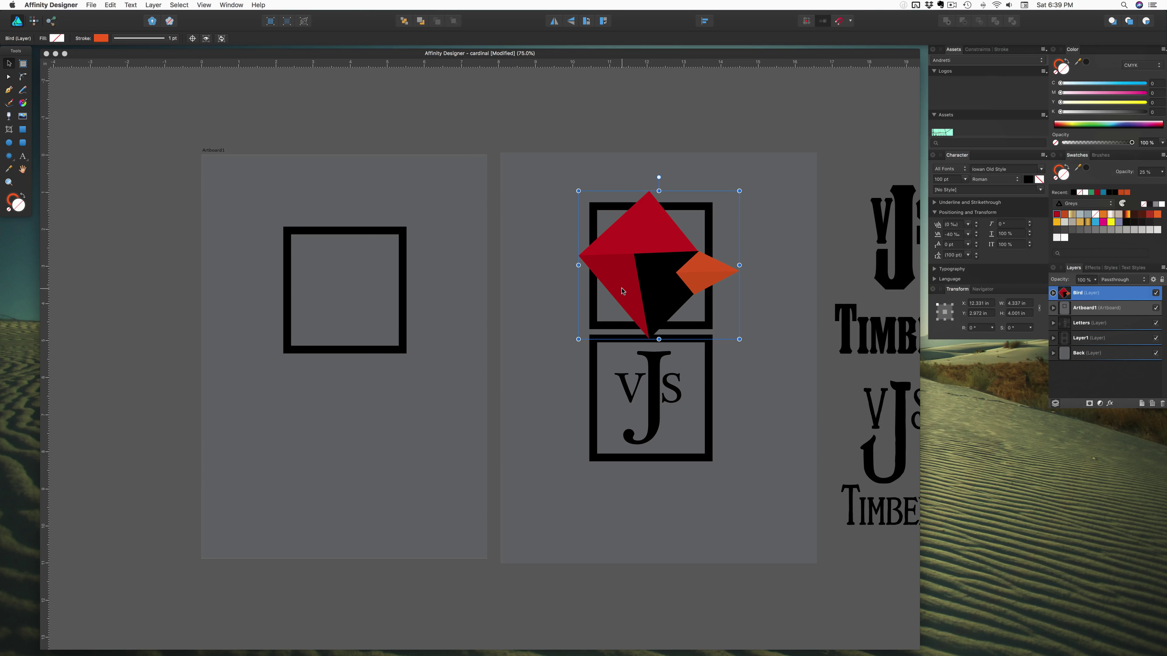
left_click_drag(623, 290, 327, 462, "alt")
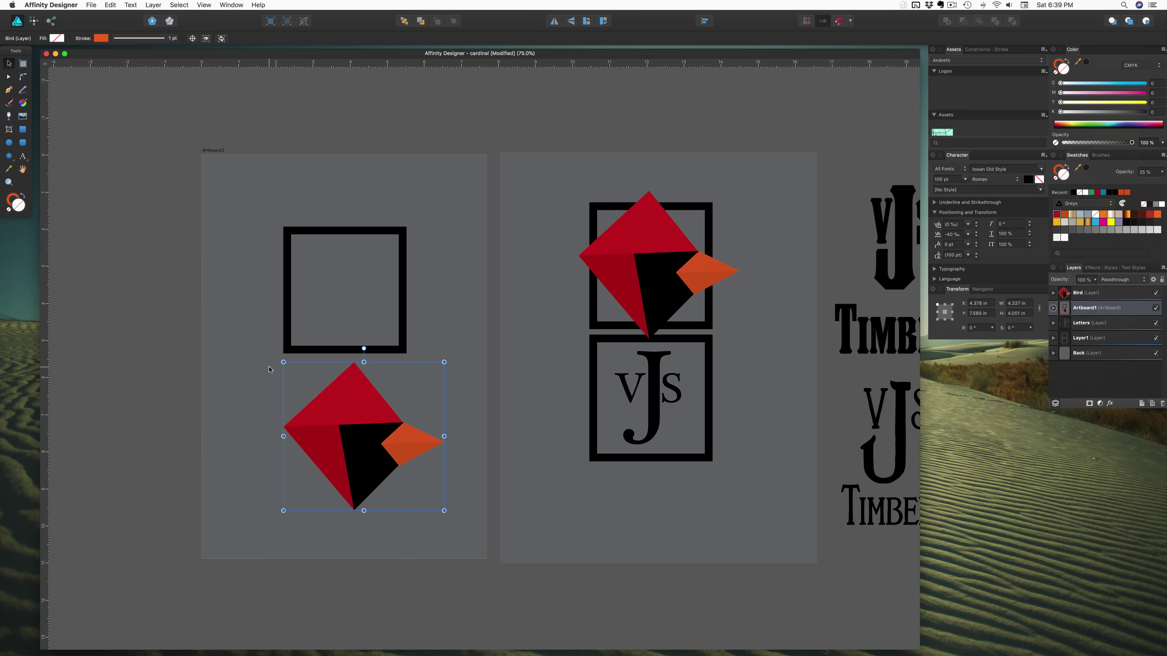
left_click_drag(283, 362, 240, 318)
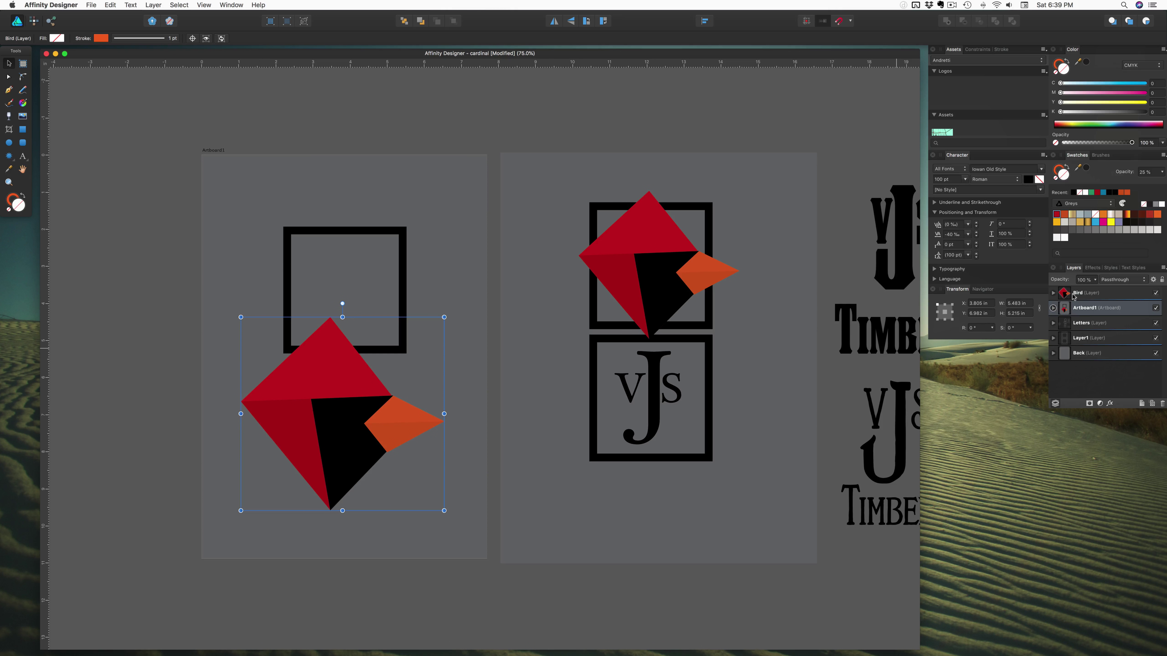
Step: Clip the artboard's Bird layer inside its rectangle and move the bird up so it is centred over the square frame
left_click(1053, 309)
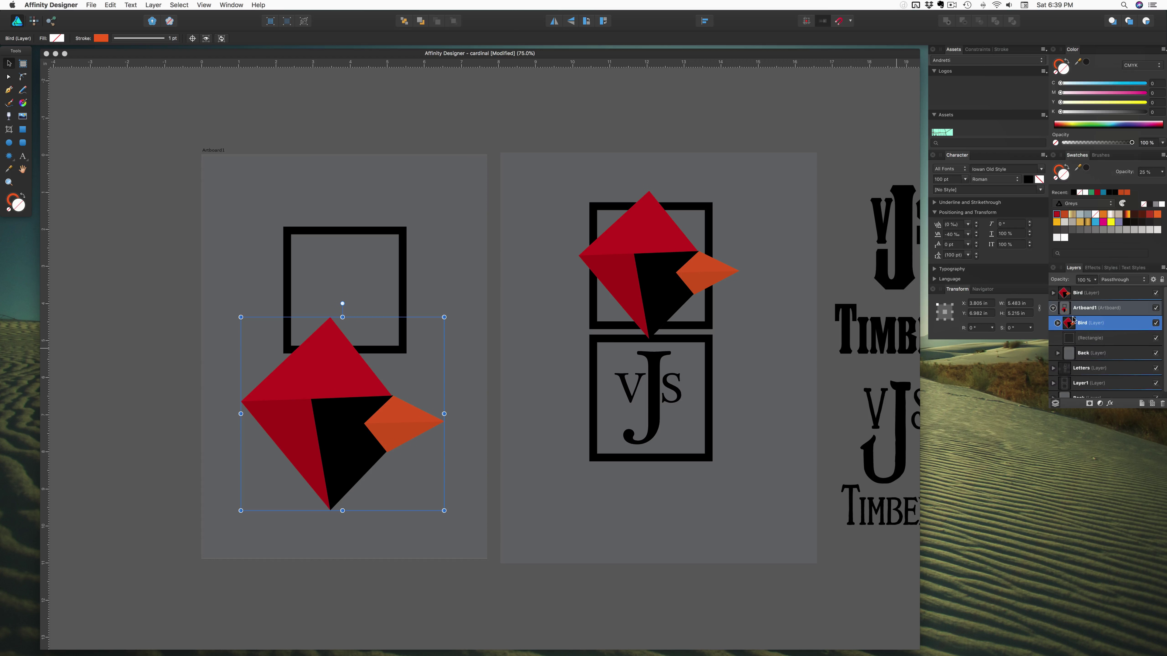
left_click_drag(1108, 324, 1112, 346)
left_click_drag(323, 343, 324, 212)
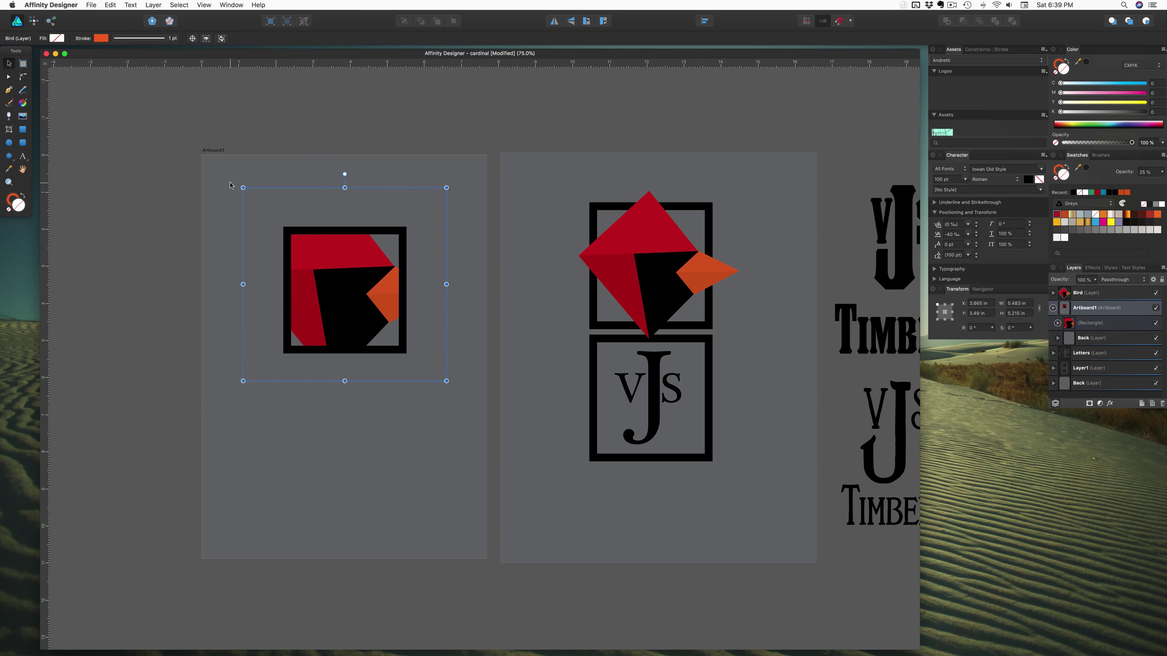
Step: Enlarge the clipped bird to about 6.6 in wide, tilt it about 2° clockwise and shift it so the whole beak base shows in the frame
left_click_drag(240, 185, 244, 182)
left_click_drag(240, 377, 198, 427)
left_click_drag(312, 331, 300, 305)
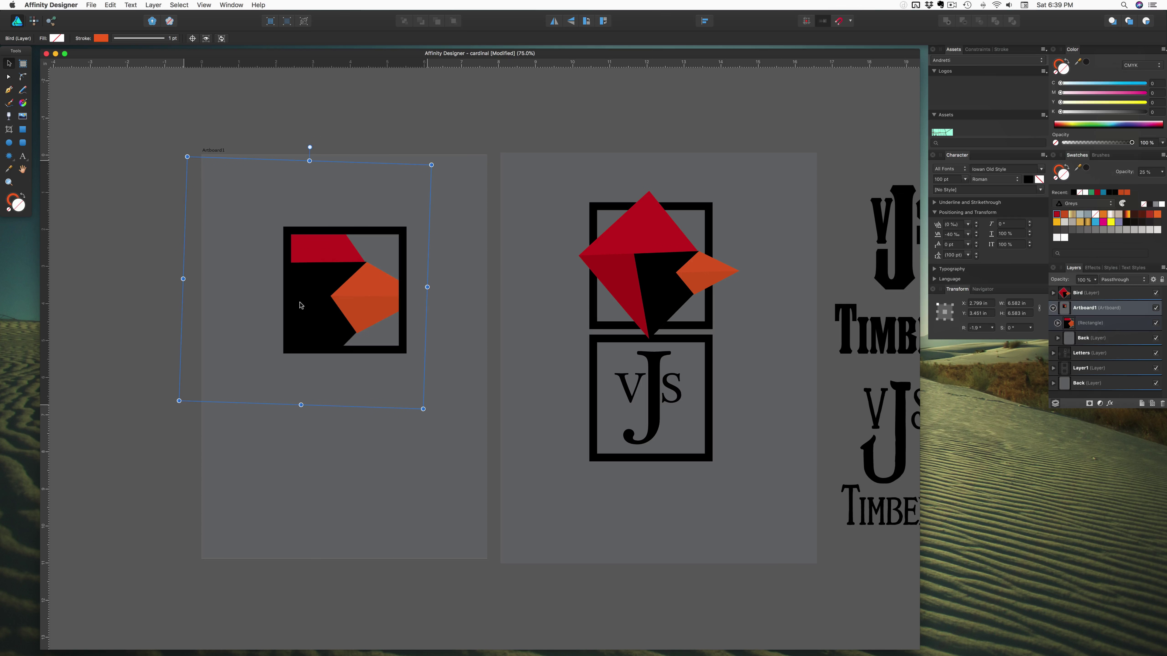
left_click(130, 318)
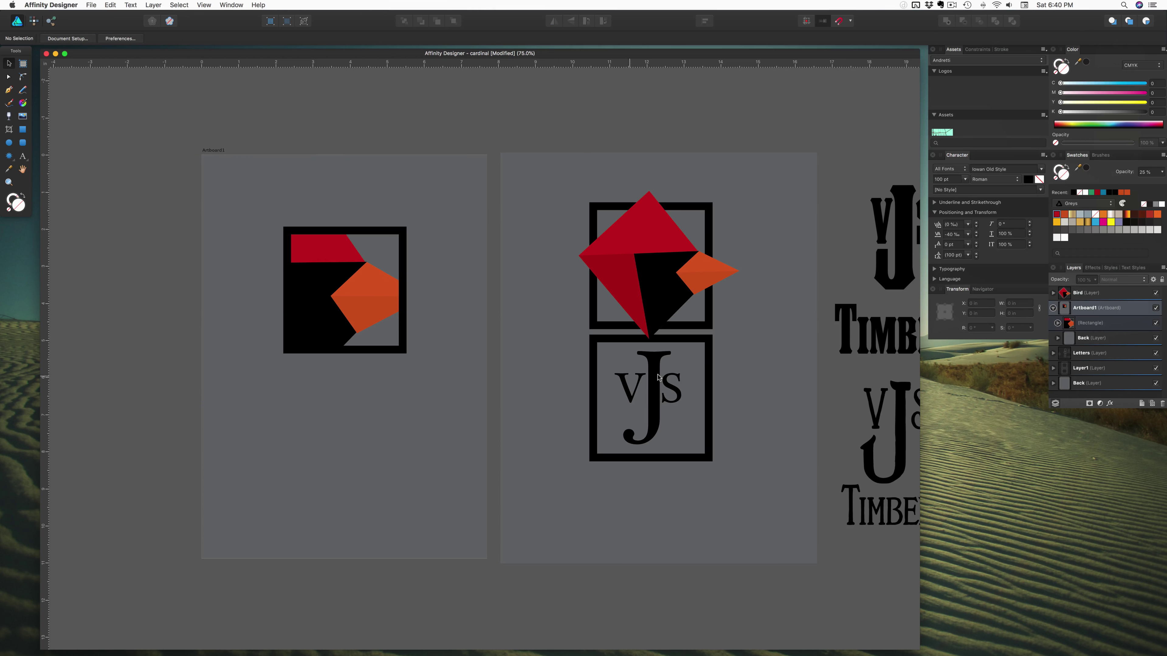
Step: Move the three VJS monogram letters out of the lower frame and park them near the new artboard's lower-right corner
left_click(660, 400)
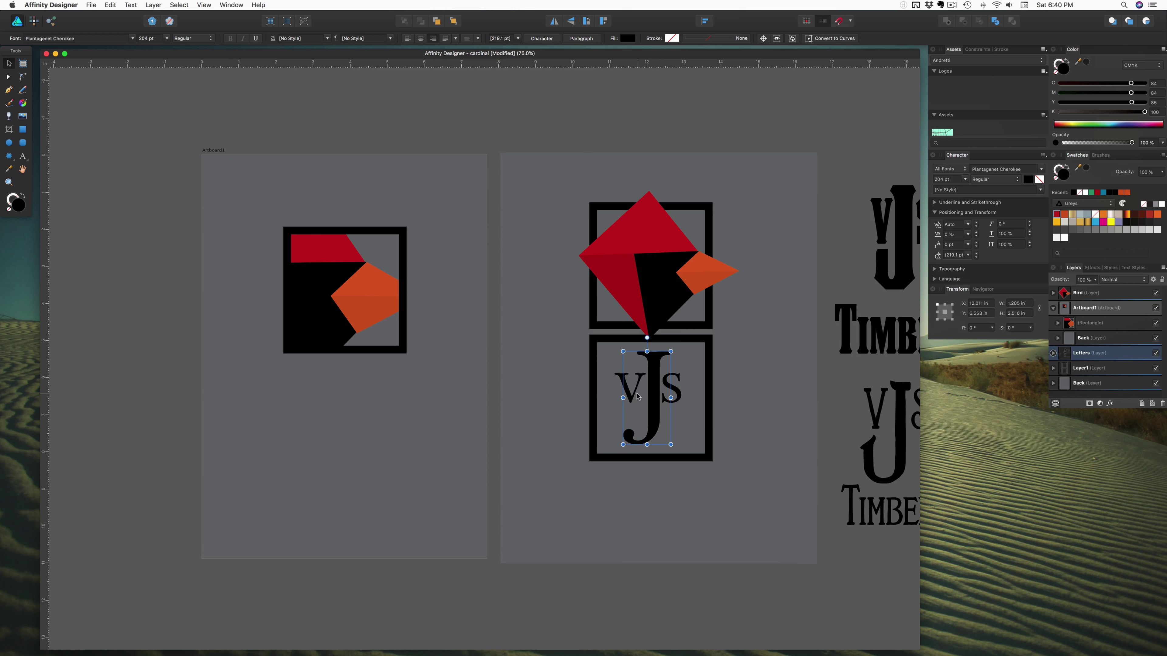
left_click(621, 377, "shift")
left_click(677, 394, "shift")
left_click_drag(679, 396, 371, 405)
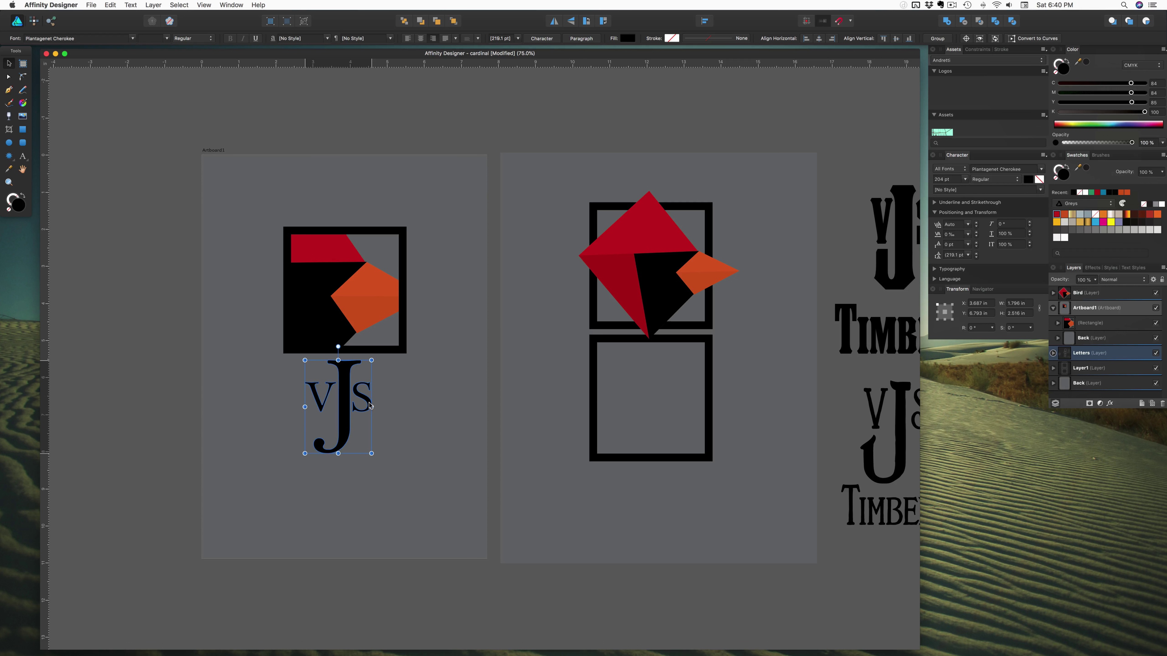
key("super+shift+g")
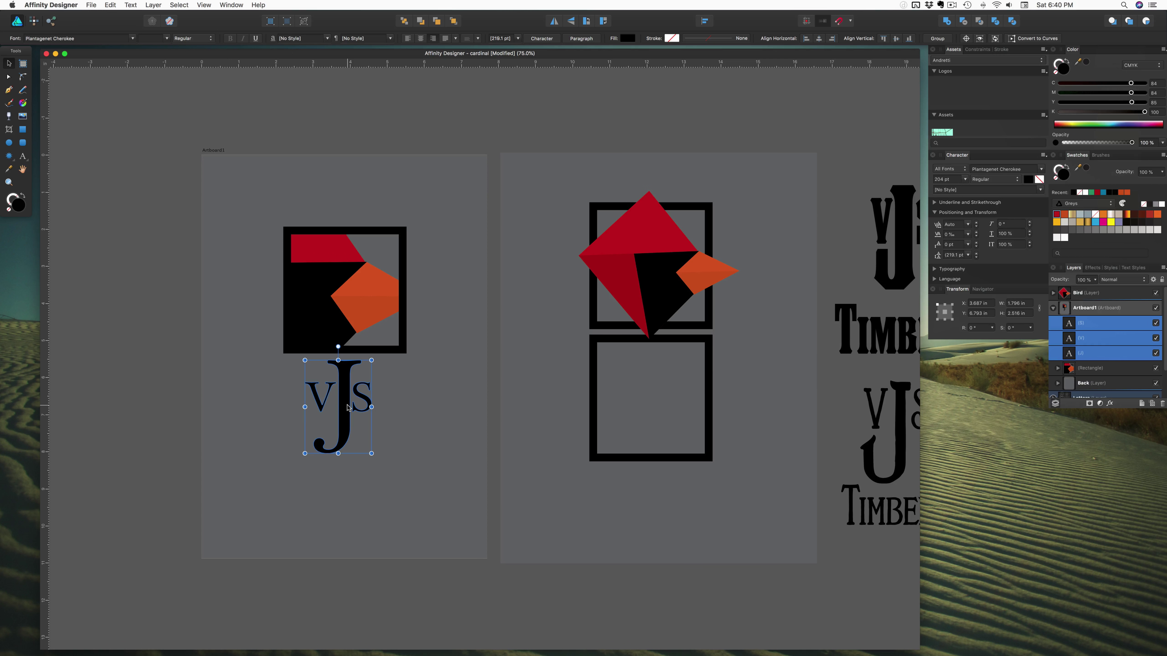
left_click_drag(347, 408, 340, 429)
left_click(388, 469)
key("super+z")
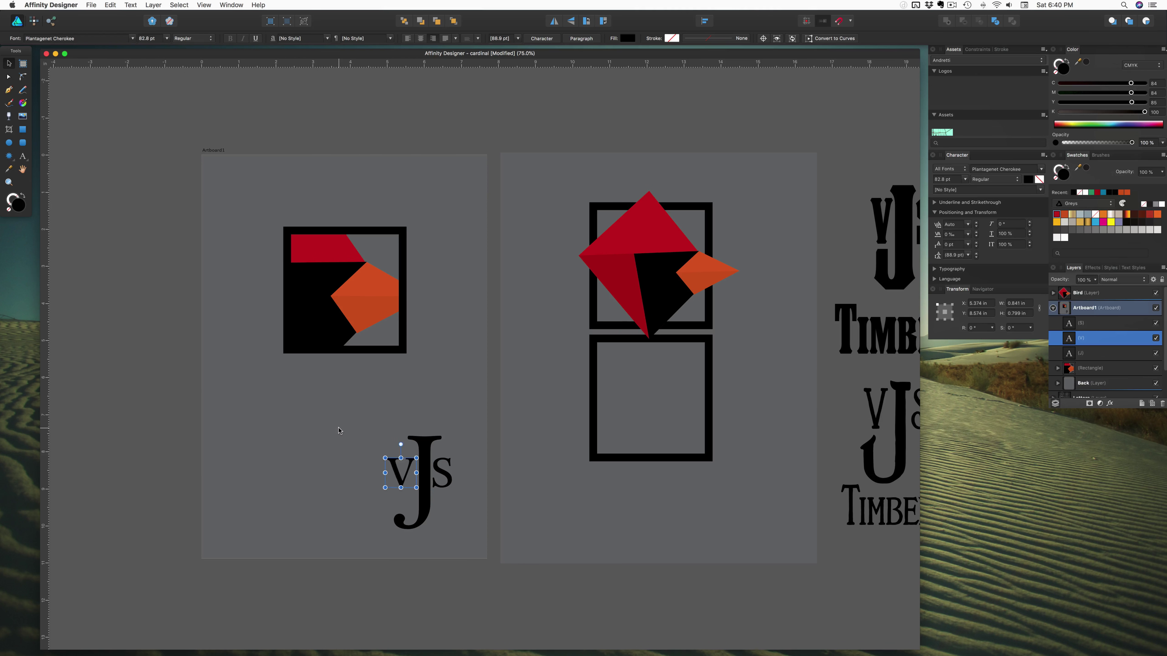
Step: Copy the monogram's small V beneath the cropped-bird frame, extend its text to VJS and centre it roughly under the frame
left_click_drag(393, 469, 300, 370)
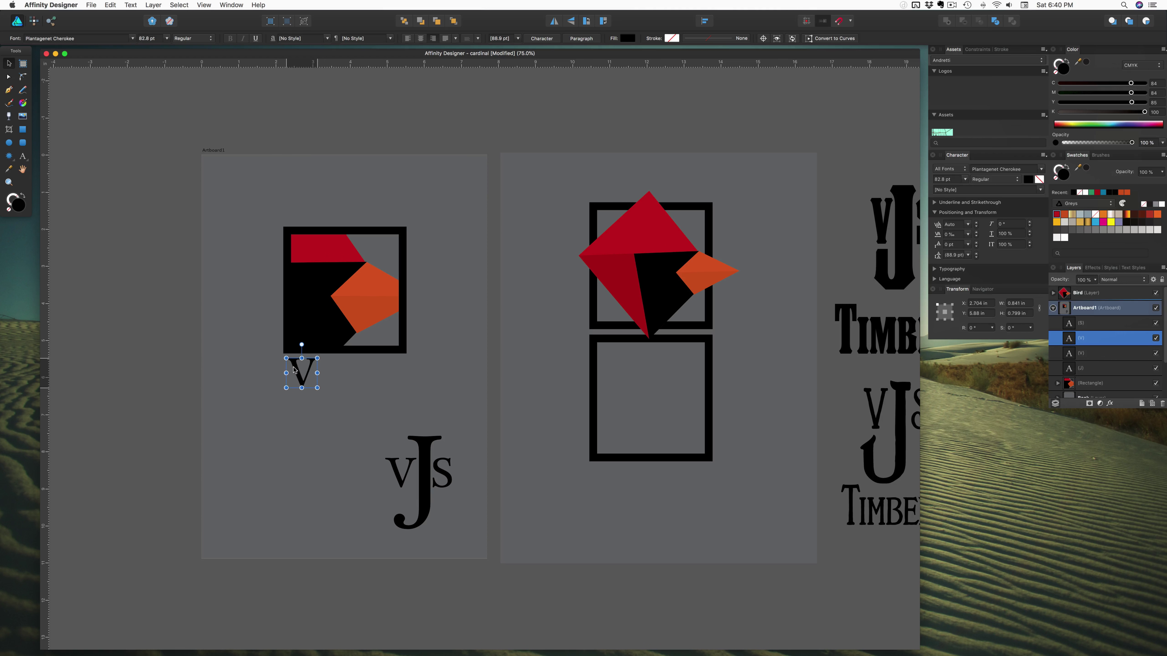
key("t")
left_click(303, 369)
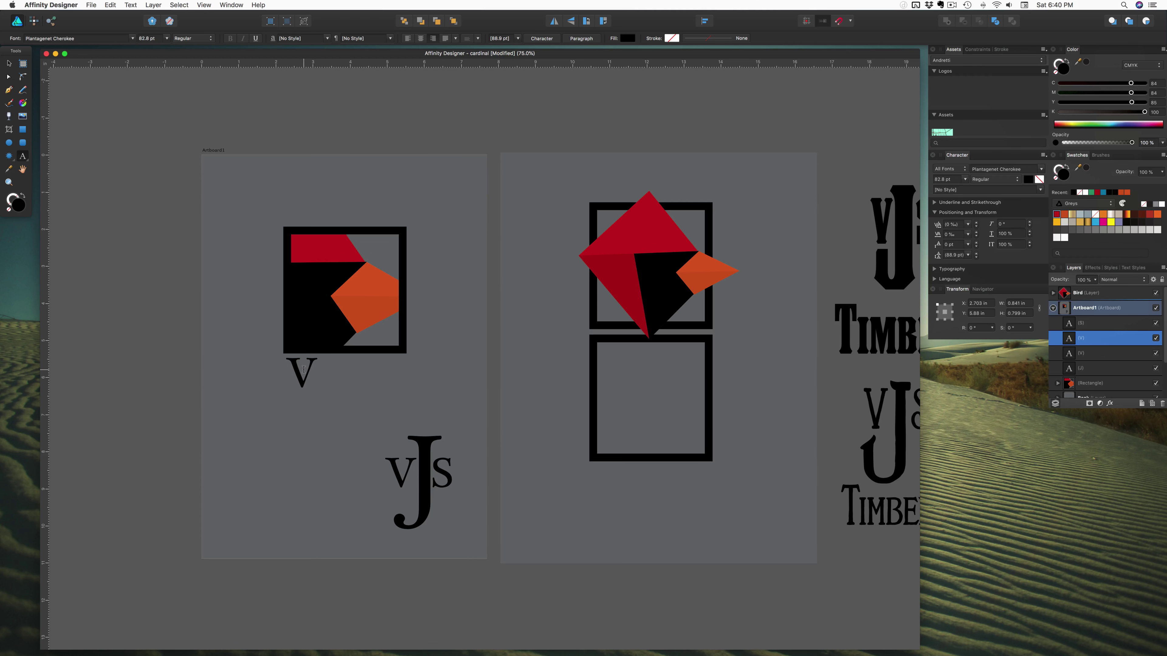
type("JS")
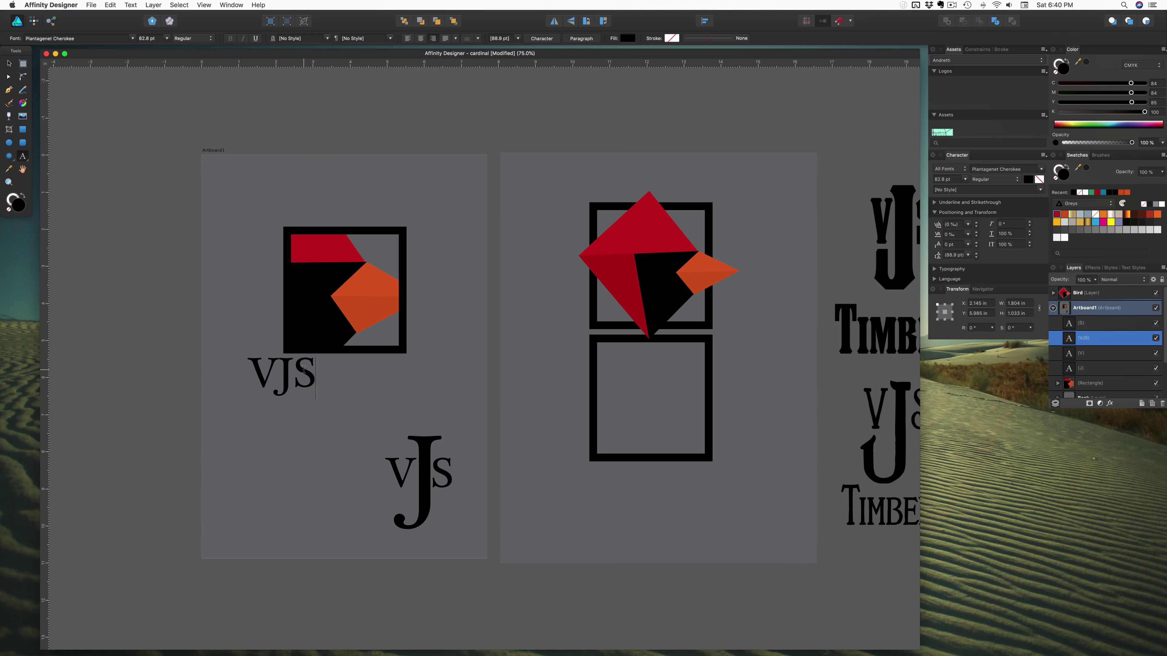
left_click(407, 39)
left_click(9, 63)
left_click_drag(293, 386, 353, 387)
Step: Move the parked three-letter VJS monogram back into the empty lower frame on the main page
left_click_drag(398, 439, 459, 533)
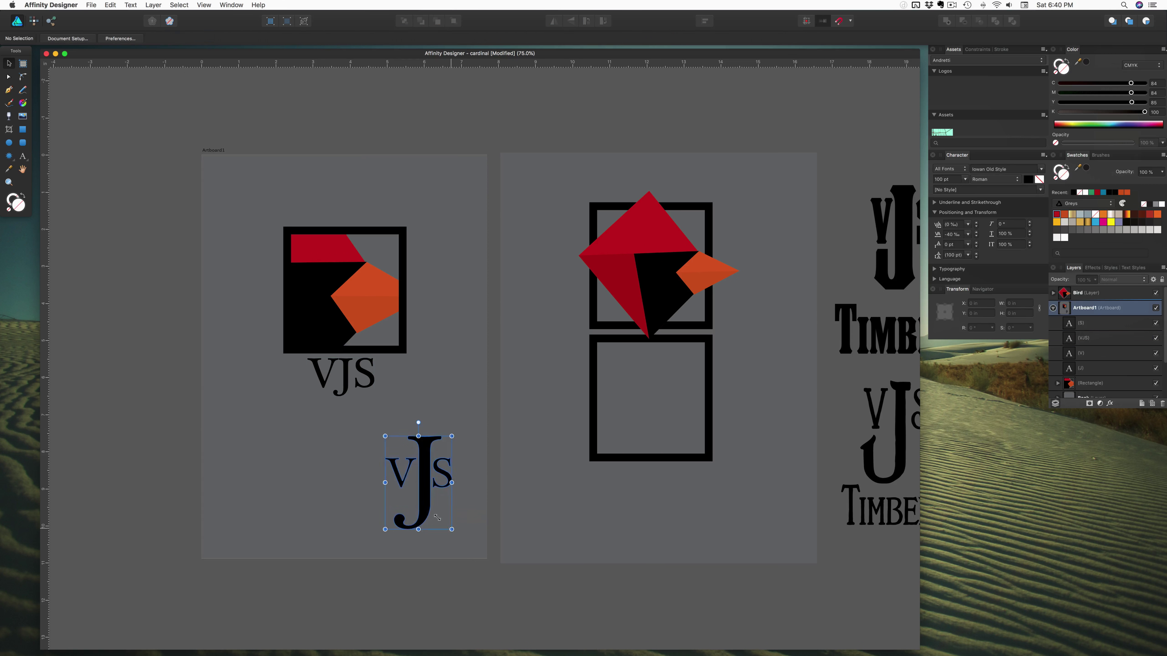
left_click_drag(425, 499, 661, 416)
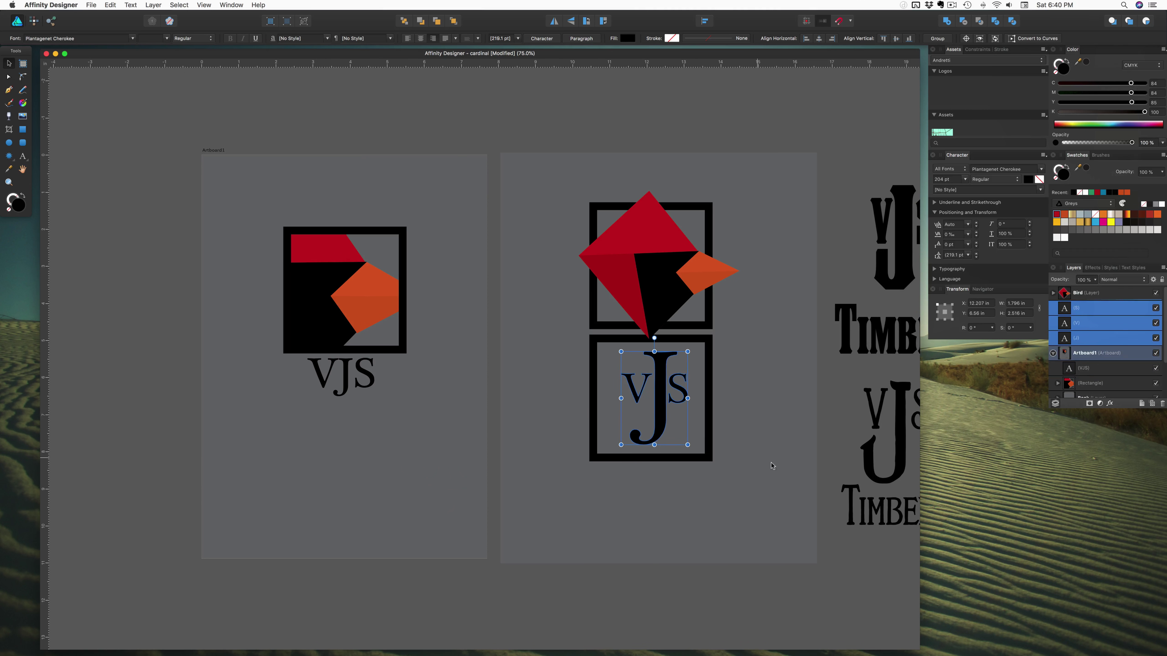
Step: Move the lowest Georgia Timber wordmark onto the new artboard, beneath the VJS text
scroll(789, 467, "right", 10)
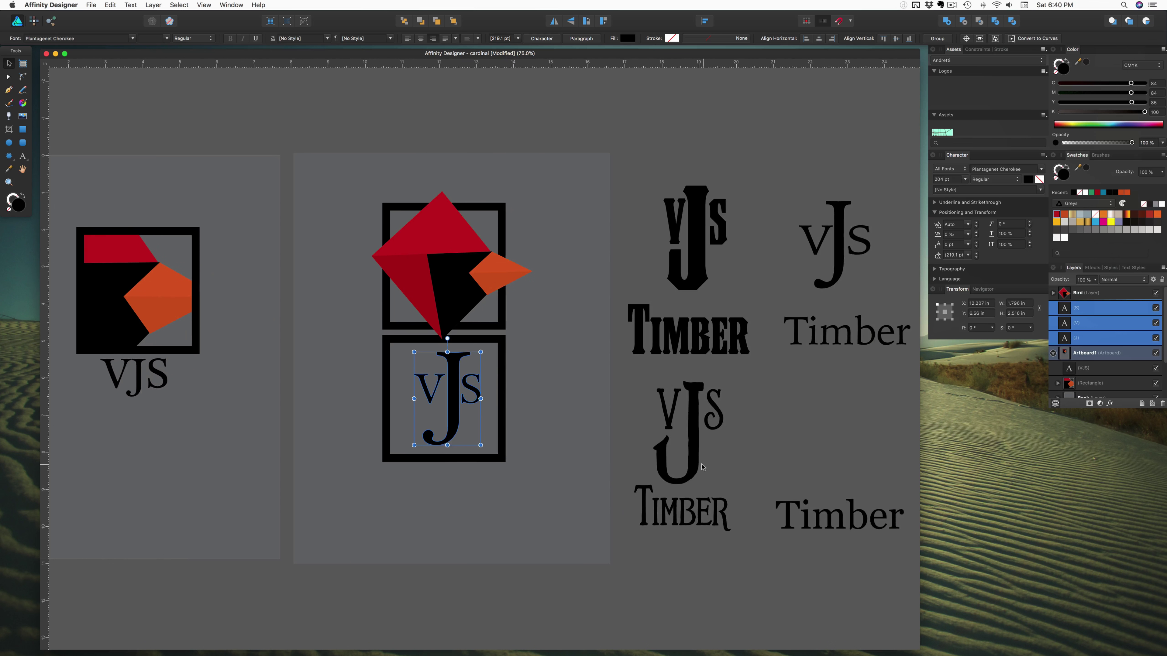
left_click(827, 454)
left_click(836, 526)
left_click_drag(839, 523, 482, 493)
left_click(446, 428)
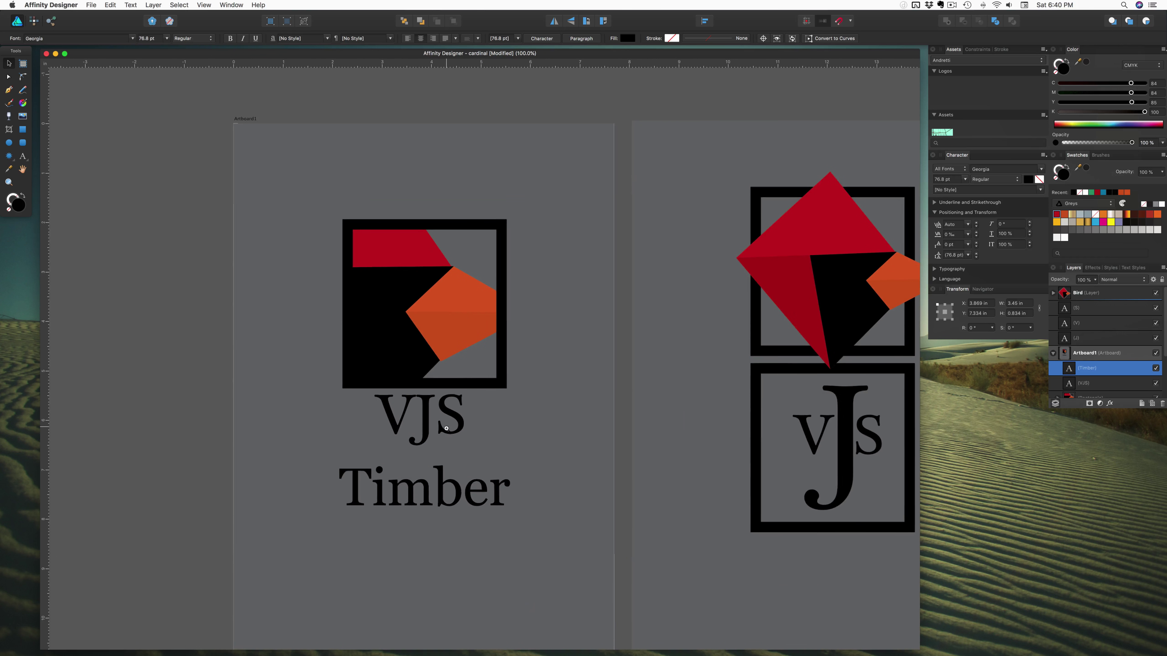
Step: Set the Timber wordmark in all caps with the Regular style, and scale it down to 53.8 pt close beneath the VJS text
left_click(444, 480)
left_click(935, 269)
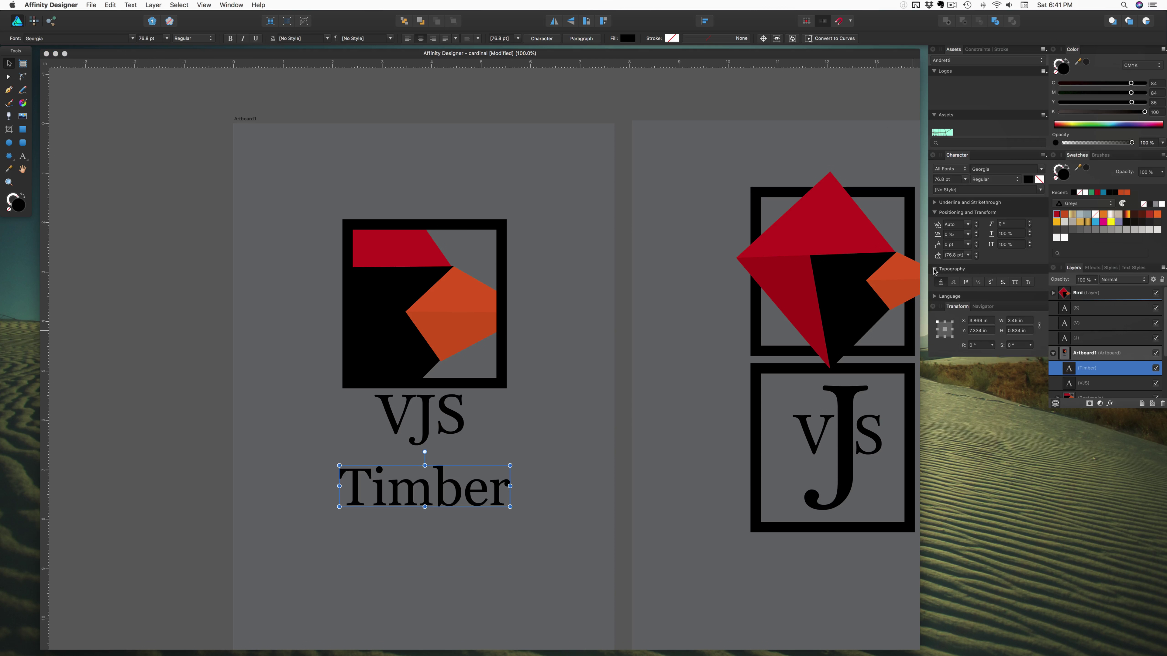
left_click(1014, 283)
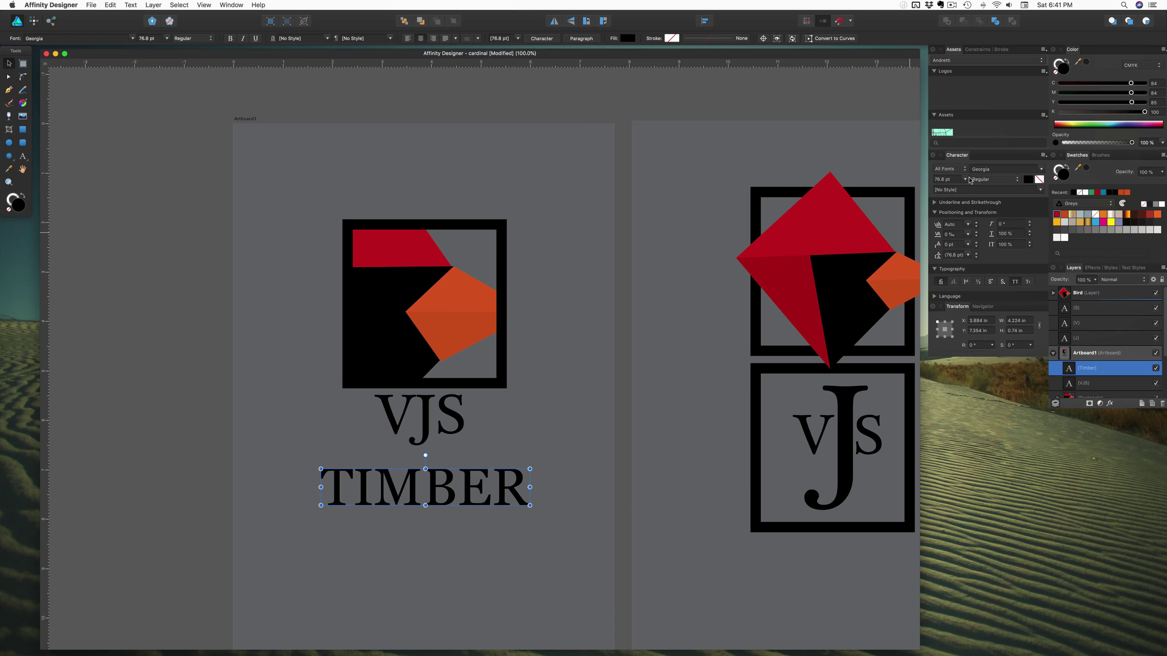
scroll(969, 180, "up", 1)
left_click(1019, 181)
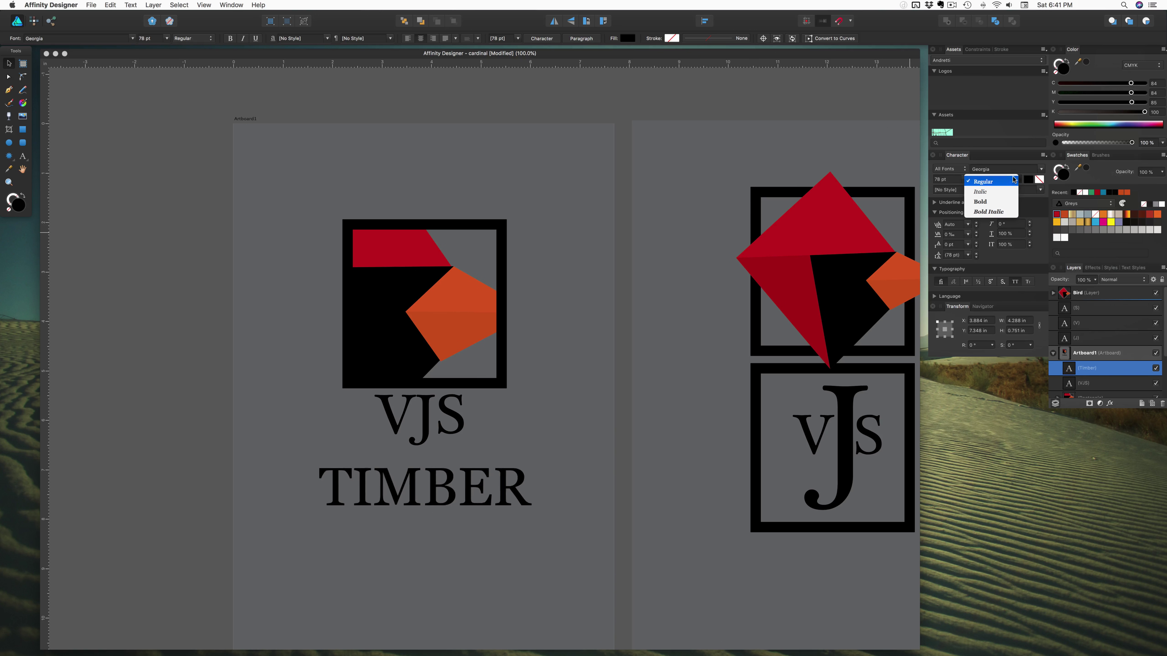
left_click(1014, 181)
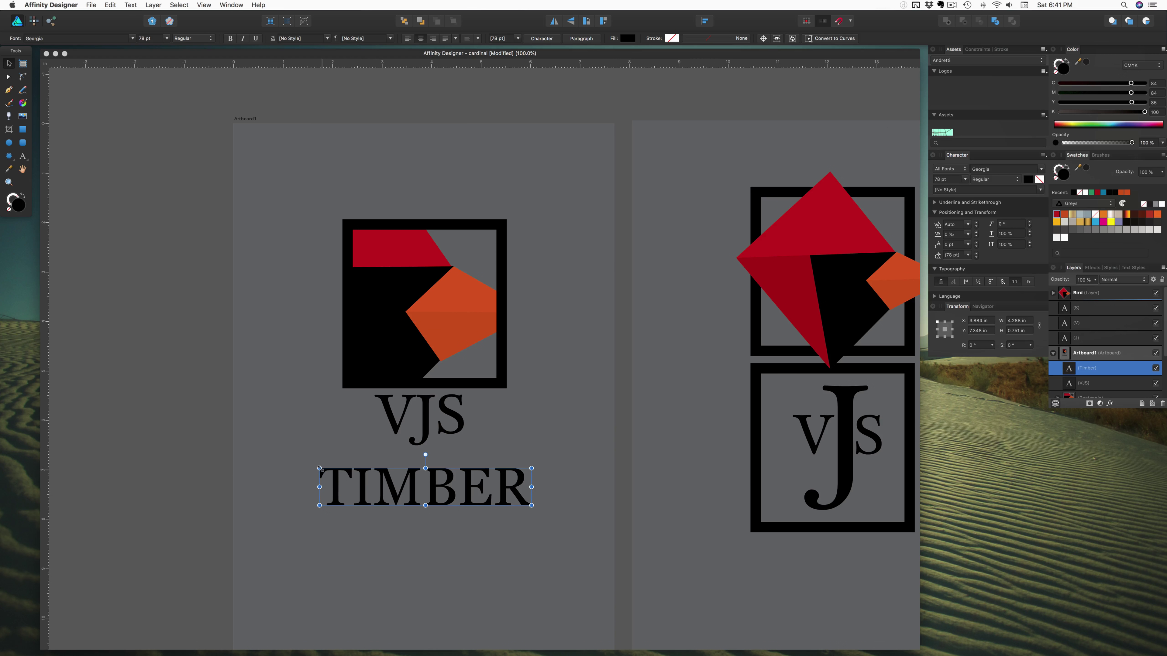
left_click_drag(320, 468, 394, 457)
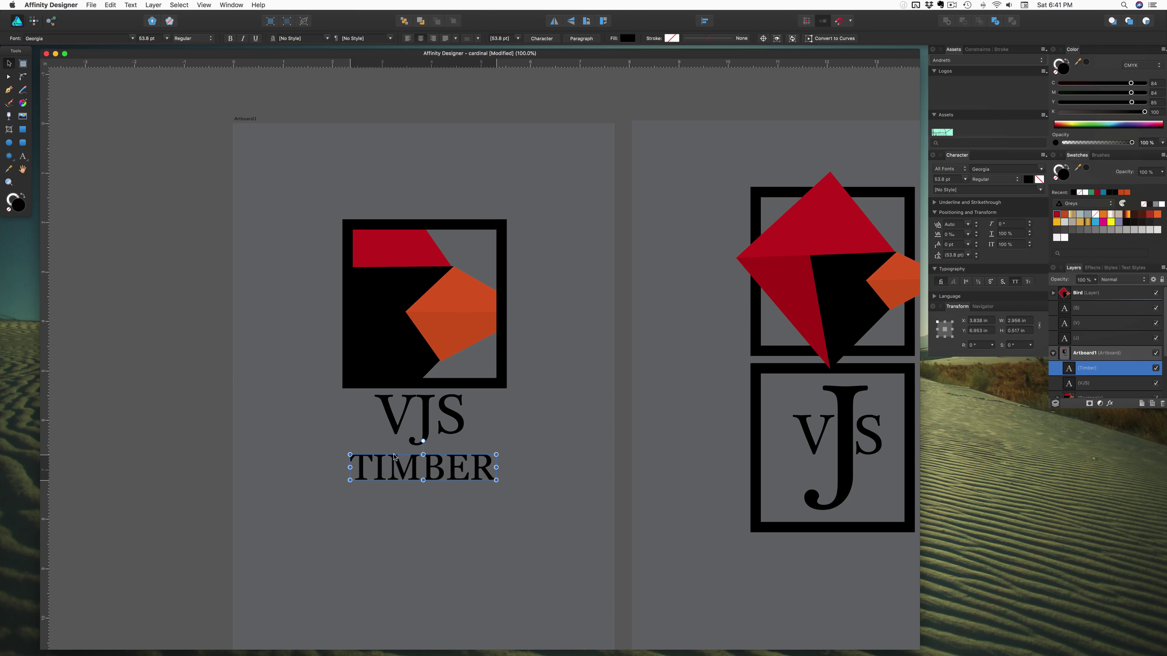
left_click(300, 431)
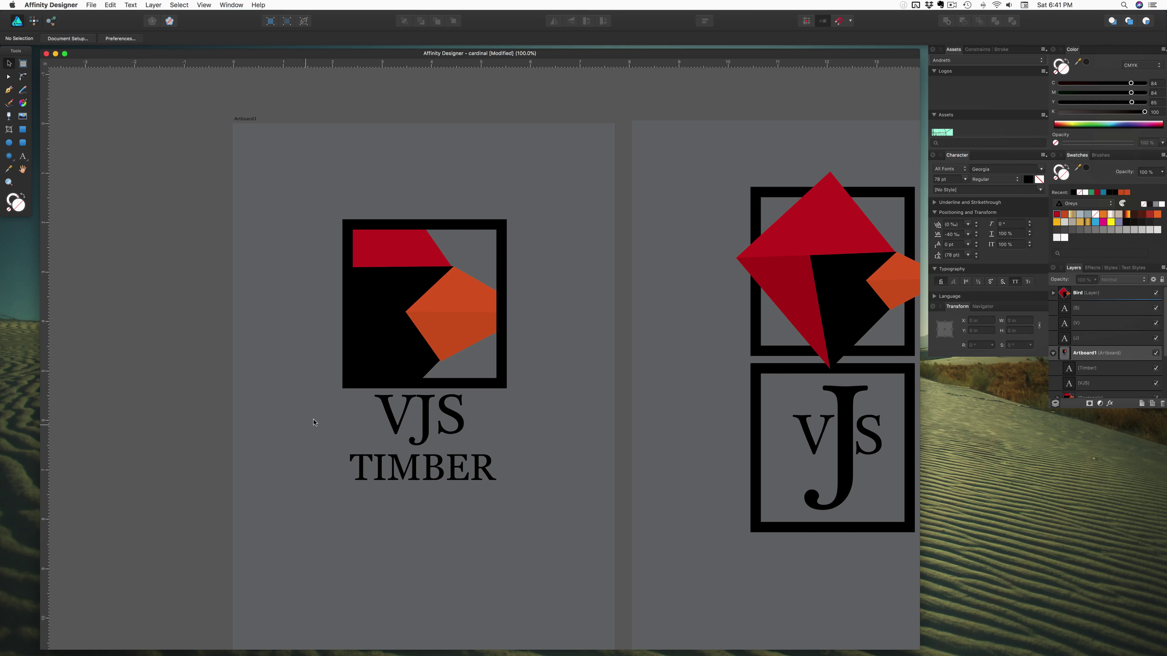
Step: Compare the cropped-bird layout on the new artboard with the framed bird and monogram layout on the main page
scroll(338, 401, "right", 3)
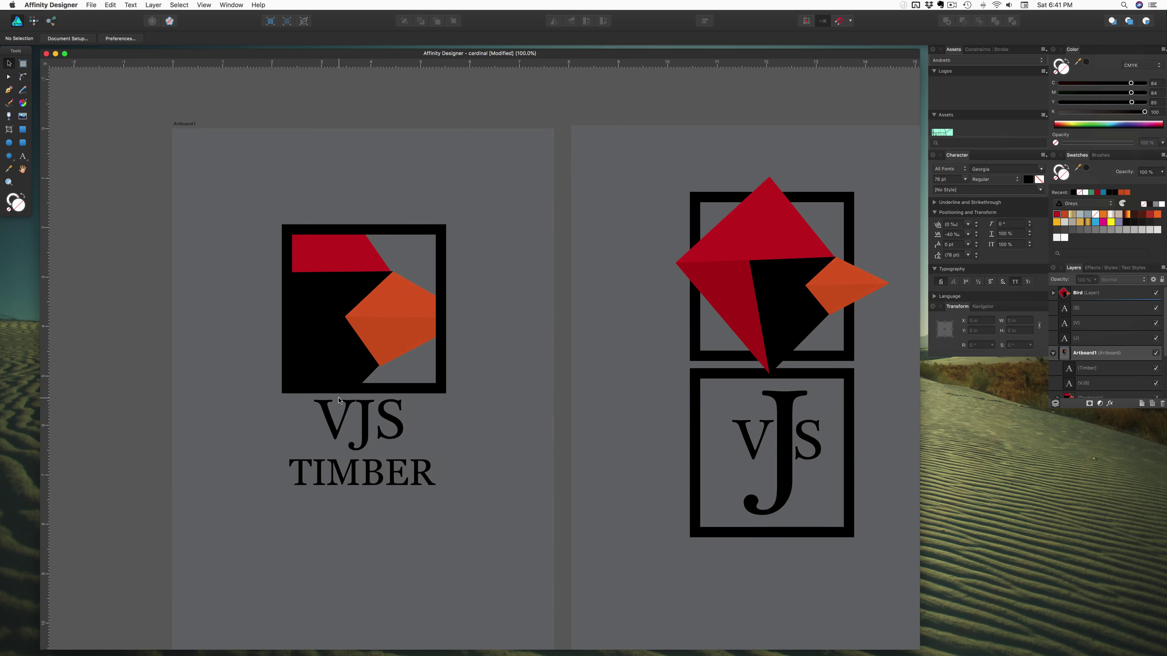
scroll(338, 400, "right", 3)
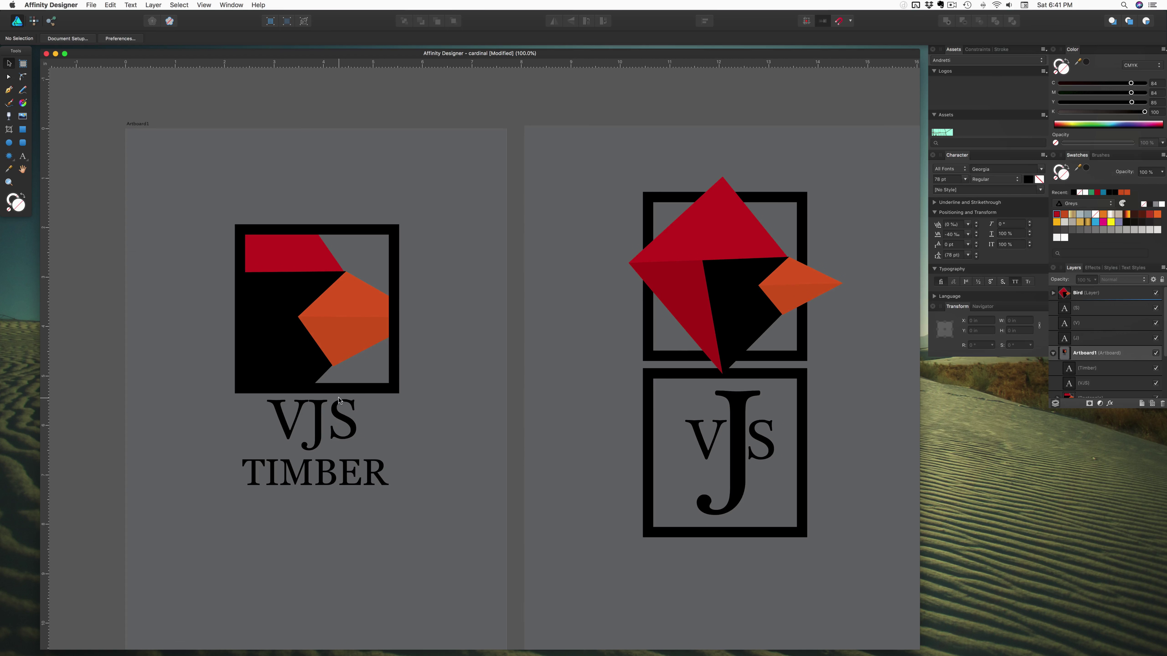
scroll(339, 400, "right", 3)
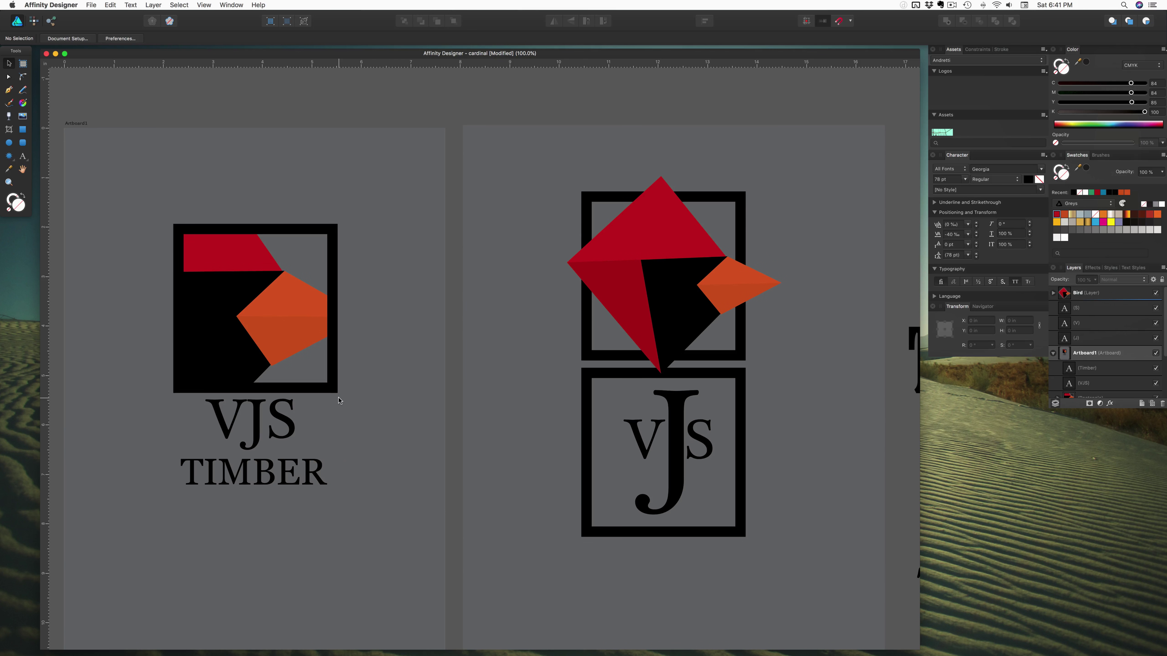
scroll(339, 400, "down", 2)
scroll(339, 400, "left", 3)
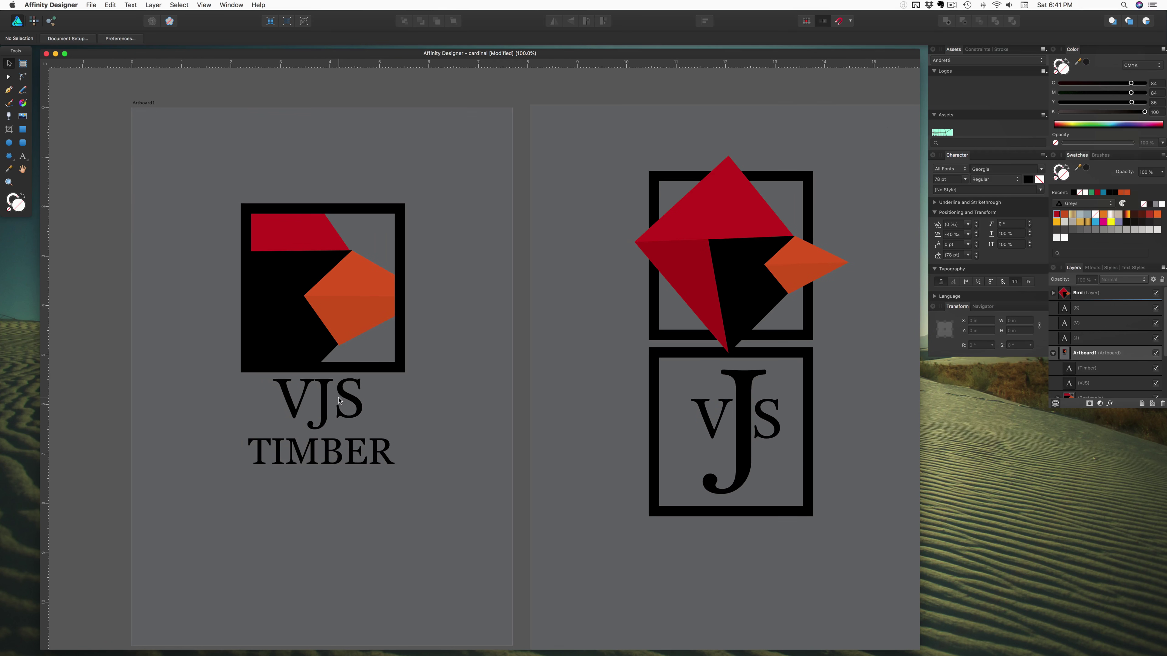
scroll(348, 404, "down", 2)
scroll(348, 403, "right", 2)
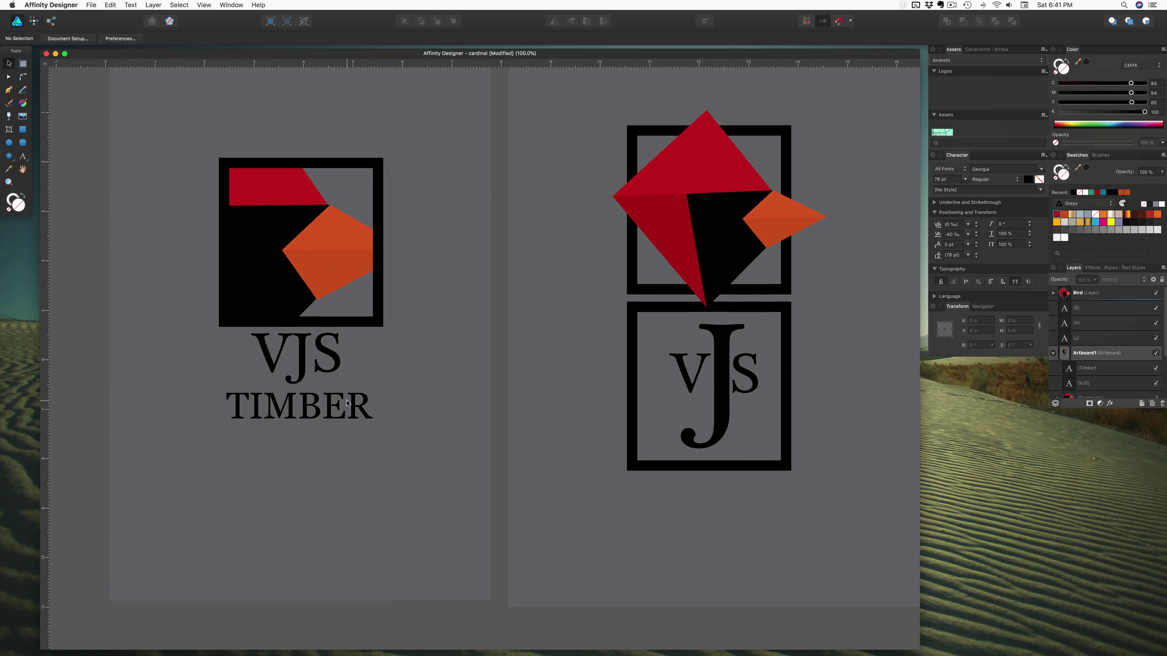
left_click_drag(647, 344, 695, 424)
left_click(559, 406)
scroll(559, 404, "right", 5)
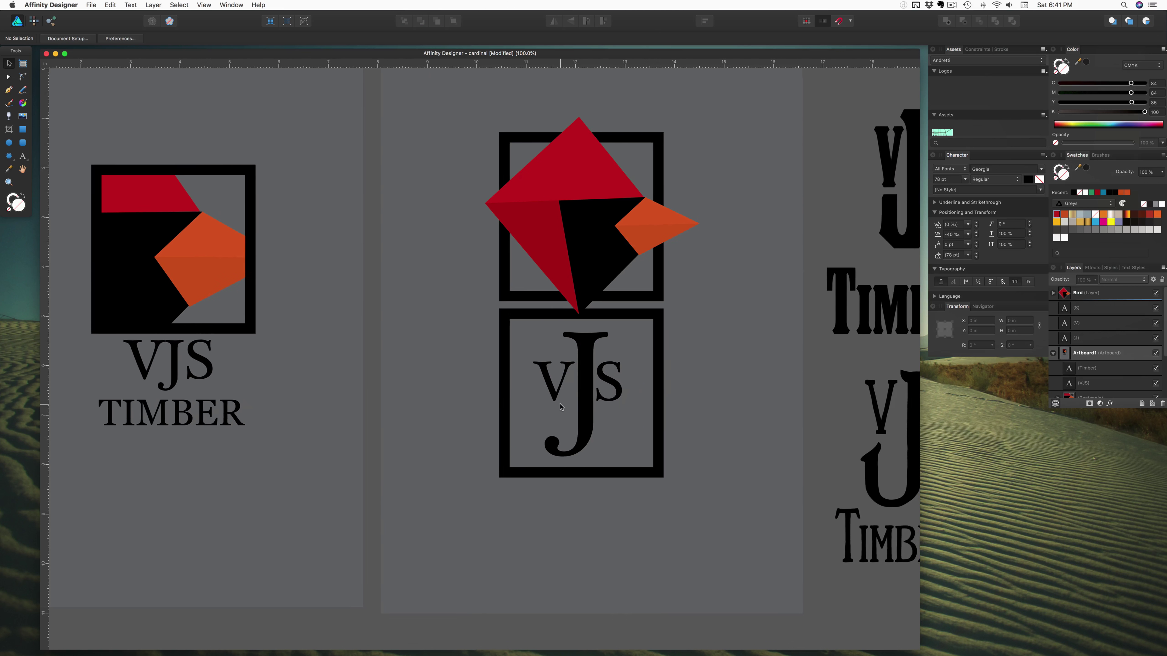
scroll(547, 377, "up", 2)
scroll(480, 159, "left", 6)
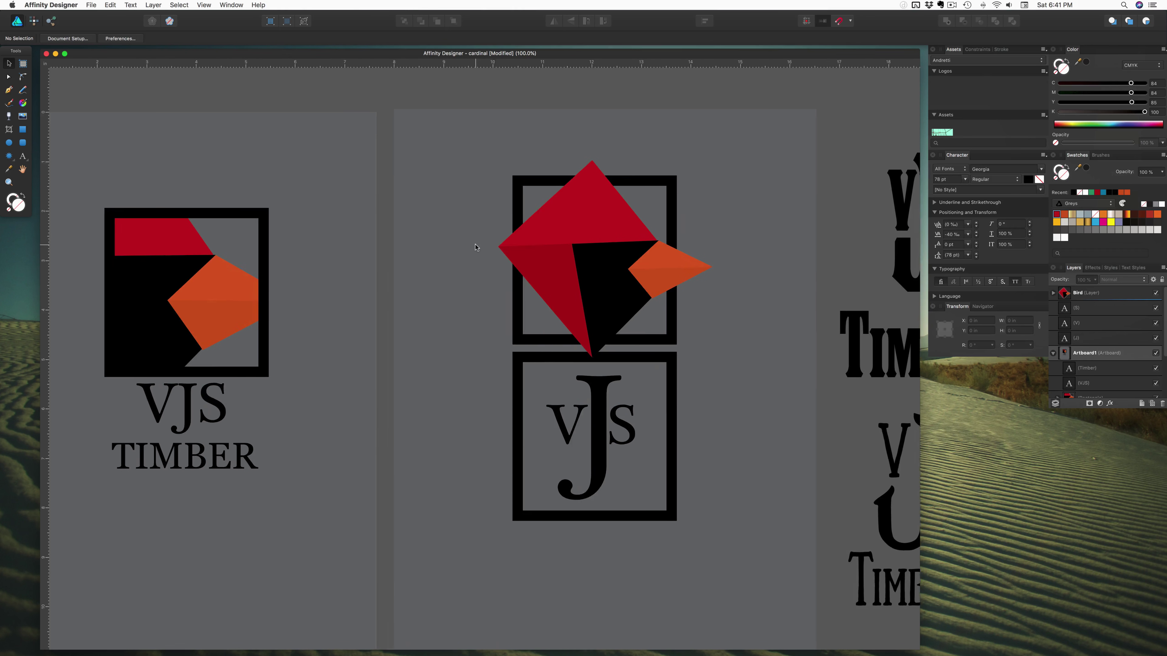
Step: Move the framed bird to the main page's upper-left area and place the framed VJS monogram beside it
scroll(478, 249, "right", 3)
left_click_drag(539, 151, 777, 344)
left_click_drag(662, 290, 572, 247)
left_click_drag(565, 345, 772, 513)
left_click_drag(670, 462, 789, 243)
Step: Move the cropped-bird frame onto the main page below the framed bird, and the VJS TIMBER lettering beside it
left_click_drag(136, 193, 352, 364)
left_click_drag(229, 334, 533, 449)
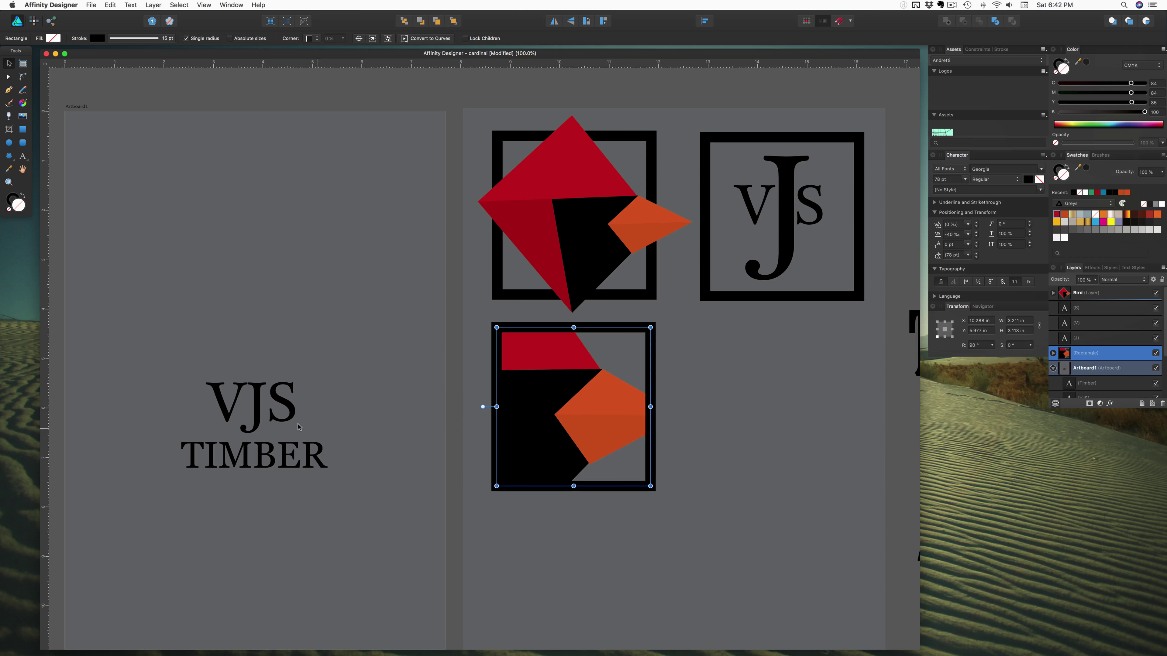
left_click_drag(185, 375, 390, 494)
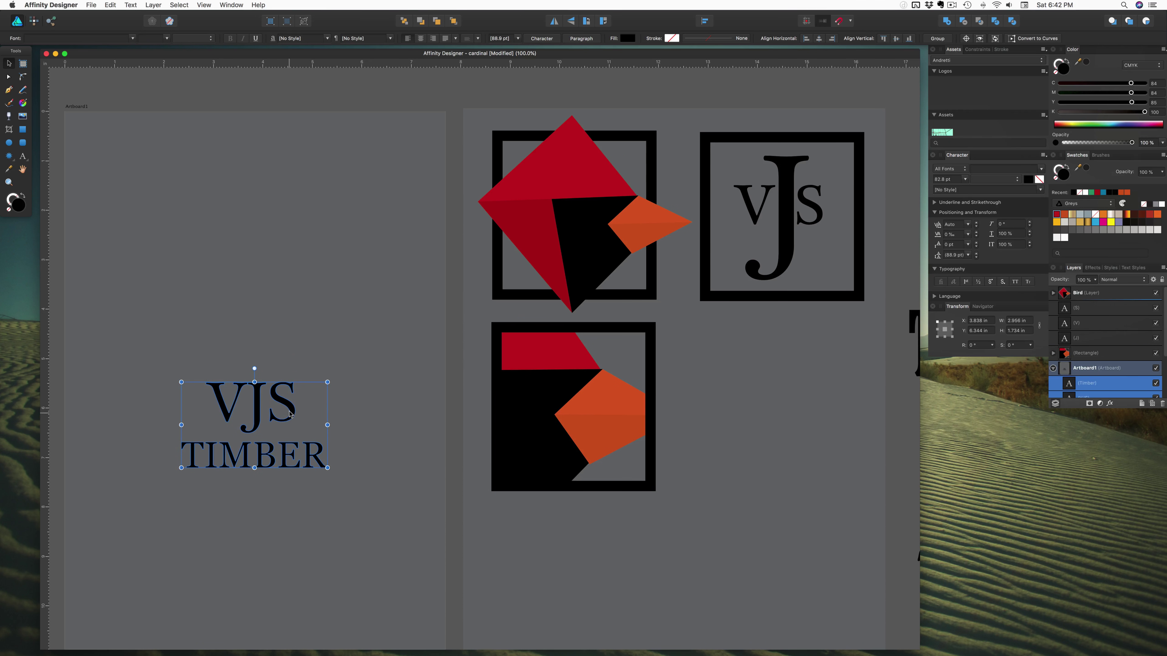
left_click_drag(290, 413, 814, 387)
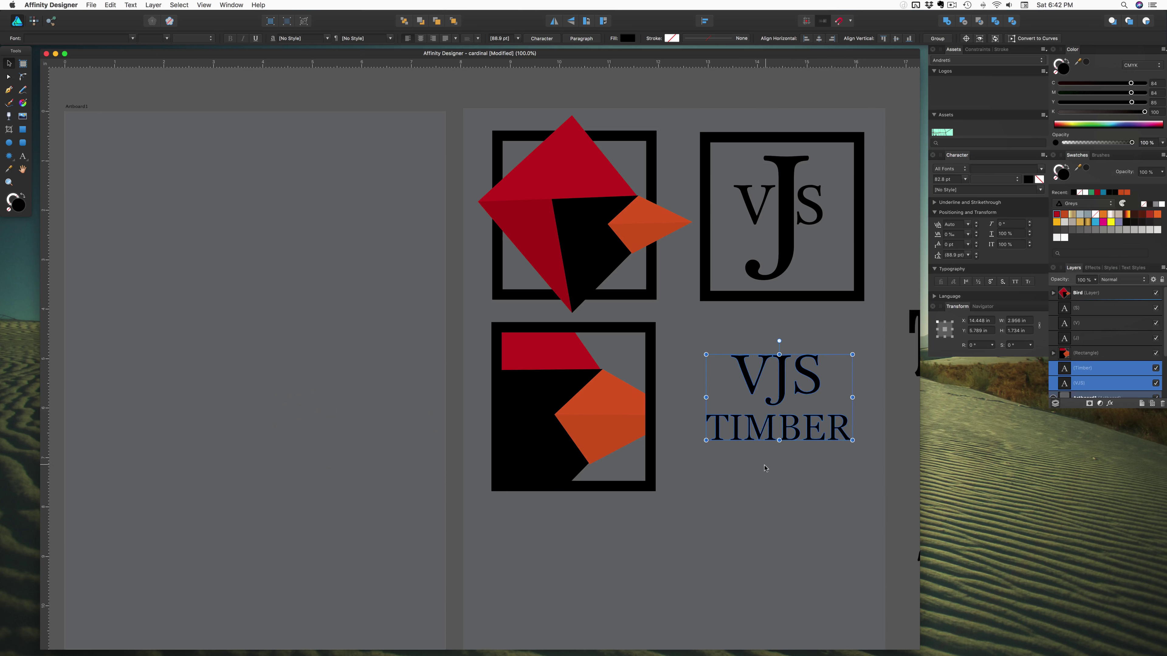
Step: Draw a triangle about 1.21 in wide and 1.31 in high in the upper part of the empty artboard
left_click(765, 466)
scroll(651, 460, "left", 5)
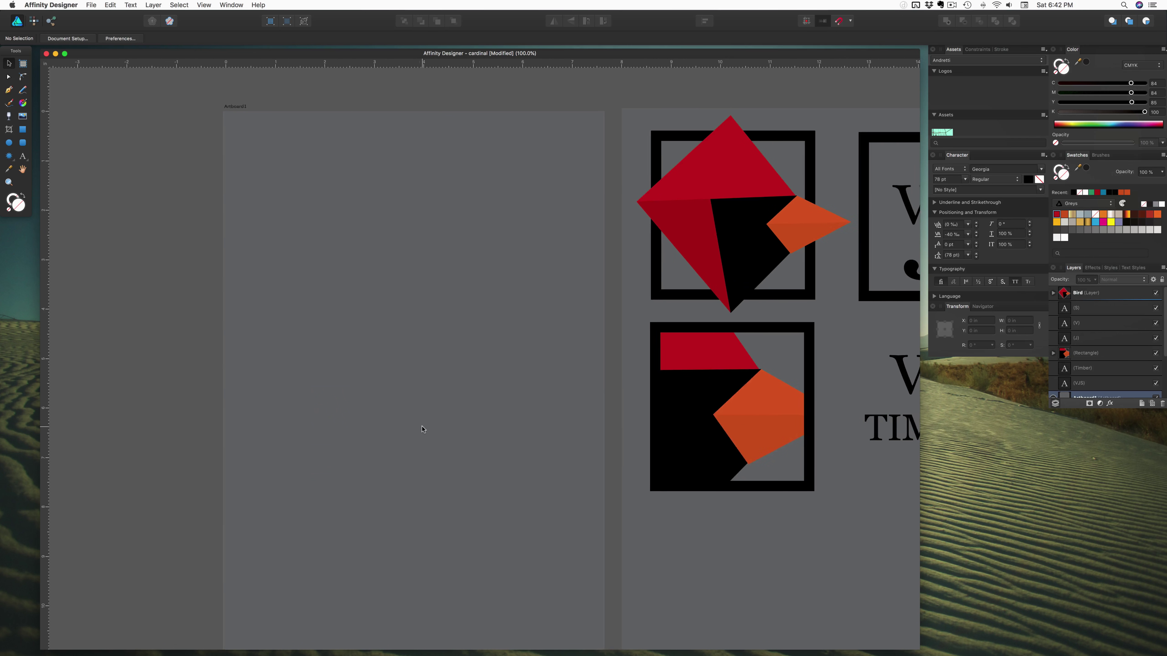
scroll(423, 430, "left", 1)
left_click(10, 156)
left_click(10, 156)
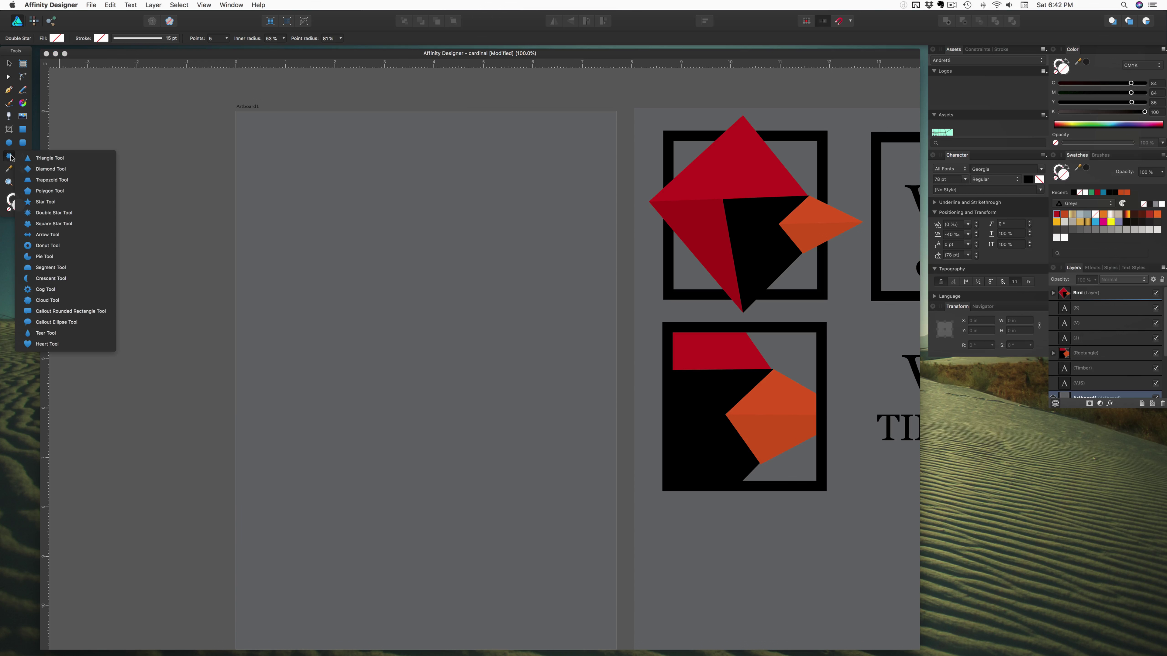
left_click(55, 159)
left_click_drag(391, 247, 455, 315)
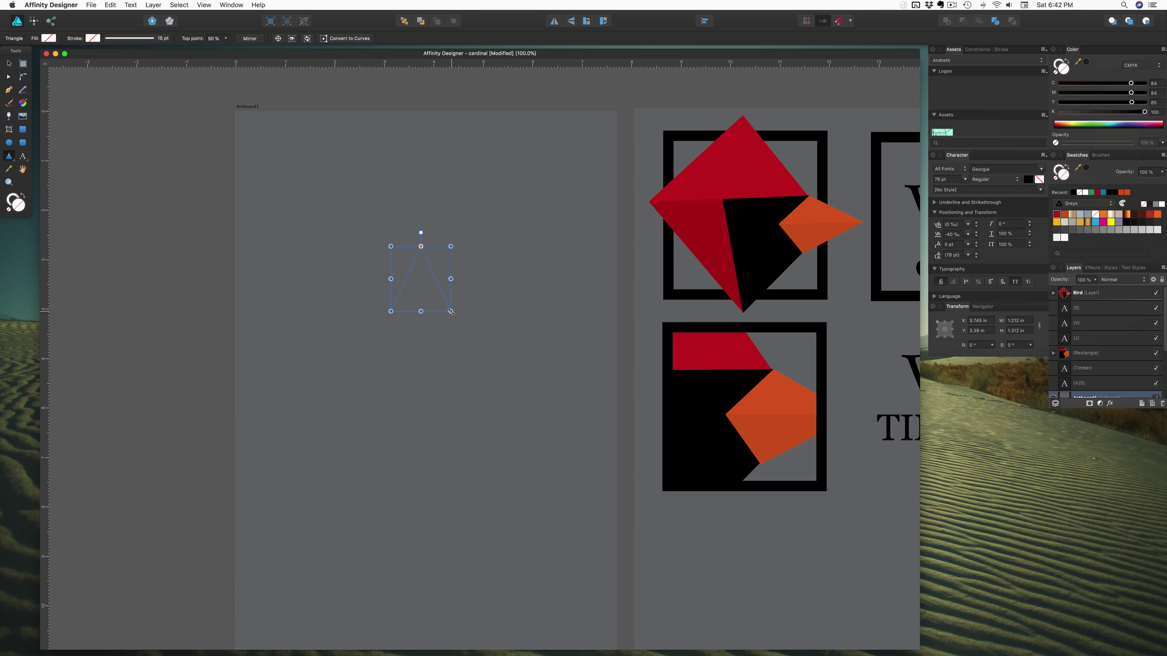
Step: Fill the triangle with dark green
left_click(1067, 69)
left_click(1094, 127)
left_click(1091, 128)
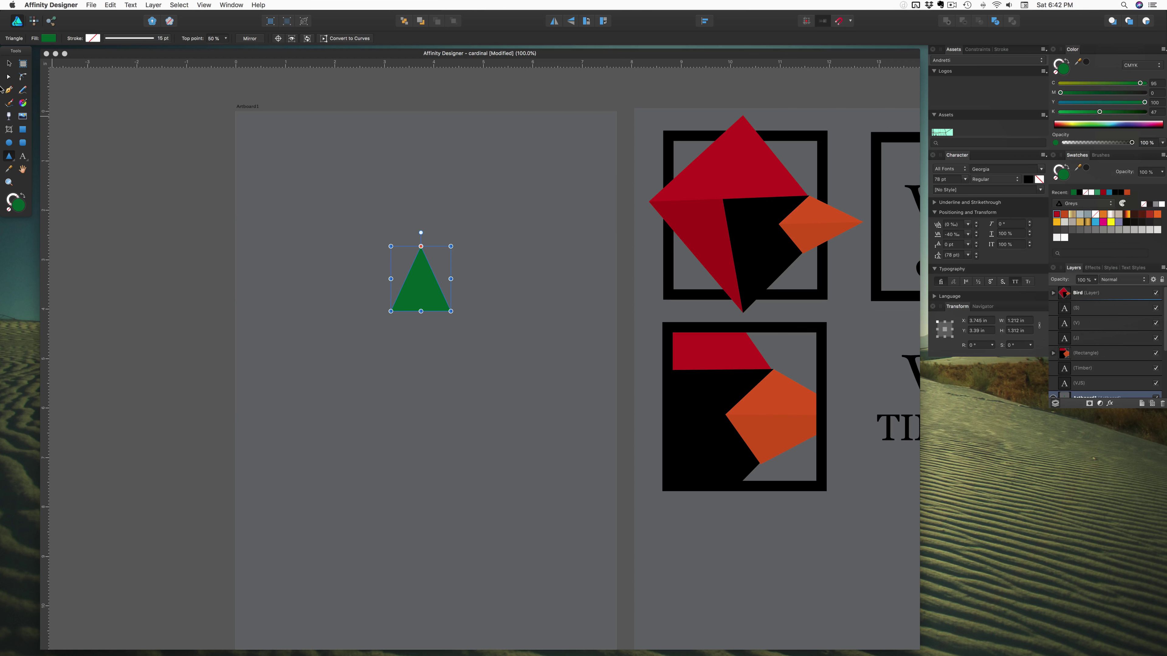
Step: Duplicate the green triangle vertically with overlaps to form a four-tier pine tree
left_click(9, 63)
left_click_drag(429, 293, 416, 346)
left_click(345, 332)
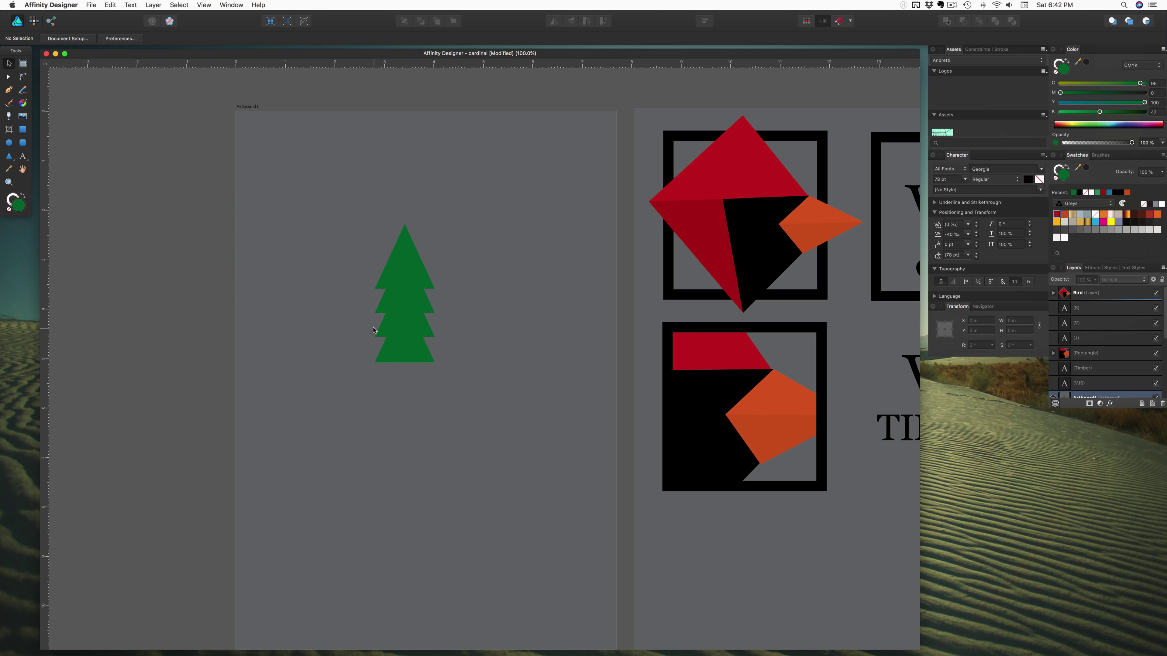
Step: Widen the three lower tiers symmetrically and progressively, with the lowest tier about 1.59 in wide
left_click(398, 361)
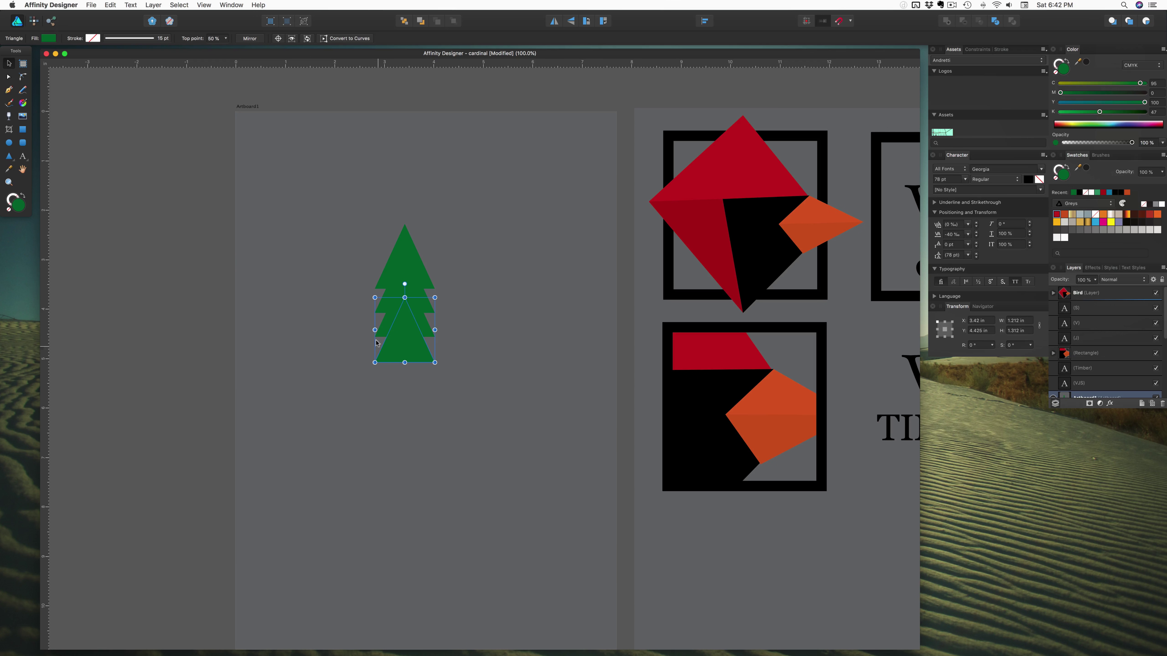
left_click_drag(374, 330, 365, 330)
left_click(381, 321)
left_click_drag(374, 304, 369, 305)
left_click(377, 288)
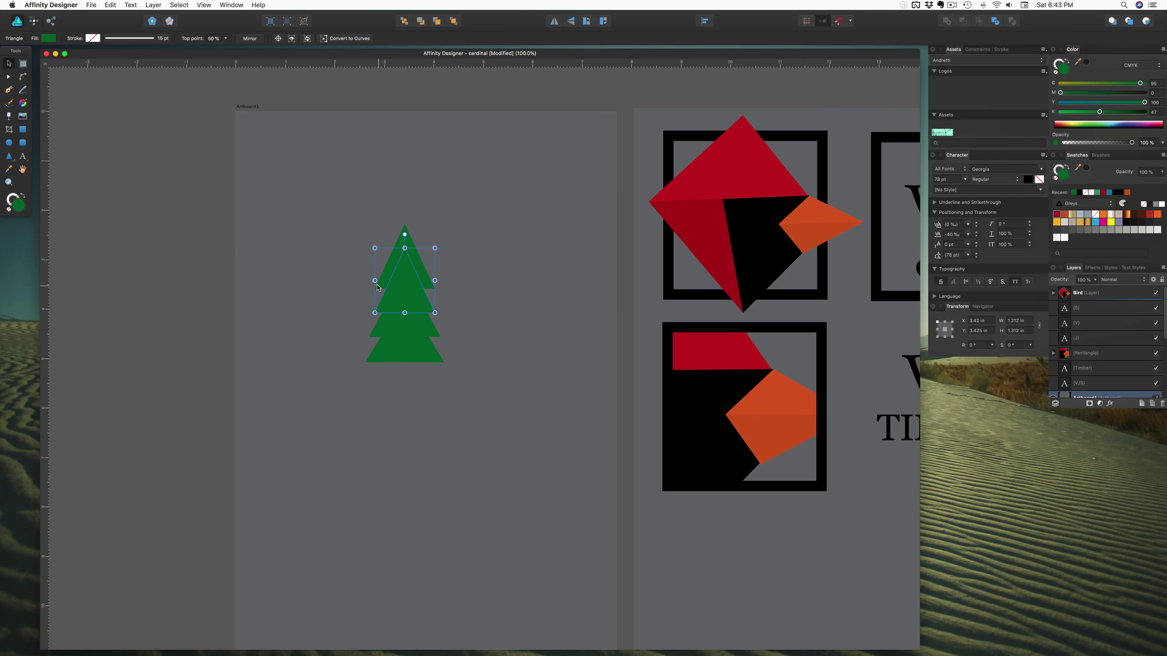
left_click_drag(375, 281, 372, 280)
left_click(352, 298)
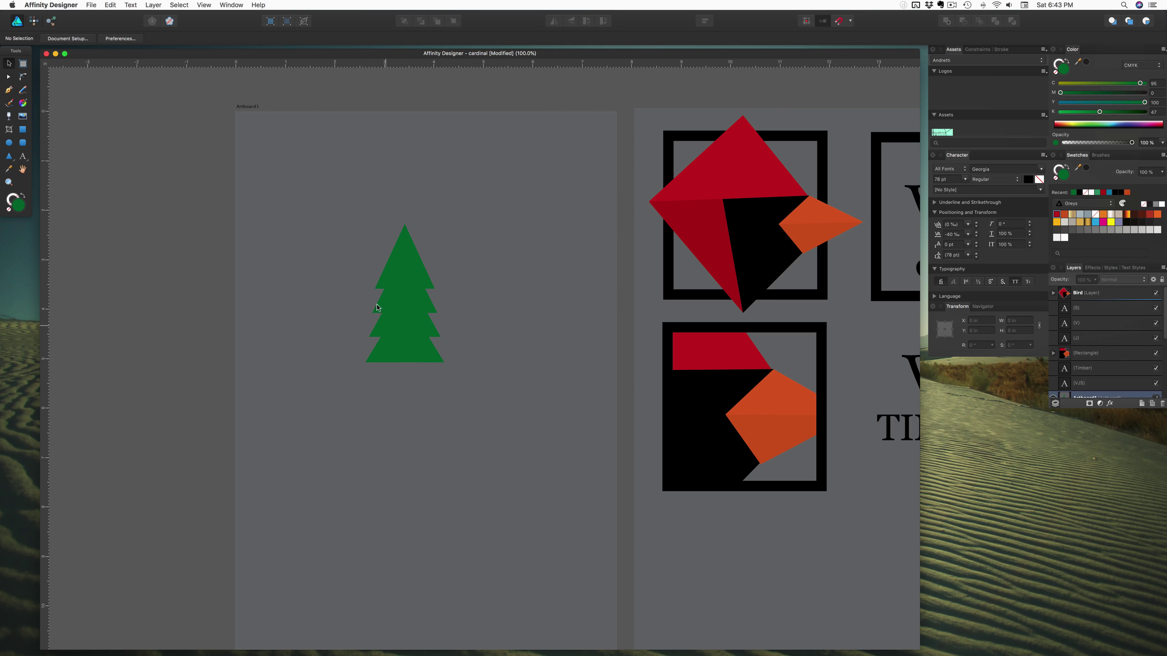
Step: Group the four tree triangles and ungroup them again
left_click_drag(354, 219, 462, 428)
key("super+g")
scroll(427, 368, "up", 1)
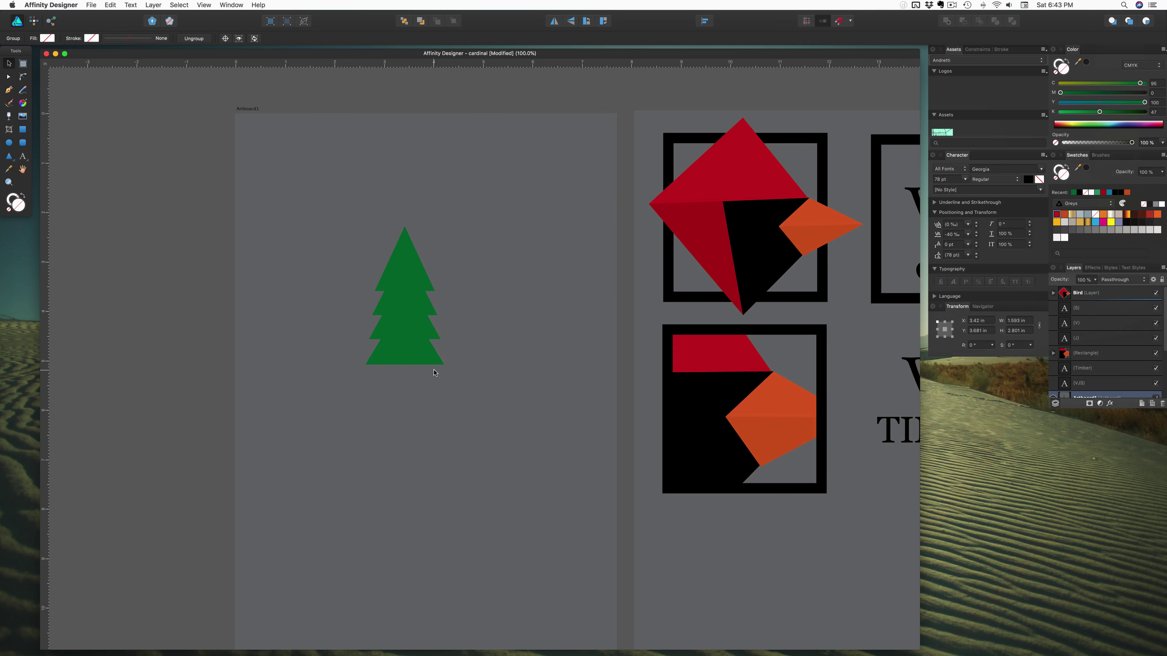
mouse_move(413, 347)
left_mouse_down()
mouse_move(352, 350)
mouse_move(405, 353)
left_mouse_up()
key("super+shift+g")
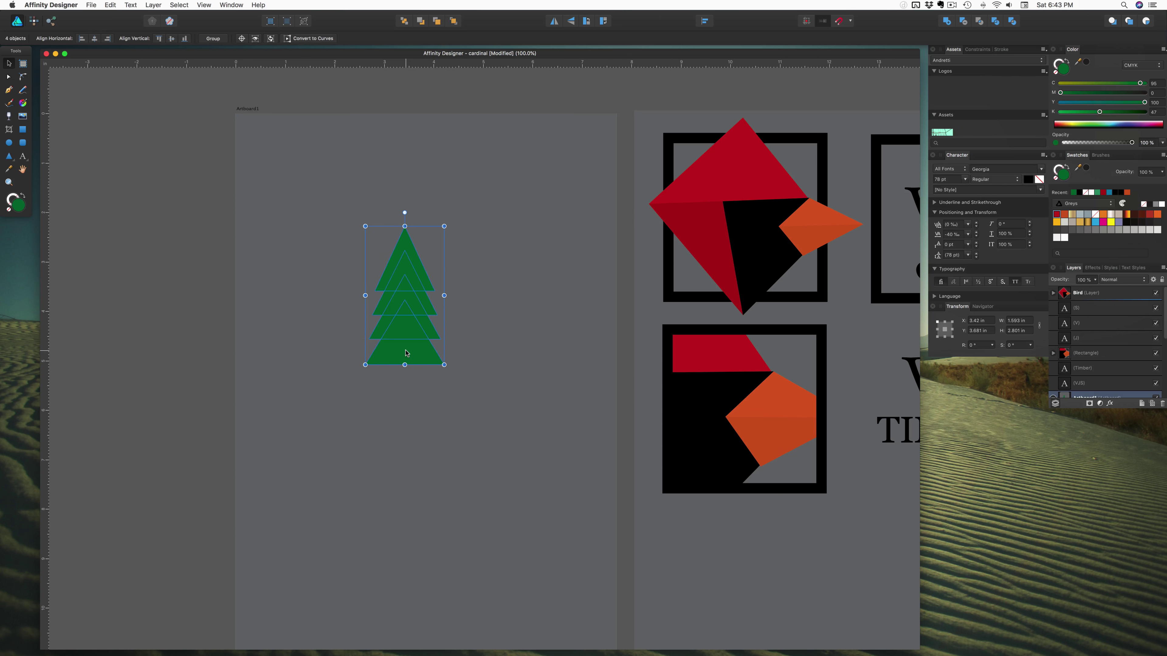
left_click(352, 338)
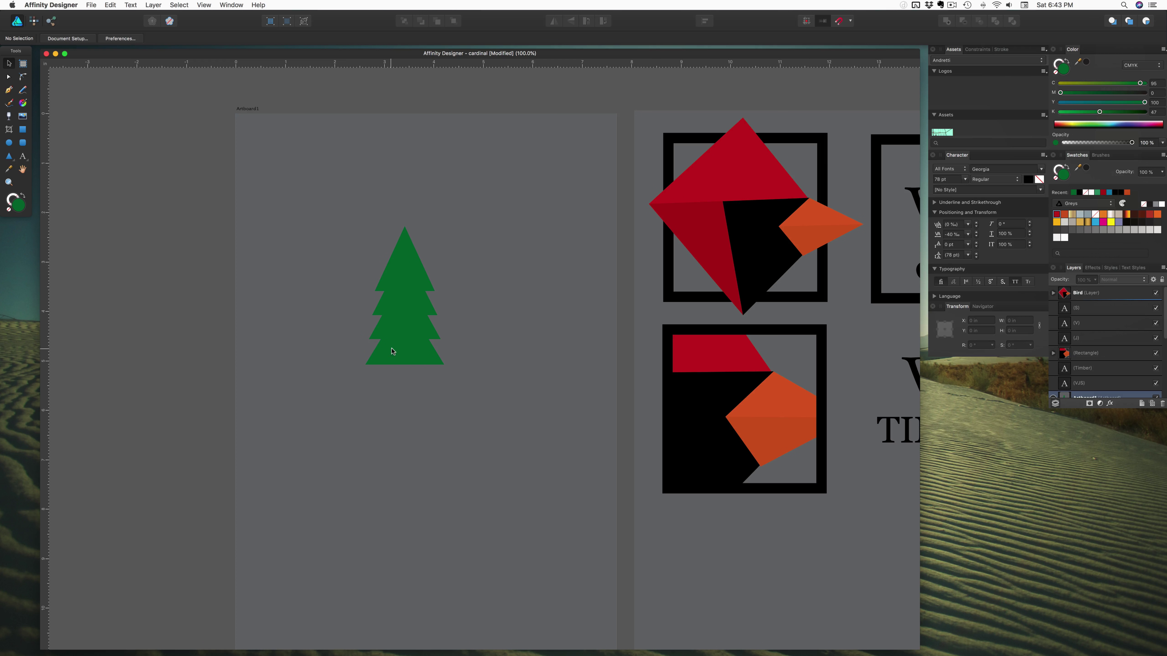
scroll(404, 270, "up", 1)
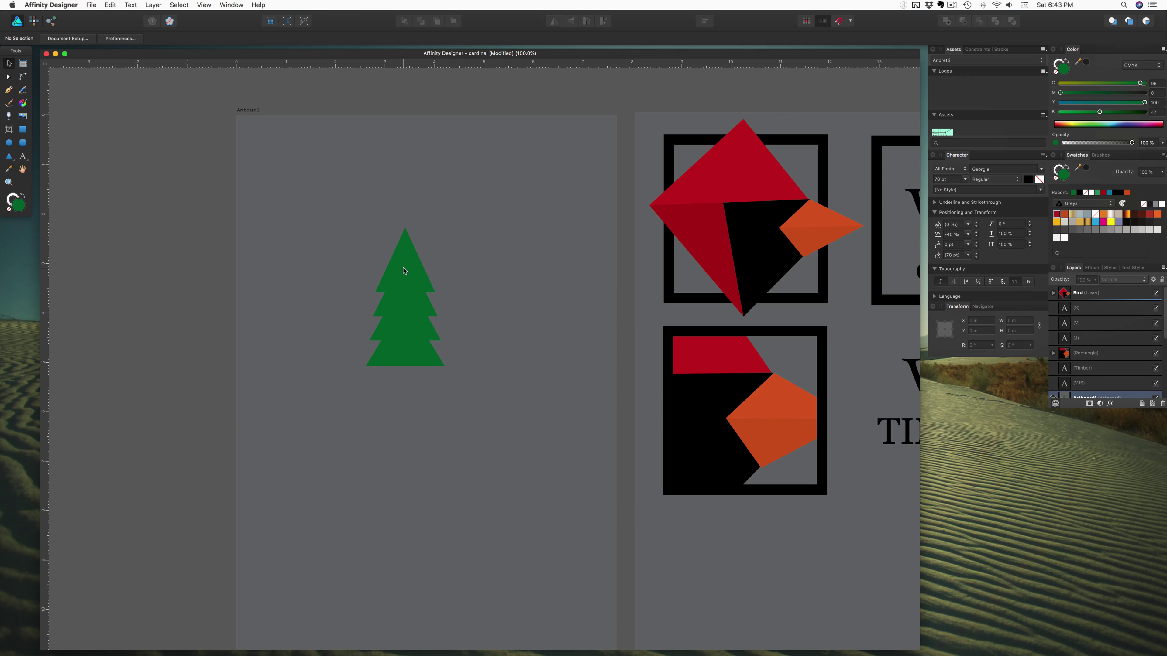
Step: Draw a rectangle about 1.35 by 3.03 in from the tree's centre line over its right half, in a darker green with K 55
key("m")
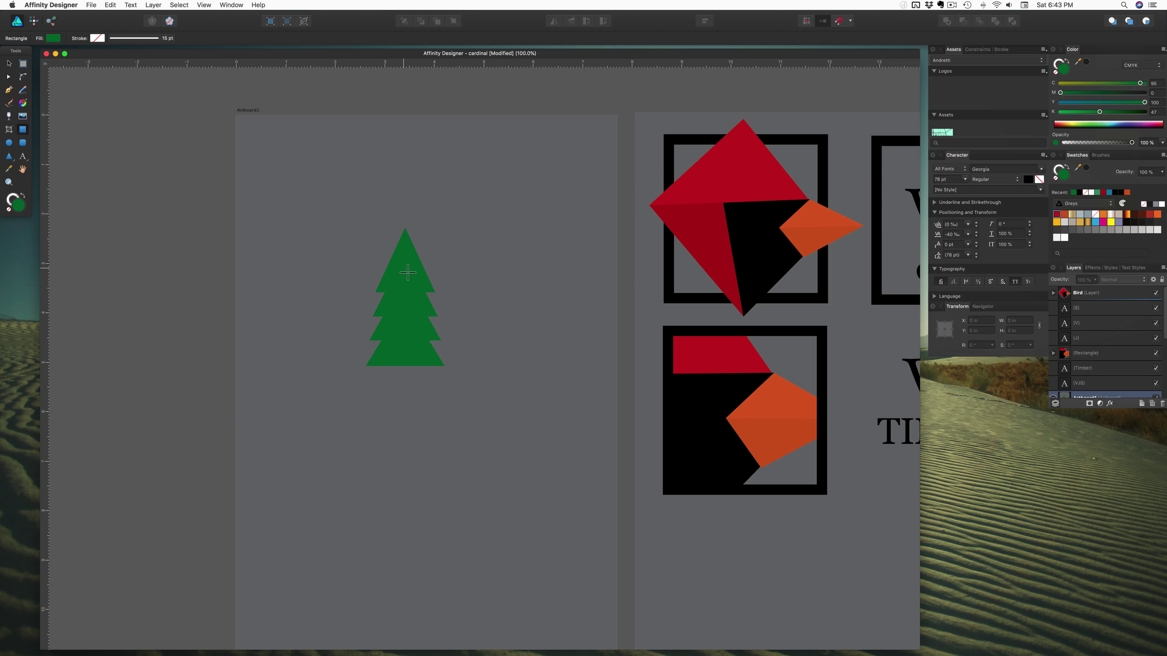
left_click(409, 273)
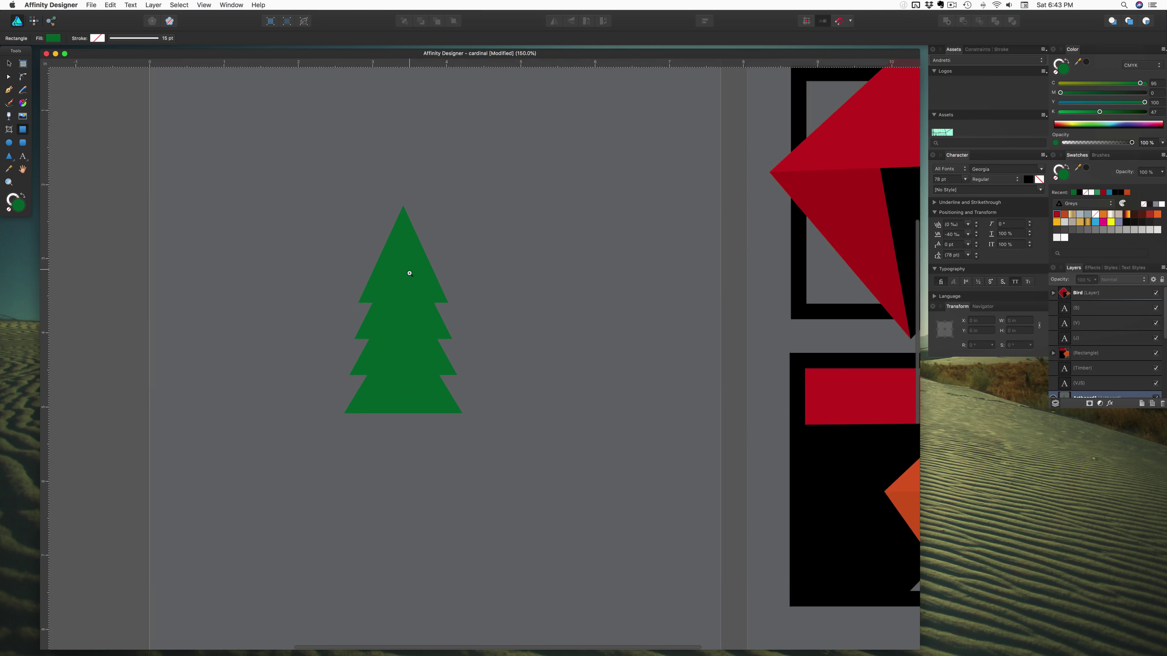
left_click(409, 273)
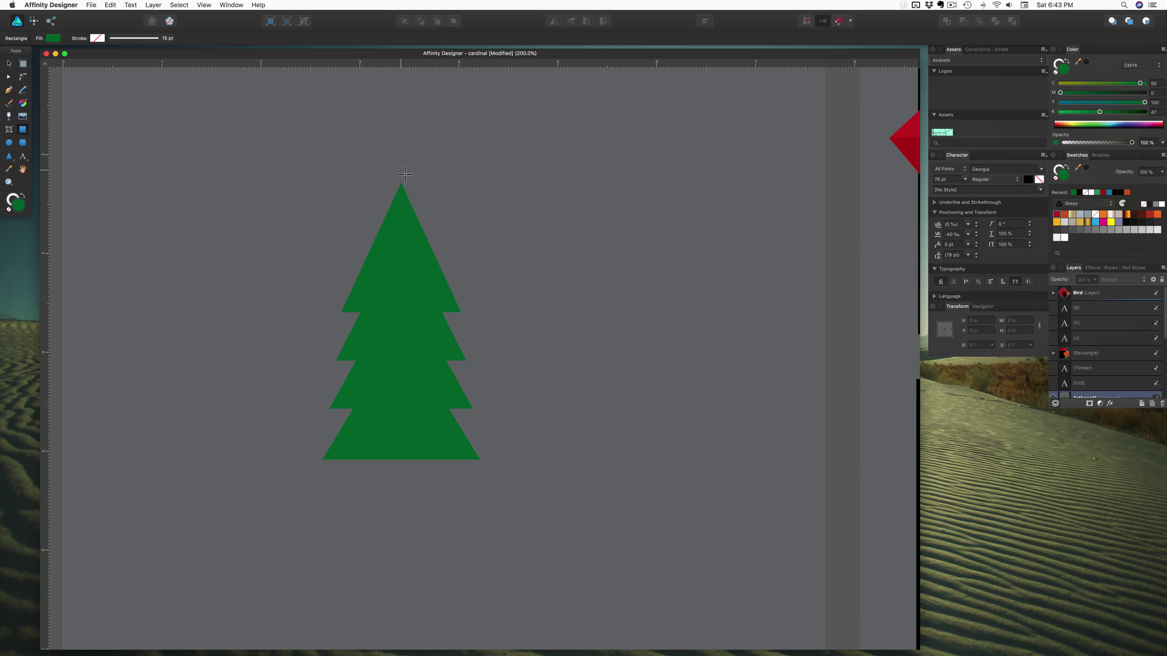
left_click_drag(401, 171, 555, 475)
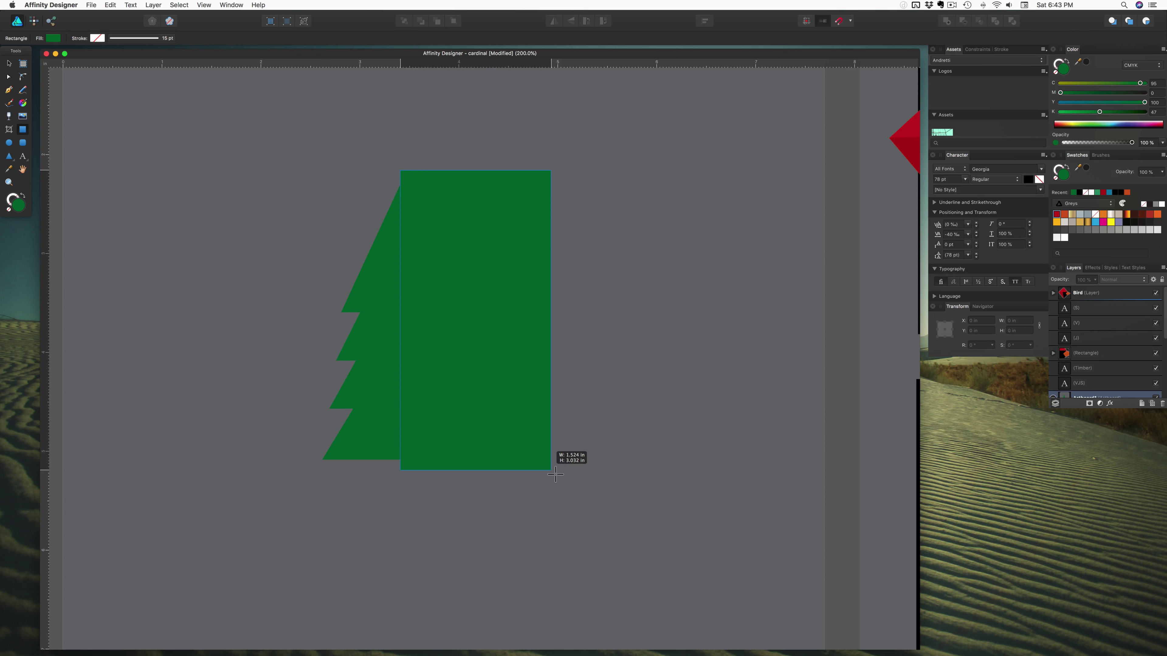
mouse_move(555, 475)
left_mouse_down()
mouse_move(530, 282)
mouse_move(538, 475)
left_mouse_up()
left_click_drag(1099, 112, 1107, 114)
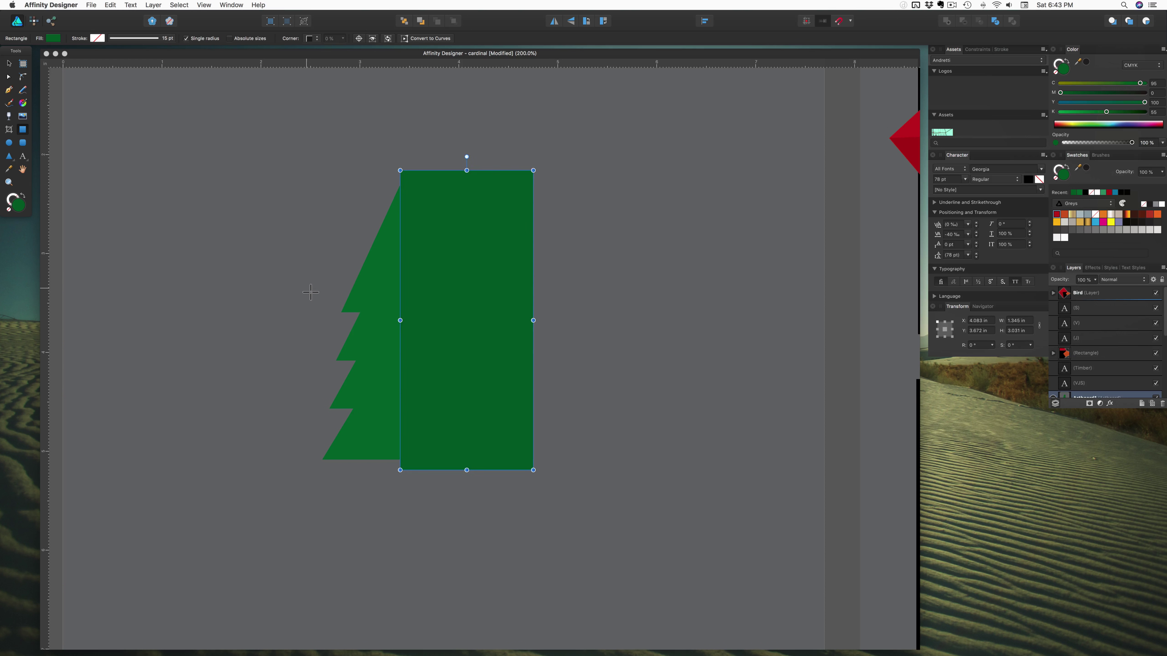
Step: Select the four tree triangles without the rectangle and group them
scroll(317, 290, "right", 2)
left_click_drag(351, 290, 354, 290)
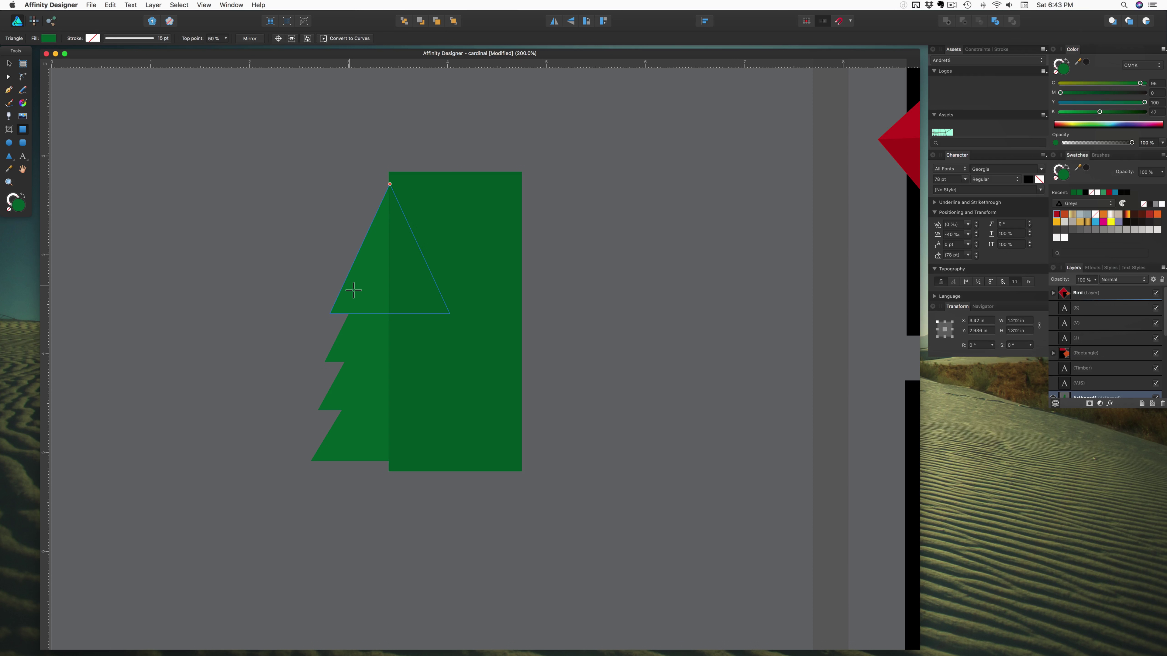
left_click(357, 340, "shift")
left_click(352, 402, "shift")
left_click(352, 403, "shift")
key("a")
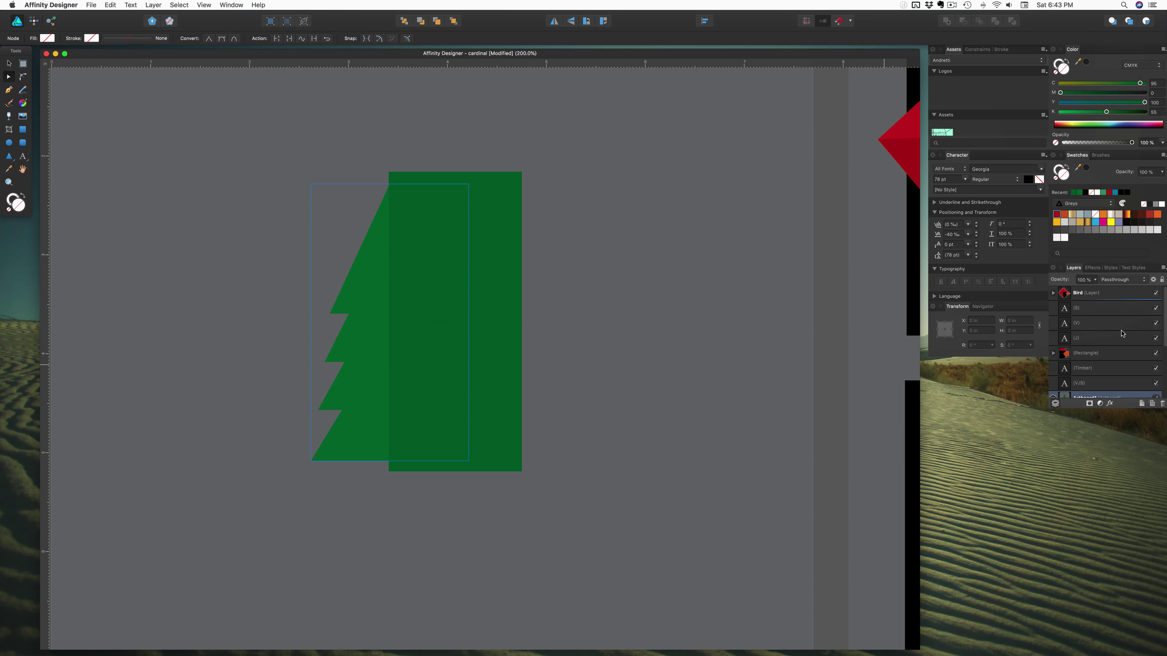
Step: Move the dark green rectangle into the triangle group and expand that group in the layer list
scroll(1121, 334, "down", 5)
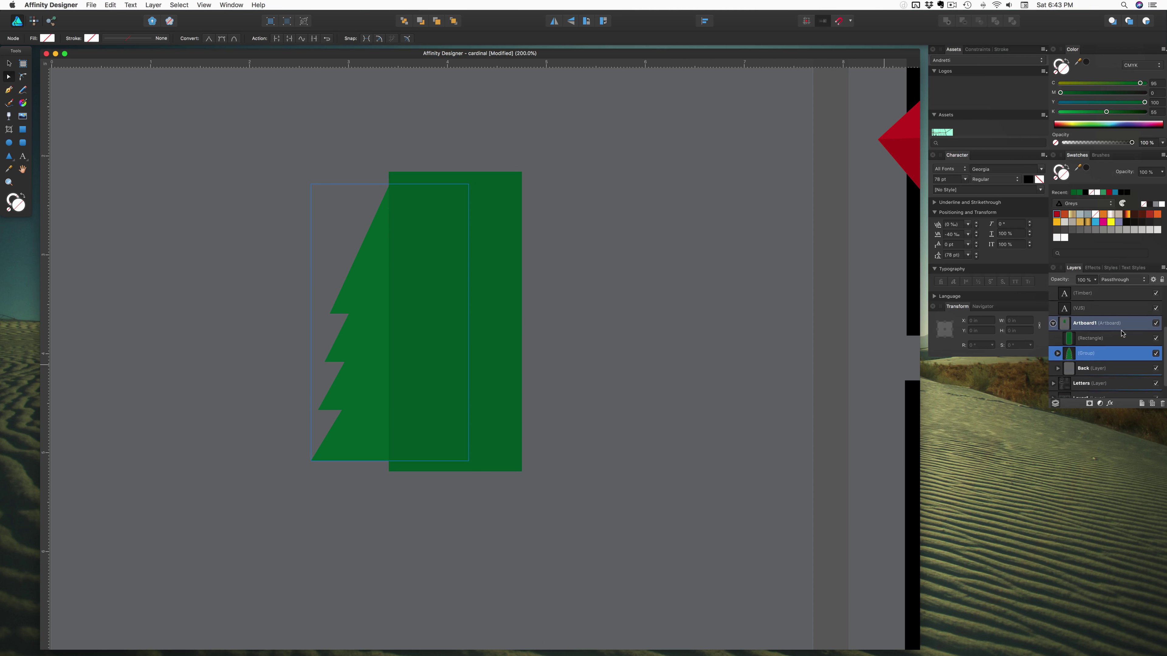
left_click_drag(1118, 340, 1113, 363)
left_click(1058, 338)
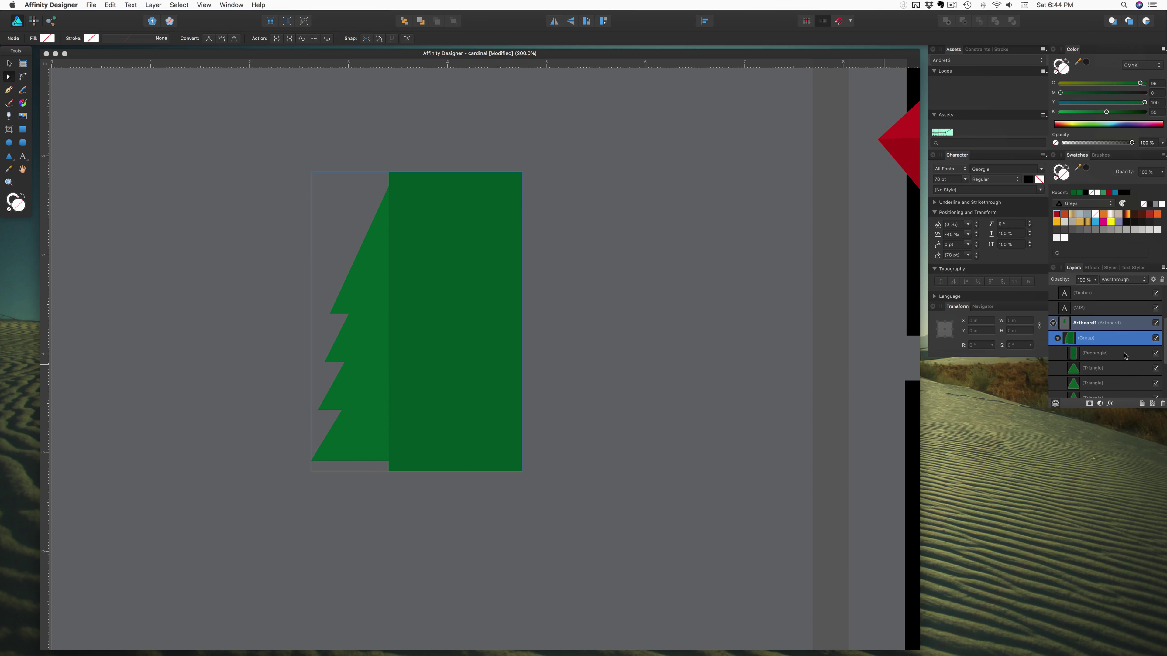
Step: Select all four triangles in the group and place a duplicate of them to the right of the tree
scroll(1125, 356, "down", 3)
left_click(1112, 324)
left_click(1112, 340, "shift")
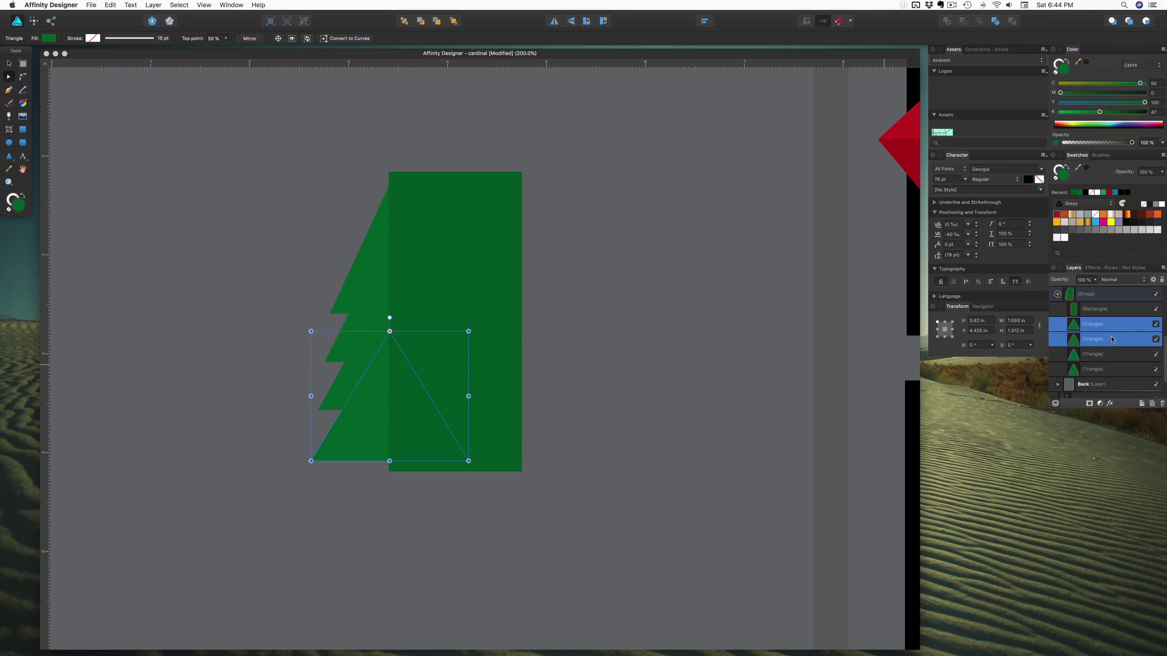
left_click(1112, 354, "shift")
left_click(1112, 369, "shift")
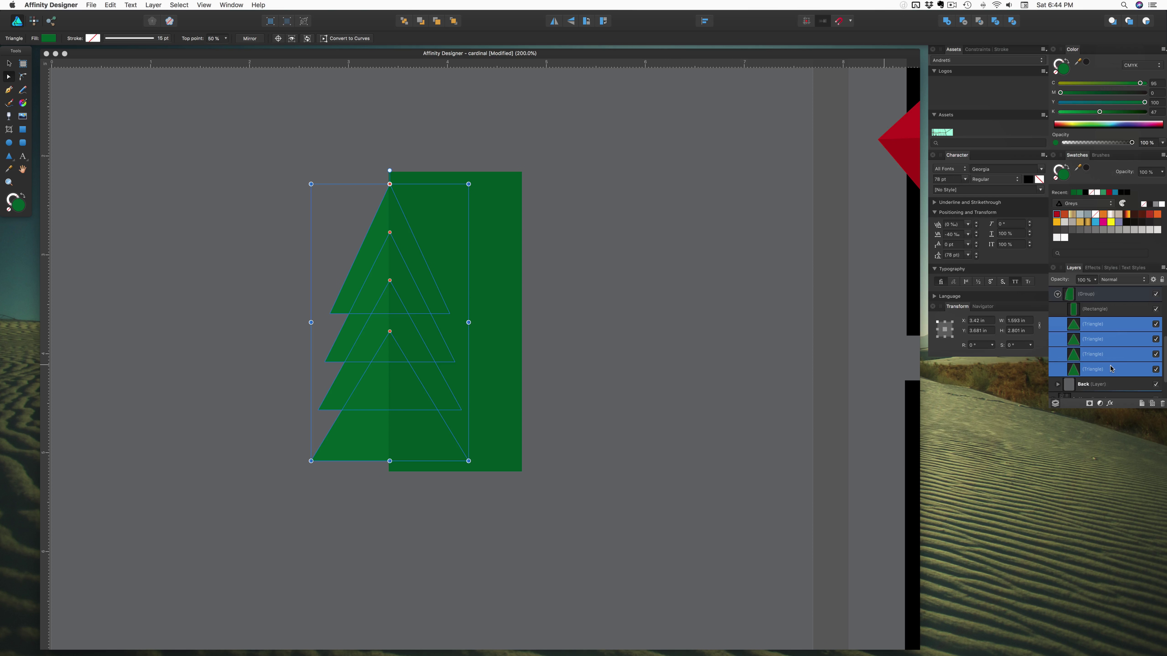
left_click(143, 417)
key("super+z")
left_click(9, 63)
left_click_drag(372, 431, 660, 419)
left_click(299, 257)
left_click_drag(296, 253, 397, 473)
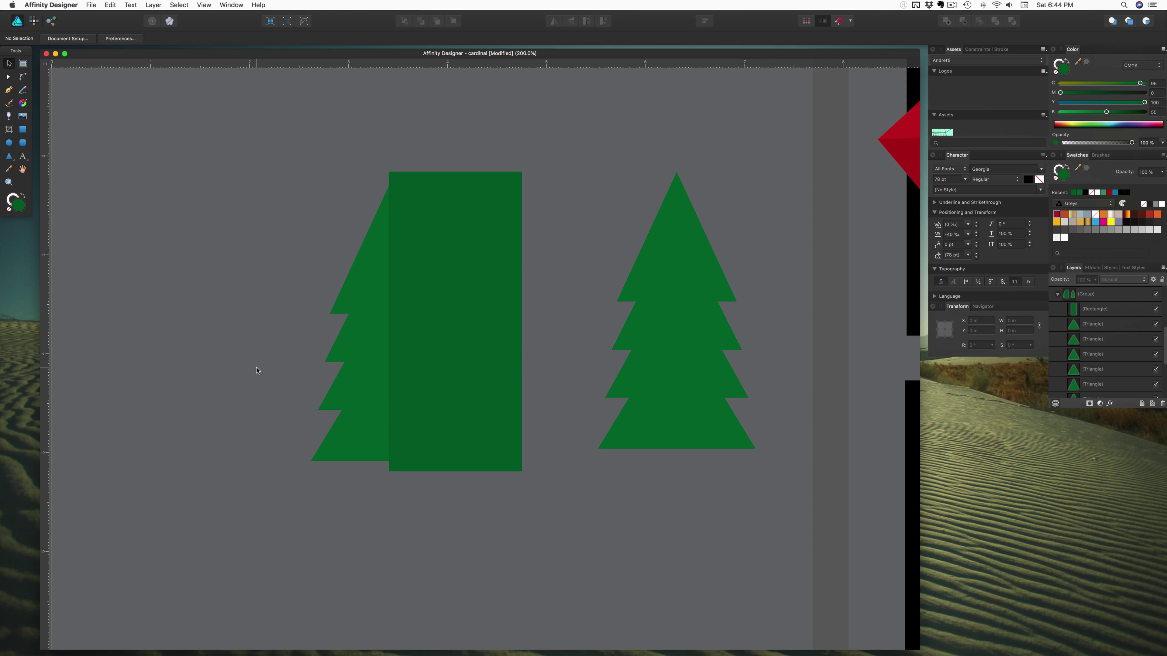
Step: Undo the tree duplicate and the rectangle's move into the triangle group
key("super+z")
key("super+z")
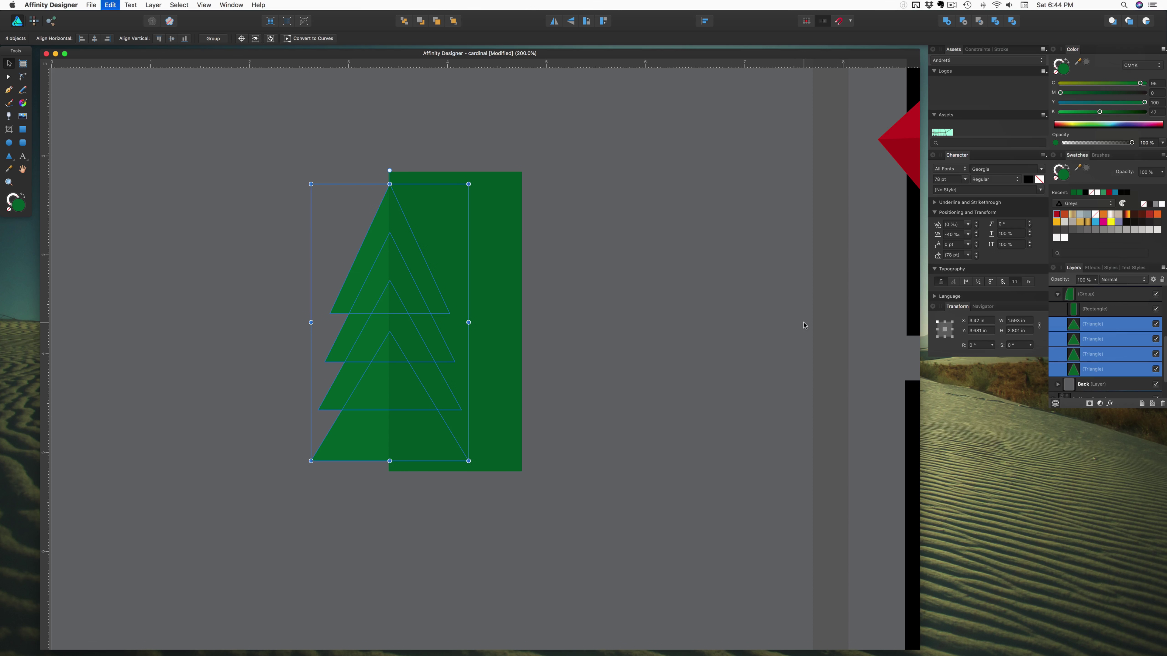
key("super+z")
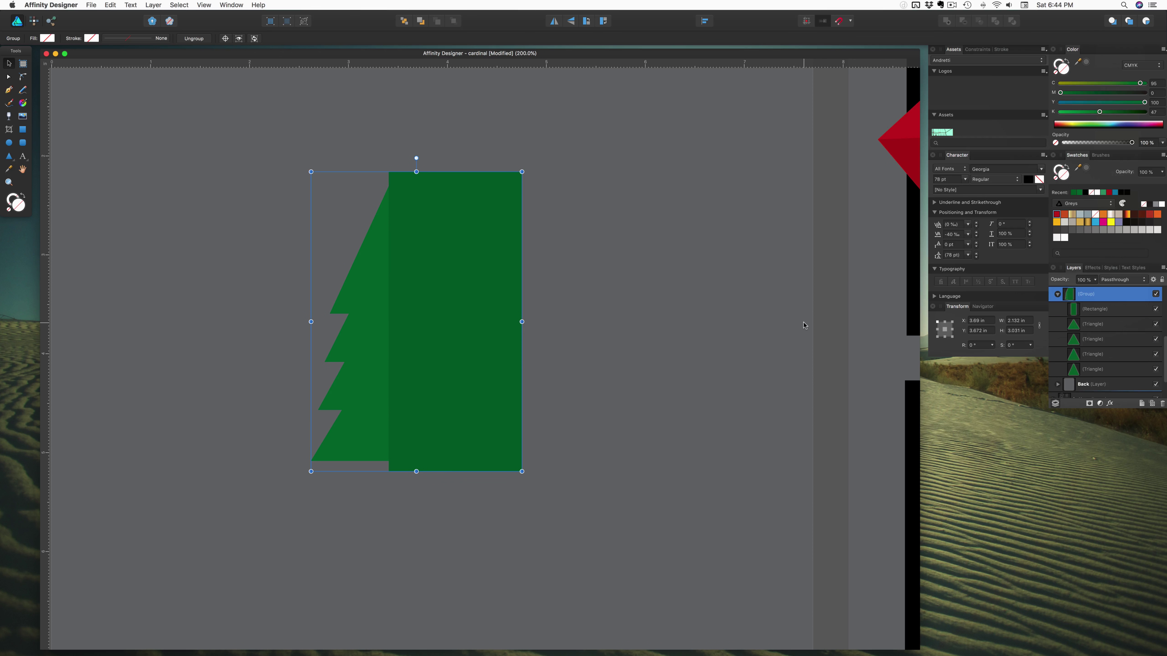
key("super+z")
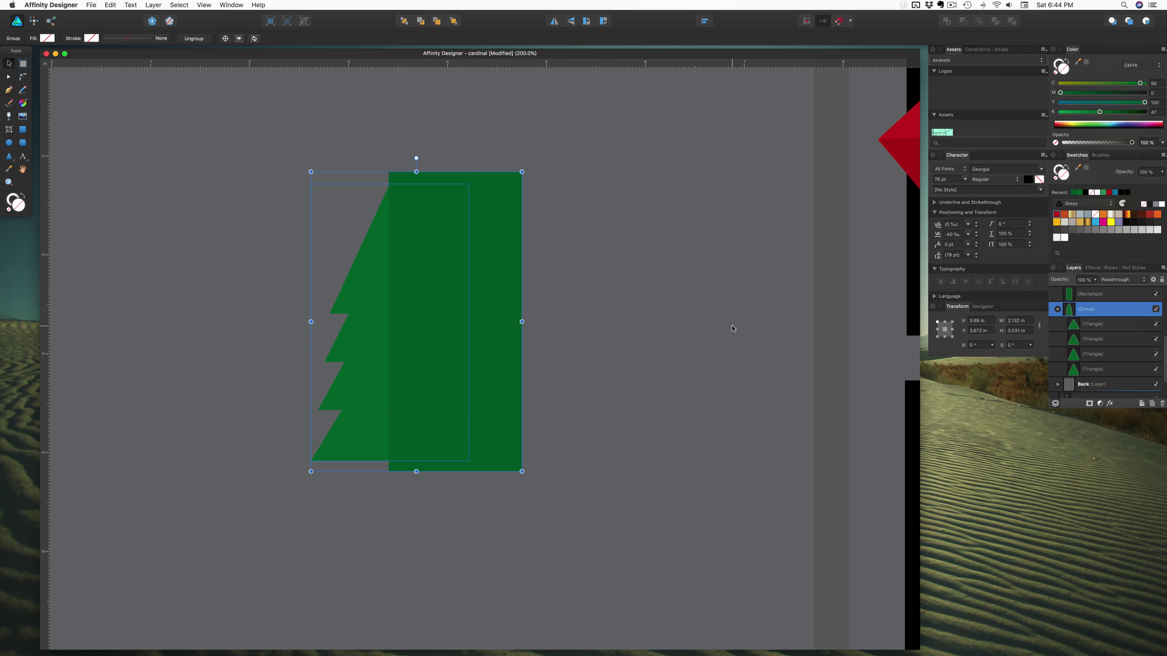
Step: Shorten the dark rectangle to about 1.52 in high, fit it over the top tier's right half, and place a duplicate right of the tree
left_click(569, 327)
left_click_drag(509, 323, 656, 323)
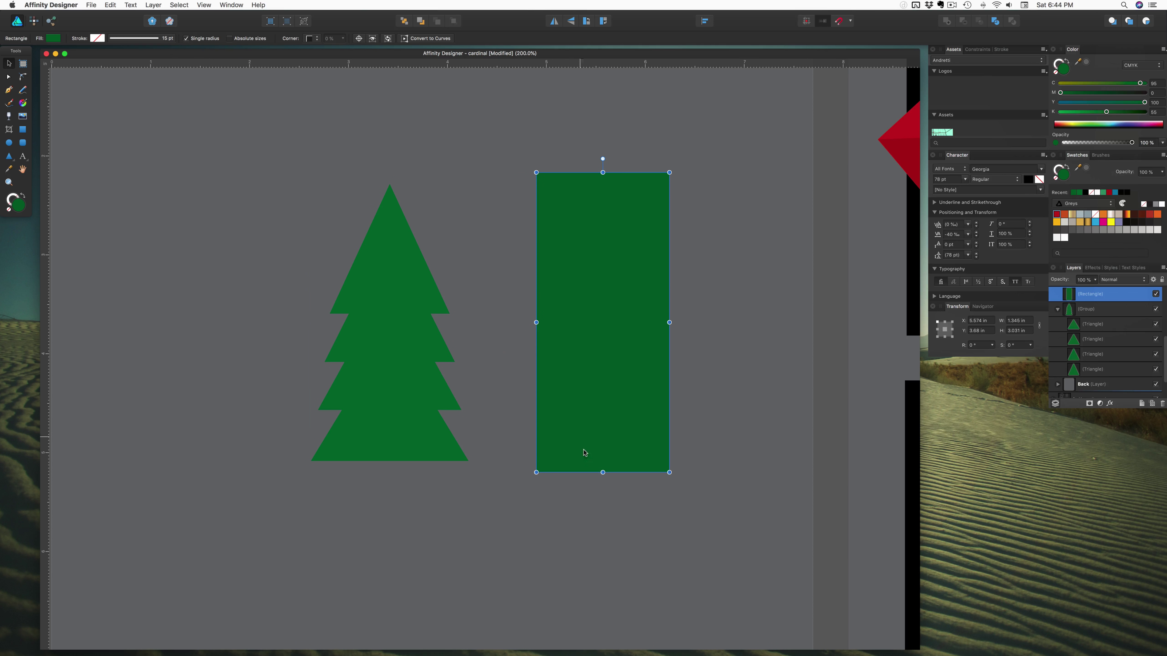
left_click_drag(602, 472, 603, 323)
left_click_drag(566, 278, 437, 278)
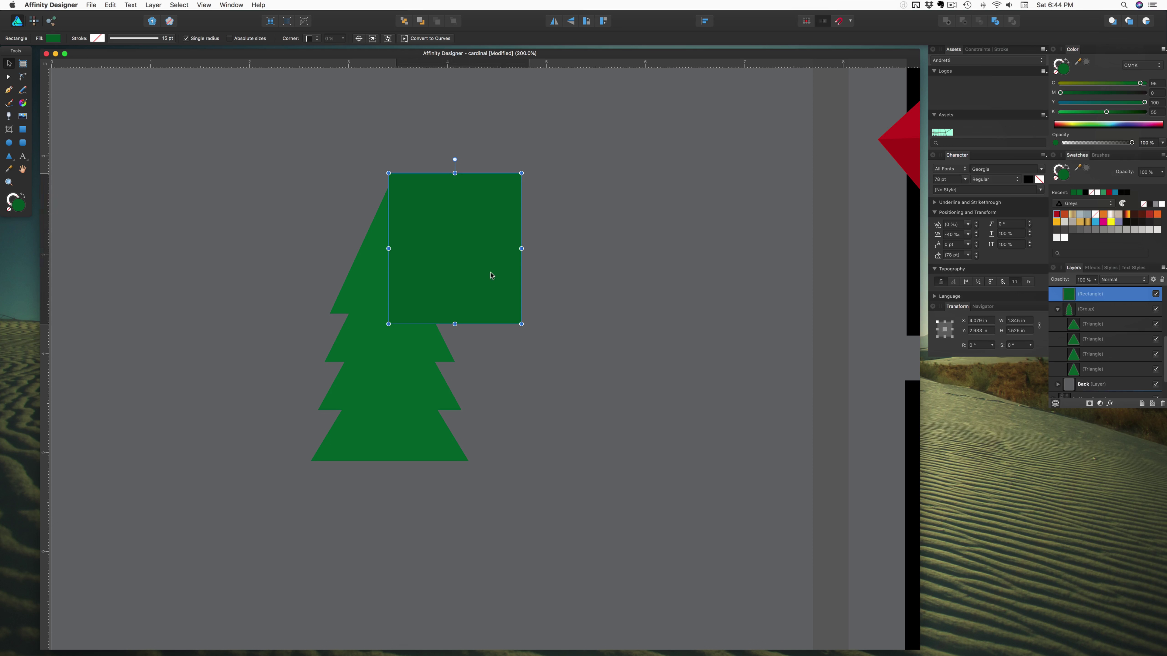
left_click_drag(468, 276, 670, 273)
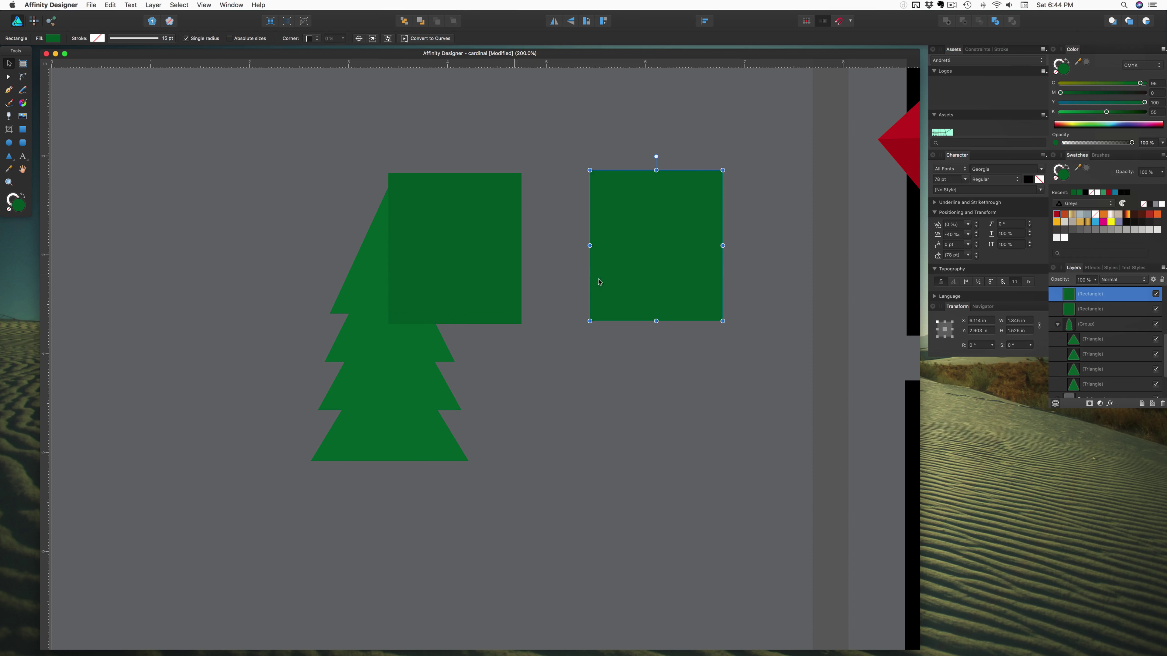
Step: Try clipping each dark green rectangle in turn inside the first triangle listed in the tree group, undoing each attempt
left_click_drag(1062, 296, 1106, 349)
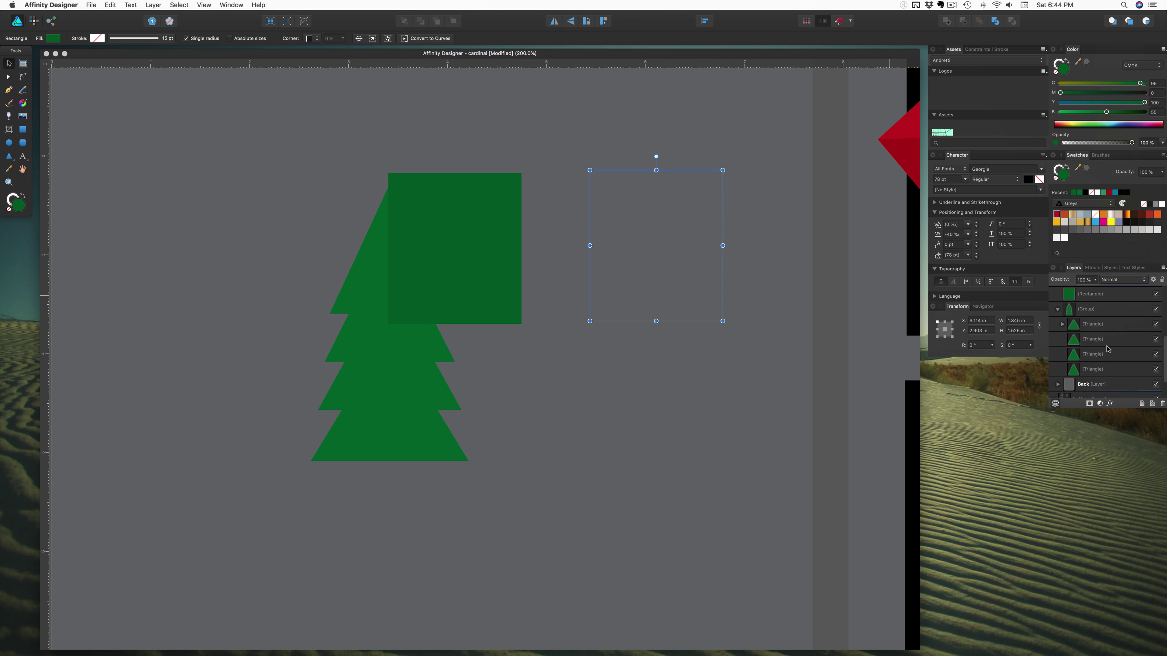
key("super+z")
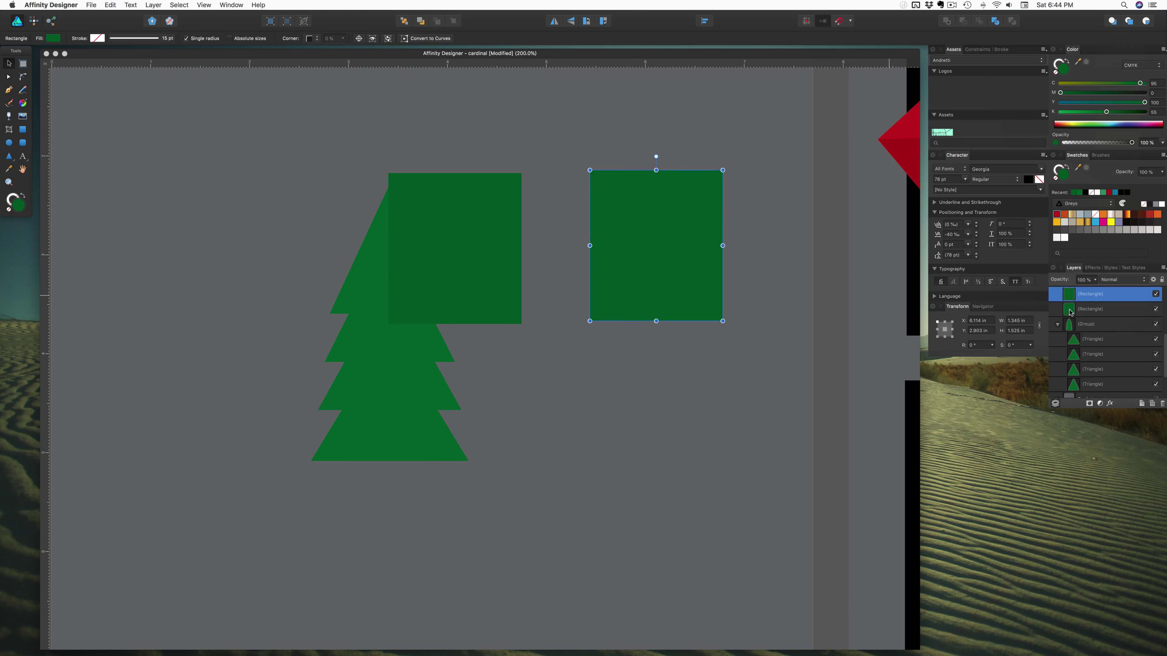
left_click(1070, 312)
left_click_drag(1071, 312, 1092, 348)
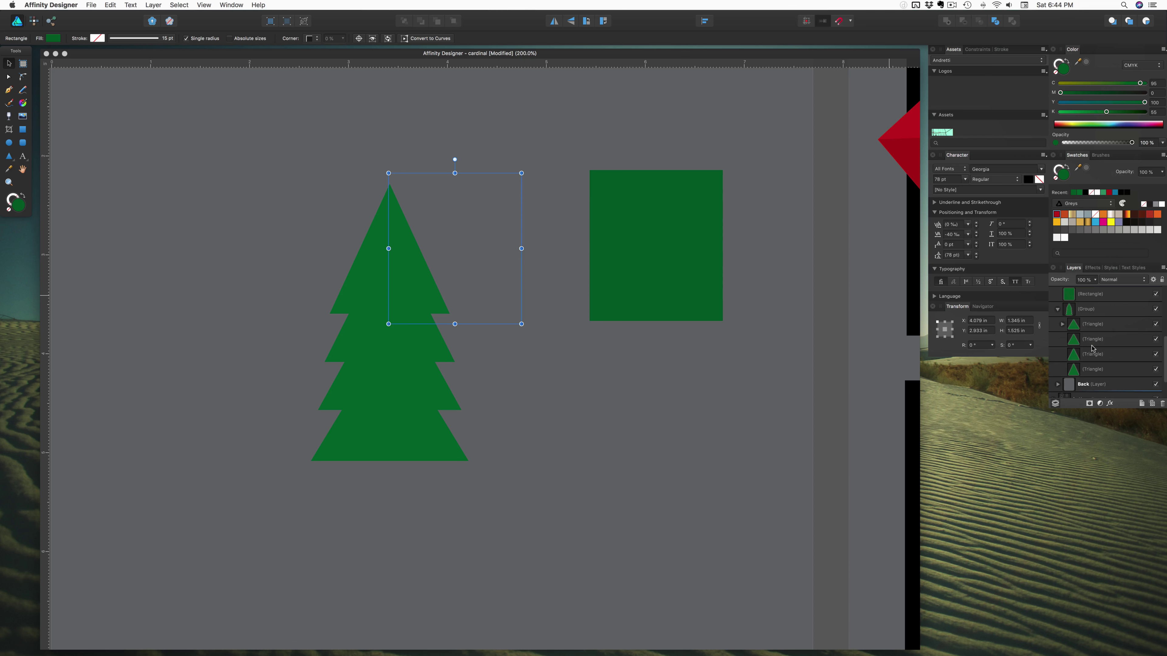
key("super+z")
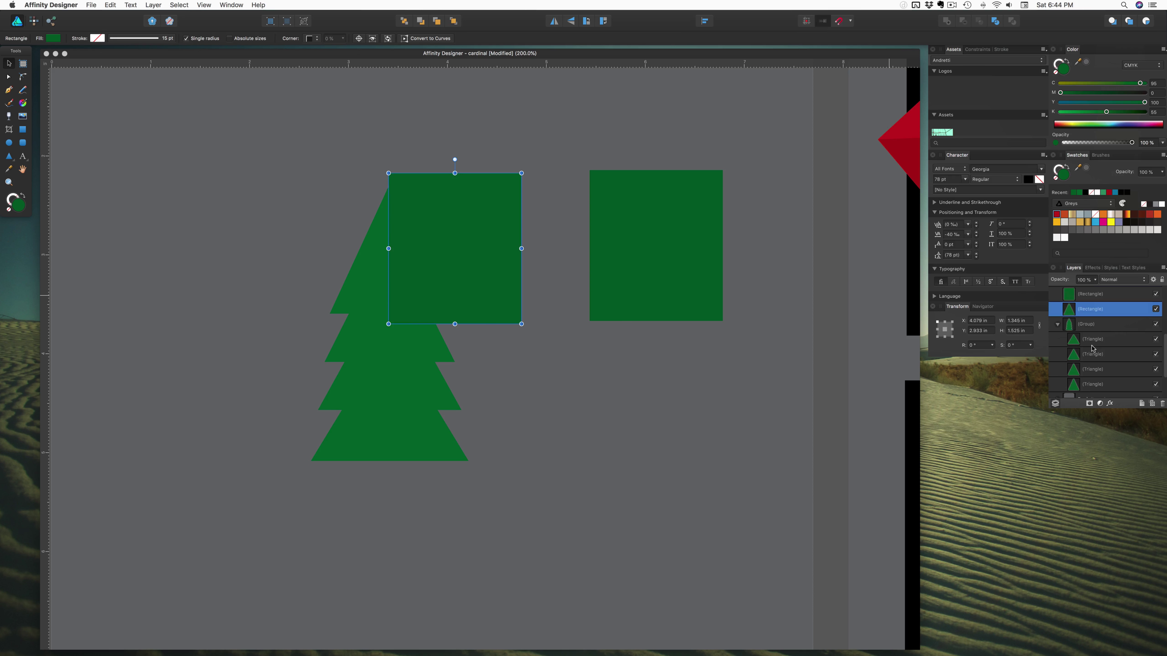
left_click(366, 282)
left_click(287, 289)
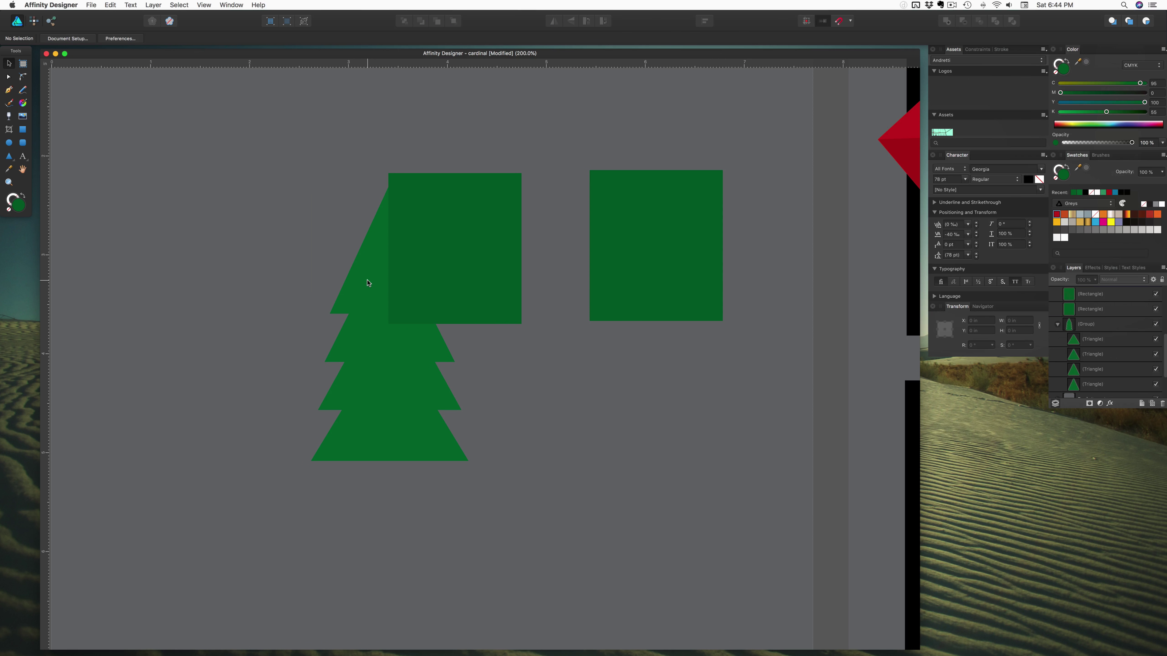
Step: Clip the dark green rectangle covering the tree inside the top tier's triangle, the last triangle listed in the tree group
left_click(1112, 345)
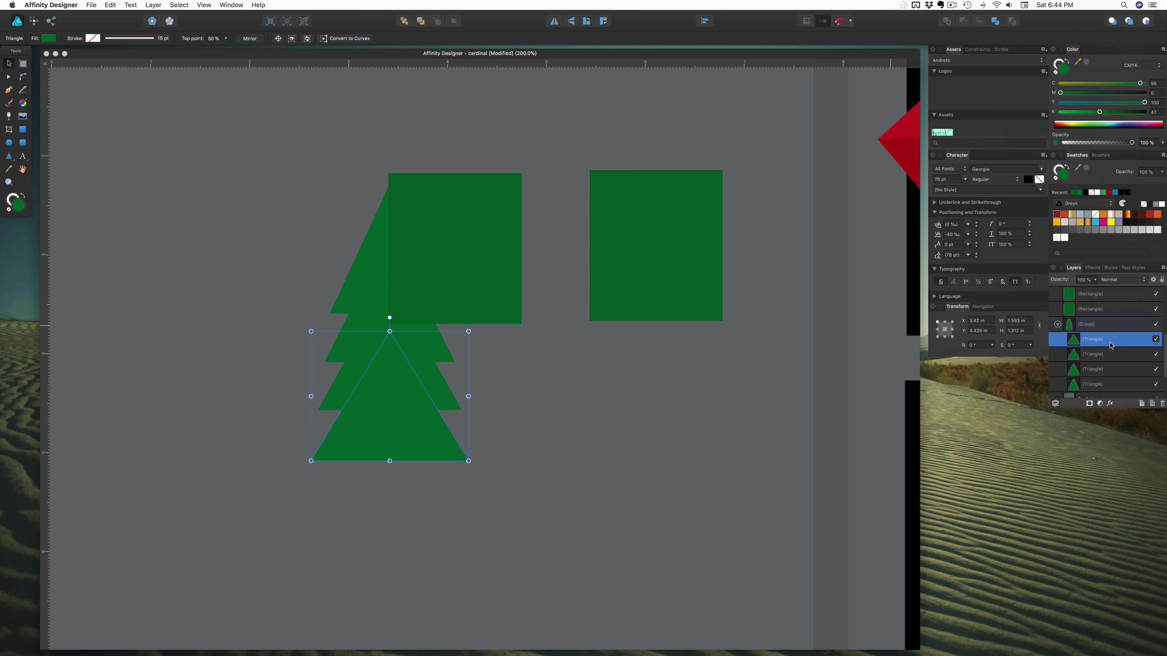
left_click(1112, 384)
left_click_drag(1069, 312, 1088, 391)
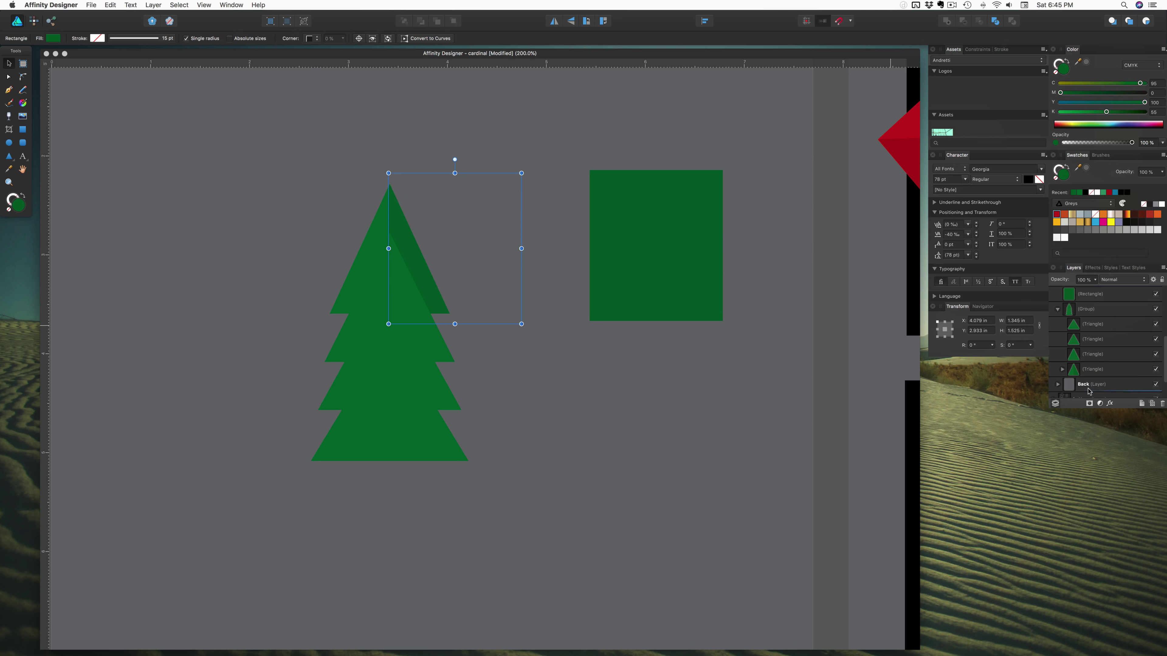
left_click(314, 300)
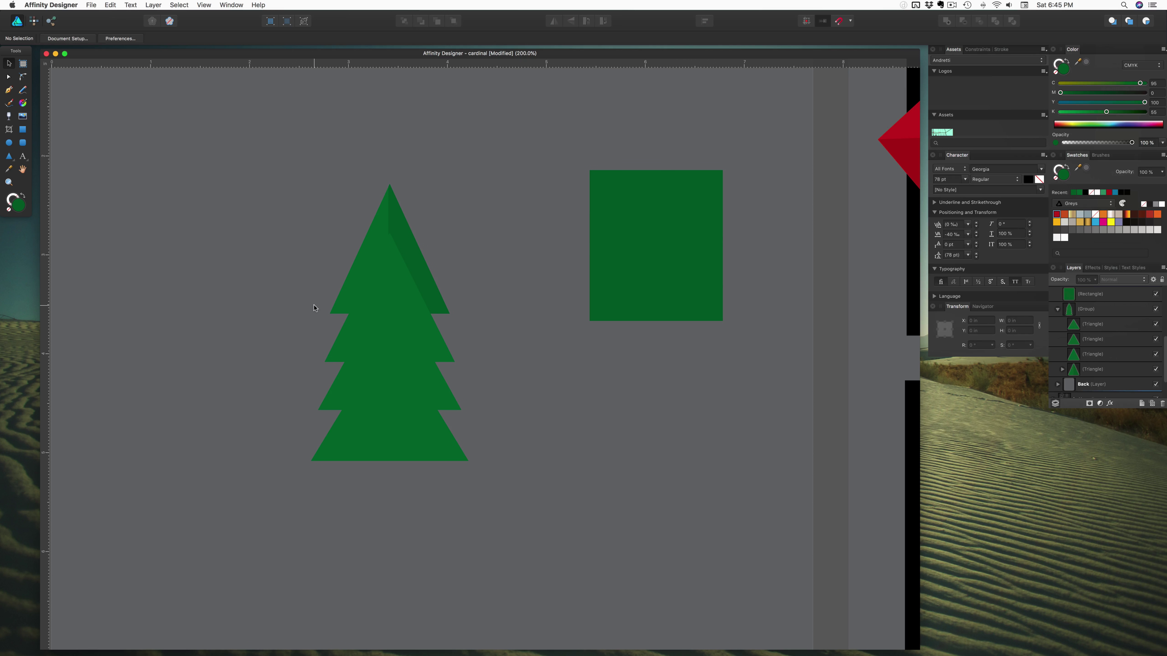
Step: Reposition the dark rectangle clipped in the top tier so its left edge lines up with the tree's peak and centre line
scroll(389, 222, "up", 5)
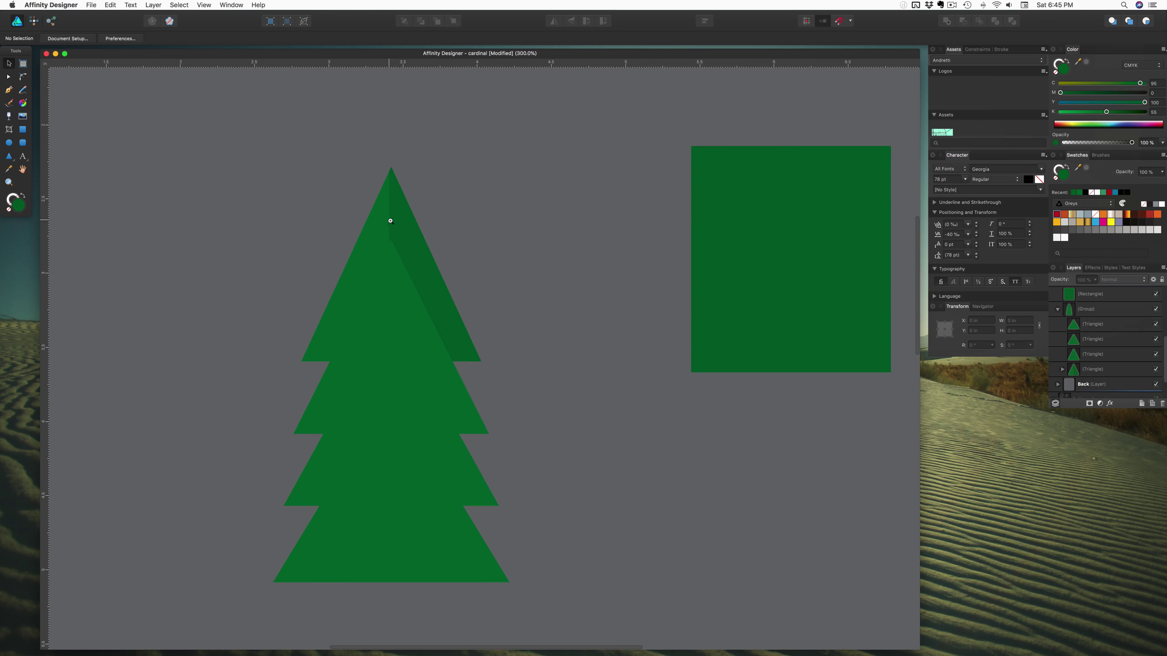
key("a")
left_click(396, 233)
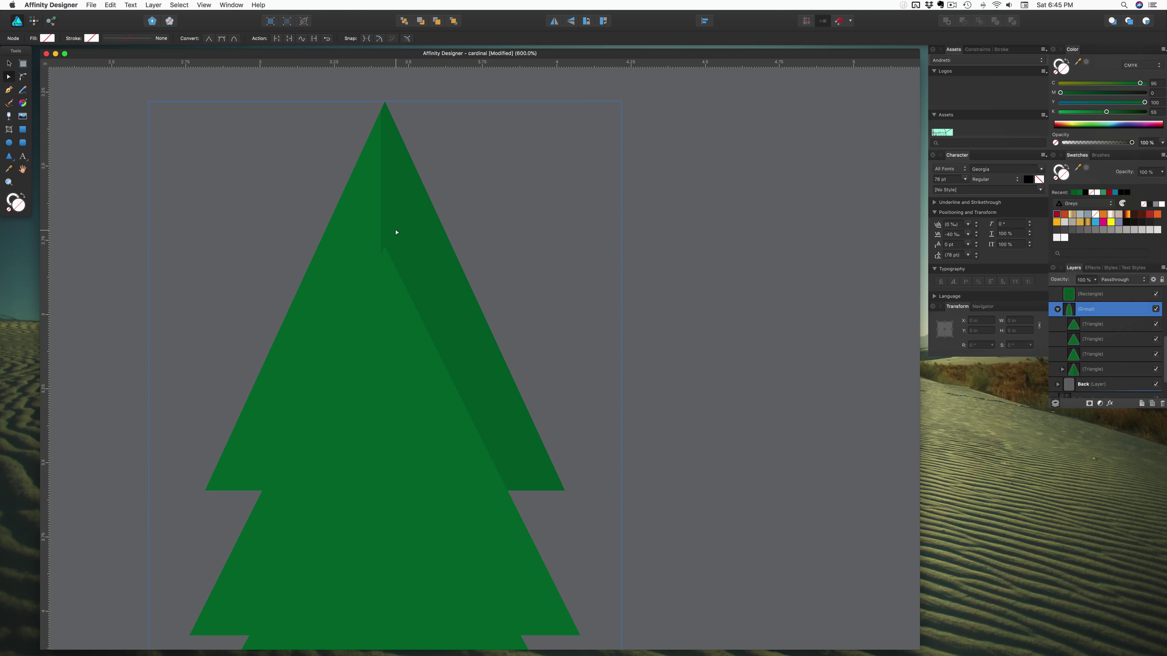
left_click(396, 232)
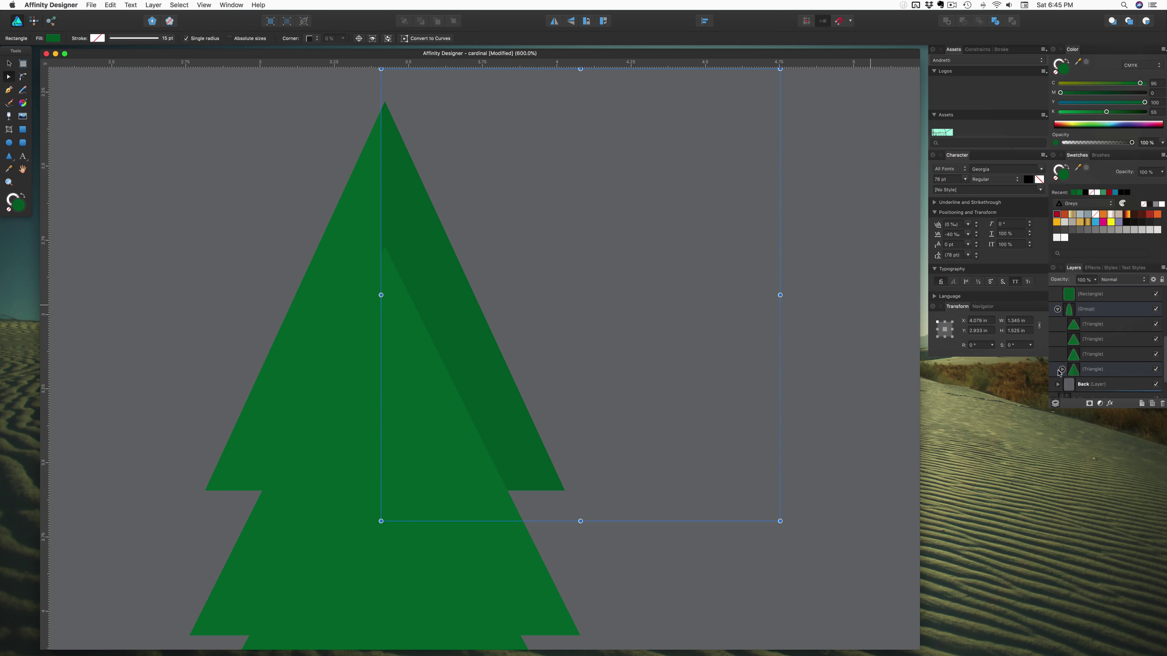
left_click(1060, 370)
double_click(1098, 384)
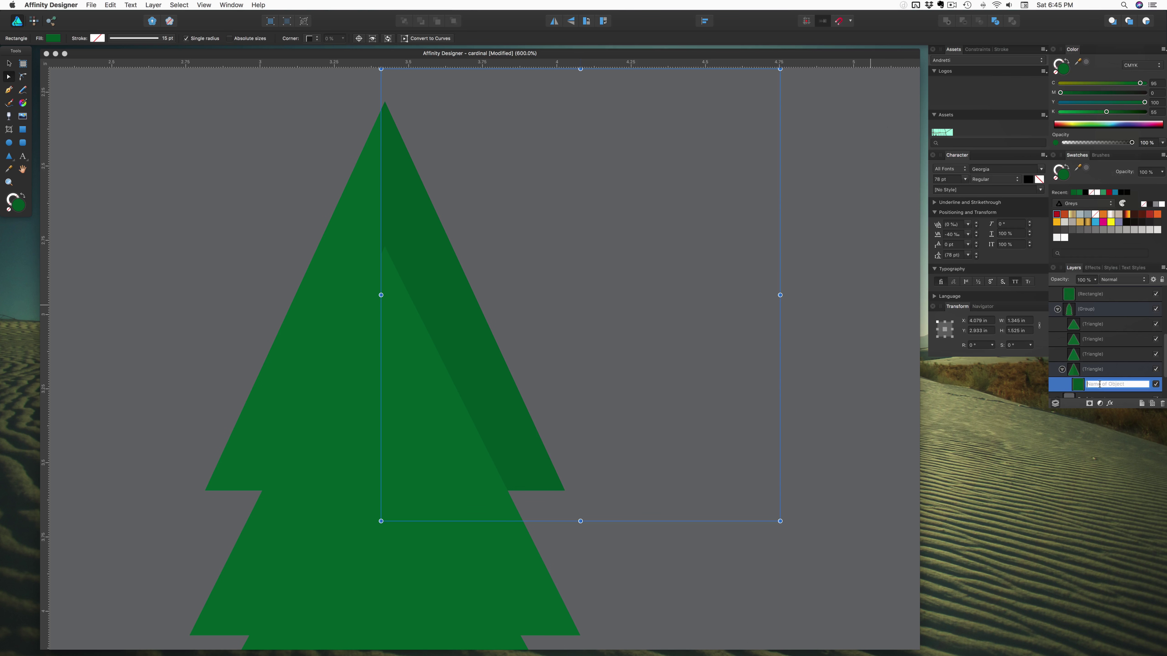
left_click_drag(723, 352, 726, 348)
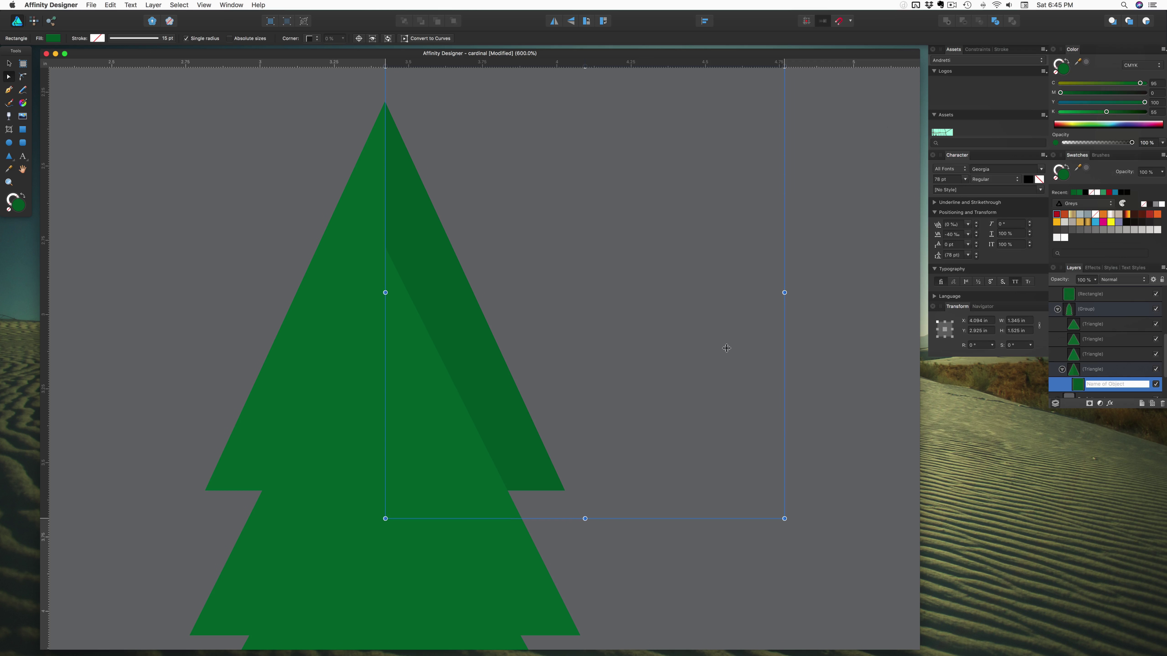
left_click(824, 350)
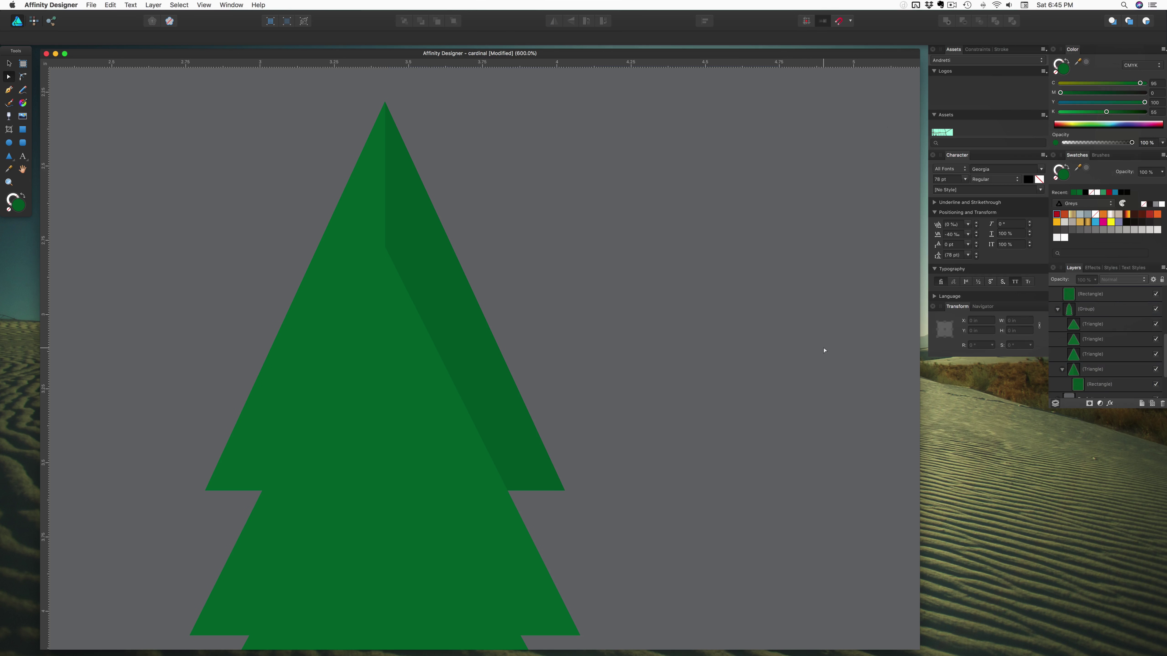
Step: Place a duplicate of the spare dark green rectangle over the right half of the tree's lower tiers
scroll(798, 357, "down", 3)
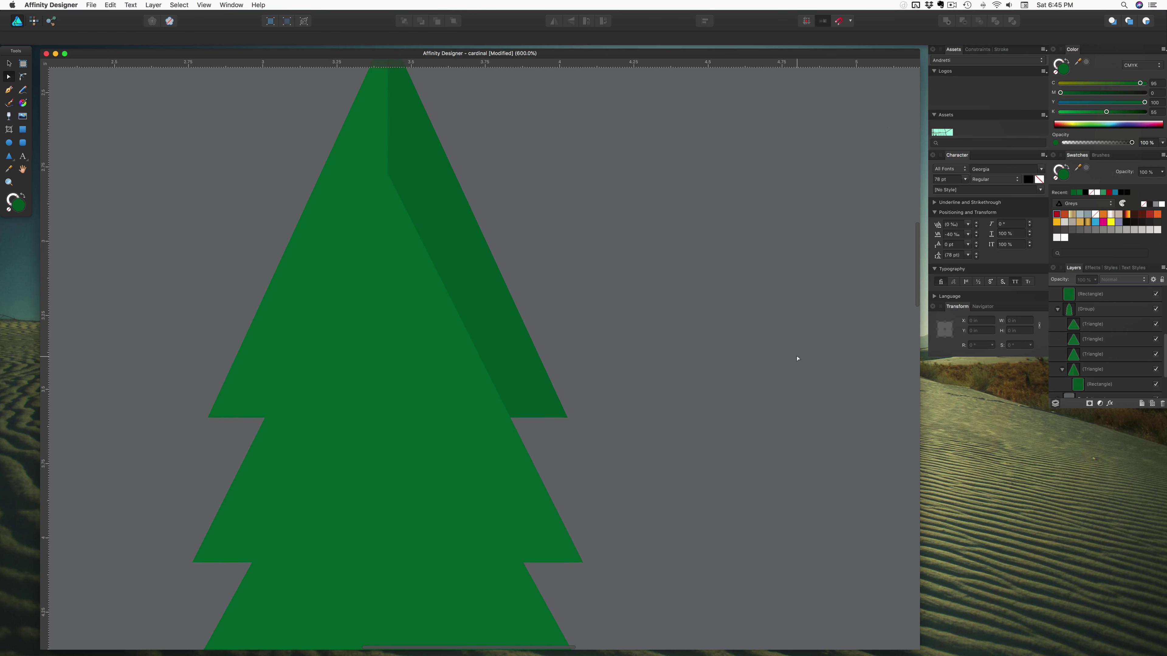
left_click(380, 396)
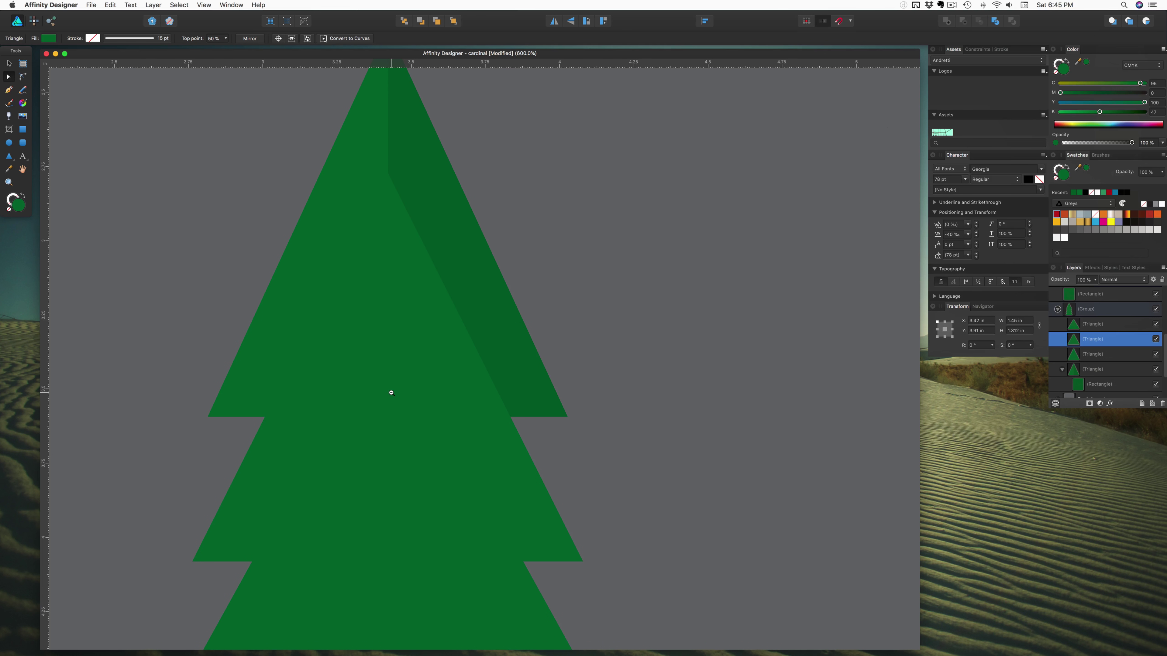
left_click(391, 393, "alt")
left_click(379, 383, "alt")
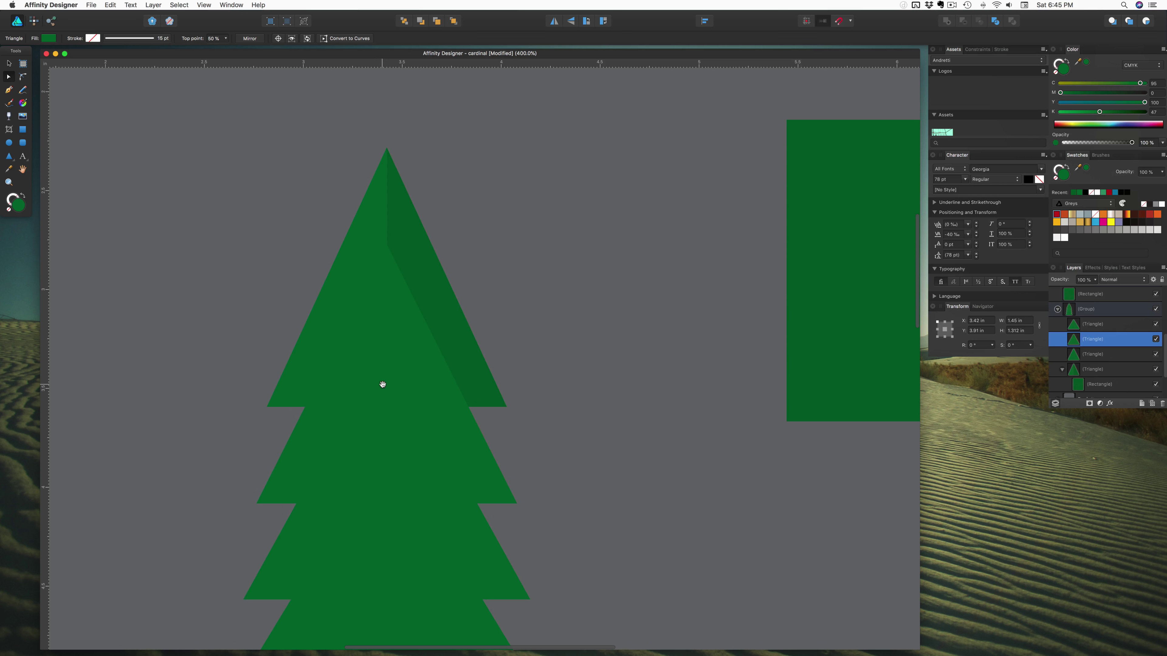
left_click(385, 386, "alt")
scroll(432, 360, "down", 2)
scroll(433, 359, "left", 2)
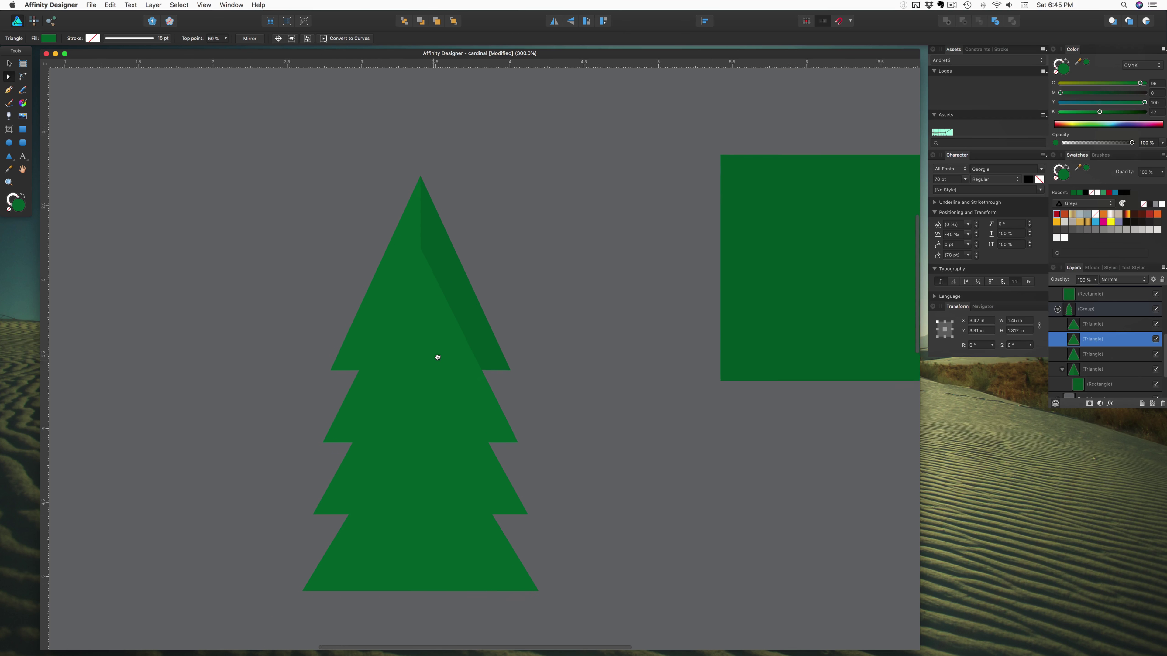
left_click(335, 253)
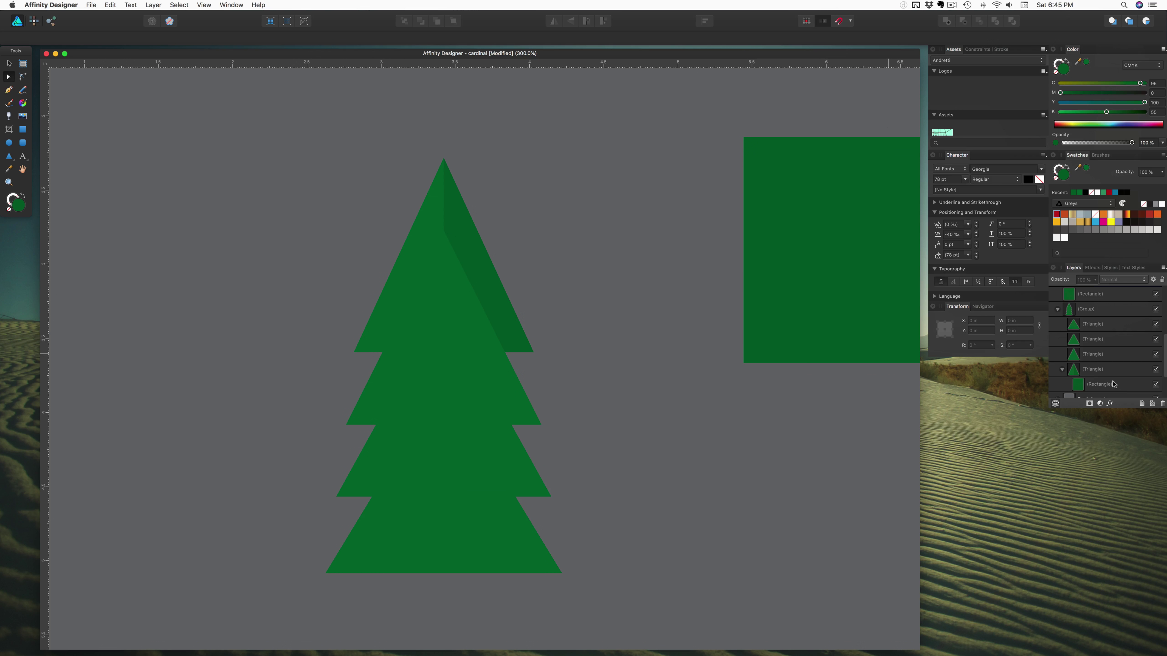
left_click(1123, 387)
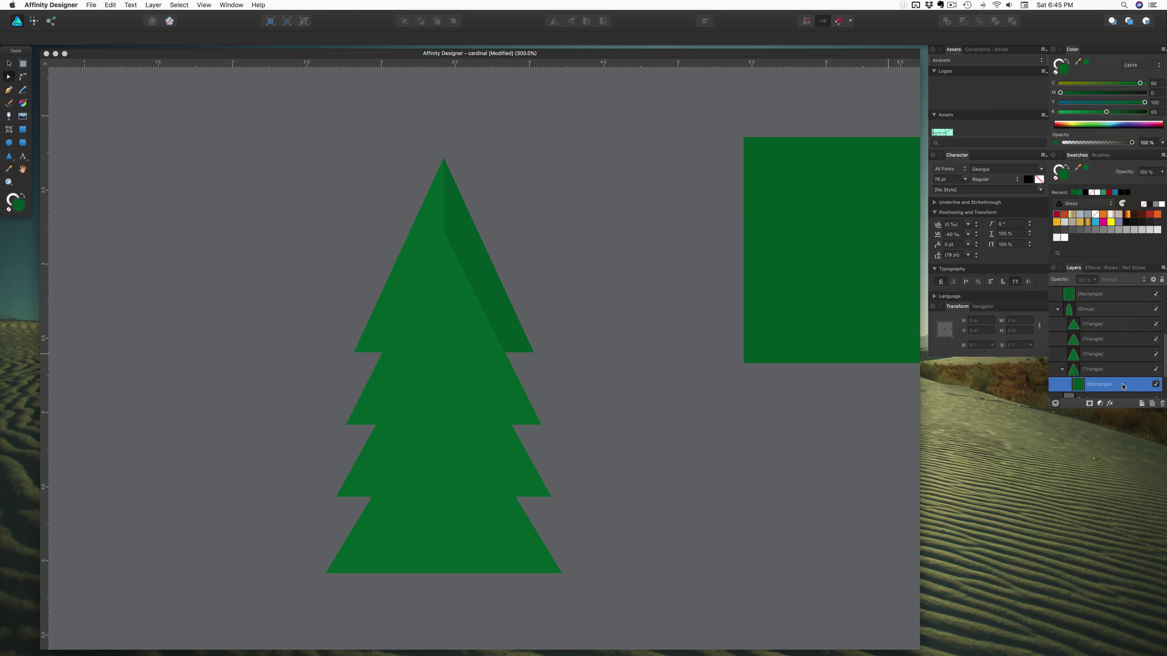
left_click(1083, 294)
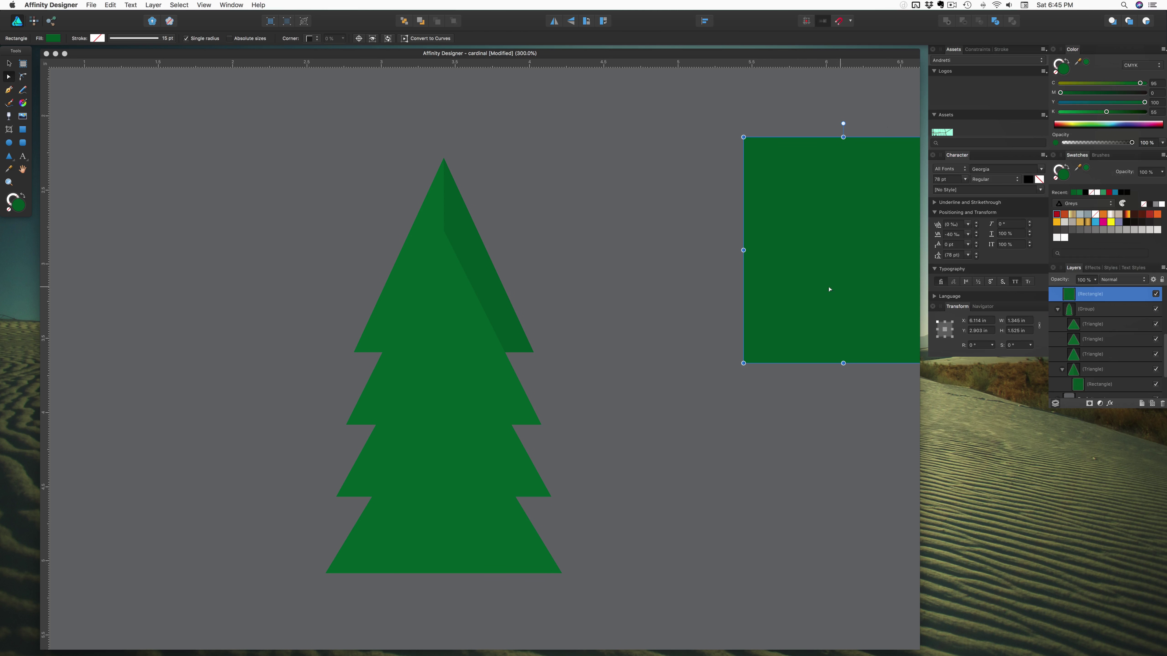
left_click_drag(800, 300, 485, 470)
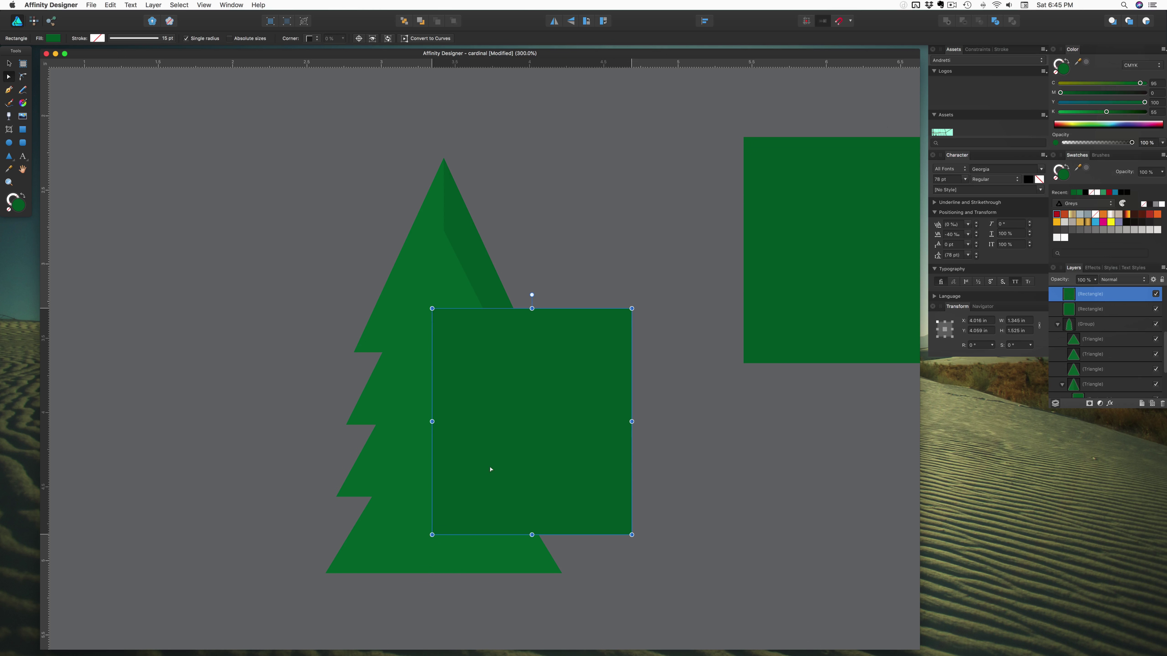
Step: Clip the duplicated dark rectangle inside the triangle of the third tier from the top
left_click(394, 458)
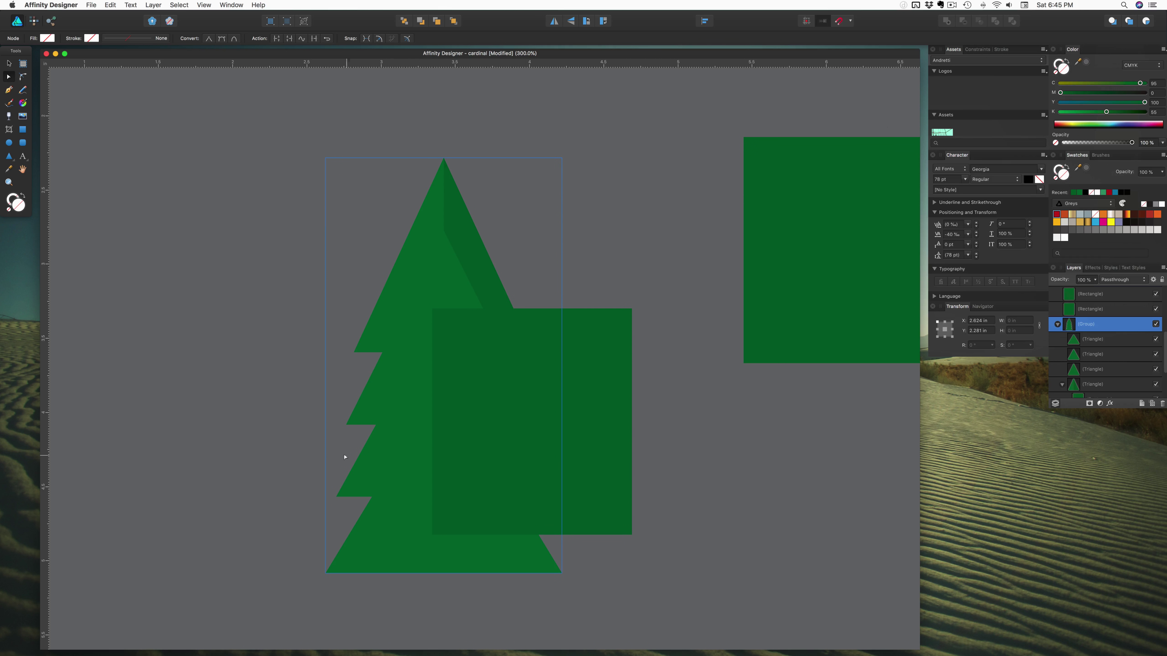
left_click(354, 452)
left_click(365, 456)
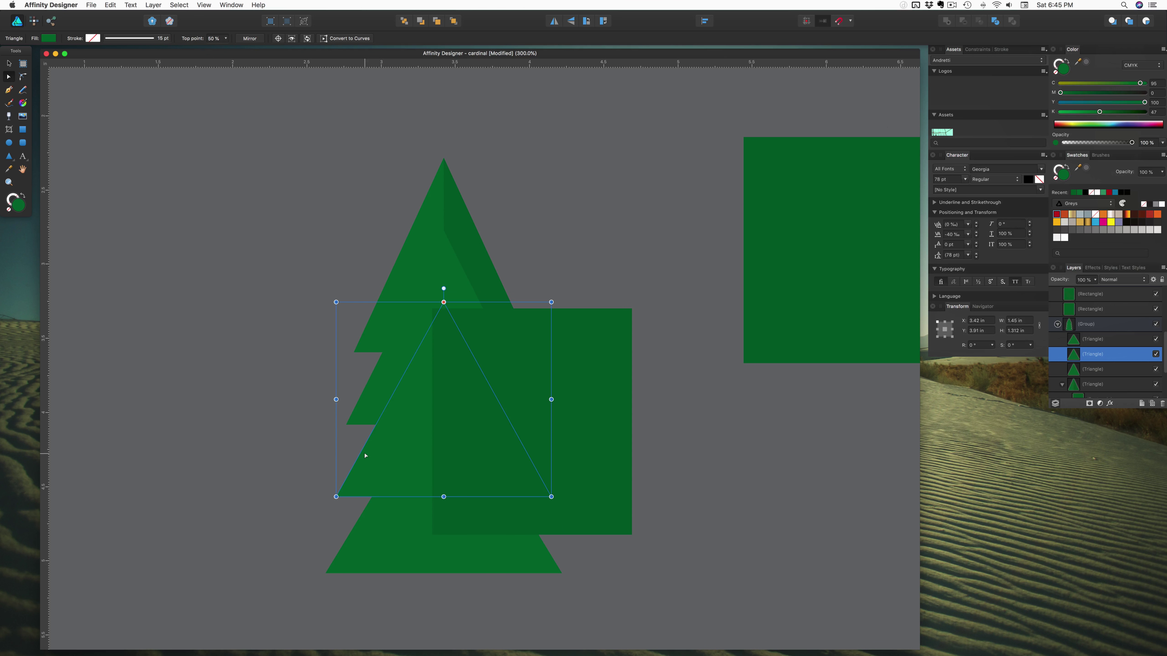
left_click(1073, 311)
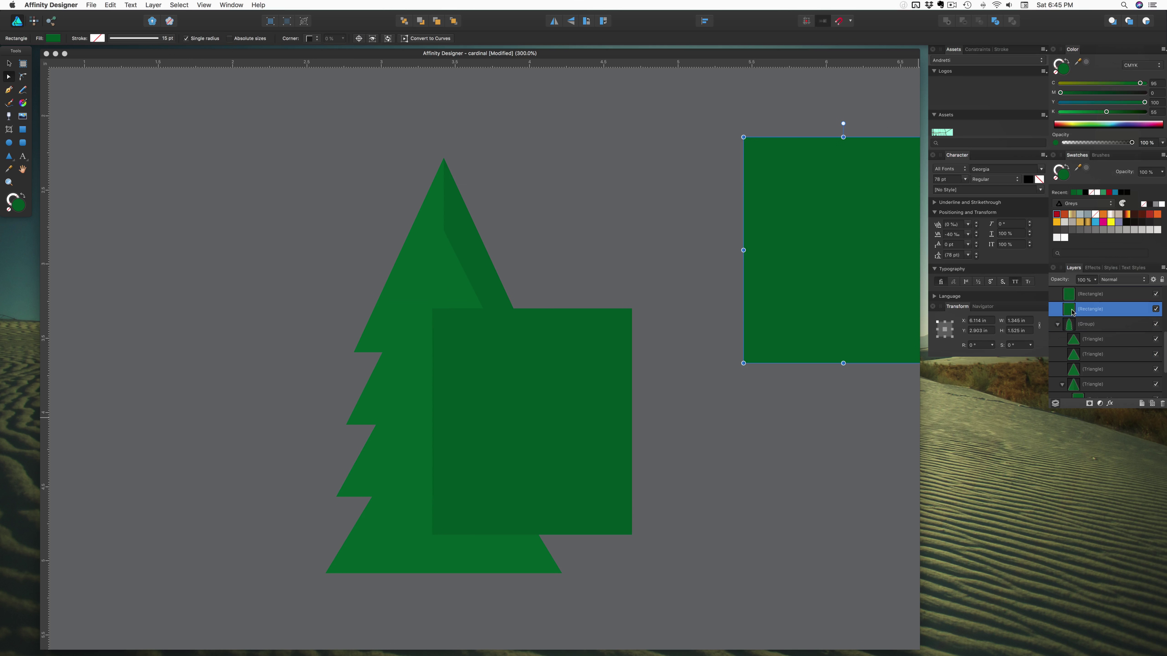
left_click(1070, 294)
left_click_drag(1071, 294, 1085, 364)
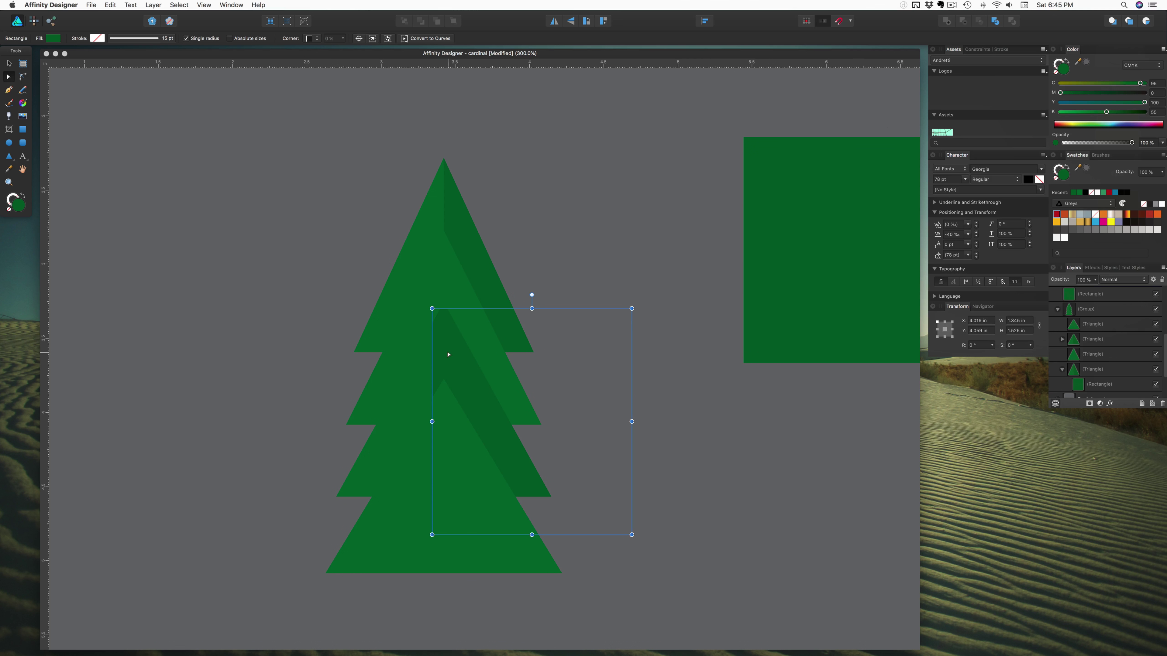
Step: Align the left edge of the dark rectangle clipped in the third tier with the tree's vertical centre line
left_click_drag(514, 442, 525, 419)
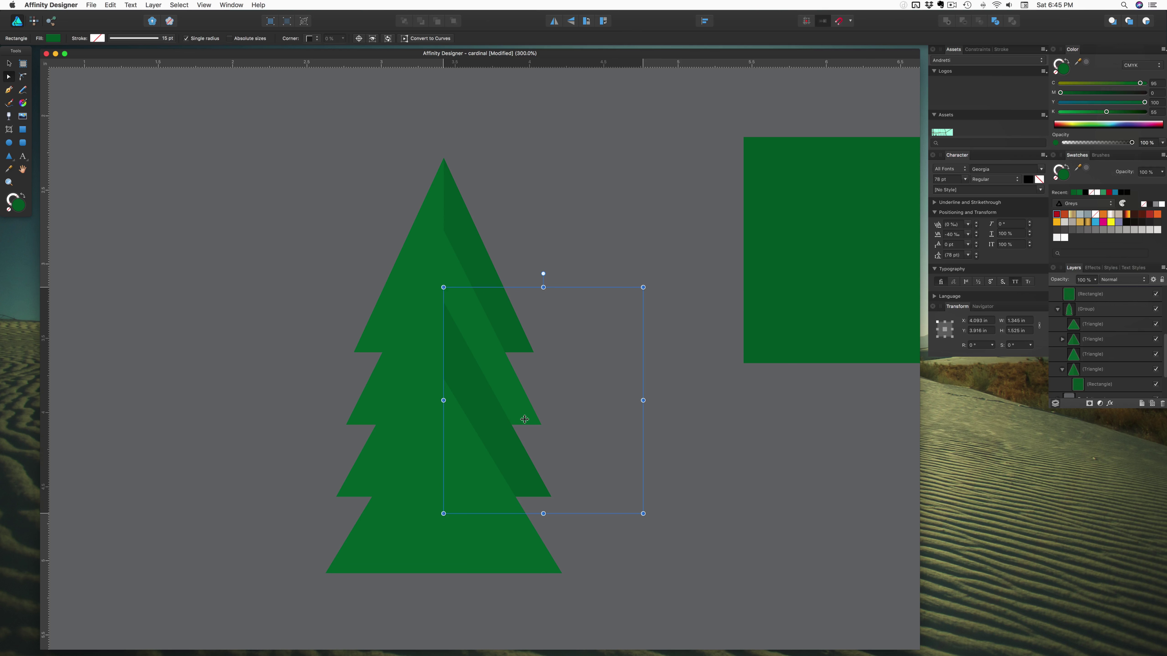
left_click(273, 349)
left_click_drag(440, 350, 448, 349)
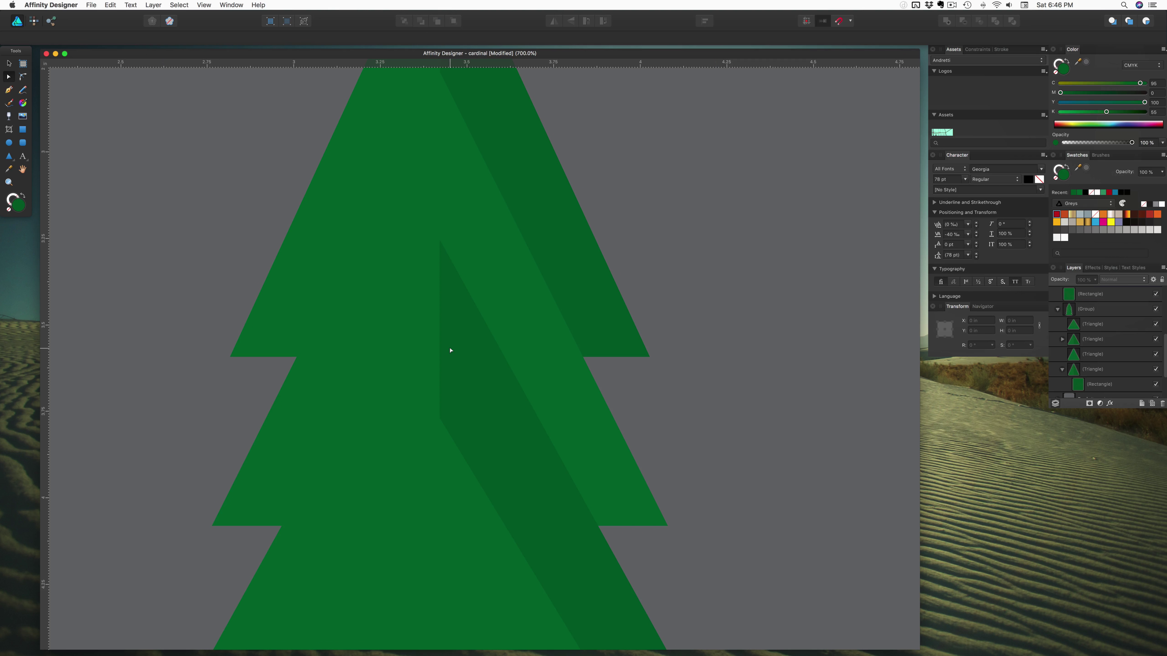
left_click(450, 350)
left_click(1062, 339)
left_click(1088, 355)
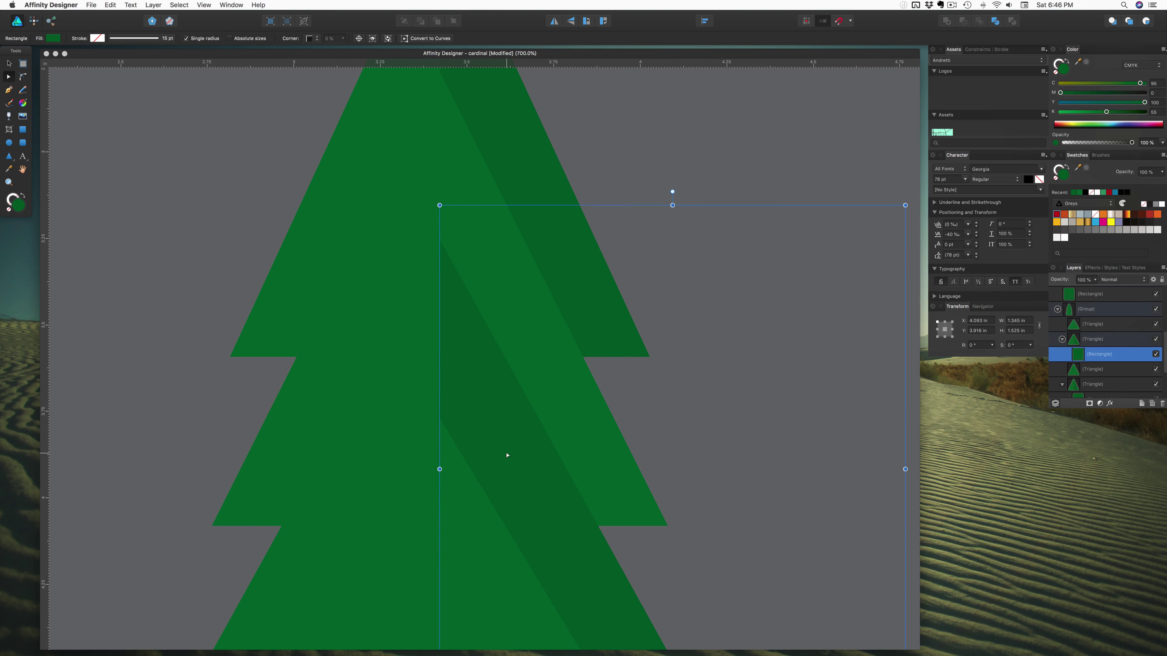
left_click_drag(504, 455, 507, 451)
left_click(182, 376)
left_click(385, 376)
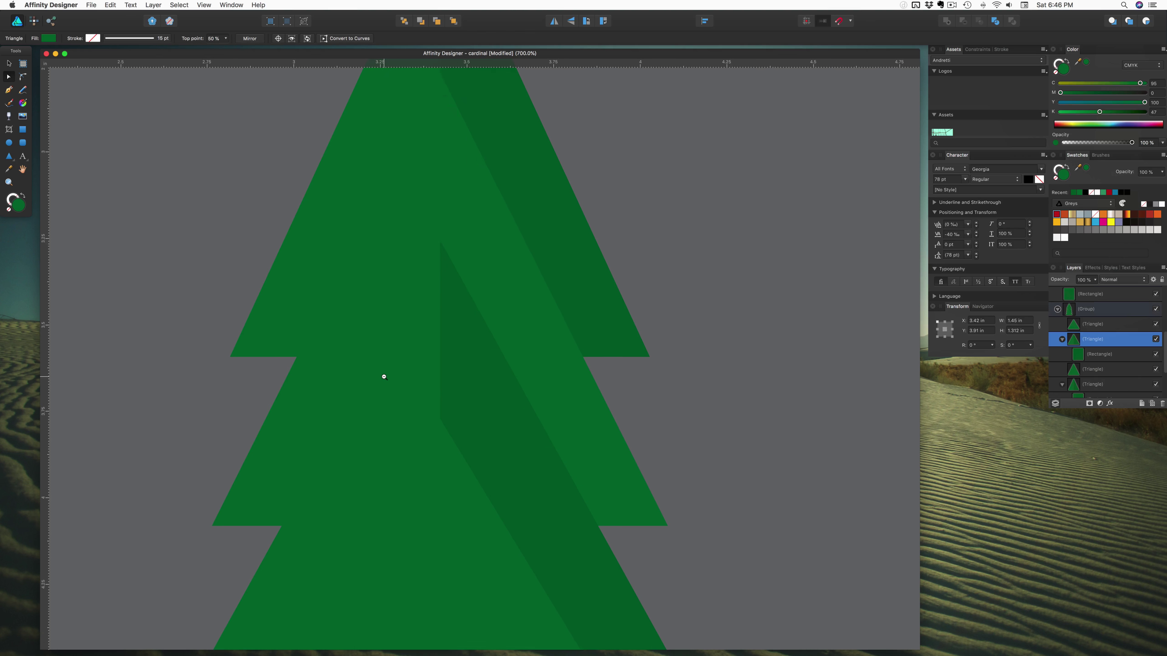
Step: Try moving the top tier with its shading straight up by about 0.32 in
scroll(384, 377, "down", 5)
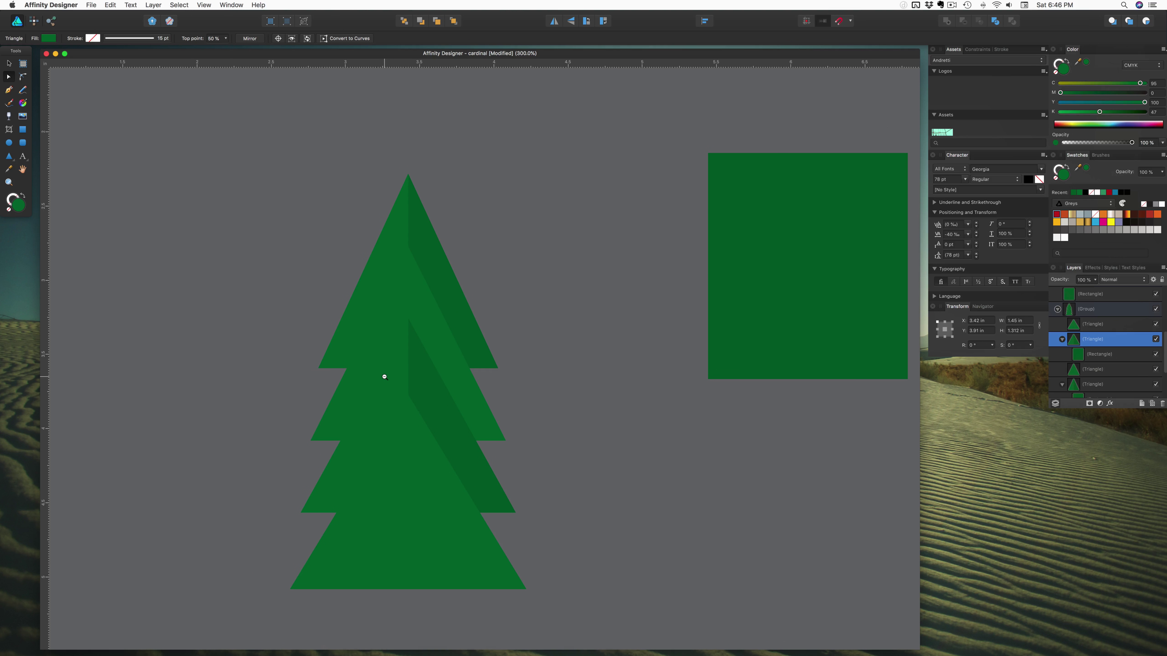
scroll(384, 377, "down", 3)
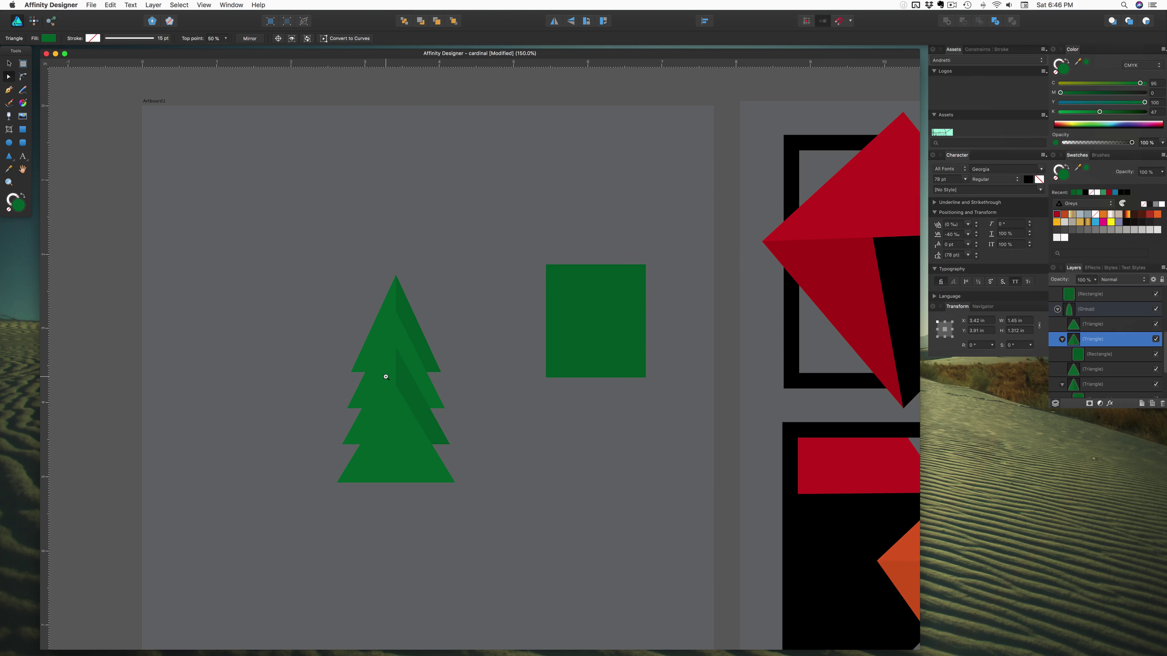
scroll(386, 377, "up", 1)
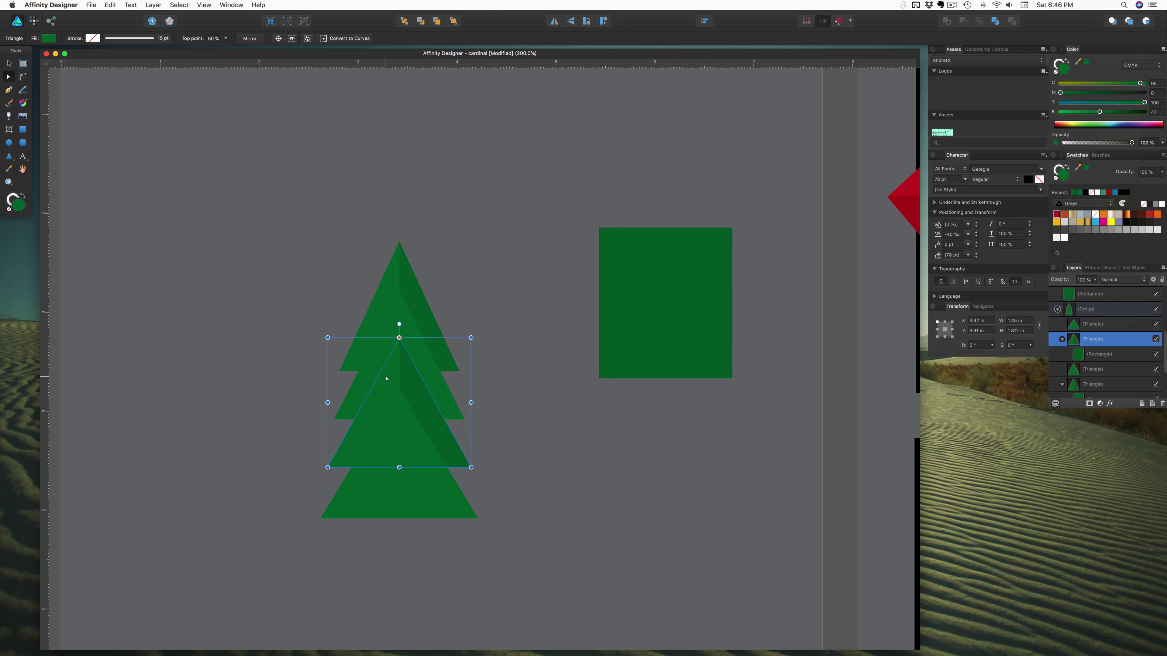
left_click(261, 359)
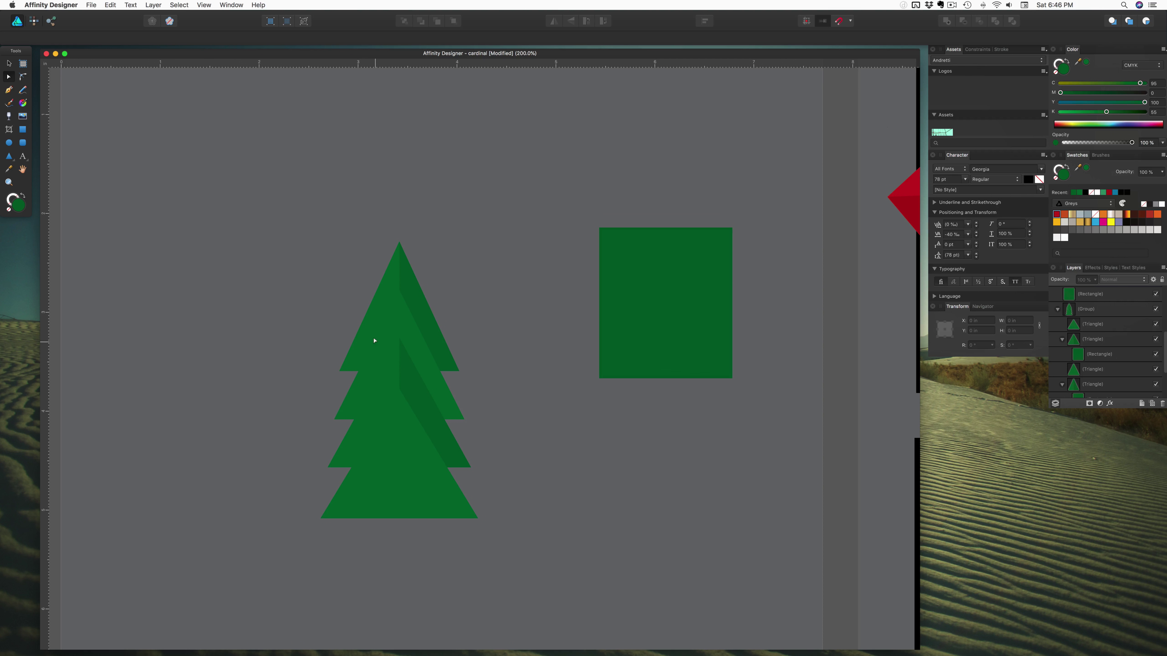
key("v")
left_click(376, 325)
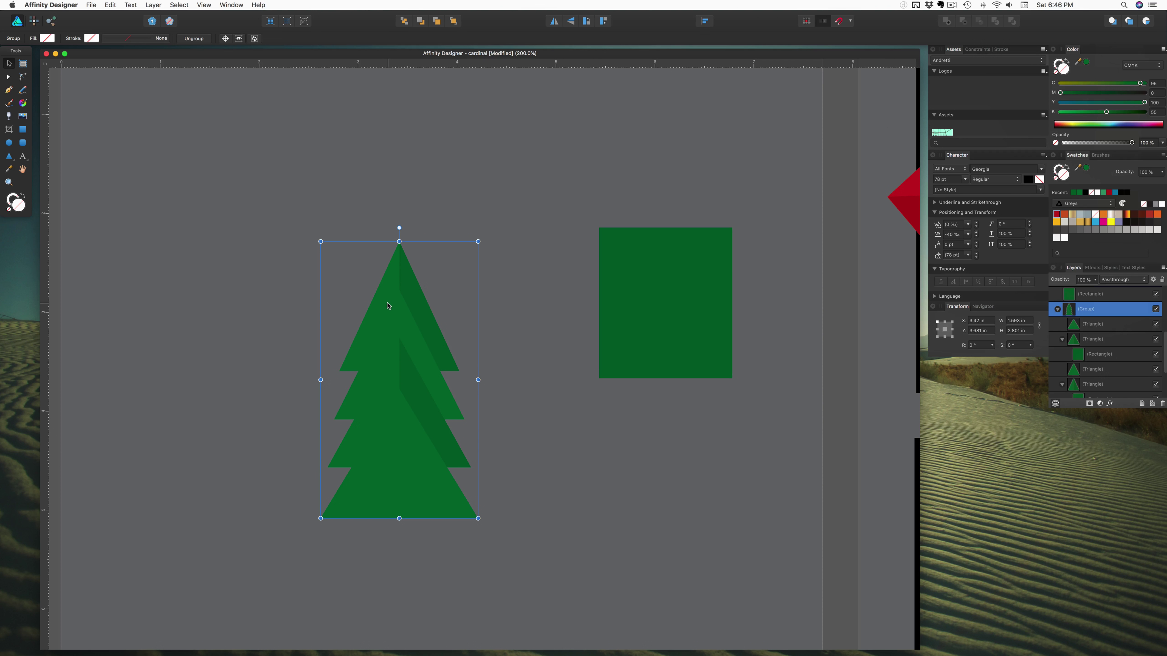
double_click(386, 302)
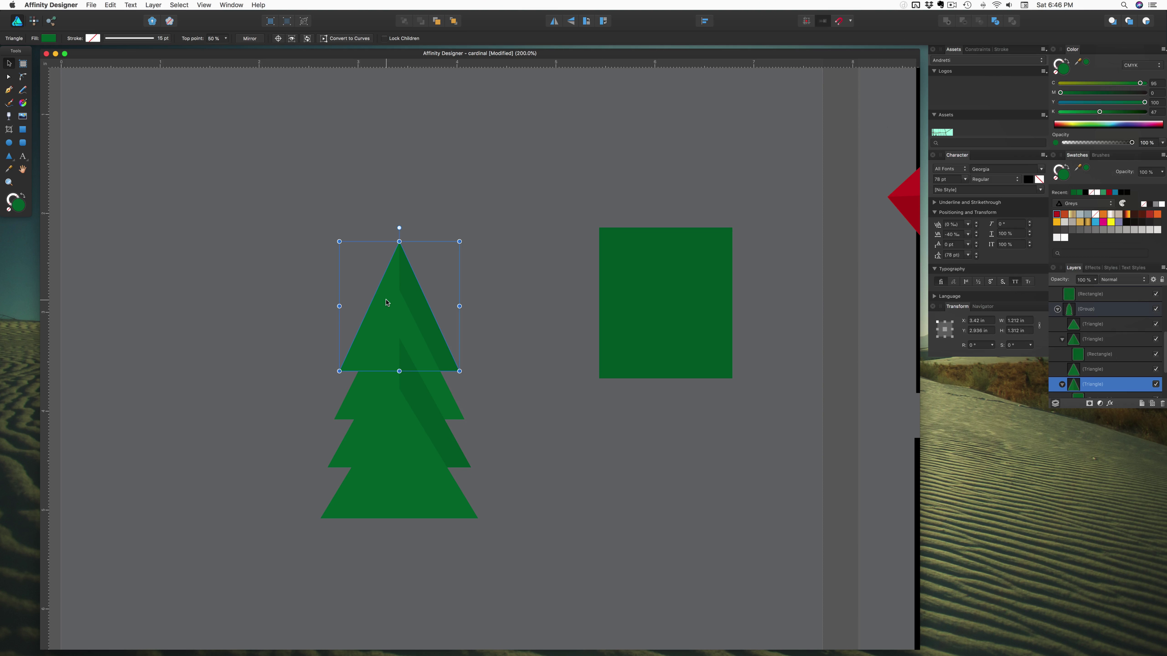
left_click_drag(386, 302, 392, 271)
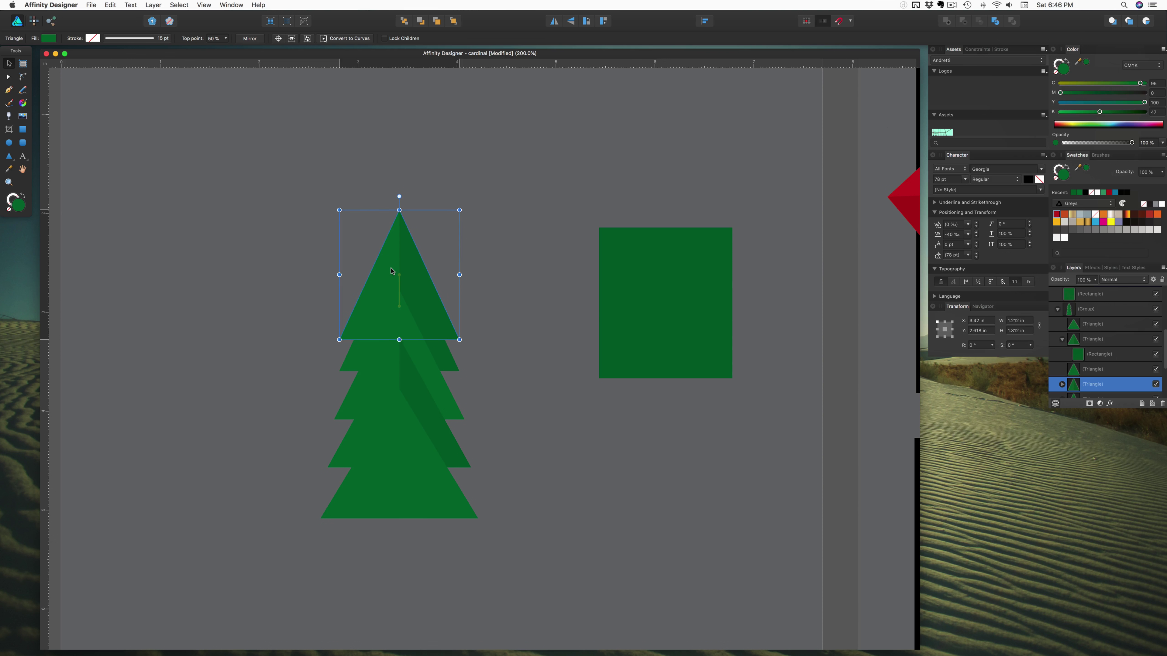
left_click(284, 290)
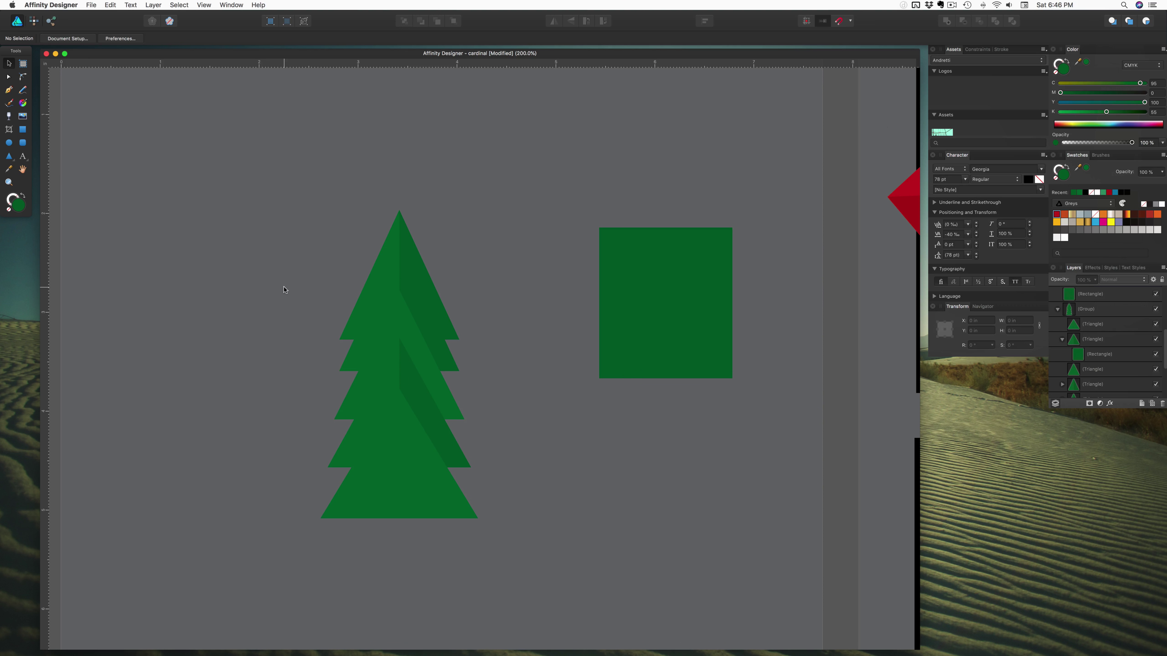
Step: Undo the top tier's upward move and clear the selection
key("super+z")
key("super+z")
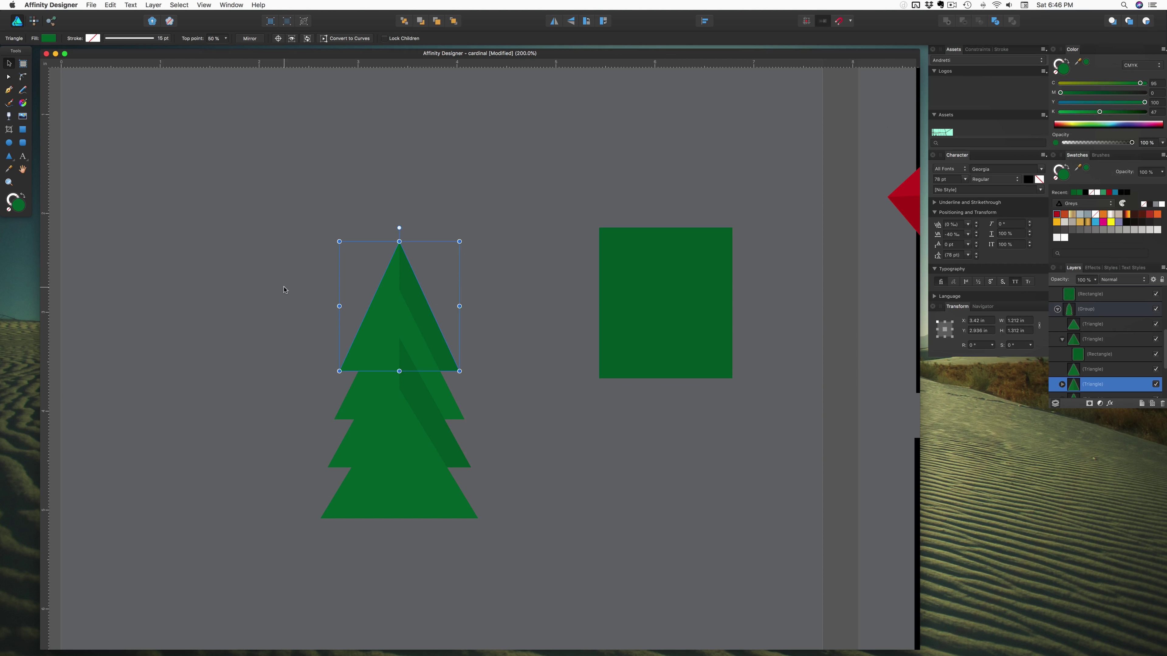
left_click(284, 290)
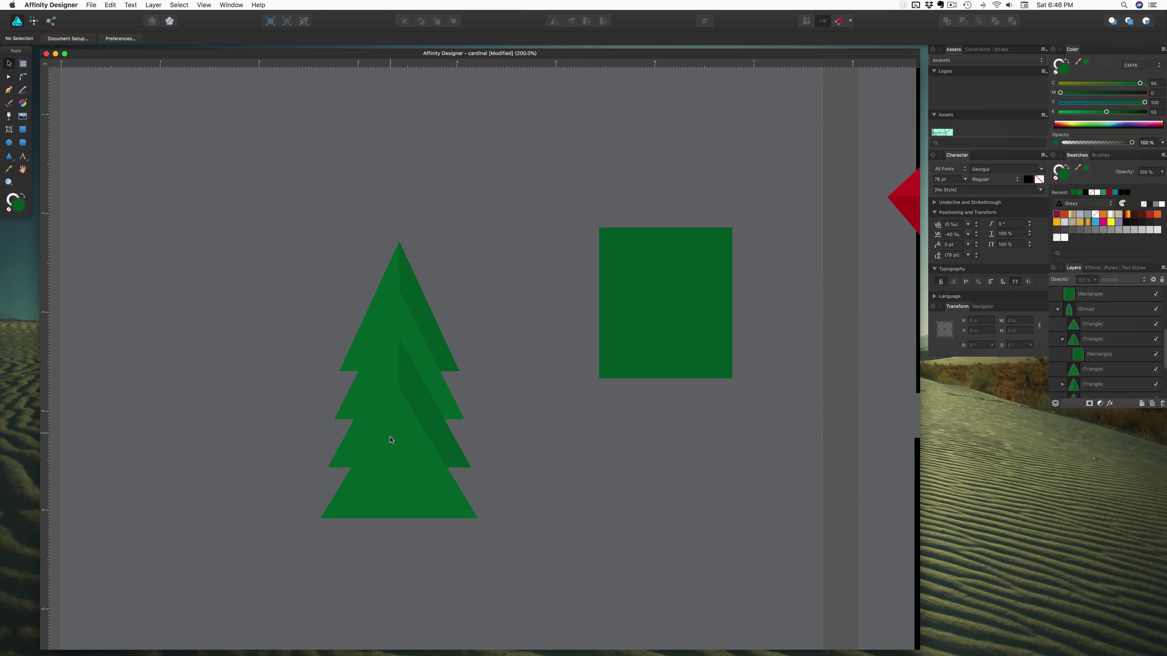
Step: Try moving the shaded third tier straight down by about 0.85 in and bringing it in front of the bottom tier
double_click(413, 390)
left_click_drag(413, 391, 417, 472)
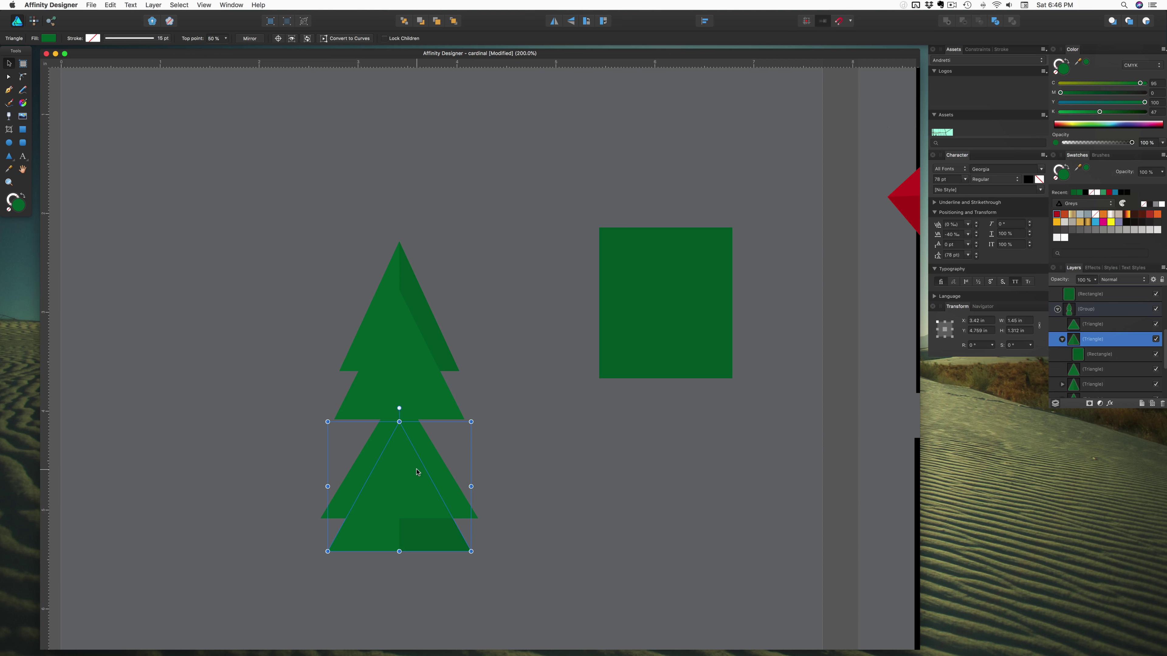
key("super+bracketright")
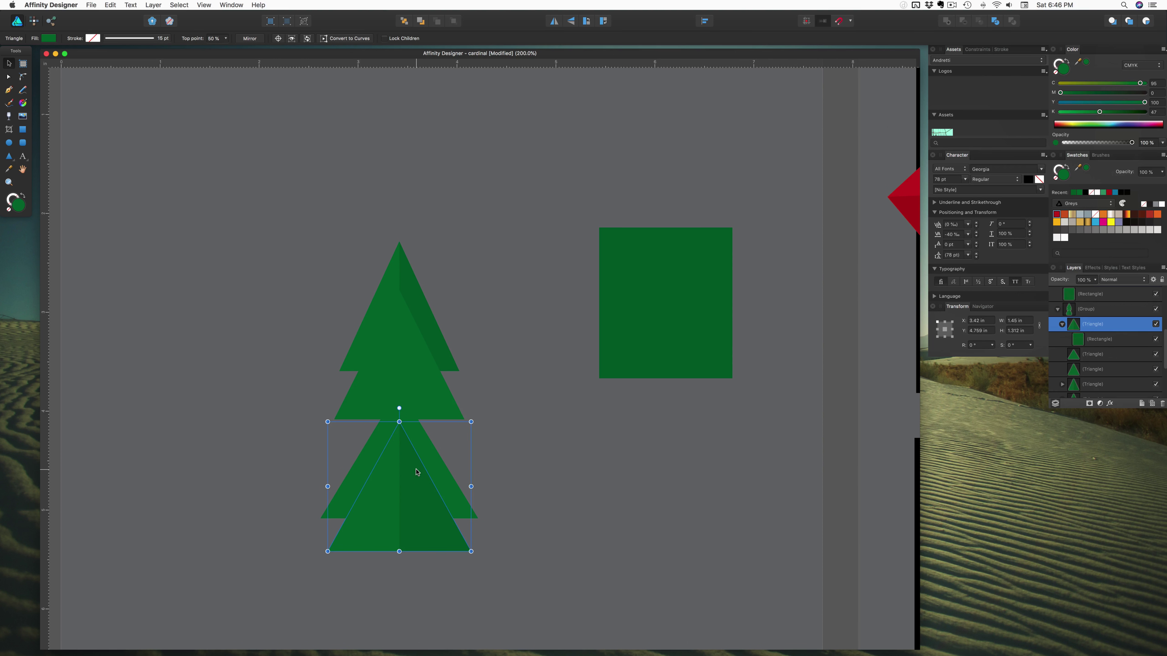
Step: Undo the third tier's stacking change and downward move, and clear the selection
key("super+z")
key("super+z")
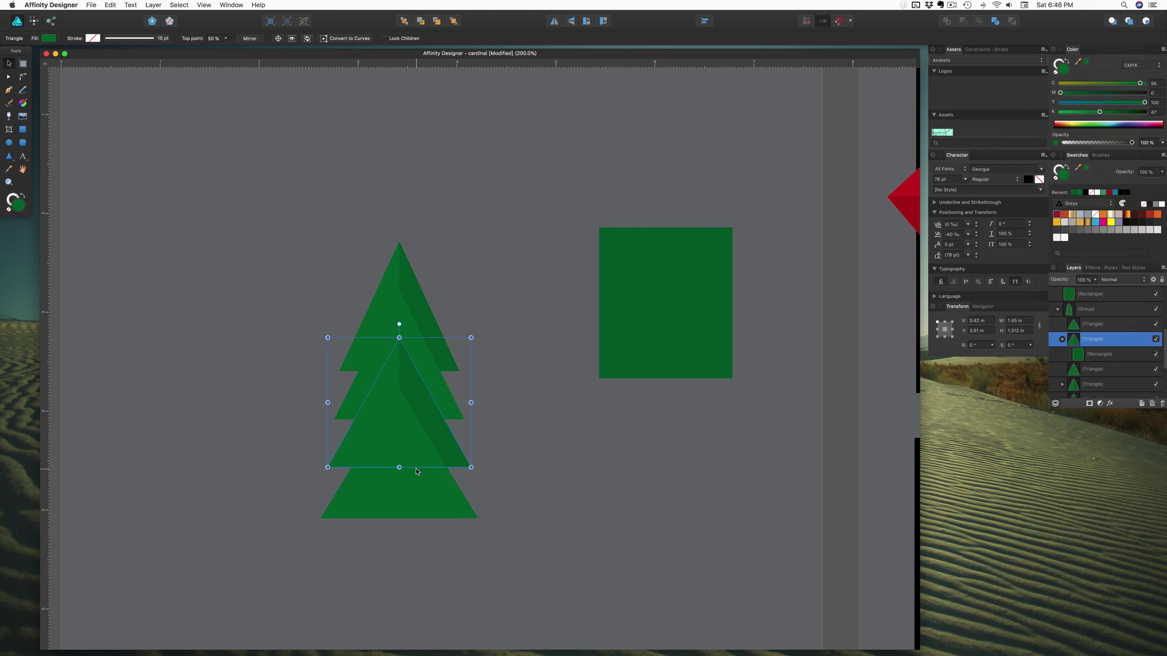
left_click(229, 425)
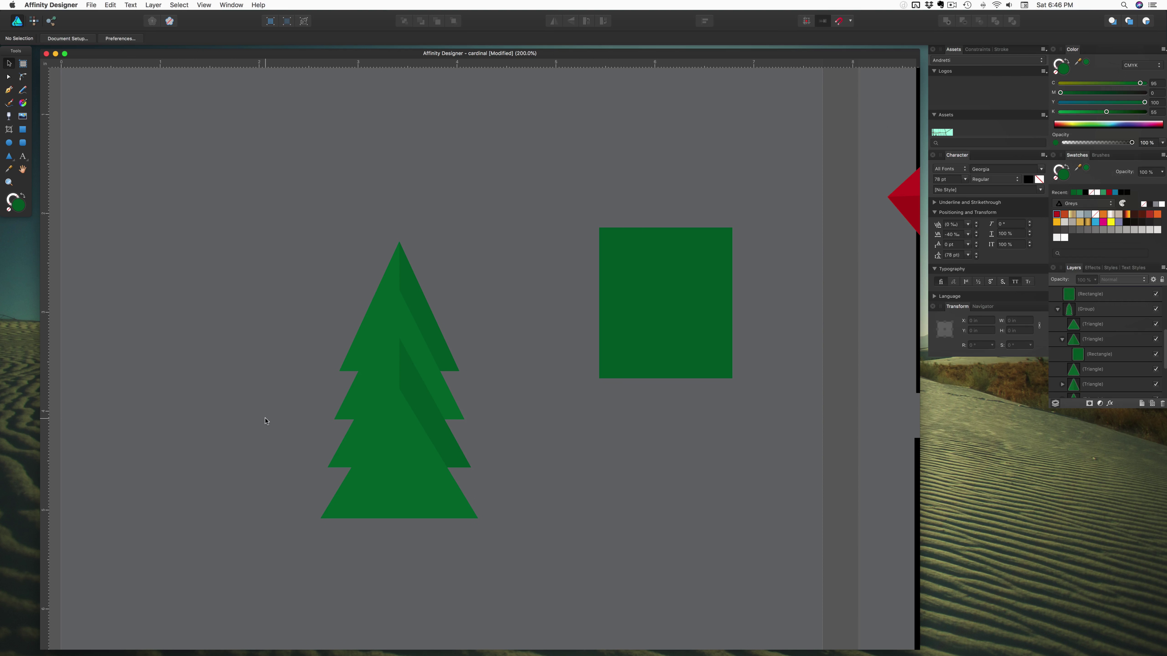
Step: Move the tree left to about X 1.6 in and build an overlapping row with two copies spaced about 0.83 in apart
scroll(265, 422, "down", 1)
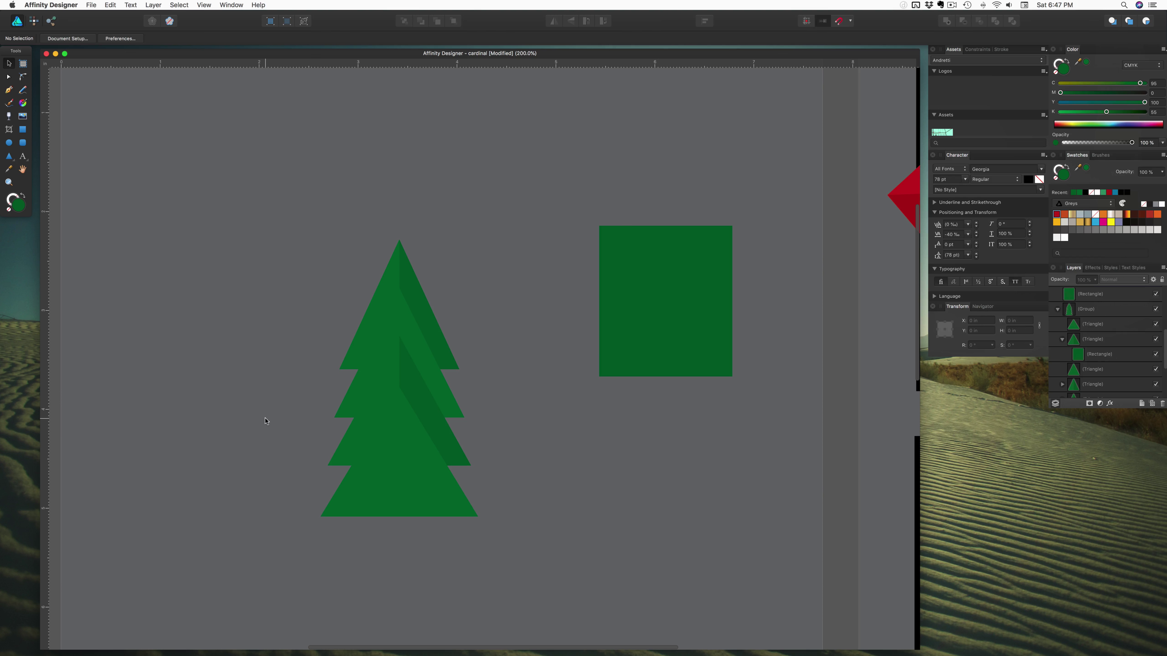
left_click(372, 302)
left_click_drag(372, 302, 282, 312)
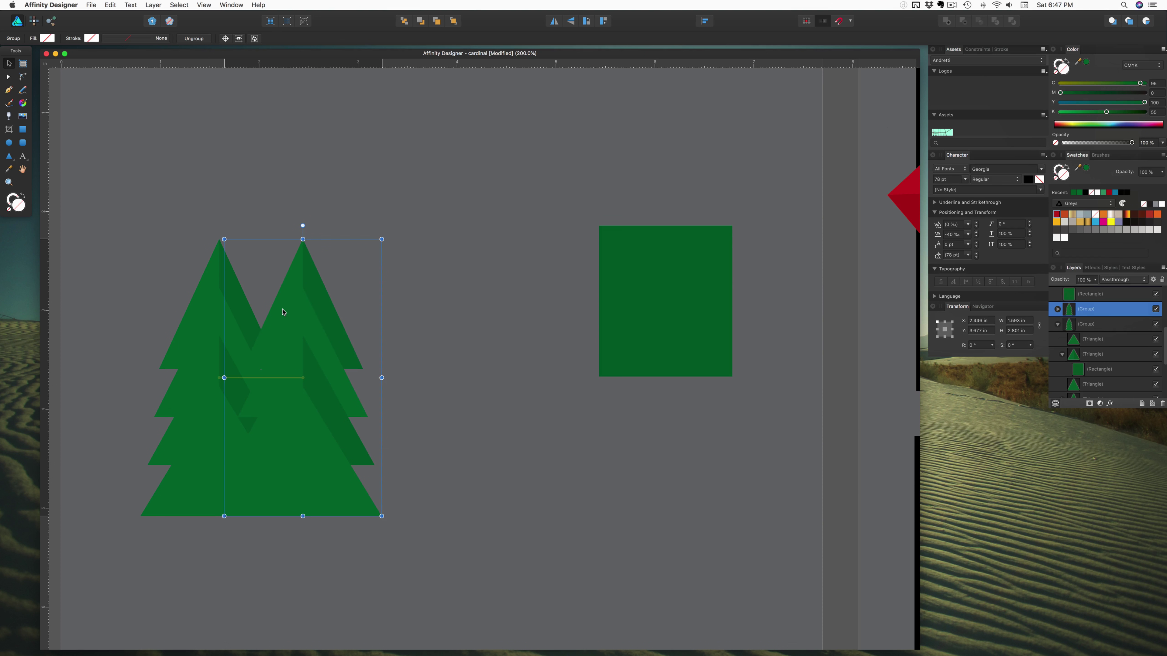
left_click_drag(282, 312, 365, 319, "alt")
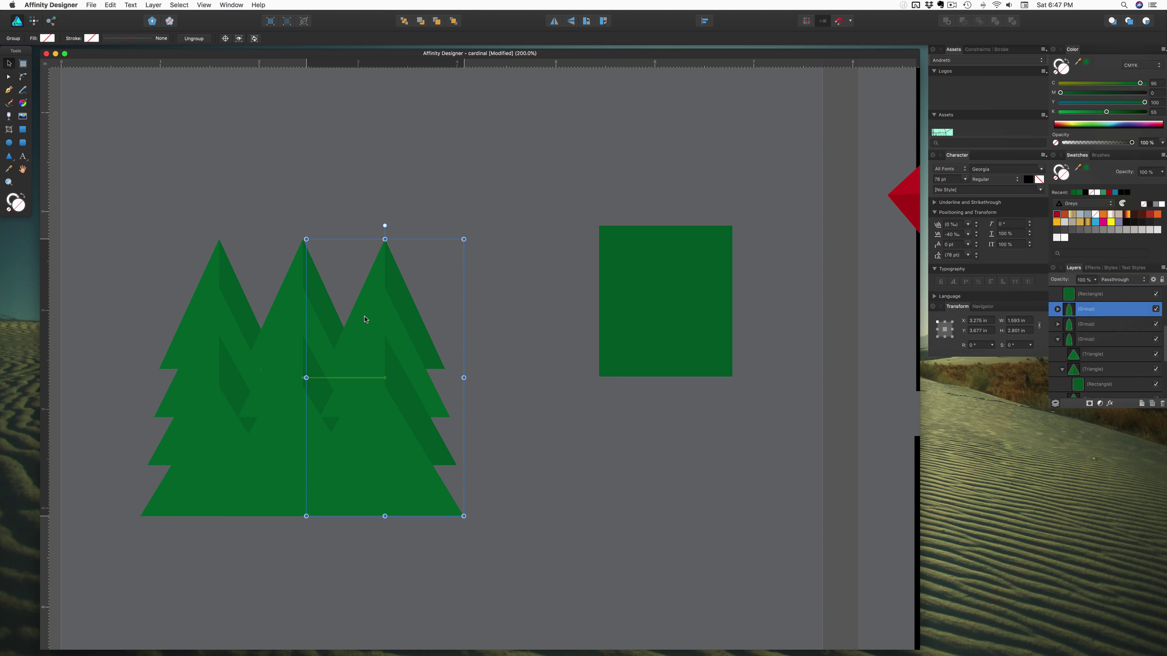
left_click_drag(365, 319, 365, 319)
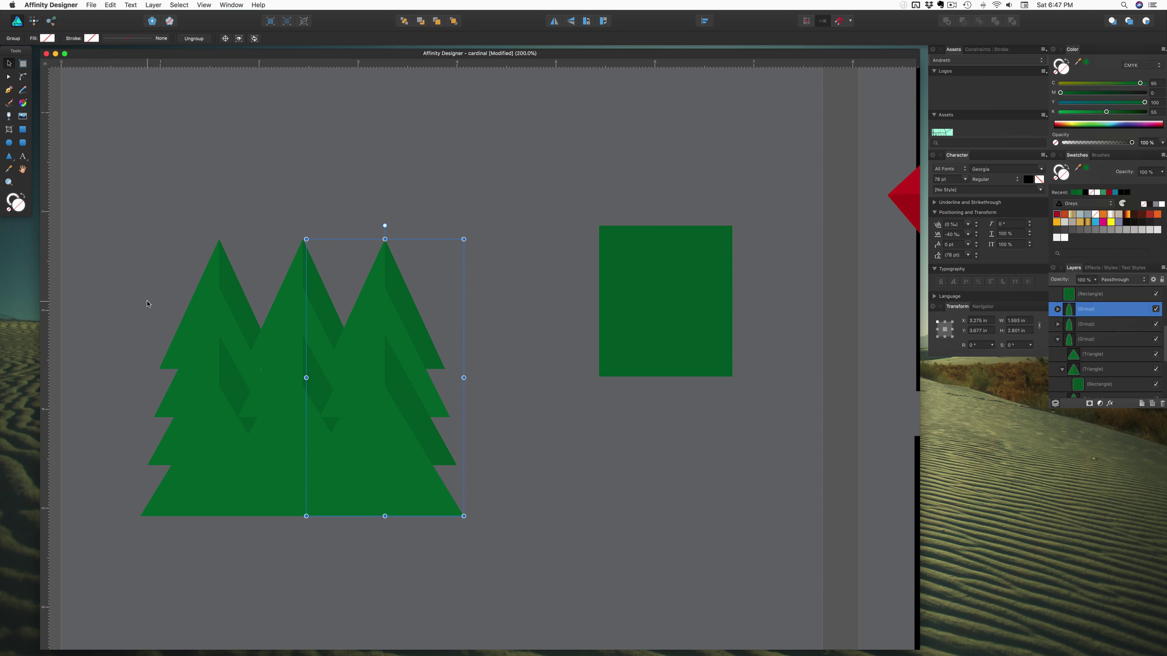
Step: Undo the last two offset placements of the tree copies
key("super+z")
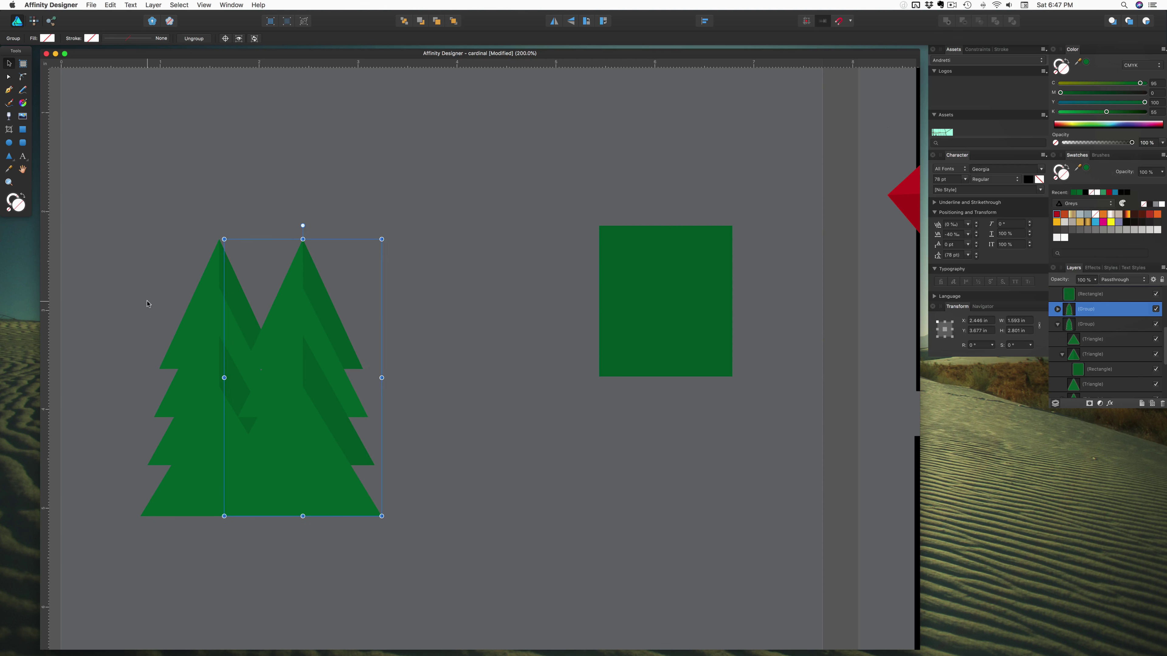
key("super+z")
scroll(132, 300, "left", 3)
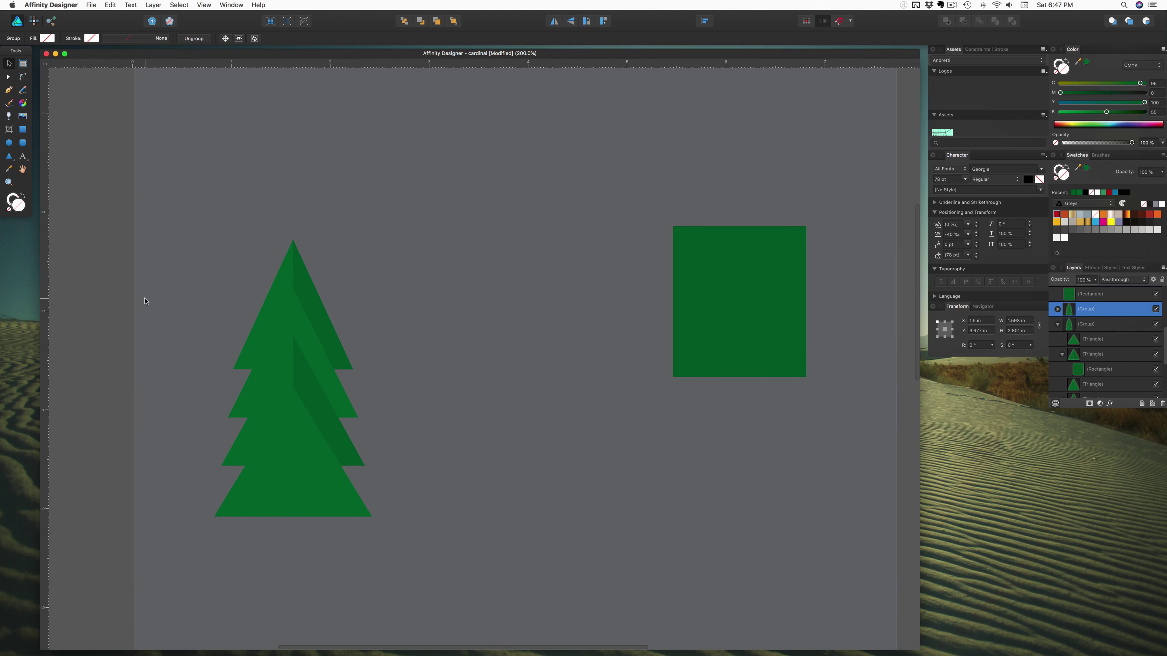
Step: Delete the bottom tier from the front tree and delete the four-tier tree group stacked behind it
double_click(276, 475)
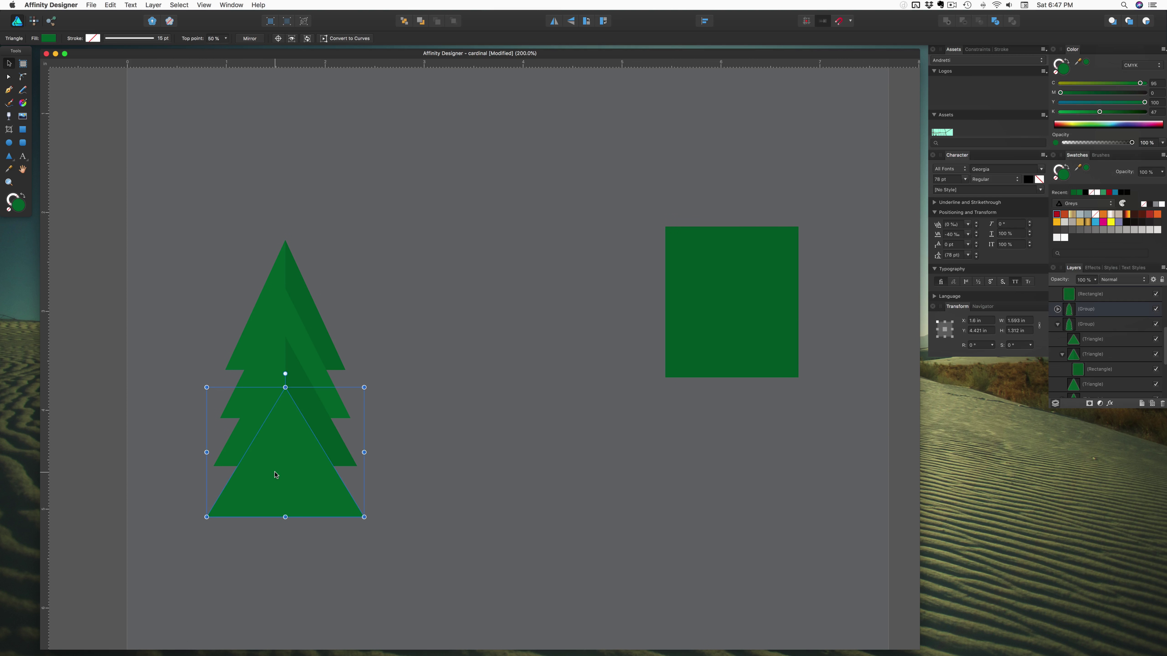
key("Escape")
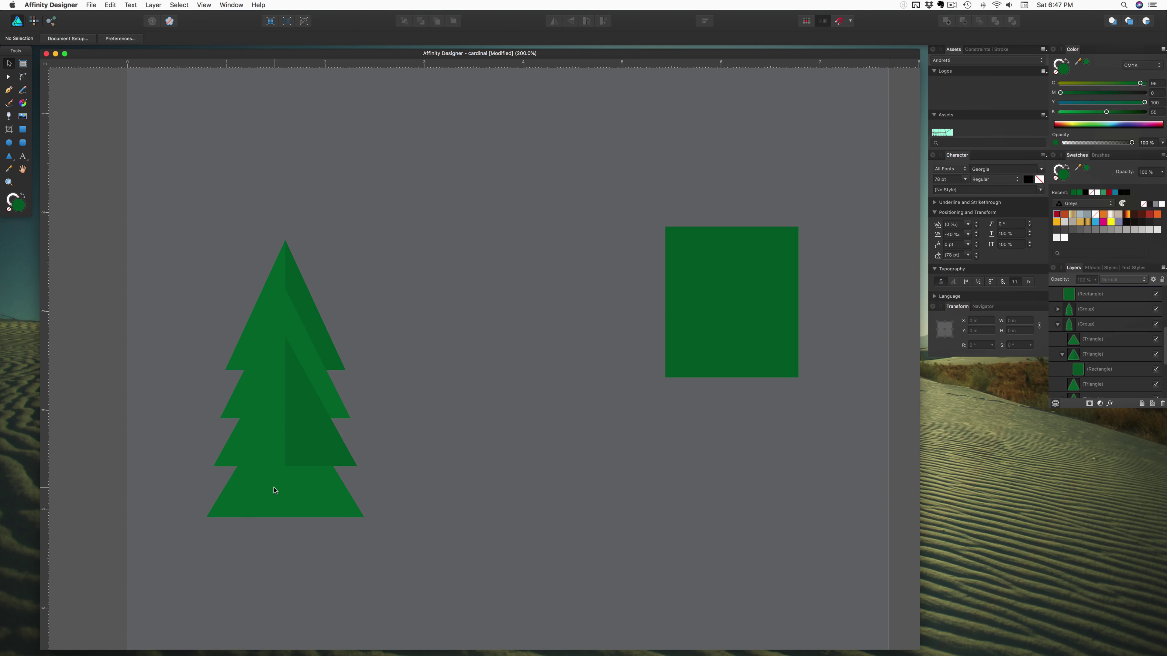
left_click(274, 491)
left_click(275, 491)
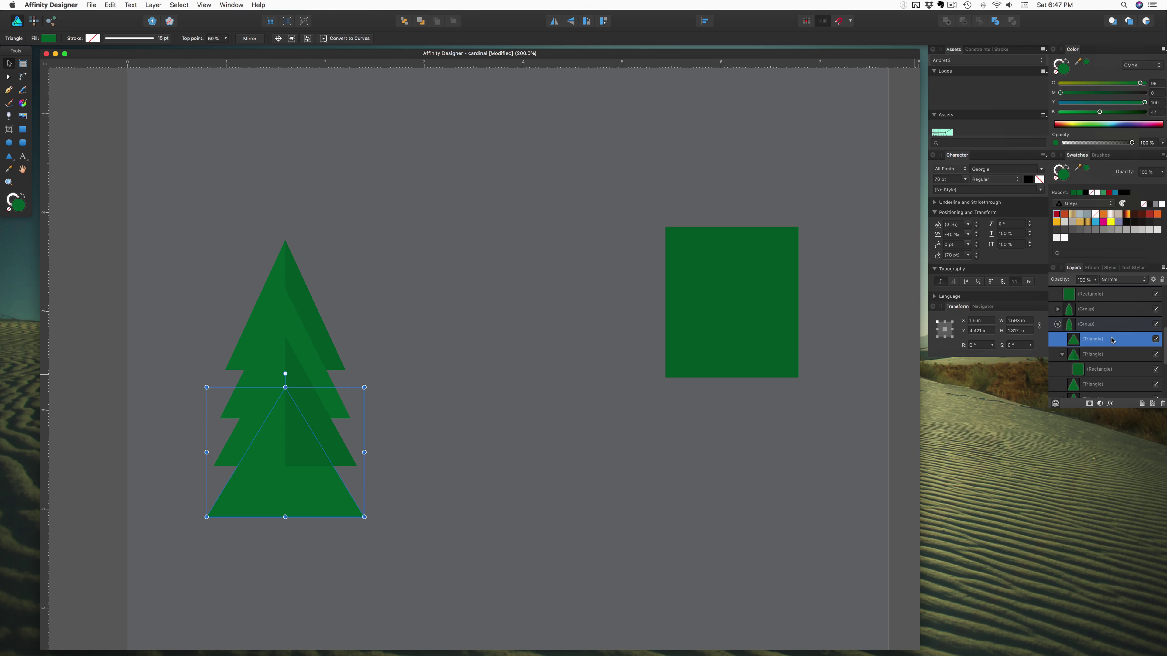
scroll(1112, 340, "up", 1)
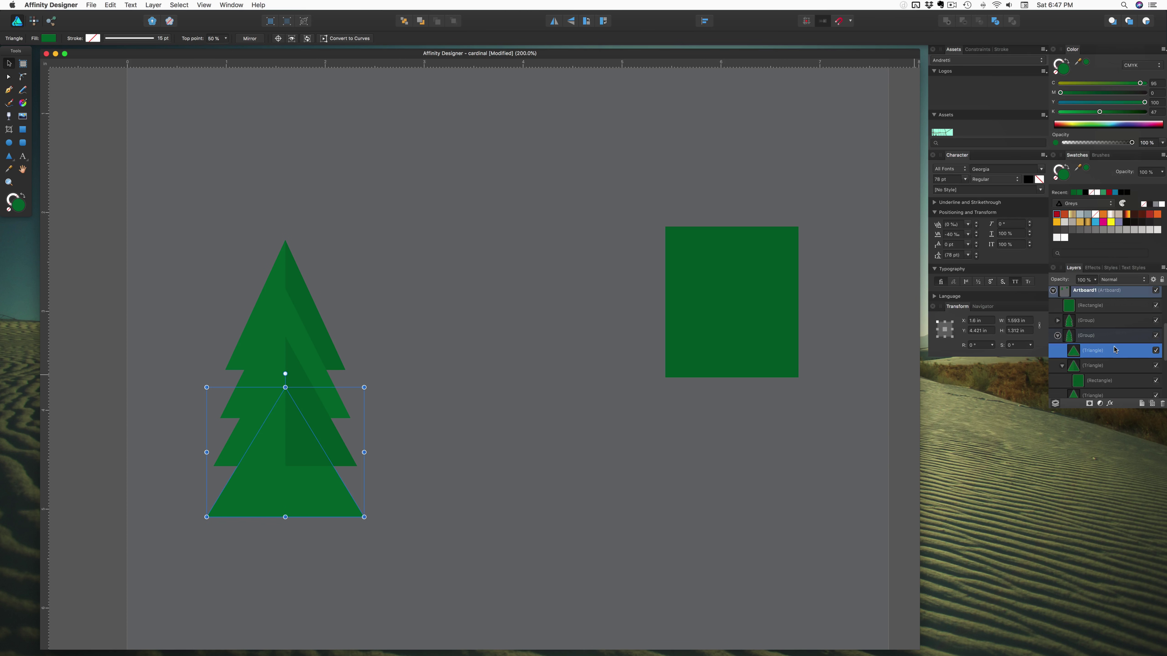
left_click(1102, 325)
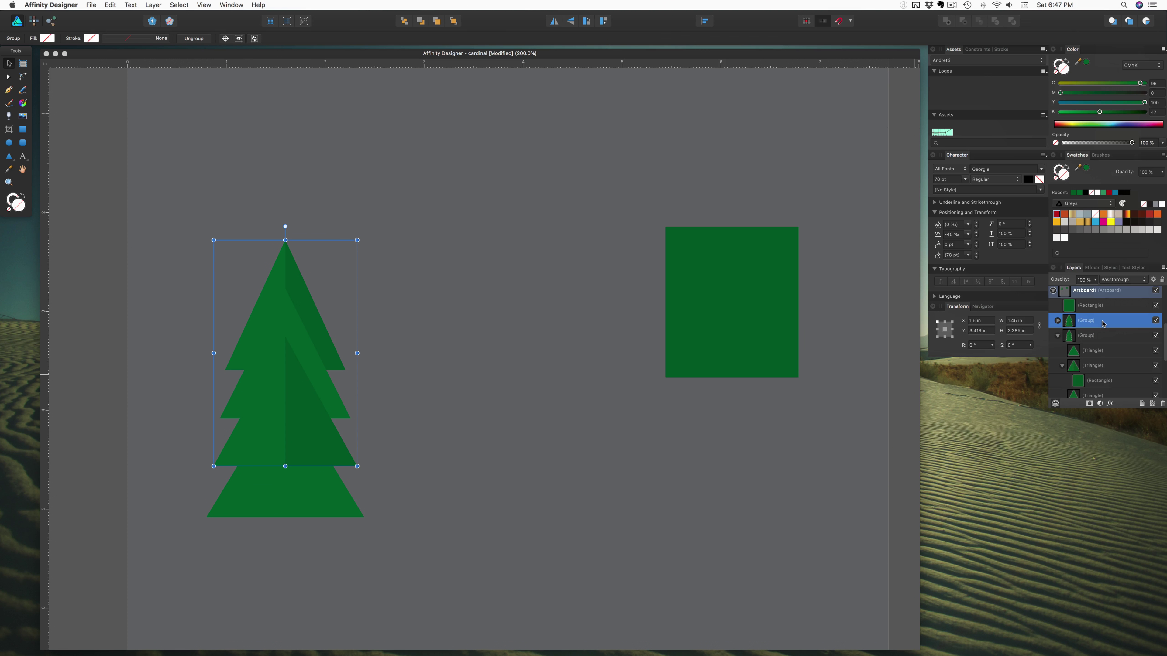
left_click(1104, 336)
key("Delete")
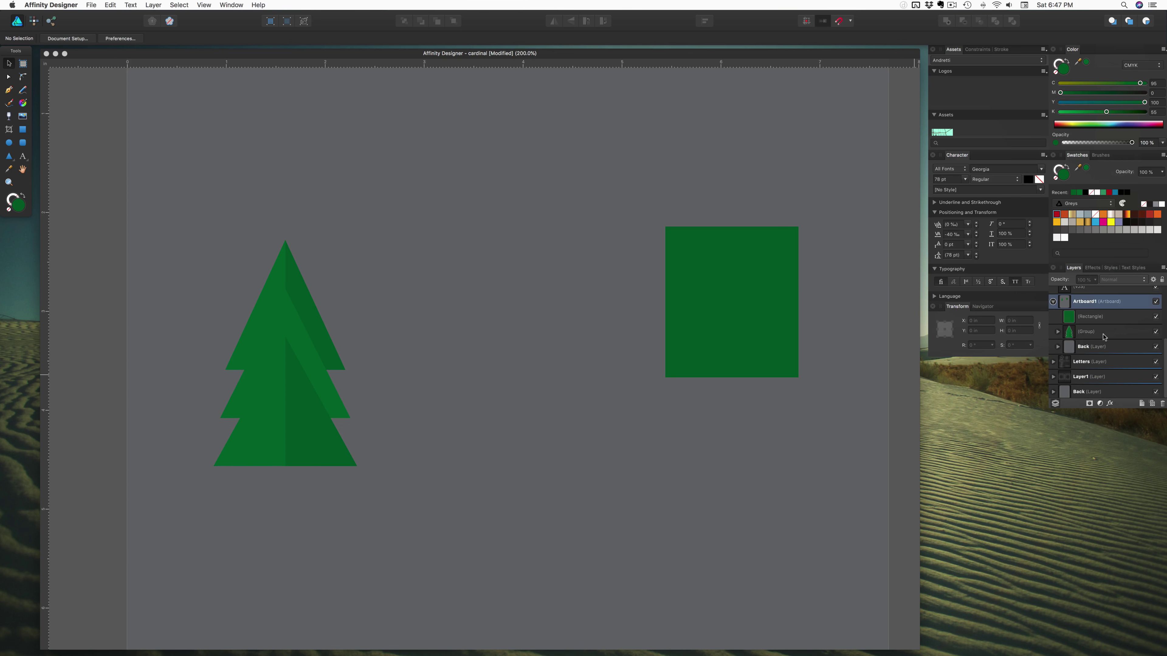
Step: Place a copy of the three-tier tree about 1.96 in to its right and expand the copy's group
left_click(304, 451)
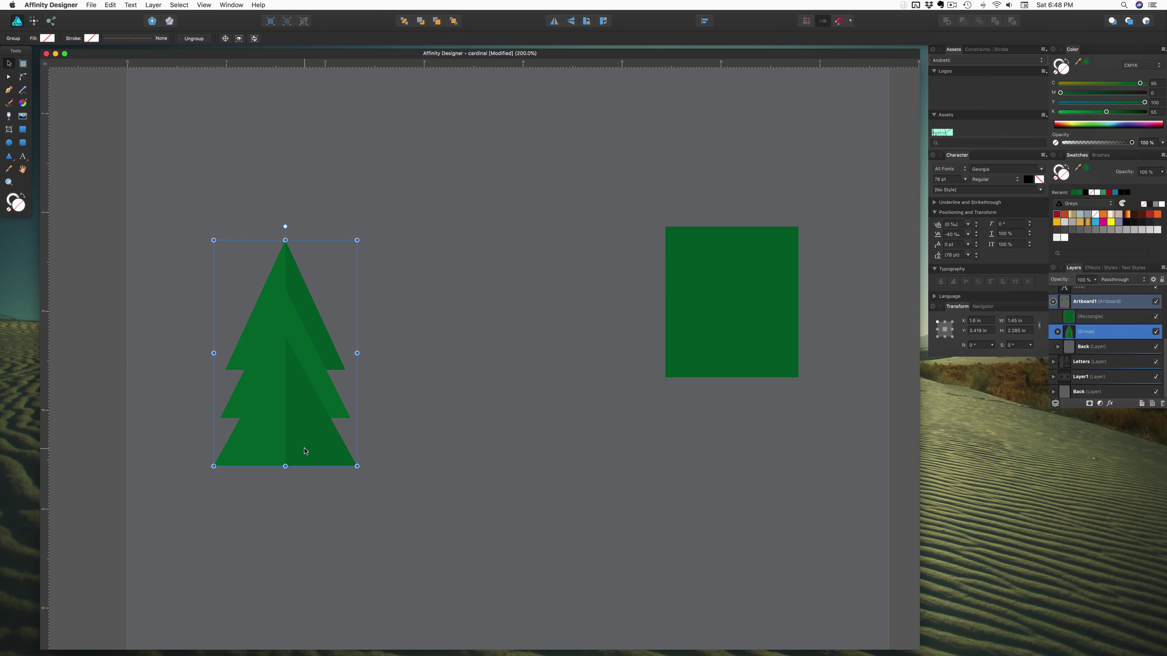
left_click_drag(304, 451, 498, 452)
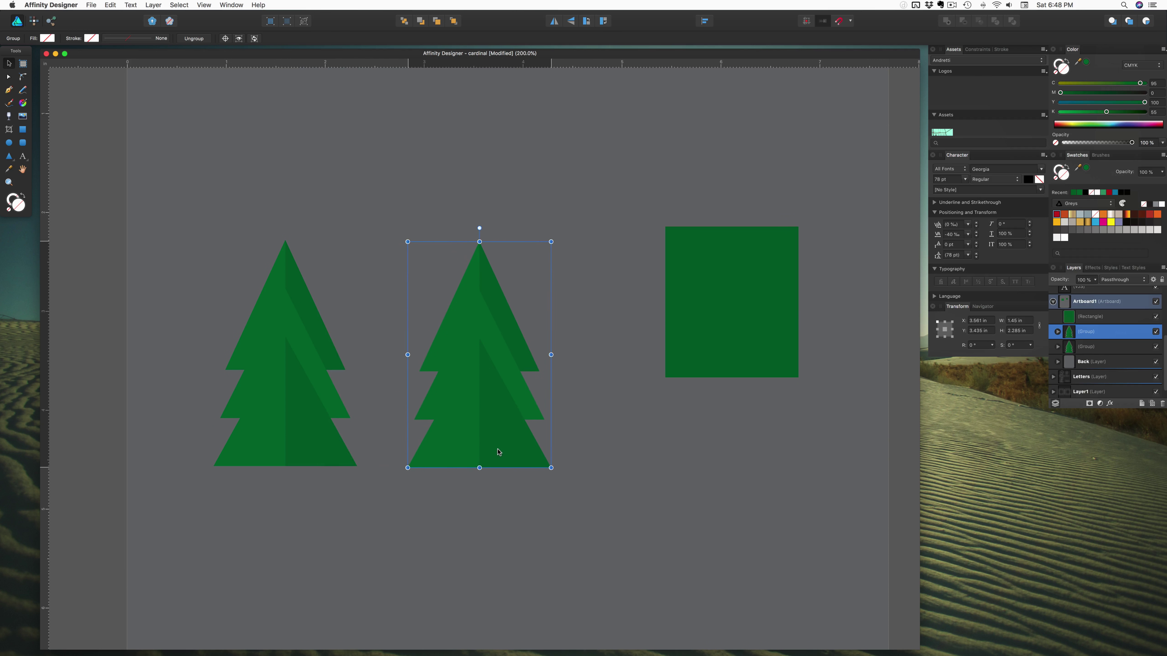
left_click(1059, 335)
left_click(578, 396)
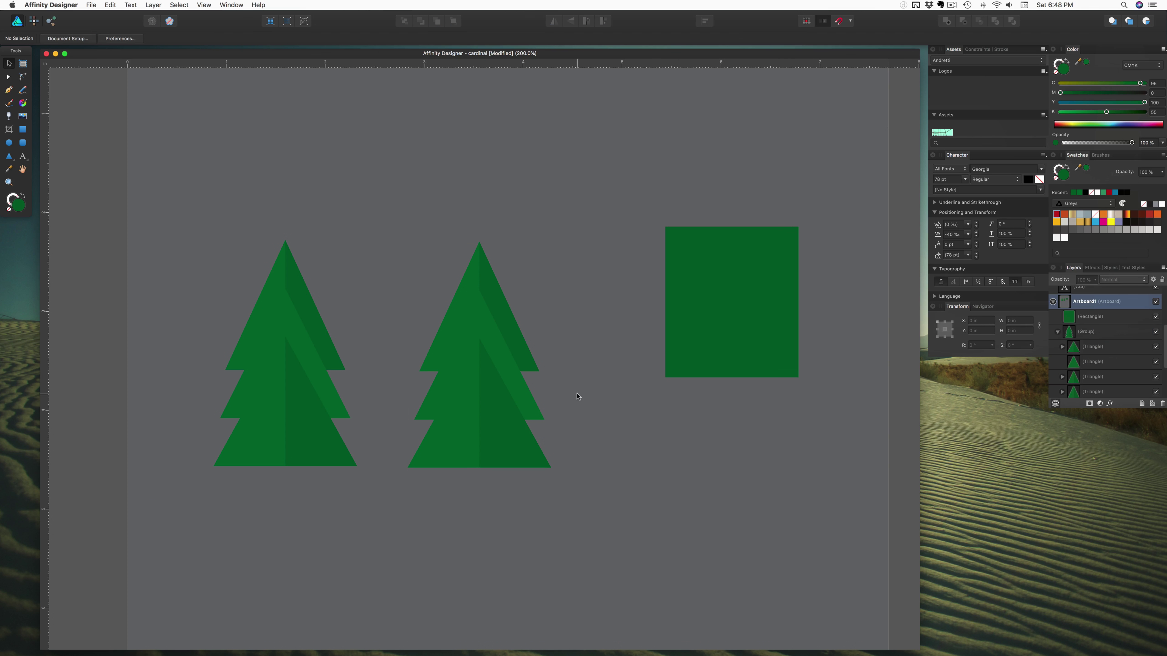
Step: Delete the middle tier of the copied tree
left_click(514, 378)
left_click(515, 378)
key("Delete")
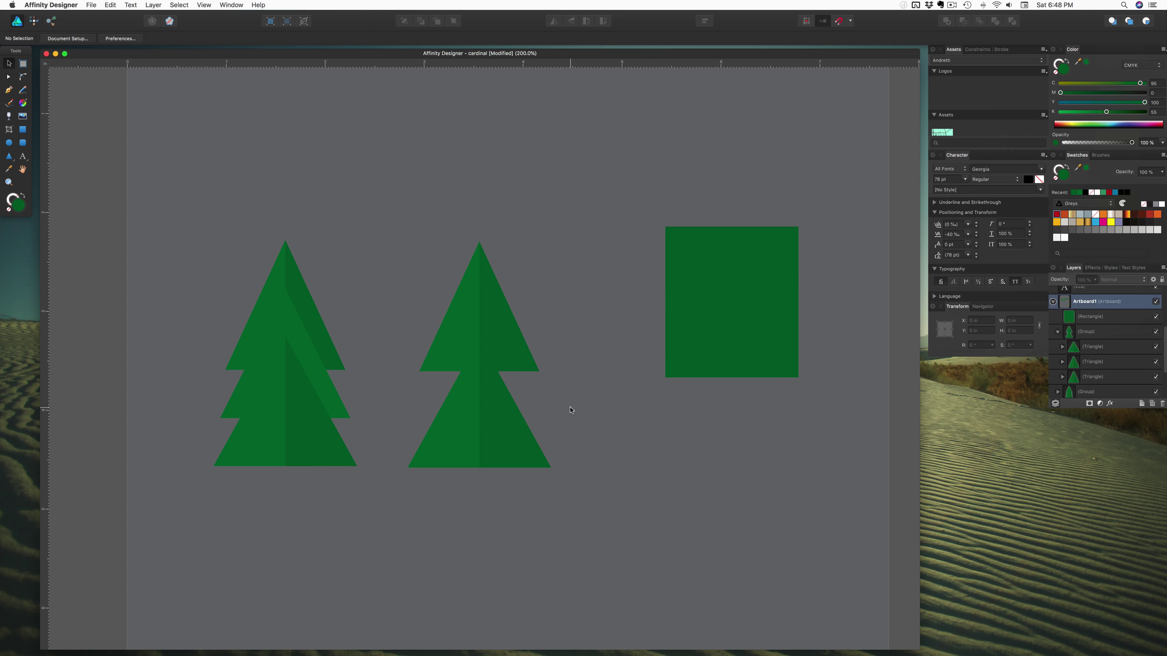
Step: Move the copied tree's lower tier straight up to about Y 3.38 in so it overlaps the top tier
left_click(470, 437)
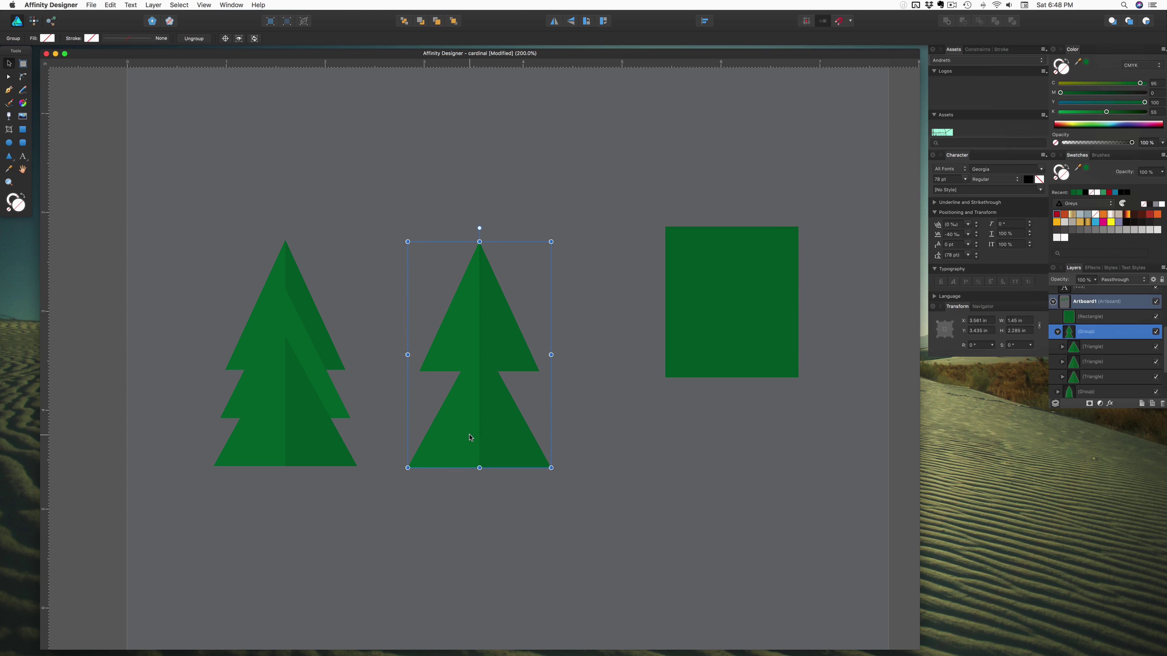
double_click(471, 437)
left_click_drag(470, 437, 471, 384)
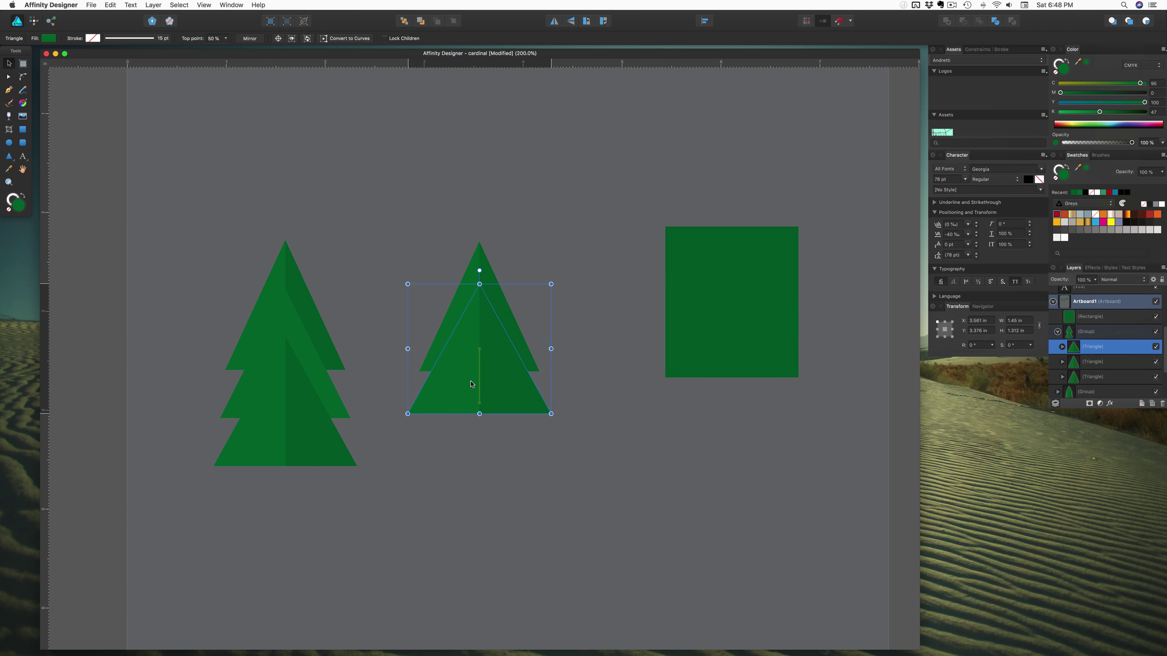
left_click(600, 407)
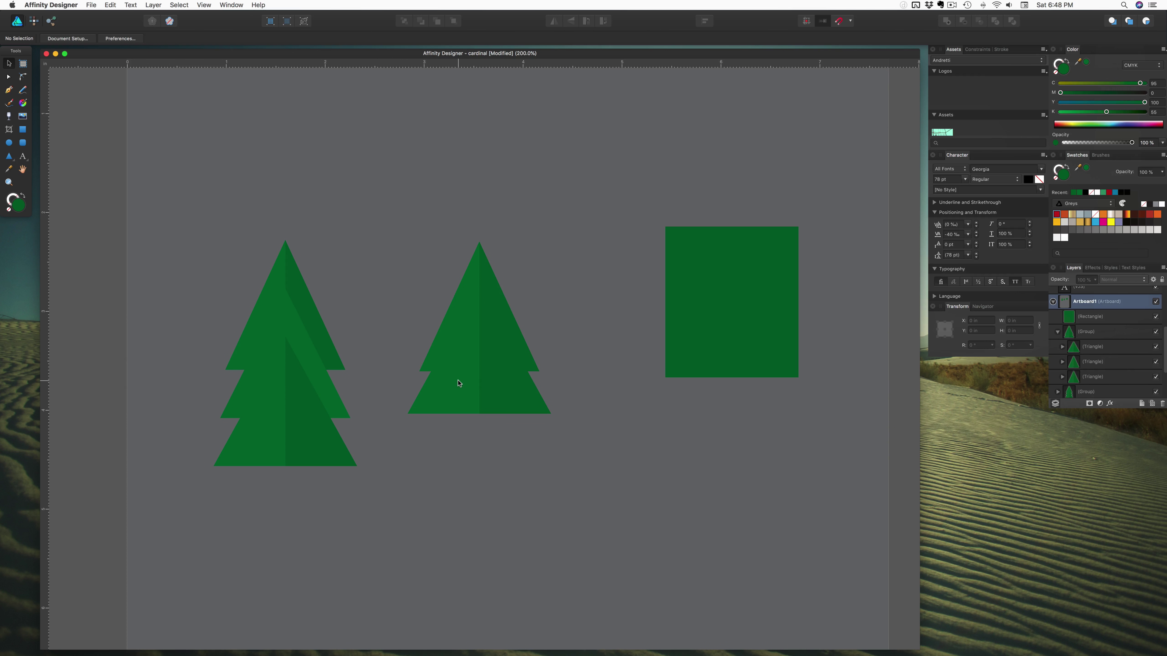
Step: Bring the top tier of the copied tree forward, in front of its lower tier
left_click(437, 348)
left_click(438, 348)
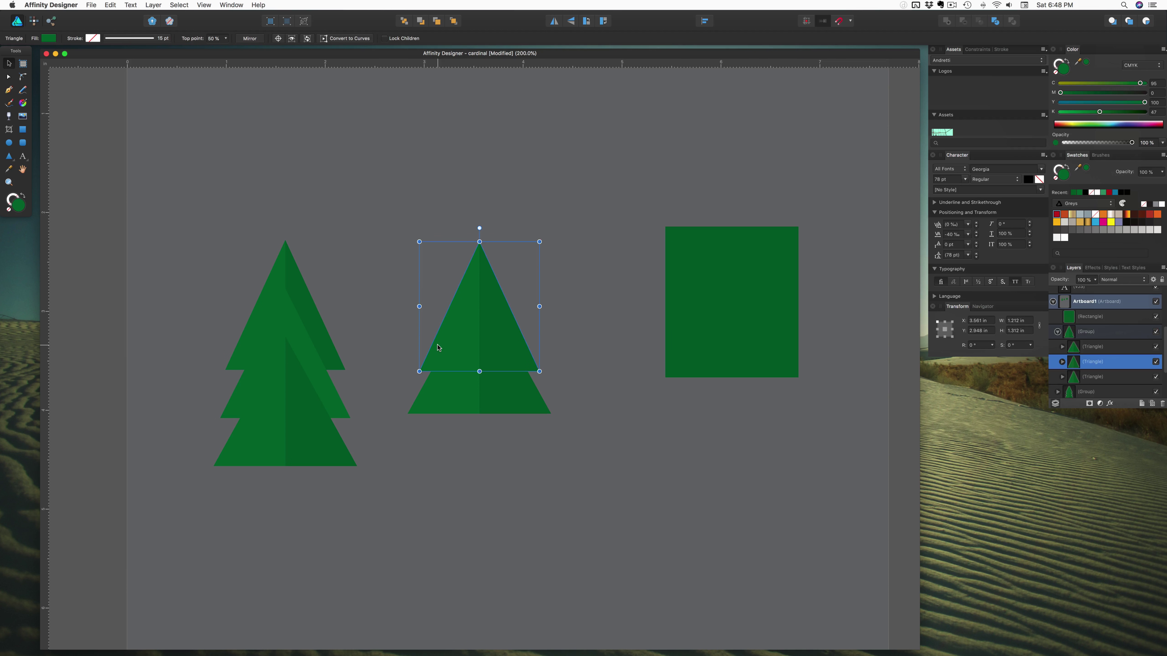
key("super+bracketright")
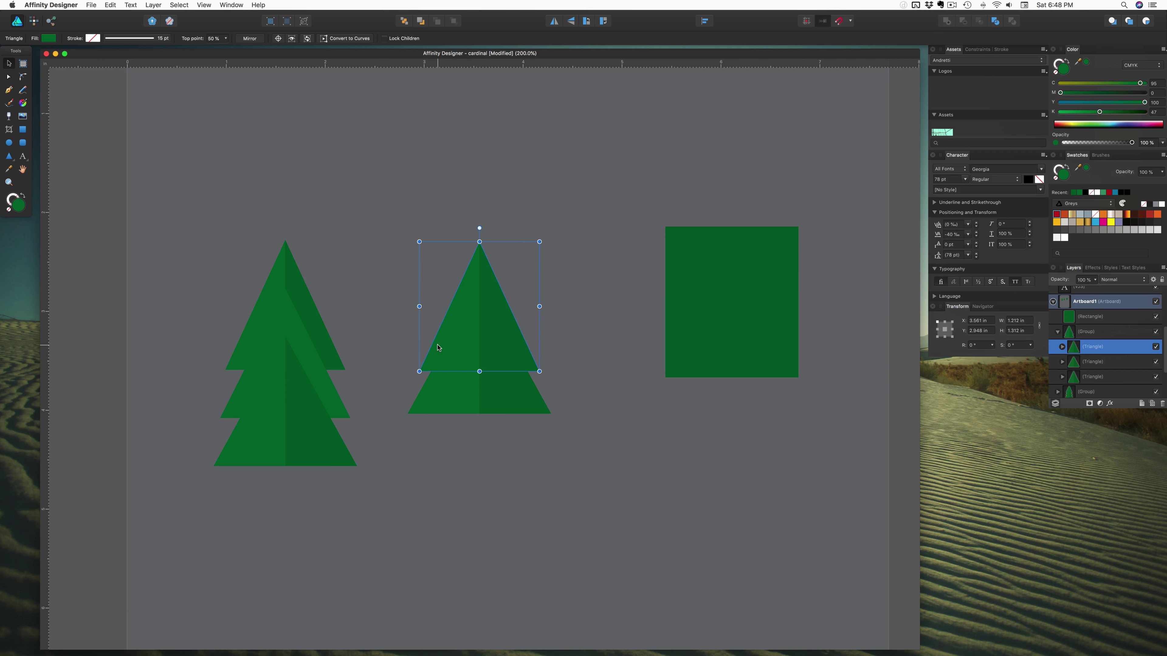
Step: Add an outer shadow to the copied tree's top tier with a 270° angle, 5 px offset and about 32.9 px radius
left_click(1111, 403)
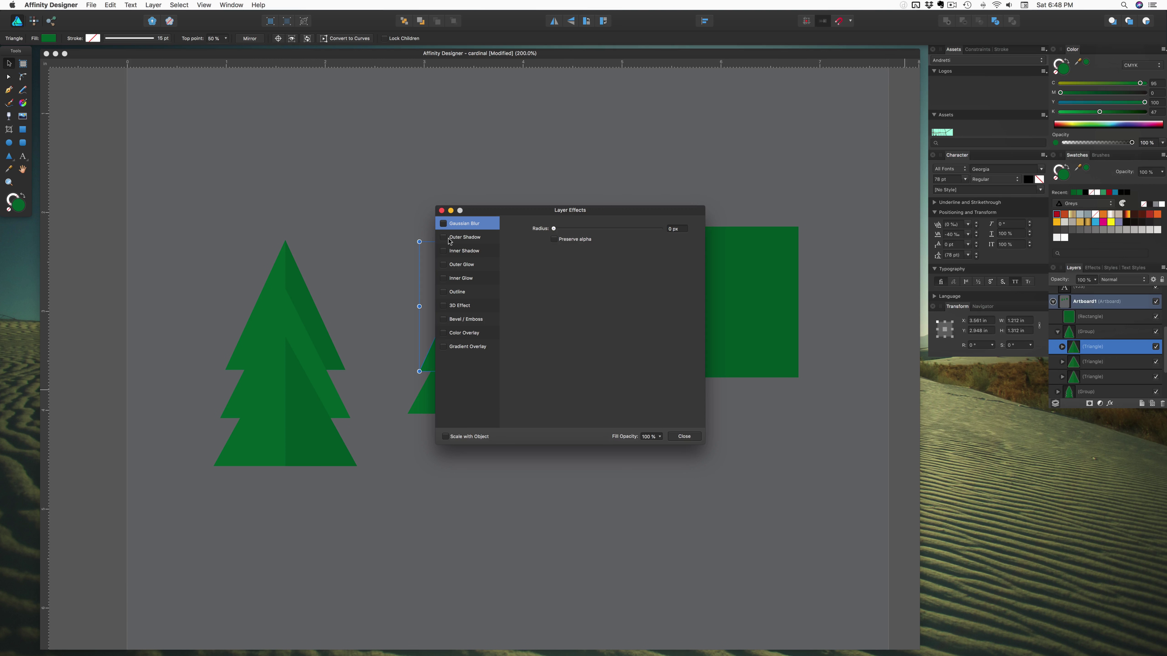
left_click(444, 238)
left_click_drag(500, 209, 641, 356)
left_click(626, 390)
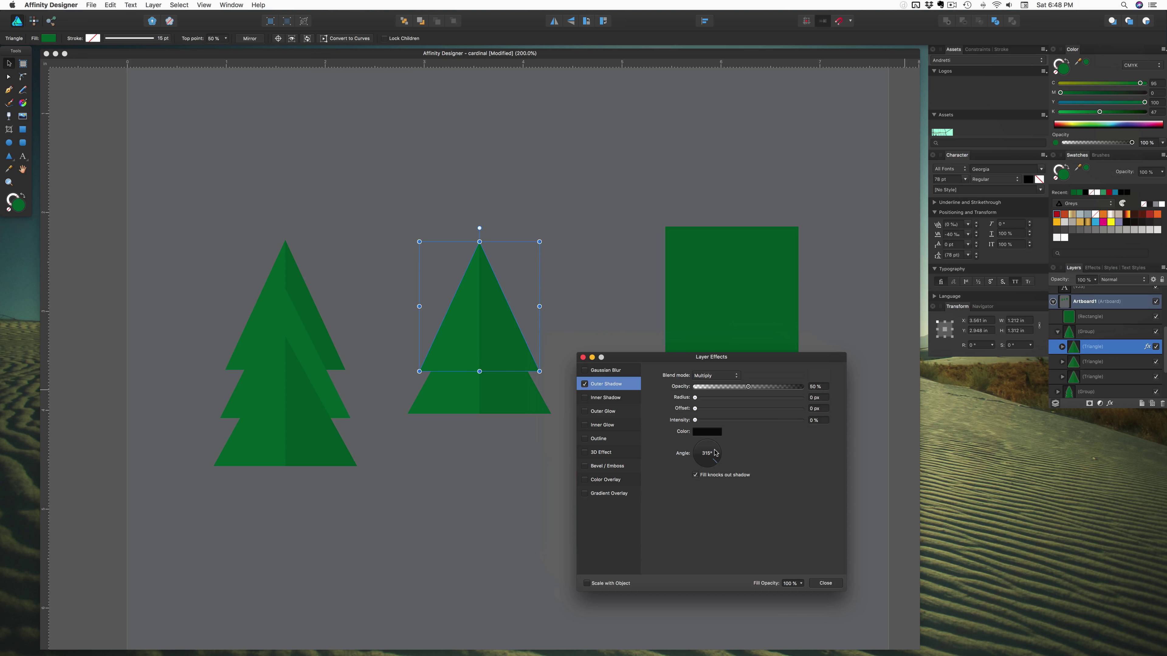
left_click_drag(714, 462, 706, 469)
left_click_drag(697, 399, 729, 412)
left_click_drag(733, 411, 771, 404)
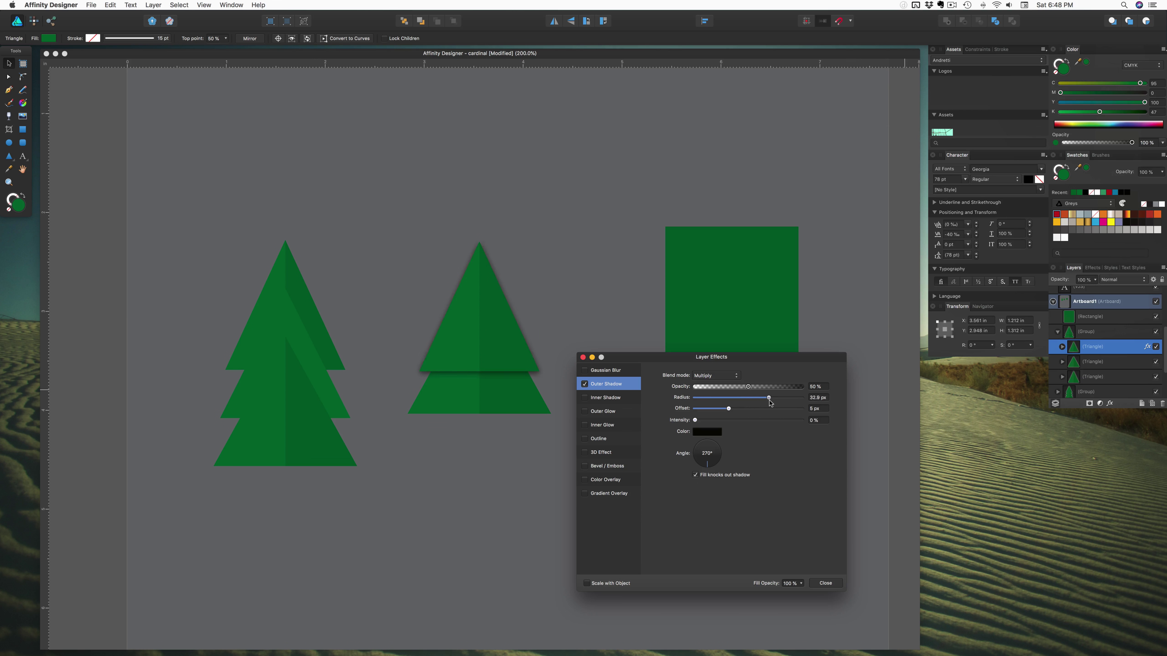
Step: Fine-tune the intensity, opacity and offset of the top tier's outer shadow and close the layer effects
mouse_move(695, 421)
left_mouse_down()
mouse_move(756, 422)
mouse_move(698, 422)
left_mouse_up()
left_click_drag(747, 387, 750, 413)
left_click_drag(749, 412, 746, 412)
left_click(826, 583)
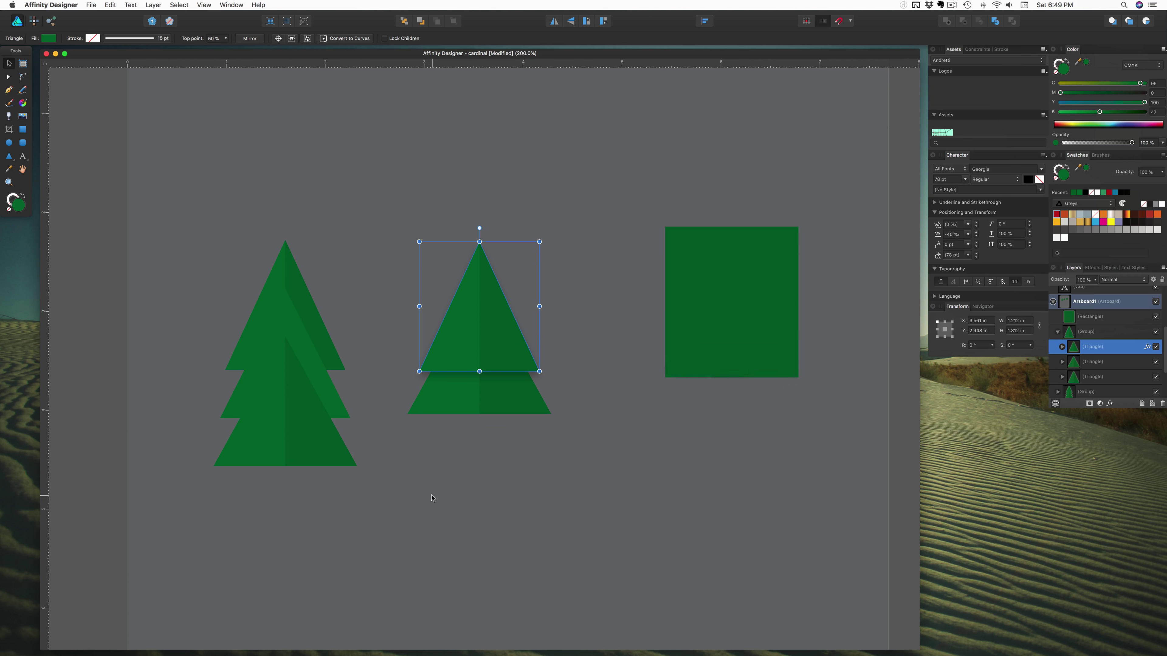
left_click(431, 498)
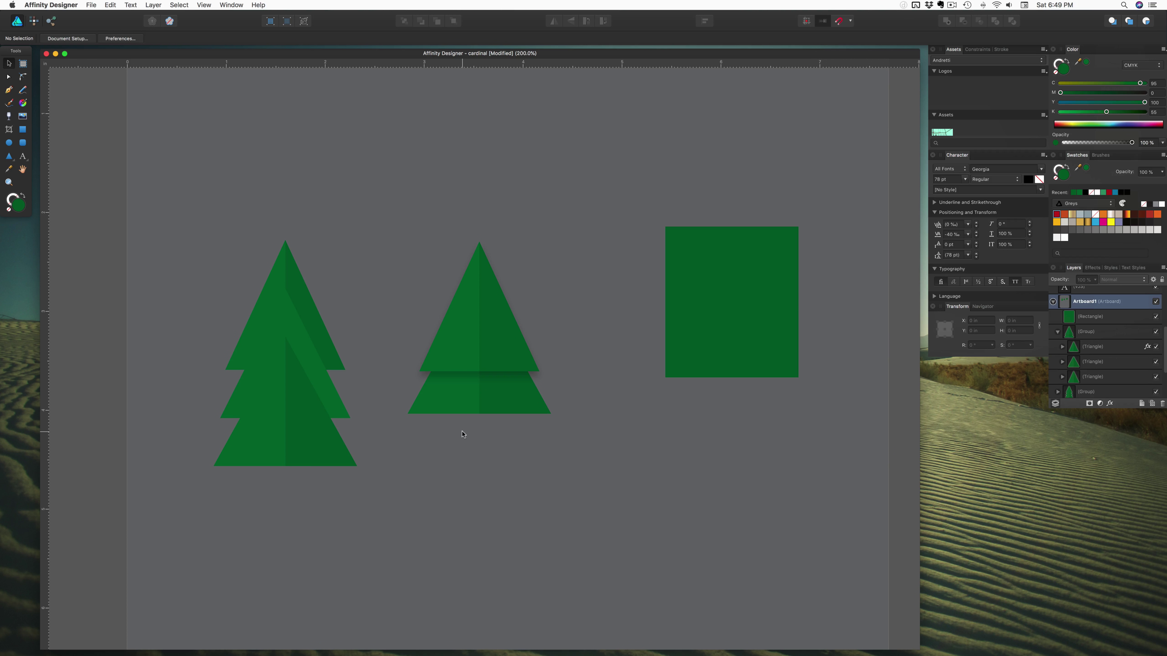
Step: Try deleting the dark shading rectangle clipped in the copied tree's lower tier, and undo the deletion
left_click(464, 410)
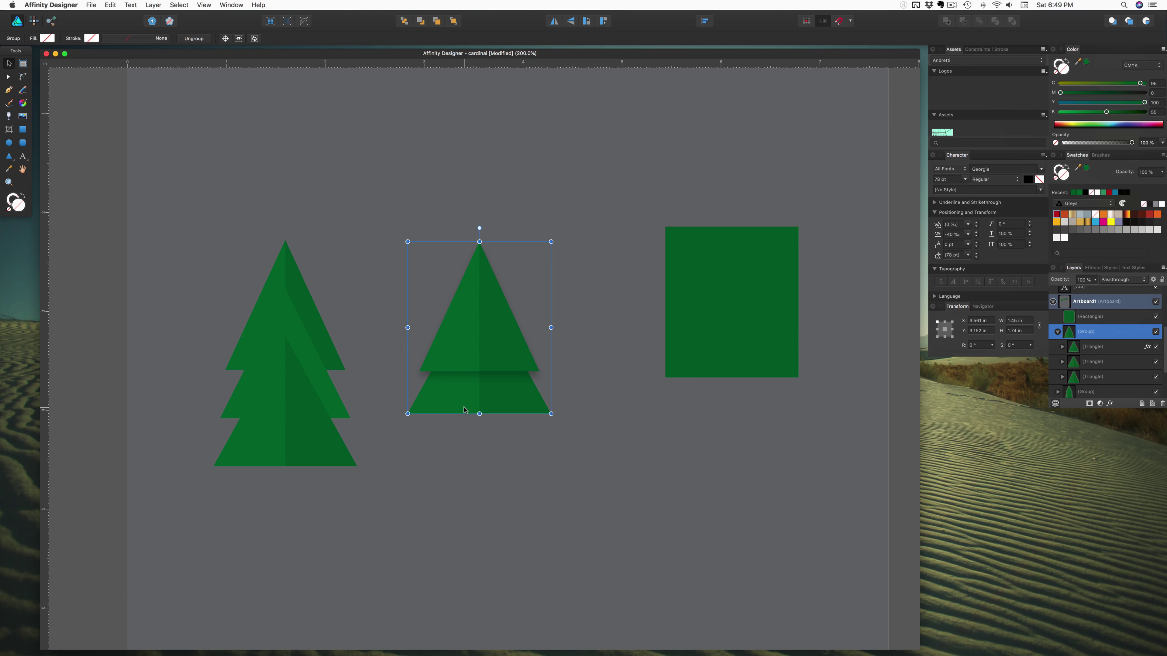
double_click(464, 410)
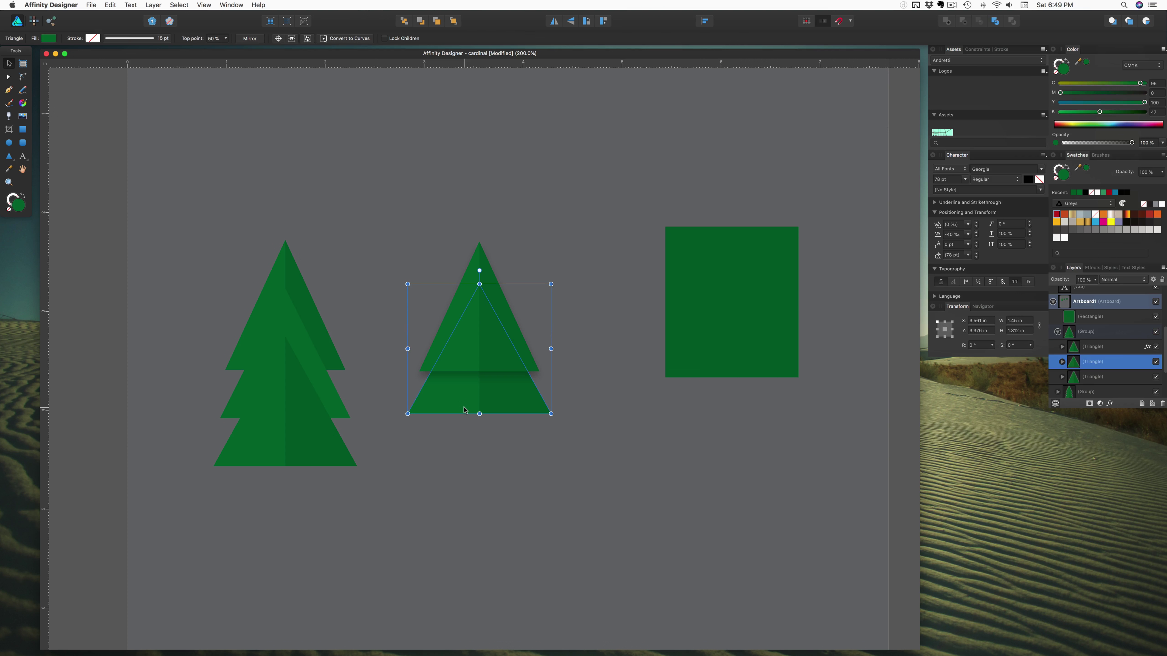
left_click(493, 406)
left_click(488, 437)
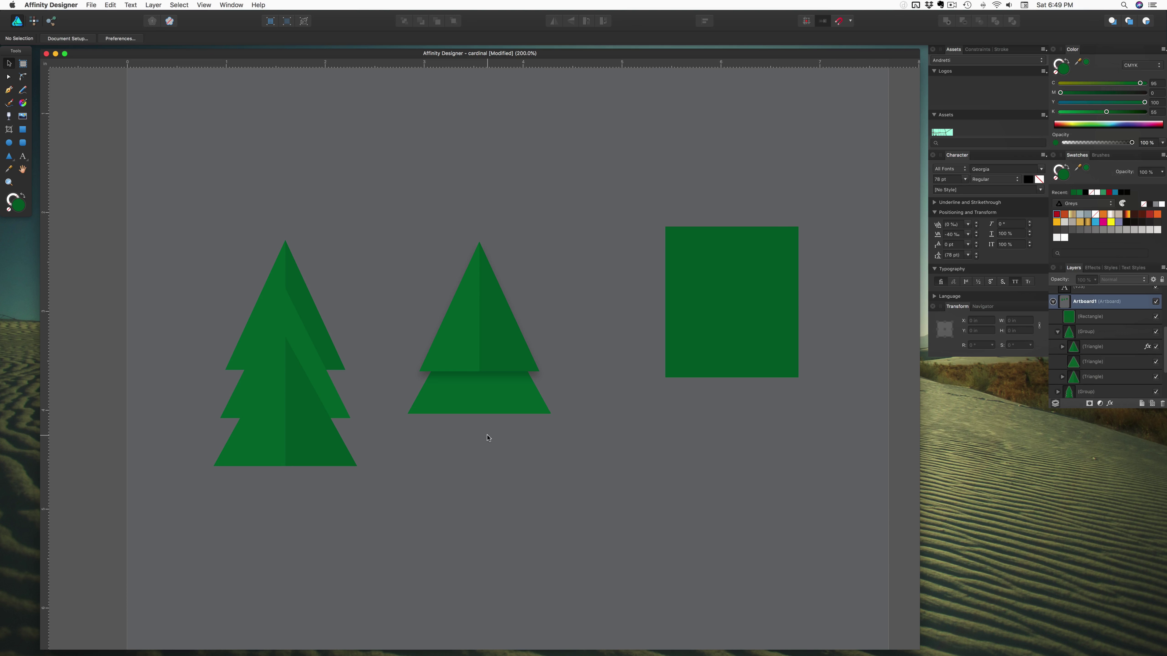
key("super+z")
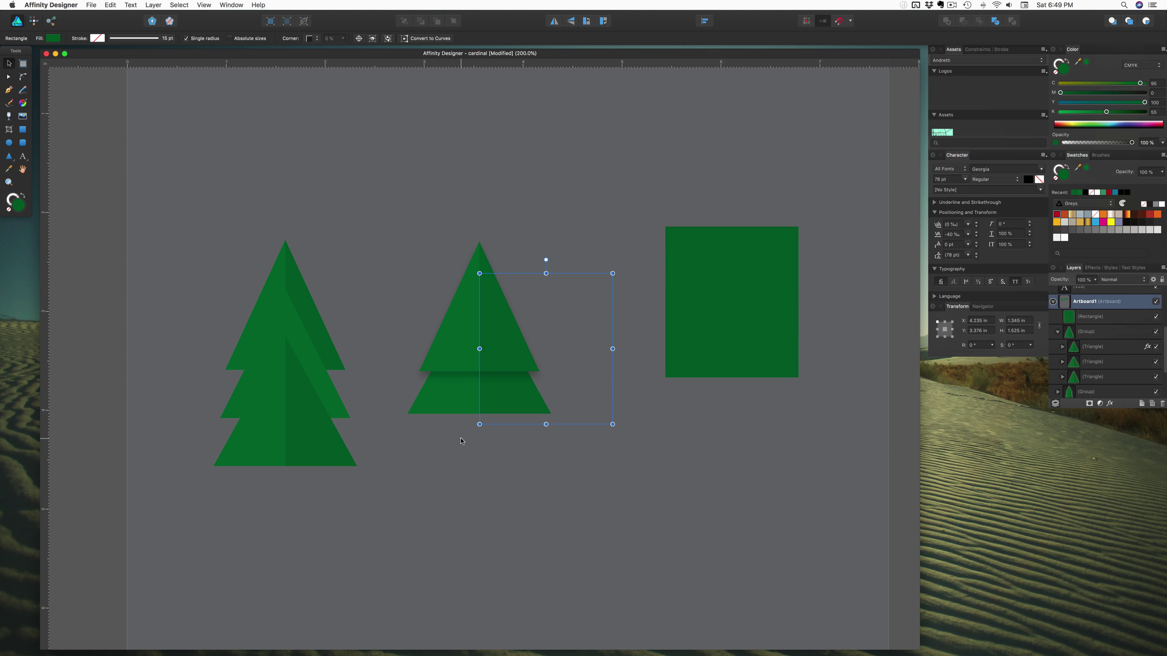
left_click(461, 441)
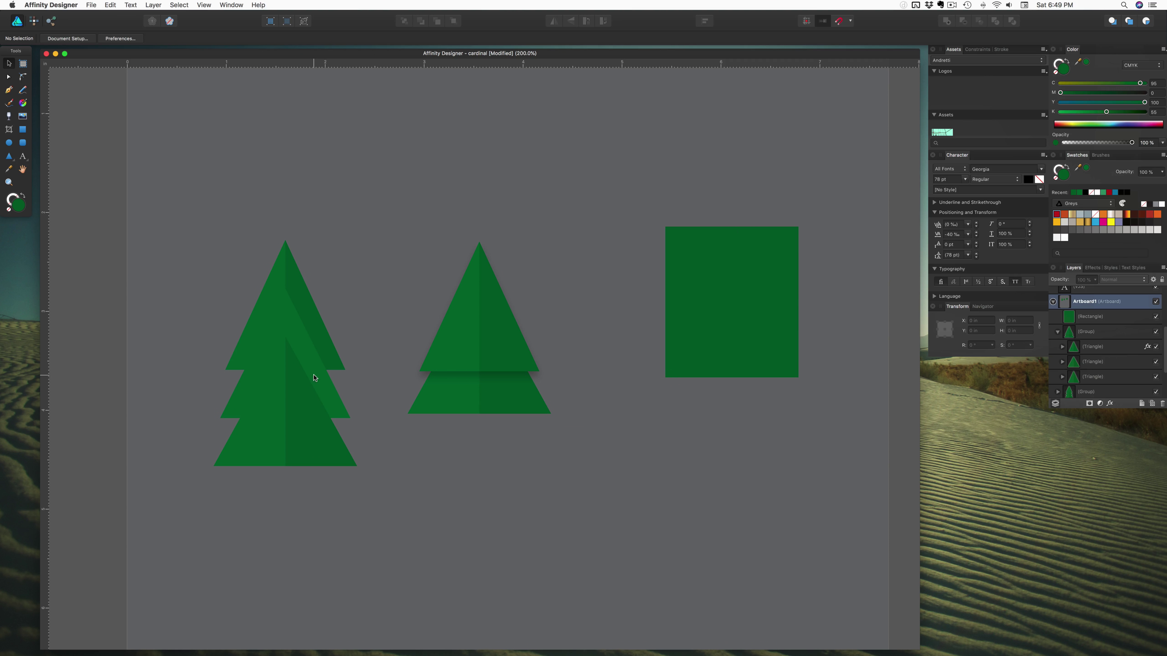
Step: Duplicate the copied tree's lower tier straight down as a third tier and delete the dark shading rectangle clipped inside it
double_click(447, 390)
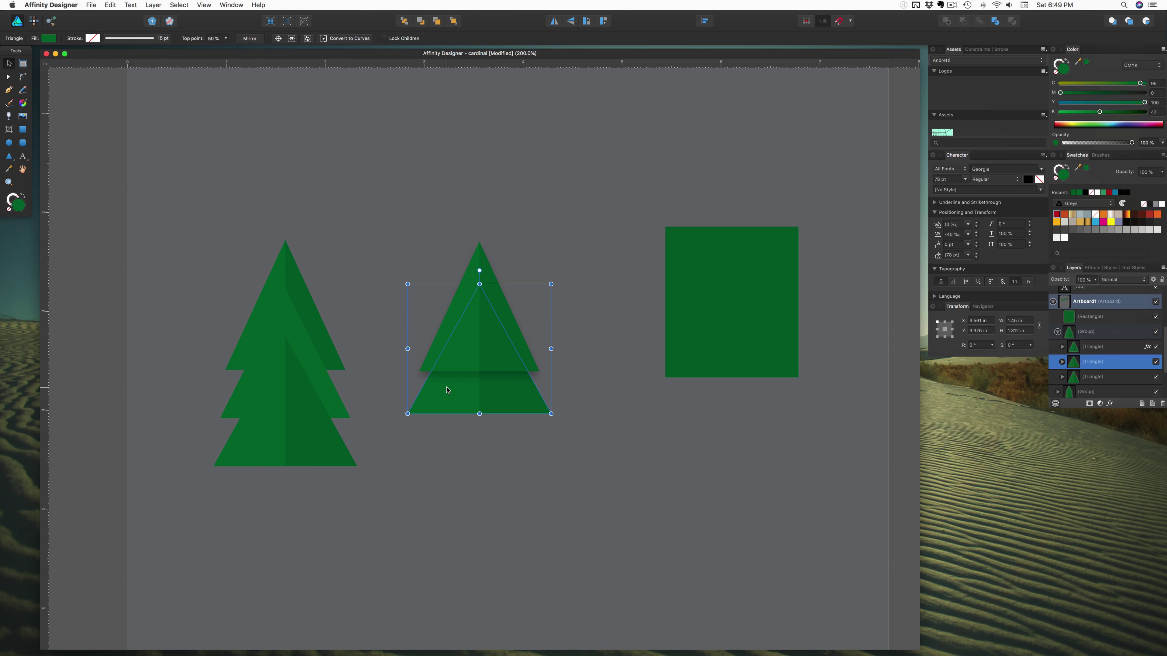
left_click_drag(448, 390, 452, 433)
key("super+d")
double_click(492, 432)
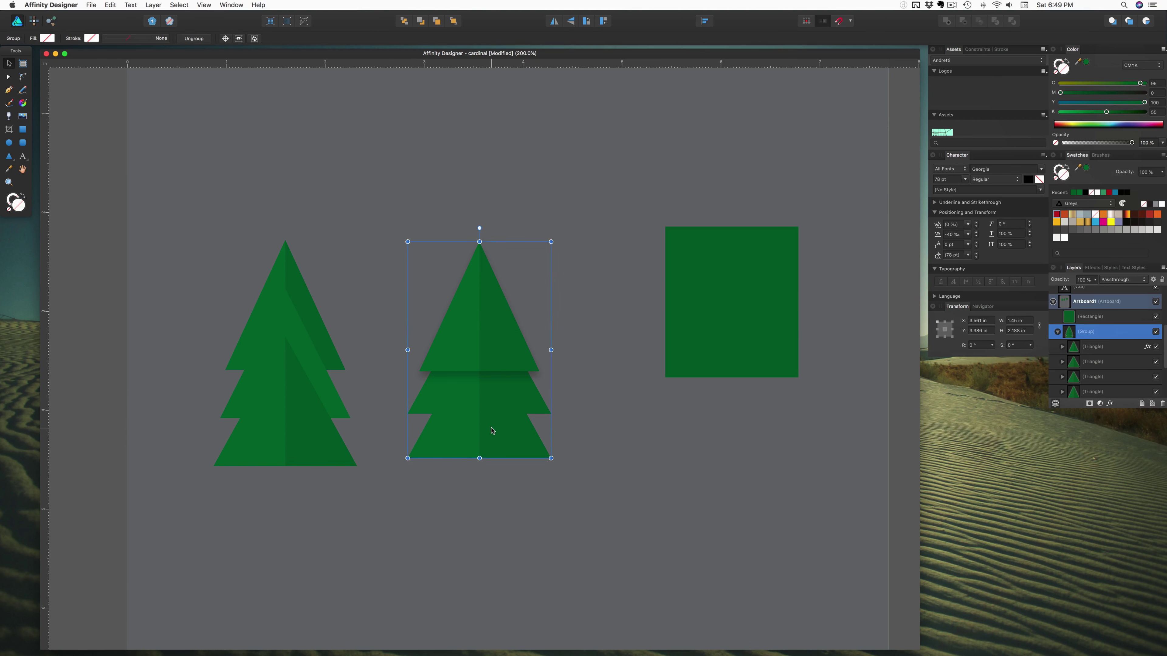
key("super+d")
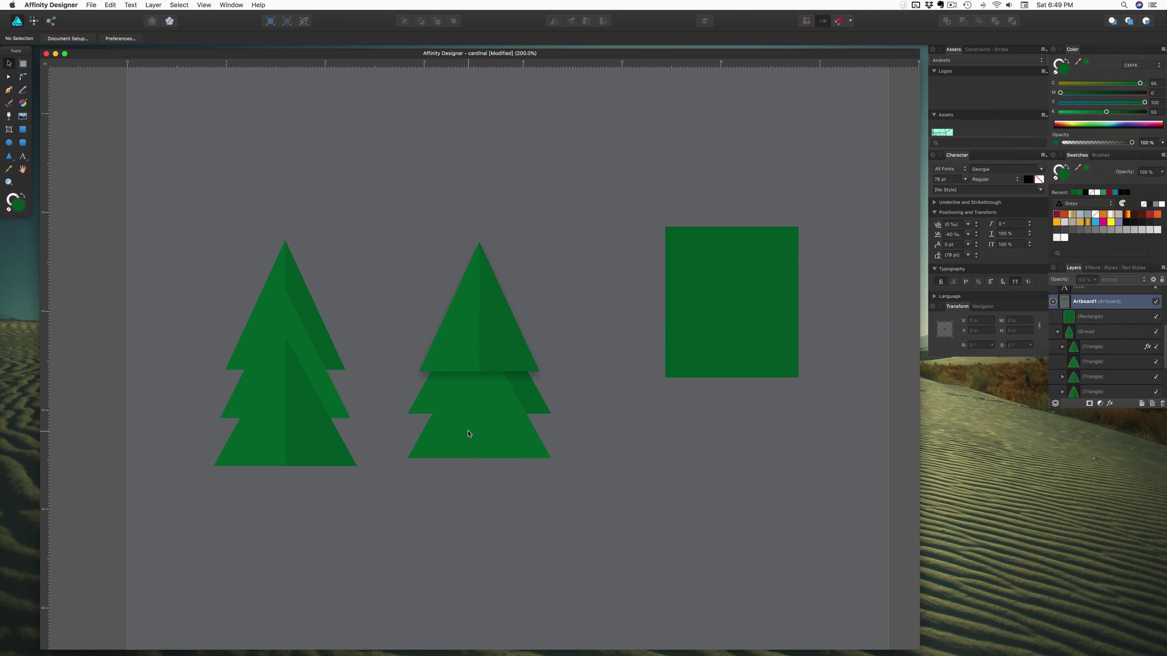
Step: Move the copied tree's plain third-tier triangle straight down to about Y 3.971 in
left_click(470, 442)
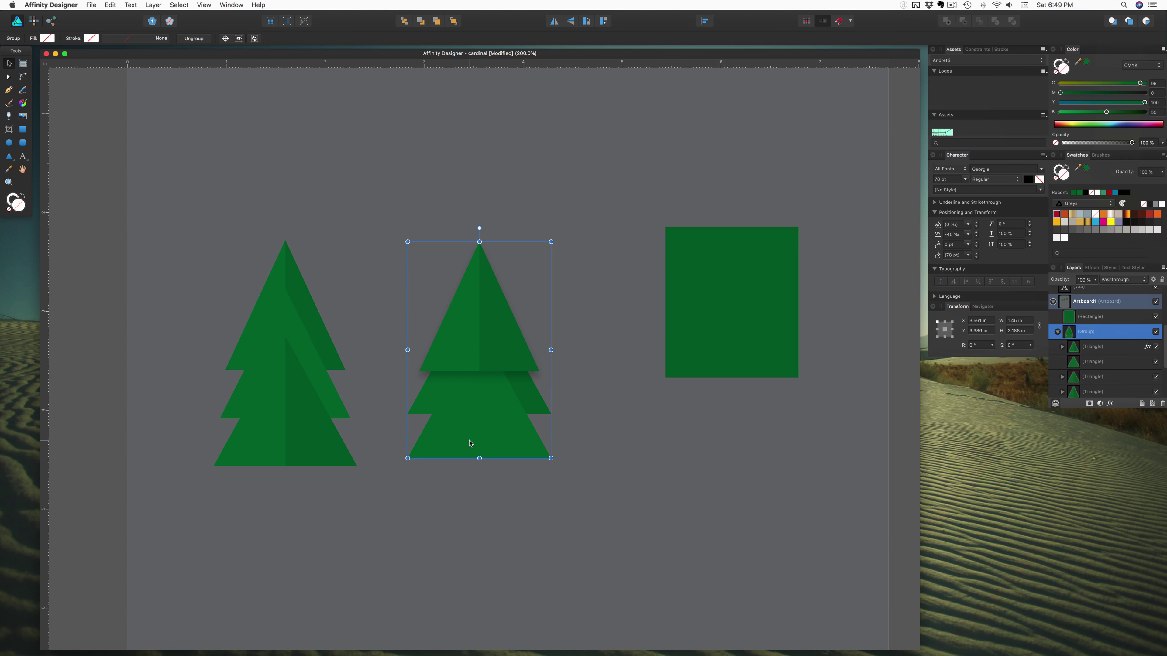
double_click(471, 443)
left_click_drag(470, 444, 472, 472)
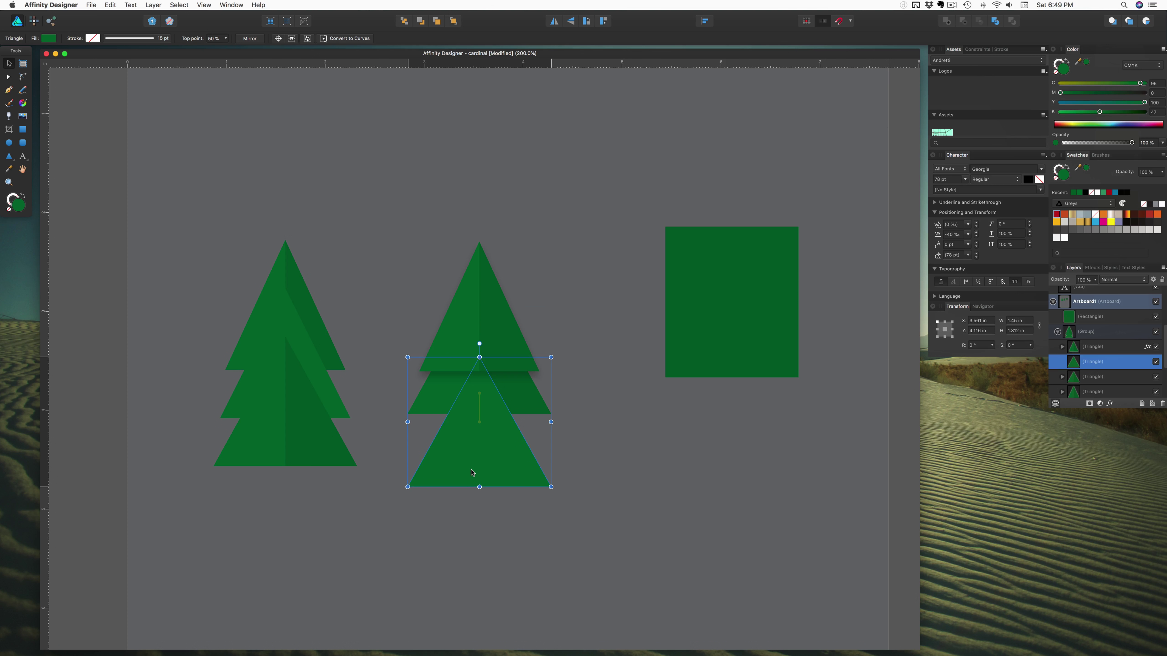
left_click_drag(472, 472, 469, 466)
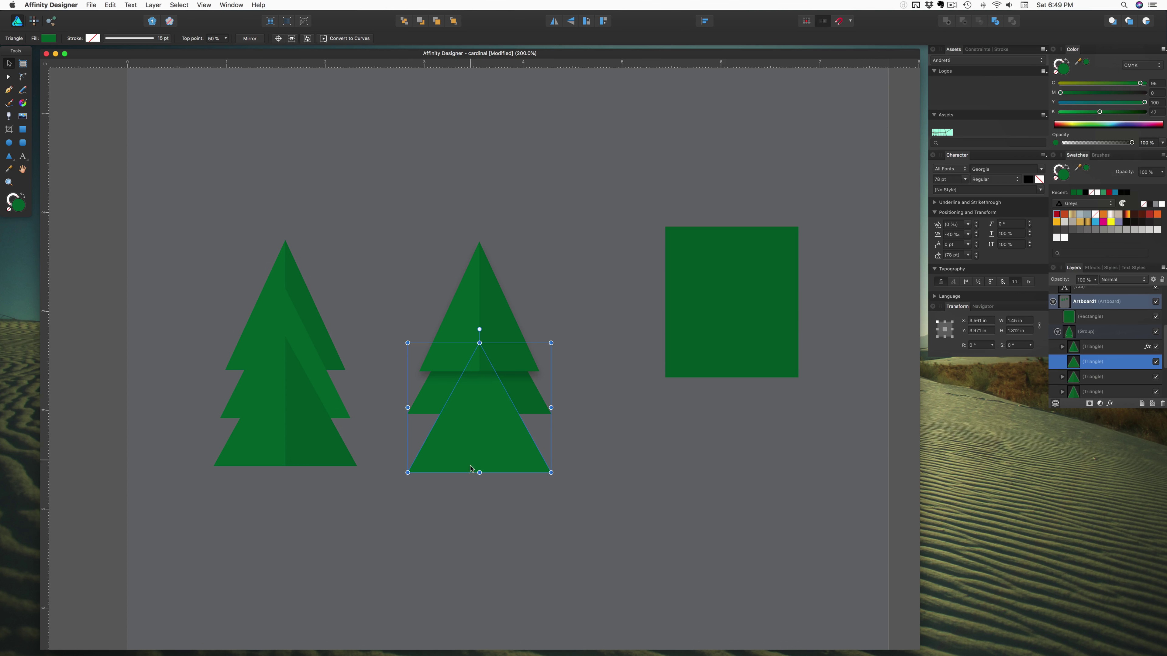
left_click(467, 489)
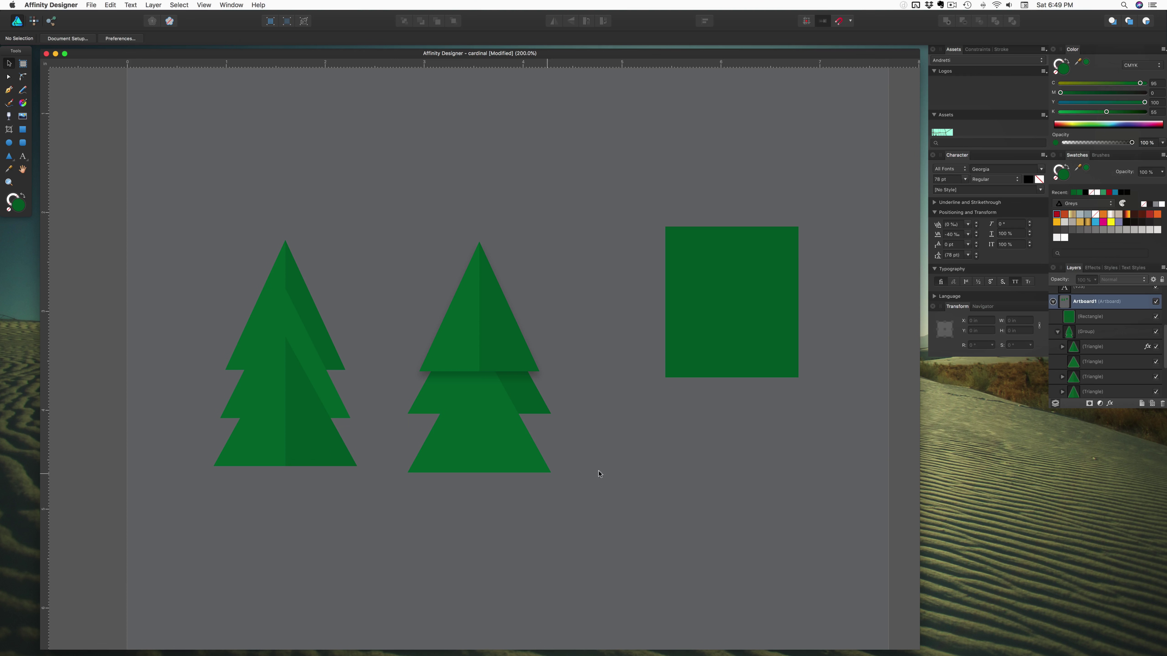
Step: Clip the plain triangle inside the copied tree's second tier so it covers part of the dark shading
double_click(484, 449)
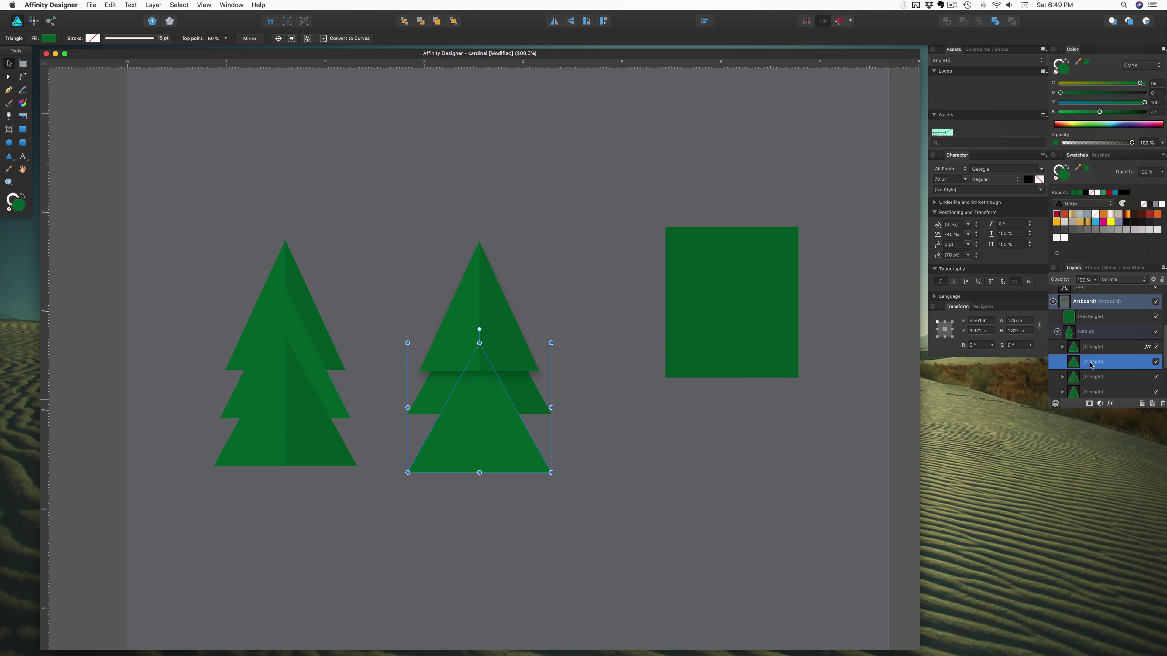
left_click(1110, 350)
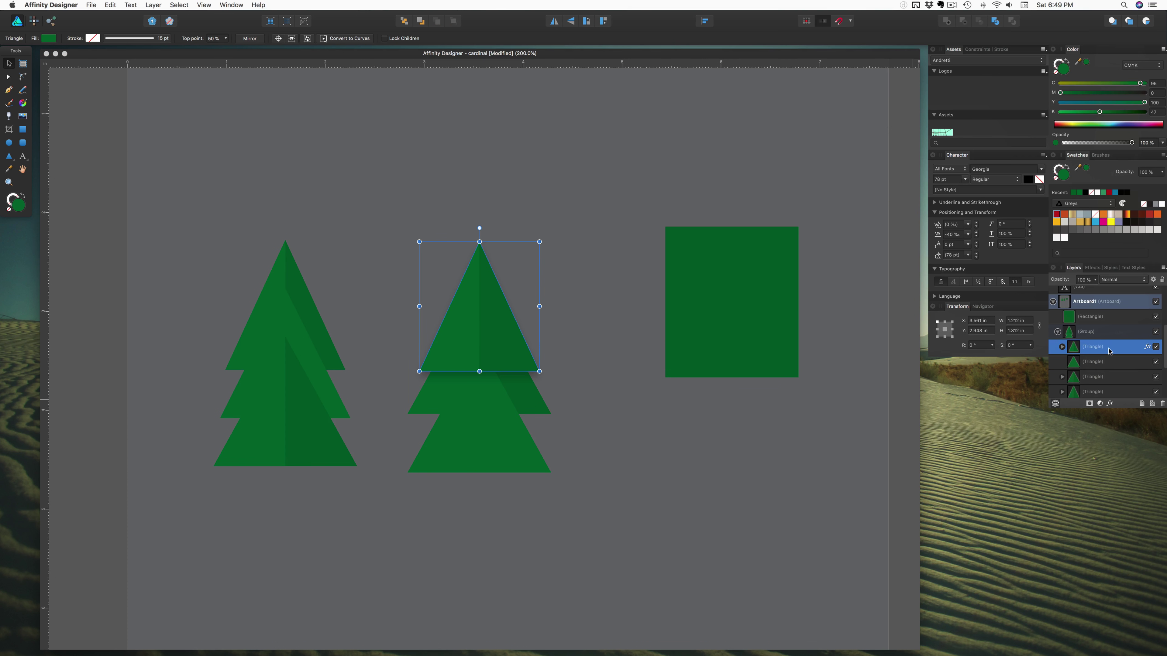
left_click(1110, 377)
left_click_drag(1107, 364, 1106, 385)
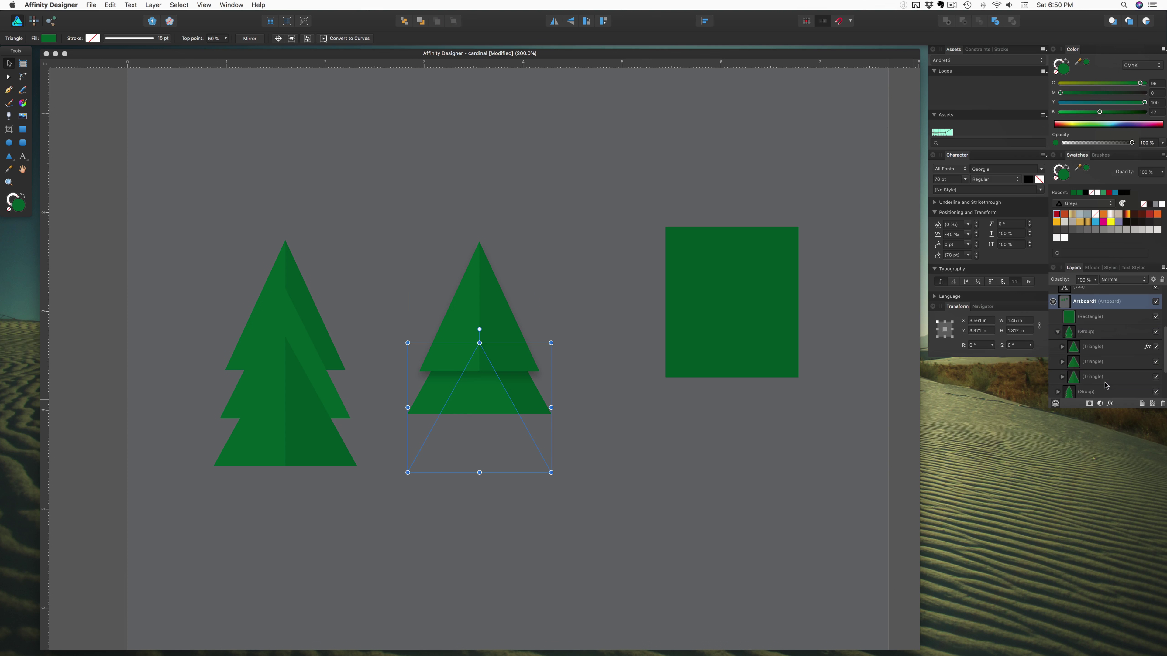
left_click(604, 457)
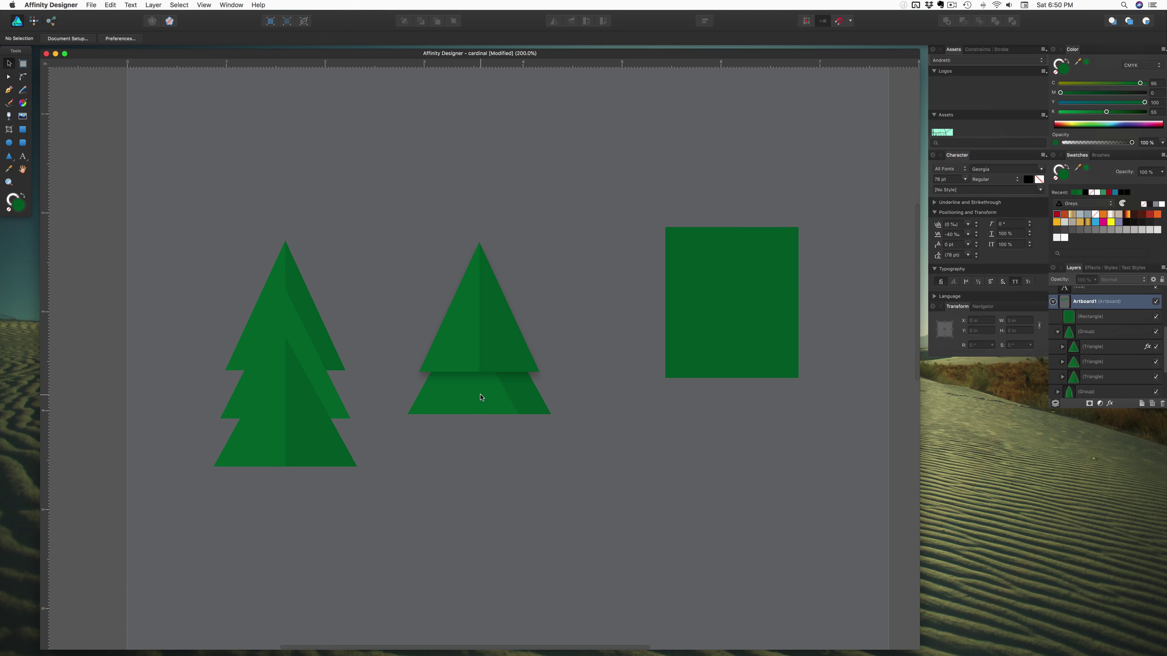
Step: Duplicate the second tier's clipped triangle, nest the duplicate inside the top tier, and move it up to about Y 3.642 in
left_click(481, 397)
left_click(481, 397)
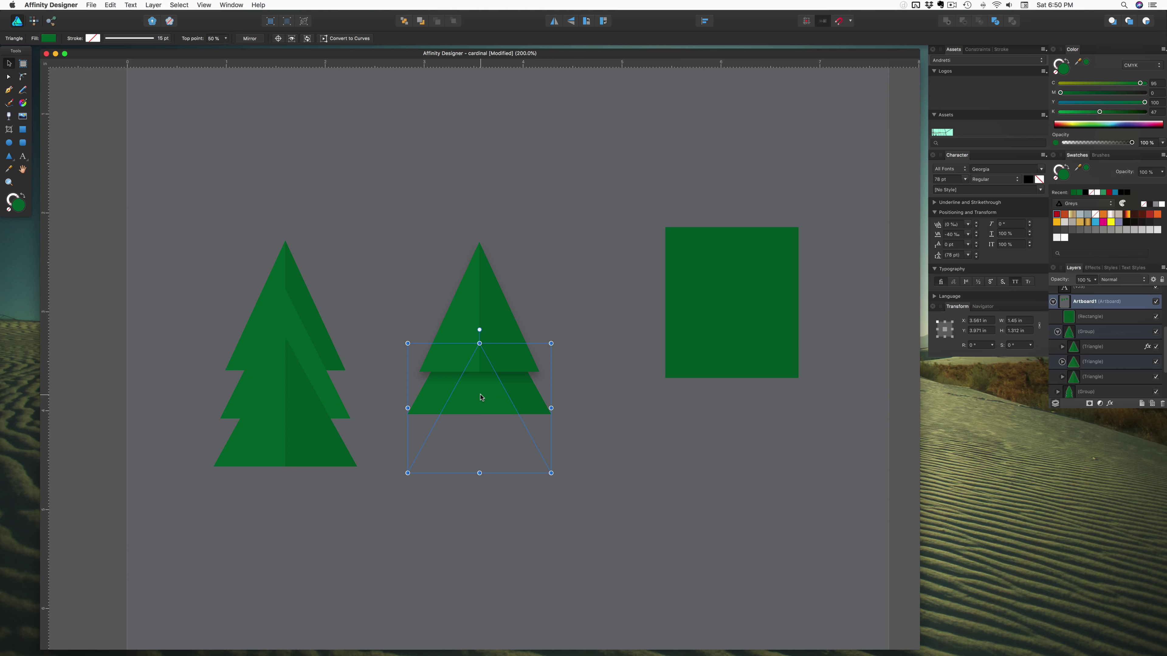
left_click(407, 330)
left_click(465, 332)
left_click(466, 332)
key("super+j")
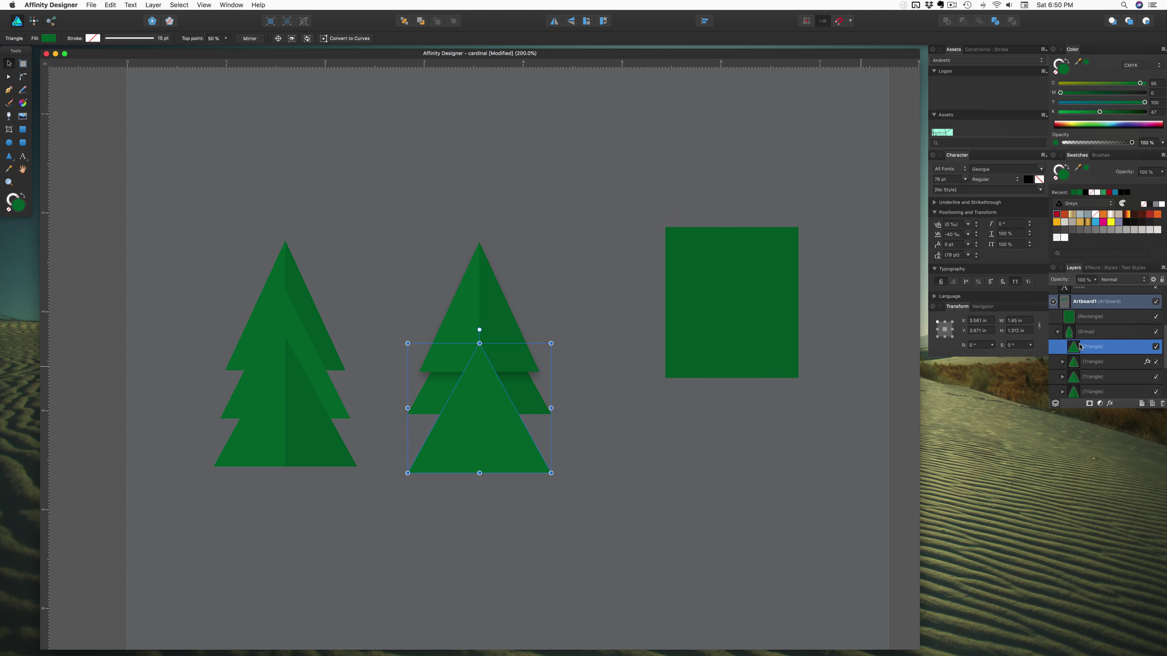
left_click_drag(1092, 348, 1094, 366)
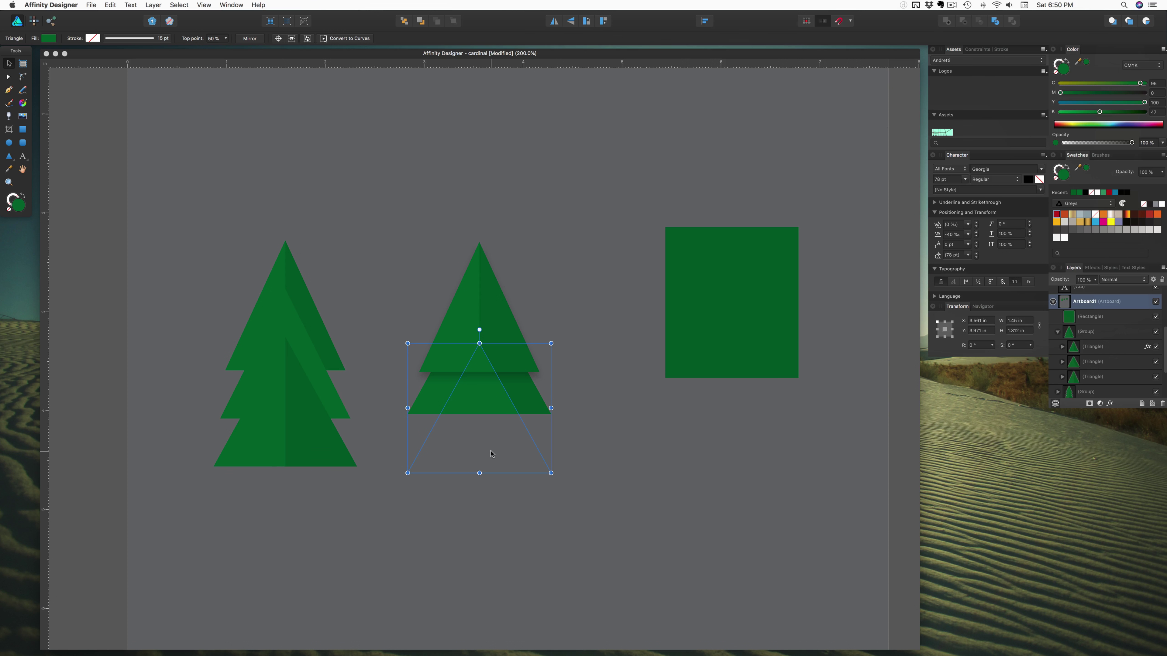
left_click_drag(490, 454, 491, 421)
left_click(514, 491)
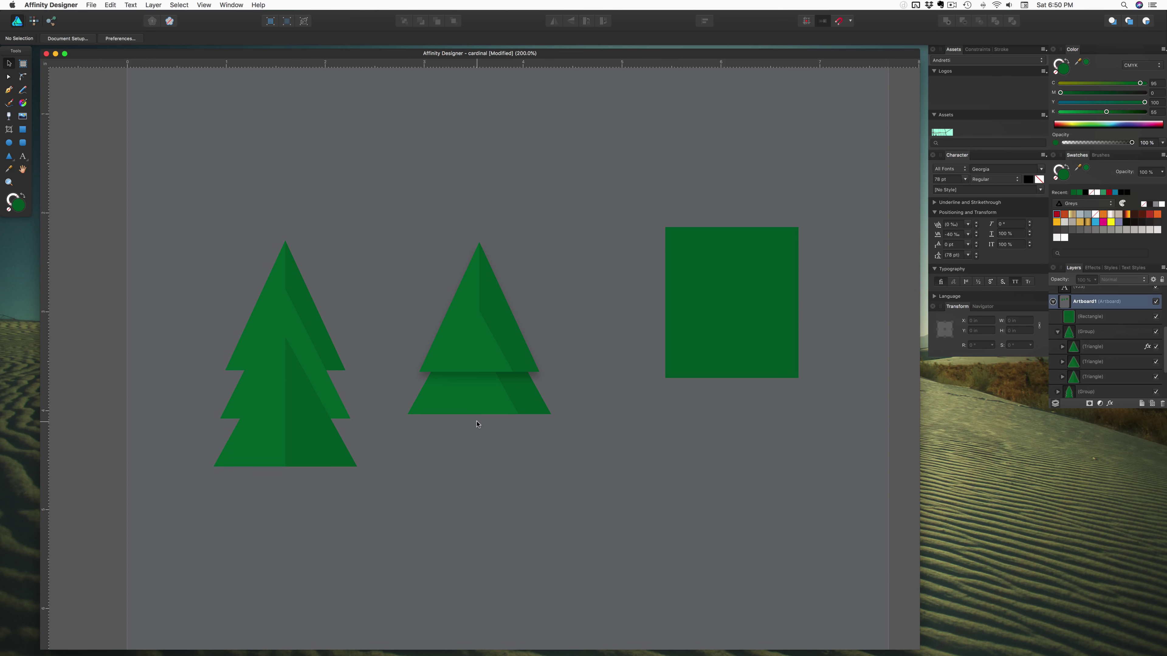
Step: Lighten the green of the top tier's clipped triangle by reducing its black value to 43
left_click(476, 362)
left_click(476, 361)
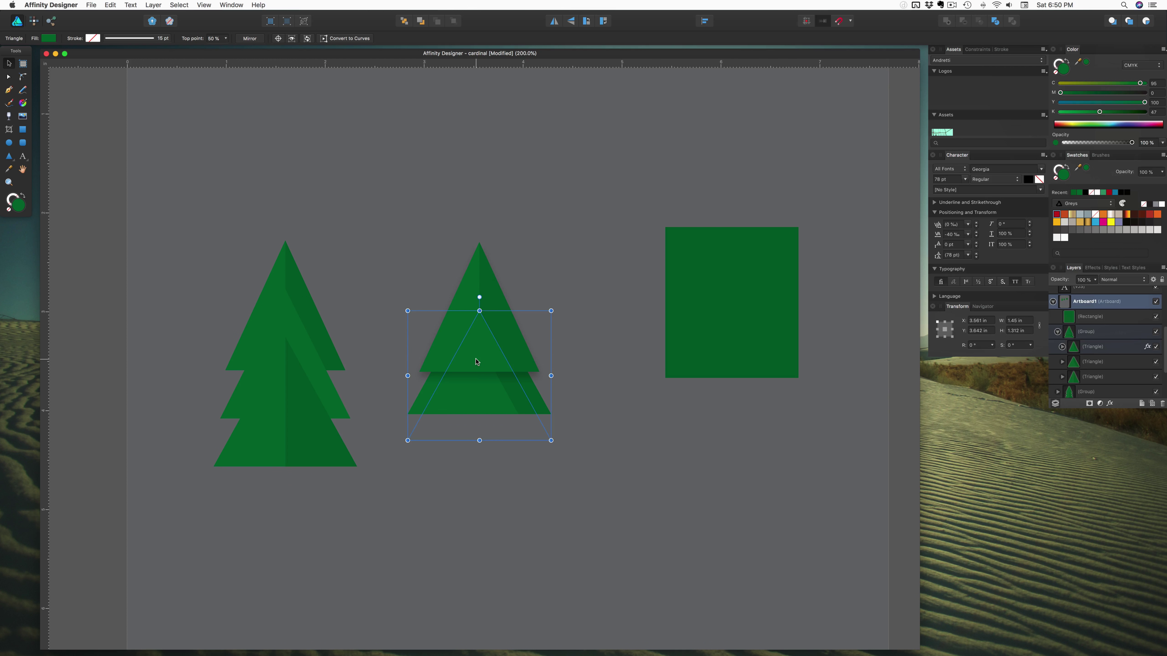
left_click_drag(1098, 113, 1097, 113)
Step: Recolour the second tier's clipped triangle with the lighter green sampled from the top tier's clipped triangle
left_click(435, 392)
double_click(436, 395)
left_click(457, 398)
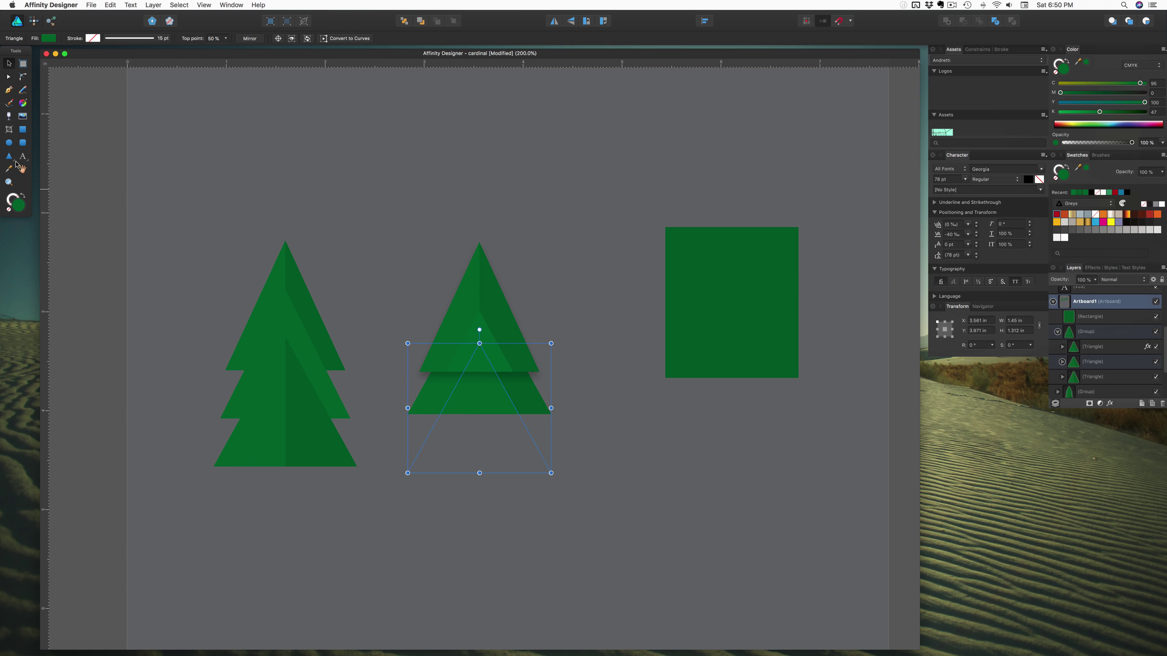
left_click(10, 168)
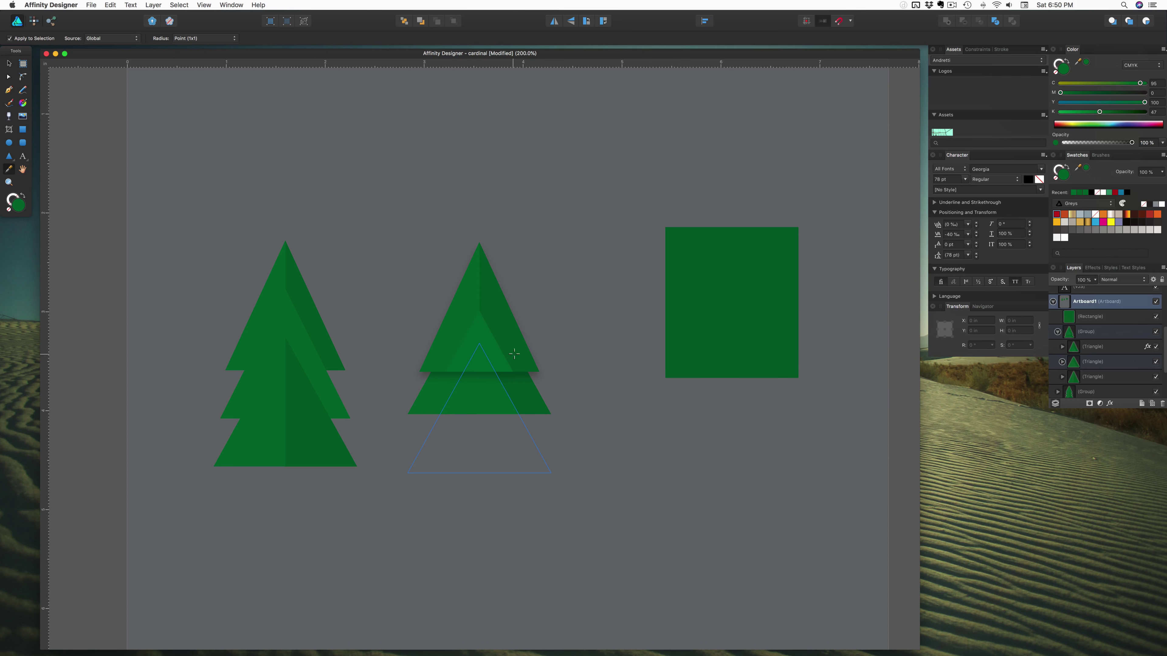
left_click(489, 347)
key("v")
left_click(324, 190)
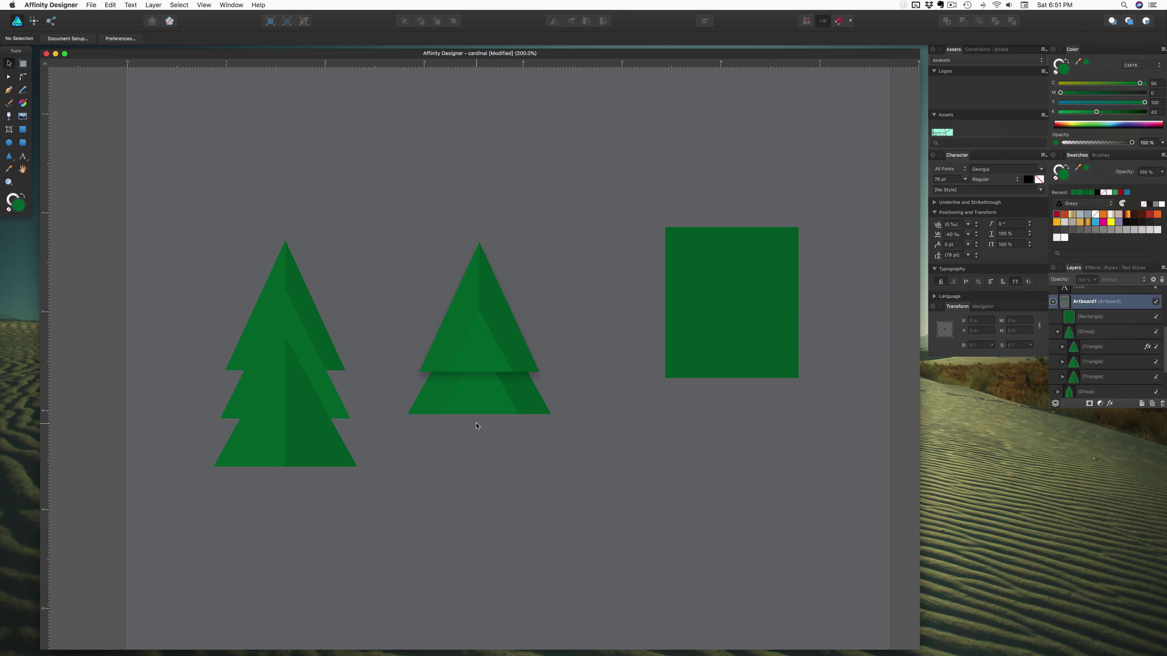
Step: Move the second tier's clipped highlight triangle up to about Y 3.825 in
double_click(473, 408)
mouse_move(473, 408)
left_mouse_down()
mouse_move(475, 422)
mouse_move(477, 391)
left_mouse_up()
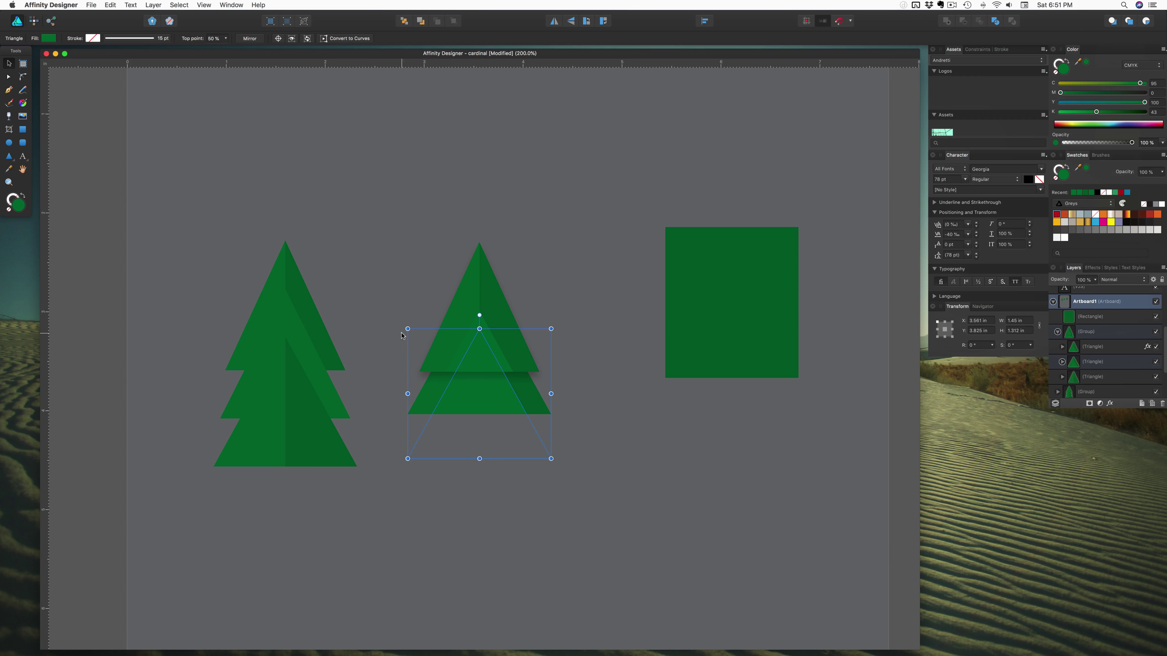
left_click(384, 335)
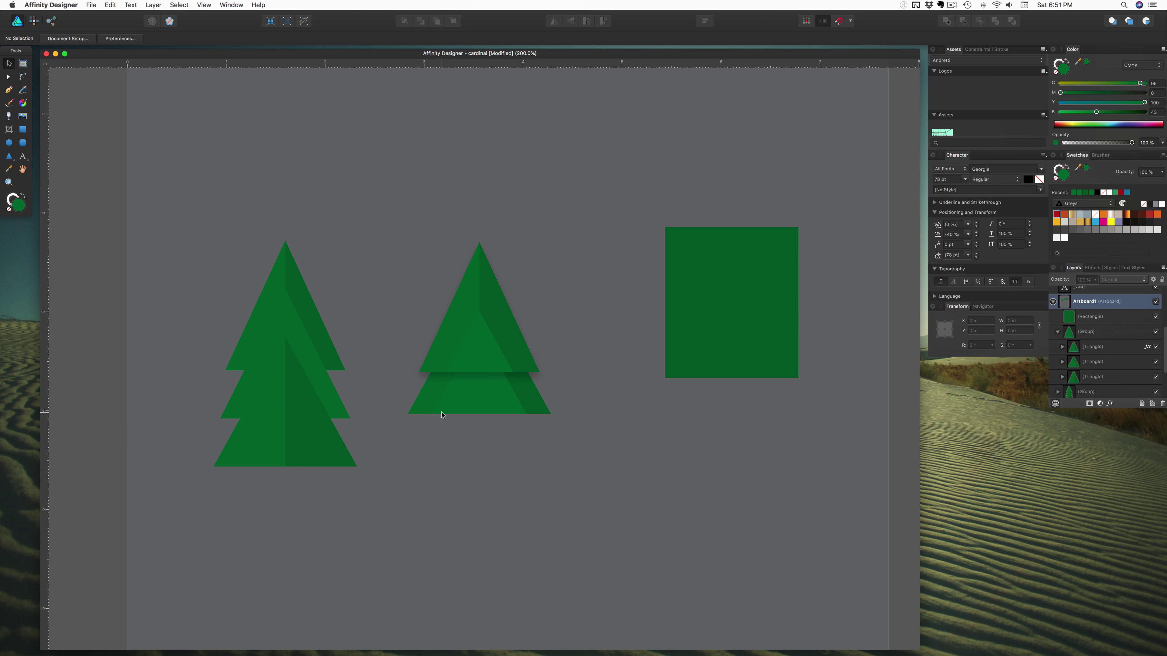
Step: Reduce the top tier's outer shadow to 11% opacity and 9.7 px offset, and close the layer effects
left_click(445, 336)
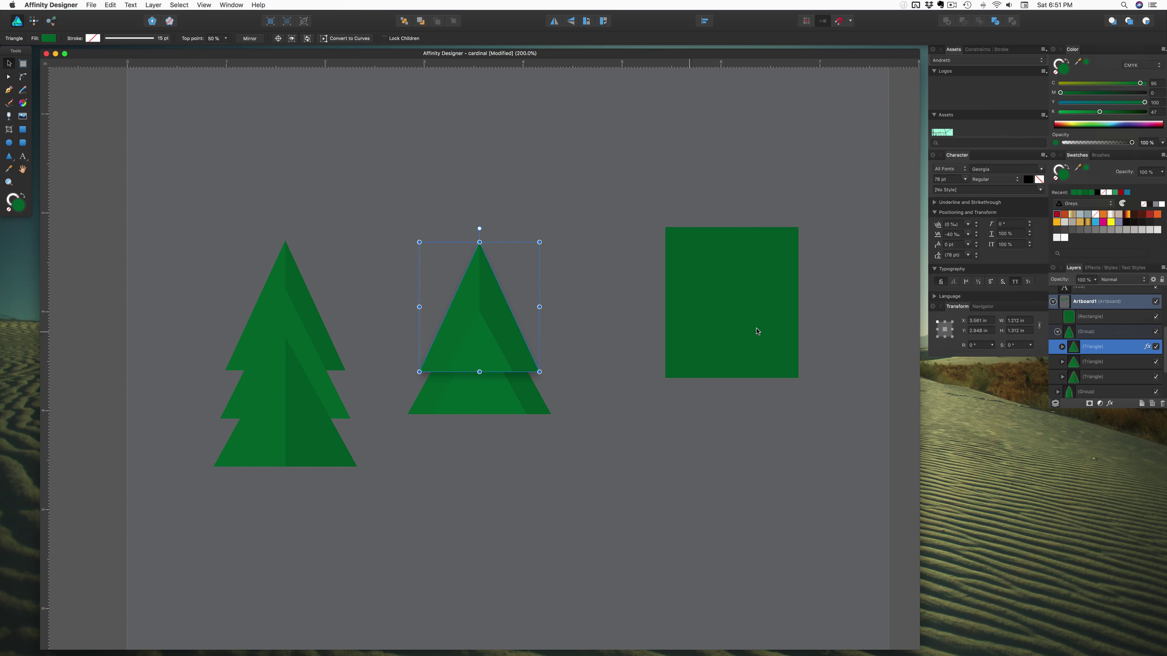
left_click(1111, 404)
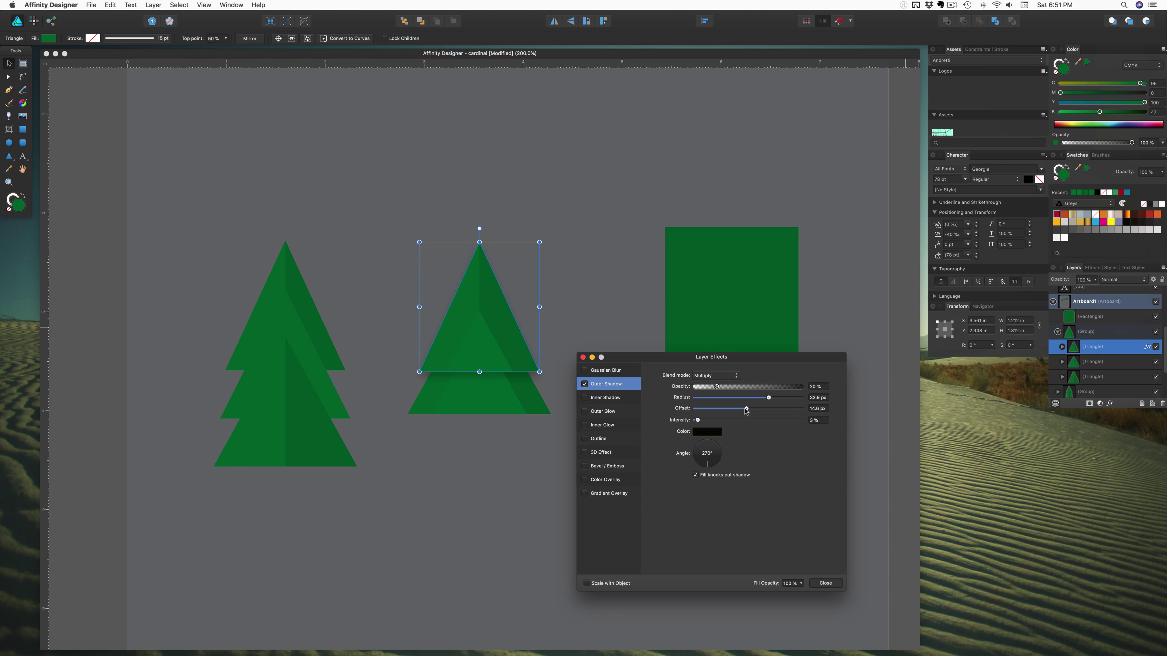
mouse_move(717, 386)
left_mouse_down()
mouse_move(702, 388)
mouse_move(745, 409)
mouse_move(709, 389)
left_mouse_up()
left_click_drag(708, 389, 710, 388)
left_click(826, 583)
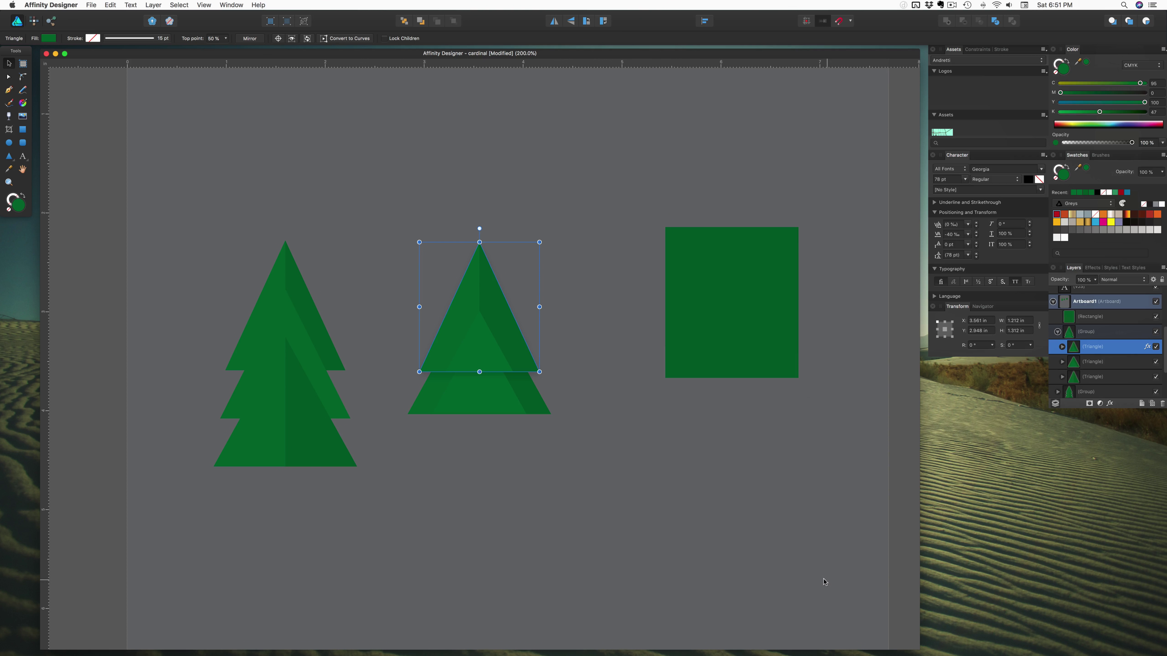
left_click(464, 481)
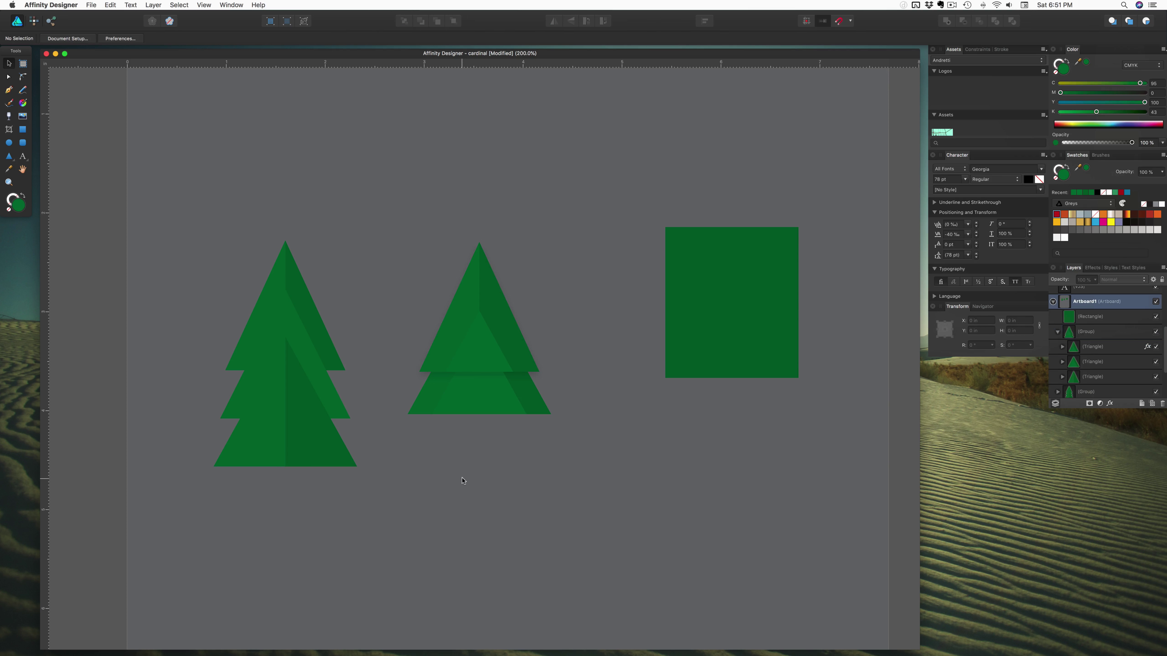
Step: Duplicate the copied tree's highlighted second tier straight down as a third tier and send it to the back of the group
left_click(488, 411)
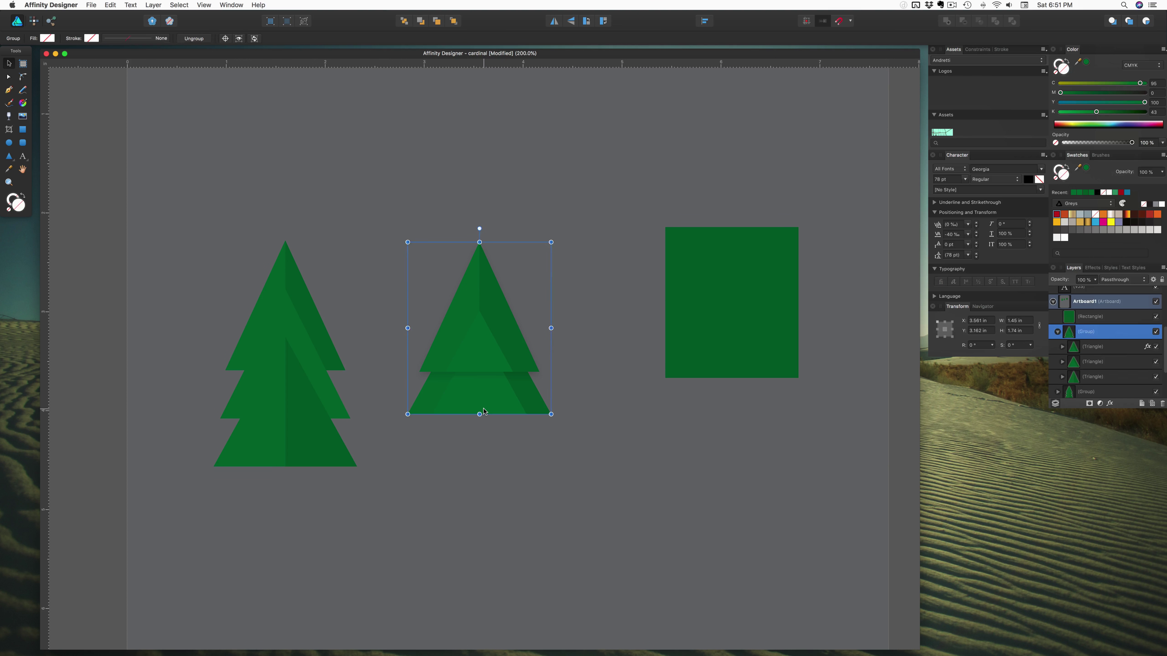
double_click(488, 410)
left_click_drag(488, 401, 487, 458)
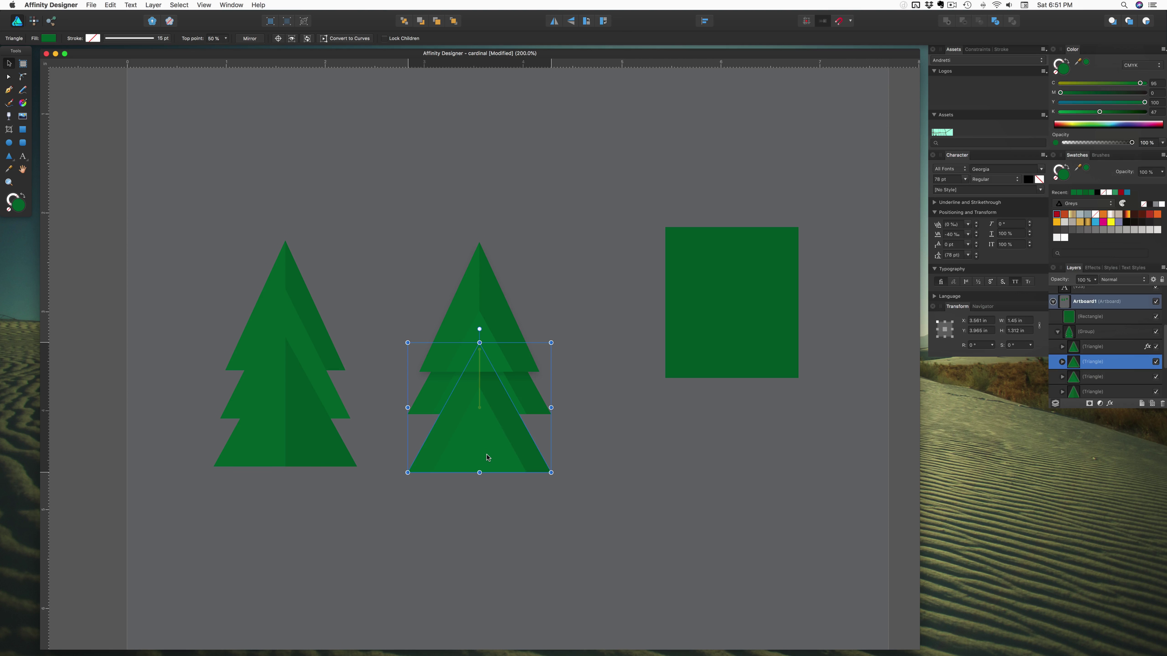
key("super+shift+bracketleft")
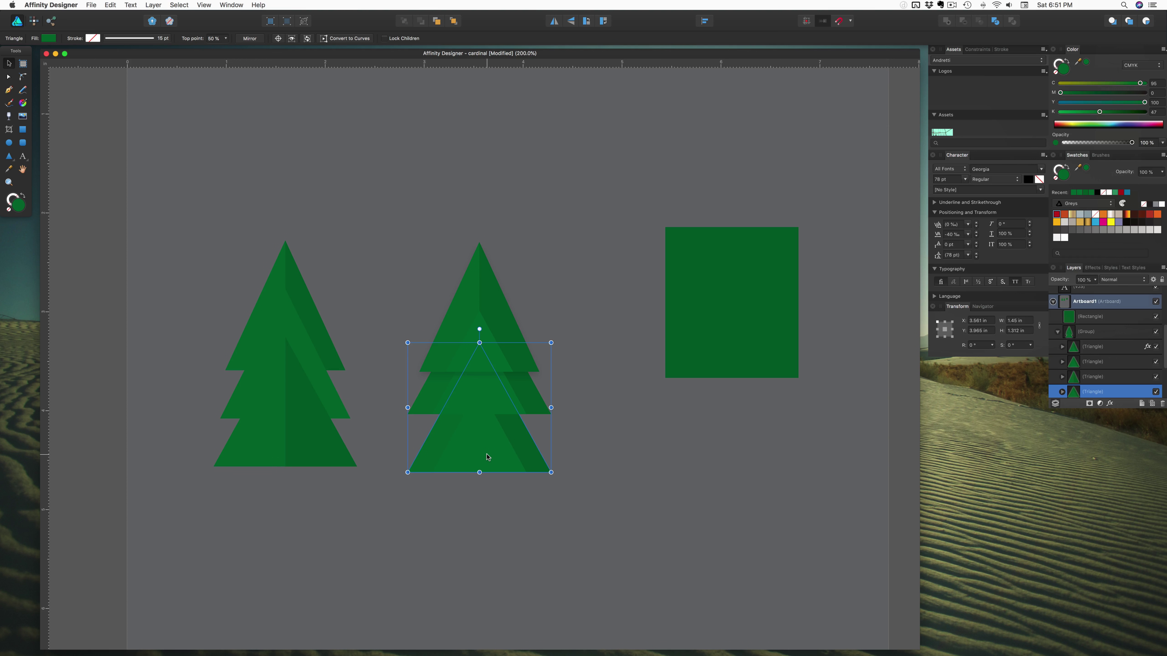
Step: Raise the new bottom tier slightly and widen it evenly on both sides so it extends beyond the second tier
left_click_drag(487, 457, 487, 440)
left_click_drag(408, 390, 395, 391)
left_click_drag(394, 392, 396, 392)
left_click(370, 358)
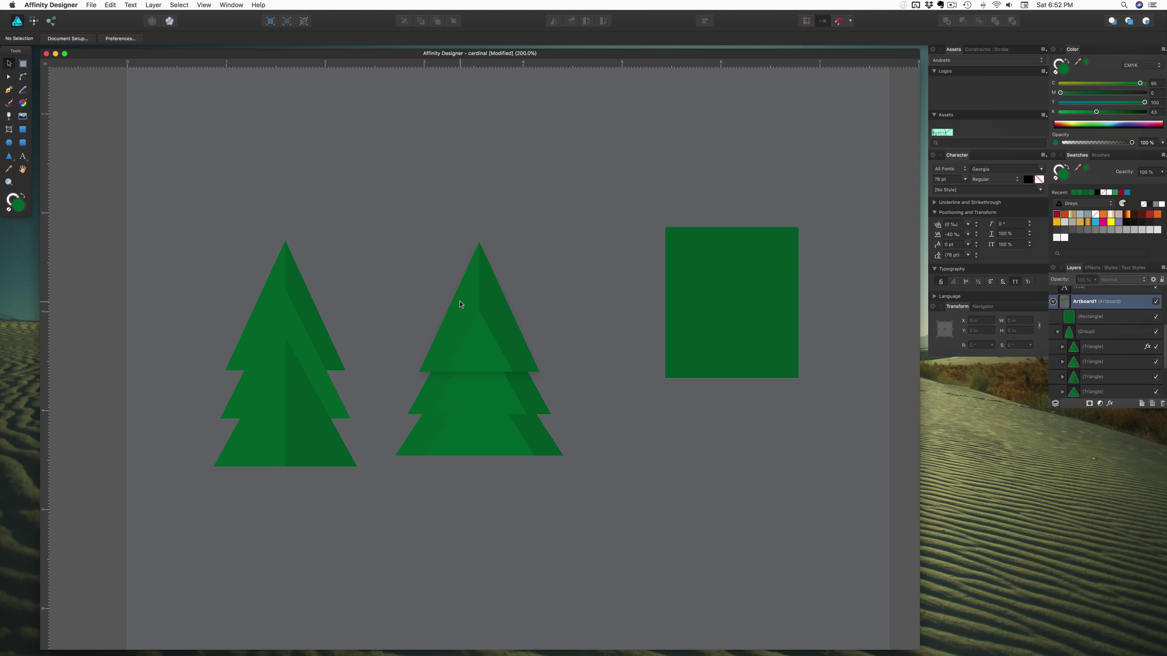
Step: Turn off the outer shadow on the copied tree's top tier, close the layer effects, and save the document
left_click(461, 305)
double_click(461, 305)
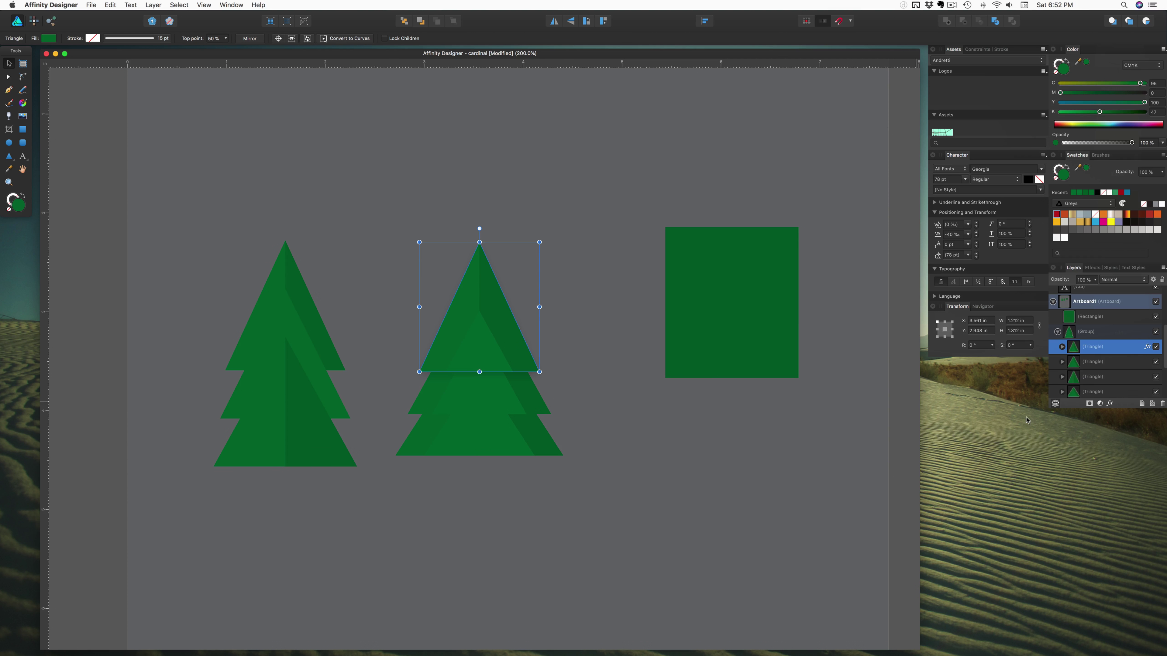
left_click(1110, 404)
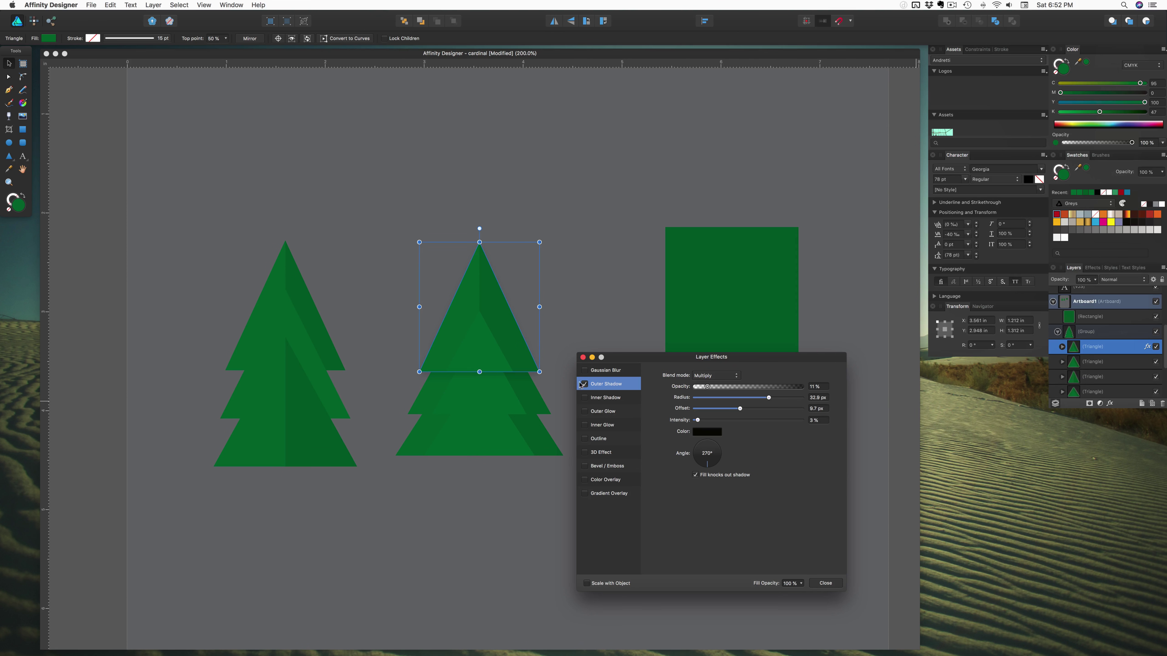
left_click(587, 333)
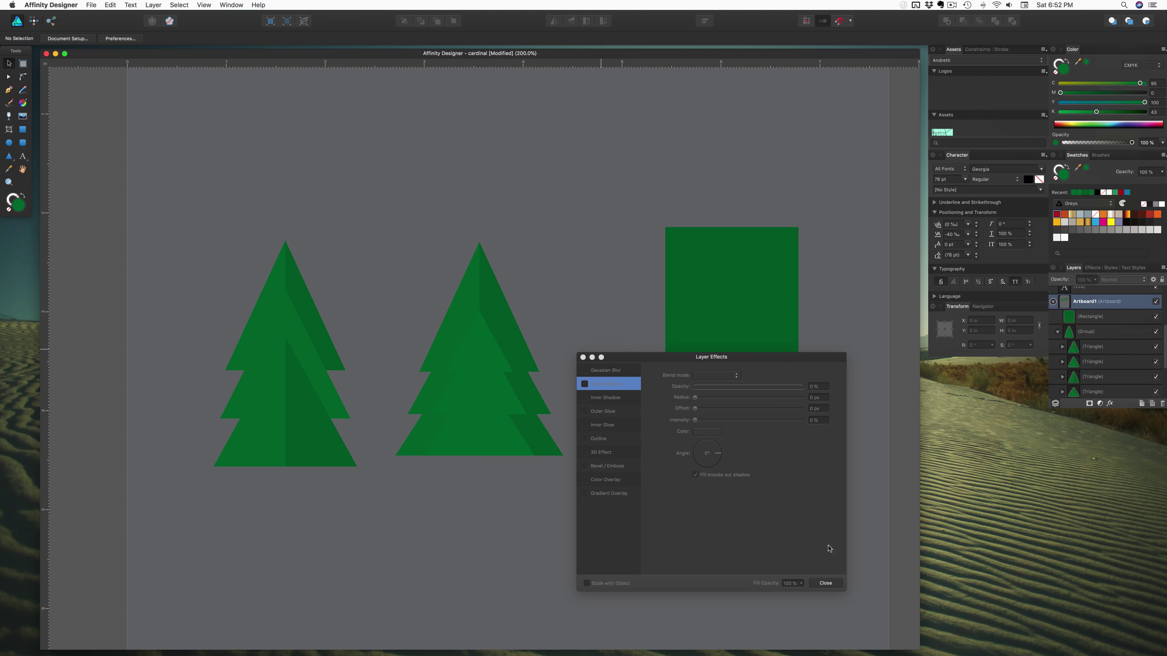
left_click(826, 583)
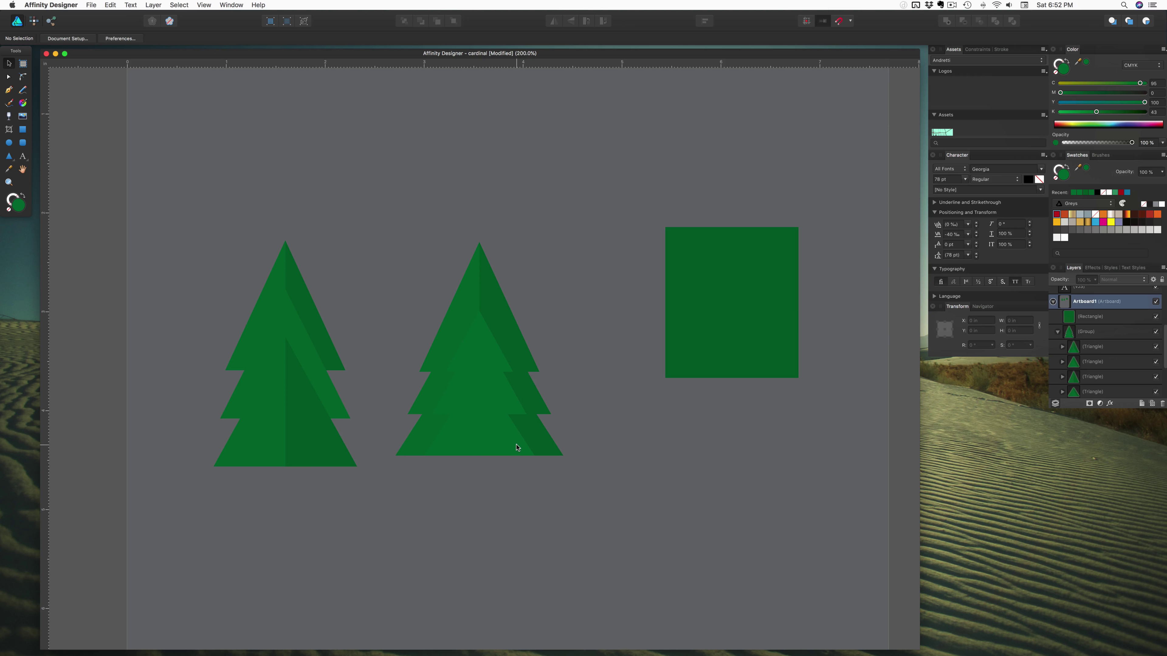
key("super+s")
Step: Delete the older tree with the centre shadow and the dark green rectangle, keeping only the newer three-tier tree
scroll(309, 354, "up", 1)
scroll(309, 355, "up", 1)
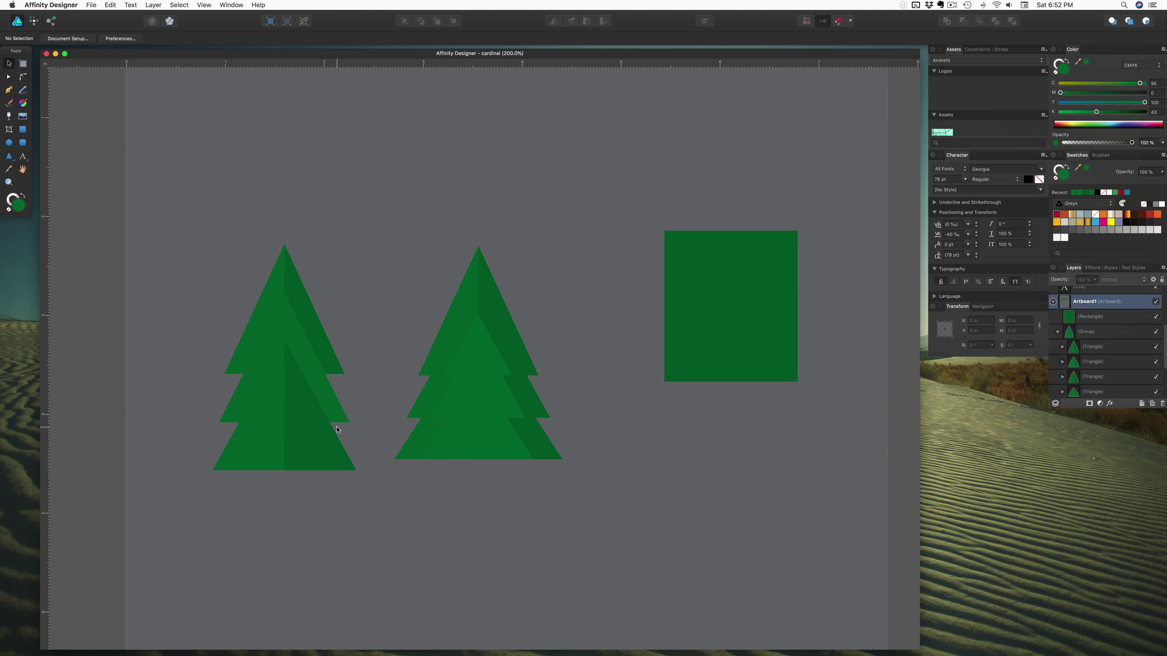
left_click_drag(203, 239, 317, 469)
scroll(316, 465, "up", 2)
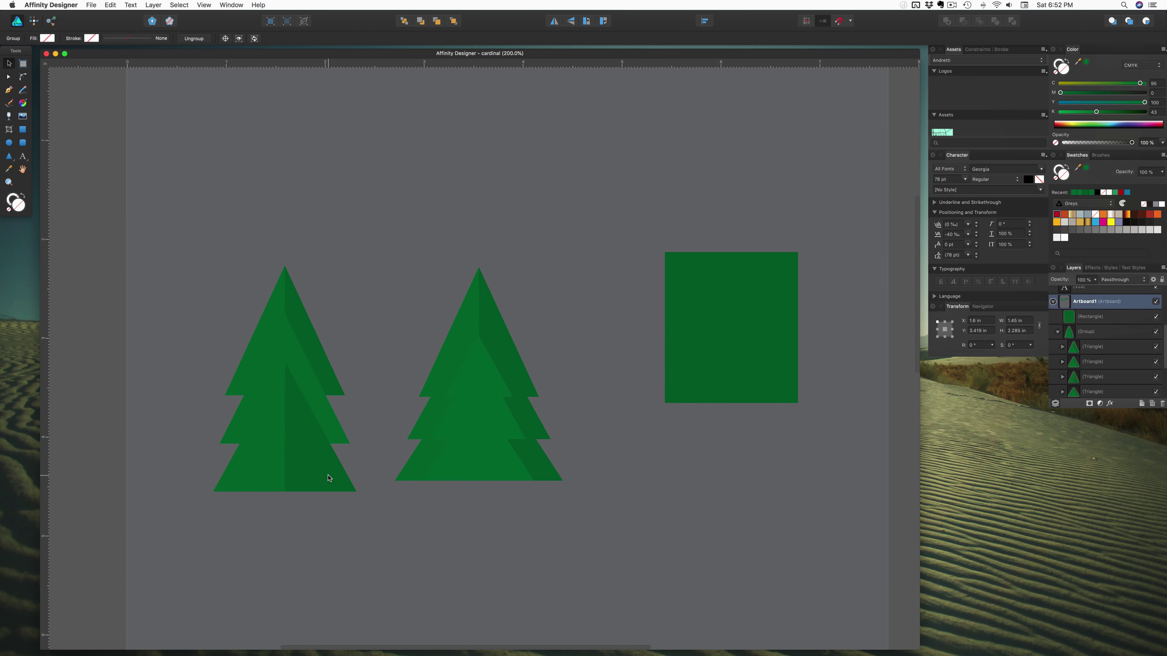
key("Delete")
left_click(668, 363)
key("Delete")
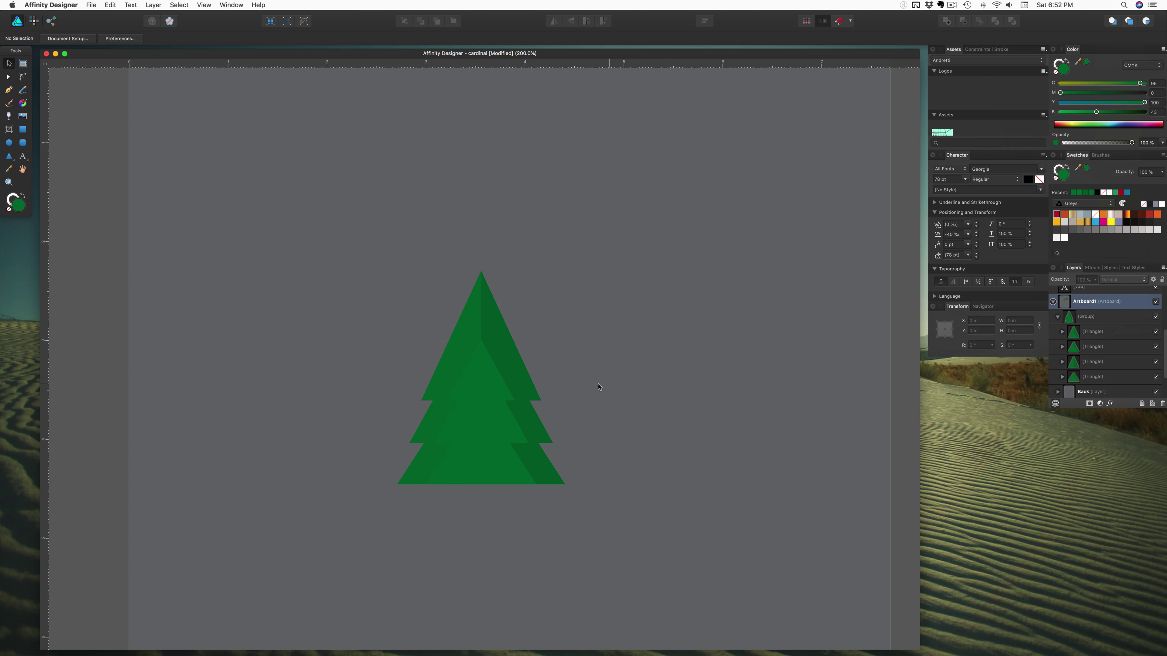
Step: Duplicate the remaining tree into an evenly spaced, overlapping row of three trees and group them
left_click(501, 415)
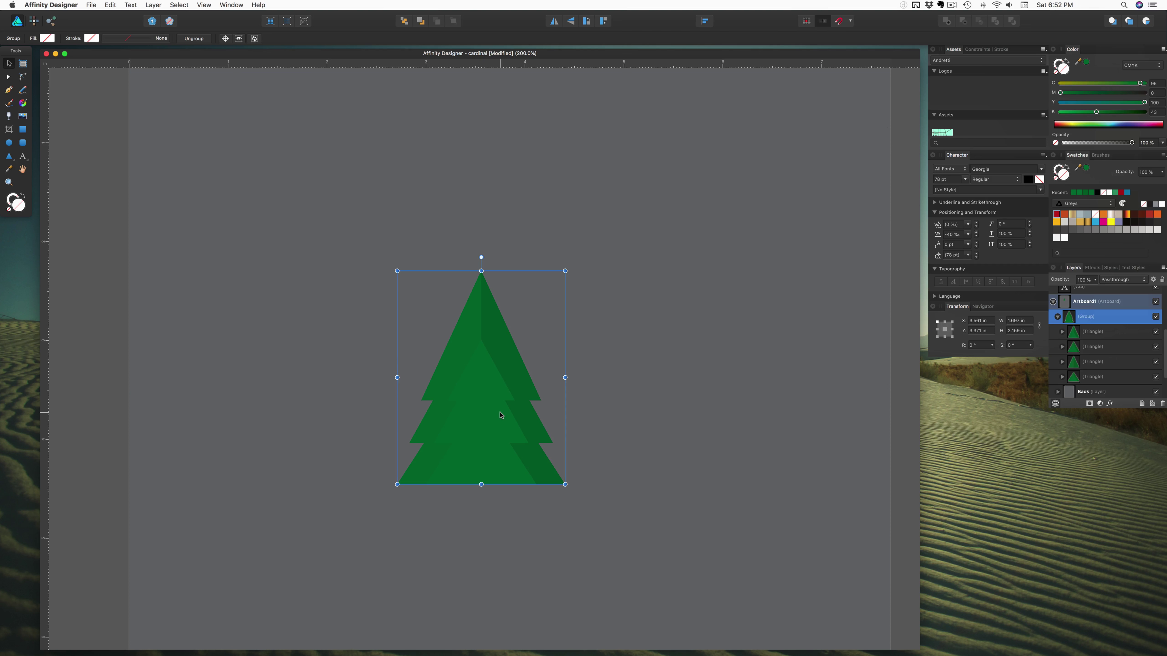
left_click_drag(501, 415, 375, 410)
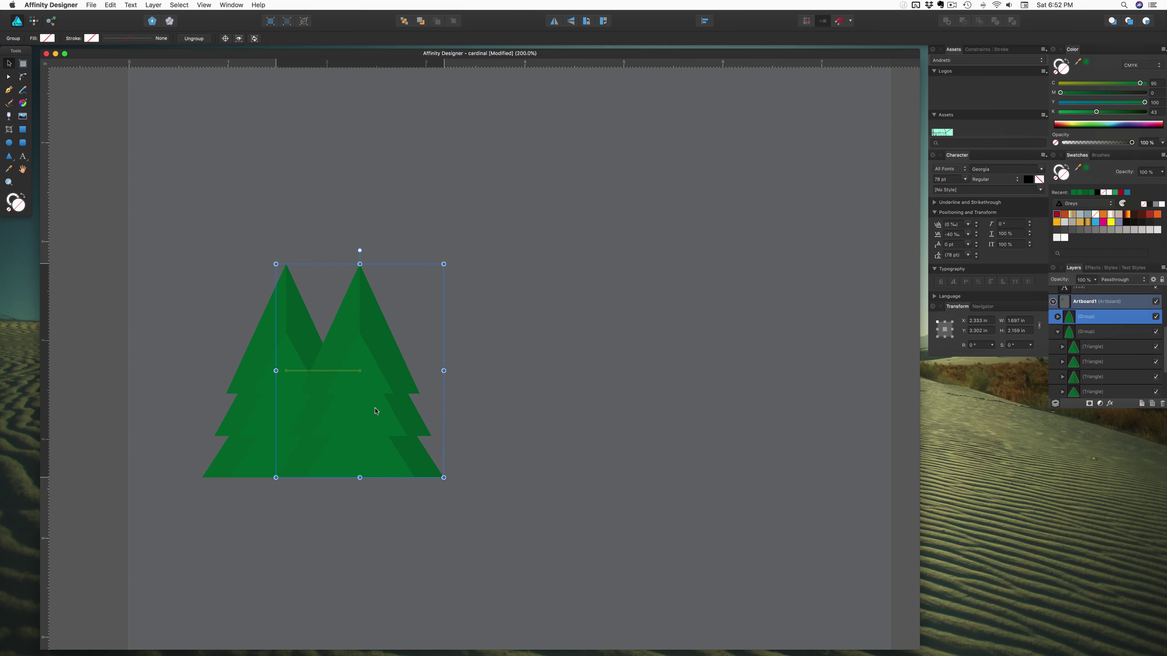
mouse_move(375, 410)
left_mouse_down()
mouse_move(418, 411)
mouse_move(398, 411)
left_mouse_up()
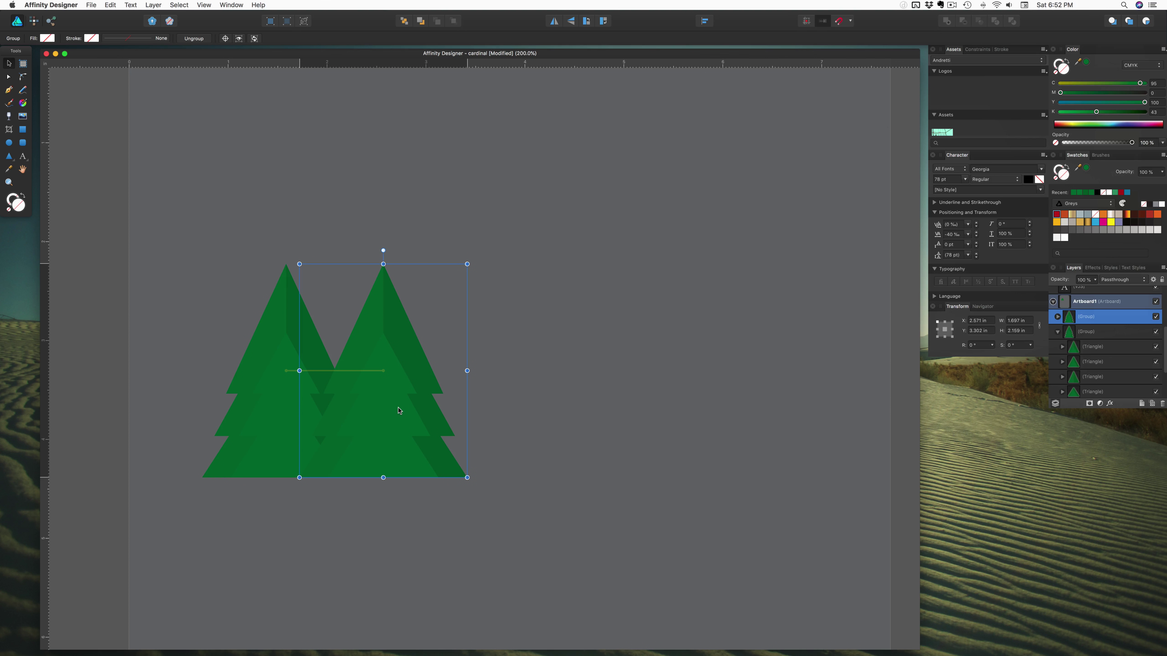
left_click_drag(398, 411, 492, 408)
key("super+shift+bracketleft")
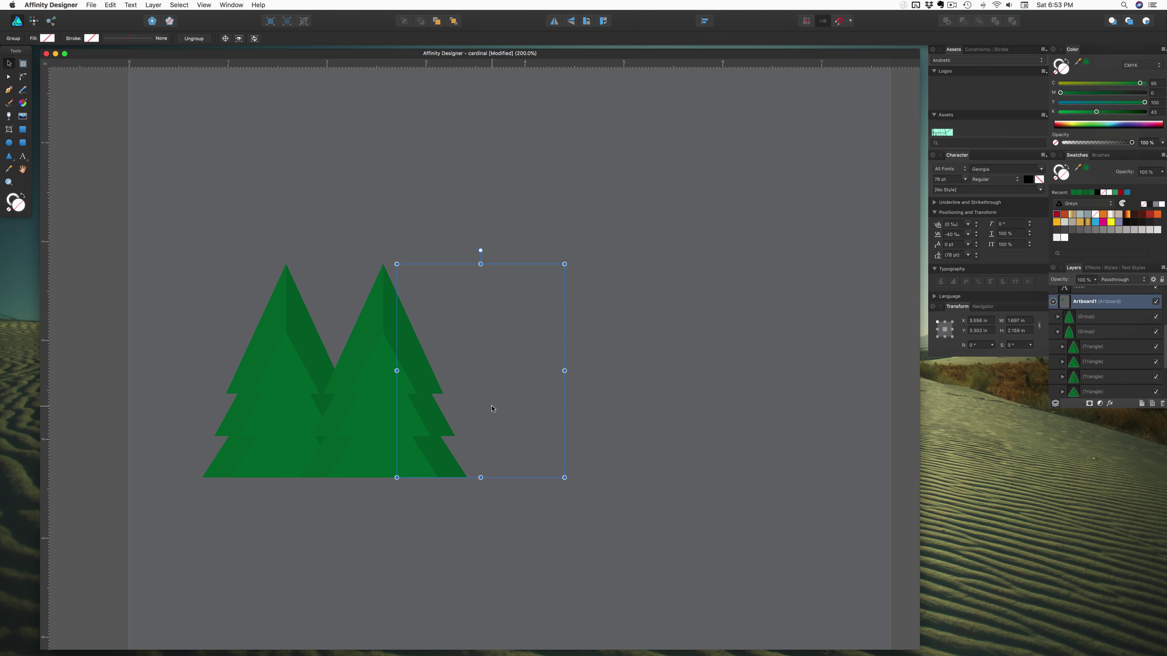
key("super+shift+bracketright")
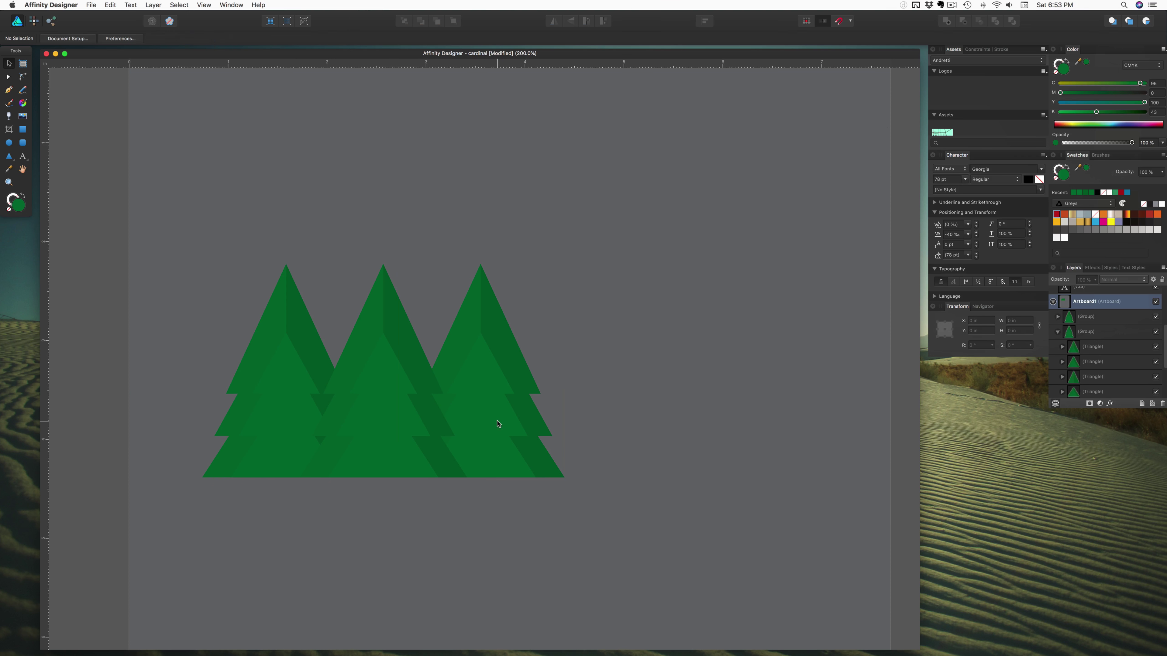
left_click(384, 441, "shift")
left_click(284, 441, "shift")
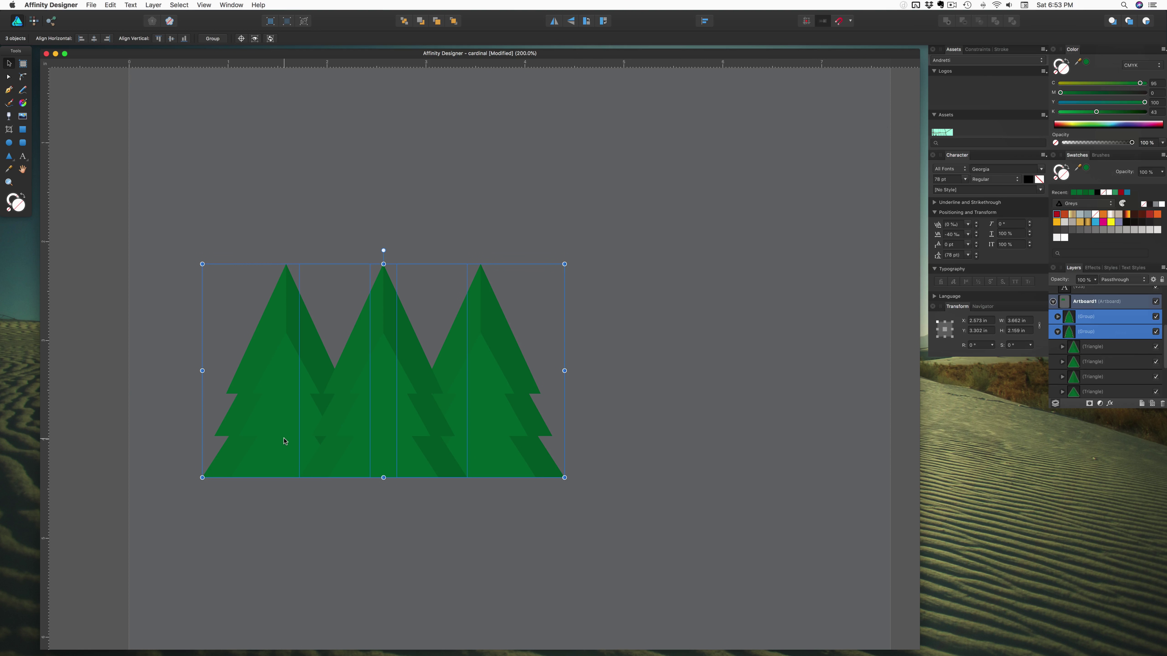
key("super+g")
Step: Place a copy of the tree row slightly to the right behind the original and delete the copy's rightmost tree
left_click_drag(284, 442, 327, 441, "alt")
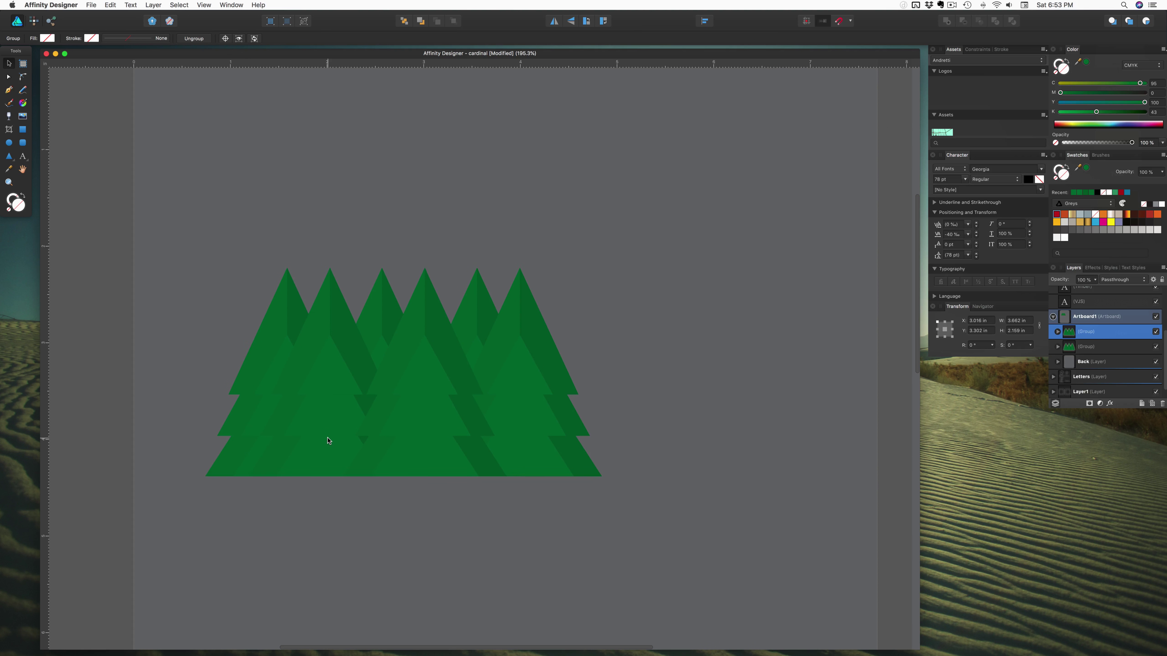
key("super+shift+[")
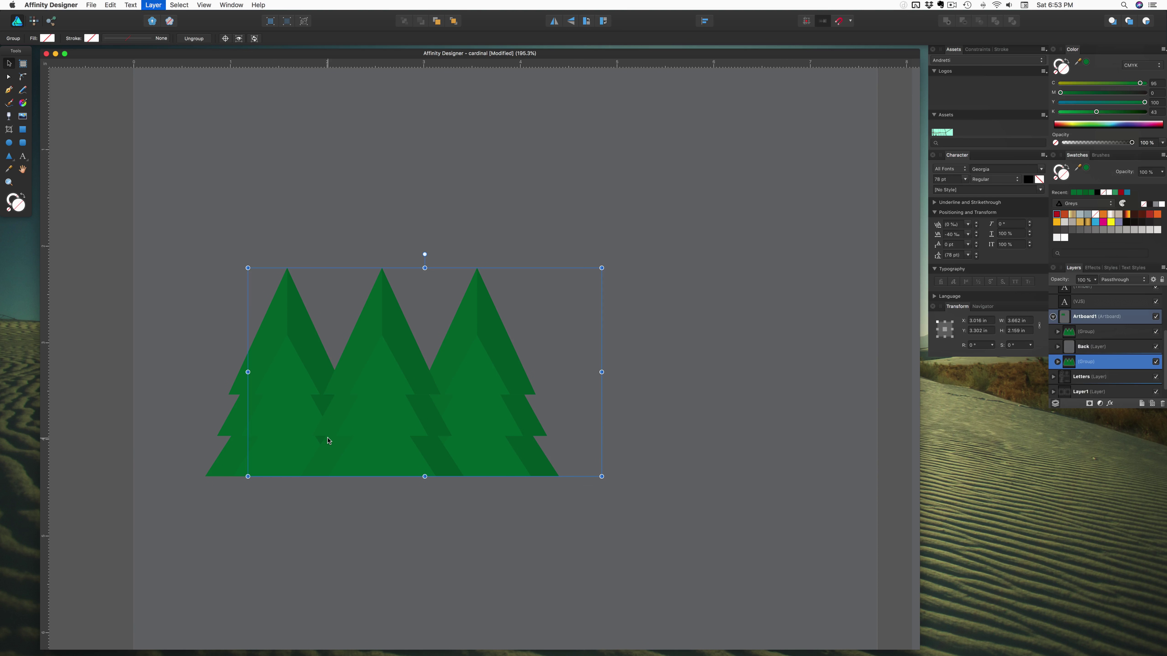
key("super+]")
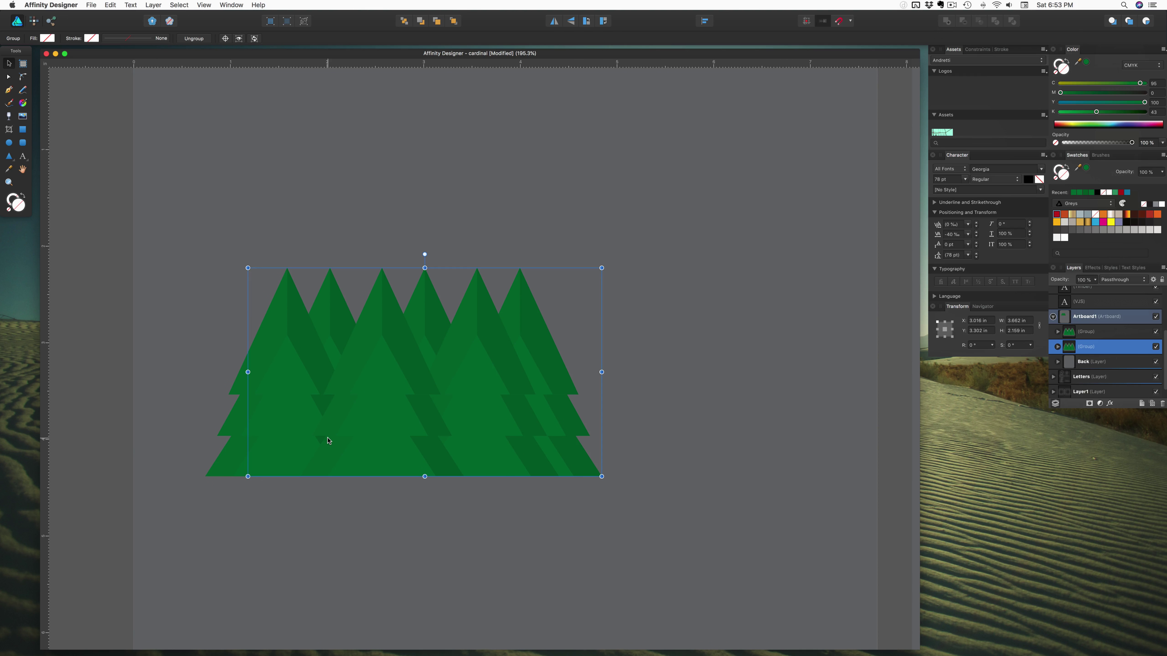
double_click(533, 359)
key("Delete")
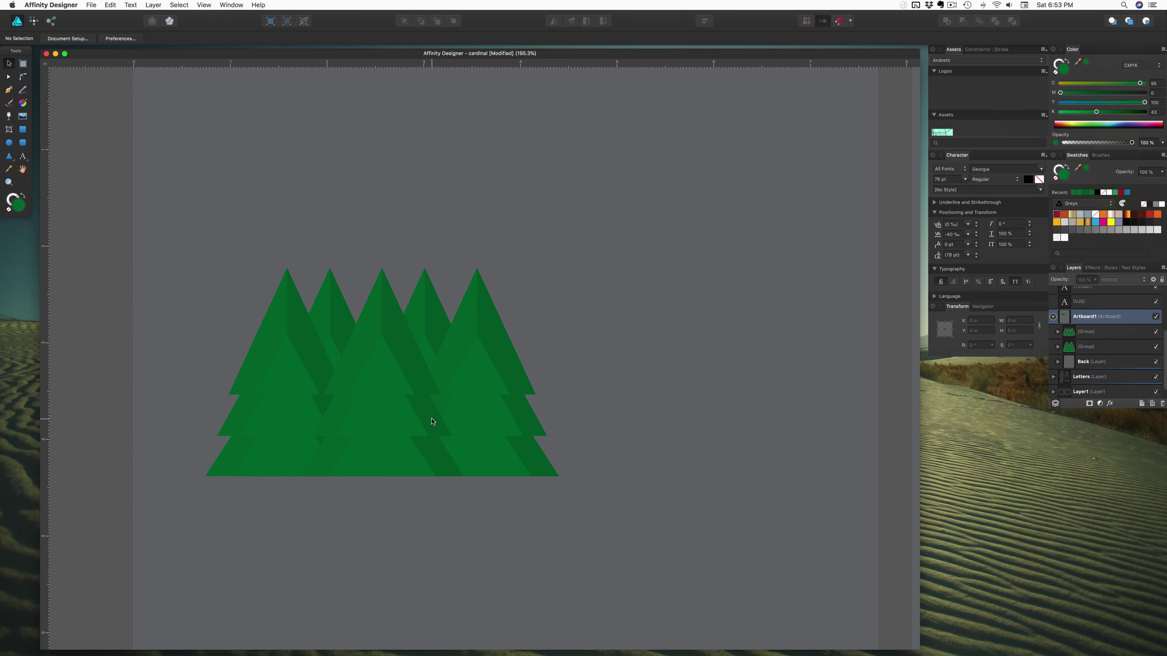
Step: Move both tree rows toward the artboard's centre, enlarge them proportionally to about 5.73 in wide, and group them
key("super+1")
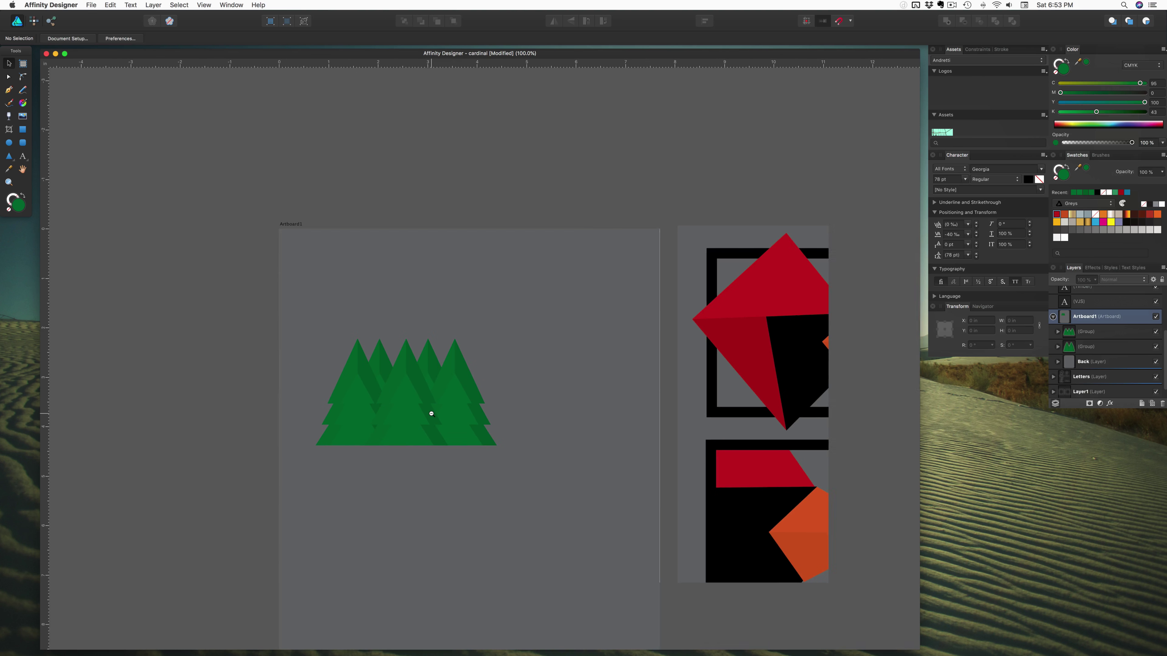
left_click_drag(307, 324, 517, 452)
left_click_drag(457, 420, 506, 406)
scroll(512, 408, "down", 2)
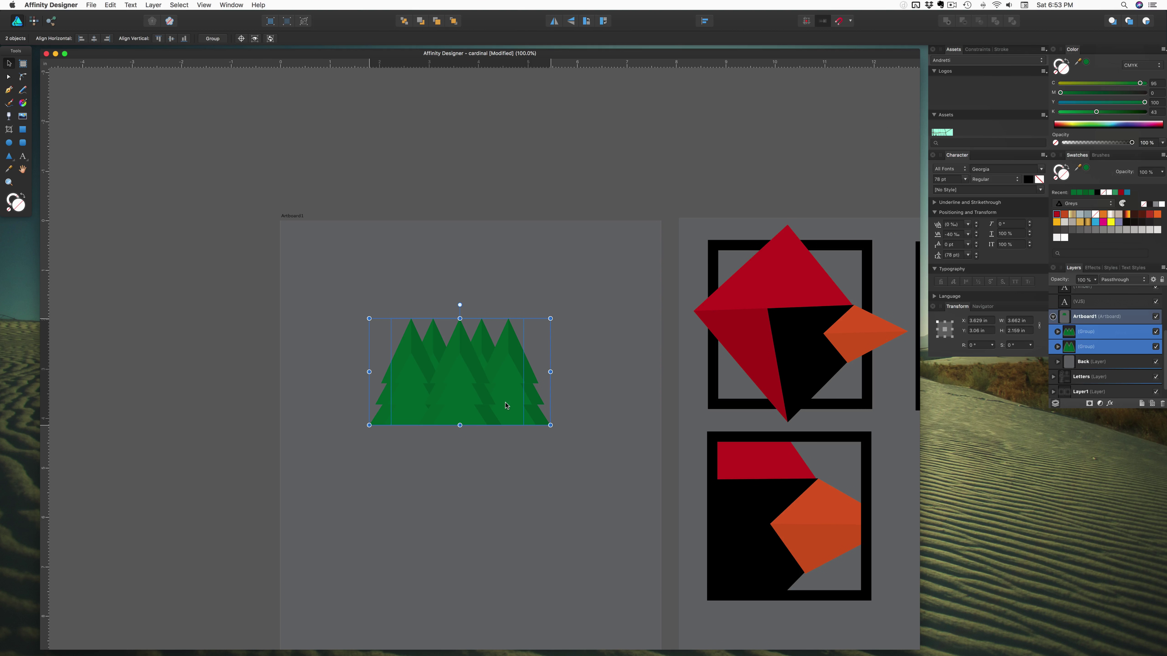
left_click_drag(366, 318, 317, 288)
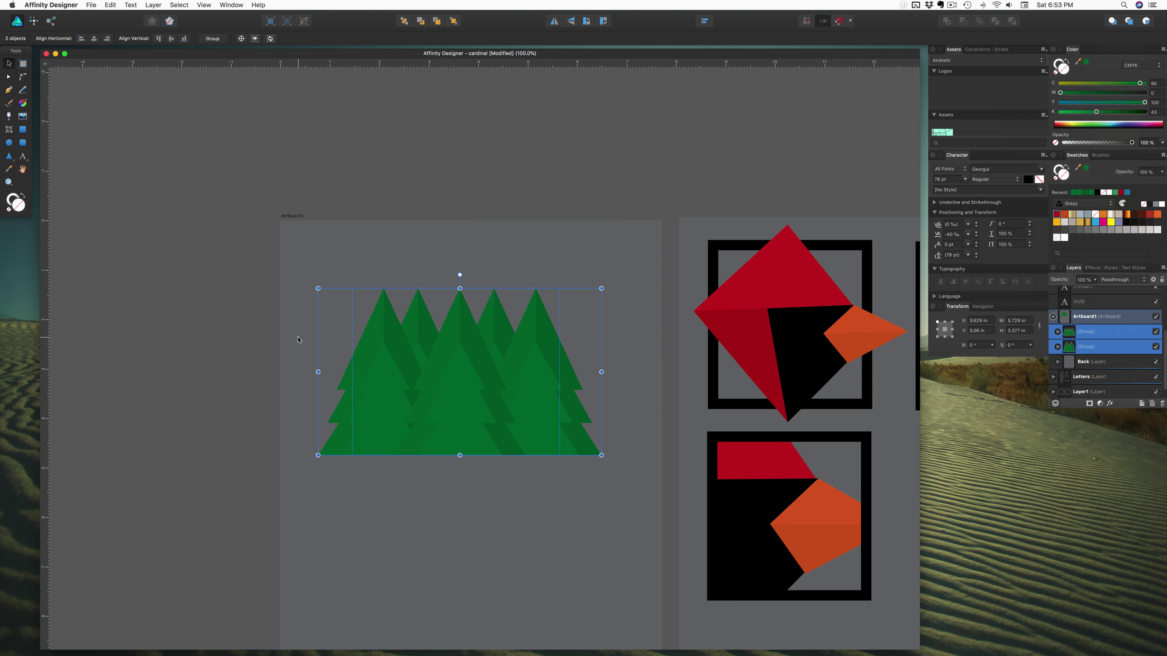
key("super+g")
left_click(306, 344)
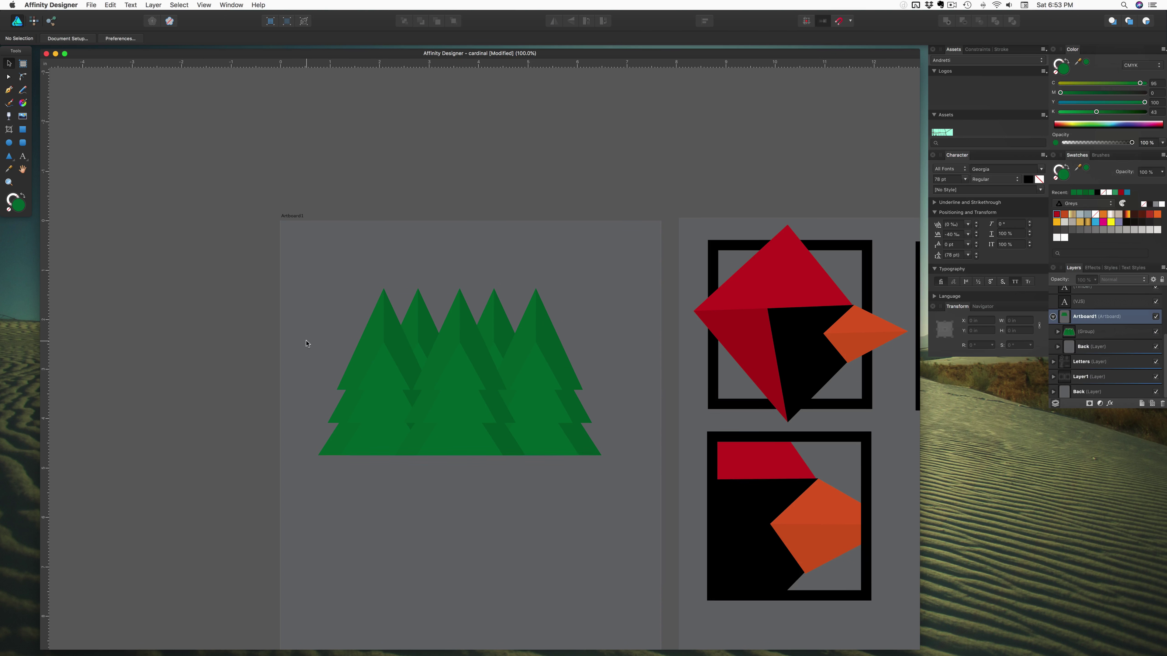
Step: Copy the upper bird logo's black square frame over the trees and reshape it to about 4.74 in wide and 2.6 in tall
scroll(414, 340, "right", 1)
left_click(704, 264)
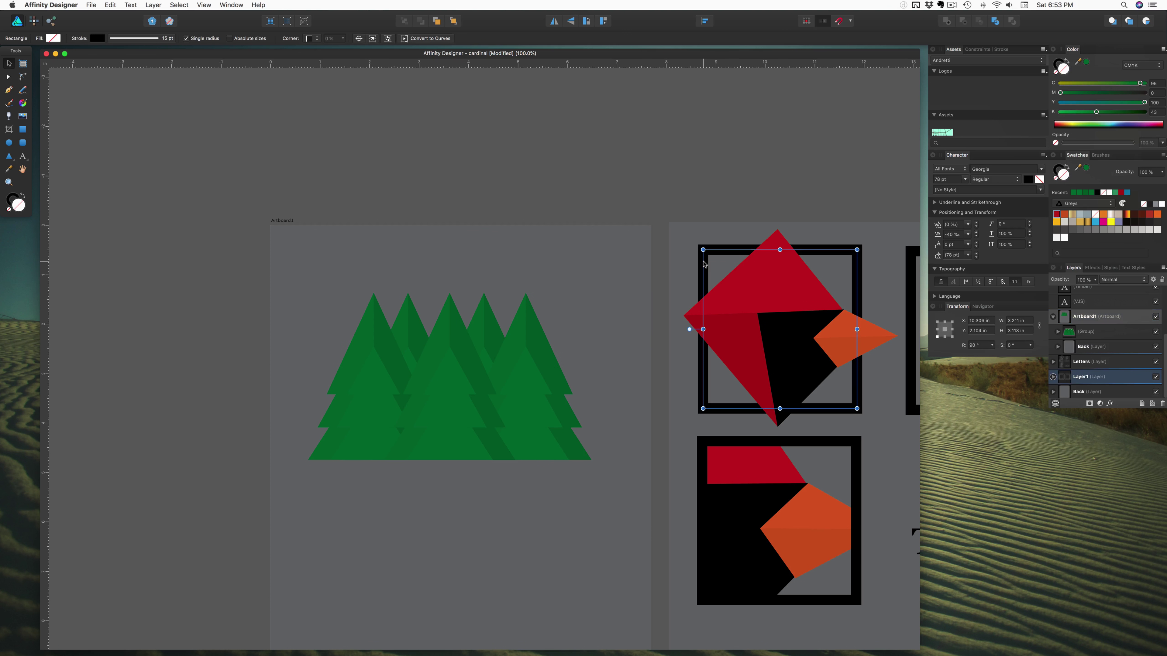
left_click_drag(704, 263, 377, 316)
left_click_drag(375, 381, 335, 380)
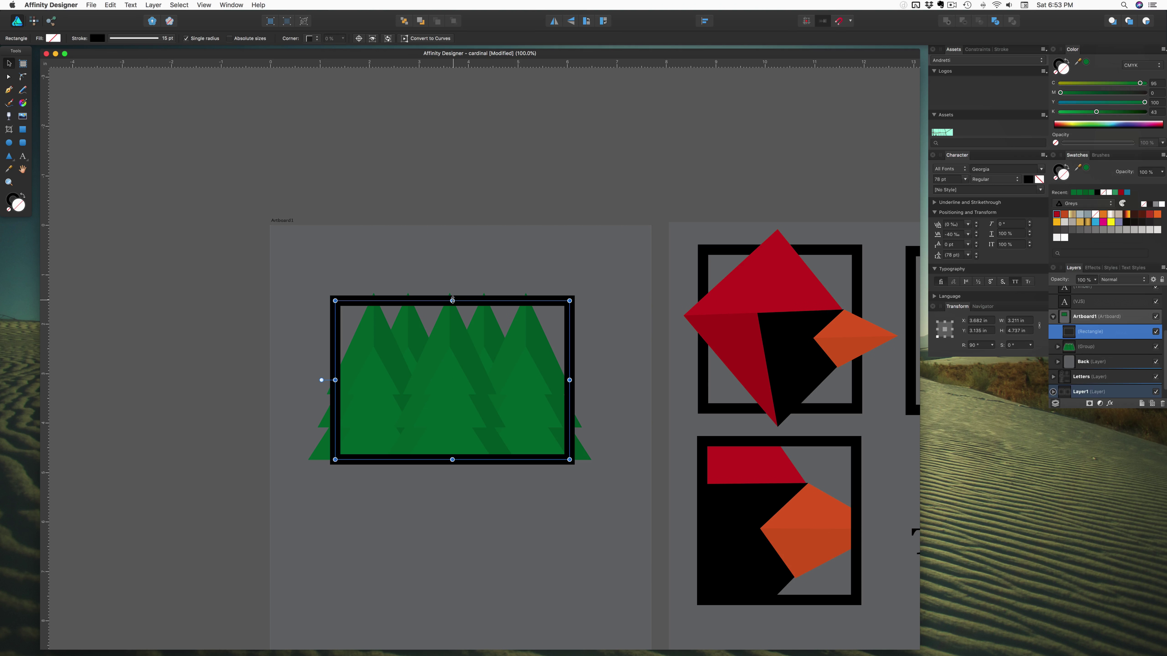
left_click_drag(452, 300, 466, 332)
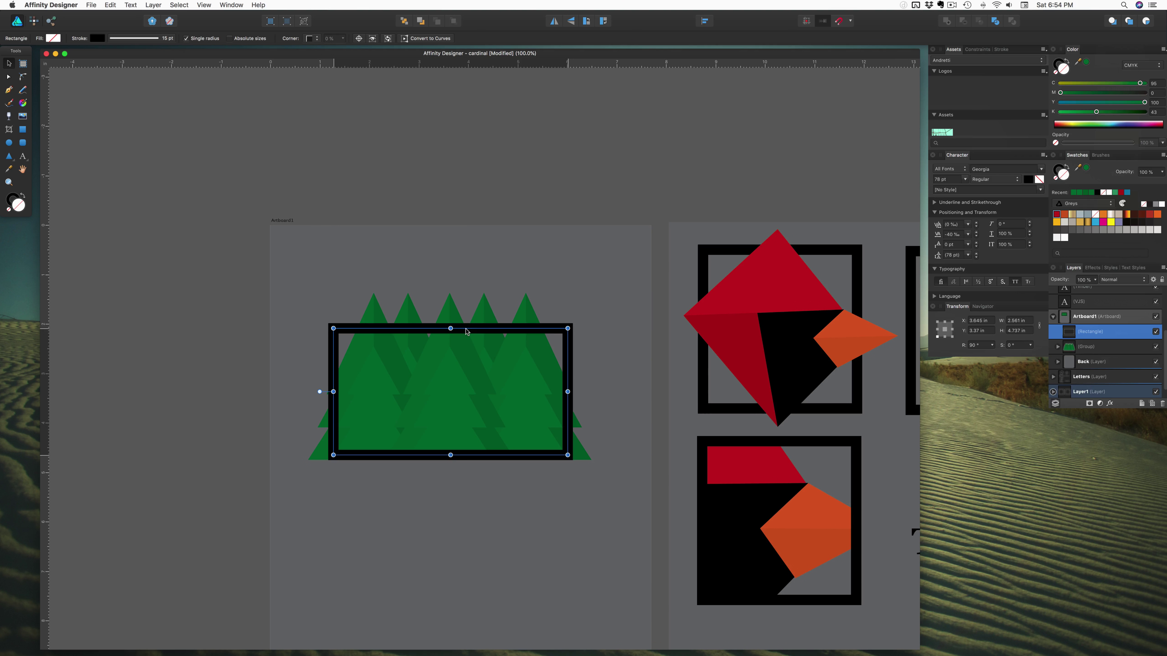
Step: Clip the tree group inside the black frame and reduce the frame's stroke width to 8 pt
left_click_drag(1106, 348, 1101, 340)
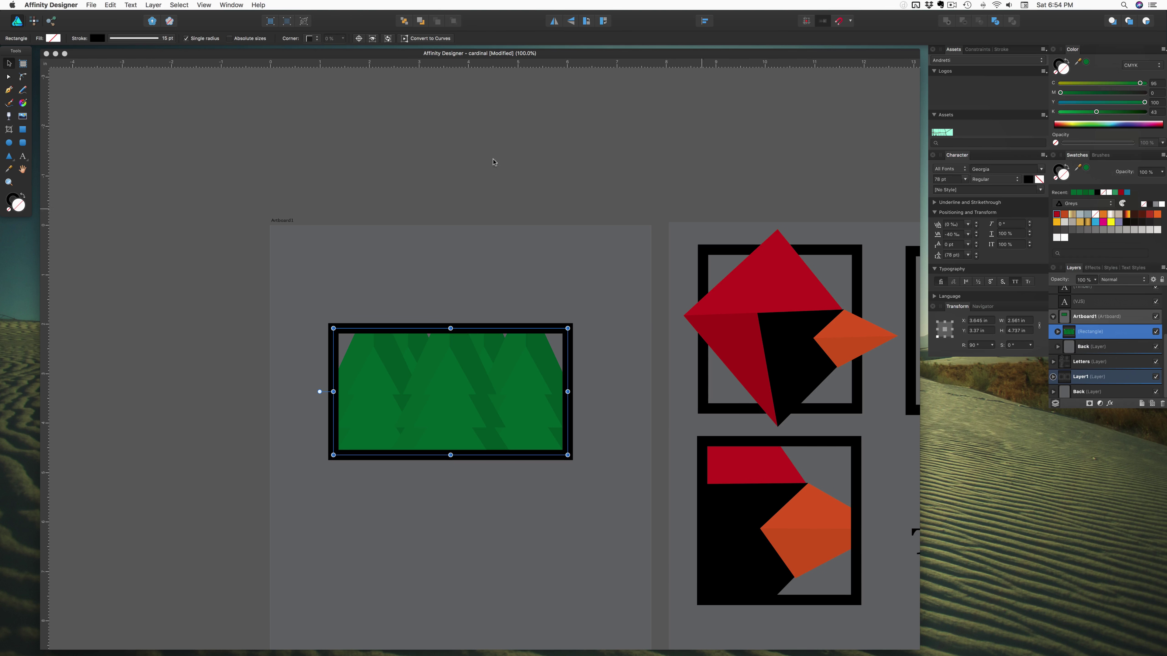
left_click(135, 38)
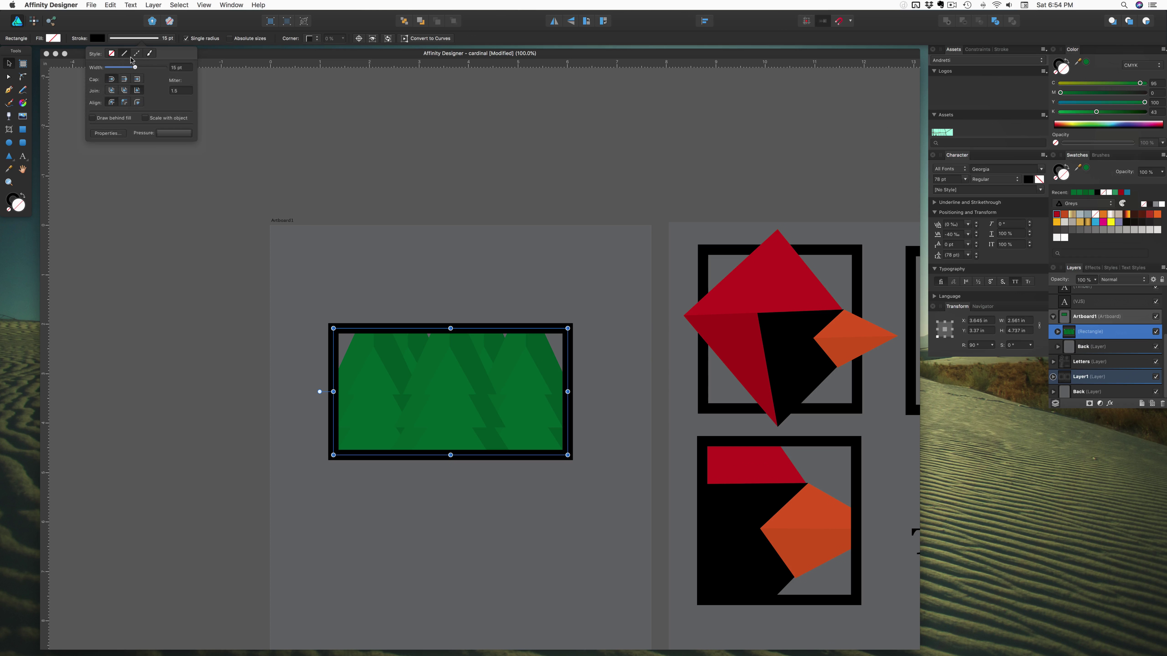
left_click_drag(137, 68, 130, 69)
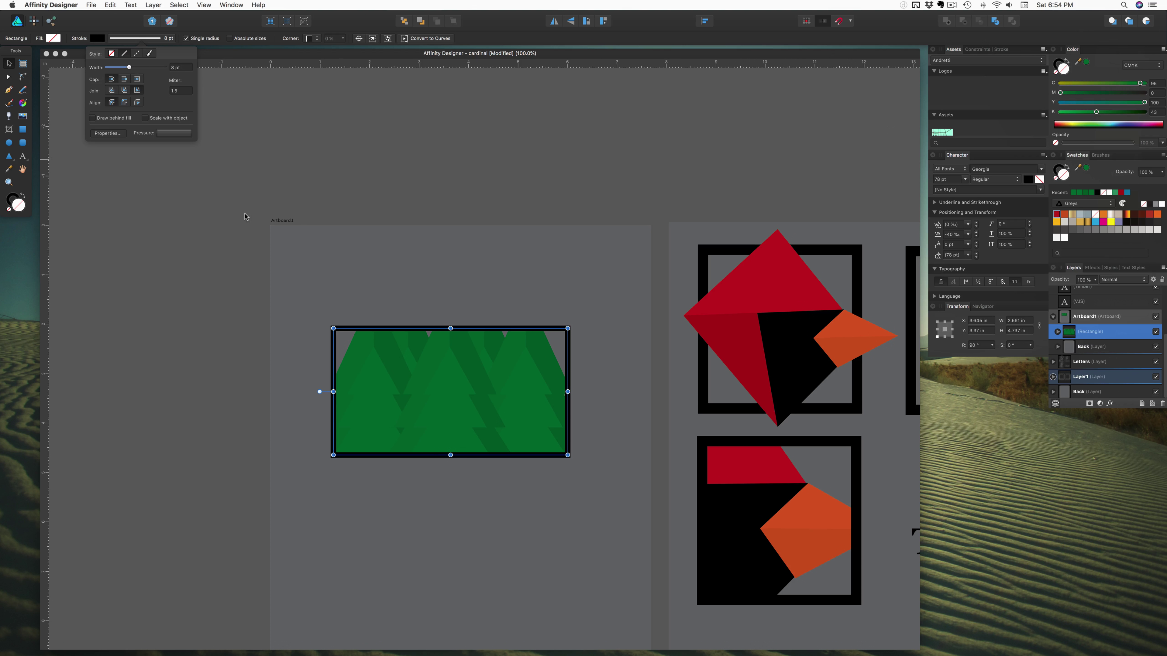
Step: Enlarge the clipped tree group to about 7 in wide and position it so the trees fill the frame
left_click(441, 369)
left_click(442, 370)
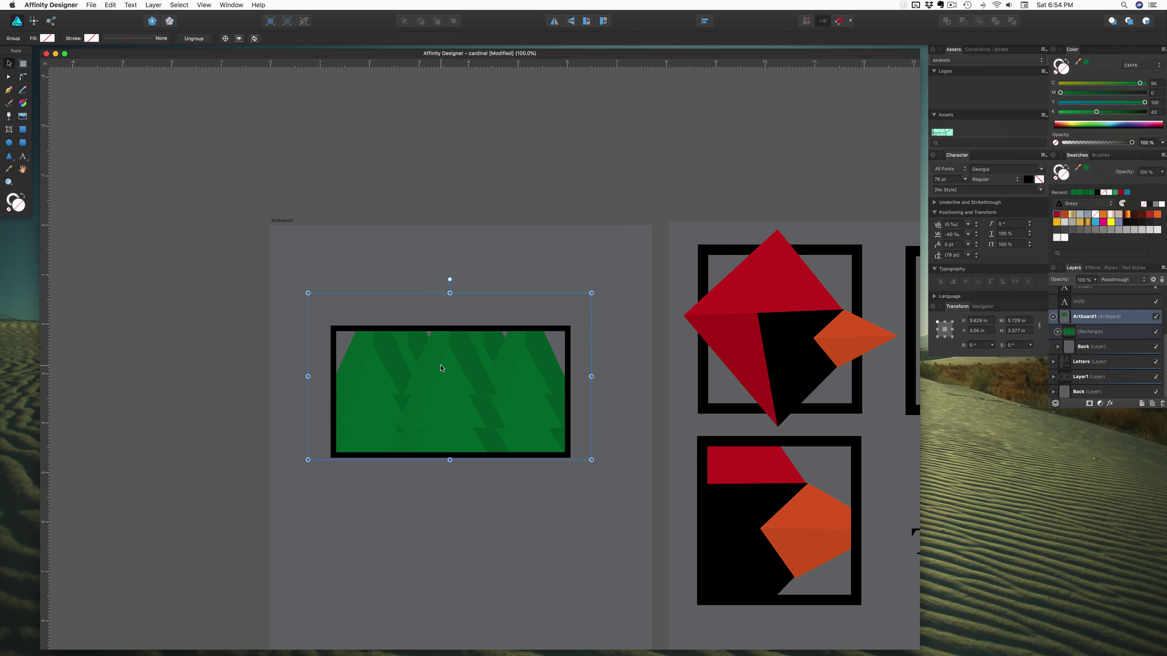
left_click_drag(442, 371, 440, 365)
left_click_drag(306, 286, 275, 266)
left_click_drag(444, 369, 445, 376)
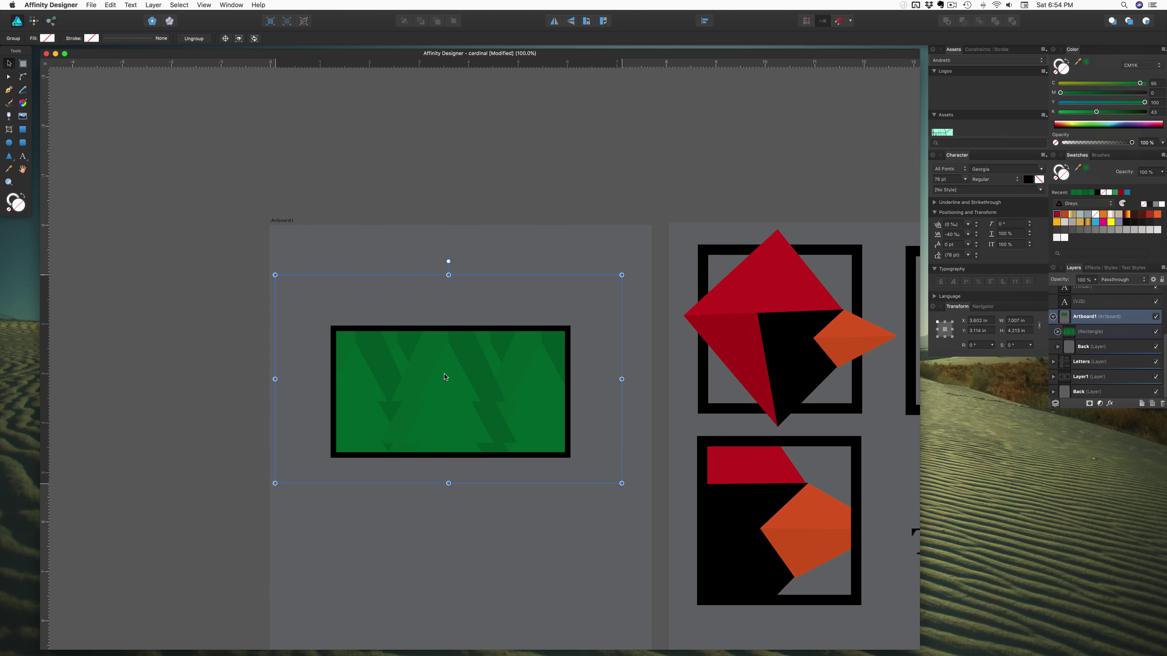
left_click_drag(444, 377, 445, 377)
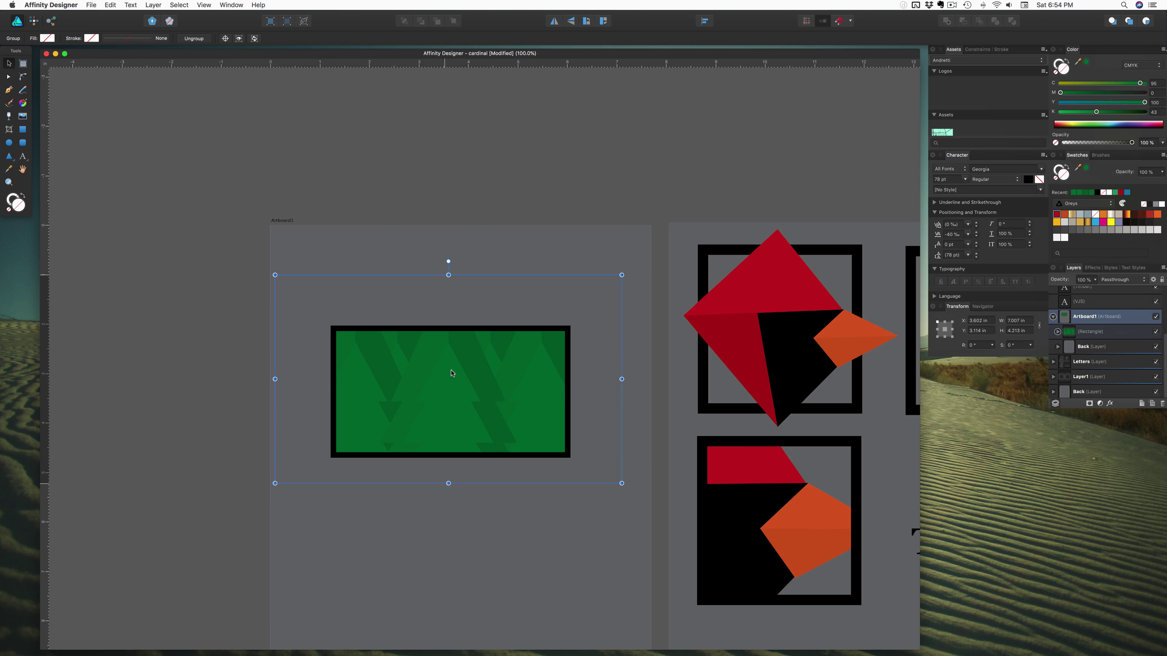
left_click(545, 255)
Step: Place a copy of the complete Bird layer centred over the framed trees
left_click(733, 334)
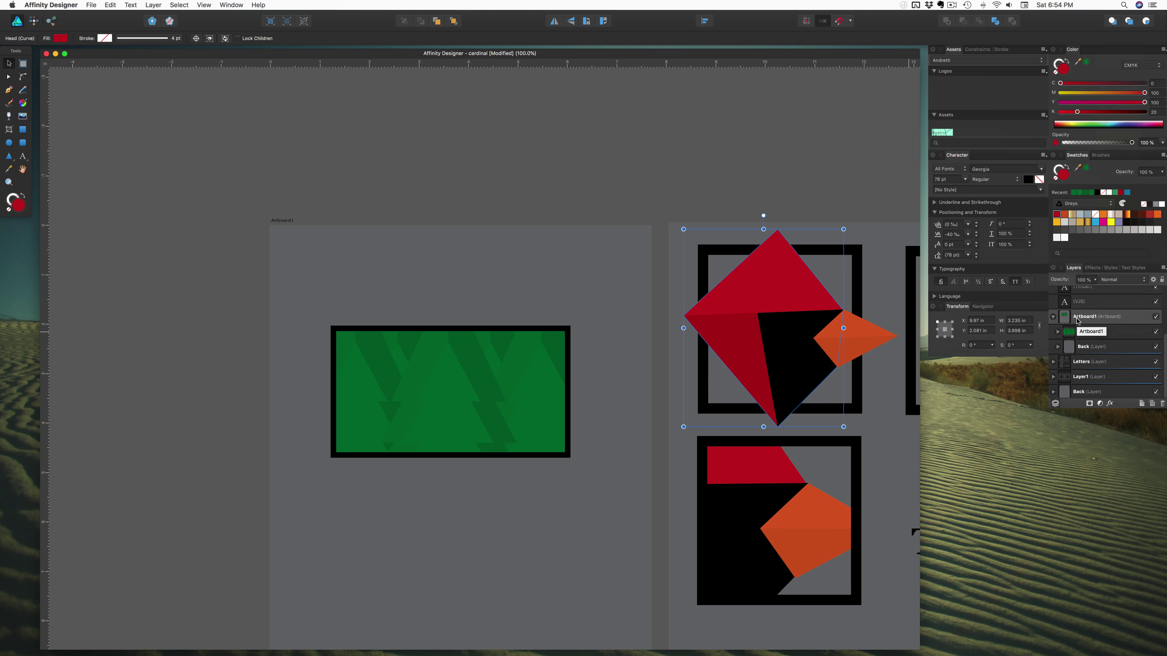
scroll(1079, 322, "up", 3)
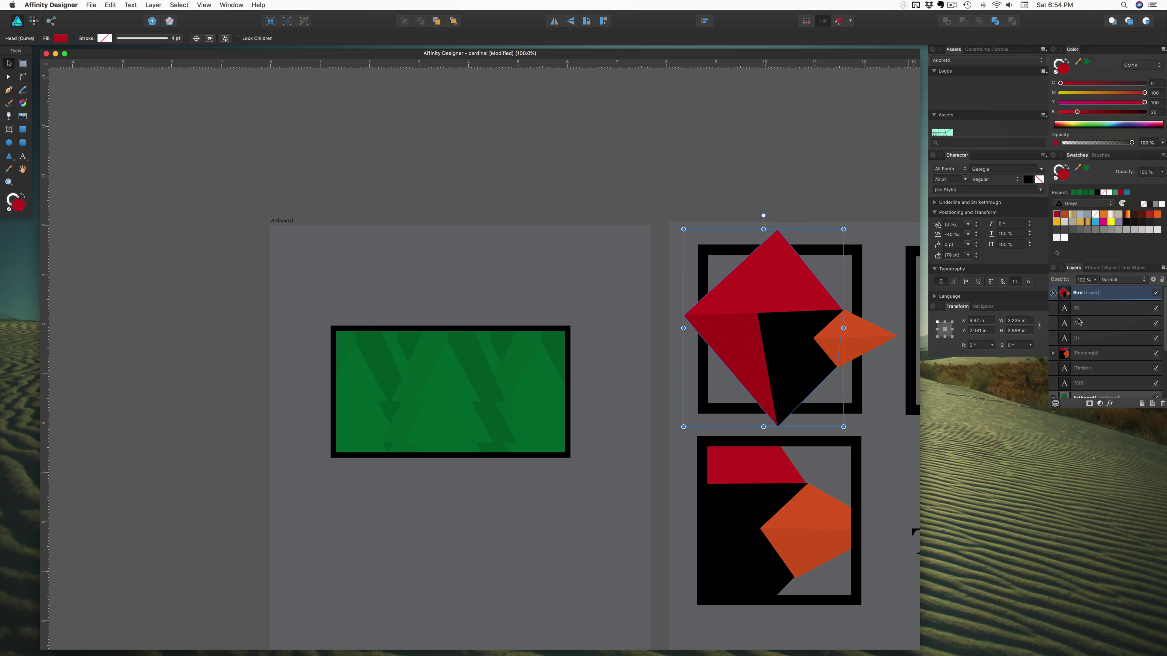
left_click(1081, 294)
left_click_drag(786, 334, 453, 404)
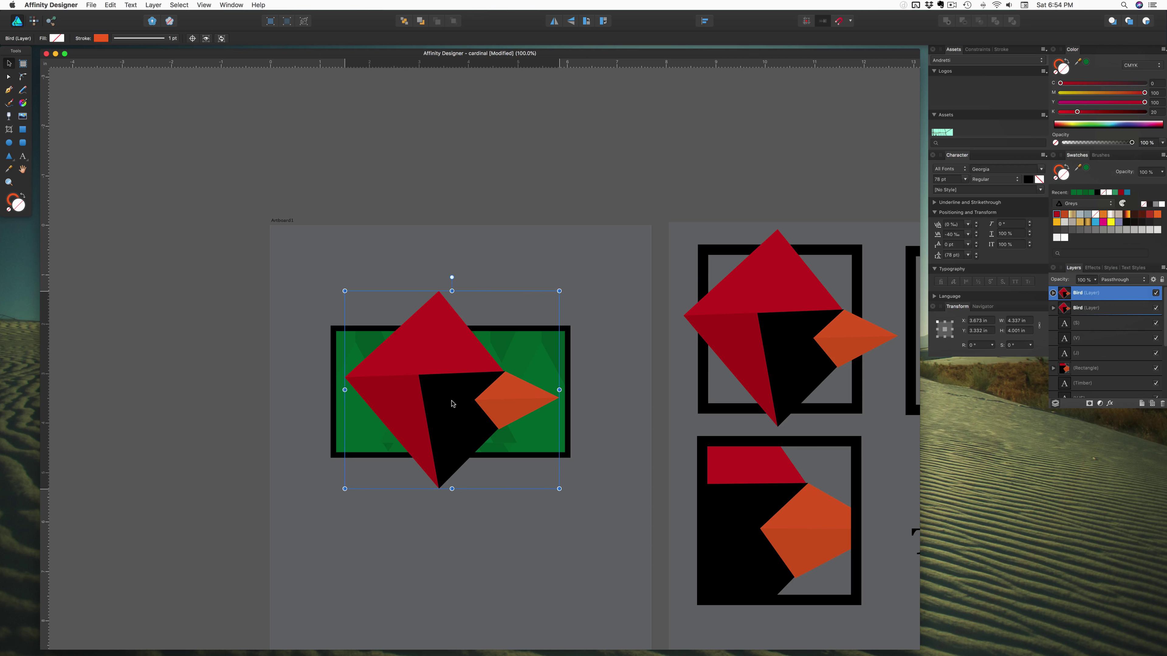
left_click_drag(453, 404, 452, 403)
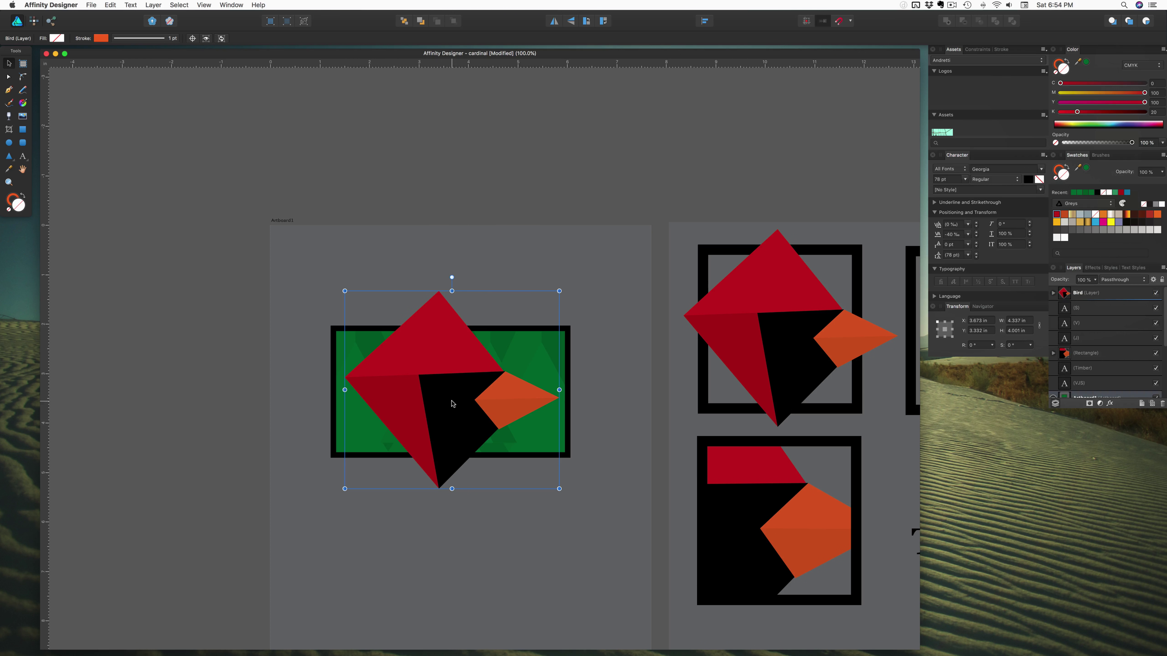
left_click(306, 394)
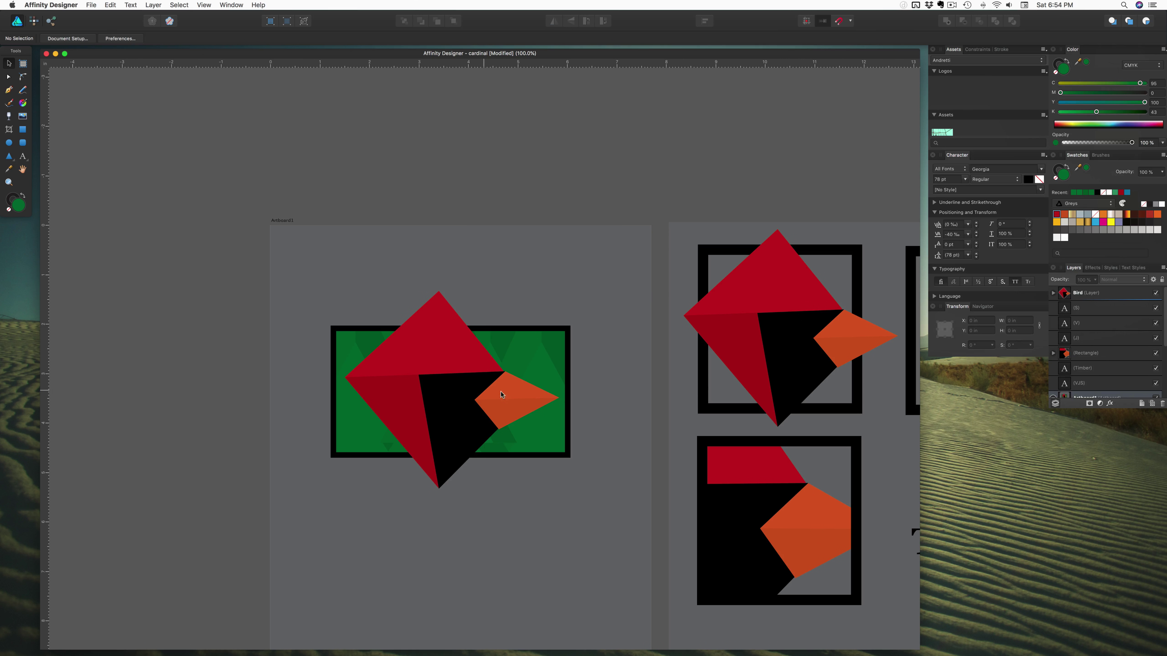
Step: Move the TIMBER and VJS texts below the tree frame, with VJS left of the bird's lower point and TIMBER right
left_click(537, 399, "alt")
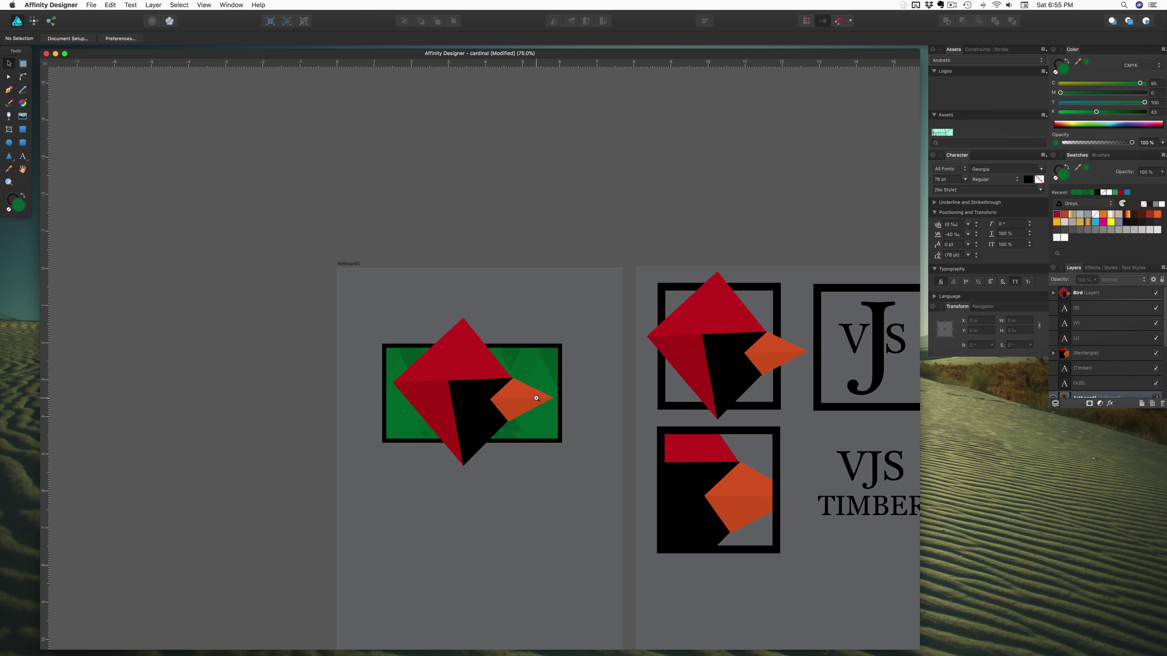
scroll(840, 502, "down", 1)
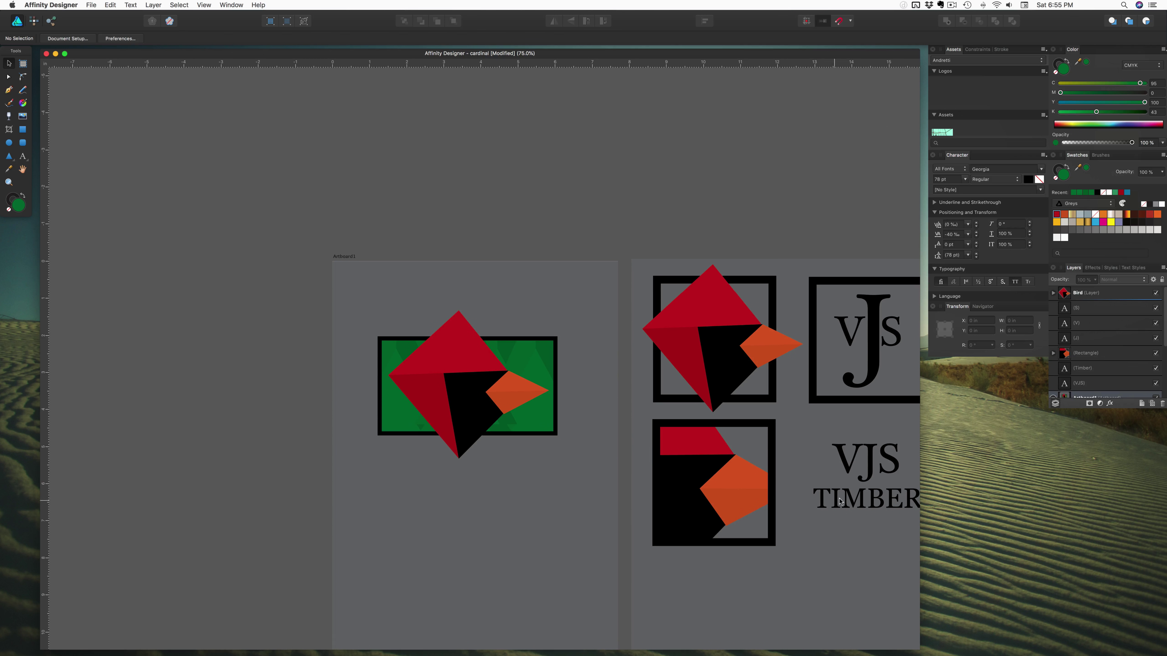
left_click(863, 497)
left_click_drag(863, 497, 542, 449)
left_click_drag(864, 462, 408, 462)
key("super+d")
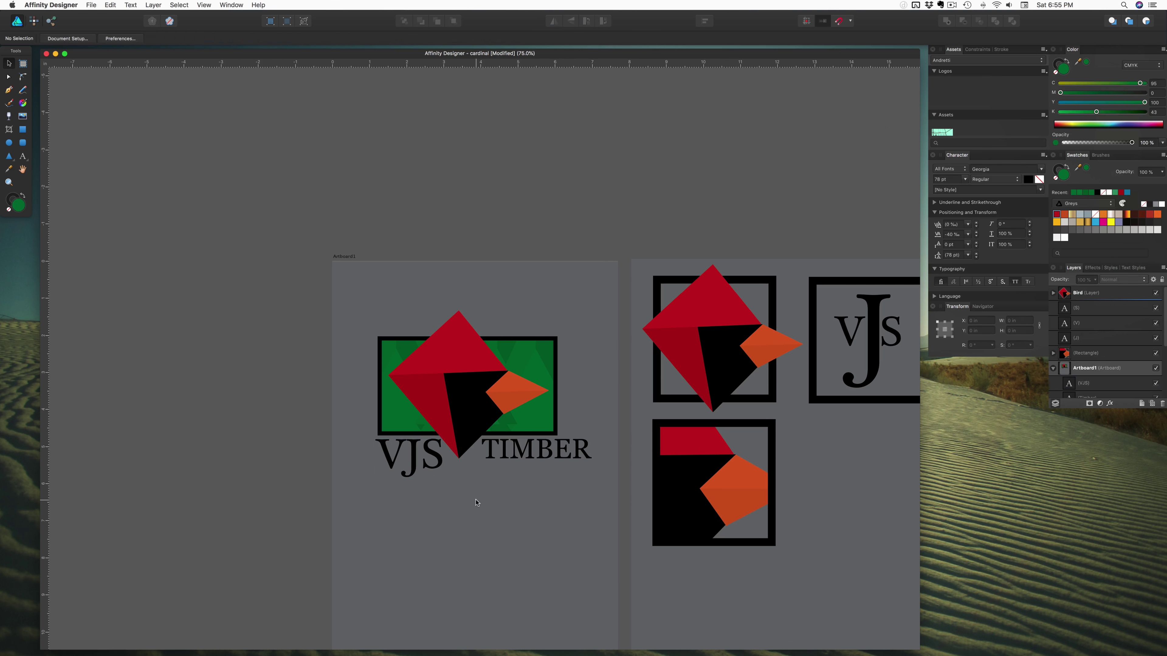
key("super+1")
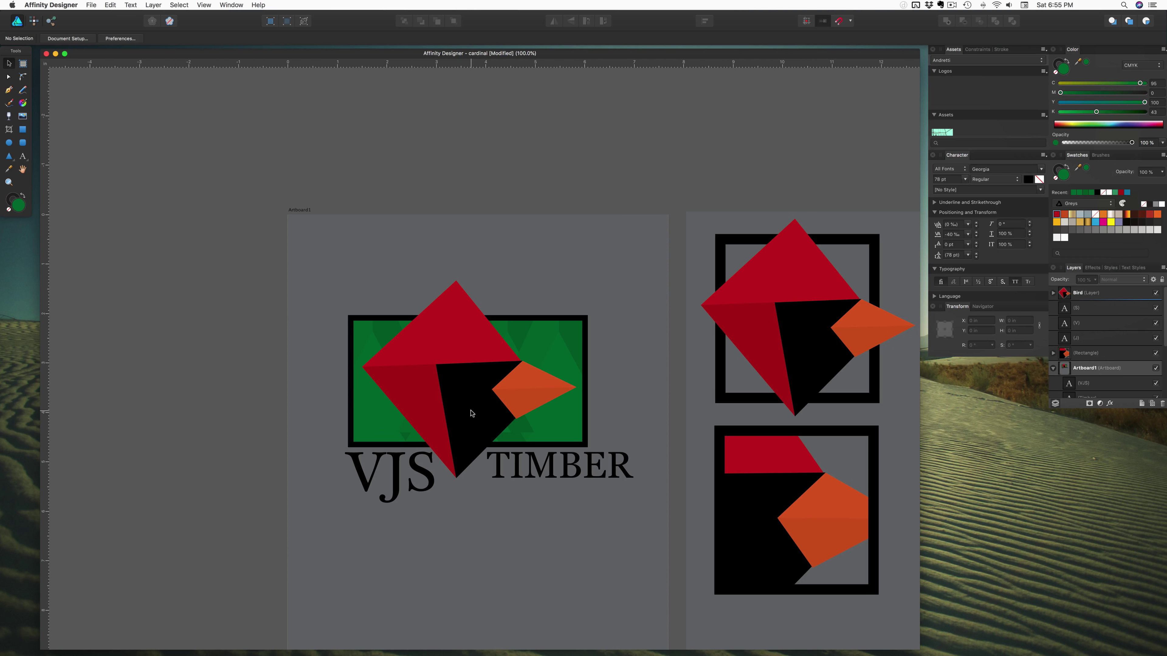
Step: Move the complete Bird layer off the tree frame into the empty area below it
scroll(471, 413, "down", 3)
left_click(442, 298)
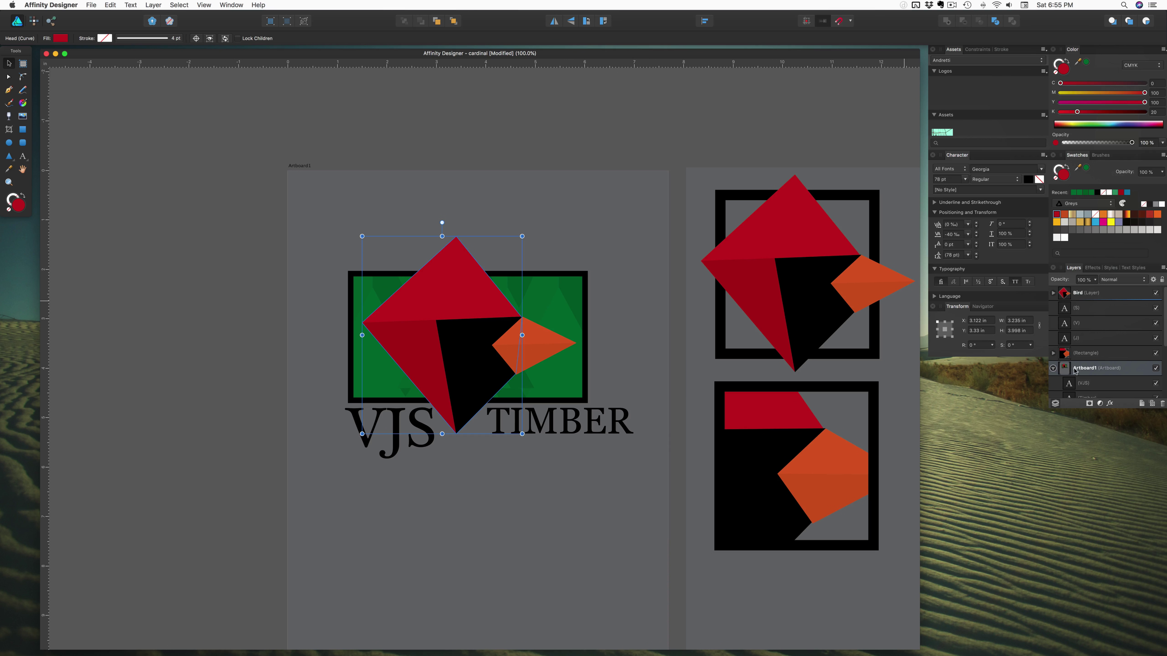
left_click_drag(1076, 371, 1059, 371)
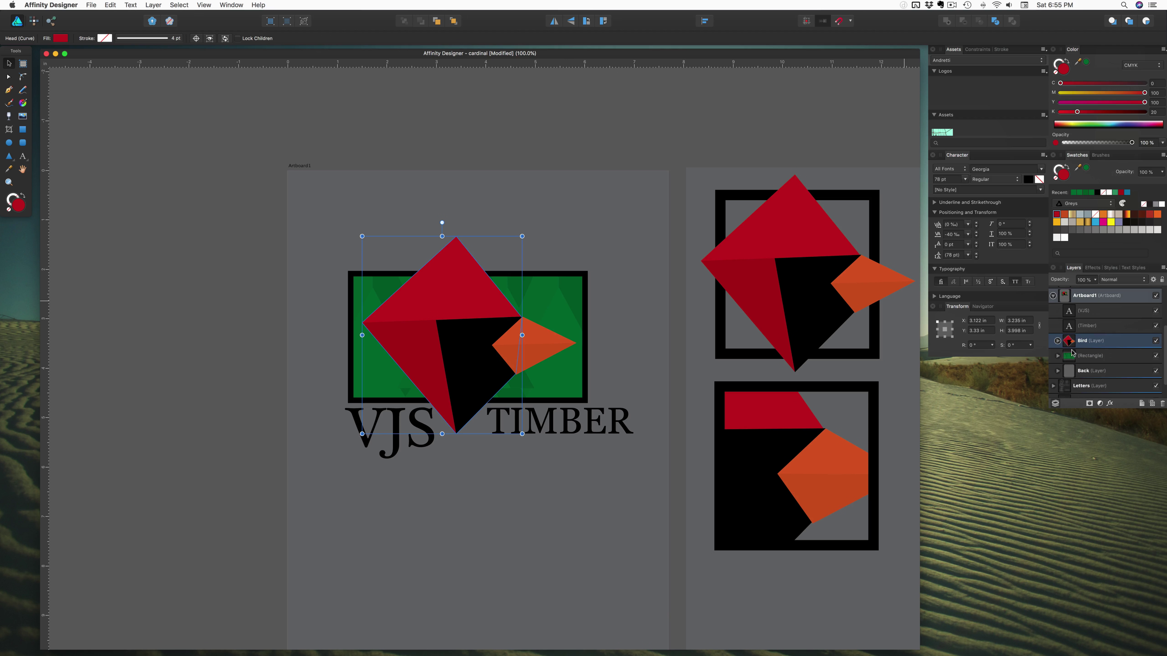
left_click(1114, 344)
left_click_drag(464, 299, 476, 531)
Step: Centre the VJS text inside the tree frame at about 151.8 pt and align TIMBER's end with the frame's right edge underneath
left_click_drag(389, 458, 461, 367)
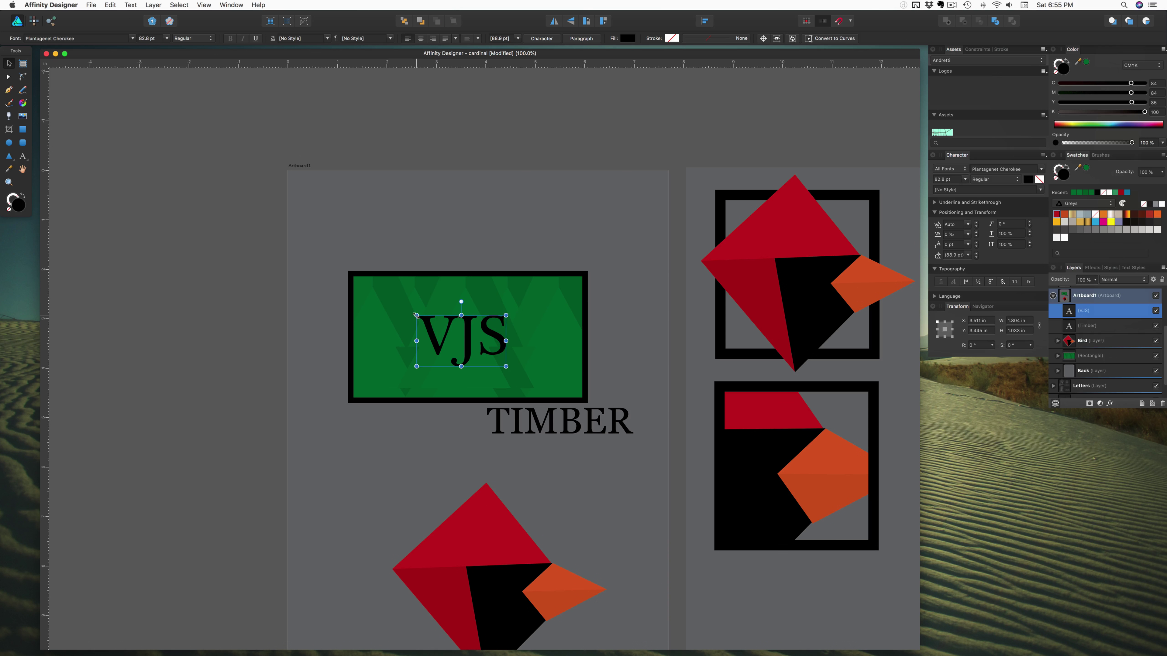
left_click_drag(414, 314, 378, 295)
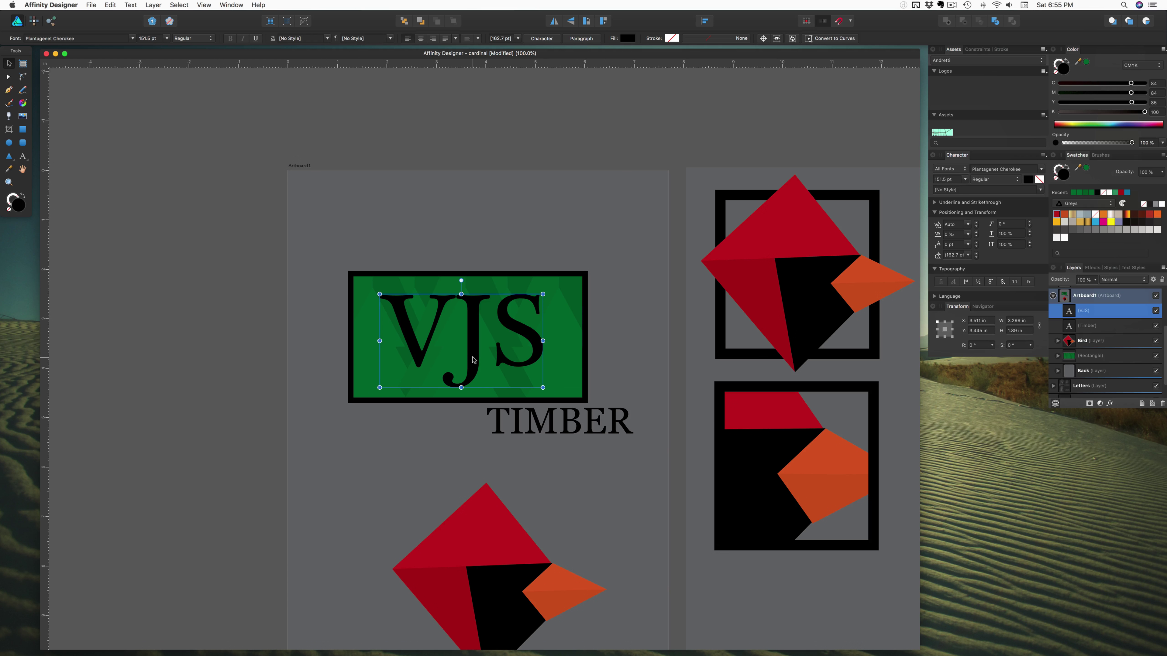
left_click_drag(524, 421, 482, 421)
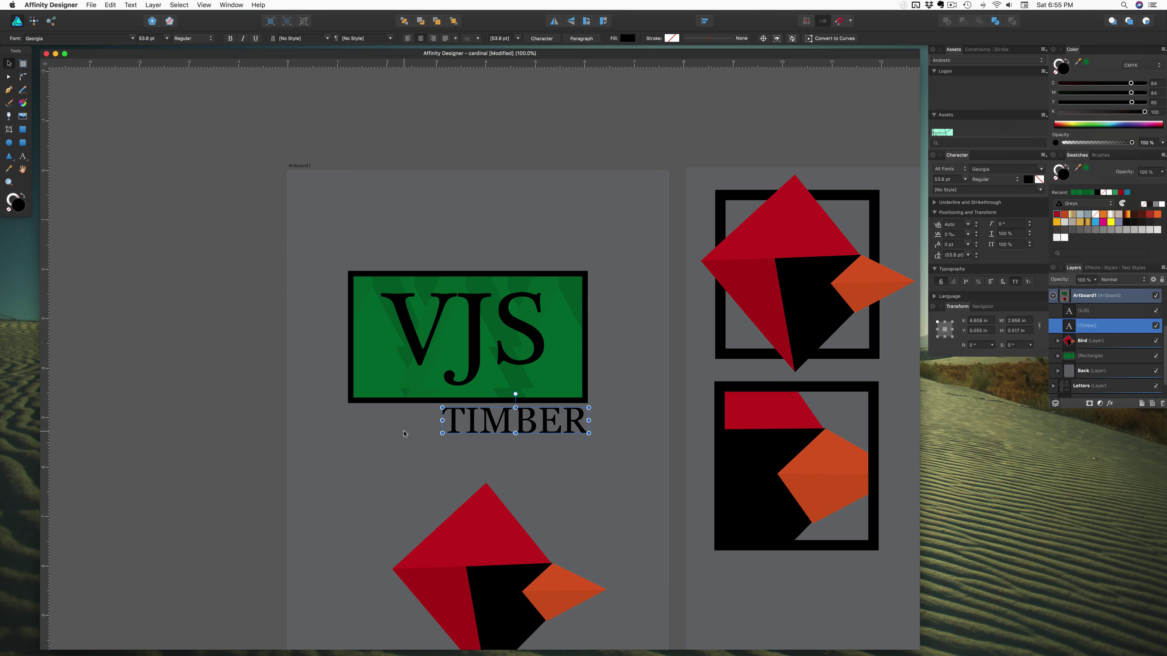
left_click(405, 434)
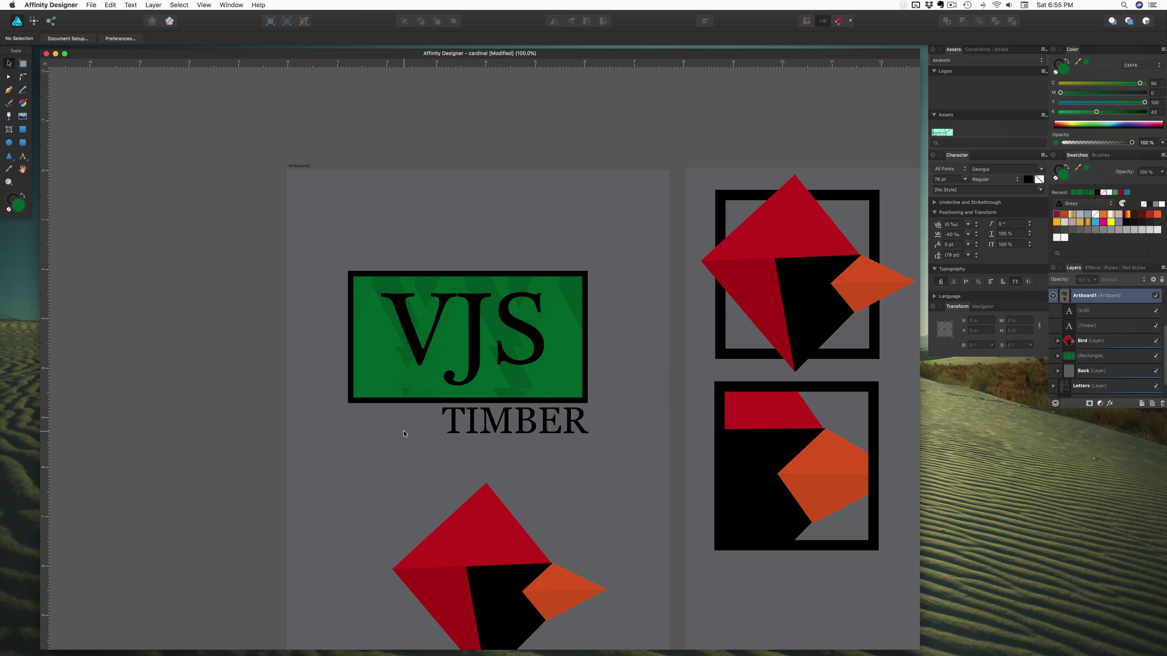
Step: Move the framed VJS TIMBER logo up on the artboard and place a duplicate of it directly below
left_click_drag(332, 257, 624, 486)
left_click_drag(576, 425, 580, 352)
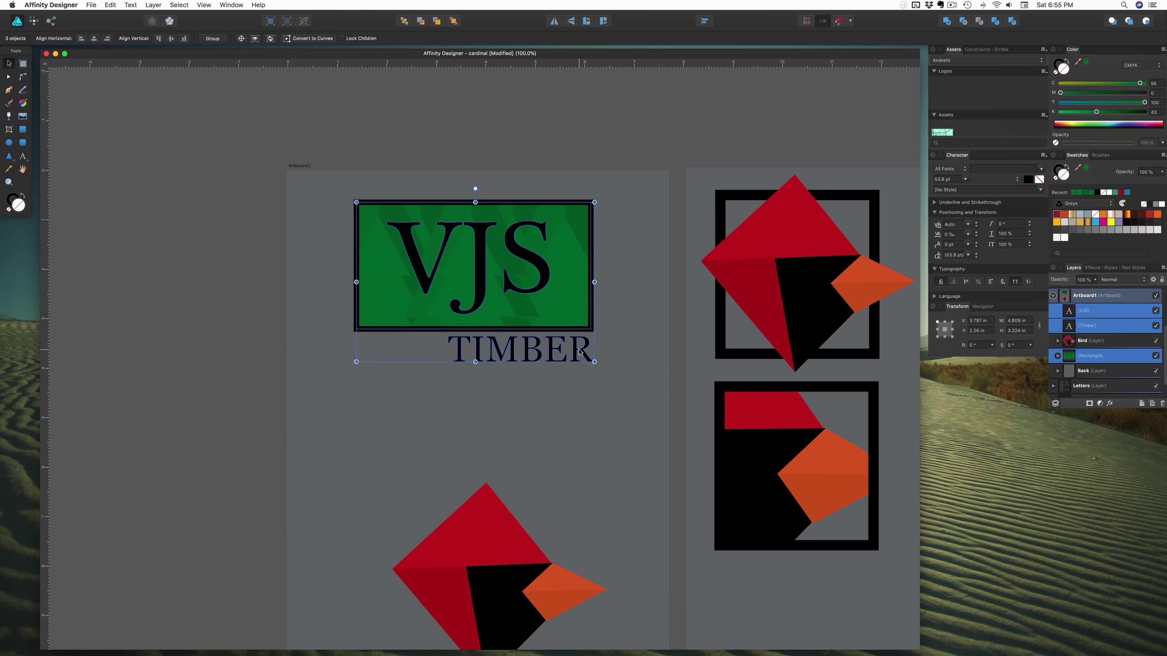
left_click_drag(571, 294, 578, 499)
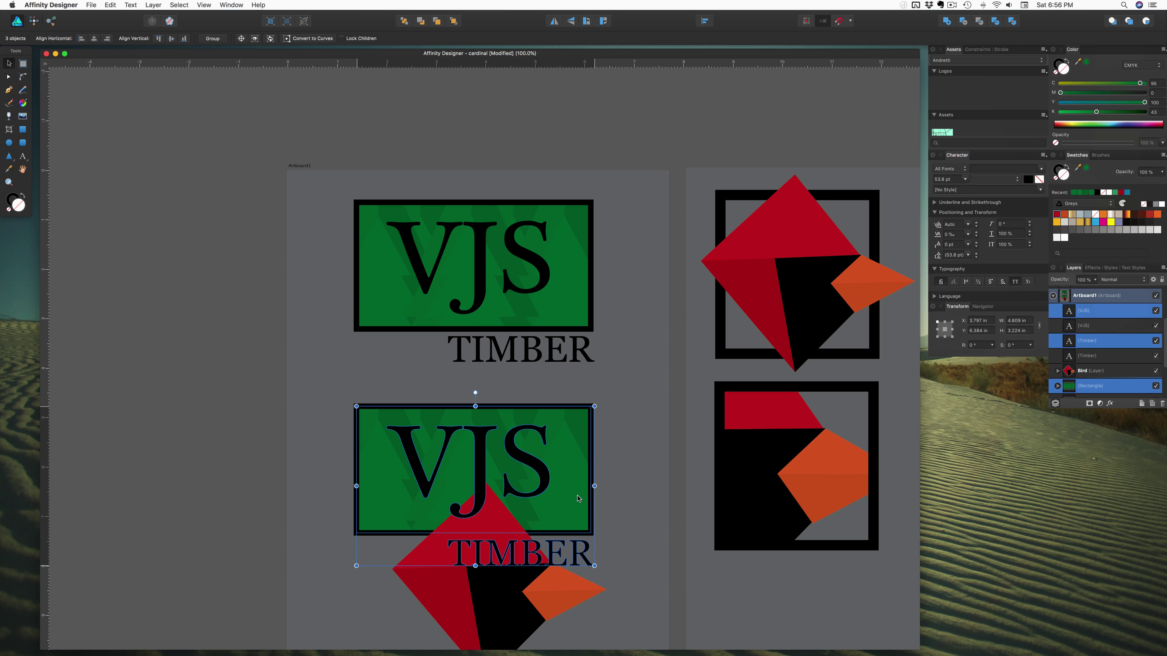
left_click(628, 500)
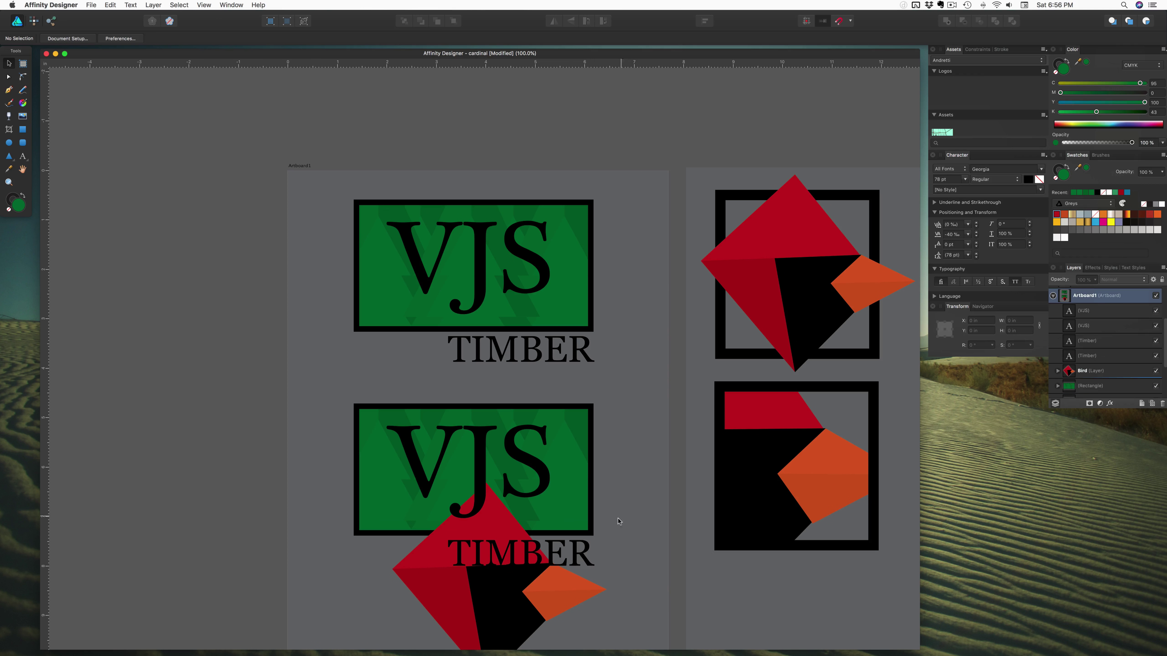
Step: Try to clip the Bird layer inside the upper logo's frame
left_click(577, 516)
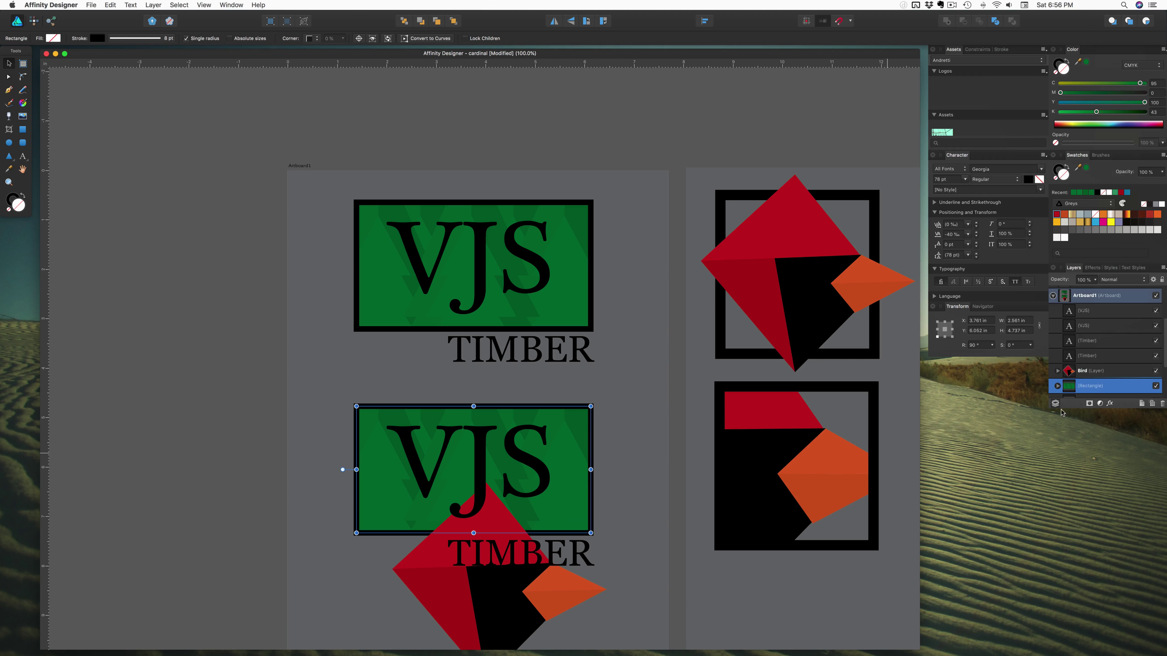
scroll(1095, 388, "down", 3)
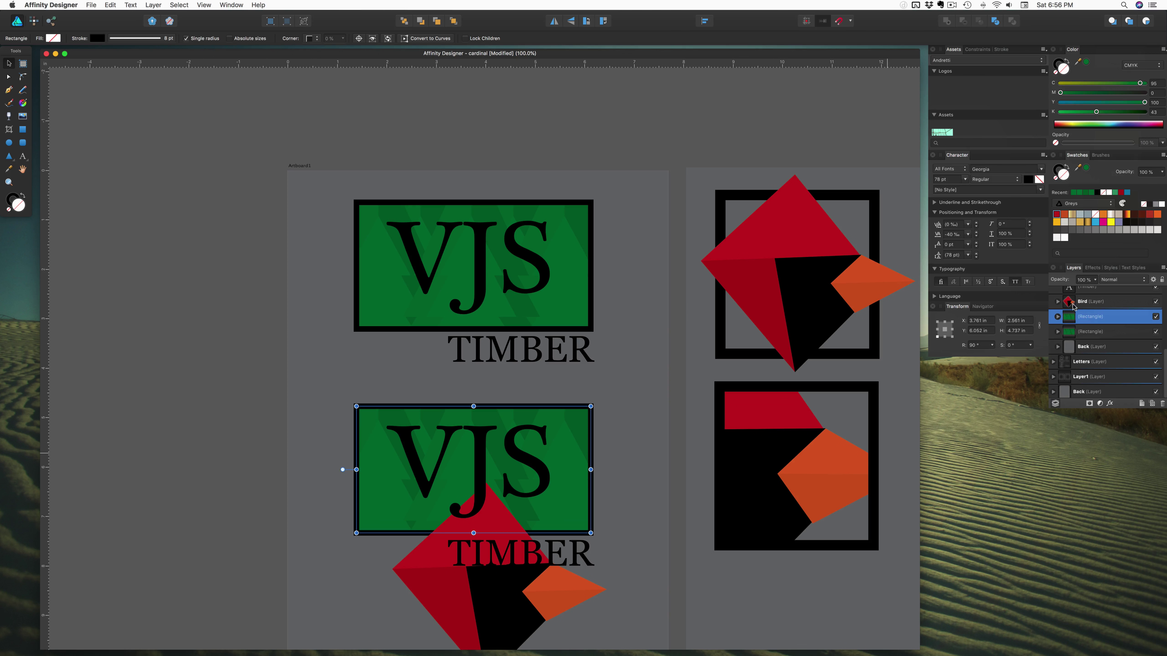
left_click(1057, 331)
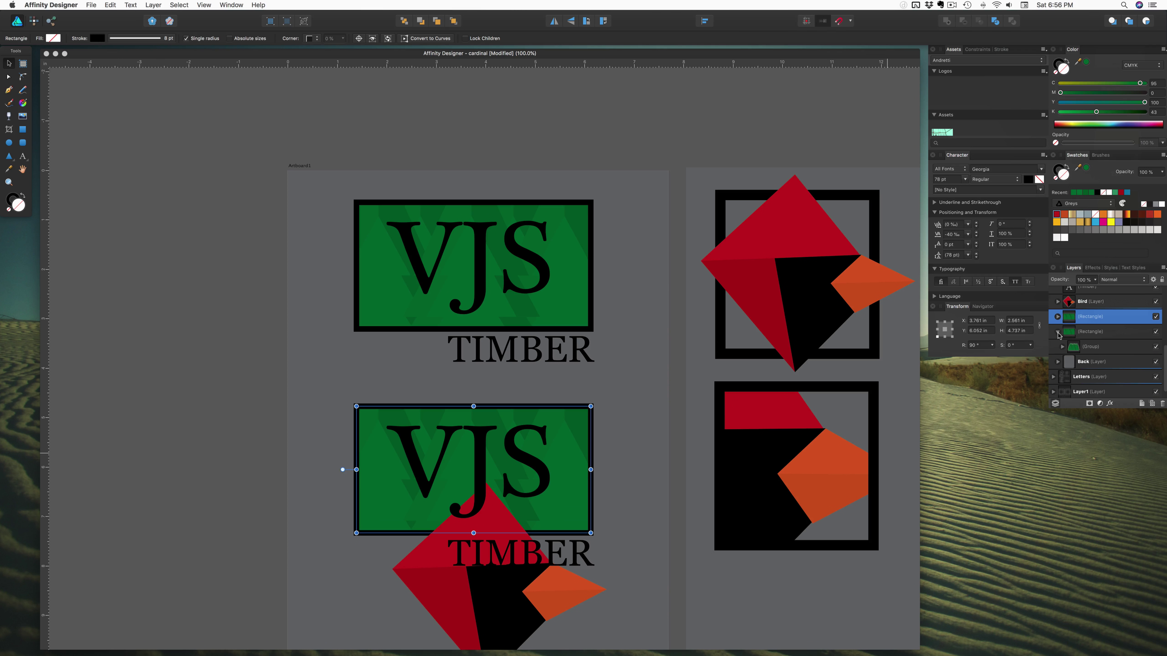
left_click_drag(1068, 302, 1074, 340)
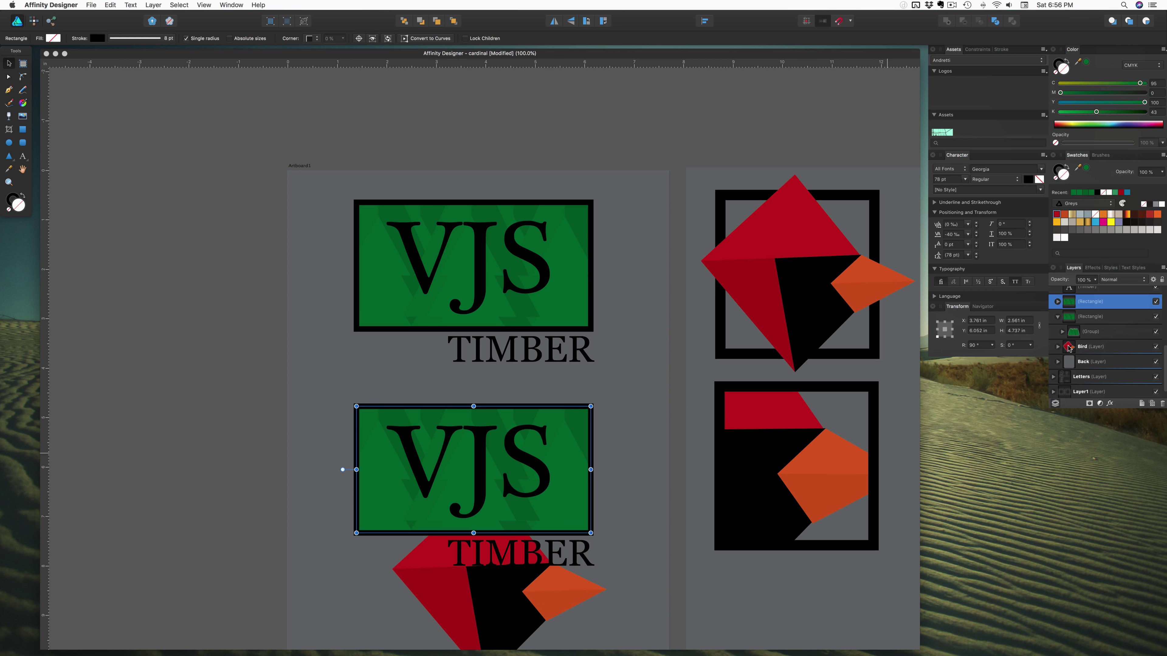
left_click_drag(1070, 323, 1072, 350)
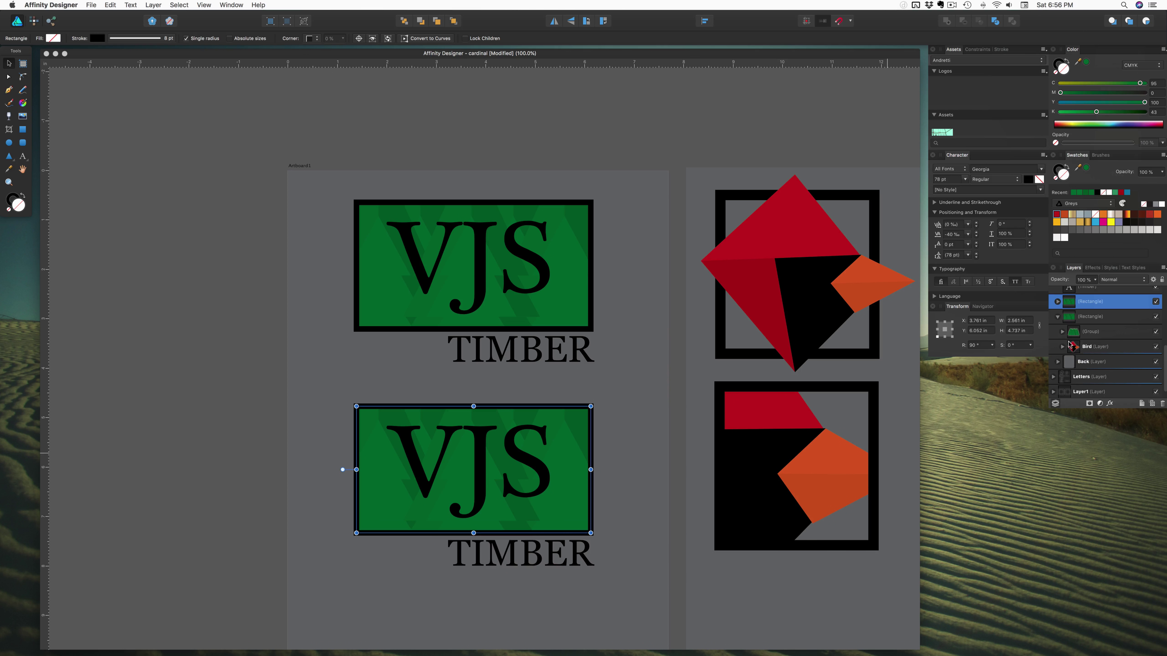
left_click(1097, 337)
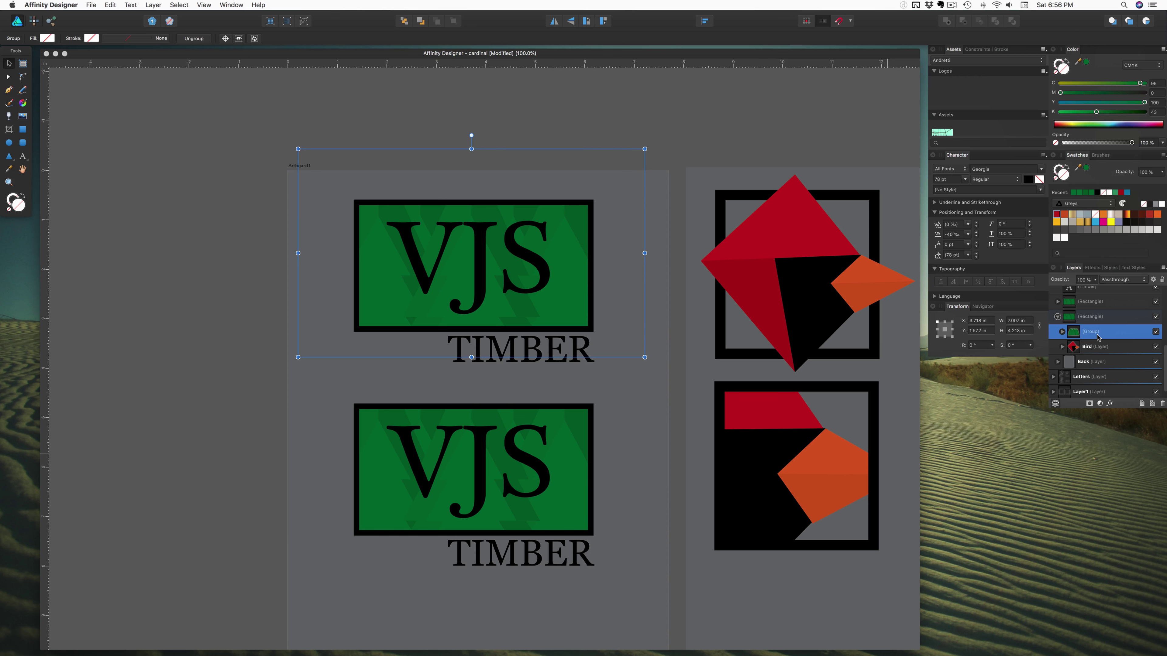
key("super+z")
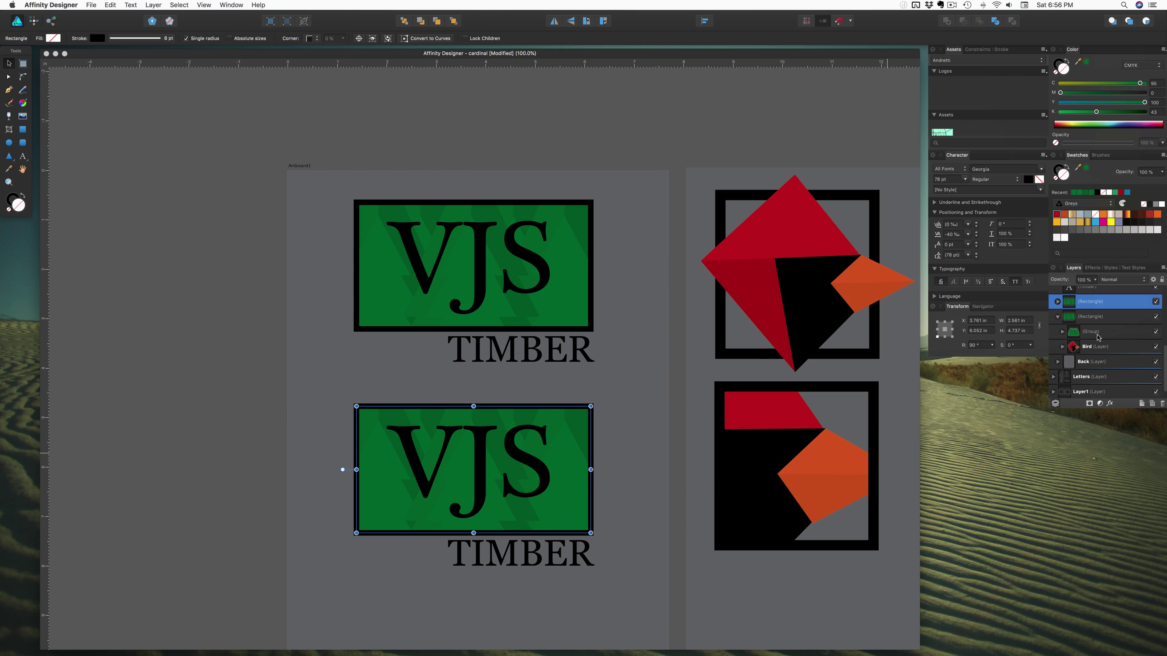
key("super+z")
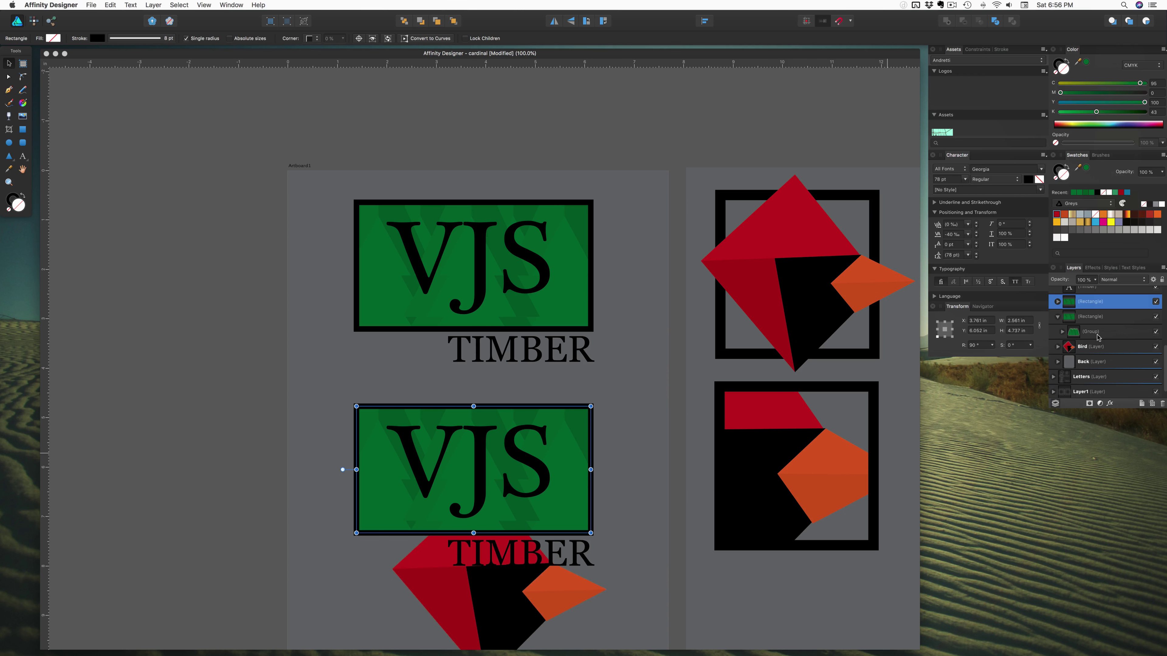
Step: Clip the Bird layer inside the lower logo's frame and delete that frame's tree group
left_click(1057, 318)
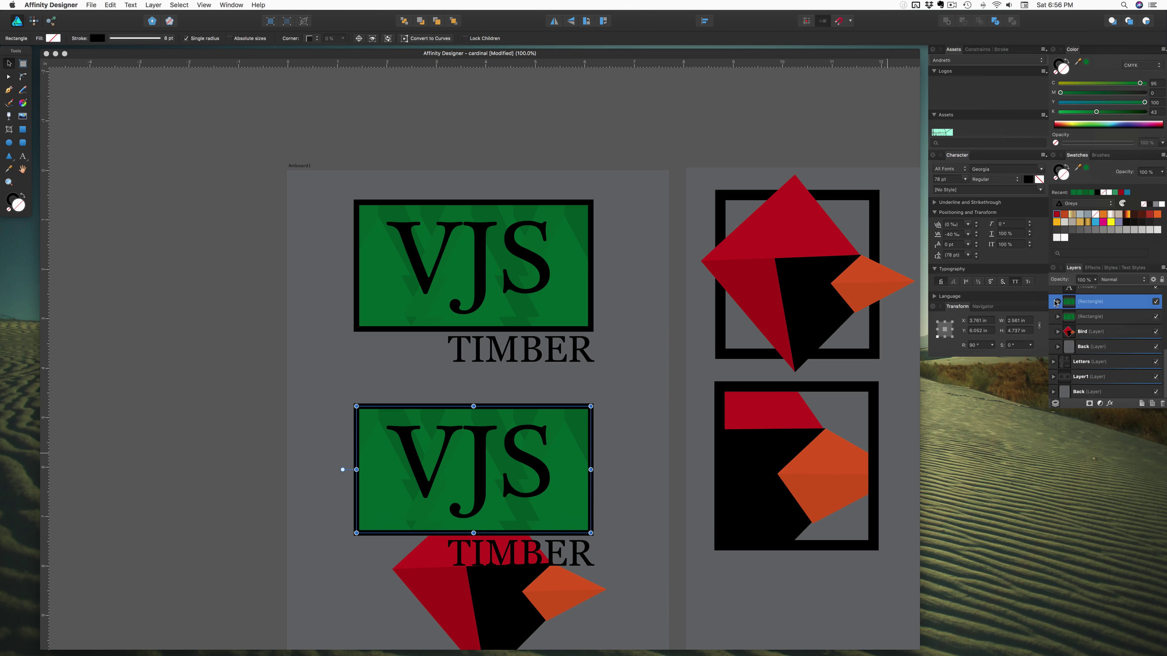
left_click(1058, 302)
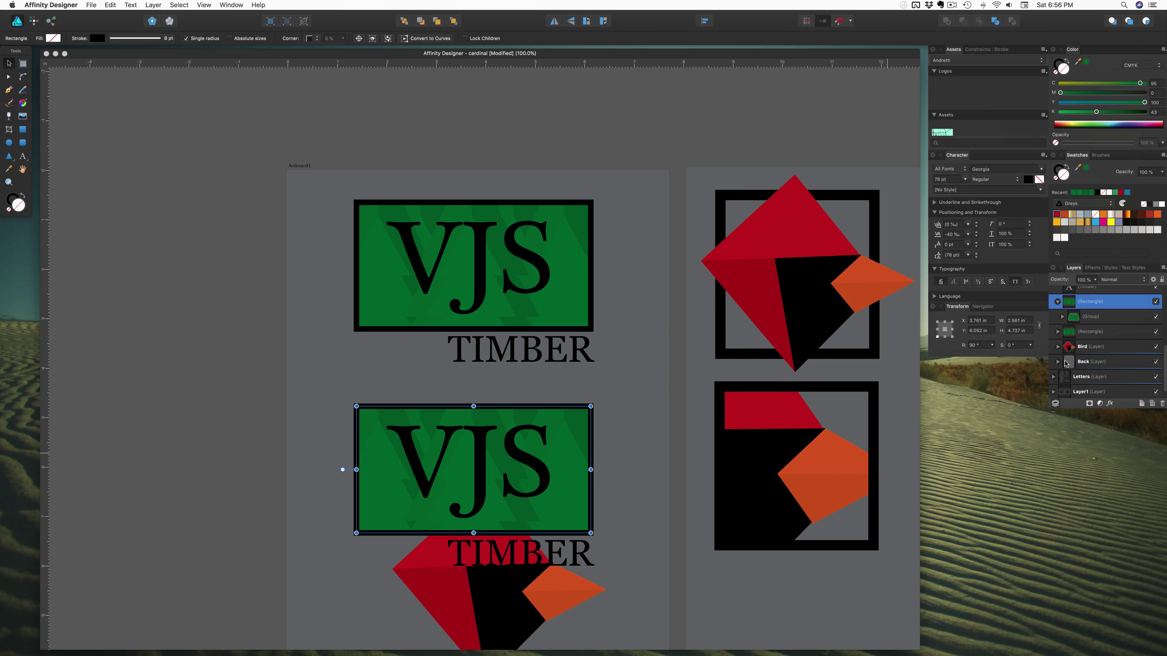
left_click(1069, 348)
left_click_drag(1068, 347, 1080, 312)
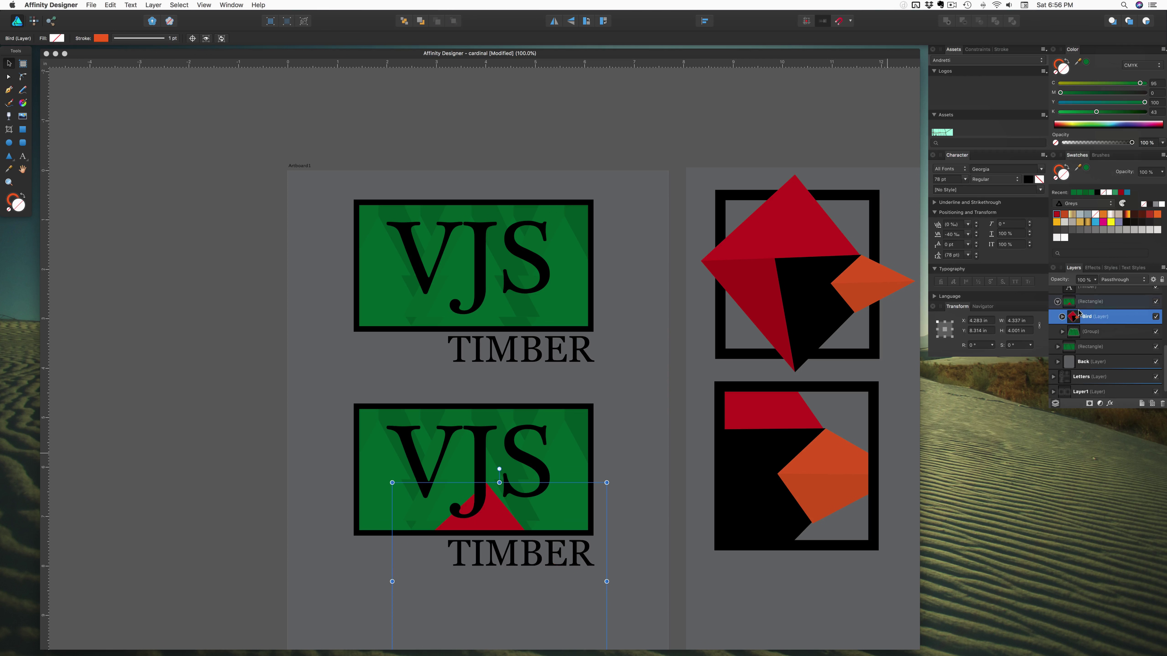
left_click(1094, 331)
key("Delete")
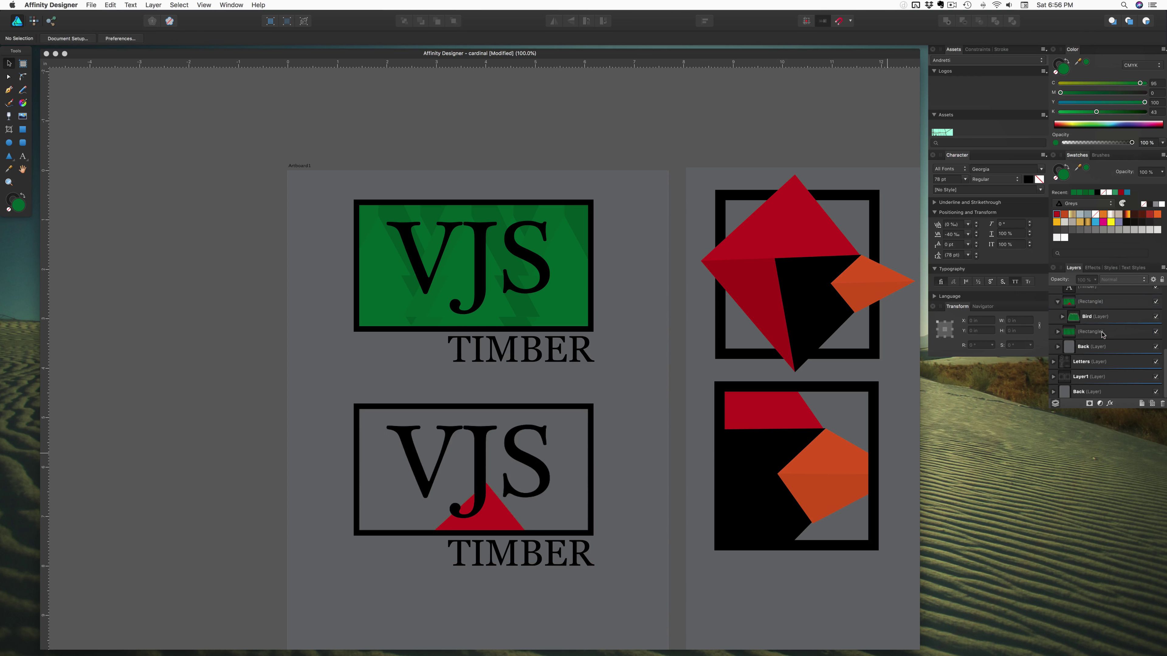
Step: Enlarge the clipped Bird layer to about 10.2 in wide and position it so its colour areas fill the lower frame
left_click(1111, 320)
left_click_drag(488, 526, 470, 409)
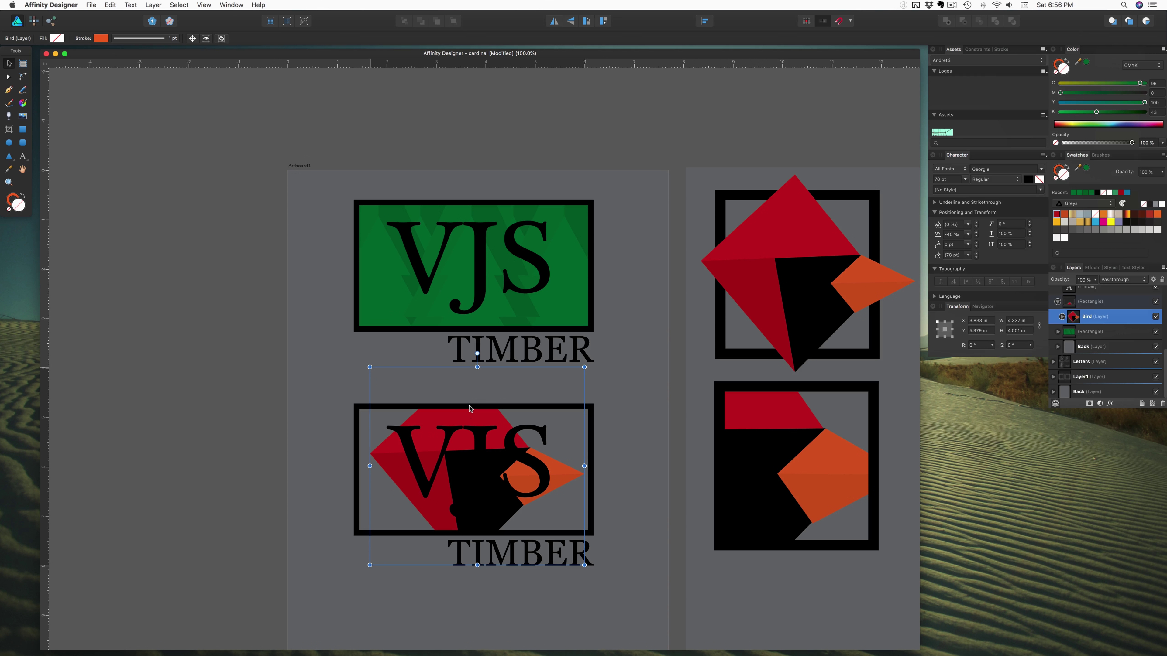
left_click_drag(368, 365, 225, 224)
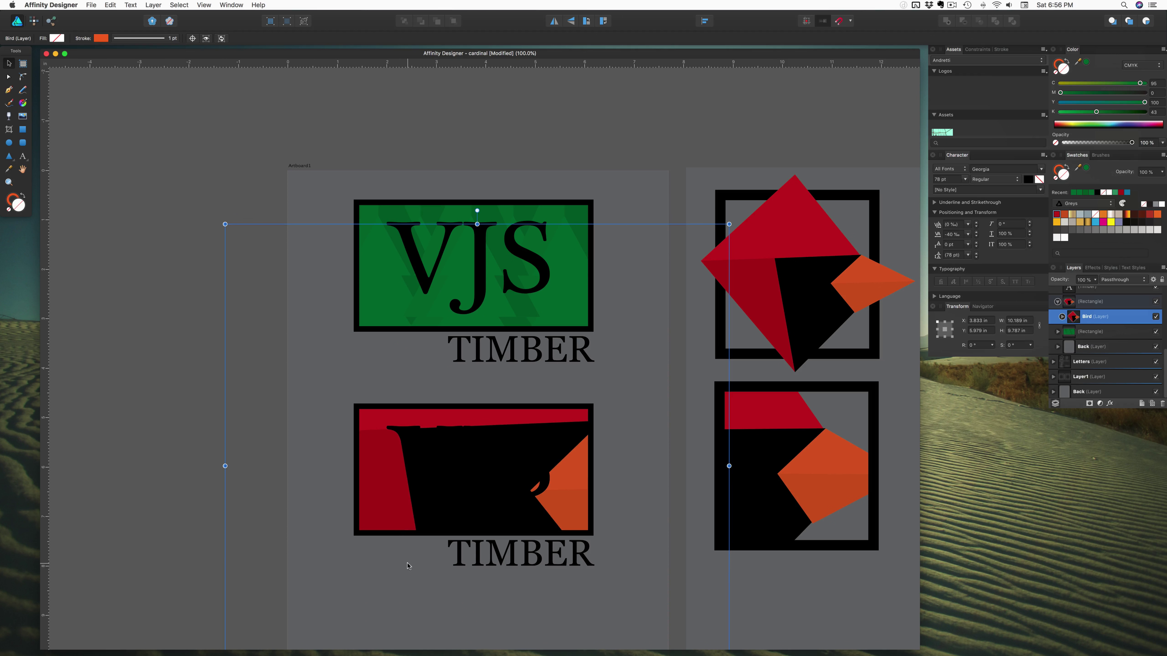
mouse_move(385, 491)
left_mouse_down()
mouse_move(339, 510)
mouse_move(376, 486)
left_mouse_up()
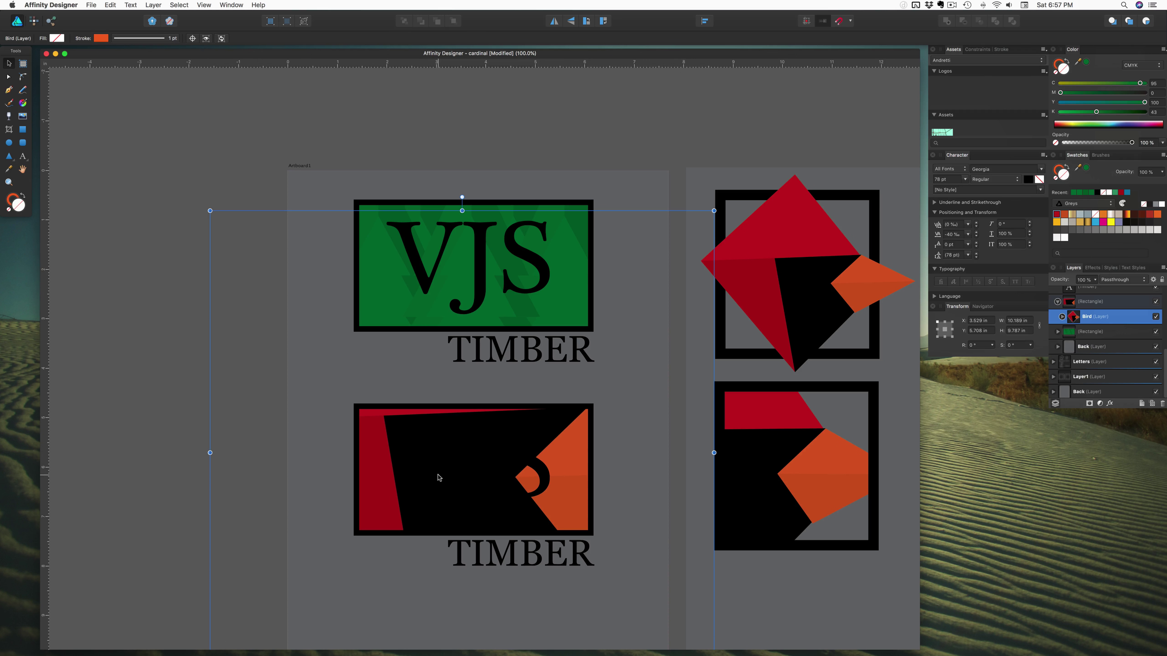
Step: Fill the lower logo's VJS text with white
left_click(437, 477)
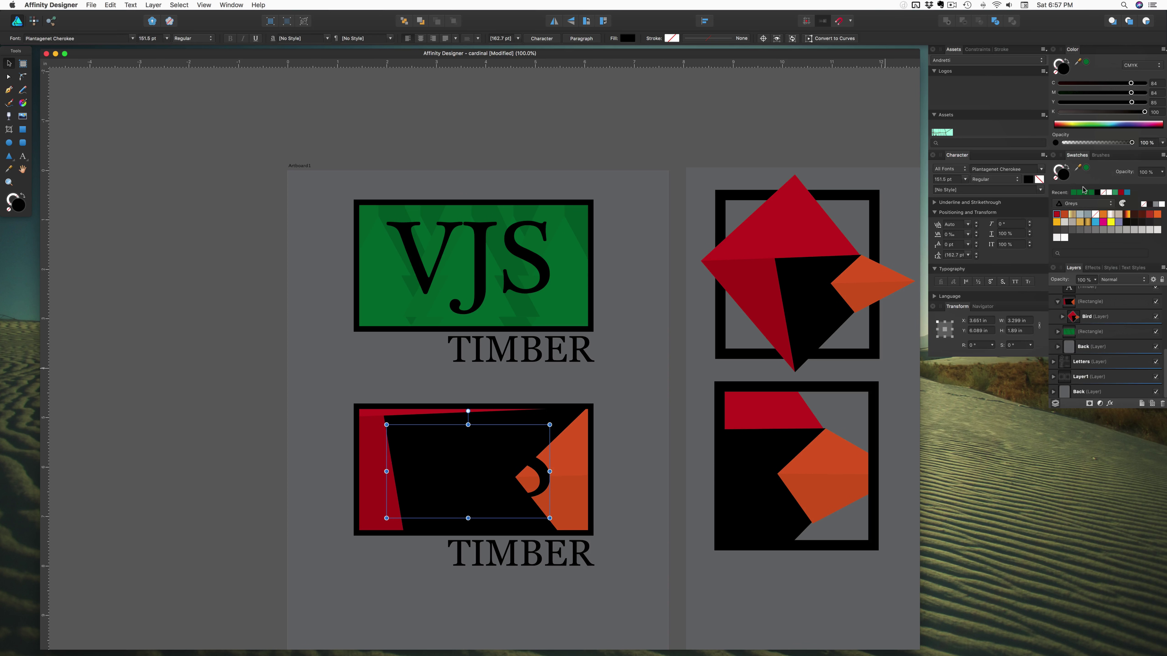
left_click(1107, 192)
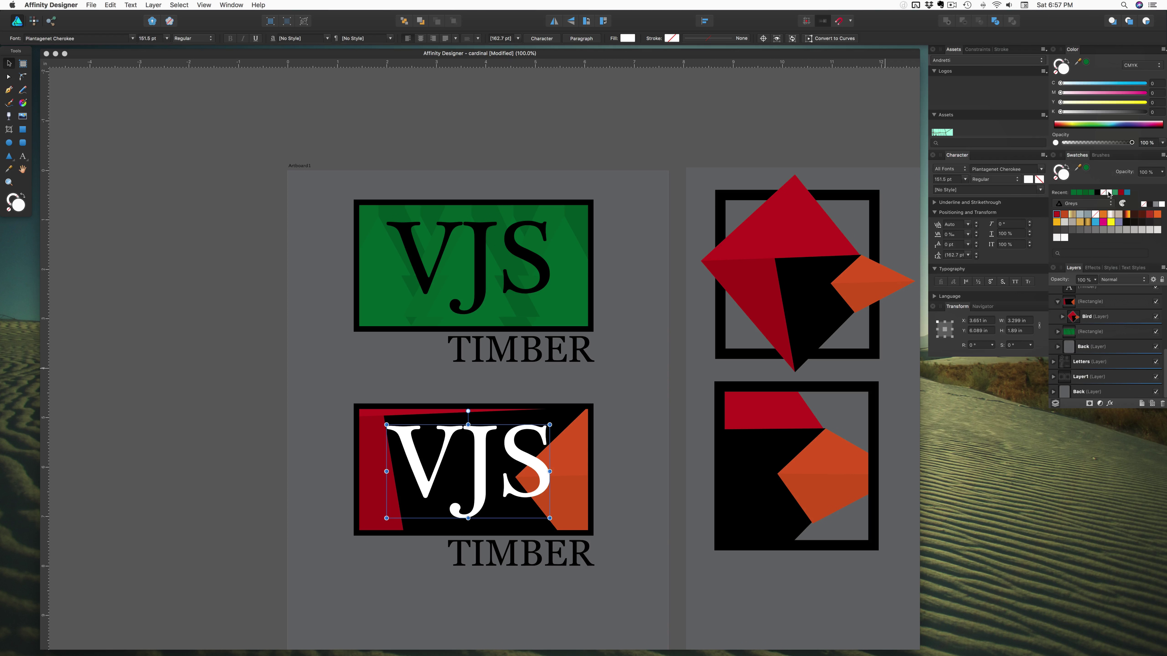
key("super+d")
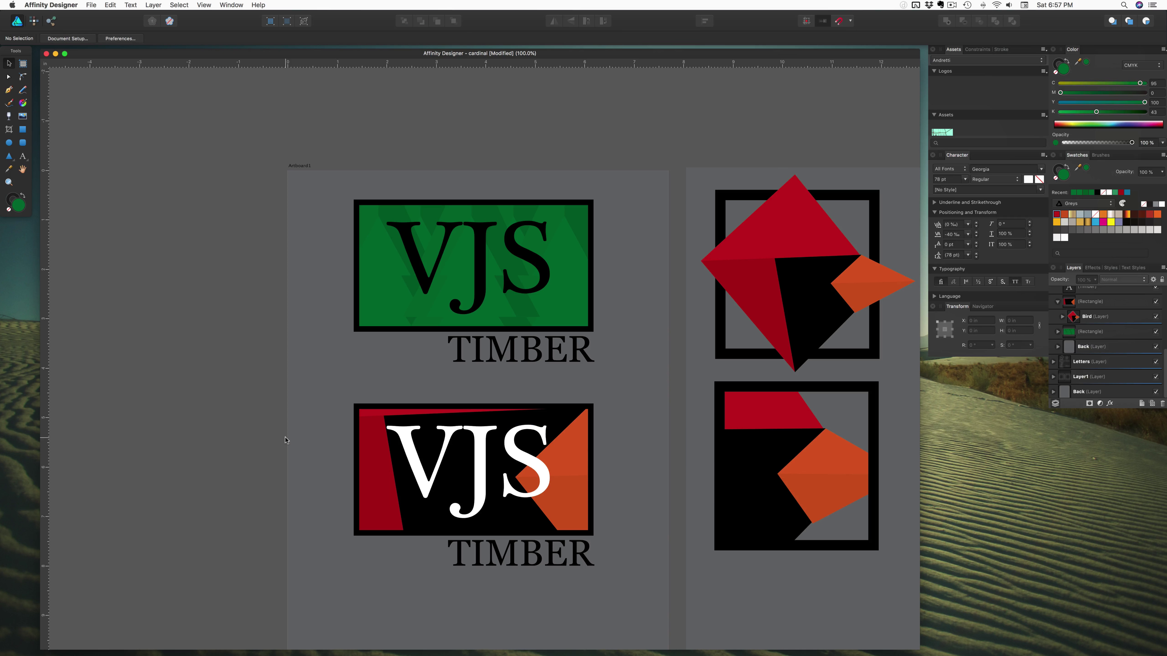
Step: Rotate the clipped Bird layer to about -2.3° and shift it so the dark red band narrows and the beak moves inward
left_click(372, 490)
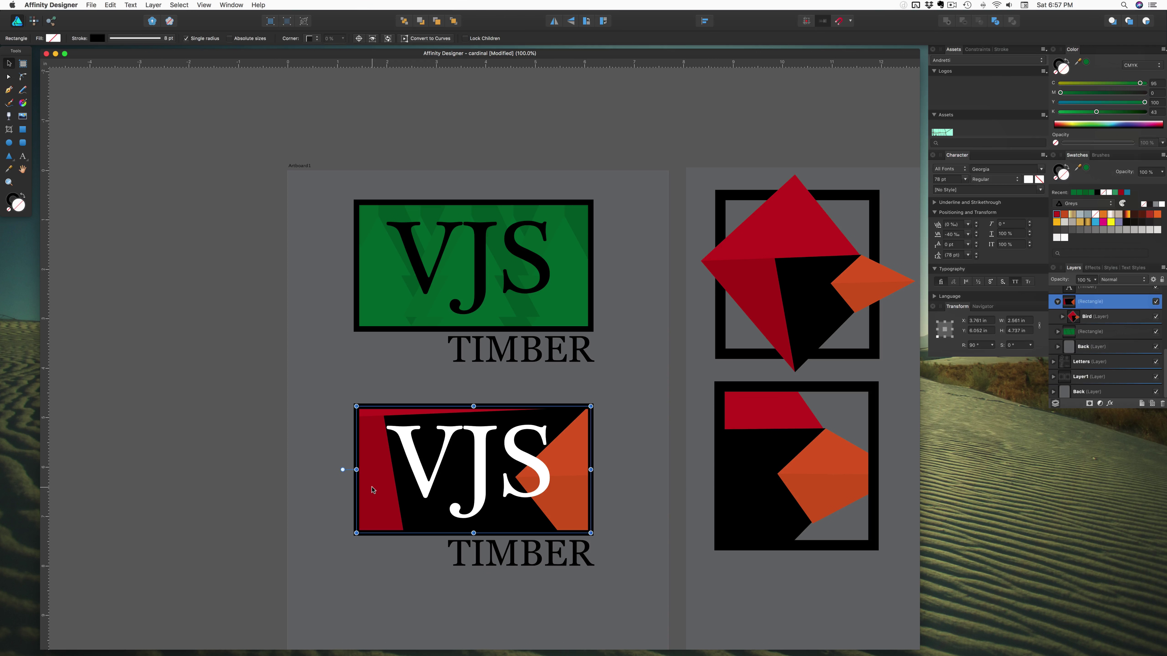
double_click(373, 490)
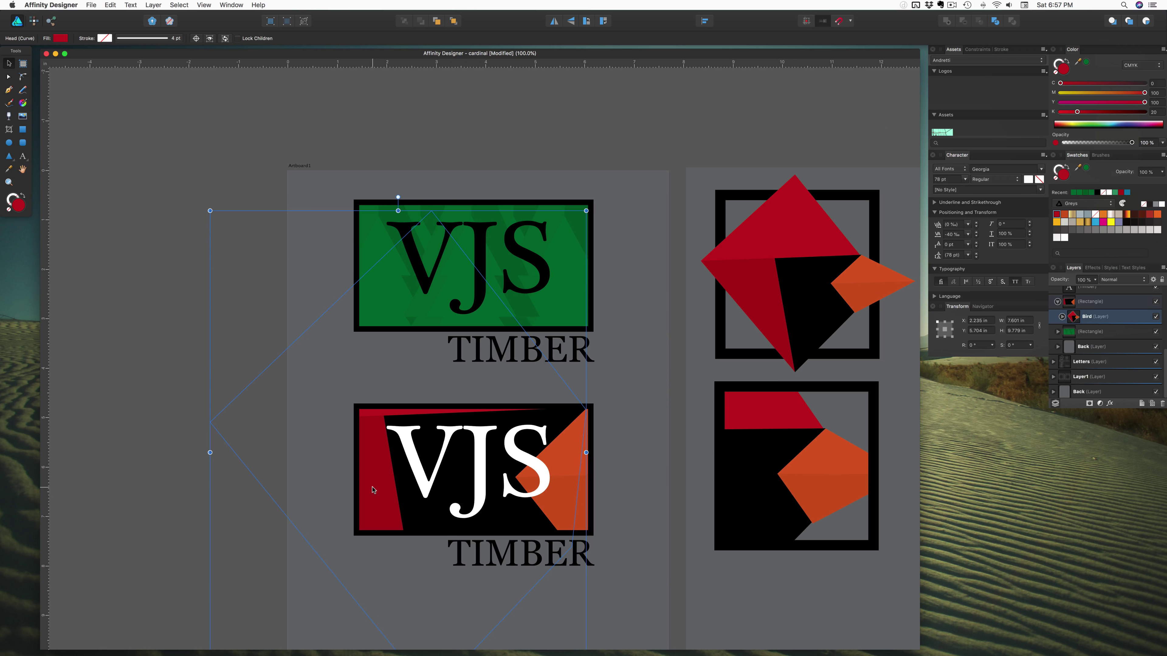
left_click(1122, 316)
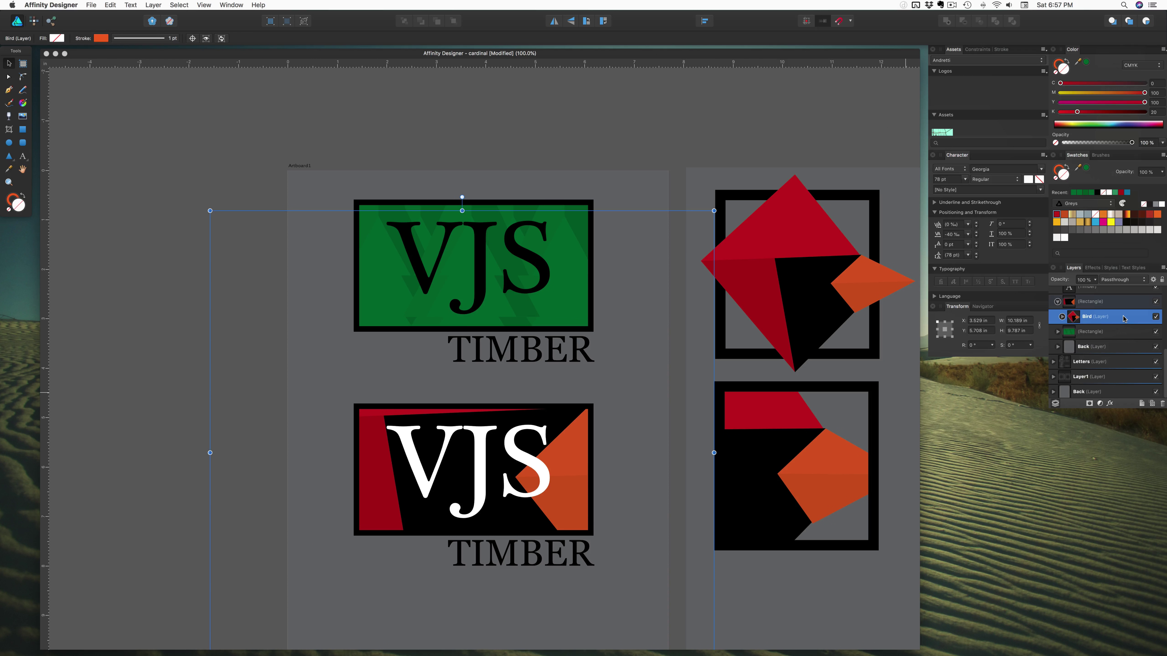
mouse_move(374, 518)
left_mouse_down()
mouse_move(404, 539)
mouse_move(307, 477)
mouse_move(294, 496)
mouse_move(365, 503)
mouse_move(391, 493)
mouse_move(399, 435)
mouse_move(399, 524)
mouse_move(388, 525)
left_mouse_up()
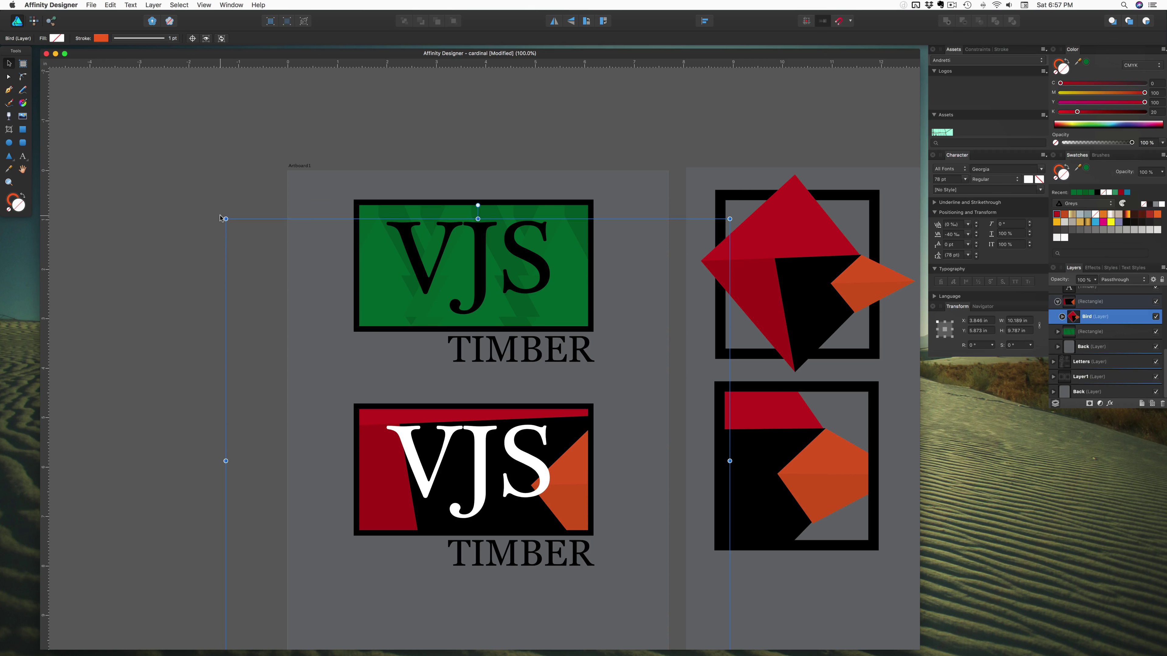
left_click_drag(223, 216, 229, 206)
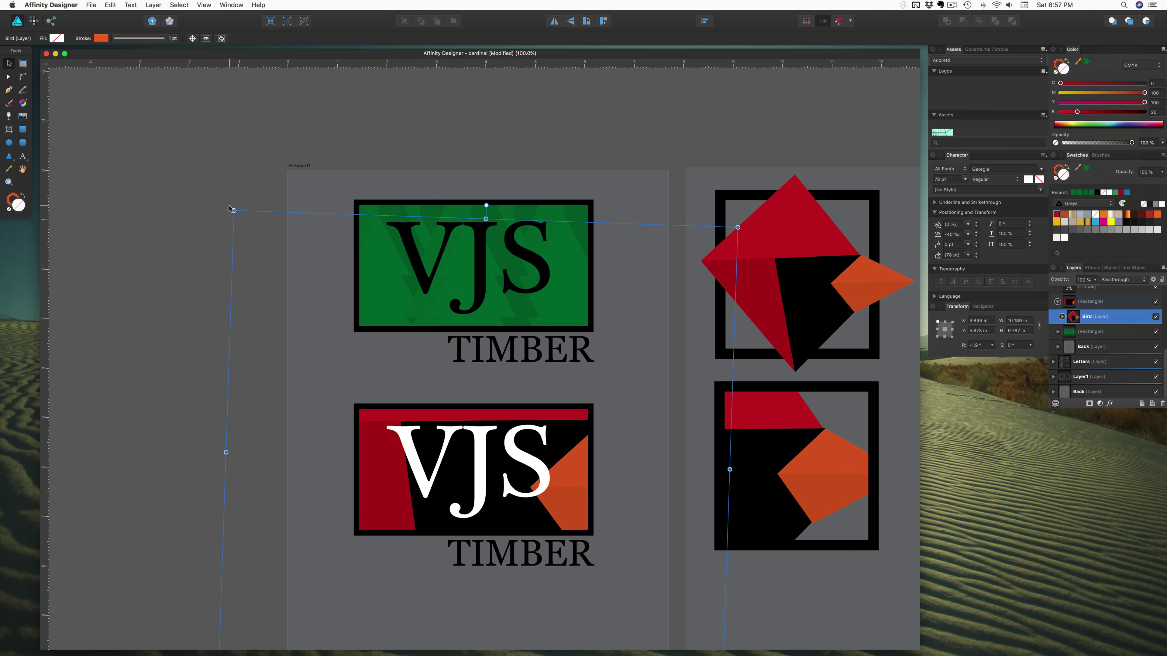
left_click_drag(374, 485, 362, 475)
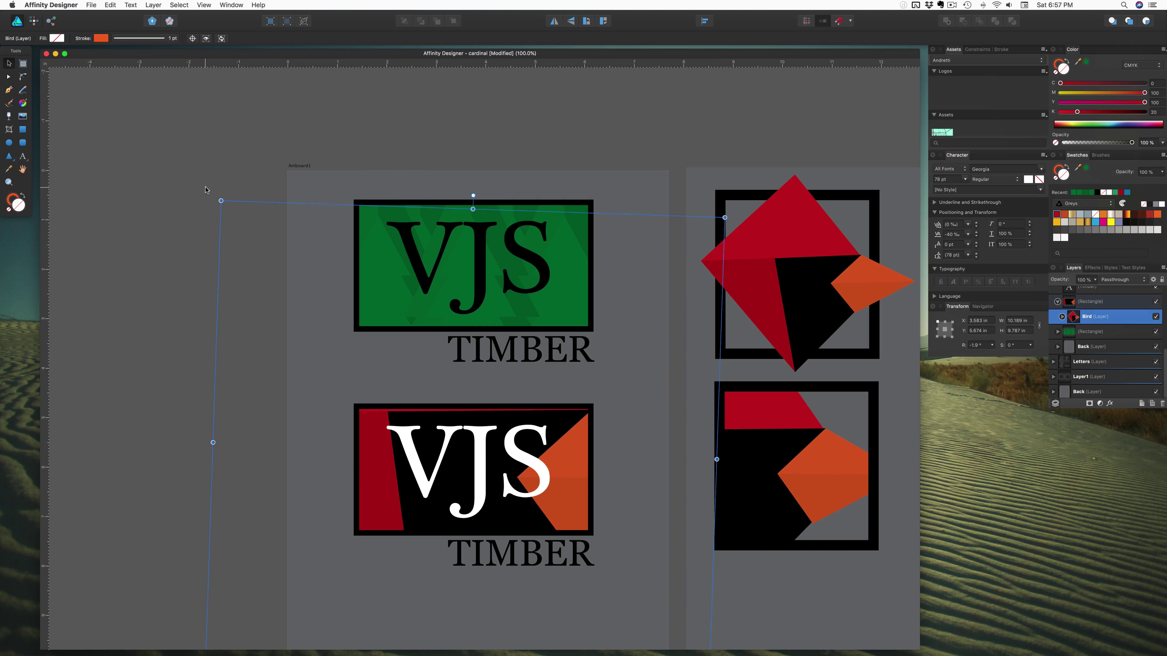
left_click_drag(218, 196, 219, 194)
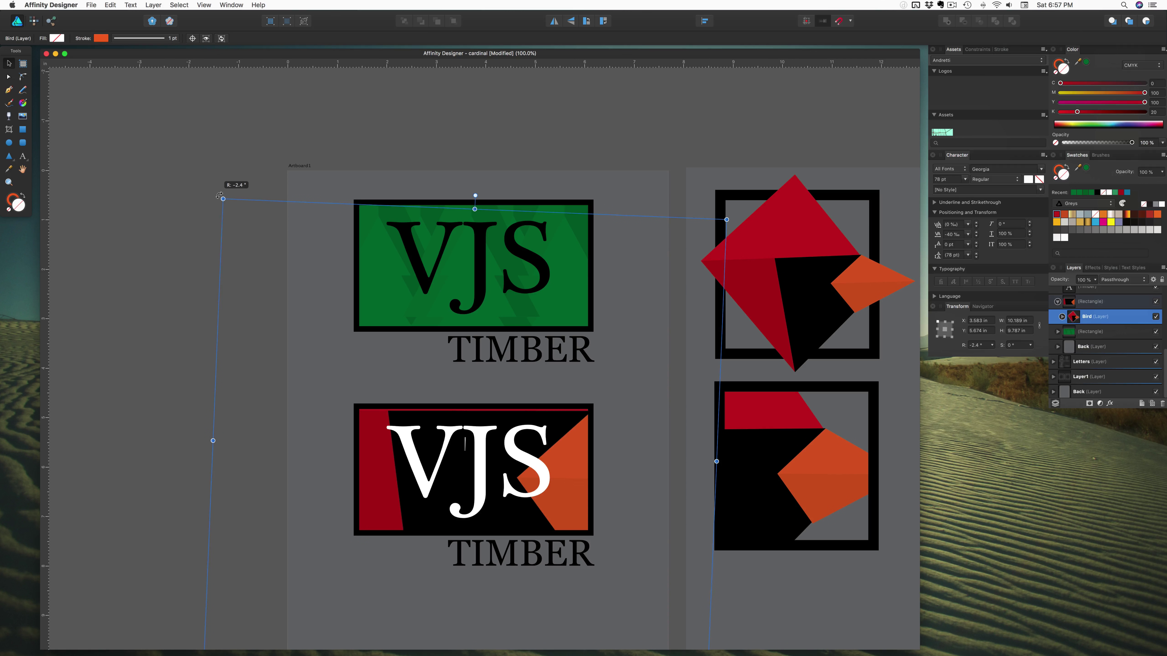
left_click_drag(219, 195, 220, 197)
left_click_drag(373, 483, 361, 479)
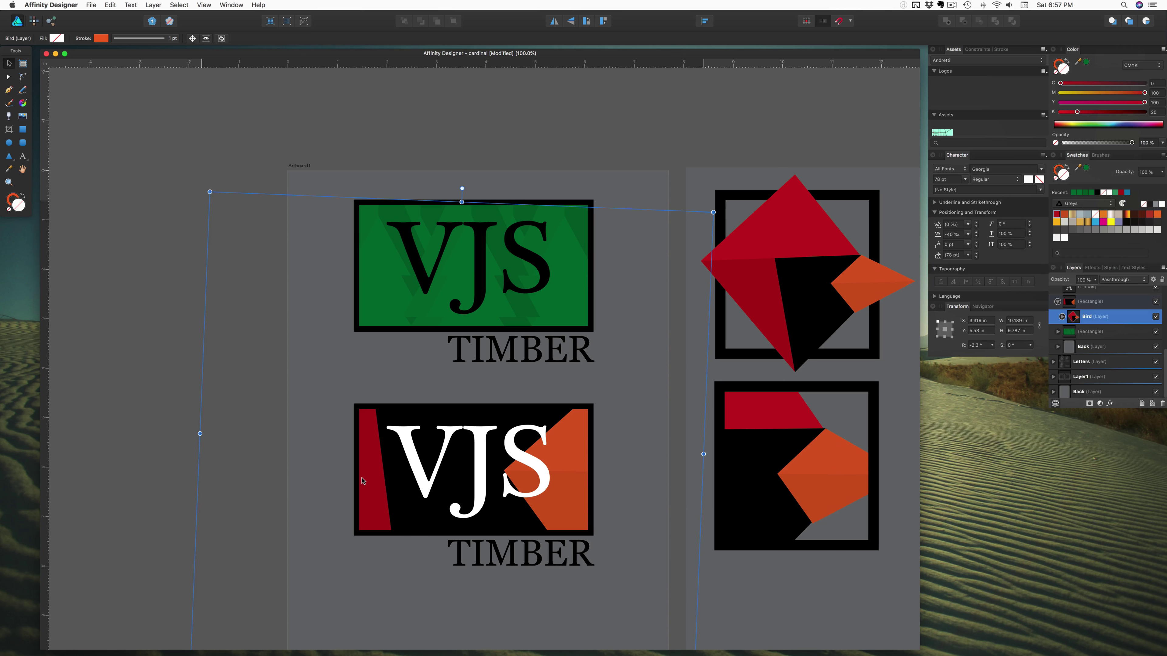
key("super+d")
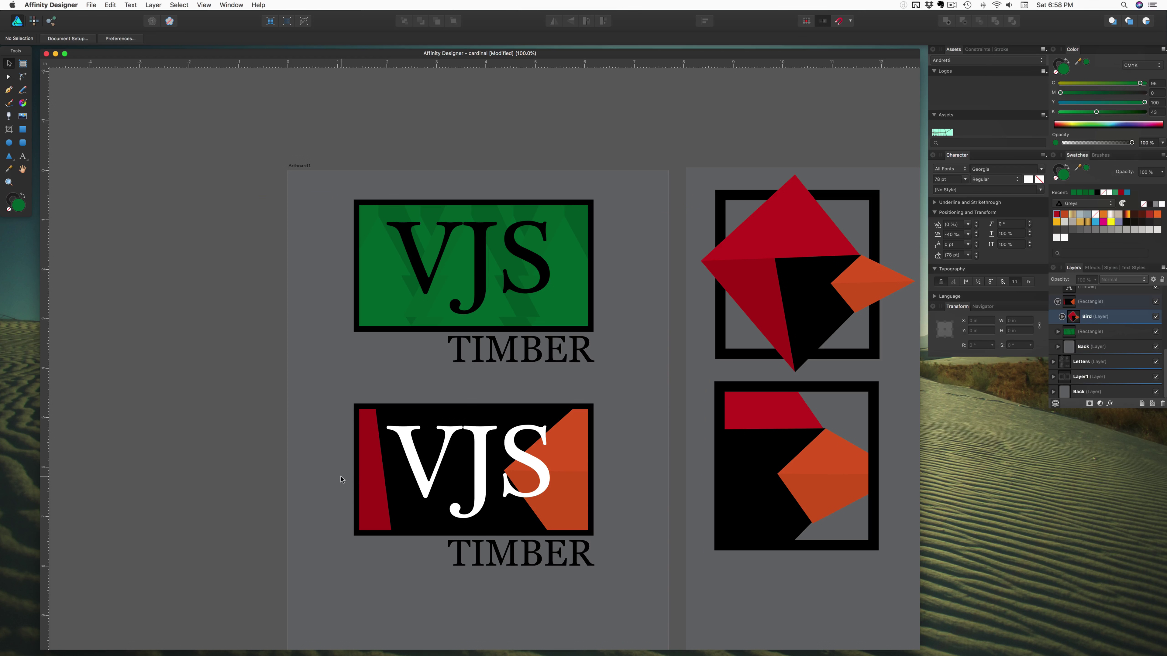
scroll(341, 479, "right", 10)
scroll(341, 479, "down", 3)
scroll(340, 479, "left", 1)
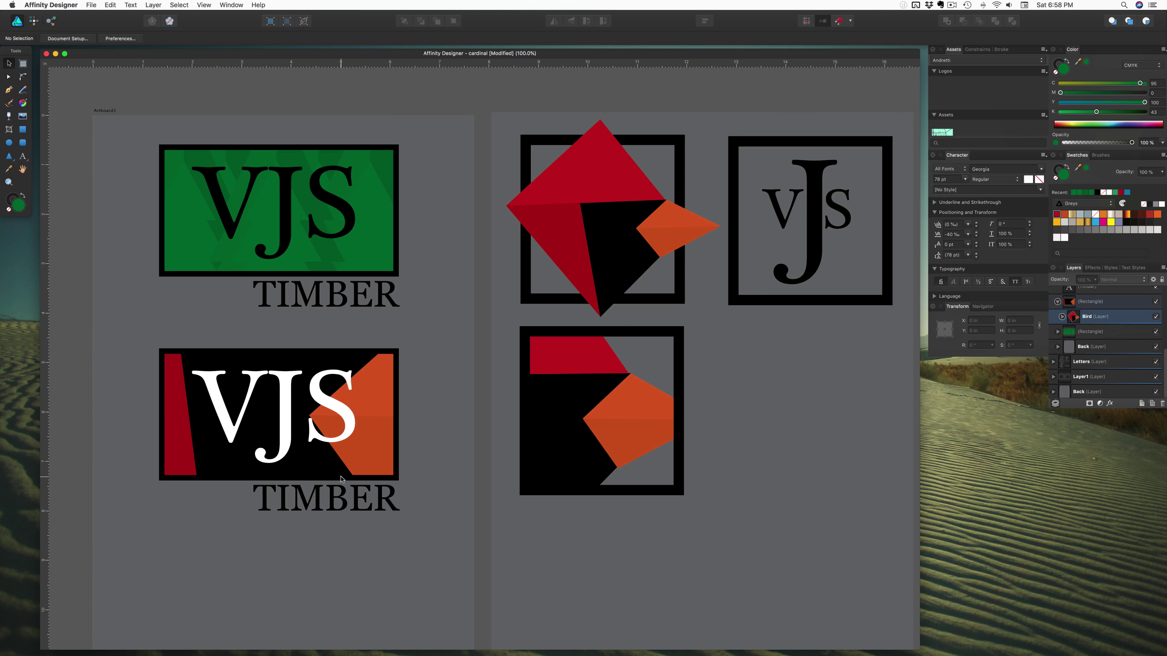